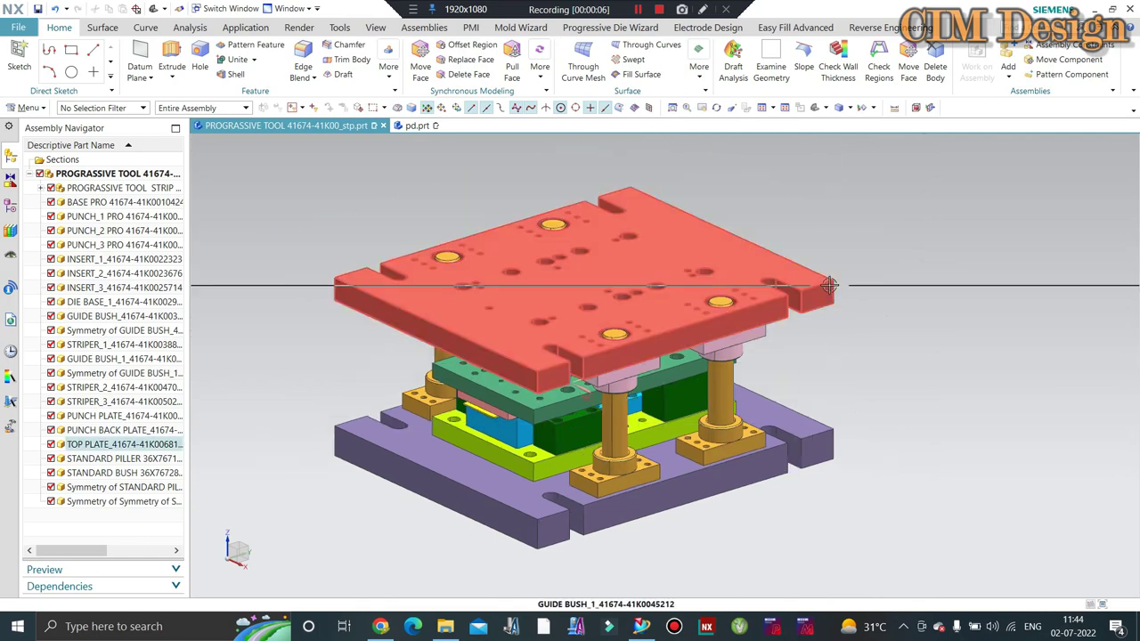
# Step: Hide the top plate, punch back plate and green punch plate with Ctrl+B
pyautogui.moveTo(888, 315); pyautogui.dragTo(890, 322, button='middle')
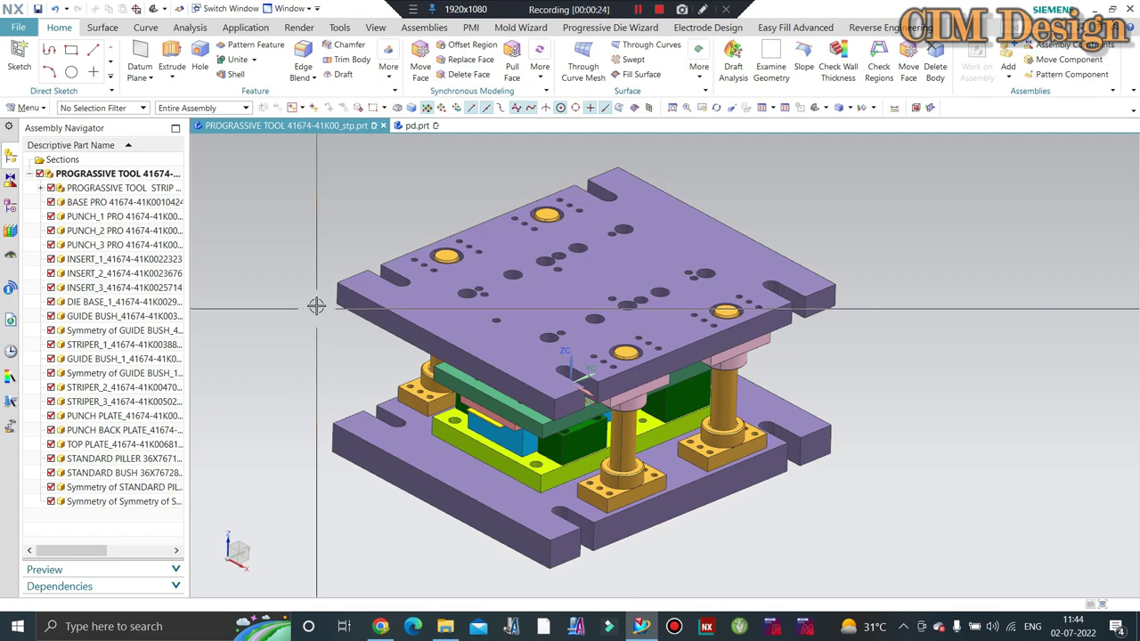
pyautogui.moveTo(410, 311)
pyautogui.mouseDown(button='middle')
pyautogui.moveTo(438, 288)
pyautogui.moveTo(488, 303)
pyautogui.mouseUp(button='middle')
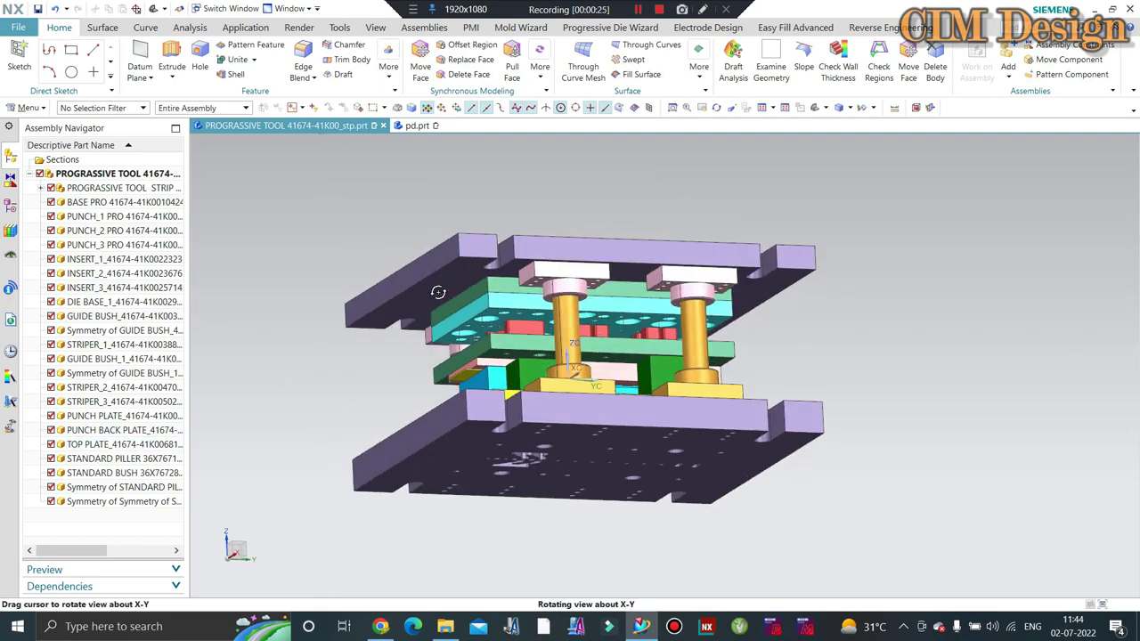
pyautogui.click(489, 304)
pyautogui.hotkey('ctrl', 'b')
pyautogui.scroll(-3, 489, 303)
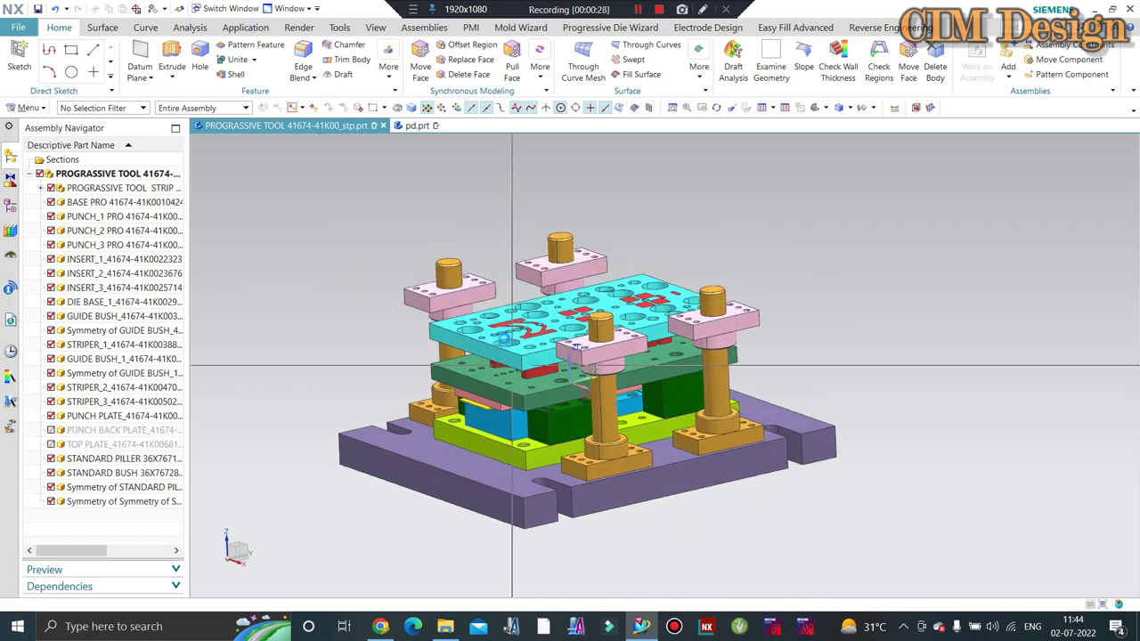
pyautogui.scroll(-3, 489, 303)
pyautogui.click(489, 339)
pyautogui.hotkey('ctrl', 'b')
pyautogui.click(489, 430)
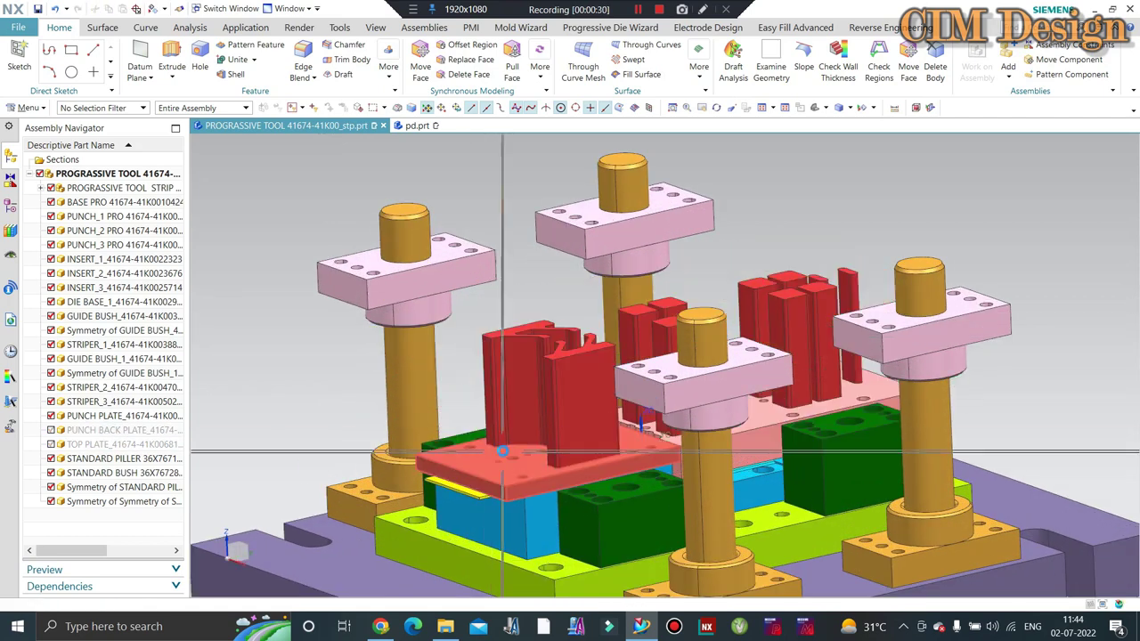
pyautogui.hotkey('ctrl', 'b')
# Step: Hide the PUNCH_3, PUNCH_2 and PUNCH_1 punches and the pink stripper plate
pyautogui.moveTo(489, 430); pyautogui.dragTo(843, 390, button='middle')
pyautogui.scroll(-3, 843, 390)
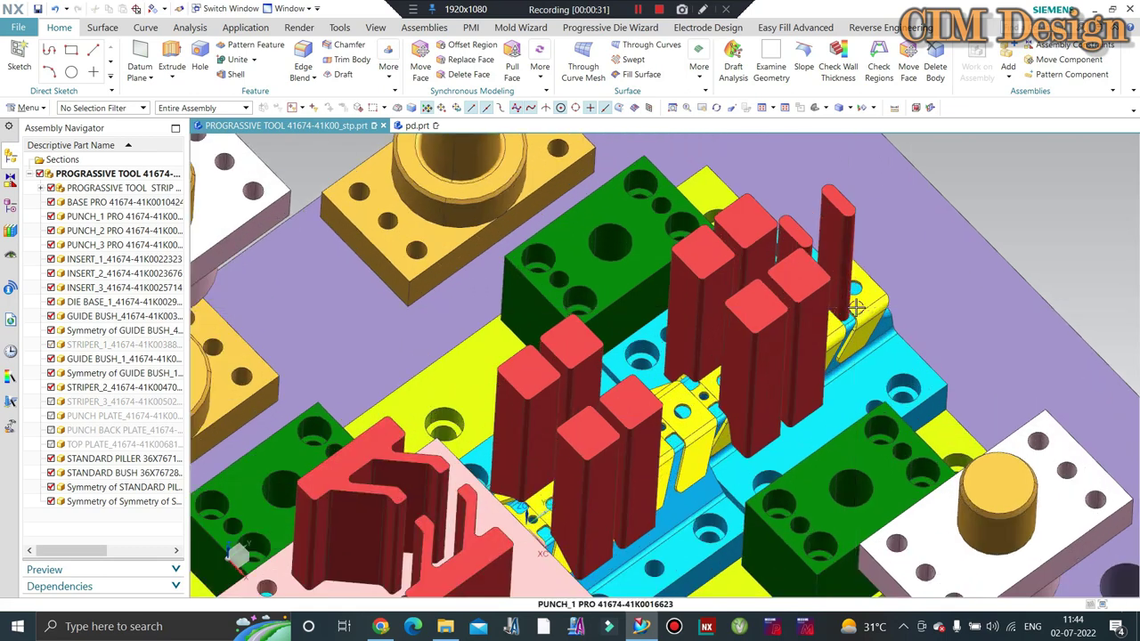
pyautogui.scroll(3, 772, 301)
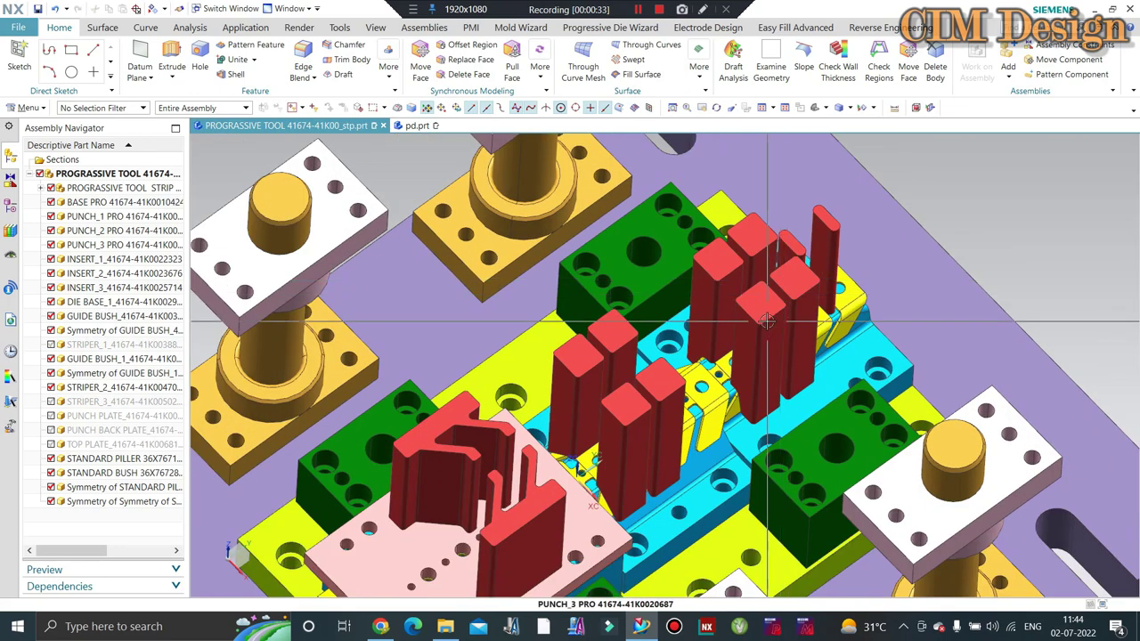
pyautogui.click(775, 302)
pyautogui.hotkey('ctrl', 'b')
pyautogui.click(677, 376)
pyautogui.hotkey('ctrl', 'b')
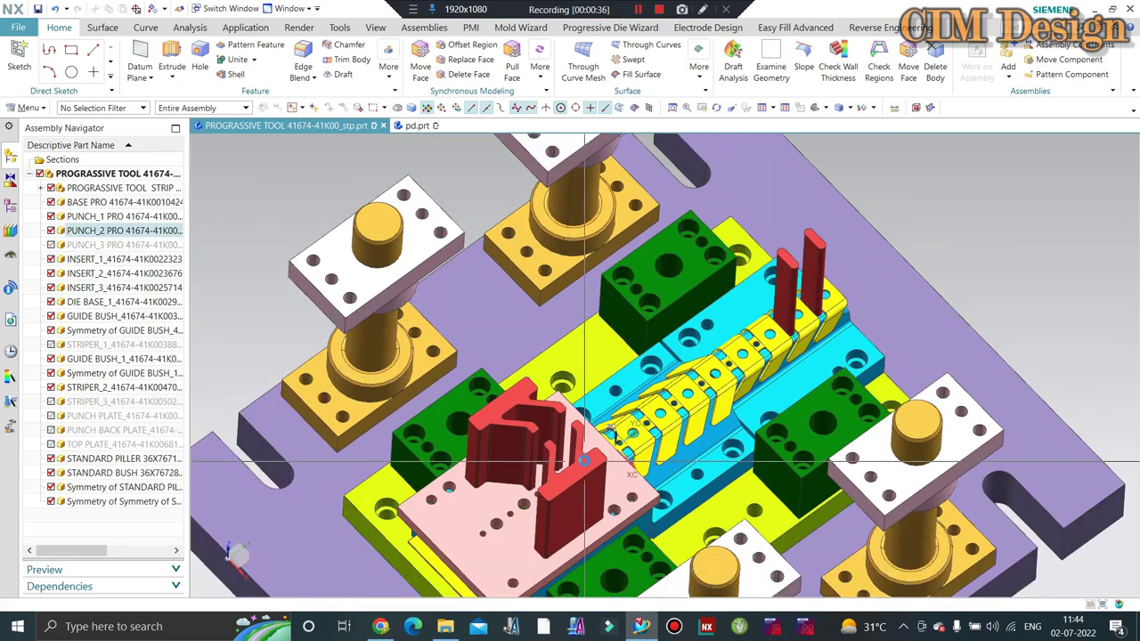
pyautogui.click(582, 473)
pyautogui.hotkey('ctrl', 'b')
pyautogui.click(581, 474)
pyautogui.hotkey('ctrl', 'b')
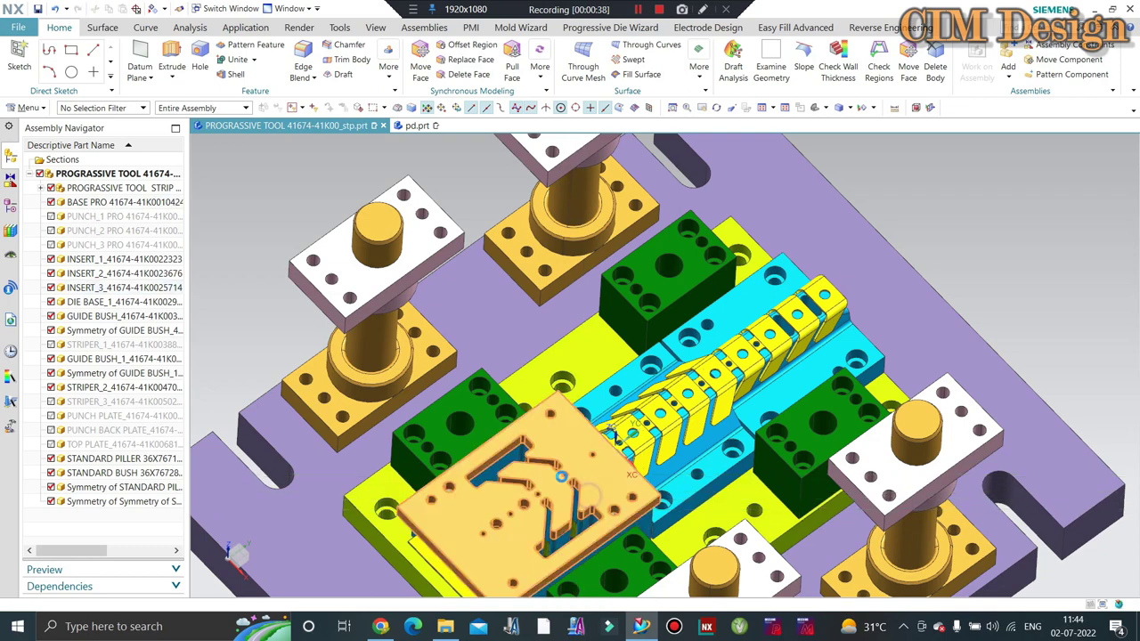
# Step: Orbit and zoom to inspect the exposed lower die and strip layout
pyautogui.scroll(2, 582, 474)
pyautogui.moveTo(581, 474)
pyautogui.mouseDown(button='middle')
pyautogui.moveTo(741, 334)
pyautogui.moveTo(560, 272)
pyautogui.moveTo(779, 306)
pyautogui.moveTo(624, 360)
pyautogui.mouseUp(button='middle')
pyautogui.scroll(2, 779, 307)
pyautogui.scroll(-2, 624, 361)
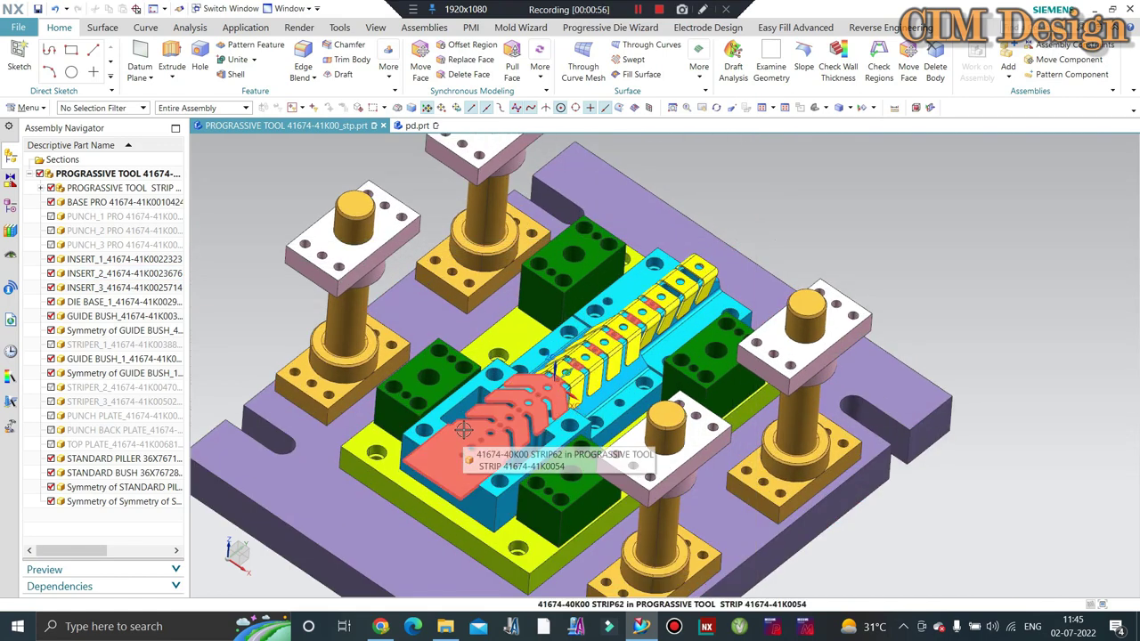
pyautogui.press('End')
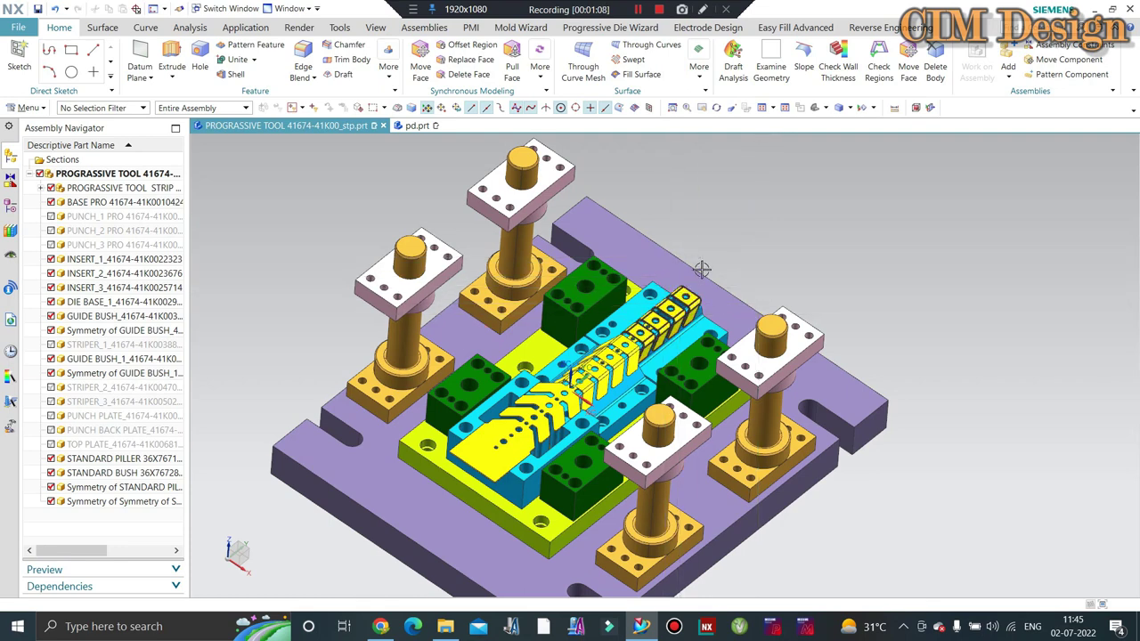
pyautogui.click(485, 436)
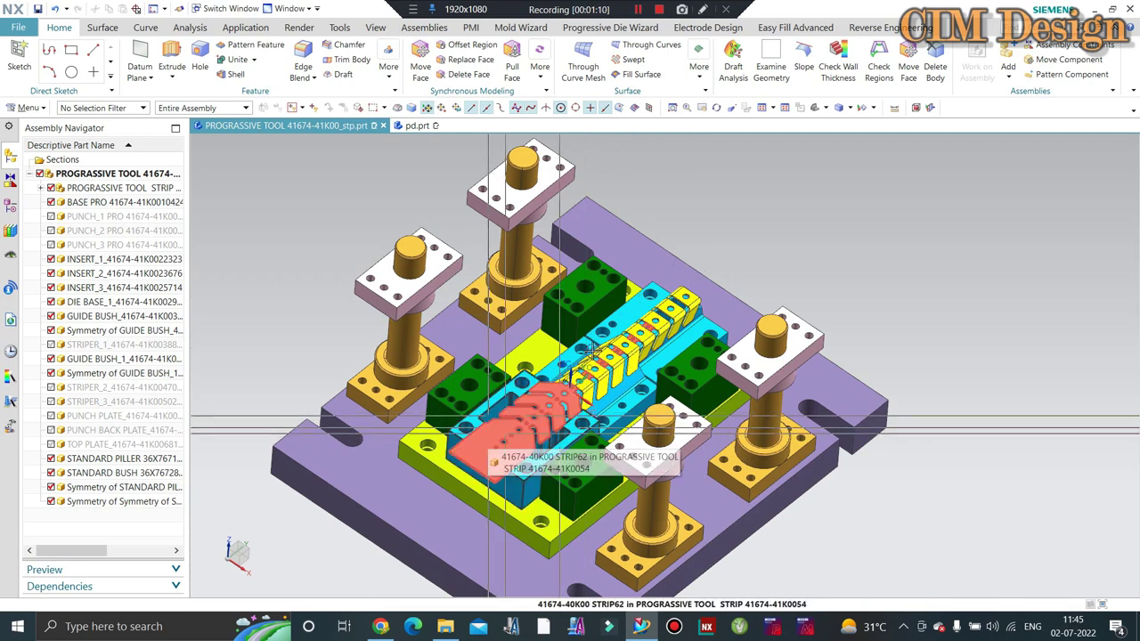
pyautogui.hotkey('ctrl', 'b')
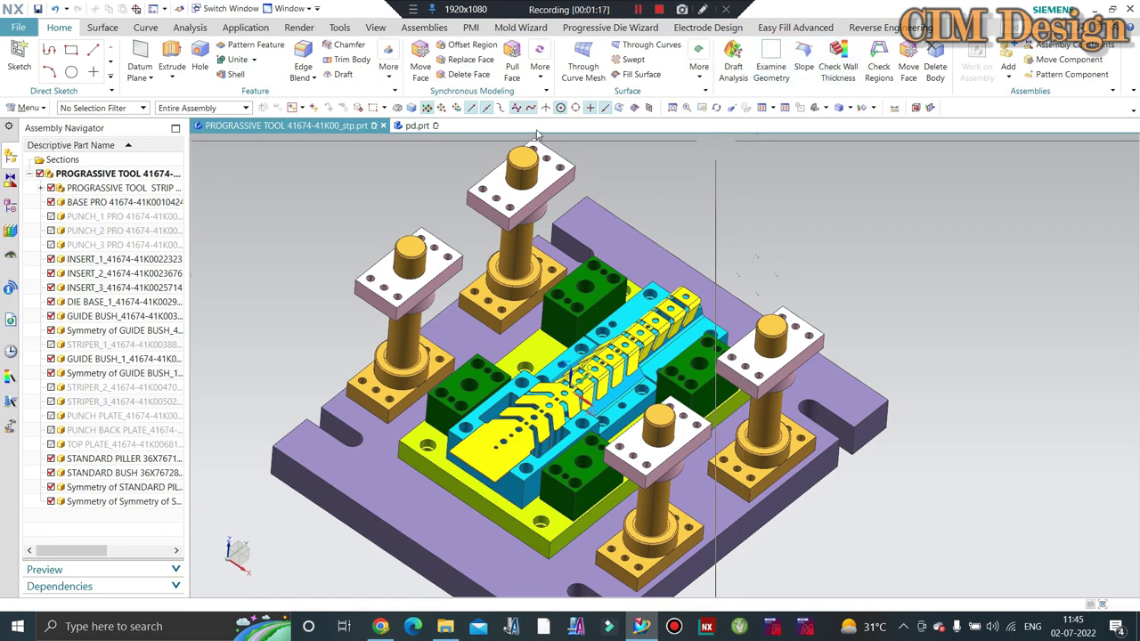
pyautogui.scroll(1, 763, 282)
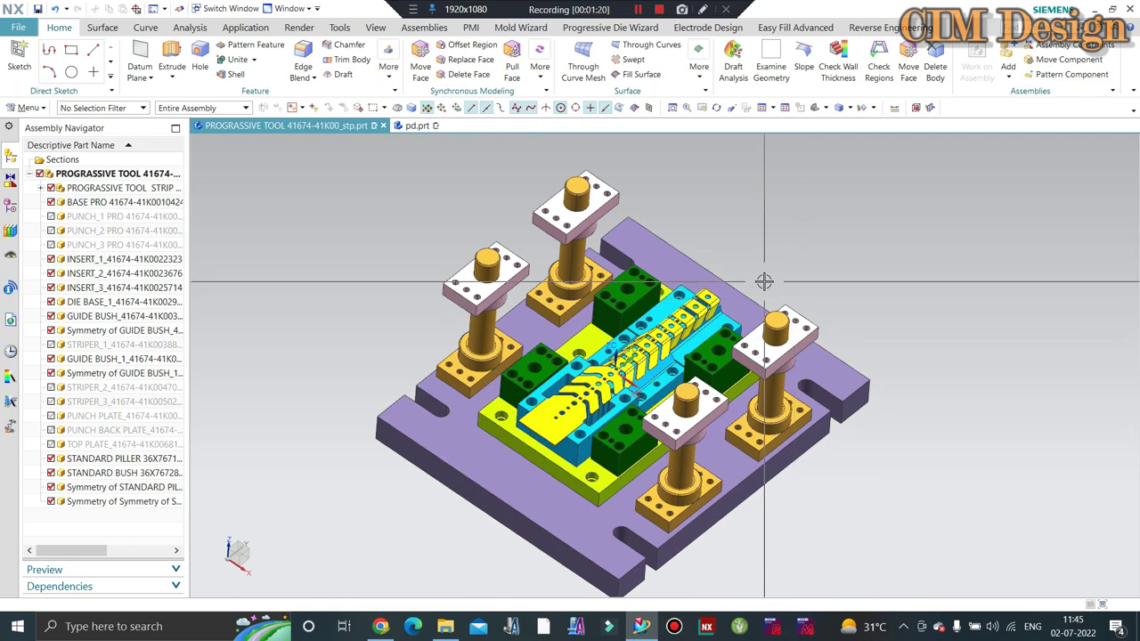
pyautogui.scroll(-1, 764, 282)
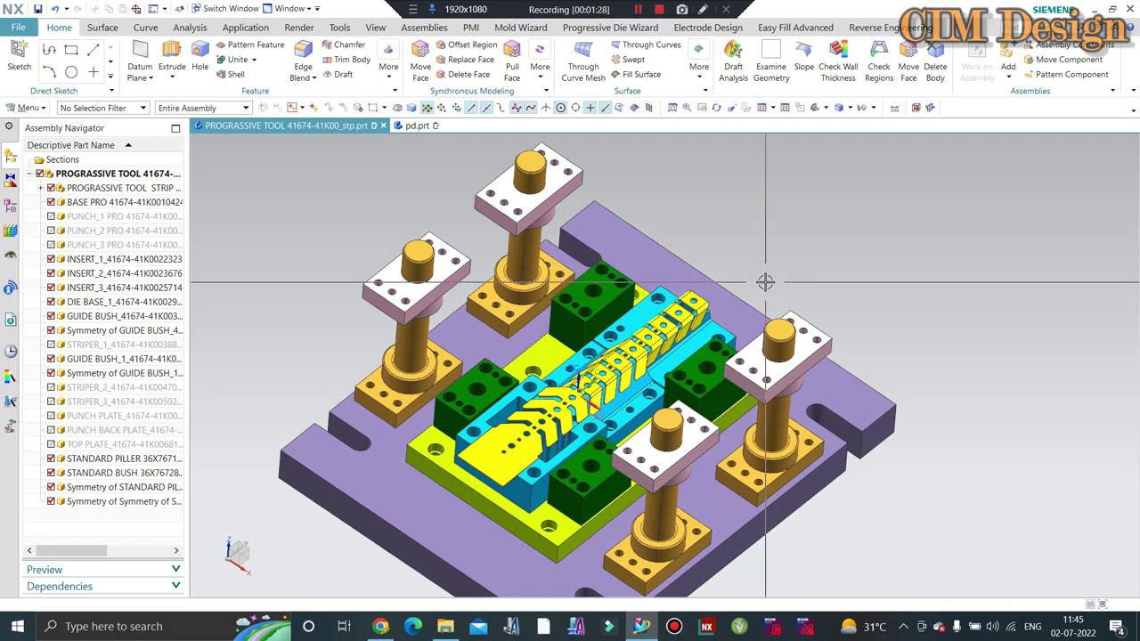
pyautogui.scroll(1, 766, 281)
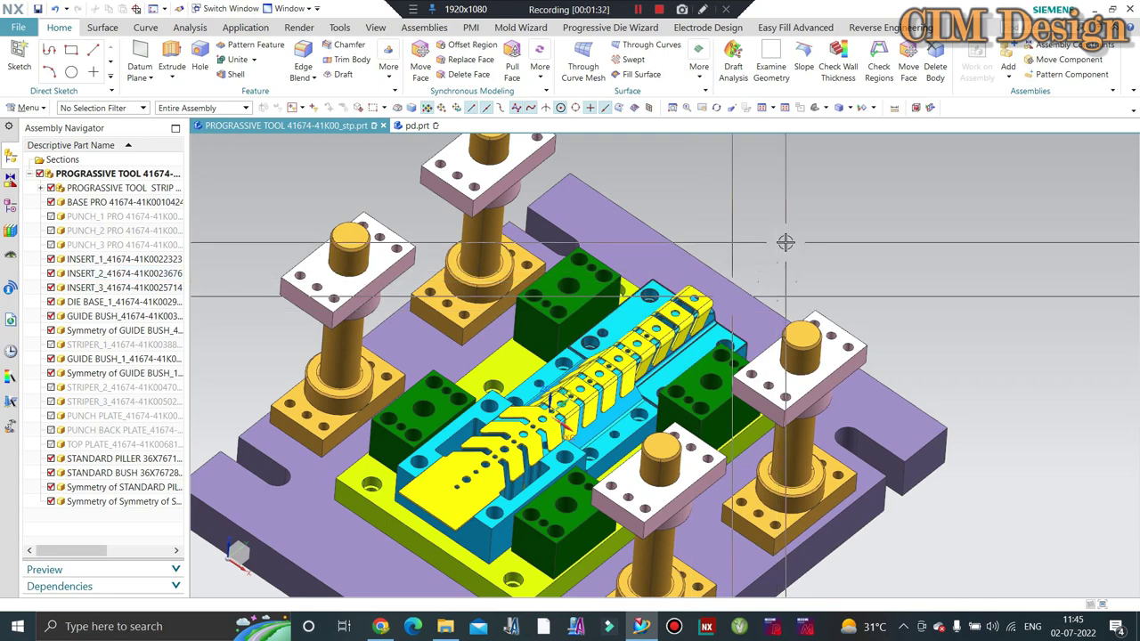
pyautogui.scroll(-1, 784, 242)
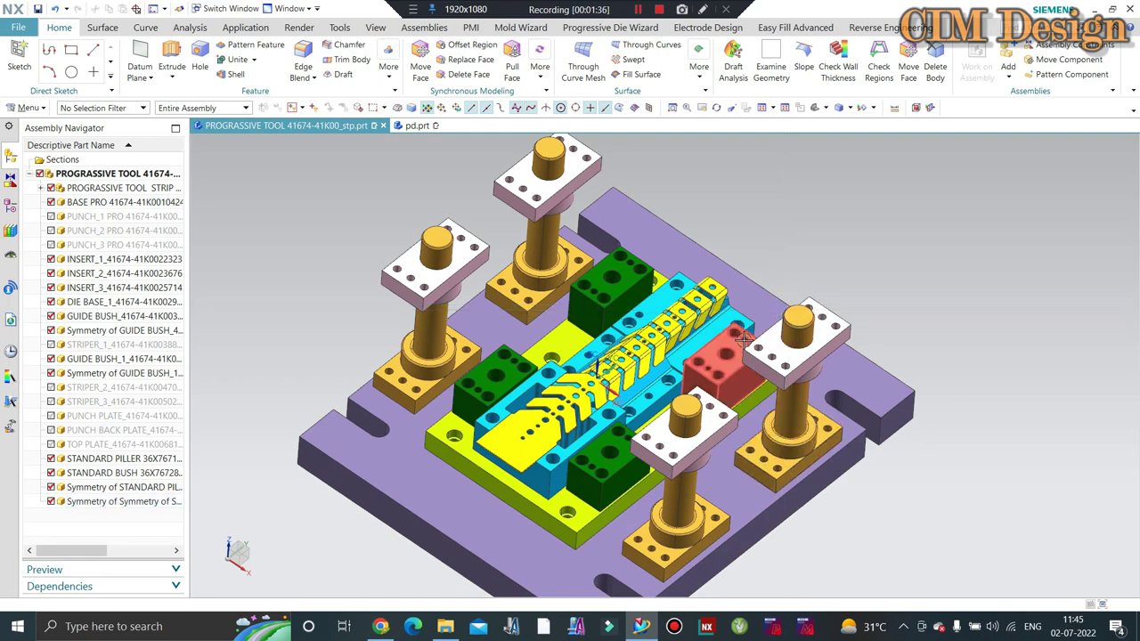
pyautogui.scroll(1, 670, 310)
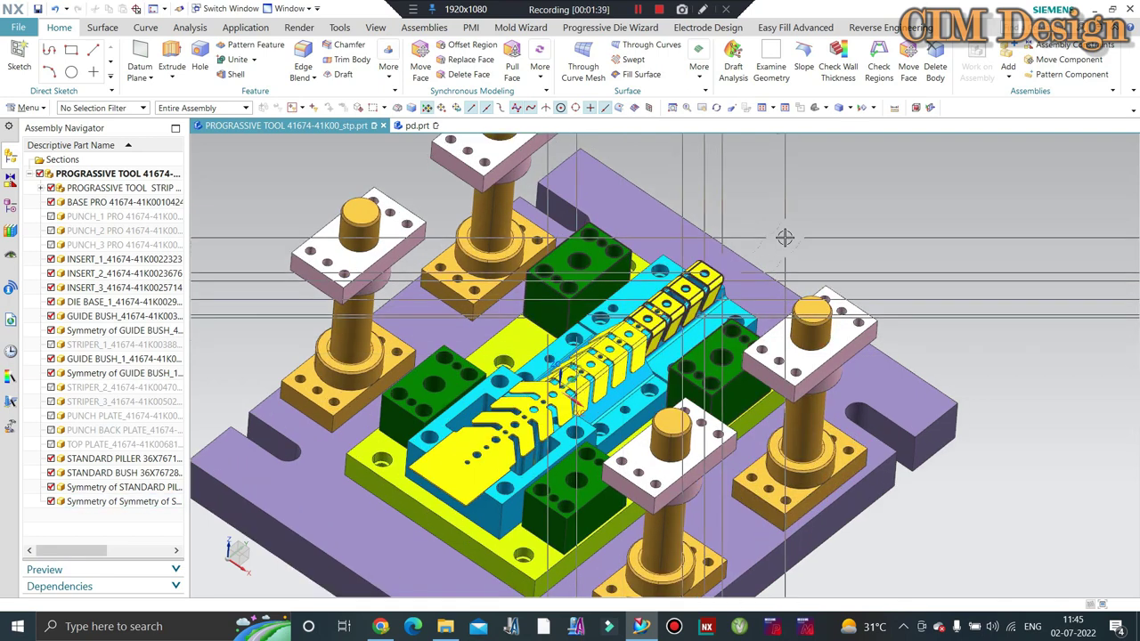
pyautogui.scroll(-1, 659, 219)
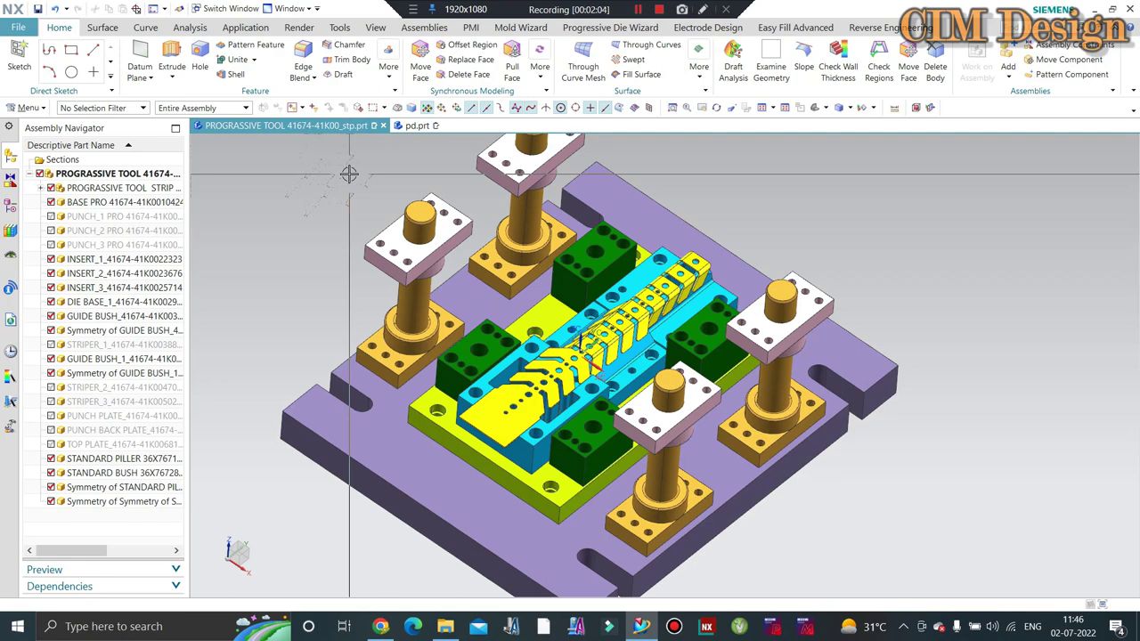
pyautogui.moveTo(365, 196)
pyautogui.mouseDown(button='middle')
pyautogui.moveTo(389, 269)
pyautogui.moveTo(747, 428)
pyautogui.moveTo(605, 336)
pyautogui.moveTo(512, 348)
pyautogui.moveTo(755, 376)
pyautogui.moveTo(735, 349)
pyautogui.moveTo(545, 413)
pyautogui.moveTo(764, 281)
pyautogui.mouseUp(button='middle')
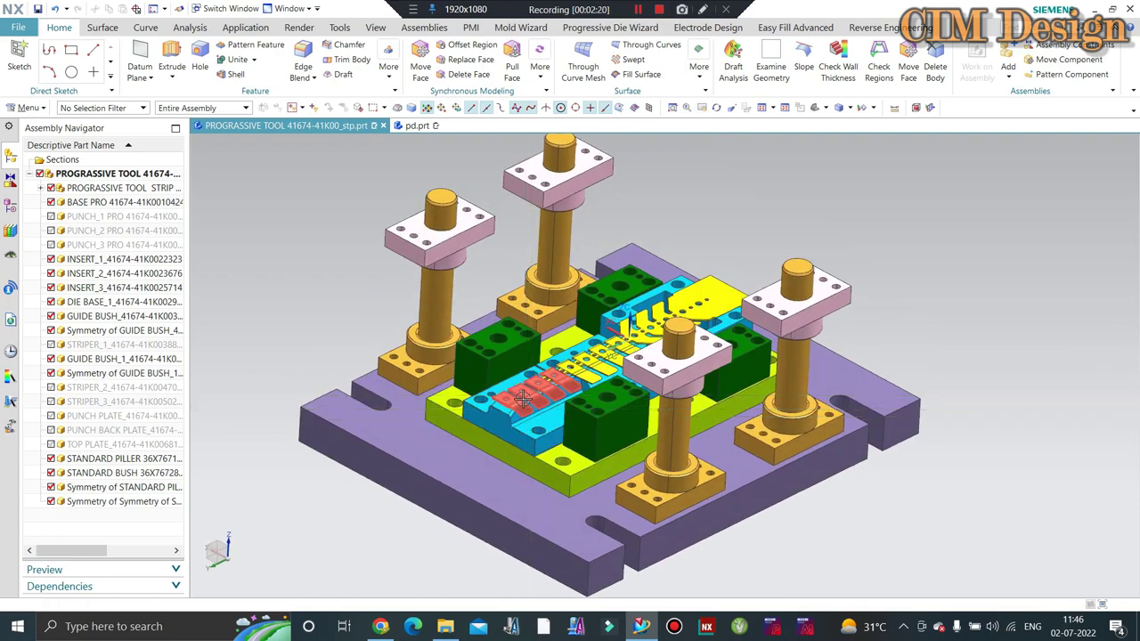
pyautogui.scroll(3, 763, 282)
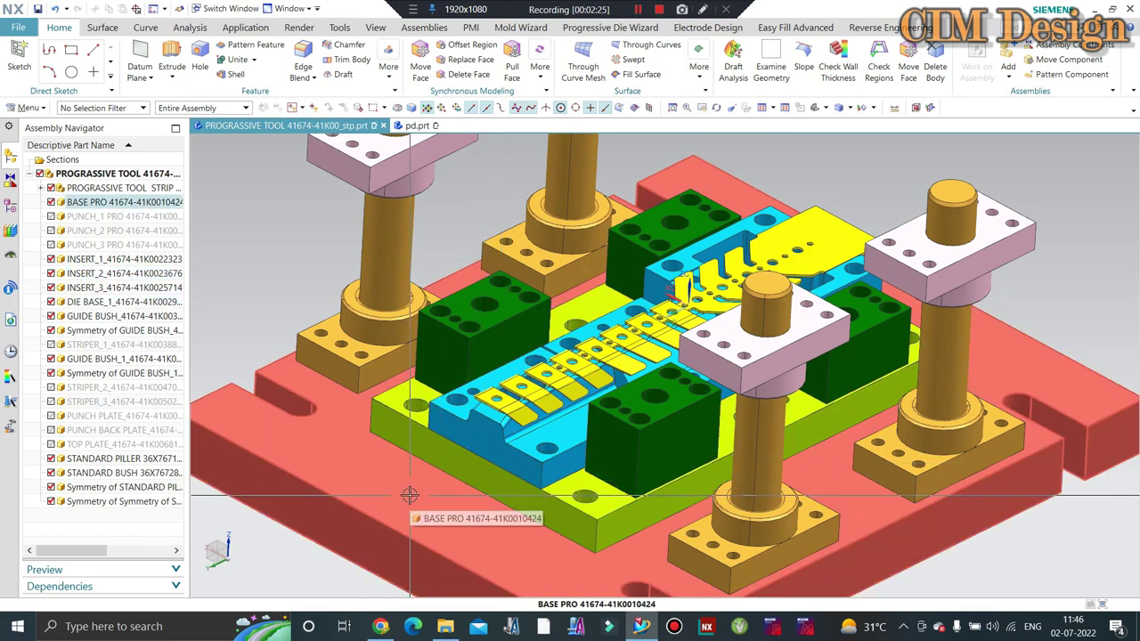
pyautogui.scroll(-3, 419, 427)
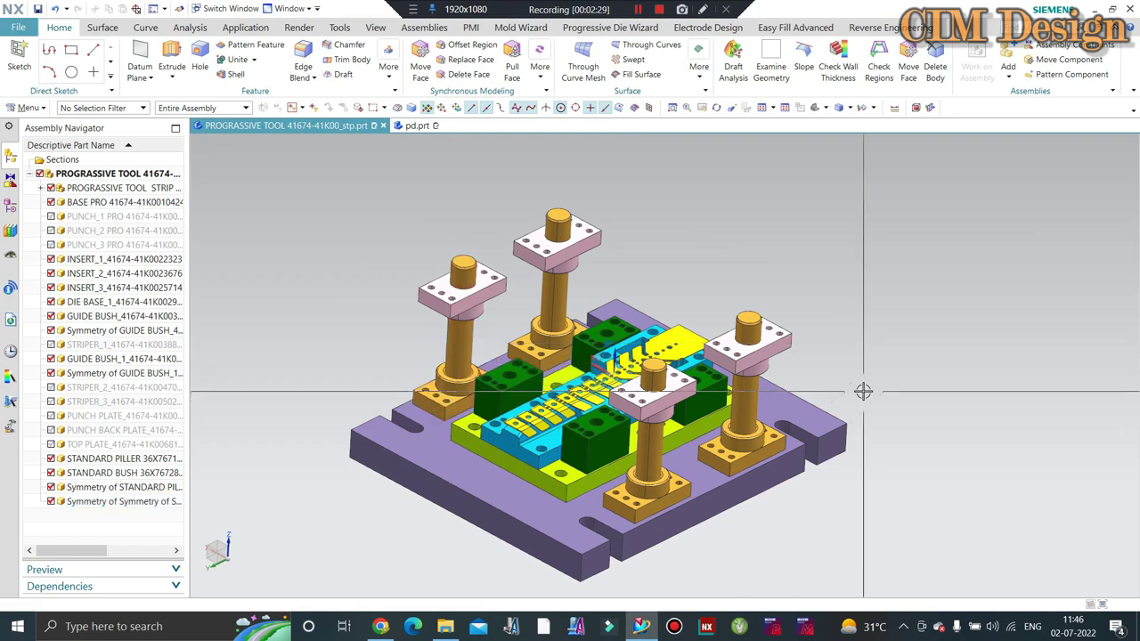
# Step: Invert visibility to show only the hidden upper die plates and inspect them
pyautogui.hotkey('ctrl', 'shift', 'b')
pyautogui.moveTo(857, 392); pyautogui.dragTo(824, 228, button='middle')
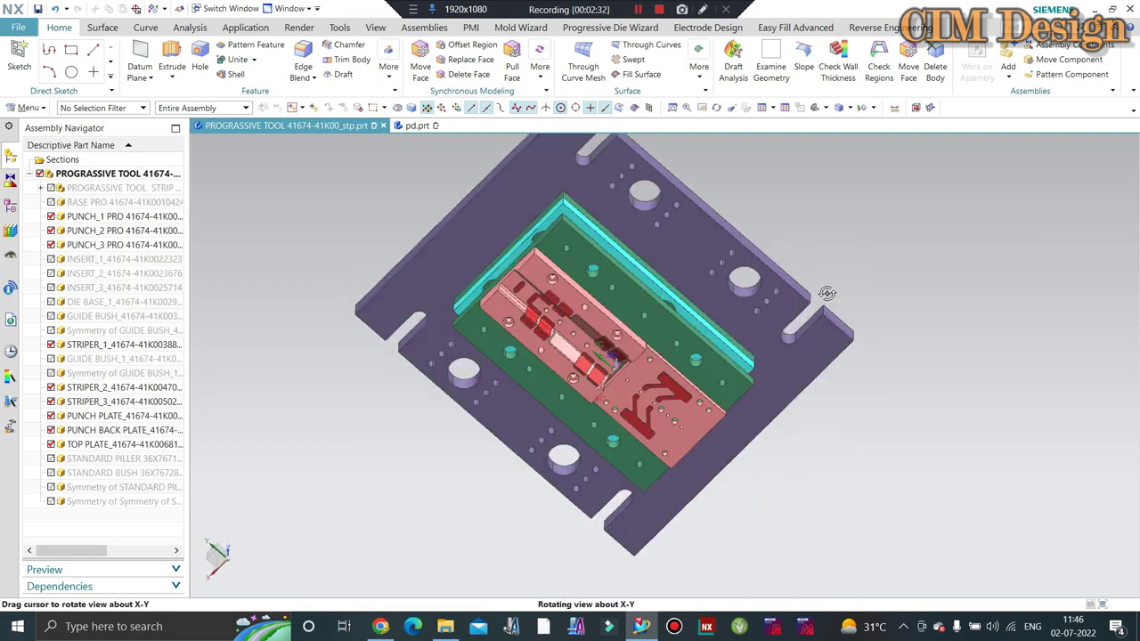
pyautogui.scroll(3, 707, 287)
pyautogui.scroll(2, 486, 309)
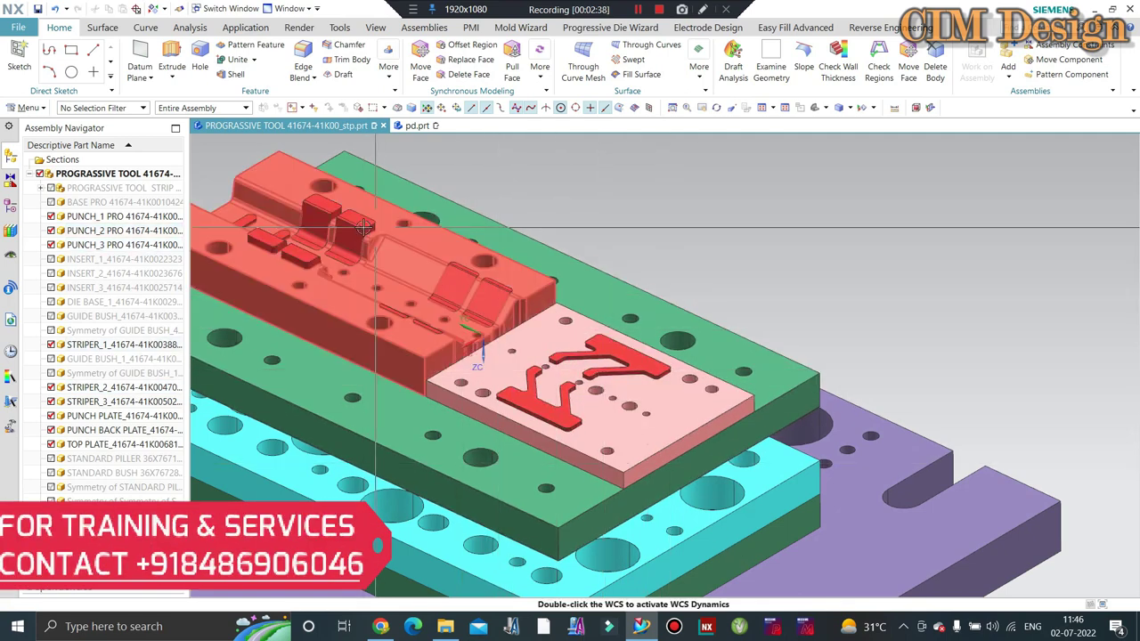
# Step: Unhide all components so the full die set, top plate included, reappears
pyautogui.scroll(-3, 534, 382)
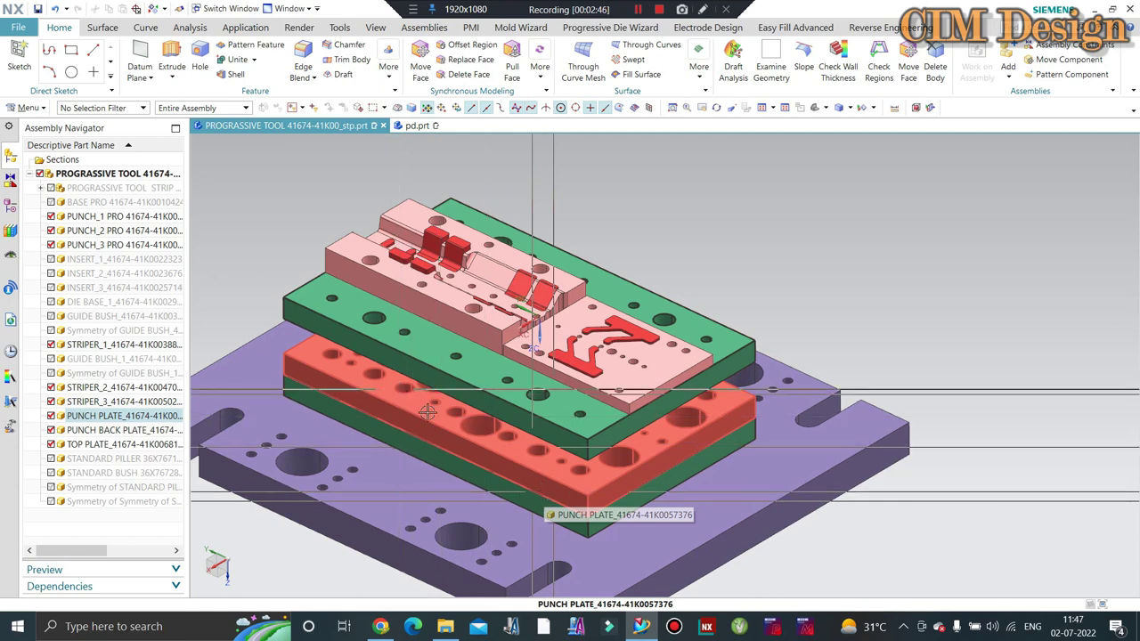
pyautogui.scroll(-1, 497, 482)
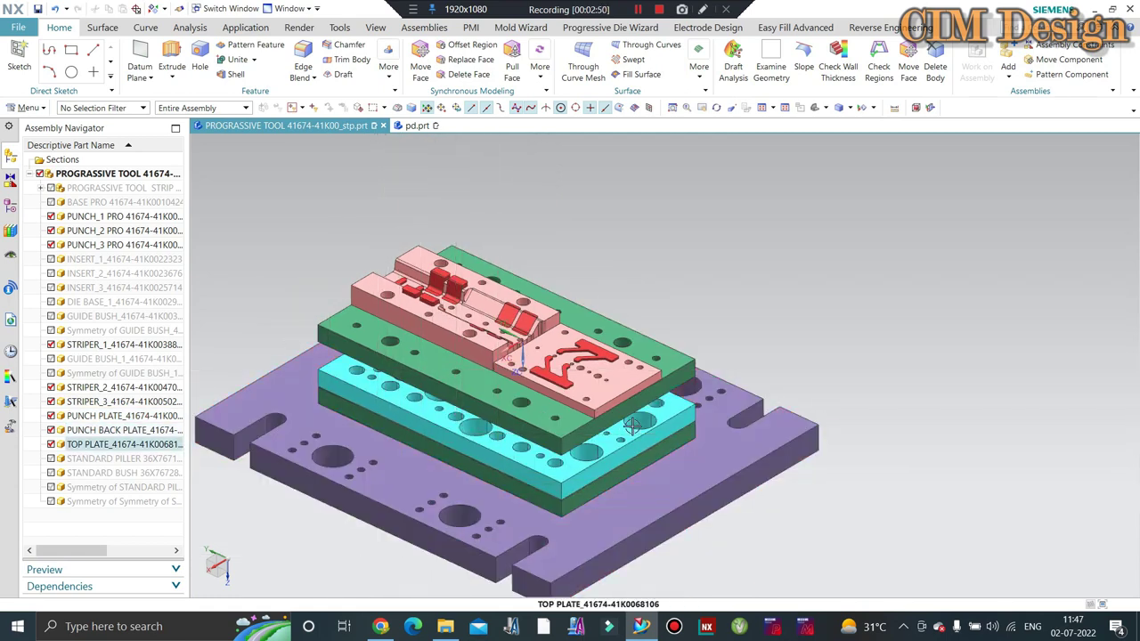
pyautogui.scroll(-1, 630, 424)
pyautogui.hotkey('ctrl', 'shift', 'u')
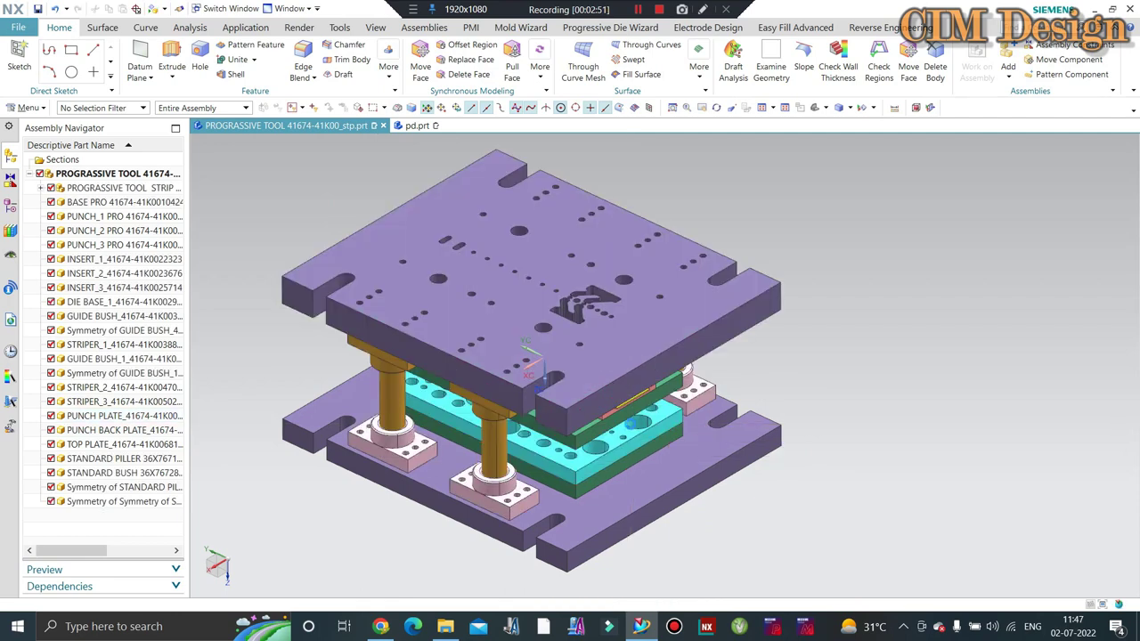
# Step: Expand PROGRESSIVE TOOL STRIP in the Assembly Navigator to list its three parts
pyautogui.click(40, 189)
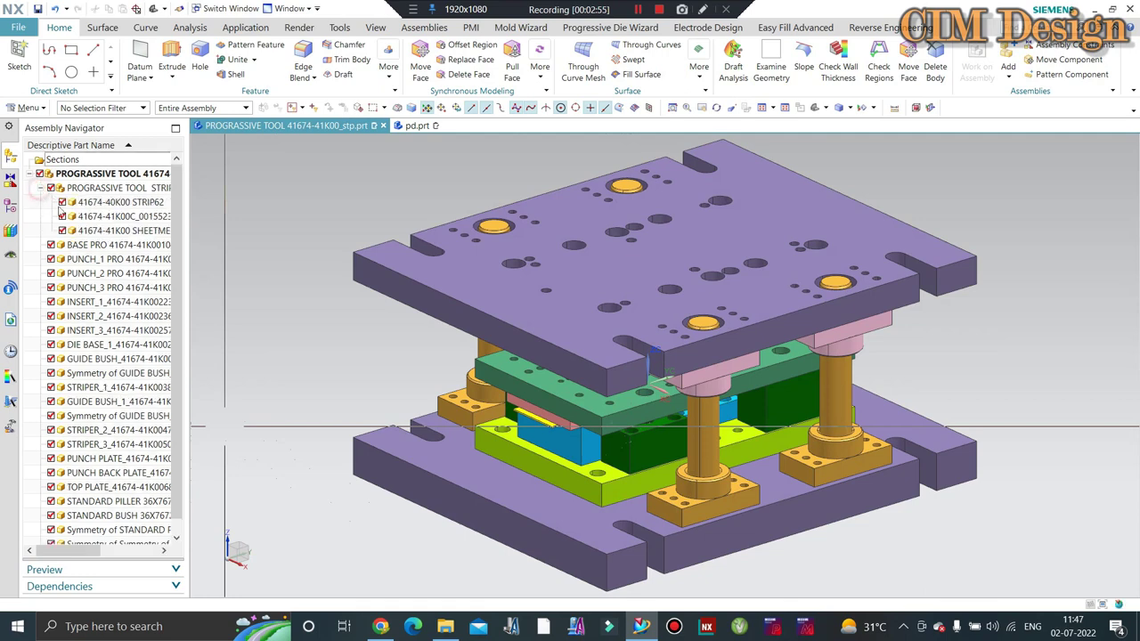
pyautogui.scroll(-2, 315, 301)
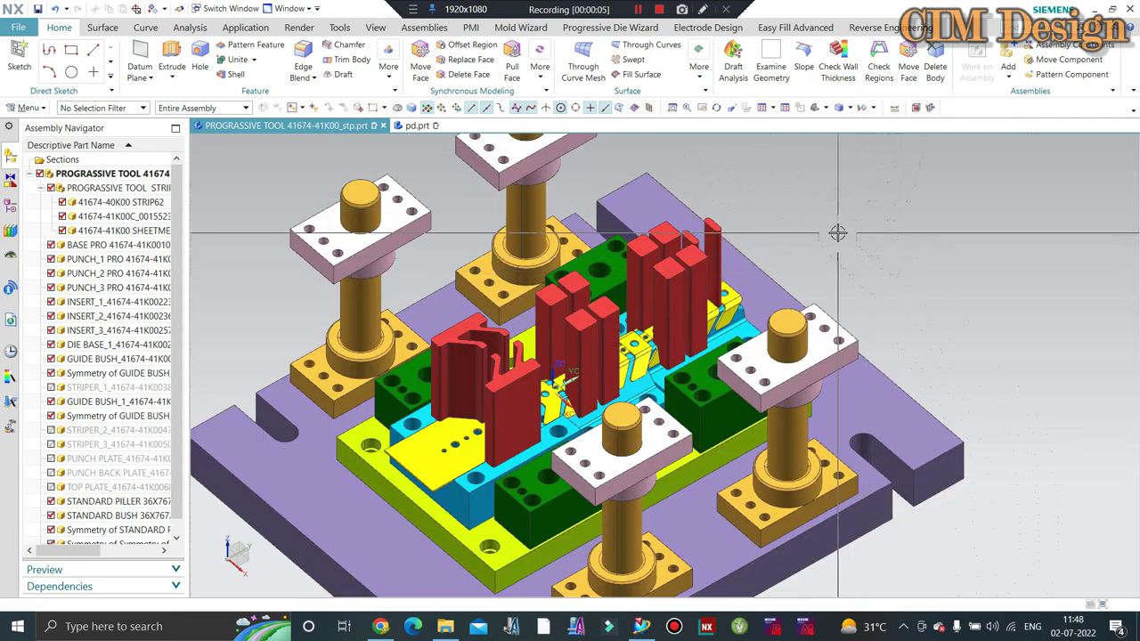
pyautogui.scroll(-1, 837, 231)
pyautogui.scroll(1, 867, 216)
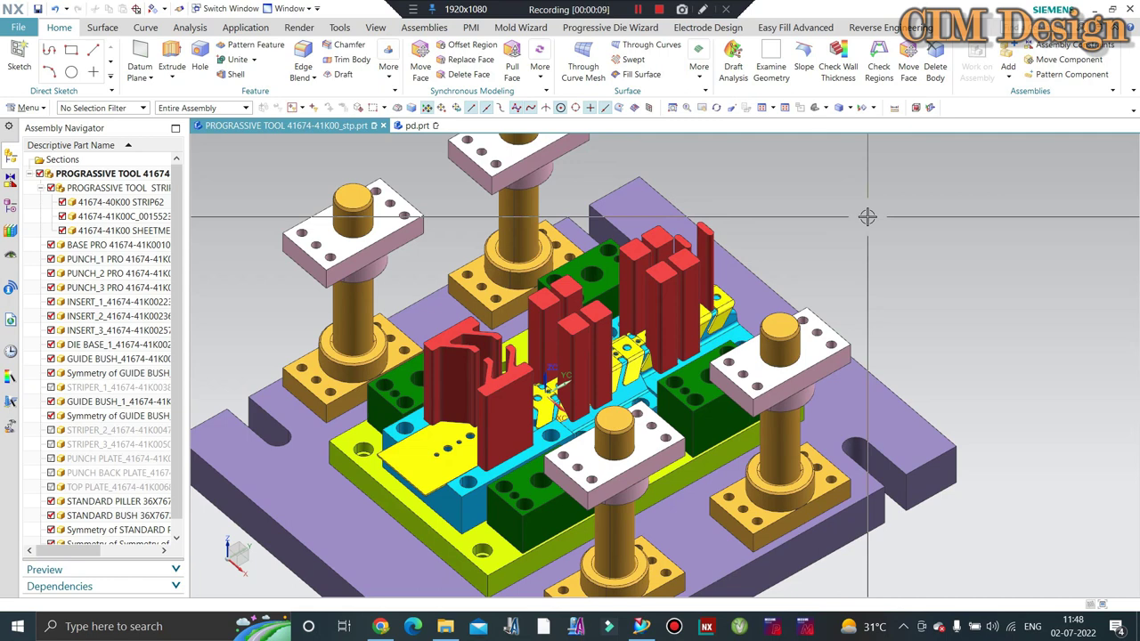
pyautogui.scroll(-1, 844, 253)
pyautogui.scroll(1, 844, 230)
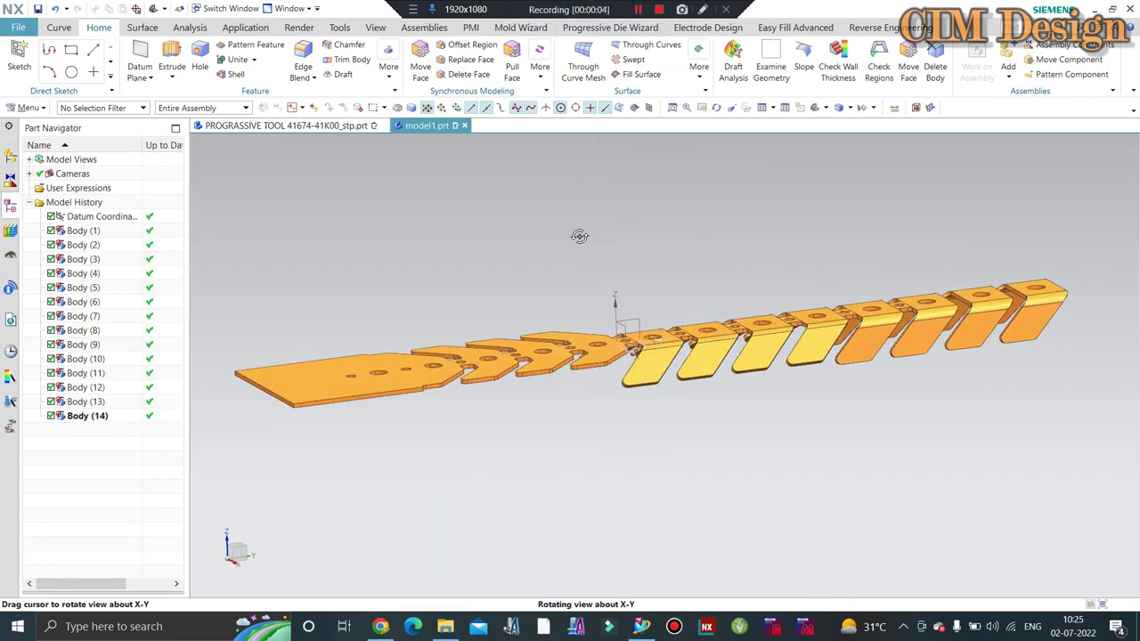
pyautogui.moveTo(579, 236)
pyautogui.mouseDown(button='middle')
pyautogui.moveTo(593, 211)
pyautogui.moveTo(361, 255)
pyautogui.mouseUp(button='middle')
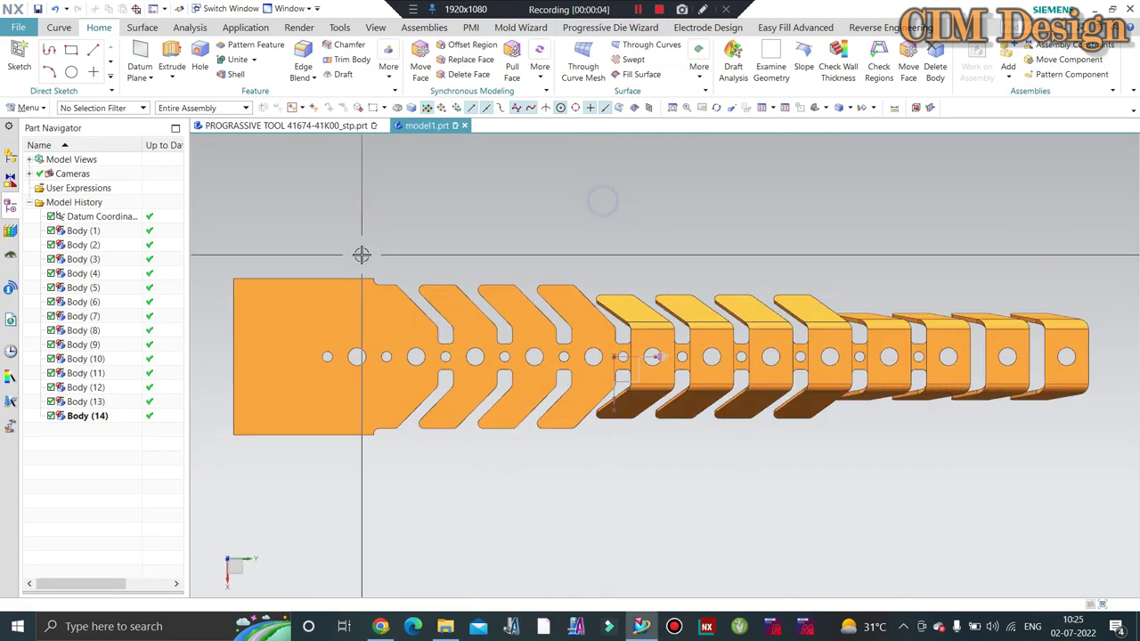
pyautogui.scroll(-3, 661, 268)
pyautogui.scroll(5, 820, 276)
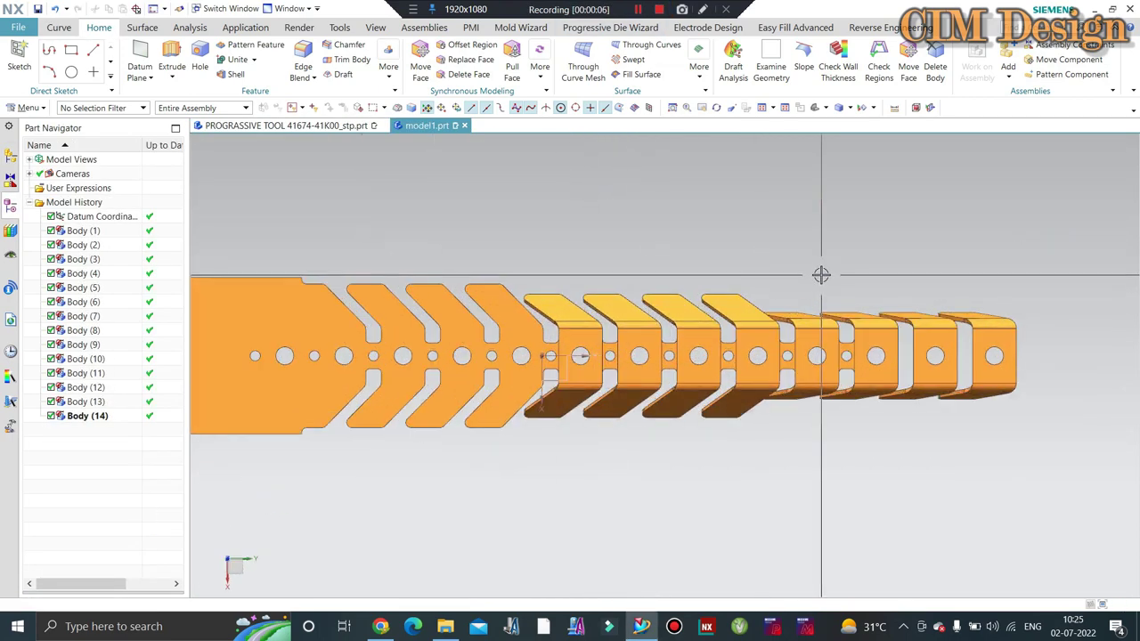
pyautogui.scroll(-3, 758, 267)
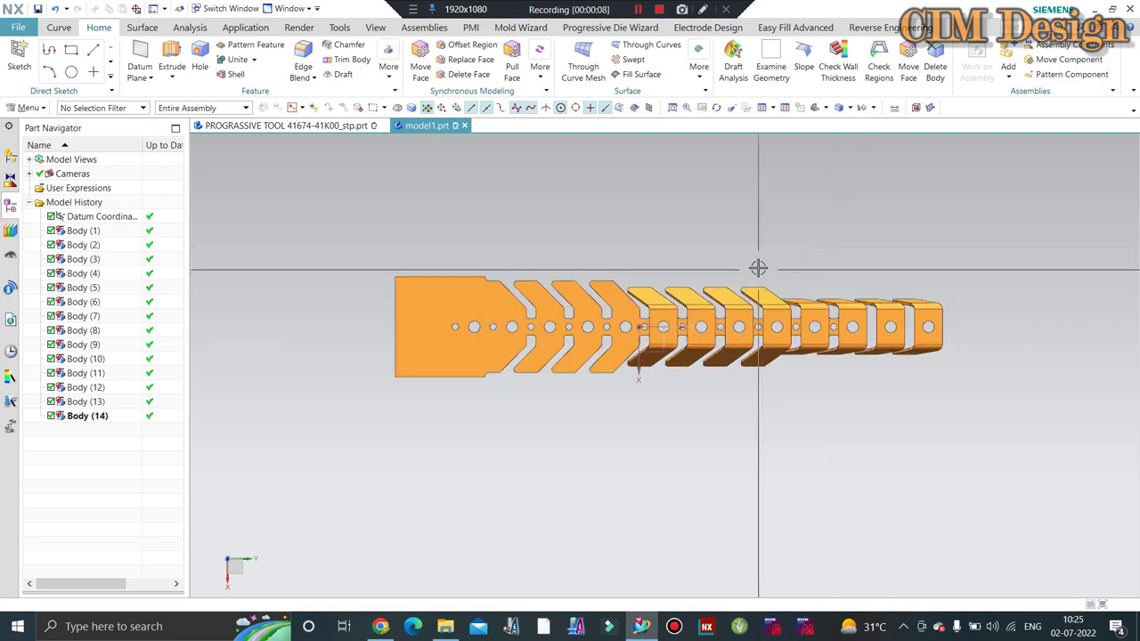
pyautogui.moveTo(758, 267)
pyautogui.mouseDown(button='middle')
pyautogui.moveTo(661, 275)
pyautogui.moveTo(662, 361)
pyautogui.mouseUp(button='middle')
pyautogui.scroll(5, 532, 261)
pyautogui.moveTo(532, 261); pyautogui.dragTo(382, 178, button='middle')
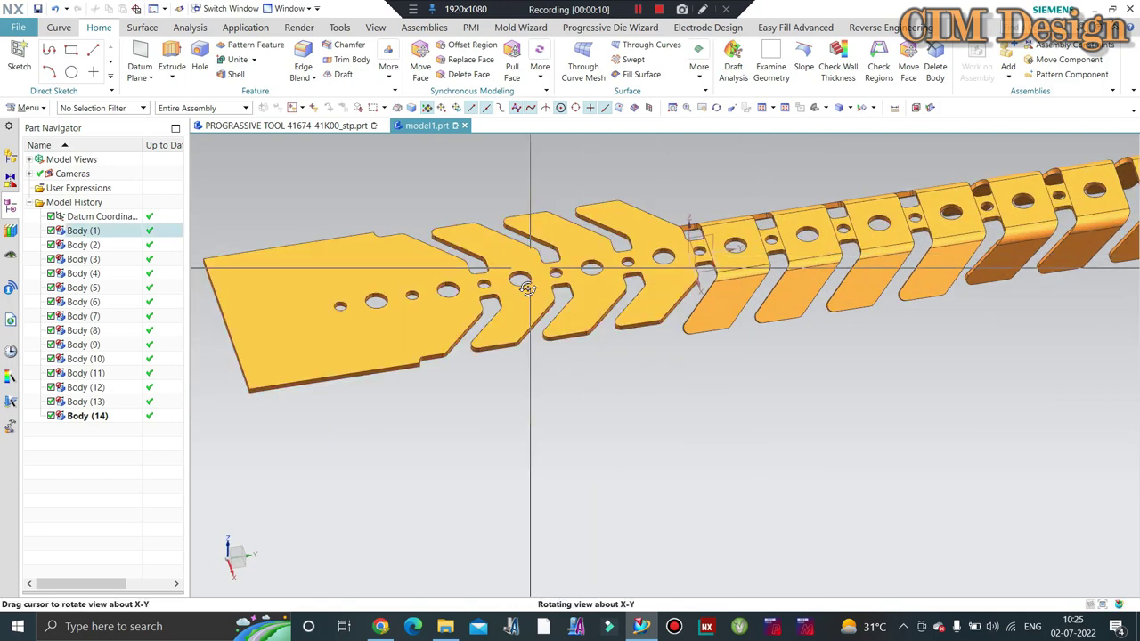
pyautogui.press('F8')
pyautogui.scroll(-2, 362, 146)
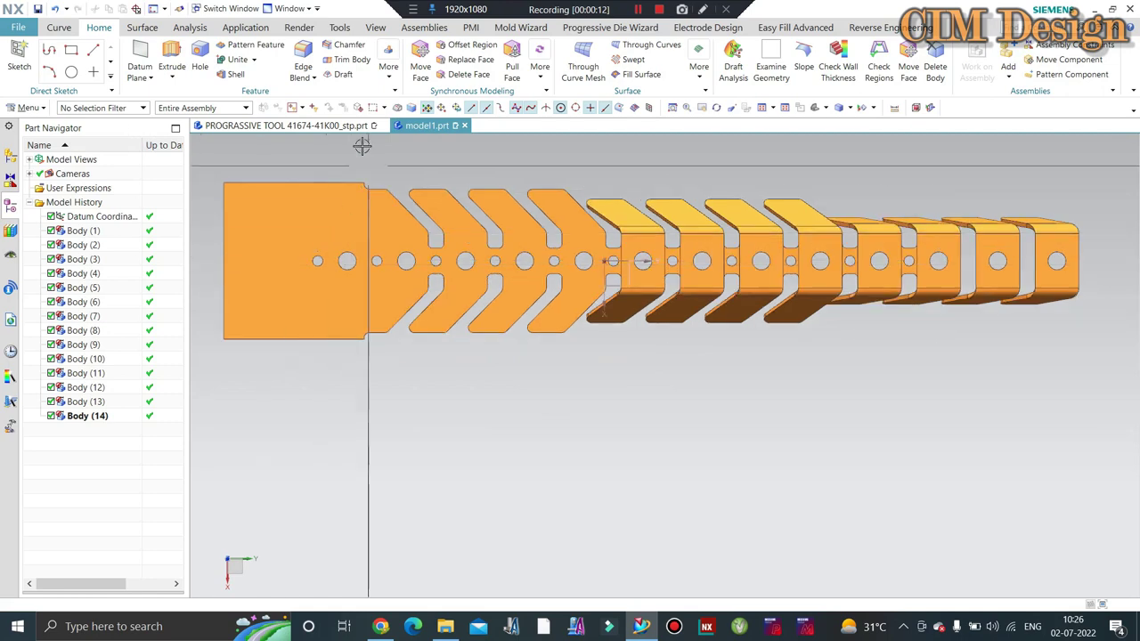
pyautogui.scroll(3, 395, 214)
pyautogui.scroll(-3, 354, 181)
pyautogui.scroll(4, 338, 184)
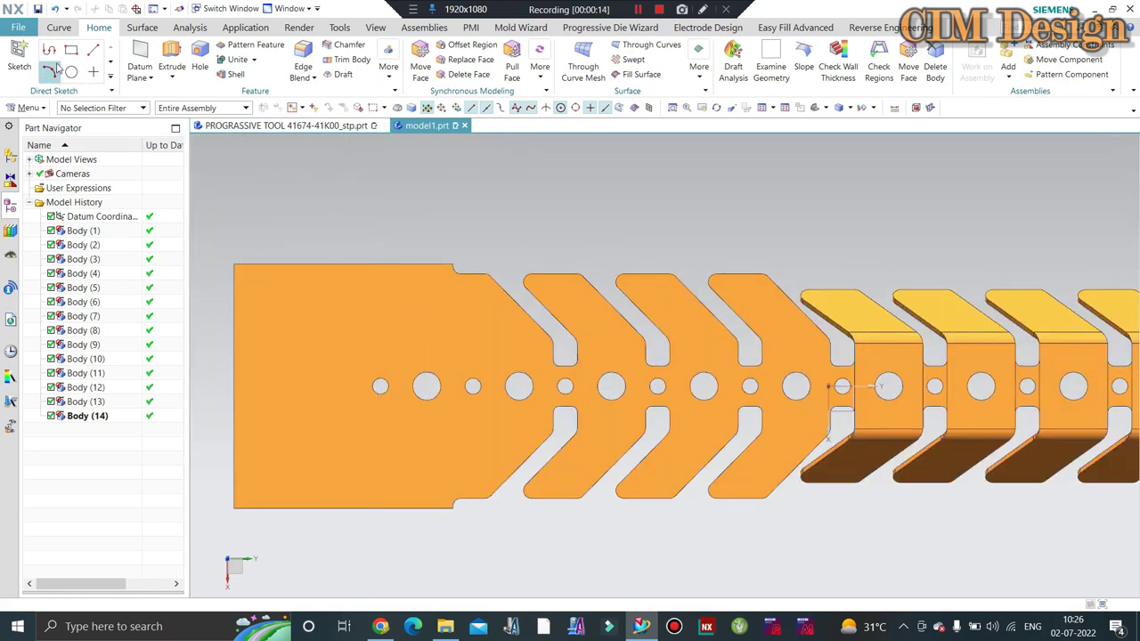
pyautogui.click(172, 63)
# Step: Create Sketch (15) on the strip's flat top face
pyautogui.click(468, 308)
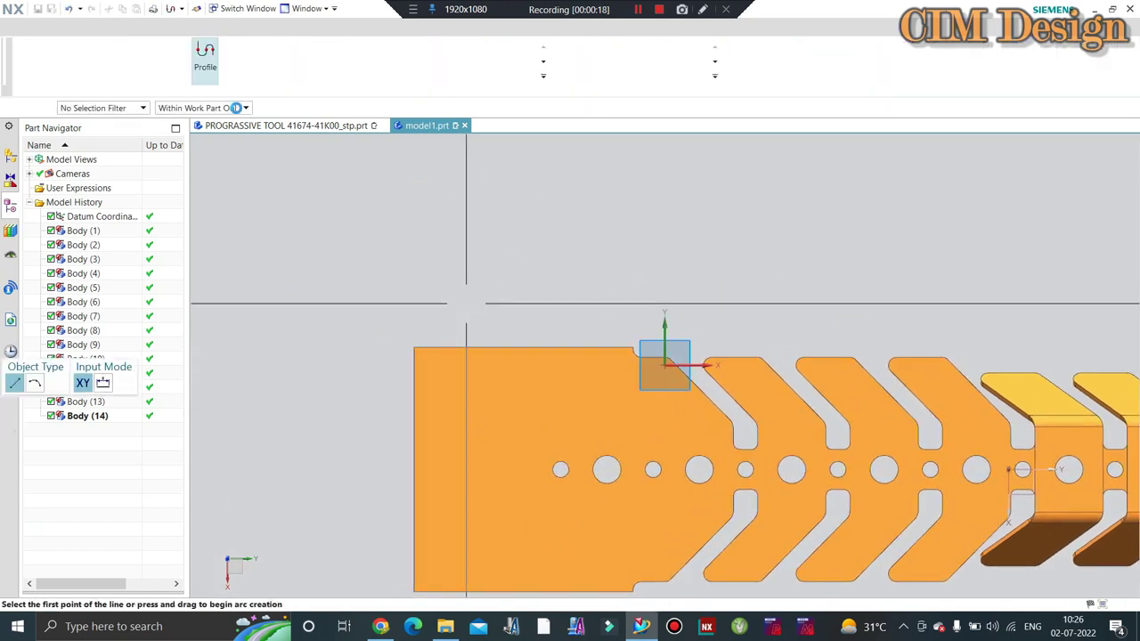
pyautogui.click(276, 68)
pyautogui.scroll(-1, 276, 69)
pyautogui.scroll(2, 720, 351)
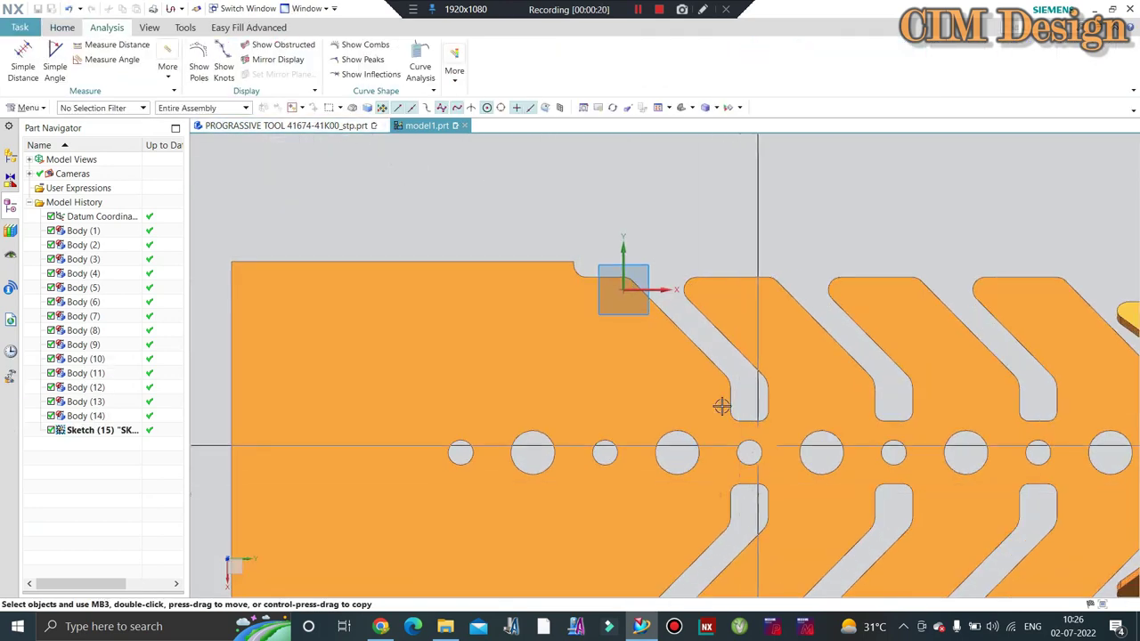
pyautogui.click(55, 28)
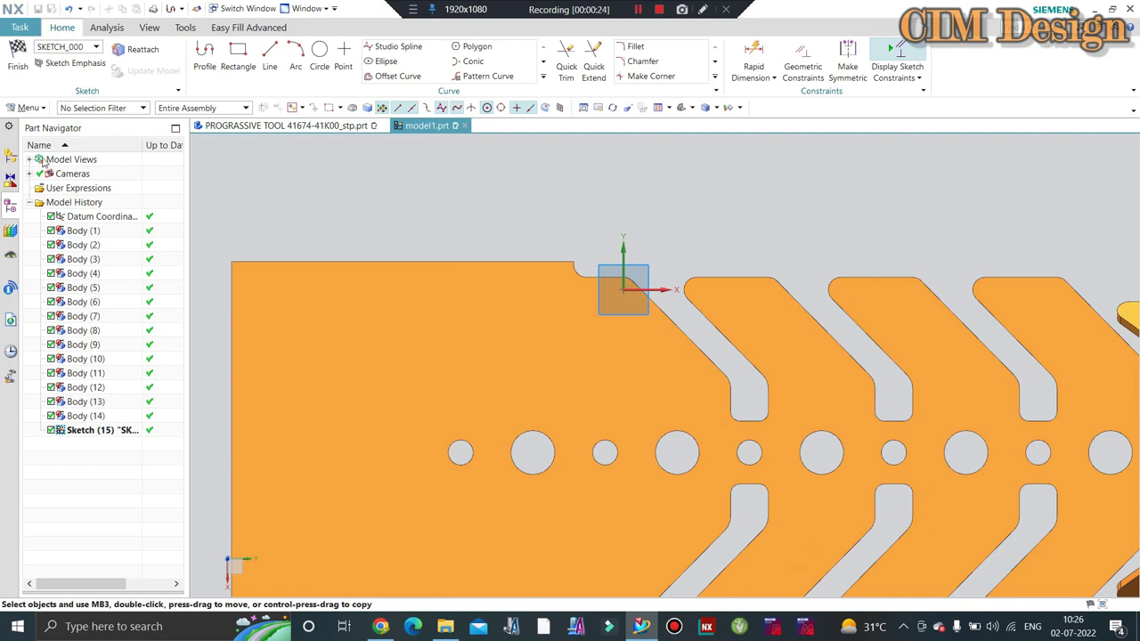
pyautogui.click(542, 78)
# Step: Project the strip's top edges, notch arc, corner arc and first slot edges into the sketch
pyautogui.click(466, 107)
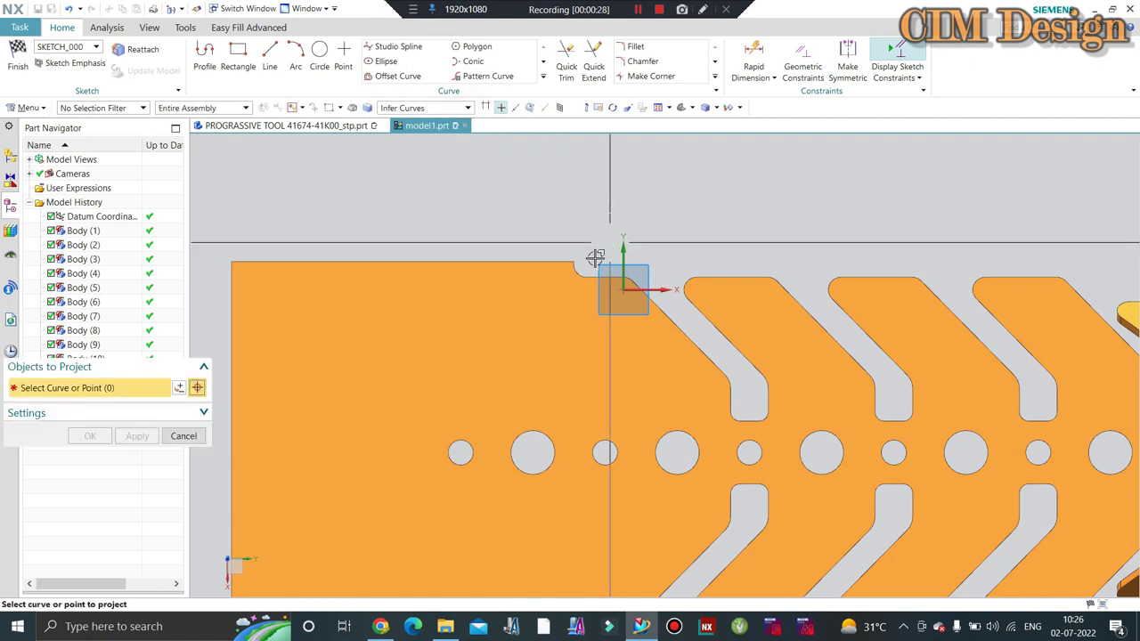
pyautogui.scroll(2, 592, 256)
pyautogui.click(576, 256)
pyautogui.scroll(2, 588, 267)
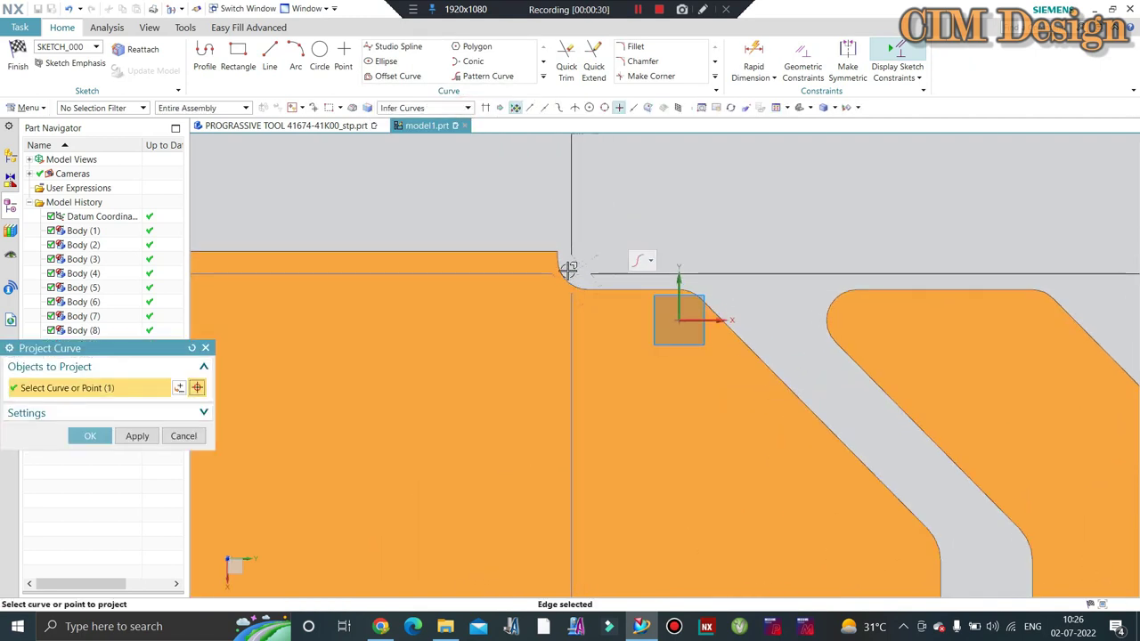
pyautogui.click(570, 266)
pyautogui.scroll(2, 564, 260)
pyautogui.scroll(2, 580, 279)
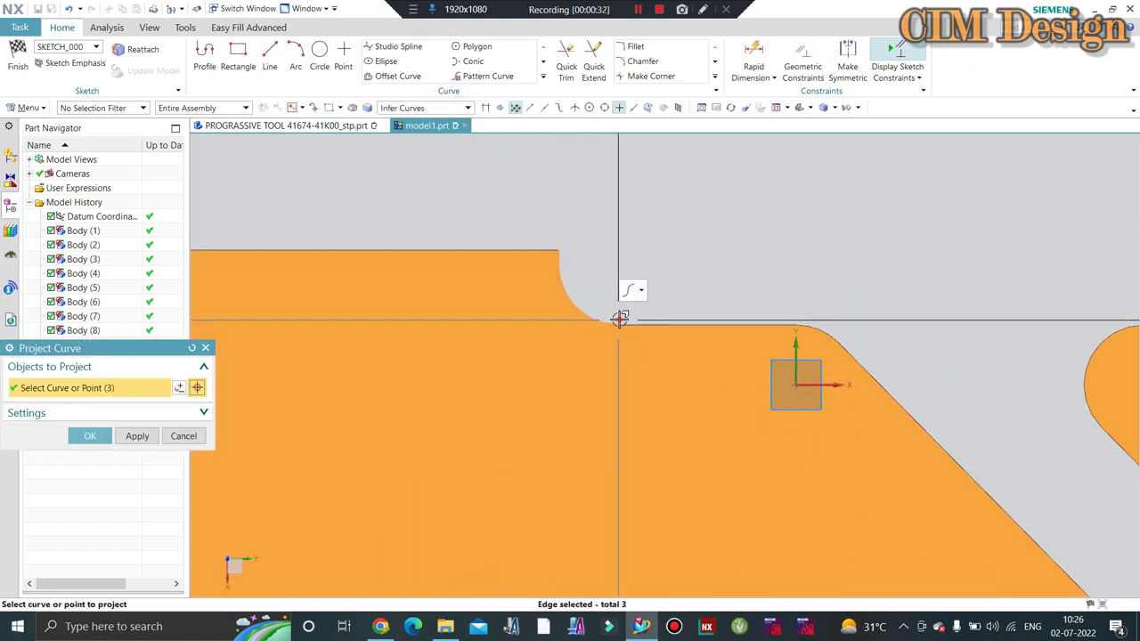
pyautogui.click(685, 328)
pyautogui.click(748, 300)
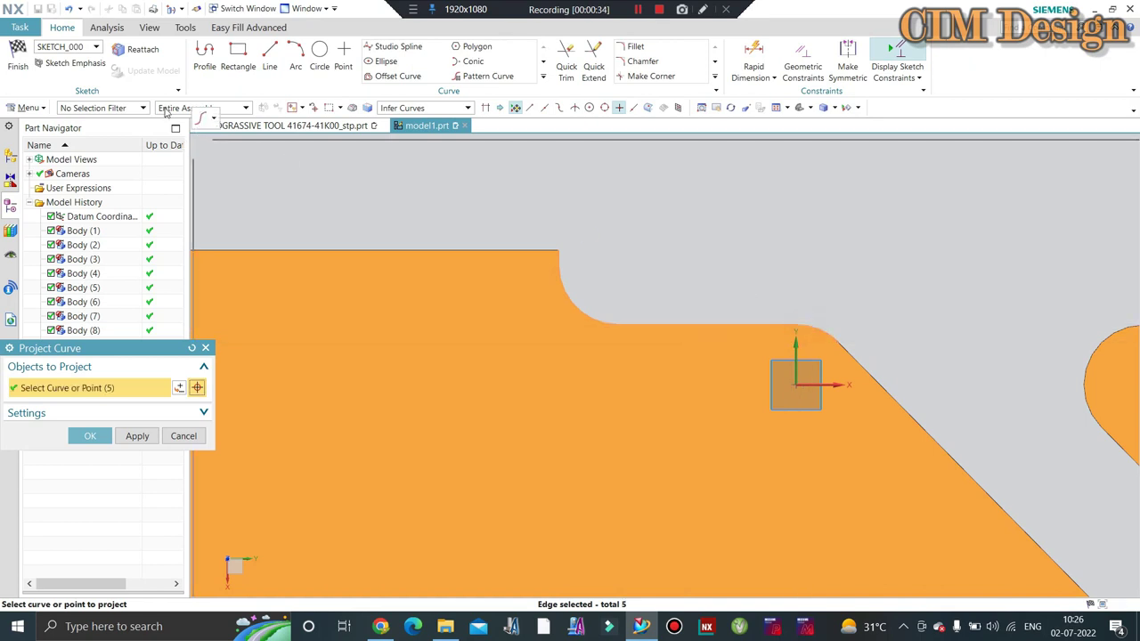
pyautogui.scroll(-3, 891, 401)
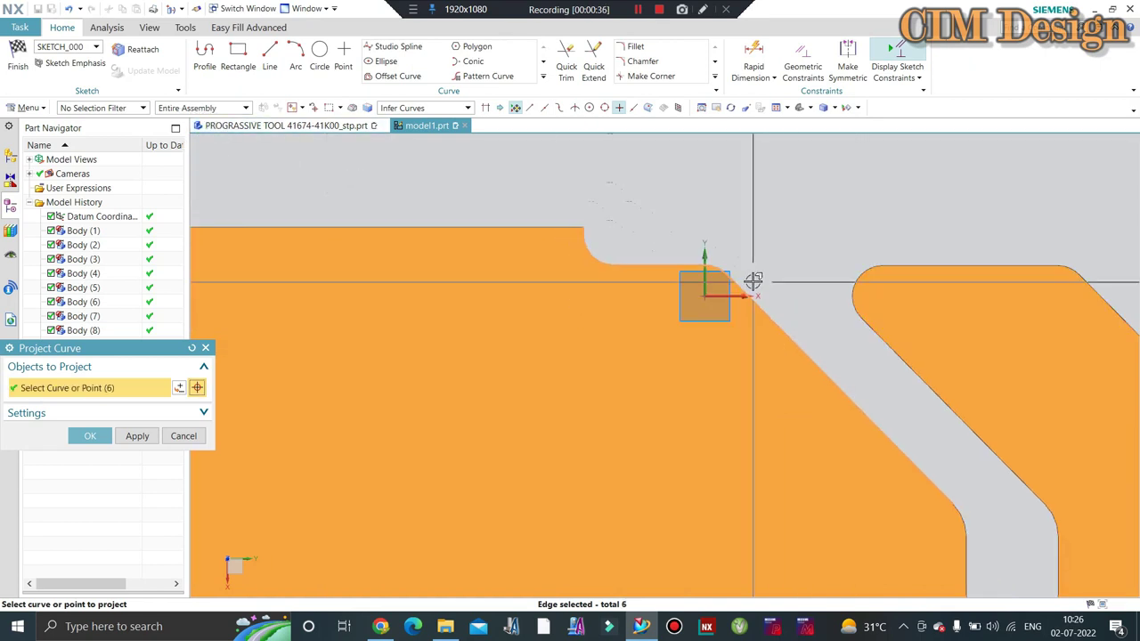
pyautogui.scroll(-2, 911, 437)
pyautogui.scroll(4, 873, 419)
pyautogui.click(868, 419)
pyautogui.click(873, 445)
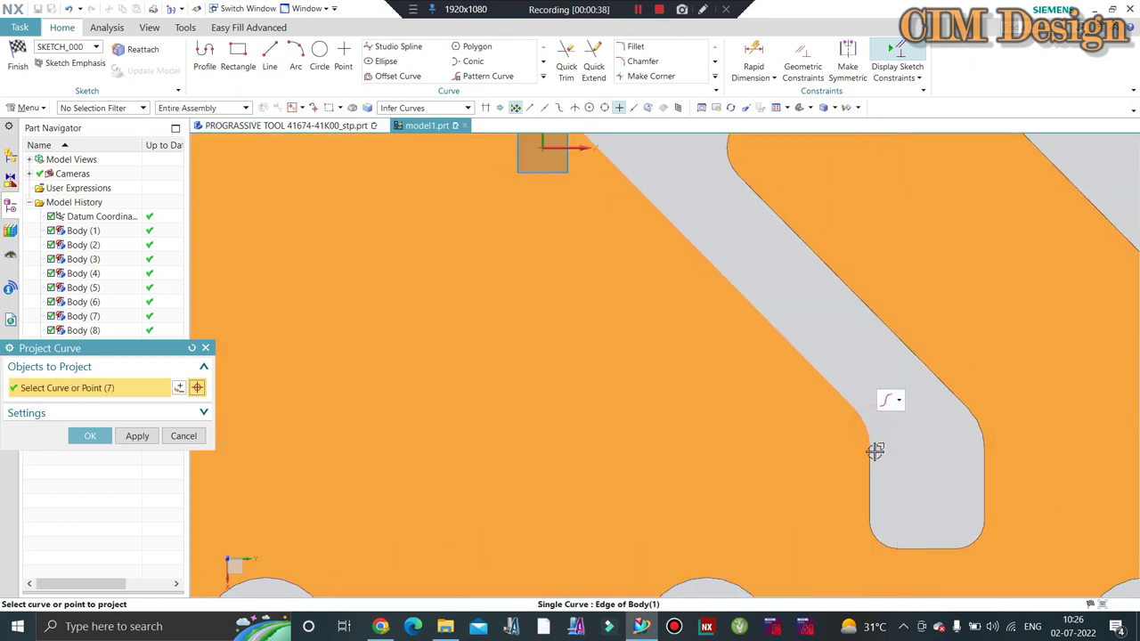
pyautogui.click(910, 546)
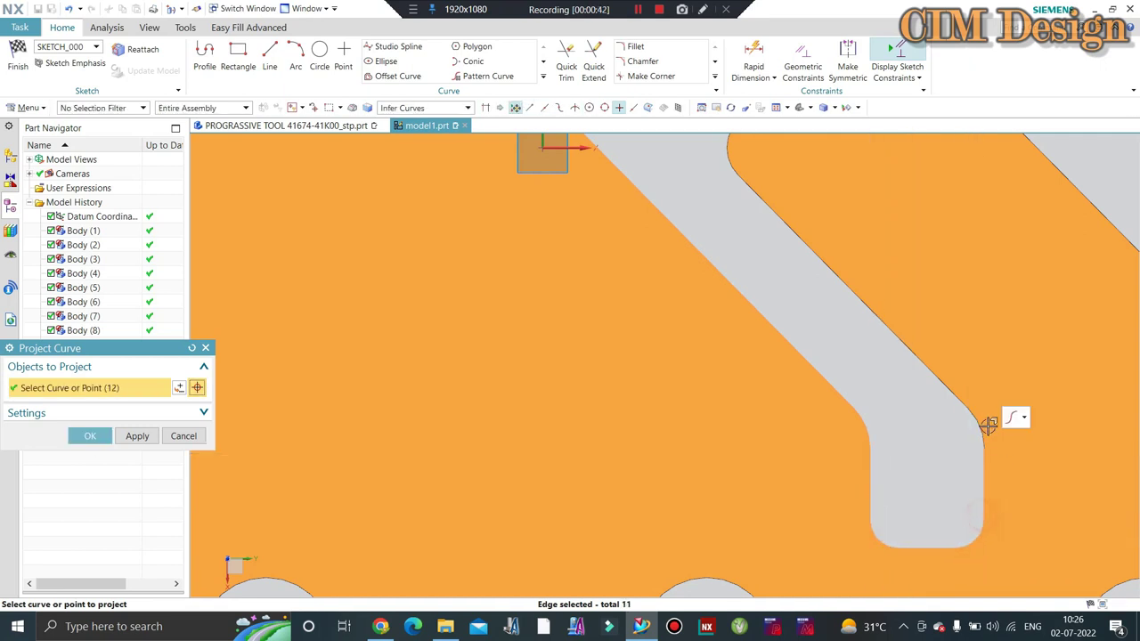
pyautogui.scroll(-2, 888, 408)
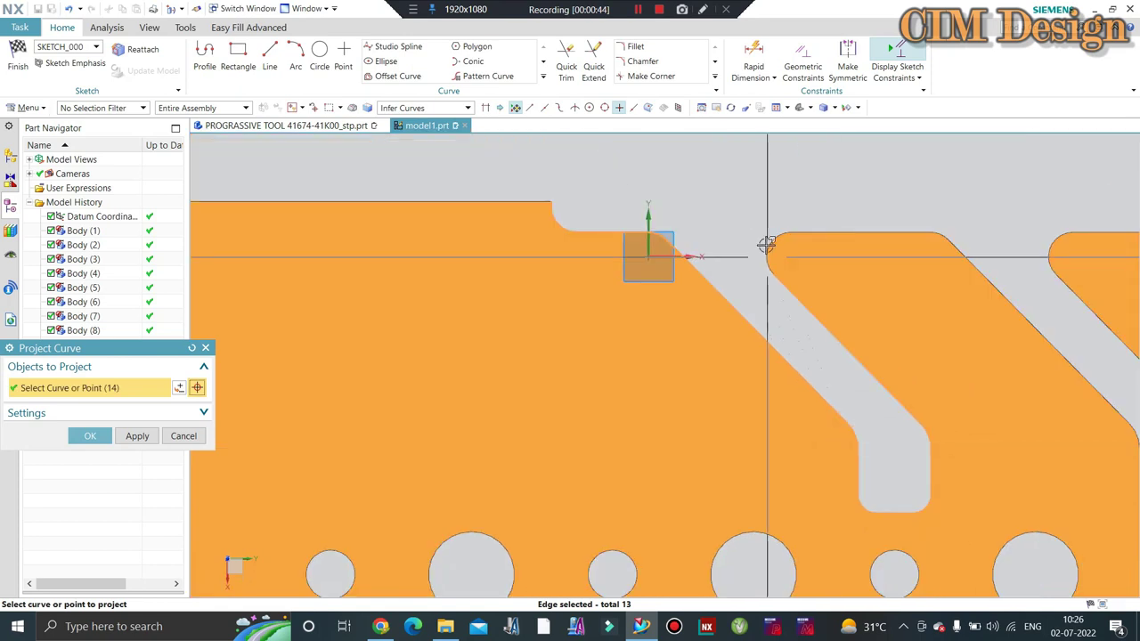
# Step: Add further top edges plus the slot's corner arcs, right and diagonal edges
pyautogui.click(765, 247)
pyautogui.click(829, 225)
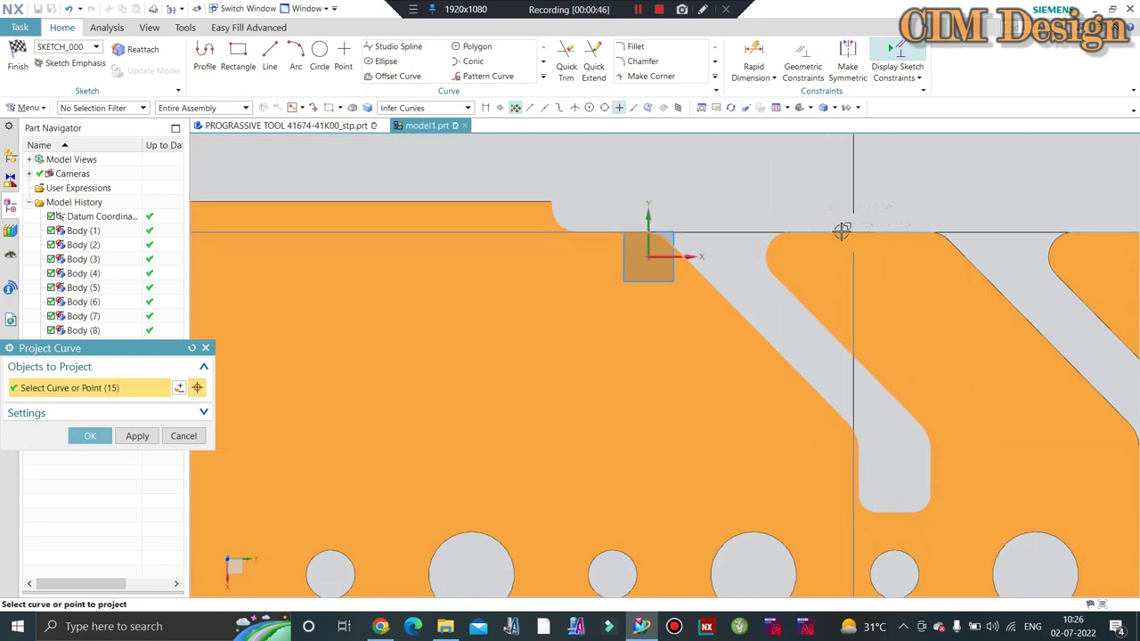
pyautogui.click(942, 233)
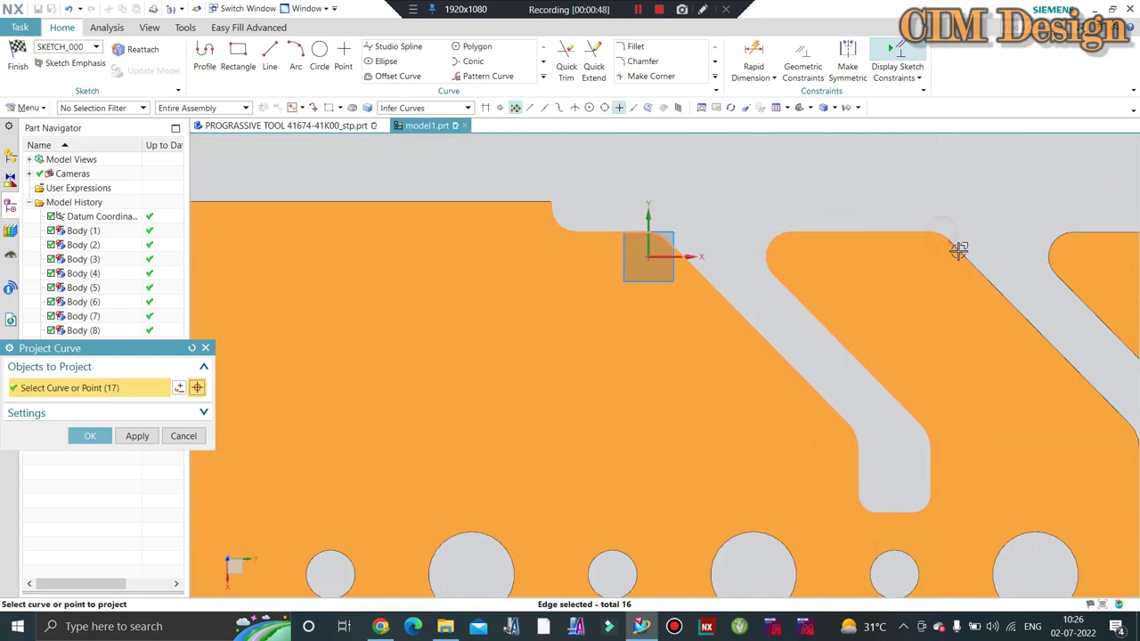
pyautogui.click(958, 251)
pyautogui.scroll(-2, 958, 251)
pyautogui.scroll(1, 852, 338)
pyautogui.scroll(1, 852, 338)
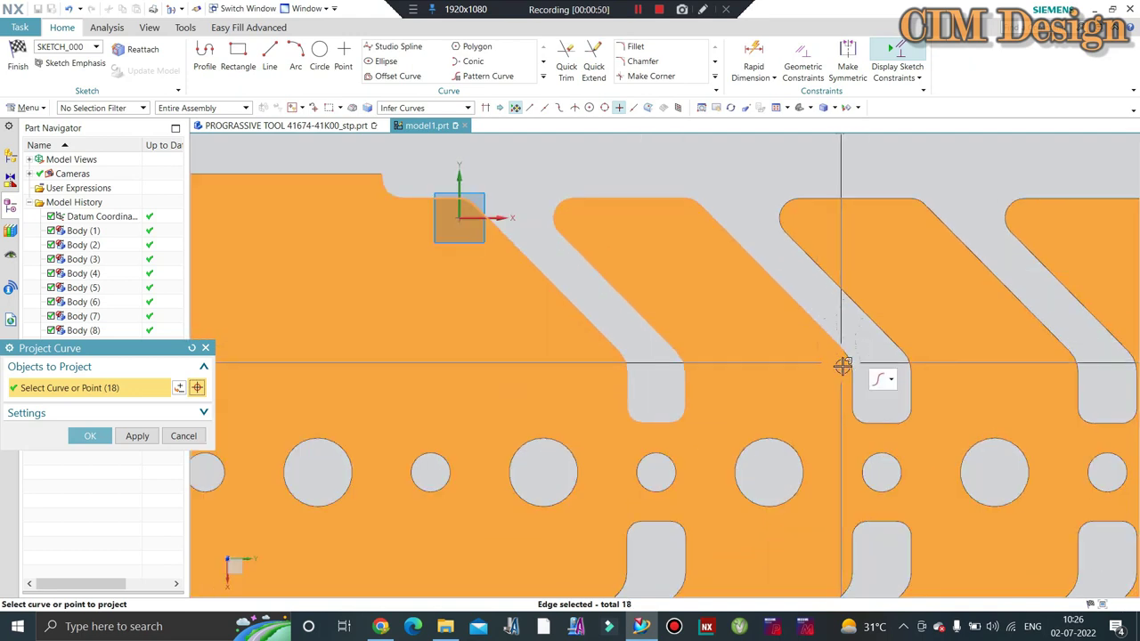
pyautogui.scroll(1, 862, 357)
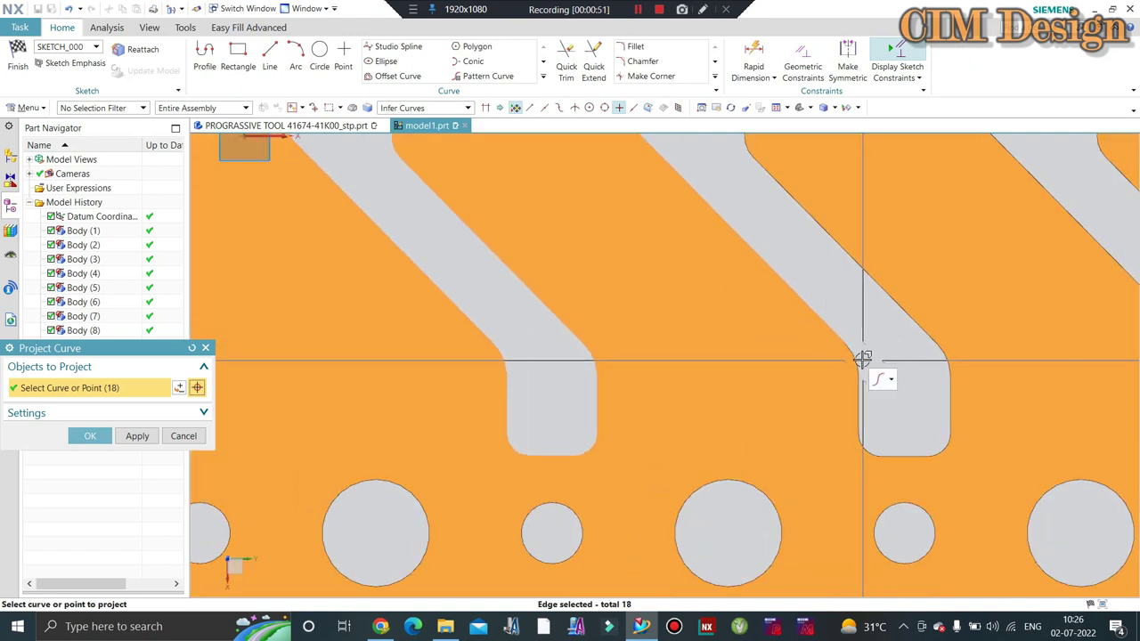
pyautogui.click(867, 445)
pyautogui.click(944, 447)
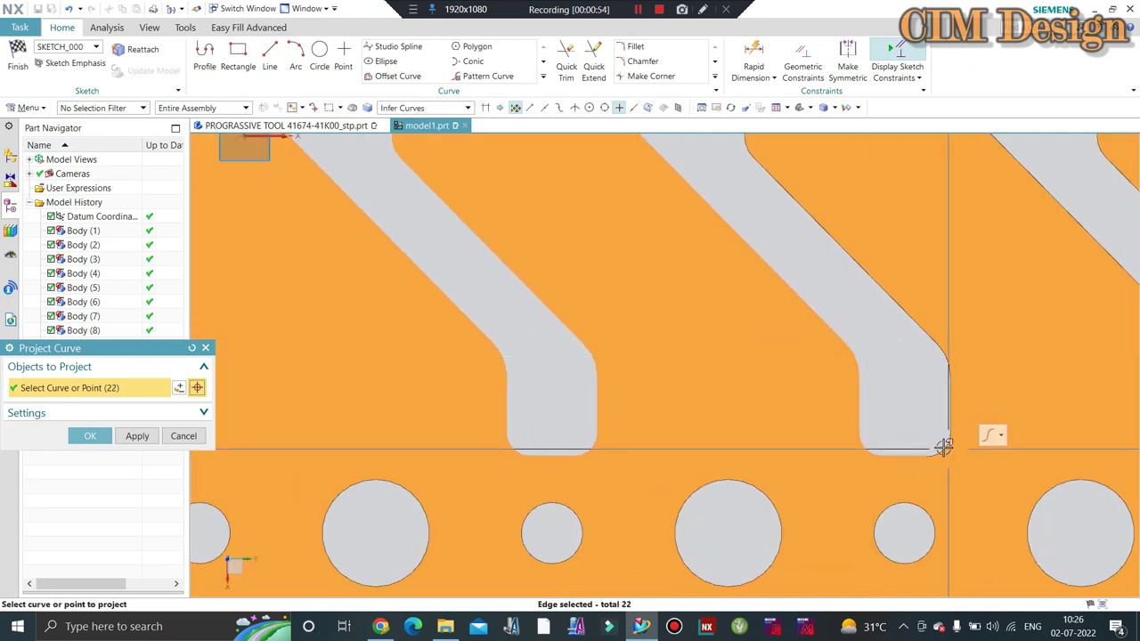
pyautogui.click(950, 418)
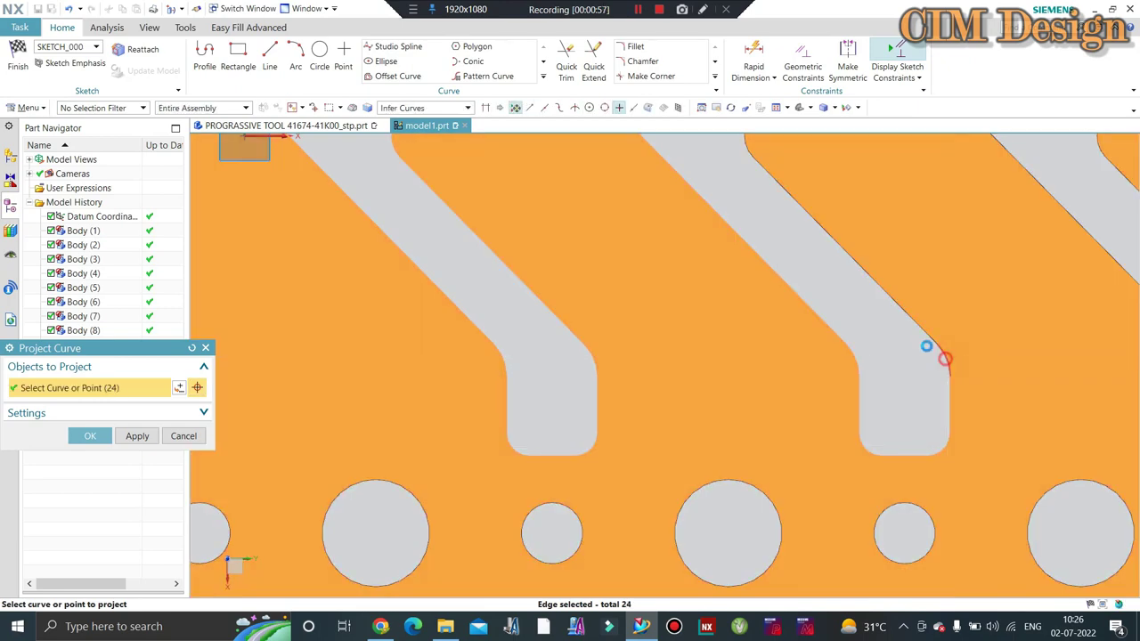
pyautogui.click(931, 343)
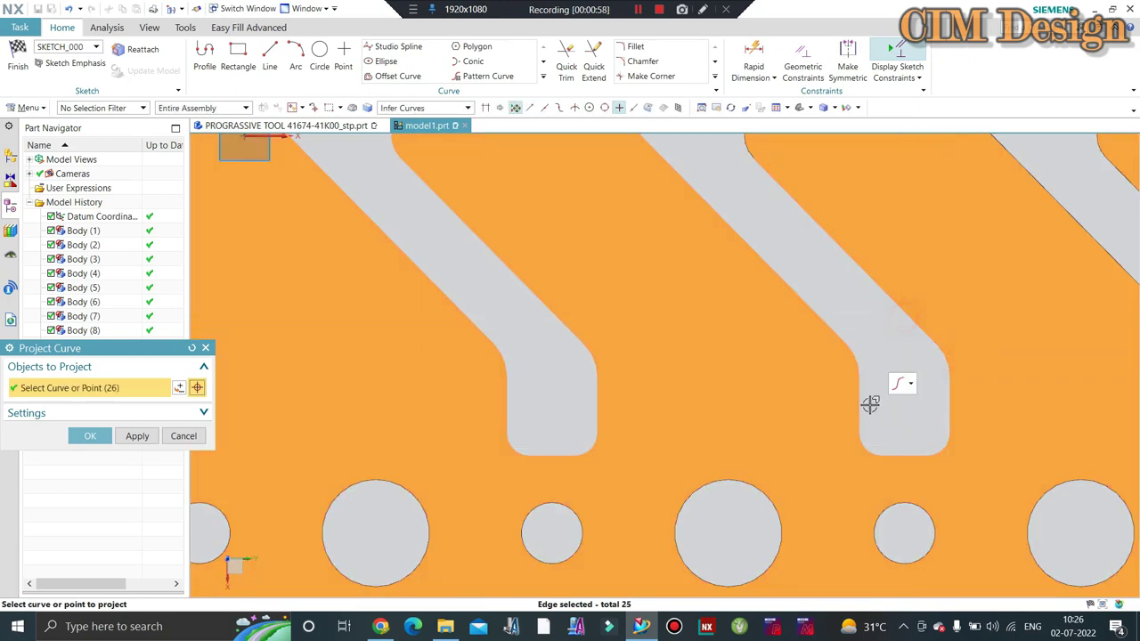
# Step: Remove the stray arc, add the last top edges, and complete the 28-edge projection
pyautogui.click(771, 185)
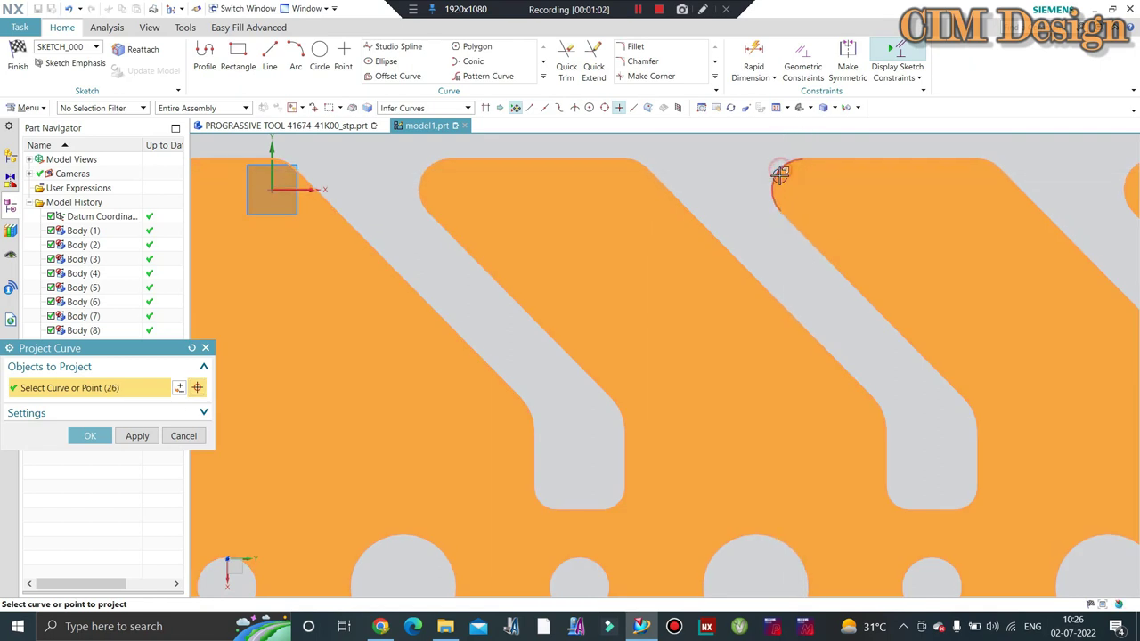
pyautogui.click(779, 174)
pyautogui.click(834, 159)
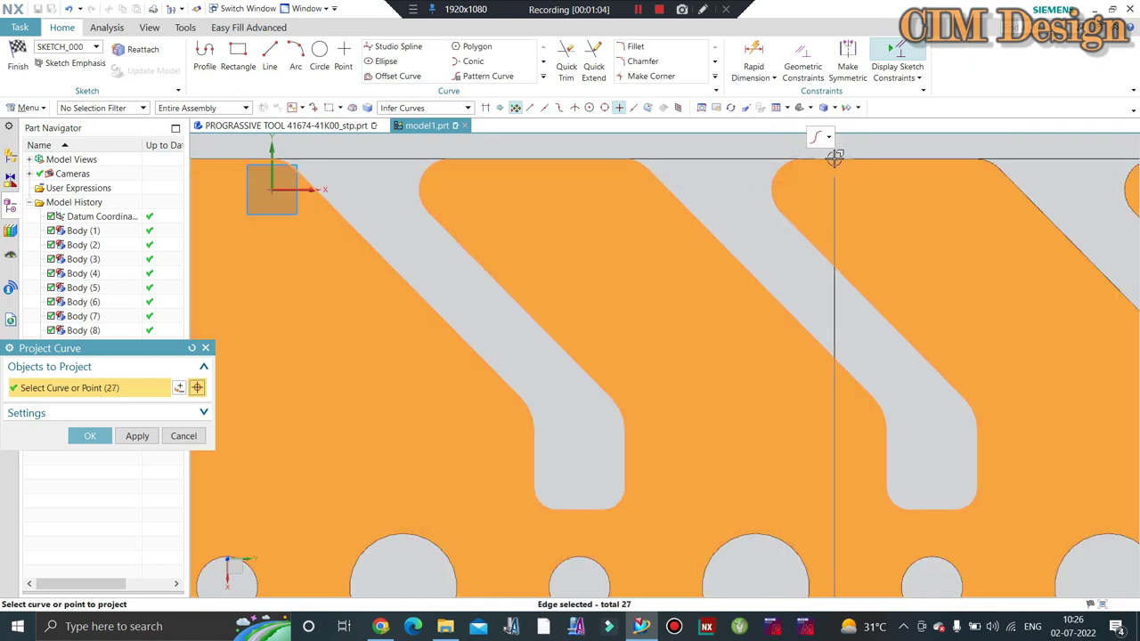
pyautogui.scroll(-3, 722, 235)
pyautogui.scroll(-2, 900, 275)
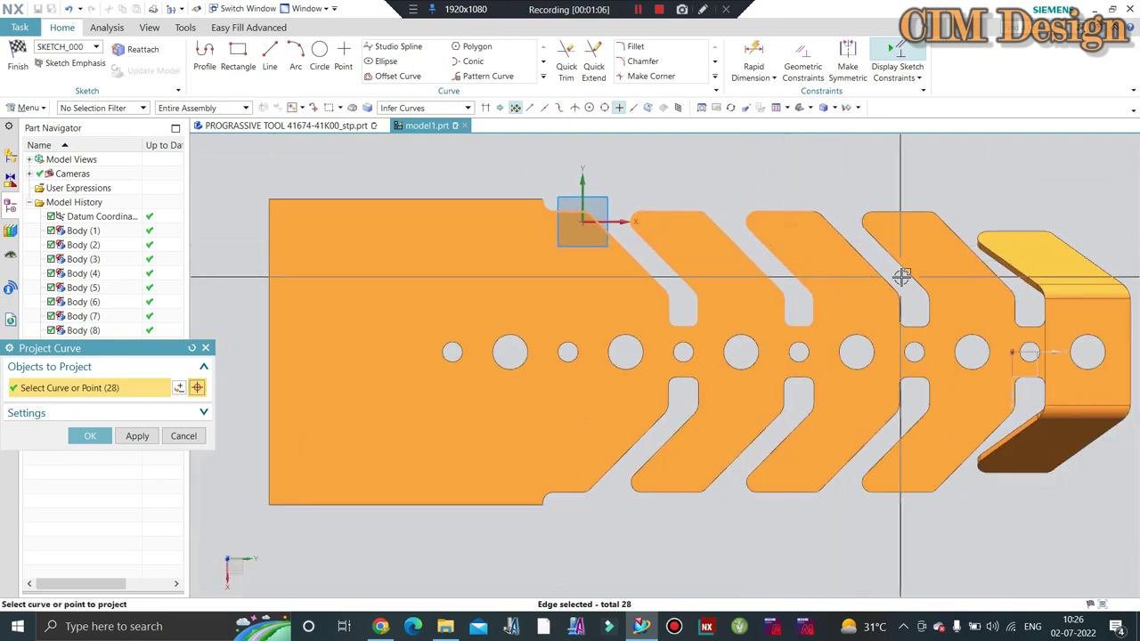
pyautogui.click(901, 275)
pyautogui.scroll(5, 816, 217)
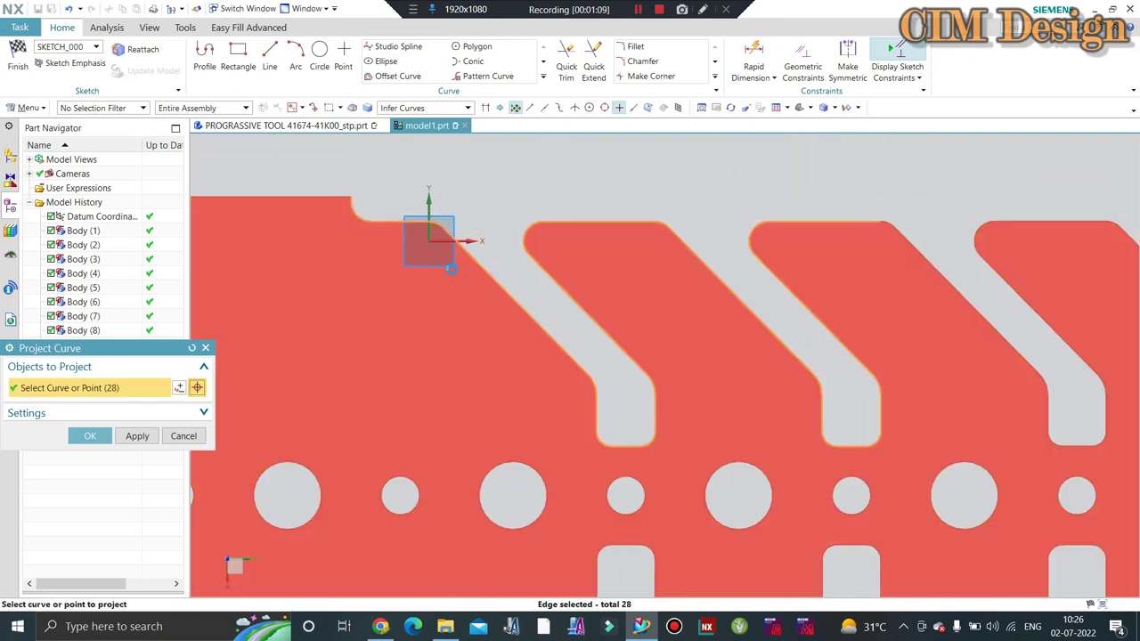
pyautogui.middleClick(791, 243)
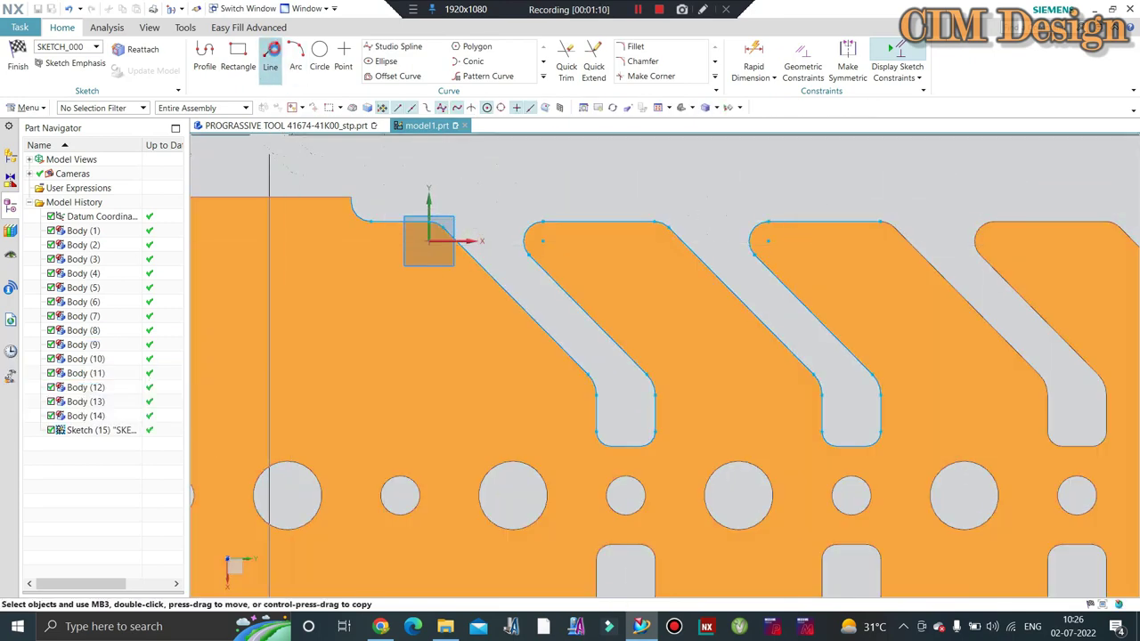
# Step: Draw two vertical lines rising from the strip's top edge, one 13.5 long
pyautogui.click(271, 51)
pyautogui.click(824, 218)
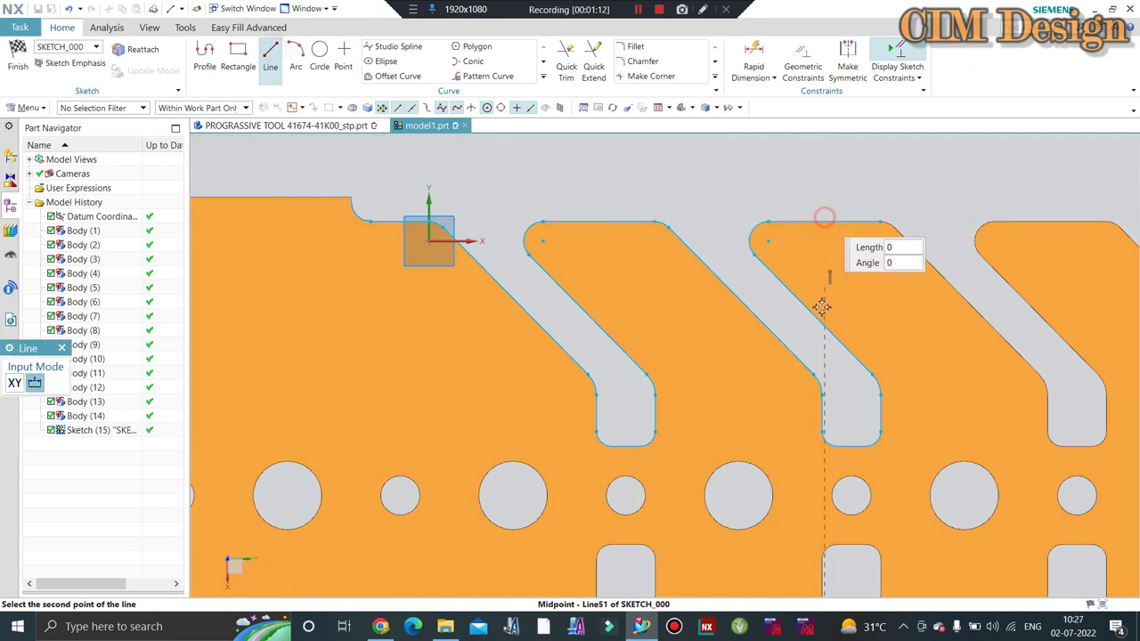
pyautogui.scroll(-2, 821, 307)
pyautogui.click(823, 168)
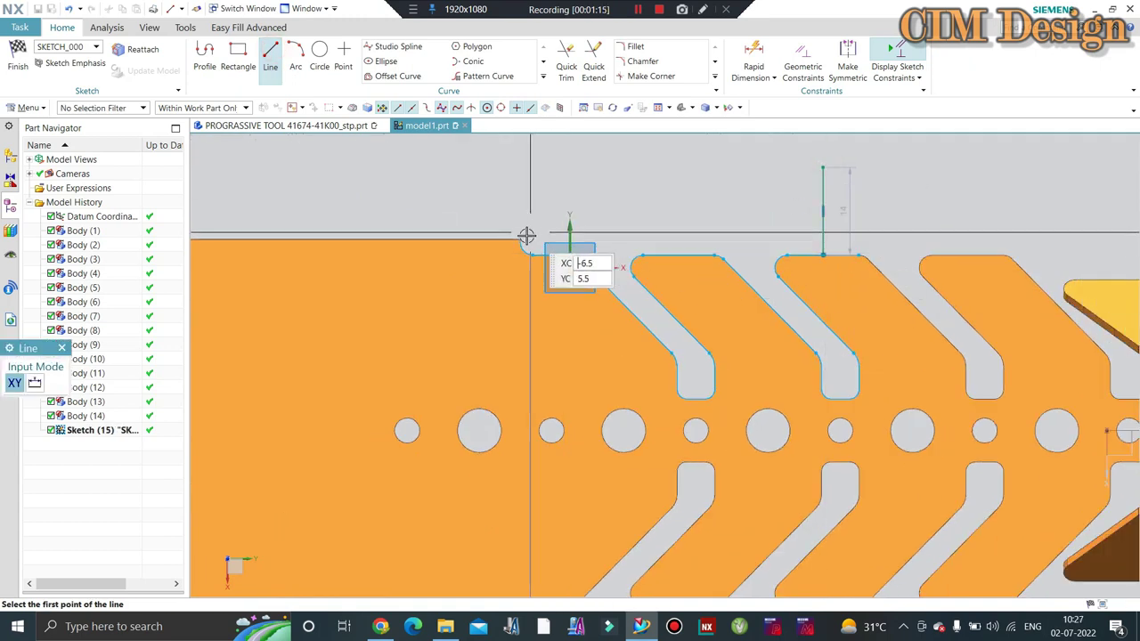
pyautogui.click(522, 241)
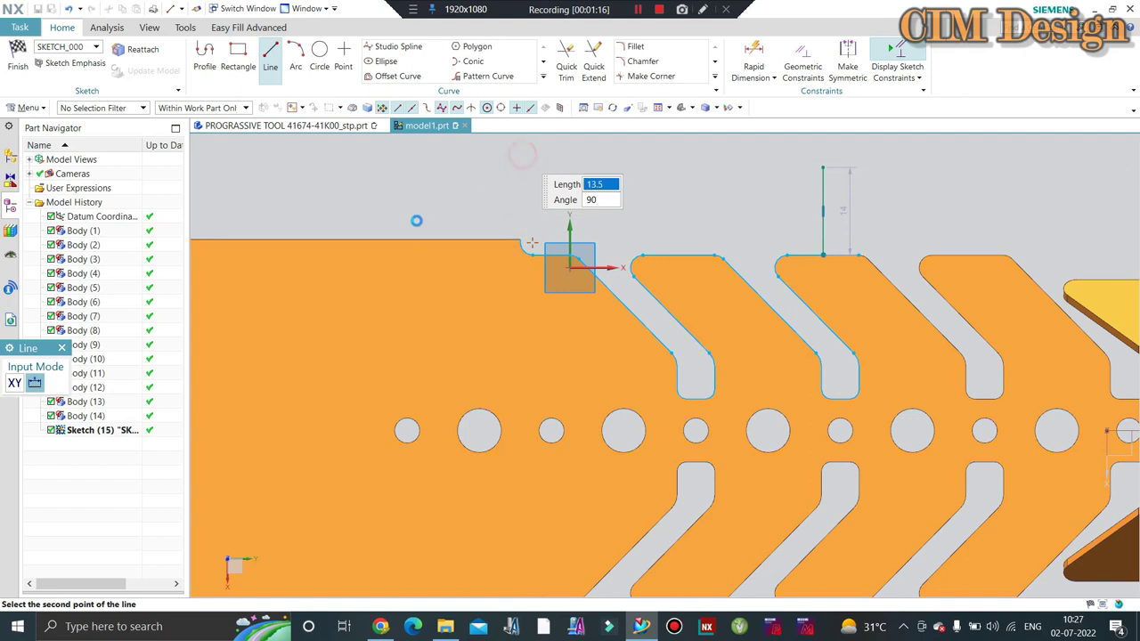
pyautogui.press('Return')
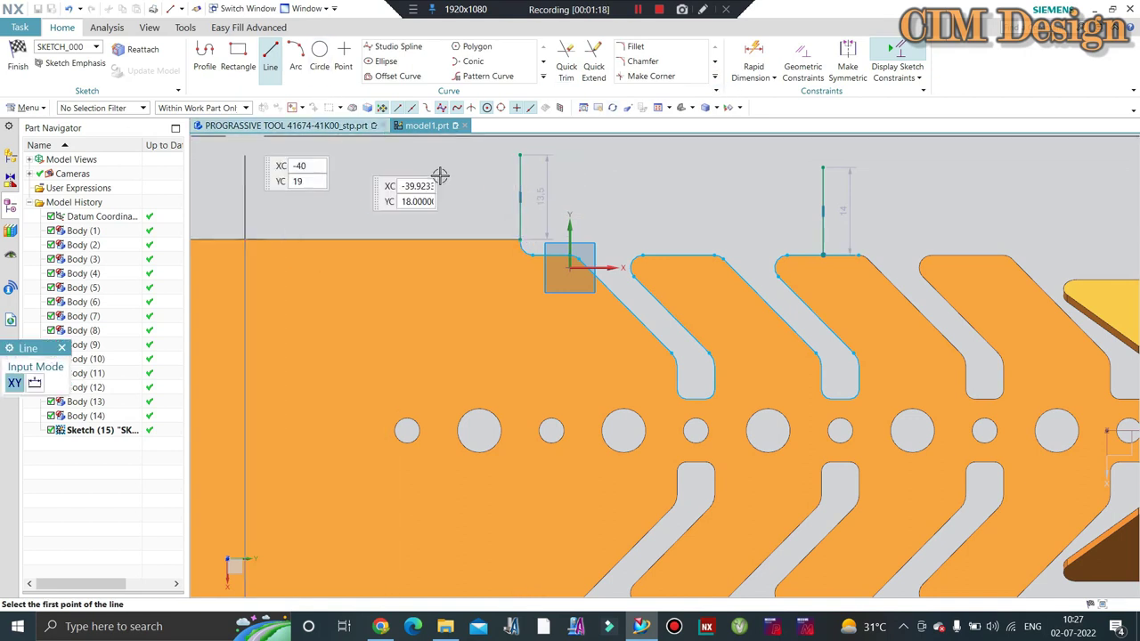
pyautogui.scroll(-2, 557, 178)
pyautogui.scroll(3, 508, 264)
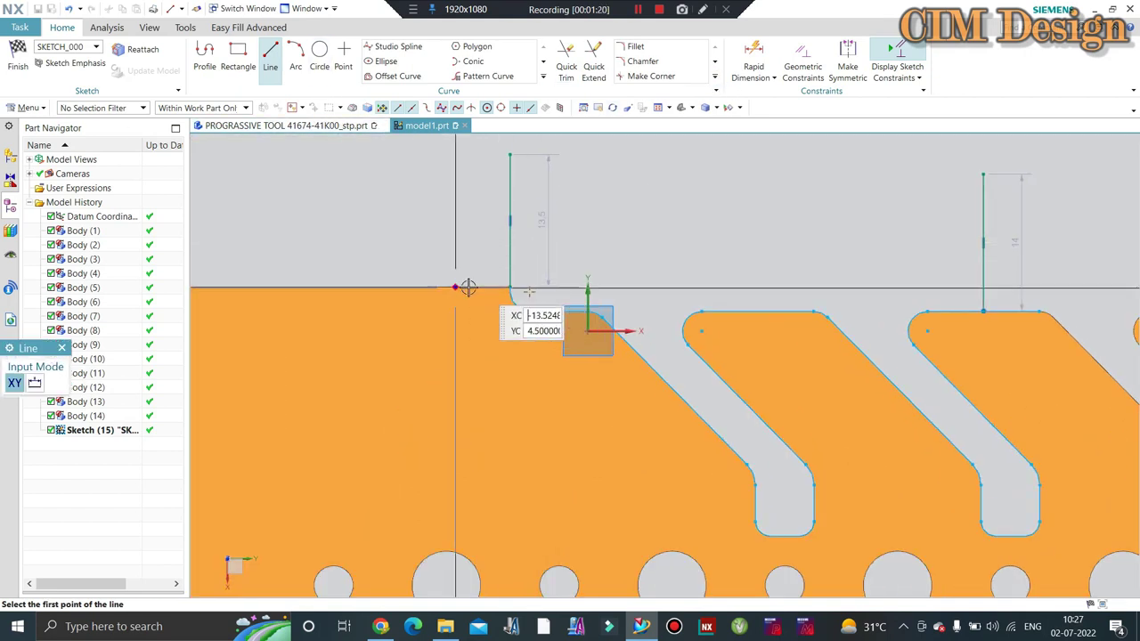
pyautogui.scroll(-2, 517, 201)
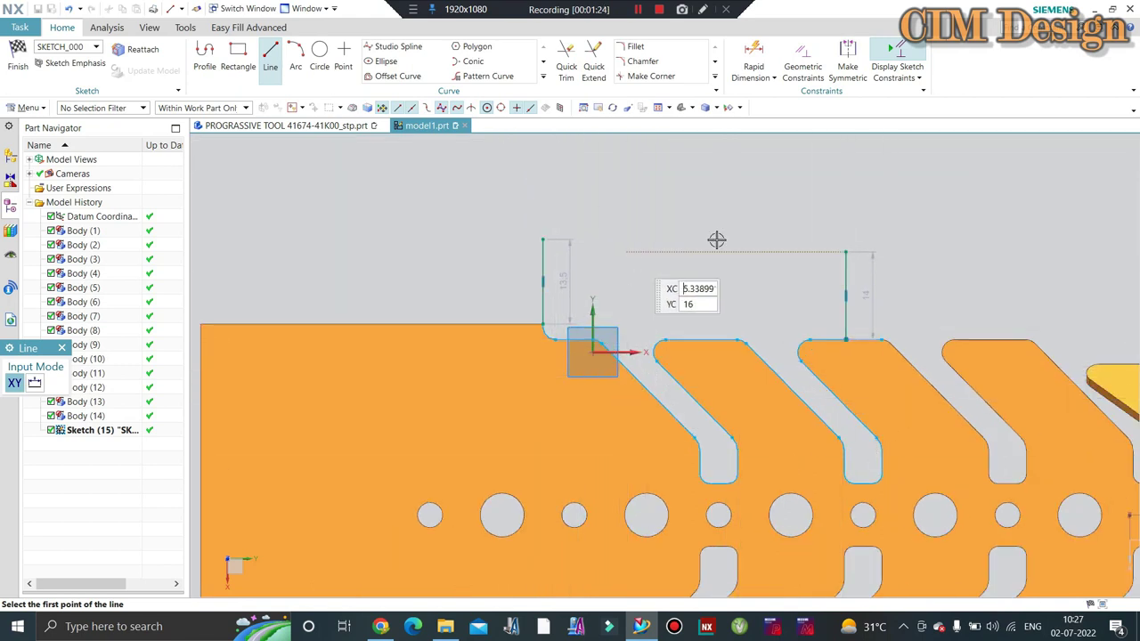
pyautogui.scroll(2, 570, 260)
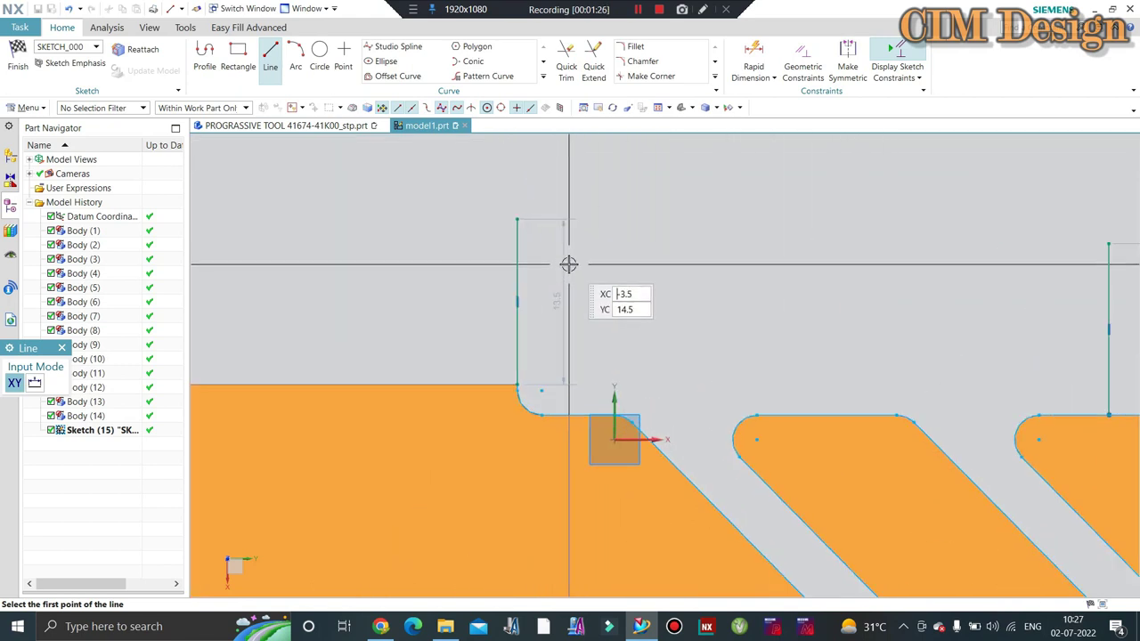
pyautogui.click(552, 303)
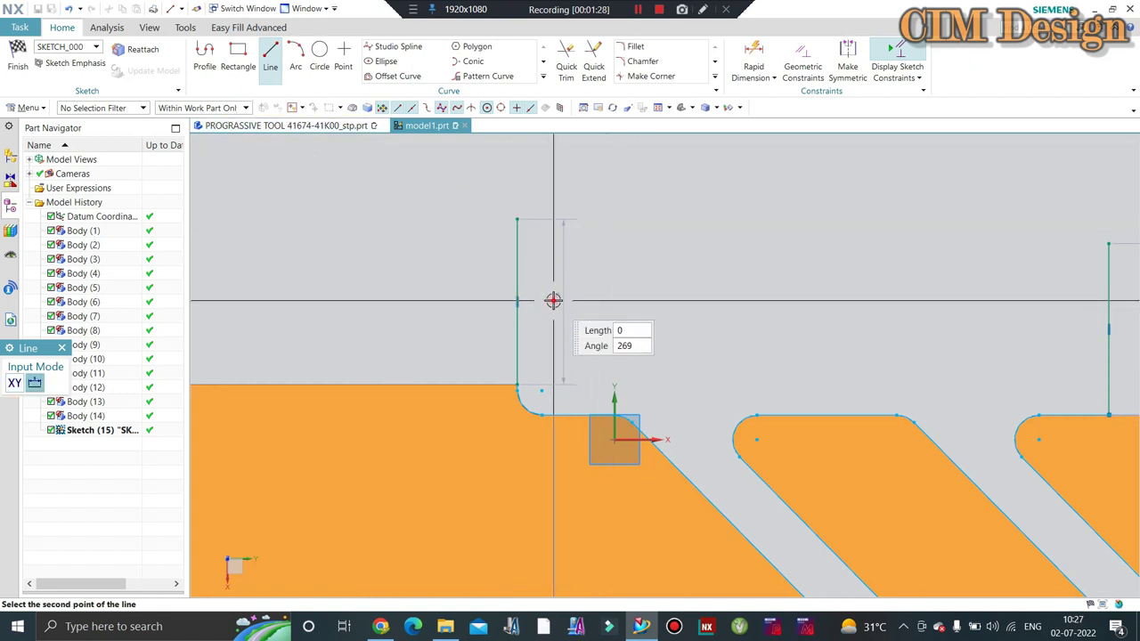
pyautogui.press('Escape')
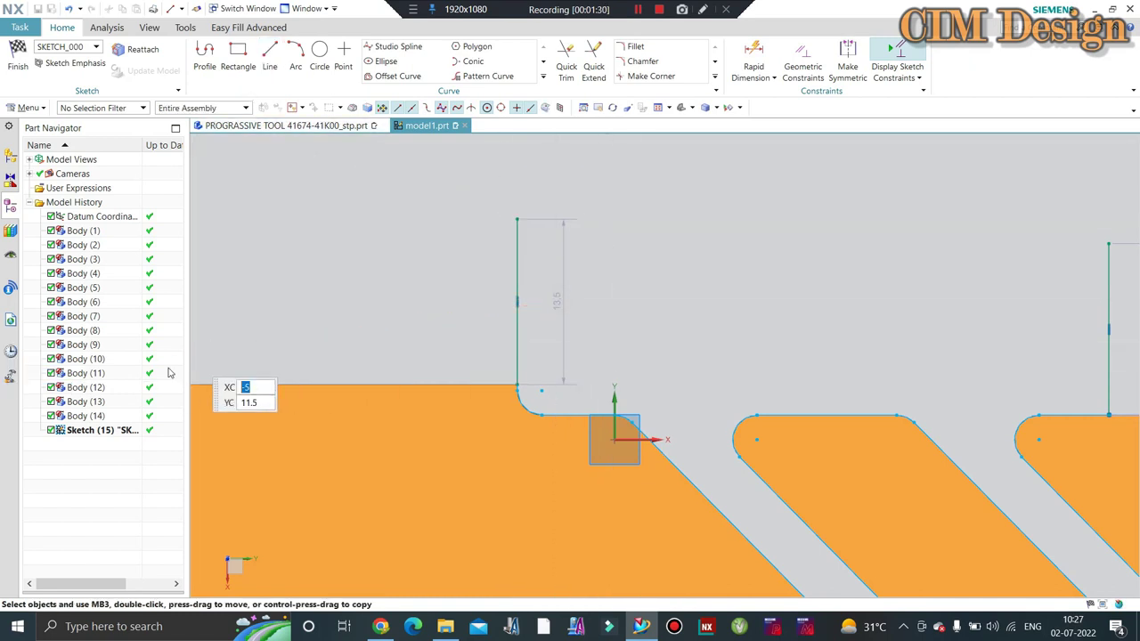
# Step: Change the left vertical line's 13.5 height dimension to 15
pyautogui.doubleClick(552, 301)
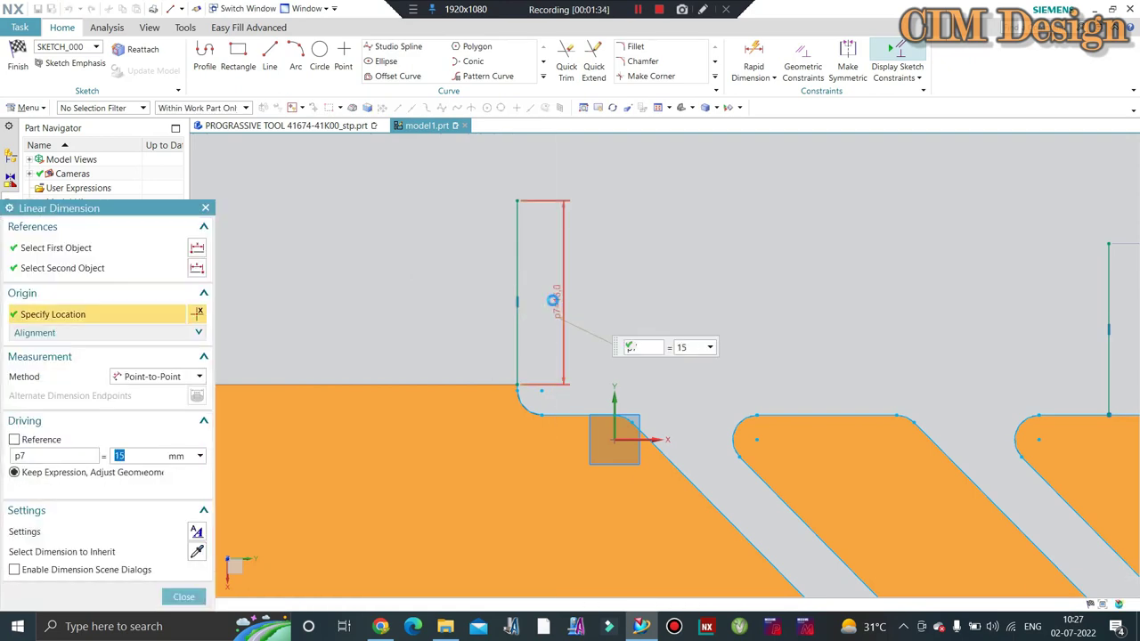
pyautogui.press('Return')
pyautogui.scroll(-3, 534, 319)
pyautogui.scroll(1, 534, 319)
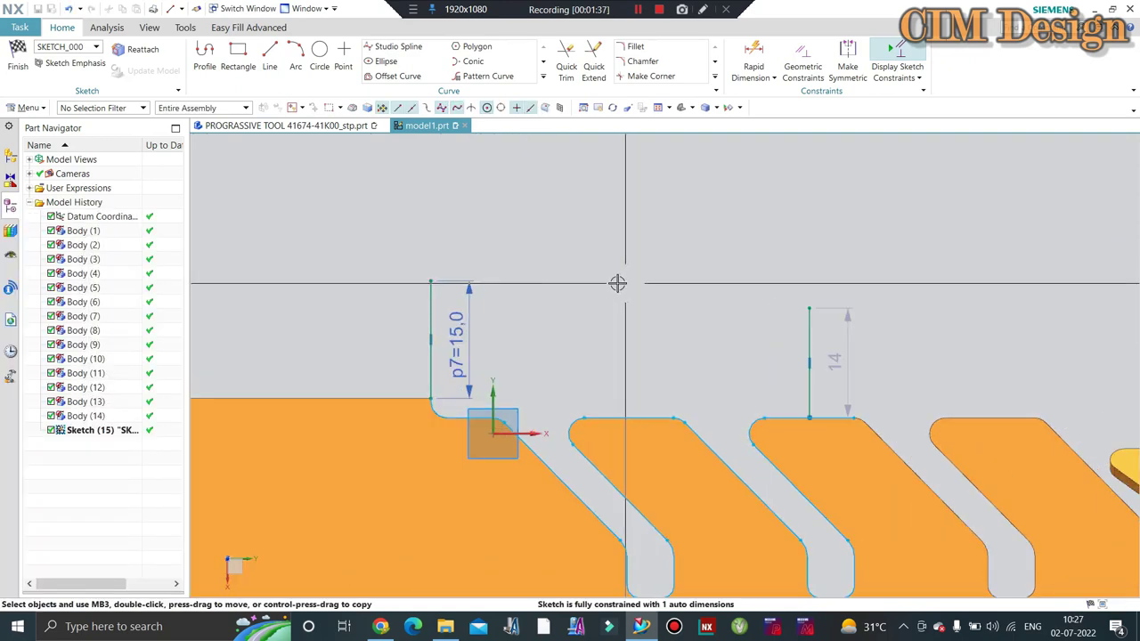
# Step: Draw a 57.5 horizontal line from the left line's top and corner it with the right vertical line
pyautogui.click(272, 54)
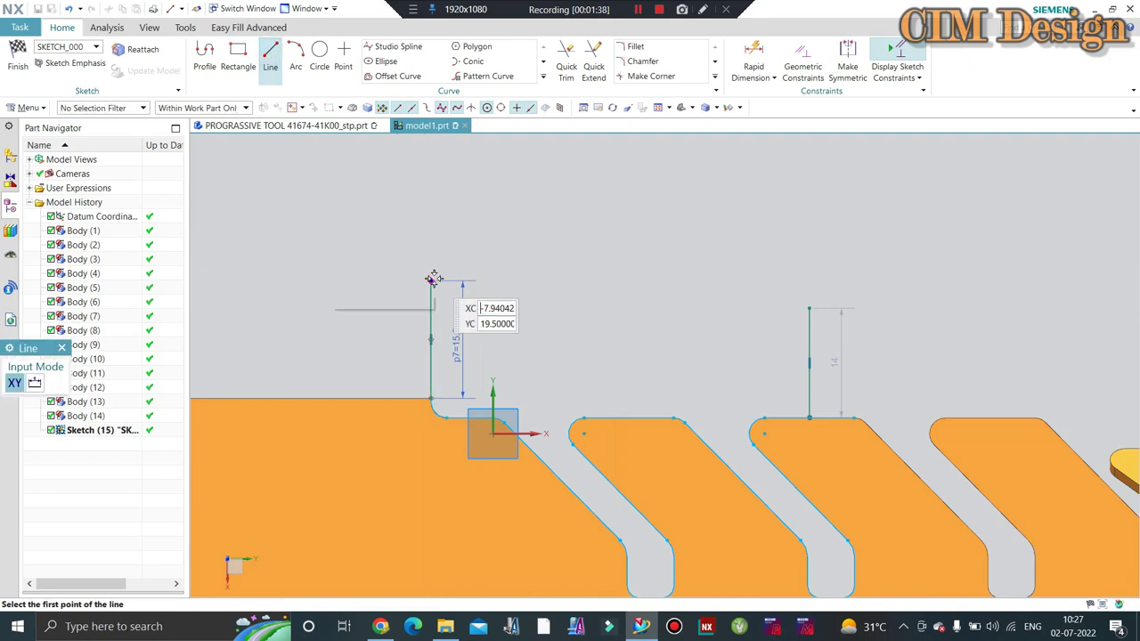
pyautogui.click(430, 282)
pyautogui.click(880, 260)
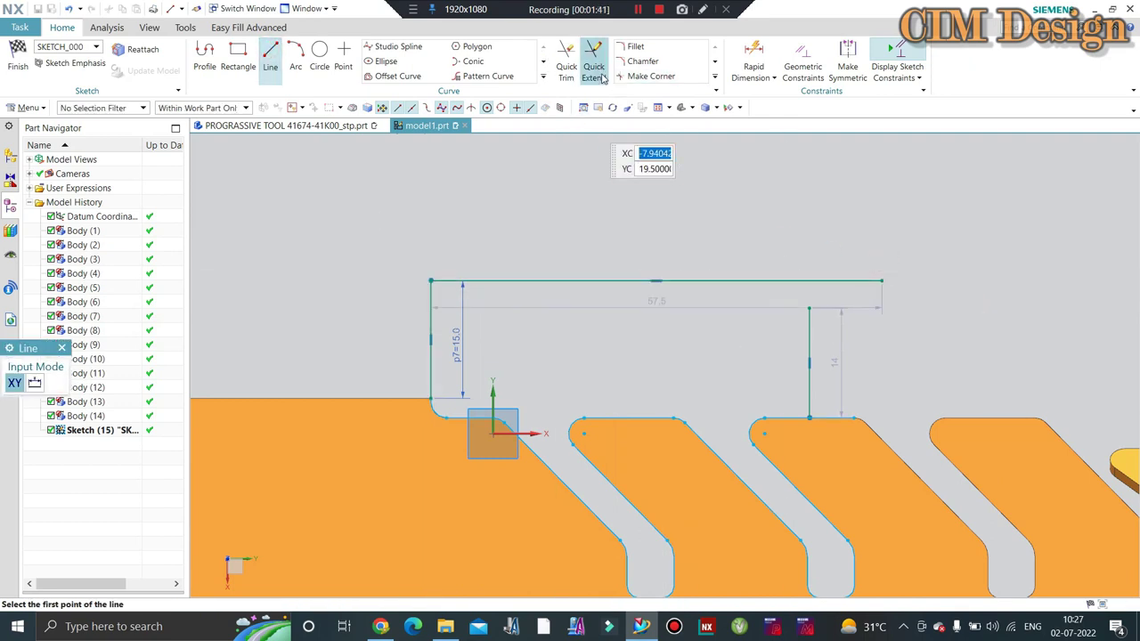
pyautogui.click(636, 62)
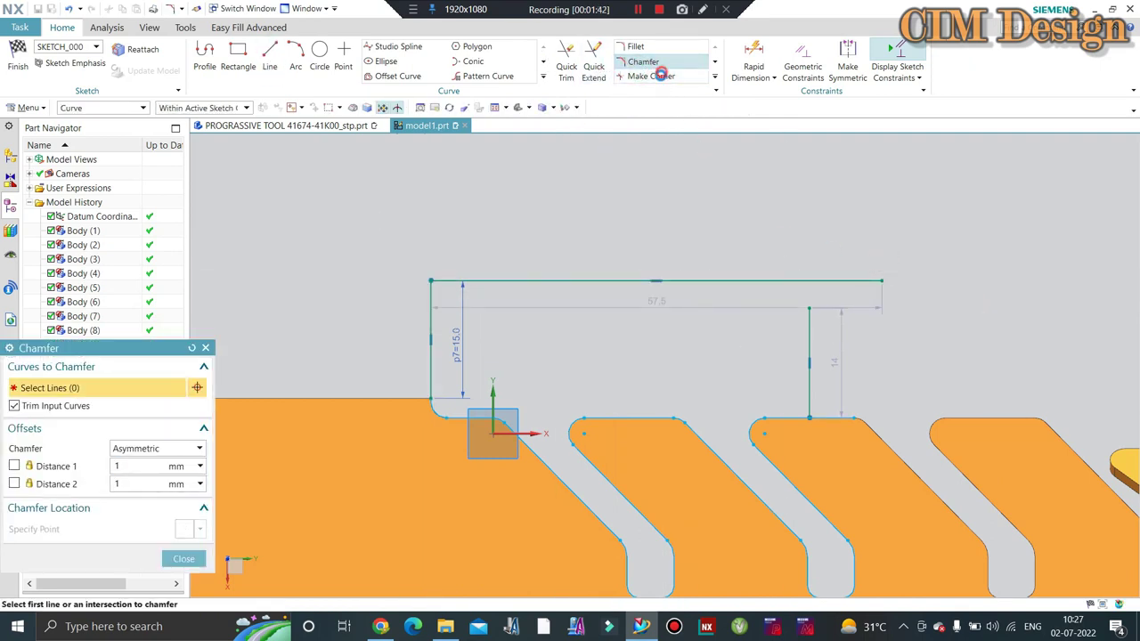
pyautogui.click(650, 76)
pyautogui.click(759, 280)
pyautogui.click(805, 334)
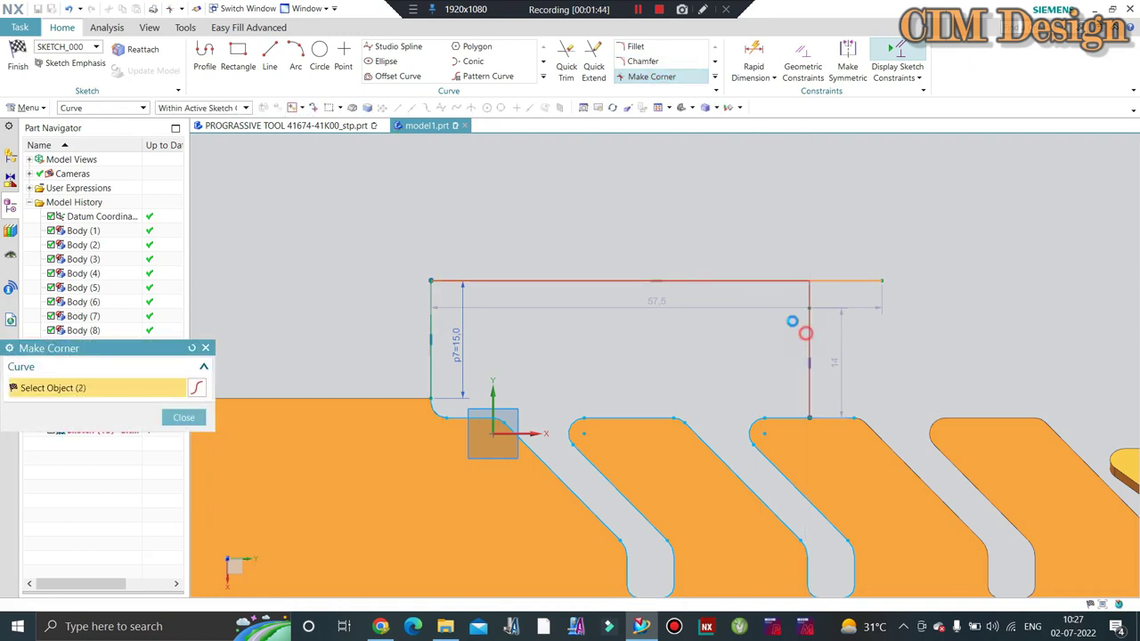
pyautogui.click(184, 418)
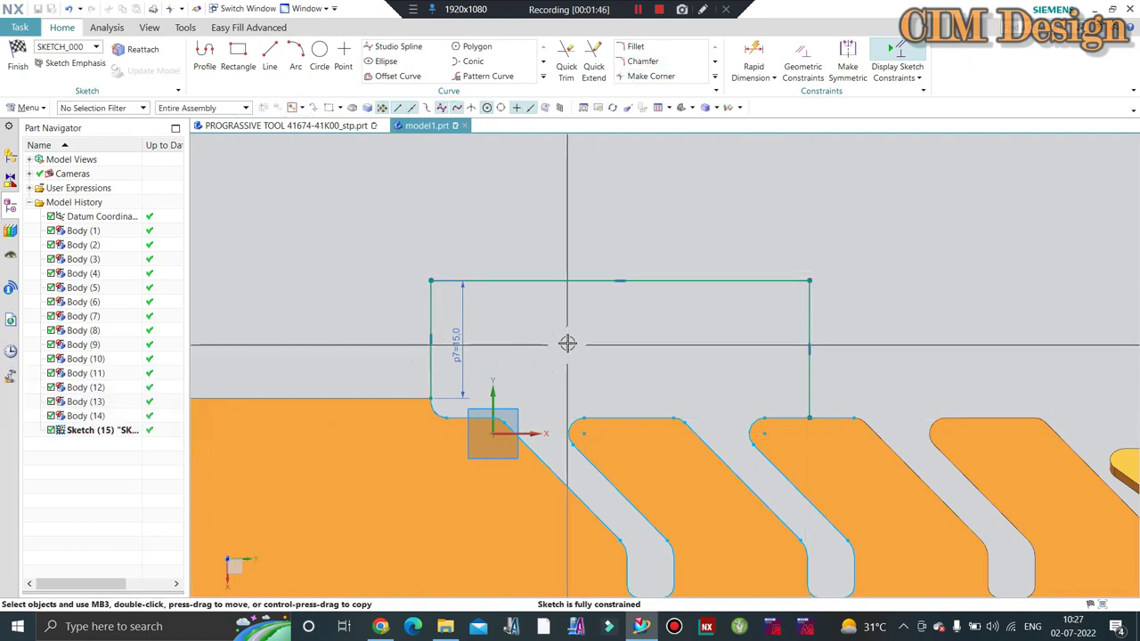
pyautogui.scroll(2, 513, 340)
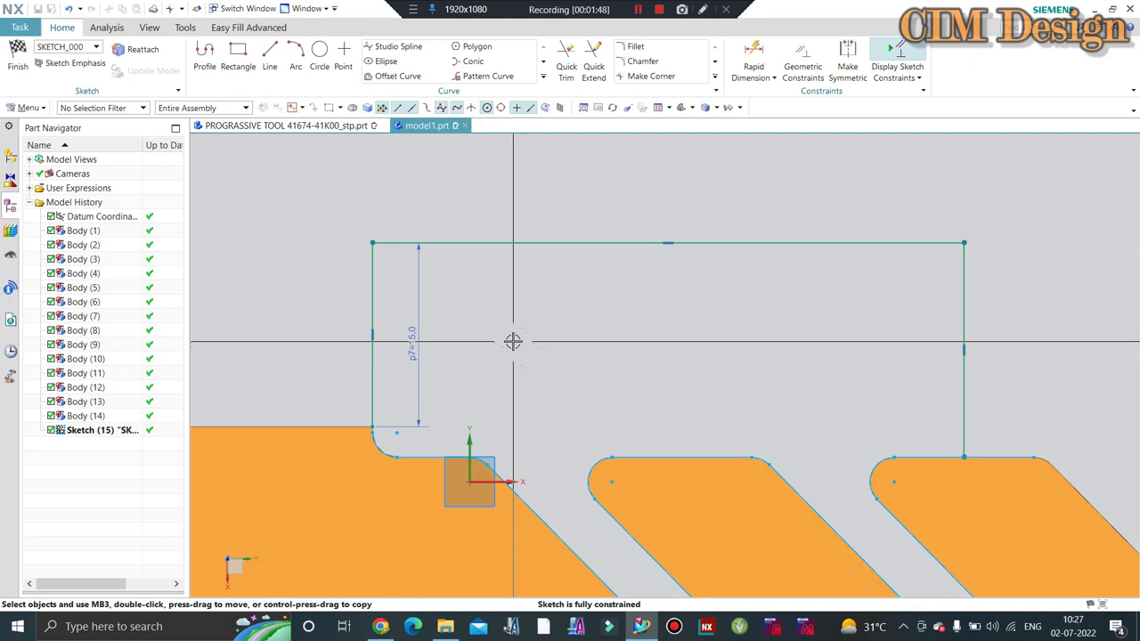
pyautogui.scroll(-1, 513, 341)
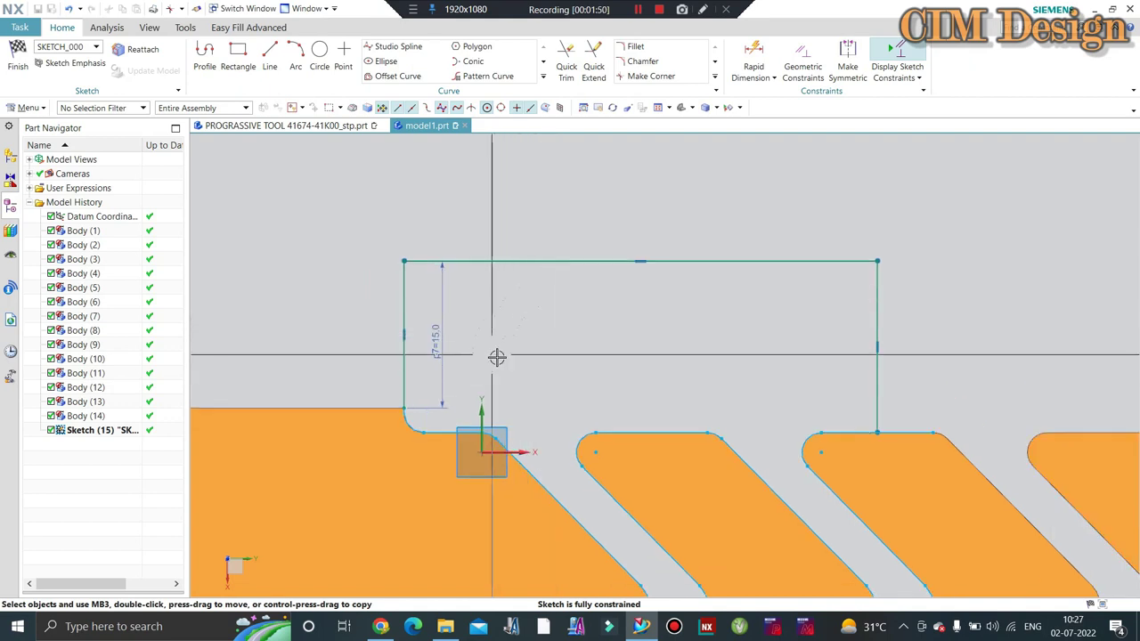
pyautogui.scroll(-2, 561, 338)
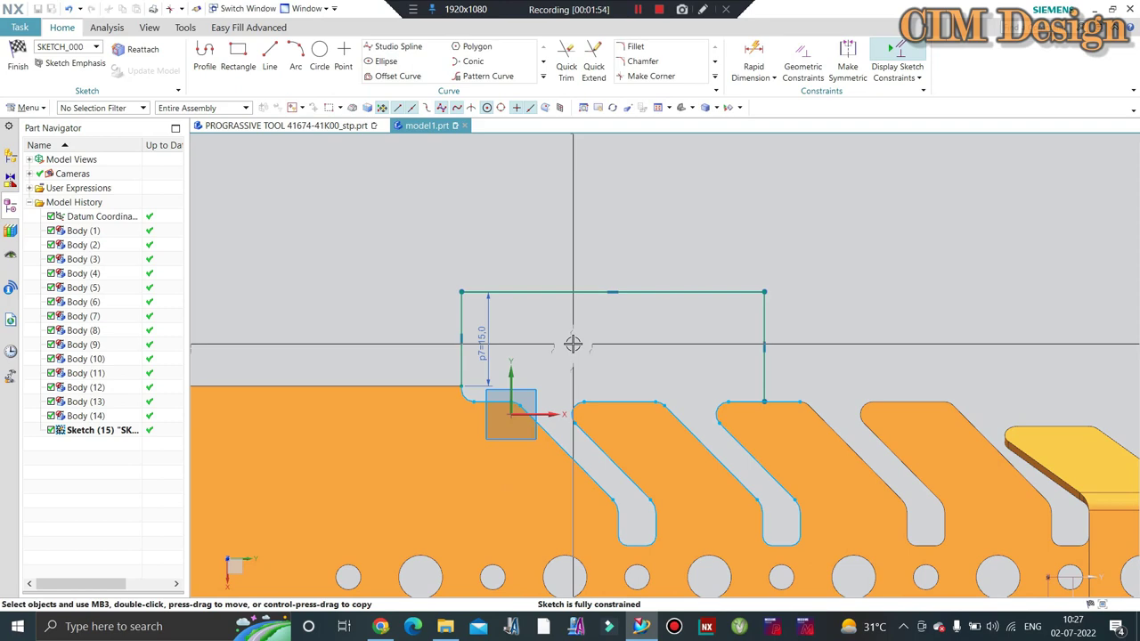
pyautogui.scroll(-3, 572, 344)
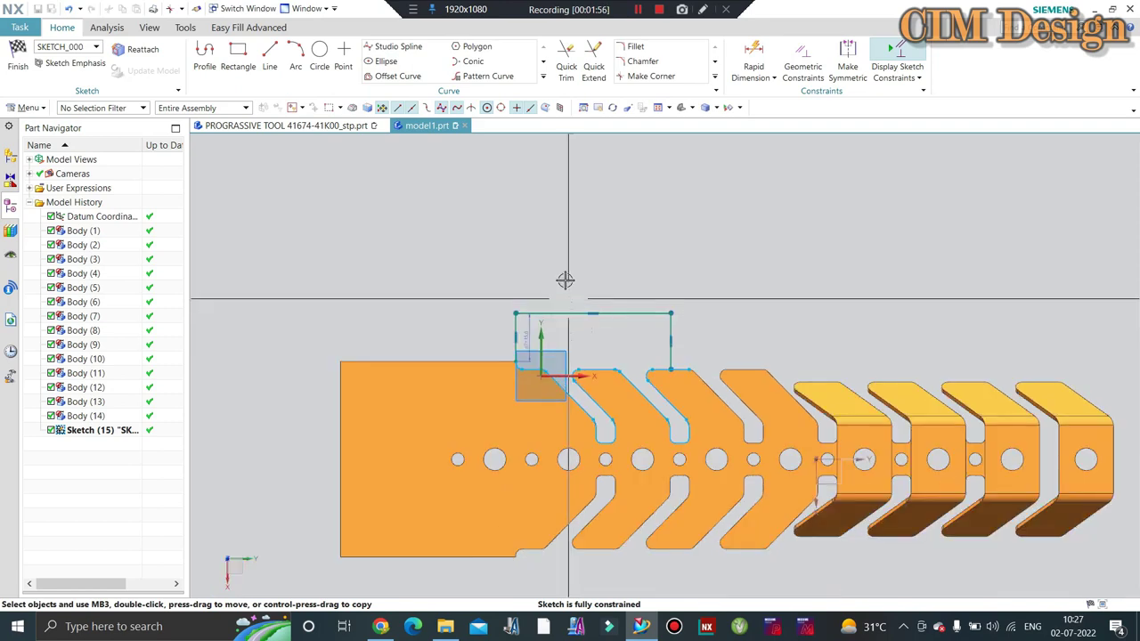
pyautogui.scroll(-1, 584, 345)
pyautogui.scroll(1, 1081, 355)
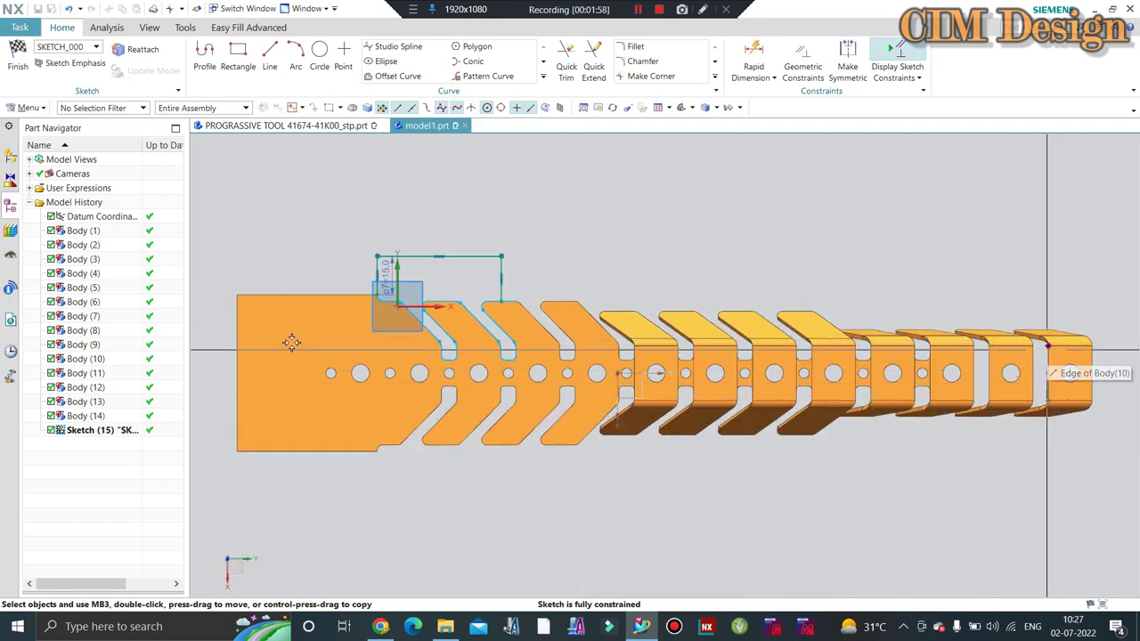
pyautogui.scroll(1, 599, 349)
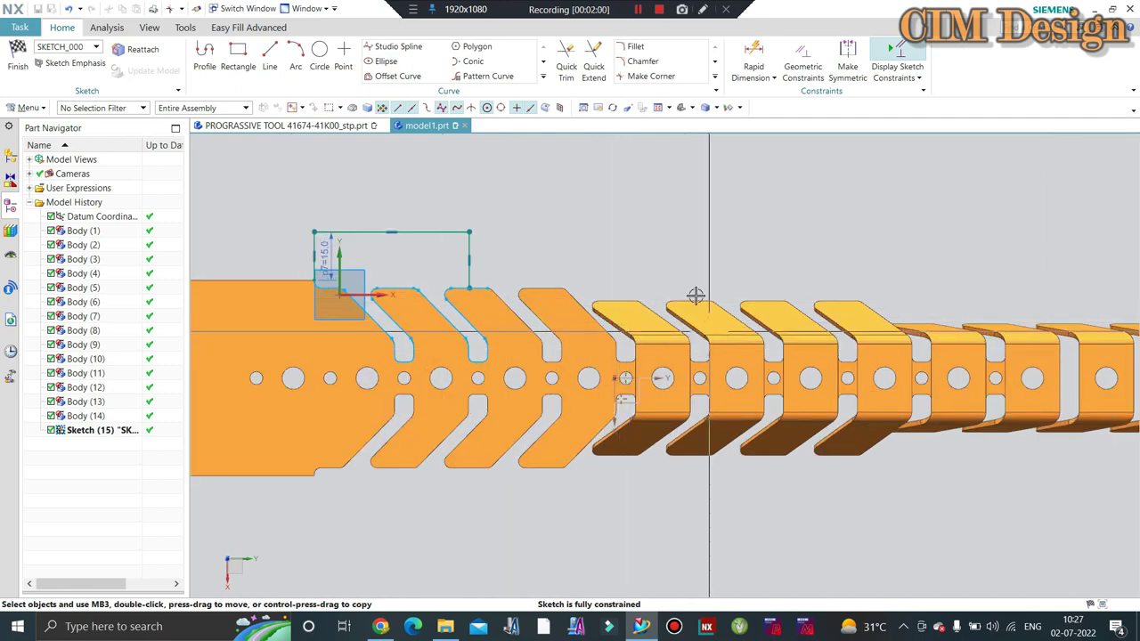
pyautogui.scroll(2, 356, 252)
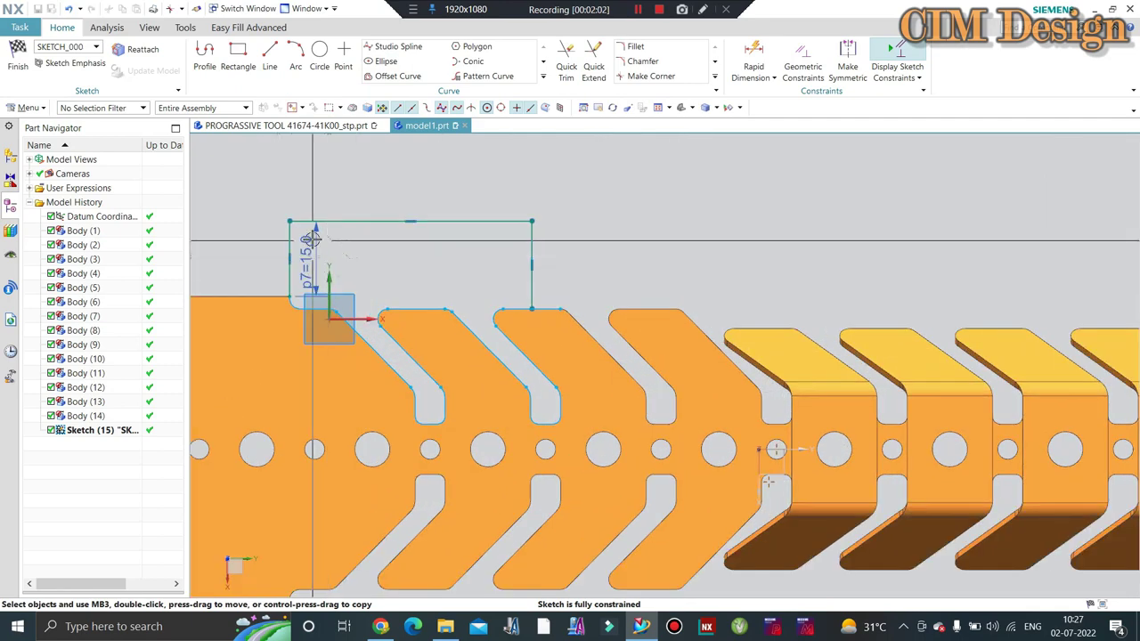
pyautogui.click(567, 67)
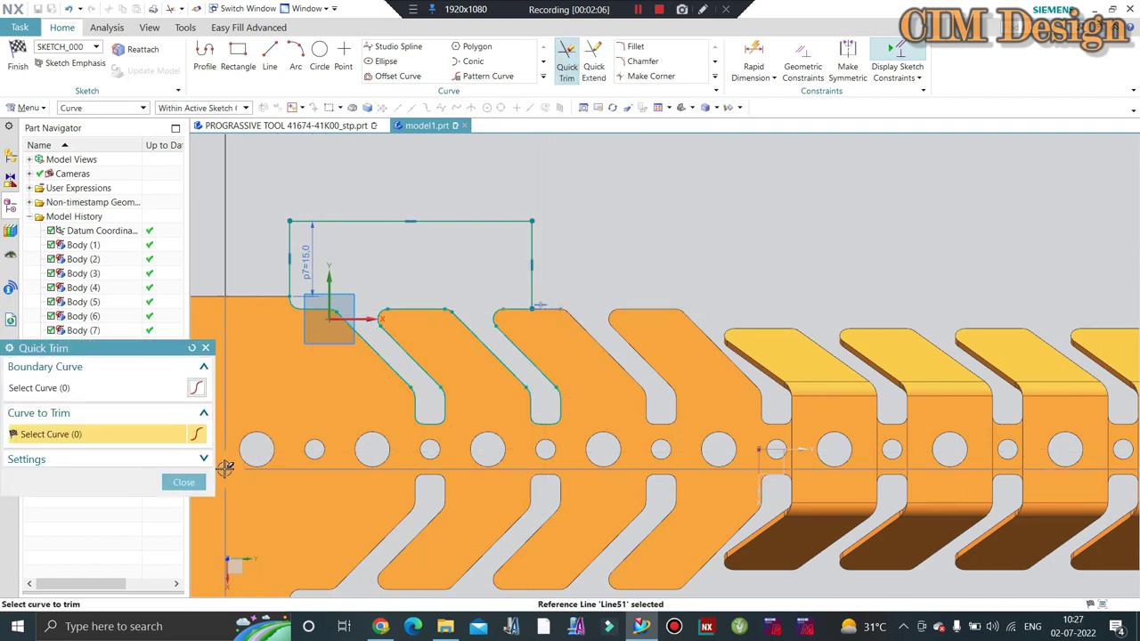
pyautogui.click(184, 482)
pyautogui.scroll(2, 329, 268)
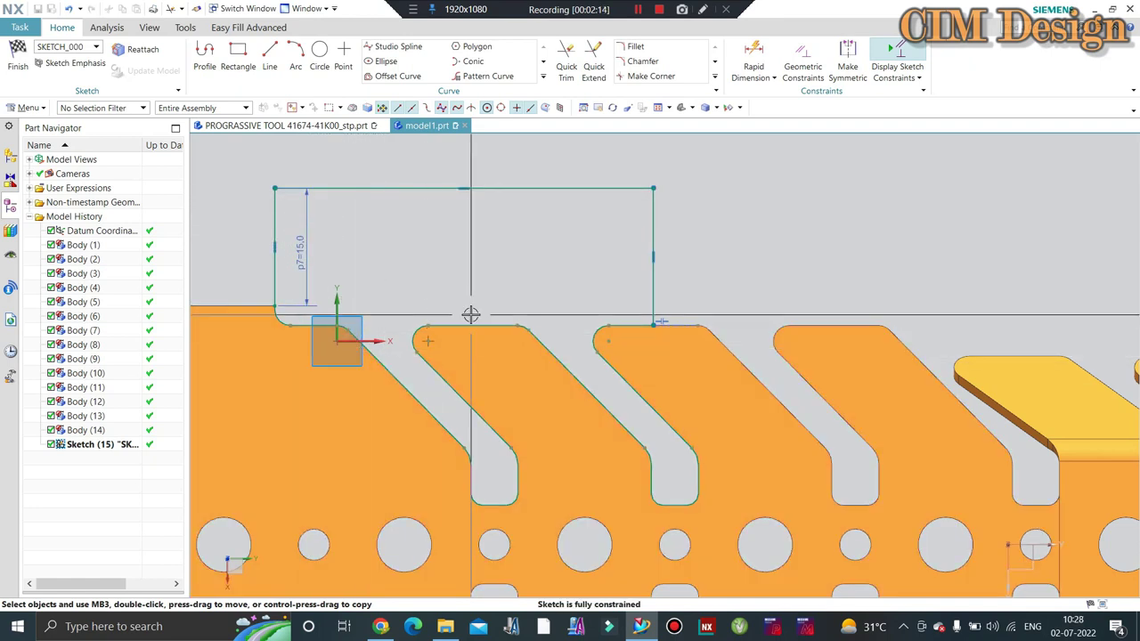
pyautogui.scroll(2, 389, 233)
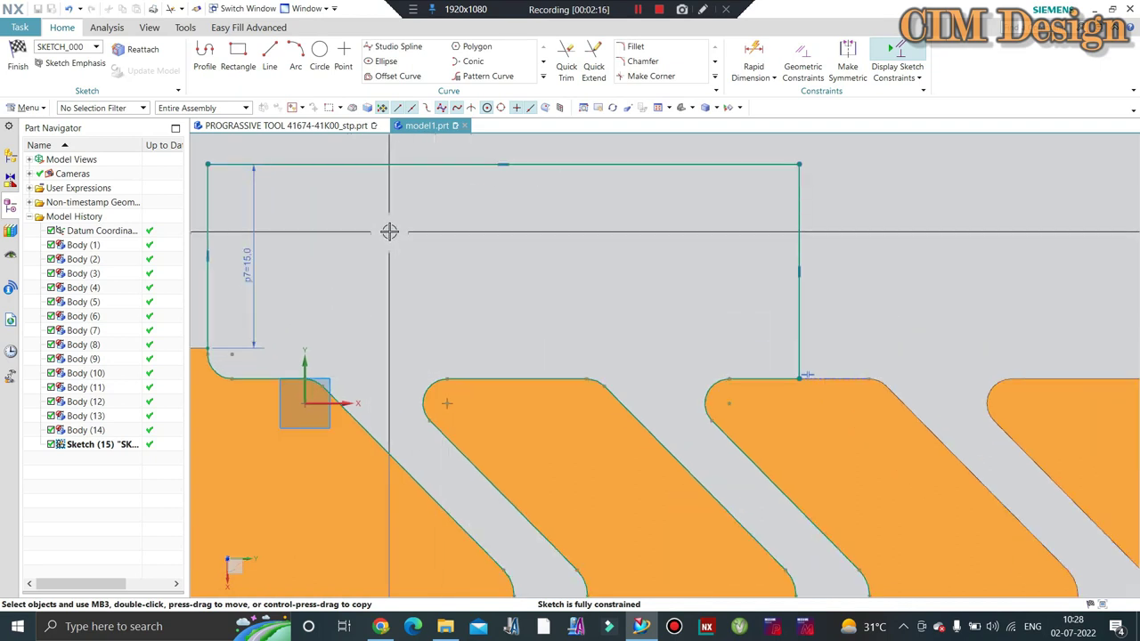
pyautogui.scroll(-1, 425, 300)
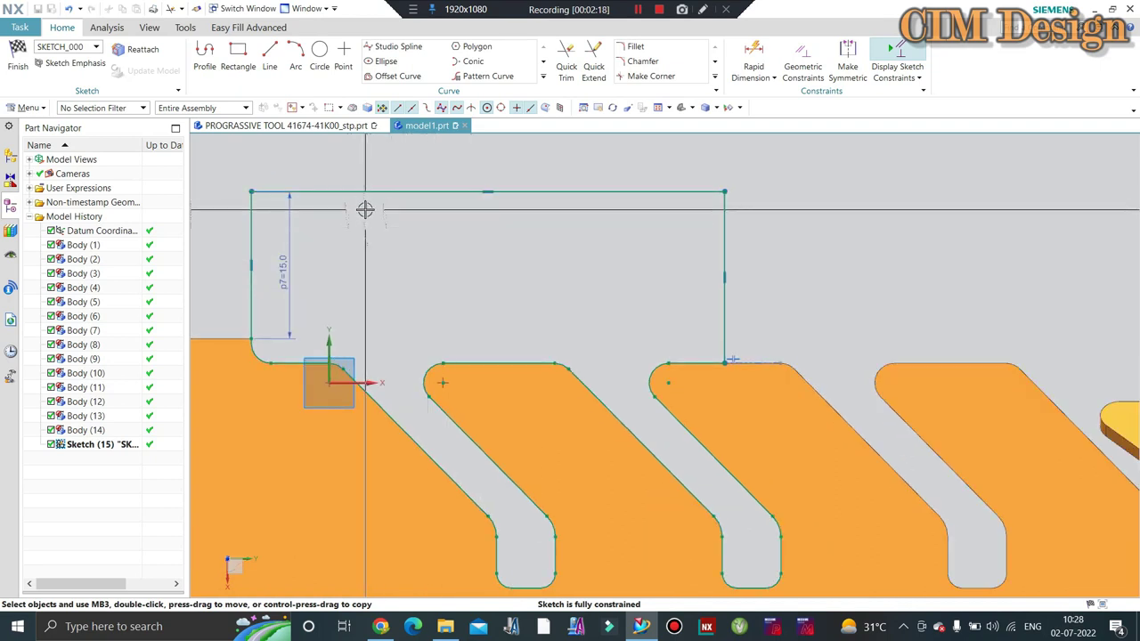
pyautogui.scroll(-1, 448, 275)
pyautogui.scroll(1, 318, 262)
pyautogui.scroll(-1, 488, 309)
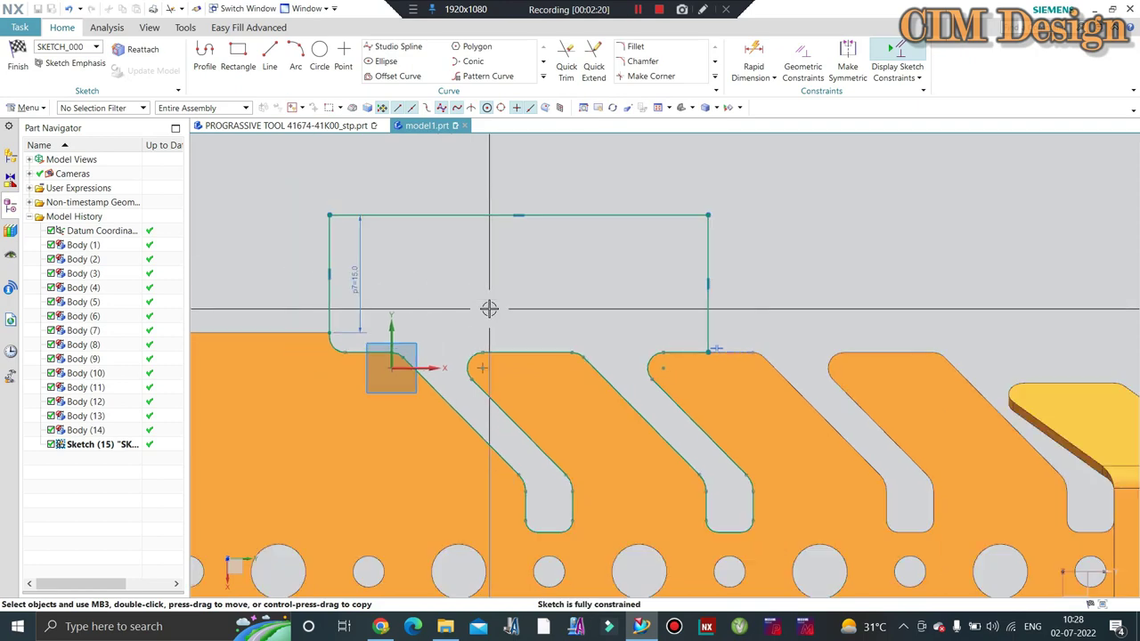
pyautogui.scroll(-1, 481, 295)
pyautogui.scroll(-4, 481, 282)
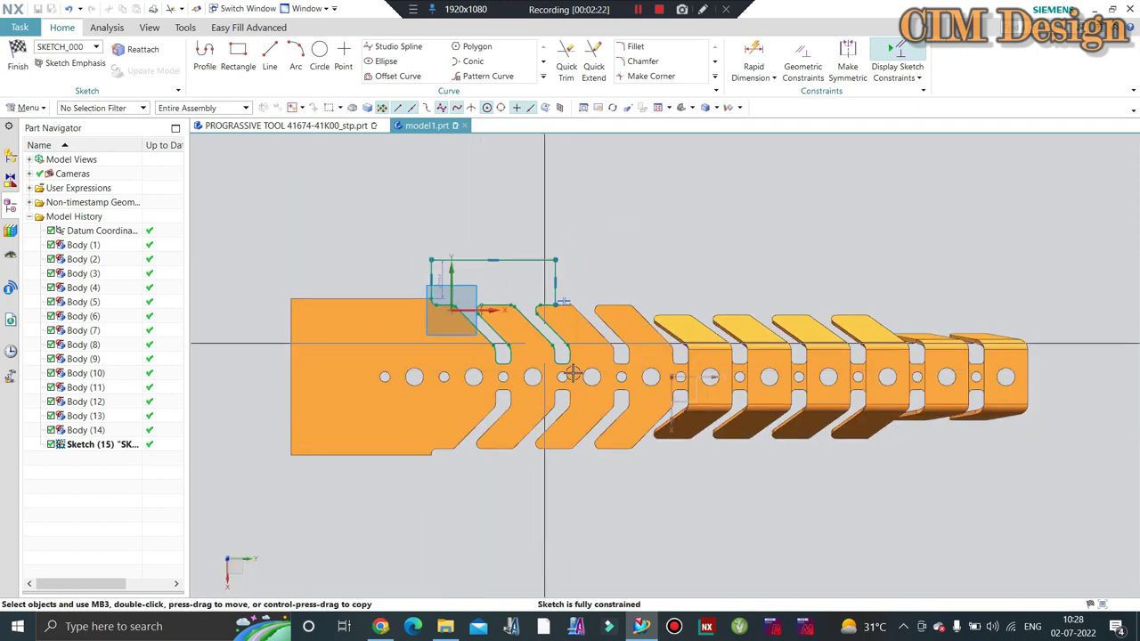
pyautogui.moveTo(480, 294)
pyautogui.mouseDown(button='middle')
pyautogui.moveTo(567, 291)
pyautogui.moveTo(508, 389)
pyautogui.moveTo(464, 356)
pyautogui.moveTo(564, 184)
pyautogui.moveTo(579, 257)
pyautogui.mouseUp(button='middle')
pyautogui.scroll(3, 509, 389)
pyautogui.scroll(-2, 509, 389)
pyautogui.scroll(-2, 498, 374)
pyautogui.scroll(-2, 490, 365)
pyautogui.scroll(1, 579, 257)
pyautogui.scroll(3, 576, 271)
pyautogui.scroll(-2, 576, 271)
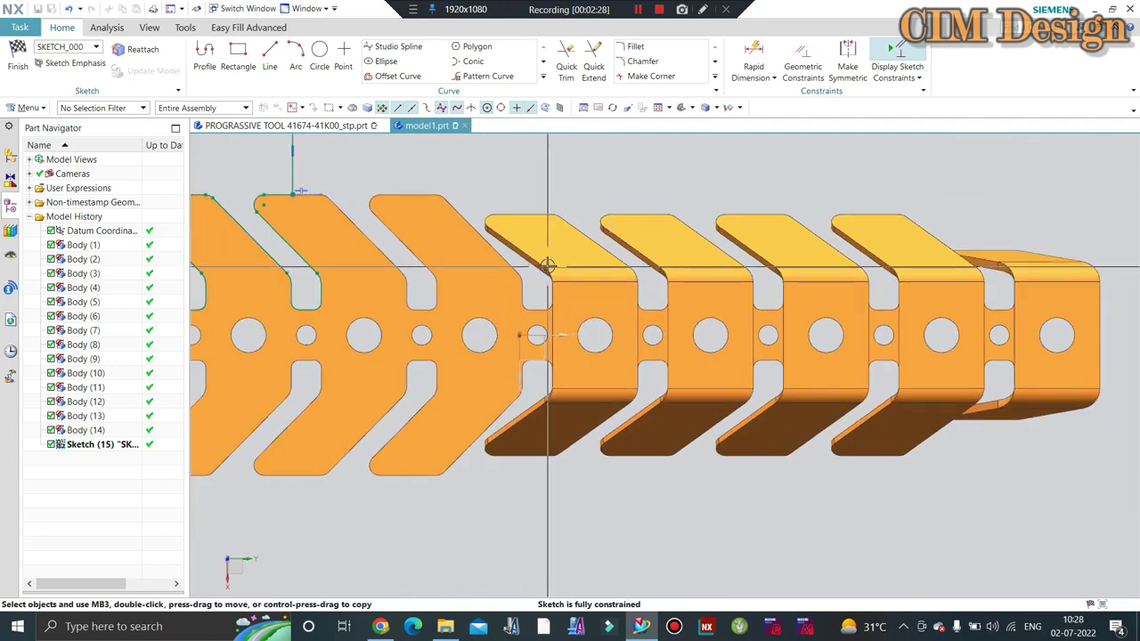
pyautogui.scroll(-3, 522, 262)
pyautogui.scroll(-1, 476, 259)
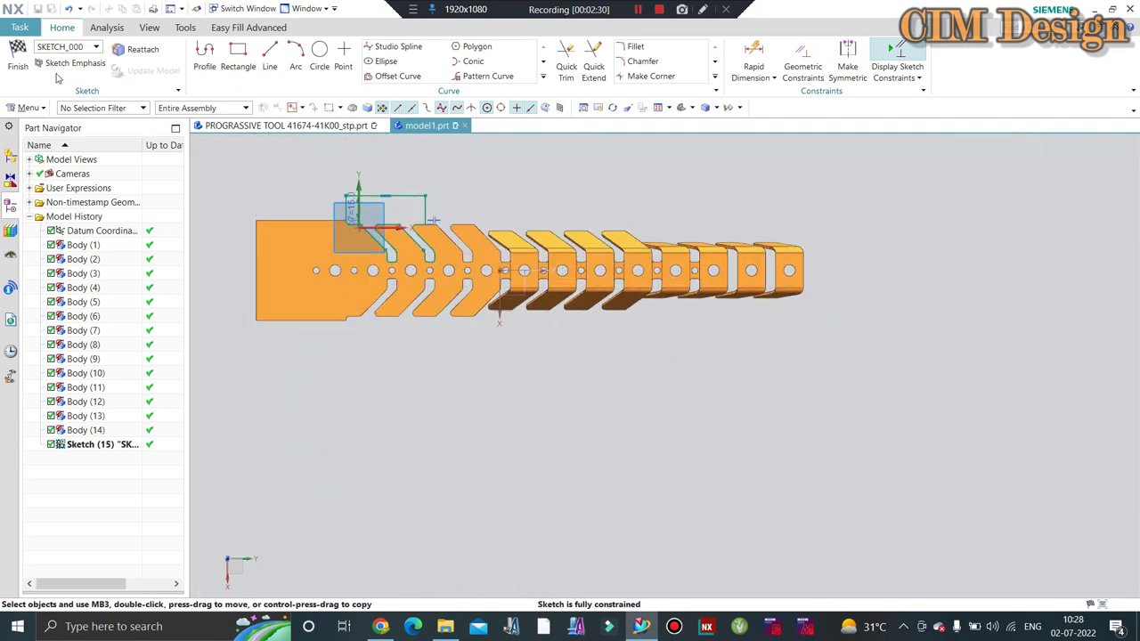
# Step: Finish Sketch (15)
pyautogui.click(26, 56)
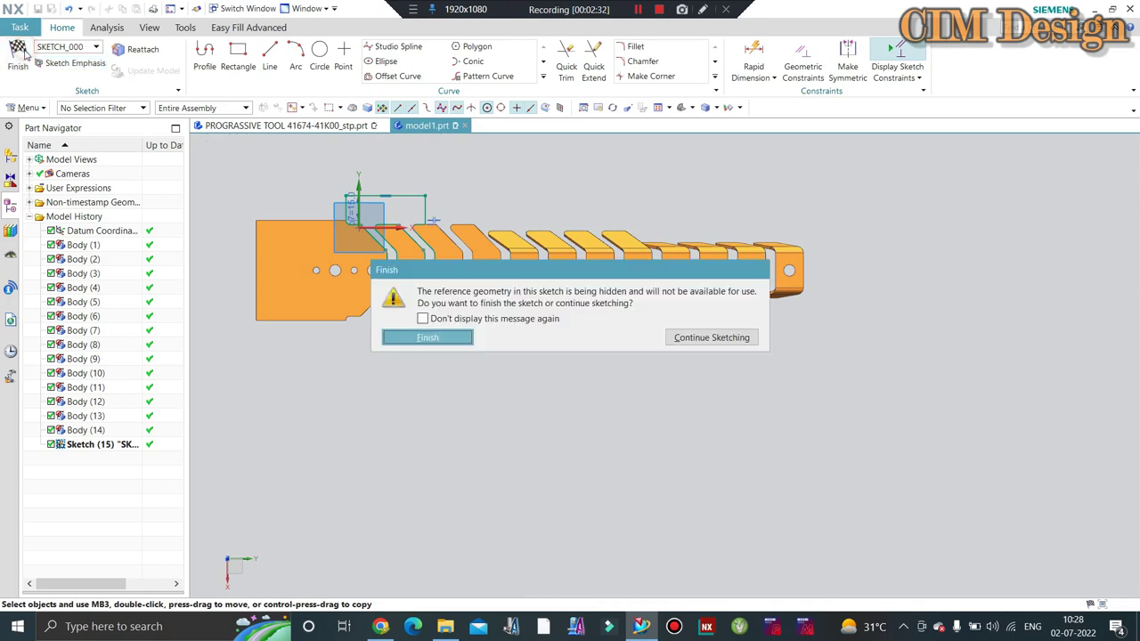
pyautogui.click(434, 338)
pyautogui.scroll(4, 601, 372)
# Step: Extrude the sketch outline 80 mm into a solid punch block, Extrude (15)
pyautogui.press('x')
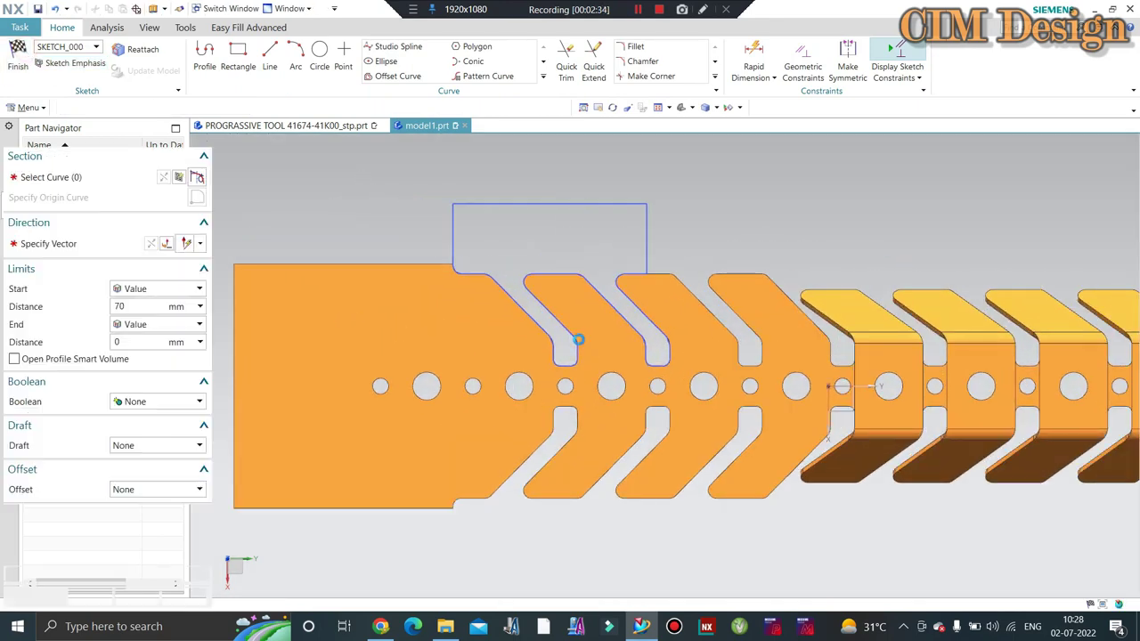
pyautogui.scroll(-1, 655, 381)
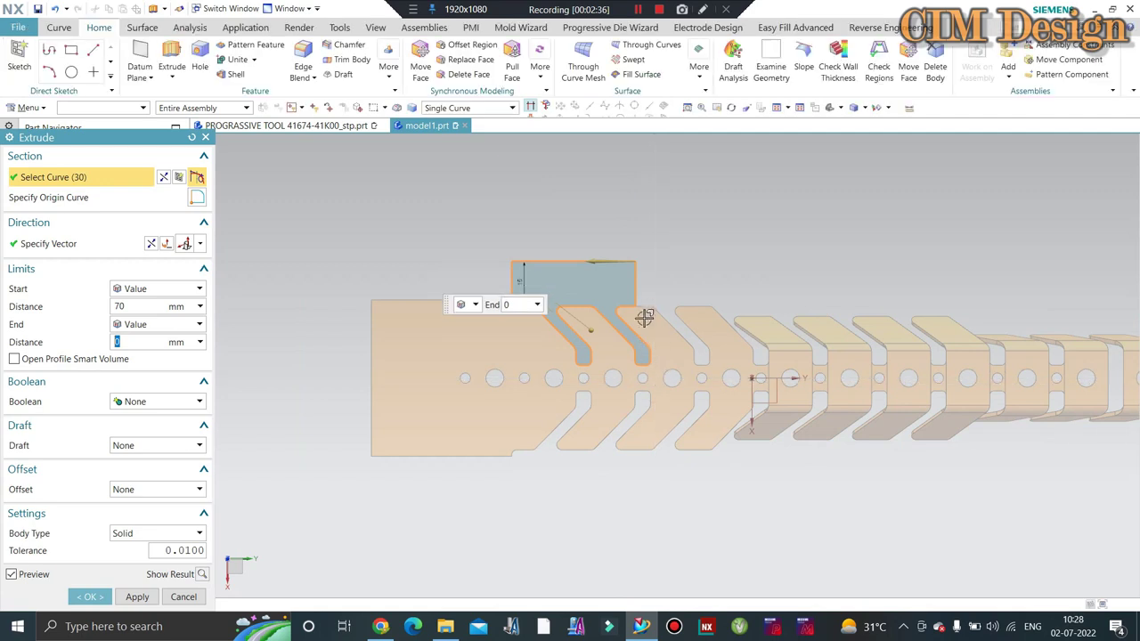
pyautogui.moveTo(644, 312); pyautogui.dragTo(463, 356, button='middle')
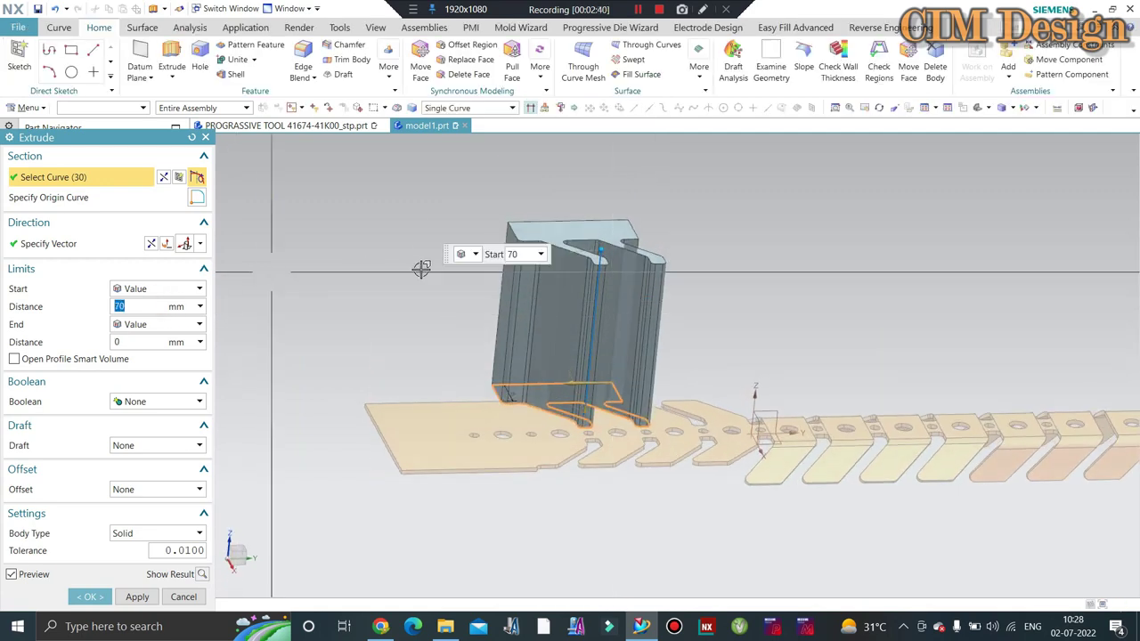
pyautogui.moveTo(420, 268); pyautogui.dragTo(670, 388, button='middle')
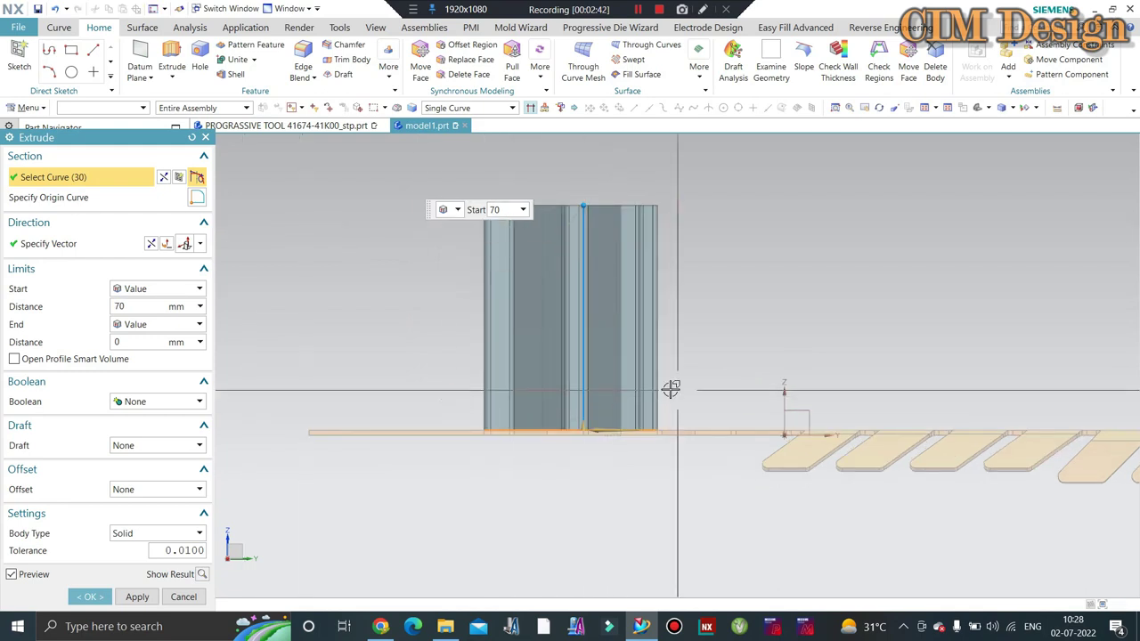
pyautogui.moveTo(483, 354)
pyautogui.mouseDown(button='middle')
pyautogui.moveTo(544, 378)
pyautogui.moveTo(507, 365)
pyautogui.mouseUp(button='middle')
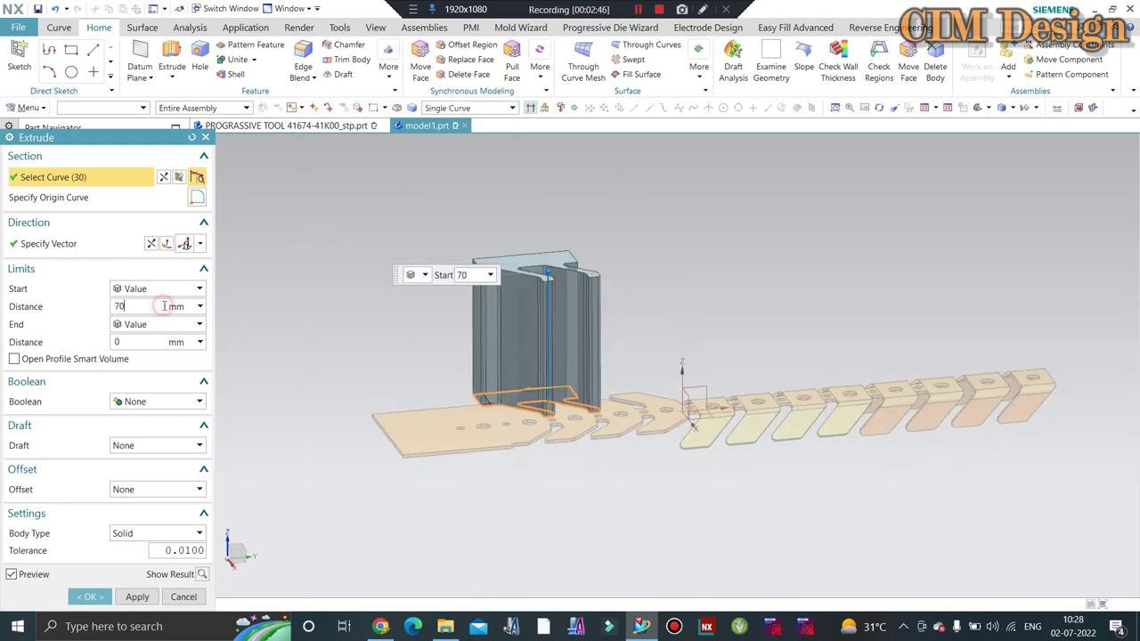
pyautogui.write('80')
pyautogui.press('Return')
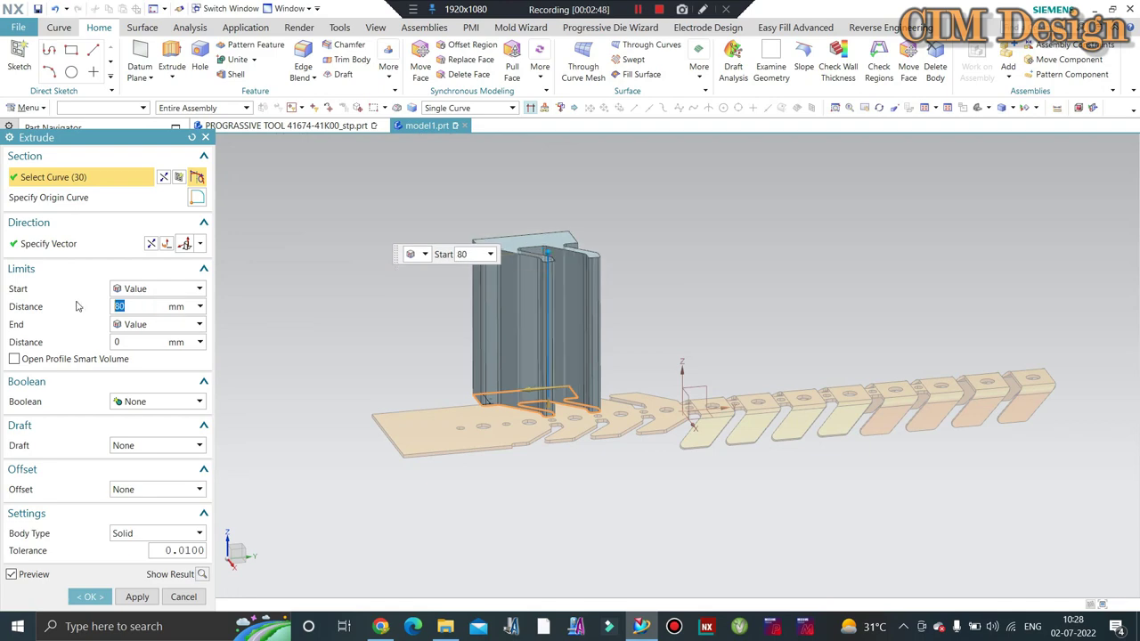
pyautogui.click(89, 597)
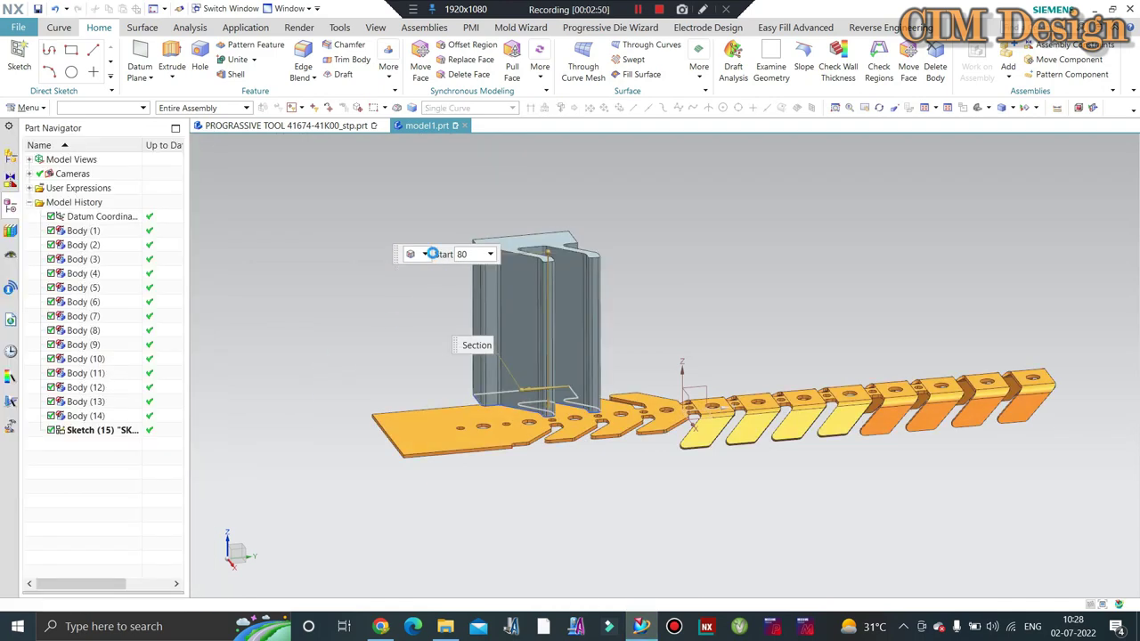
# Step: Orbit and zoom around the new grey punch block to inspect it from several sides
pyautogui.moveTo(300, 394)
pyautogui.mouseDown(button='middle')
pyautogui.moveTo(439, 230)
pyautogui.moveTo(458, 305)
pyautogui.mouseUp(button='middle')
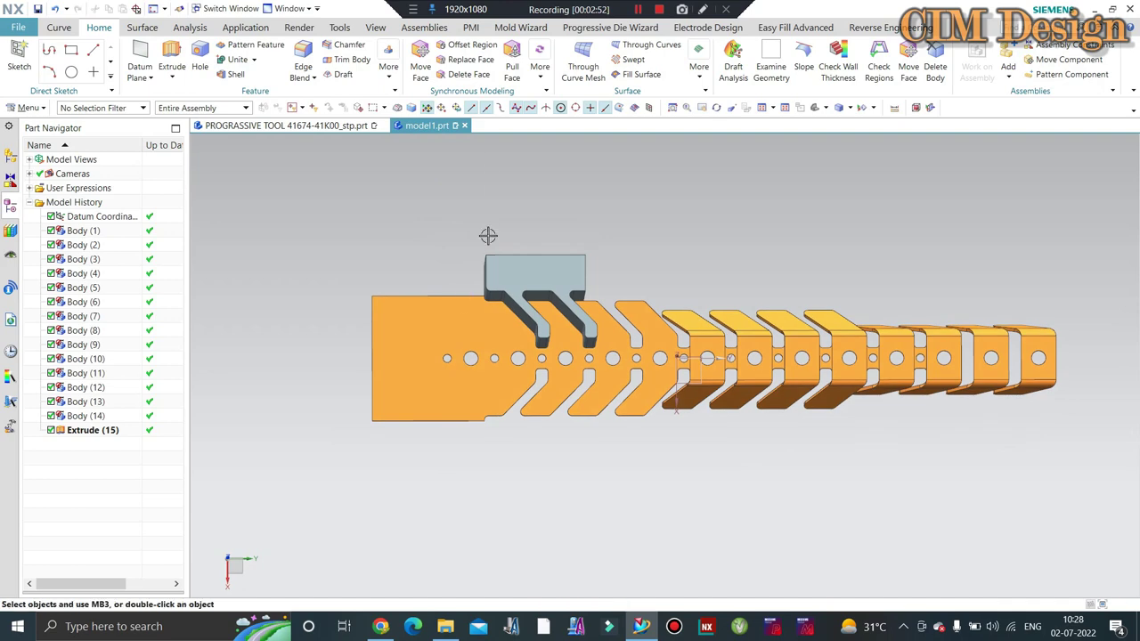
pyautogui.moveTo(489, 234); pyautogui.dragTo(475, 214, button='middle')
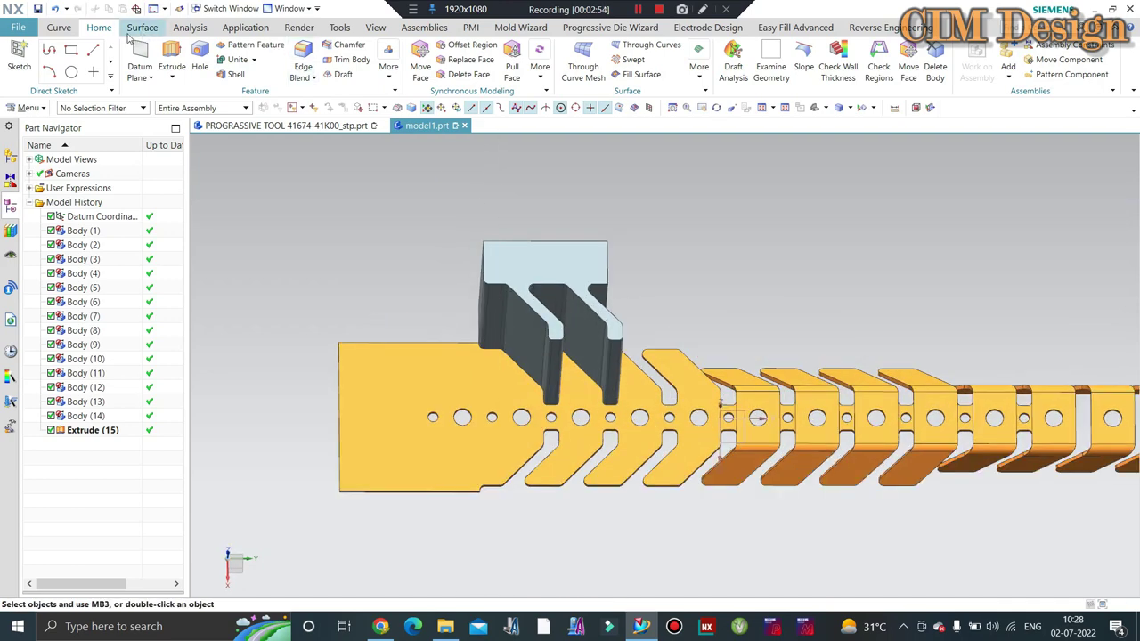
pyautogui.moveTo(294, 178); pyautogui.dragTo(425, 241, button='middle')
pyautogui.scroll(3, 460, 305)
pyautogui.moveTo(460, 305); pyautogui.dragTo(453, 262, button='middle')
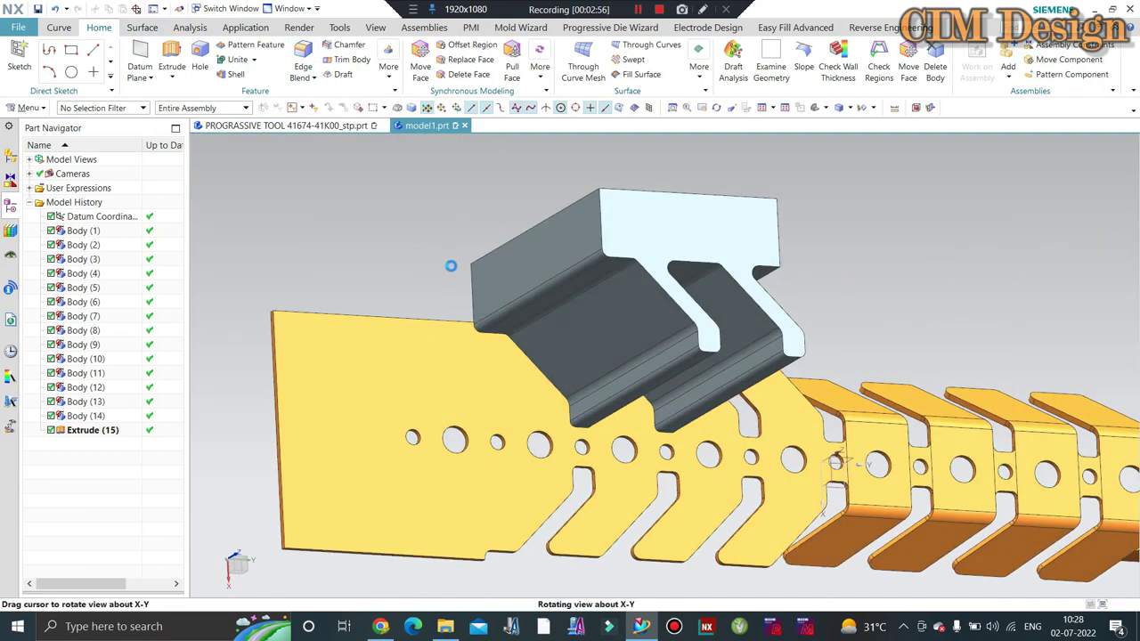
pyautogui.scroll(3, 599, 189)
pyautogui.scroll(-3, 598, 189)
pyautogui.moveTo(599, 189); pyautogui.dragTo(509, 178, button='middle')
pyautogui.scroll(3, 508, 178)
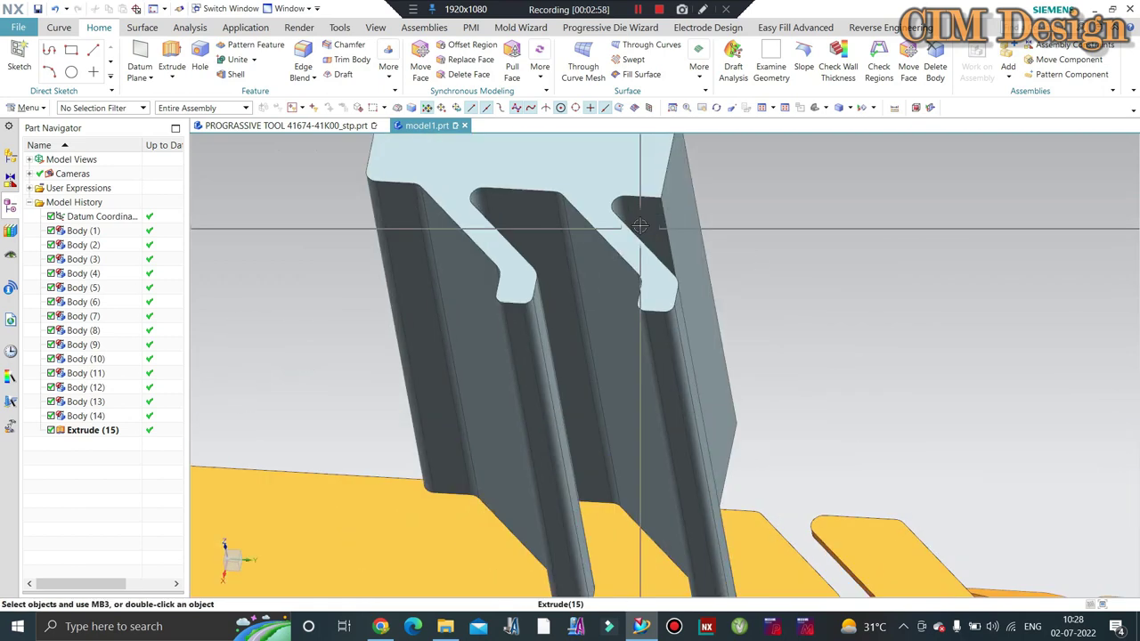
pyautogui.scroll(2, 681, 231)
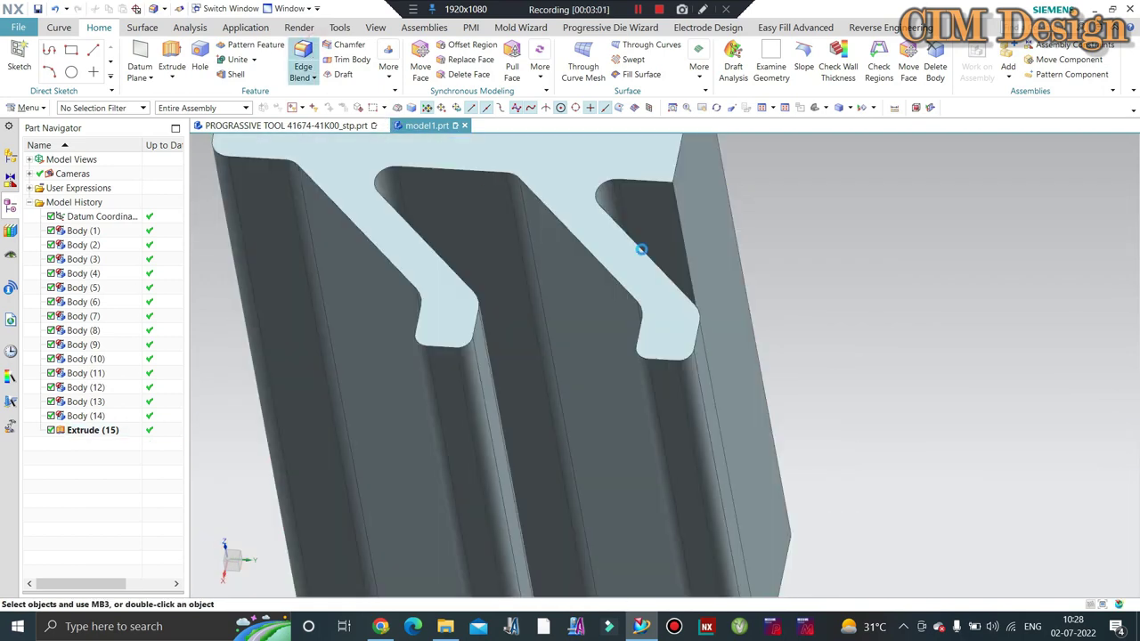
# Step: Round three finger edges of the punch block with a 1.5 mm edge blend
pyautogui.click(678, 211)
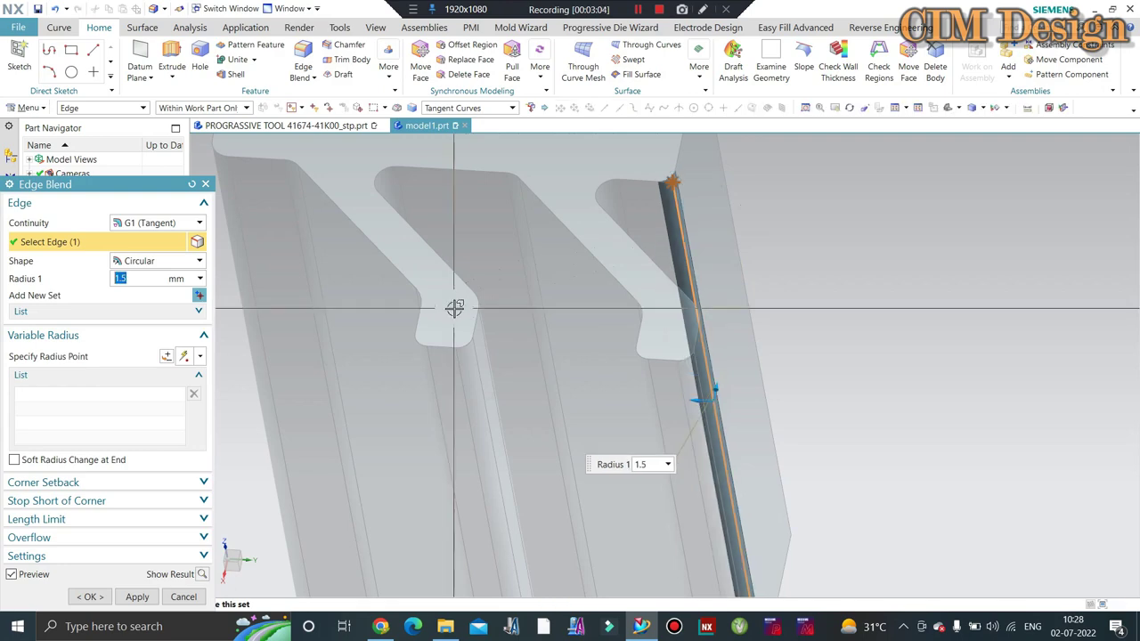
pyautogui.click(759, 287)
pyautogui.scroll(-3, 758, 286)
pyautogui.moveTo(759, 286)
pyautogui.mouseDown(button='middle')
pyautogui.moveTo(780, 300)
pyautogui.moveTo(667, 285)
pyautogui.mouseUp(button='middle')
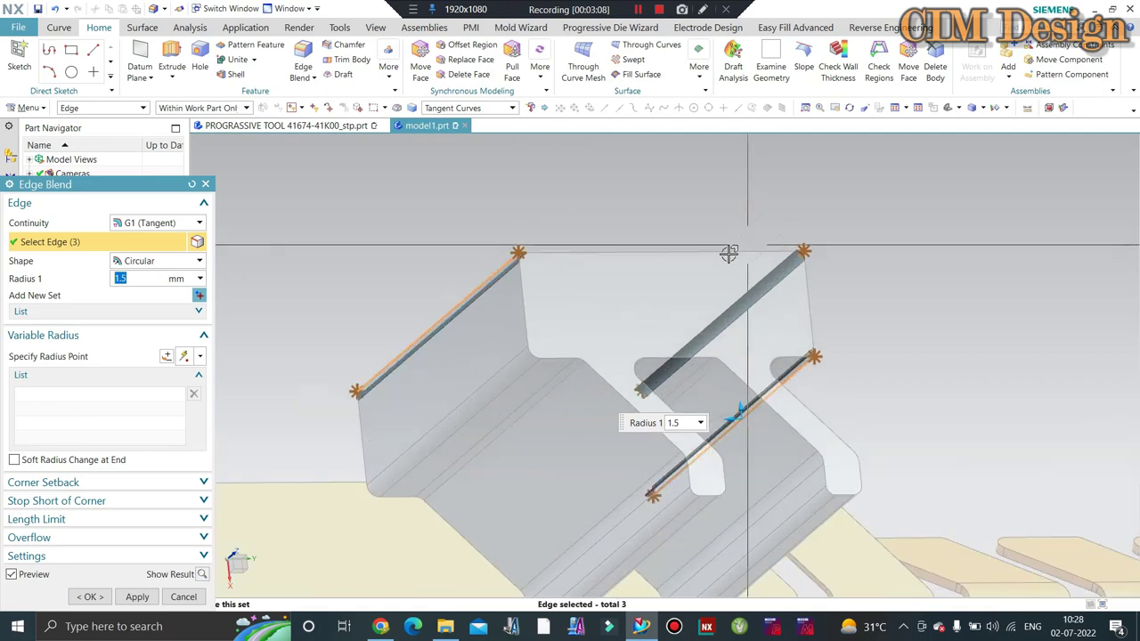
pyautogui.middleClick(607, 213)
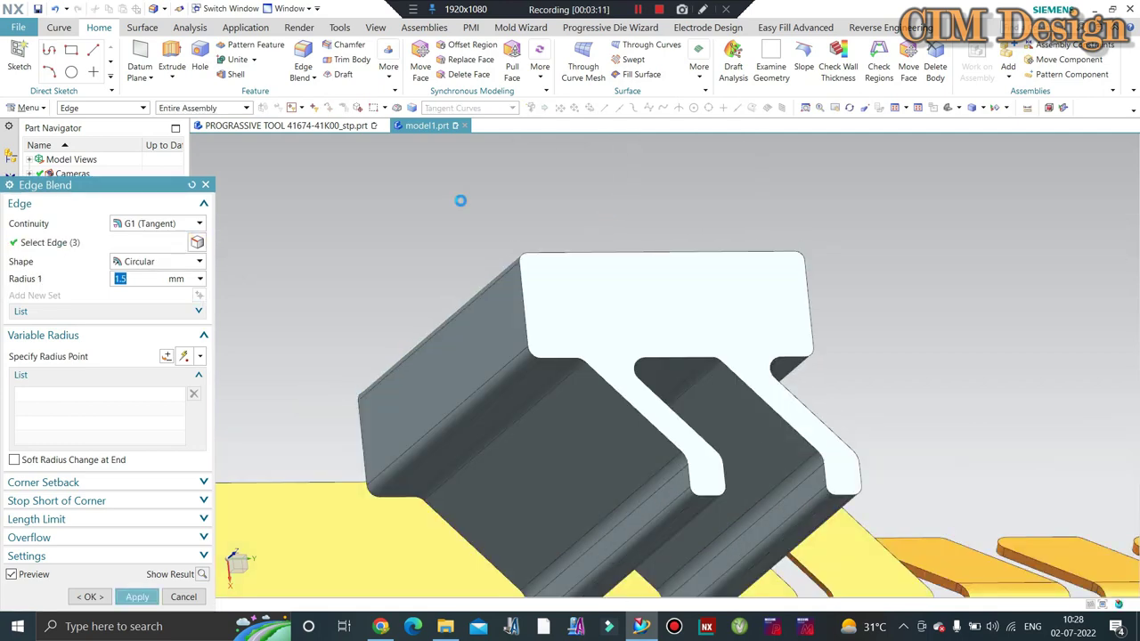
# Step: Check the blended block in top-down and angled views and open Geometric Properties
pyautogui.press('F8')
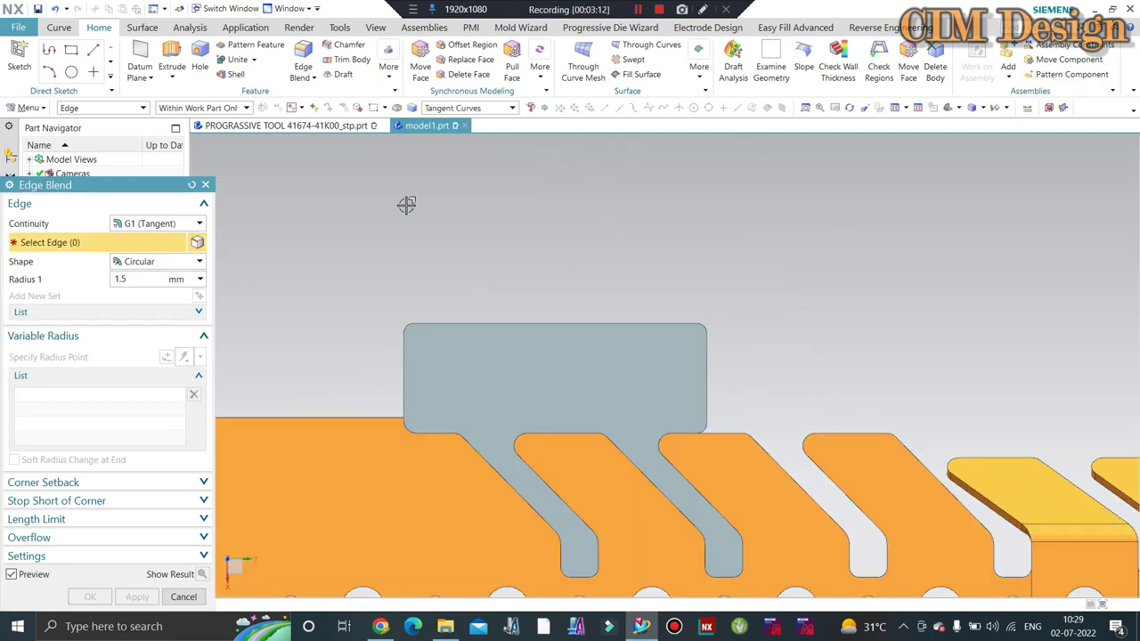
pyautogui.scroll(2, 699, 447)
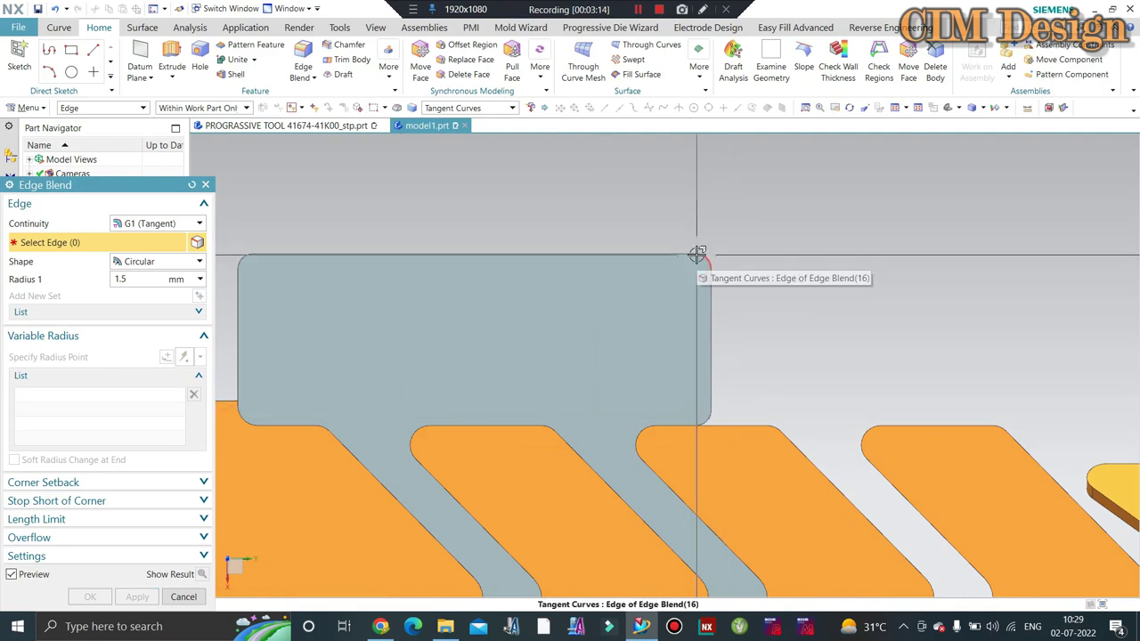
pyautogui.scroll(-3, 698, 258)
pyautogui.moveTo(598, 282)
pyautogui.mouseDown(button='middle')
pyautogui.moveTo(610, 214)
pyautogui.moveTo(611, 224)
pyautogui.moveTo(633, 195)
pyautogui.mouseUp(button='middle')
pyautogui.press('F8')
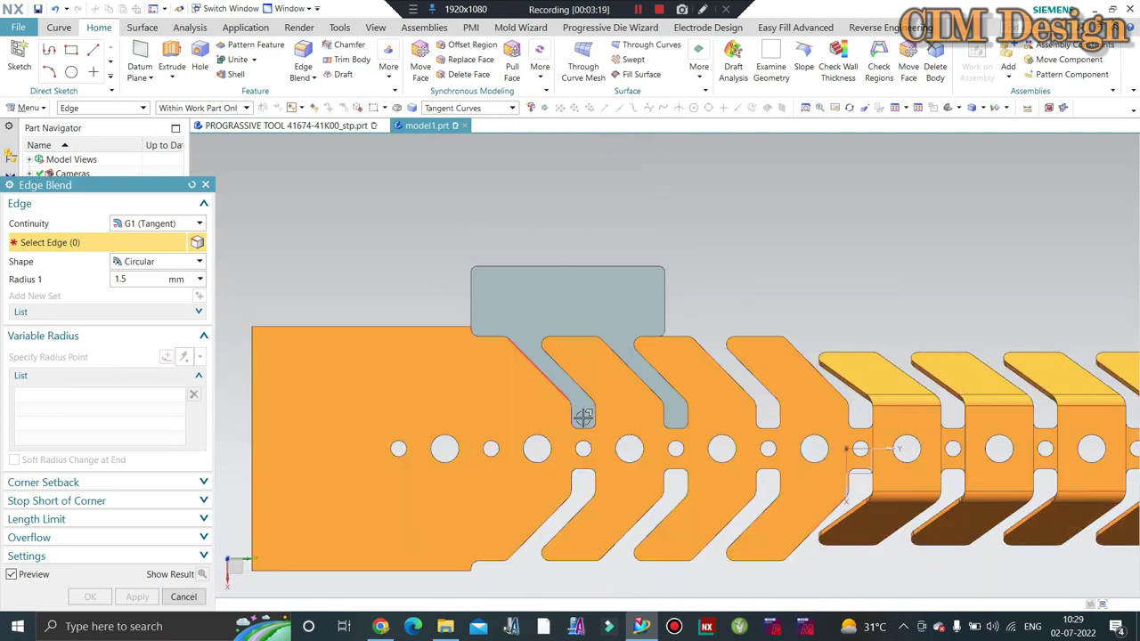
pyautogui.scroll(2, 506, 333)
pyautogui.moveTo(567, 324)
pyautogui.mouseDown(button='middle')
pyautogui.moveTo(585, 259)
pyautogui.moveTo(624, 191)
pyautogui.mouseUp(button='middle')
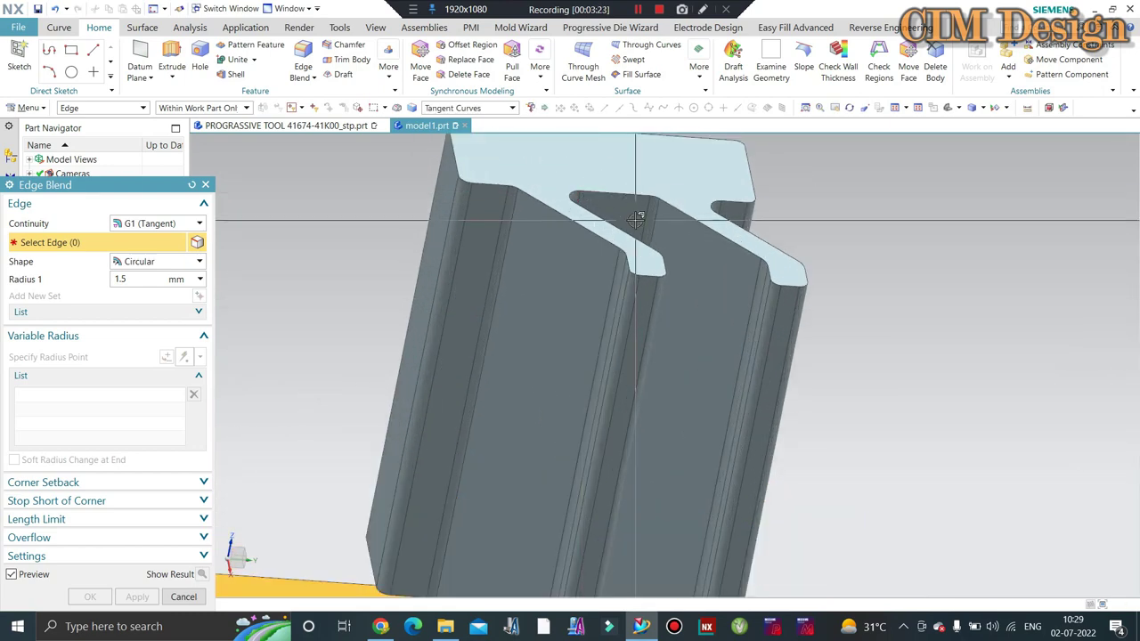
pyautogui.press('Escape')
pyautogui.scroll(2, 650, 206)
# Step: Close the Geometric Properties readout after checking the slot-face point coordinates
pyautogui.scroll(2, 666, 194)
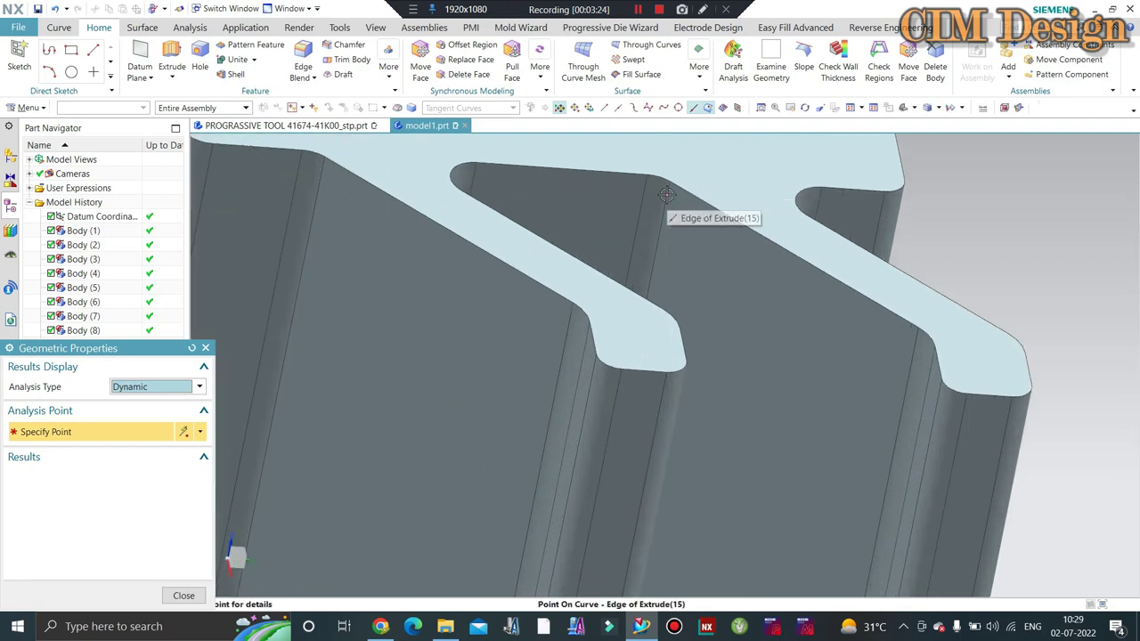
pyautogui.scroll(1, 666, 194)
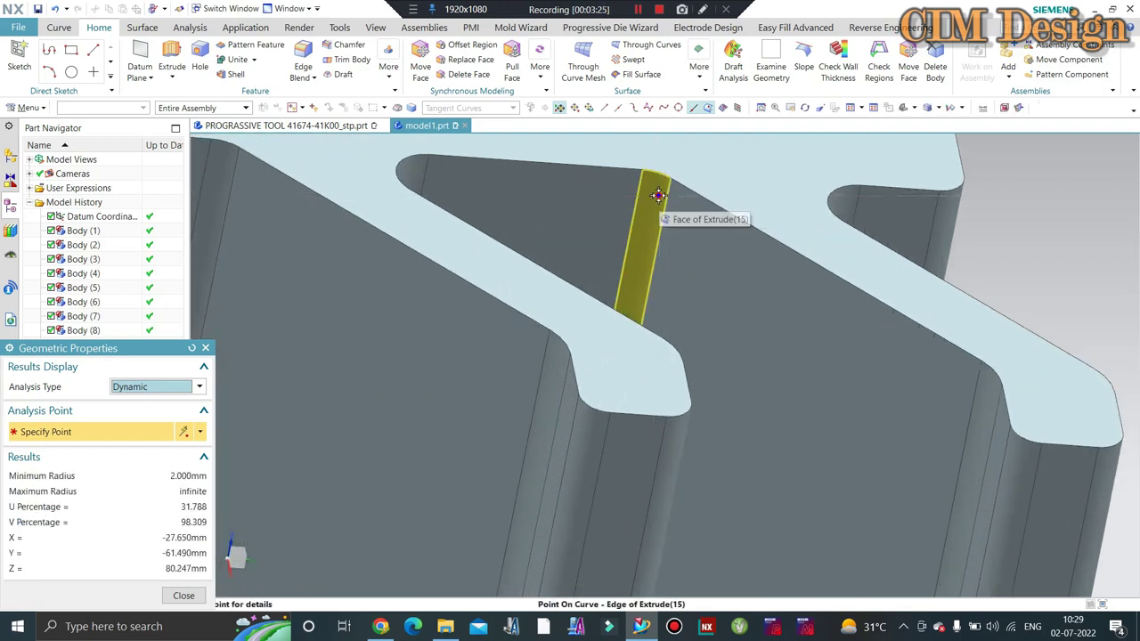
pyautogui.click(204, 347)
pyautogui.scroll(-2, 488, 258)
pyautogui.scroll(-2, 488, 259)
# Step: Select the punch block body, orbit around the block and strip, then clear the selection
pyautogui.click(488, 259)
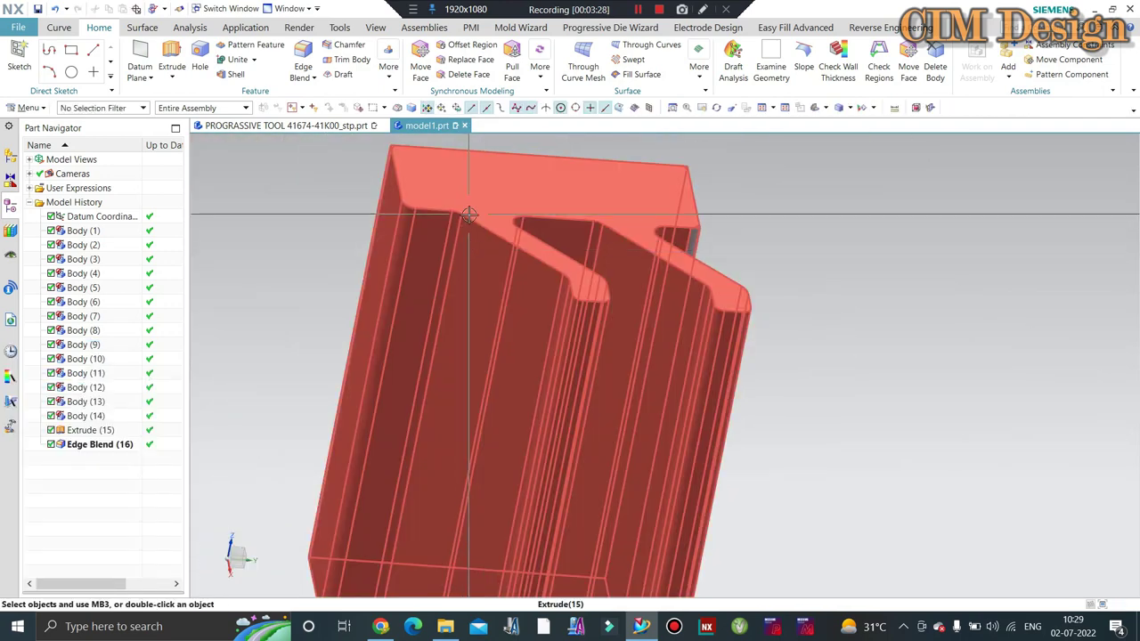
pyautogui.scroll(-2, 488, 258)
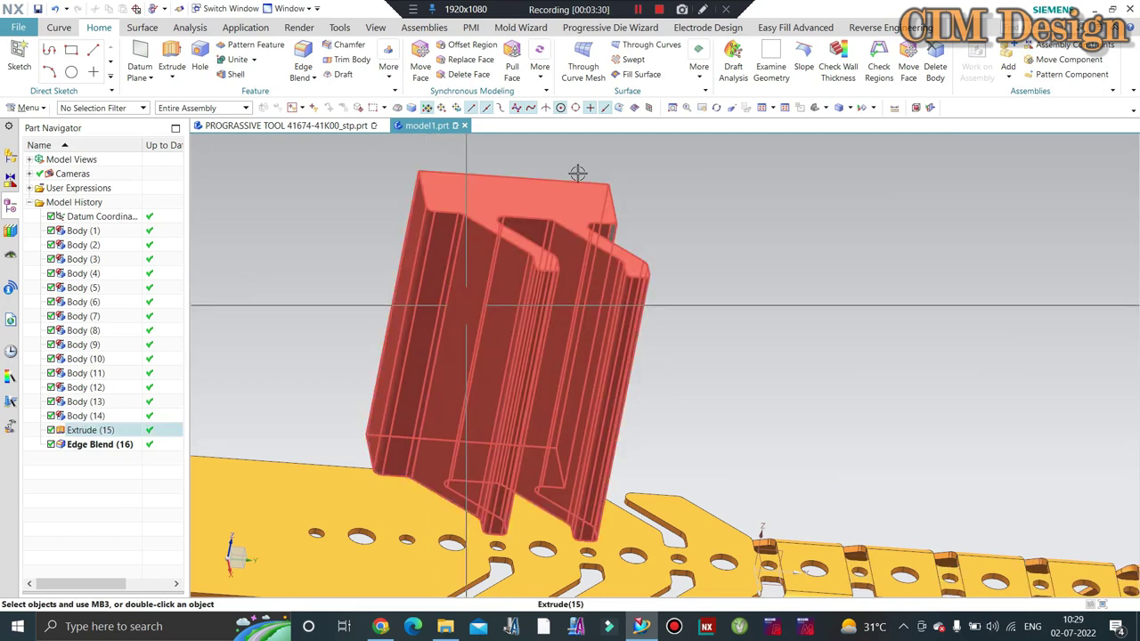
pyautogui.moveTo(577, 173); pyautogui.dragTo(596, 201, button='middle')
pyautogui.scroll(1, 819, 281)
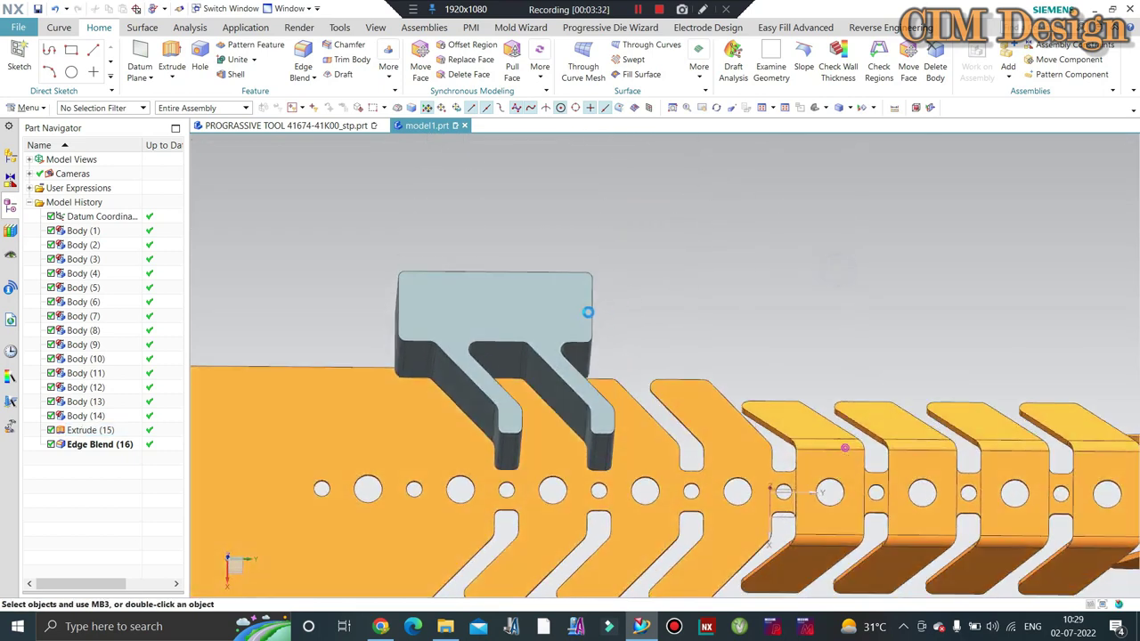
pyautogui.moveTo(820, 281); pyautogui.dragTo(543, 354, button='middle')
pyautogui.click(534, 347)
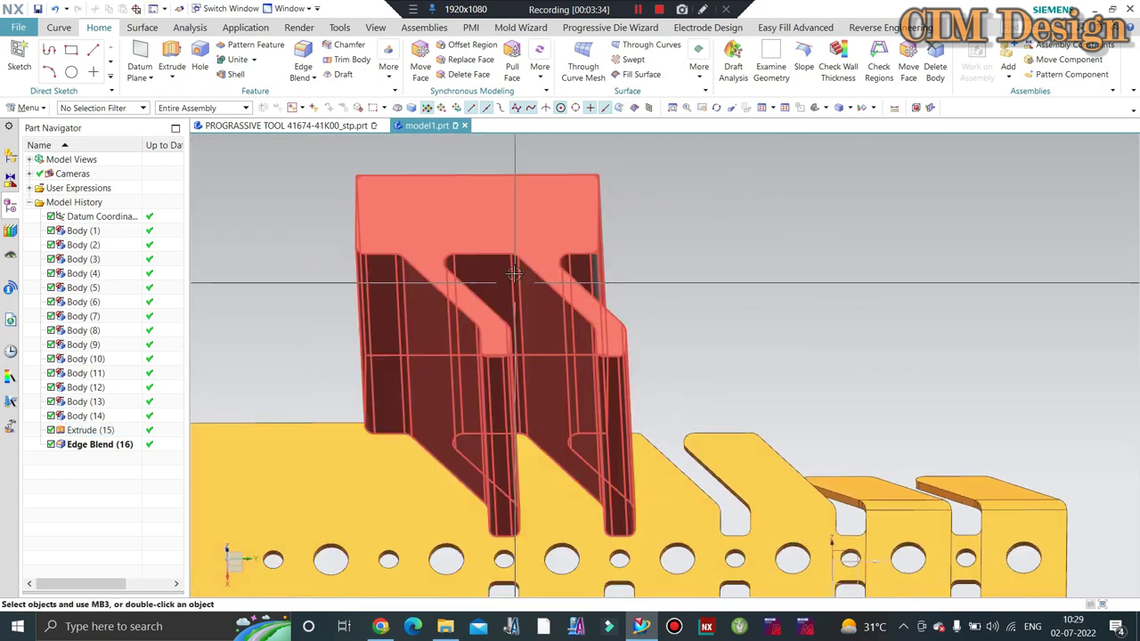
pyautogui.scroll(2, 529, 256)
pyautogui.scroll(2, 529, 256)
pyautogui.press('Escape')
# Step: View the punch block from a new angle, reselecting and then deselecting it
pyautogui.scroll(-1, 628, 287)
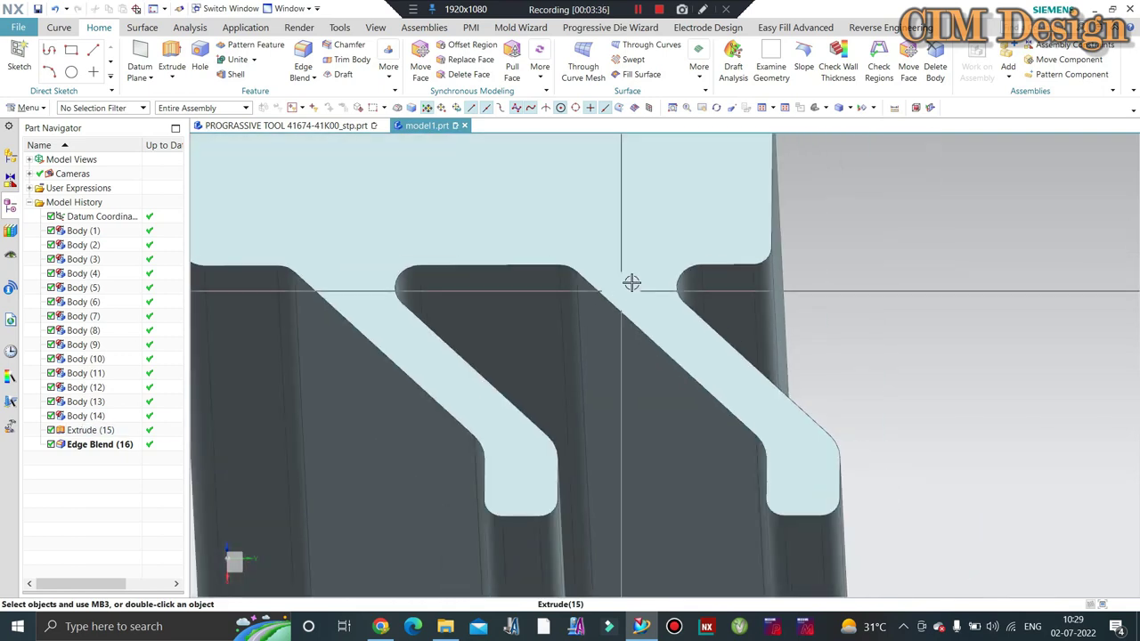
pyautogui.scroll(-1, 761, 290)
pyautogui.scroll(-1, 761, 291)
pyautogui.scroll(1, 759, 247)
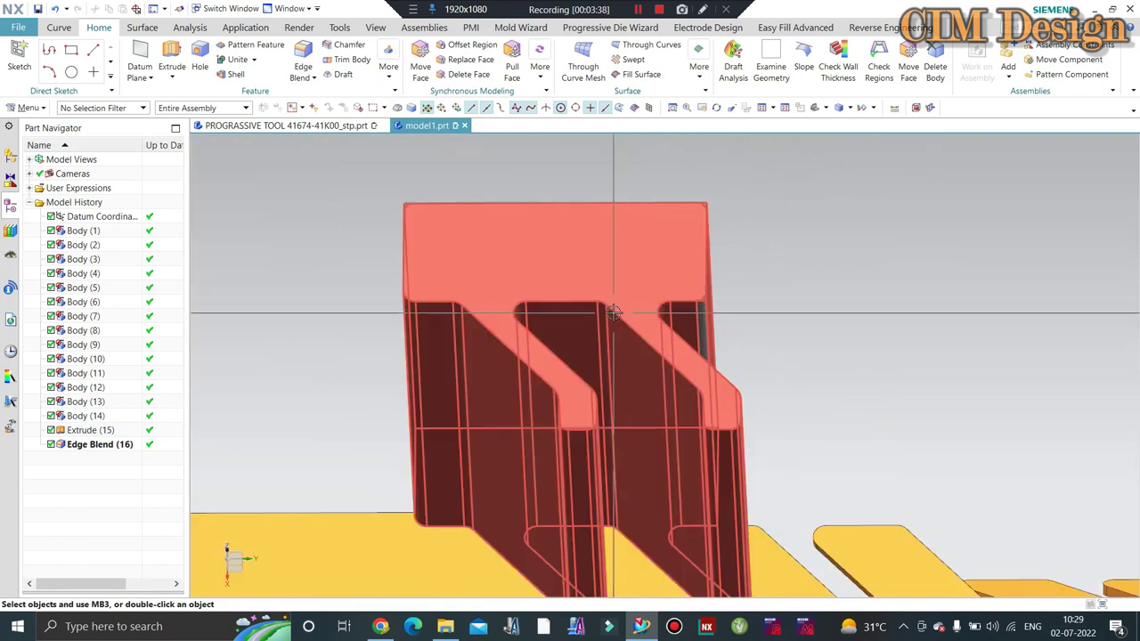
pyautogui.moveTo(880, 311); pyautogui.dragTo(831, 295, button='middle')
pyautogui.click(573, 314)
pyautogui.scroll(2, 458, 294)
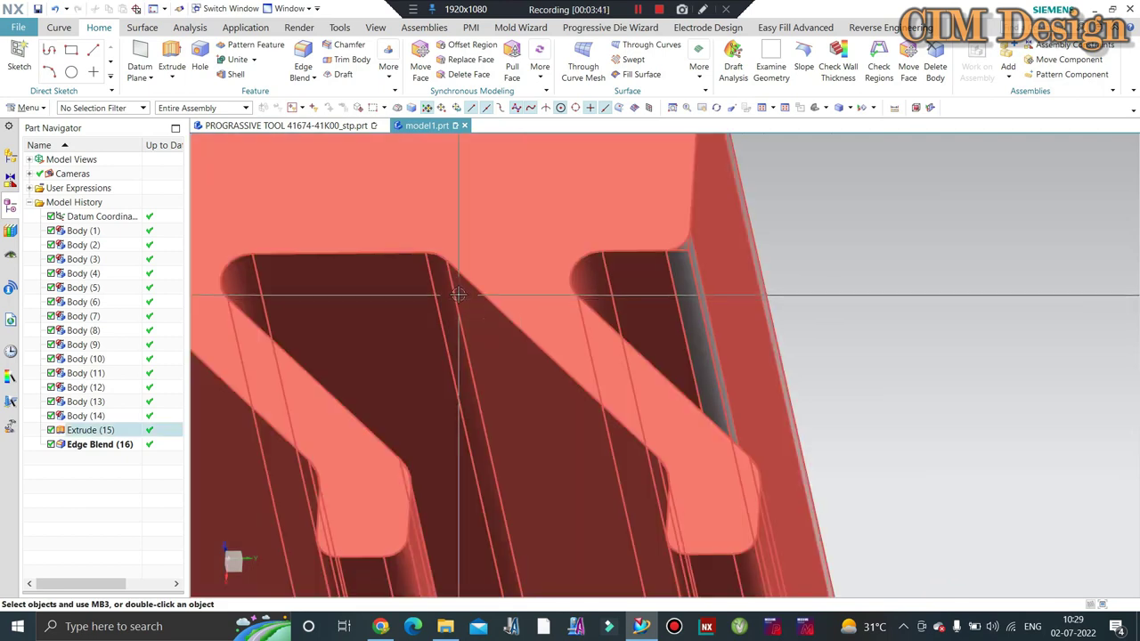
pyautogui.press('Escape')
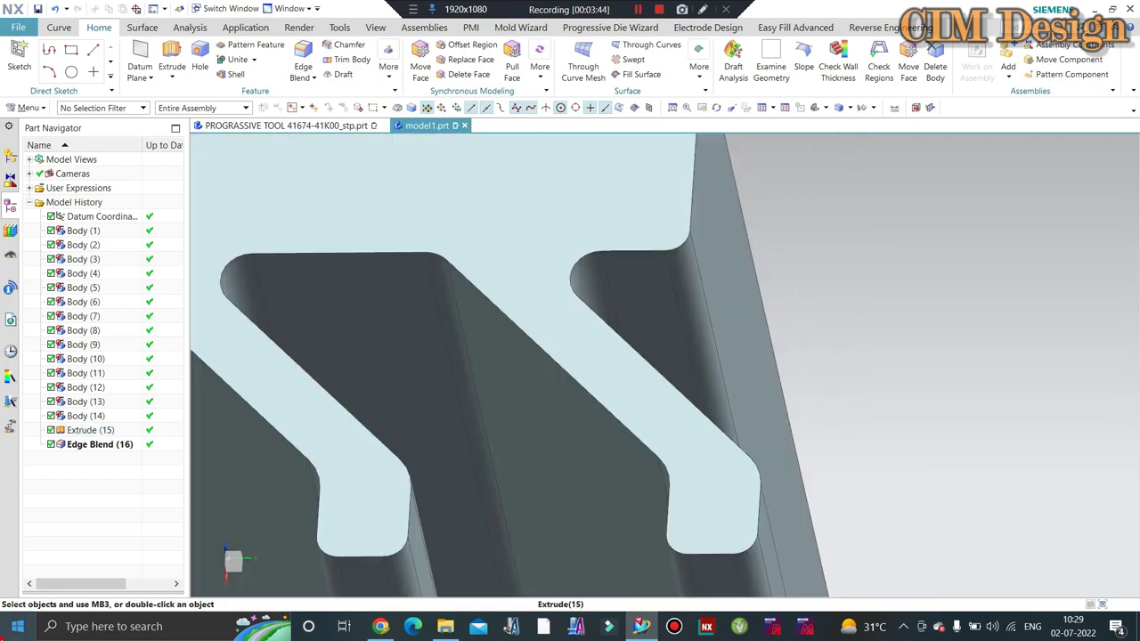
# Step: Use Windows Calculator to compute 0.3 ÷ 2 = 0.15, then close it and return to NX
pyautogui.click(64, 626)
pyautogui.write('cal')
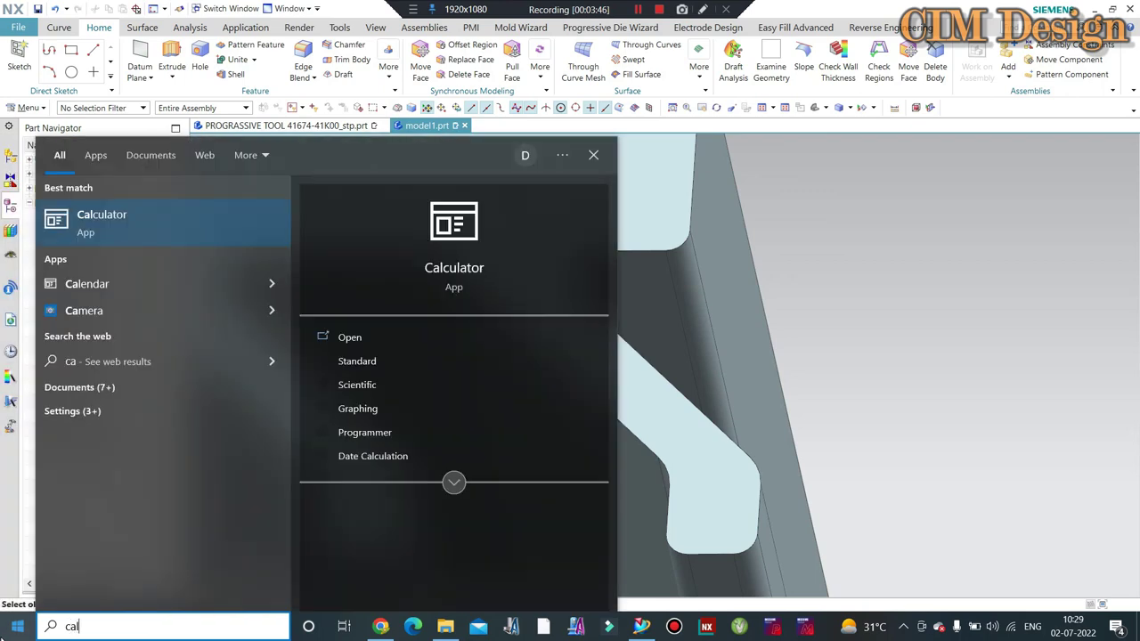
pyautogui.click(133, 238)
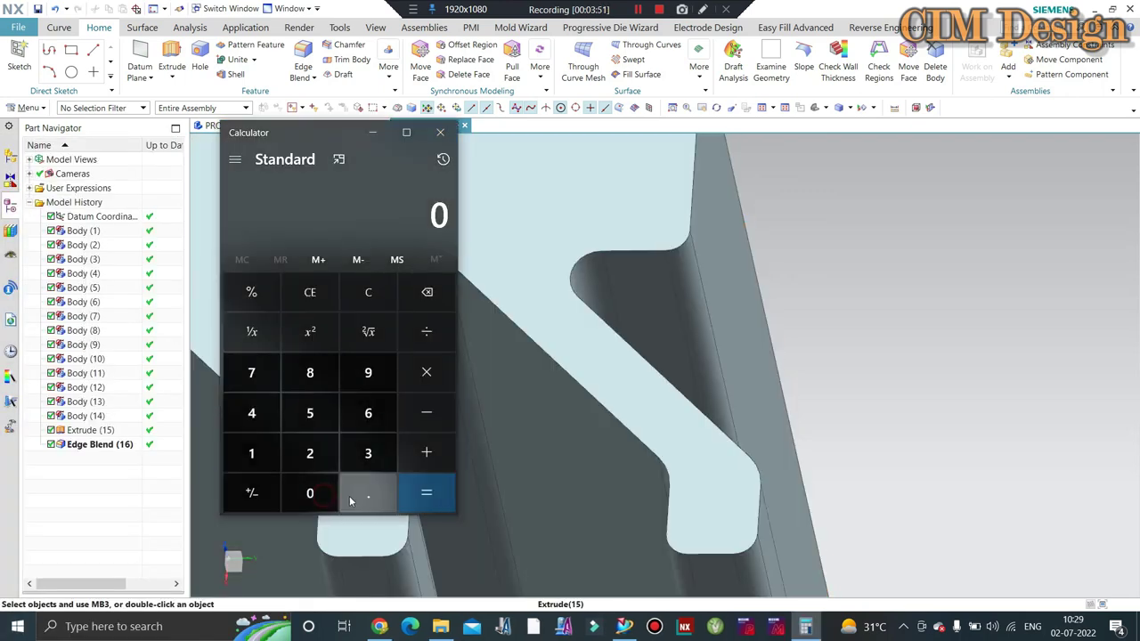
pyautogui.click(349, 501)
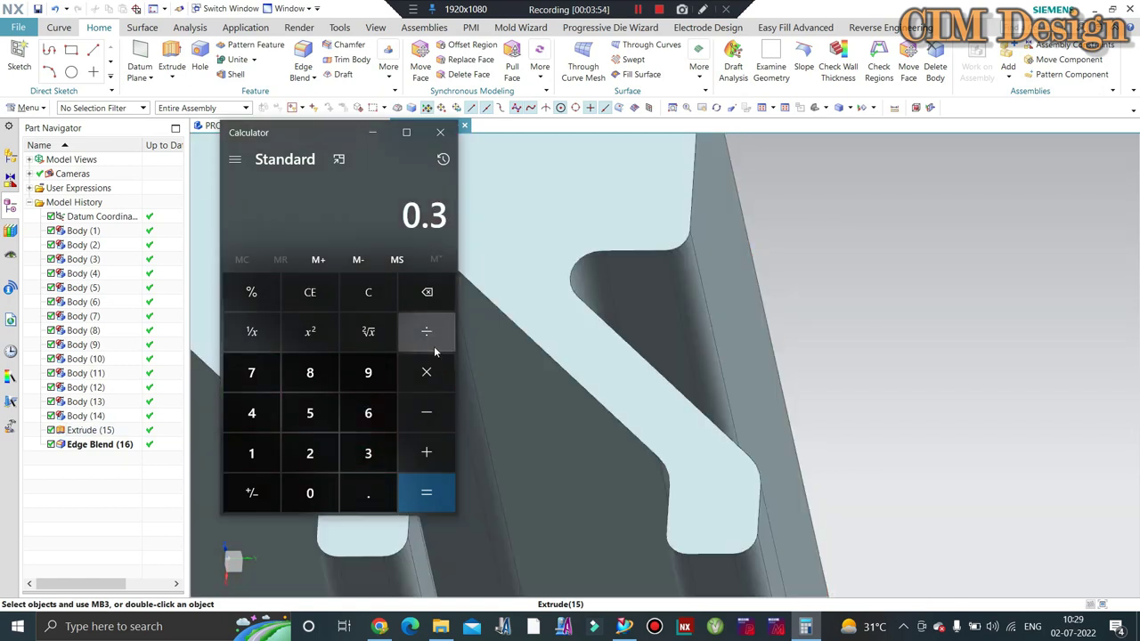
pyautogui.click(311, 456)
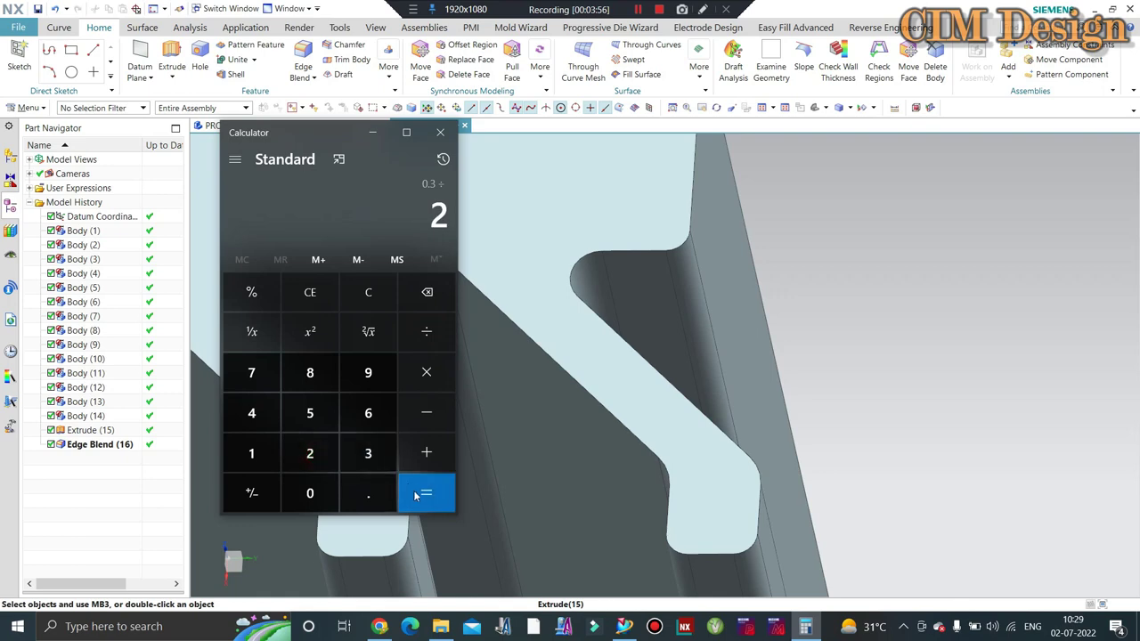
pyautogui.click(418, 495)
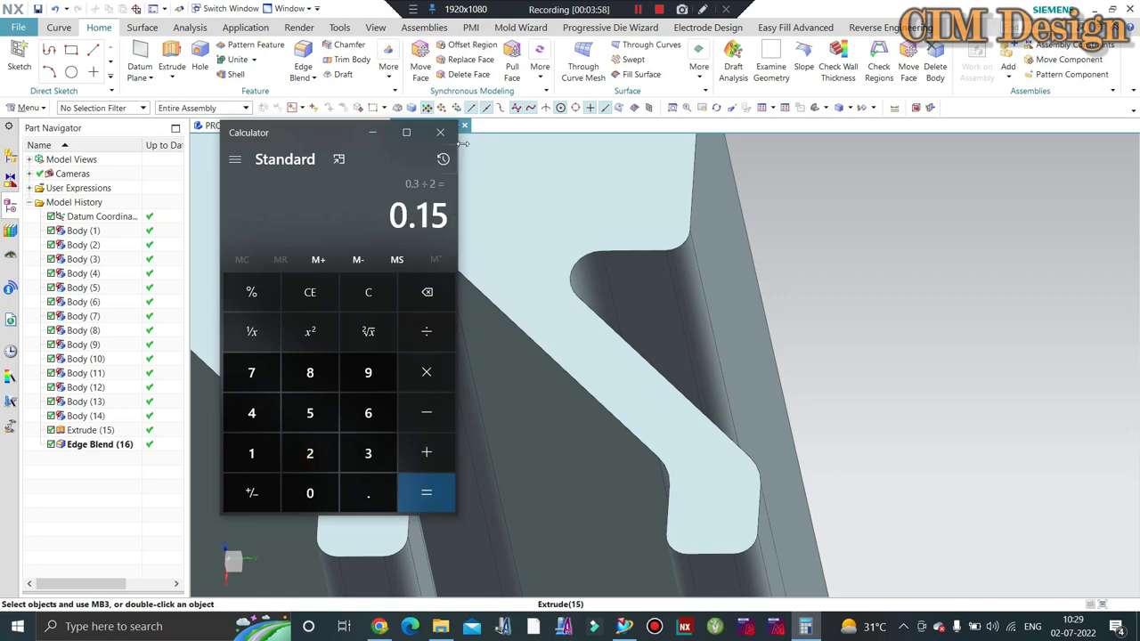
pyautogui.click(454, 136)
pyautogui.moveTo(534, 312)
pyautogui.mouseDown(button='middle')
pyautogui.moveTo(659, 267)
pyautogui.moveTo(668, 327)
pyautogui.moveTo(869, 297)
pyautogui.moveTo(542, 287)
pyautogui.mouseUp(button='middle')
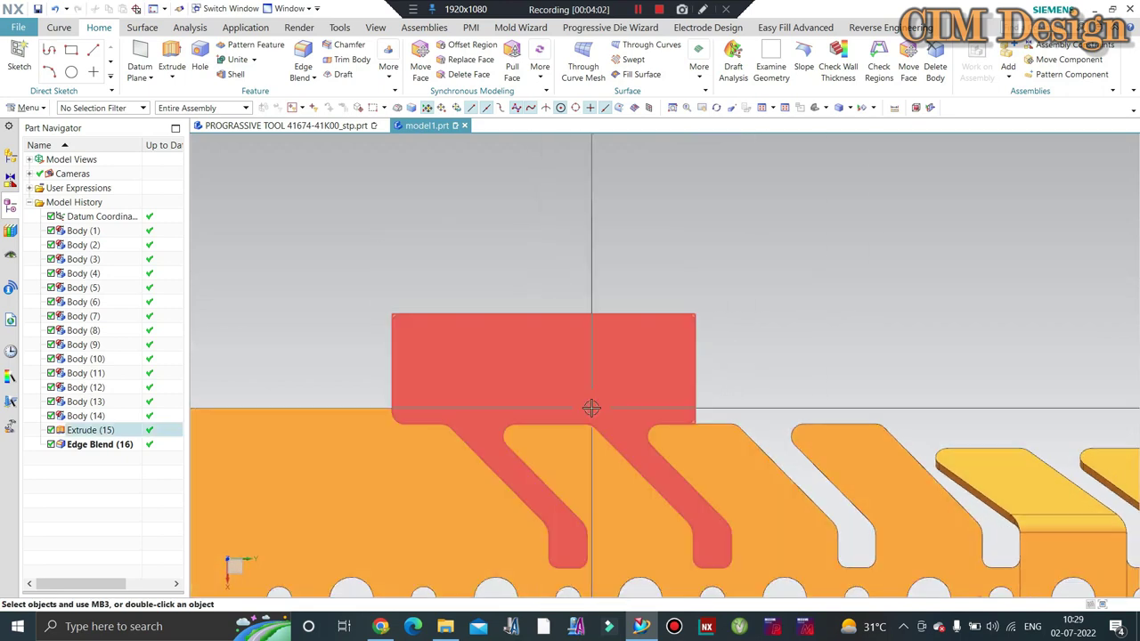
pyautogui.scroll(2, 502, 415)
pyautogui.scroll(-3, 501, 414)
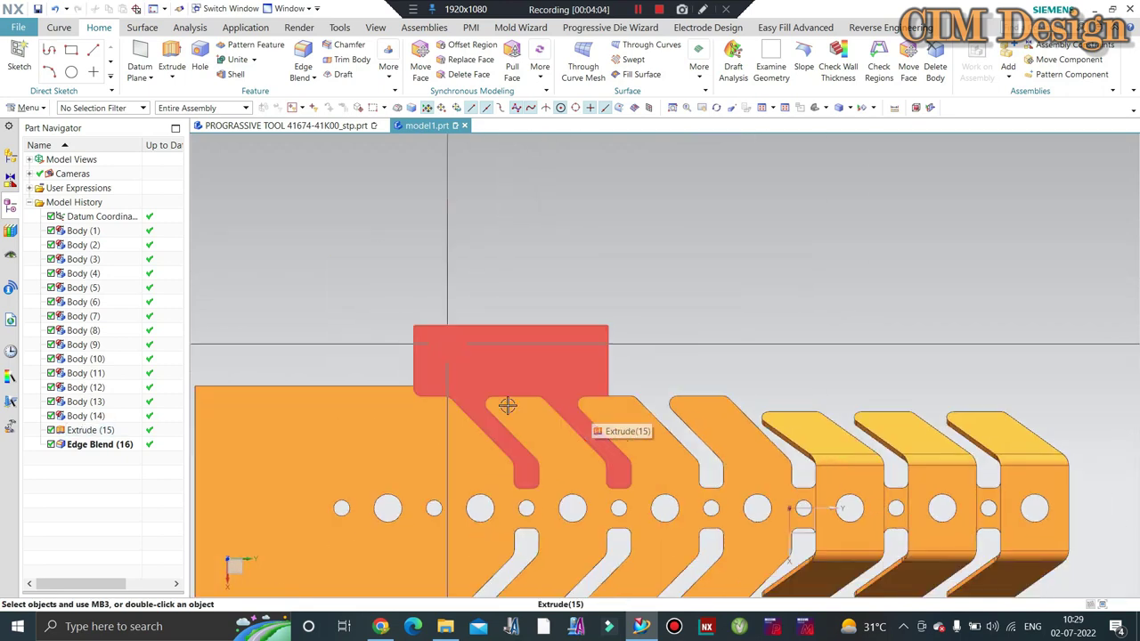
pyautogui.scroll(3, 508, 402)
pyautogui.scroll(-2, 481, 356)
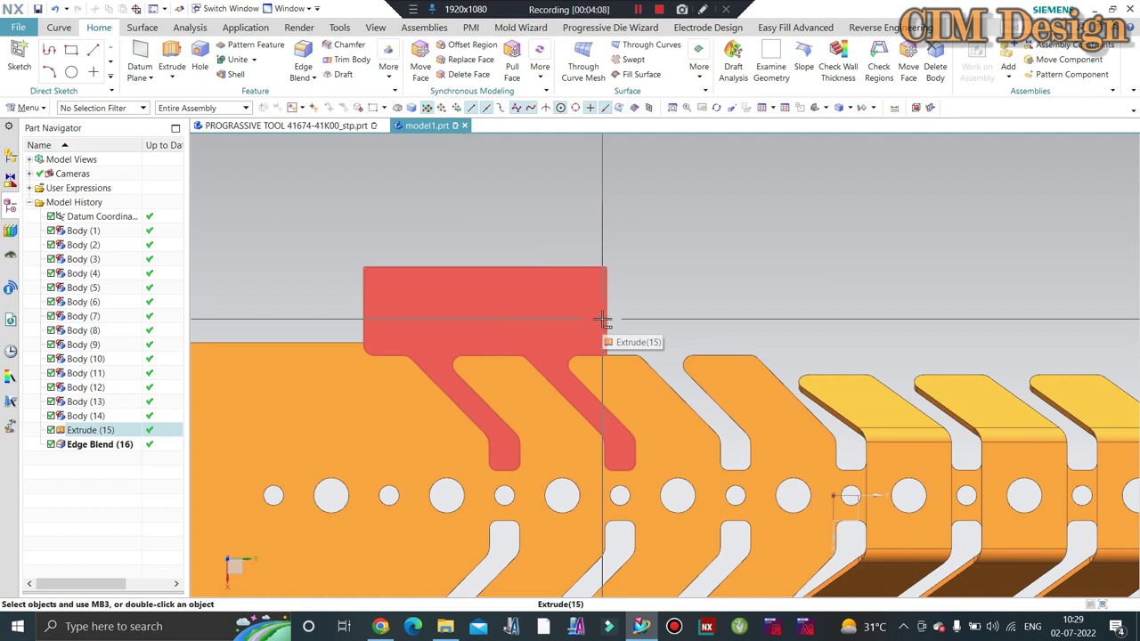
pyautogui.scroll(2, 608, 301)
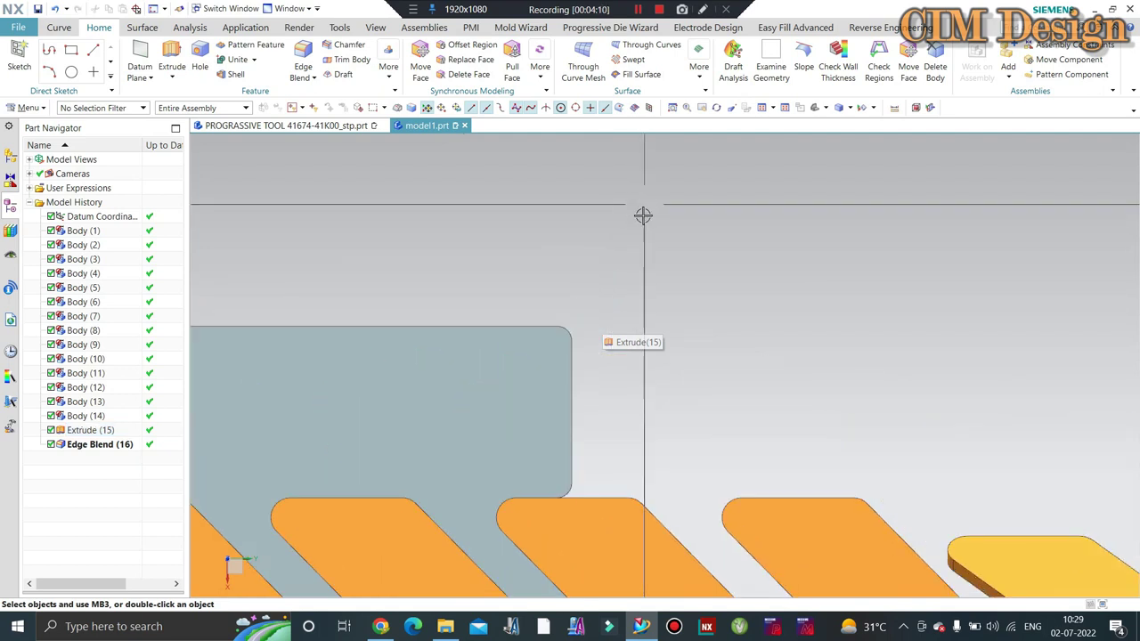
pyautogui.scroll(-2, 603, 282)
pyautogui.scroll(-3, 570, 312)
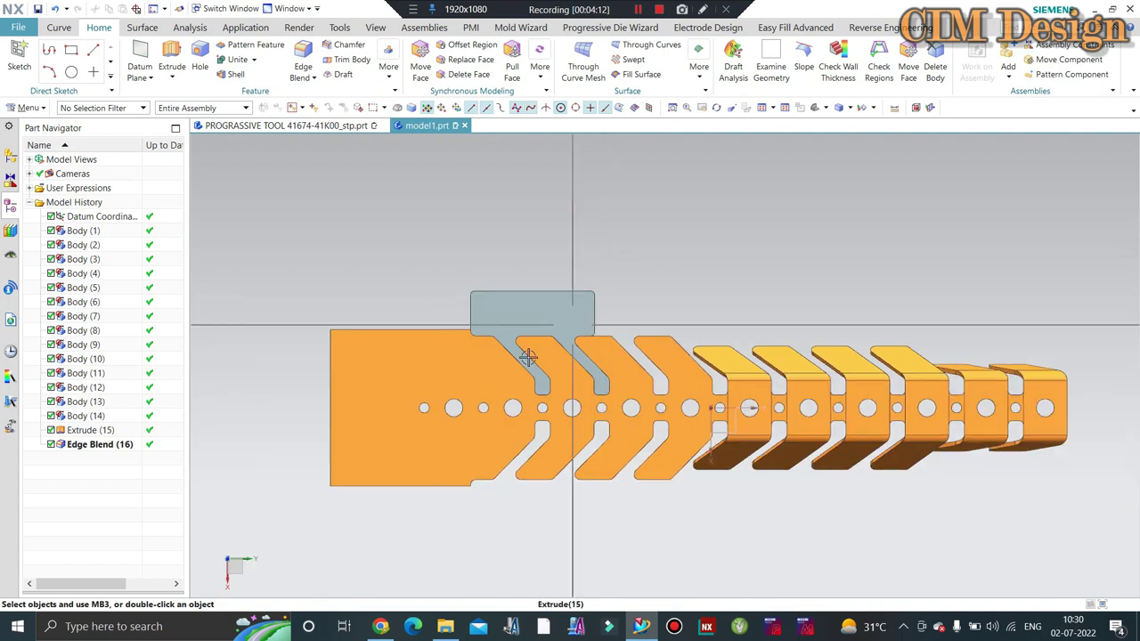
pyautogui.scroll(1, 499, 258)
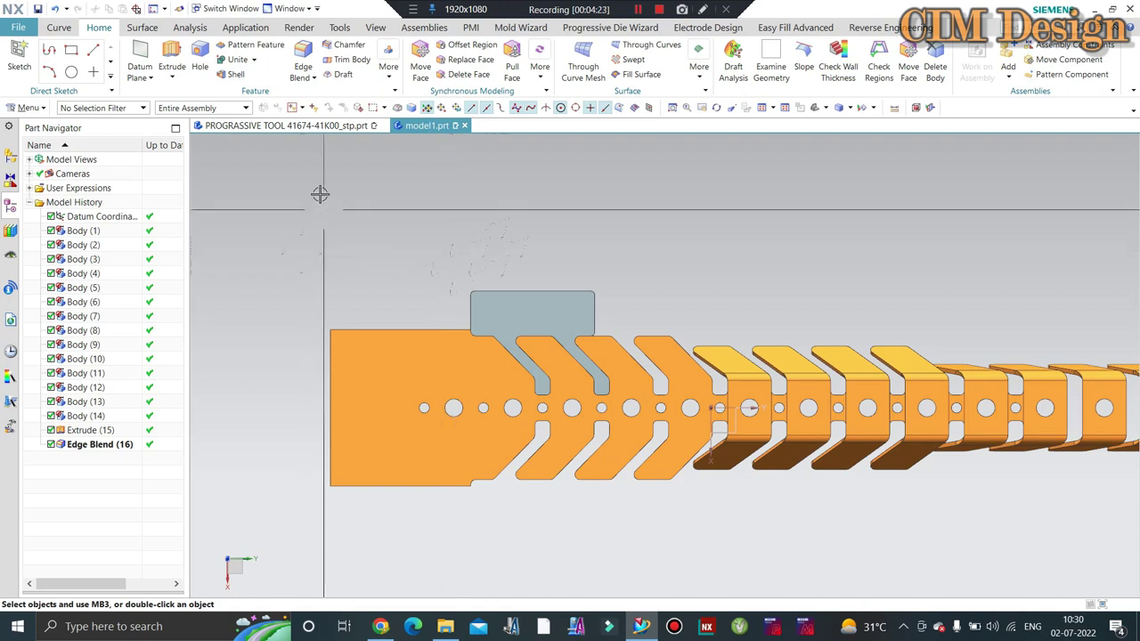
# Step: Mirror Geometry the grey punch block, using the Solid Body filter, across the strip's lengthwise centre plane
pyautogui.click(388, 71)
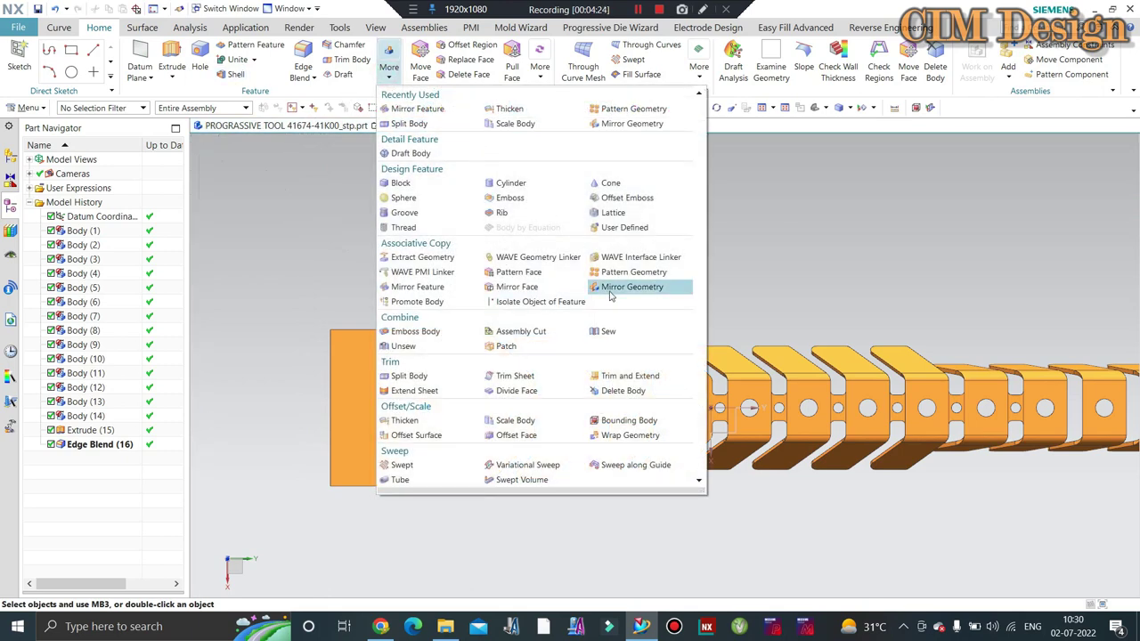
pyautogui.click(615, 289)
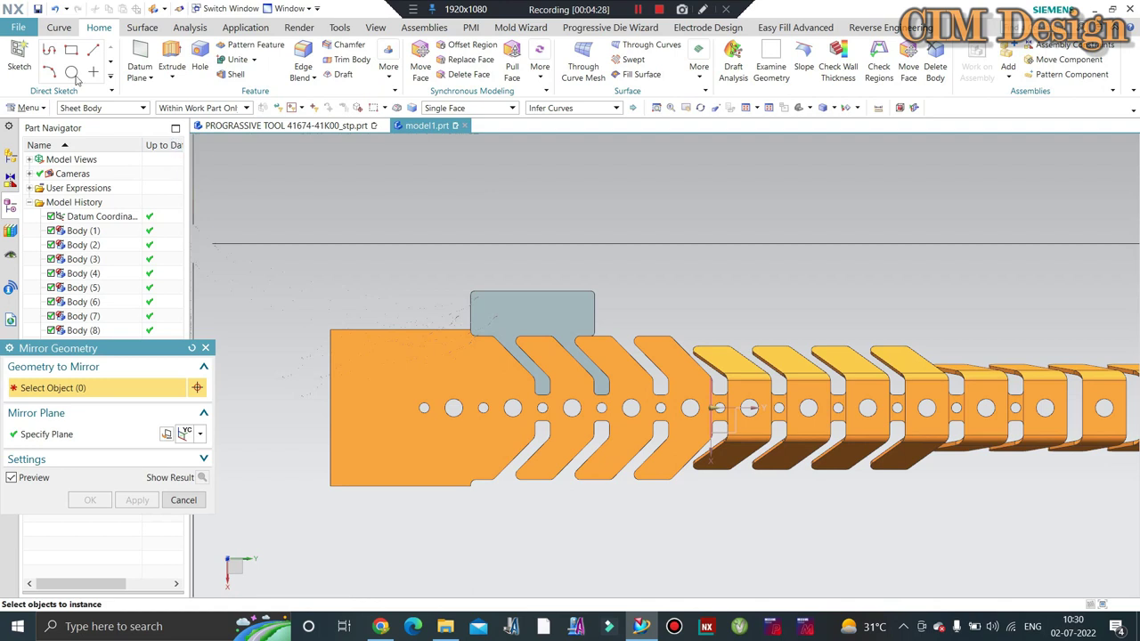
pyautogui.click(70, 106)
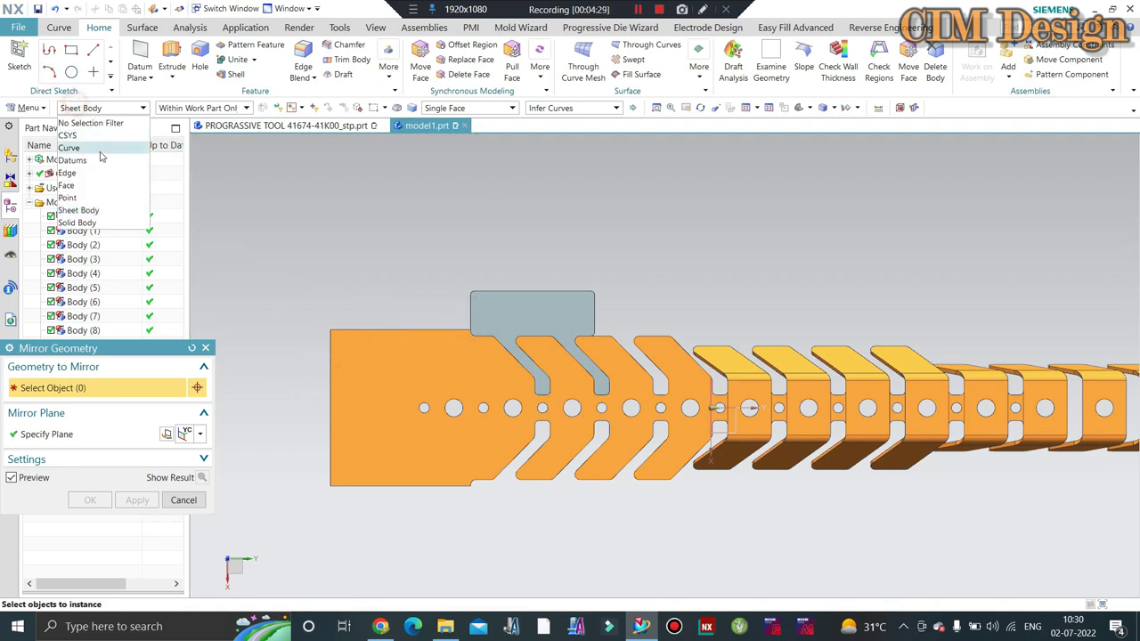
pyautogui.click(90, 224)
pyautogui.click(472, 307)
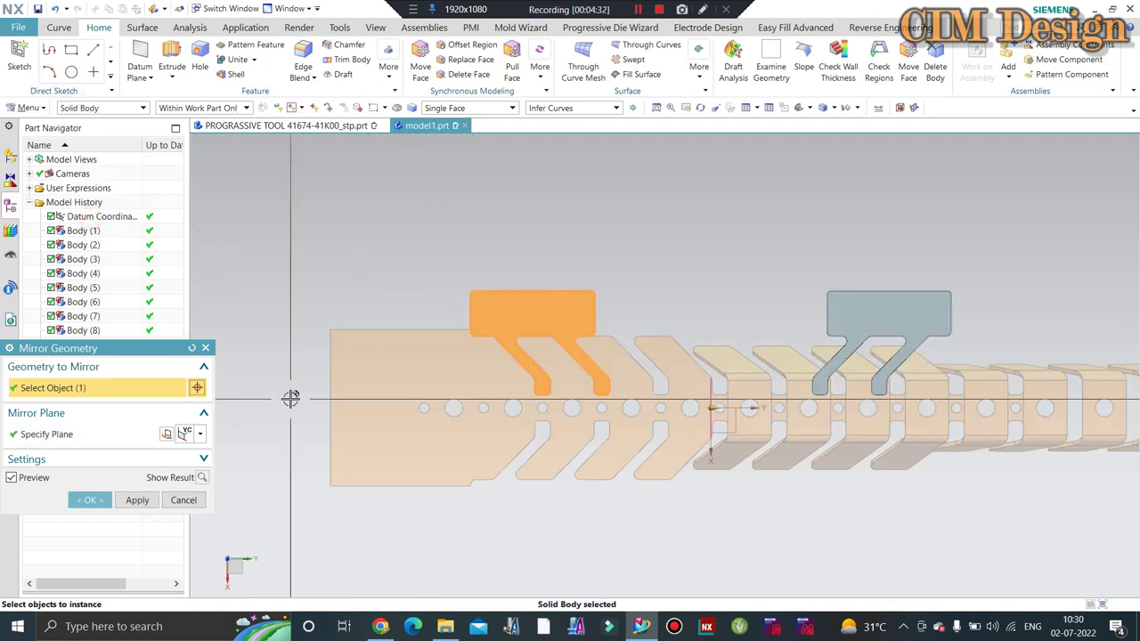
pyautogui.click(199, 434)
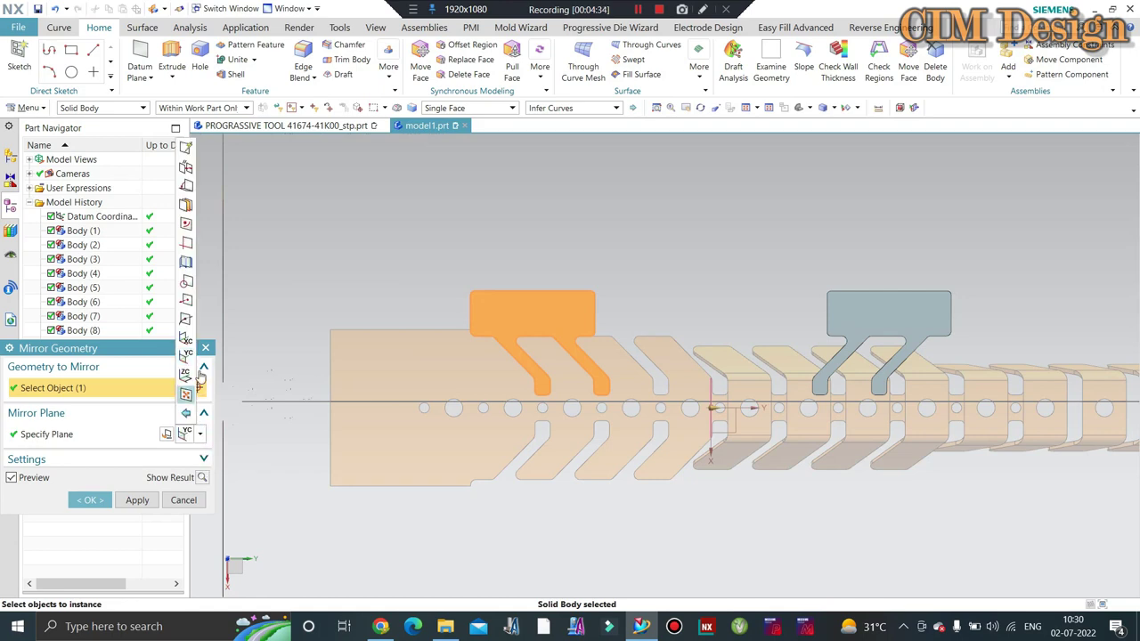
pyautogui.click(186, 340)
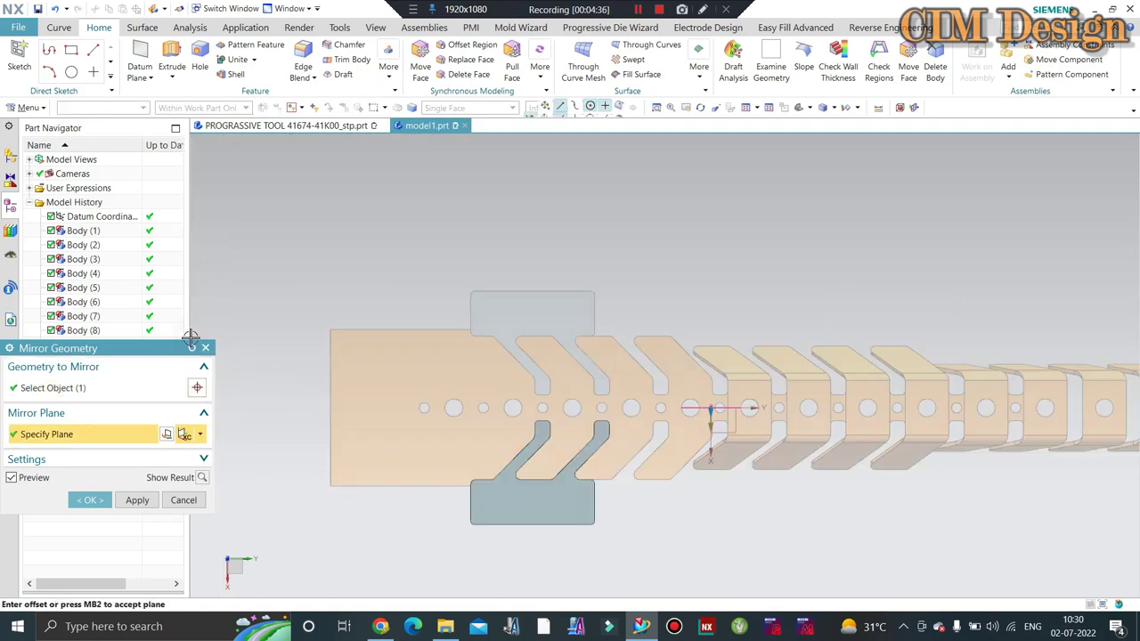
pyautogui.click(100, 499)
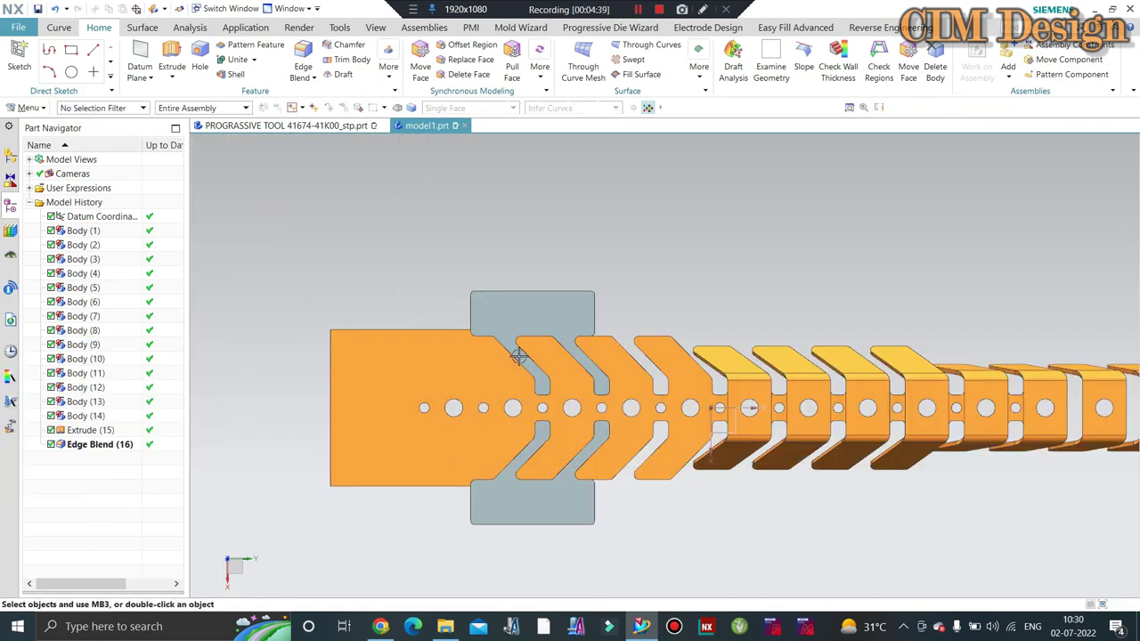
# Step: Recolour both die blocks Strong Maroon through Edit Object Display (Ctrl+J)
pyautogui.moveTo(407, 305)
pyautogui.mouseDown(button='middle')
pyautogui.moveTo(495, 300)
pyautogui.moveTo(450, 308)
pyautogui.moveTo(463, 267)
pyautogui.moveTo(452, 198)
pyautogui.mouseUp(button='middle')
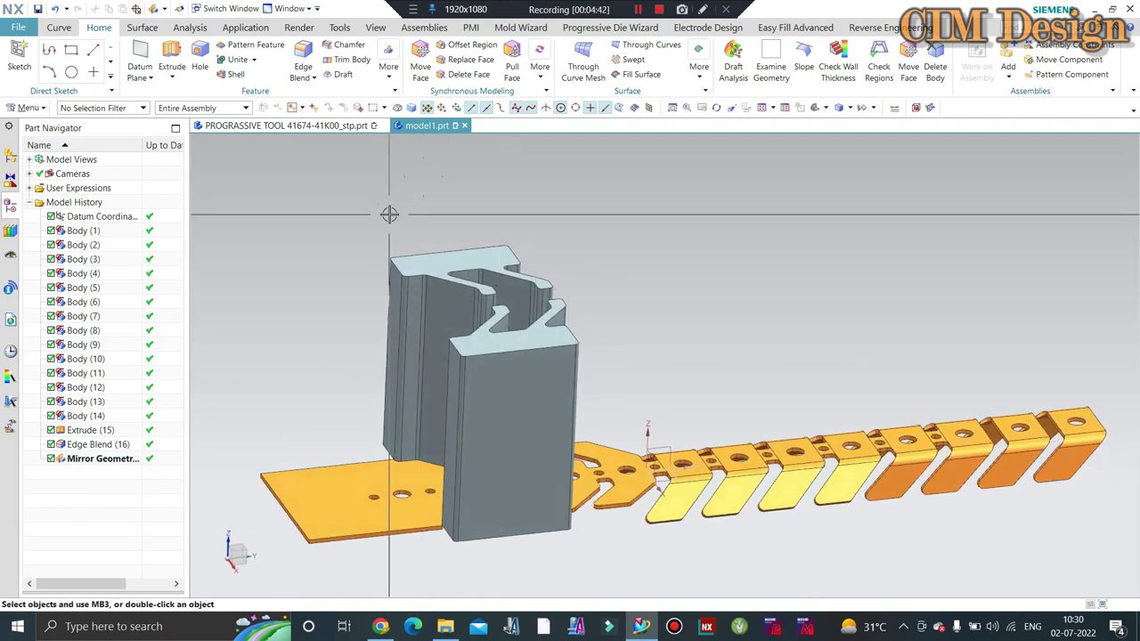
pyautogui.hotkey('ctrl', 'j')
pyautogui.click(409, 267)
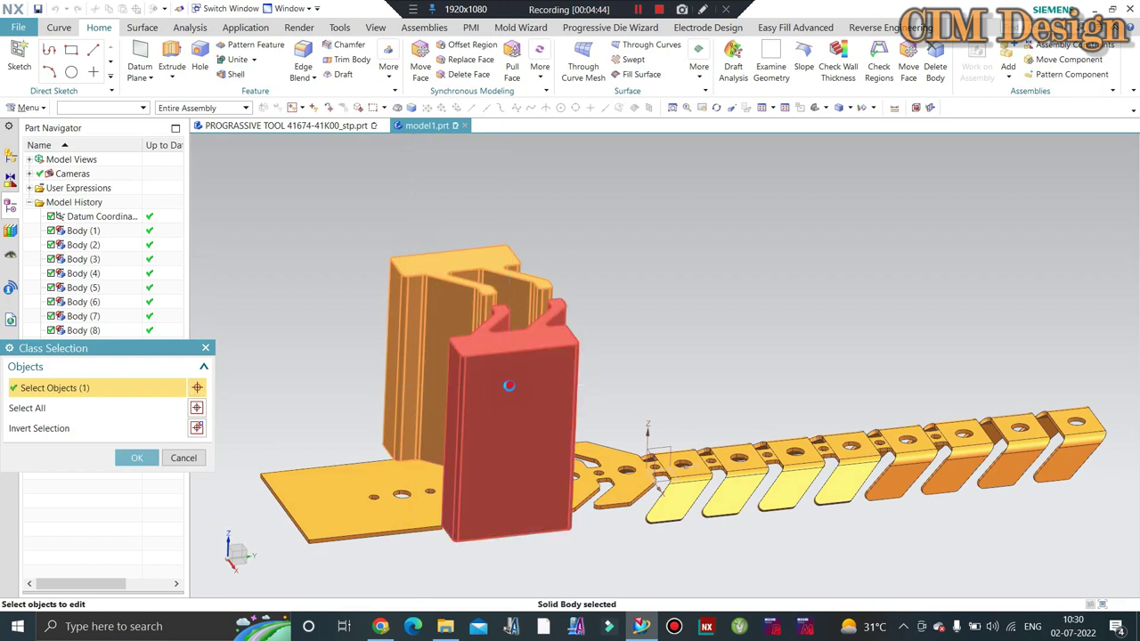
pyautogui.click(455, 385)
pyautogui.middleClick(455, 384)
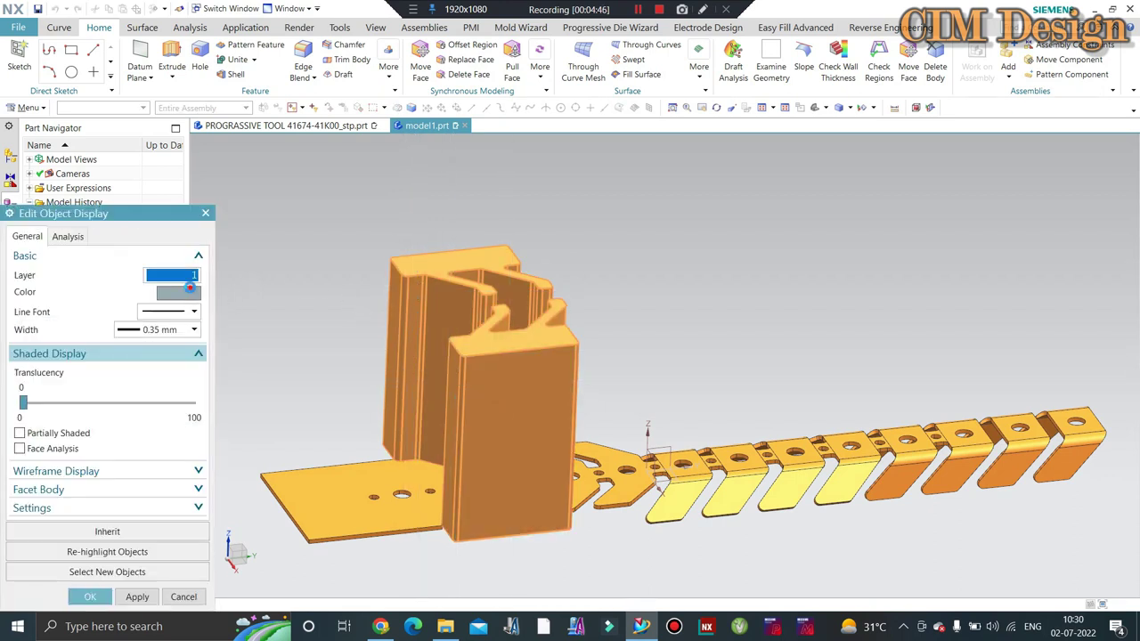
pyautogui.click(190, 289)
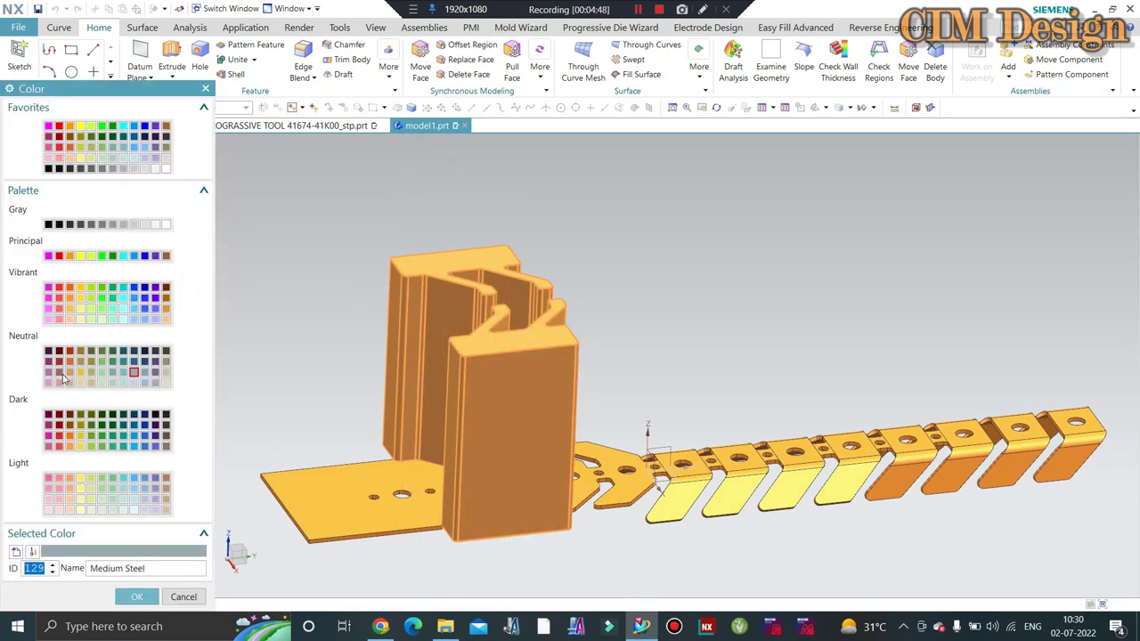
pyautogui.click(59, 361)
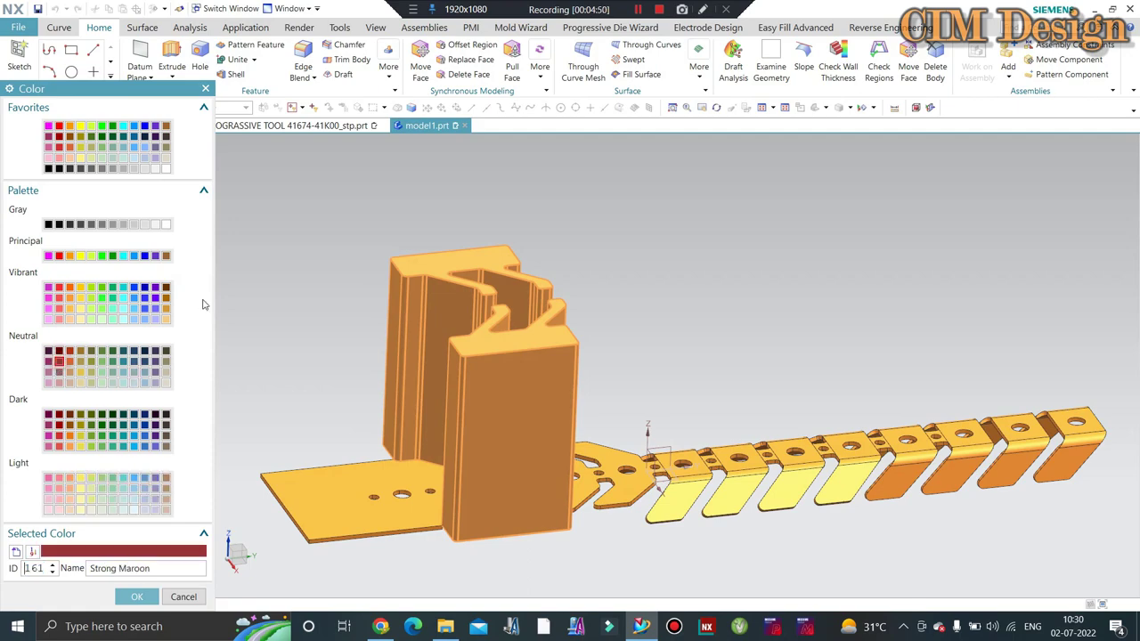
pyautogui.middleClick(257, 267)
pyautogui.moveTo(257, 267)
pyautogui.mouseDown(button='middle')
pyautogui.moveTo(405, 126)
pyautogui.moveTo(449, 358)
pyautogui.moveTo(763, 273)
pyautogui.mouseUp(button='middle')
pyautogui.scroll(3, 449, 358)
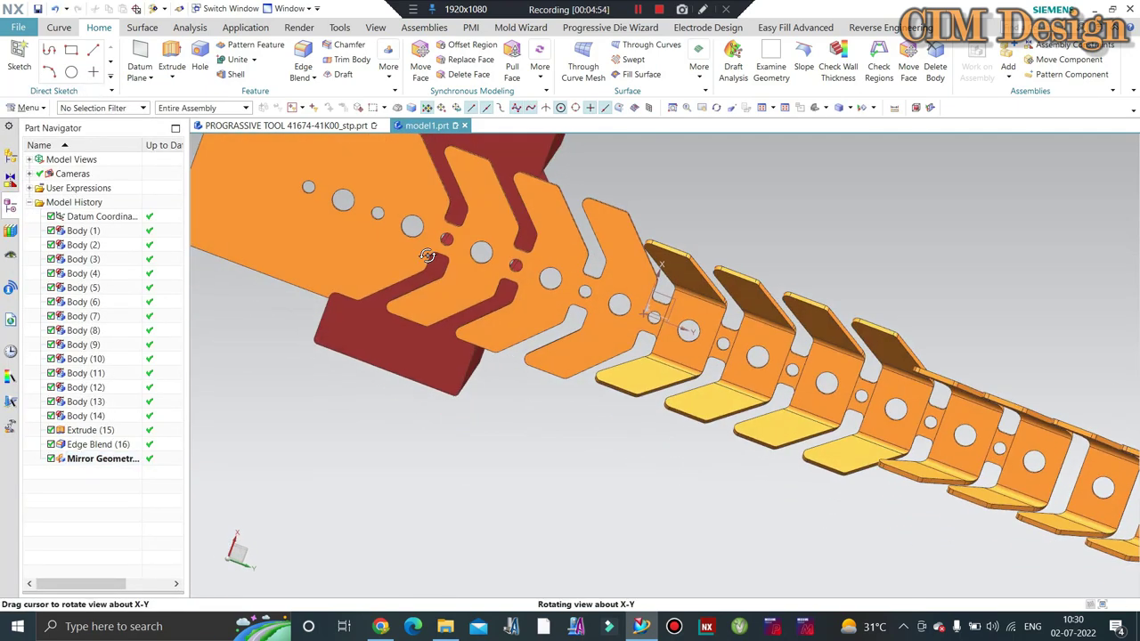
pyautogui.scroll(2, 707, 322)
pyautogui.press('F8')
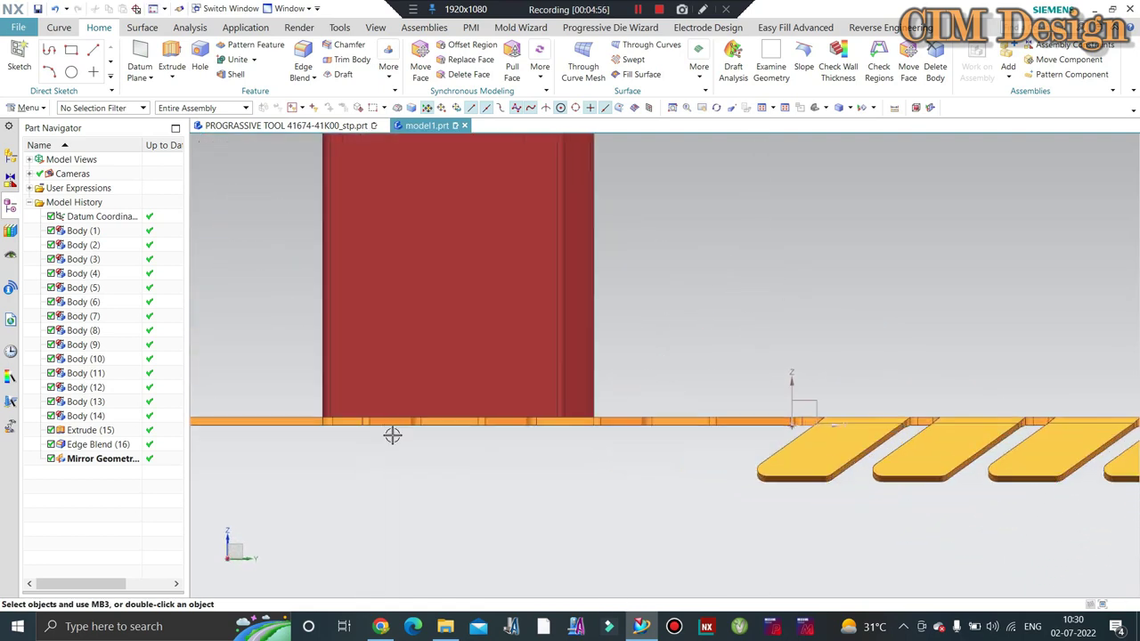
pyautogui.scroll(2, 392, 436)
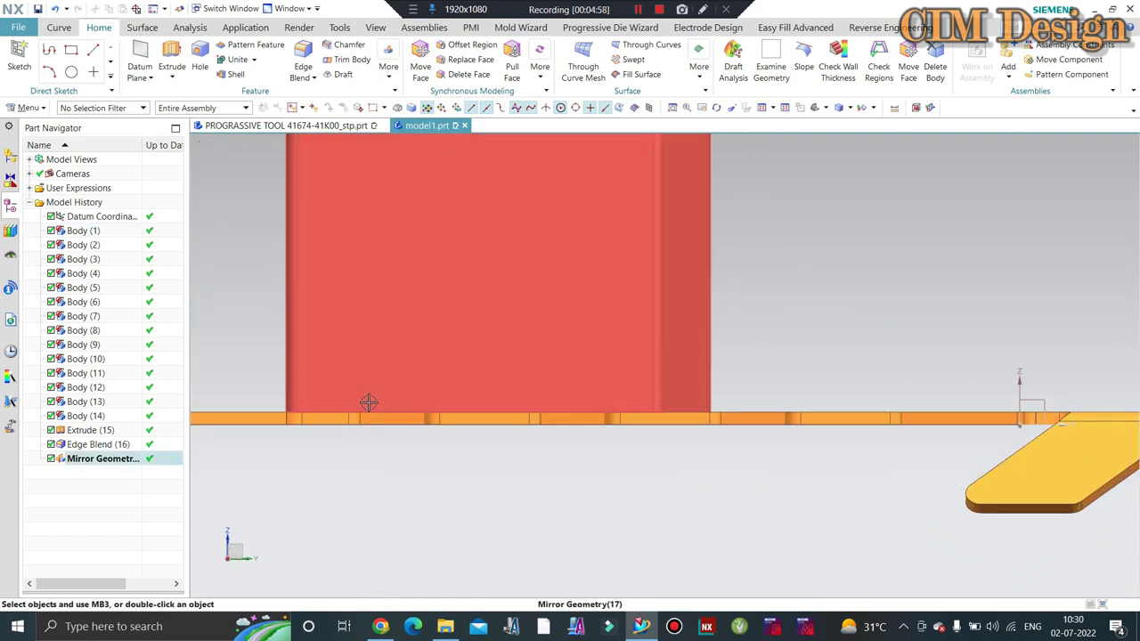
pyautogui.scroll(-3, 392, 401)
pyautogui.moveTo(424, 385)
pyautogui.mouseDown(button='middle')
pyautogui.moveTo(427, 426)
pyautogui.moveTo(400, 498)
pyautogui.mouseUp(button='middle')
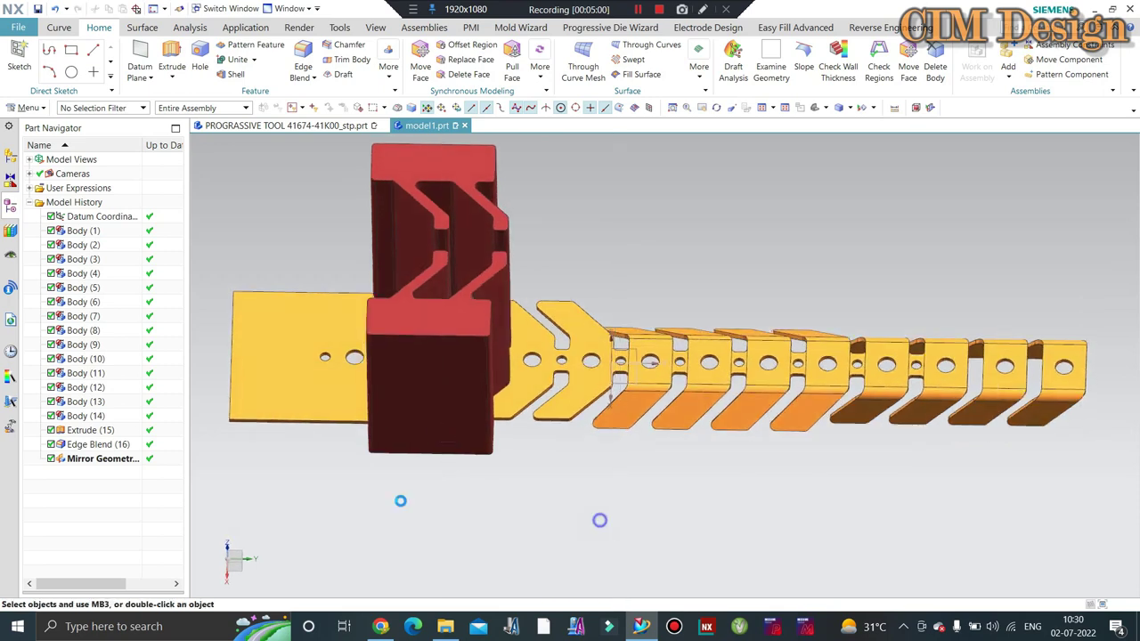
pyautogui.press('F8')
pyautogui.scroll(2, 386, 237)
pyautogui.scroll(1, 400, 283)
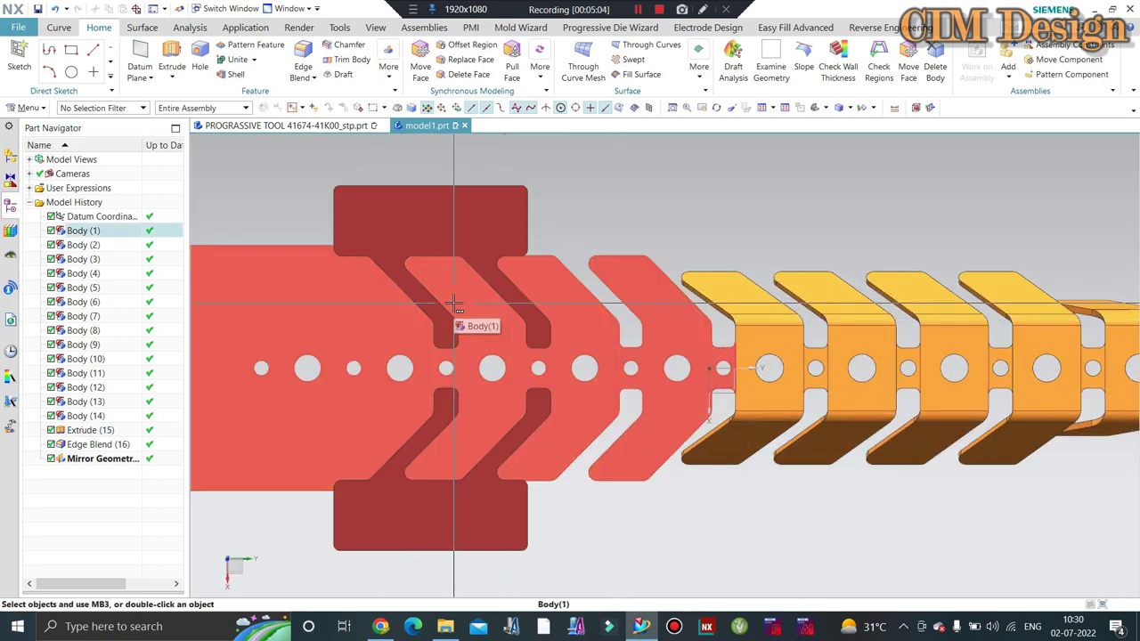
pyautogui.scroll(-2, 476, 305)
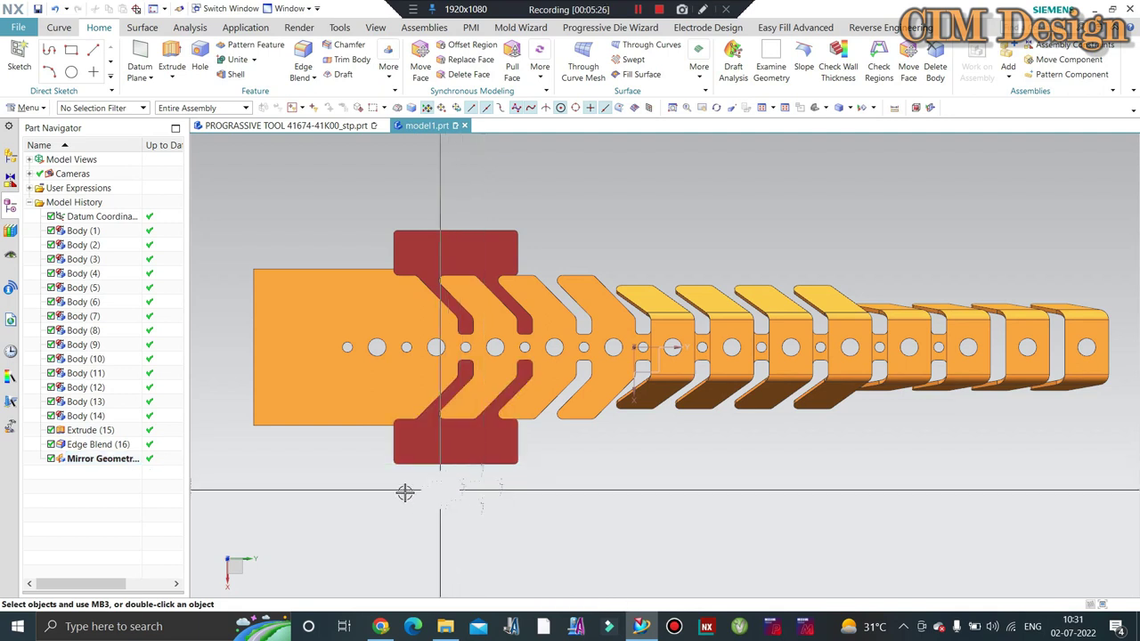
pyautogui.scroll(-1, 461, 507)
pyautogui.moveTo(461, 507); pyautogui.dragTo(526, 437, button='middle')
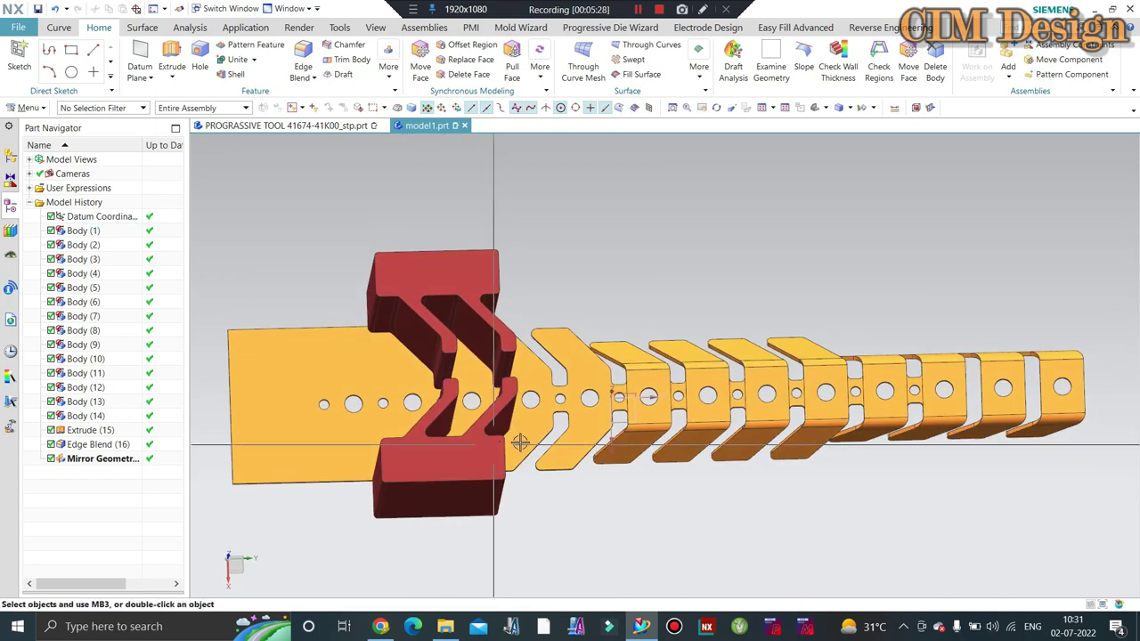
pyautogui.scroll(3, 613, 383)
pyautogui.scroll(3, 623, 375)
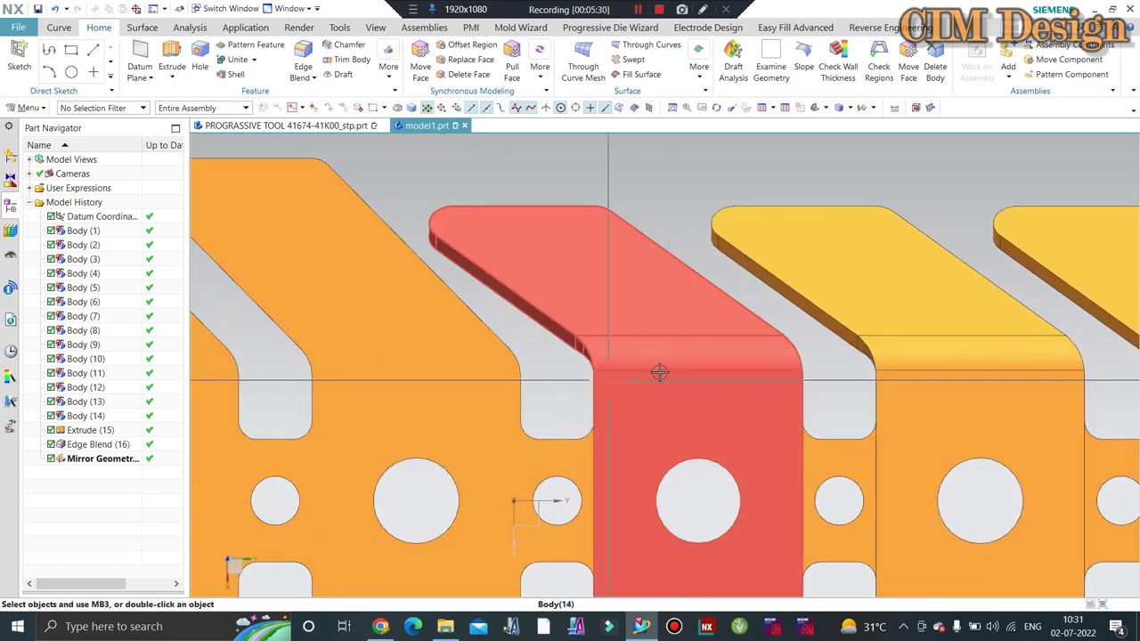
pyautogui.scroll(-2, 625, 376)
pyautogui.moveTo(692, 363); pyautogui.dragTo(636, 333, button='middle')
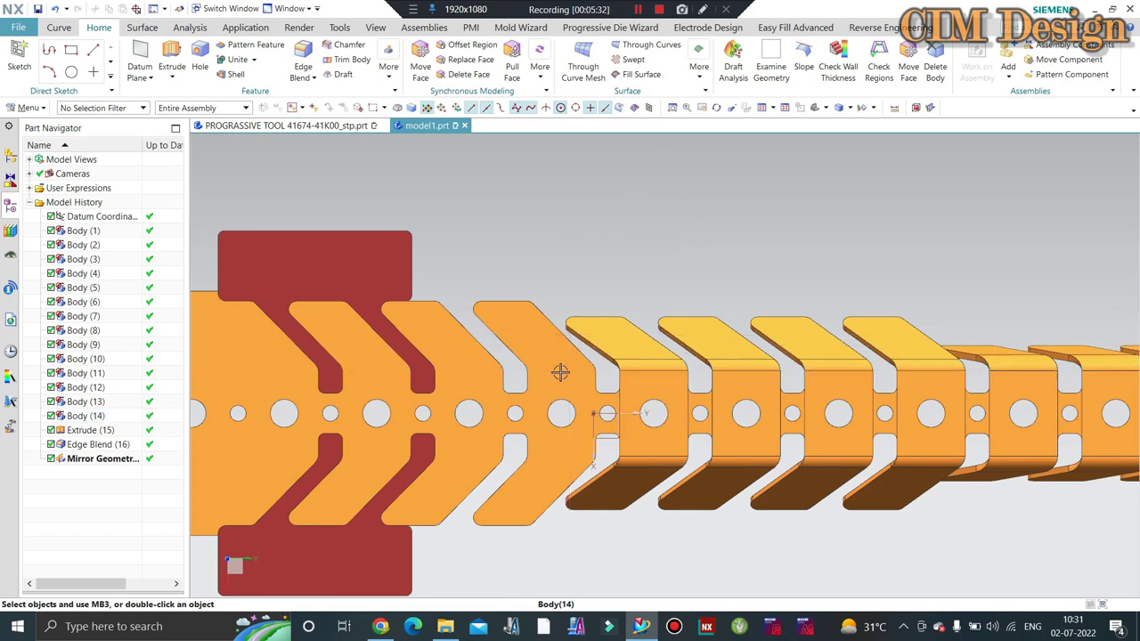
pyautogui.scroll(-1, 653, 262)
pyautogui.moveTo(653, 263)
pyautogui.mouseDown(button='middle')
pyautogui.moveTo(633, 234)
pyautogui.moveTo(641, 222)
pyautogui.mouseUp(button='middle')
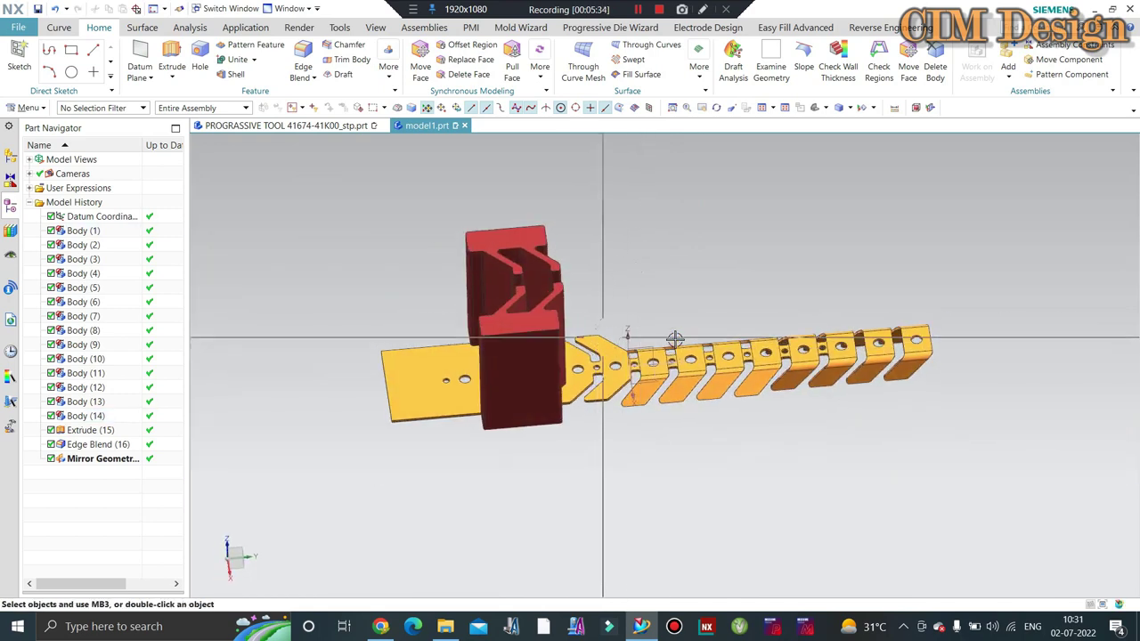
pyautogui.click(638, 9)
pyautogui.scroll(-2, 570, 191)
pyautogui.scroll(2, 592, 181)
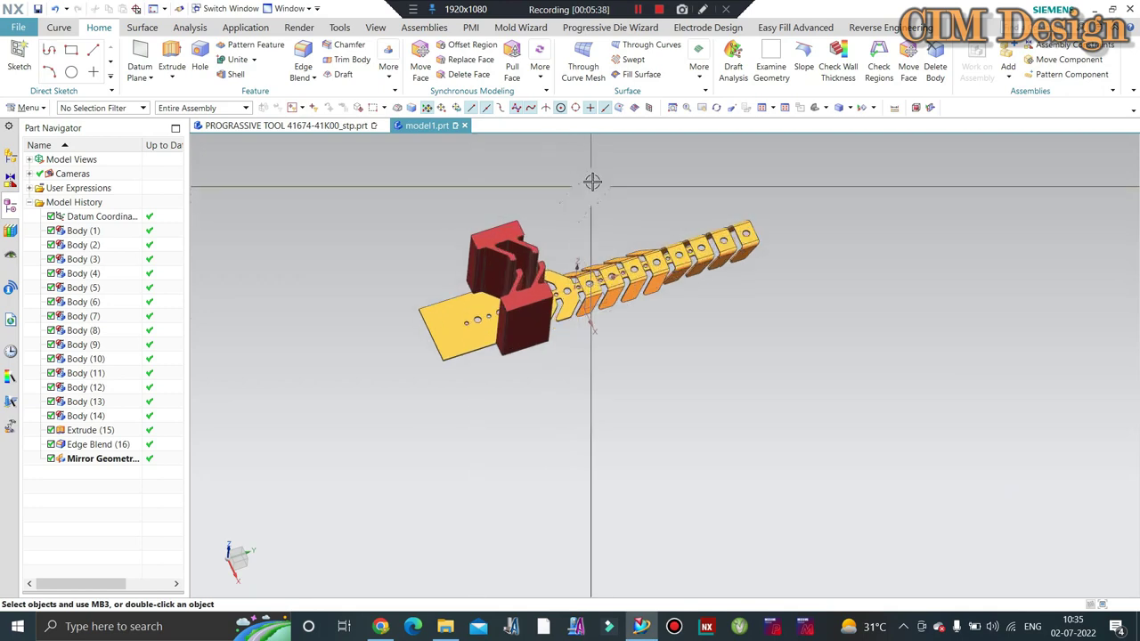
pyautogui.press('F8')
pyautogui.scroll(2, 574, 191)
pyautogui.scroll(-1, 596, 231)
pyautogui.scroll(3, 619, 274)
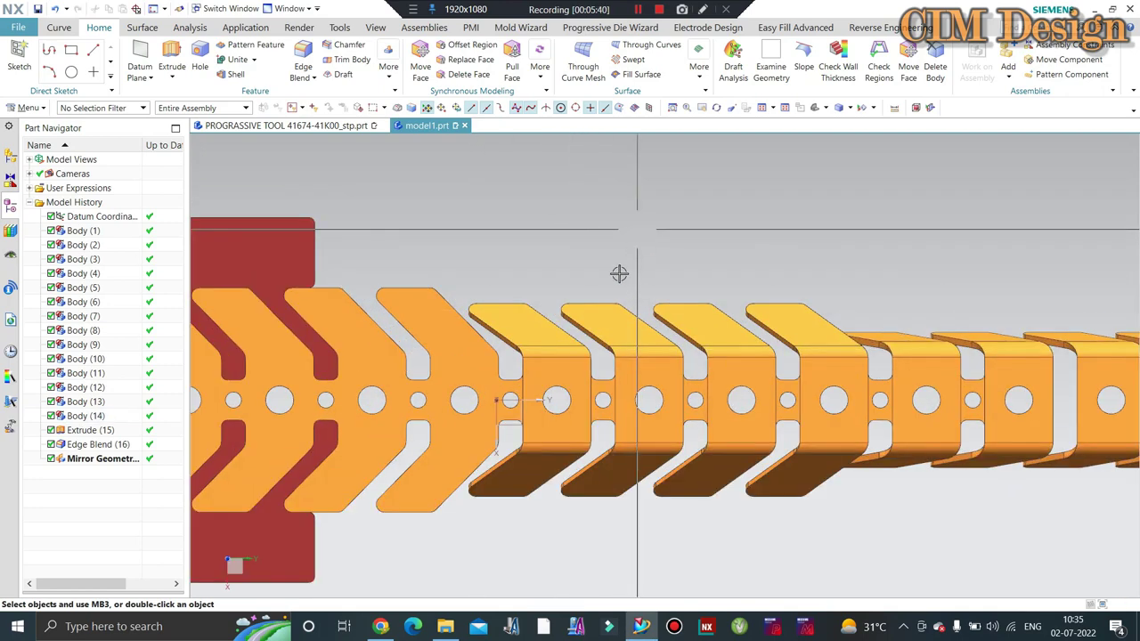
pyautogui.scroll(-1, 534, 293)
pyautogui.scroll(3, 525, 330)
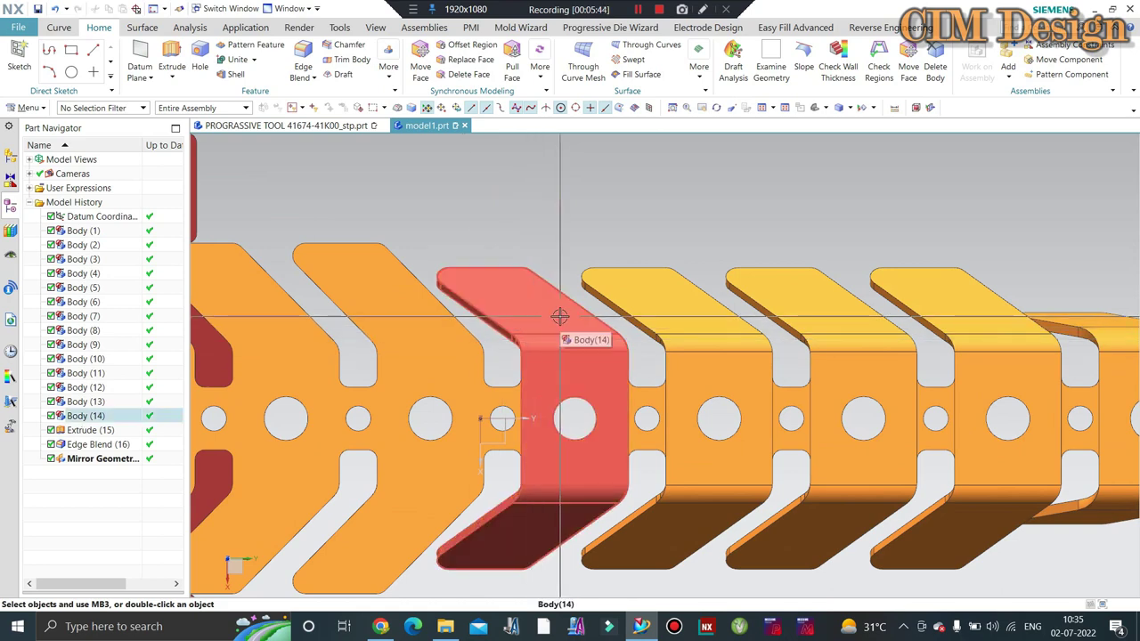
pyautogui.scroll(-3, 468, 273)
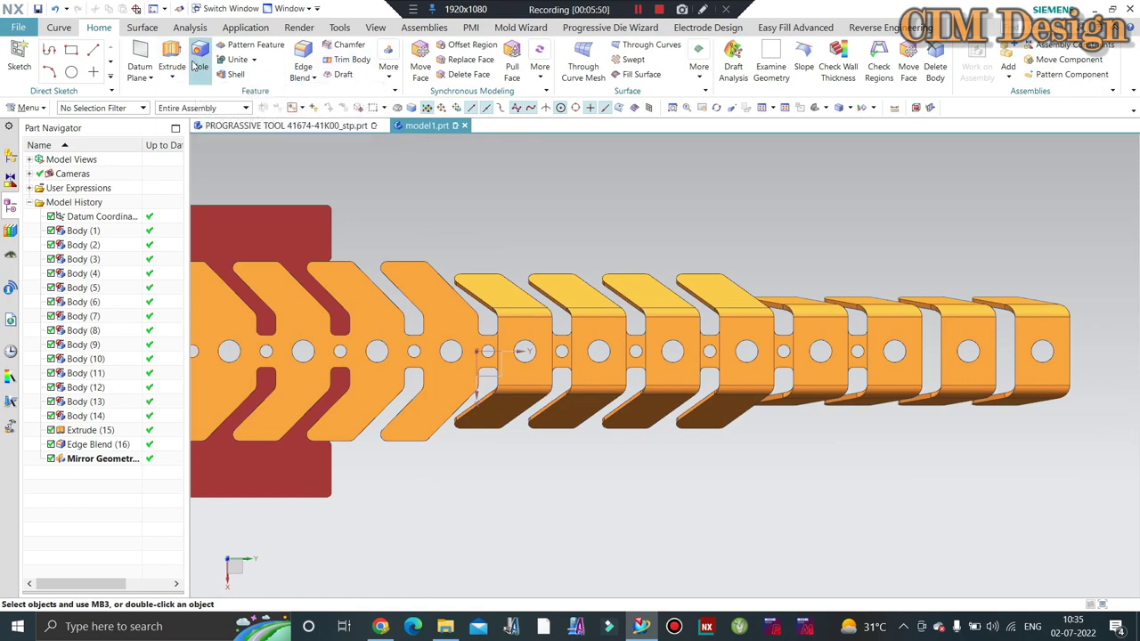
# Step: Start a new Extrude and sketch its section
pyautogui.click(187, 50)
pyautogui.scroll(3, 519, 325)
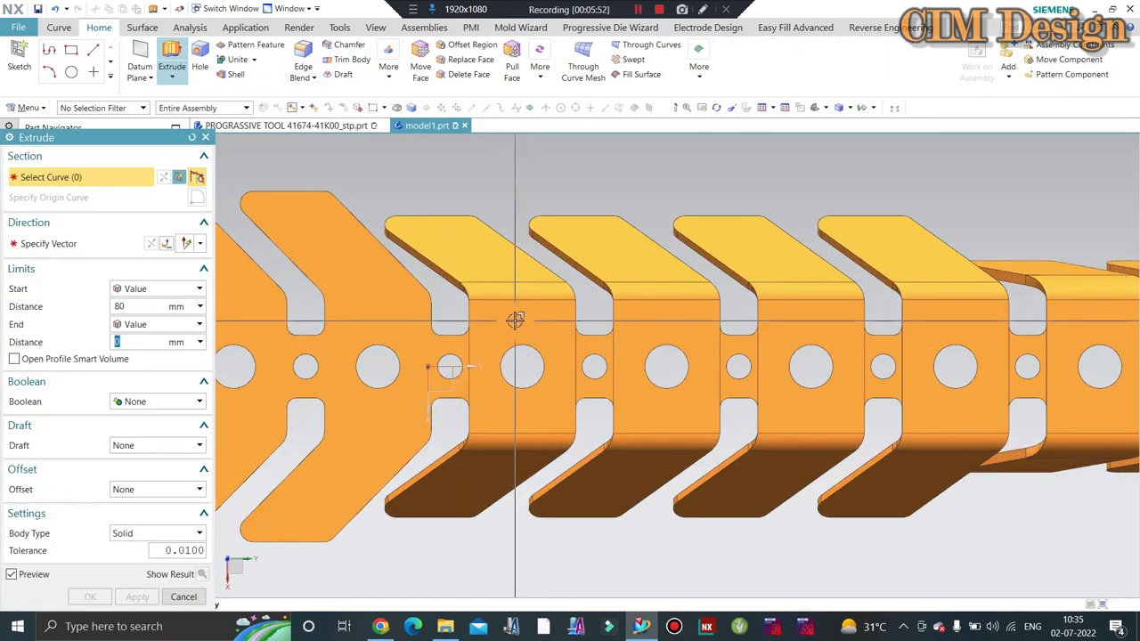
pyautogui.press('Escape')
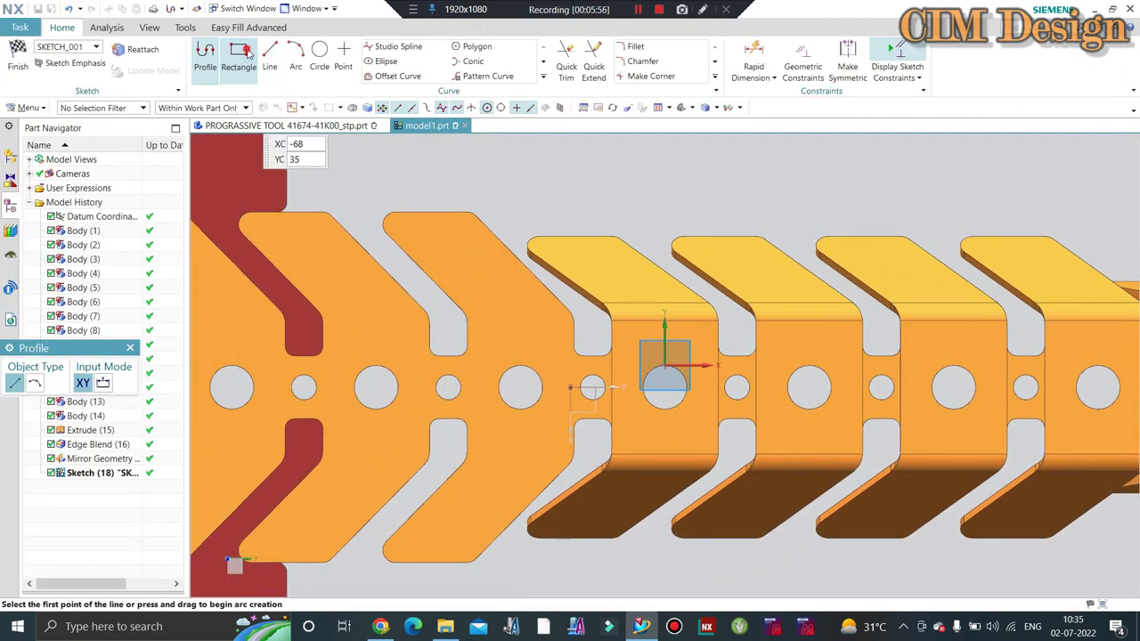
# Step: Draw a rectangle from a corner on the strip edge, 20 wide and 22.5 tall
pyautogui.click(248, 54)
pyautogui.scroll(2, 723, 304)
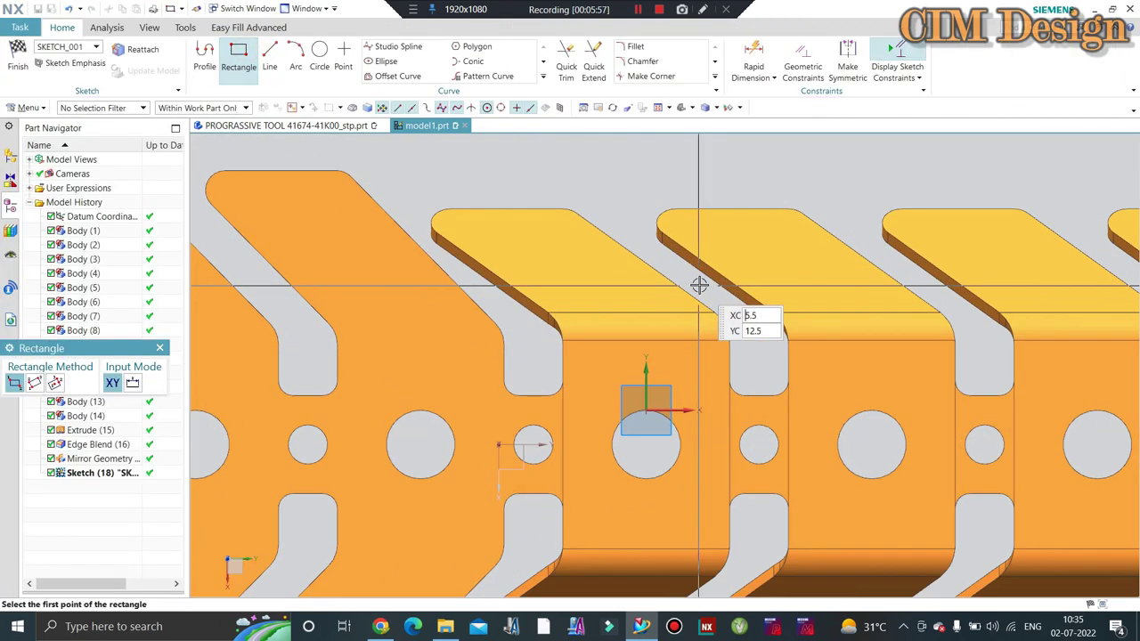
pyautogui.click(724, 364)
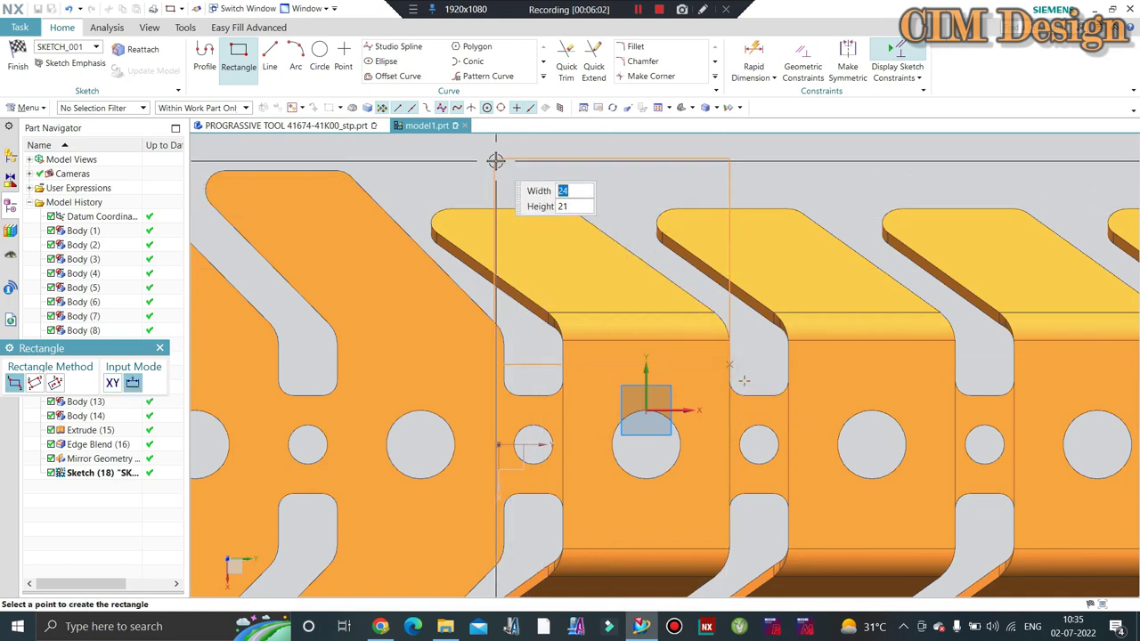
pyautogui.write('20')
pyautogui.press('Tab')
pyautogui.write('22.5')
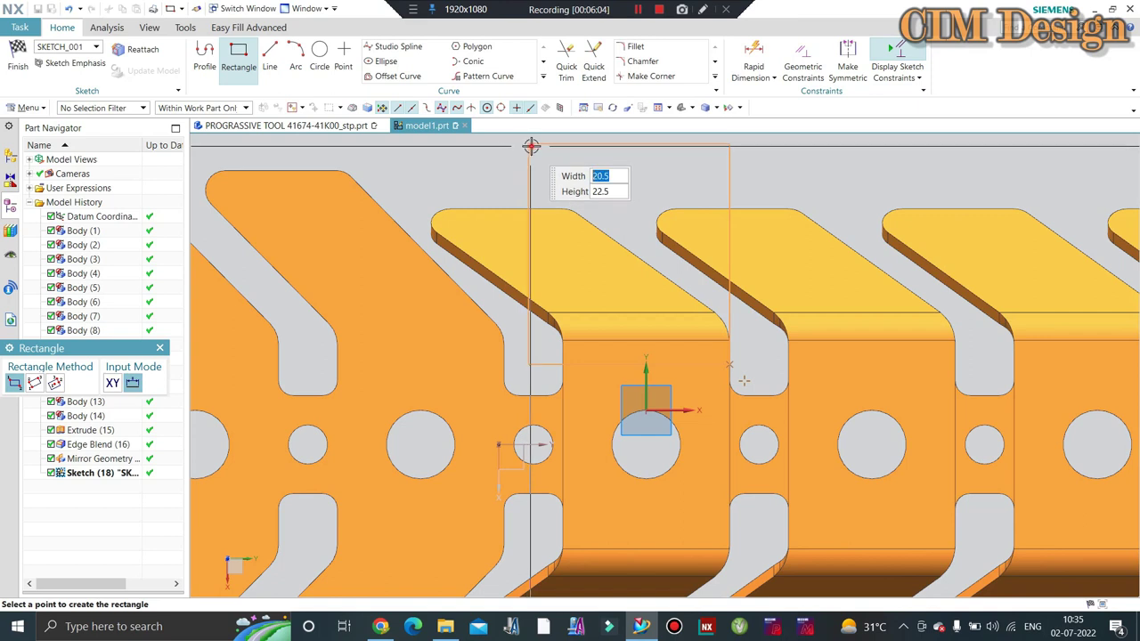
pyautogui.press('Tab')
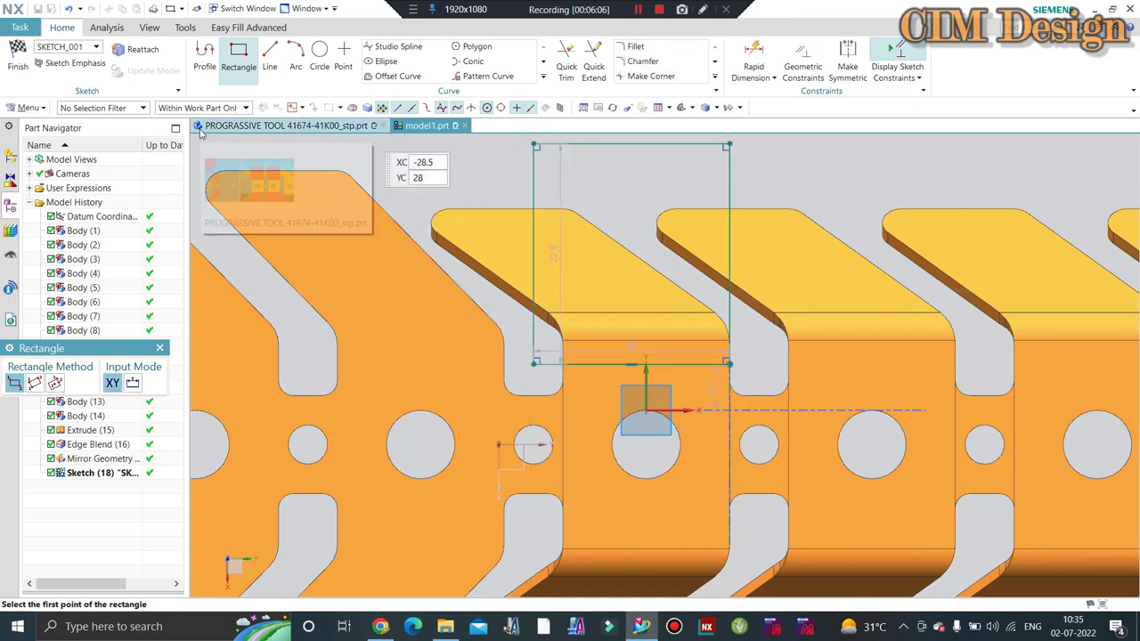
# Step: Dimension the gap between the rectangle's bottom line and the strip edge to 2 mm
pyautogui.click(762, 52)
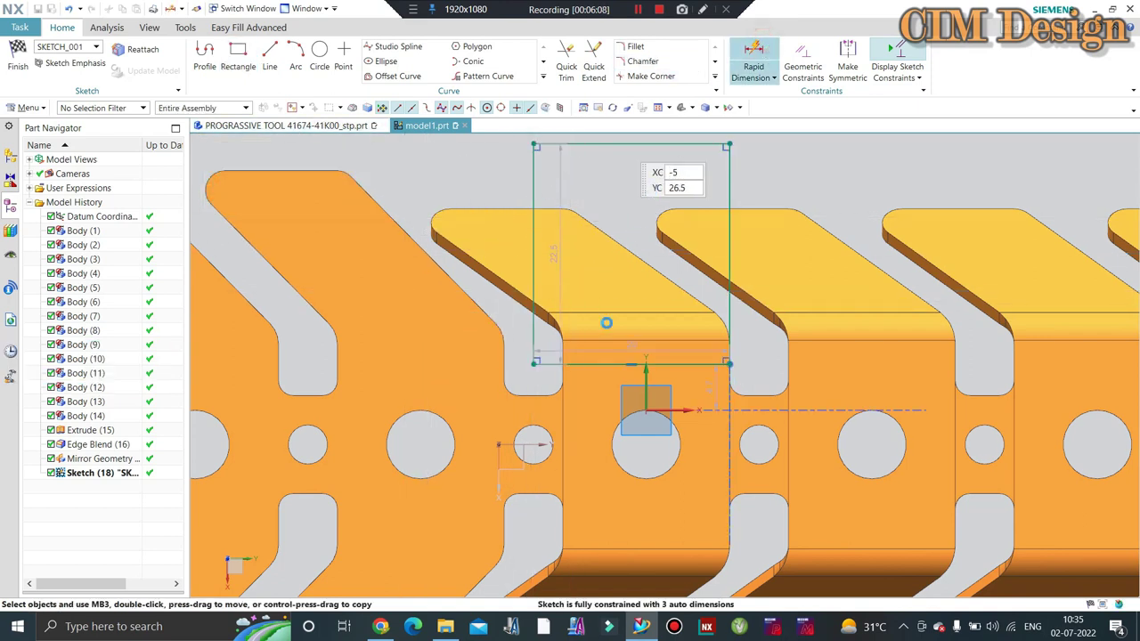
pyautogui.scroll(1, 613, 344)
pyautogui.scroll(1, 613, 344)
pyautogui.click(613, 341)
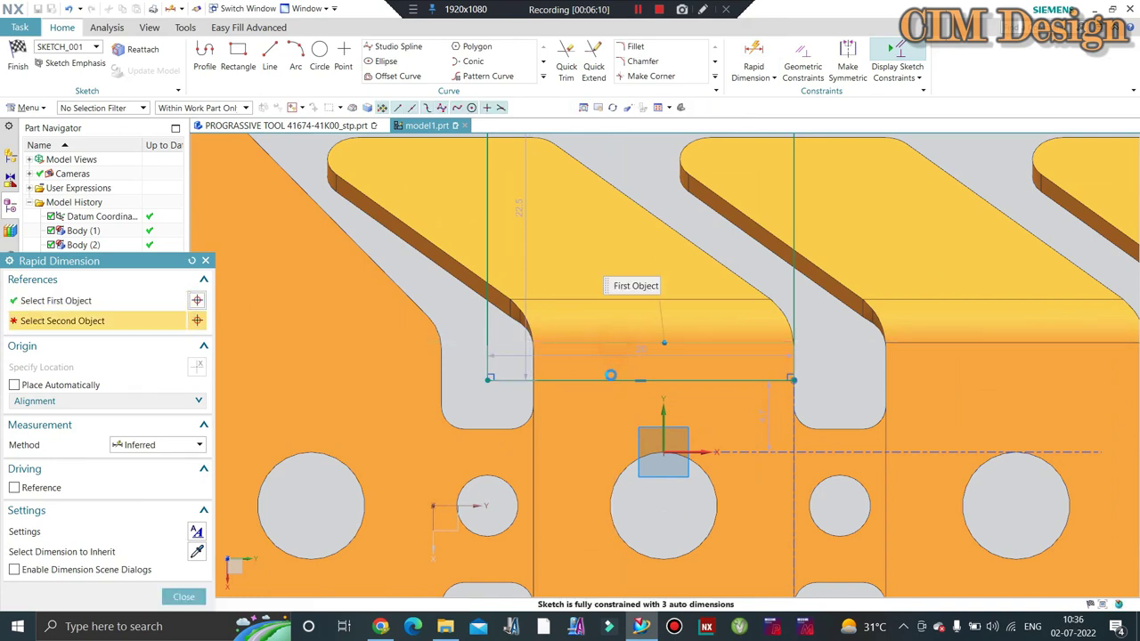
pyautogui.click(421, 384)
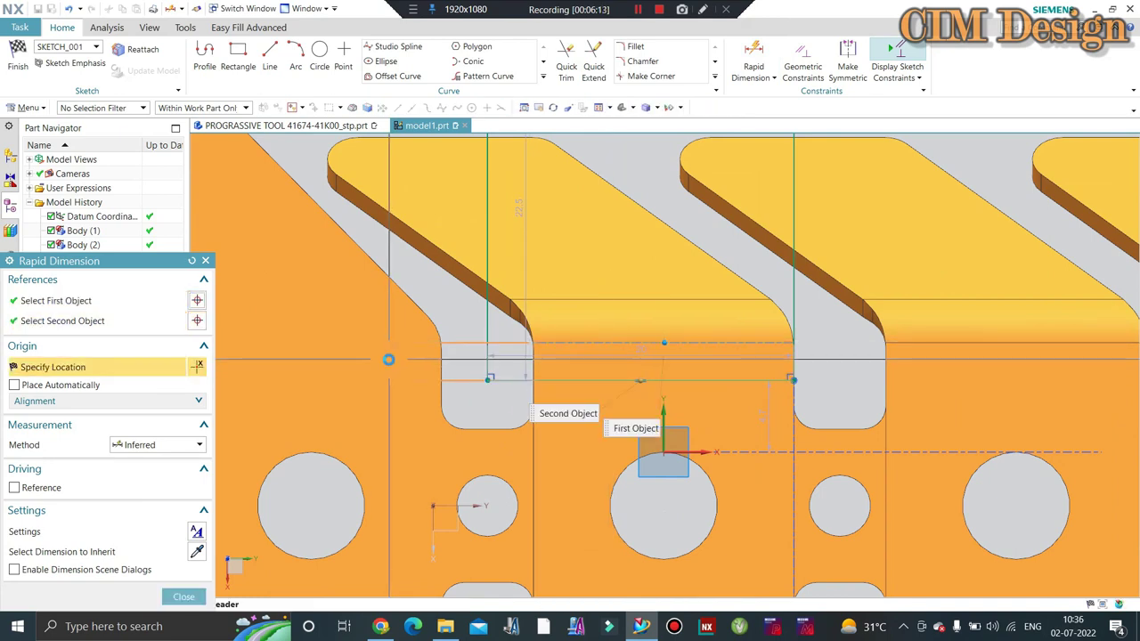
pyautogui.click(478, 387)
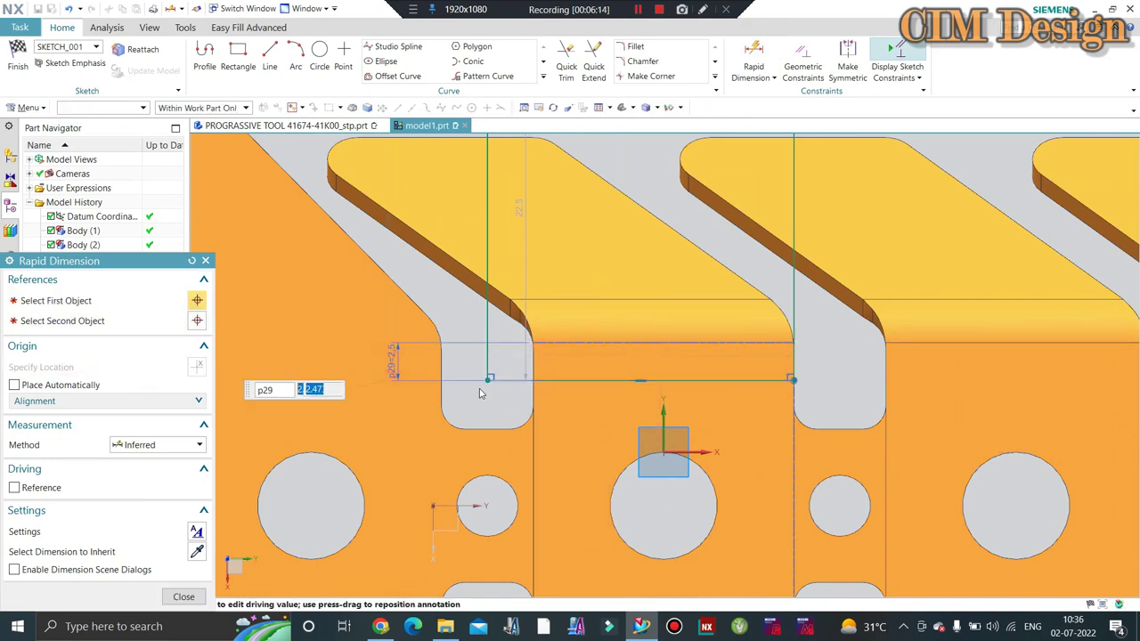
pyautogui.write('2')
pyautogui.press('Return')
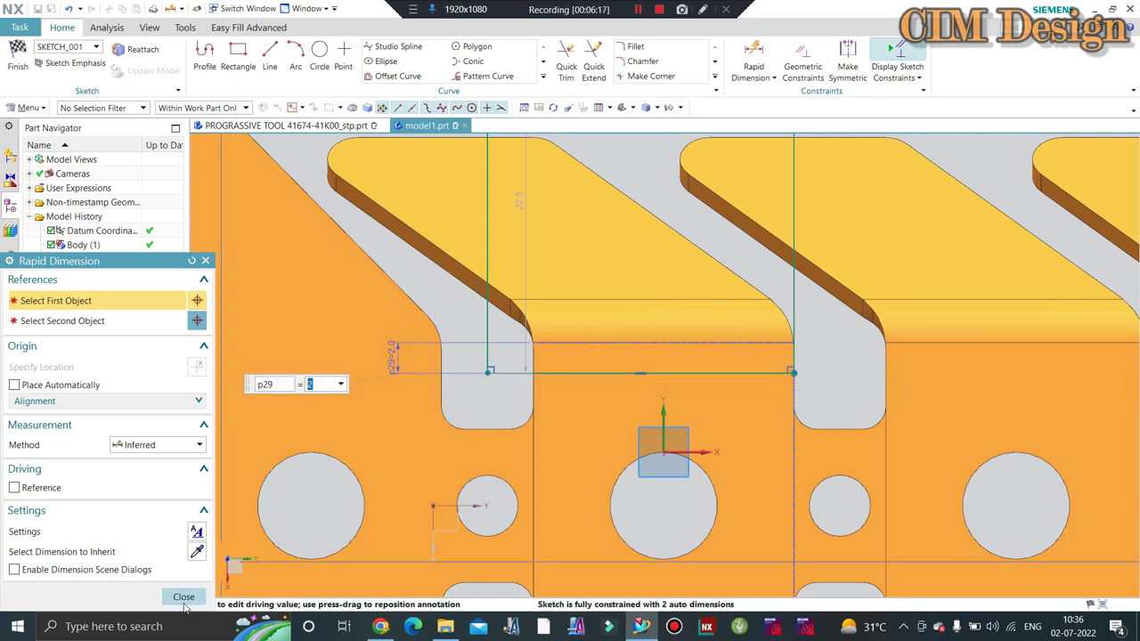
pyautogui.click(184, 598)
# Step: Select the rectangle's top edge and try dimensioning it to the strip corner, then cancel
pyautogui.scroll(-3, 470, 401)
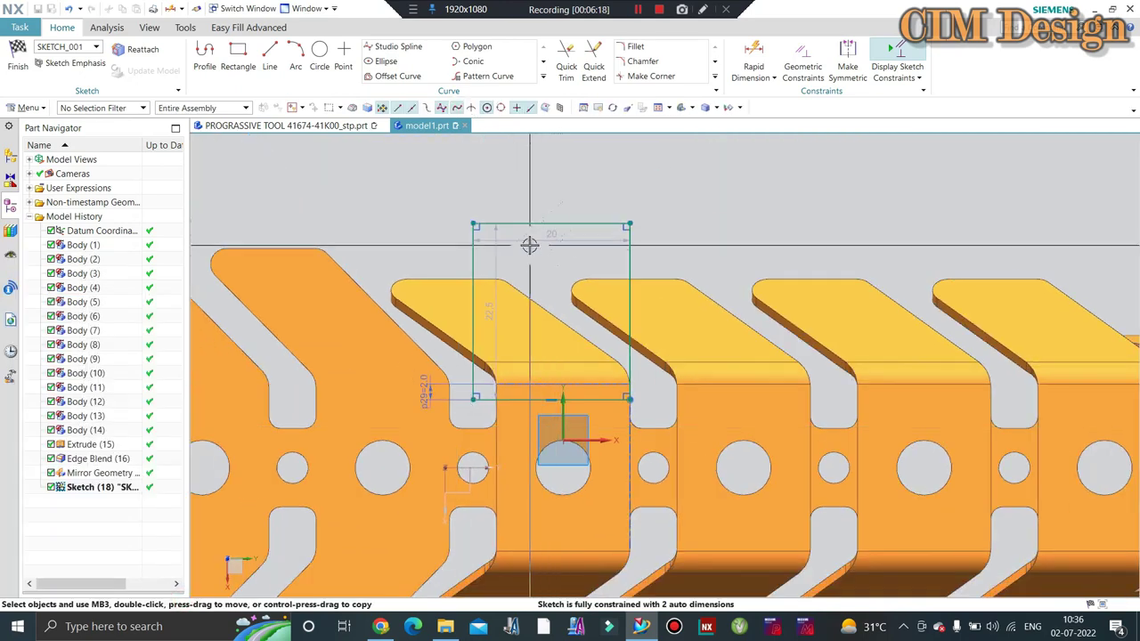
pyautogui.scroll(1, 579, 234)
pyautogui.scroll(-2, 578, 234)
pyautogui.scroll(2, 516, 269)
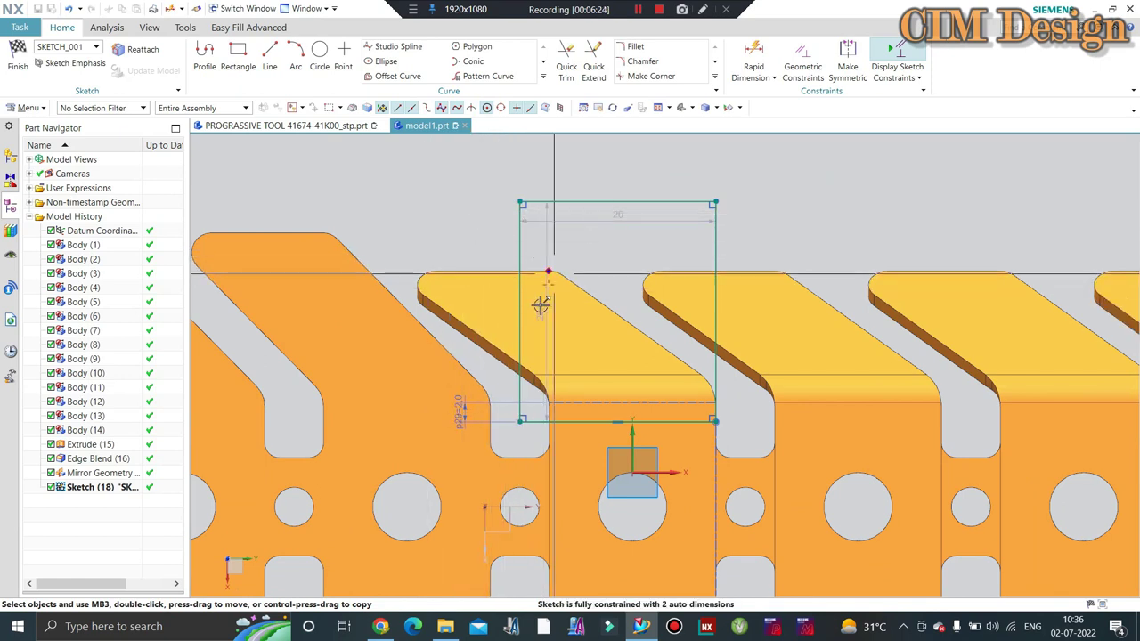
pyautogui.scroll(-2, 539, 289)
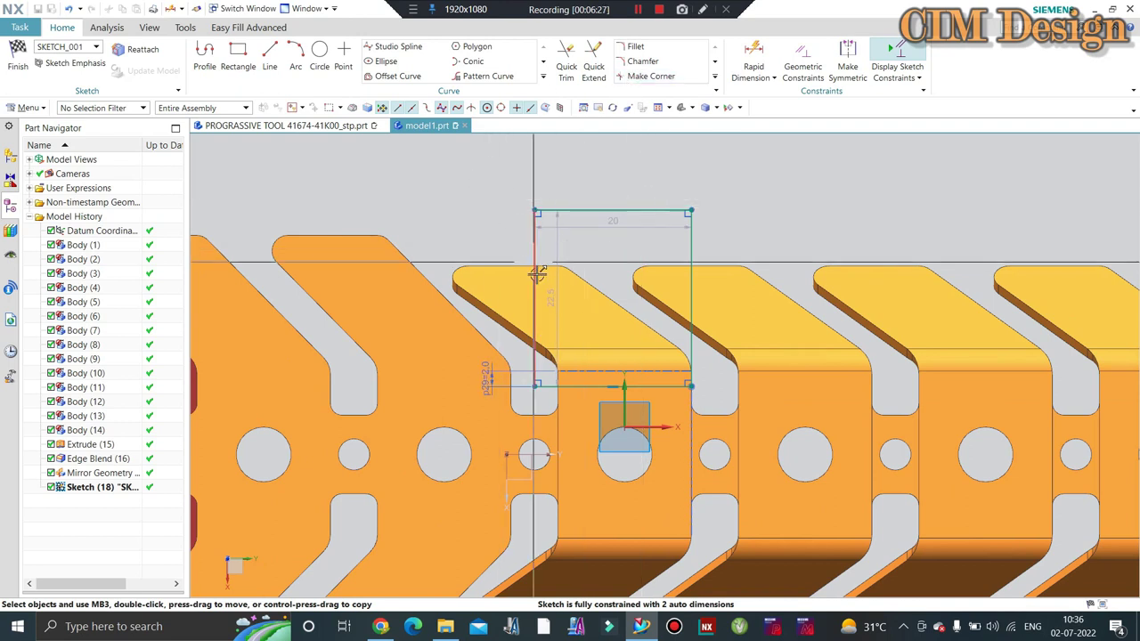
pyautogui.scroll(2, 537, 275)
pyautogui.click(516, 258)
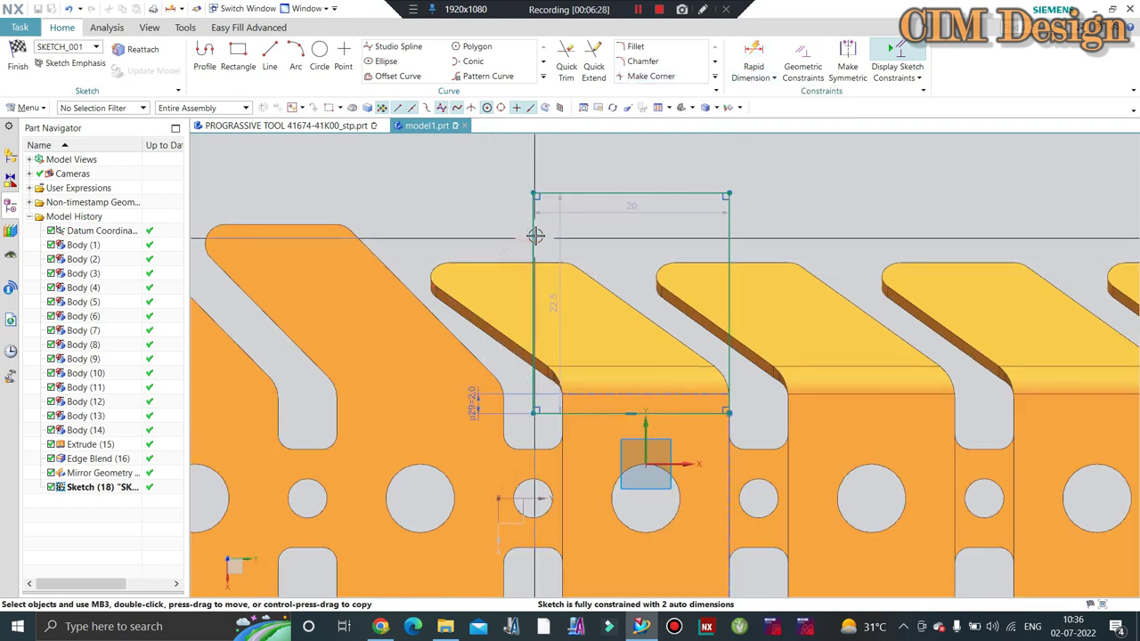
pyautogui.click(566, 196)
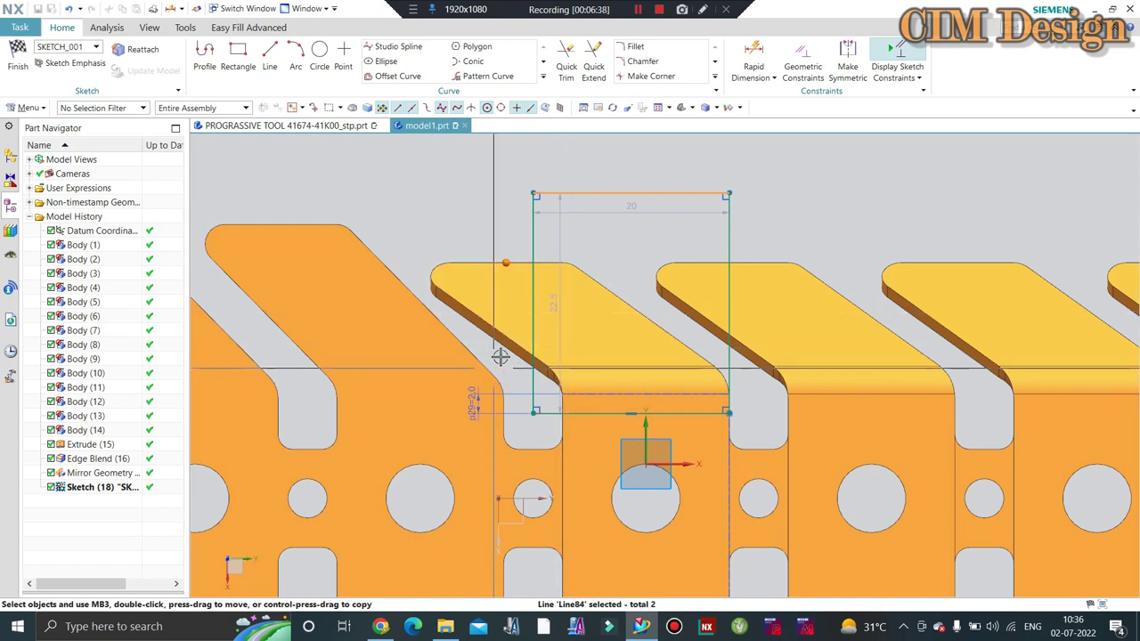
pyautogui.click(753, 64)
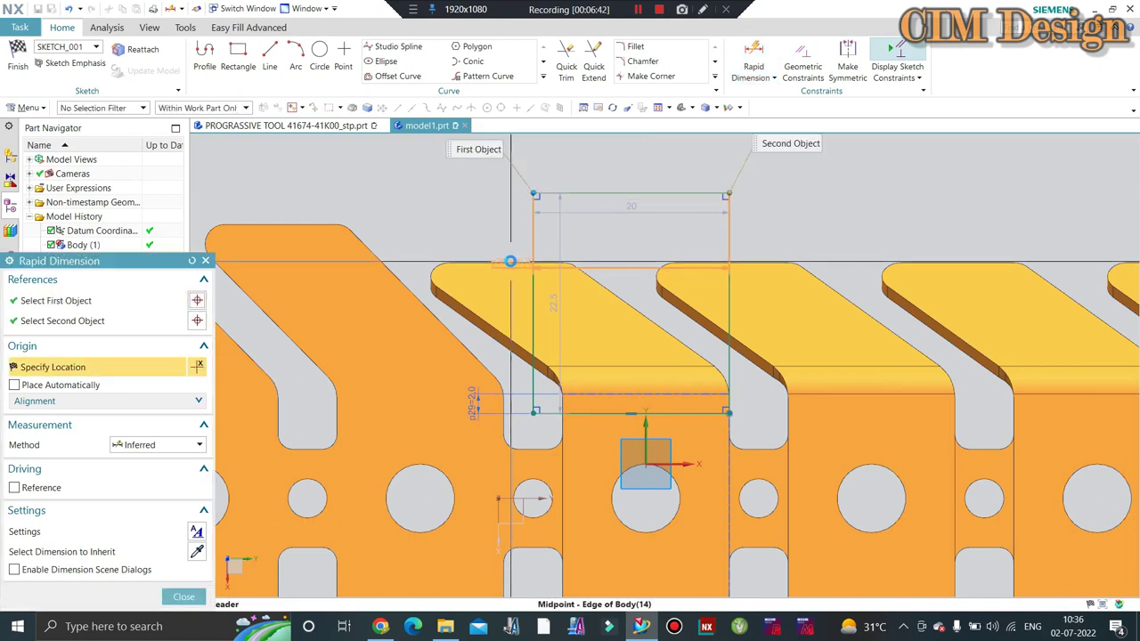
pyautogui.click(447, 263)
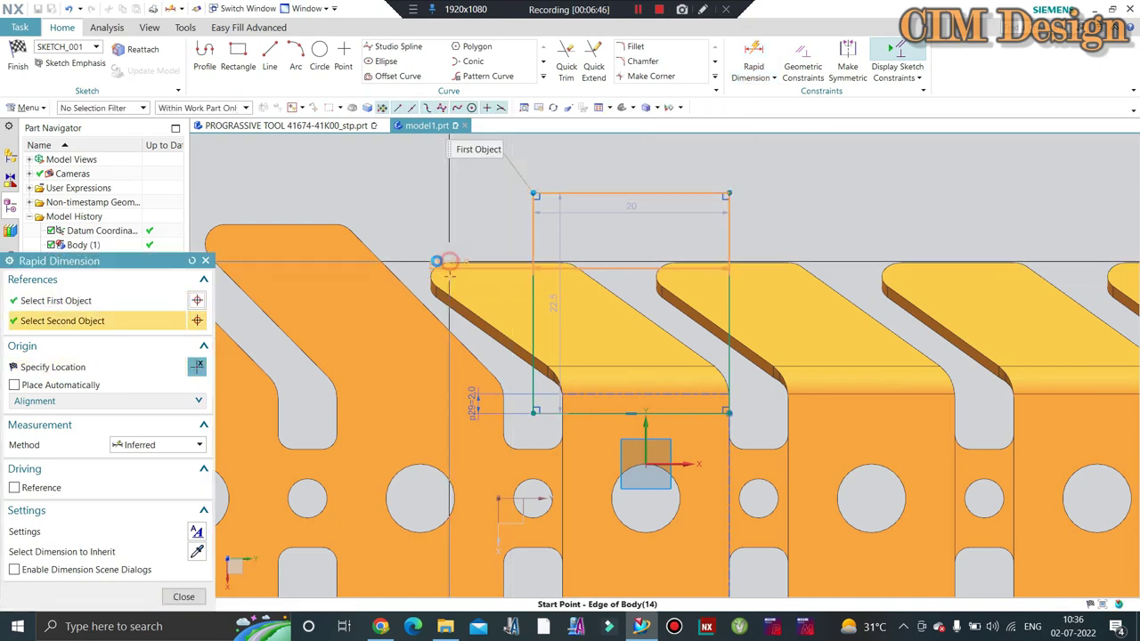
pyautogui.click(437, 260)
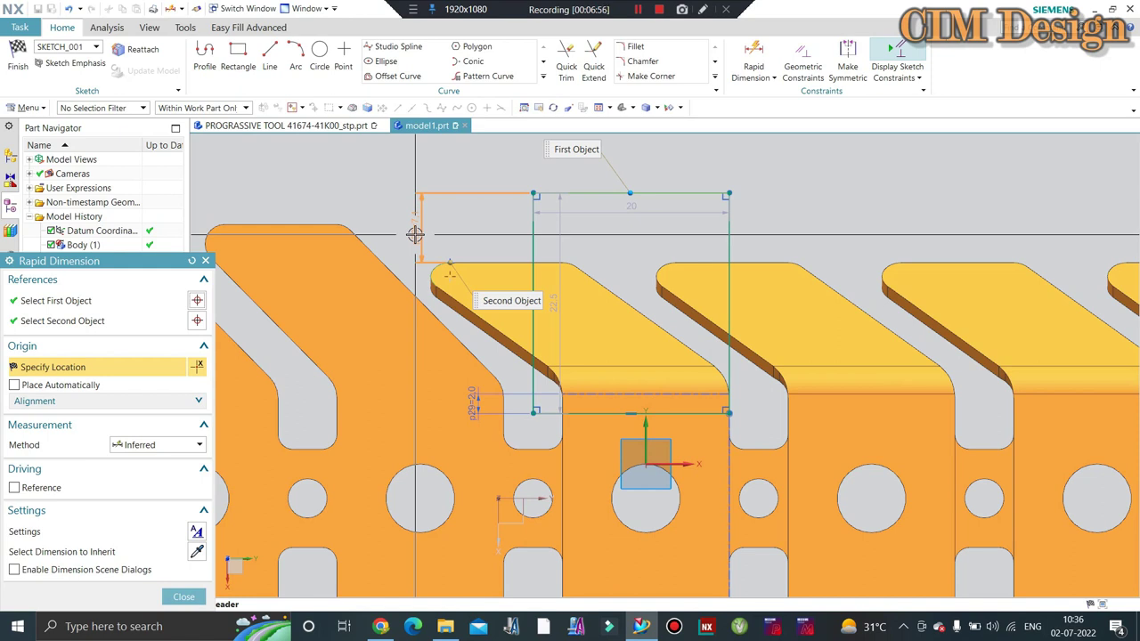
pyautogui.press('Escape')
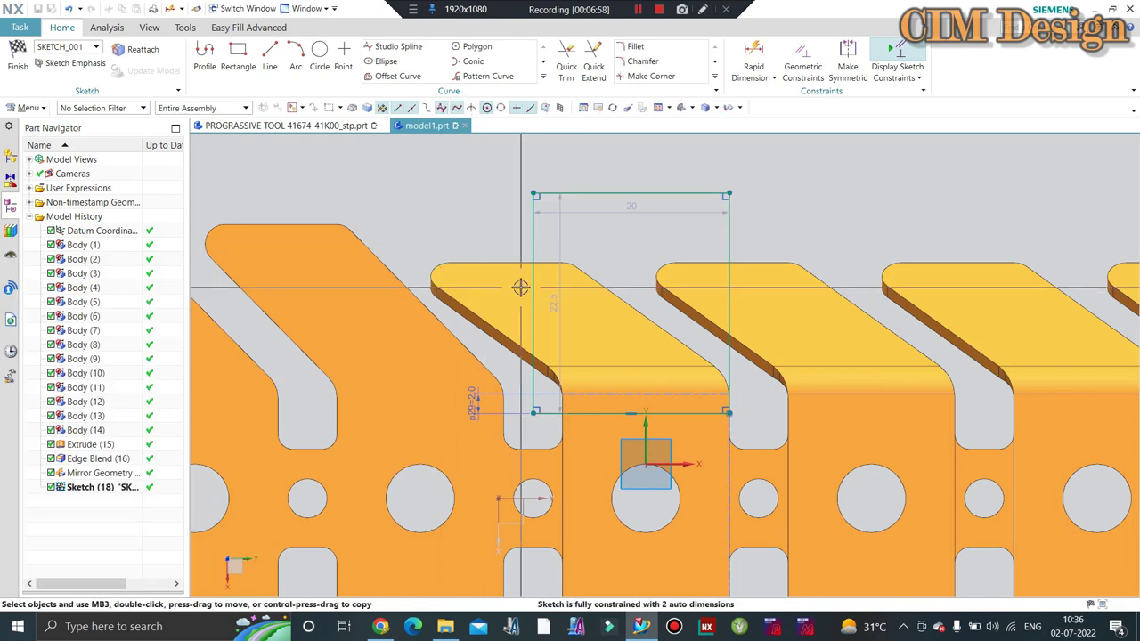
# Step: Edit the rectangle's height dimension to 22 mm, then view the strip at an angle
pyautogui.click(557, 313)
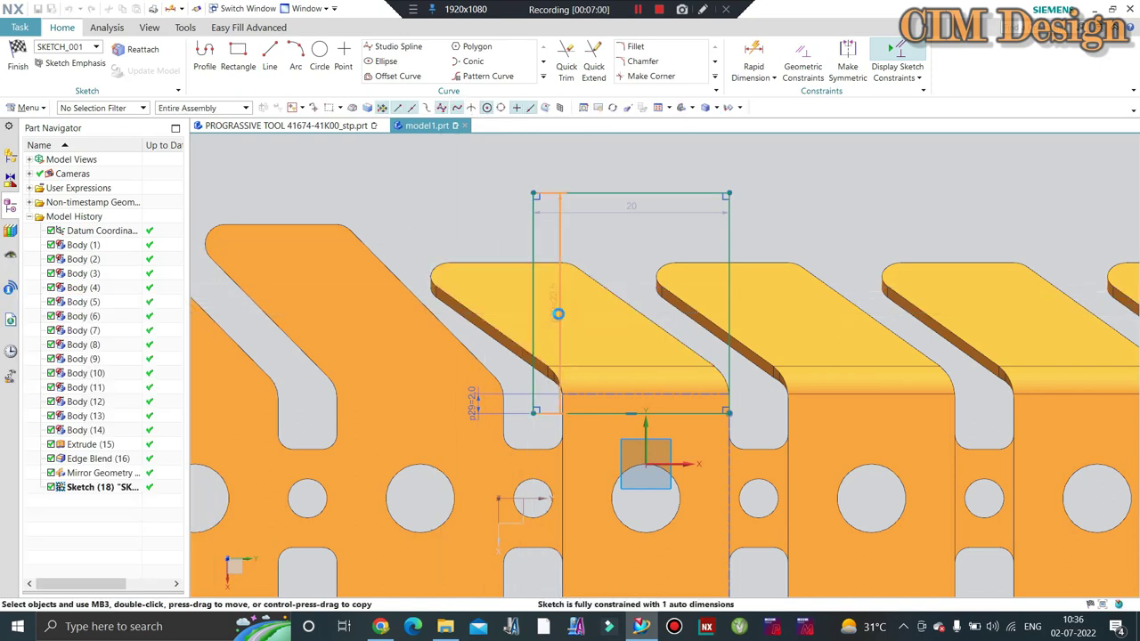
pyautogui.doubleClick(557, 313)
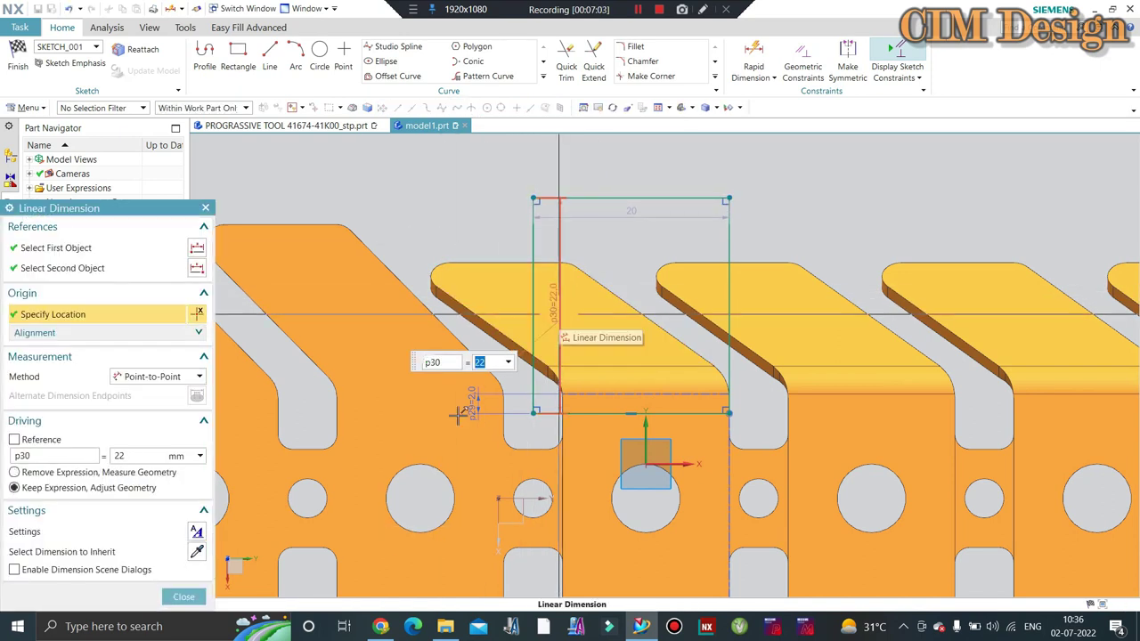
pyautogui.click(184, 596)
pyautogui.scroll(-2, 710, 397)
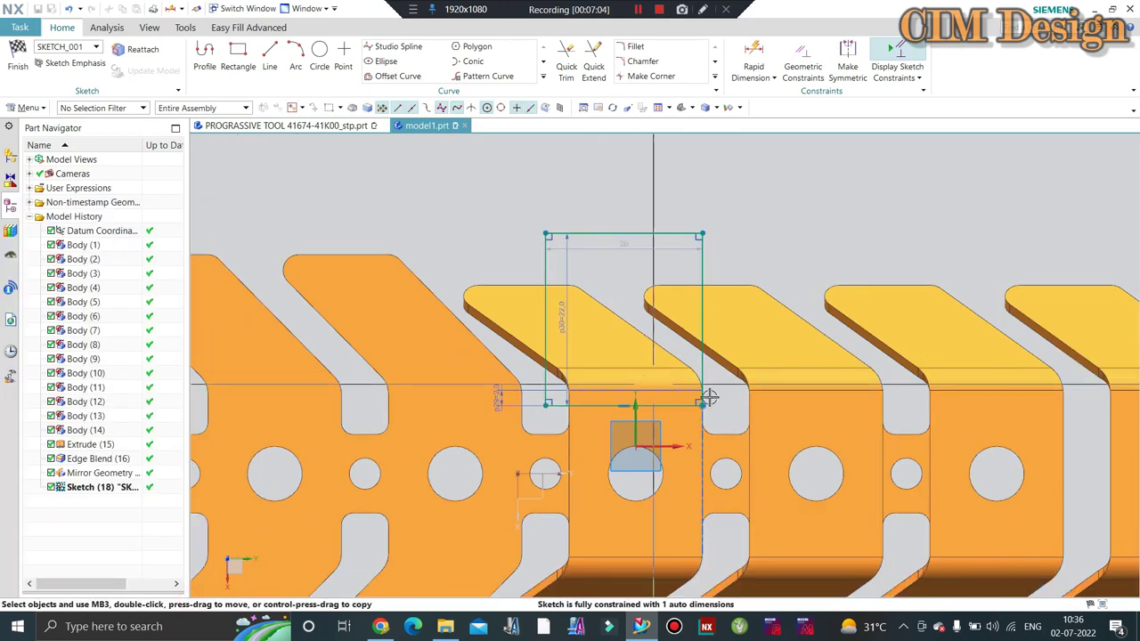
pyautogui.scroll(1, 710, 397)
pyautogui.scroll(2, 708, 403)
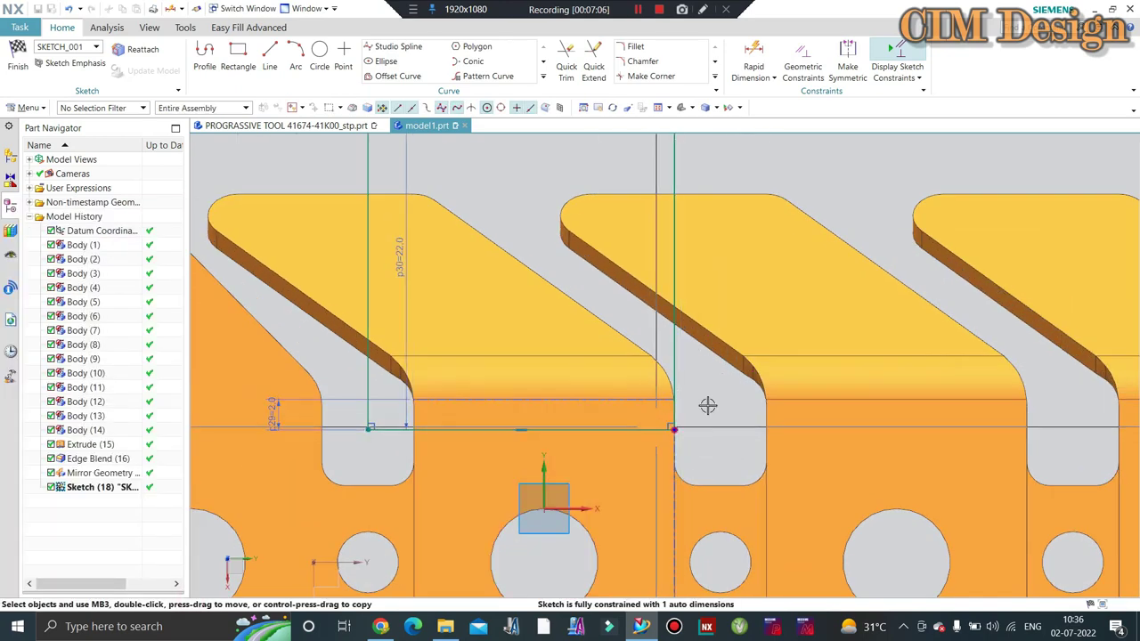
pyautogui.scroll(-1, 674, 433)
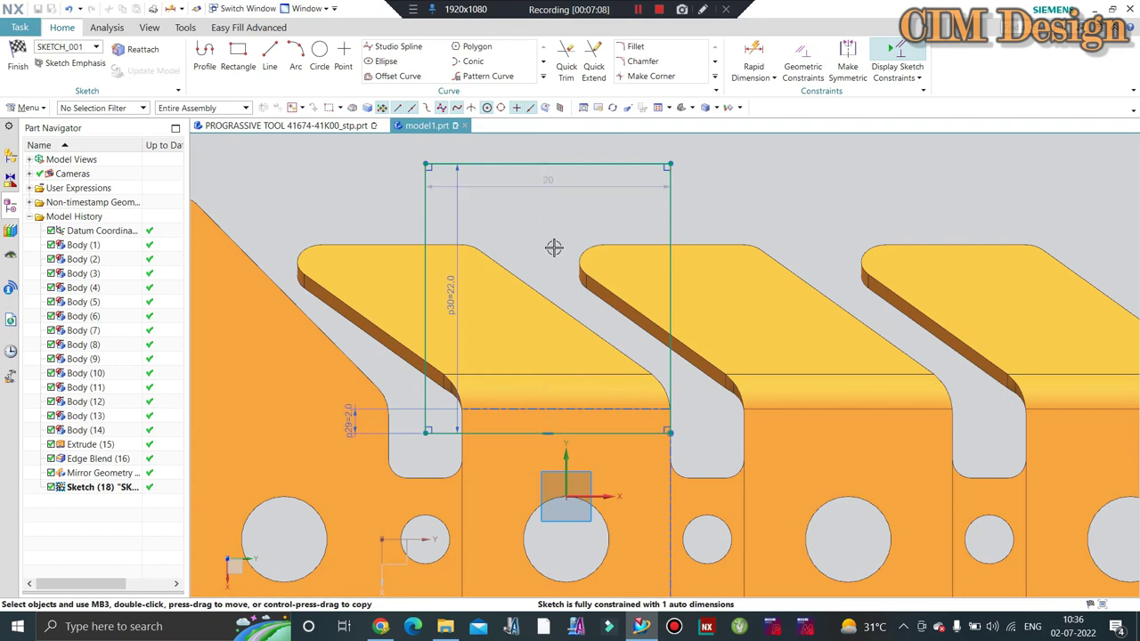
pyautogui.scroll(-2, 445, 310)
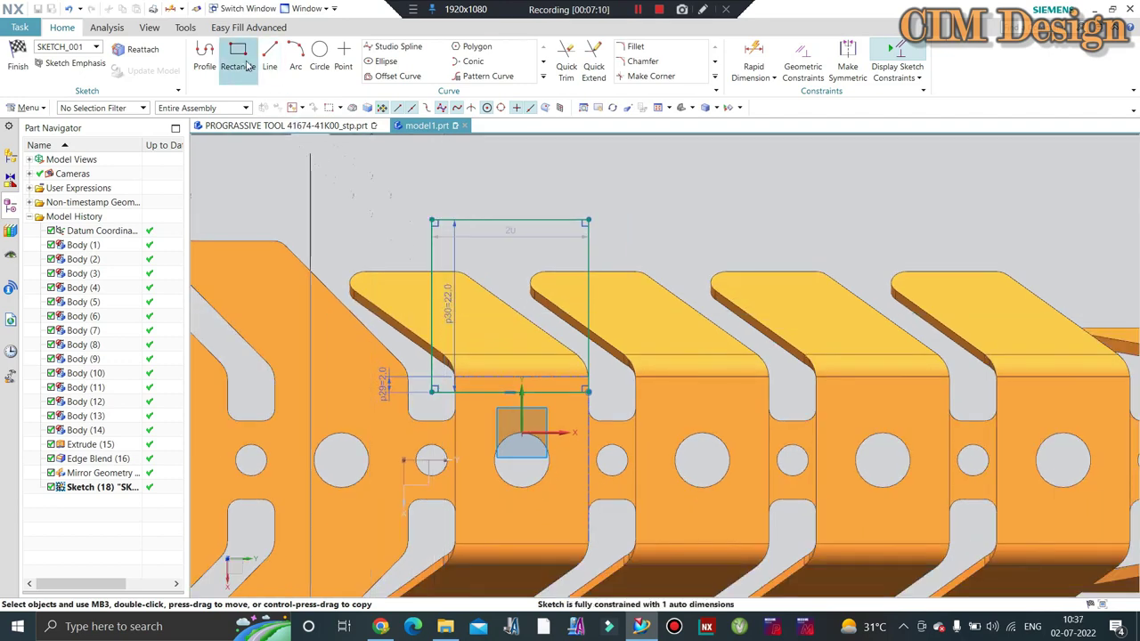
pyautogui.scroll(-1, 638, 254)
pyautogui.scroll(2, 605, 320)
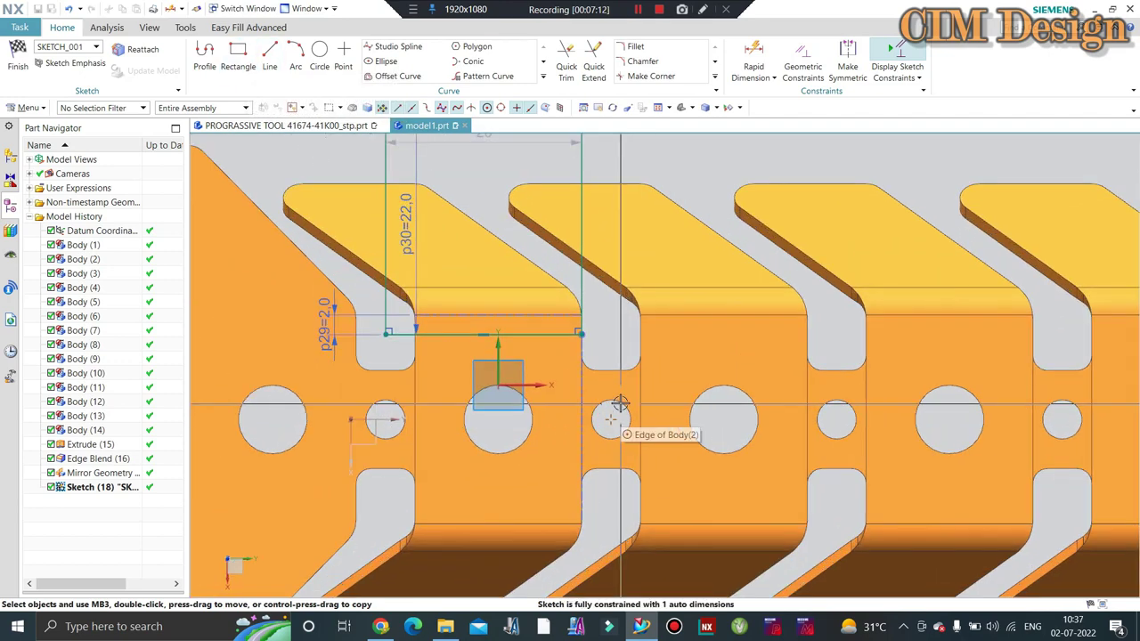
pyautogui.scroll(1, 600, 324)
pyautogui.scroll(-3, 600, 324)
pyautogui.moveTo(542, 323); pyautogui.dragTo(481, 267, button='middle')
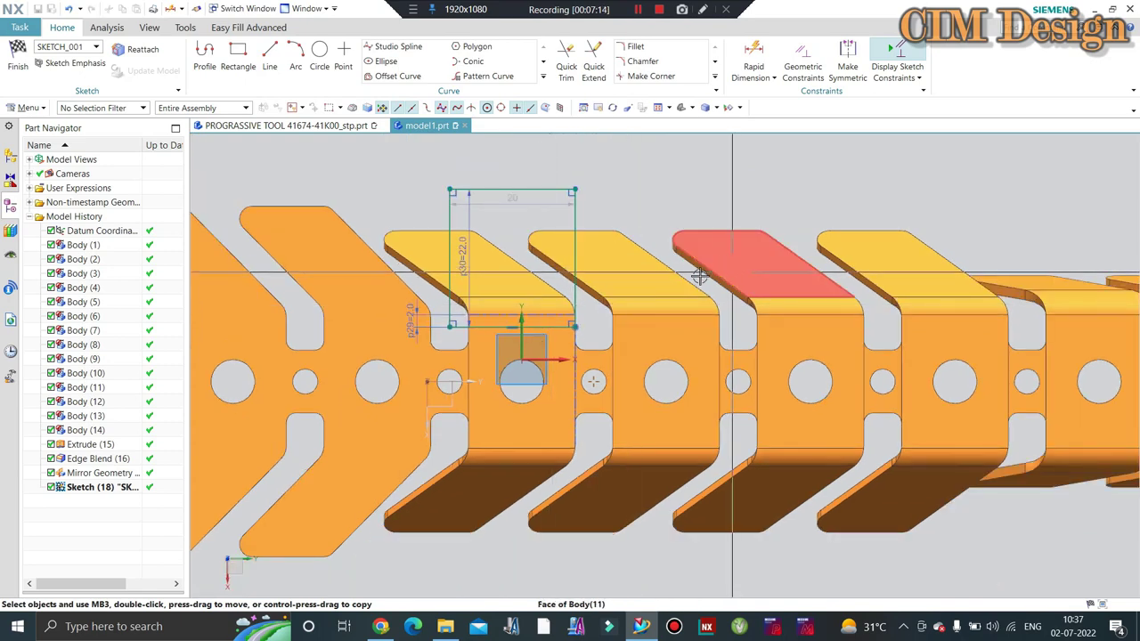
pyautogui.scroll(1, 522, 273)
pyautogui.scroll(1, 610, 293)
pyautogui.scroll(1, 611, 325)
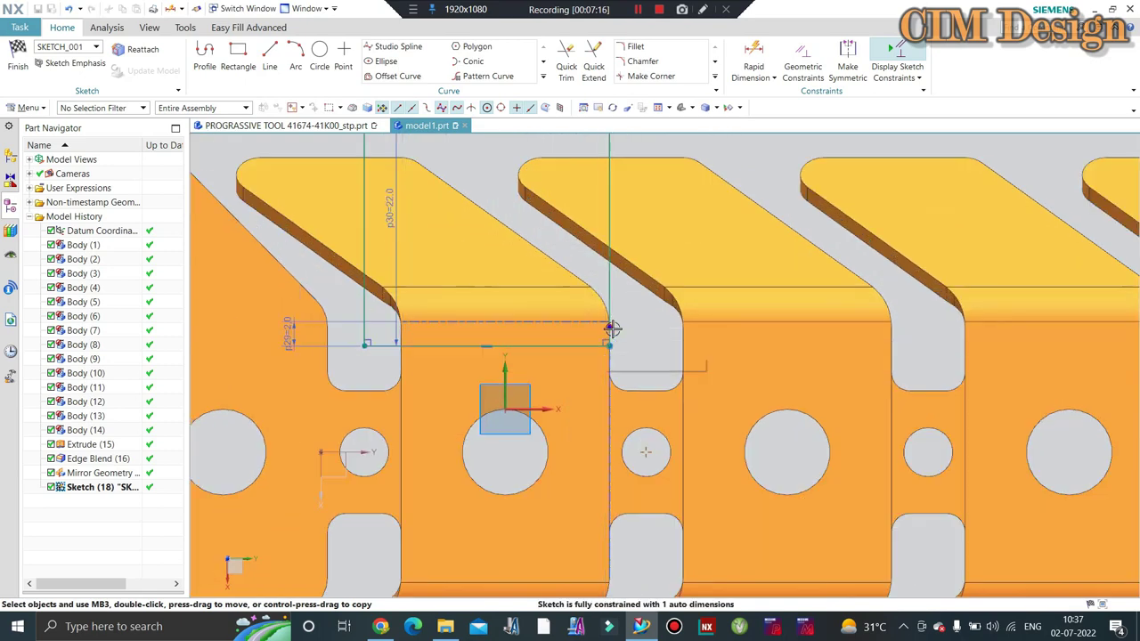
pyautogui.scroll(-1, 491, 323)
pyautogui.scroll(-1, 491, 323)
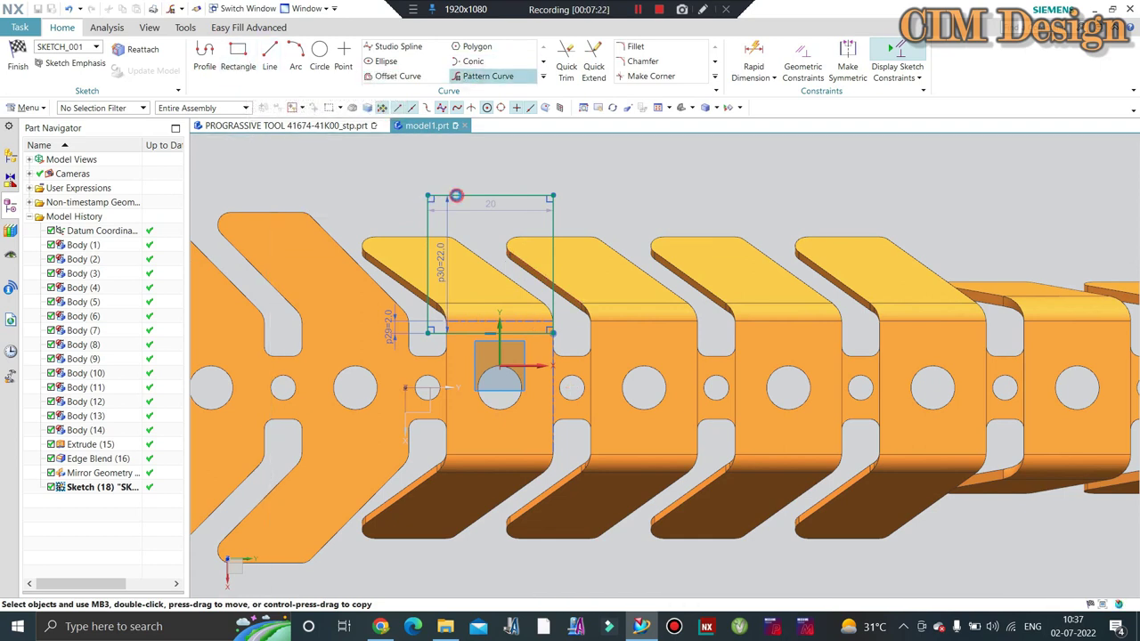
# Step: Pattern the rectangle linearly to the right: count 2, pitch 26 mm
pyautogui.click(481, 331)
pyautogui.scroll(2, 481, 330)
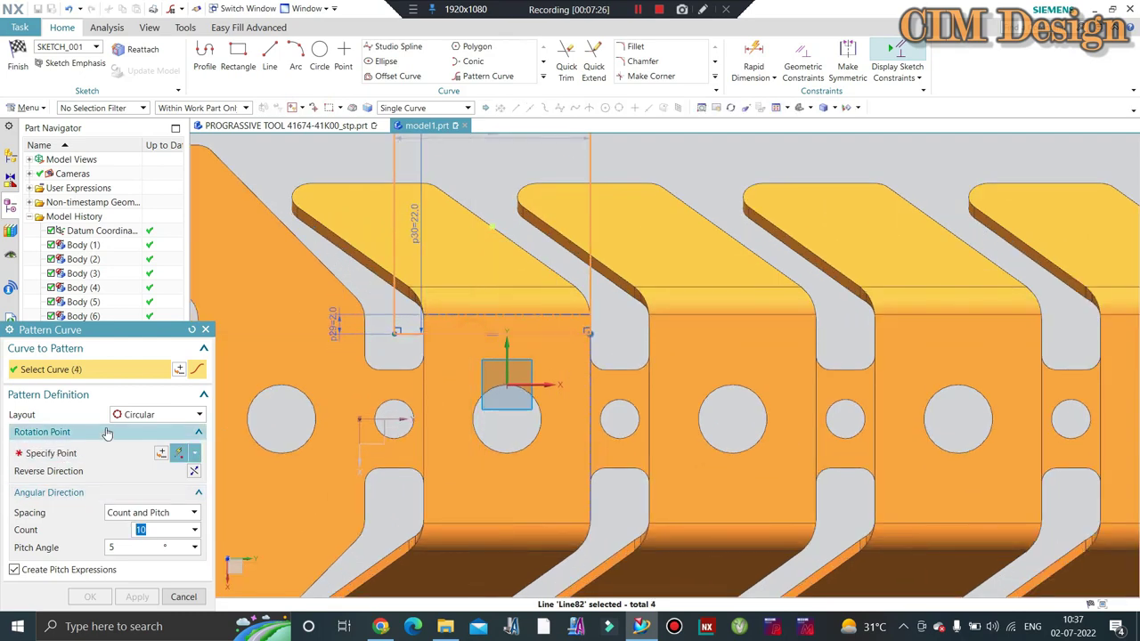
pyautogui.click(156, 414)
pyautogui.click(115, 431)
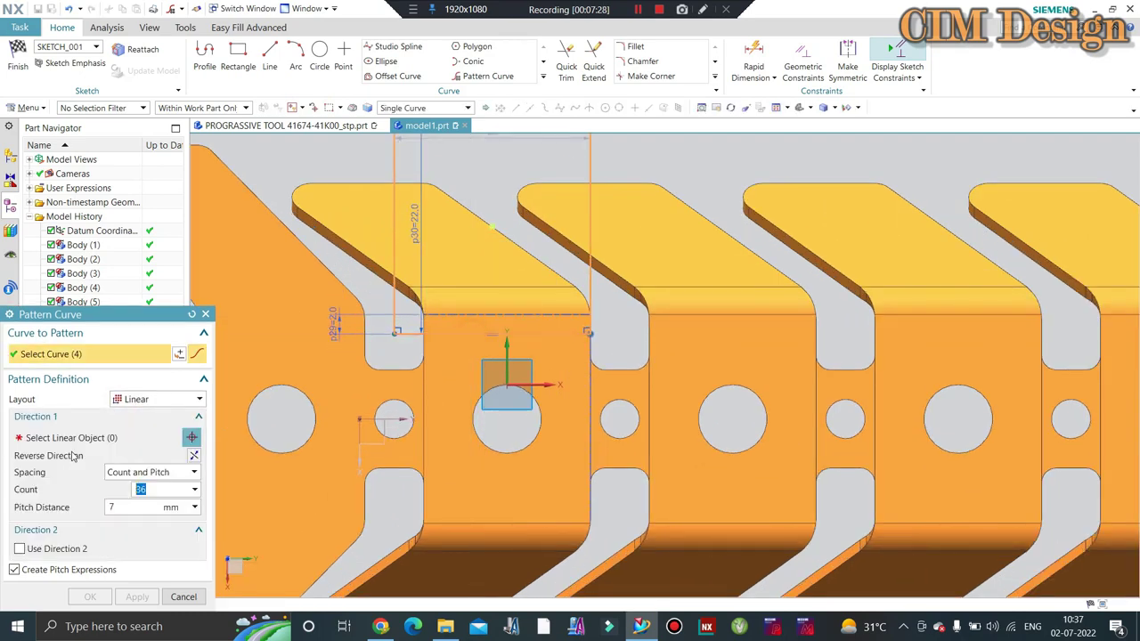
pyautogui.click(75, 438)
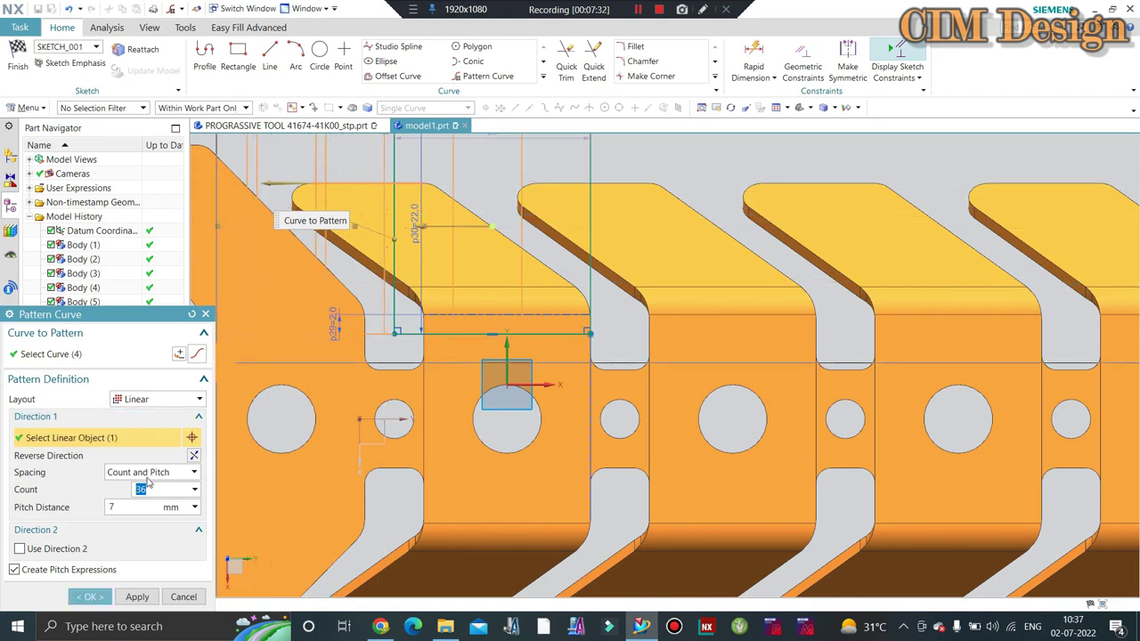
pyautogui.click(195, 456)
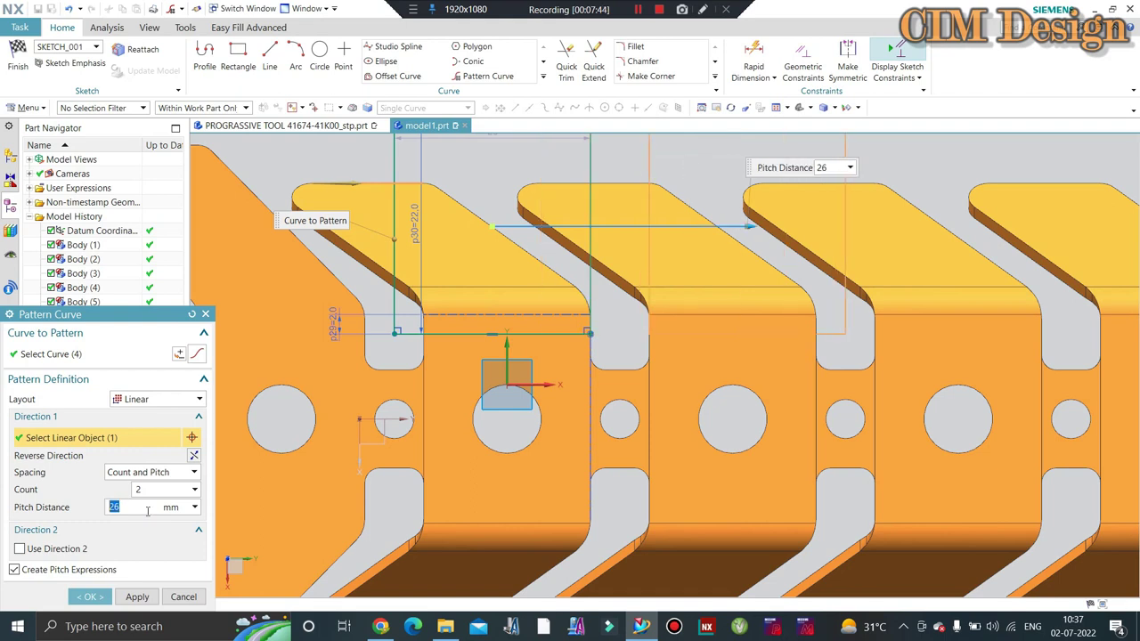
pyautogui.scroll(3, 719, 285)
pyautogui.scroll(-3, 718, 338)
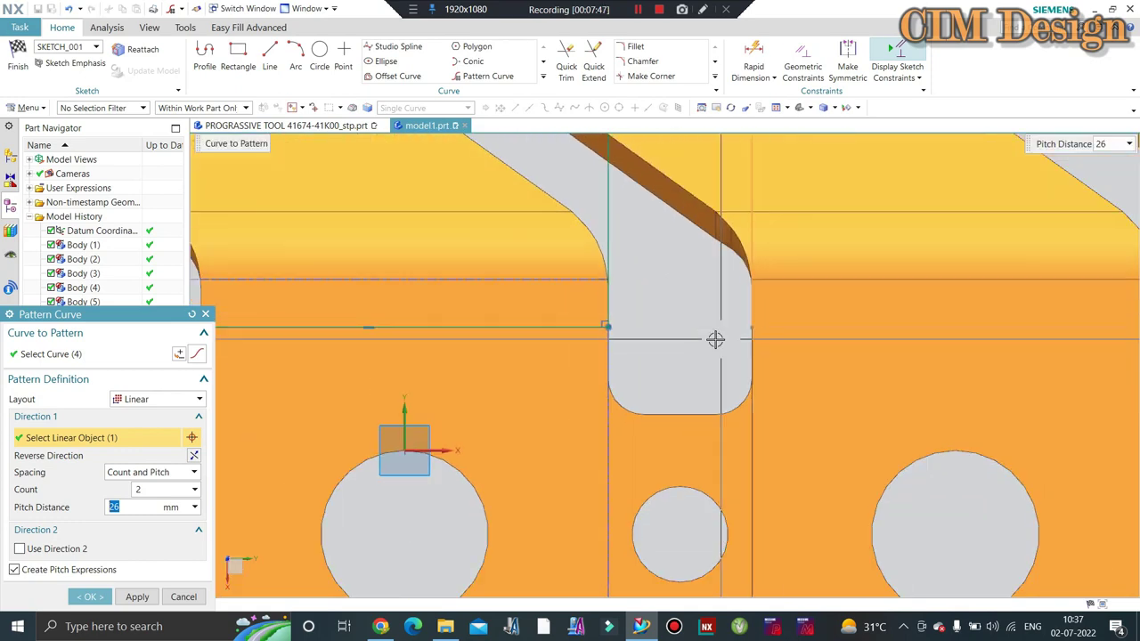
pyautogui.scroll(-3, 709, 337)
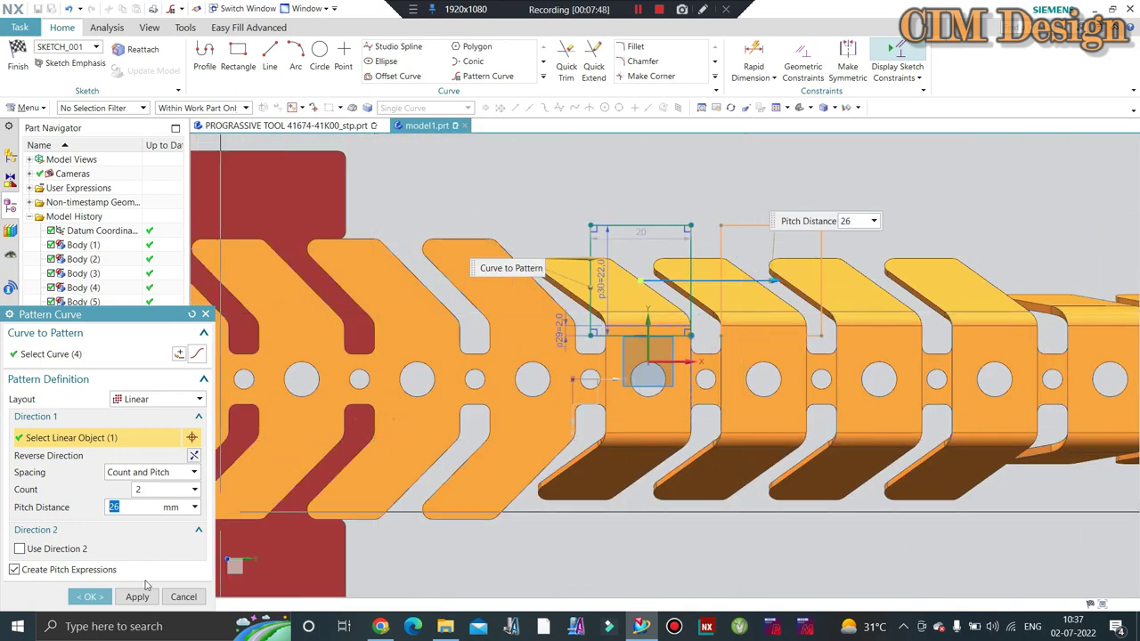
pyautogui.click(102, 597)
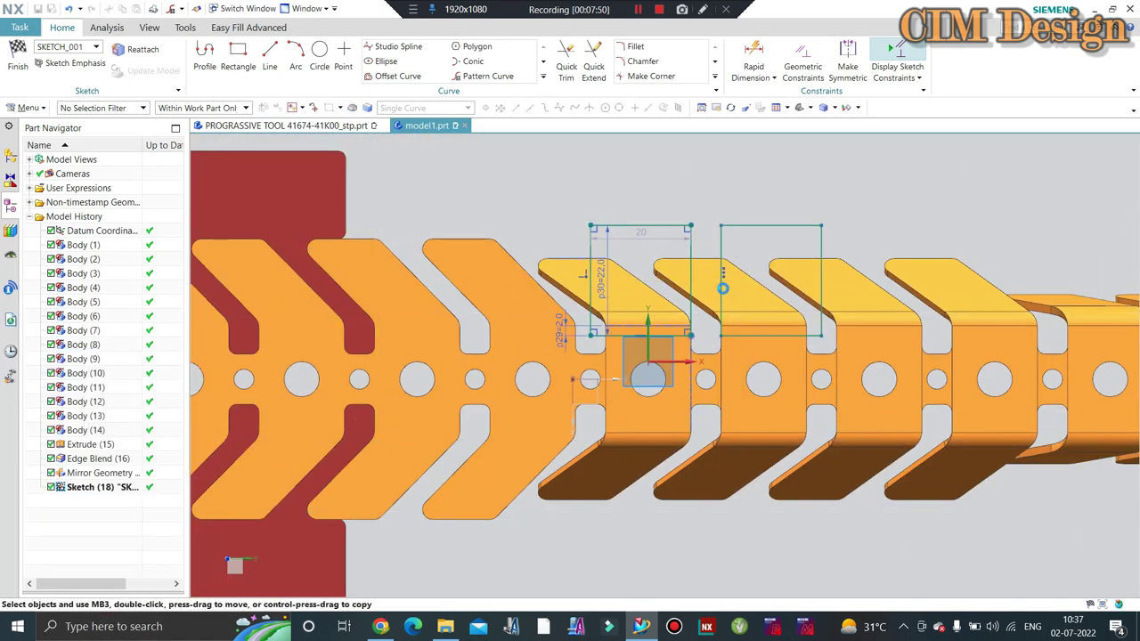
# Step: Orbit the view, then orient it normal to the sketch plane
pyautogui.scroll(-3, 722, 287)
pyautogui.scroll(-3, 738, 285)
pyautogui.moveTo(738, 285)
pyautogui.mouseDown(button='middle')
pyautogui.moveTo(748, 252)
pyautogui.moveTo(306, 211)
pyautogui.mouseUp(button='middle')
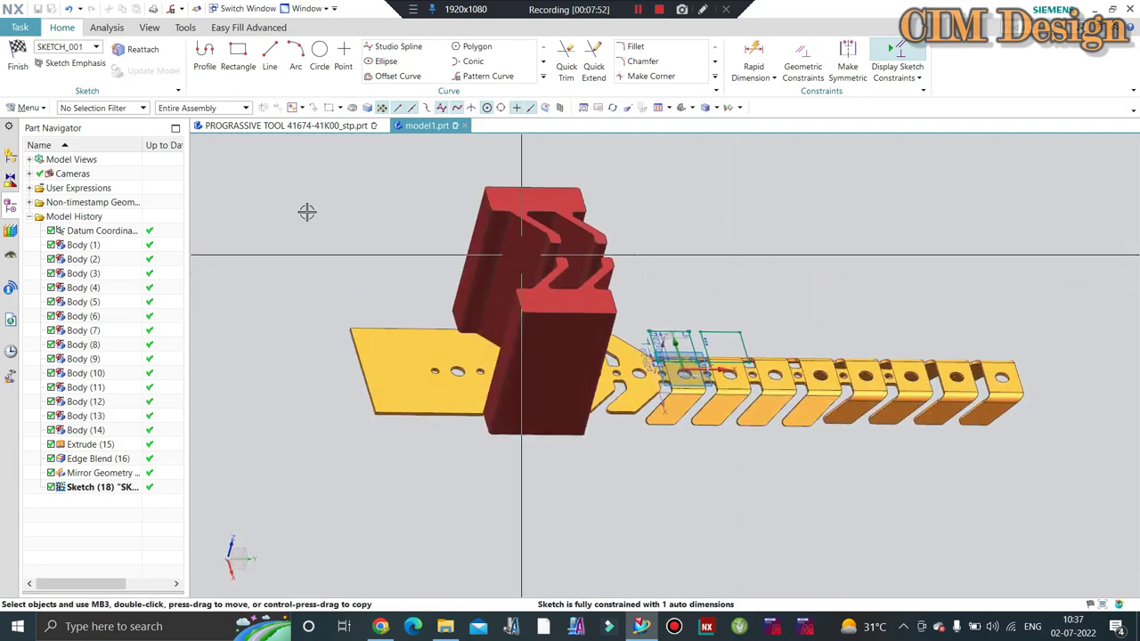
pyautogui.hotkey('shift', 'F8')
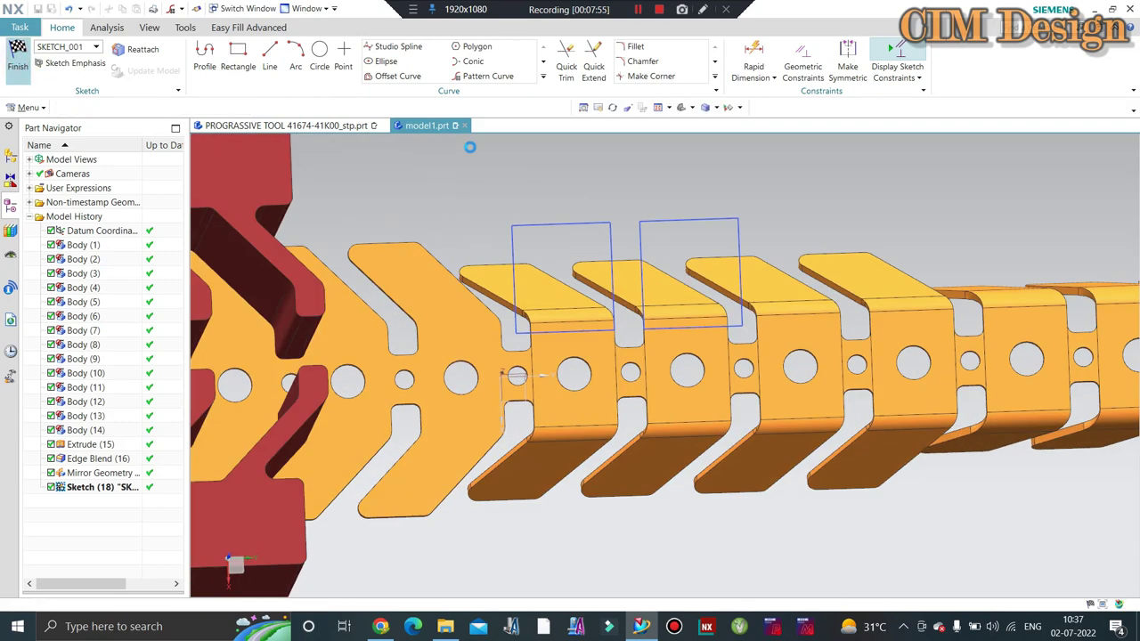
# Step: Finish the sketch and extrude the two rectangles from 80 to -28 mm
pyautogui.hotkey('ctrl', 'q')
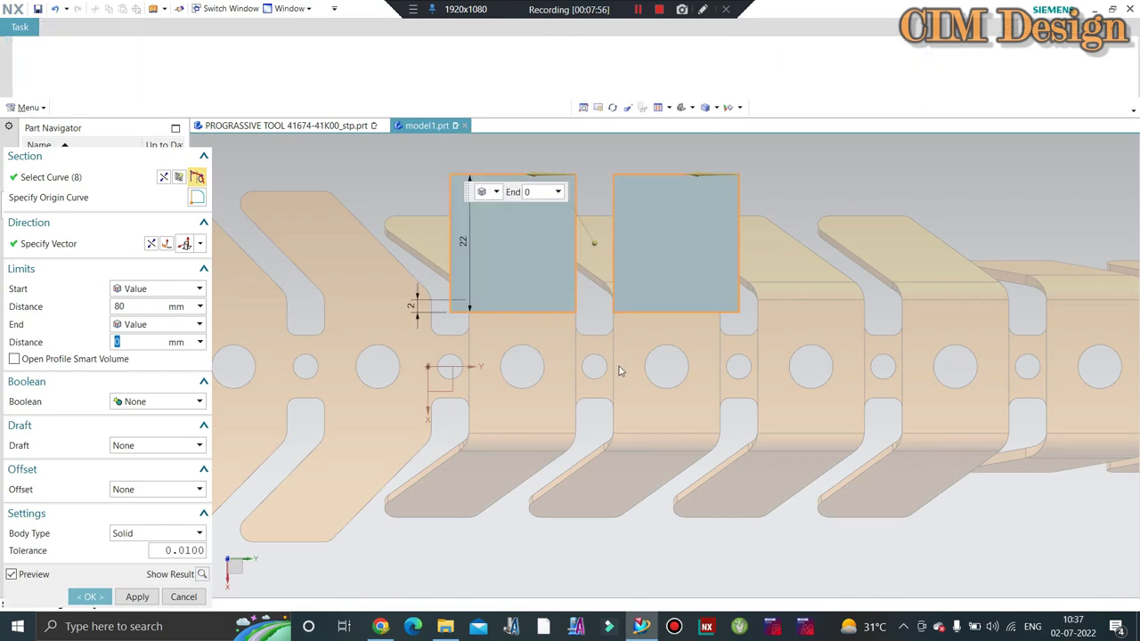
pyautogui.moveTo(647, 400)
pyautogui.mouseDown(button='middle')
pyautogui.moveTo(711, 385)
pyautogui.moveTo(534, 330)
pyautogui.mouseUp(button='middle')
pyautogui.scroll(3, 534, 329)
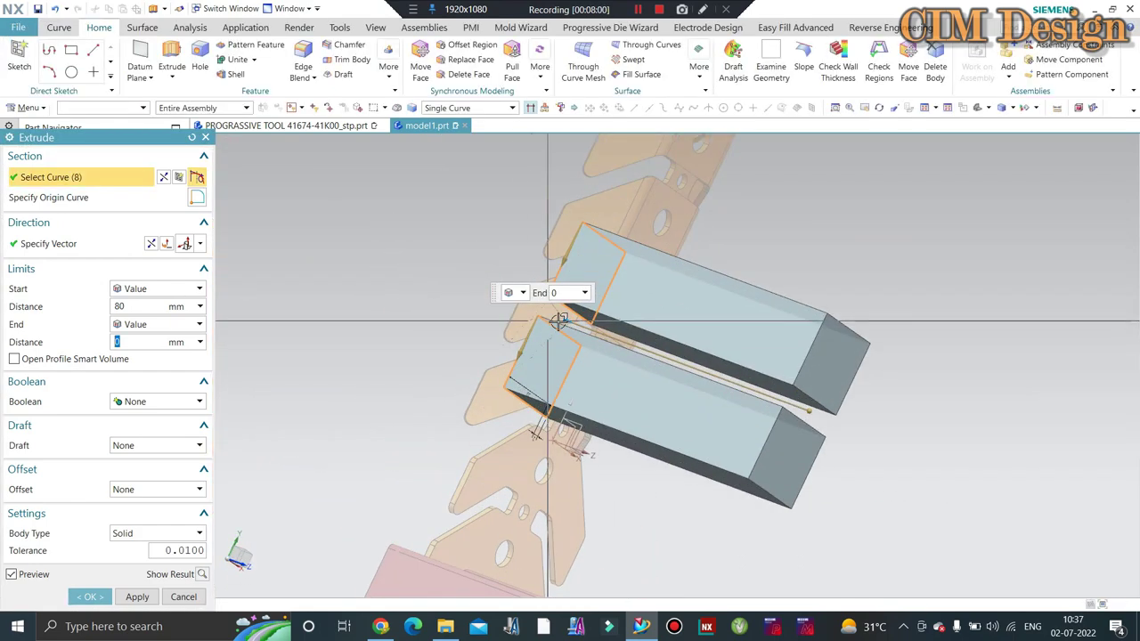
pyautogui.moveTo(481, 293); pyautogui.dragTo(470, 293)
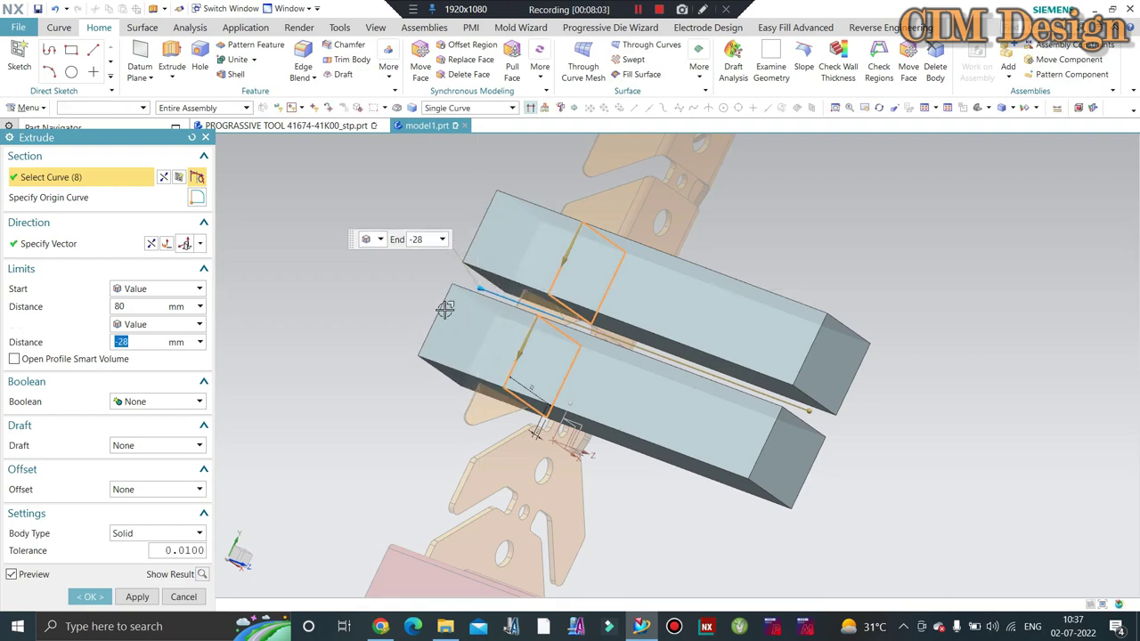
pyautogui.middleClick(446, 305)
pyautogui.scroll(-3, 470, 306)
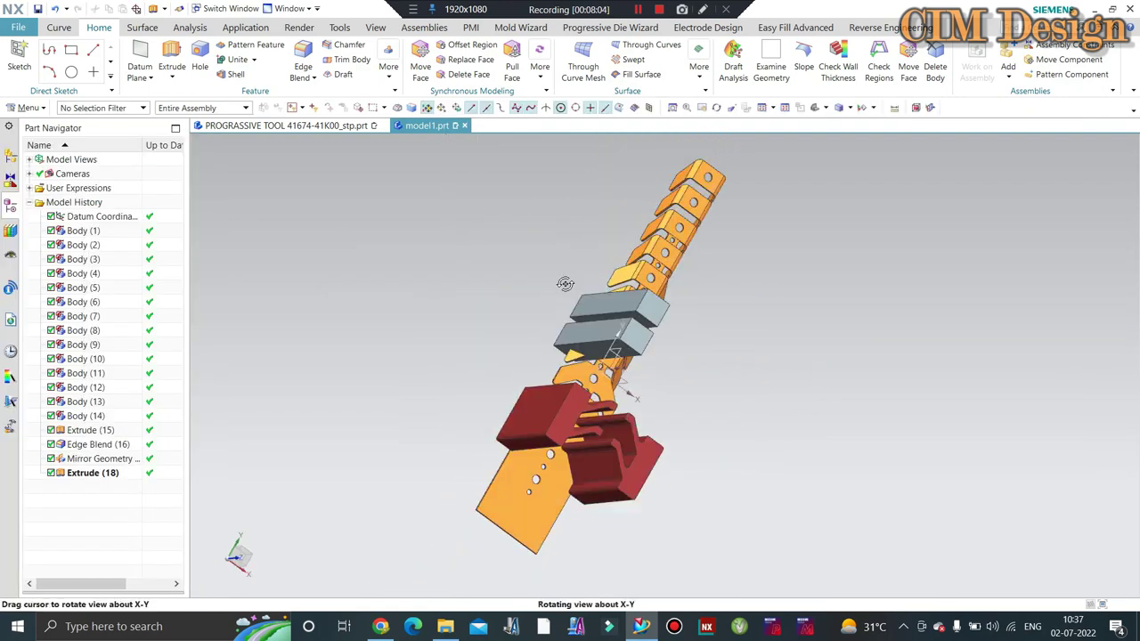
pyautogui.moveTo(470, 305); pyautogui.dragTo(534, 247, button='middle')
pyautogui.scroll(3, 526, 305)
pyautogui.scroll(-3, 526, 306)
# Step: Hide the red die block with Ctrl+B and rotate the strip diagonally
pyautogui.moveTo(526, 305)
pyautogui.mouseDown(button='middle')
pyautogui.moveTo(540, 237)
pyautogui.moveTo(508, 297)
pyautogui.mouseUp(button='middle')
pyautogui.scroll(3, 508, 297)
pyautogui.scroll(2, 578, 276)
pyautogui.scroll(-2, 418, 302)
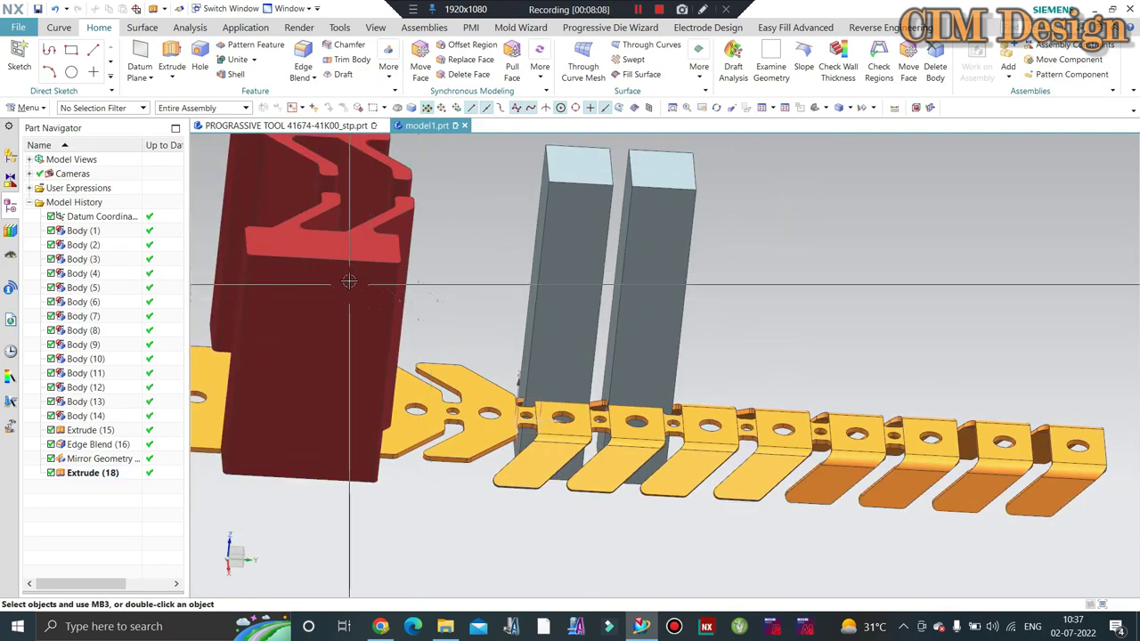
pyautogui.click(345, 287)
pyautogui.hotkey('ctrl', 'b')
pyautogui.scroll(-2, 386, 338)
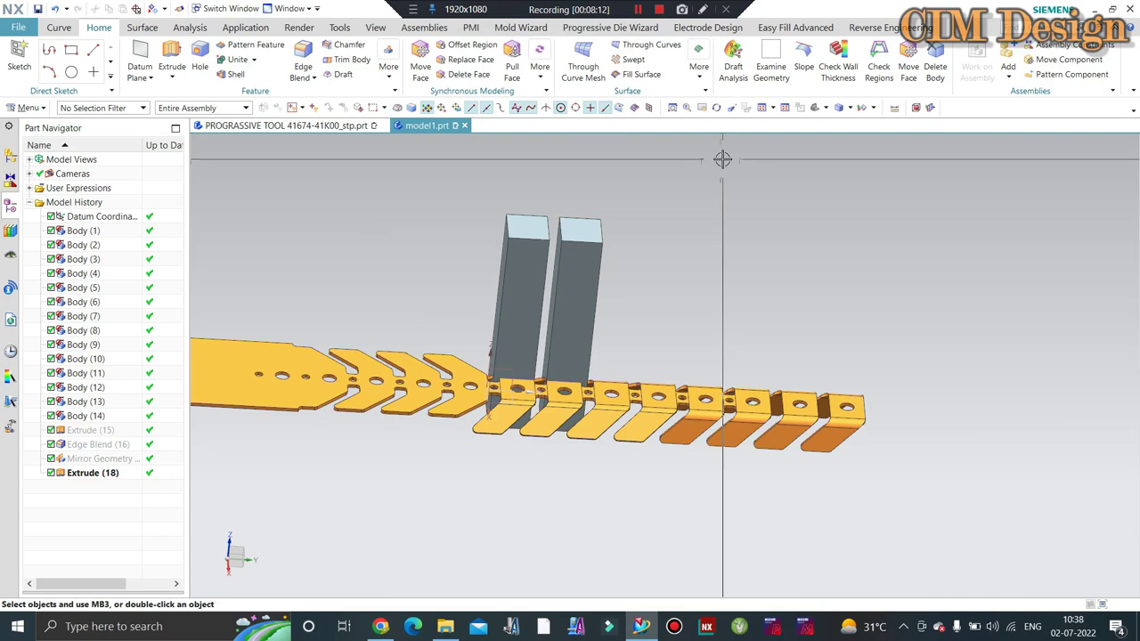
pyautogui.moveTo(578, 285)
pyautogui.mouseDown(button='middle')
pyautogui.moveTo(640, 333)
pyautogui.moveTo(649, 300)
pyautogui.mouseUp(button='middle')
pyautogui.scroll(3, 649, 300)
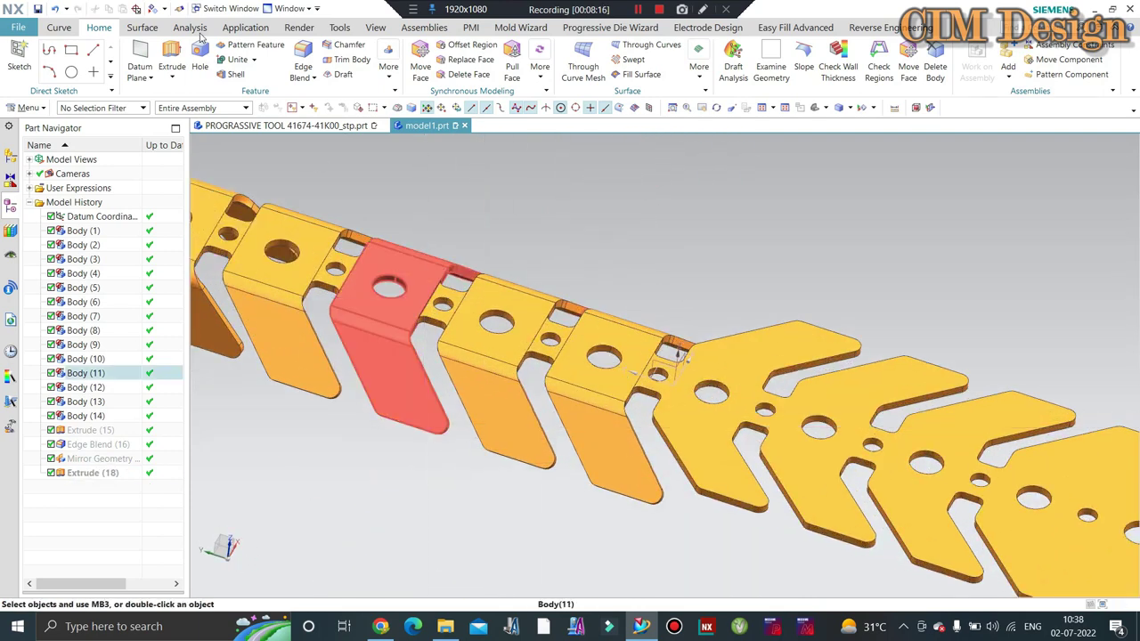
pyautogui.press('Escape')
# Step: Start an Offset Surface with the Single Face selection filter
pyautogui.click(142, 27)
pyautogui.click(301, 72)
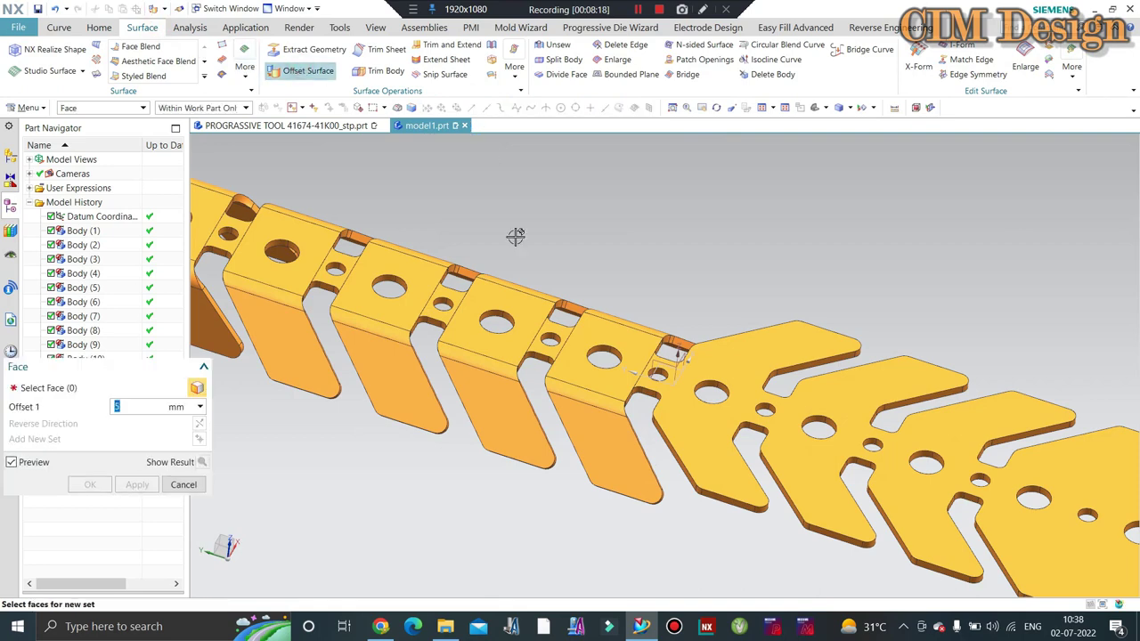
pyautogui.scroll(3, 511, 363)
pyautogui.scroll(2, 476, 348)
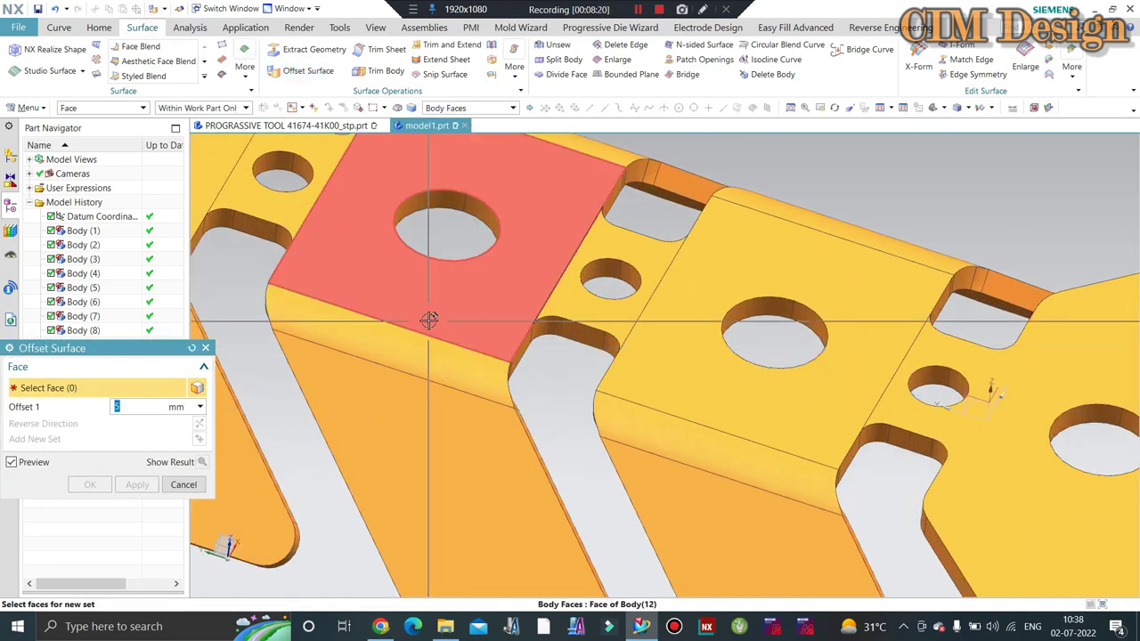
pyautogui.click(470, 108)
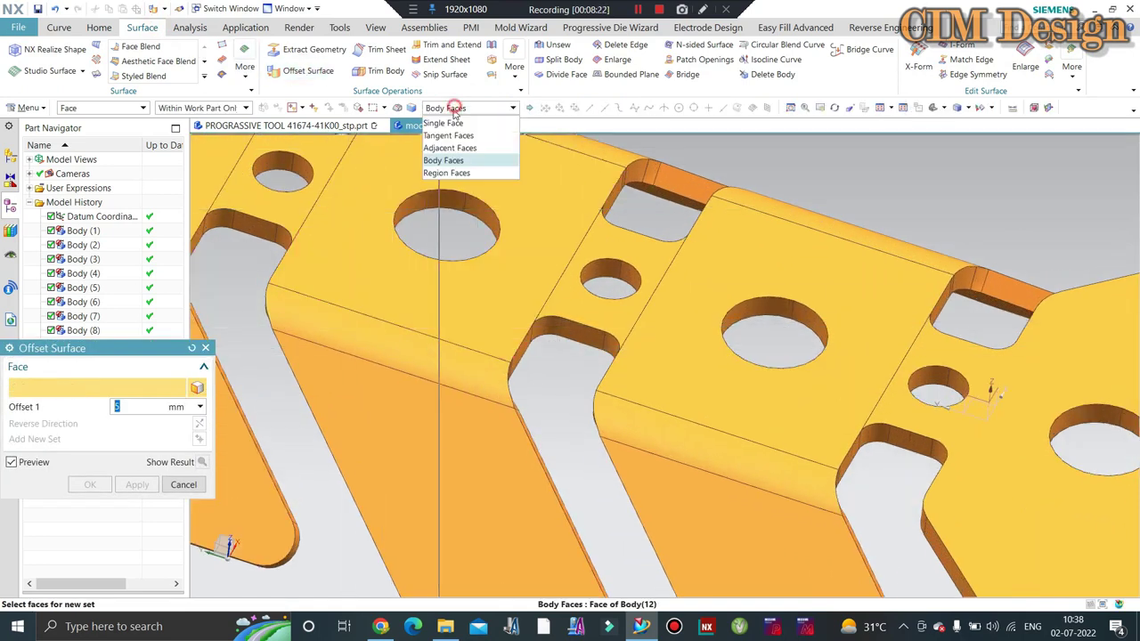
pyautogui.click(449, 120)
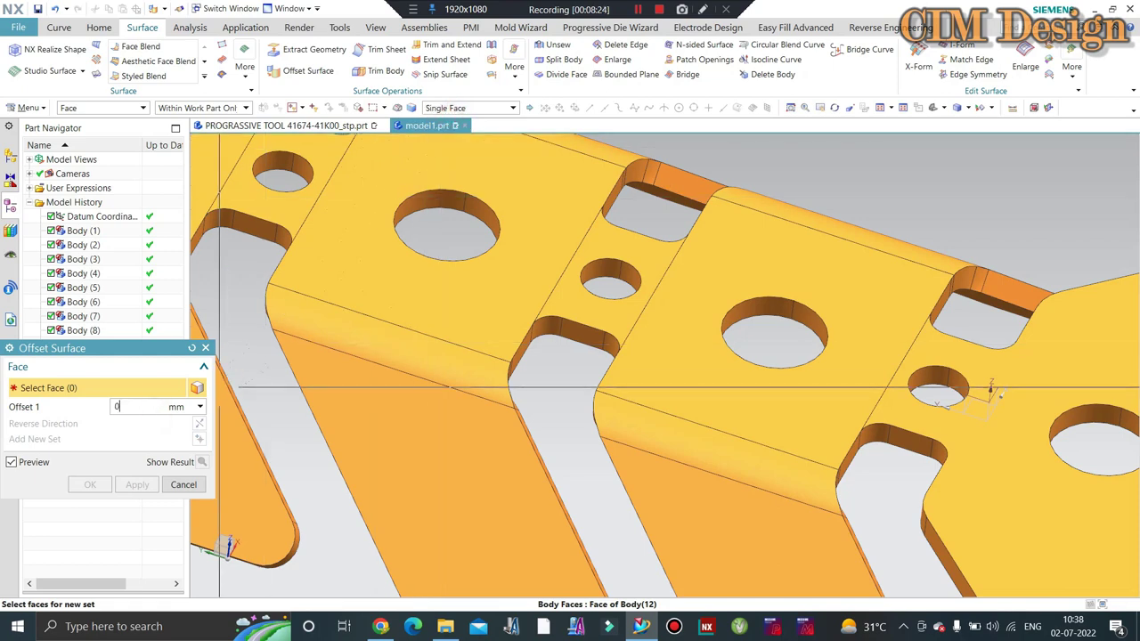
# Step: Select the bent tab's top and bend faces and create a zero-offset surface copy
pyautogui.click(382, 312)
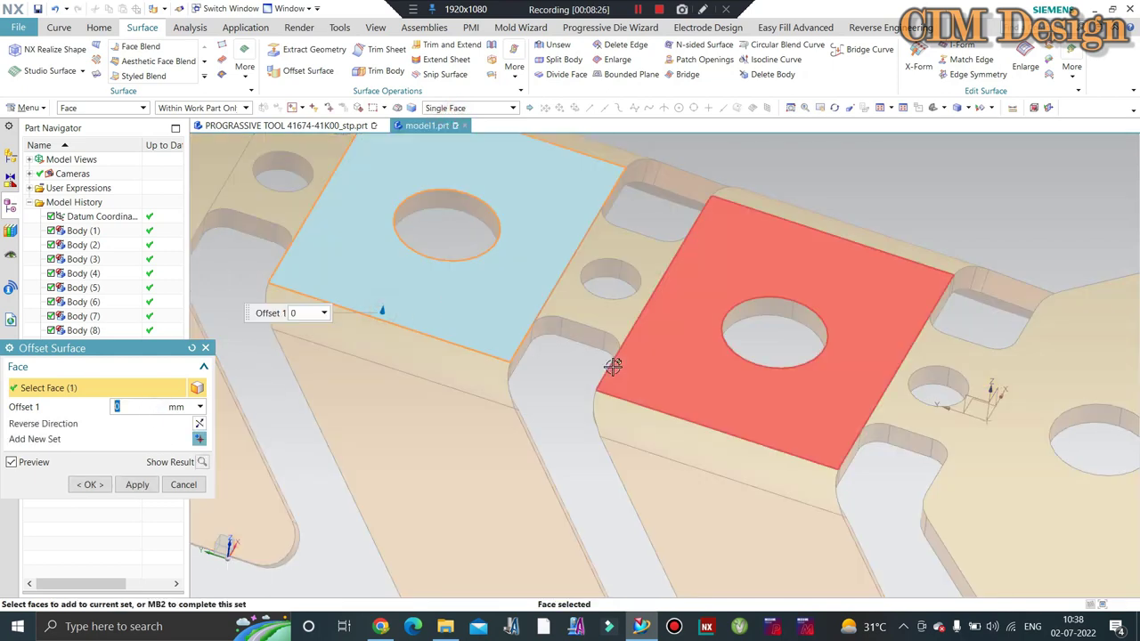
pyautogui.click(611, 364)
pyautogui.click(466, 381)
pyautogui.moveTo(466, 381)
pyautogui.mouseDown(button='middle')
pyautogui.moveTo(611, 412)
pyautogui.moveTo(614, 531)
pyautogui.moveTo(536, 356)
pyautogui.mouseUp(button='middle')
pyautogui.click(610, 415)
pyautogui.click(614, 534)
pyautogui.click(523, 396)
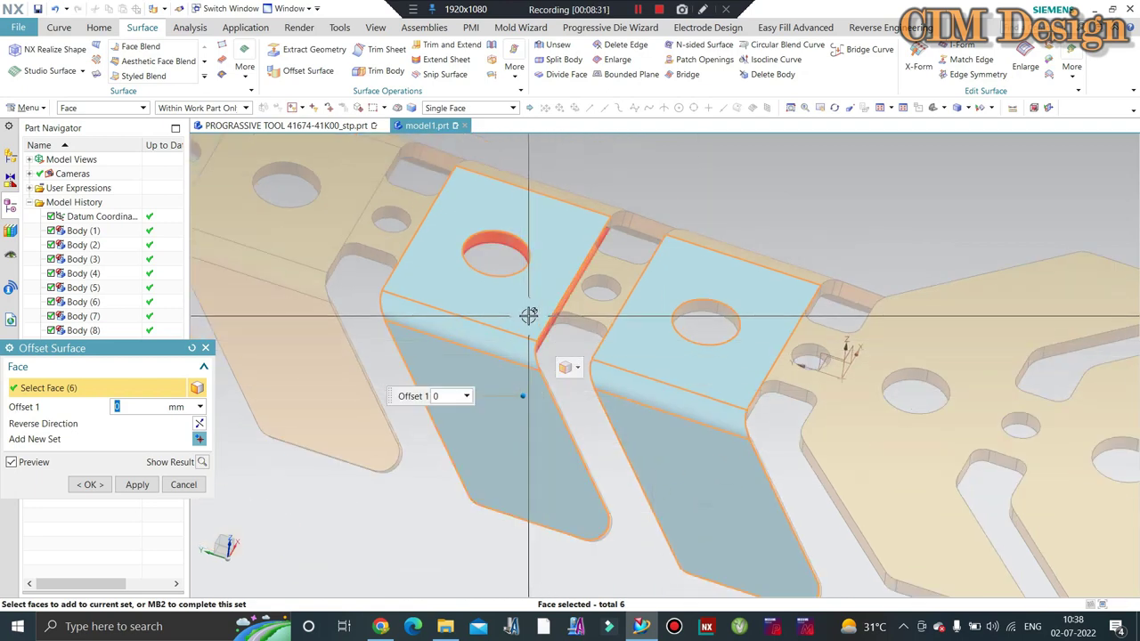
pyautogui.keyDown('shift'); pyautogui.click(529, 315); pyautogui.keyUp('shift')
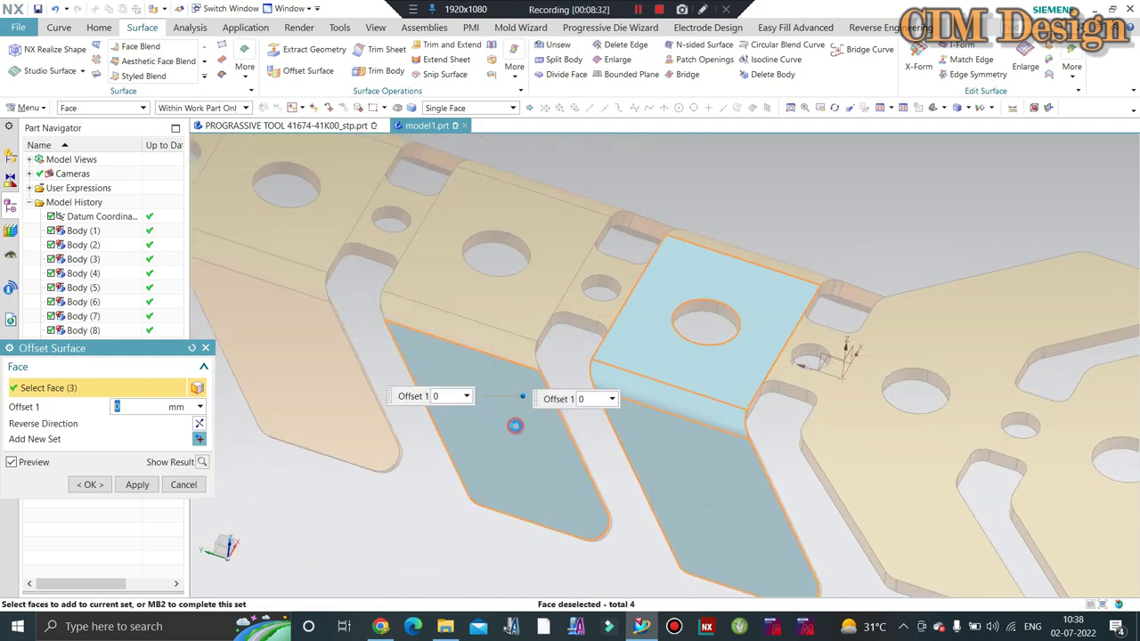
pyautogui.middleClick(544, 364)
pyautogui.middleClick(544, 361)
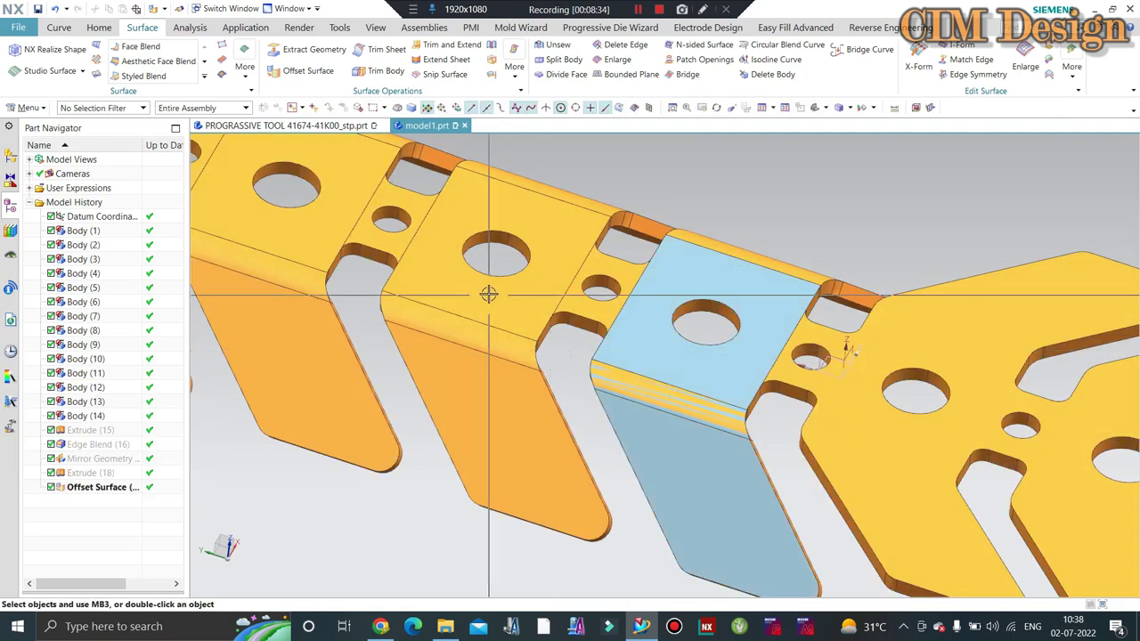
# Step: Hide the surrounding bodies and yellow strip, then Delete Edge on the surface's round hole
pyautogui.click(489, 338)
pyautogui.hotkey('ctrl', 'b')
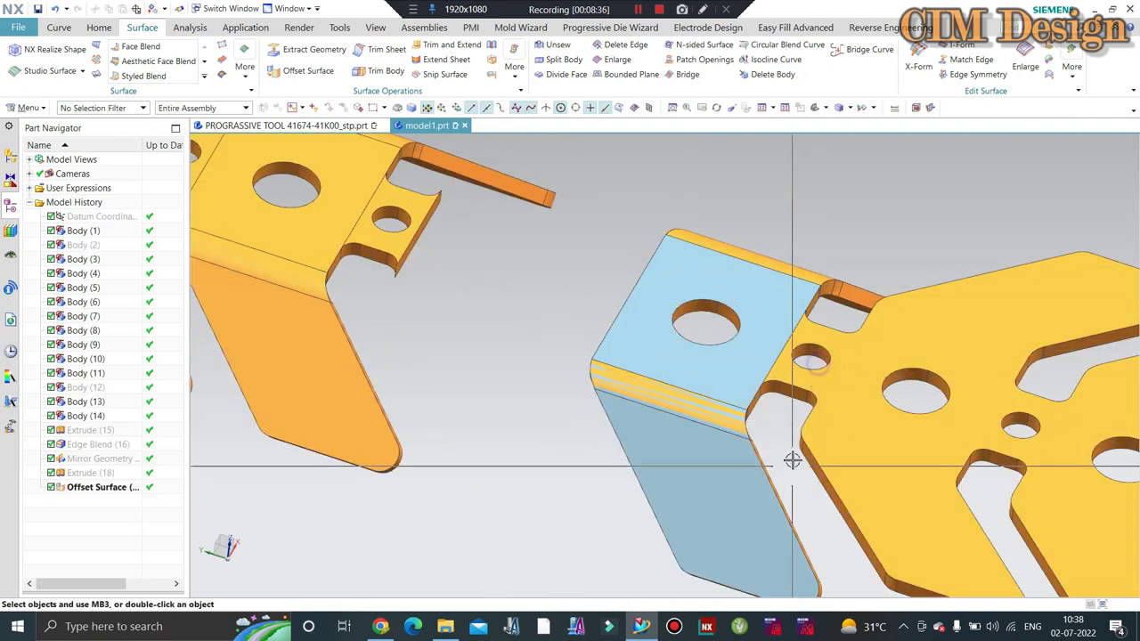
pyautogui.click(819, 436)
pyautogui.hotkey('ctrl', 'b')
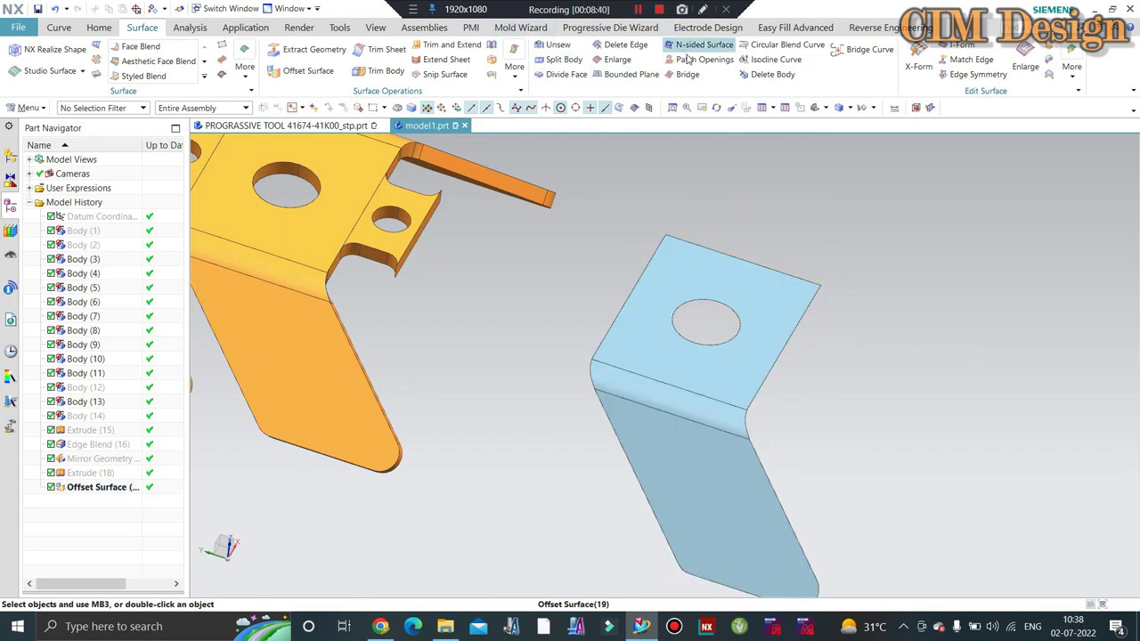
pyautogui.click(622, 52)
pyautogui.click(725, 303)
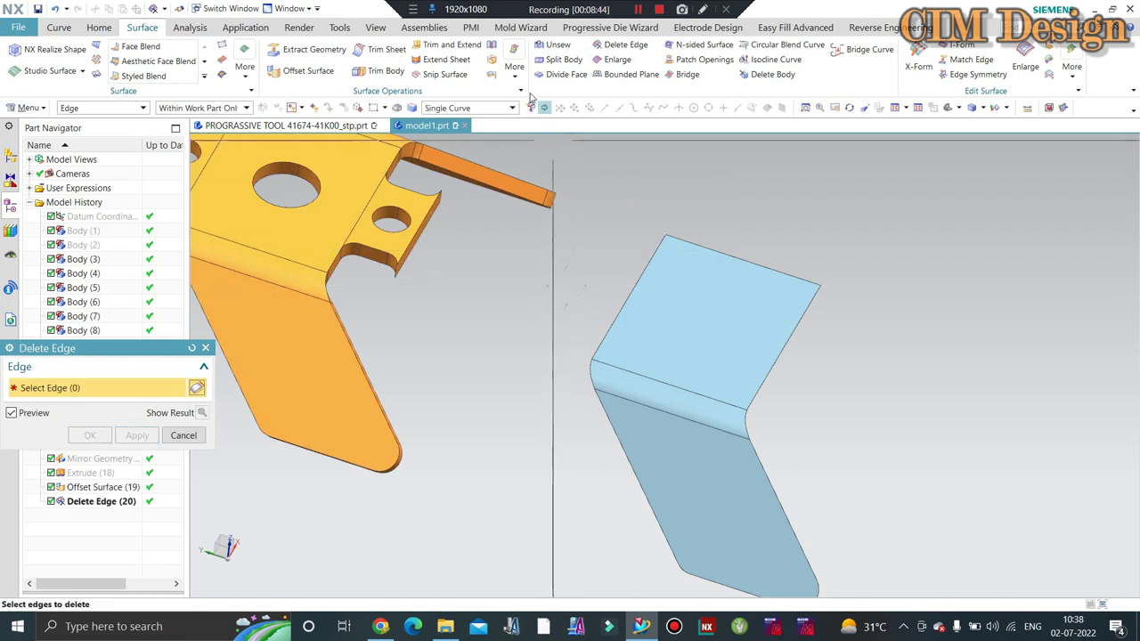
# Step: Extend Sheet on the first two sheet edges with a 20 mm offset
pyautogui.click(424, 60)
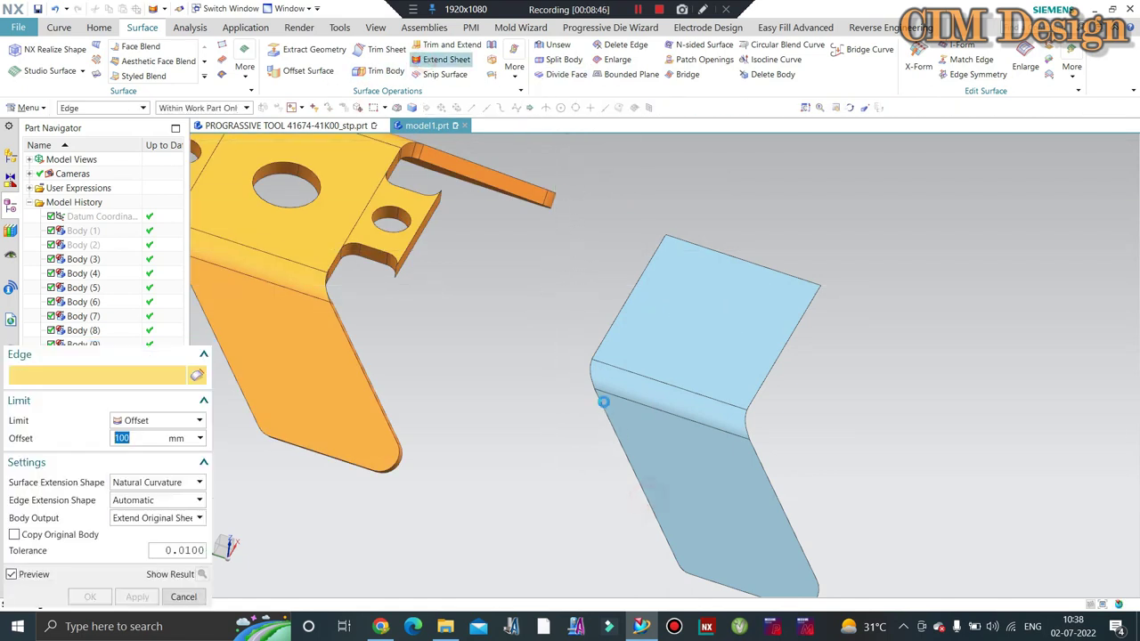
pyautogui.click(593, 374)
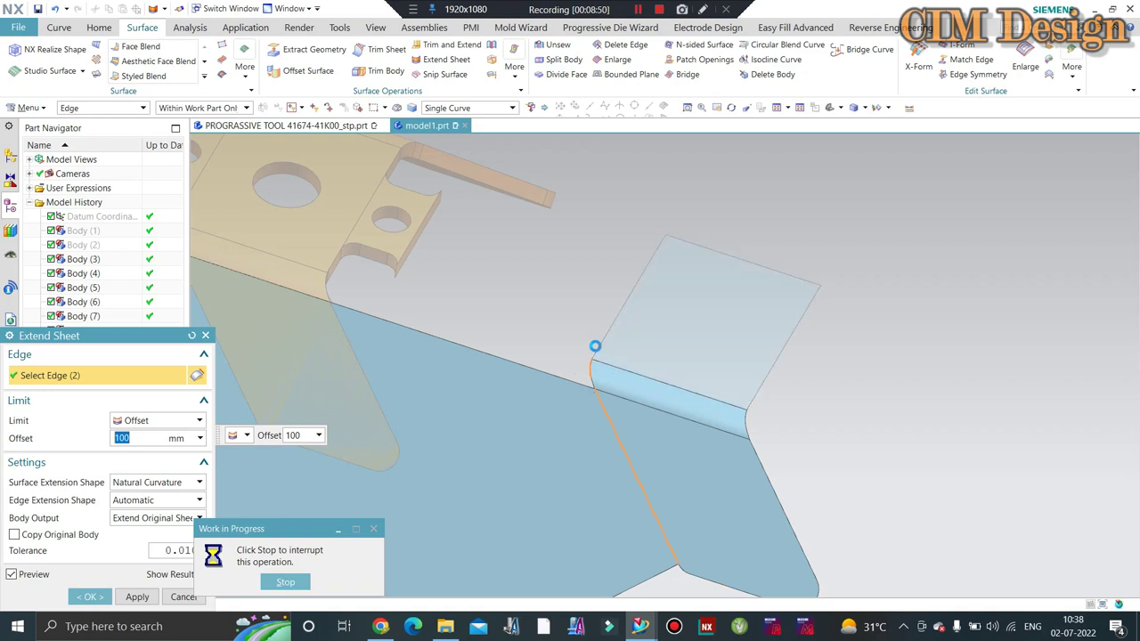
pyautogui.click(611, 330)
pyautogui.write('2')
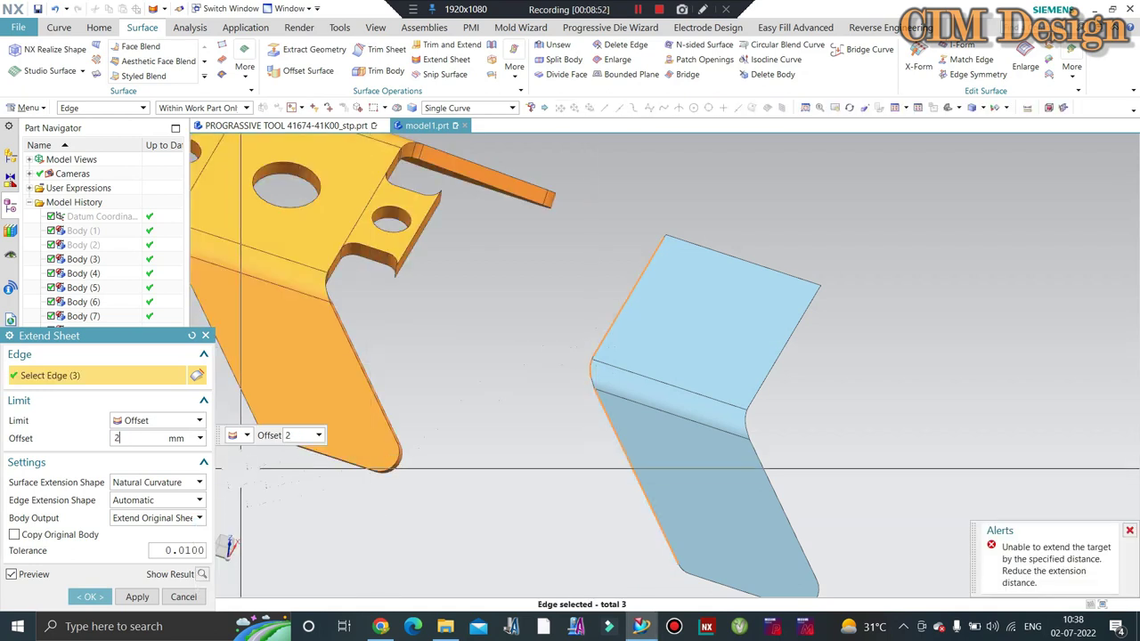
pyautogui.write('0')
pyautogui.press('Return')
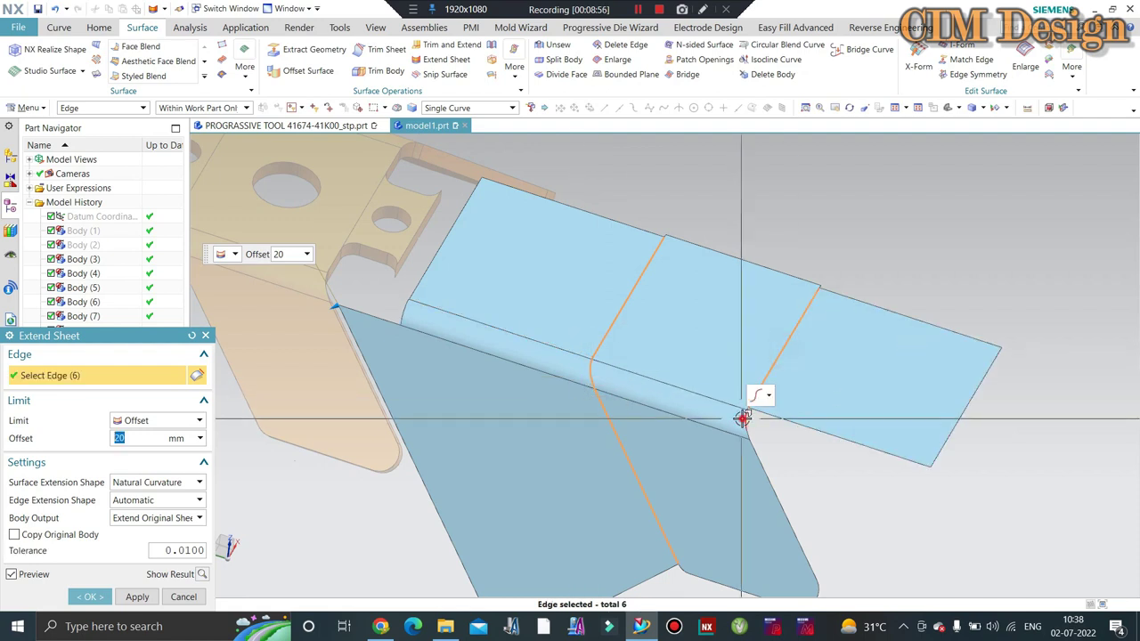
# Step: Add the remaining edges to the 20 mm extension, apply it, and start showing the first extruded block
pyautogui.click(739, 443)
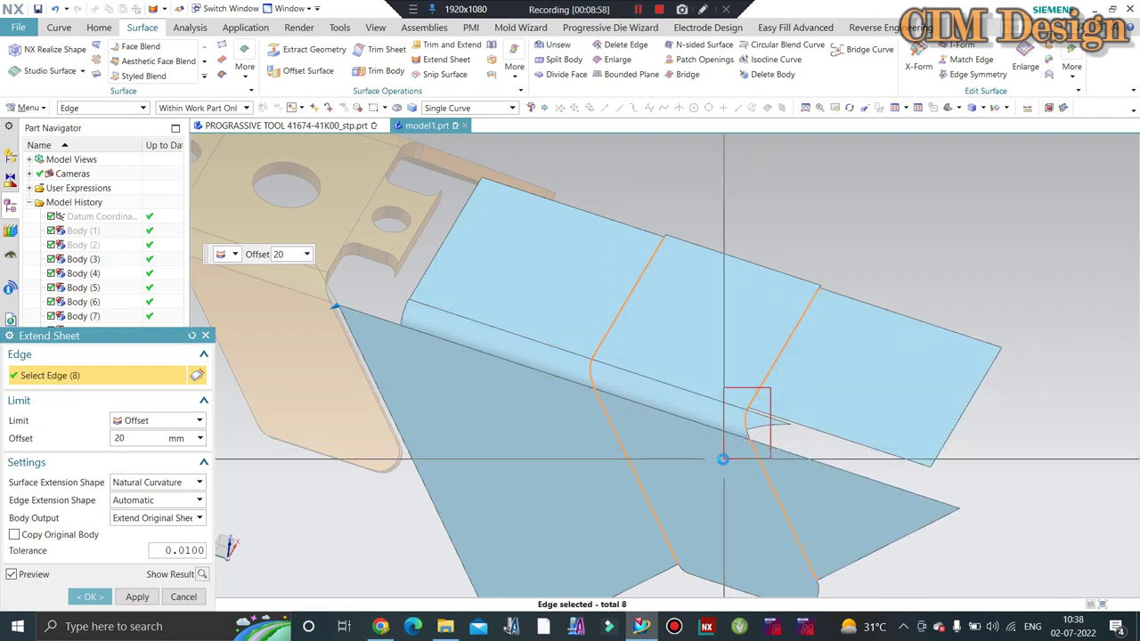
pyautogui.scroll(3, 740, 486)
pyautogui.scroll(-5, 786, 491)
pyautogui.click(705, 496)
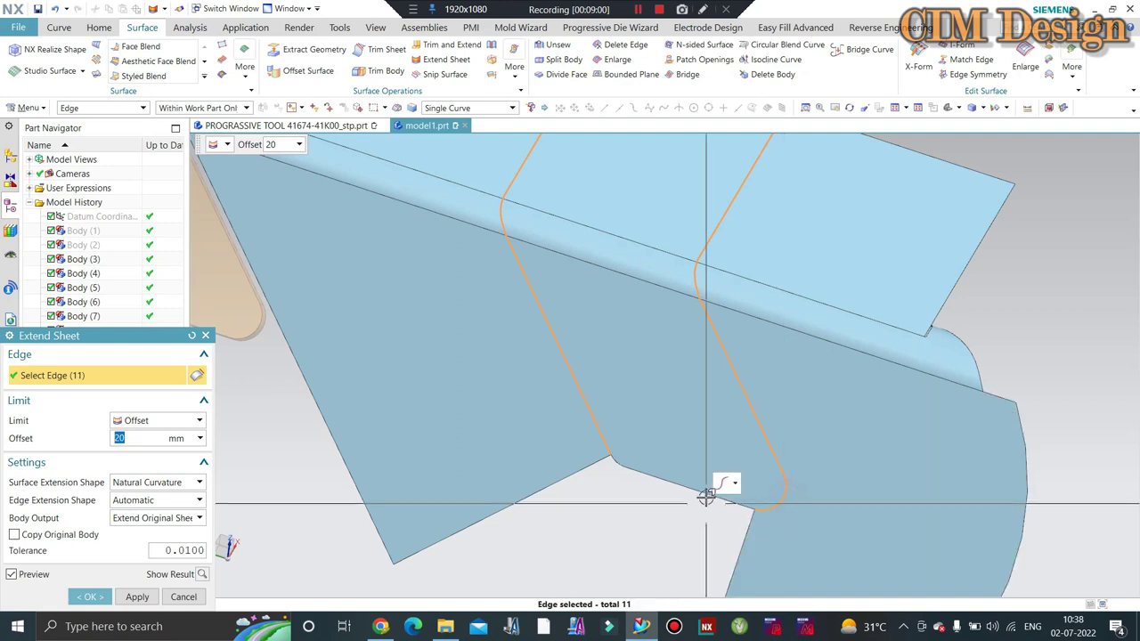
pyautogui.click(641, 471)
pyautogui.click(610, 457)
pyautogui.scroll(2, 633, 413)
pyautogui.scroll(2, 634, 300)
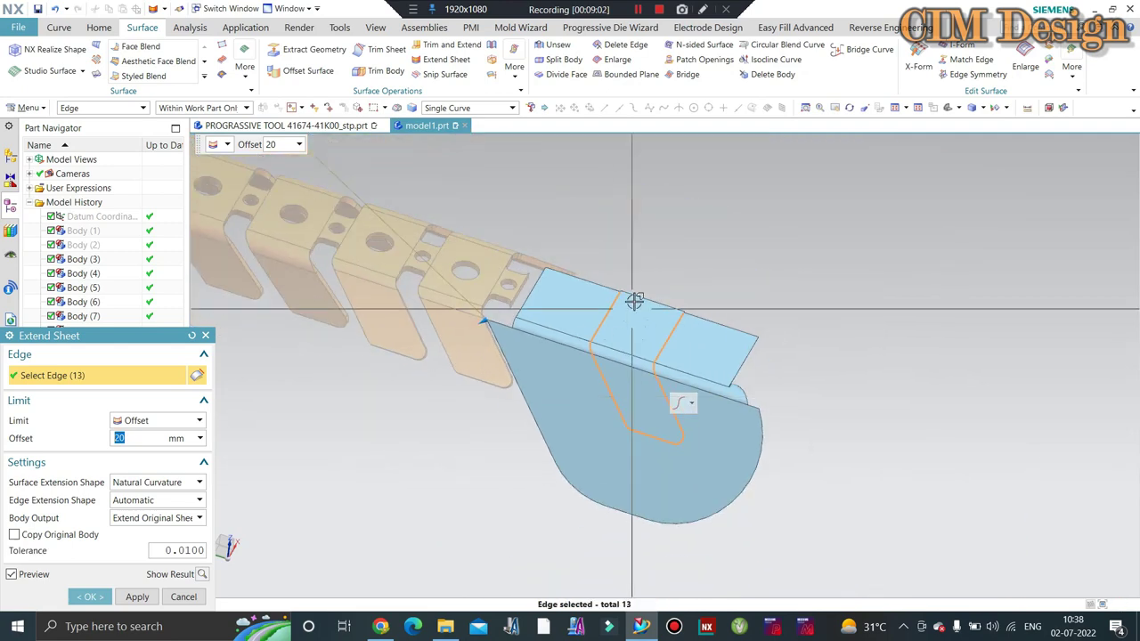
pyautogui.middleClick(634, 301)
pyautogui.hotkey('ctrl', 'shift', 'k')
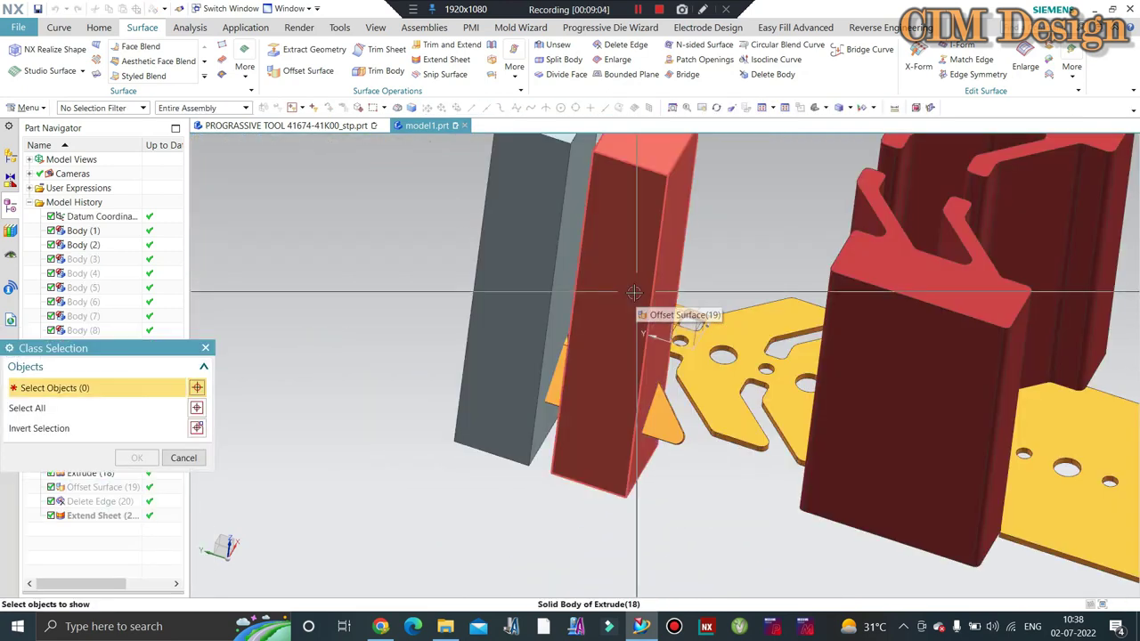
pyautogui.click(632, 302)
# Step: Show the second extruded block so both blocks are visible again
pyautogui.click(565, 268)
pyautogui.middleClick(560, 308)
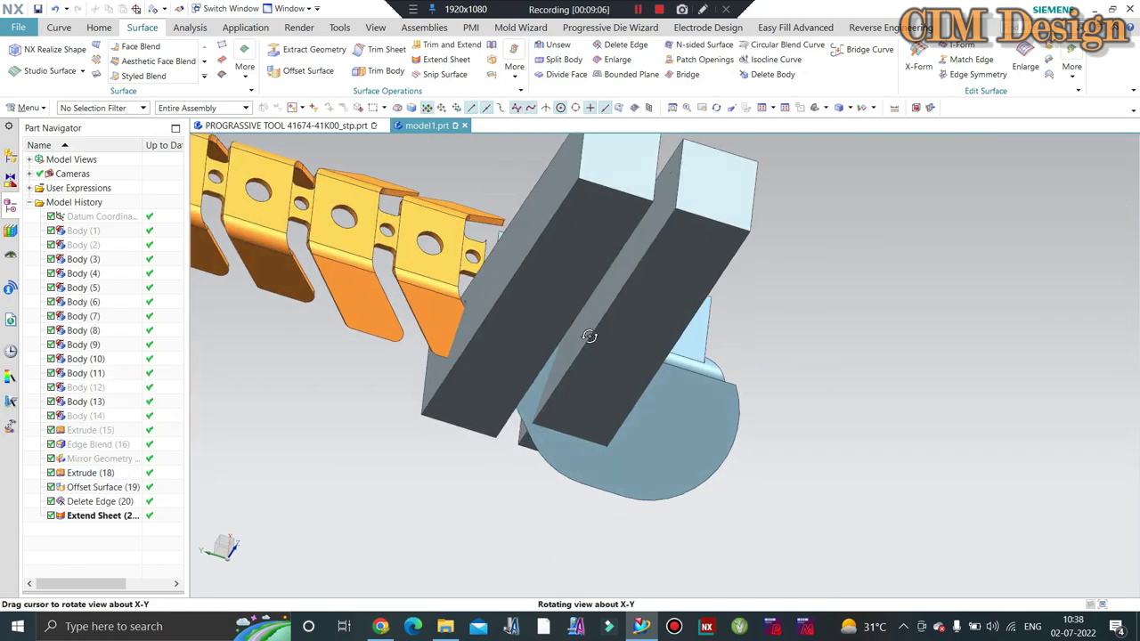
pyautogui.moveTo(560, 308)
pyautogui.mouseDown(button='middle')
pyautogui.moveTo(453, 341)
pyautogui.moveTo(501, 316)
pyautogui.moveTo(251, 34)
pyautogui.mouseUp(button='middle')
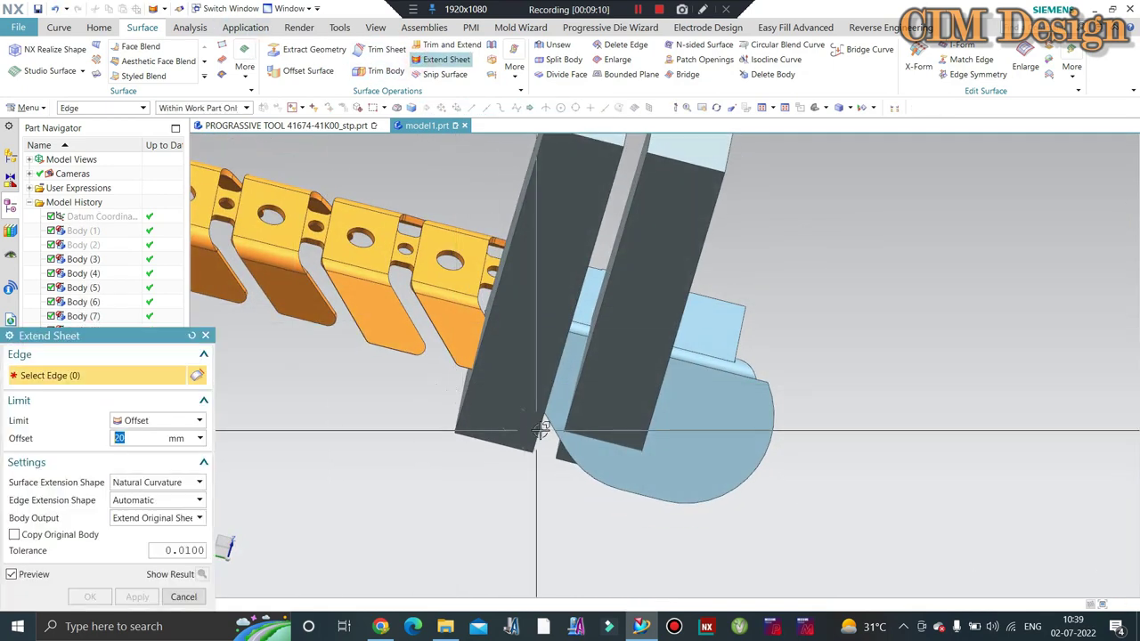
# Step: Extend the first set of sheet edges by 20 mm, dismissing an error message
pyautogui.click(512, 430)
pyautogui.click(574, 458)
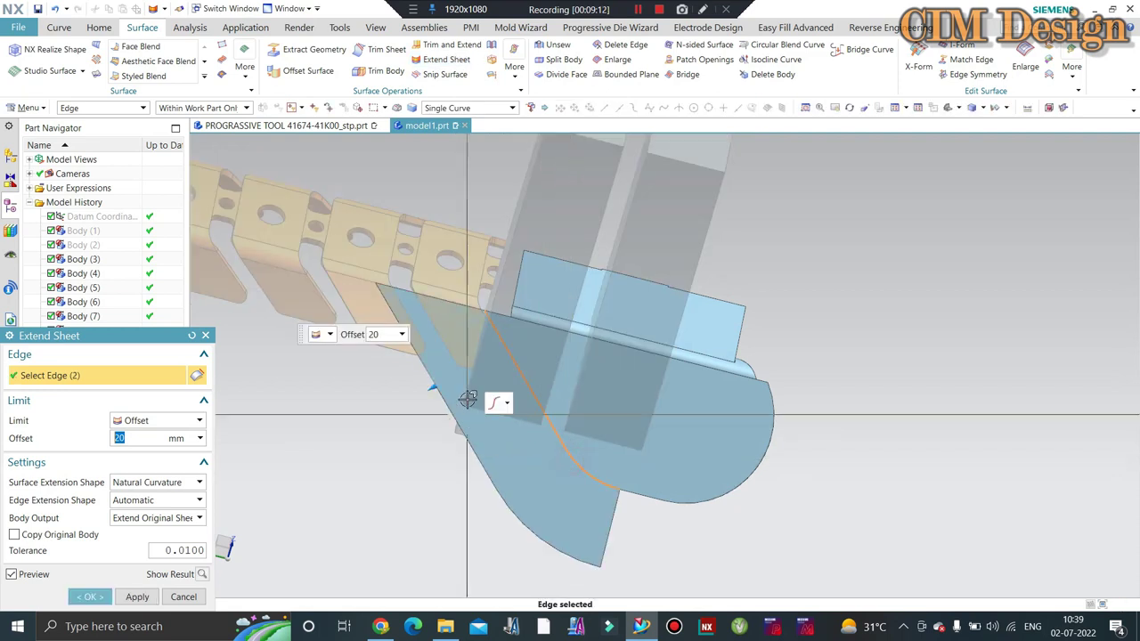
pyautogui.click(522, 275)
pyautogui.scroll(-5, 508, 293)
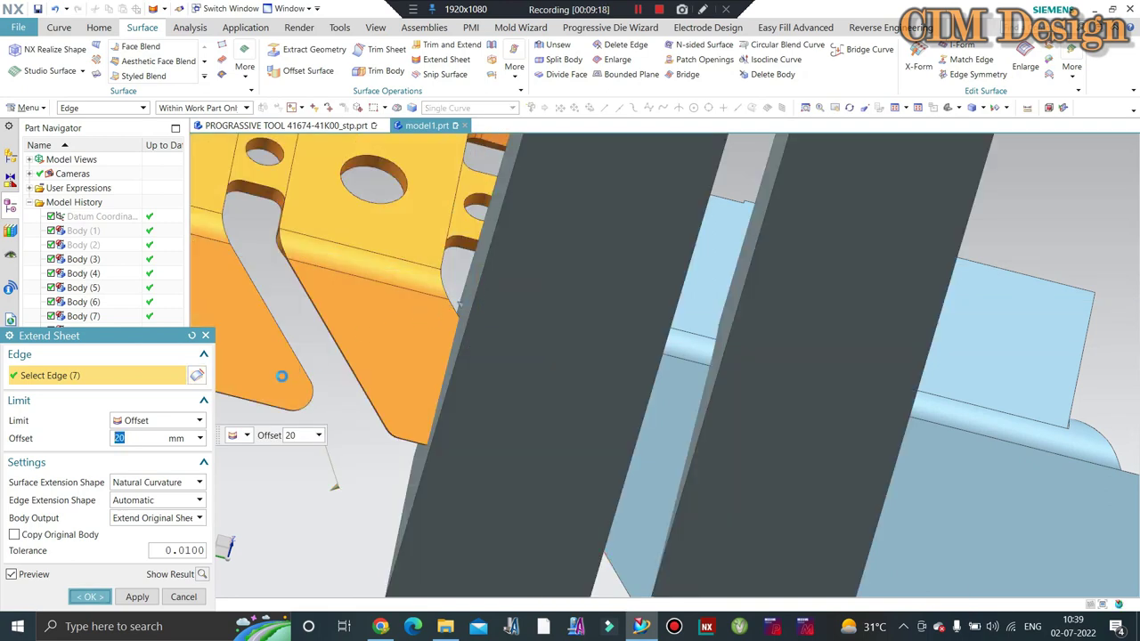
pyautogui.click(560, 328)
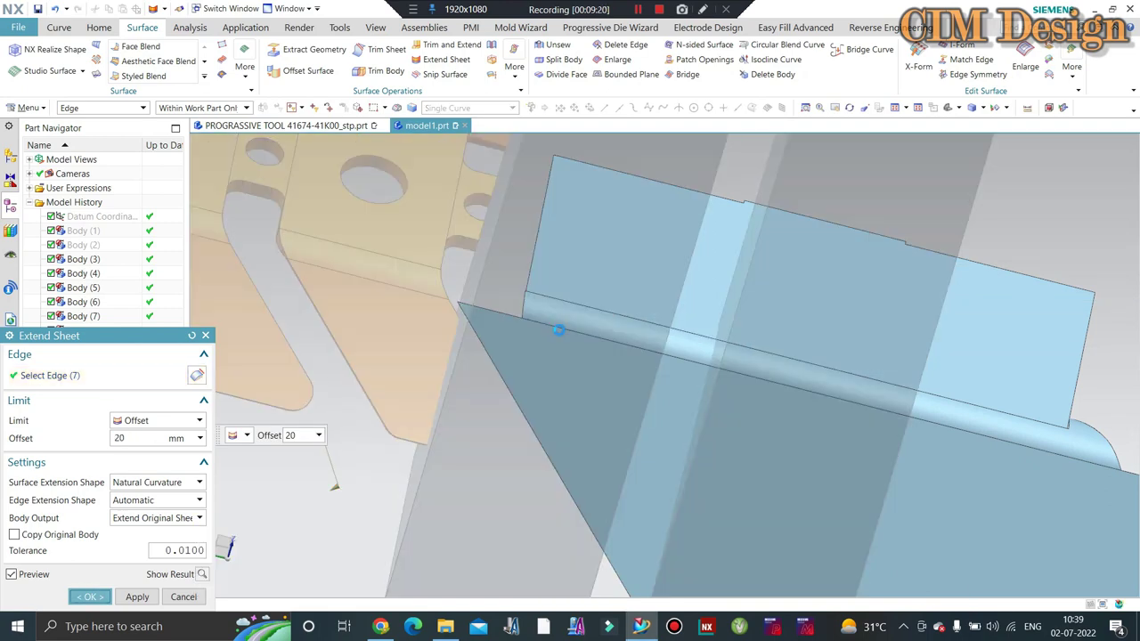
pyautogui.middleClick(406, 301)
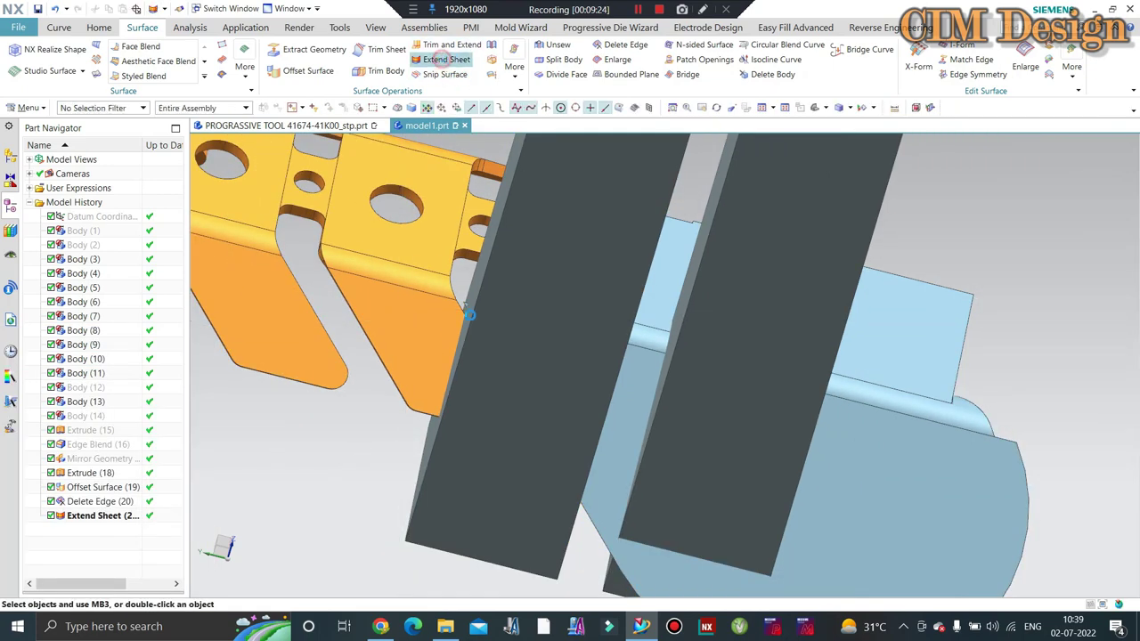
# Step: Extend four more sheet edges by 20 mm in a second Extend Sheet
pyautogui.click(446, 59)
pyautogui.click(470, 307)
pyautogui.scroll(3, 551, 315)
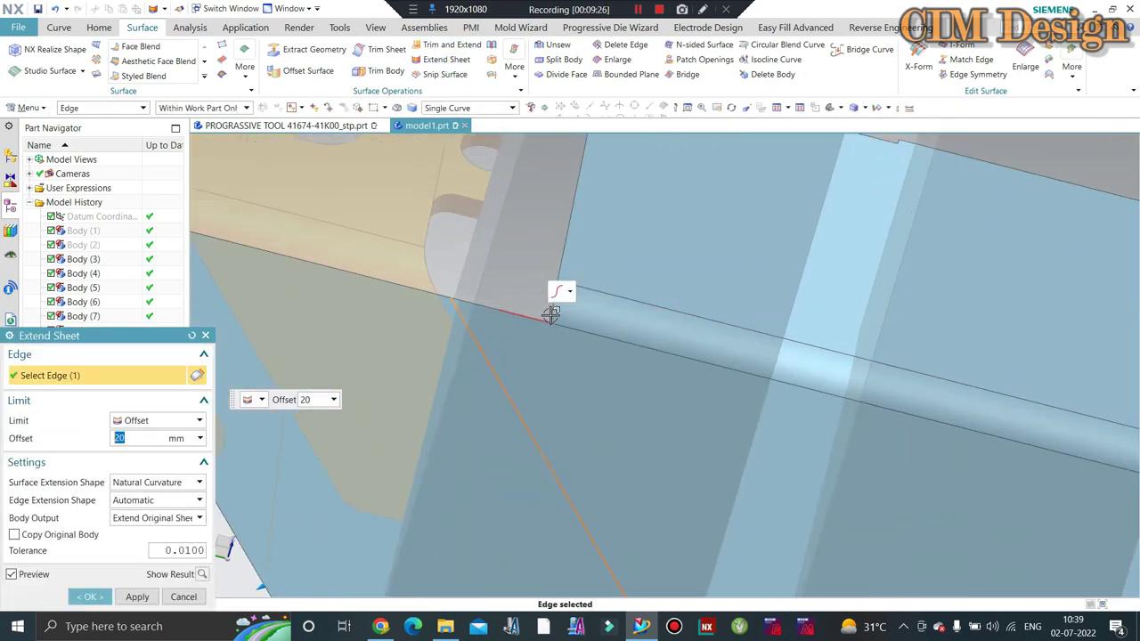
pyautogui.scroll(3, 556, 295)
pyautogui.click(555, 275)
pyautogui.scroll(3, 553, 278)
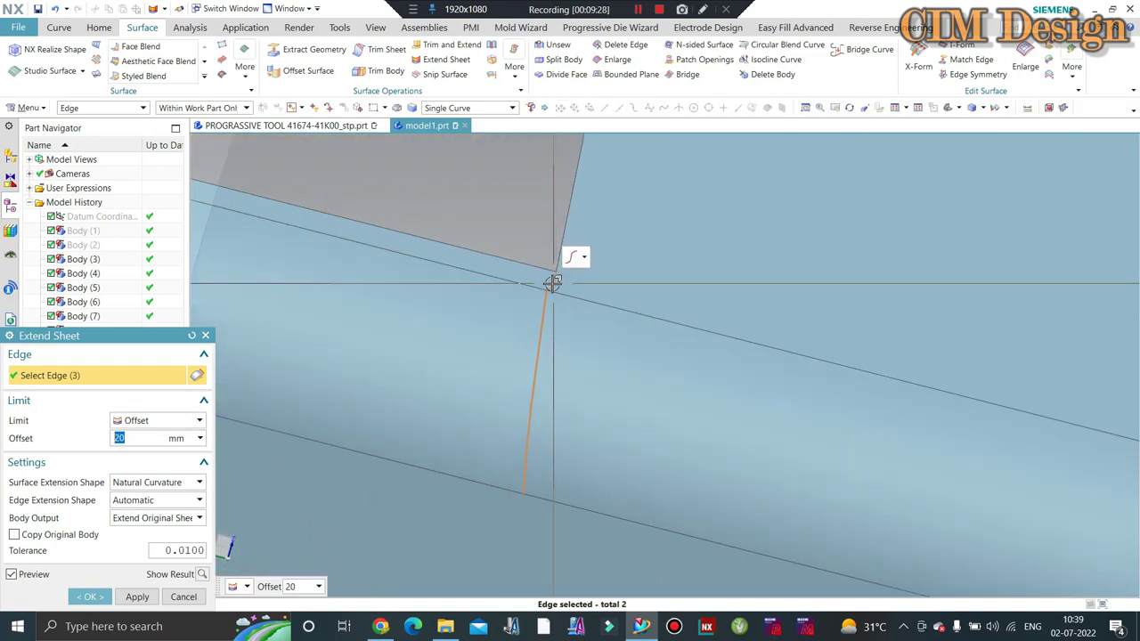
pyautogui.click(496, 285)
pyautogui.scroll(-5, 496, 271)
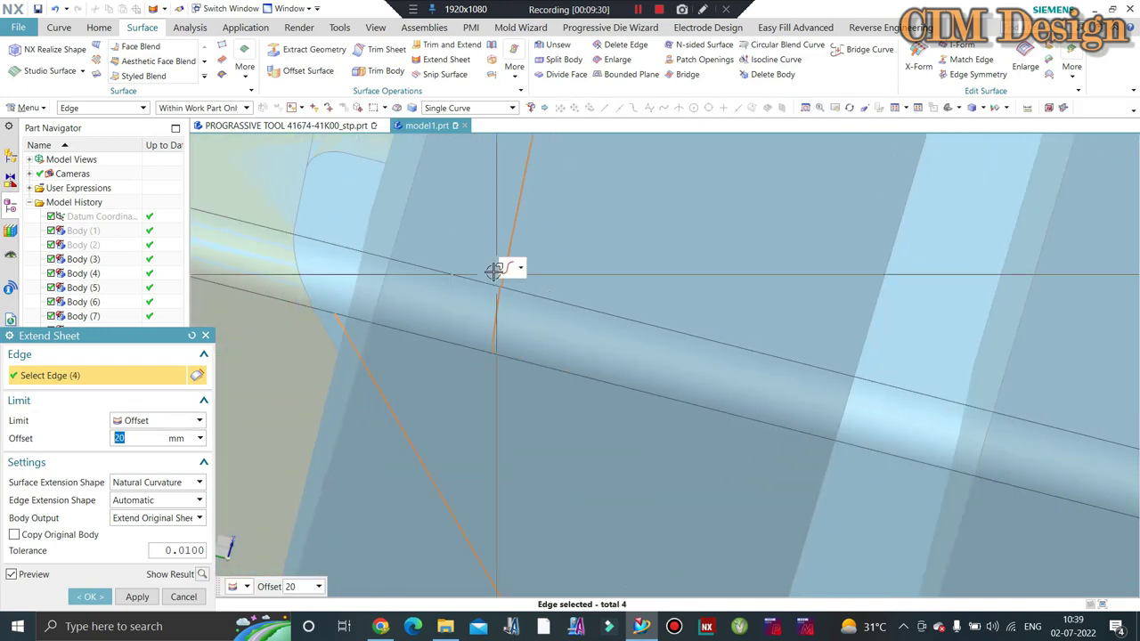
pyautogui.middleClick(462, 242)
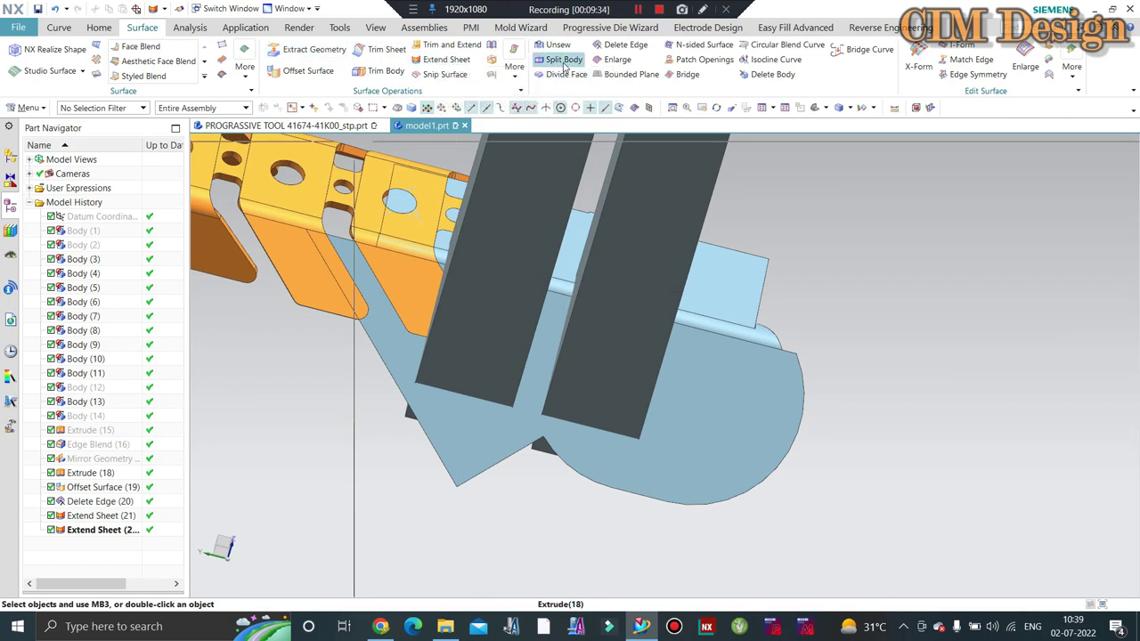
# Step: Trim both dark planks against the blue sheet face with Trim Body
pyautogui.click(527, 242)
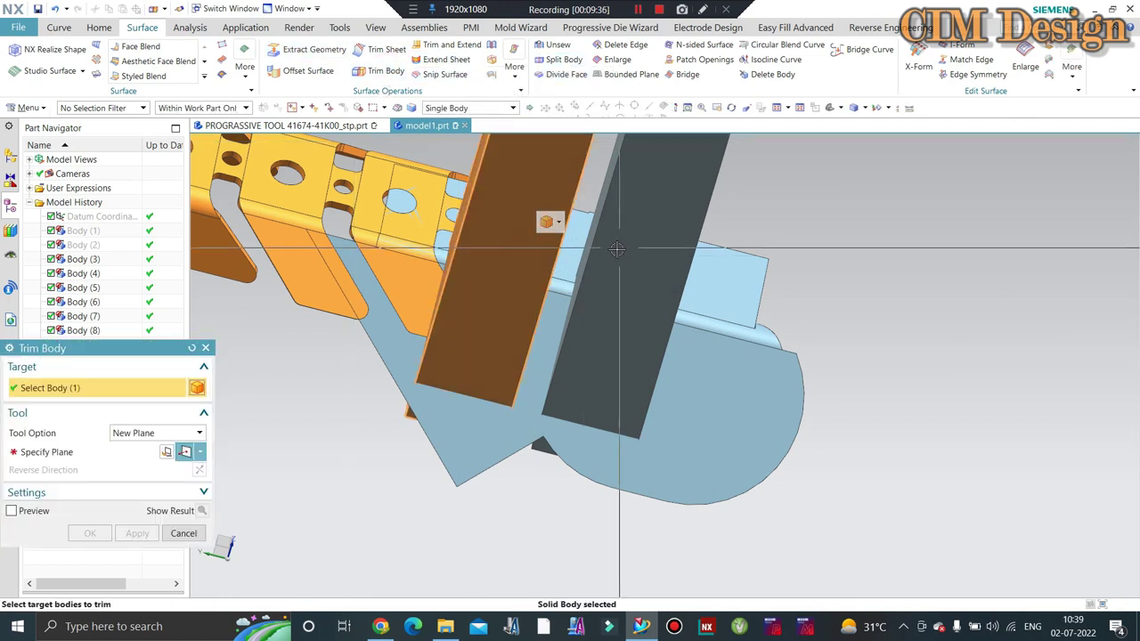
pyautogui.click(609, 239)
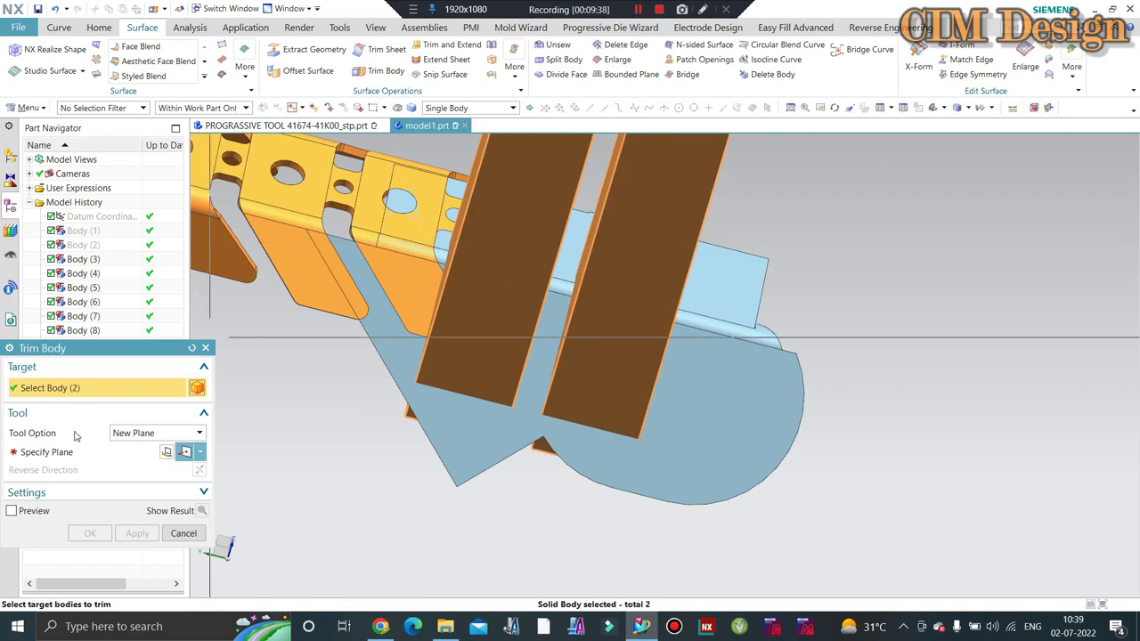
pyautogui.click(131, 457)
pyautogui.click(555, 432)
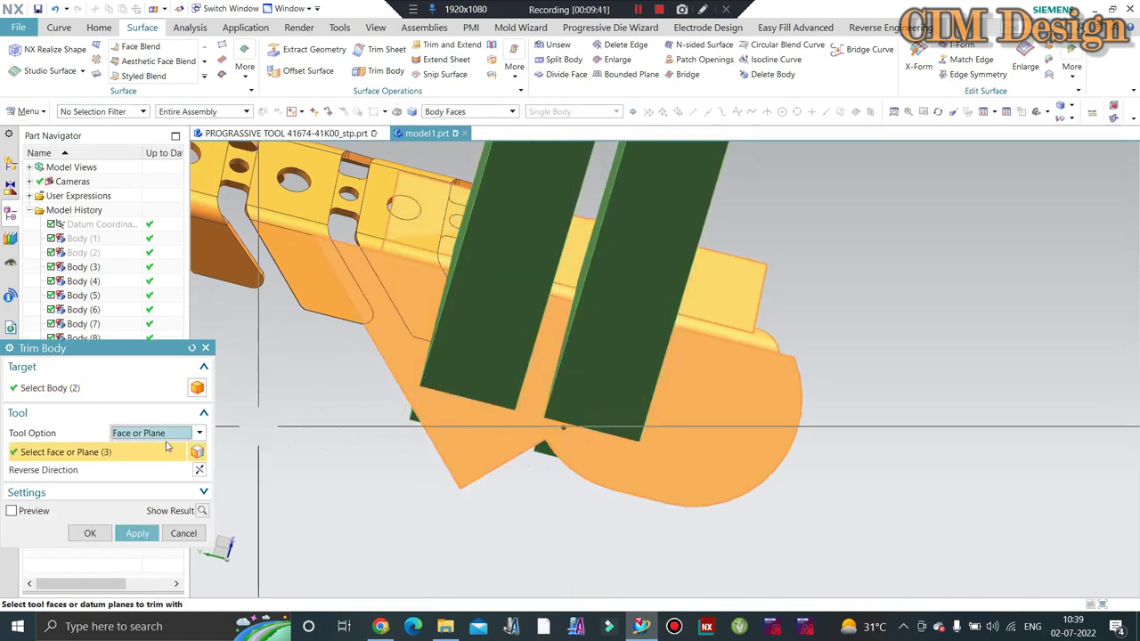
pyautogui.click(90, 533)
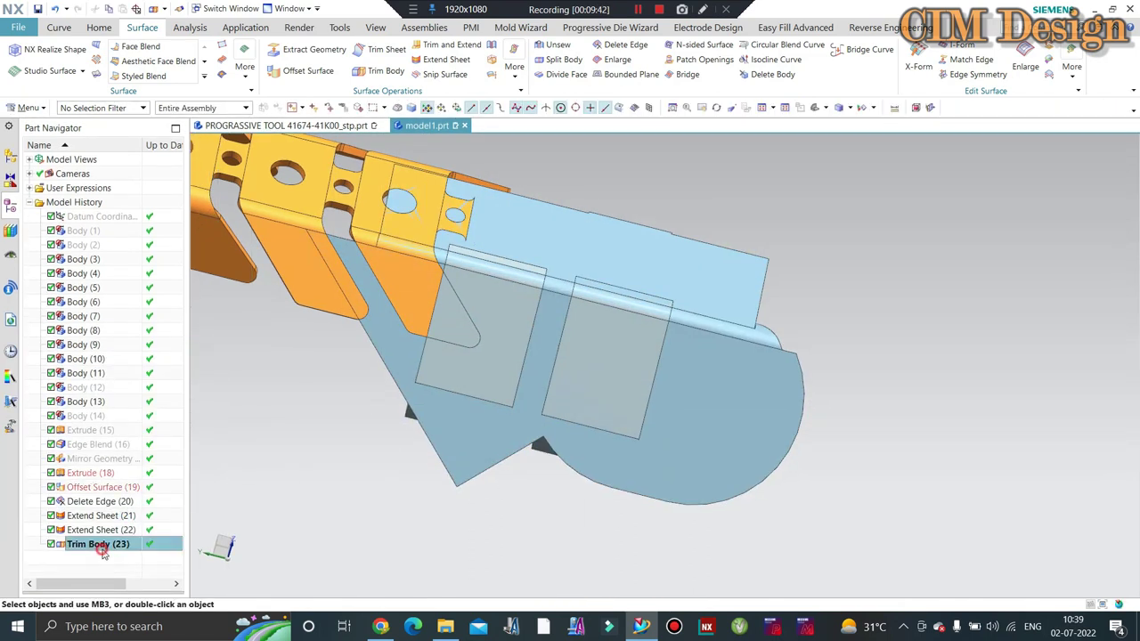
pyautogui.doubleClick(97, 543)
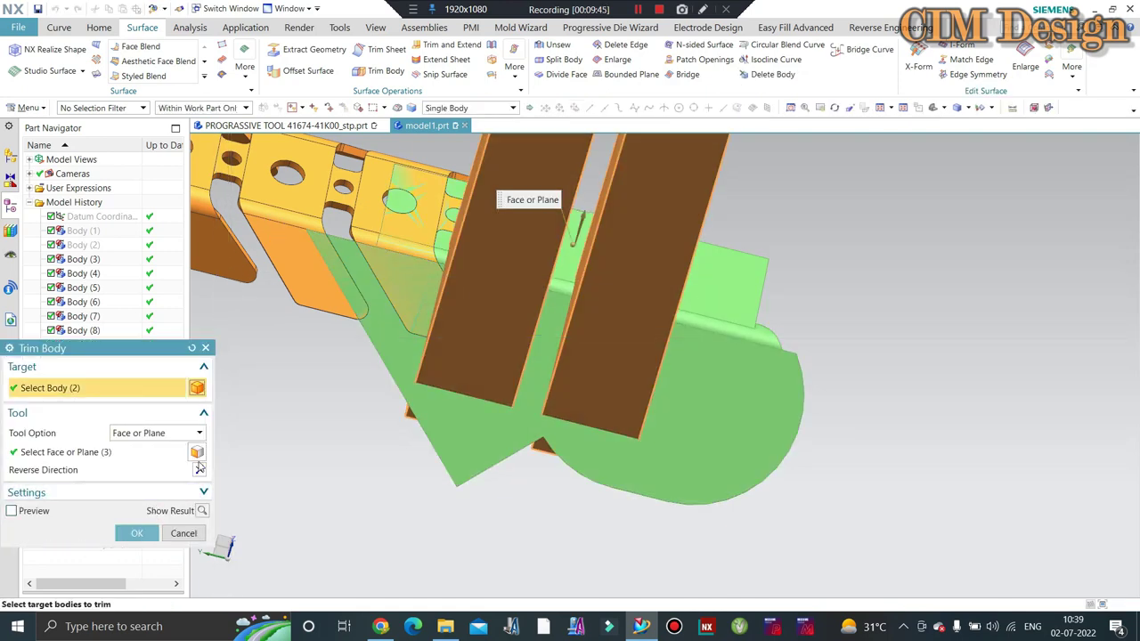
pyautogui.middleClick(210, 473)
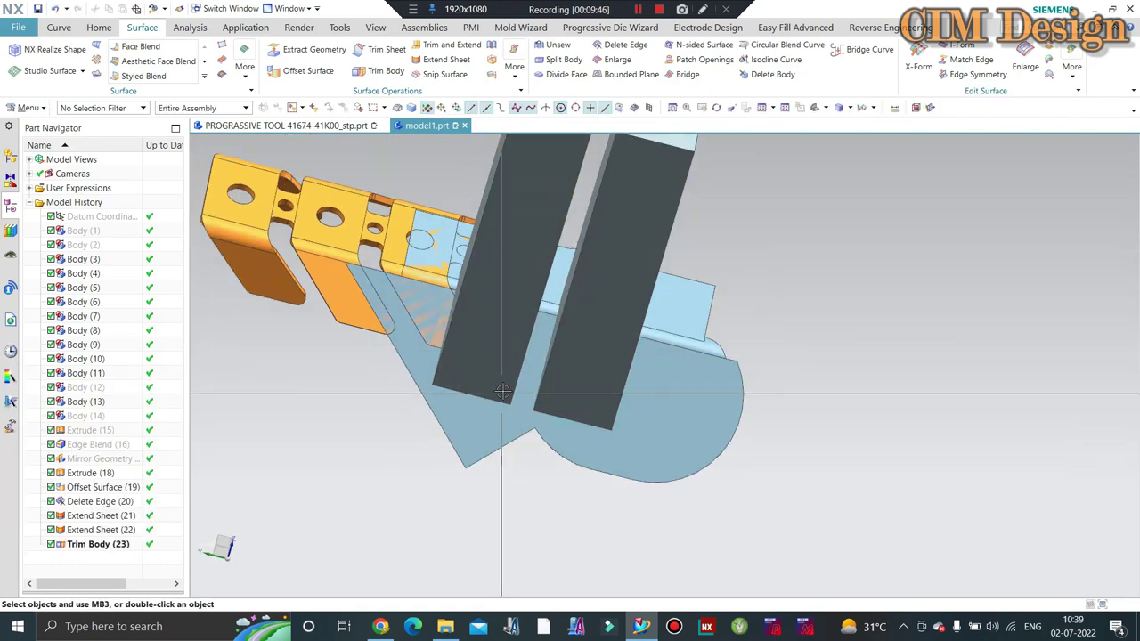
# Step: Delete the leftover blue sheet body and inspect the trimmed planks
pyautogui.moveTo(570, 356); pyautogui.dragTo(684, 84, button='middle')
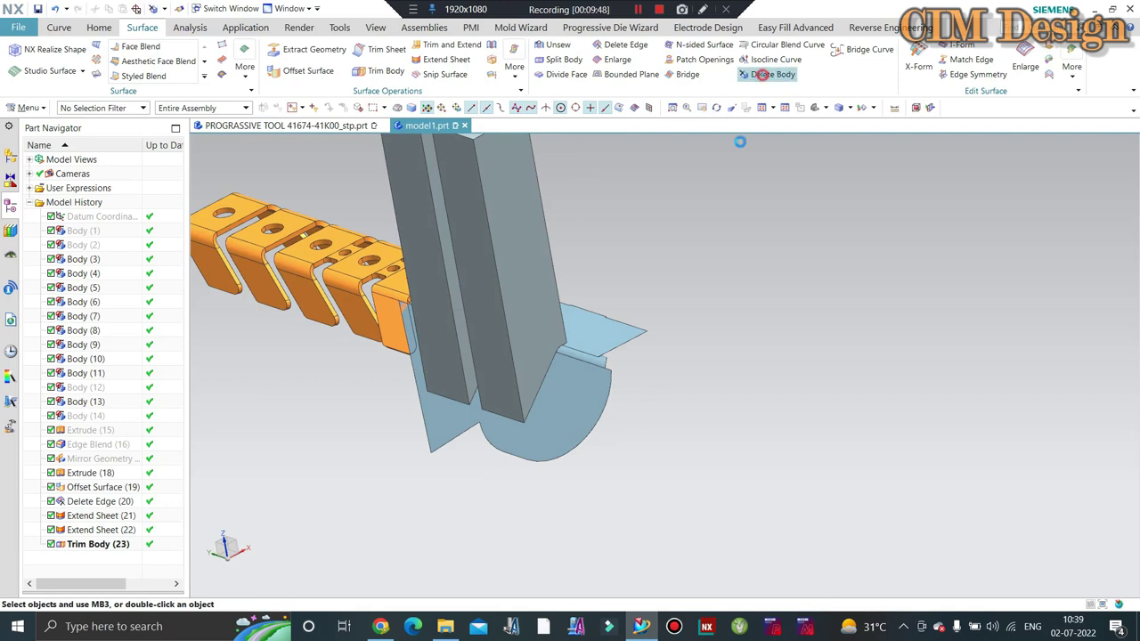
pyautogui.click(570, 445)
pyautogui.middleClick(580, 499)
pyautogui.moveTo(593, 404)
pyautogui.mouseDown(button='middle')
pyautogui.moveTo(541, 374)
pyautogui.moveTo(667, 333)
pyautogui.moveTo(401, 191)
pyautogui.moveTo(394, 211)
pyautogui.moveTo(388, 176)
pyautogui.moveTo(516, 397)
pyautogui.moveTo(362, 233)
pyautogui.mouseUp(button='middle')
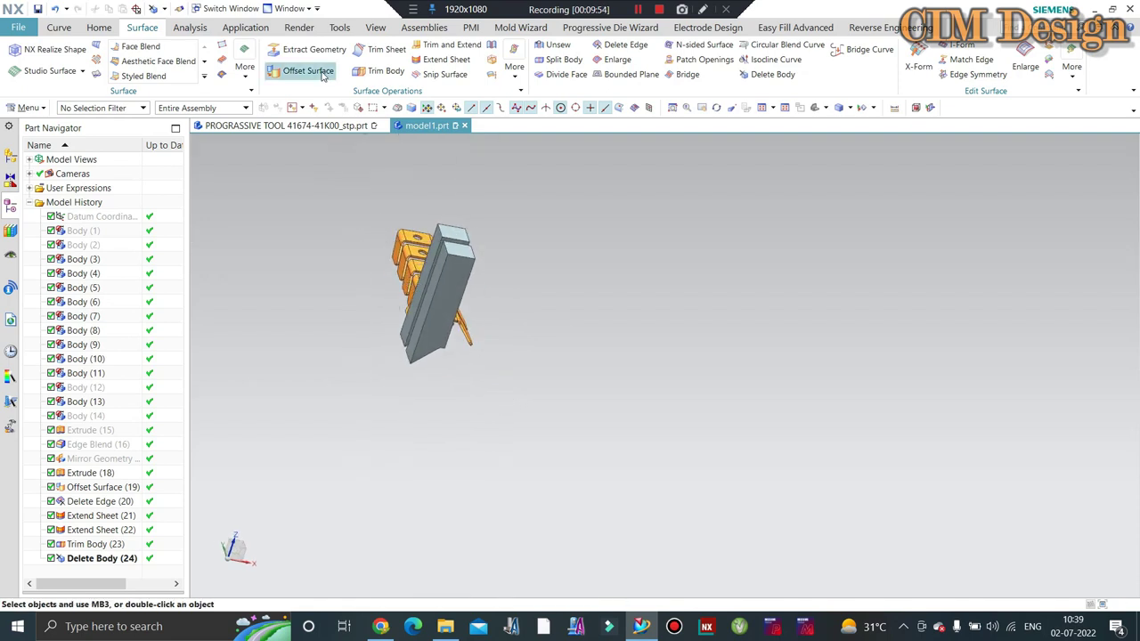
# Step: Start an Edge Blend and pick the first three punch block edges
pyautogui.click(59, 28)
pyautogui.click(87, 28)
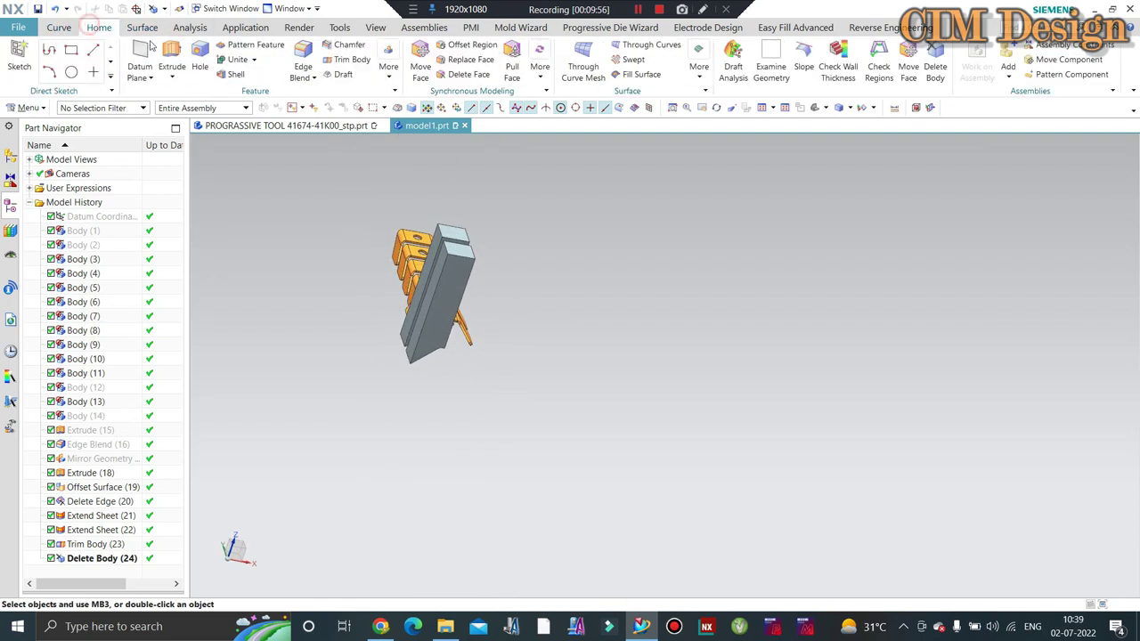
pyautogui.click(302, 61)
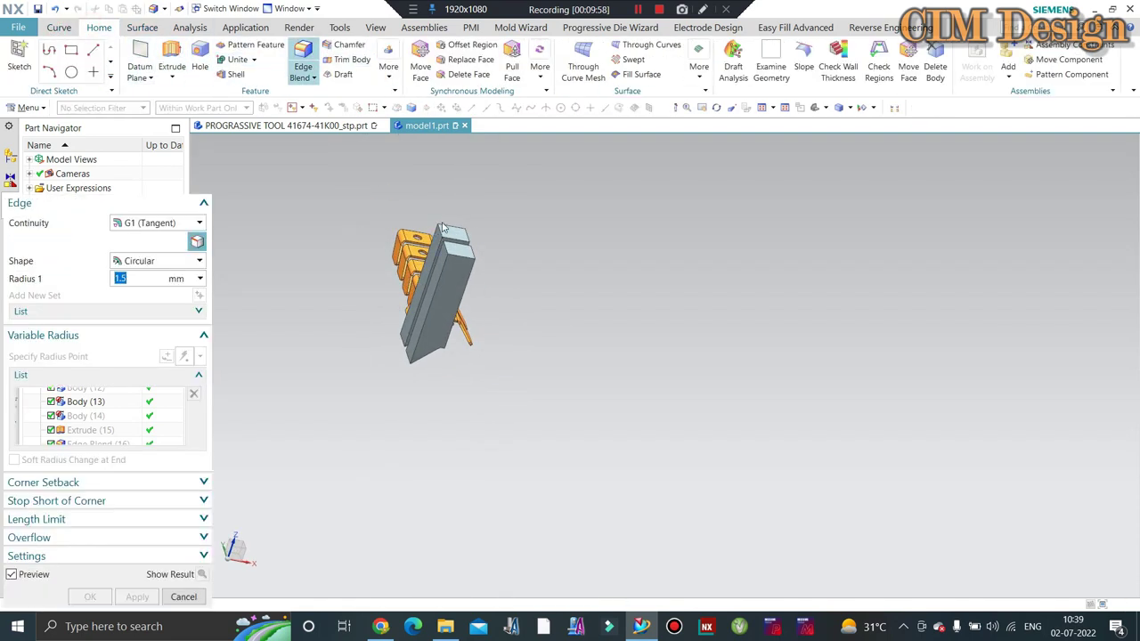
pyautogui.scroll(5, 434, 241)
pyautogui.click(436, 247)
pyautogui.click(467, 294)
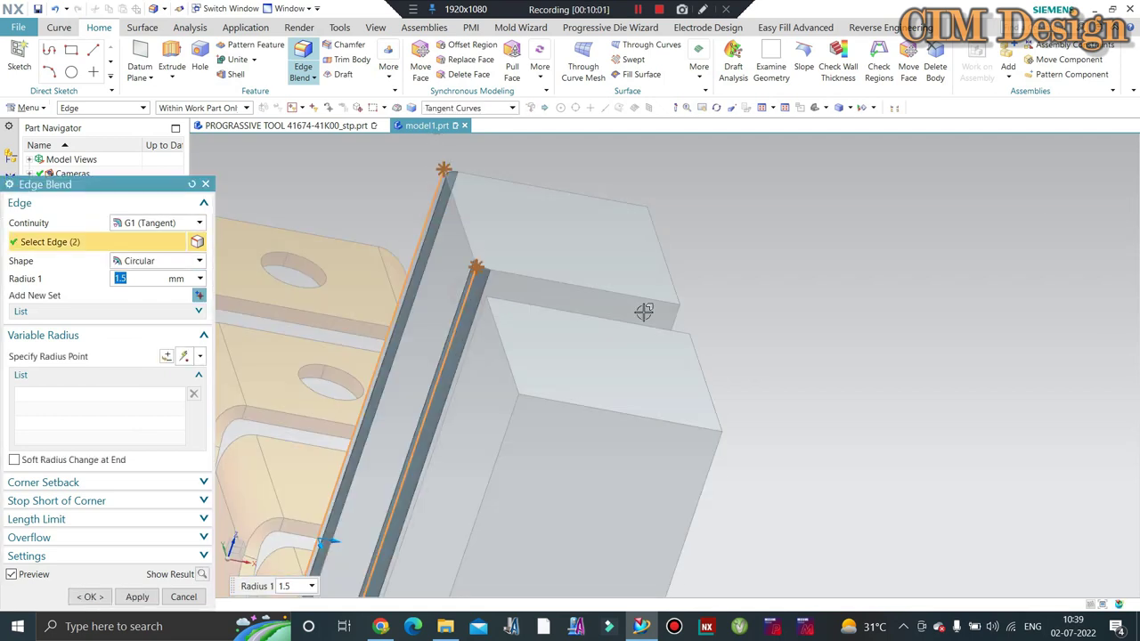
pyautogui.click(506, 427)
# Step: Add the remaining block edges and apply the 1.5 mm blend
pyautogui.moveTo(609, 326); pyautogui.dragTo(344, 220, button='middle')
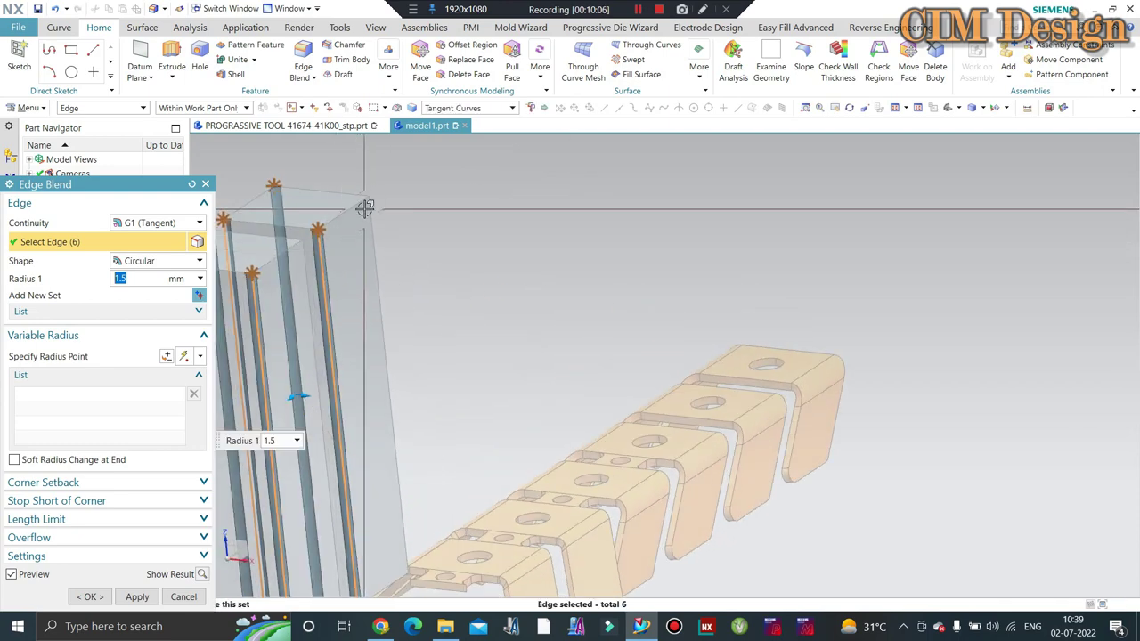
pyautogui.scroll(3, 397, 252)
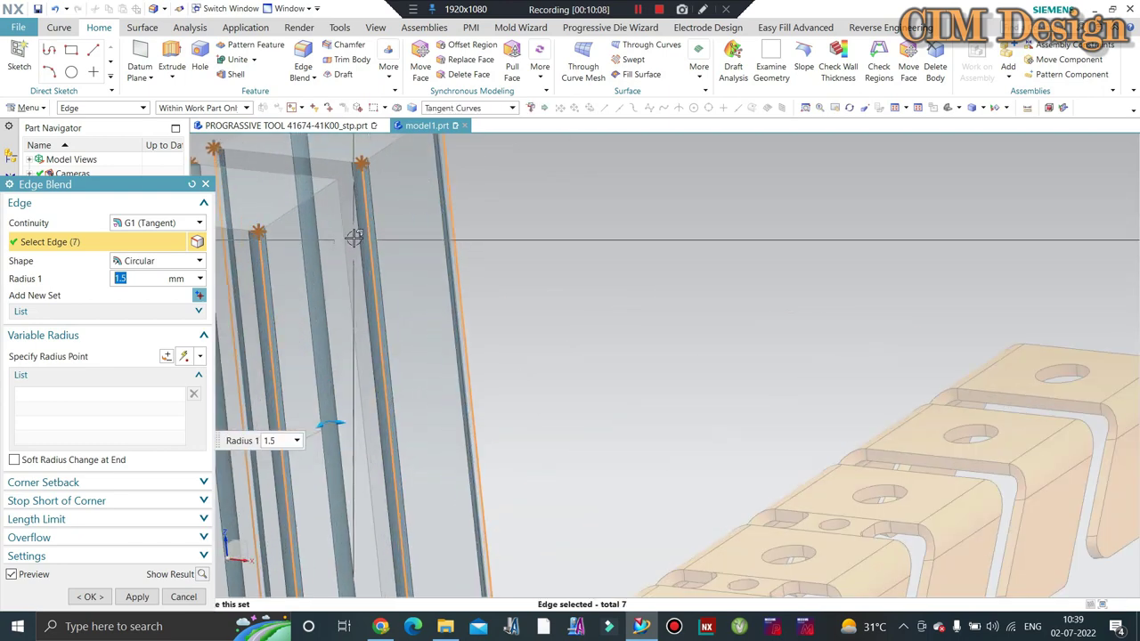
pyautogui.middleClick(360, 259)
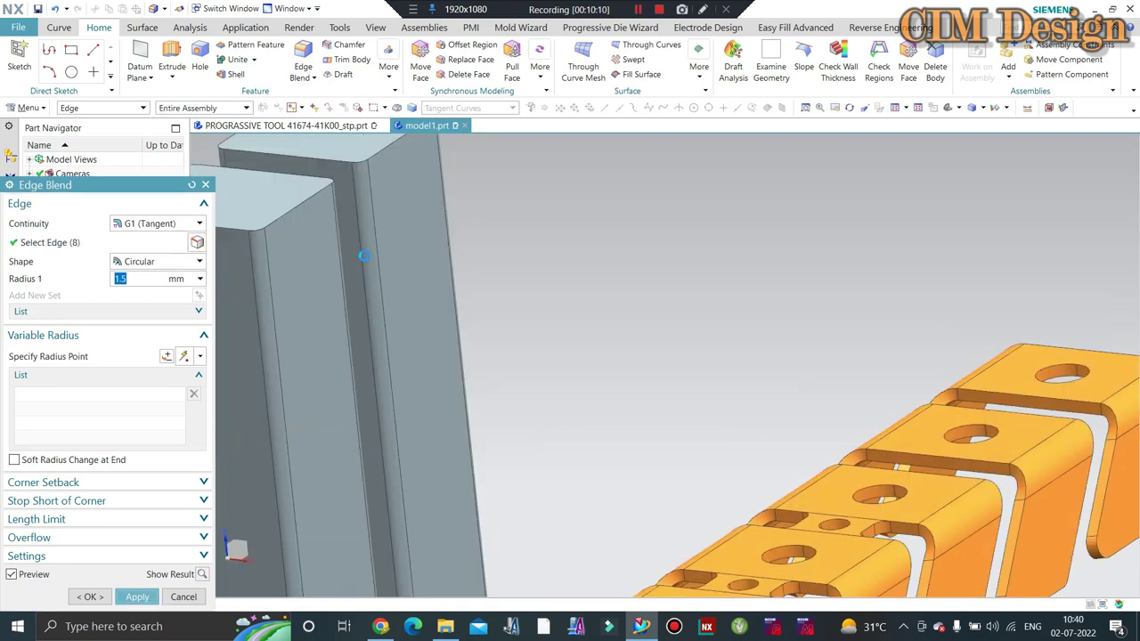
pyautogui.scroll(-5, 485, 250)
pyautogui.middleClick(485, 250)
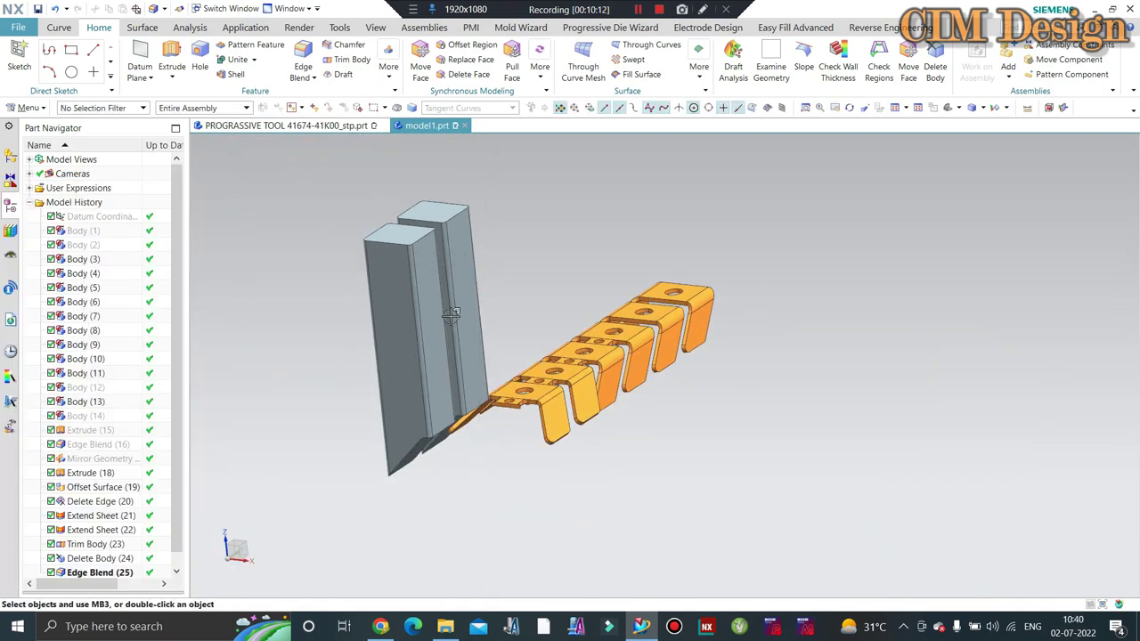
# Step: Orbit and zoom to inspect the rounded punch blocks
pyautogui.moveTo(486, 250)
pyautogui.mouseDown(button='middle')
pyautogui.moveTo(417, 223)
pyautogui.moveTo(477, 296)
pyautogui.moveTo(471, 348)
pyautogui.moveTo(374, 301)
pyautogui.moveTo(395, 272)
pyautogui.moveTo(538, 305)
pyautogui.moveTo(511, 257)
pyautogui.moveTo(969, 308)
pyautogui.moveTo(947, 306)
pyautogui.mouseUp(button='middle')
pyautogui.scroll(3, 445, 249)
pyautogui.scroll(-2, 445, 249)
pyautogui.scroll(-2, 478, 296)
pyautogui.scroll(4, 374, 301)
pyautogui.scroll(2, 374, 301)
pyautogui.scroll(-2, 537, 305)
pyautogui.scroll(2, 559, 200)
pyautogui.scroll(2, 559, 199)
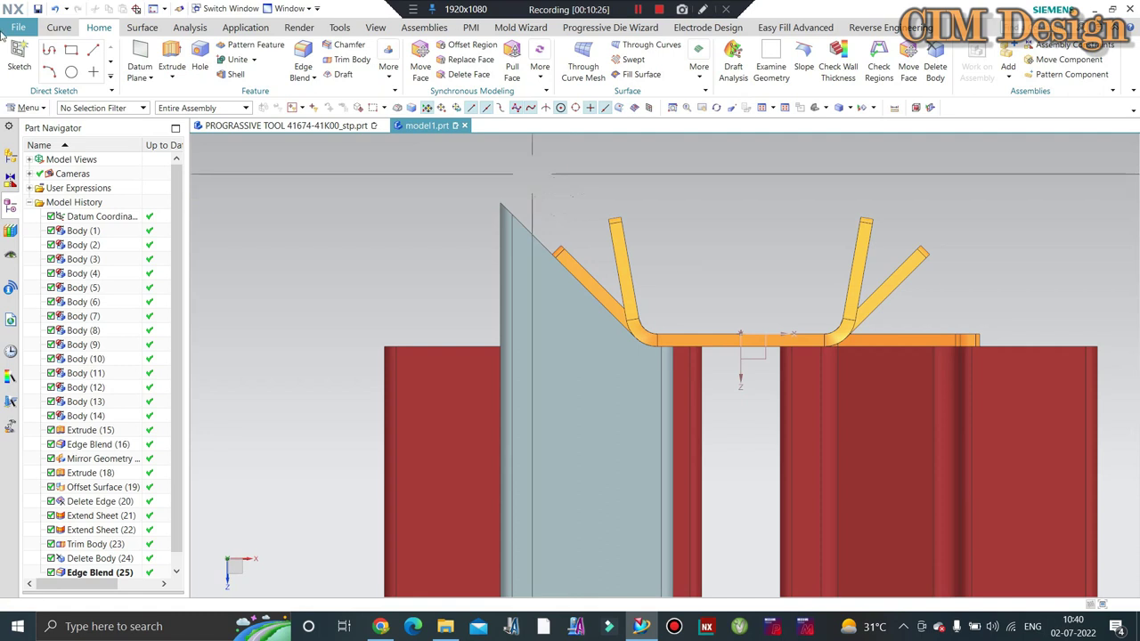
# Step: Trim the grey punch bodies with a new plane at the strip's top end
pyautogui.click(526, 239)
pyautogui.click(140, 454)
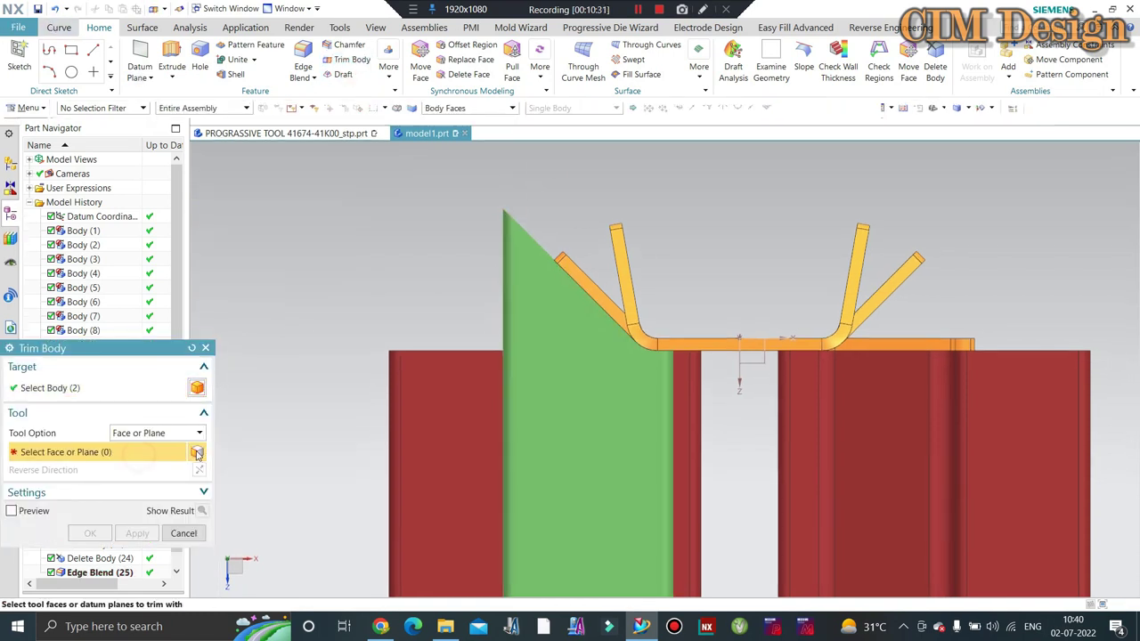
pyautogui.click(200, 433)
pyautogui.click(143, 461)
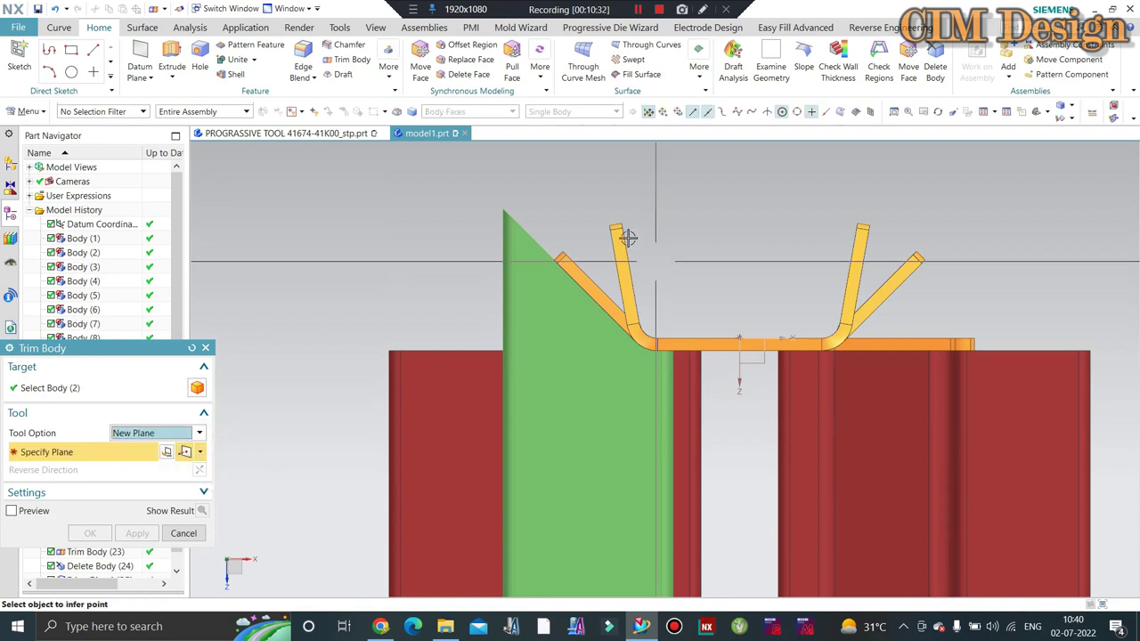
pyautogui.scroll(2, 628, 238)
pyautogui.scroll(2, 635, 223)
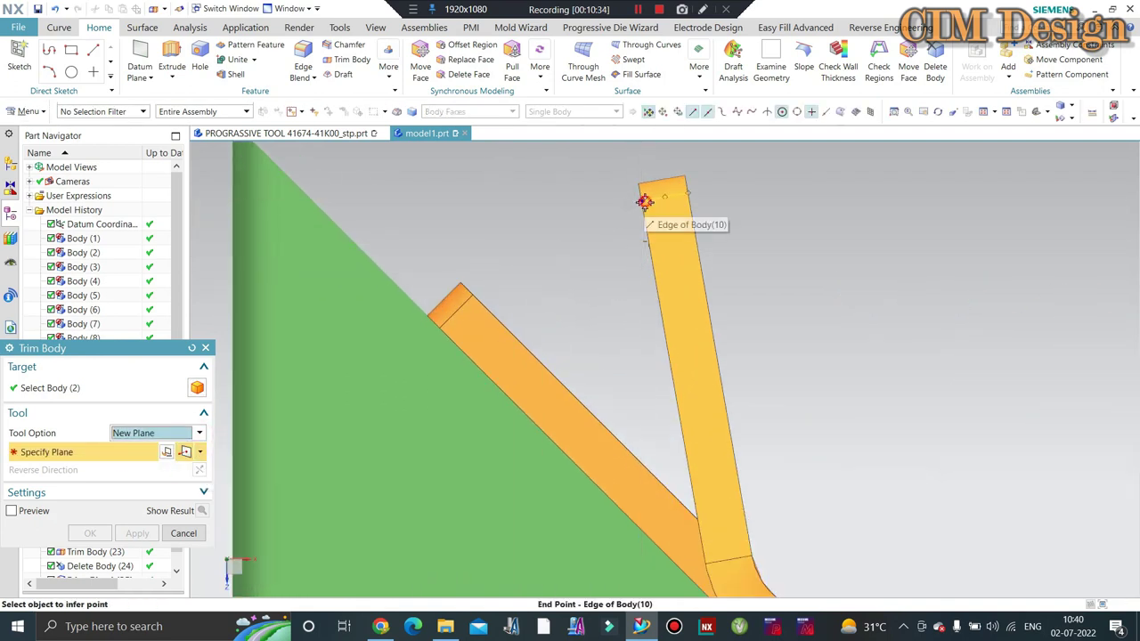
pyautogui.click(644, 202)
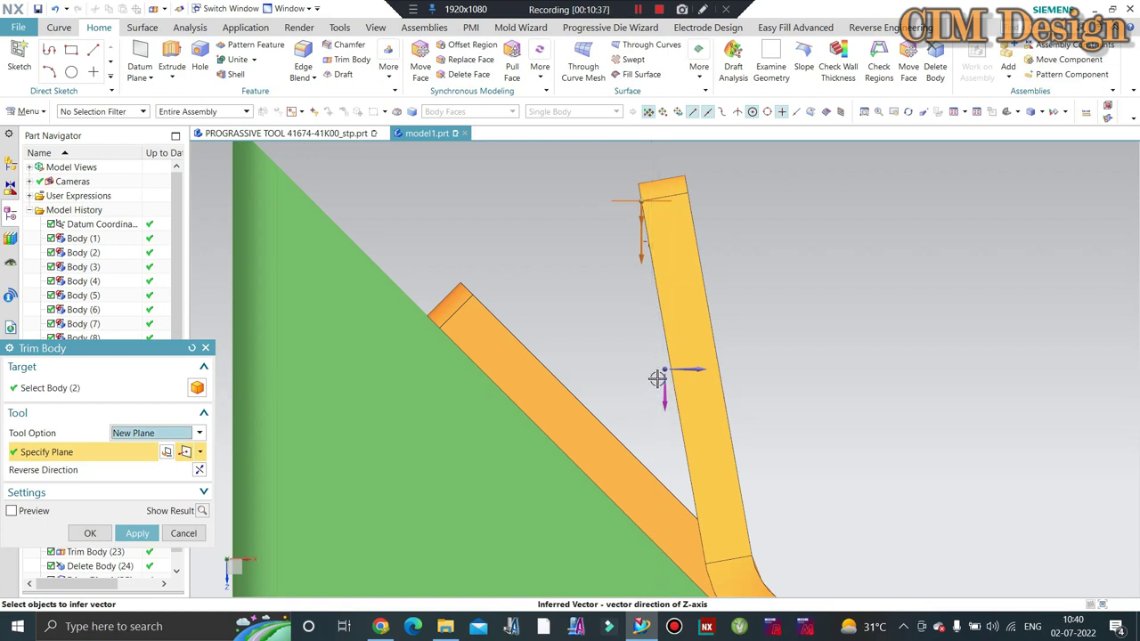
pyautogui.scroll(-3, 627, 261)
pyautogui.middleClick(628, 261)
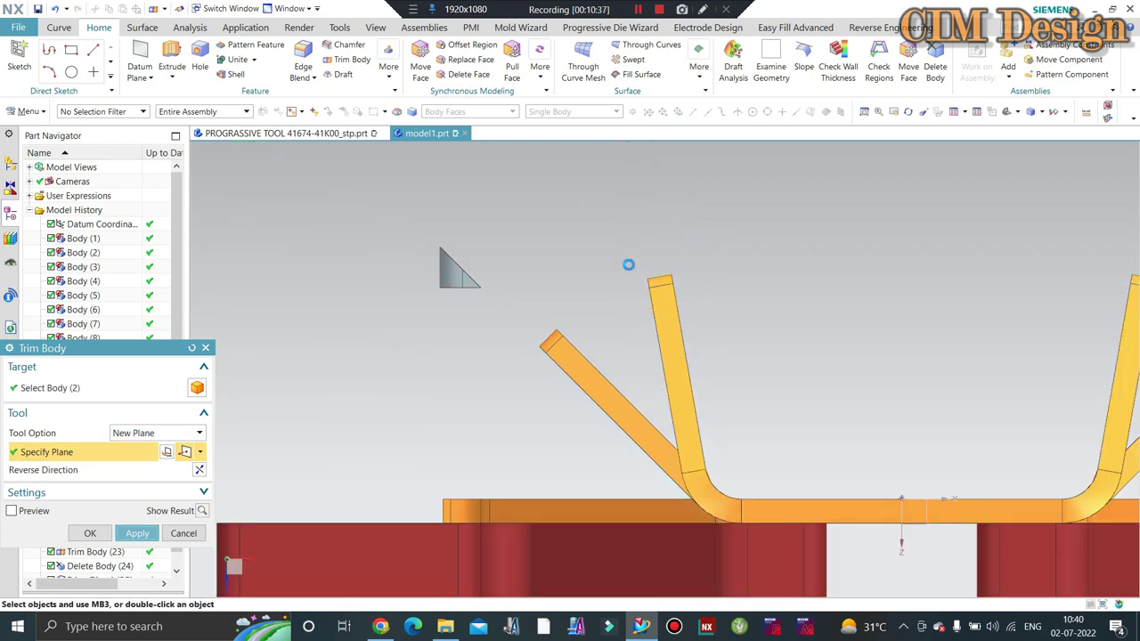
pyautogui.click(183, 533)
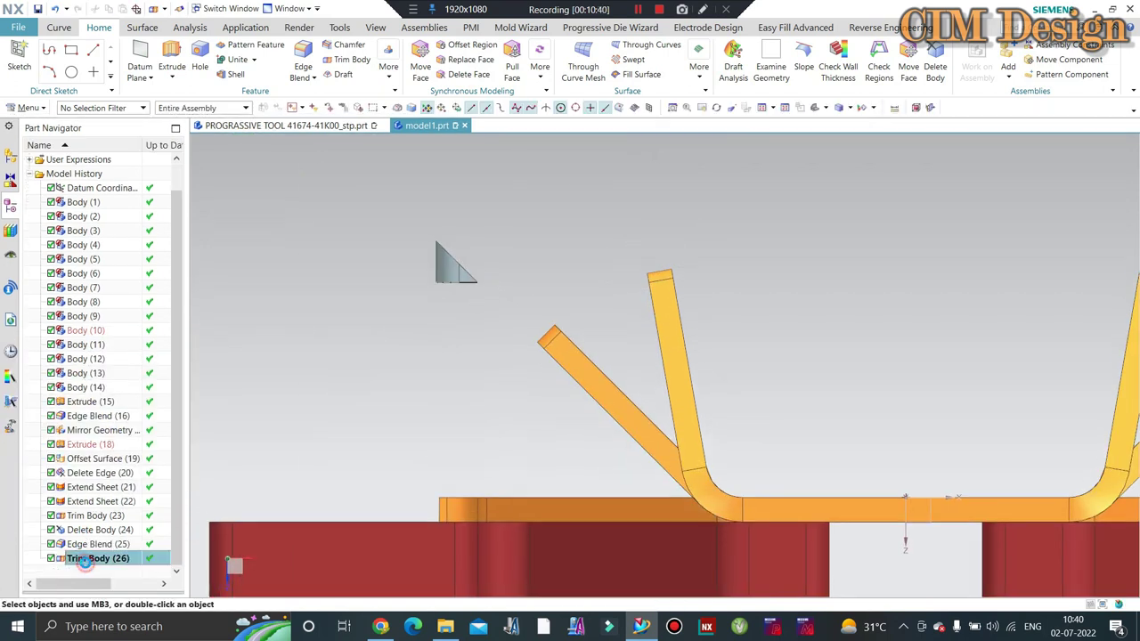
# Step: Reopen the trim to review its tolerance settings, confirm it, and inspect the blocks
pyautogui.doubleClick(83, 559)
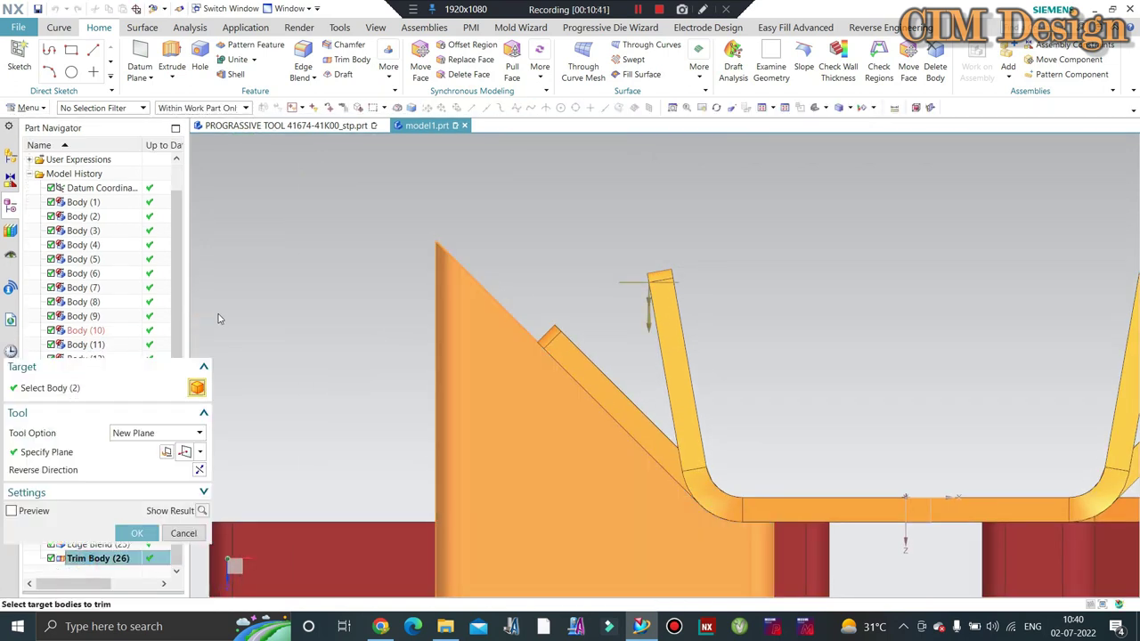
pyautogui.click(55, 496)
pyautogui.moveTo(126, 348); pyautogui.dragTo(187, 226)
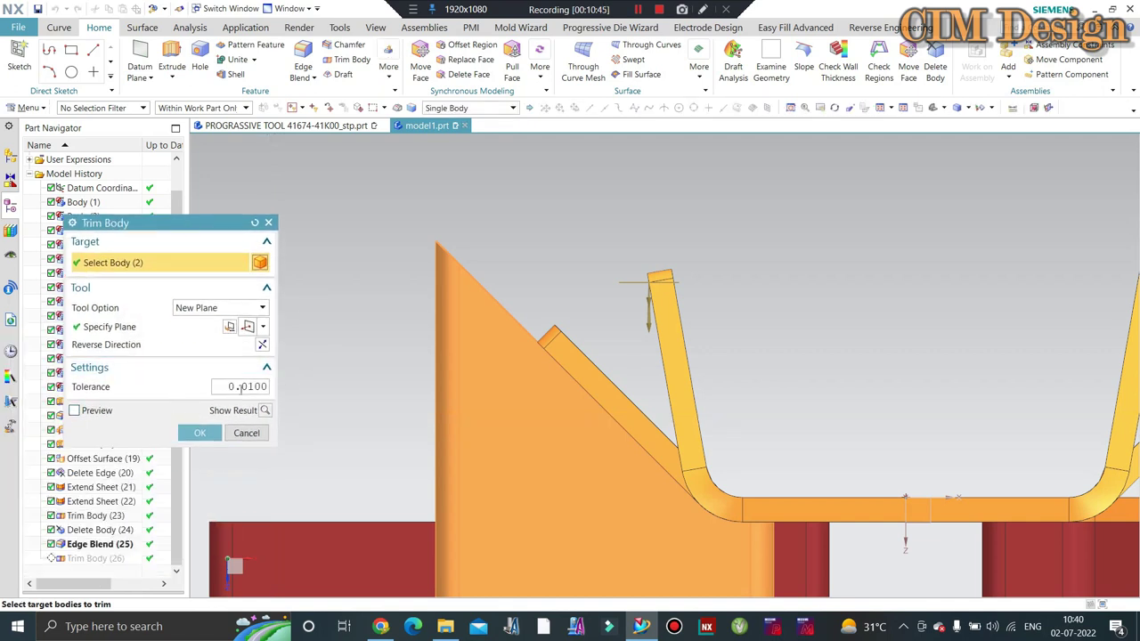
pyautogui.click(196, 432)
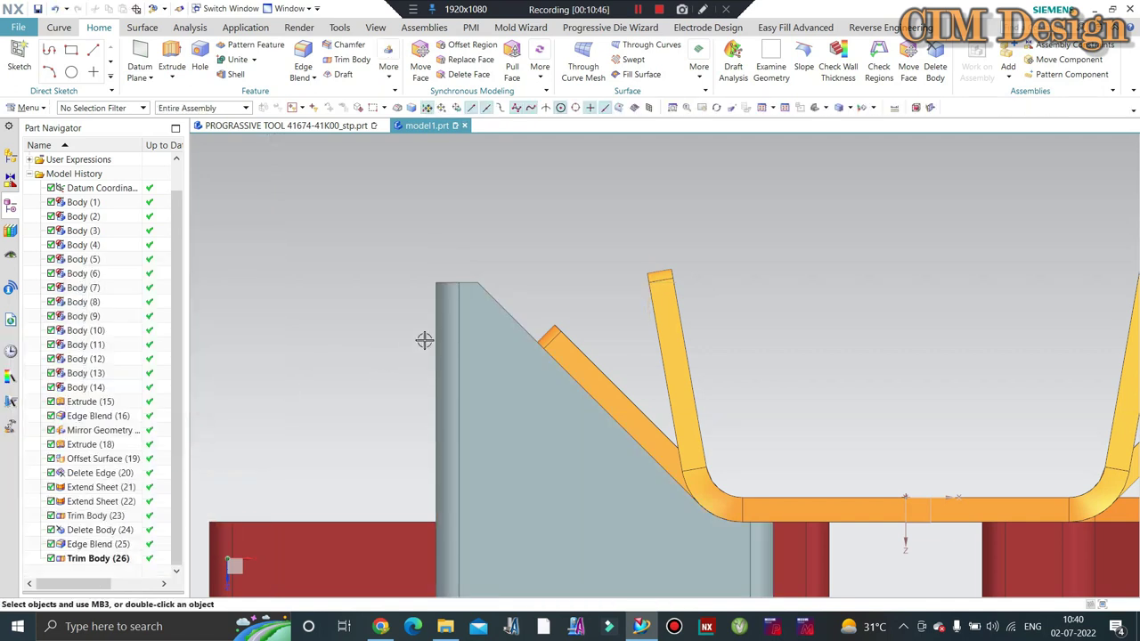
pyautogui.moveTo(427, 338); pyautogui.dragTo(458, 328, button='middle')
pyautogui.scroll(2, 445, 327)
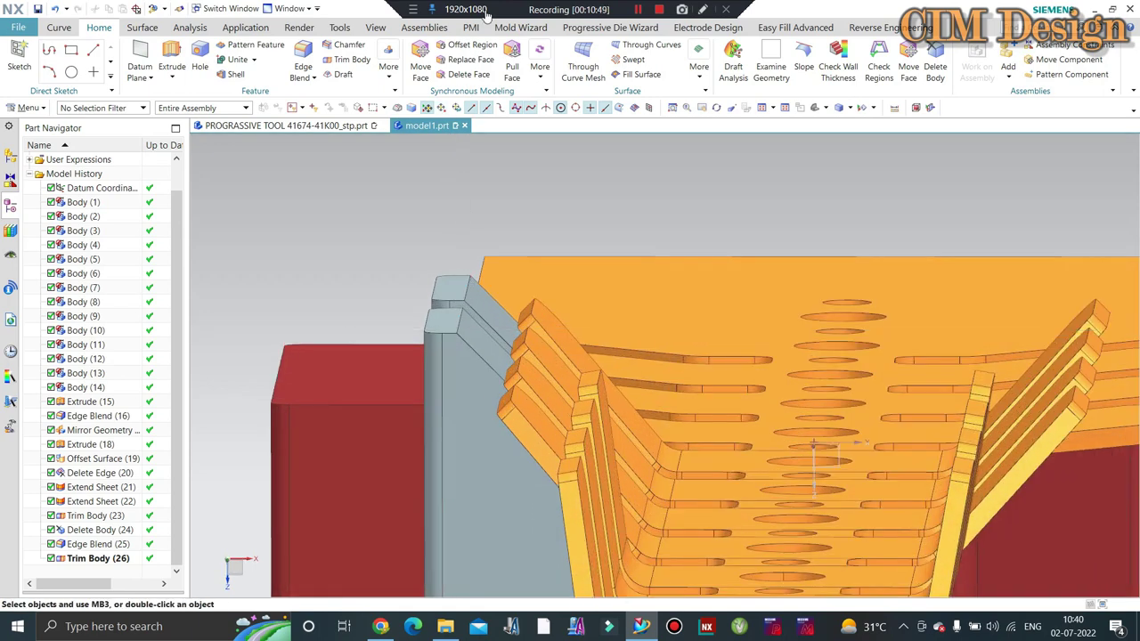
# Step: Lower the two punch top faces by -2 mm with Offset Region
pyautogui.click(476, 44)
pyautogui.scroll(3, 450, 294)
pyautogui.click(450, 292)
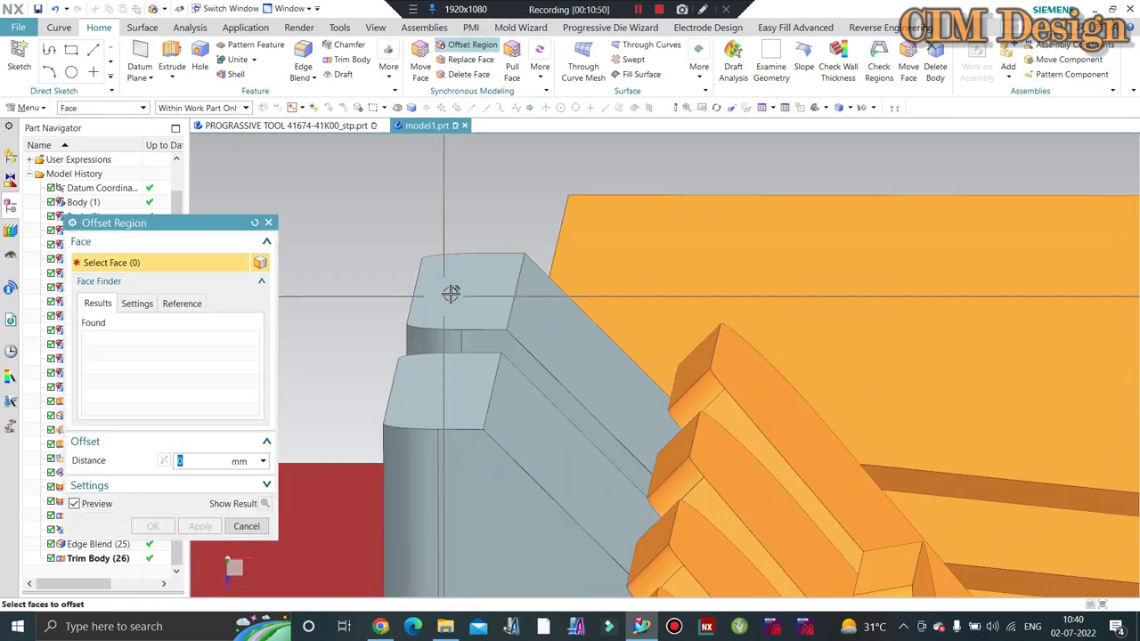
pyautogui.click(452, 385)
pyautogui.press('Return')
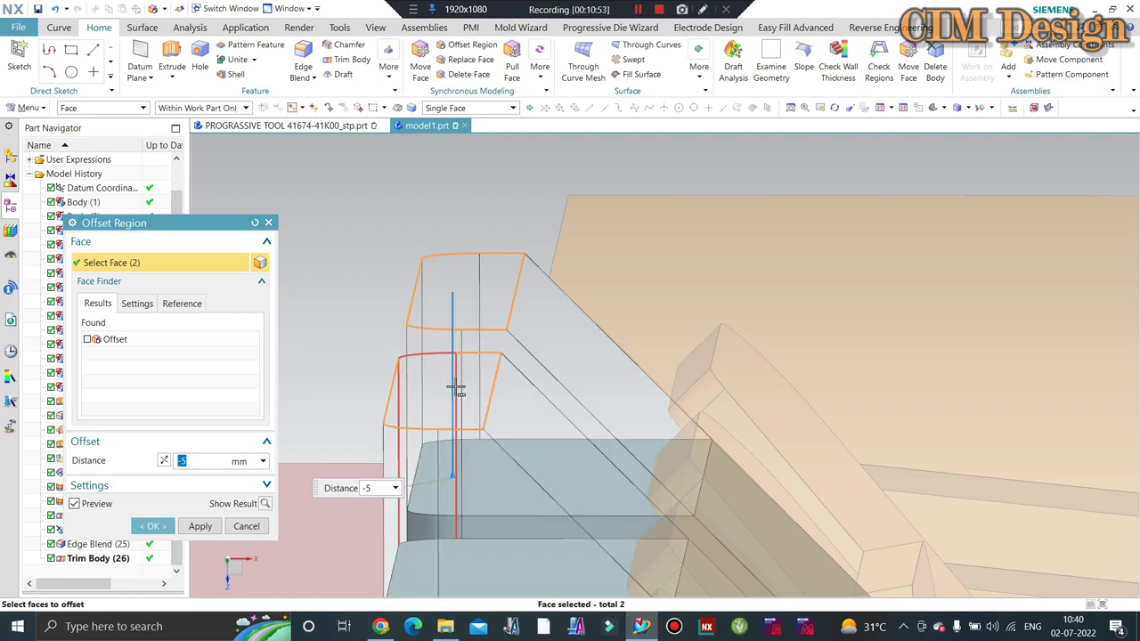
pyautogui.write('2')
pyautogui.press('Return')
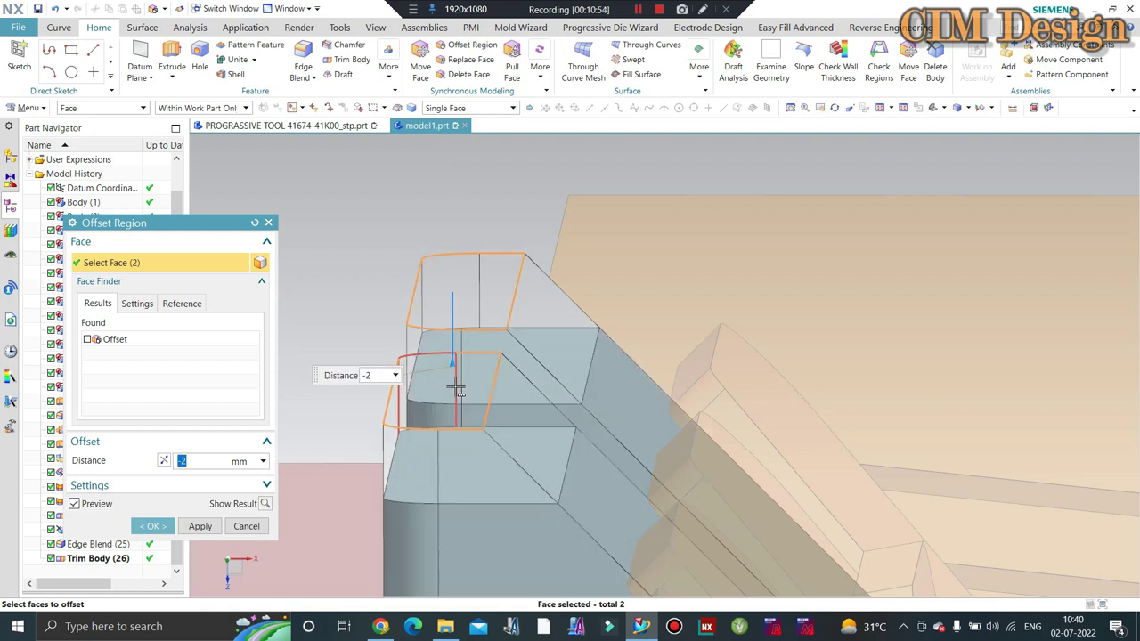
pyautogui.middleClick(496, 341)
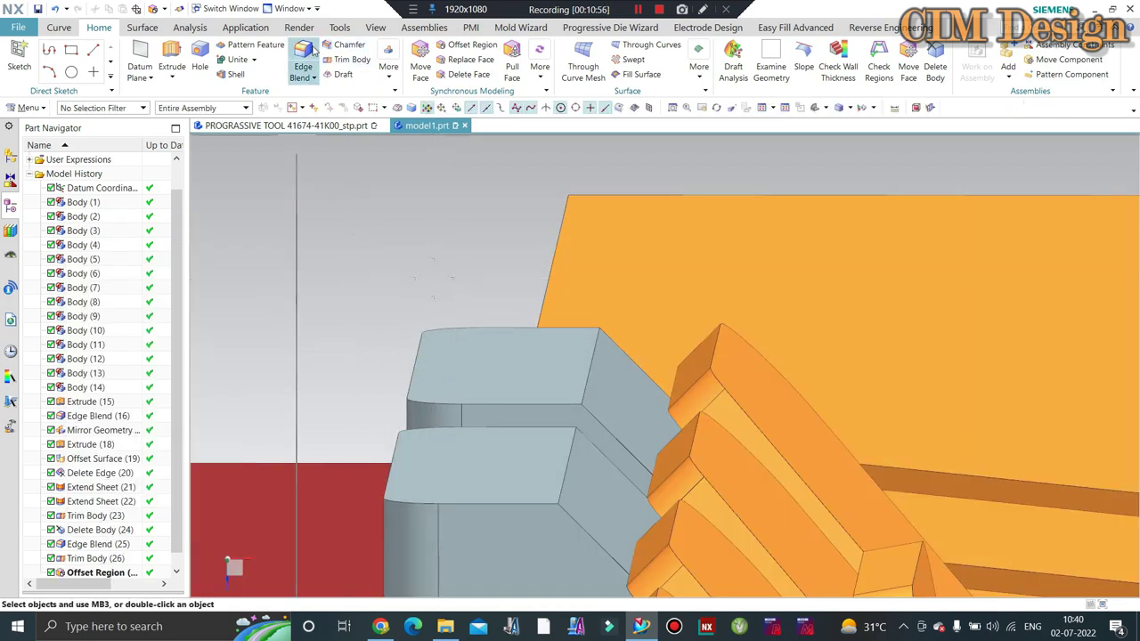
# Step: Round one punch block edge with a 1.5 mm Edge Blend
pyautogui.click(589, 366)
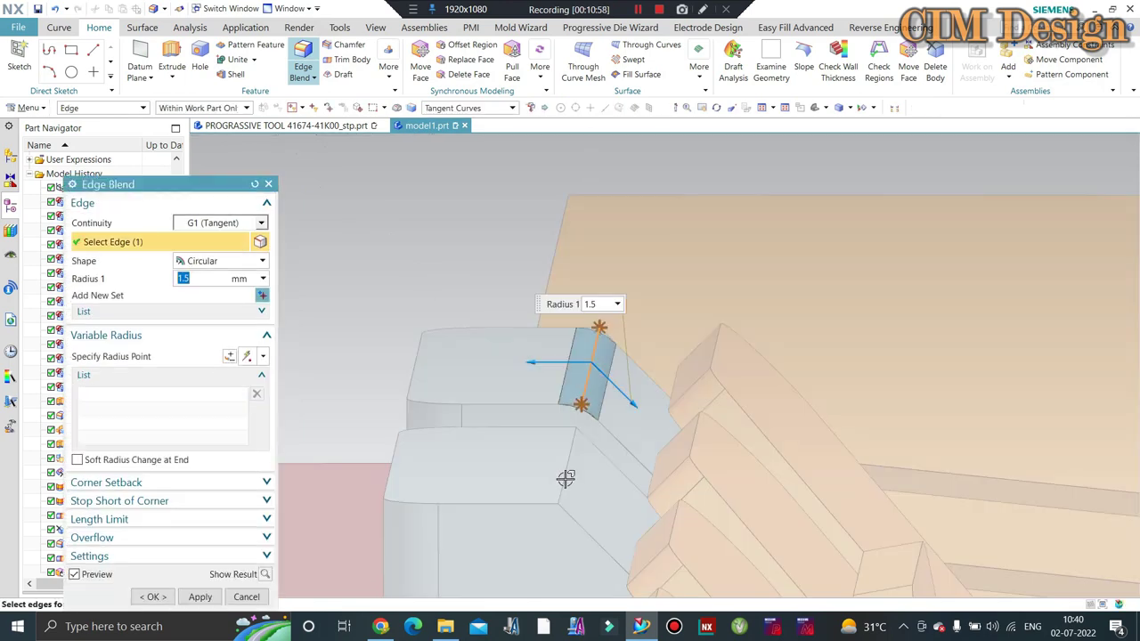
pyautogui.middleClick(454, 368)
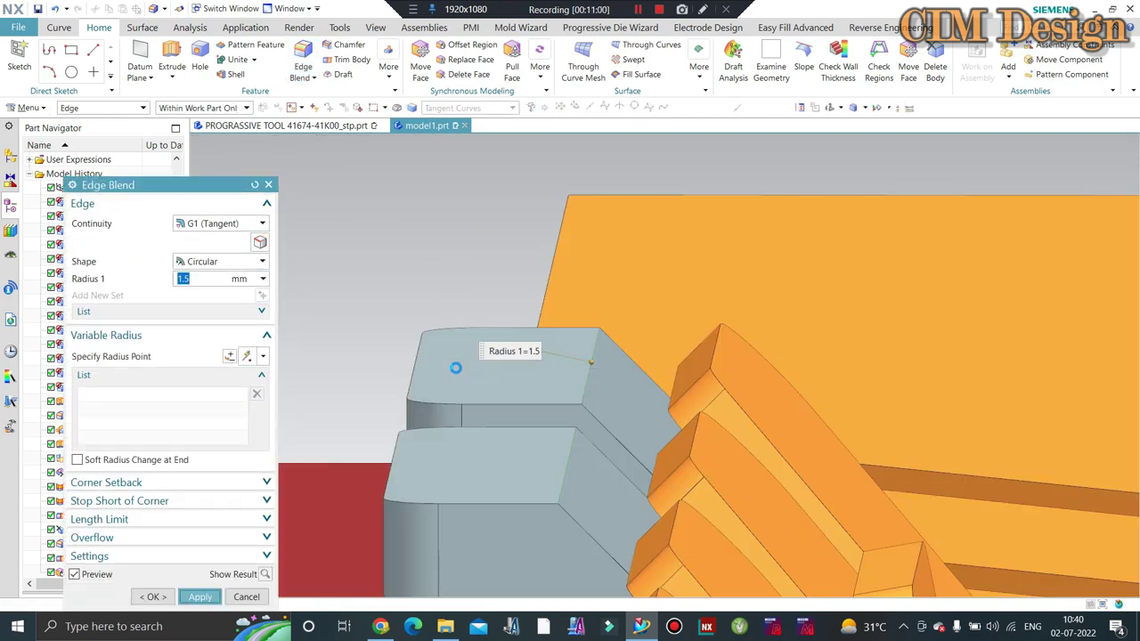
pyautogui.moveTo(378, 422)
pyautogui.mouseDown(button='middle')
pyautogui.moveTo(407, 359)
pyautogui.moveTo(492, 394)
pyautogui.moveTo(513, 425)
pyautogui.moveTo(561, 372)
pyautogui.mouseUp(button='middle')
pyautogui.middleClick(340, 452)
# Step: Edit Offset Region (27) to a -2.5 mm distance instead of -2 mm
pyautogui.scroll(5, 513, 425)
pyautogui.scroll(3, 562, 372)
pyautogui.scroll(-5, 427, 368)
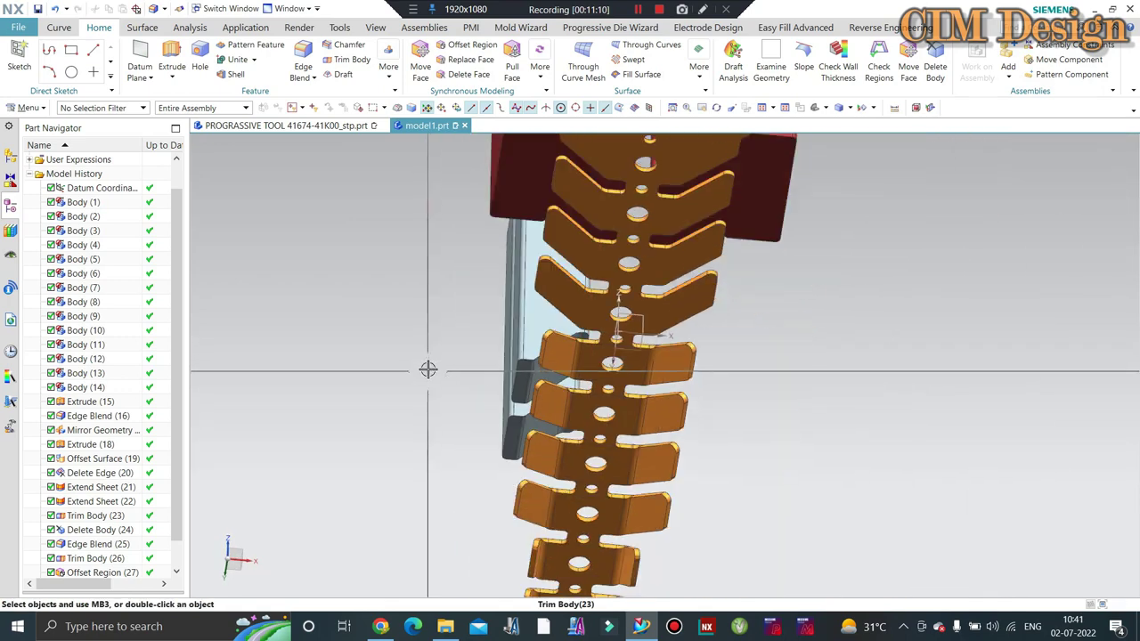
pyautogui.moveTo(427, 369)
pyautogui.mouseDown(button='middle')
pyautogui.moveTo(427, 394)
pyautogui.moveTo(364, 414)
pyautogui.mouseUp(button='middle')
pyautogui.scroll(3, 535, 403)
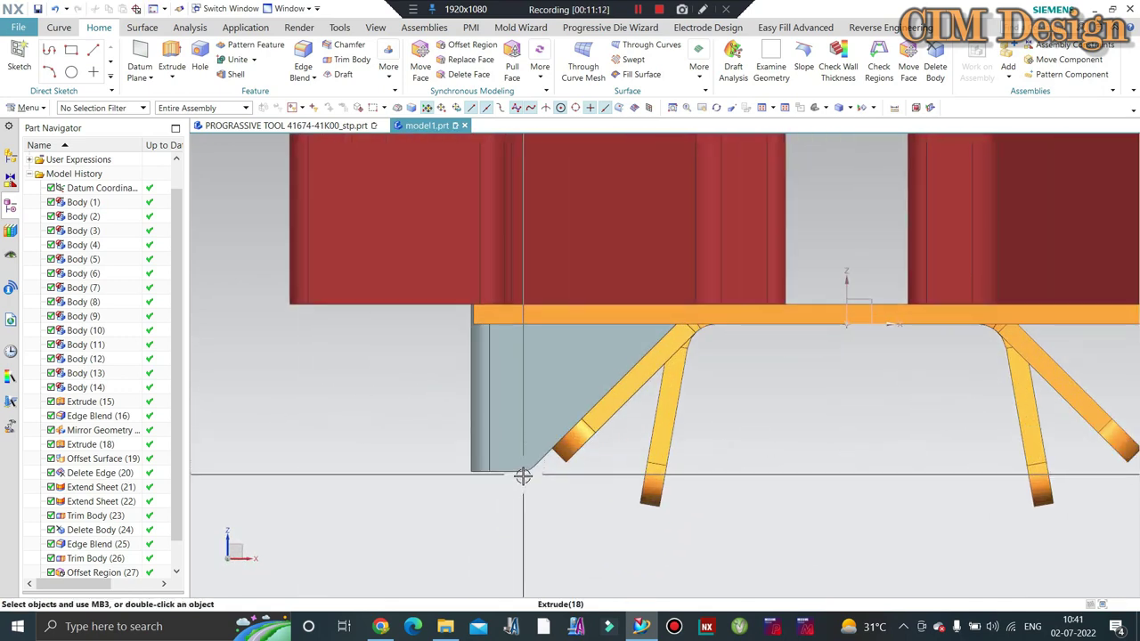
pyautogui.scroll(2, 526, 463)
pyautogui.scroll(-1, 72, 557)
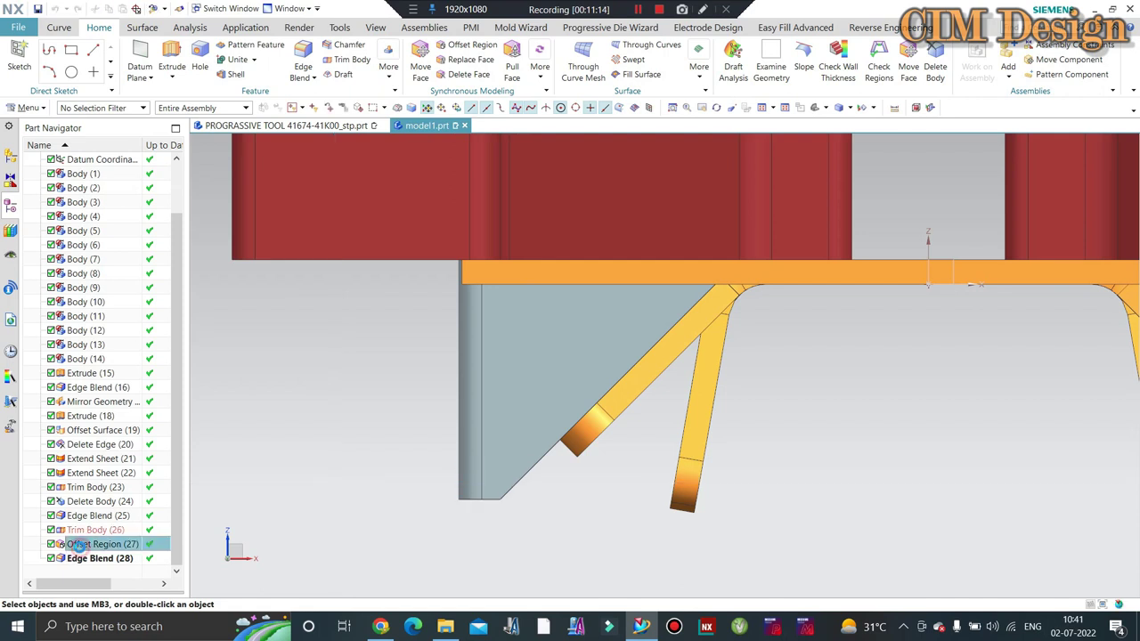
pyautogui.doubleClick(79, 544)
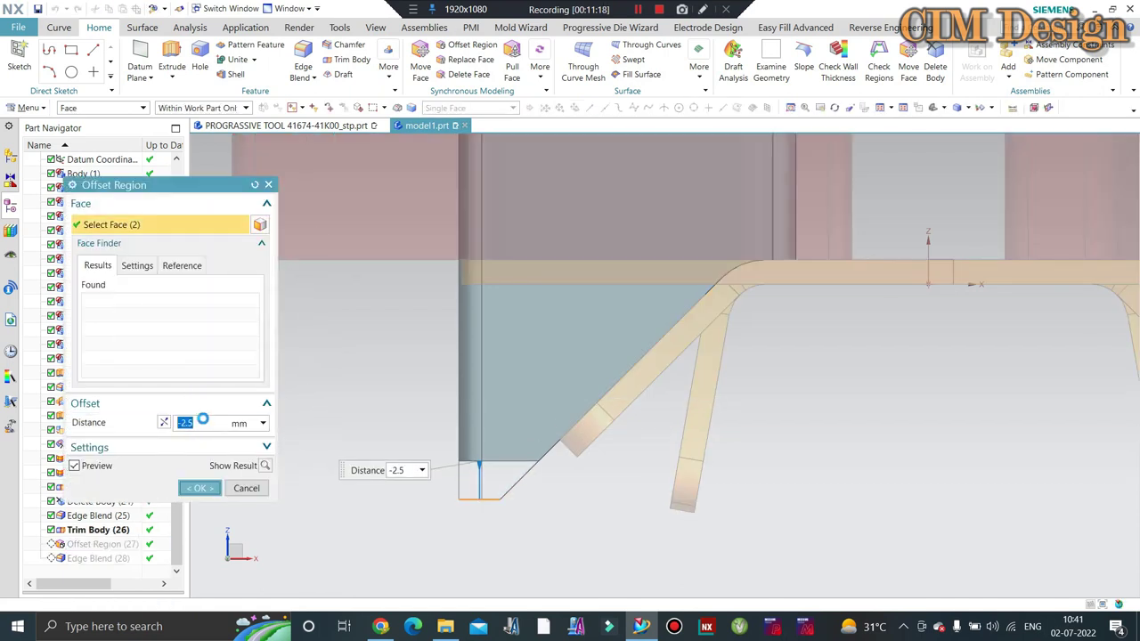
pyautogui.middleClick(203, 420)
pyautogui.moveTo(206, 415)
pyautogui.mouseDown(button='middle')
pyautogui.moveTo(313, 376)
pyautogui.moveTo(376, 371)
pyautogui.moveTo(375, 400)
pyautogui.moveTo(323, 419)
pyautogui.moveTo(382, 412)
pyautogui.moveTo(445, 425)
pyautogui.moveTo(535, 417)
pyautogui.moveTo(592, 383)
pyautogui.mouseUp(button='middle')
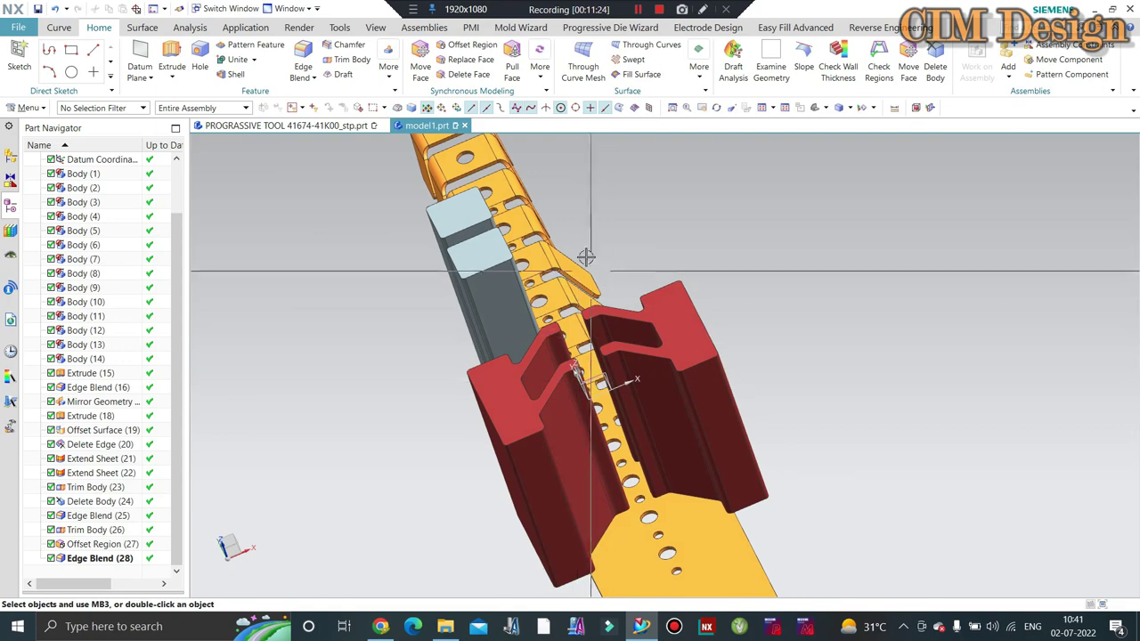
# Step: Mirror the two grey punch blocks across the strip with Mirror Geometry
pyautogui.click(390, 69)
pyautogui.click(612, 276)
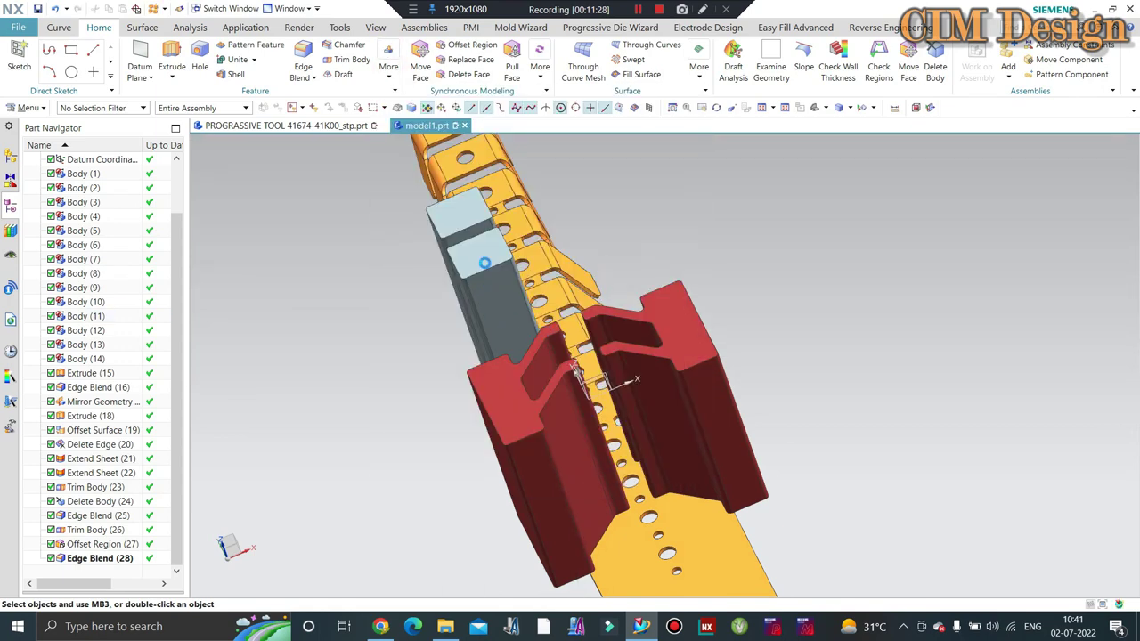
pyautogui.scroll(1, 472, 250)
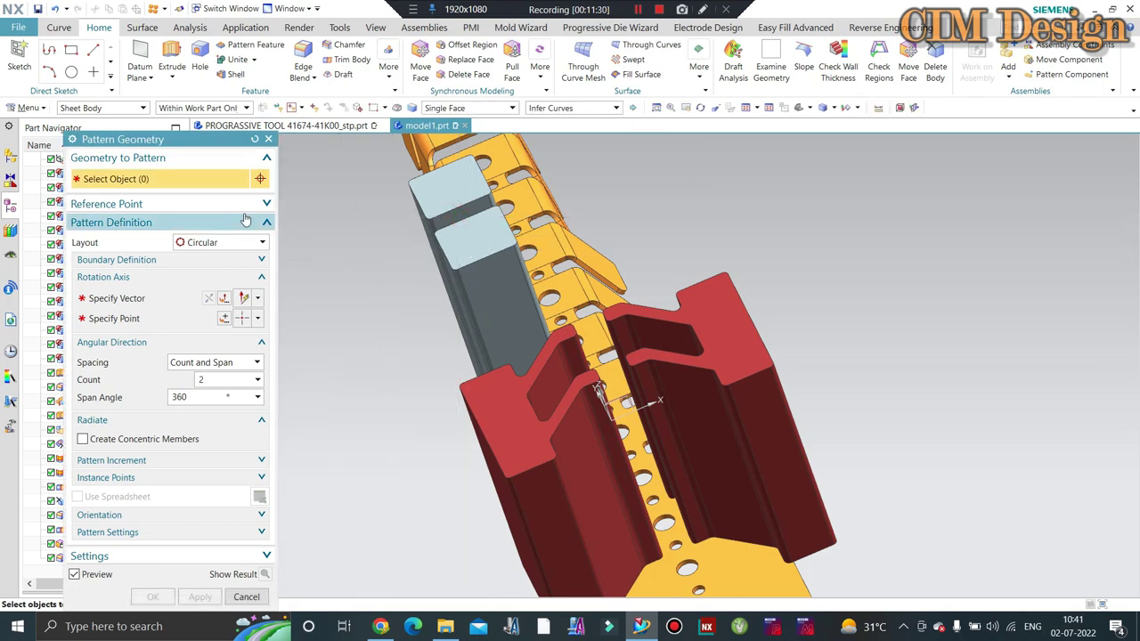
pyautogui.click(389, 66)
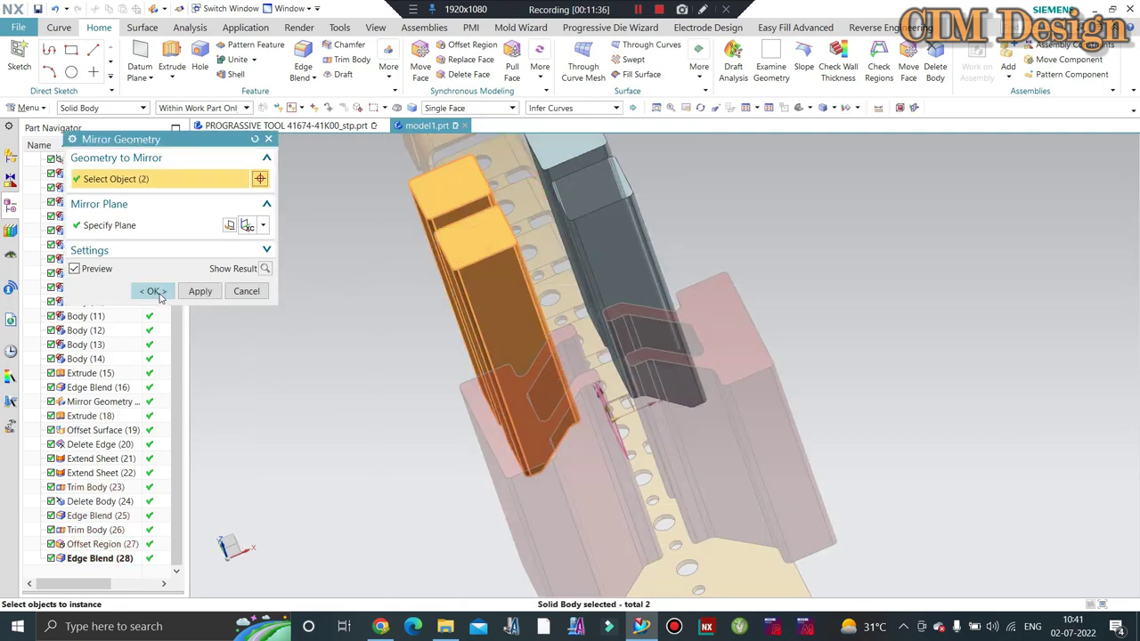
pyautogui.click(153, 292)
pyautogui.moveTo(414, 297)
pyautogui.mouseDown(button='middle')
pyautogui.moveTo(429, 273)
pyautogui.moveTo(519, 338)
pyautogui.mouseUp(button='middle')
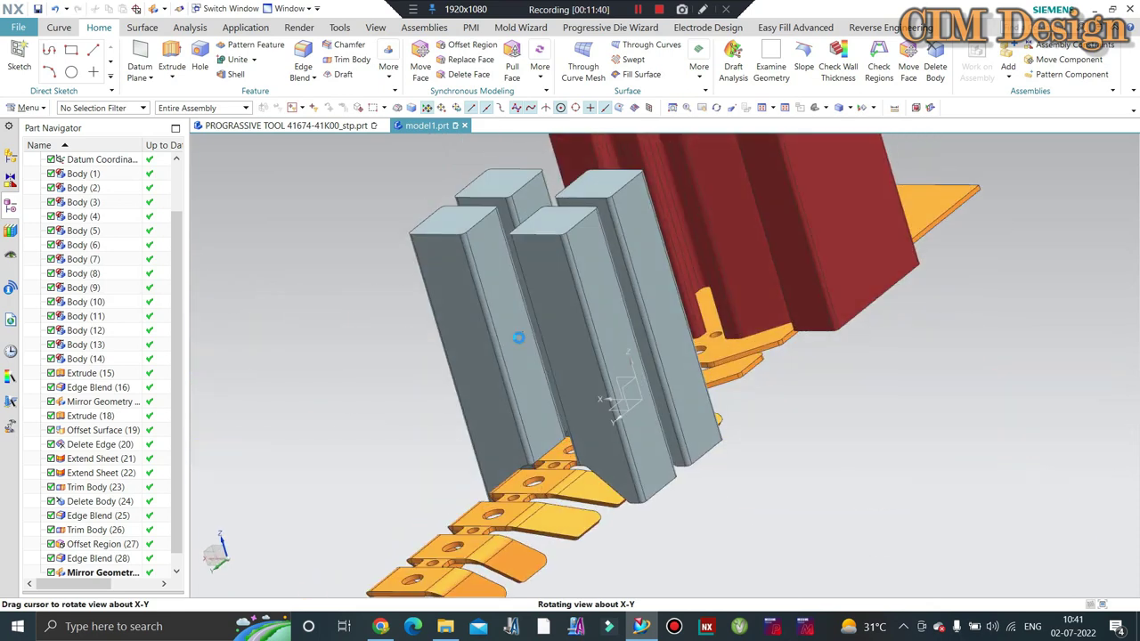
# Step: Recolour the four square punch blocks light cyan using Edit Object Display (Ctrl+J)
pyautogui.hotkey('ctrl', 'j')
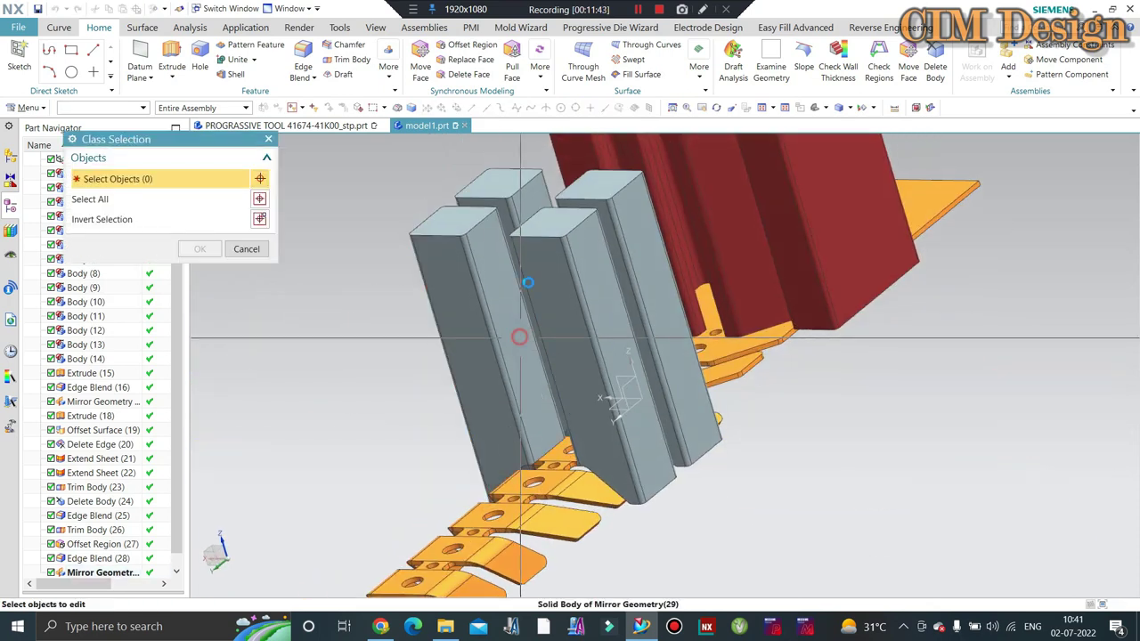
pyautogui.click(521, 330)
pyautogui.click(498, 191)
pyautogui.click(605, 204)
pyautogui.click(581, 269)
pyautogui.click(200, 248)
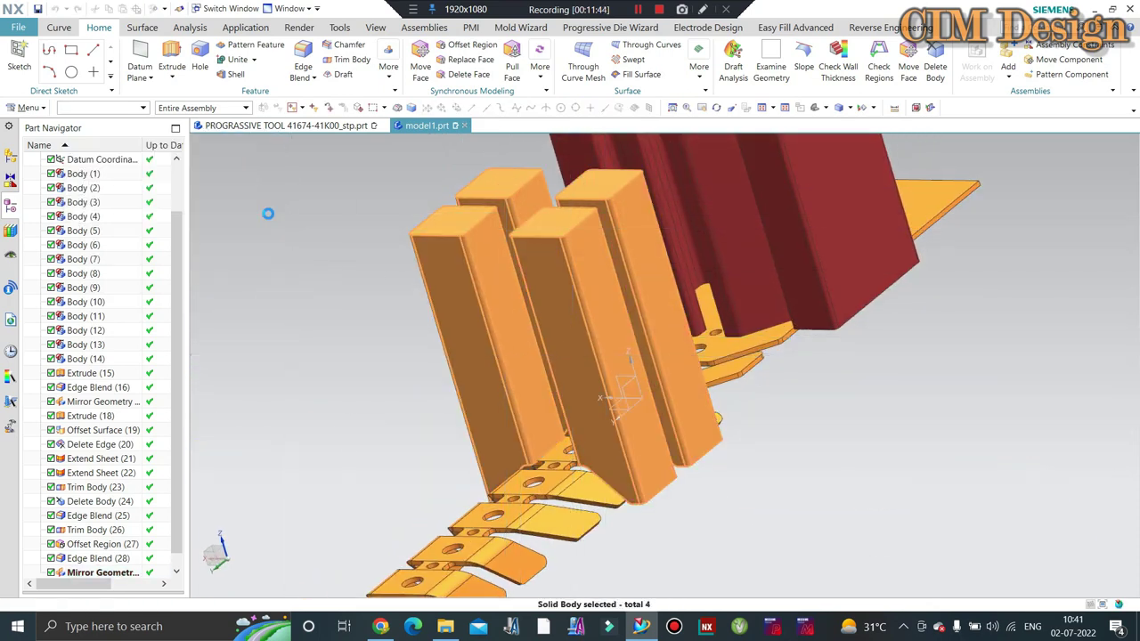
pyautogui.click(255, 221)
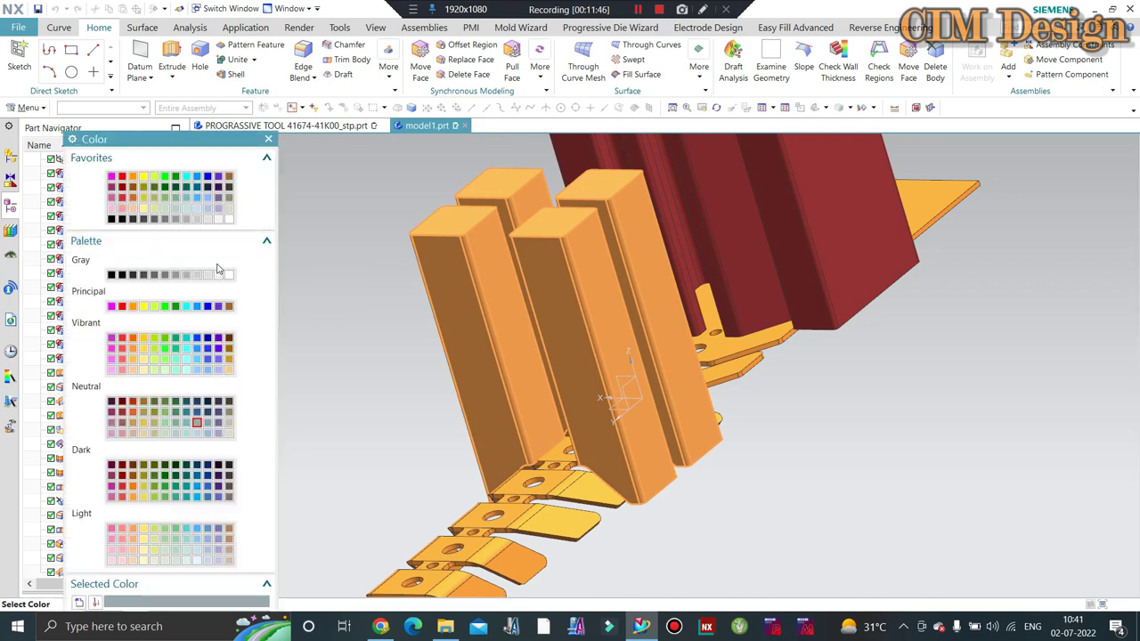
pyautogui.click(181, 355)
pyautogui.middleClick(183, 351)
pyautogui.middleClick(183, 351)
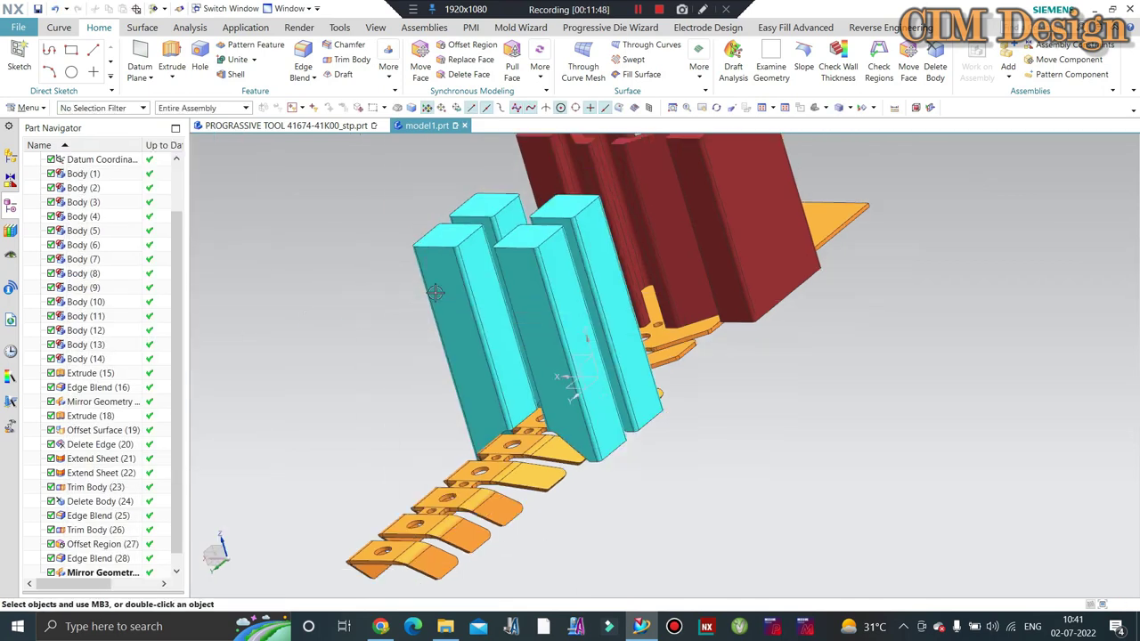
pyautogui.moveTo(606, 356)
pyautogui.mouseDown(button='middle')
pyautogui.moveTo(655, 391)
pyautogui.moveTo(677, 437)
pyautogui.moveTo(494, 272)
pyautogui.moveTo(526, 166)
pyautogui.moveTo(480, 242)
pyautogui.moveTo(402, 491)
pyautogui.moveTo(520, 282)
pyautogui.mouseUp(button='middle')
pyautogui.scroll(-5, 520, 281)
pyautogui.scroll(5, 610, 252)
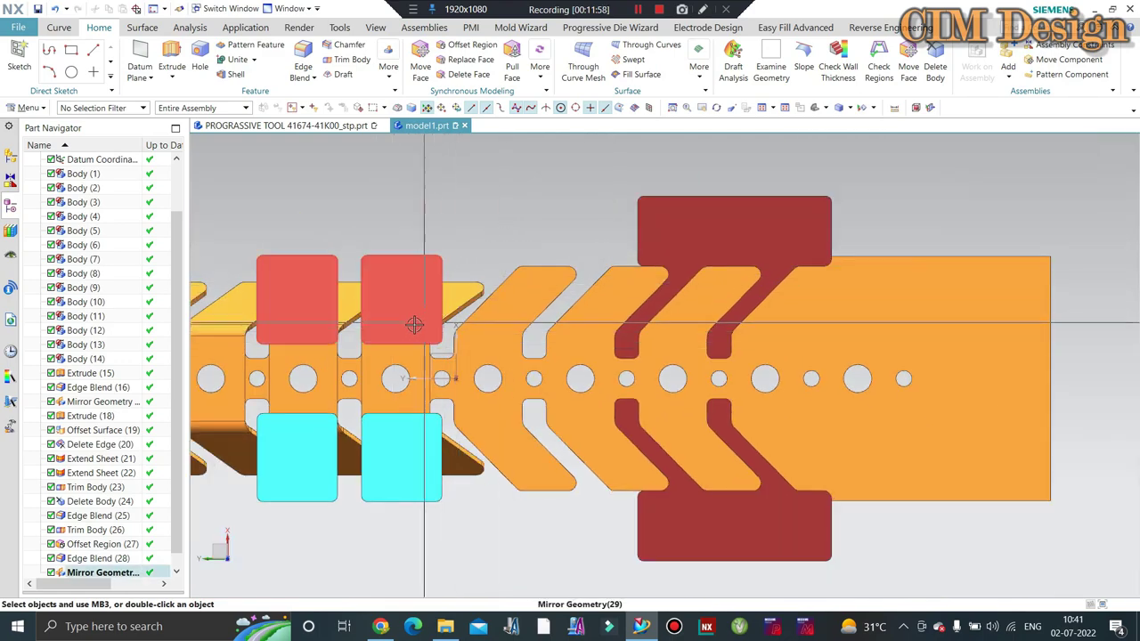
pyautogui.scroll(3, 410, 267)
pyautogui.moveTo(407, 236); pyautogui.dragTo(394, 207, button='middle')
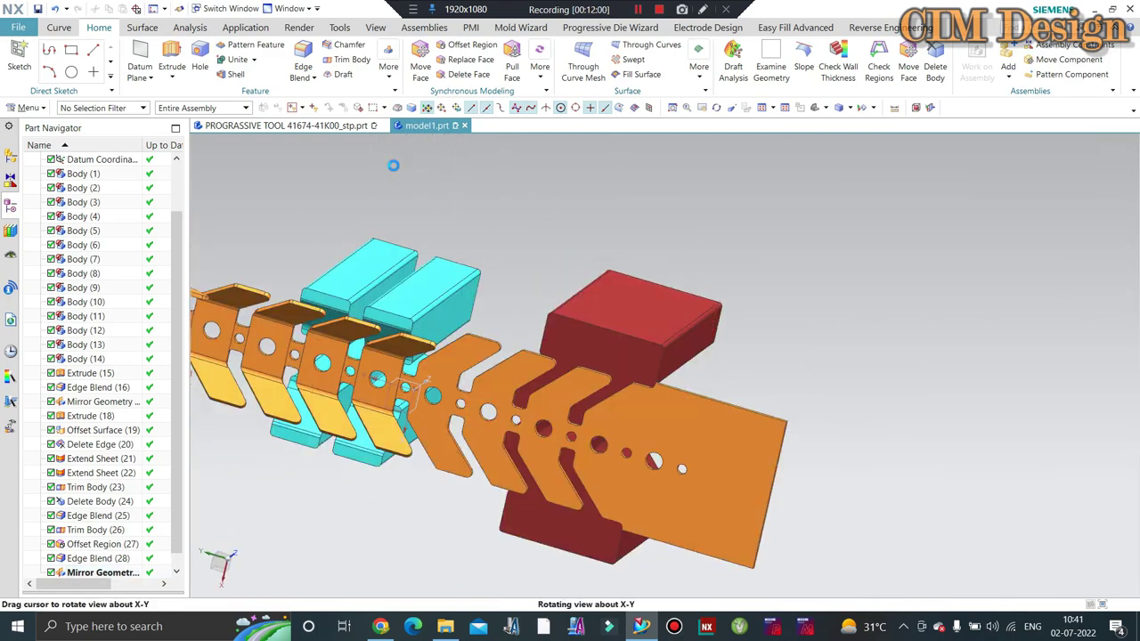
pyautogui.scroll(-3, 356, 327)
pyautogui.scroll(-3, 356, 327)
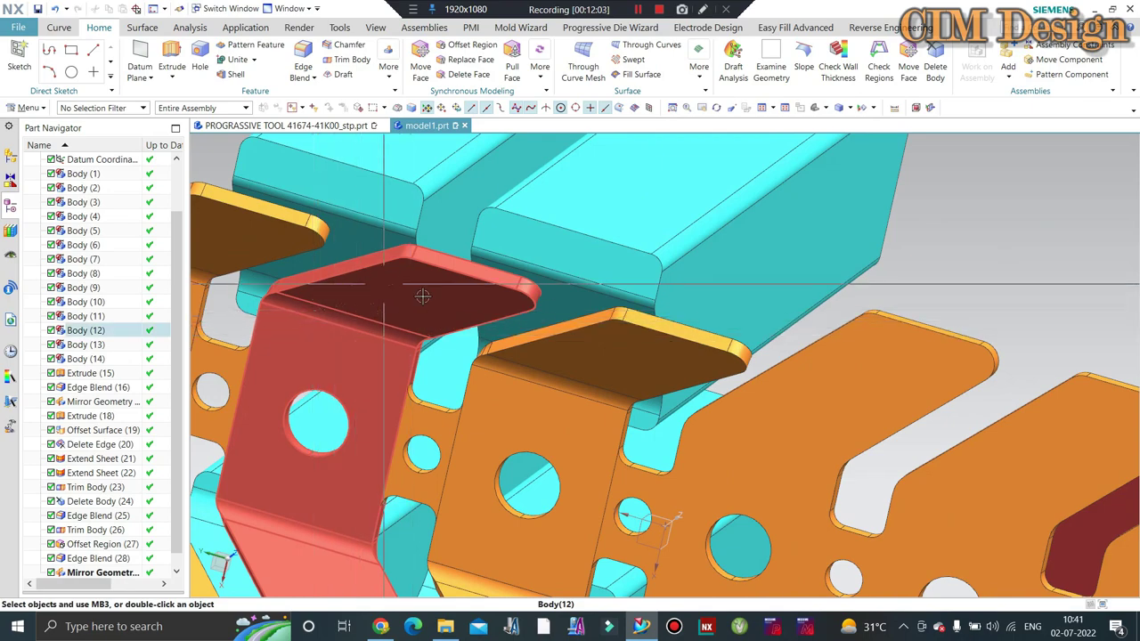
pyautogui.scroll(3, 500, 304)
pyautogui.scroll(2, 463, 356)
pyautogui.moveTo(446, 374)
pyautogui.mouseDown(button='middle')
pyautogui.moveTo(448, 338)
pyautogui.moveTo(427, 395)
pyautogui.moveTo(392, 267)
pyautogui.mouseUp(button='middle')
pyautogui.press('F8')
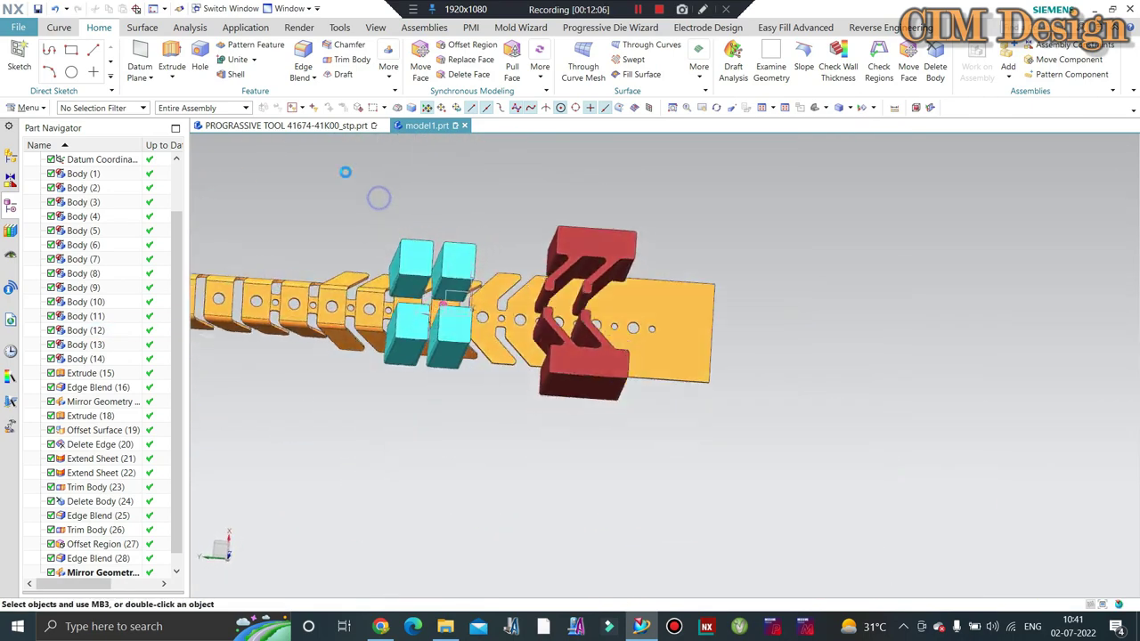
pyautogui.click(638, 10)
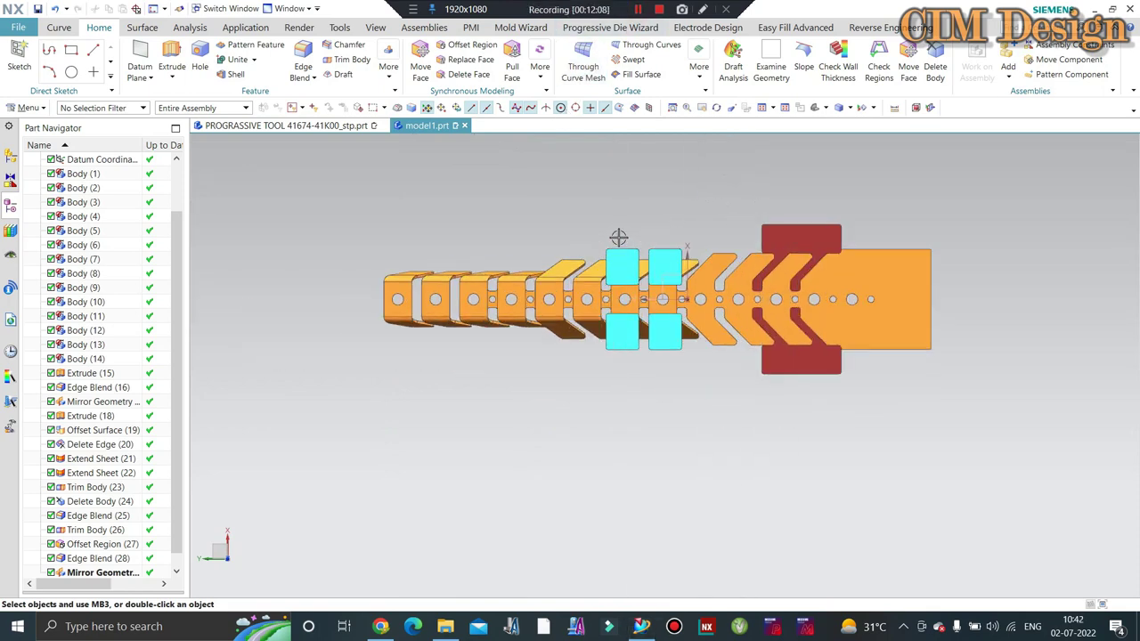
pyautogui.moveTo(618, 237)
pyautogui.mouseDown(button='middle')
pyautogui.moveTo(641, 165)
pyautogui.moveTo(656, 180)
pyautogui.moveTo(599, 181)
pyautogui.mouseUp(button='middle')
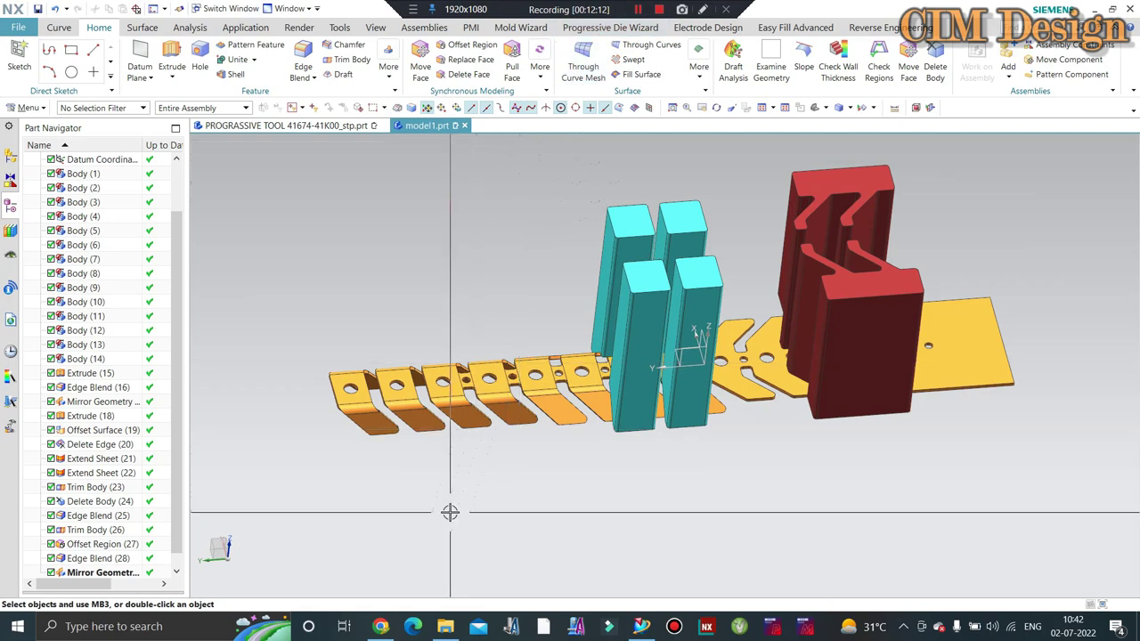
pyautogui.scroll(2, 503, 430)
pyautogui.moveTo(485, 477)
pyautogui.mouseDown(button='middle')
pyautogui.moveTo(499, 433)
pyautogui.moveTo(508, 465)
pyautogui.mouseUp(button='middle')
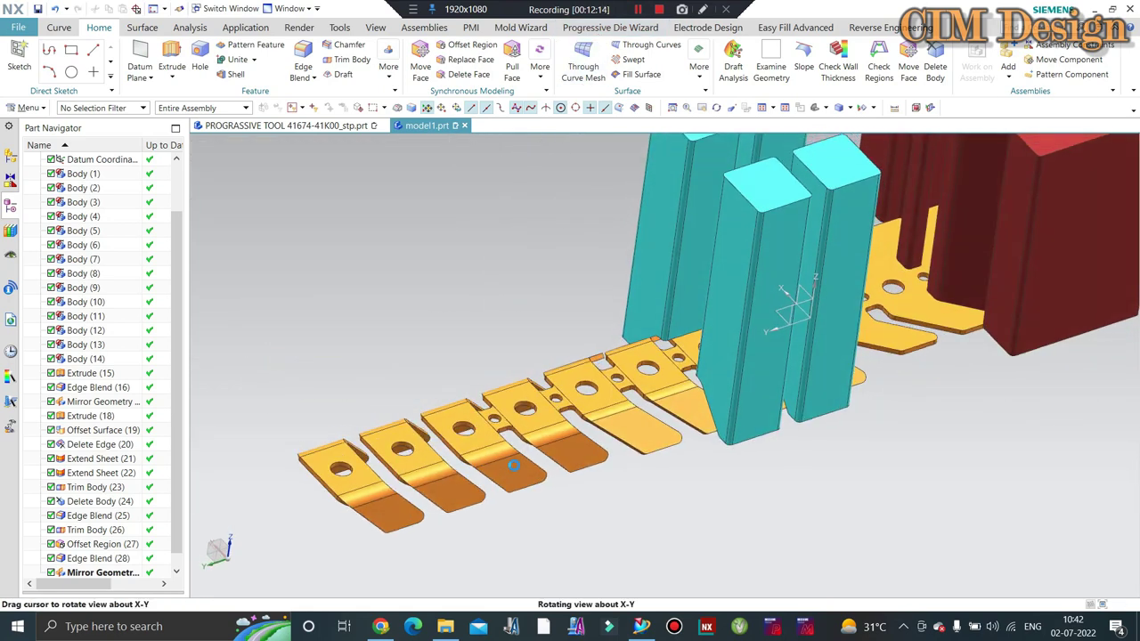
pyautogui.scroll(2, 400, 526)
pyautogui.scroll(2, 517, 420)
pyautogui.scroll(-3, 525, 409)
pyautogui.scroll(2, 569, 338)
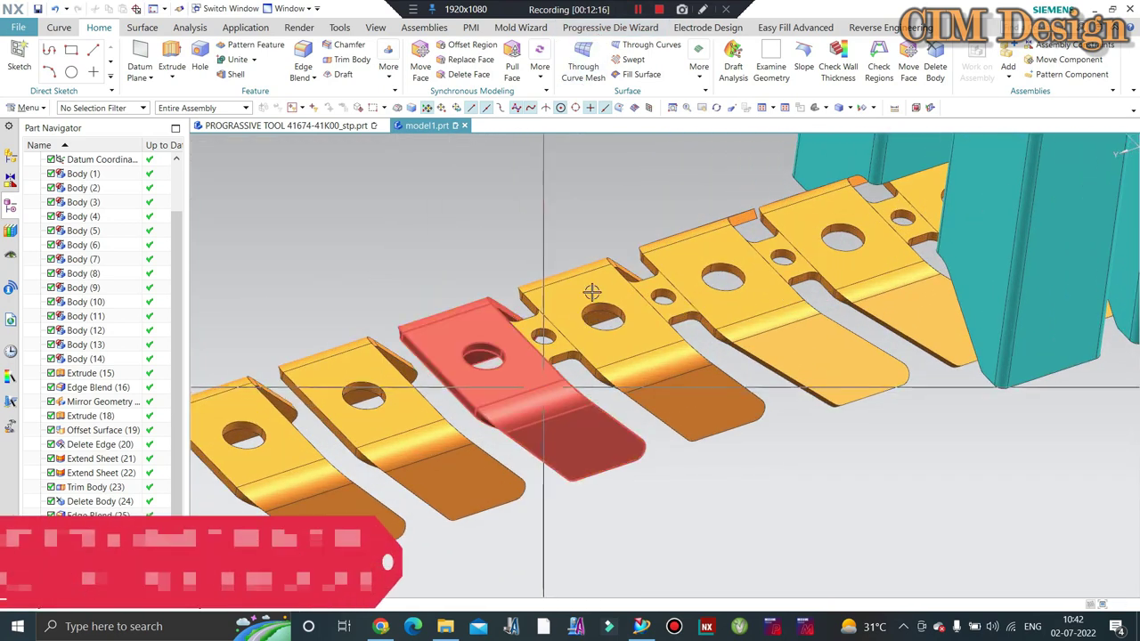
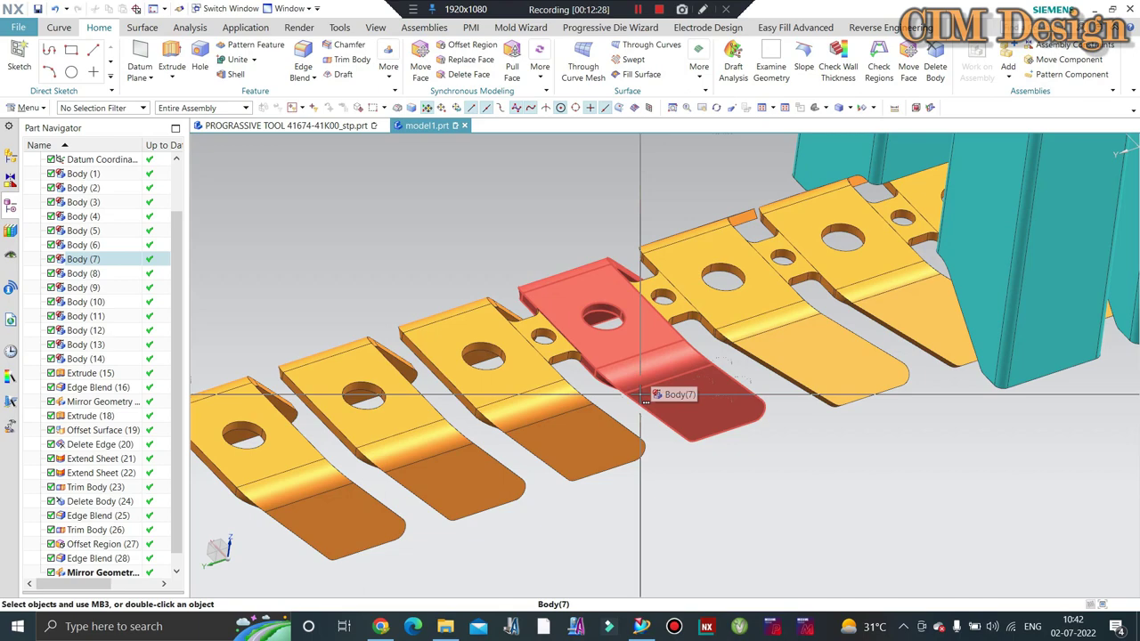
# Step: Orbit and zoom around the strip and punches, viewing them from oblique and top-down angles
pyautogui.moveTo(648, 397)
pyautogui.mouseDown(button='middle')
pyautogui.moveTo(656, 401)
pyautogui.moveTo(570, 437)
pyautogui.moveTo(663, 412)
pyautogui.mouseUp(button='middle')
pyautogui.moveTo(519, 428)
pyautogui.mouseDown(button='middle')
pyautogui.moveTo(605, 412)
pyautogui.moveTo(462, 406)
pyautogui.moveTo(585, 297)
pyautogui.mouseUp(button='middle')
pyautogui.scroll(2, 596, 269)
pyautogui.scroll(2, 596, 270)
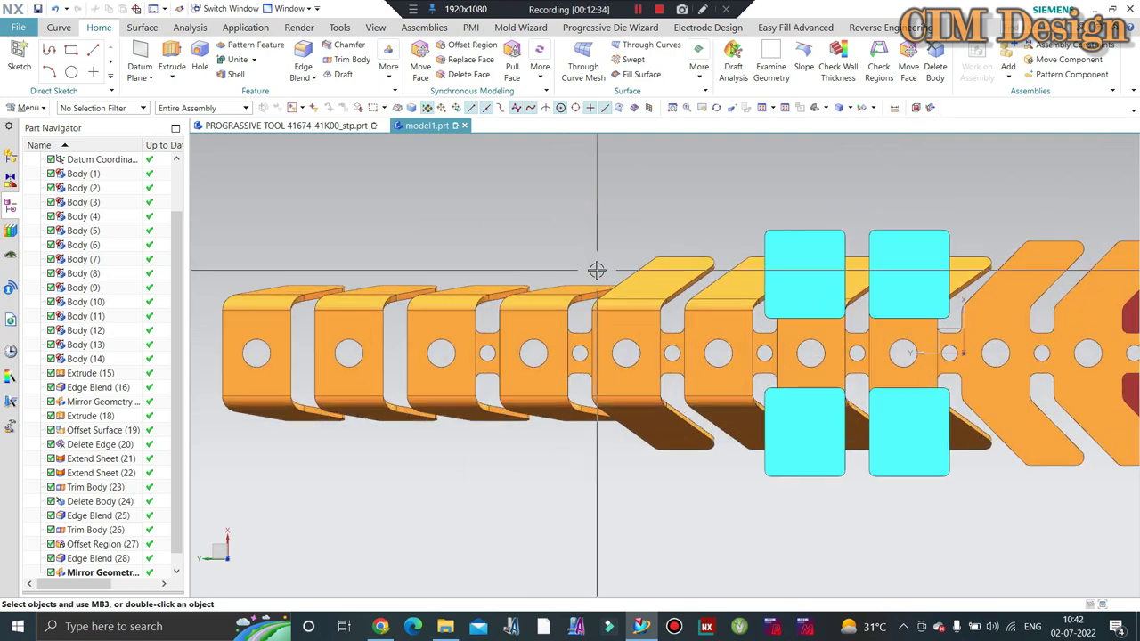
pyautogui.scroll(-2, 597, 270)
pyautogui.scroll(-2, 596, 270)
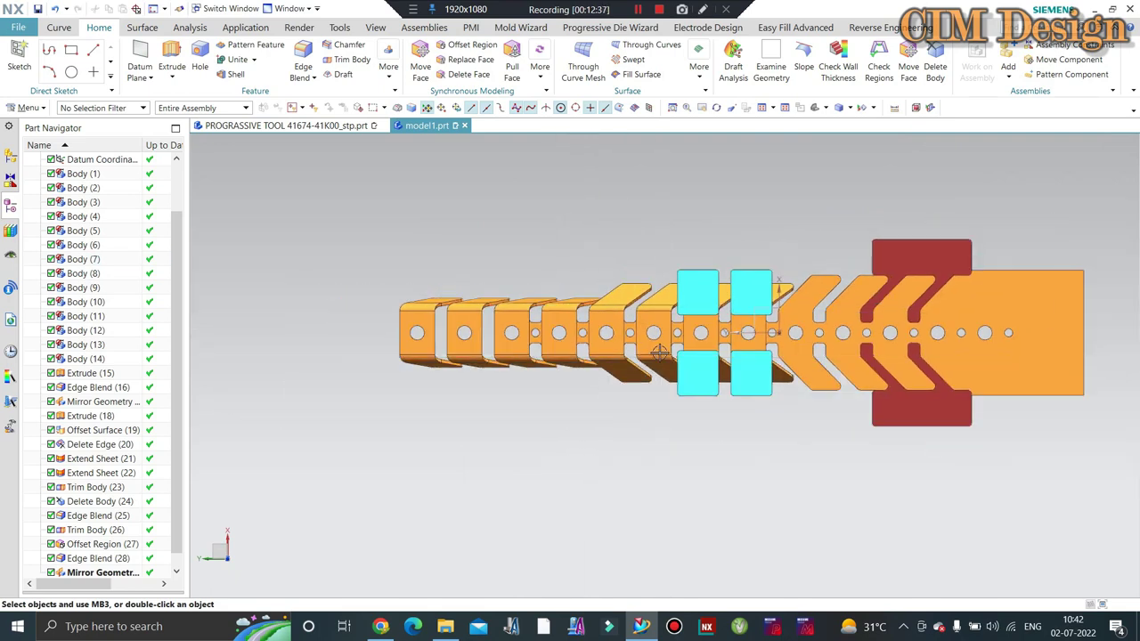
pyautogui.moveTo(597, 269)
pyautogui.mouseDown(button='middle')
pyautogui.moveTo(673, 298)
pyautogui.moveTo(654, 321)
pyautogui.mouseUp(button='middle')
pyautogui.scroll(2, 654, 321)
pyautogui.scroll(-1, 584, 354)
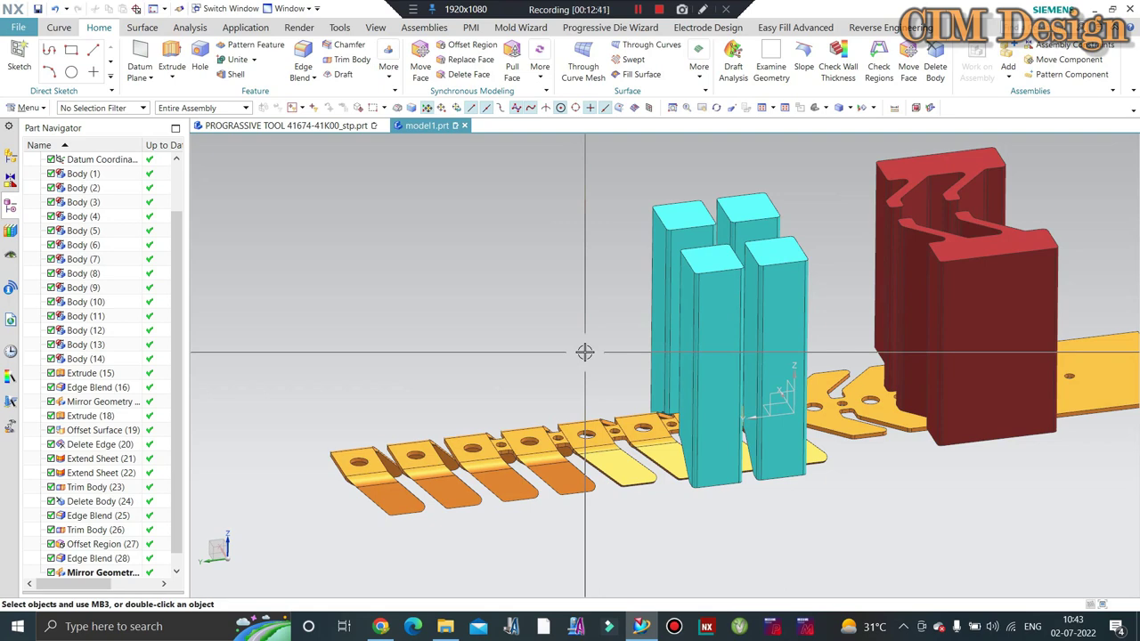
pyautogui.moveTo(511, 309)
pyautogui.mouseDown(button='middle')
pyautogui.moveTo(502, 287)
pyautogui.moveTo(781, 354)
pyautogui.mouseUp(button='middle')
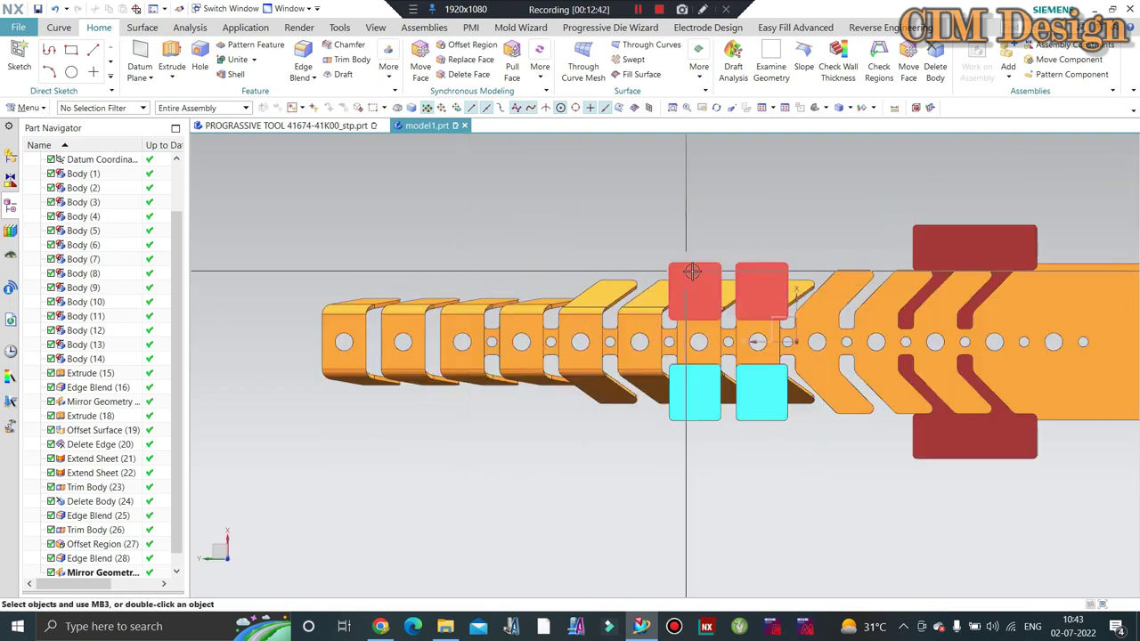
pyautogui.scroll(2, 781, 354)
pyautogui.scroll(-2, 611, 335)
pyautogui.moveTo(611, 336)
pyautogui.mouseDown(button='middle')
pyautogui.moveTo(692, 249)
pyautogui.moveTo(661, 338)
pyautogui.moveTo(697, 381)
pyautogui.moveTo(712, 269)
pyautogui.mouseUp(button='middle')
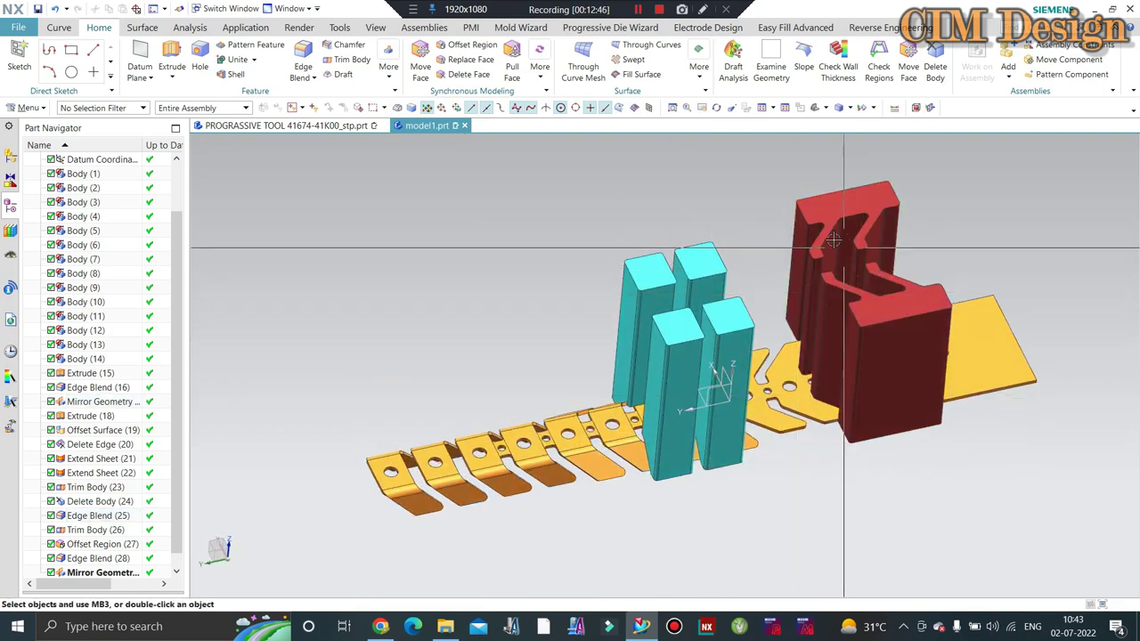
pyautogui.moveTo(703, 392)
pyautogui.mouseDown(button='middle')
pyautogui.moveTo(563, 310)
pyautogui.moveTo(478, 361)
pyautogui.mouseUp(button='middle')
pyautogui.scroll(3, 478, 361)
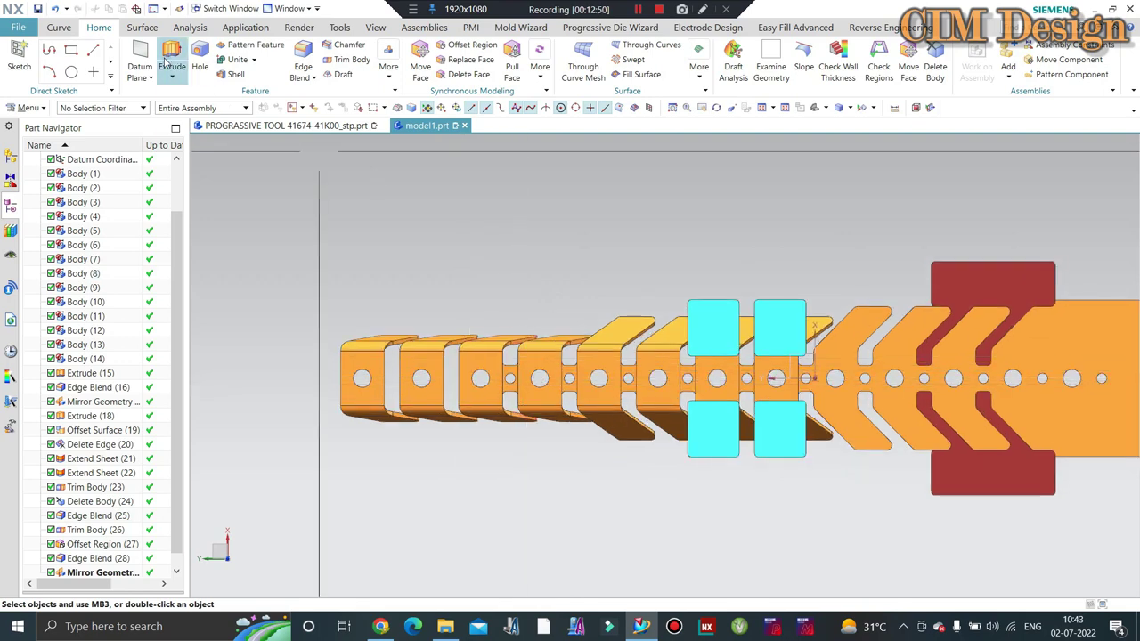
# Step: Draw a rectangle over a bent tab, with its first corner fixed on the tab edge
pyautogui.scroll(5, 535, 350)
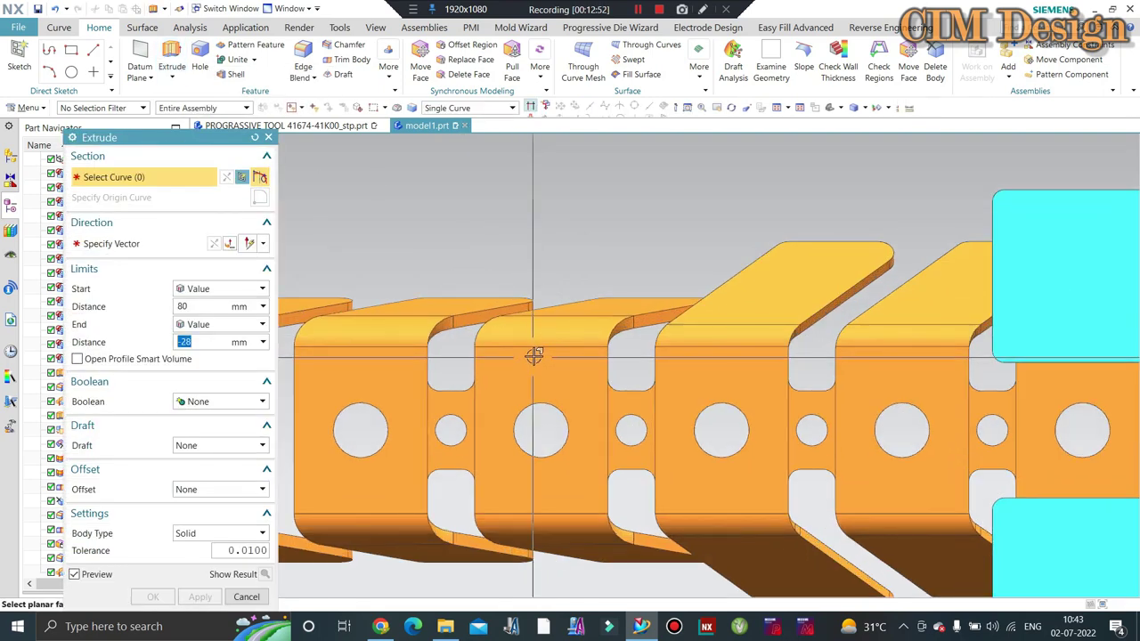
pyautogui.press('Escape')
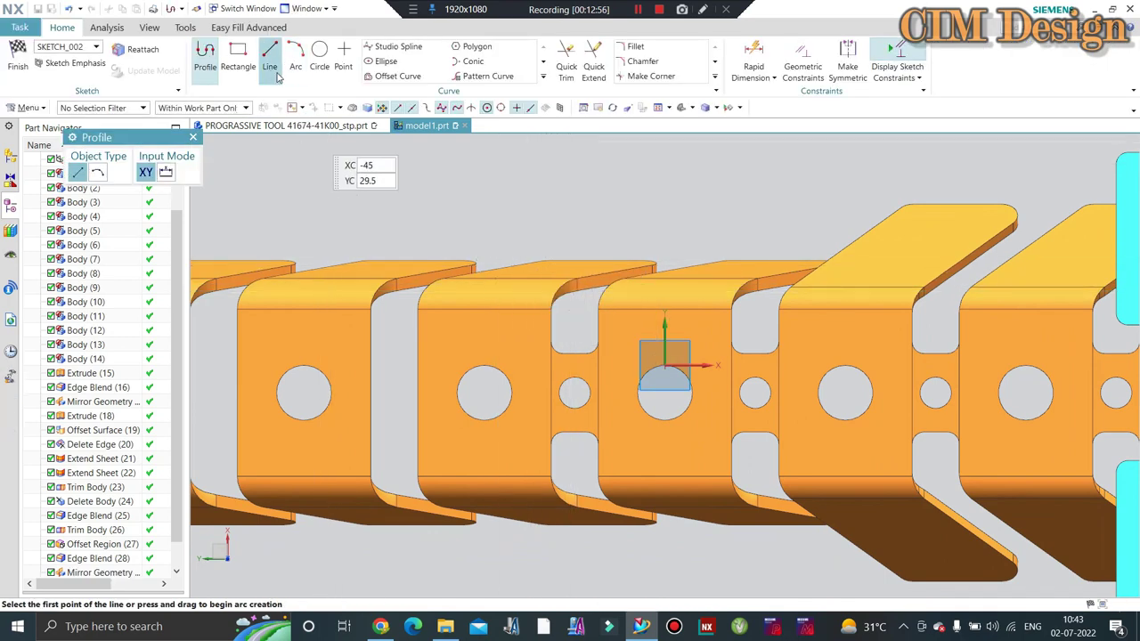
pyautogui.click(238, 54)
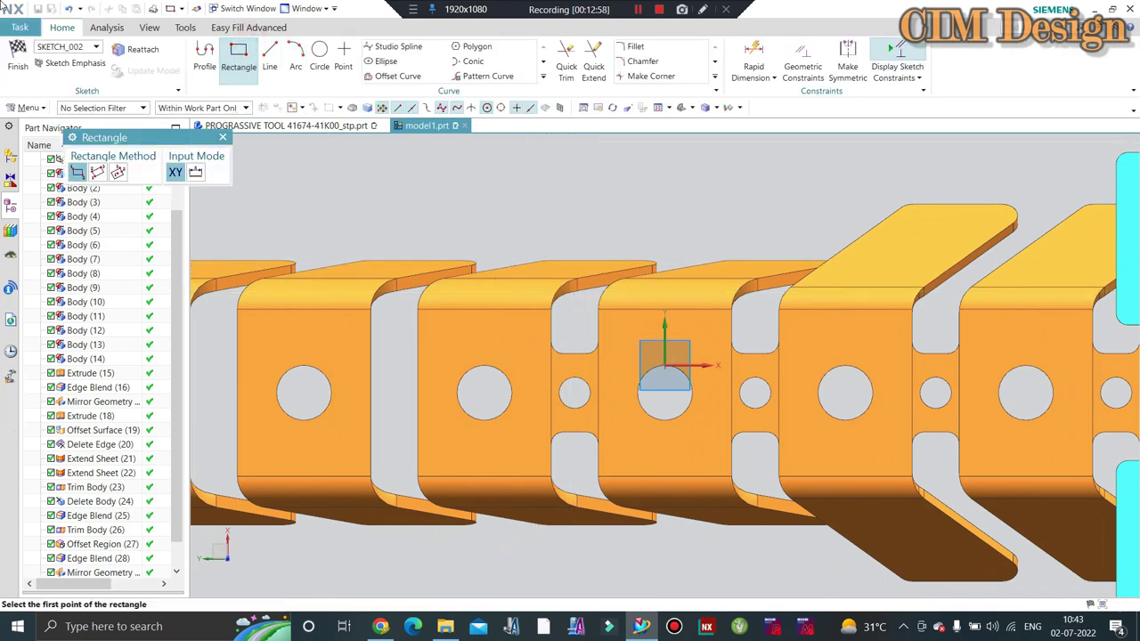
pyautogui.scroll(3, 563, 372)
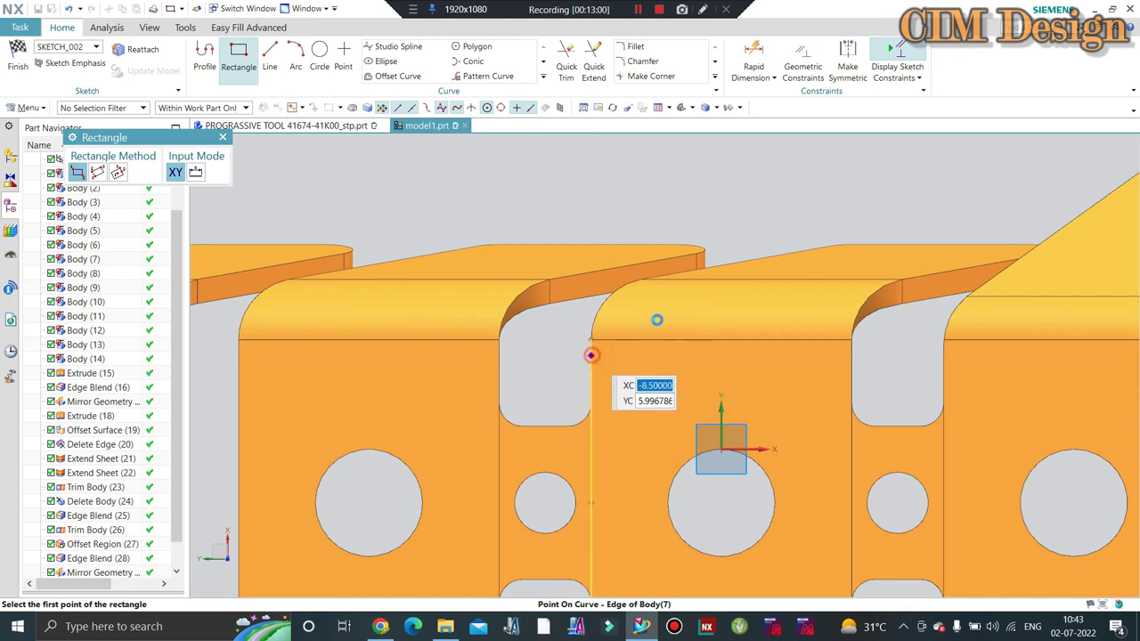
pyautogui.click(590, 355)
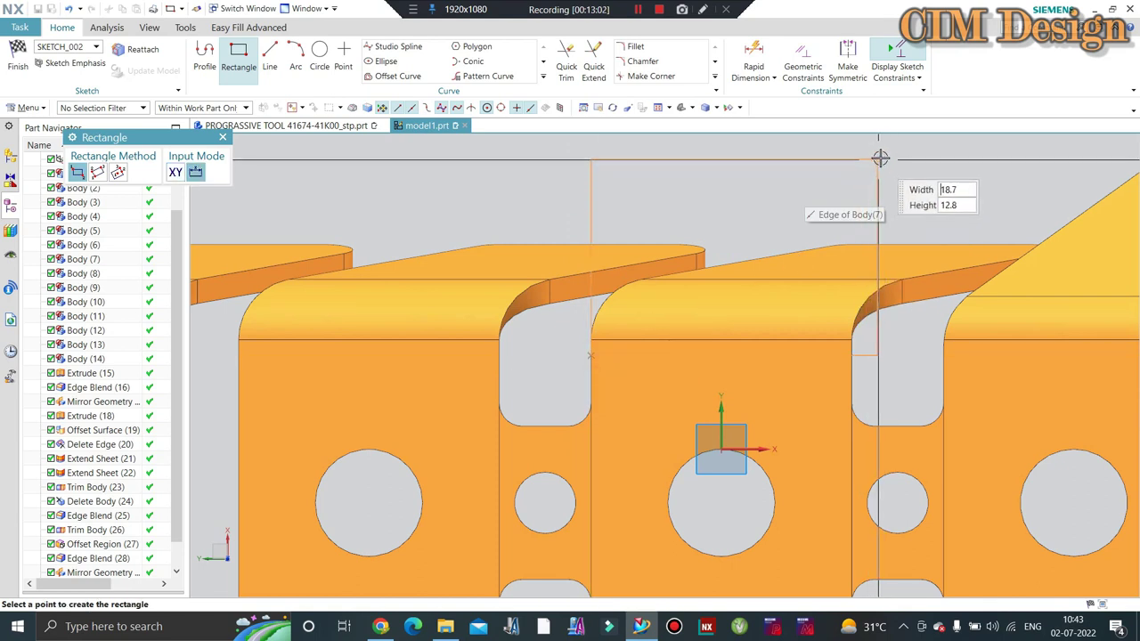
pyautogui.click(885, 153)
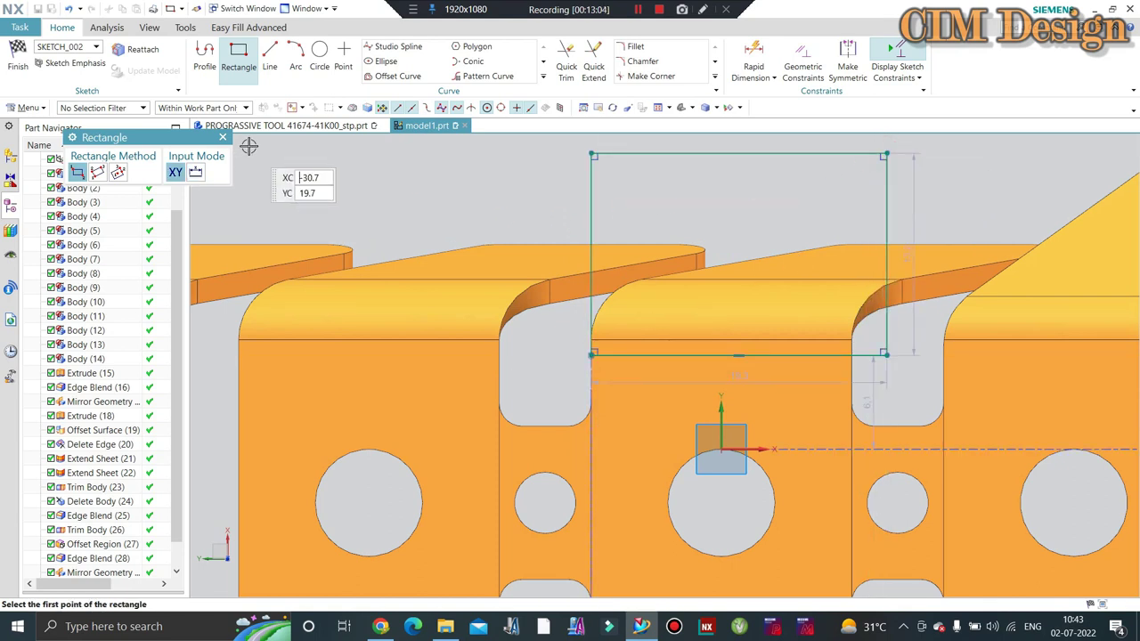
pyautogui.click(223, 139)
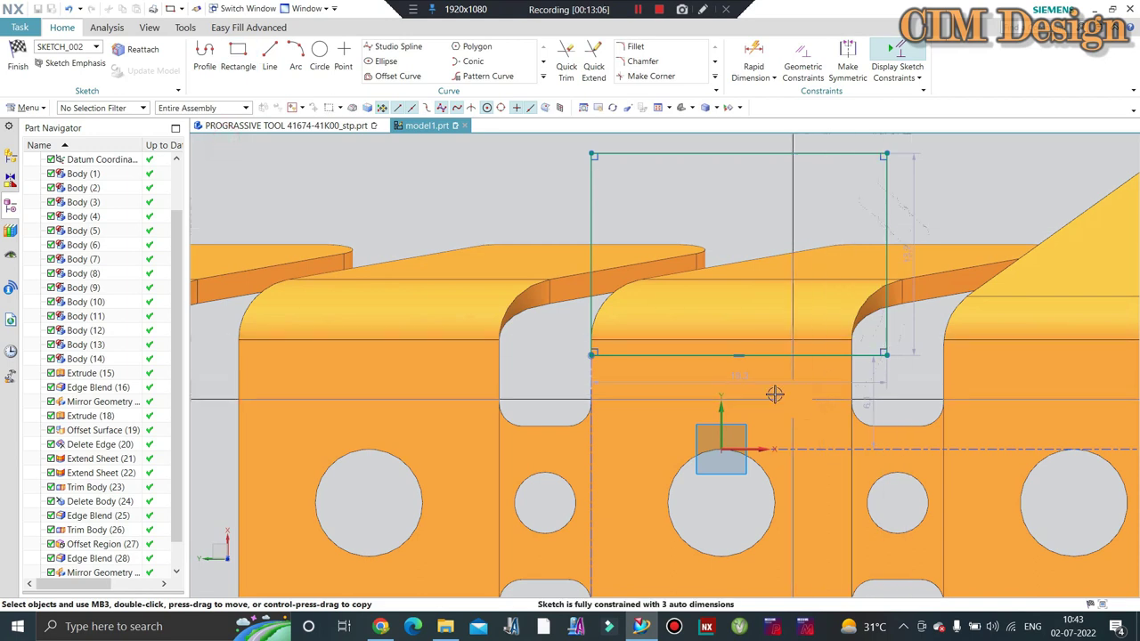
# Step: Dimension the rectangle 20 mm wide and 15 mm tall
pyautogui.doubleClick(747, 378)
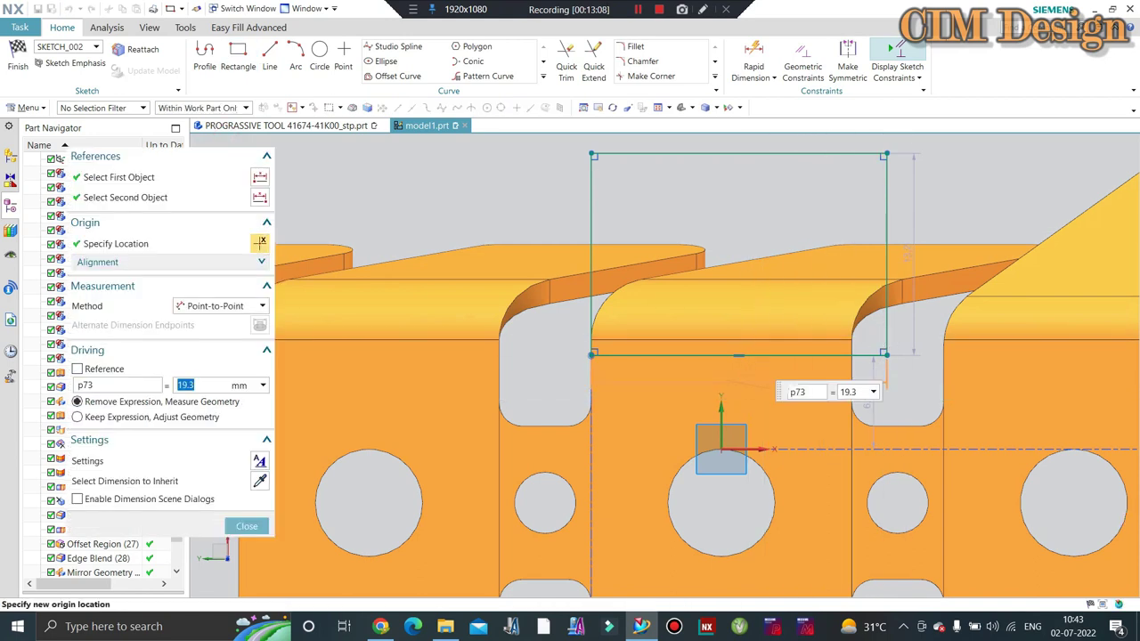
pyautogui.middleClick(810, 216)
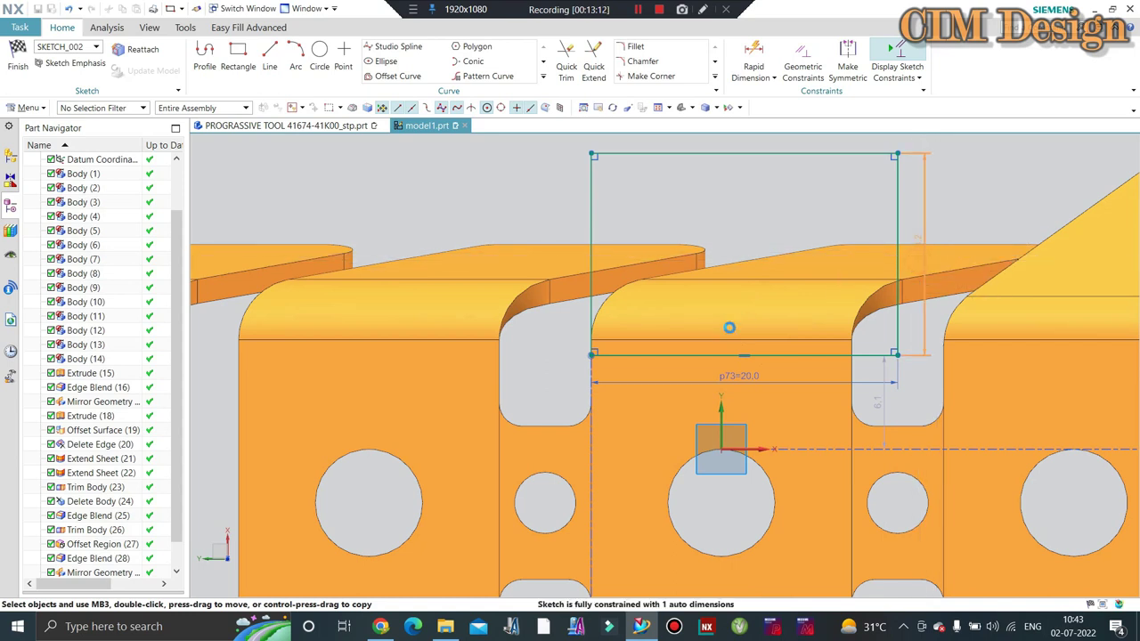
pyautogui.doubleClick(569, 353)
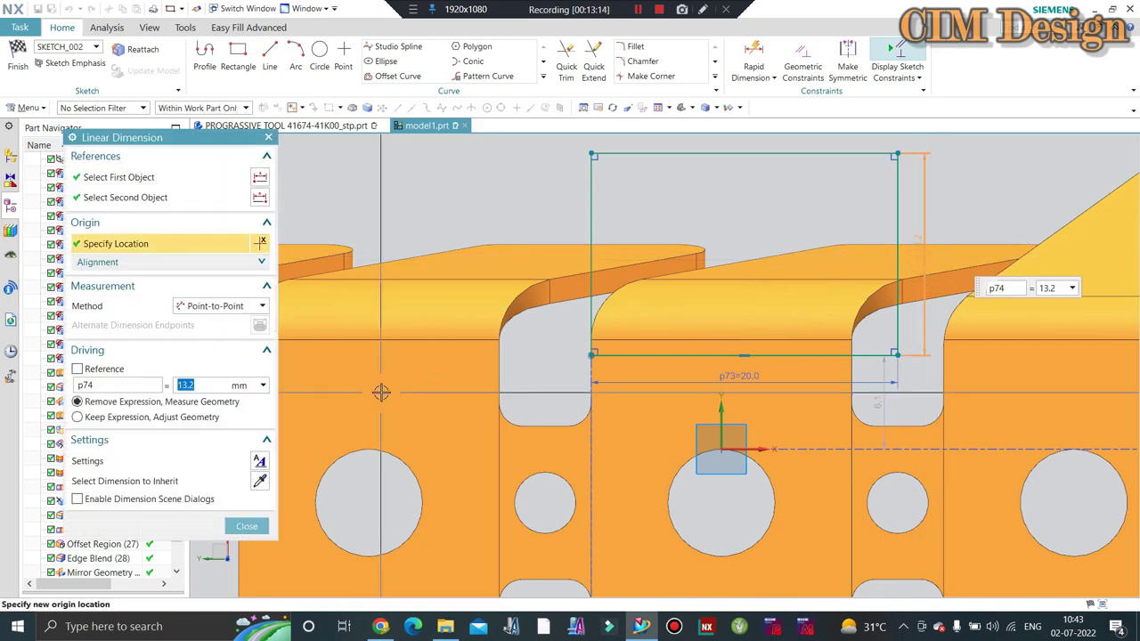
pyautogui.write('15')
pyautogui.press('Return')
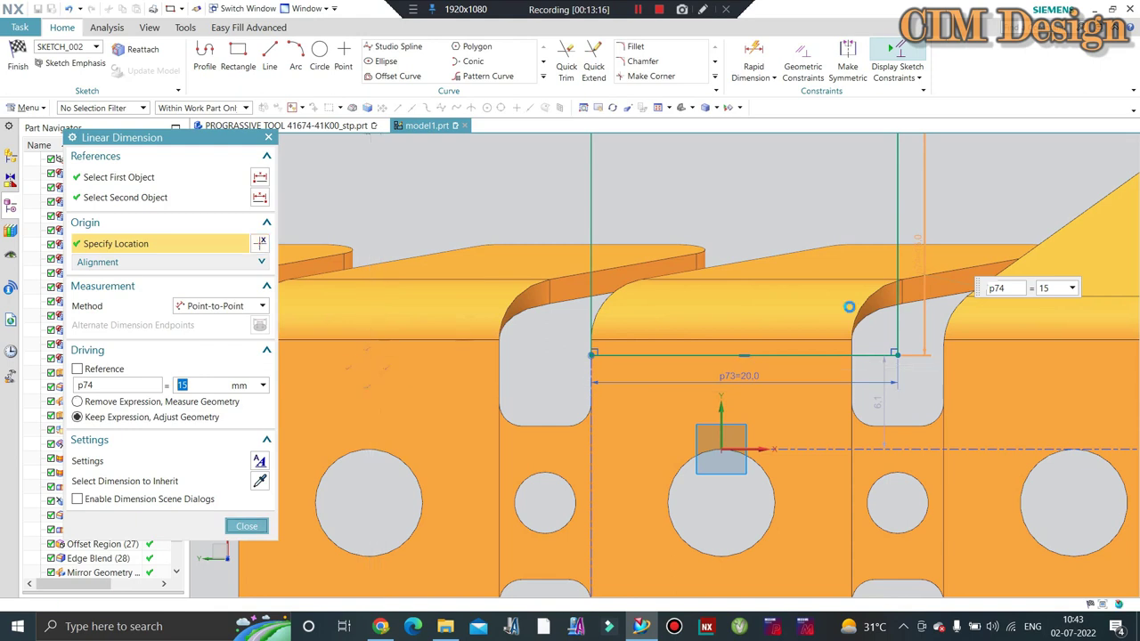
pyautogui.middleClick(570, 214)
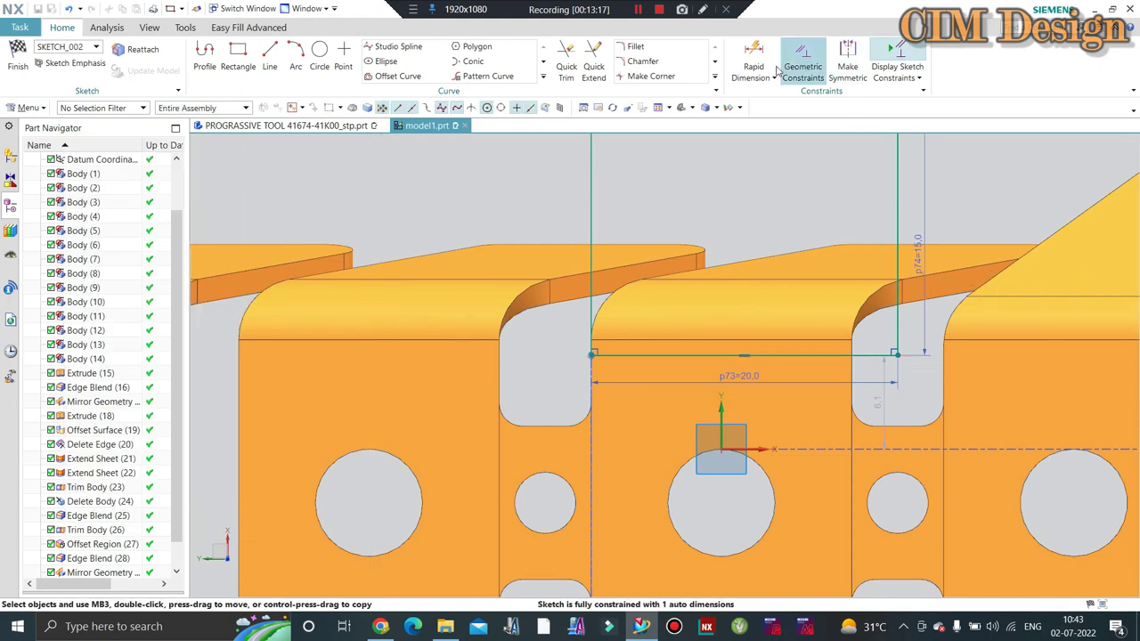
# Step: Add a 2 mm vertical offset dimension between the rectangle and the tab edge
pyautogui.click(804, 343)
pyautogui.click(805, 354)
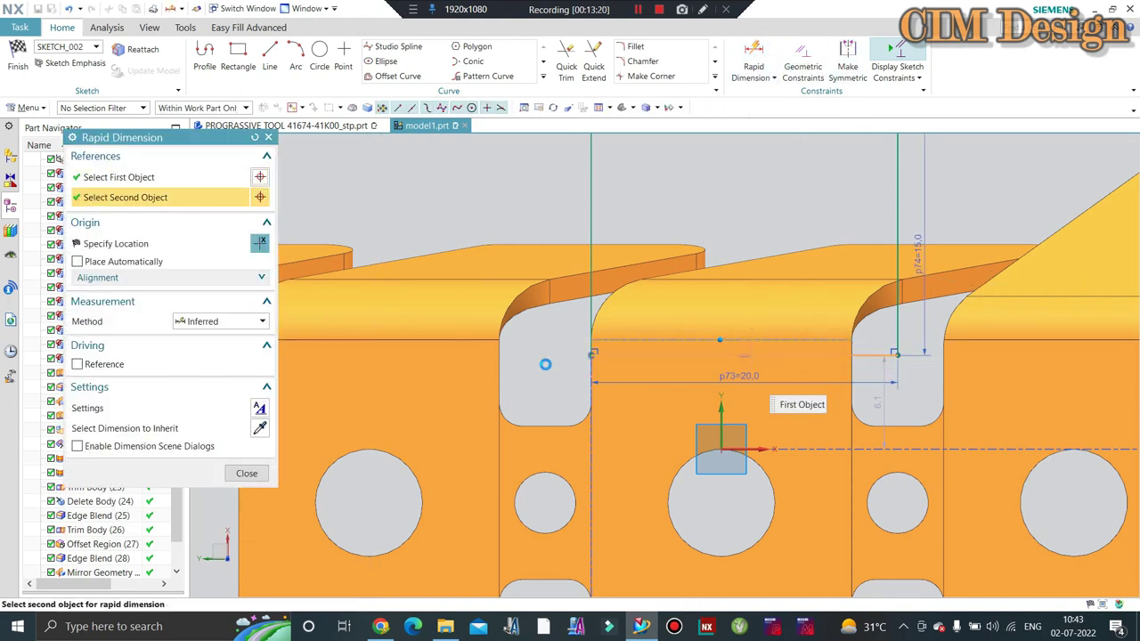
pyautogui.click(534, 372)
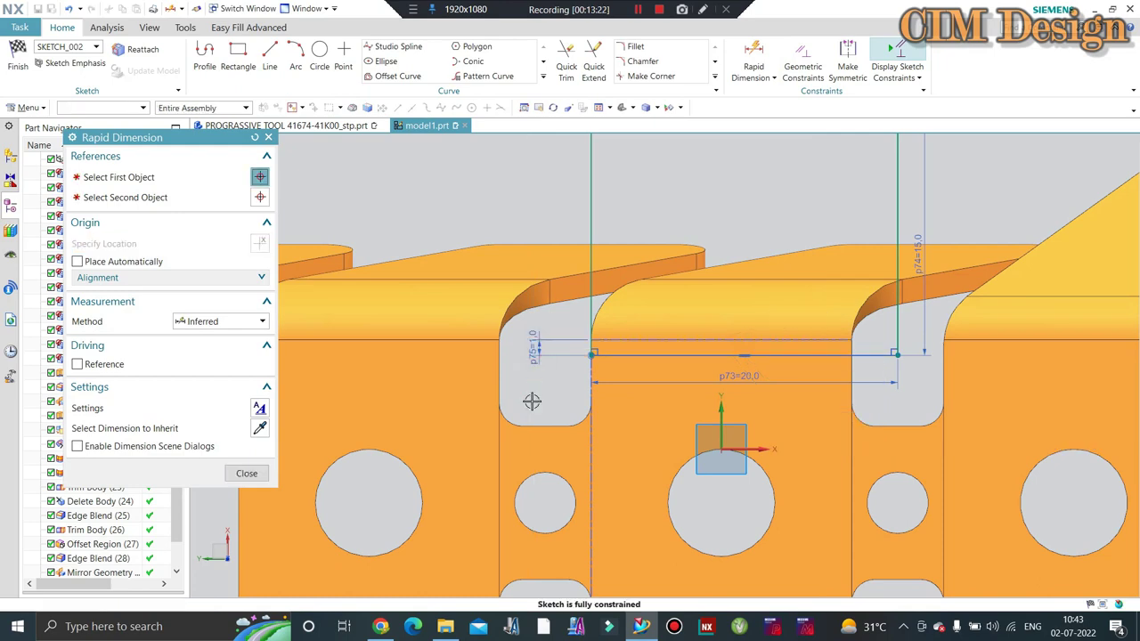
pyautogui.write('2')
pyautogui.scroll(-1, 657, 267)
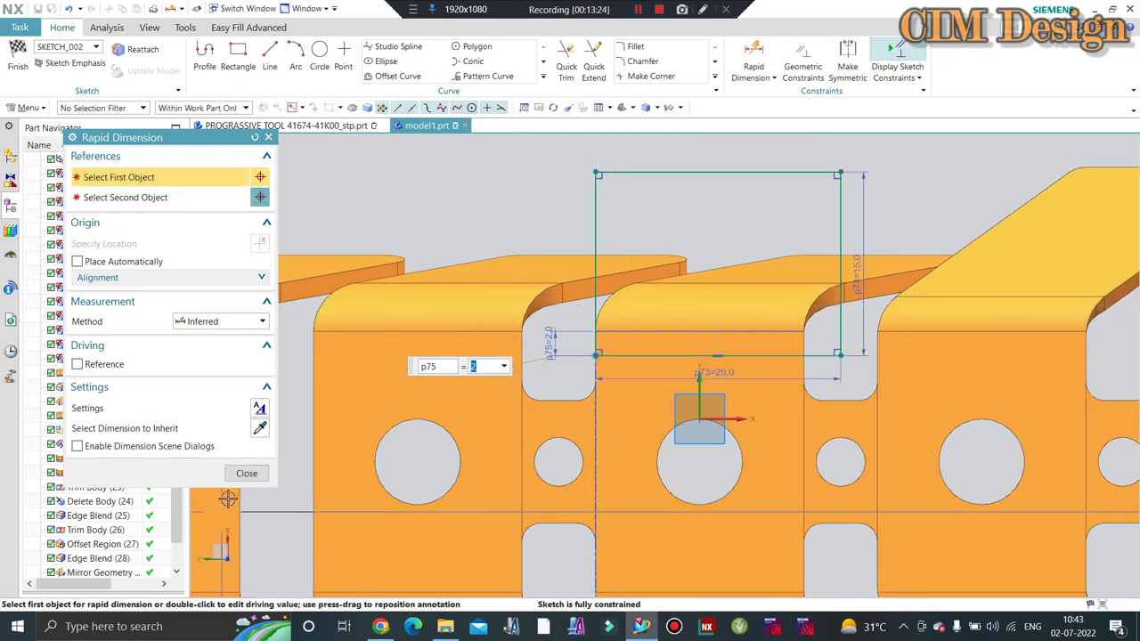
pyautogui.click(258, 472)
pyautogui.scroll(-1, 665, 276)
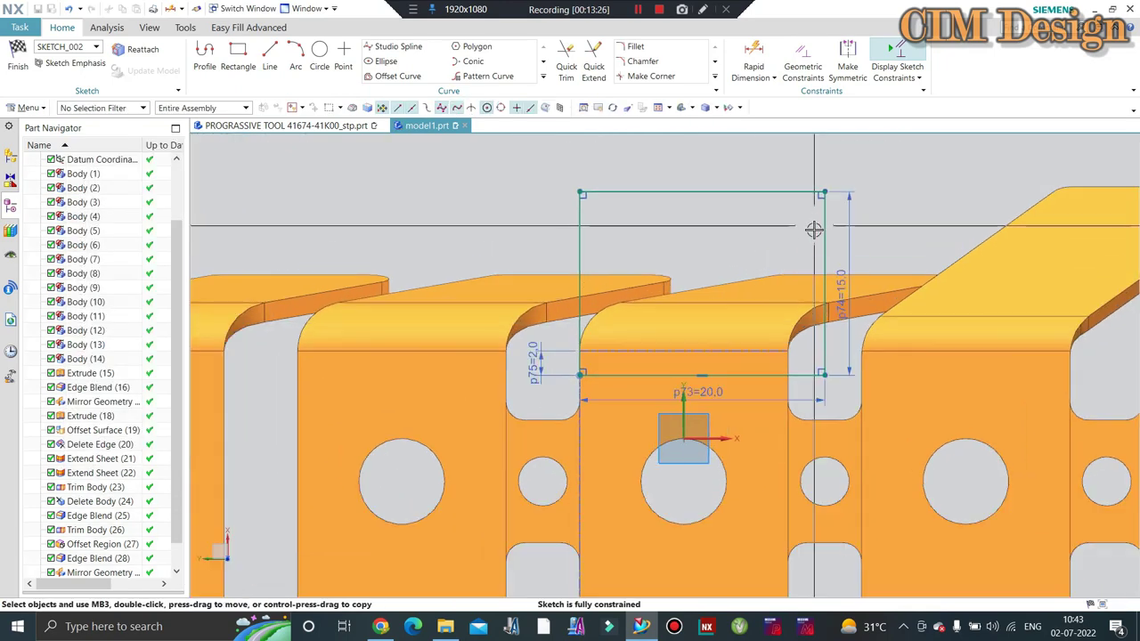
pyautogui.scroll(-1, 665, 276)
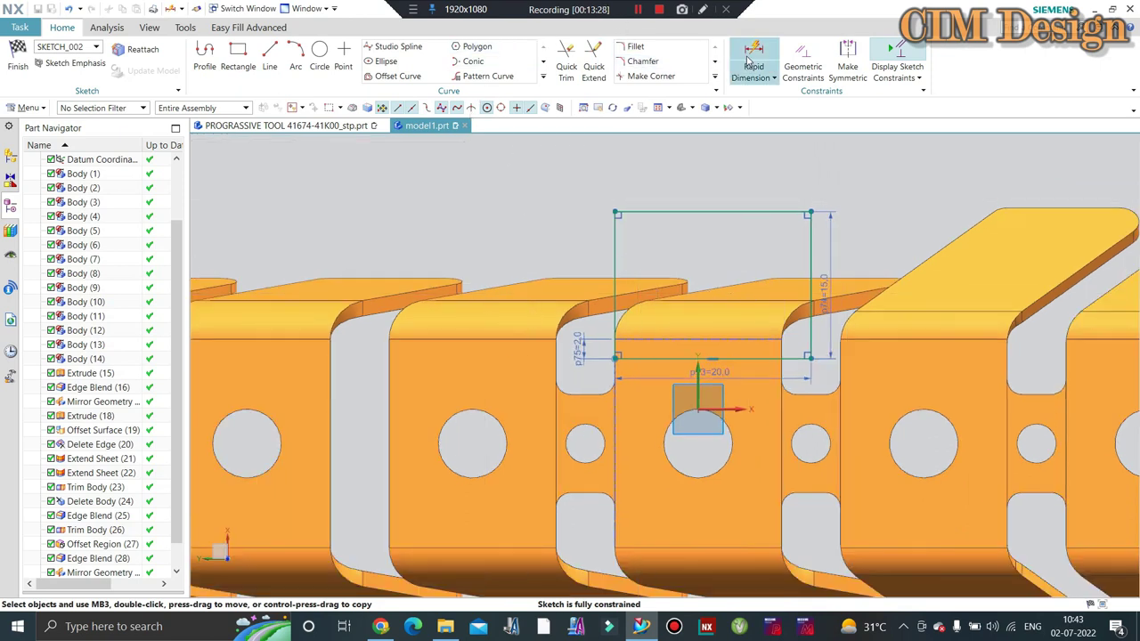
pyautogui.press('d')
pyautogui.click(655, 211)
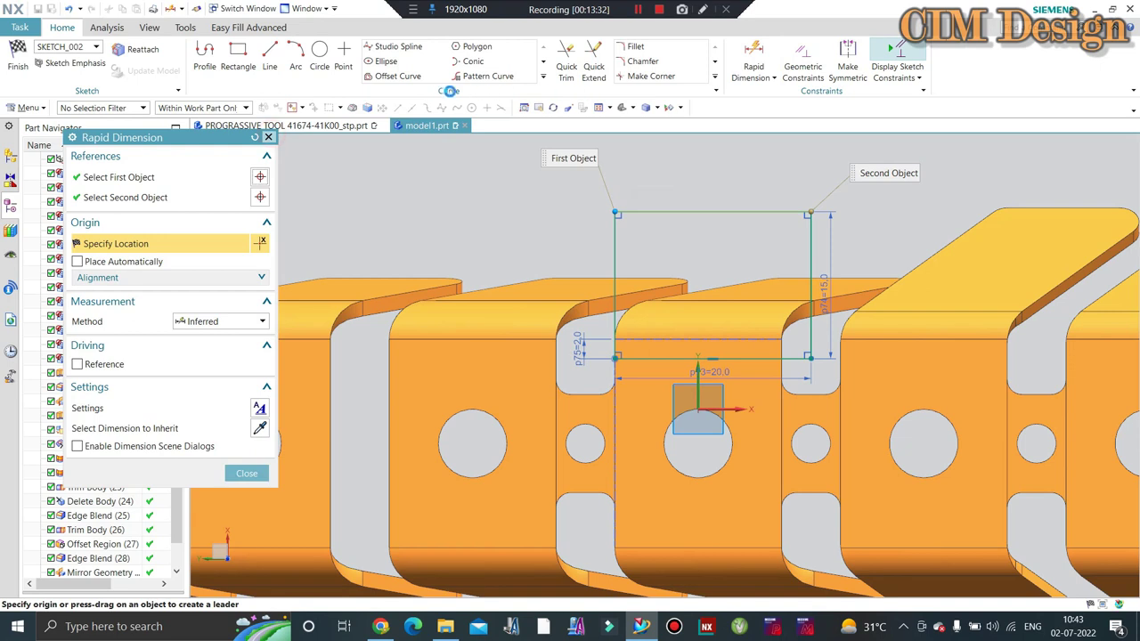
pyautogui.press('Escape')
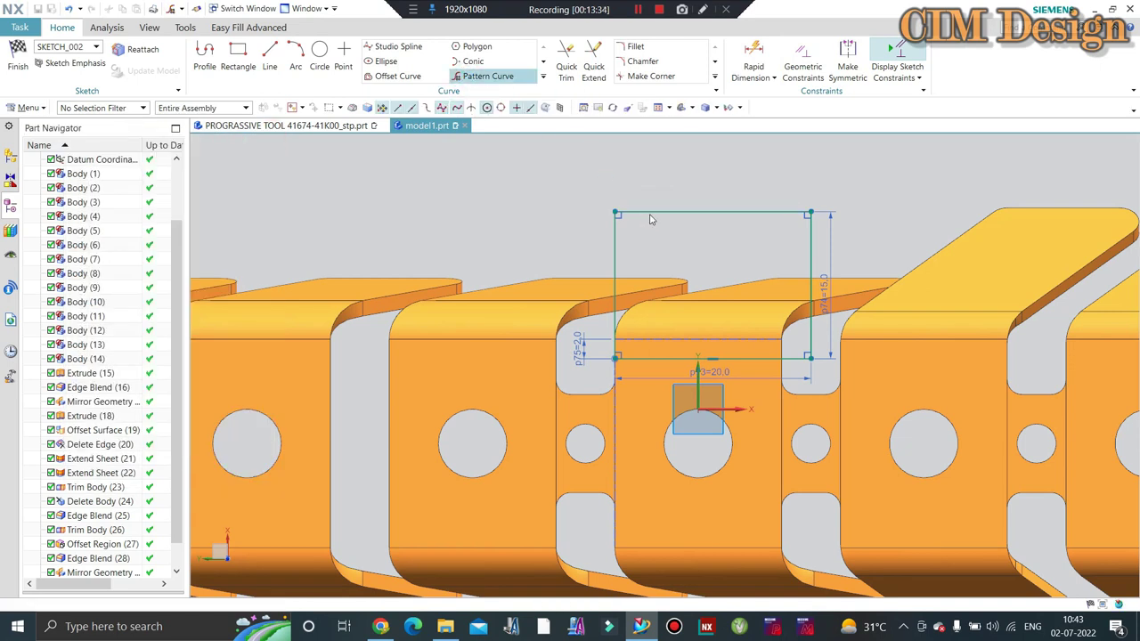
# Step: Linear-pattern the rectangle's lines along the strip, running to the left
pyautogui.click(649, 215)
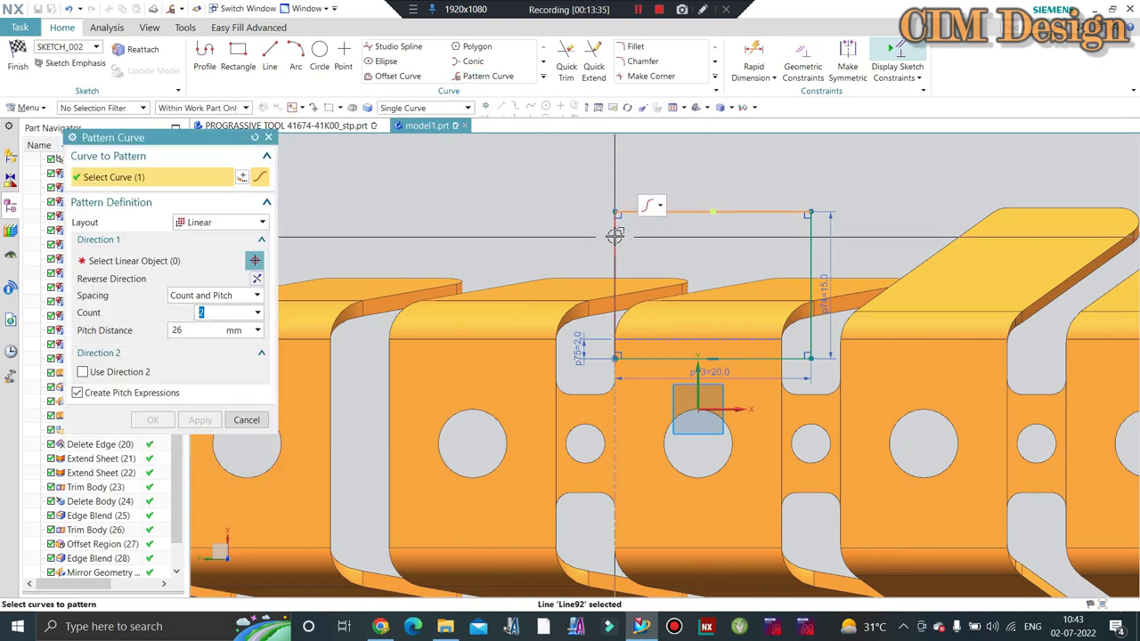
pyautogui.click(791, 349)
pyautogui.click(183, 262)
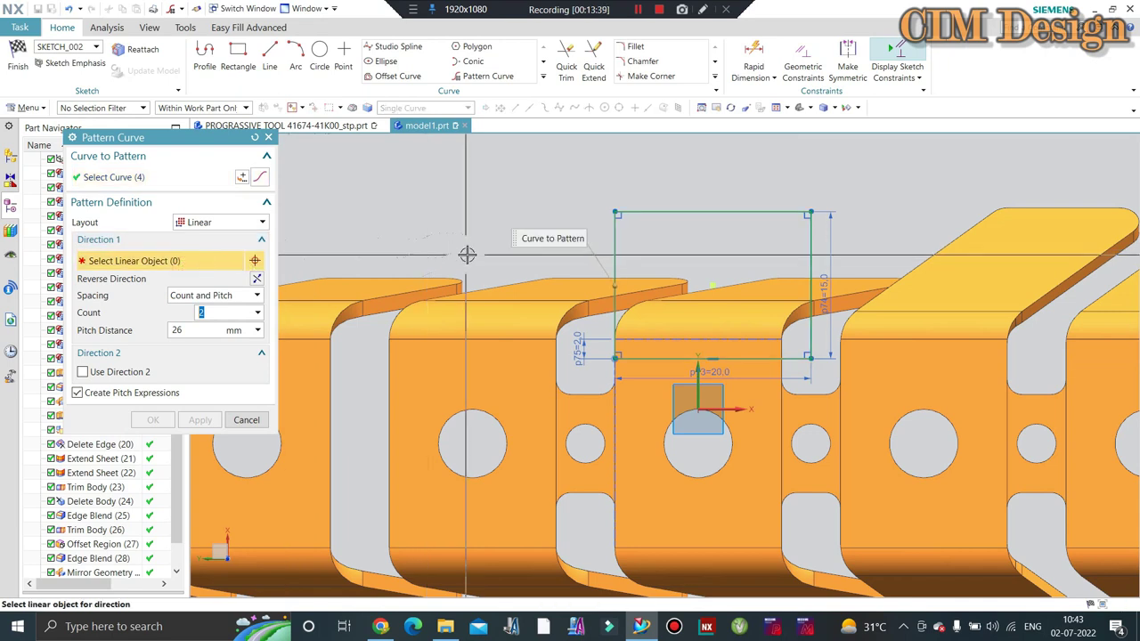
pyautogui.click(372, 280)
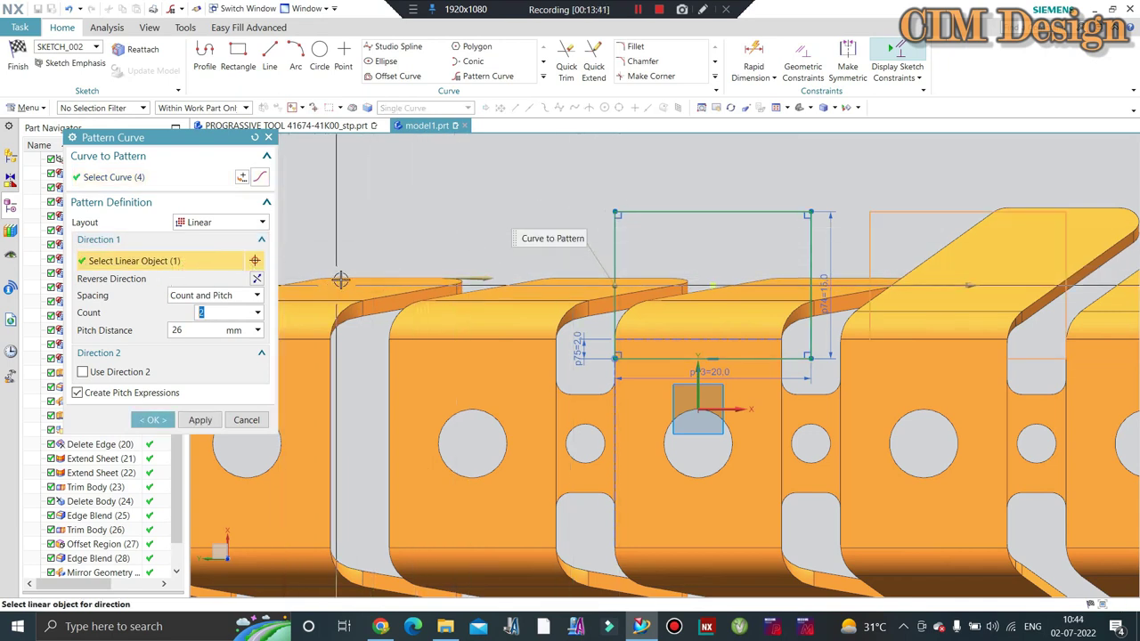
pyautogui.click(255, 281)
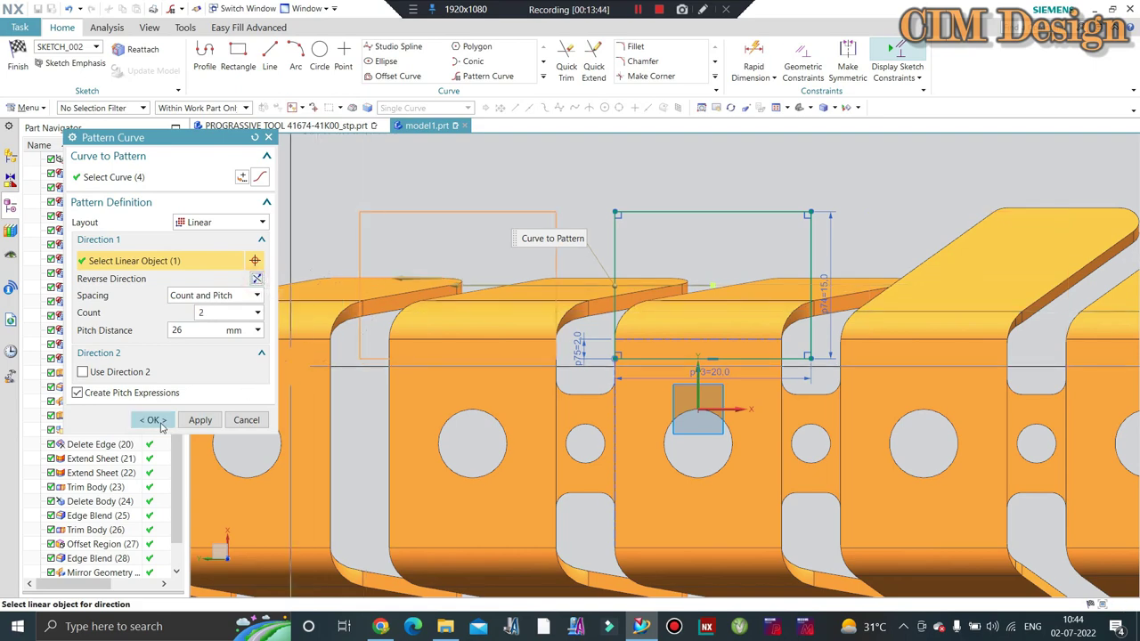
pyautogui.click(153, 420)
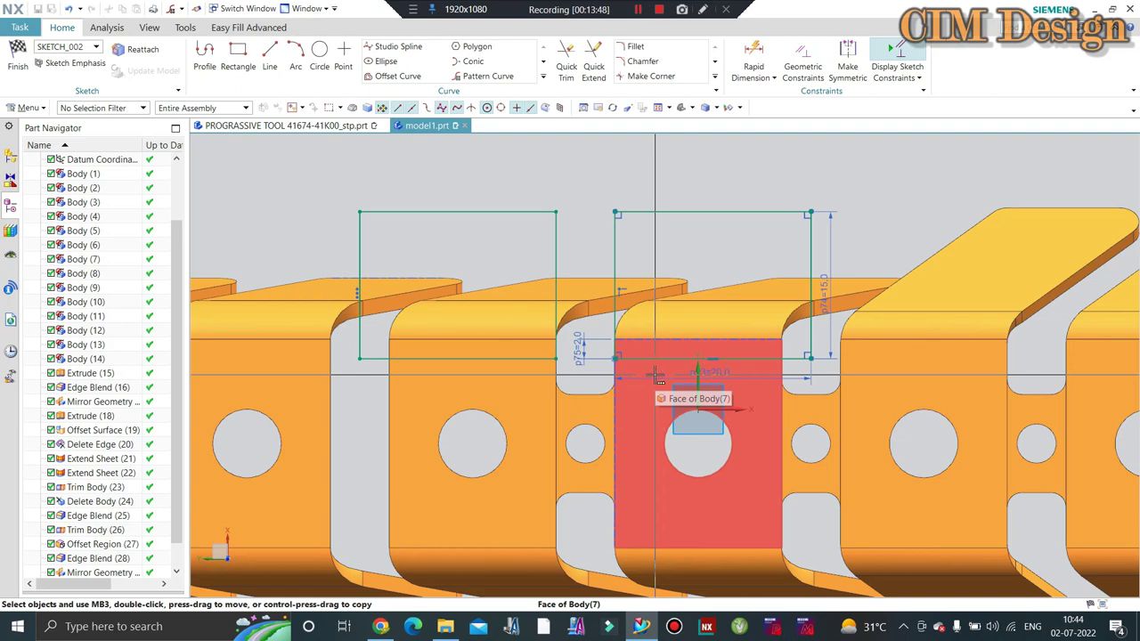
# Step: Inspect the patterned copy, then undo it to keep only the original rectangle
pyautogui.scroll(-2, 655, 379)
pyautogui.scroll(-3, 636, 356)
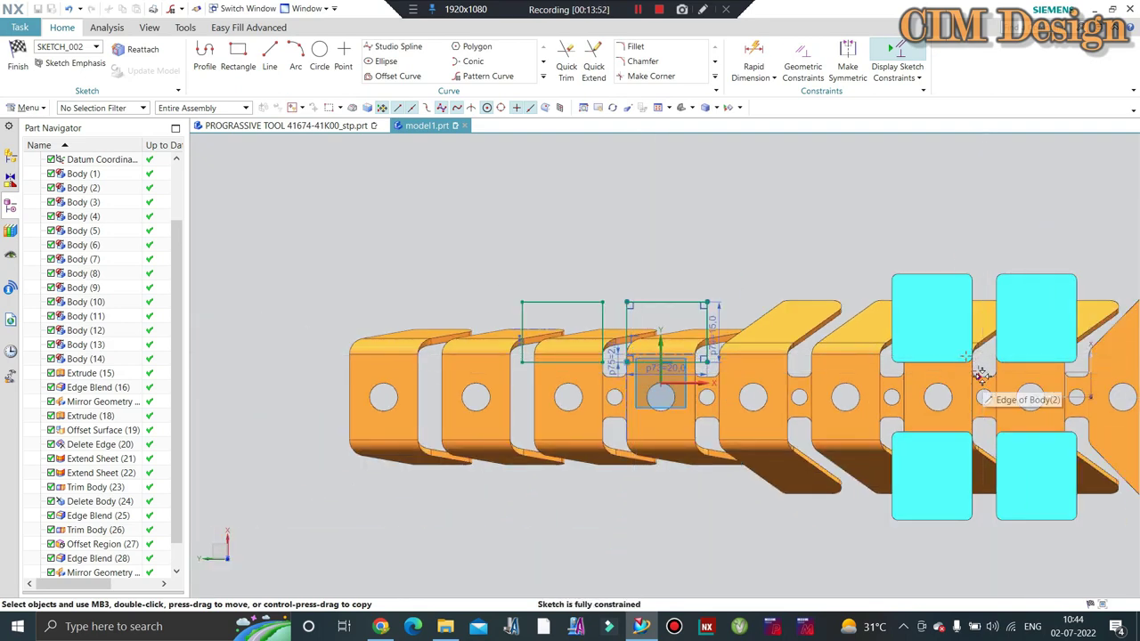
pyautogui.scroll(1, 979, 369)
pyautogui.scroll(1, 974, 365)
pyautogui.scroll(-1, 972, 365)
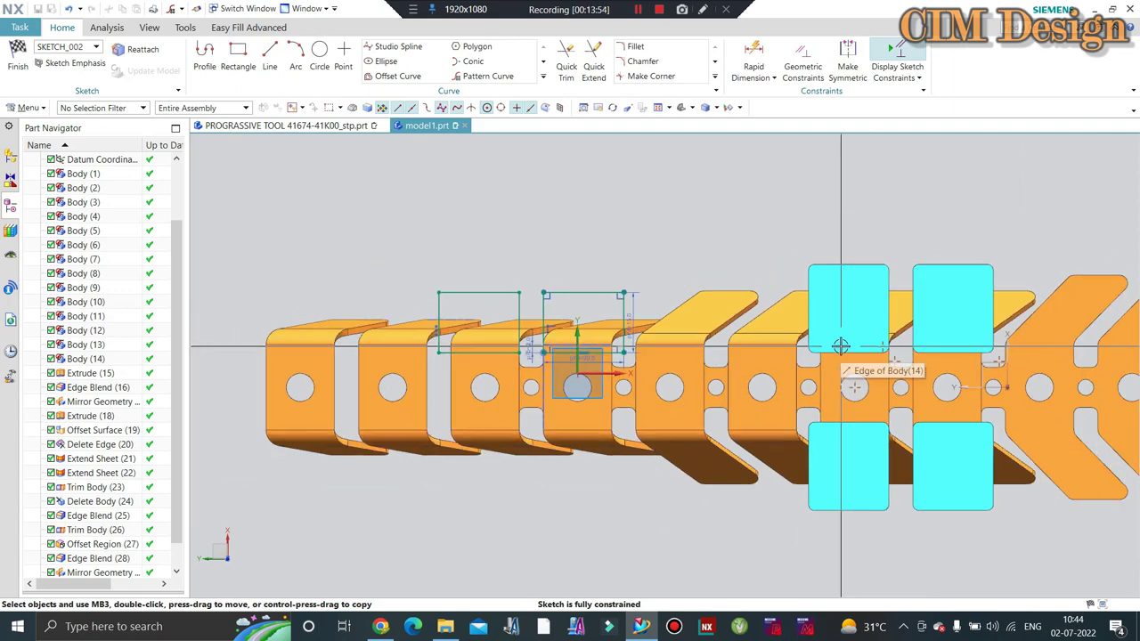
pyautogui.scroll(-1, 840, 344)
pyautogui.moveTo(694, 365)
pyautogui.mouseDown(button='middle')
pyautogui.moveTo(704, 328)
pyautogui.moveTo(409, 346)
pyautogui.mouseUp(button='middle')
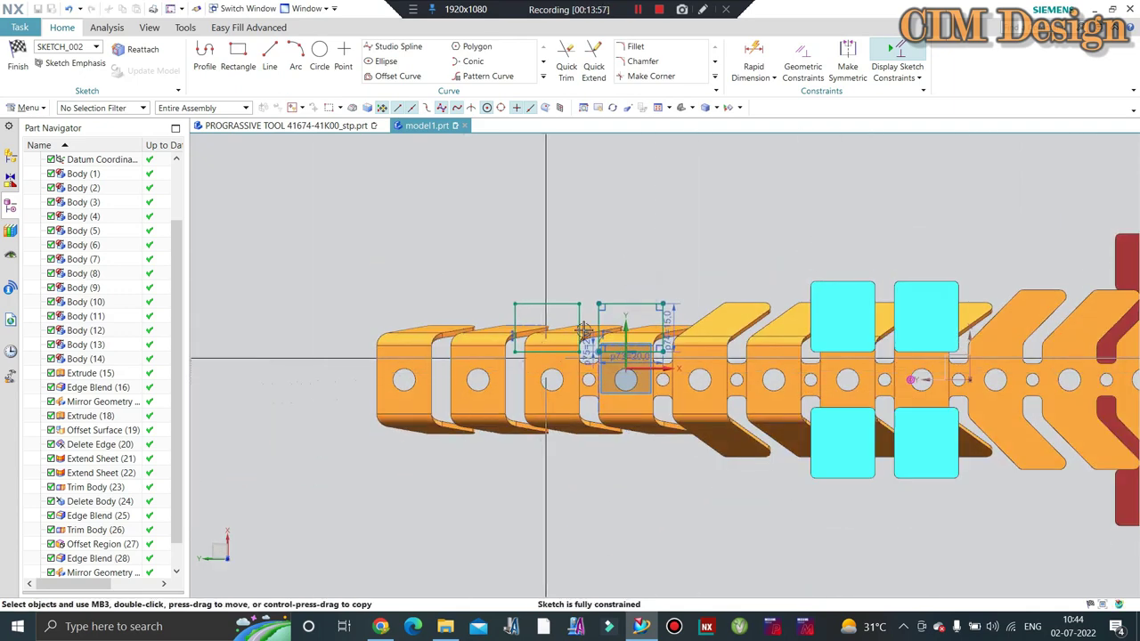
pyautogui.scroll(3, 597, 320)
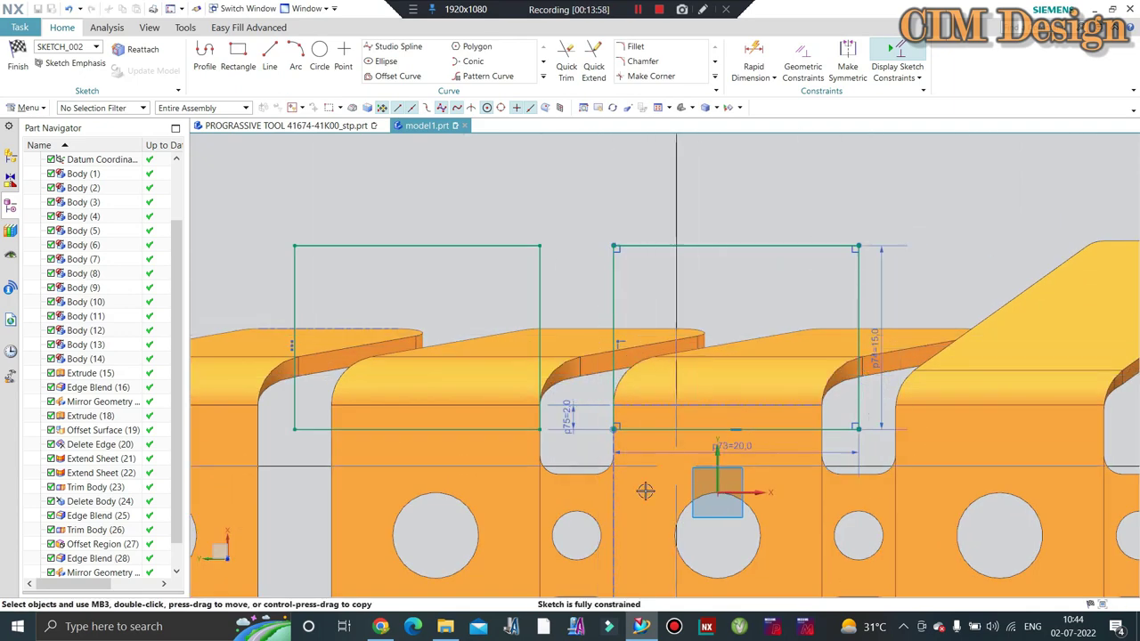
pyautogui.hotkey('ctrl', 'z')
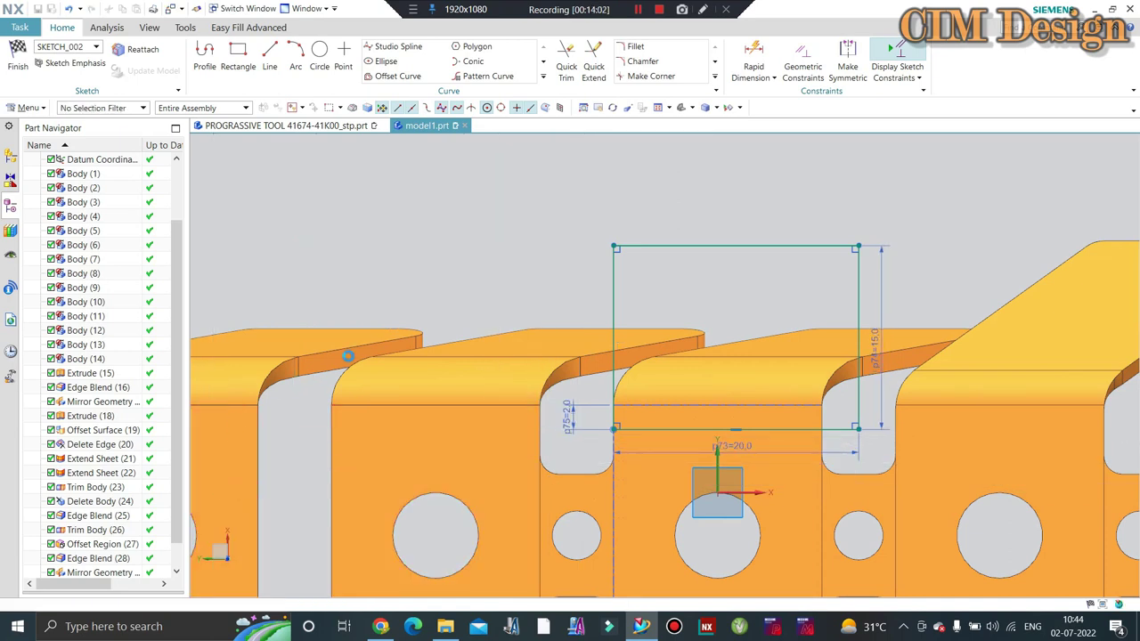
pyautogui.hotkey('ctrl', 't')
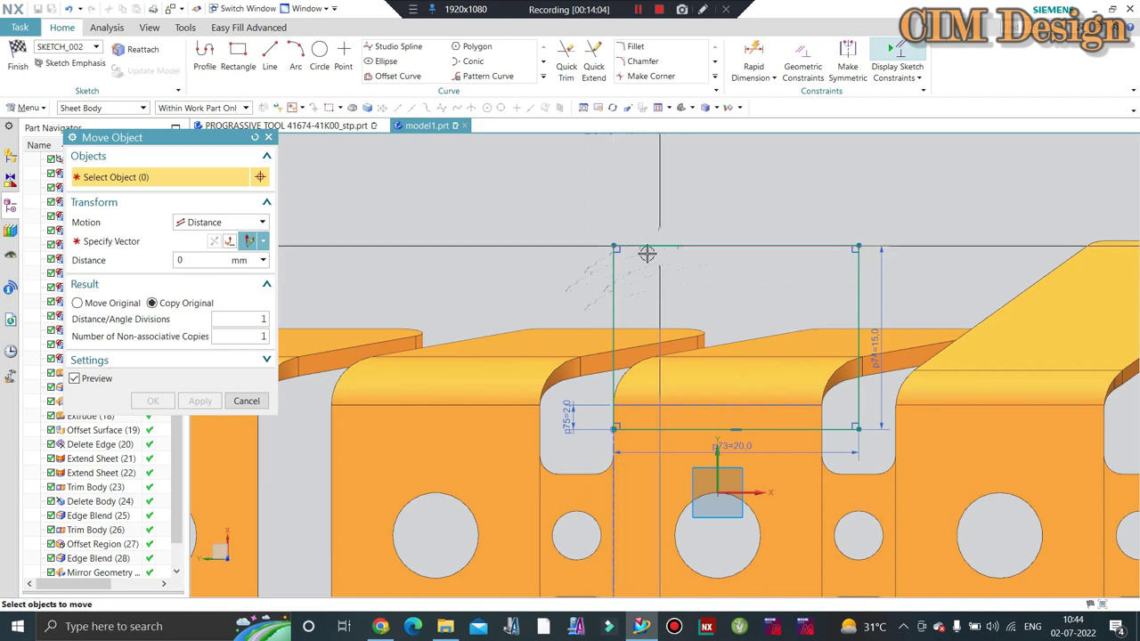
pyautogui.click(268, 137)
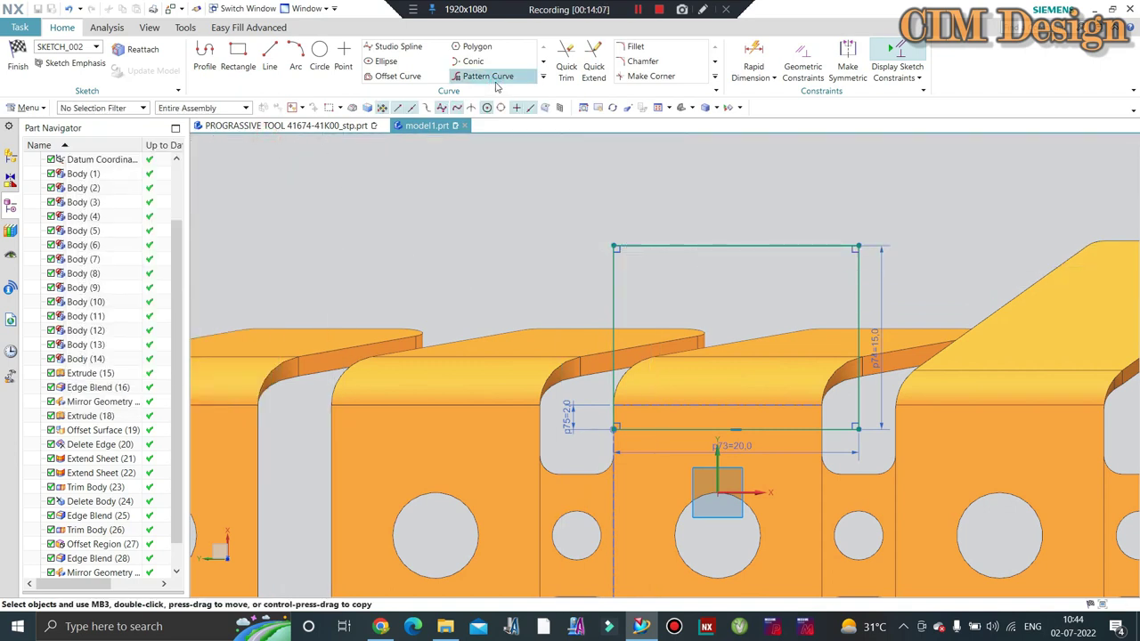
pyautogui.click(701, 249)
pyautogui.click(614, 285)
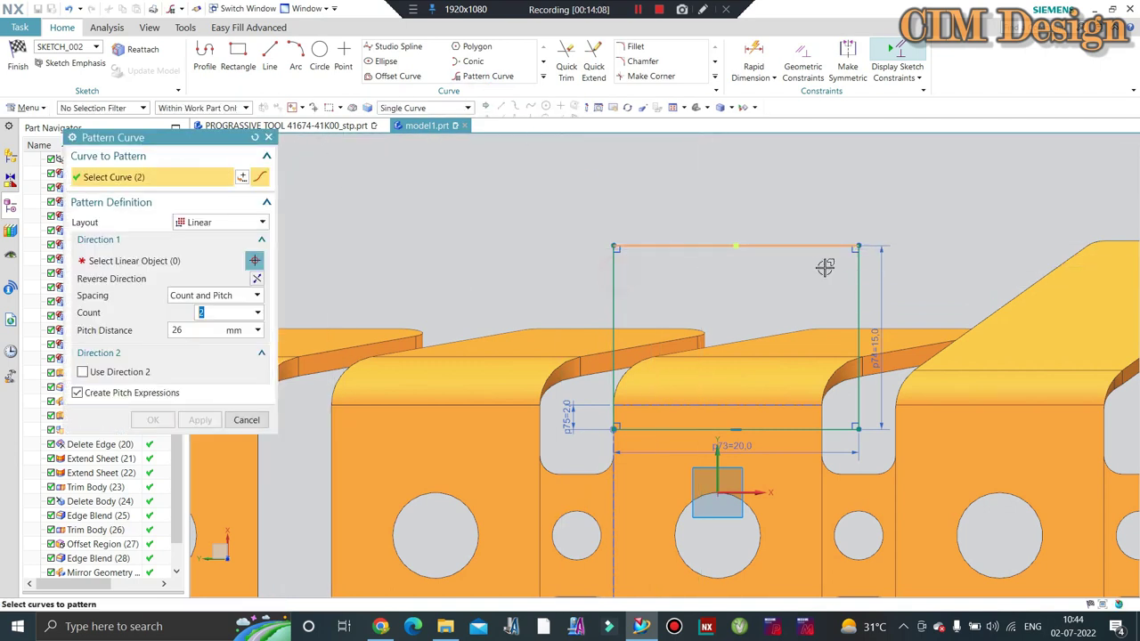
pyautogui.click(858, 272)
pyautogui.click(835, 431)
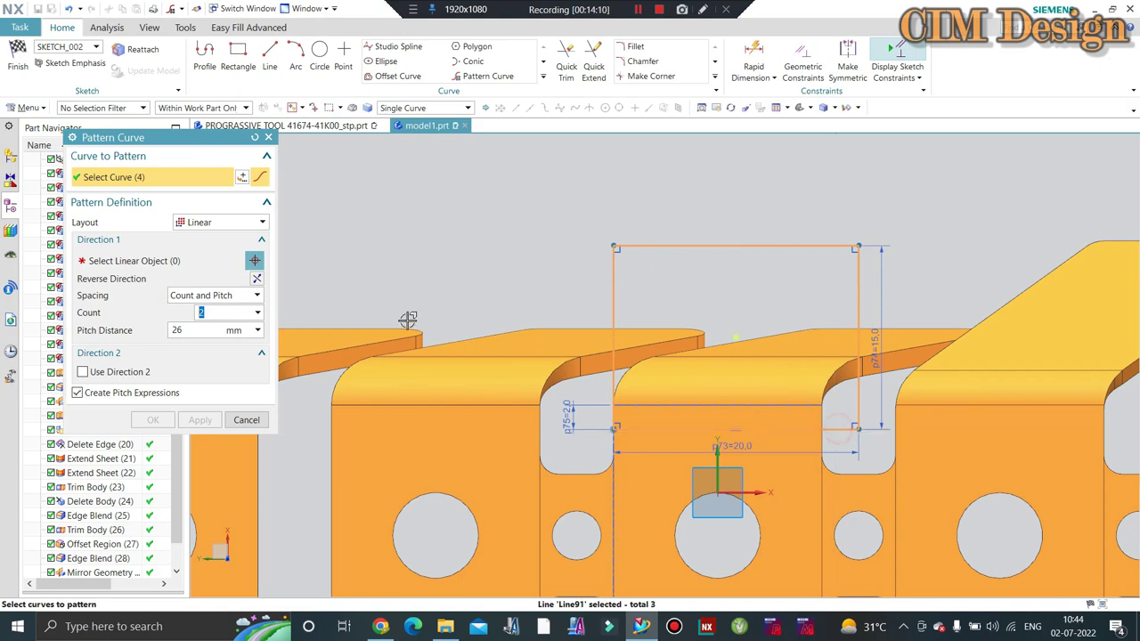
pyautogui.click(218, 267)
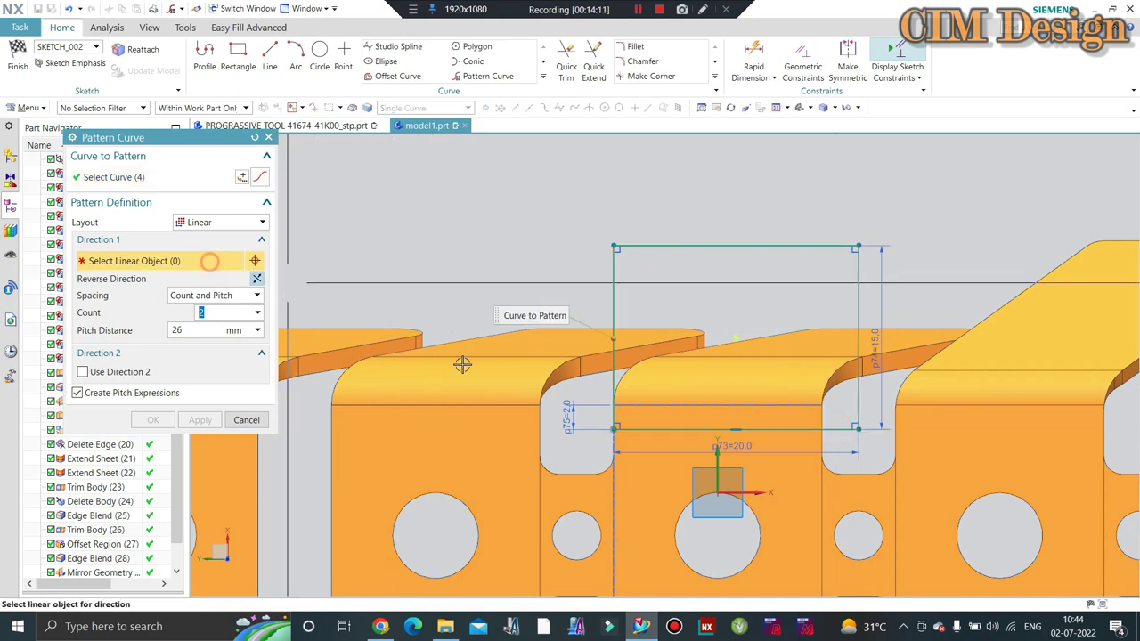
pyautogui.click(649, 324)
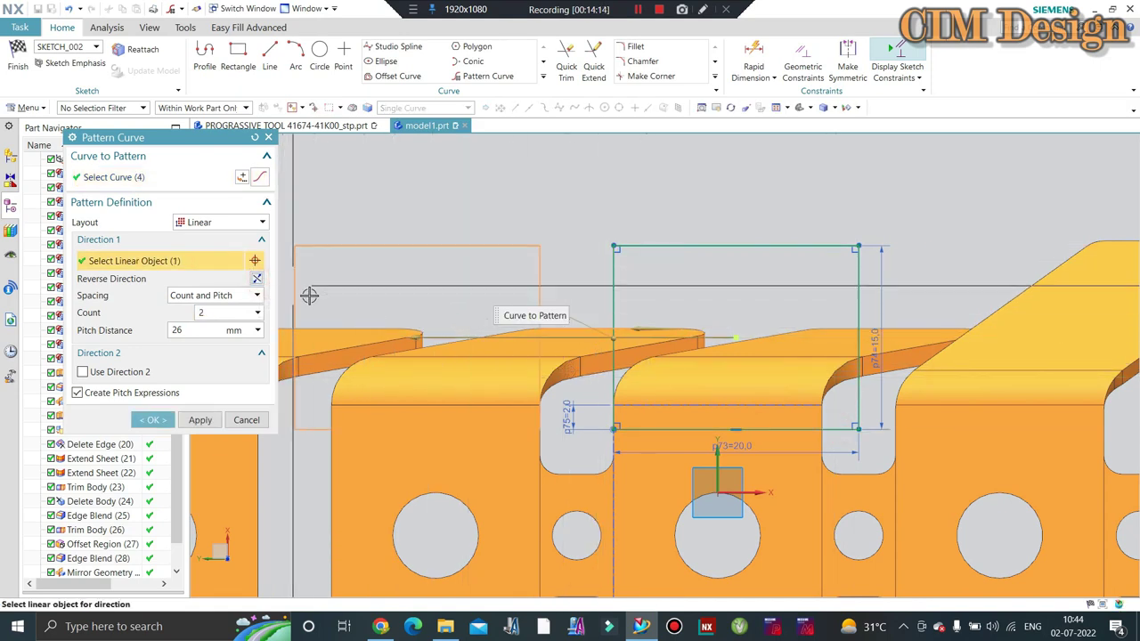
pyautogui.click(187, 331)
pyautogui.write('23')
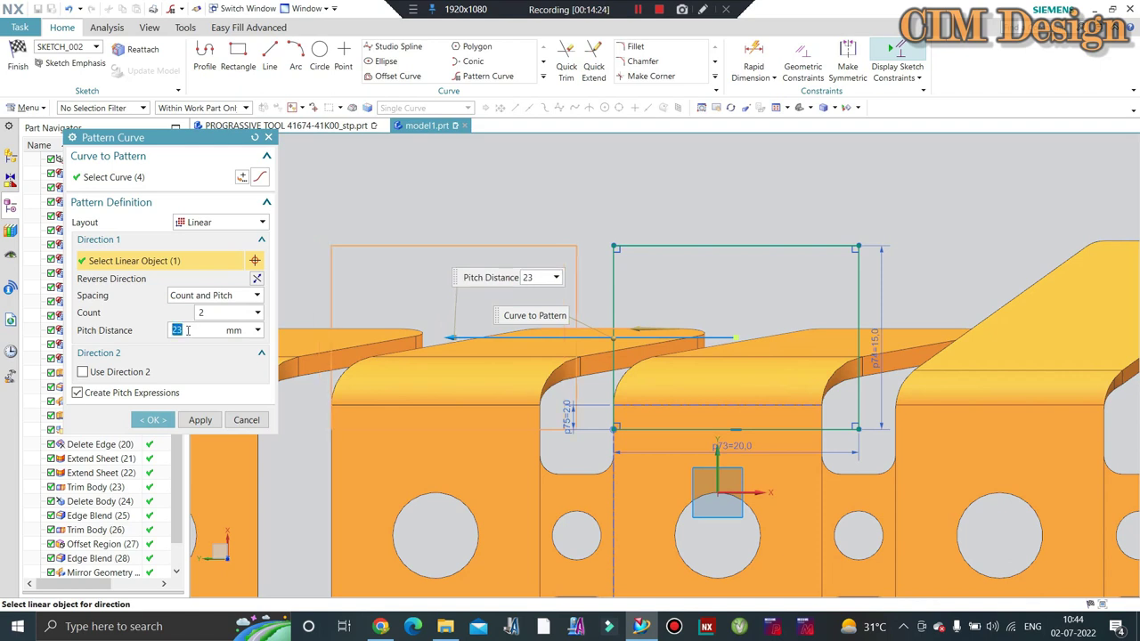
pyautogui.click(238, 421)
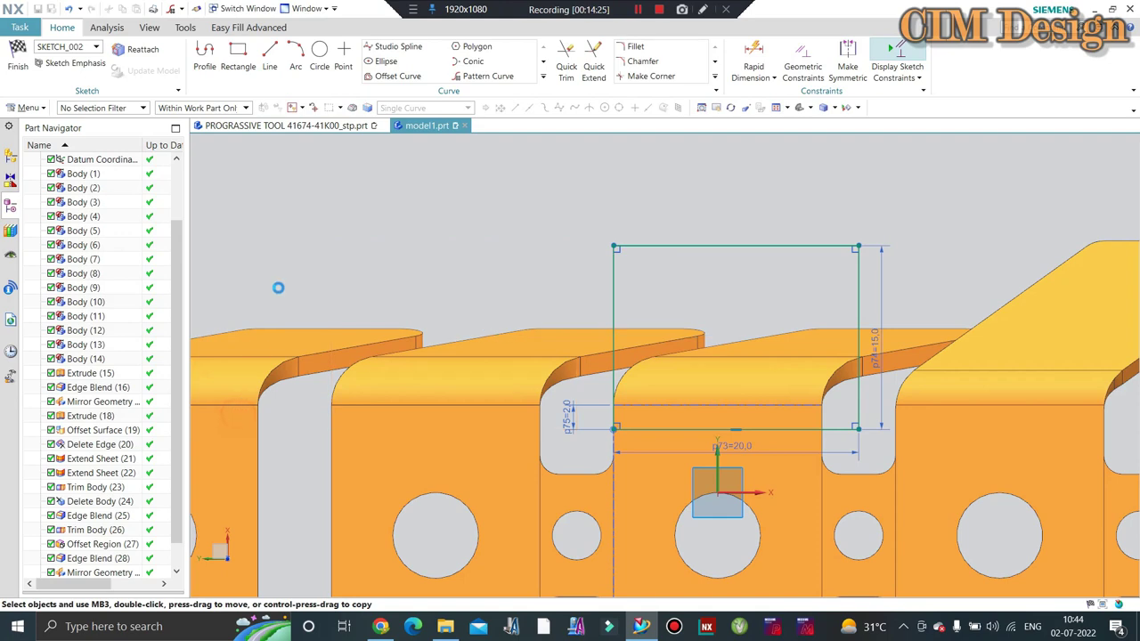
# Step: Finish the sketch and extrude the rectangle into a block
pyautogui.click(16, 65)
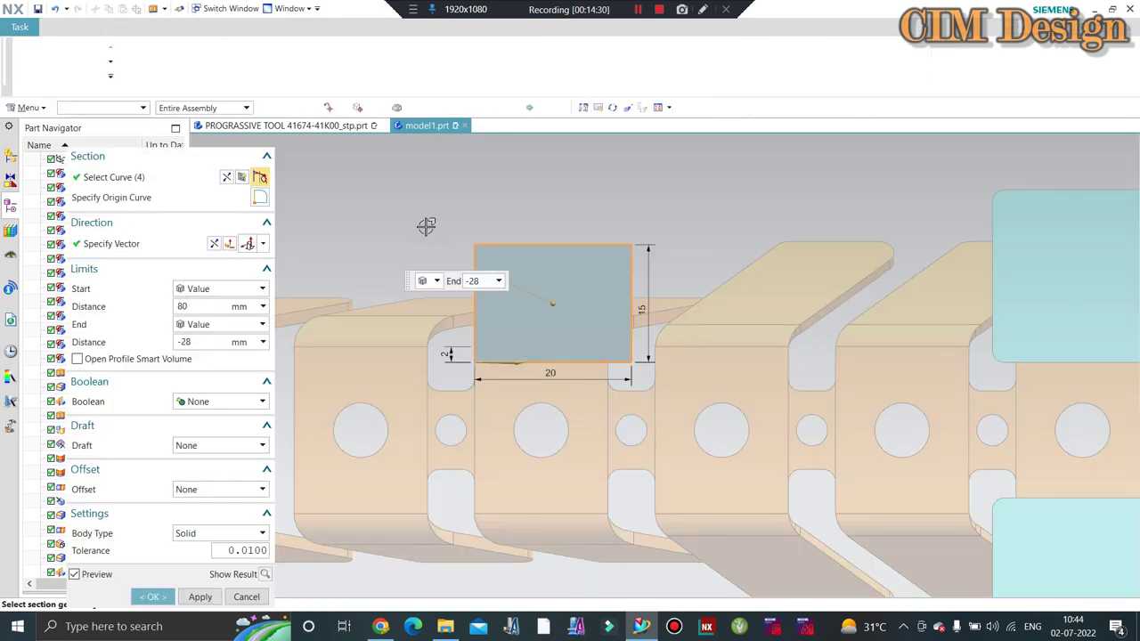
pyautogui.moveTo(758, 178); pyautogui.dragTo(559, 303, button='middle')
pyautogui.middleClick(569, 294)
pyautogui.scroll(-3, 559, 302)
pyautogui.scroll(5, 559, 303)
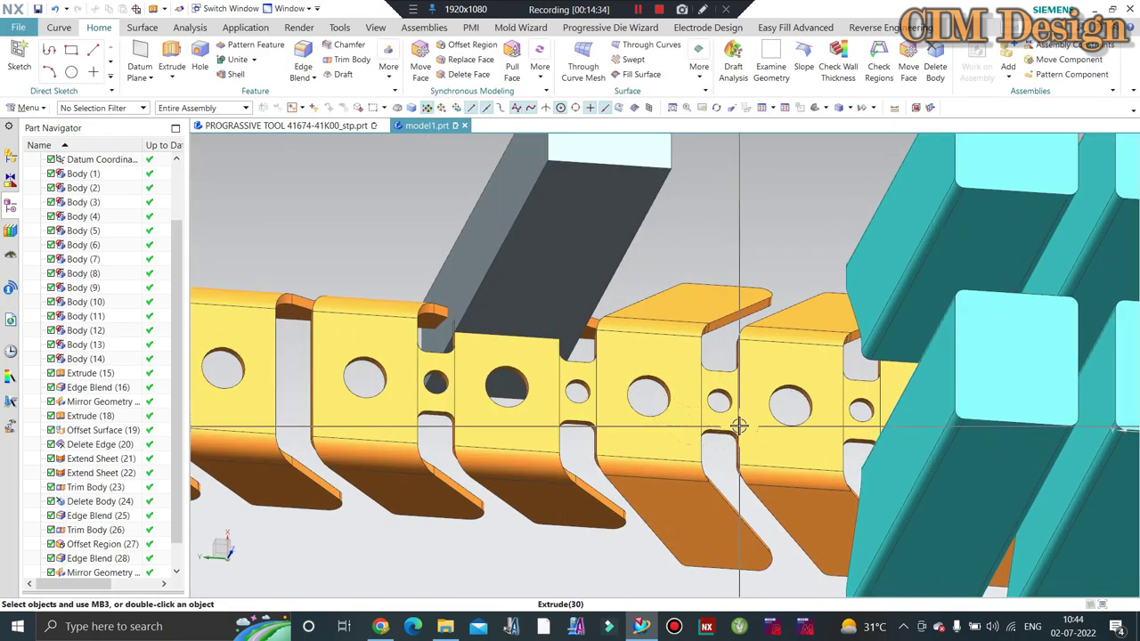
# Step: Measure a 40 mm distance between two edges, then settle on a straight side view
pyautogui.click(589, 108)
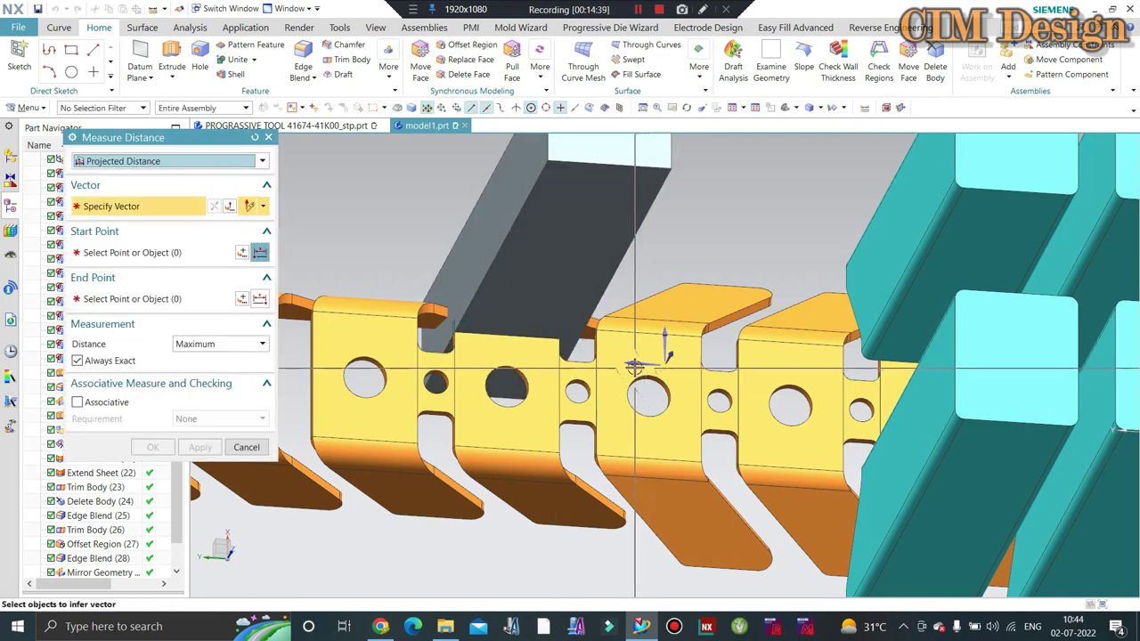
pyautogui.middleClick(287, 284)
pyautogui.scroll(3, 725, 417)
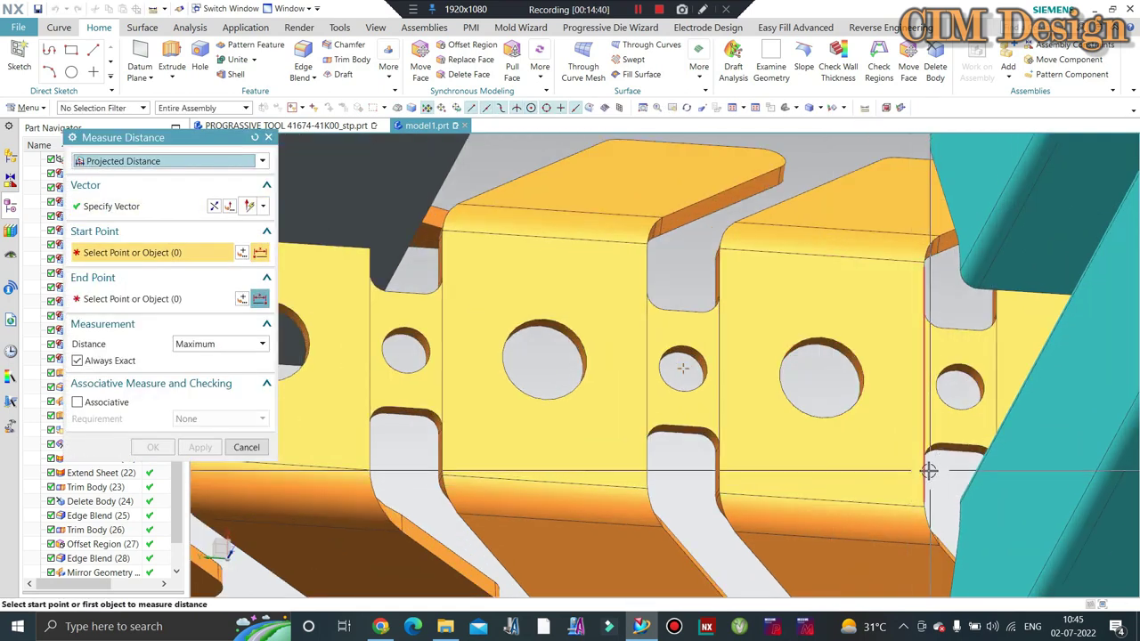
pyautogui.click(928, 470)
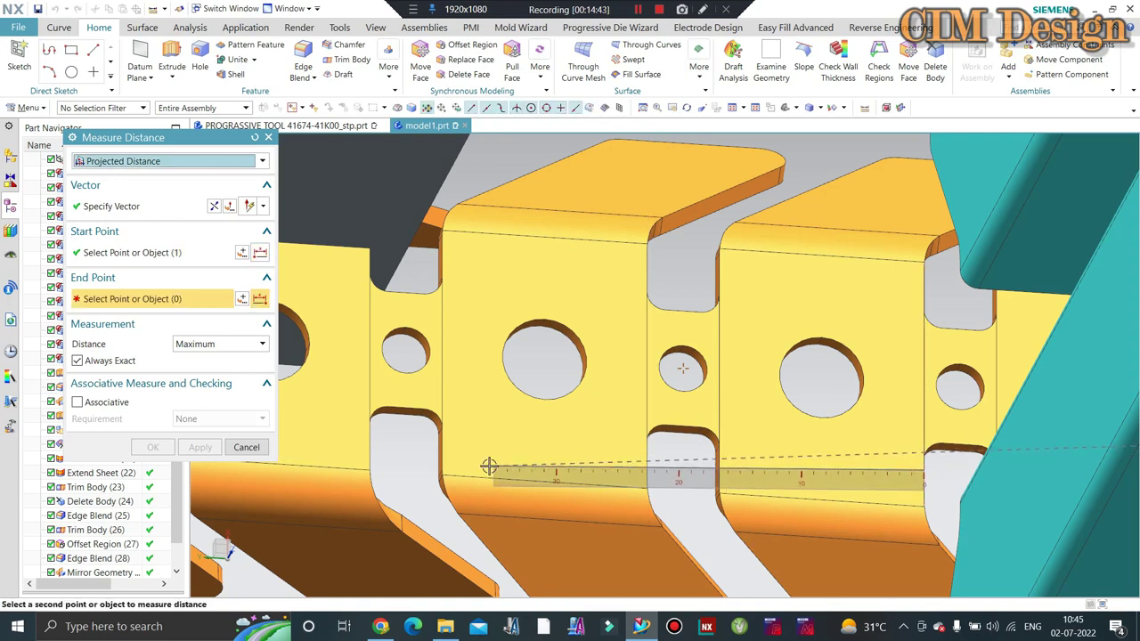
pyautogui.click(440, 451)
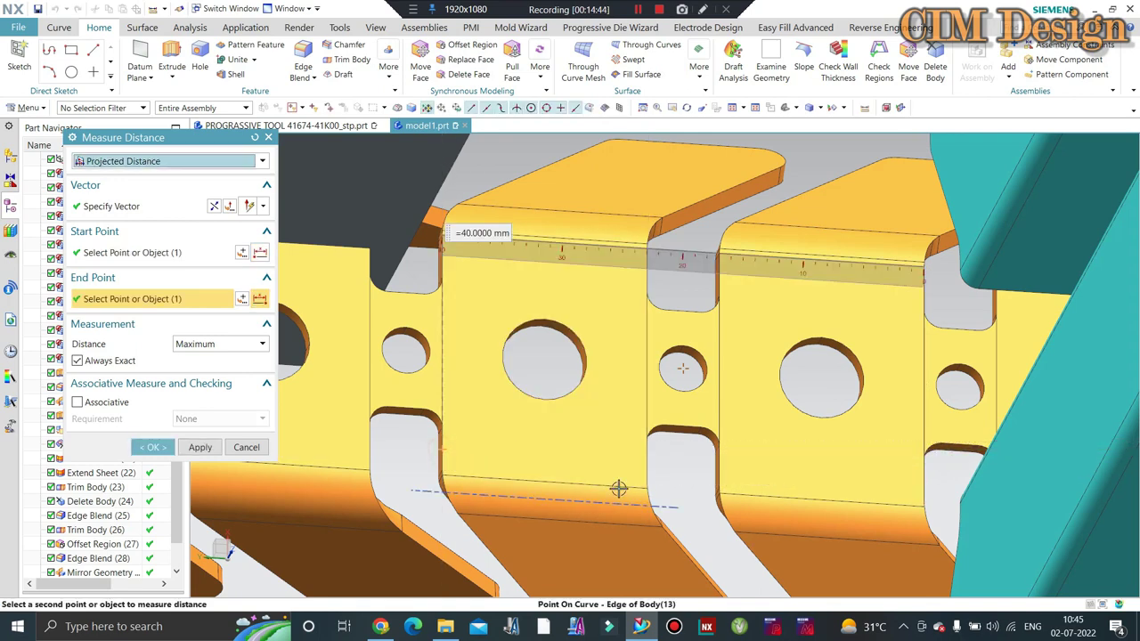
pyautogui.scroll(-2, 521, 288)
pyautogui.scroll(-2, 602, 262)
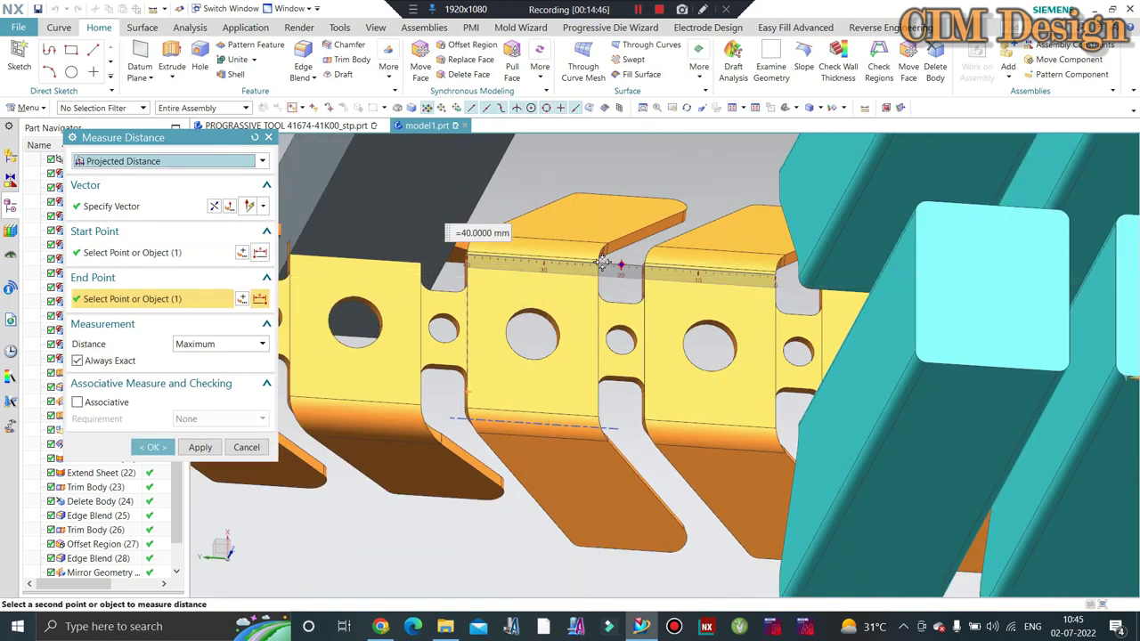
pyautogui.scroll(-3, 698, 267)
pyautogui.scroll(-3, 593, 488)
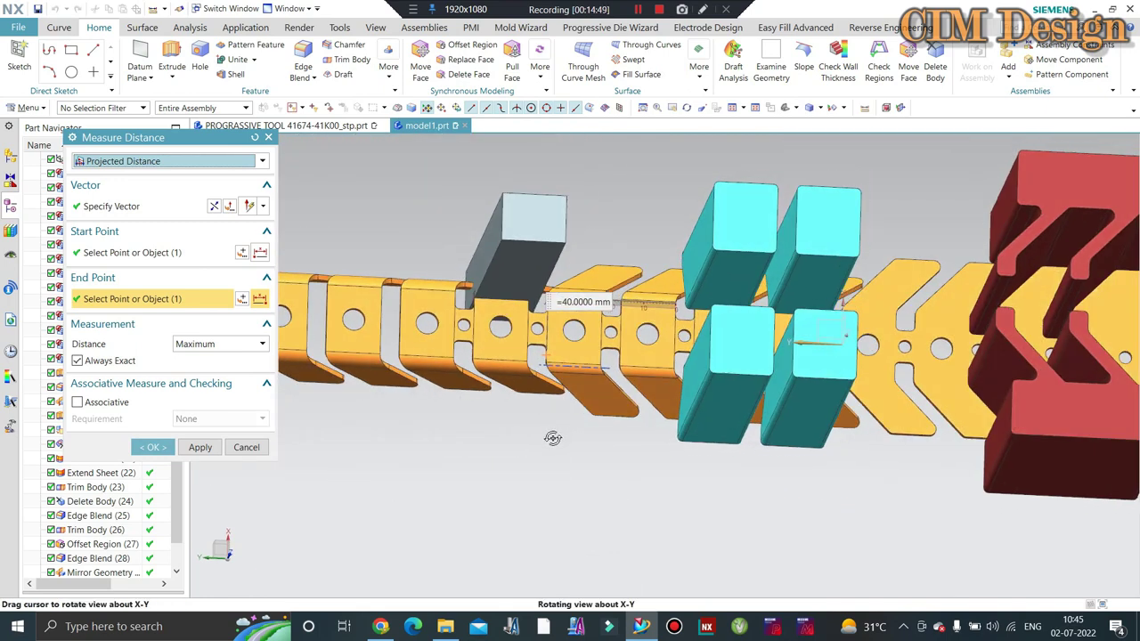
pyautogui.moveTo(593, 488); pyautogui.dragTo(233, 477, button='middle')
pyautogui.press('F8')
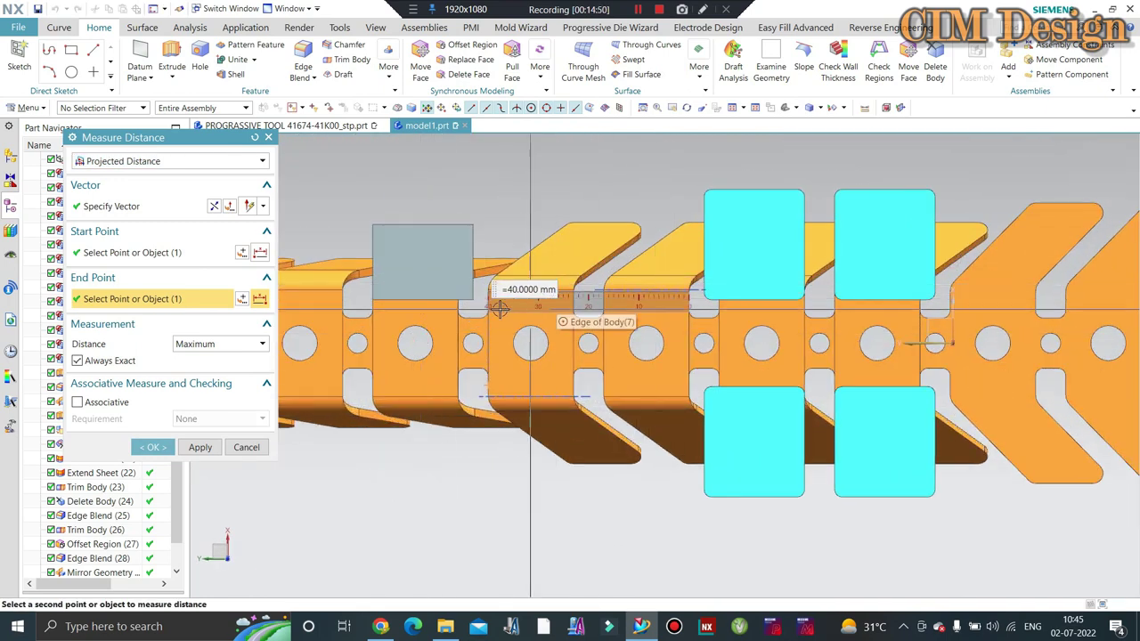
pyautogui.click(247, 447)
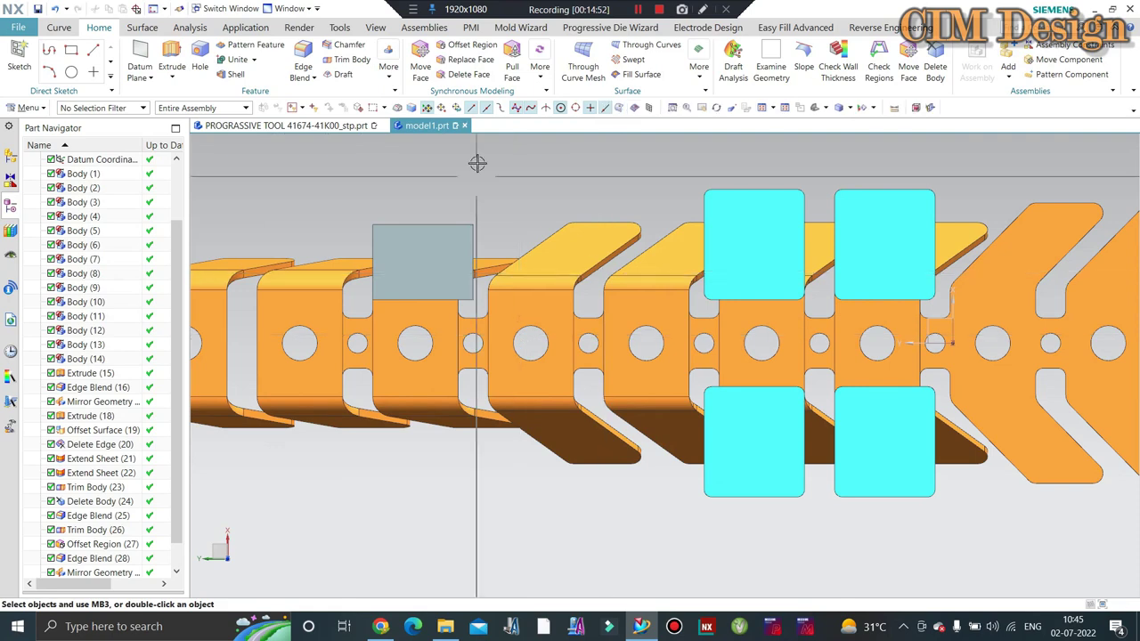
# Step: Measure a 17 mm distance starting from the bend edge
pyautogui.click(894, 108)
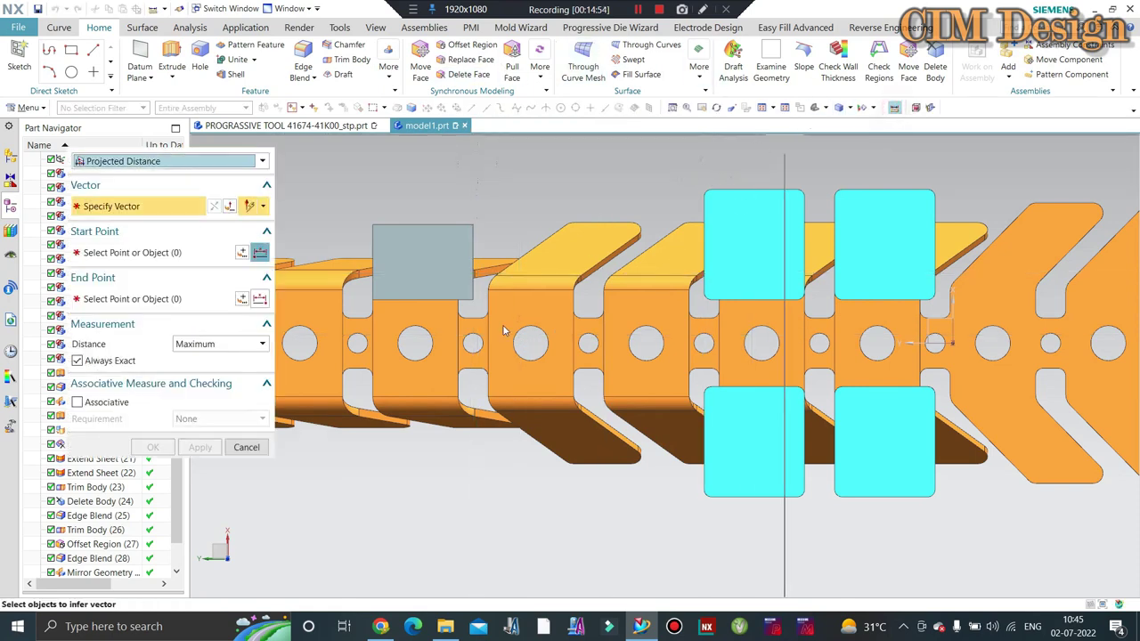
pyautogui.scroll(3, 712, 334)
pyautogui.click(789, 415)
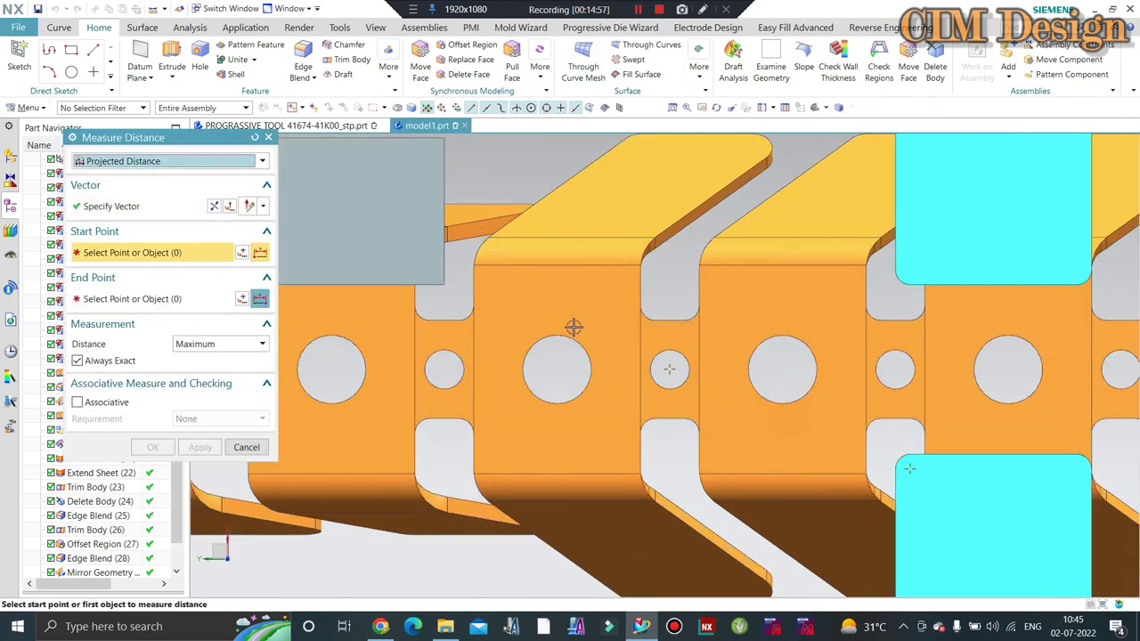
pyautogui.click(472, 284)
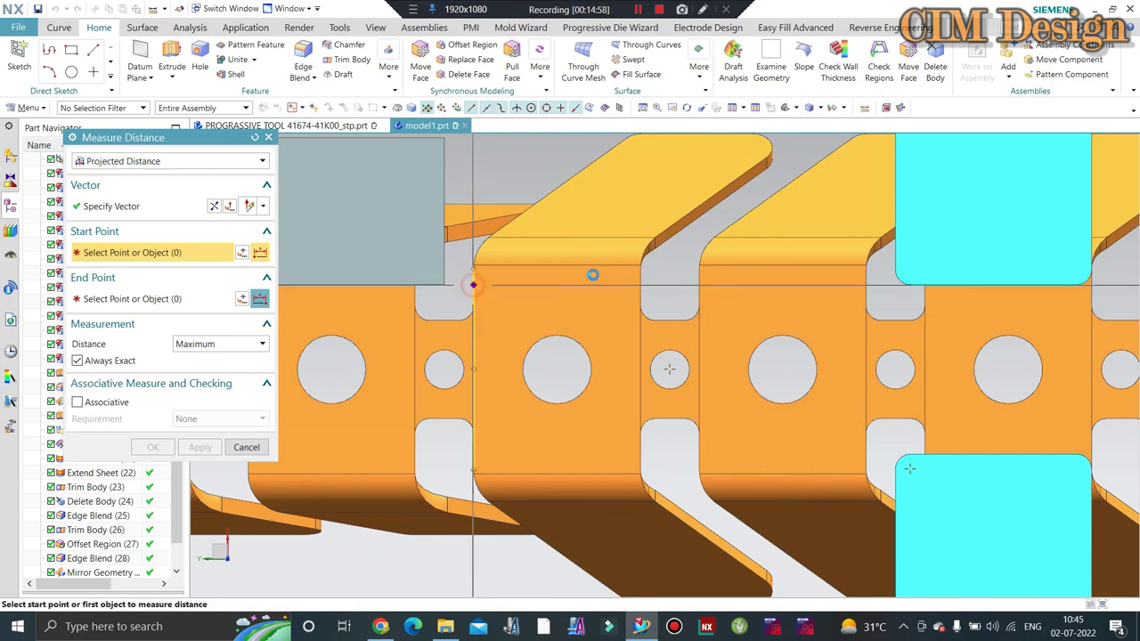
pyautogui.click(640, 280)
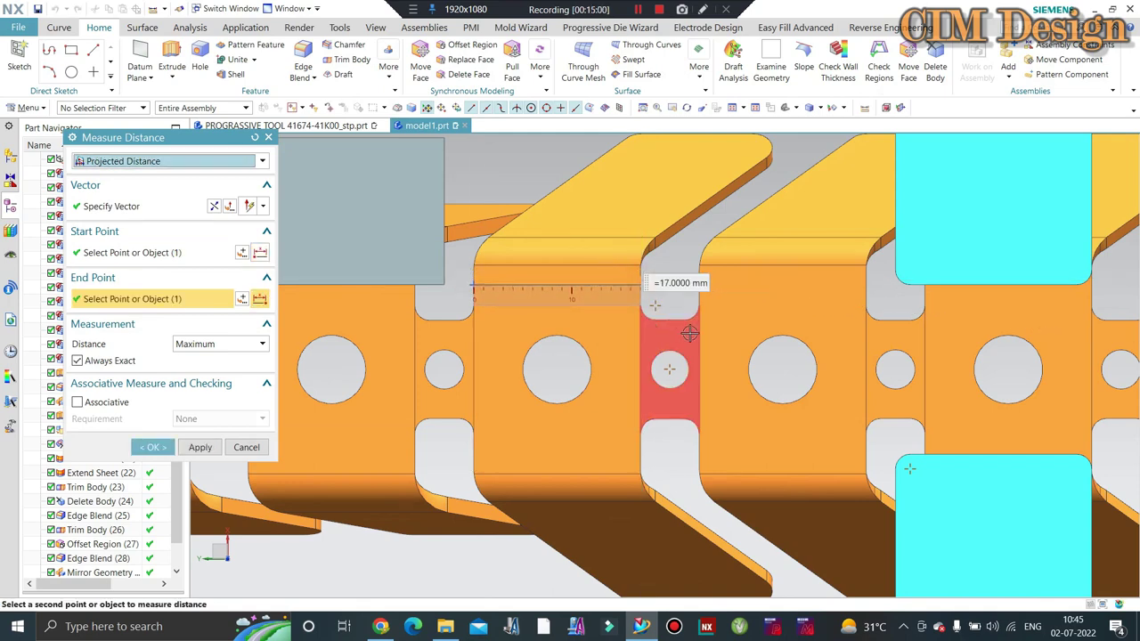
pyautogui.click(238, 447)
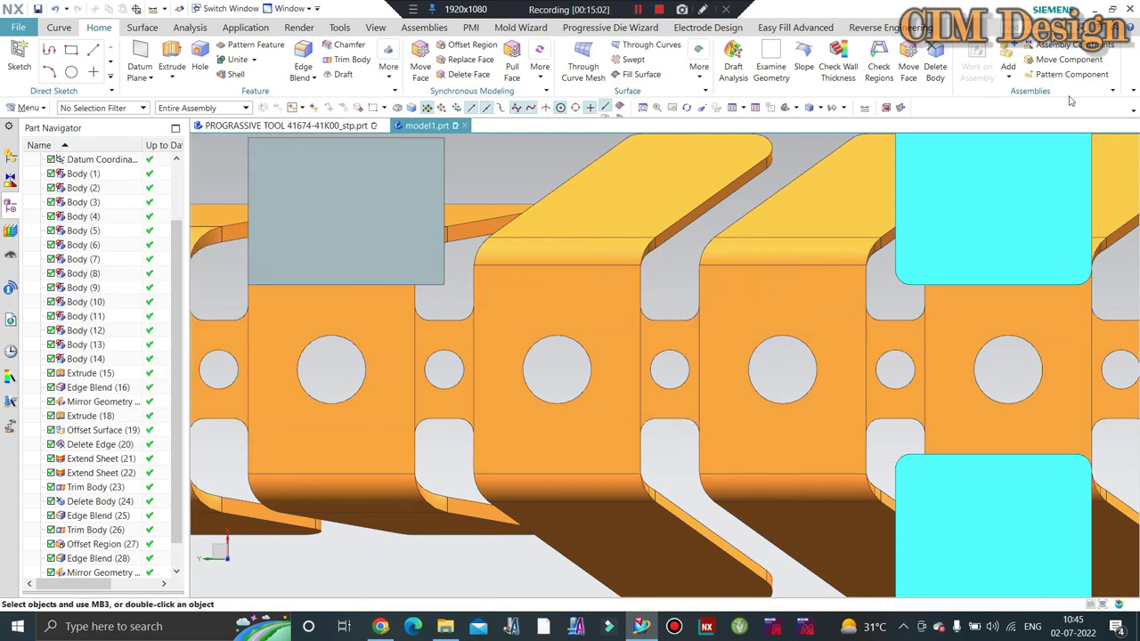
# Step: Measure the 6 mm projected distance from the bend edge to the next tab's face
pyautogui.press('F4')
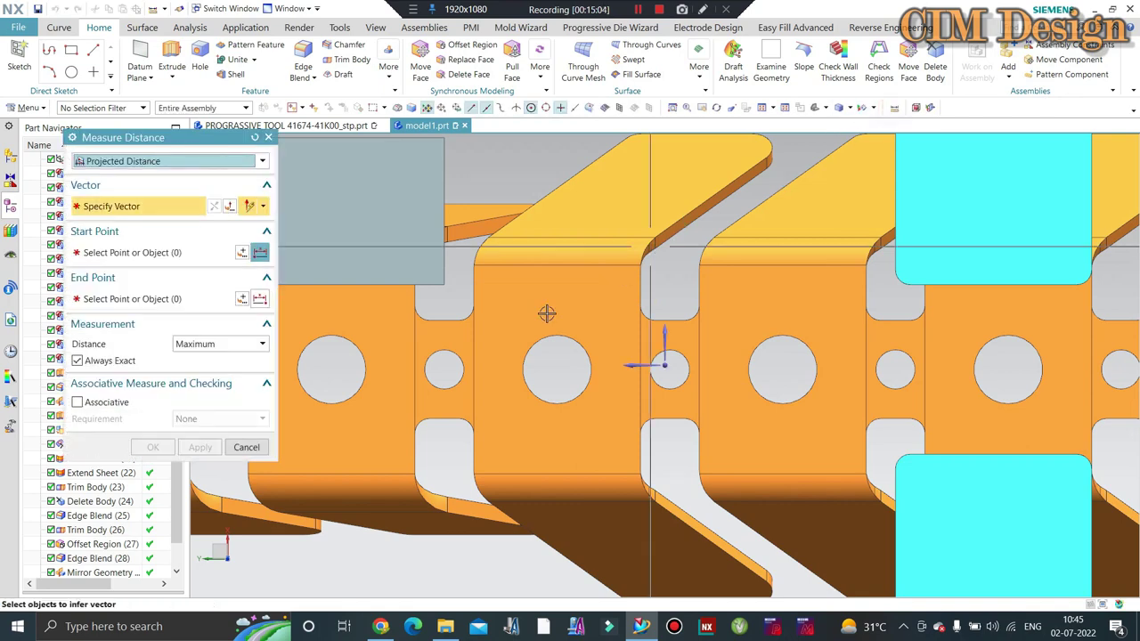
pyautogui.click(628, 367)
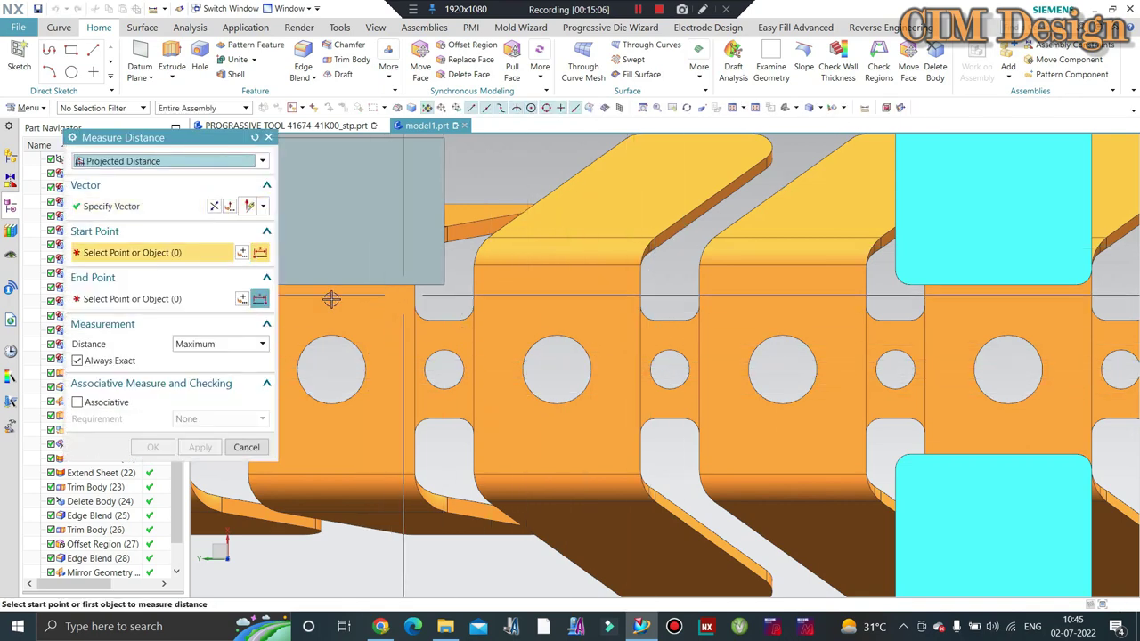
pyautogui.scroll(2, 632, 277)
pyautogui.scroll(1, 649, 299)
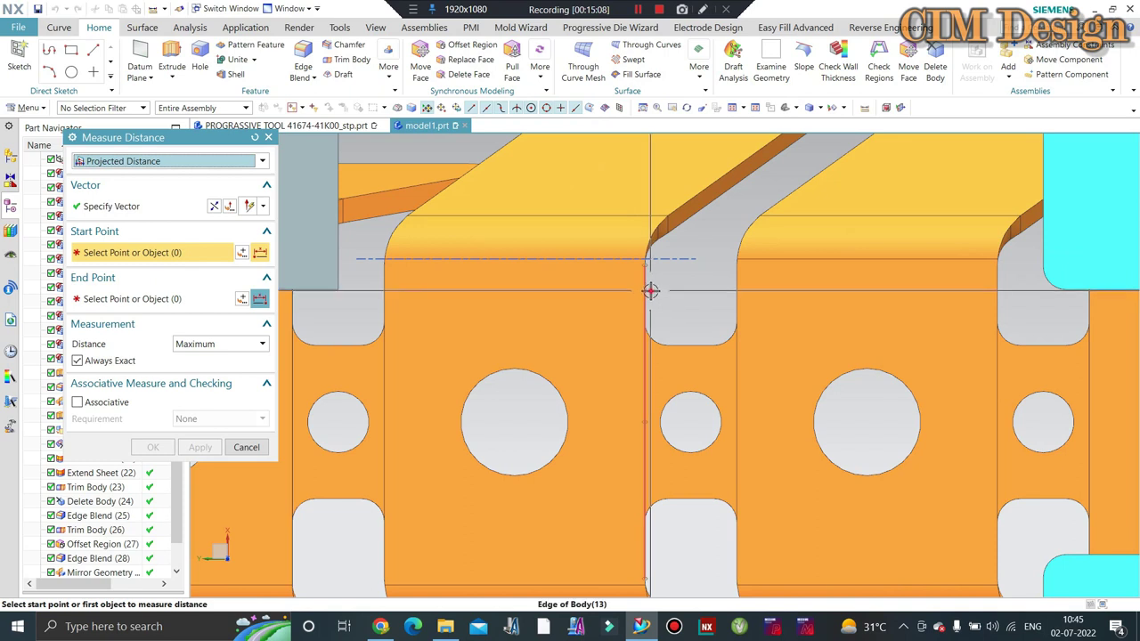
pyautogui.click(679, 297)
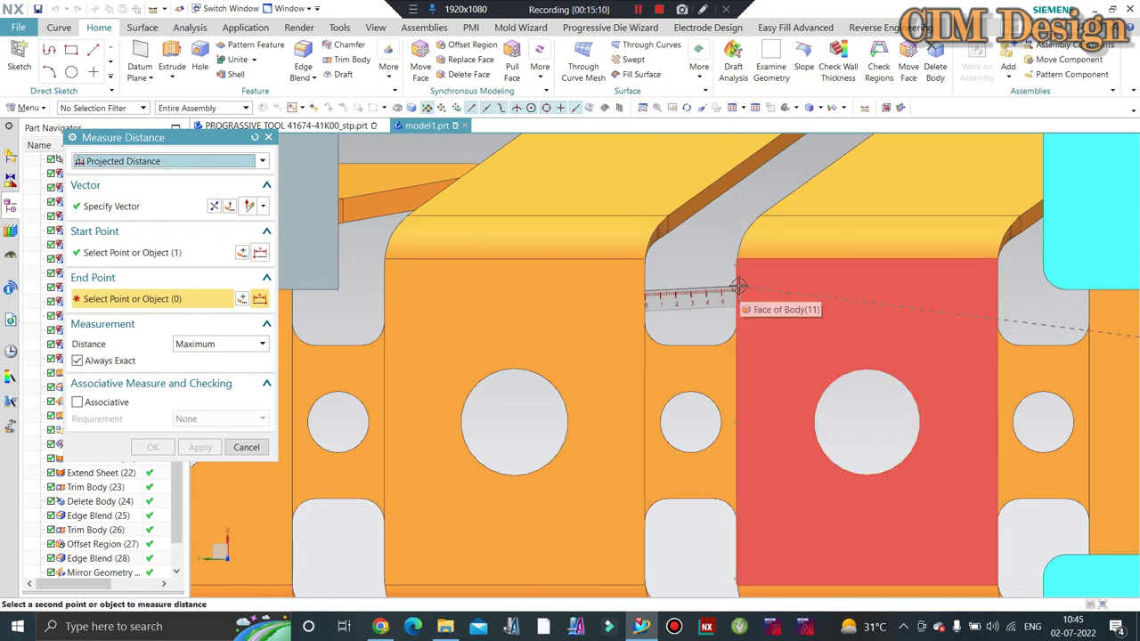
pyautogui.click(736, 286)
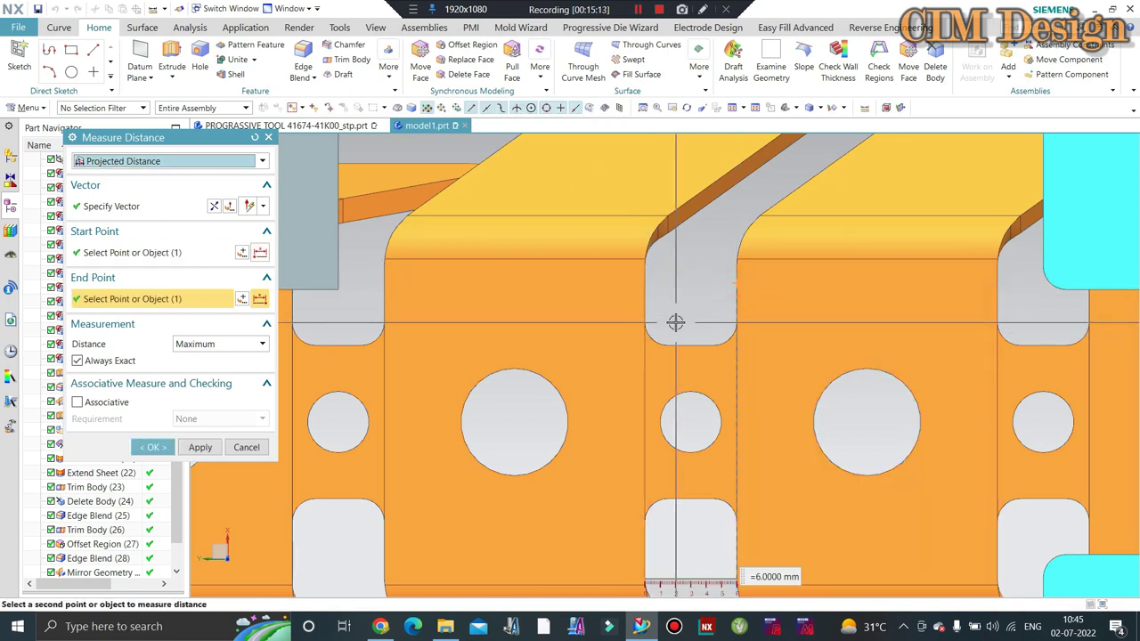
pyautogui.click(227, 454)
pyautogui.scroll(-3, 241, 439)
pyautogui.scroll(-3, 522, 395)
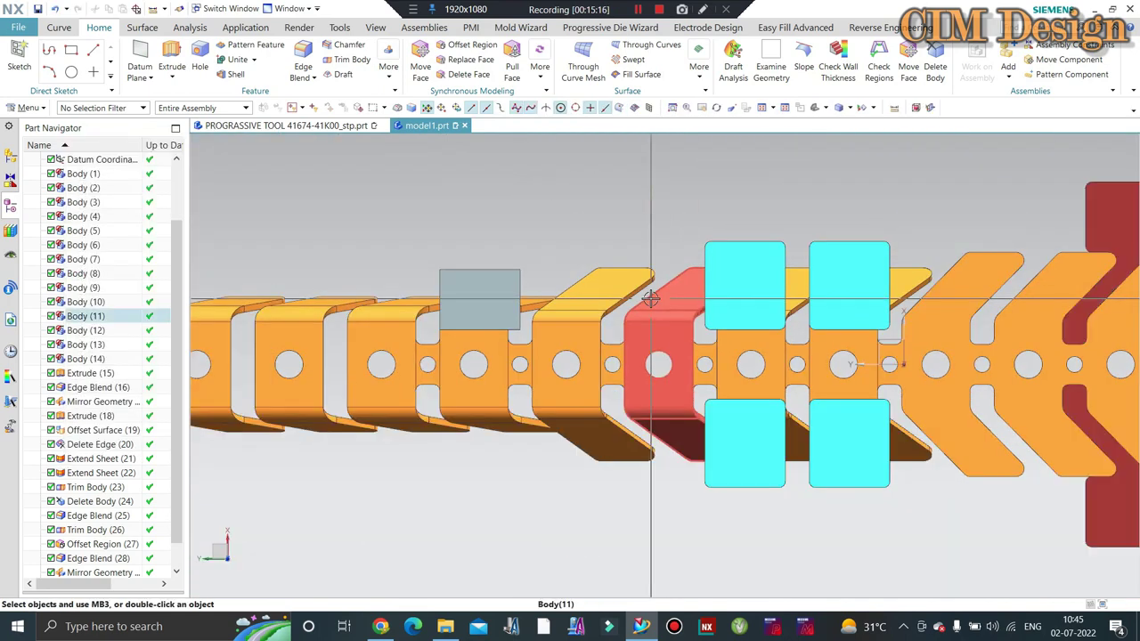
pyautogui.doubleClick(650, 298)
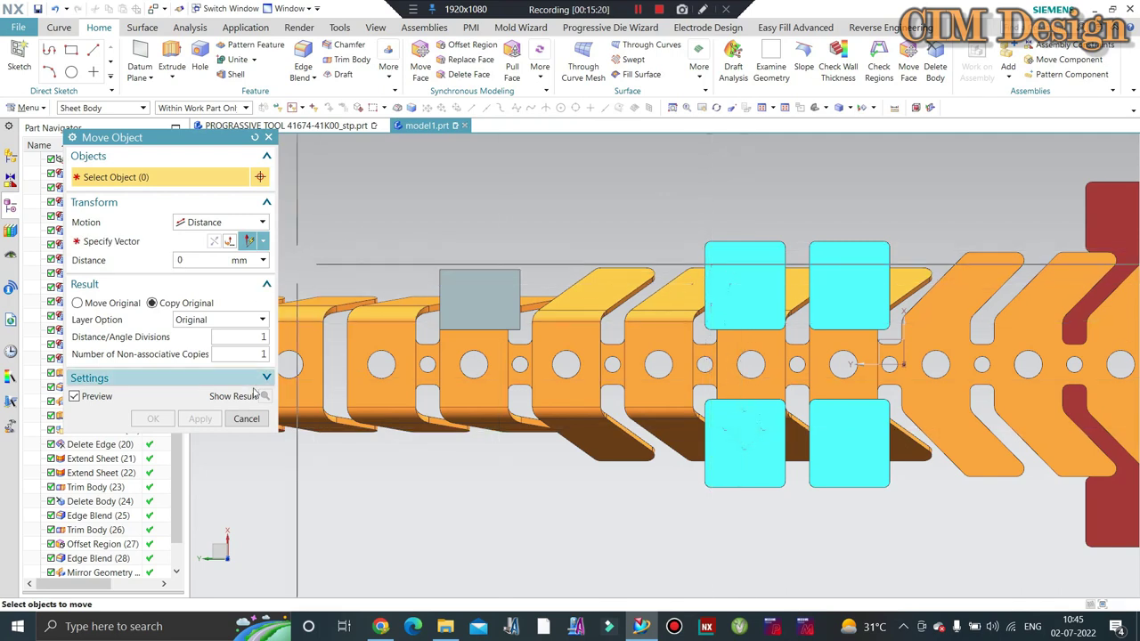
pyautogui.click(247, 419)
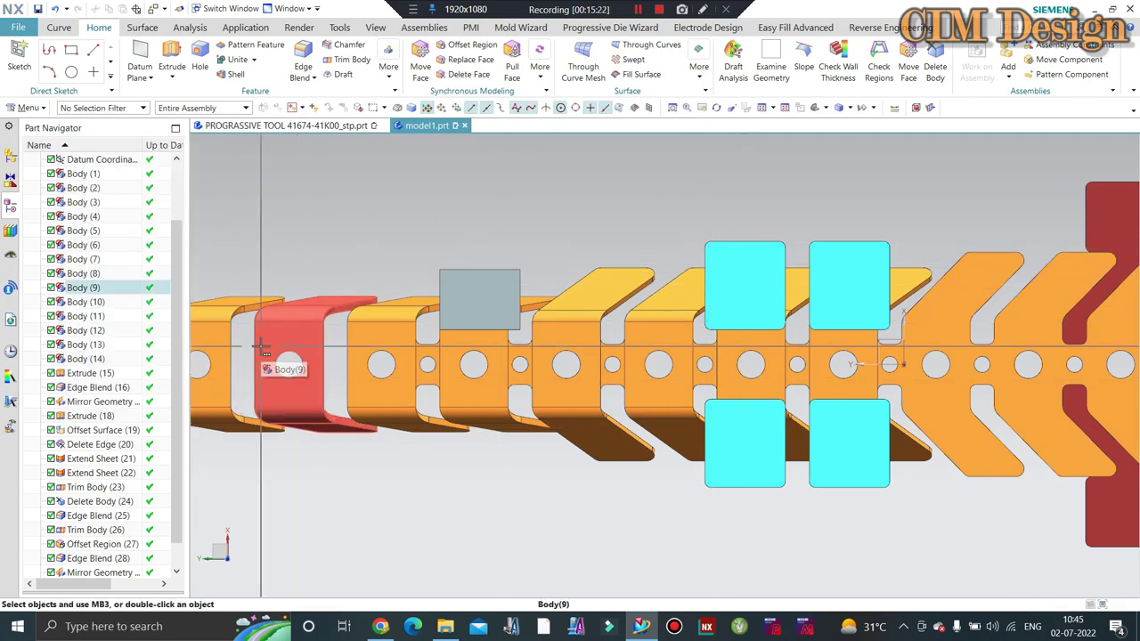
pyautogui.doubleClick(262, 347)
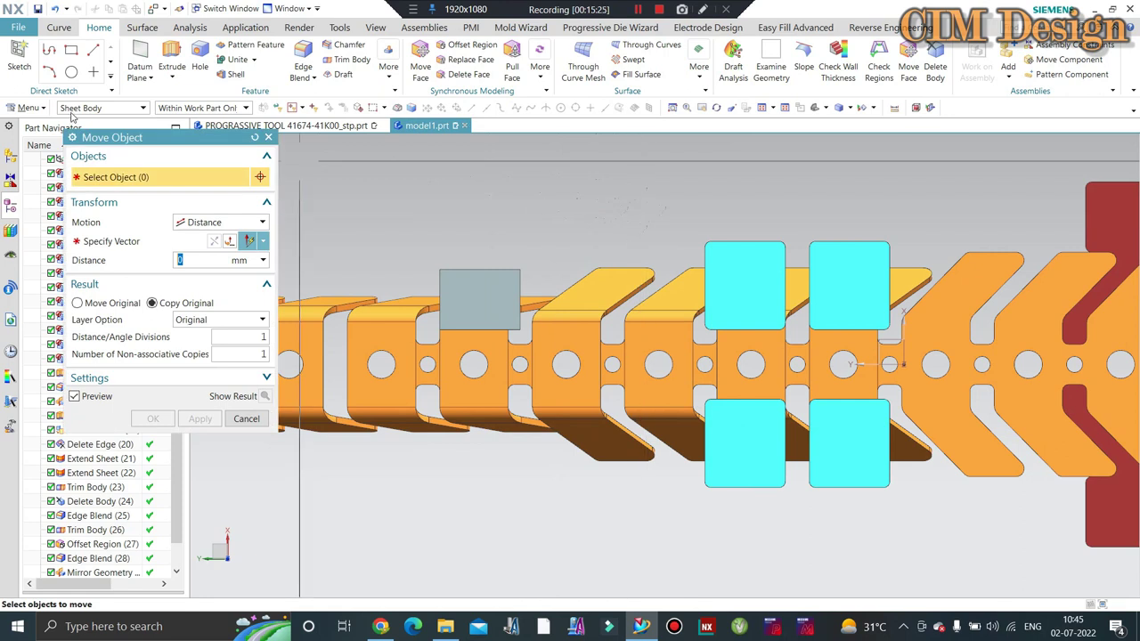
pyautogui.click(102, 108)
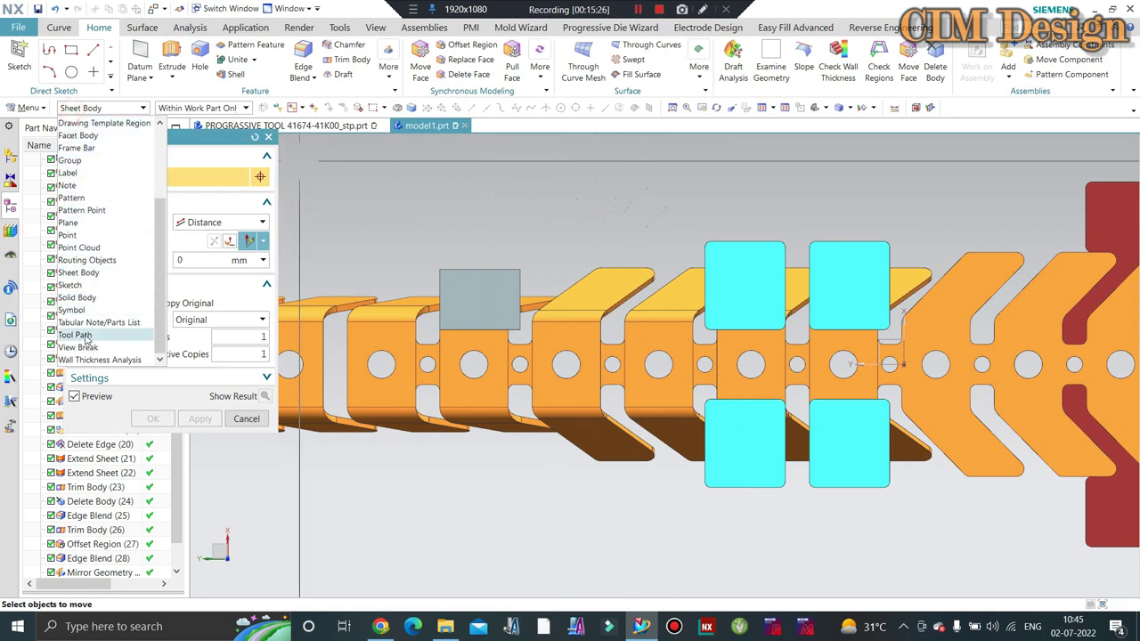
pyautogui.click(87, 299)
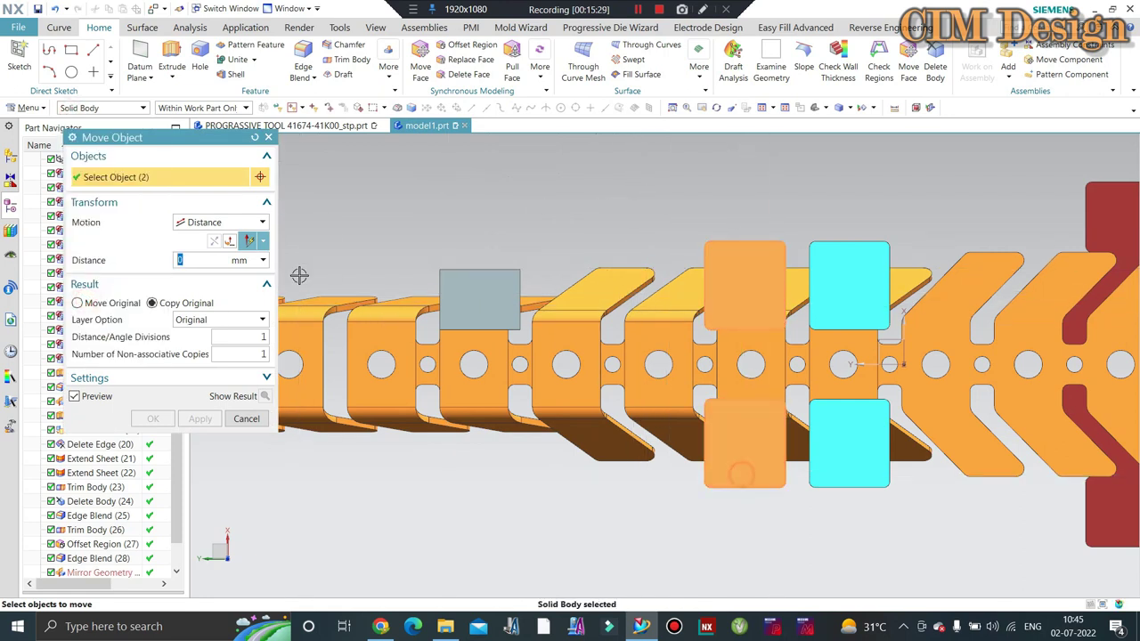
pyautogui.click(183, 249)
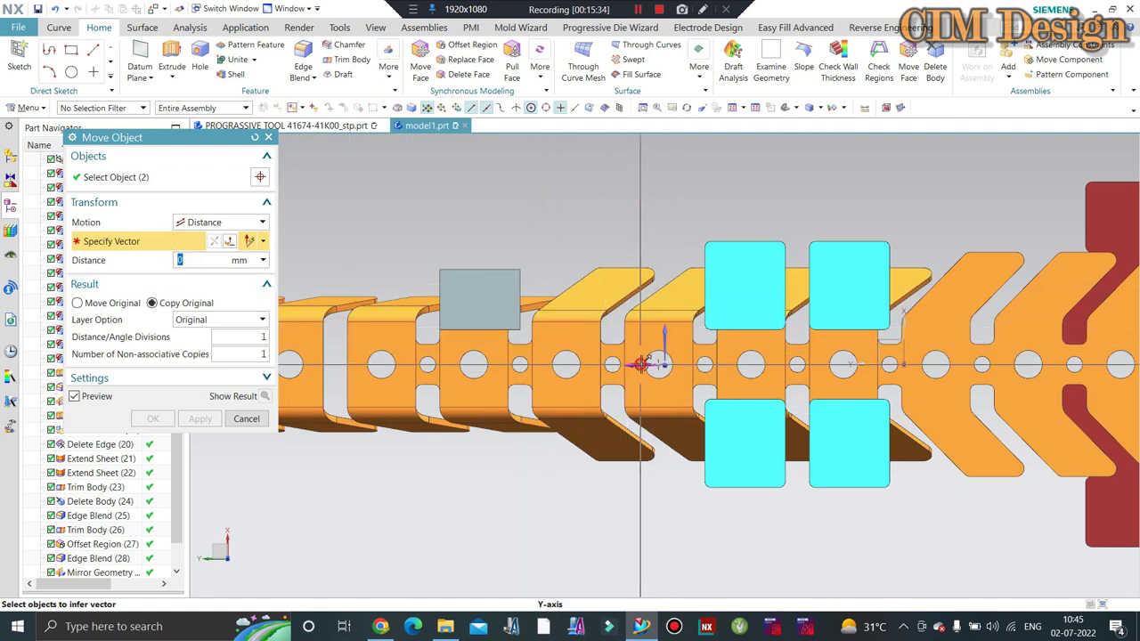
pyautogui.click(643, 365)
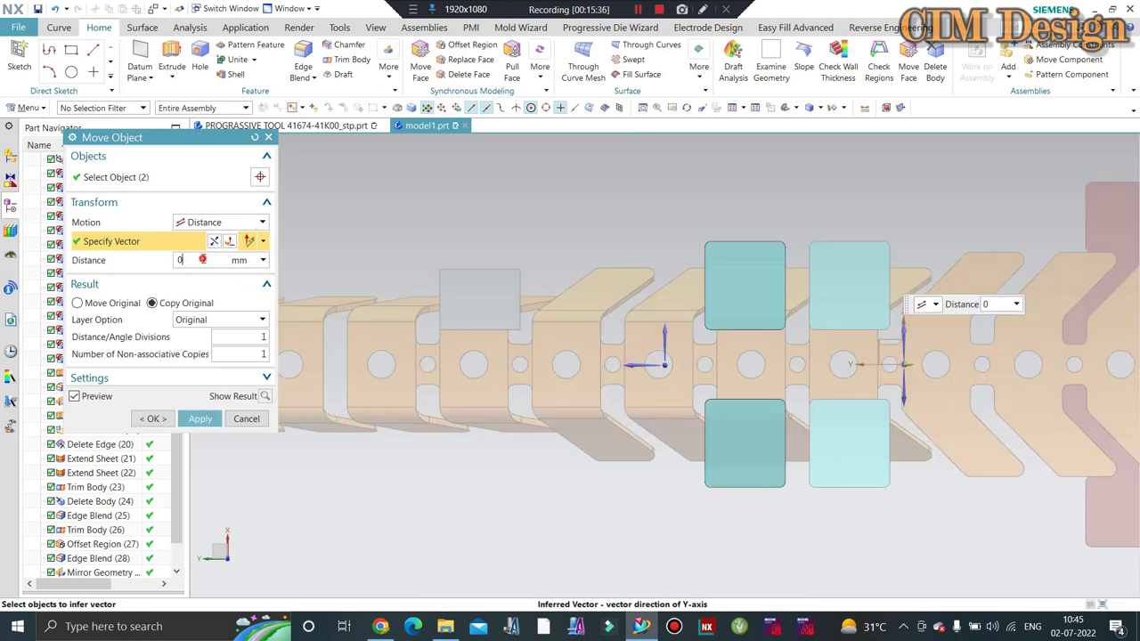
pyautogui.write('3')
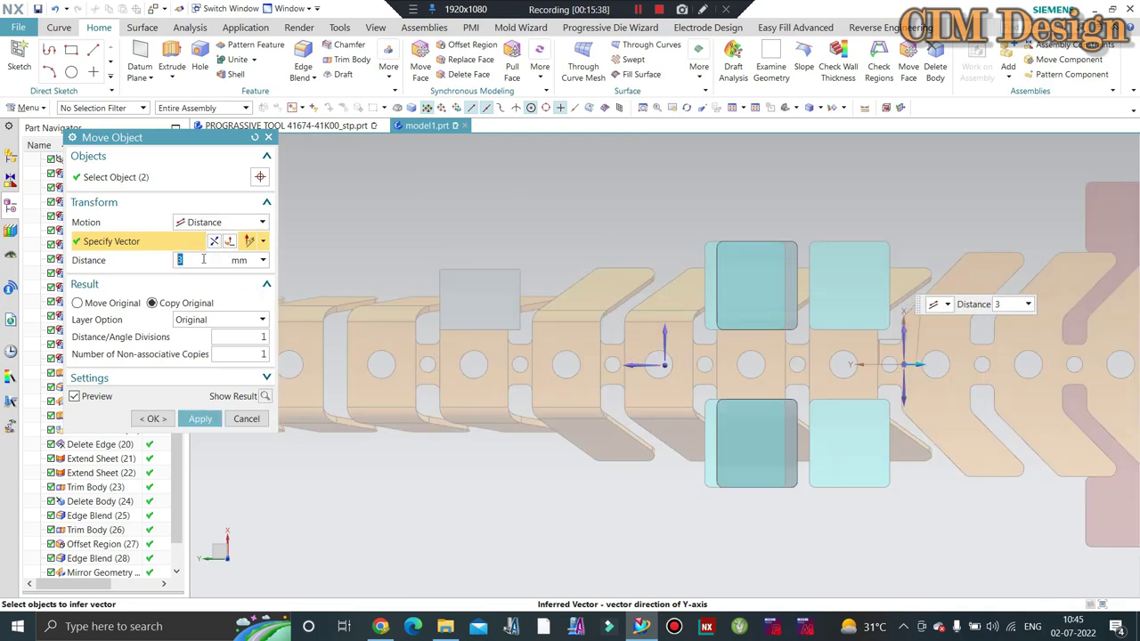
pyautogui.press('Return')
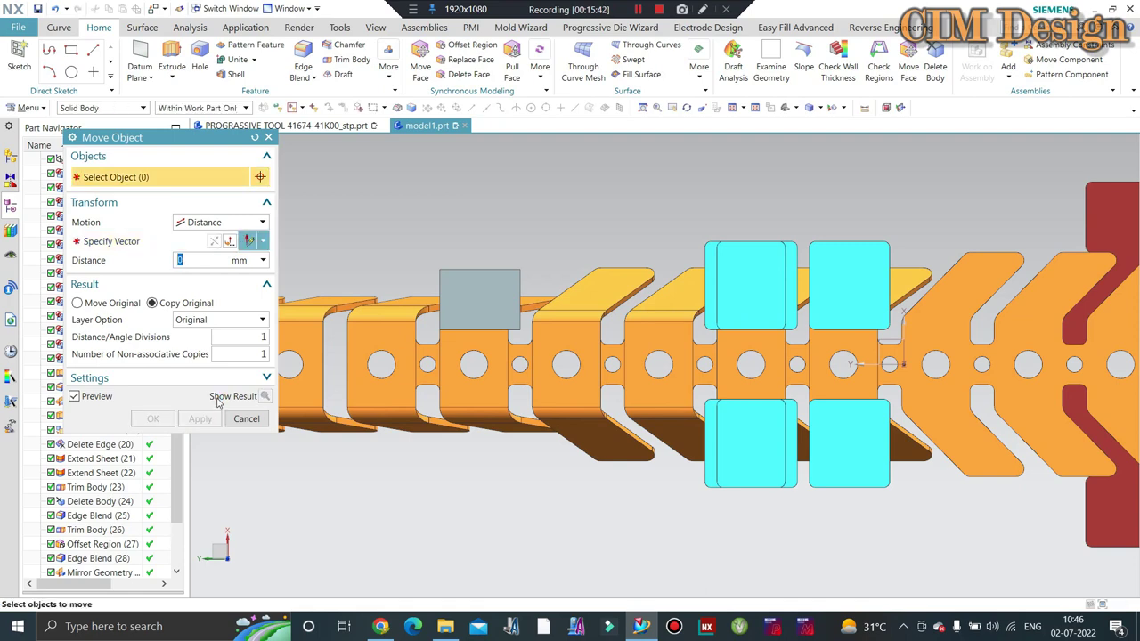
pyautogui.press('Escape')
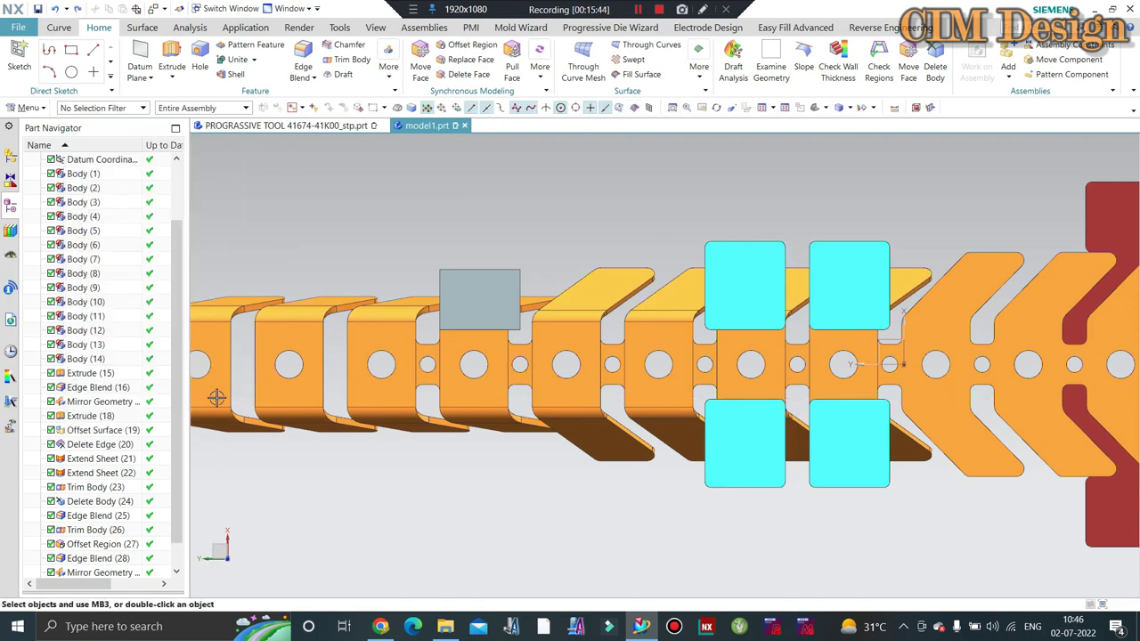
# Step: Move the two left cyan punches 3 mm along the Y axis
pyautogui.hotkey('ctrl', 't')
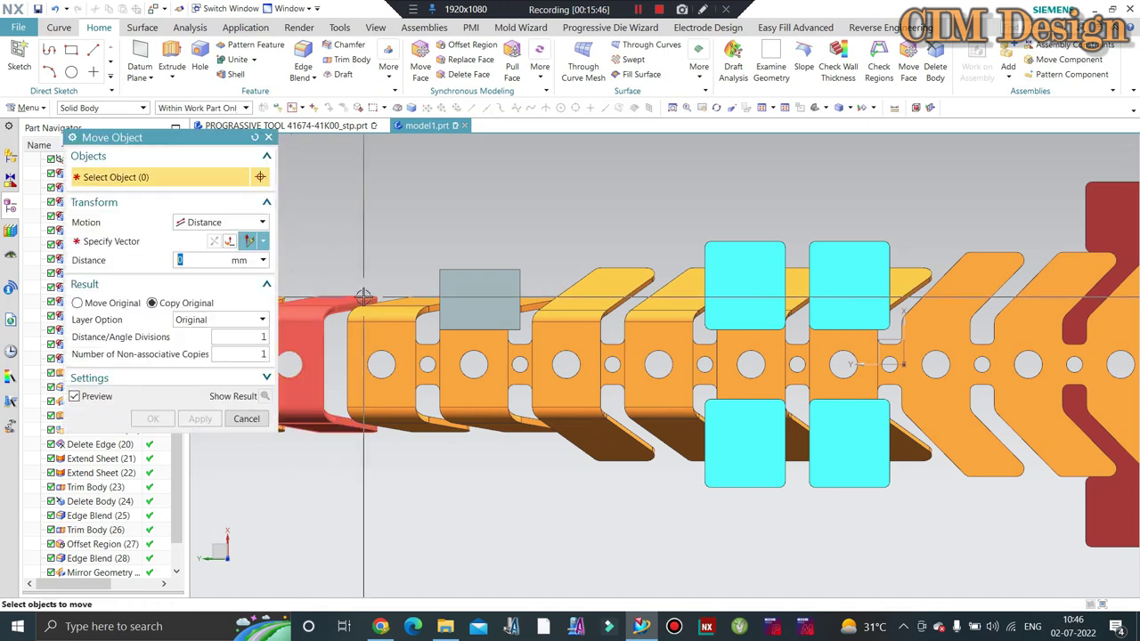
pyautogui.click(77, 302)
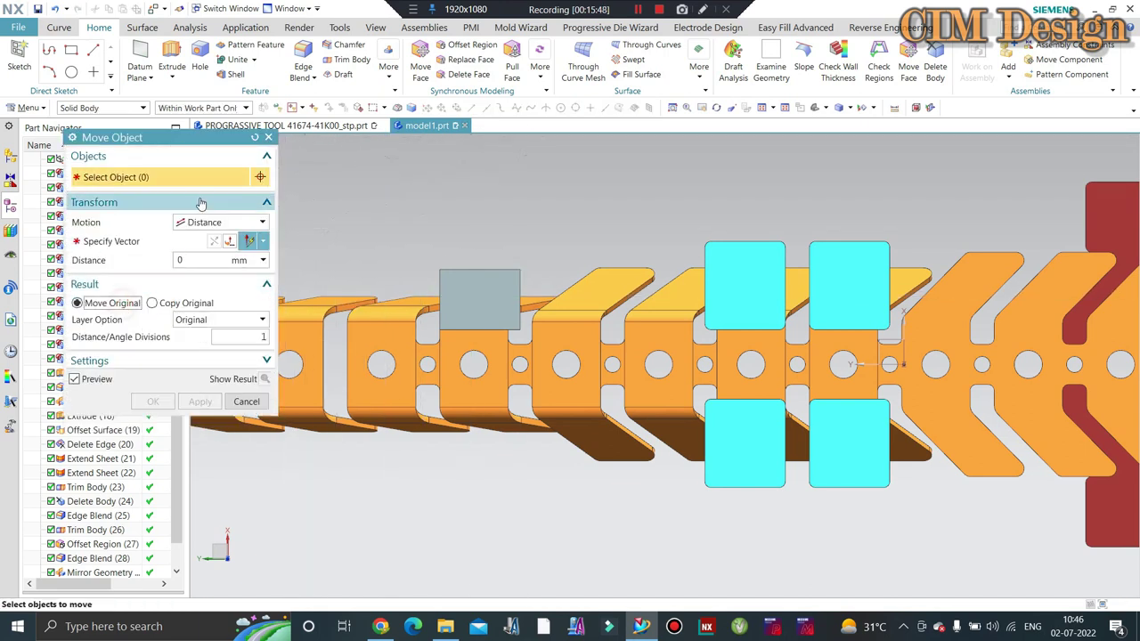
pyautogui.click(726, 267)
pyautogui.click(737, 439)
pyautogui.middleClick(737, 440)
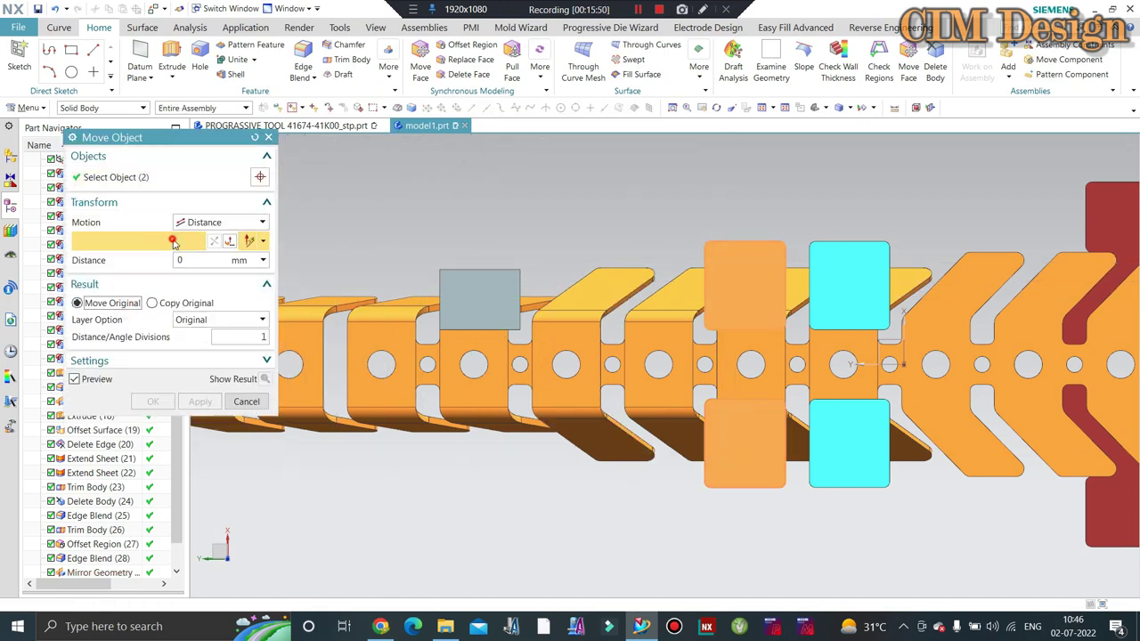
pyautogui.click(640, 370)
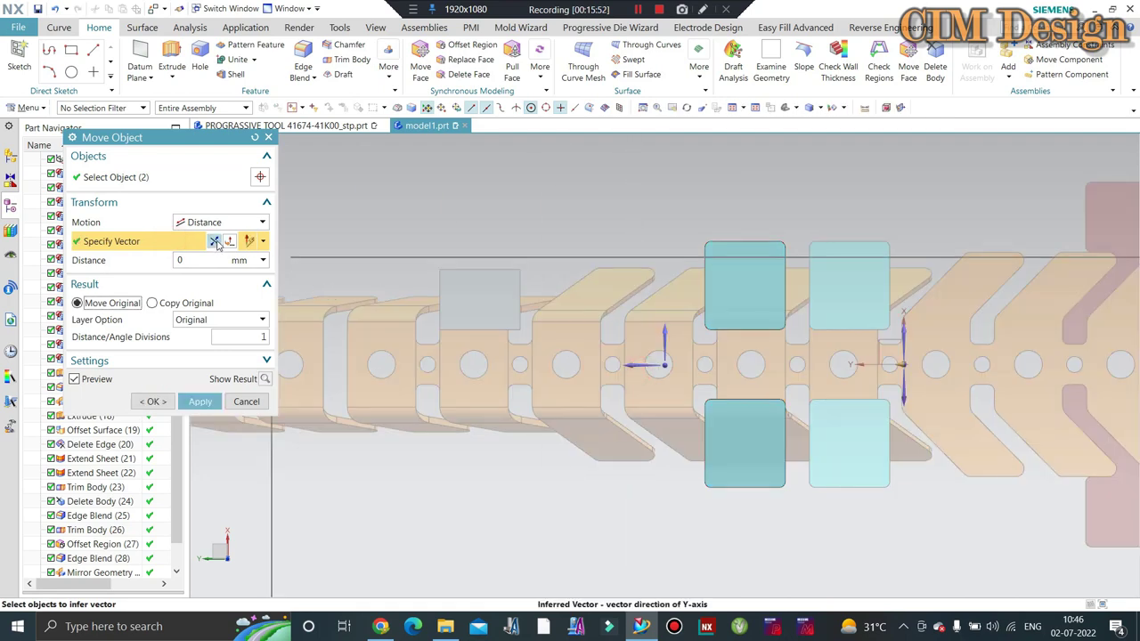
pyautogui.click(213, 260)
pyautogui.write('3')
pyautogui.press('Return')
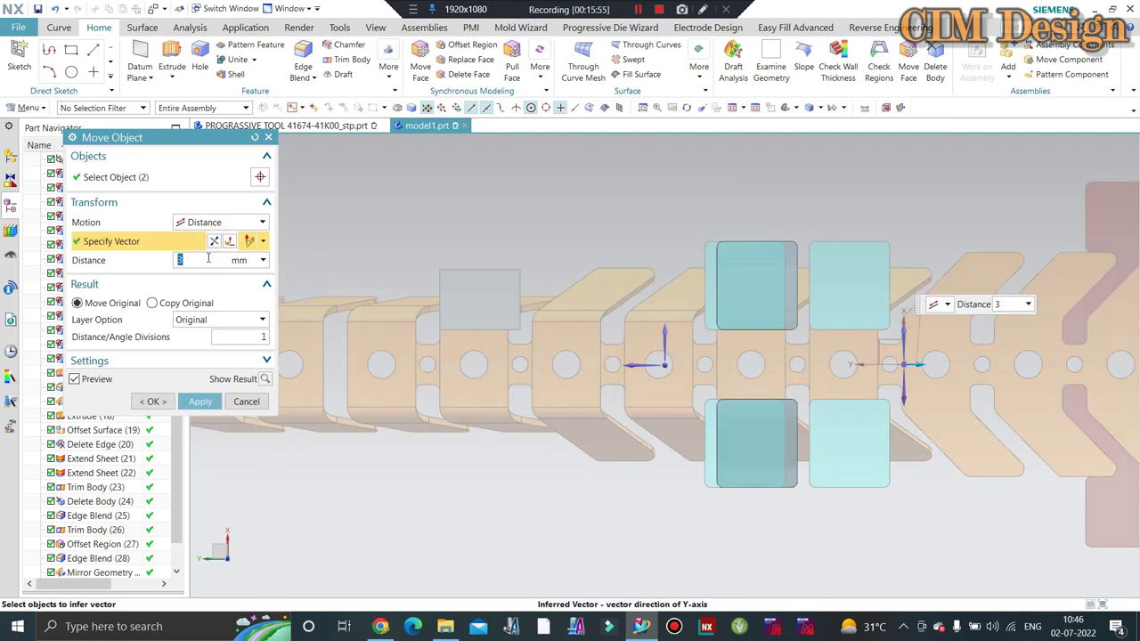
pyautogui.middleClick(883, 291)
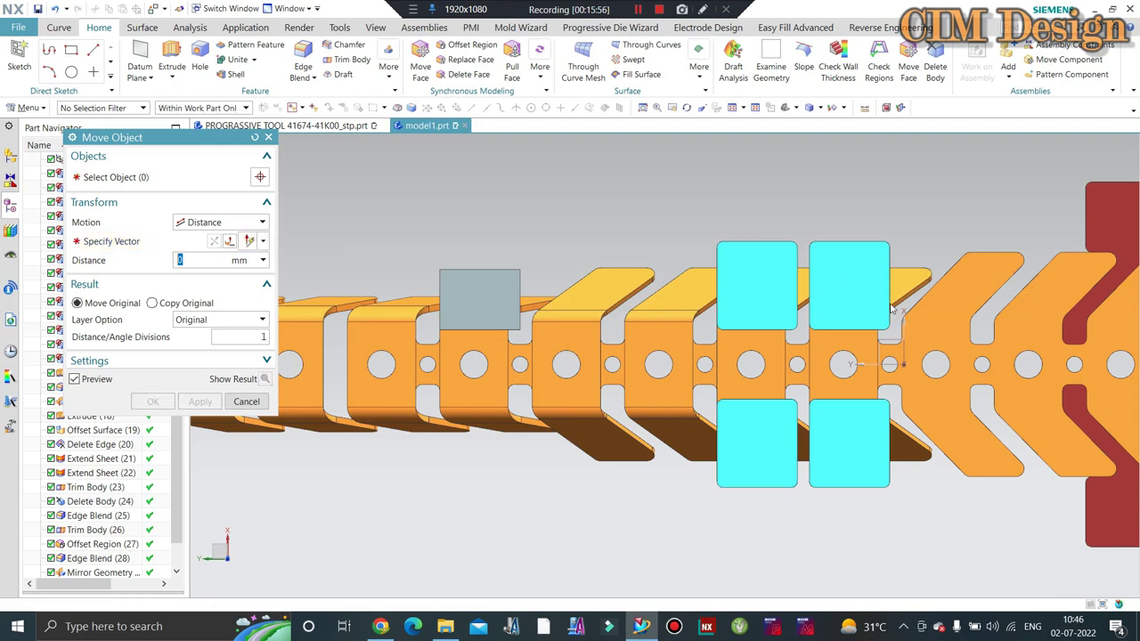
# Step: Close Move Object and orbit to view the strip, punches and grey die block
pyautogui.scroll(3, 451, 306)
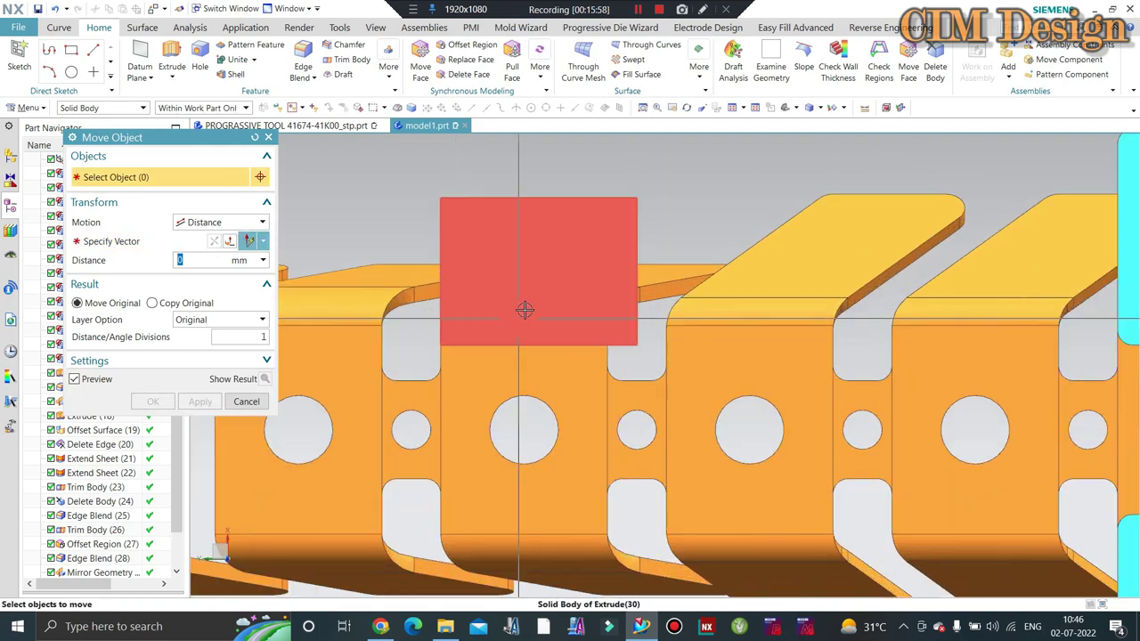
pyautogui.click(524, 308)
pyautogui.scroll(1, 465, 252)
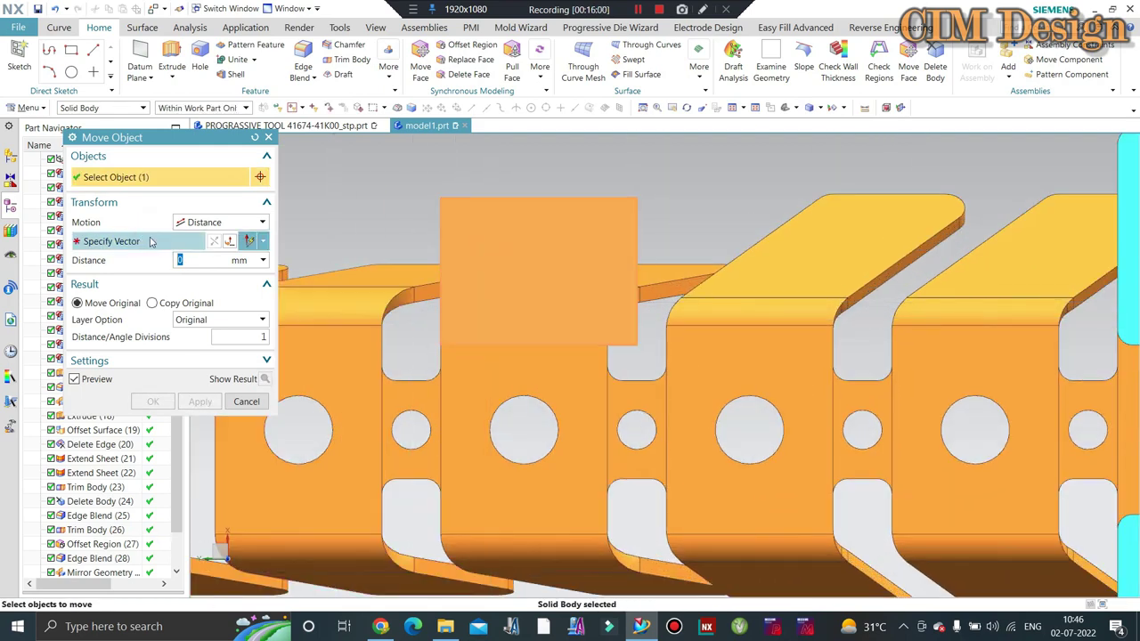
pyautogui.click(246, 401)
pyautogui.scroll(-5, 494, 331)
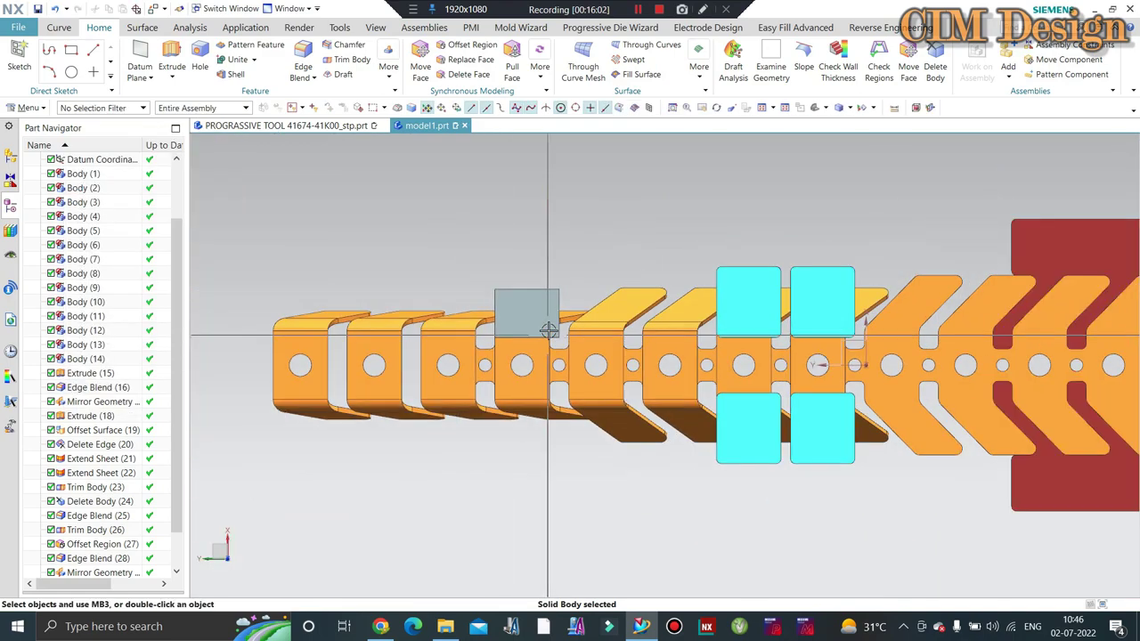
pyautogui.moveTo(494, 330)
pyautogui.mouseDown(button='middle')
pyautogui.moveTo(579, 354)
pyautogui.moveTo(641, 392)
pyautogui.mouseUp(button='middle')
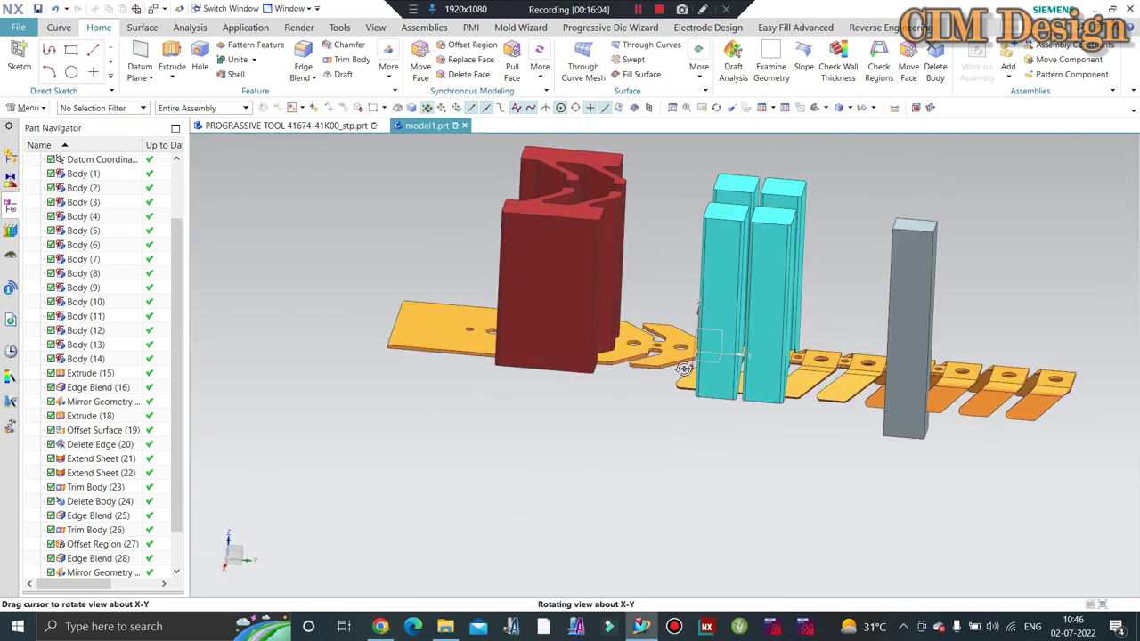
pyautogui.scroll(2, 623, 356)
pyautogui.scroll(2, 594, 262)
# Step: Hide grey block Body(10) and offset three faces of a bent tab by 0 mm
pyautogui.click(594, 261)
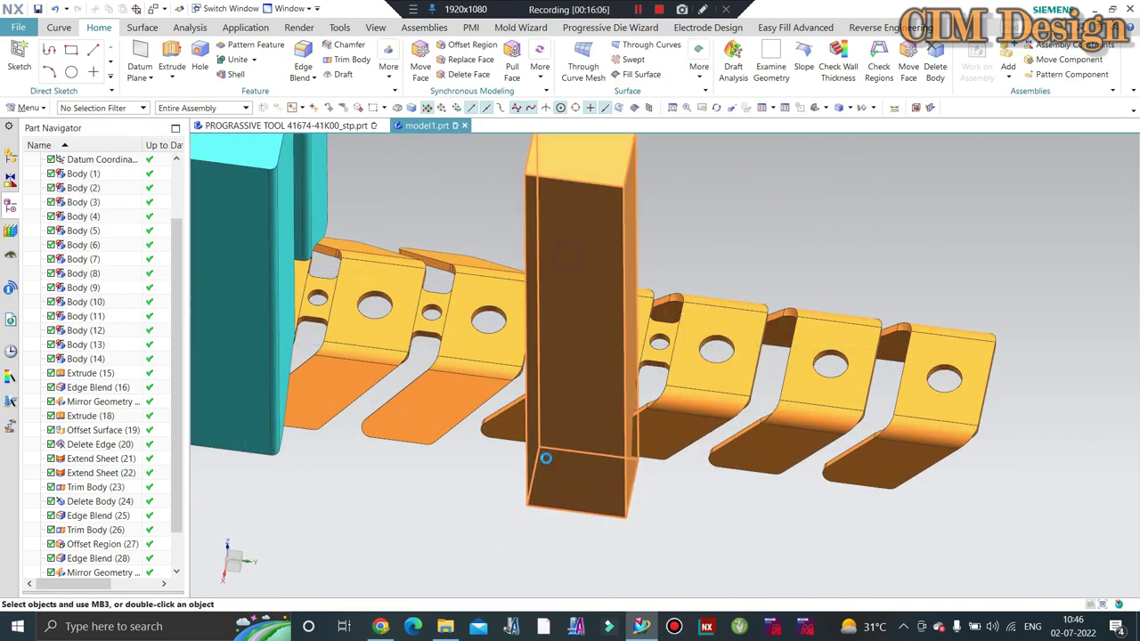
pyautogui.hotkey('ctrl', 'b')
pyautogui.click(143, 27)
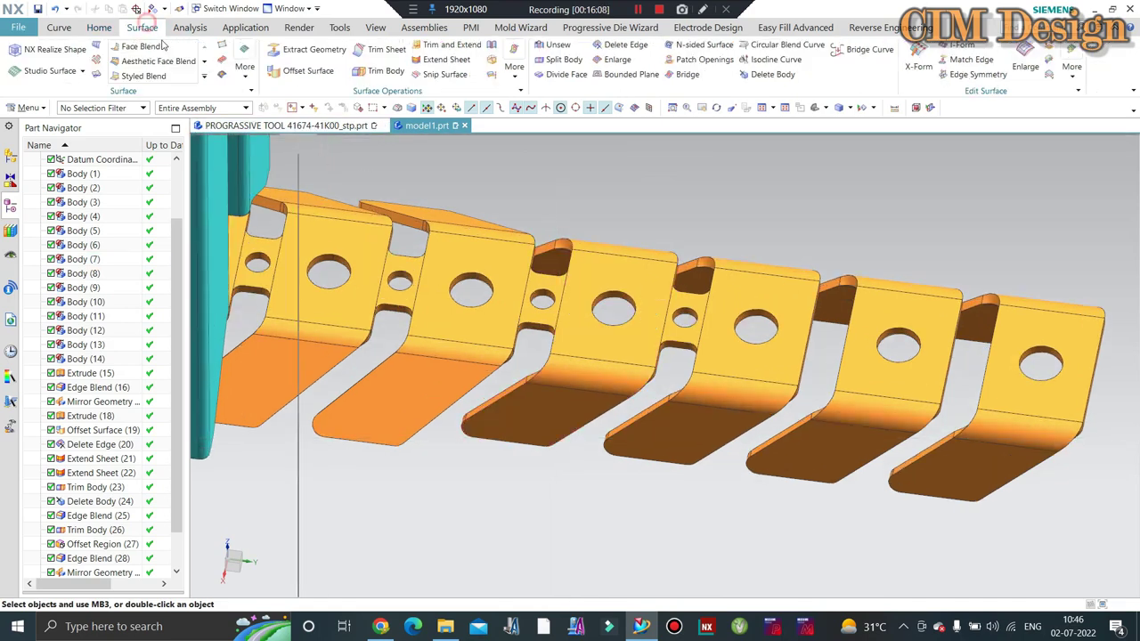
pyautogui.click(304, 73)
pyautogui.moveTo(579, 356); pyautogui.dragTo(570, 410, button='middle')
pyautogui.click(547, 478)
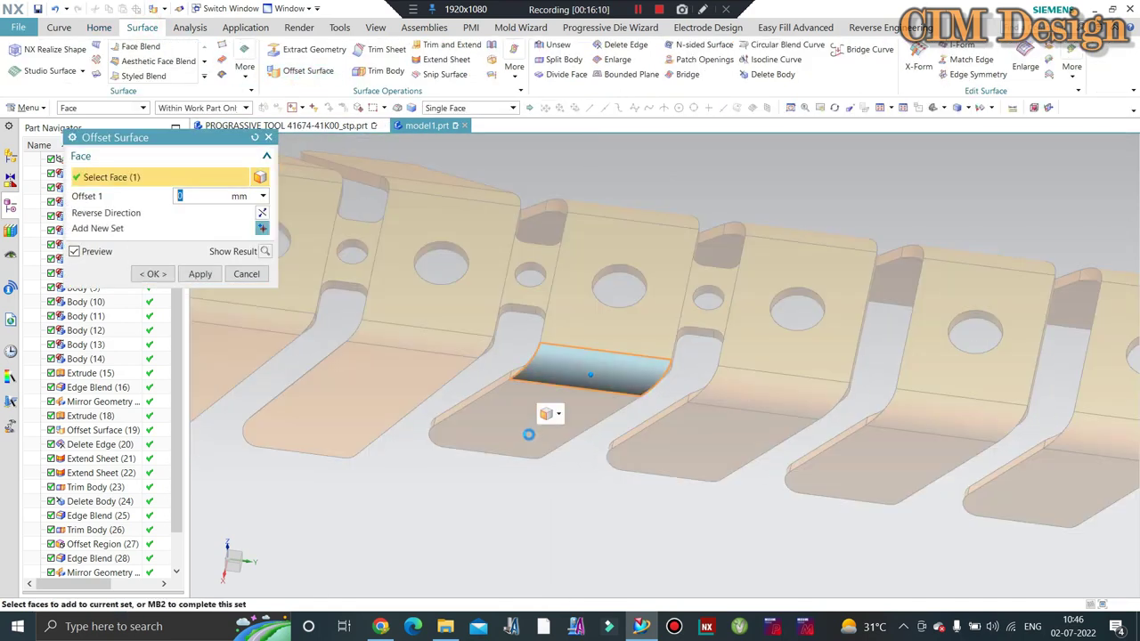
pyautogui.click(595, 382)
pyautogui.click(647, 330)
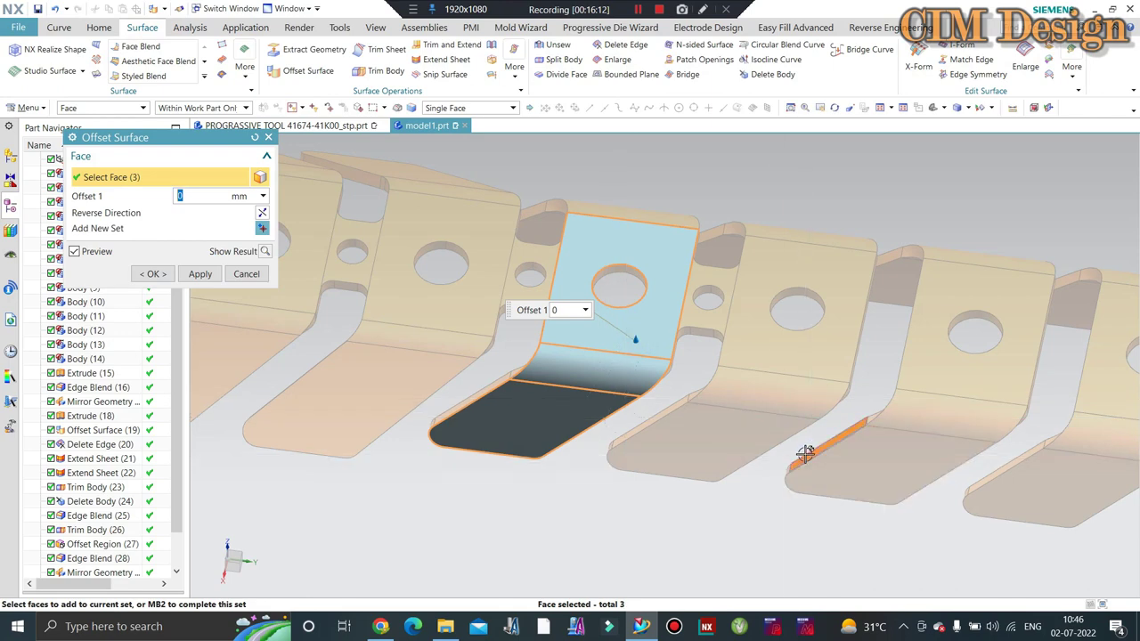
pyautogui.middleClick(705, 389)
# Step: Hide the neighbouring tab bodies around the offset surface
pyautogui.scroll(3, 712, 356)
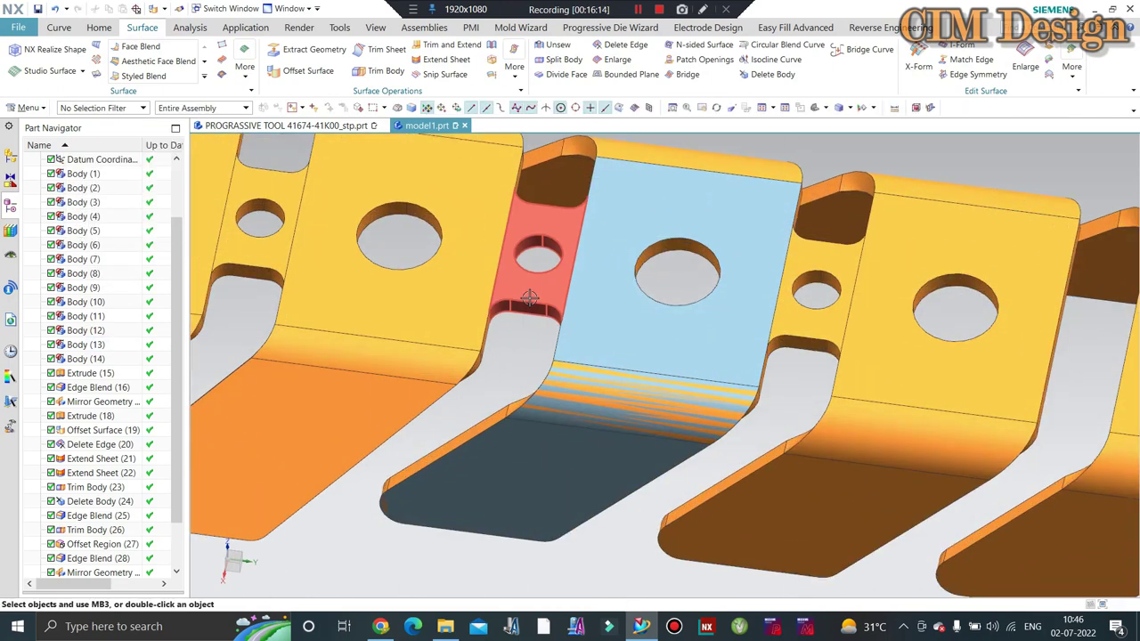
pyautogui.scroll(2, 721, 312)
pyautogui.hotkey('ctrl', 'b')
pyautogui.click(865, 330)
pyautogui.hotkey('ctrl', 'b')
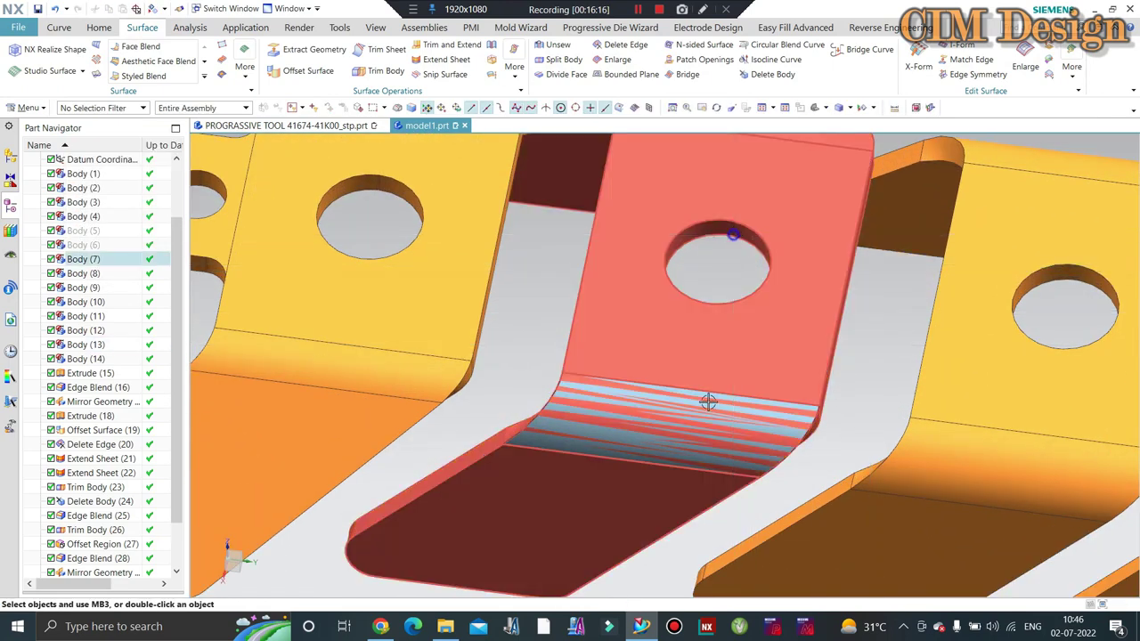
pyautogui.hotkey('ctrl', 'b')
pyautogui.rightClick(437, 327)
pyautogui.press('Escape')
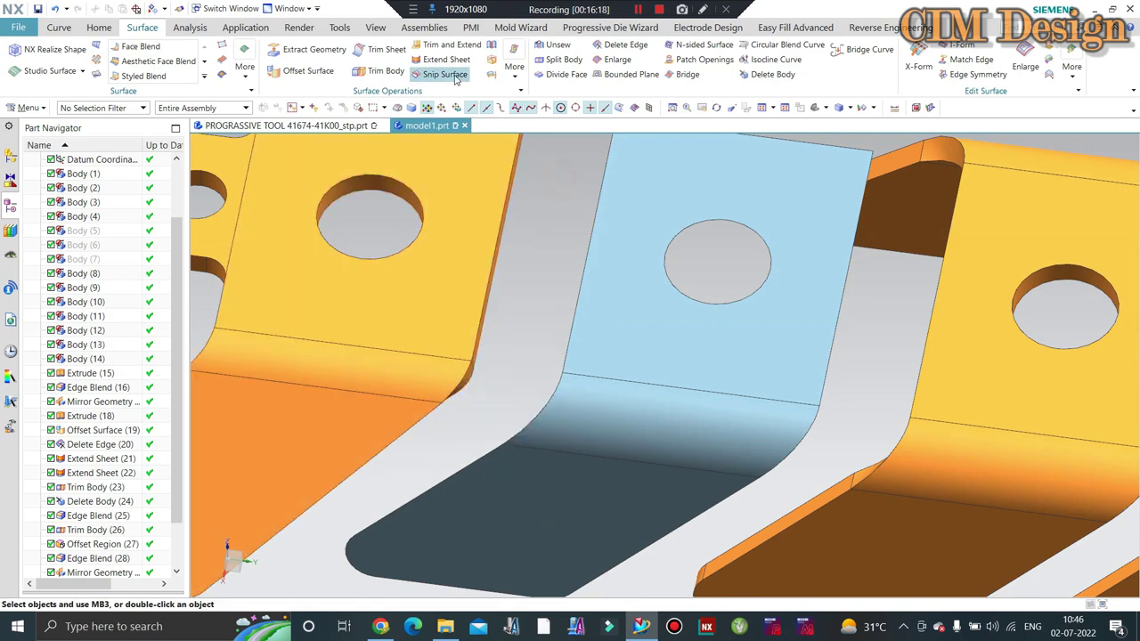
# Step: Extend the offset sheet 20 mm along ten bend, crease and flange edges
pyautogui.click(563, 354)
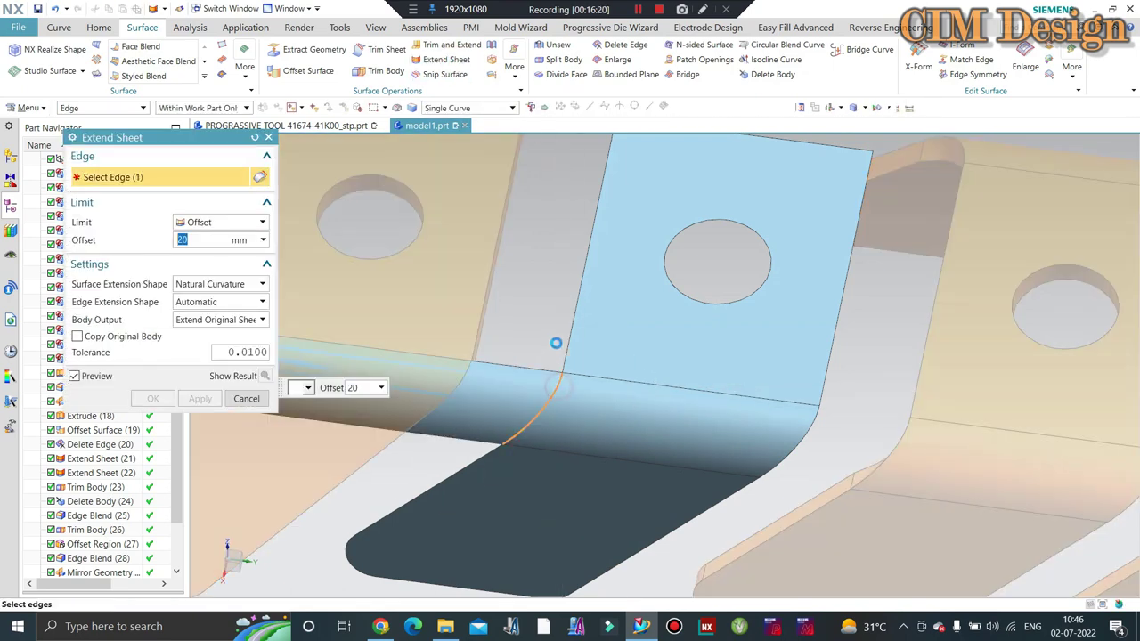
pyautogui.click(571, 340)
pyautogui.click(526, 437)
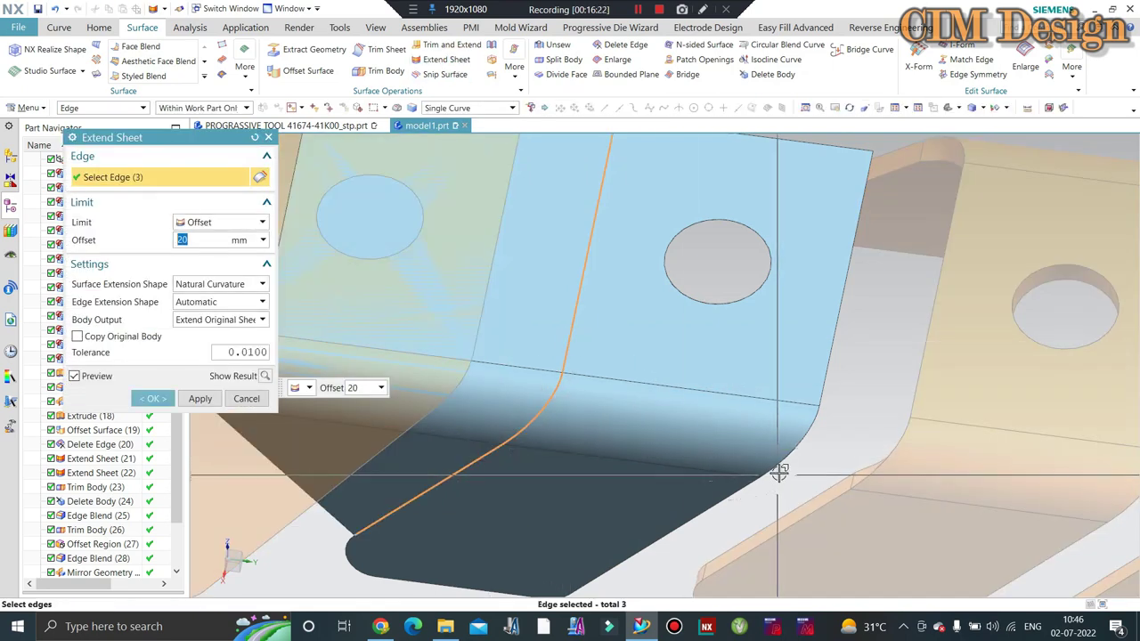
pyautogui.click(819, 408)
pyautogui.click(820, 375)
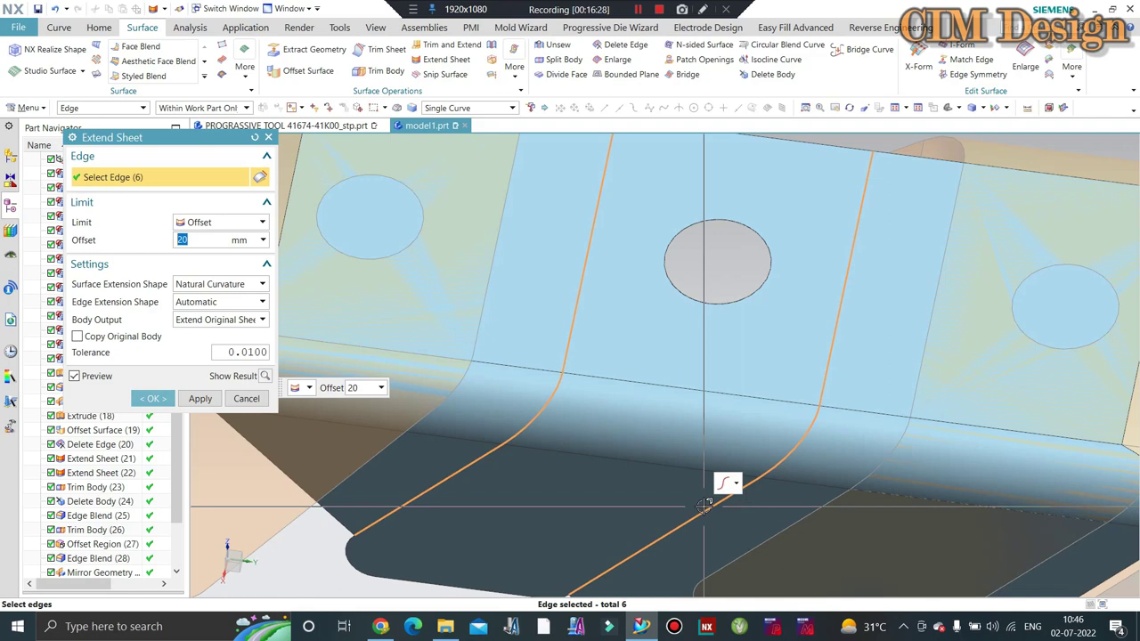
pyautogui.click(706, 504)
pyautogui.scroll(-2, 445, 312)
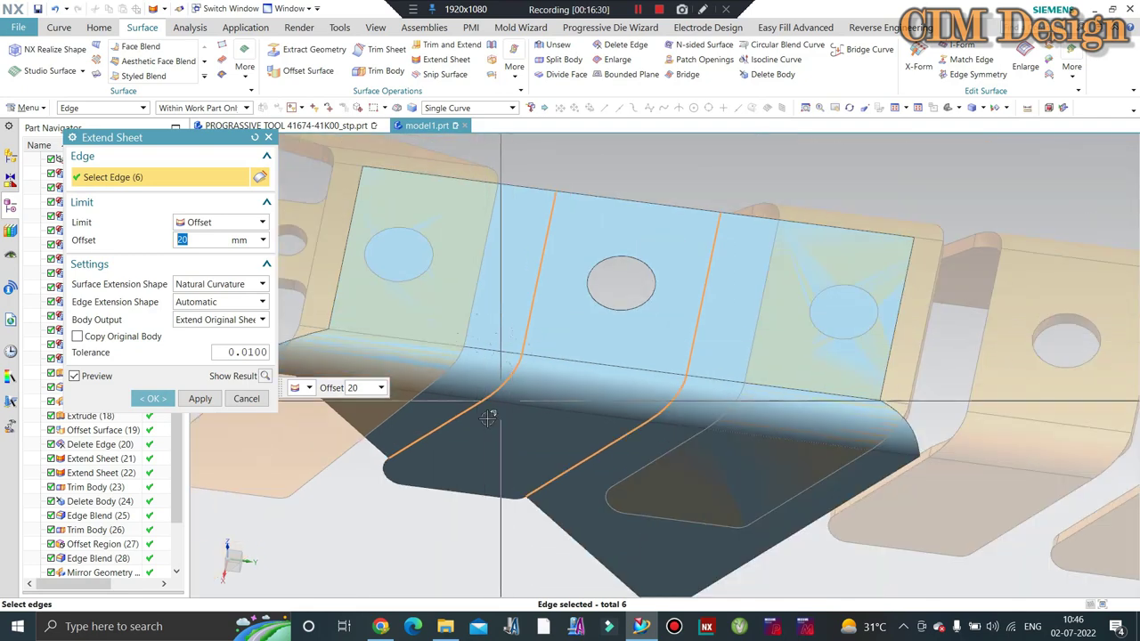
pyautogui.scroll(3, 541, 508)
pyautogui.click(491, 509)
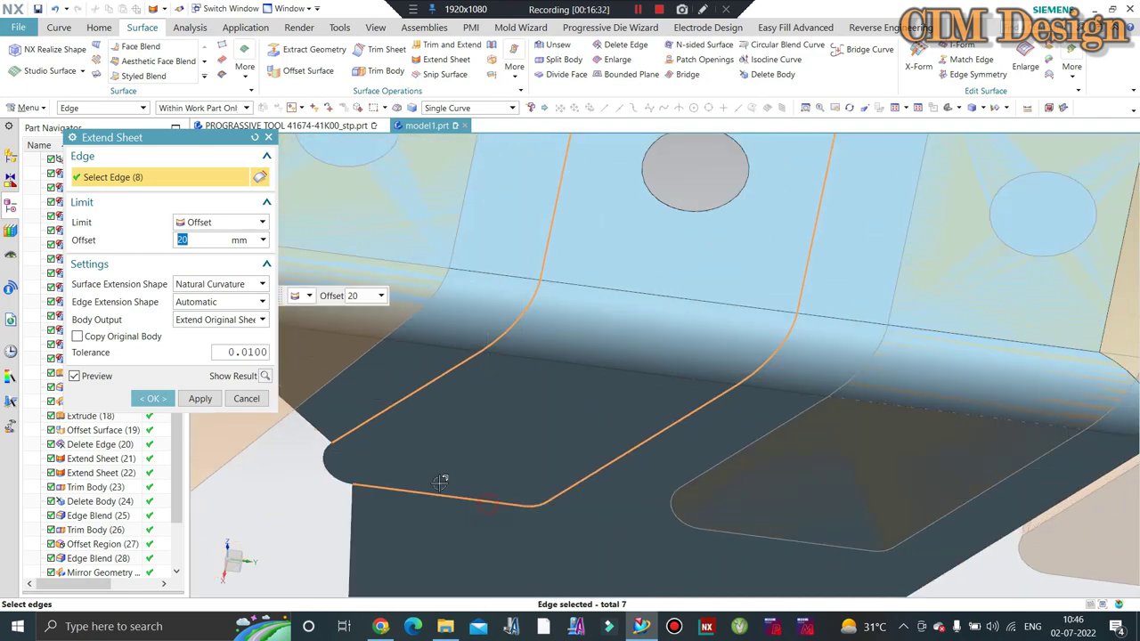
pyautogui.click(334, 474)
pyautogui.click(342, 480)
pyautogui.scroll(-3, 394, 463)
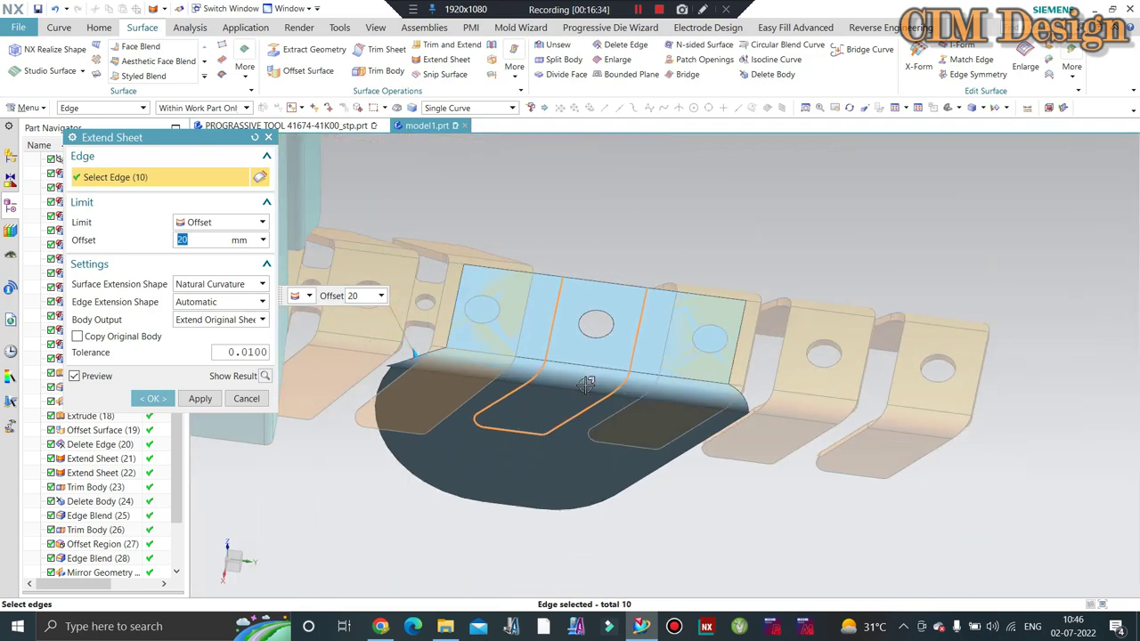
pyautogui.middleClick(361, 407)
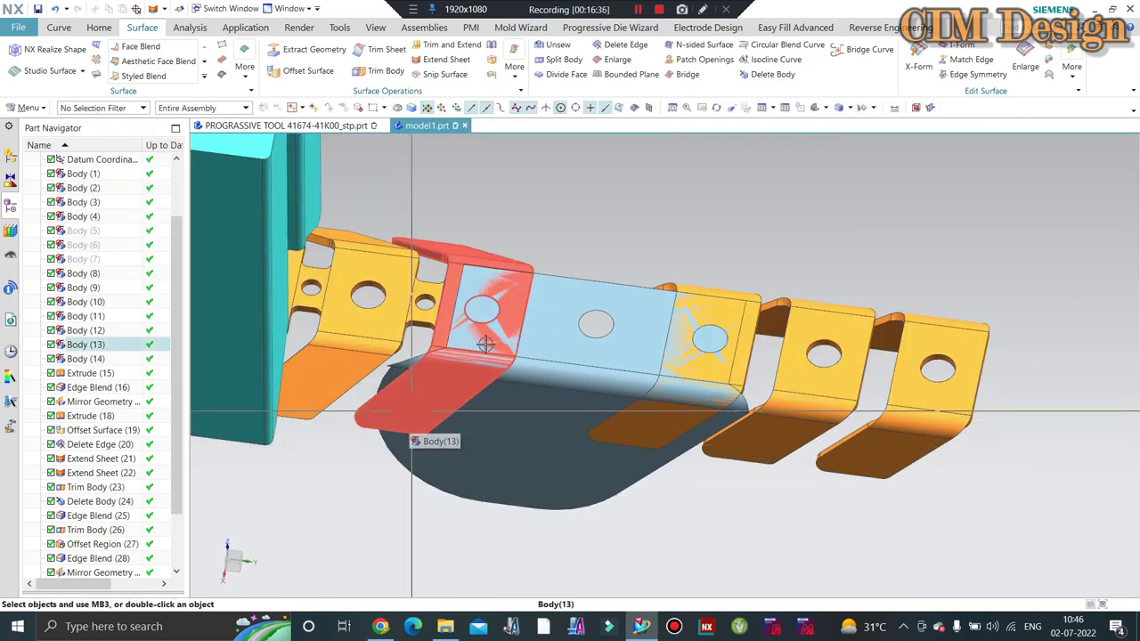
# Step: Unhide the tall grey punch body with Show (Ctrl+Shift+K)
pyautogui.moveTo(409, 429)
pyautogui.mouseDown(button='middle')
pyautogui.moveTo(604, 326)
pyautogui.moveTo(600, 296)
pyautogui.mouseUp(button='middle')
pyautogui.scroll(2, 600, 296)
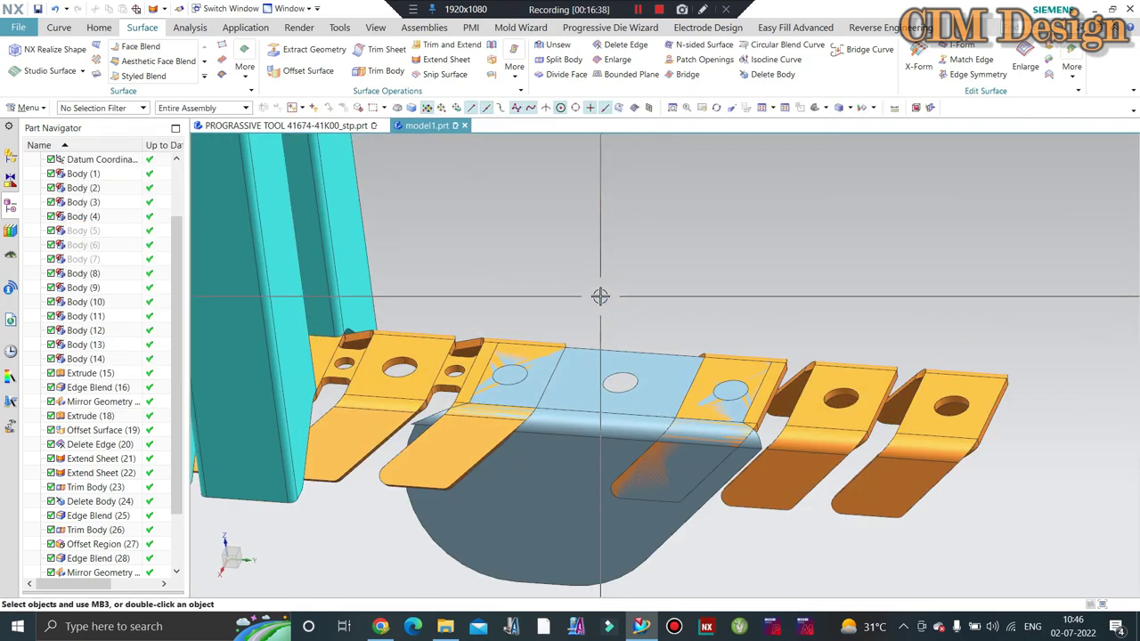
pyautogui.hotkey('ctrl', 'shift', 'k')
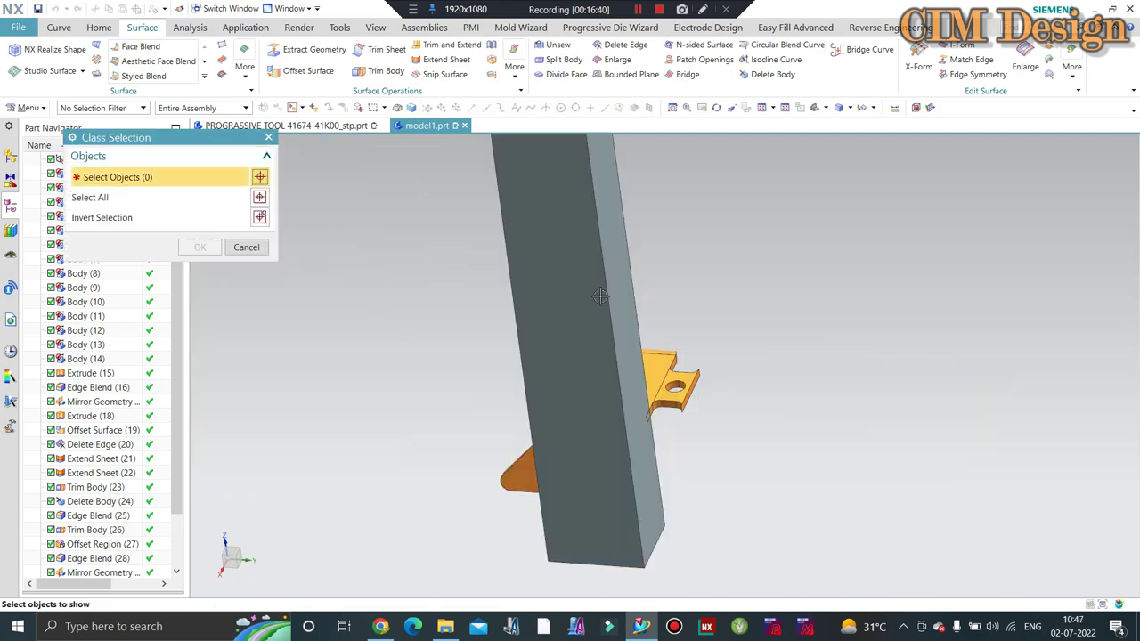
pyautogui.click(534, 312)
pyautogui.middleClick(486, 308)
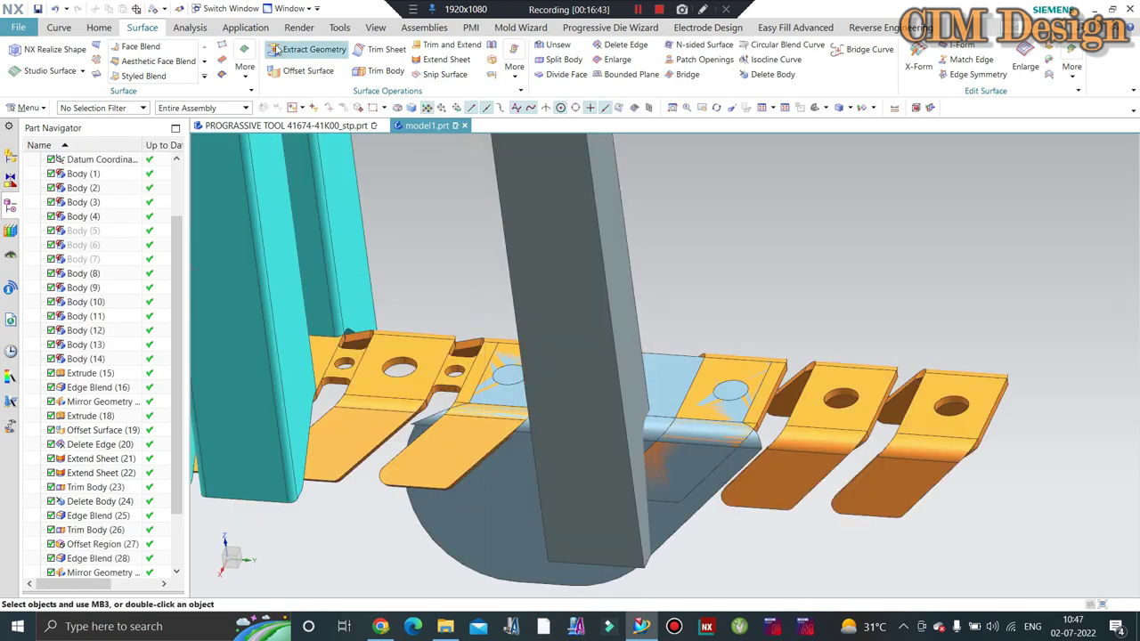
# Step: Extend the curved edge of the blue sheet by 20 mm with Extend Sheet
pyautogui.moveTo(547, 267)
pyautogui.mouseDown(button='middle')
pyautogui.moveTo(793, 272)
pyautogui.moveTo(740, 473)
pyautogui.mouseUp(button='middle')
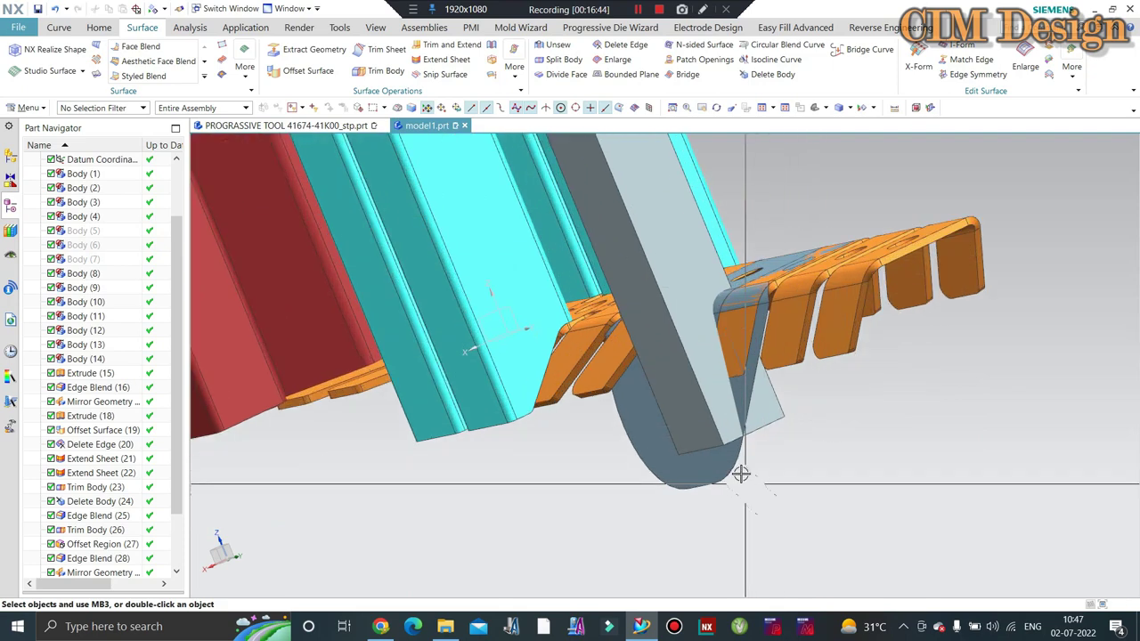
pyautogui.scroll(2, 736, 448)
pyautogui.scroll(-1, 751, 438)
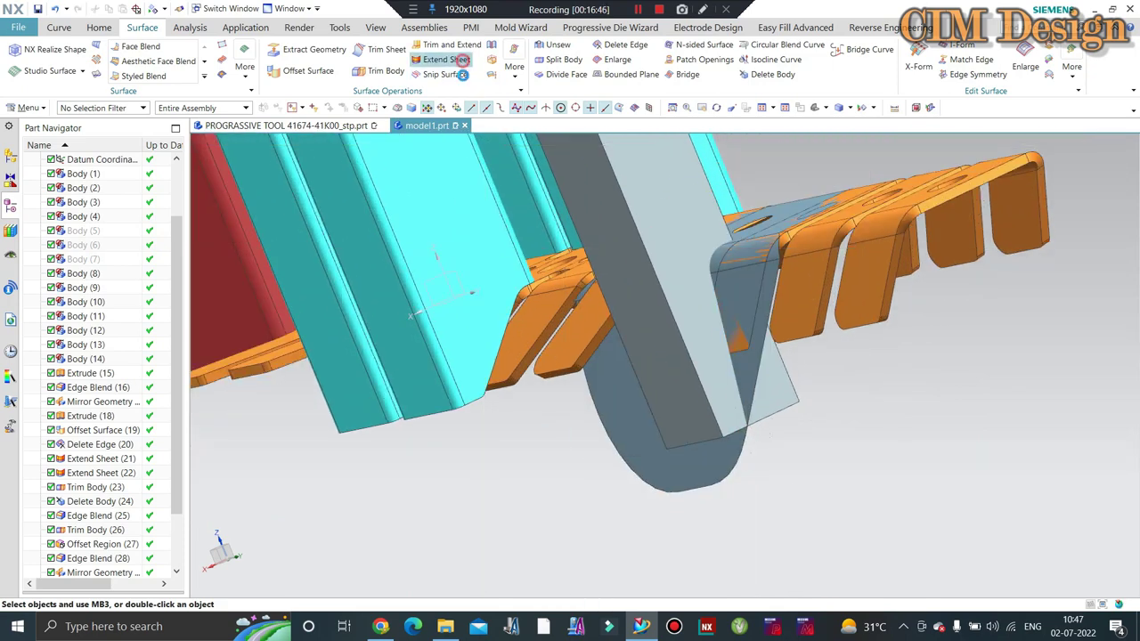
pyautogui.click(462, 59)
pyautogui.click(745, 439)
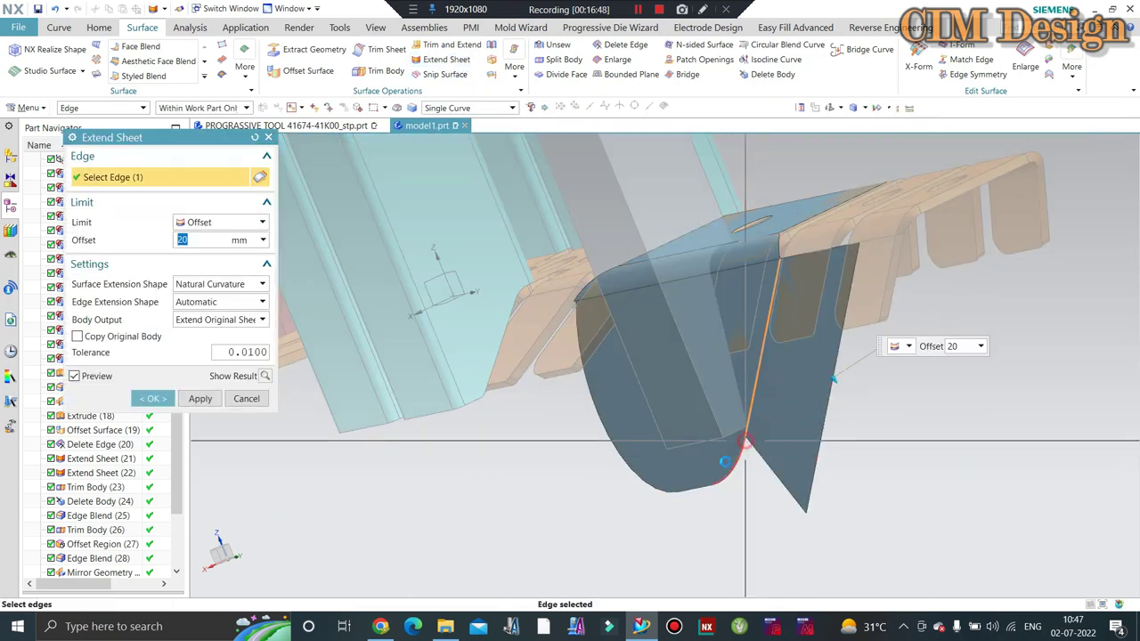
pyautogui.middleClick(724, 461)
pyautogui.moveTo(724, 461)
pyautogui.mouseDown(button='middle')
pyautogui.moveTo(667, 412)
pyautogui.moveTo(691, 417)
pyautogui.moveTo(693, 394)
pyautogui.mouseUp(button='middle')
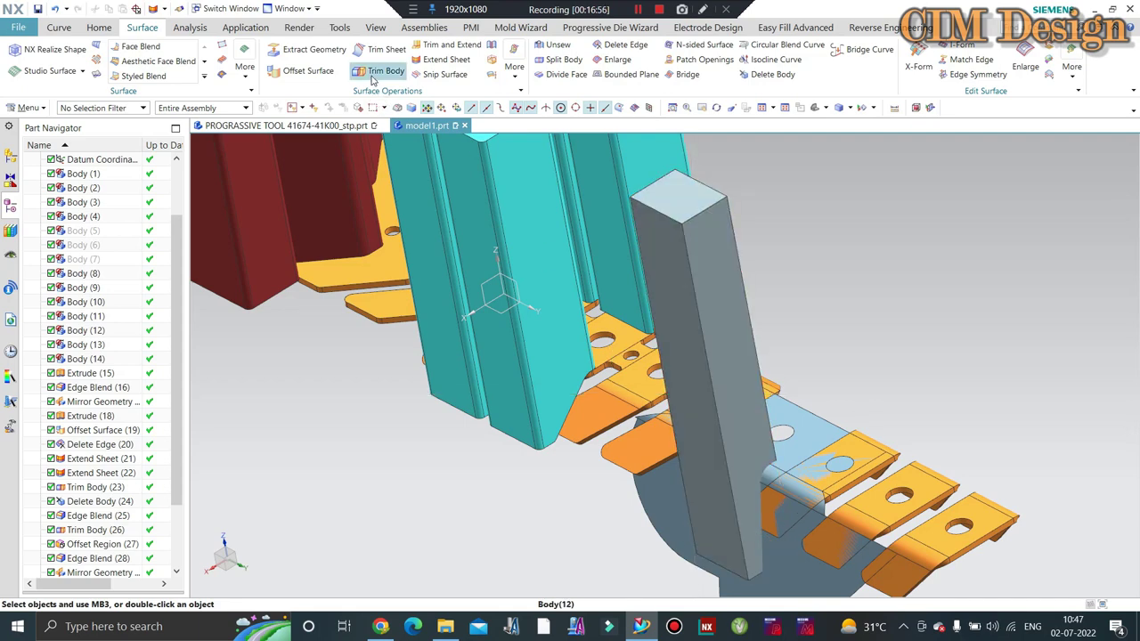
# Step: Trim the grey column body using the extended sheet faces as the Face or Plane tool
pyautogui.click(684, 301)
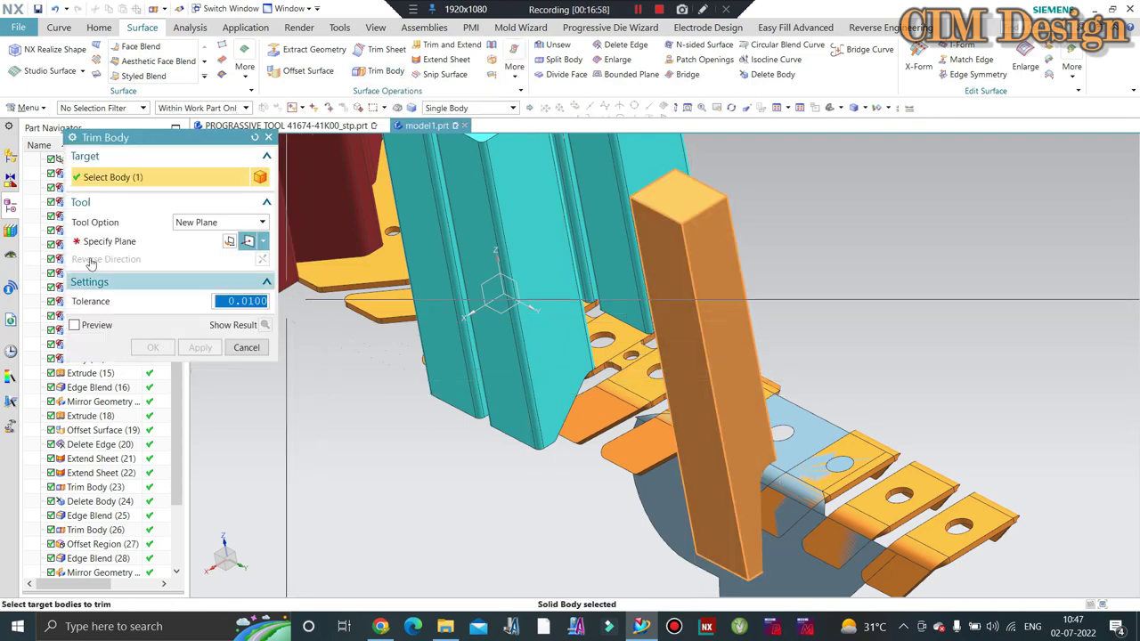
pyautogui.click(203, 240)
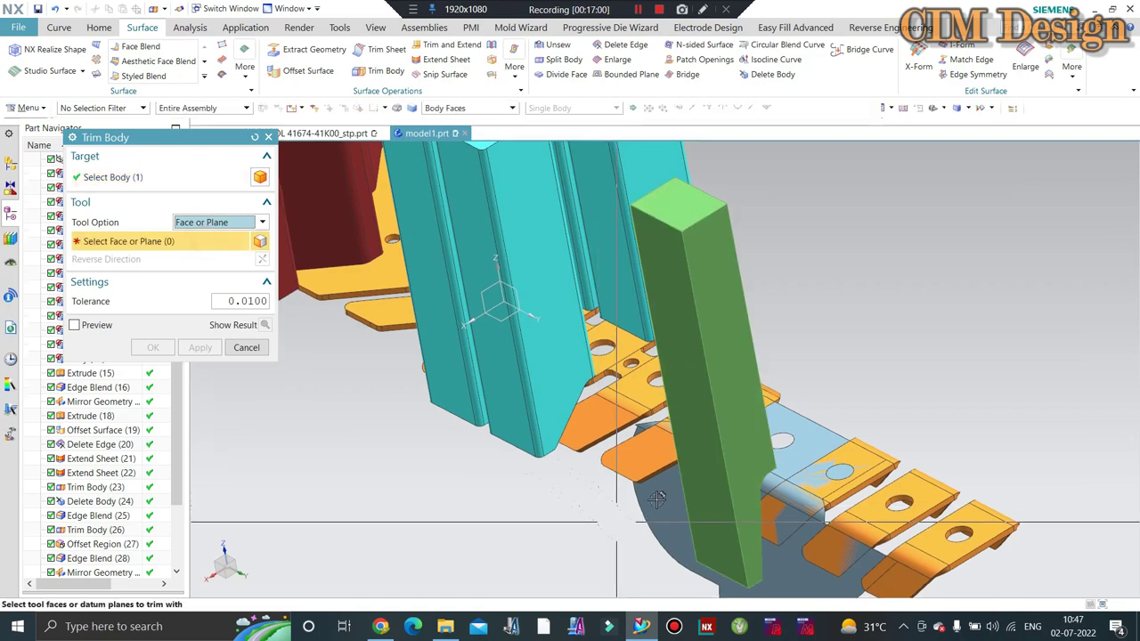
pyautogui.click(751, 389)
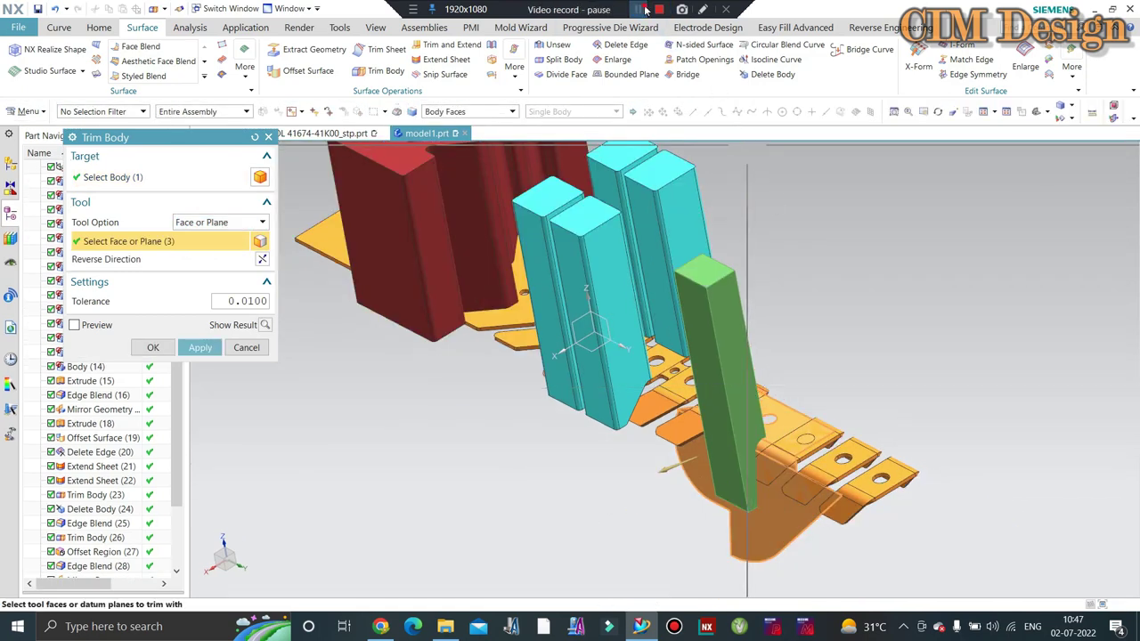
pyautogui.moveTo(809, 241); pyautogui.dragTo(402, 310, button='middle')
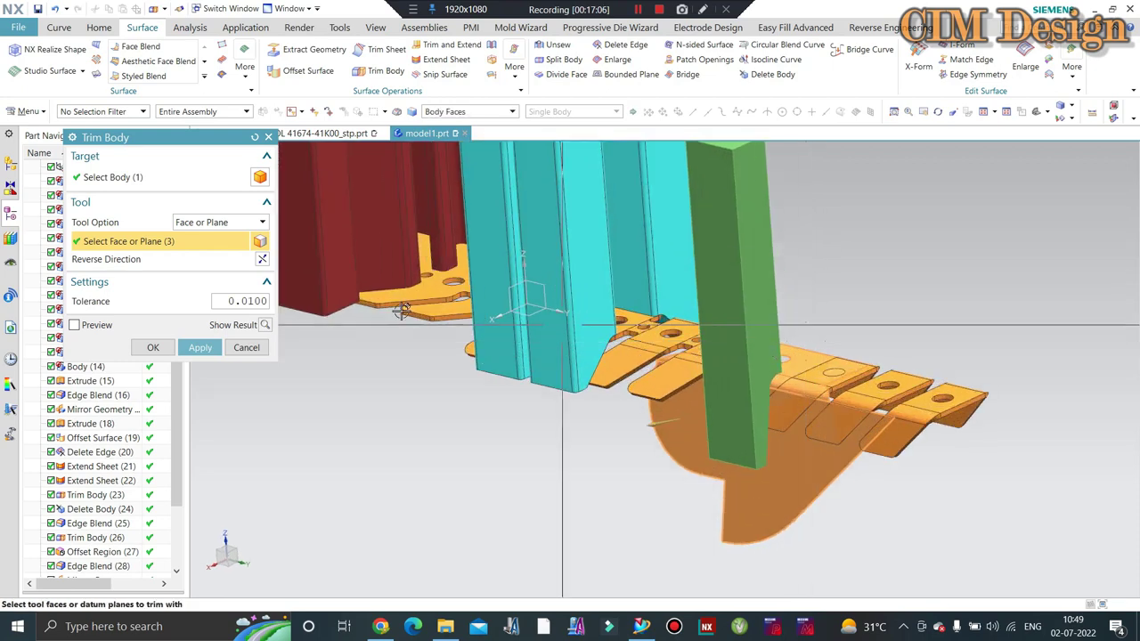
pyautogui.click(264, 324)
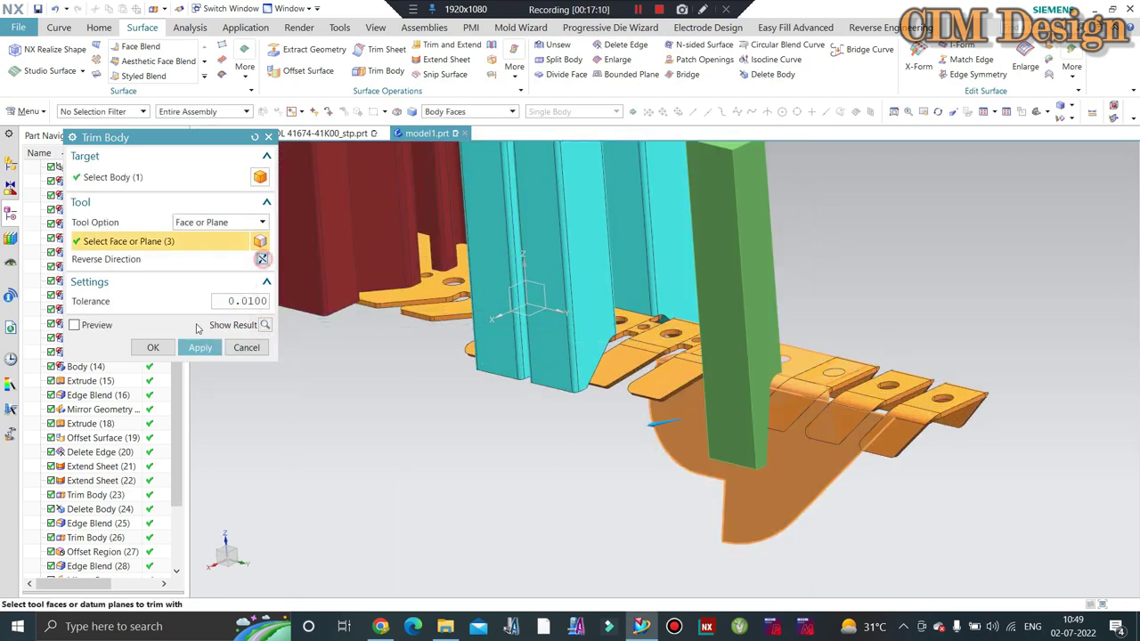
pyautogui.click(161, 347)
pyautogui.moveTo(522, 453); pyautogui.dragTo(592, 405, button='middle')
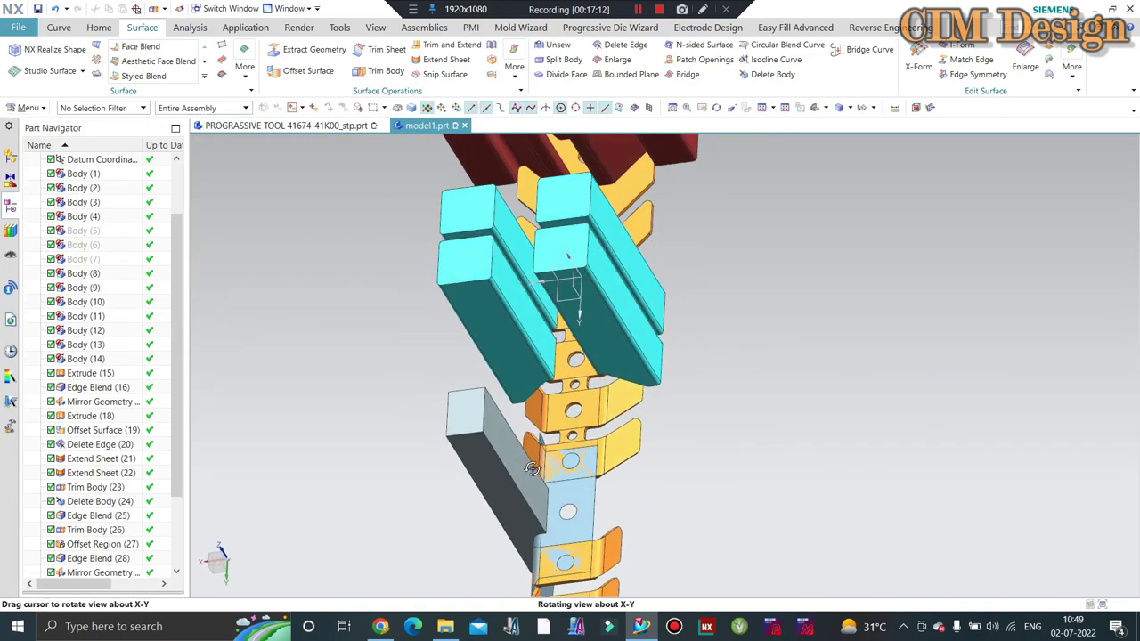
# Step: Delete the extended offset sheet body, leaving the grey punch with its bent lower end
pyautogui.click(771, 75)
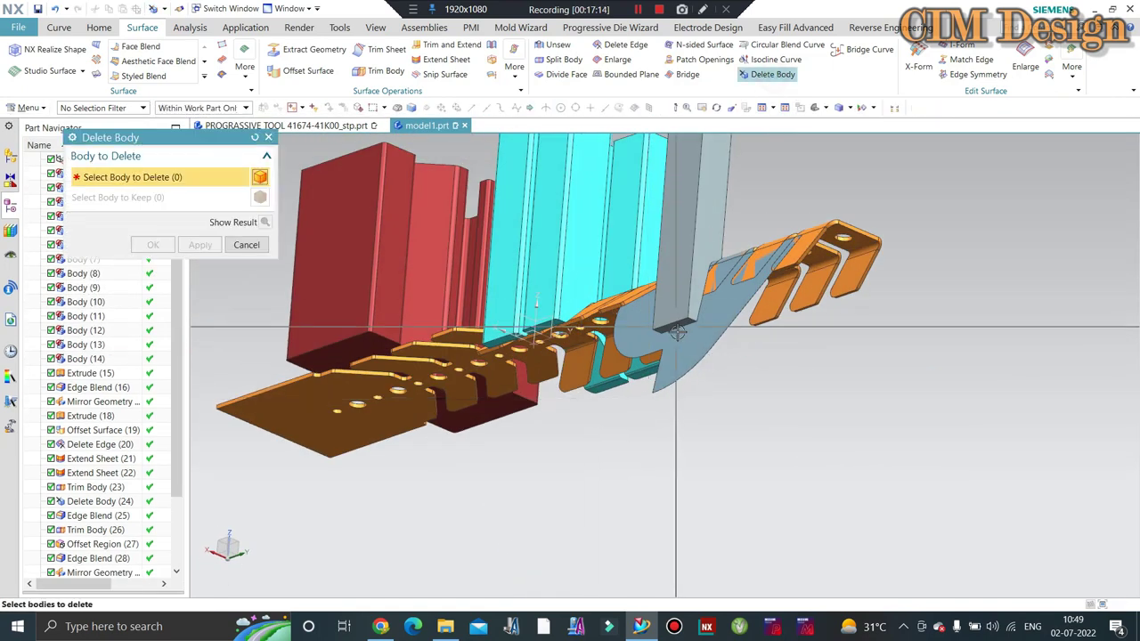
pyautogui.click(703, 351)
pyautogui.middleClick(710, 350)
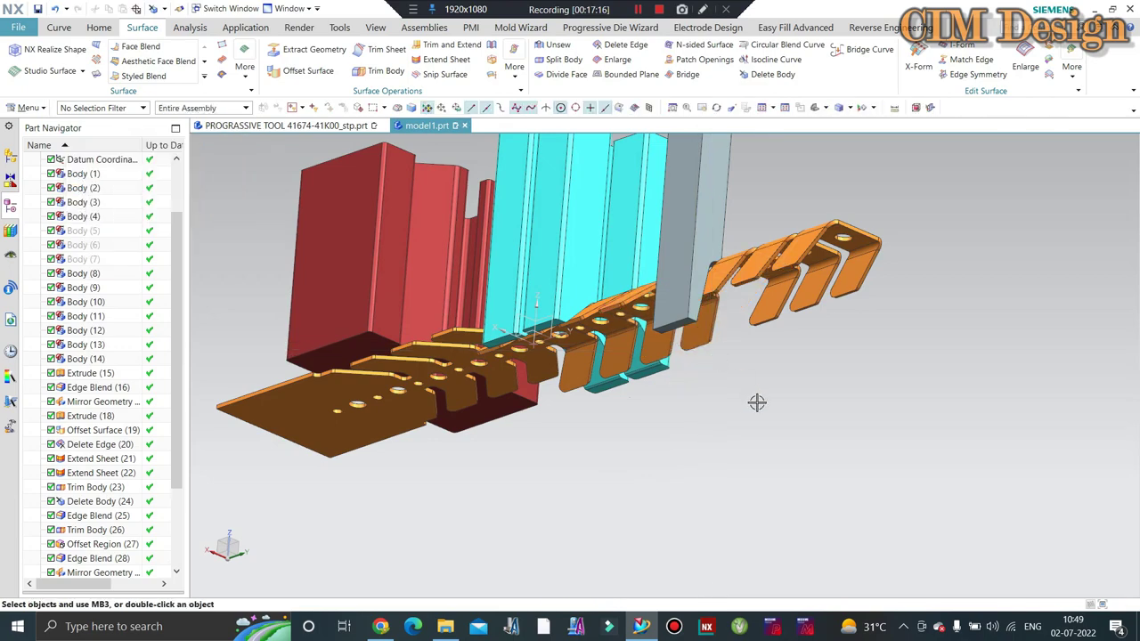
pyautogui.moveTo(756, 401)
pyautogui.mouseDown(button='middle')
pyautogui.moveTo(773, 250)
pyautogui.moveTo(801, 234)
pyautogui.mouseUp(button='middle')
pyautogui.scroll(-5, 772, 250)
pyautogui.scroll(-3, 626, 161)
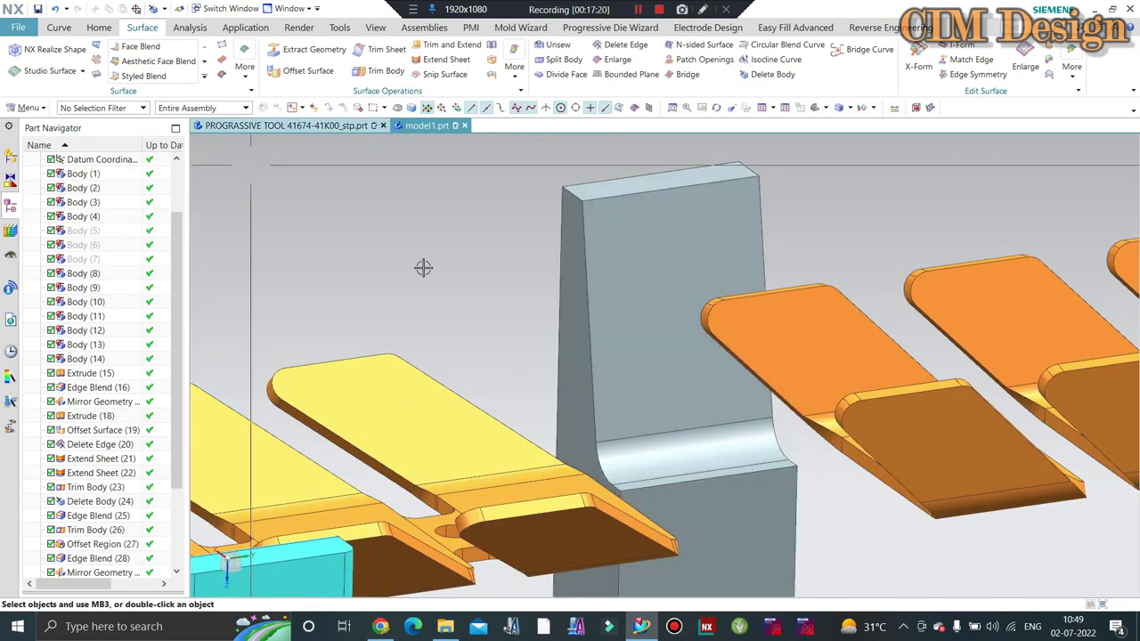
pyautogui.click(58, 29)
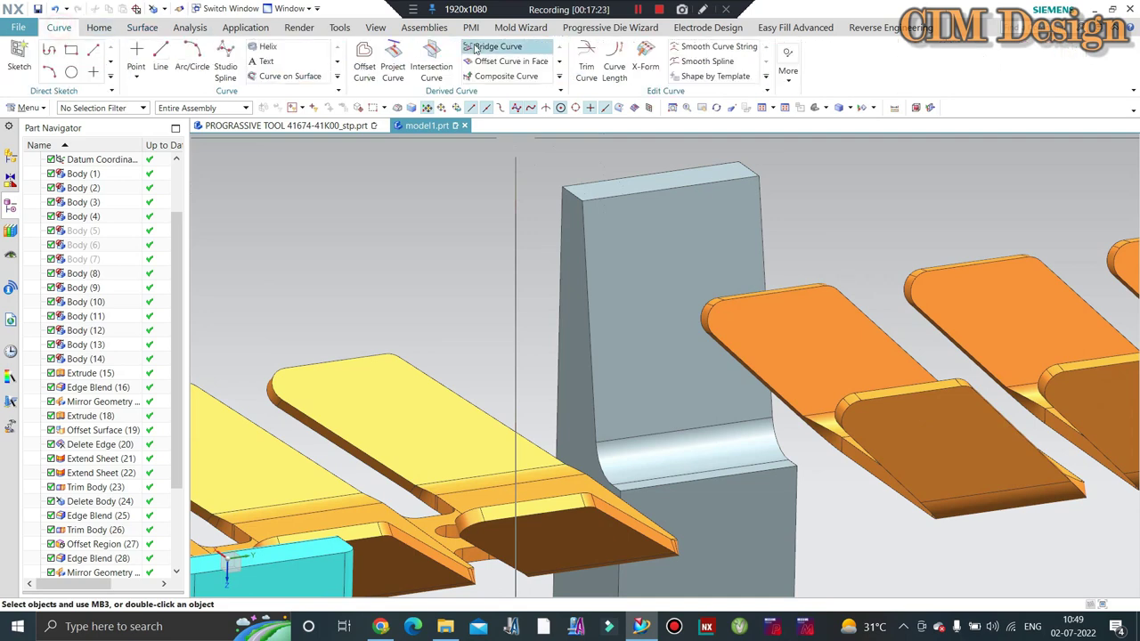
# Step: Offset the grey block's top face downward by 10 mm with Offset Region
pyautogui.click(109, 26)
pyautogui.click(105, 28)
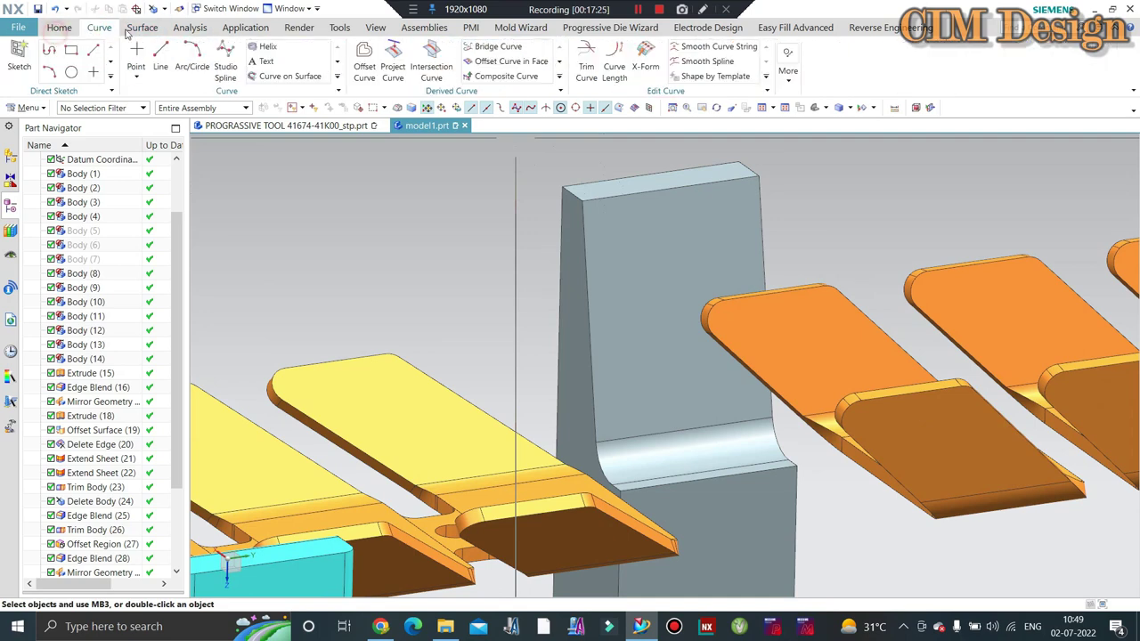
pyautogui.click(77, 28)
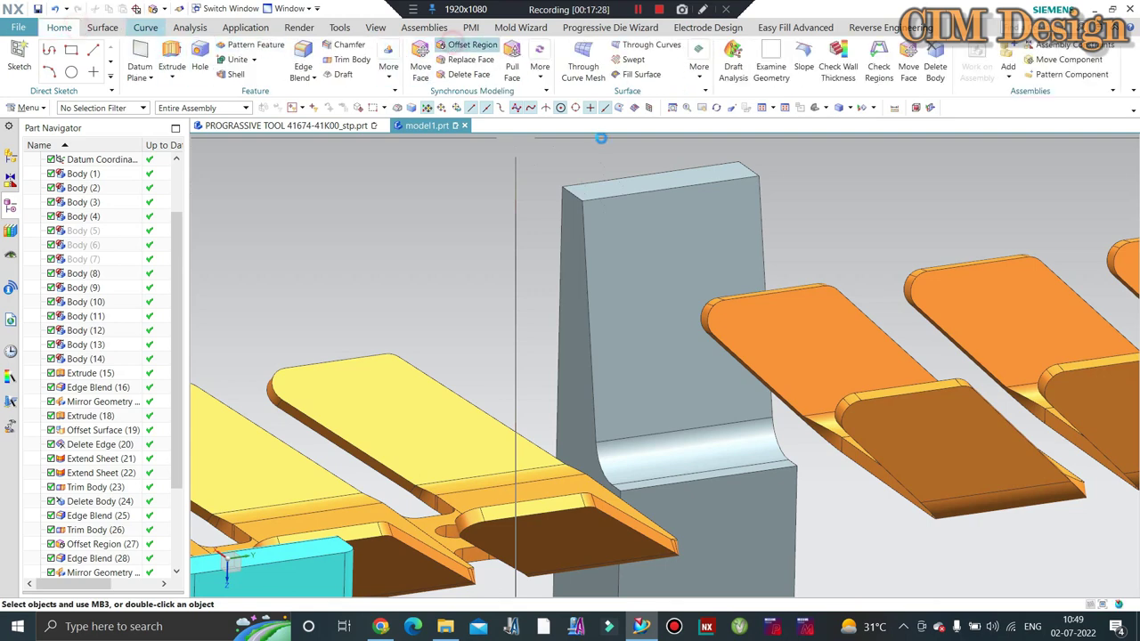
pyautogui.scroll(3, 623, 170)
pyautogui.click(631, 172)
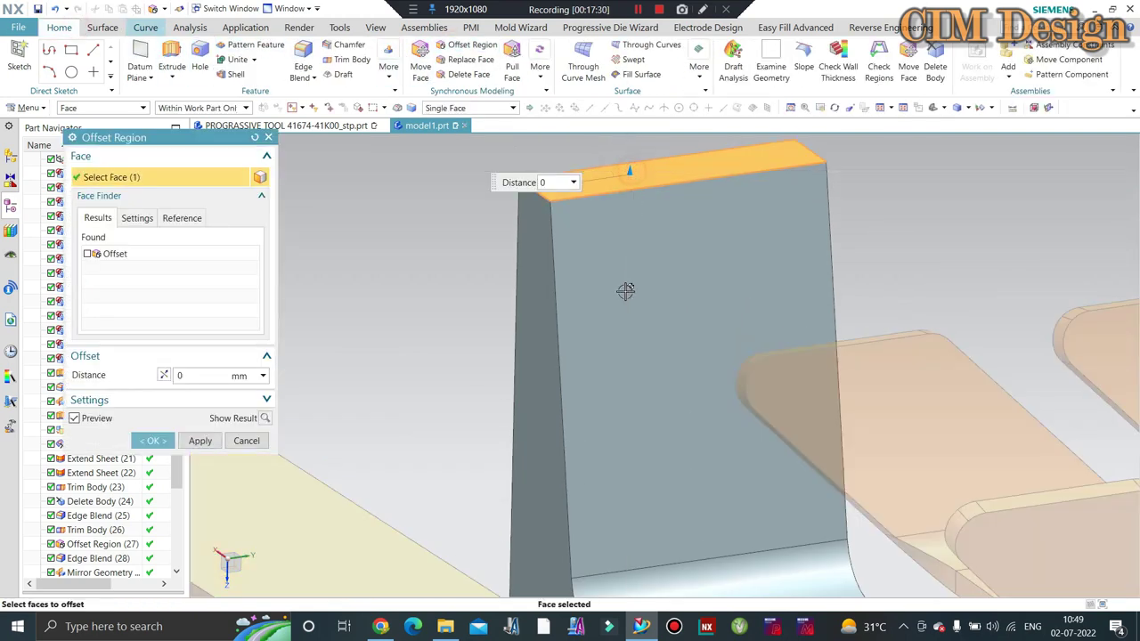
pyautogui.moveTo(629, 170); pyautogui.dragTo(620, 326)
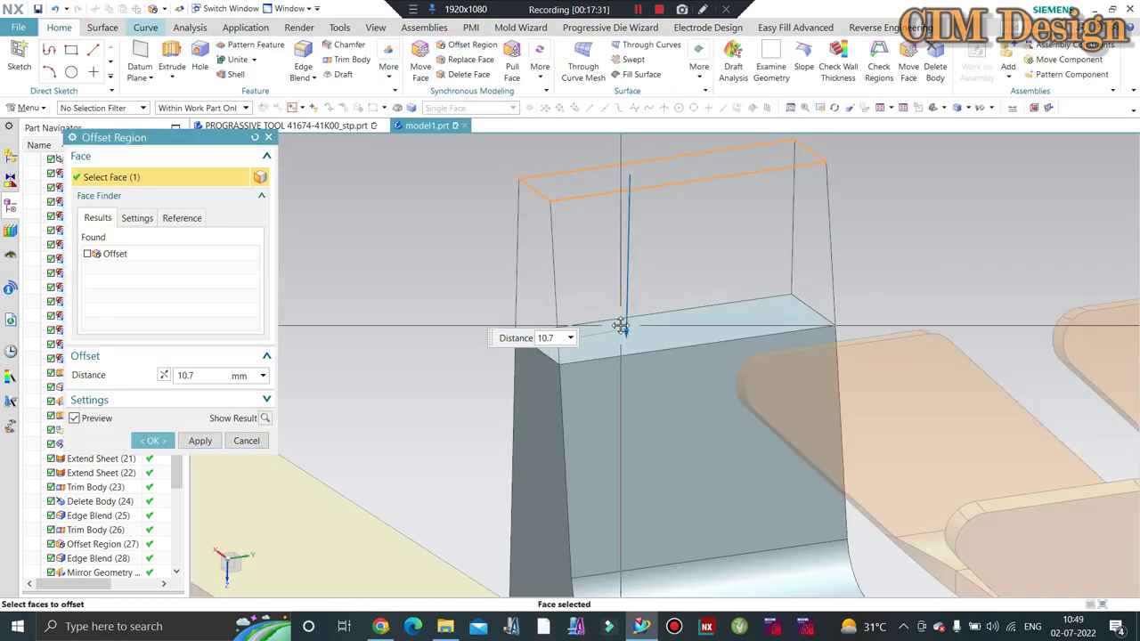
pyautogui.press('Return')
pyautogui.middleClick(462, 229)
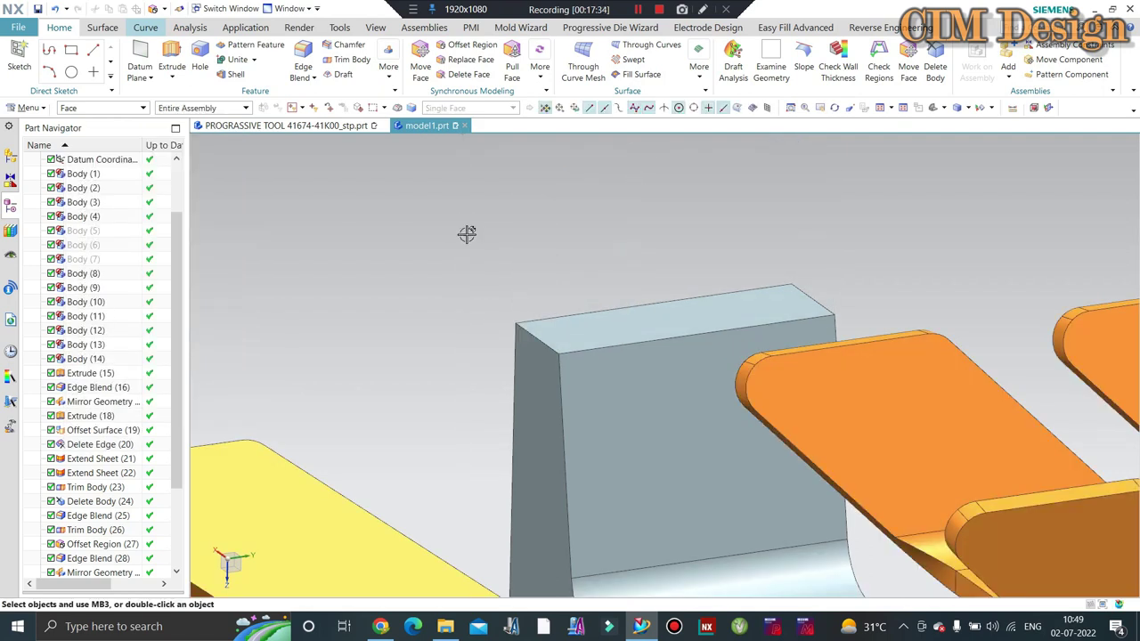
# Step: Round the grey block's top front edge with a 1.5 mm edge blend
pyautogui.press('b')
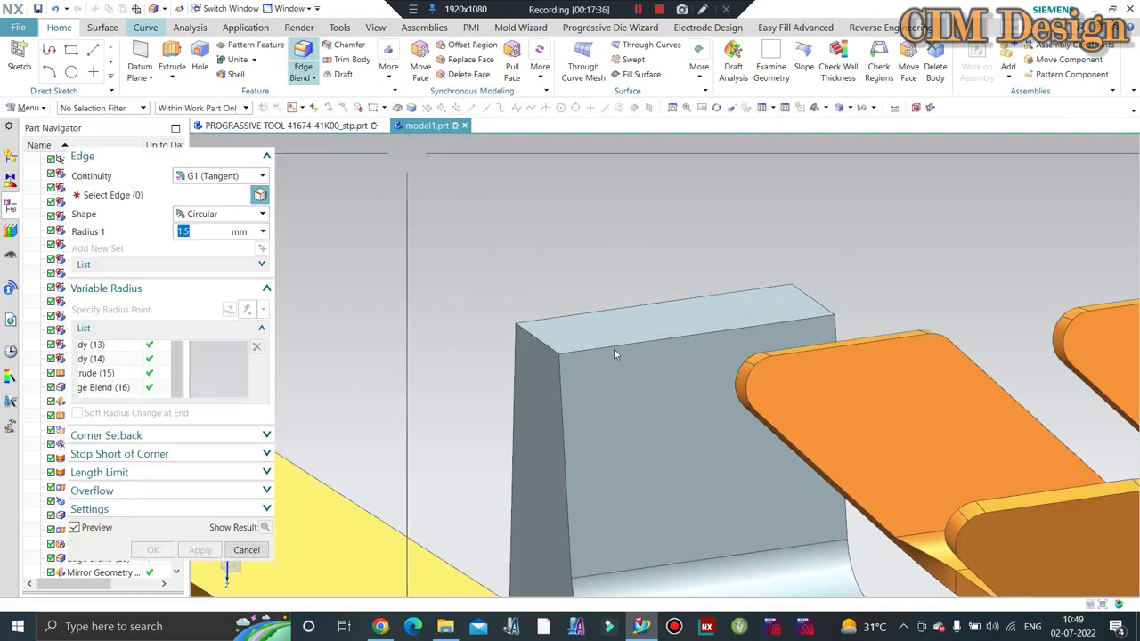
pyautogui.click(743, 320)
pyautogui.middleClick(650, 300)
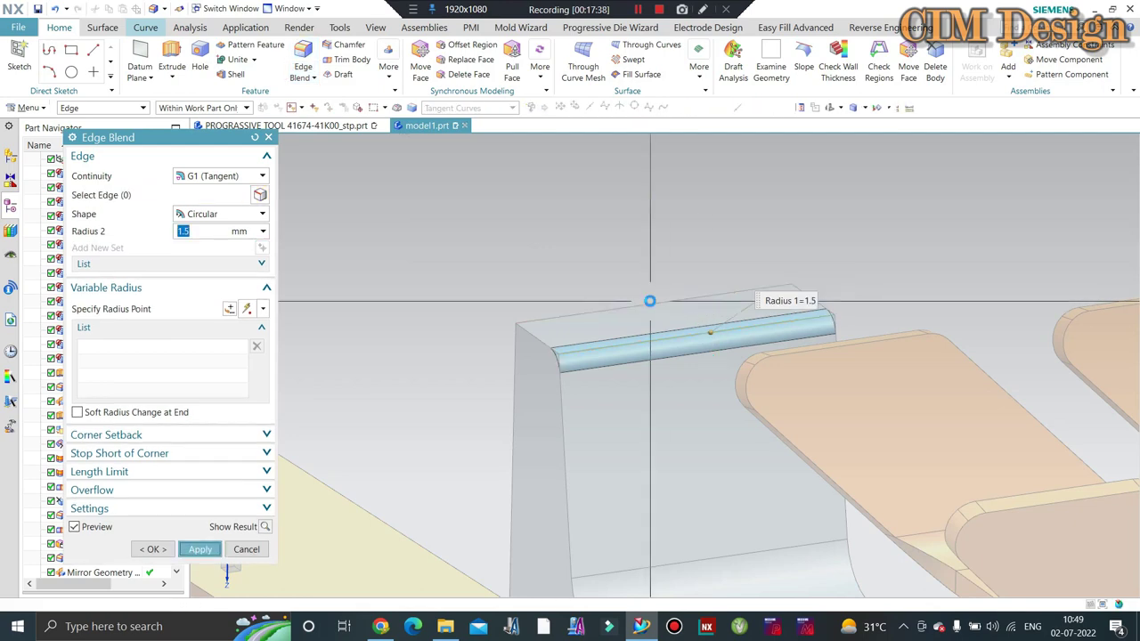
pyautogui.moveTo(611, 288)
pyautogui.mouseDown(button='middle')
pyautogui.moveTo(641, 326)
pyautogui.moveTo(614, 287)
pyautogui.mouseUp(button='middle')
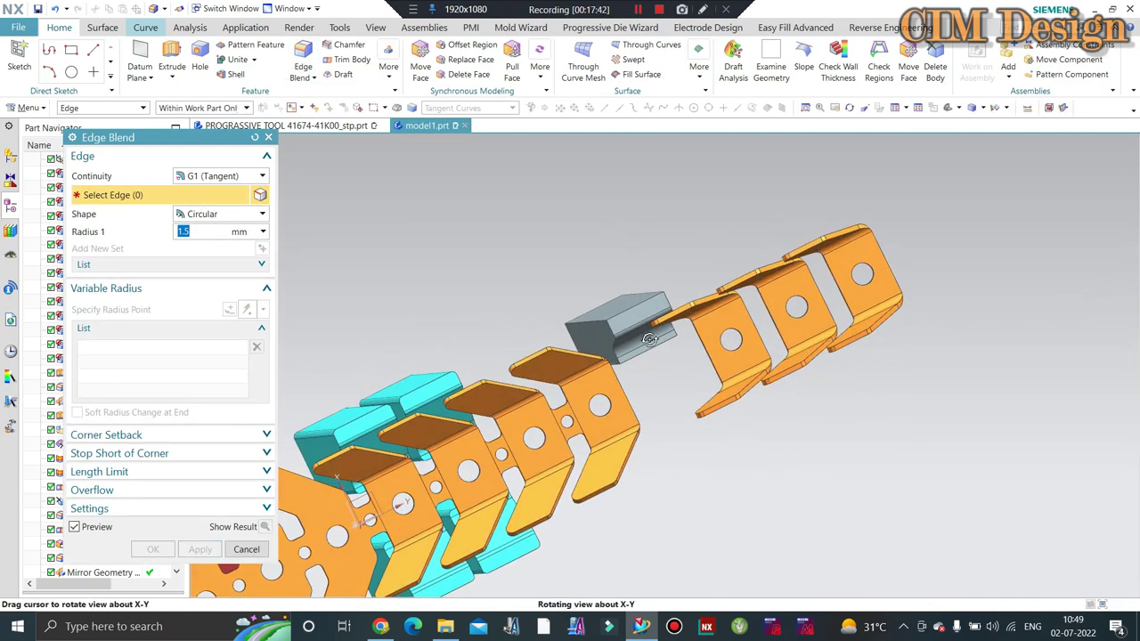
pyautogui.scroll(3, 614, 287)
# Step: Blend the block's vertical edges at 1.5 mm radius and inspect the rounds
pyautogui.click(614, 287)
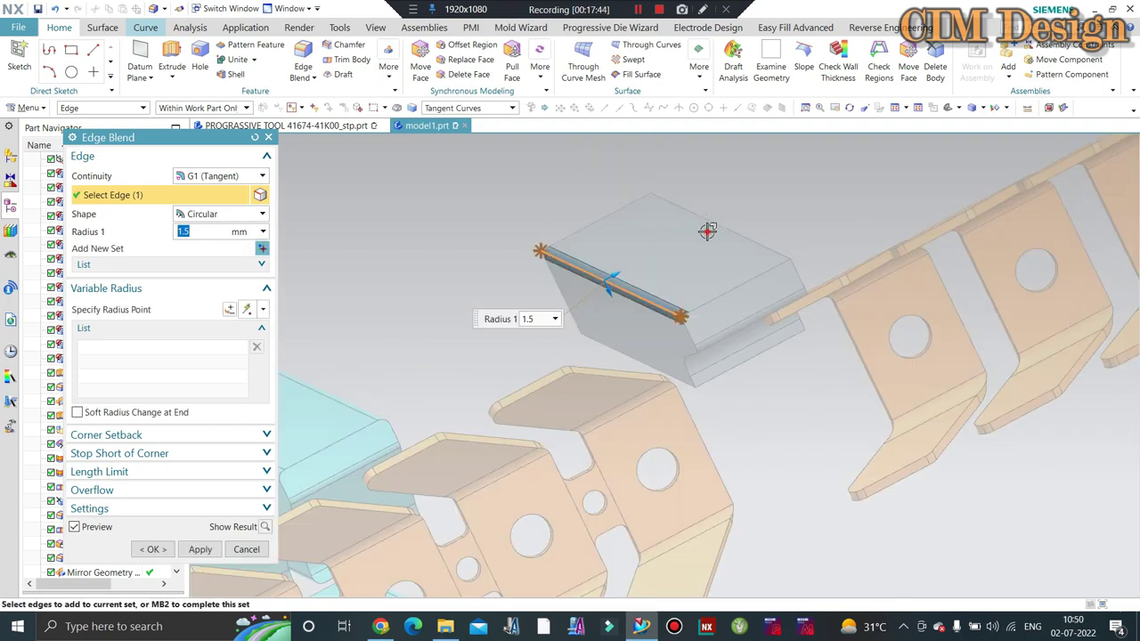
pyautogui.moveTo(709, 281); pyautogui.dragTo(646, 369, button='middle')
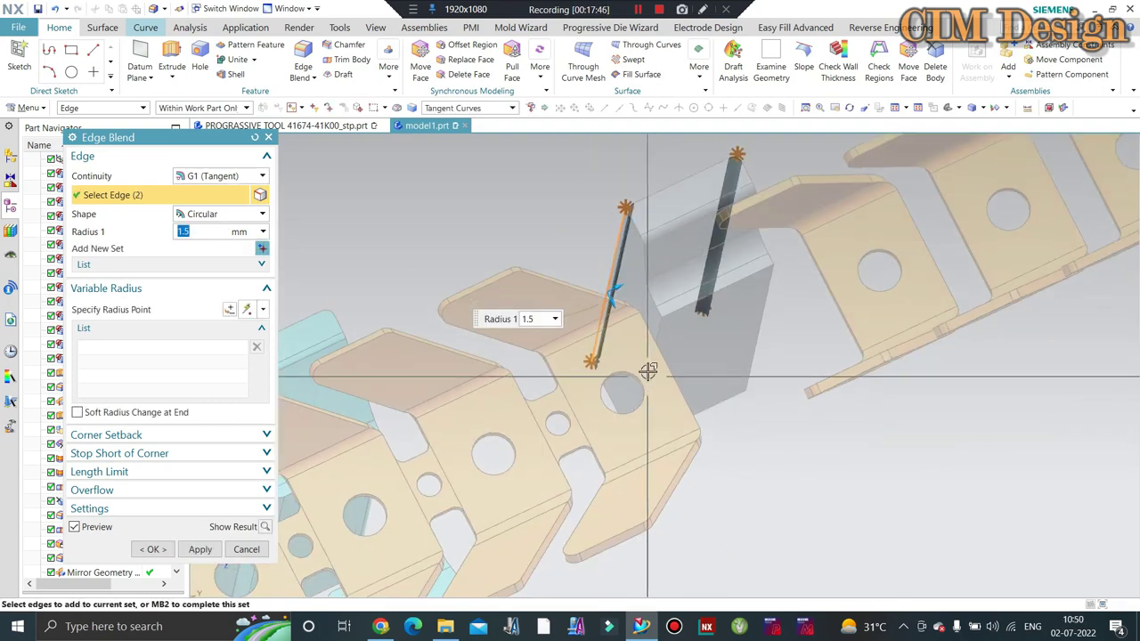
pyautogui.click(657, 330)
pyautogui.middleClick(669, 292)
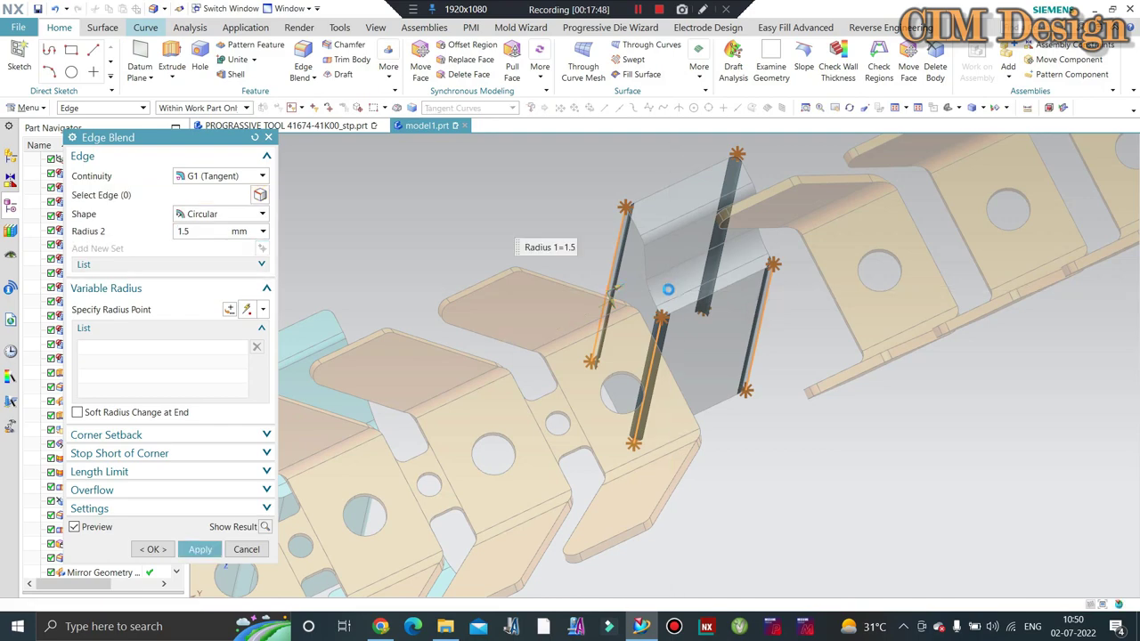
pyautogui.moveTo(713, 273); pyautogui.dragTo(652, 102, button='middle')
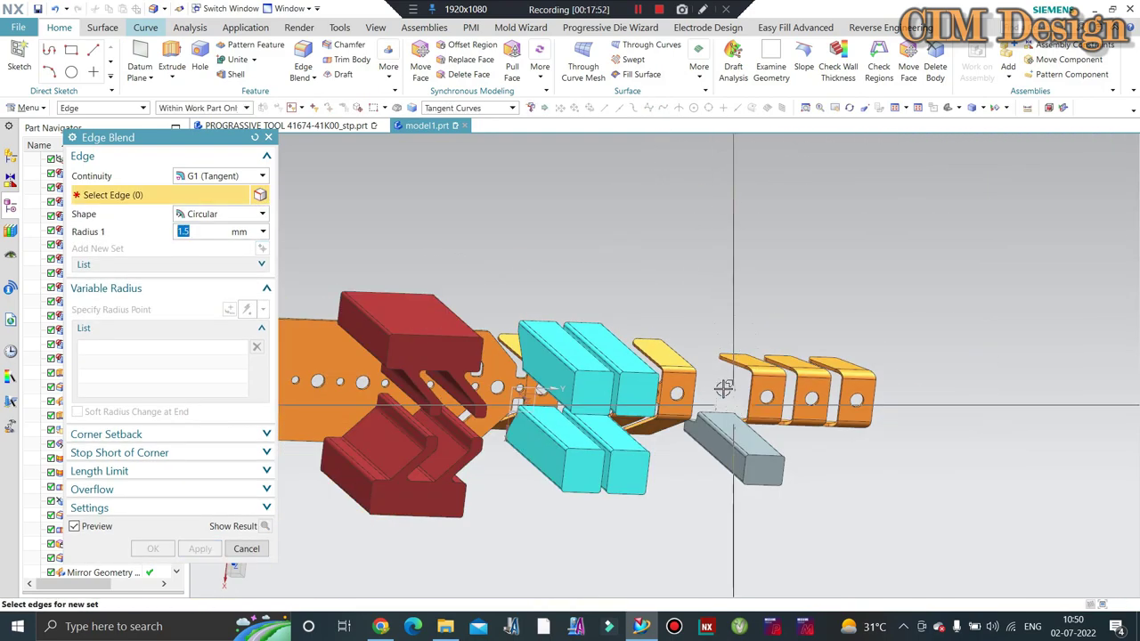
pyautogui.moveTo(653, 103); pyautogui.dragTo(692, 240, button='middle')
pyautogui.scroll(3, 723, 320)
pyautogui.moveTo(723, 320)
pyautogui.mouseDown(button='middle')
pyautogui.moveTo(707, 224)
pyautogui.moveTo(704, 343)
pyautogui.mouseUp(button='middle')
pyautogui.scroll(2, 708, 316)
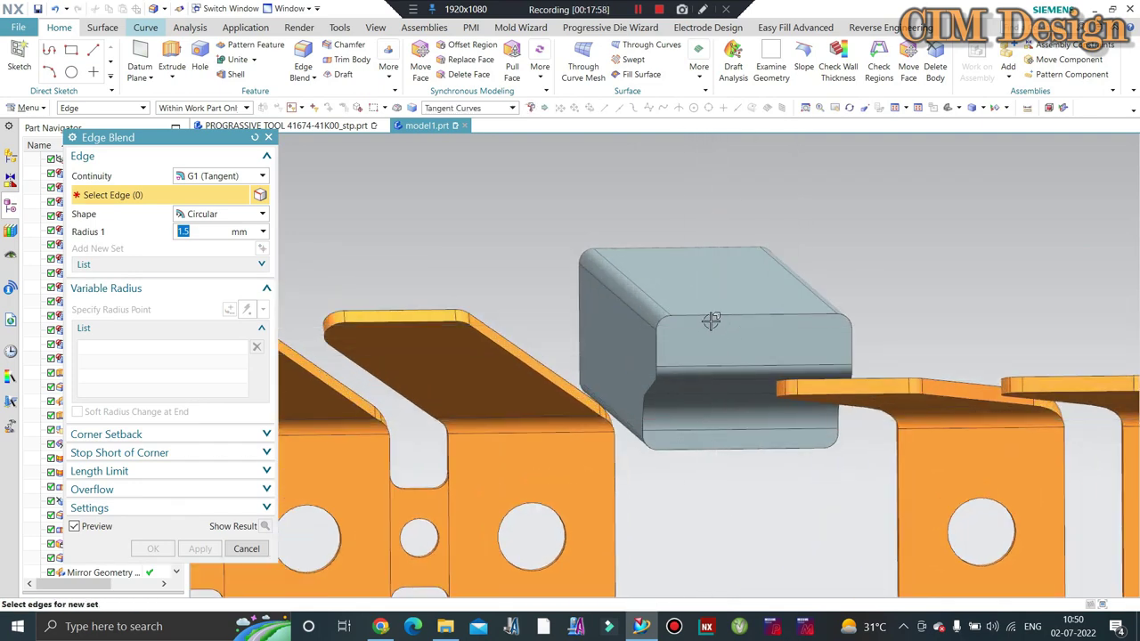
# Step: Close Edge Blend and show hidden bodies 5, 6 and 7 again with Ctrl+Shift+U
pyautogui.click(264, 554)
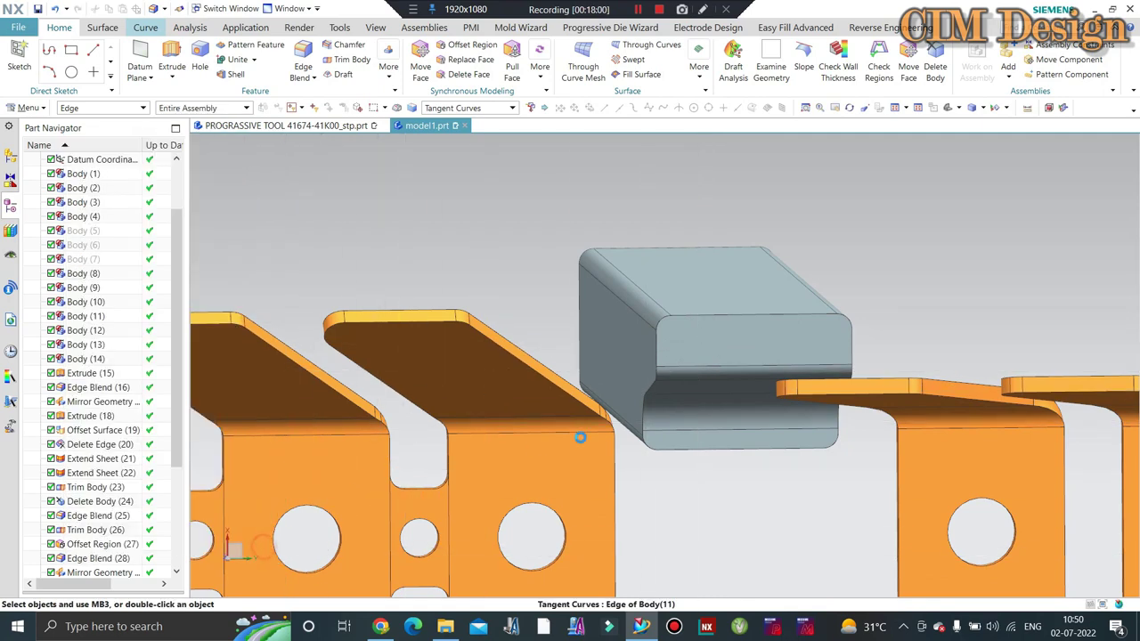
pyautogui.scroll(-2, 627, 419)
pyautogui.hotkey('ctrl', 'shift', 'u')
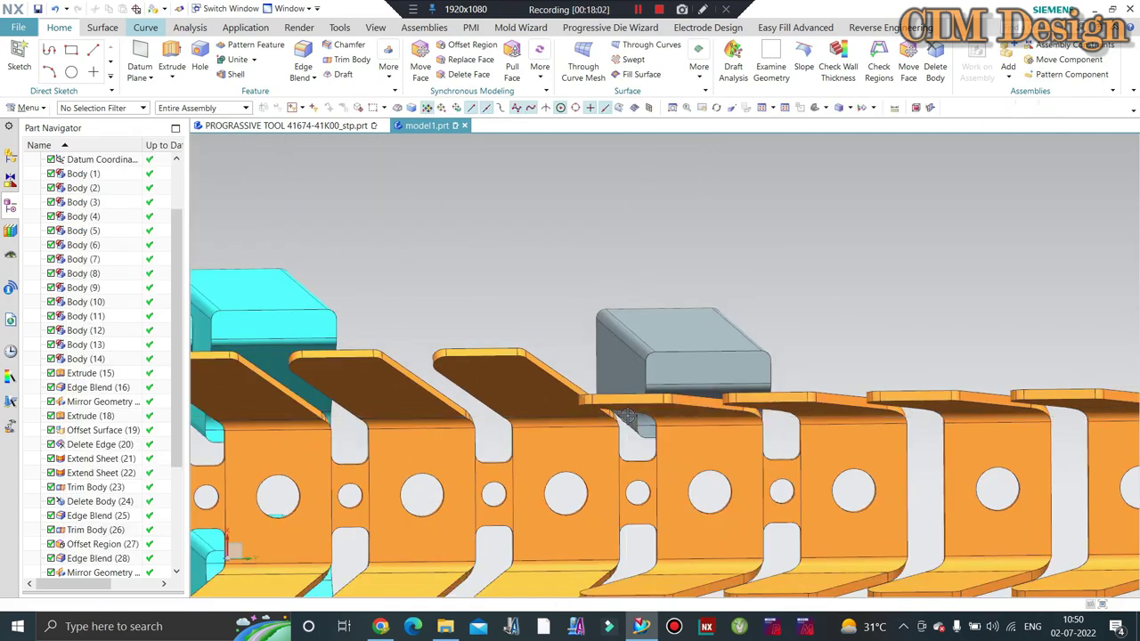
pyautogui.scroll(2, 696, 376)
pyautogui.scroll(1, 685, 391)
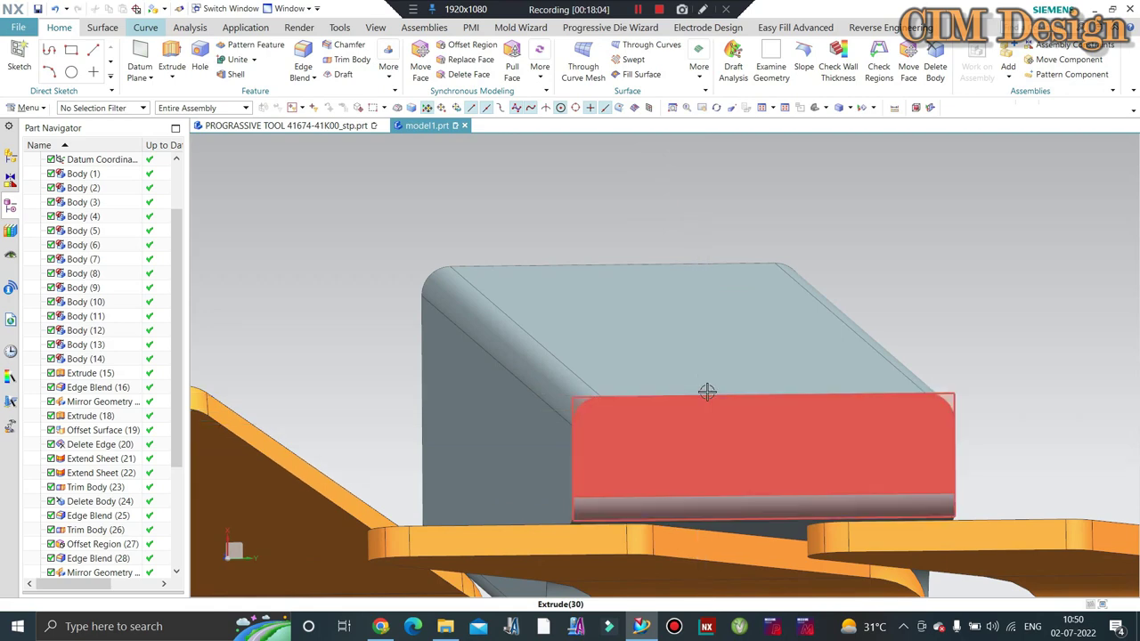
pyautogui.scroll(-5, 707, 374)
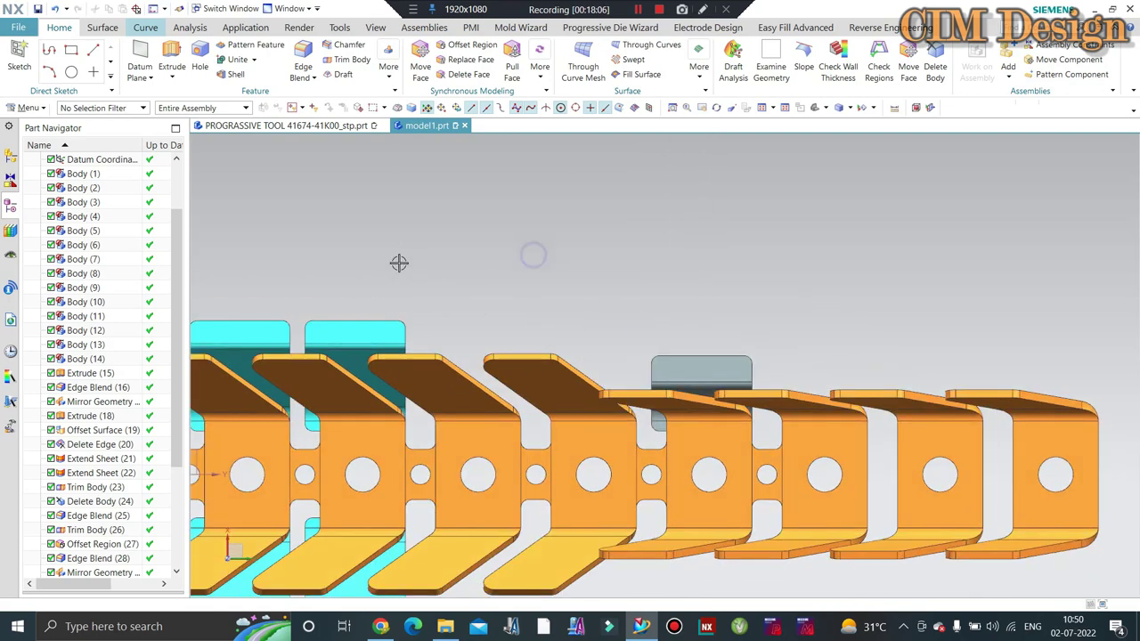
pyautogui.scroll(3, 689, 374)
pyautogui.scroll(1, 661, 399)
pyautogui.scroll(-2, 671, 364)
pyautogui.scroll(-2, 682, 385)
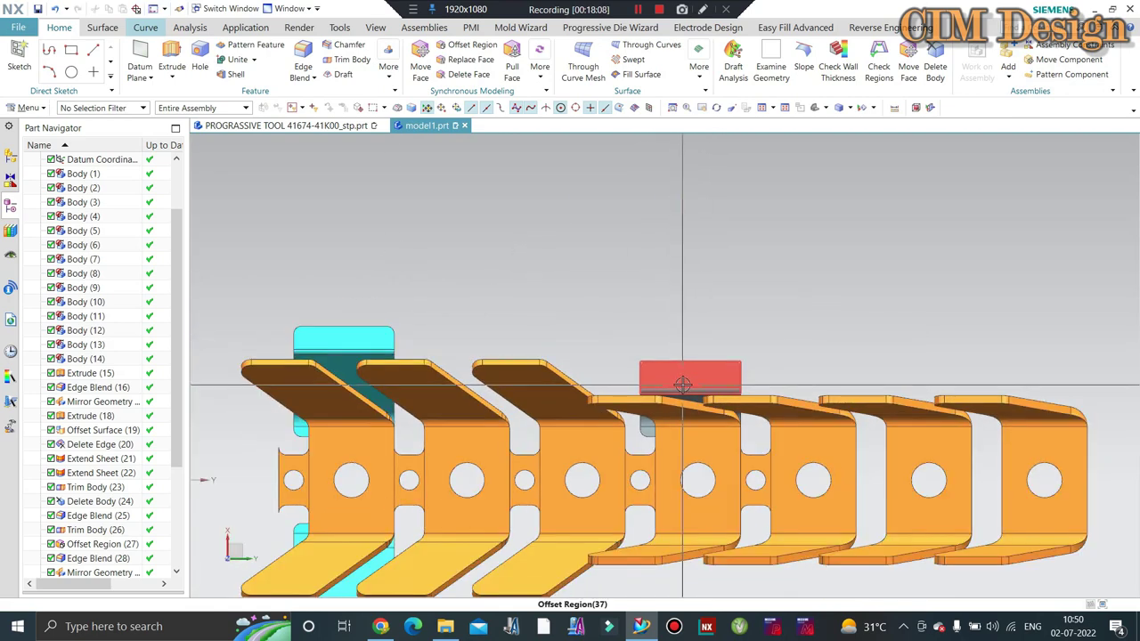
pyautogui.scroll(2, 331, 330)
pyautogui.scroll(2, 400, 326)
pyautogui.scroll(-4, 476, 312)
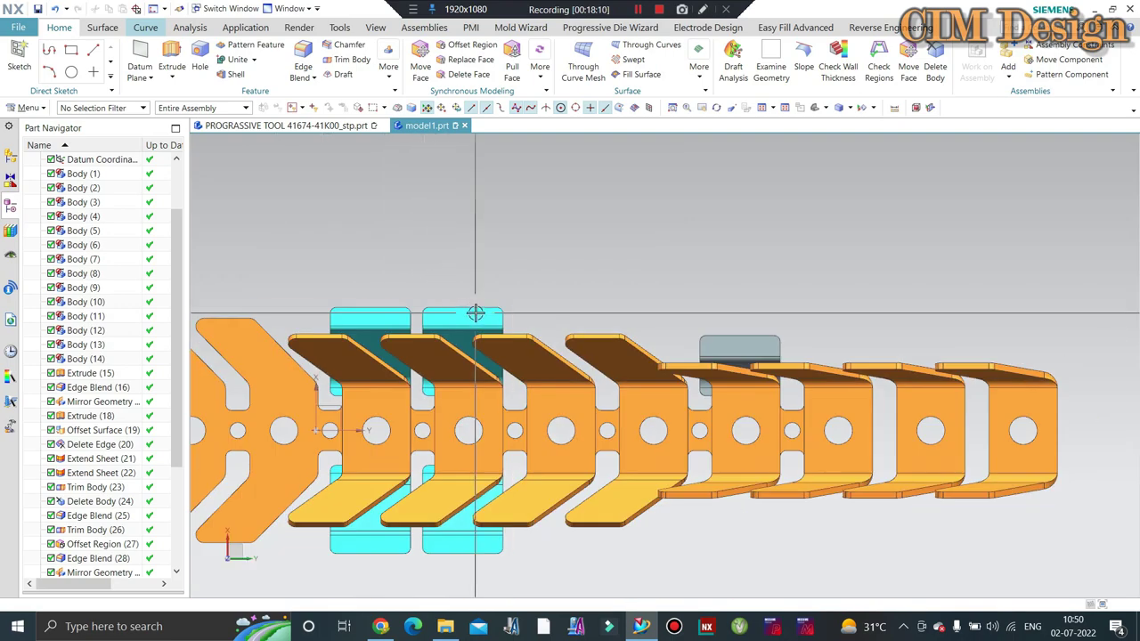
# Step: Inspect the restored model from oblique and orthogonal views, cancelling a Move Object attempt
pyautogui.moveTo(475, 312); pyautogui.dragTo(555, 274, button='middle')
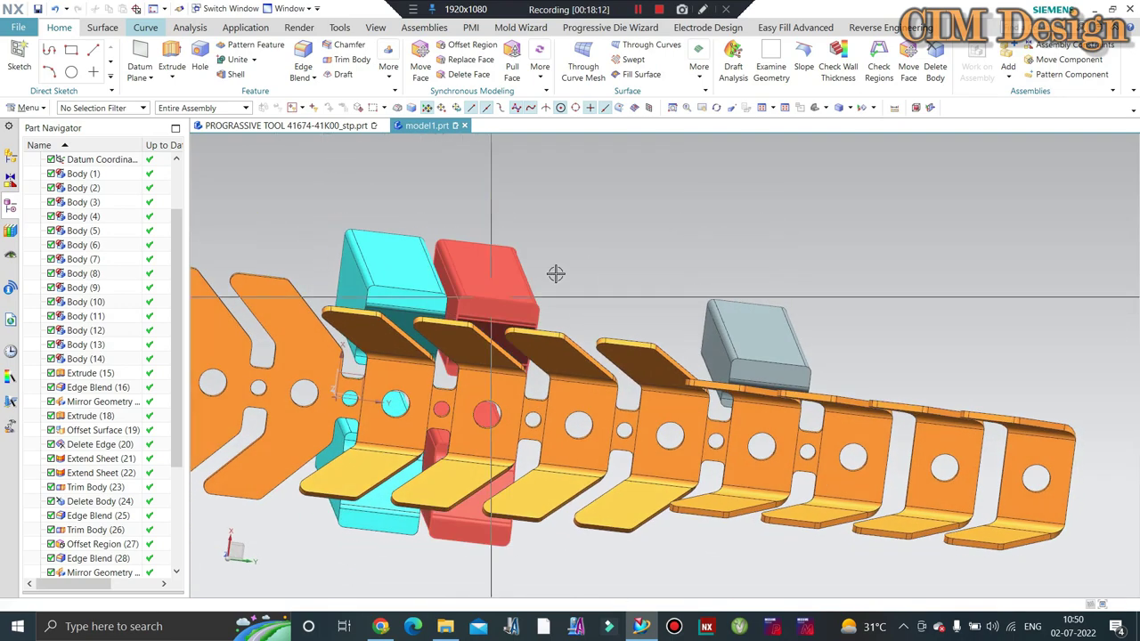
pyautogui.press('F8')
pyautogui.scroll(3, 382, 285)
pyautogui.scroll(1, 450, 305)
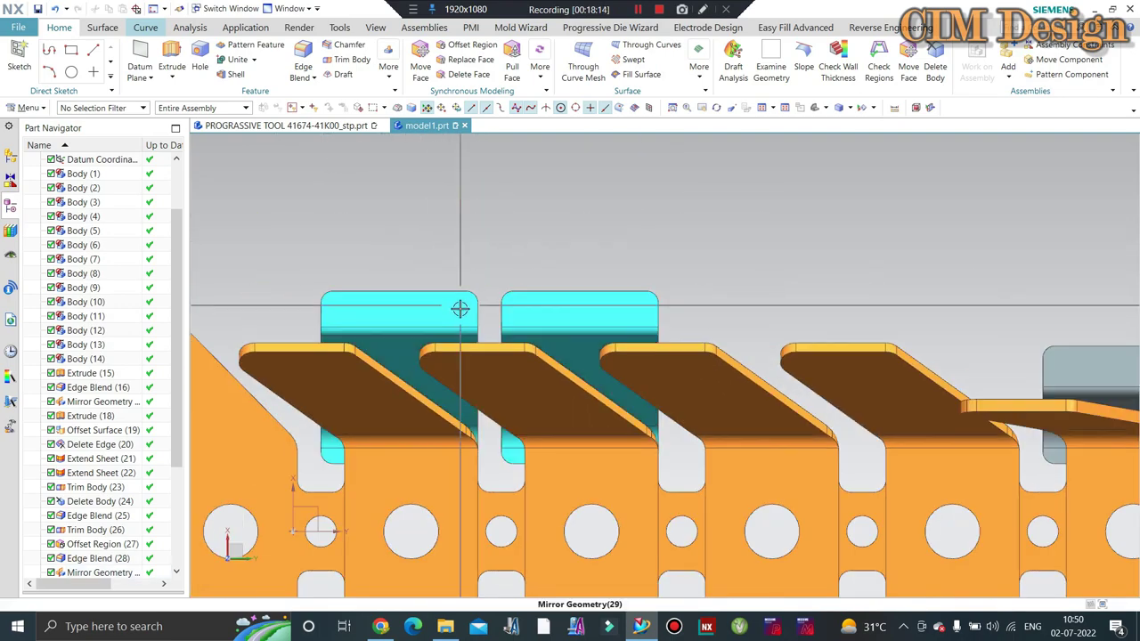
pyautogui.moveTo(460, 309)
pyautogui.mouseDown(button='middle')
pyautogui.moveTo(501, 348)
pyautogui.moveTo(509, 308)
pyautogui.moveTo(603, 377)
pyautogui.moveTo(587, 424)
pyautogui.moveTo(453, 275)
pyautogui.mouseUp(button='middle')
pyautogui.press('F8')
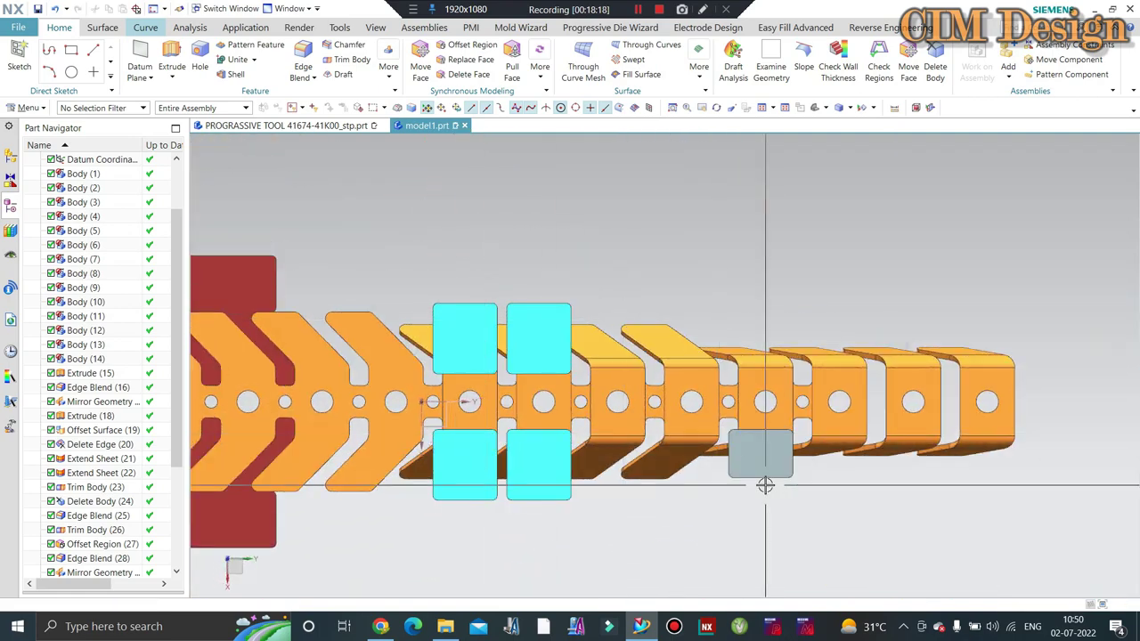
pyautogui.moveTo(765, 485)
pyautogui.mouseDown(button='middle')
pyautogui.moveTo(674, 345)
pyautogui.moveTo(730, 304)
pyautogui.mouseUp(button='middle')
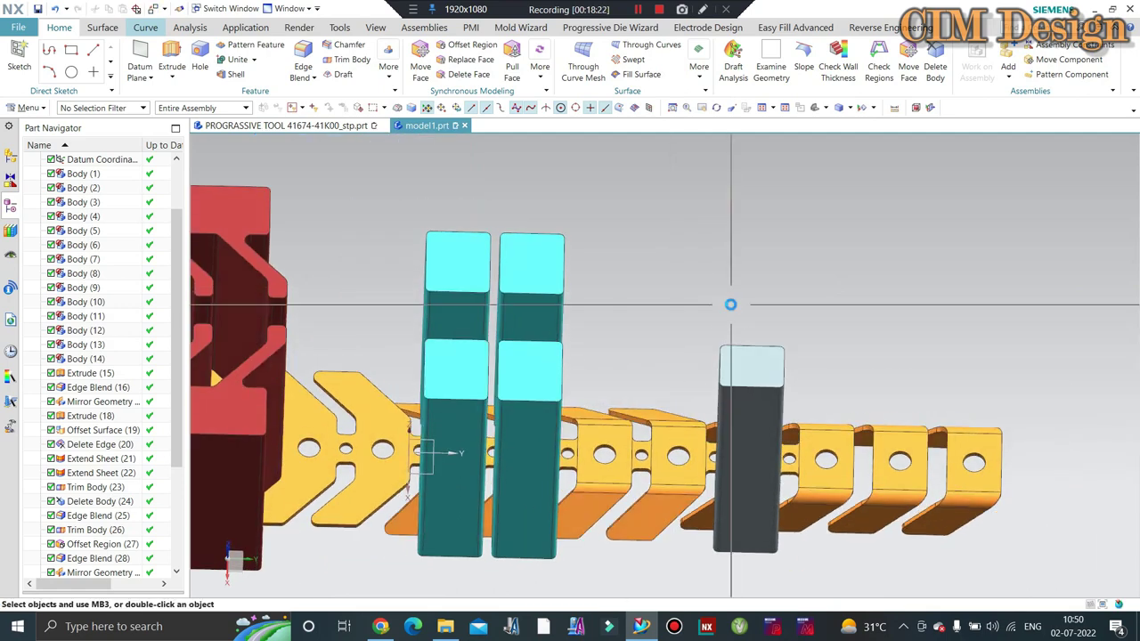
pyautogui.hotkey('ctrl', 't')
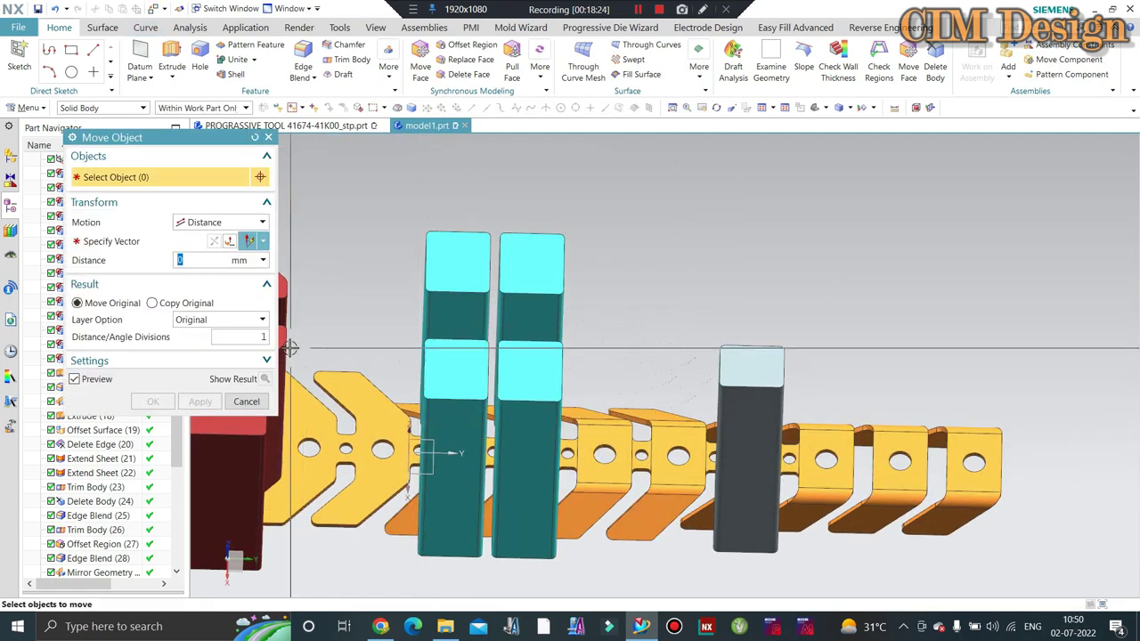
pyautogui.press('Escape')
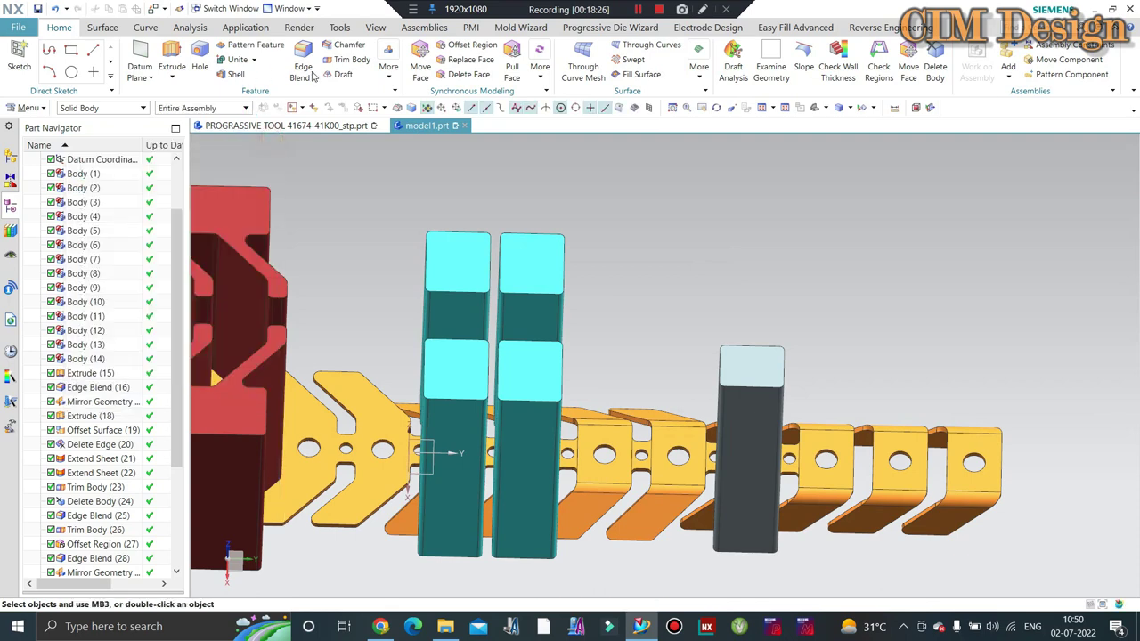
pyautogui.click(388, 67)
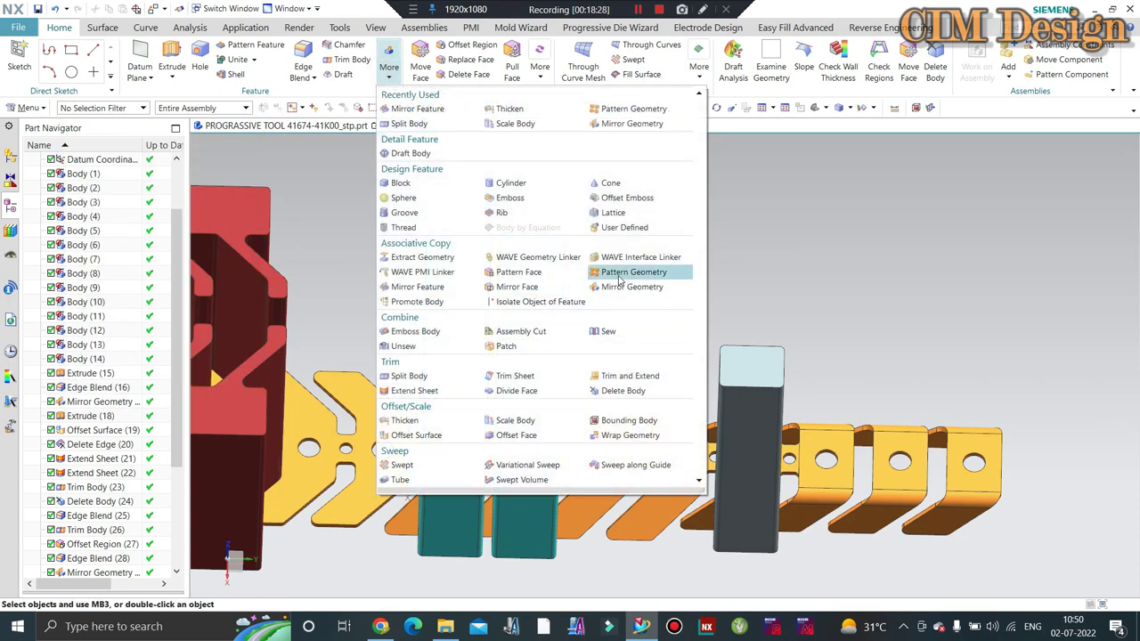
# Step: Set up Pattern Geometry with a Linear layout along the strip and 23 mm pitch
pyautogui.click(620, 281)
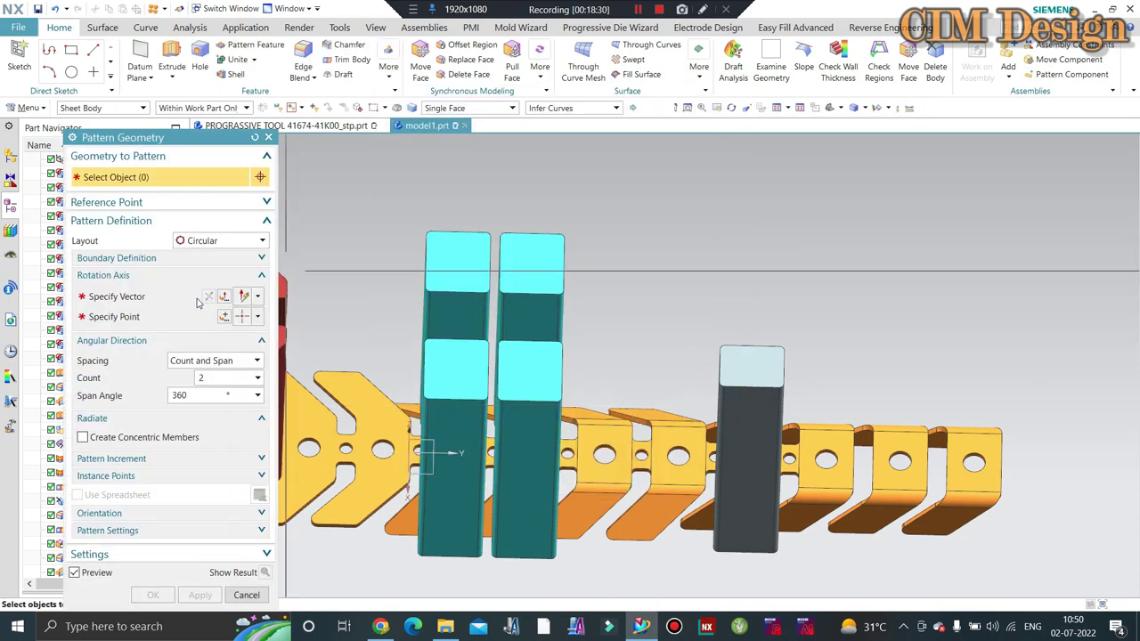
pyautogui.click(195, 248)
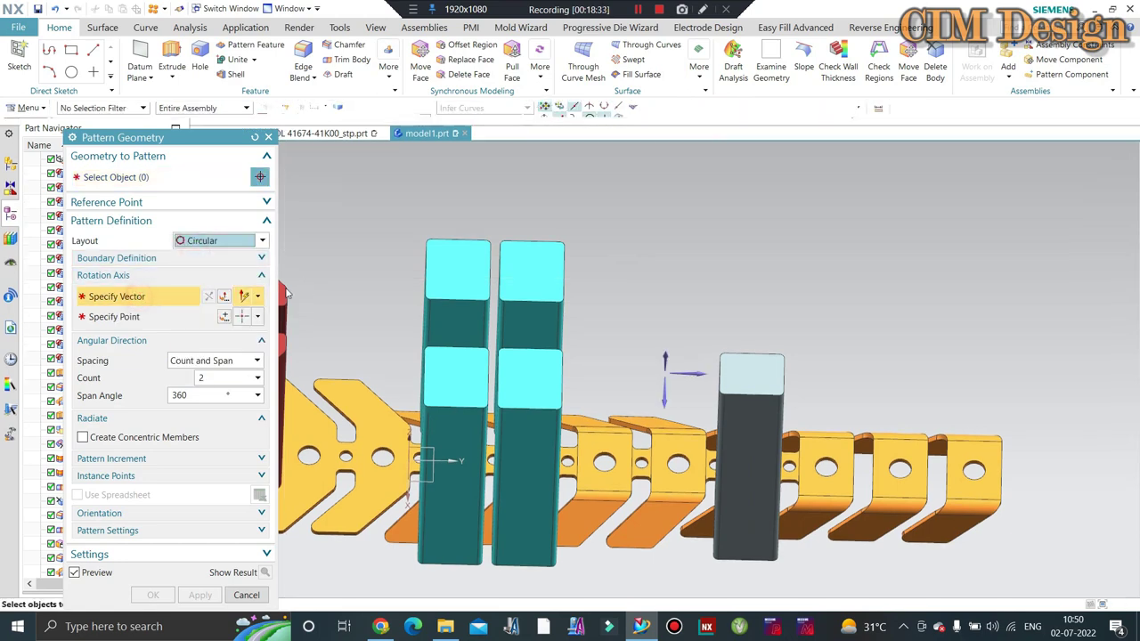
pyautogui.click(203, 257)
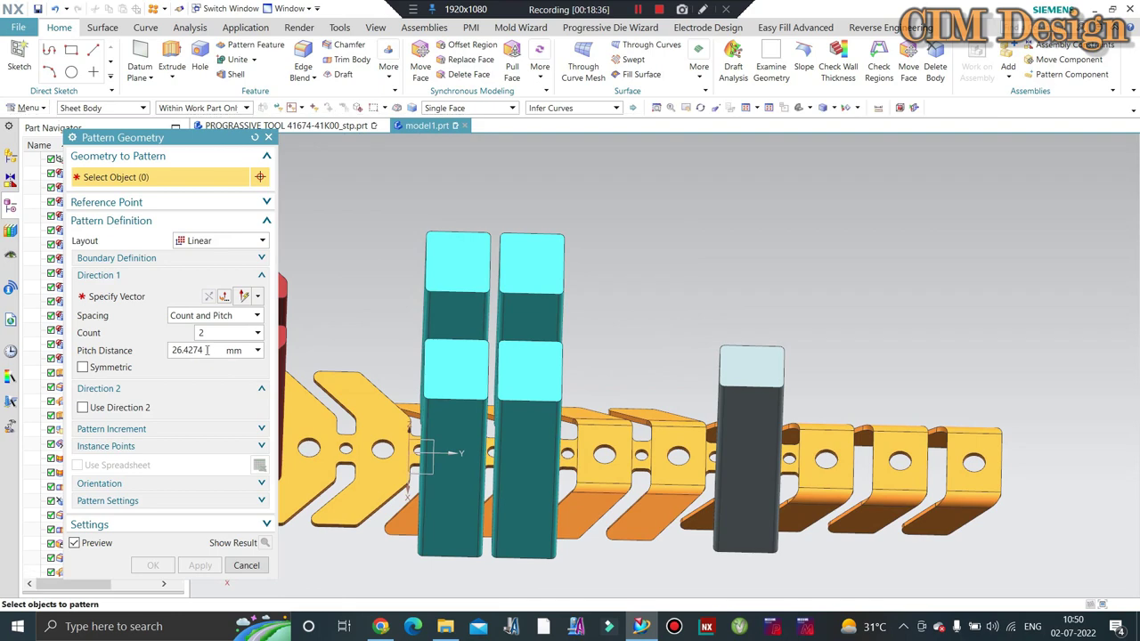
pyautogui.click(733, 365)
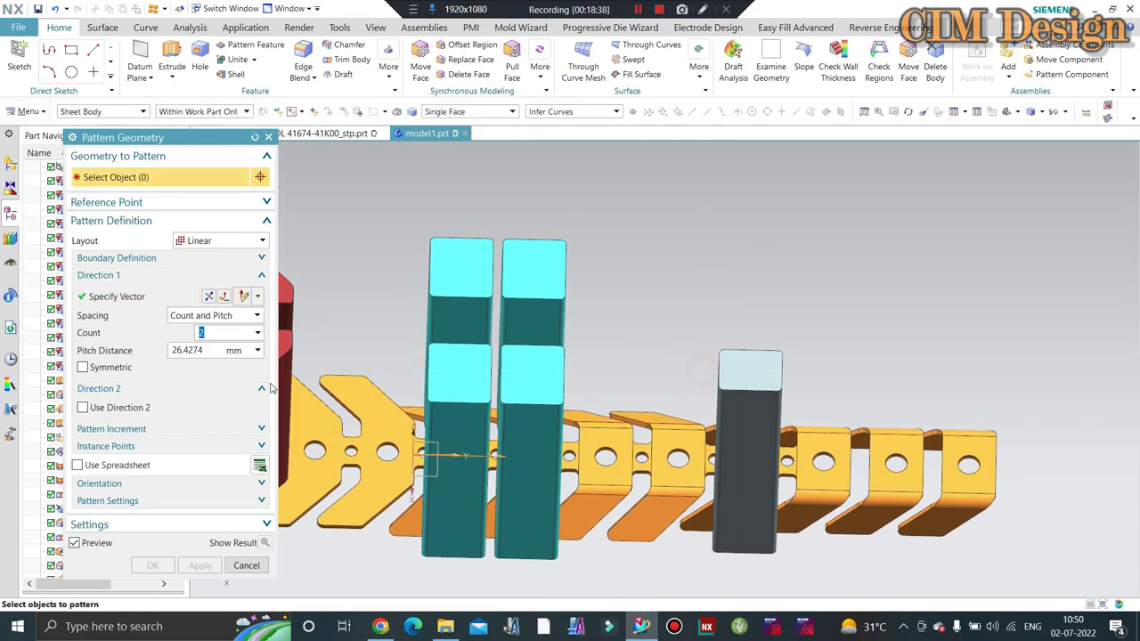
pyautogui.click(215, 350)
pyautogui.write('23')
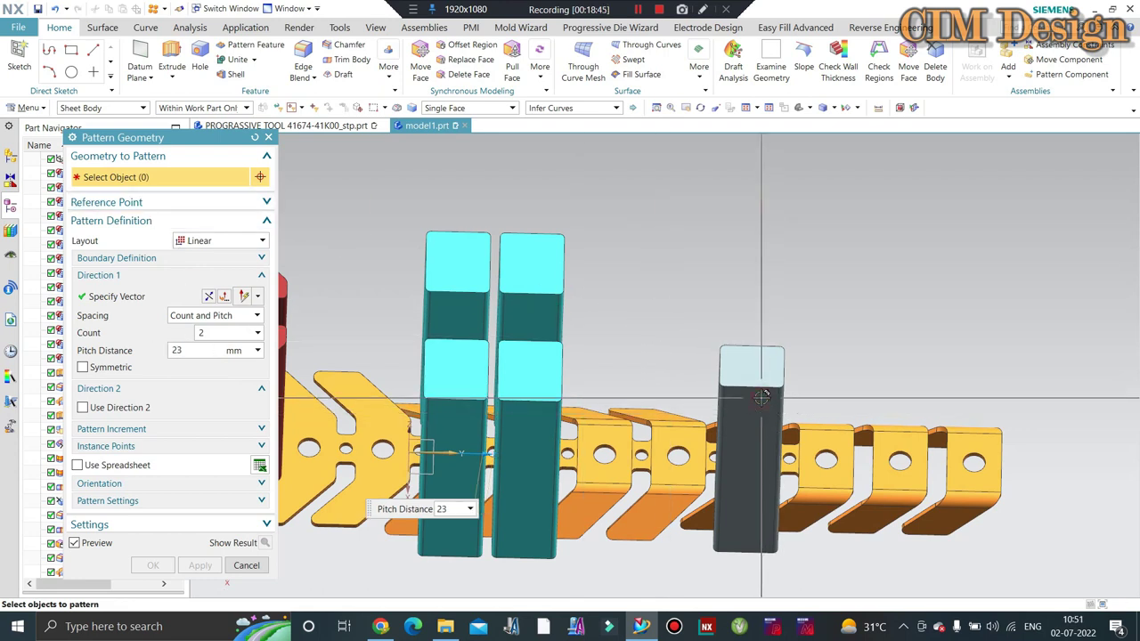
# Step: Change the selection filter, pick the dark block's top face, then abandon the pattern
pyautogui.click(102, 108)
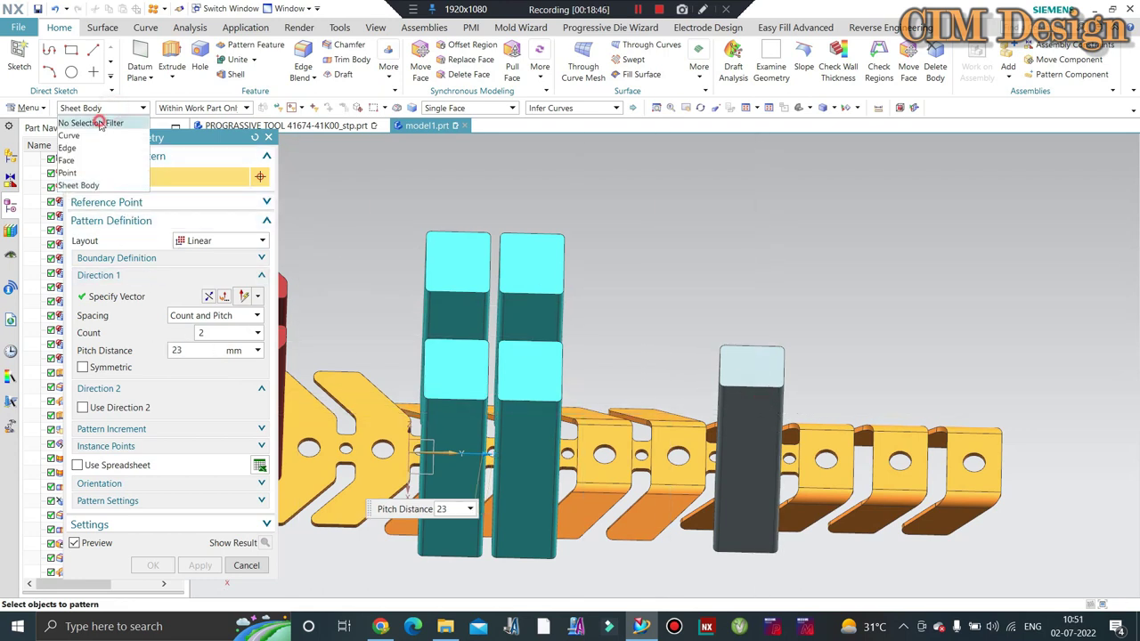
pyautogui.click(98, 116)
pyautogui.click(131, 108)
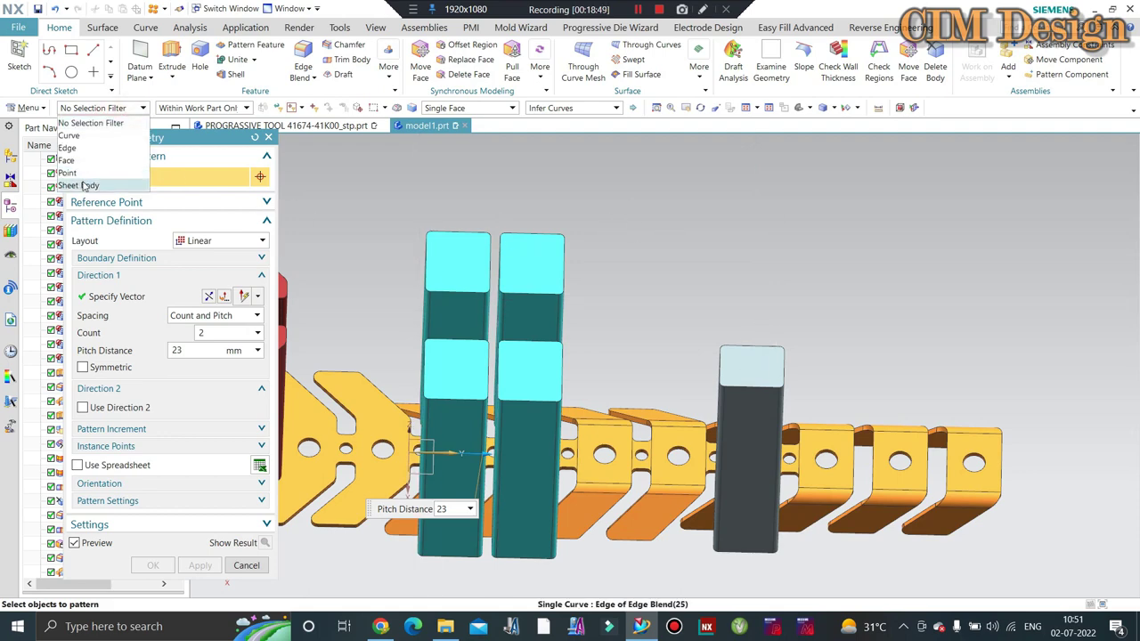
pyautogui.click(98, 108)
pyautogui.click(741, 365)
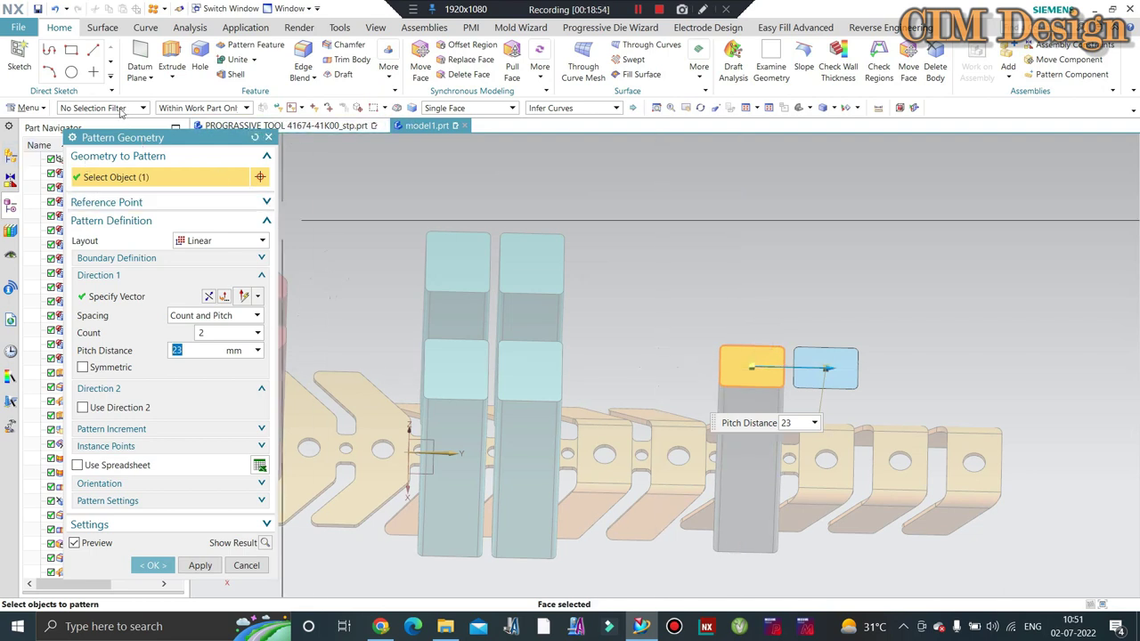
pyautogui.click(79, 109)
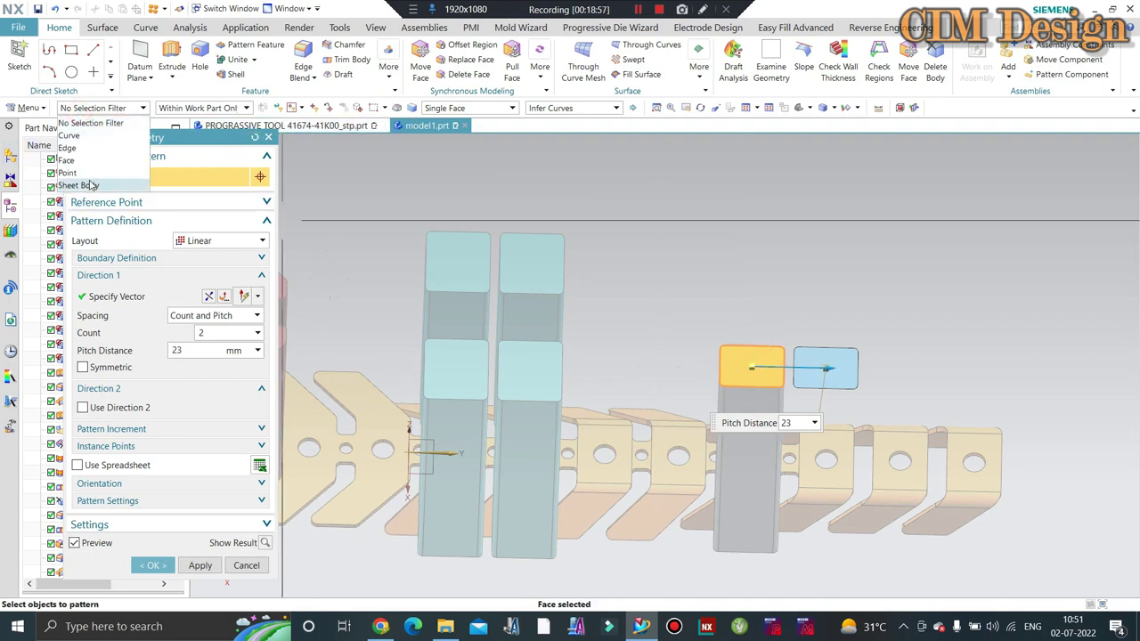
pyautogui.click(244, 108)
pyautogui.click(258, 161)
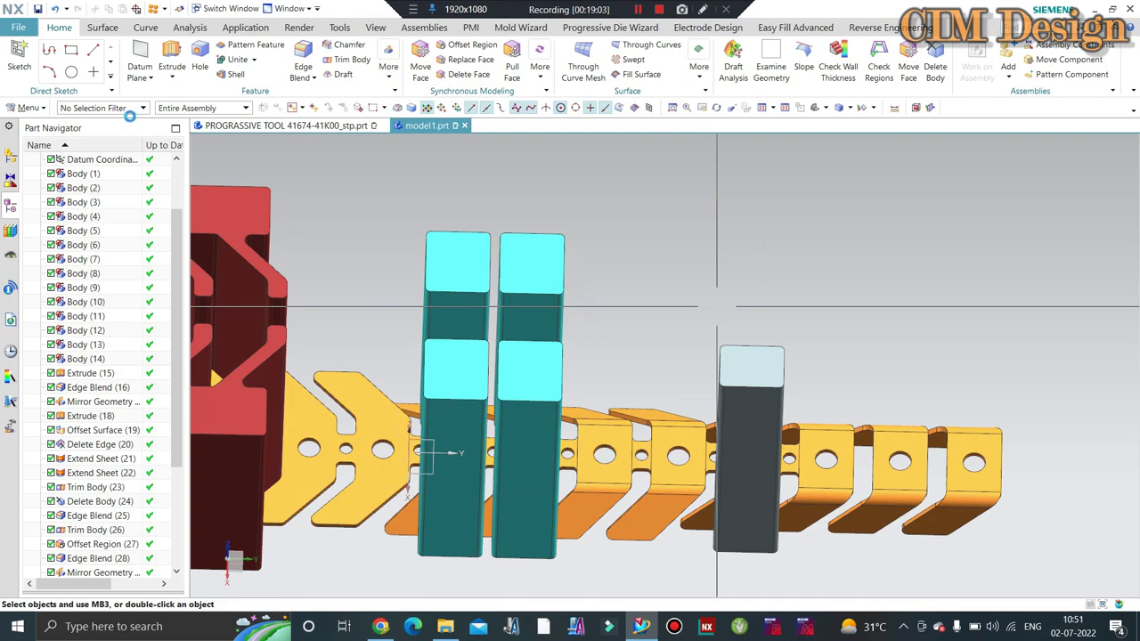
# Step: Pattern the dark punch solid body linearly along Y: count 2, pitch 23 mm
pyautogui.click(120, 108)
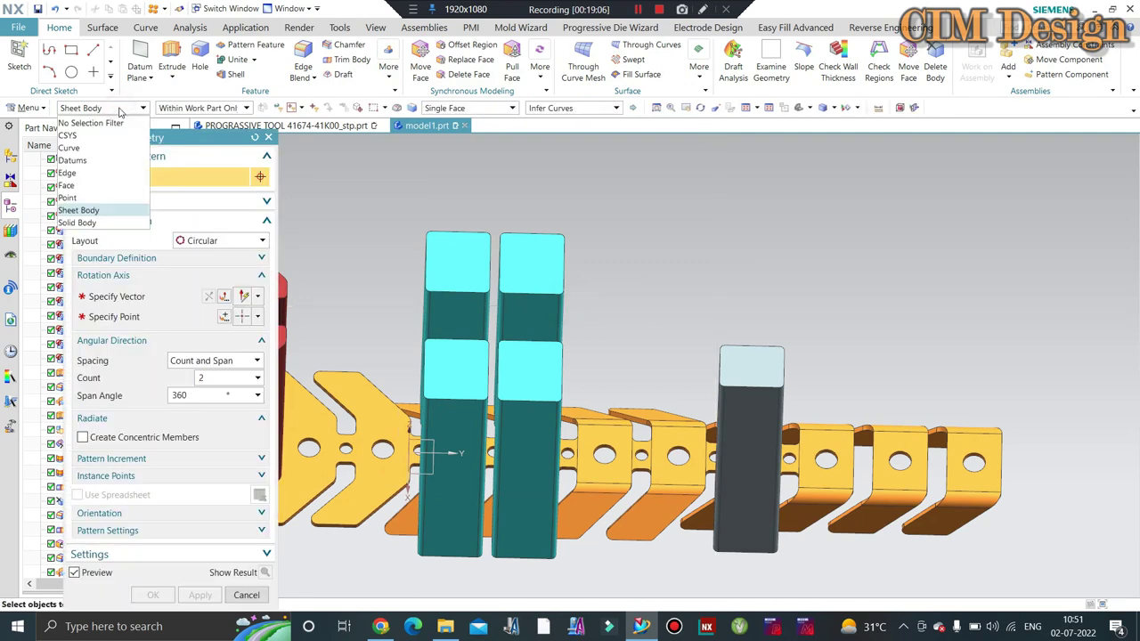
pyautogui.click(80, 224)
pyautogui.click(747, 442)
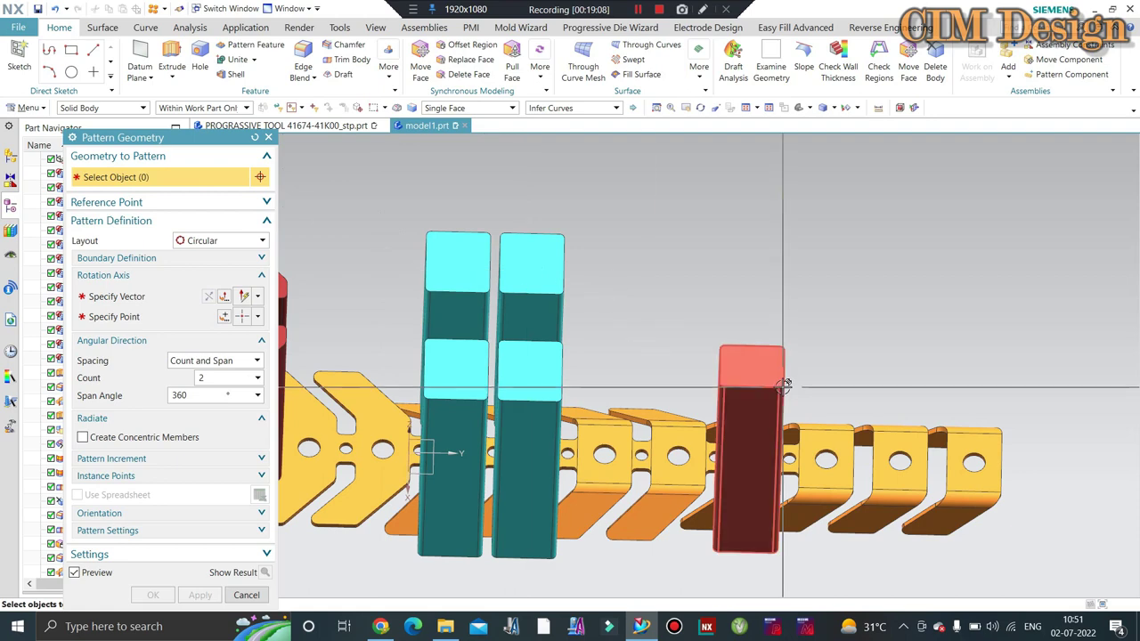
pyautogui.click(182, 242)
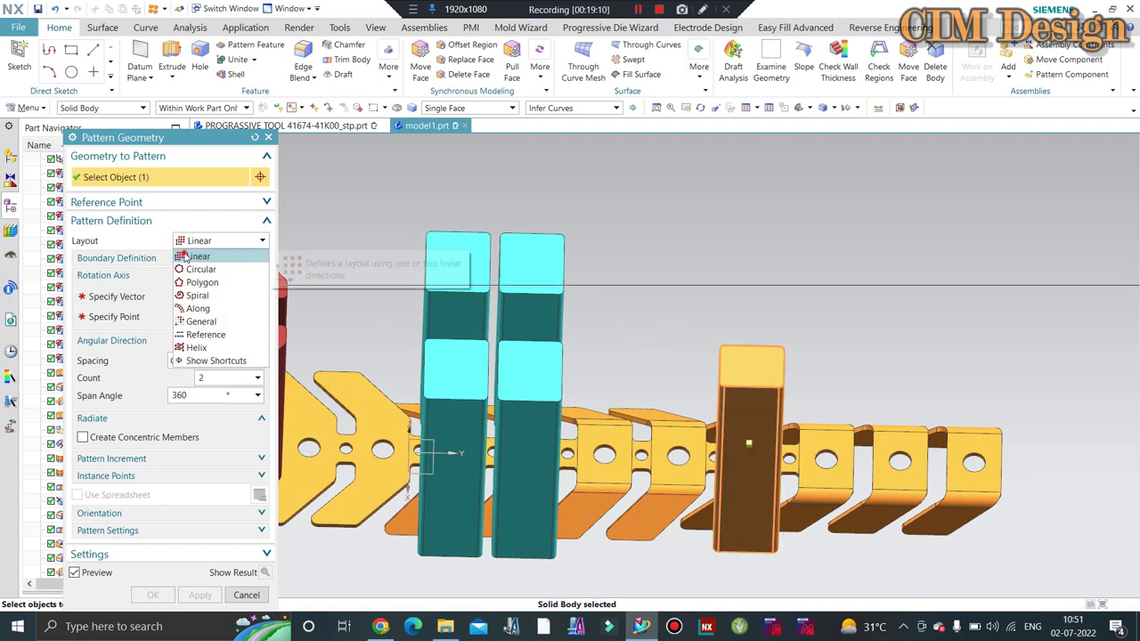
pyautogui.click(196, 250)
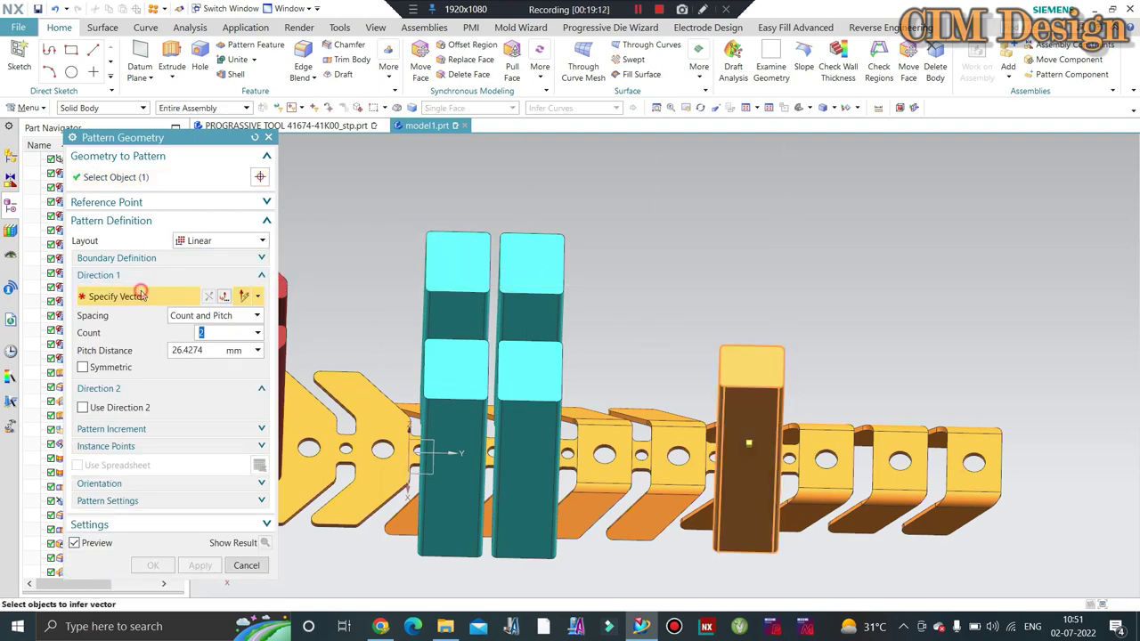
pyautogui.click(695, 369)
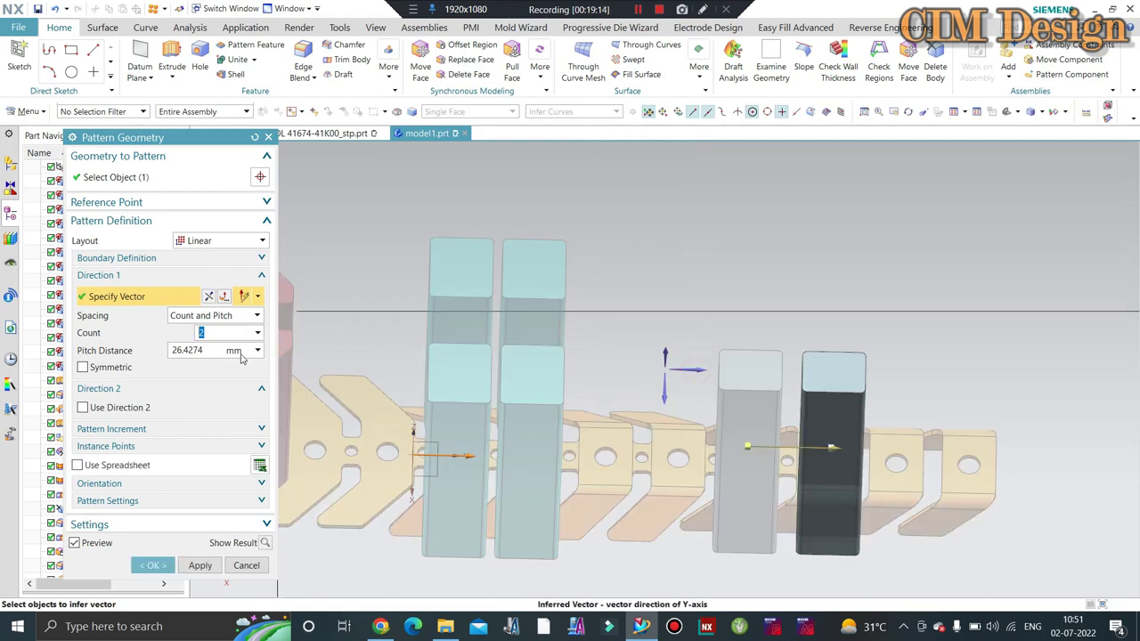
pyautogui.click(217, 350)
pyautogui.write('23')
pyautogui.press('Return')
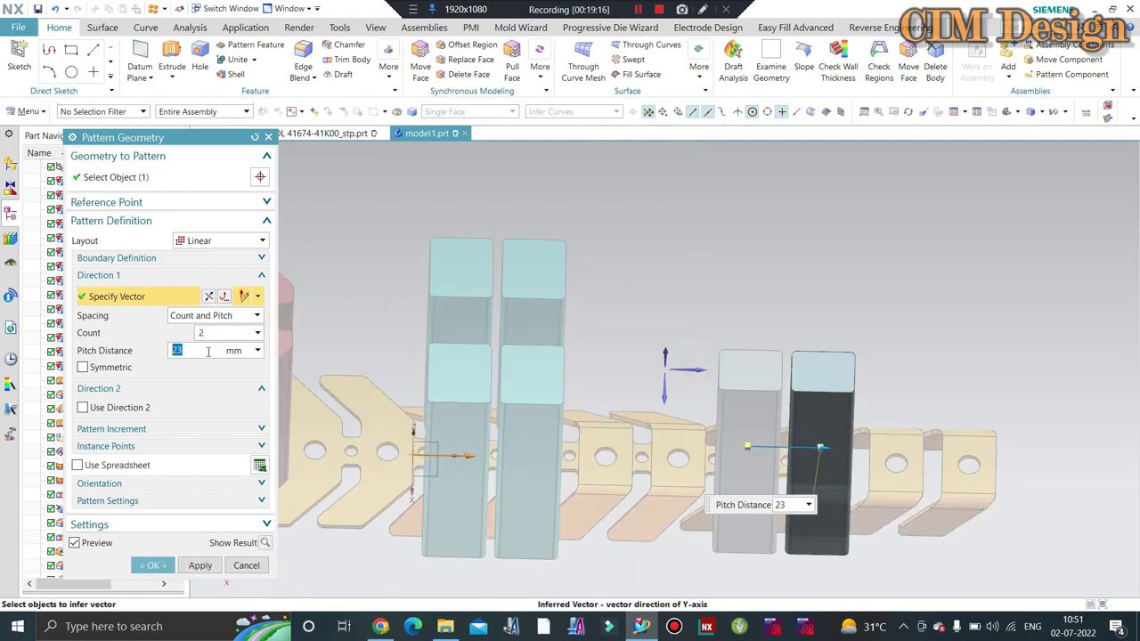
pyautogui.click(151, 567)
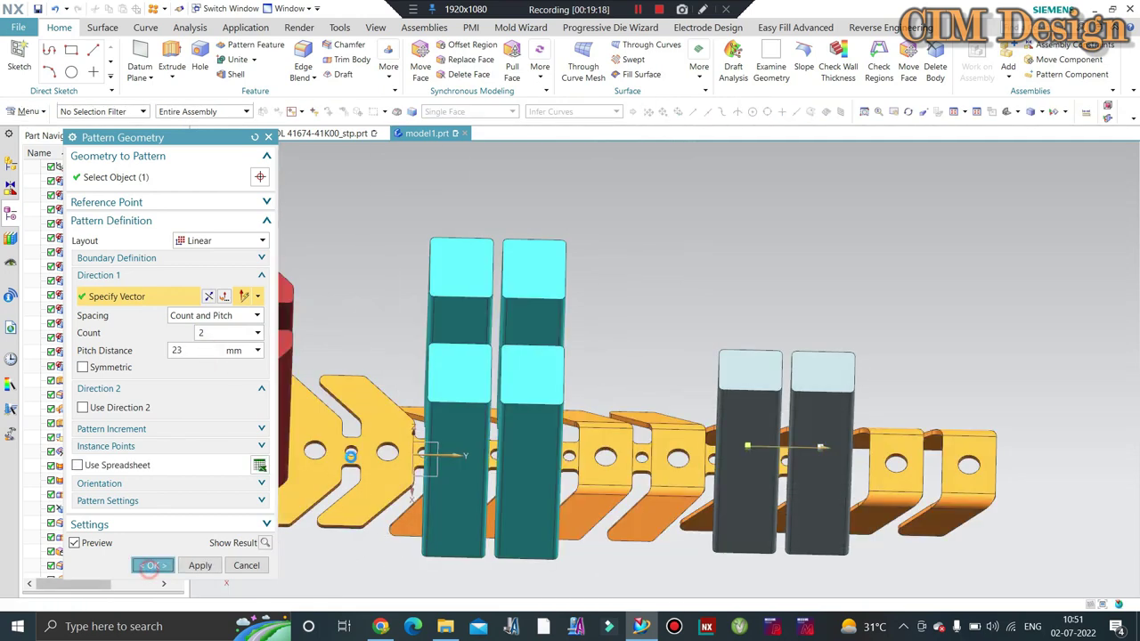
pyautogui.moveTo(784, 307)
pyautogui.mouseDown(button='middle')
pyautogui.moveTo(945, 485)
pyautogui.moveTo(758, 461)
pyautogui.moveTo(827, 437)
pyautogui.mouseUp(button='middle')
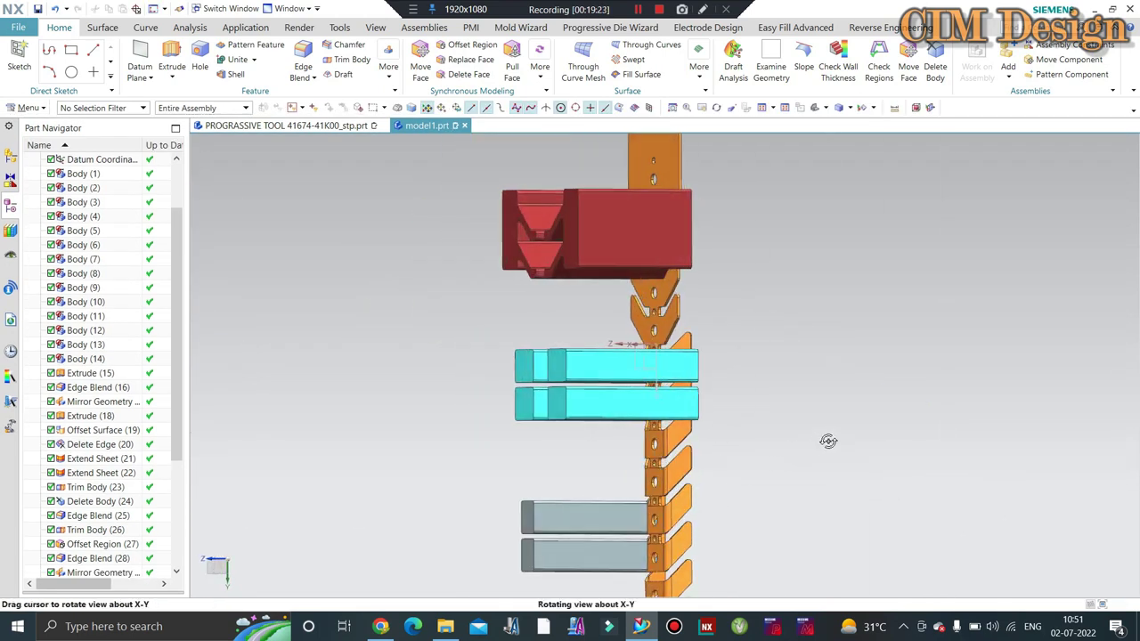
pyautogui.scroll(-3, 611, 532)
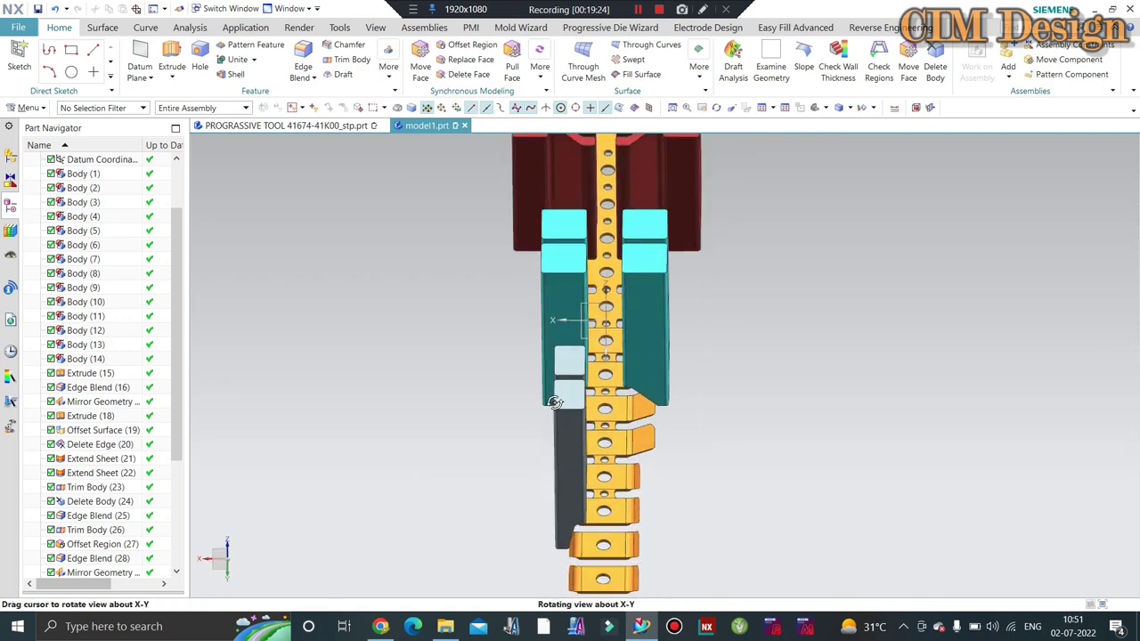
pyautogui.moveTo(585, 534); pyautogui.dragTo(483, 284, button='middle')
# Step: Mirror both dark punch blocks across the strip with Mirror Geometry, checking the front view
pyautogui.click(388, 66)
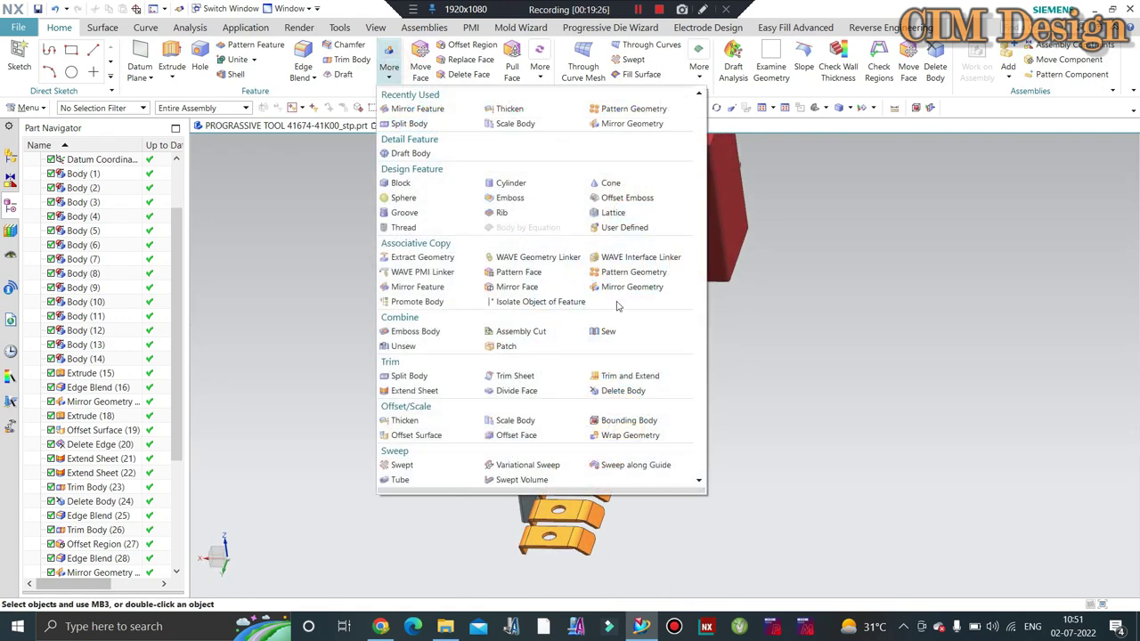
pyautogui.click(611, 288)
pyautogui.click(537, 308)
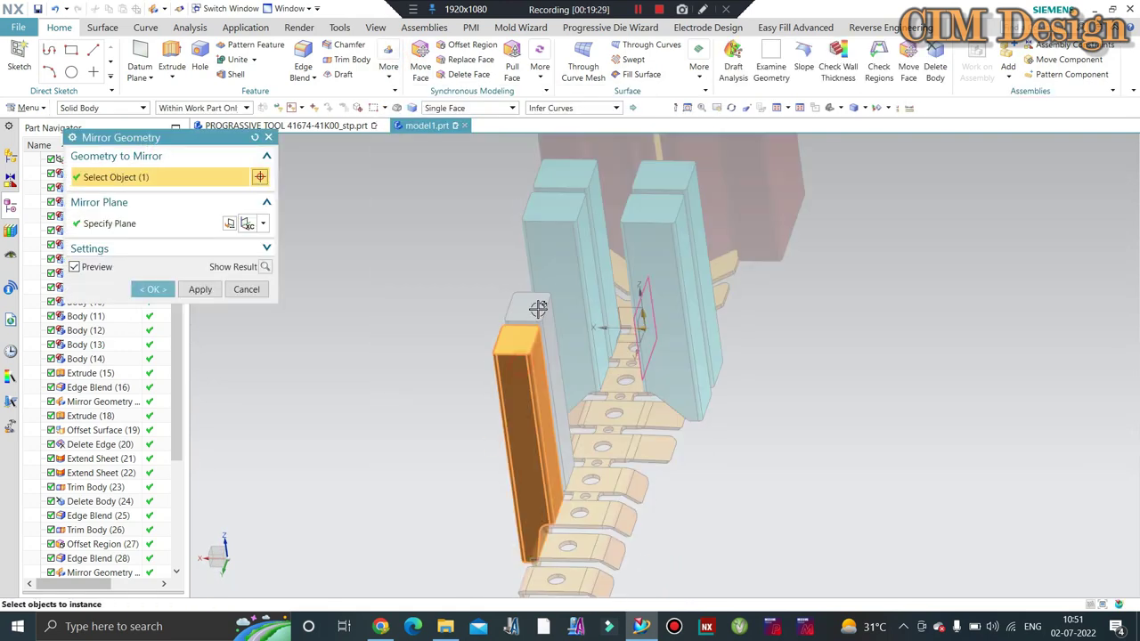
pyautogui.middleClick(389, 331)
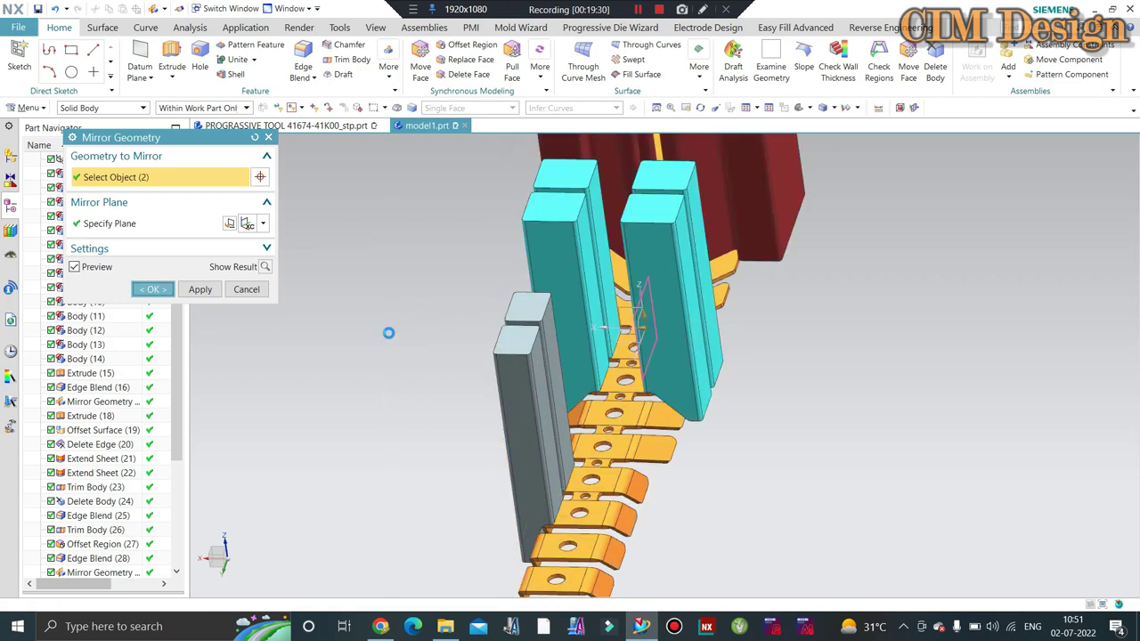
pyautogui.moveTo(597, 377)
pyautogui.mouseDown(button='middle')
pyautogui.moveTo(608, 352)
pyautogui.moveTo(900, 354)
pyautogui.mouseUp(button='middle')
pyautogui.press('F8')
pyautogui.scroll(-3, 610, 356)
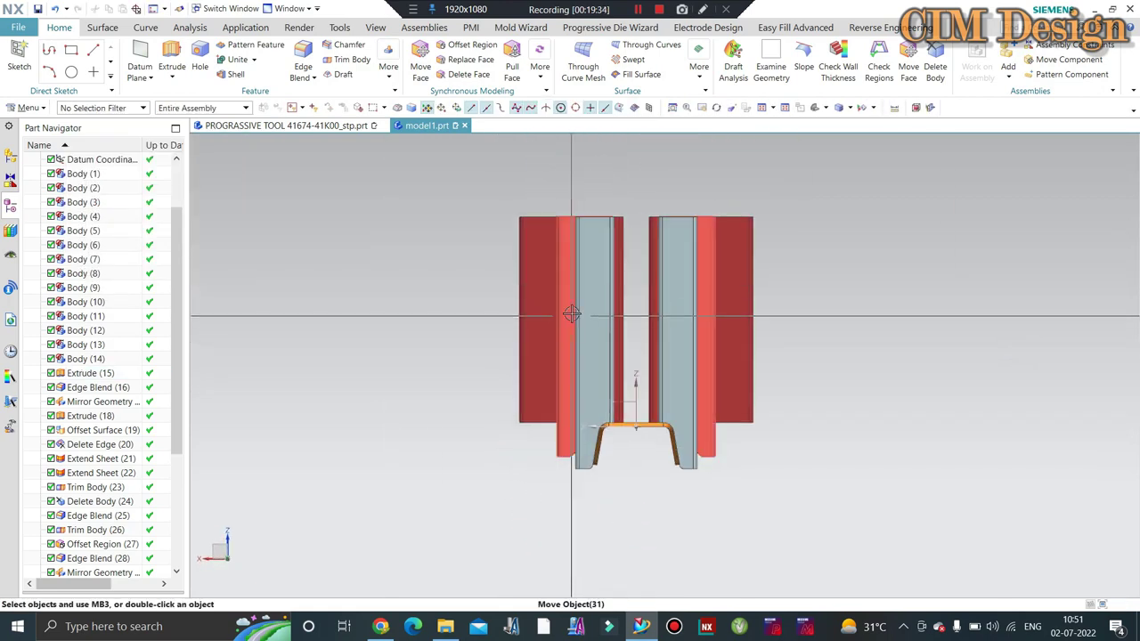
pyautogui.scroll(-2, 552, 419)
pyautogui.scroll(-2, 552, 418)
pyautogui.scroll(3, 582, 412)
# Step: Offset three teal punch side faces by 2 mm
pyautogui.moveTo(605, 427); pyautogui.dragTo(547, 278, button='middle')
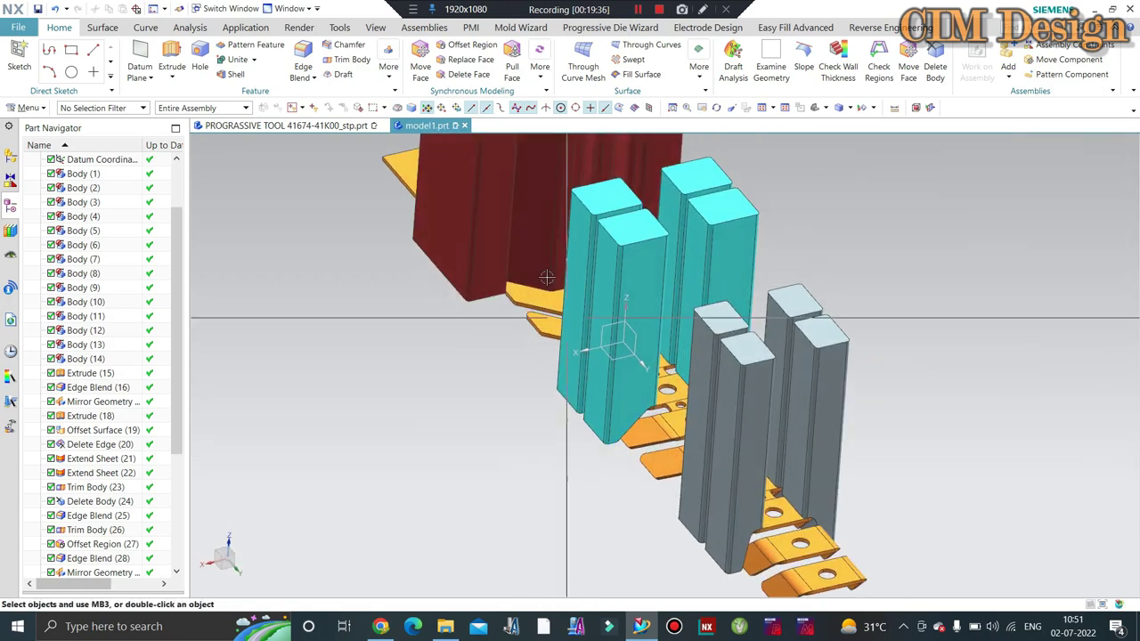
pyautogui.click(457, 54)
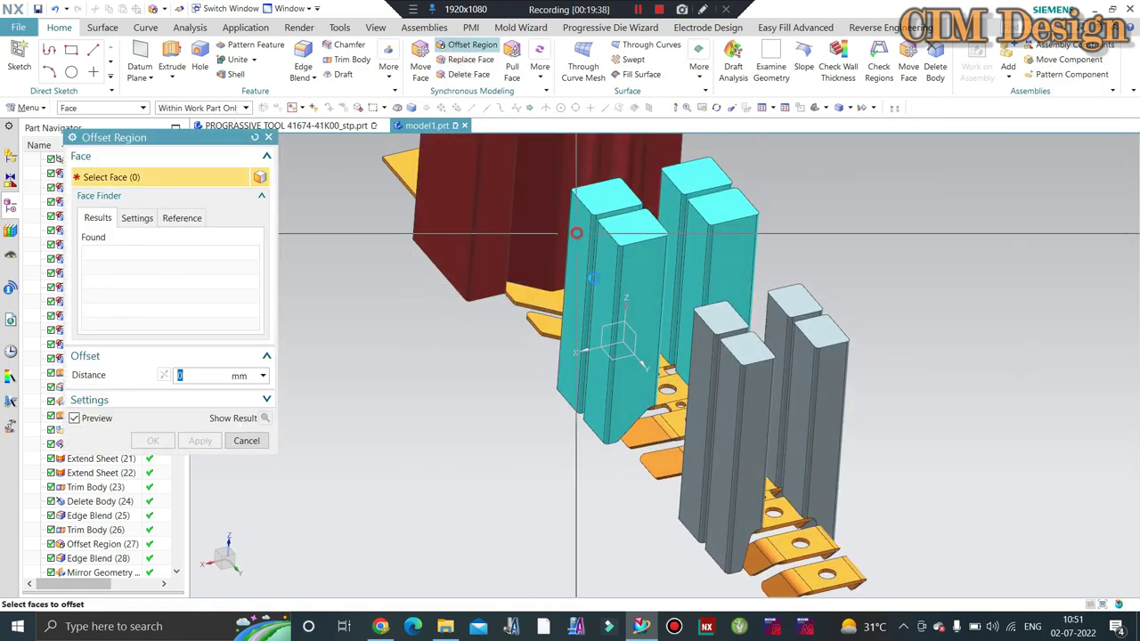
pyautogui.click(605, 290)
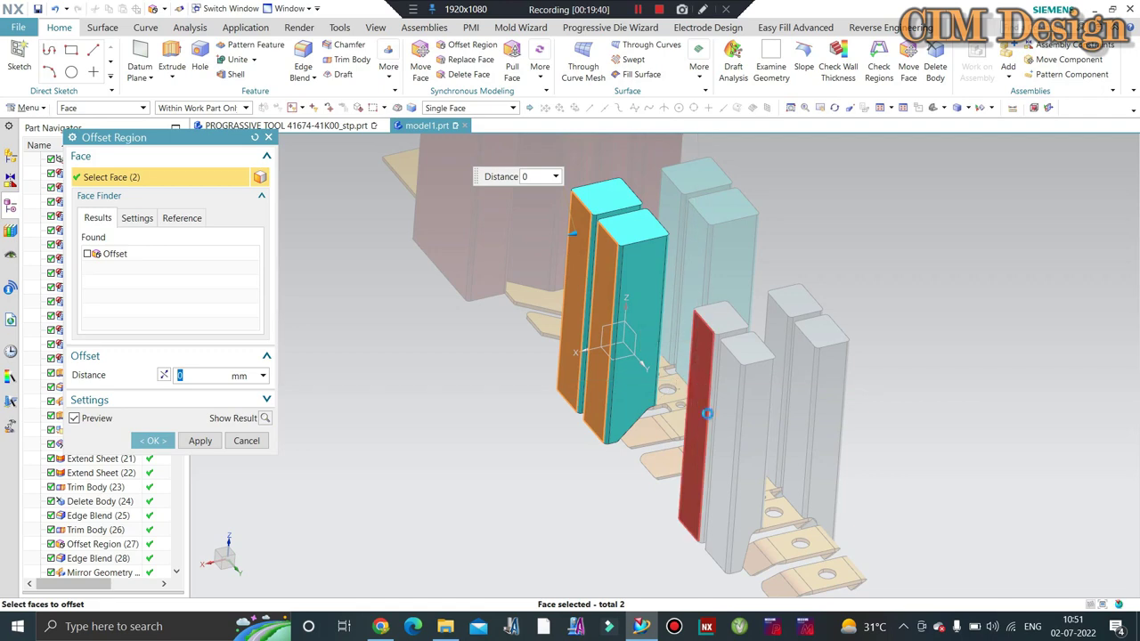
pyautogui.click(699, 401)
pyautogui.click(728, 428)
pyautogui.write('2')
pyautogui.press('Return')
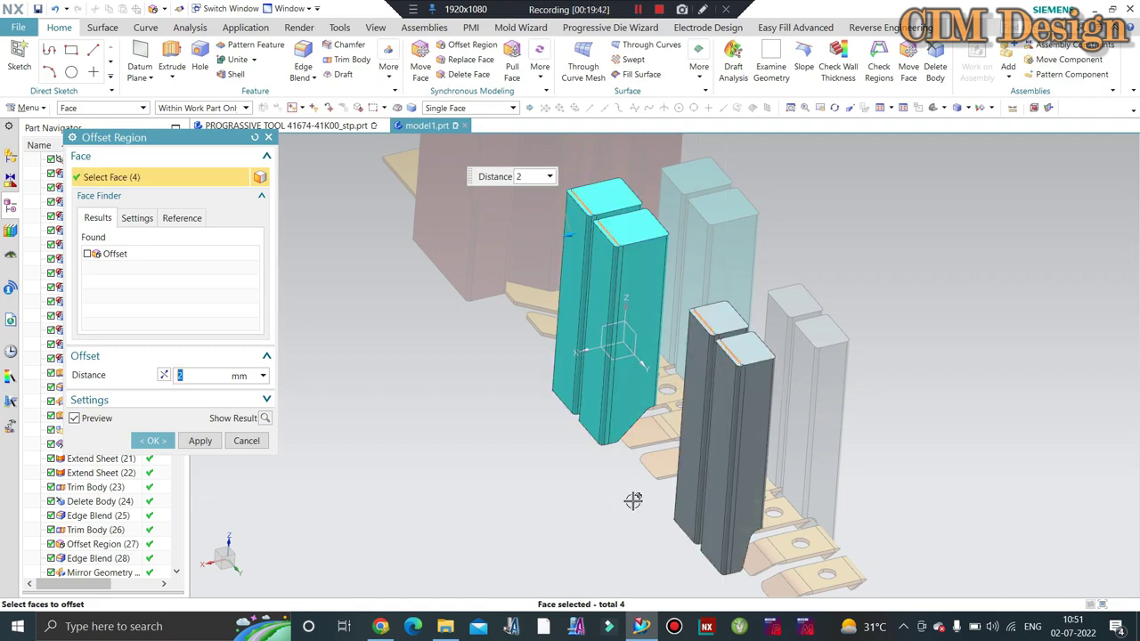
pyautogui.click(198, 443)
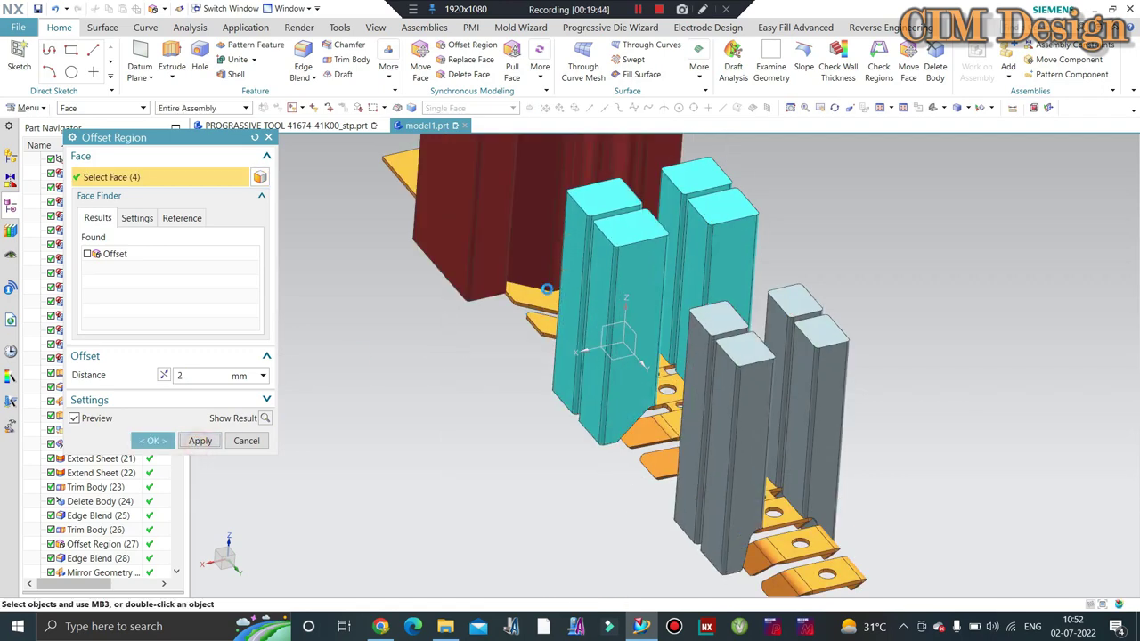
# Step: Apply a second face offset to the far teal punch and grey punch side faces
pyautogui.scroll(-2, 592, 351)
pyautogui.moveTo(569, 288)
pyautogui.mouseDown(button='middle')
pyautogui.moveTo(555, 254)
pyautogui.moveTo(546, 348)
pyautogui.mouseUp(button='middle')
pyautogui.moveTo(546, 350); pyautogui.dragTo(570, 374, button='middle')
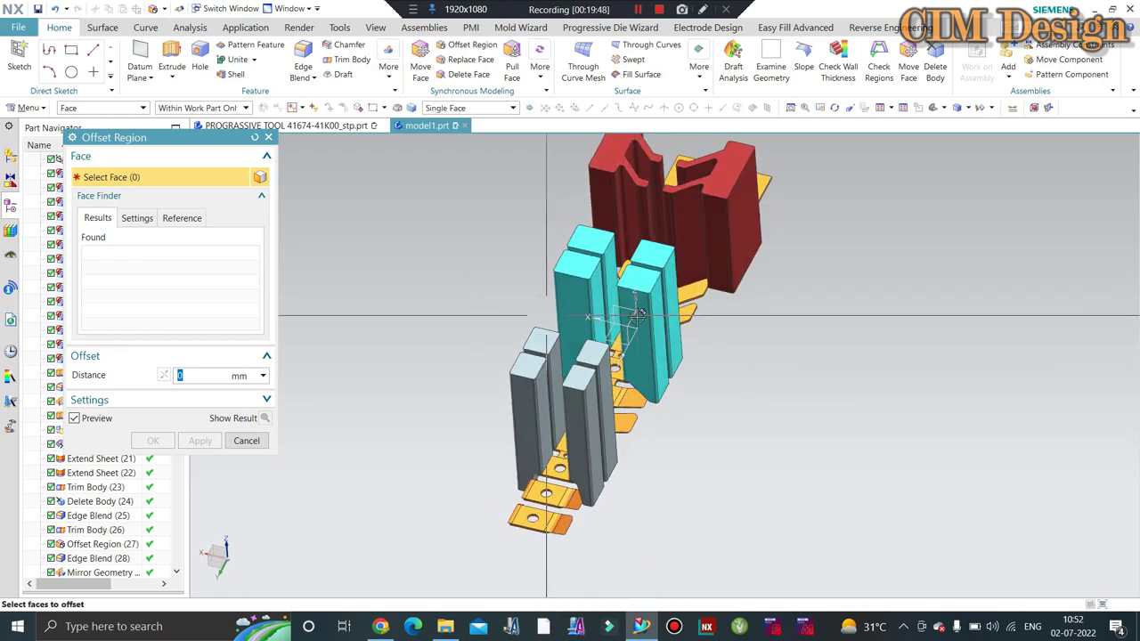
pyautogui.scroll(3, 570, 374)
pyautogui.click(623, 374)
pyautogui.click(602, 446)
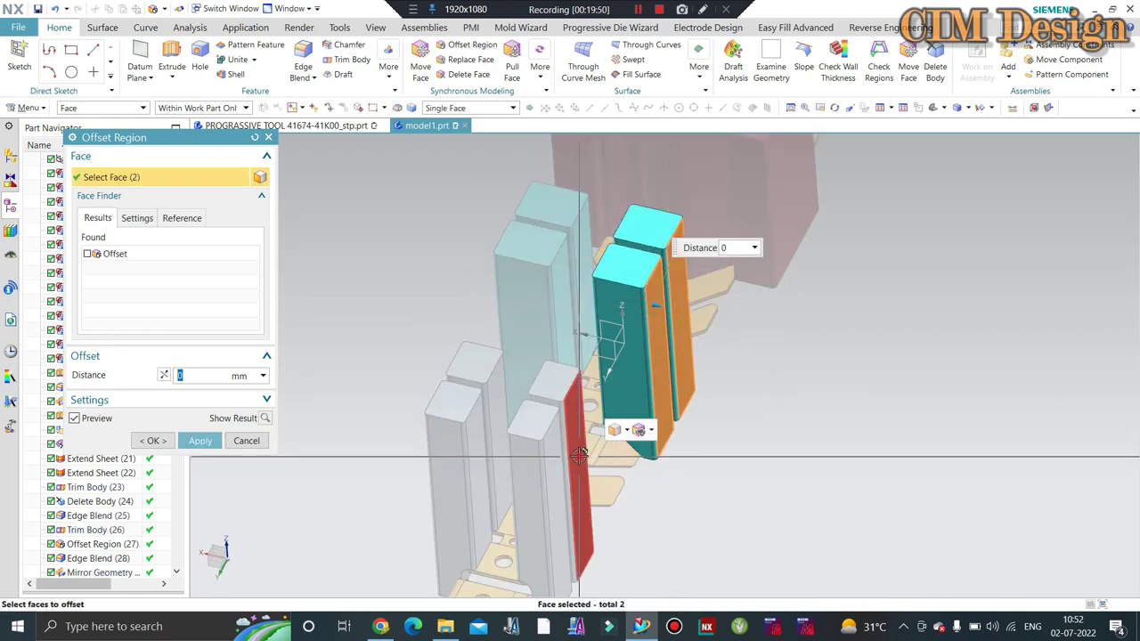
pyautogui.click(552, 445)
pyautogui.write('2')
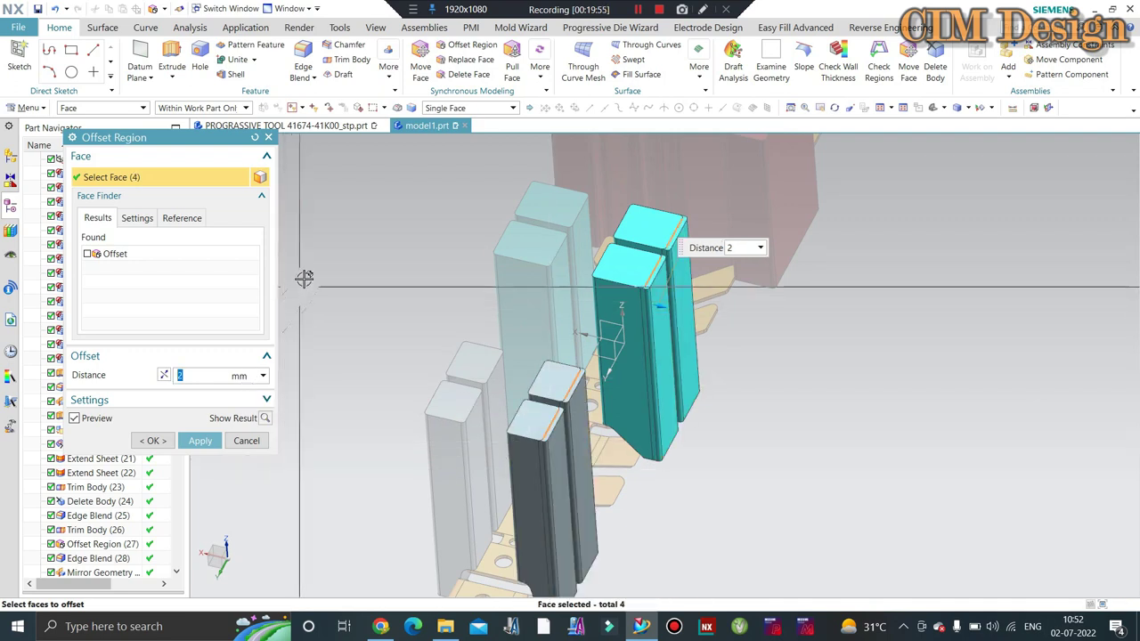
pyautogui.moveTo(303, 277); pyautogui.dragTo(305, 203, button='middle')
pyautogui.middleClick(338, 315)
# Step: Orbit, snap to top view and zoom to inspect the whole strip and punches
pyautogui.moveTo(432, 364); pyautogui.dragTo(656, 237, button='middle')
pyautogui.press('F8')
pyautogui.scroll(3, 623, 218)
pyautogui.scroll(2, 503, 211)
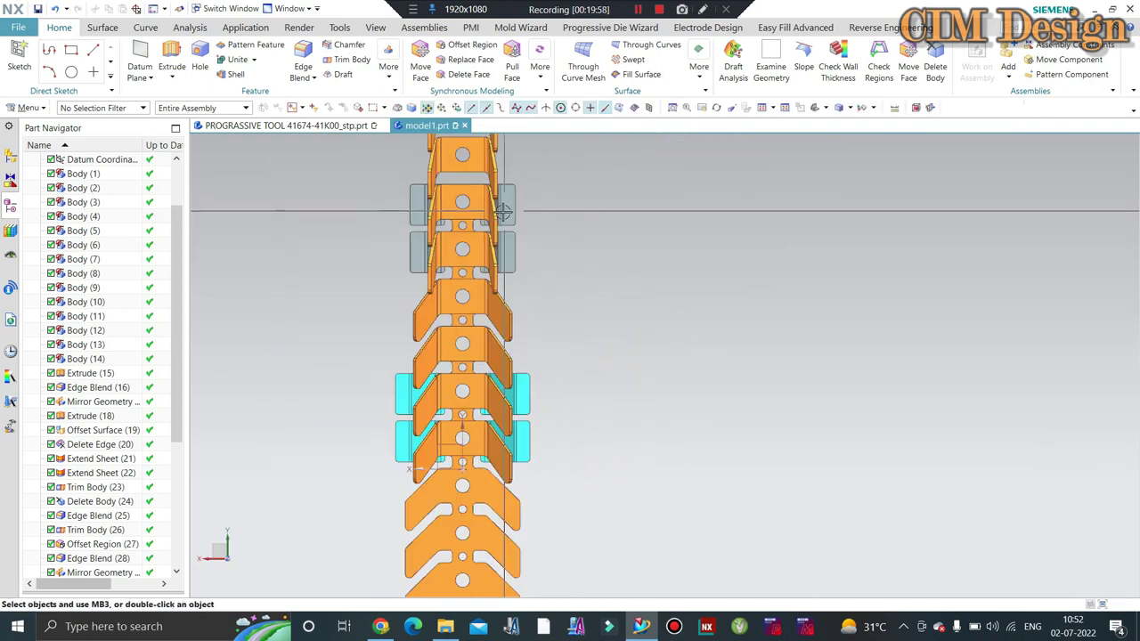
pyautogui.moveTo(503, 211)
pyautogui.mouseDown(button='middle')
pyautogui.moveTo(481, 356)
pyautogui.moveTo(489, 381)
pyautogui.mouseUp(button='middle')
pyautogui.scroll(2, 486, 374)
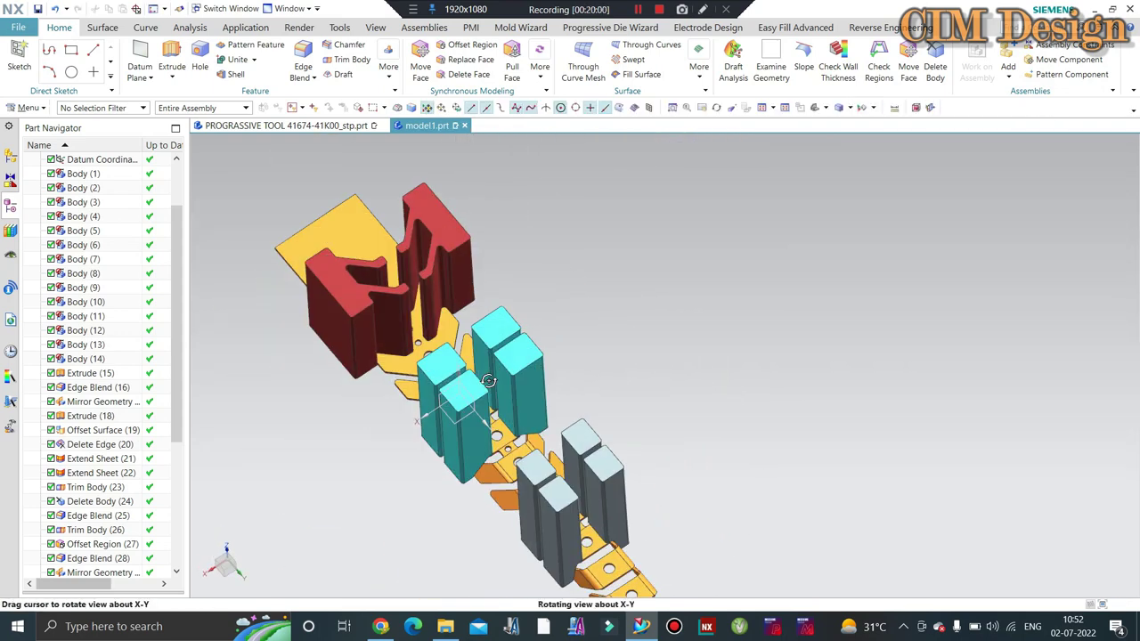
pyautogui.scroll(3, 489, 381)
pyautogui.scroll(2, 504, 300)
pyautogui.scroll(-2, 555, 293)
pyautogui.scroll(2, 522, 308)
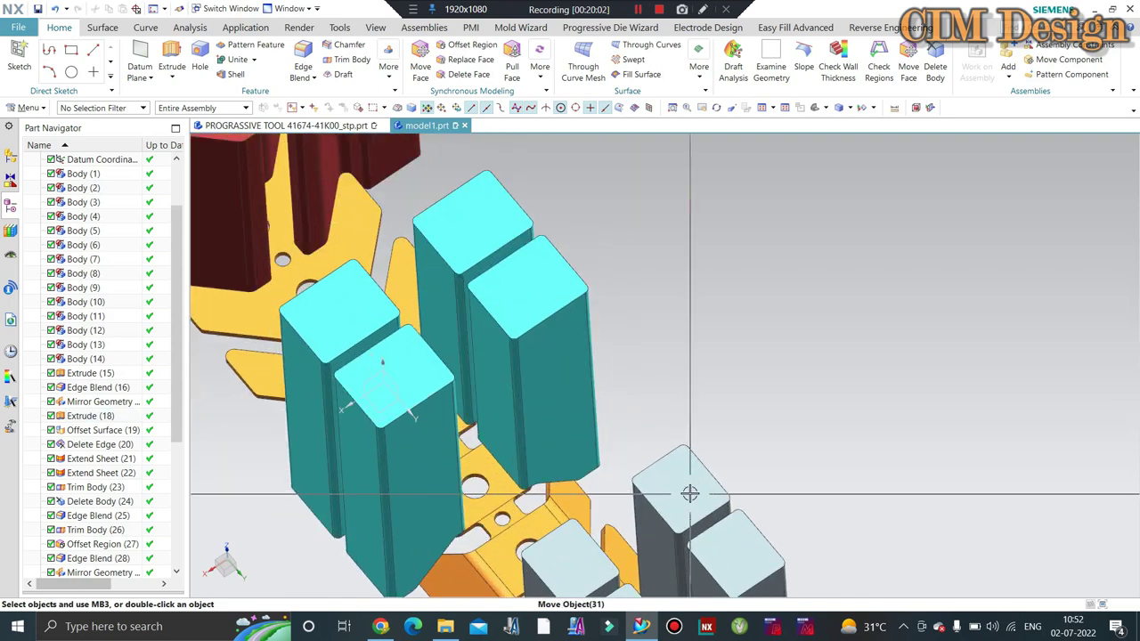
pyautogui.scroll(-3, 401, 382)
pyautogui.scroll(3, 346, 156)
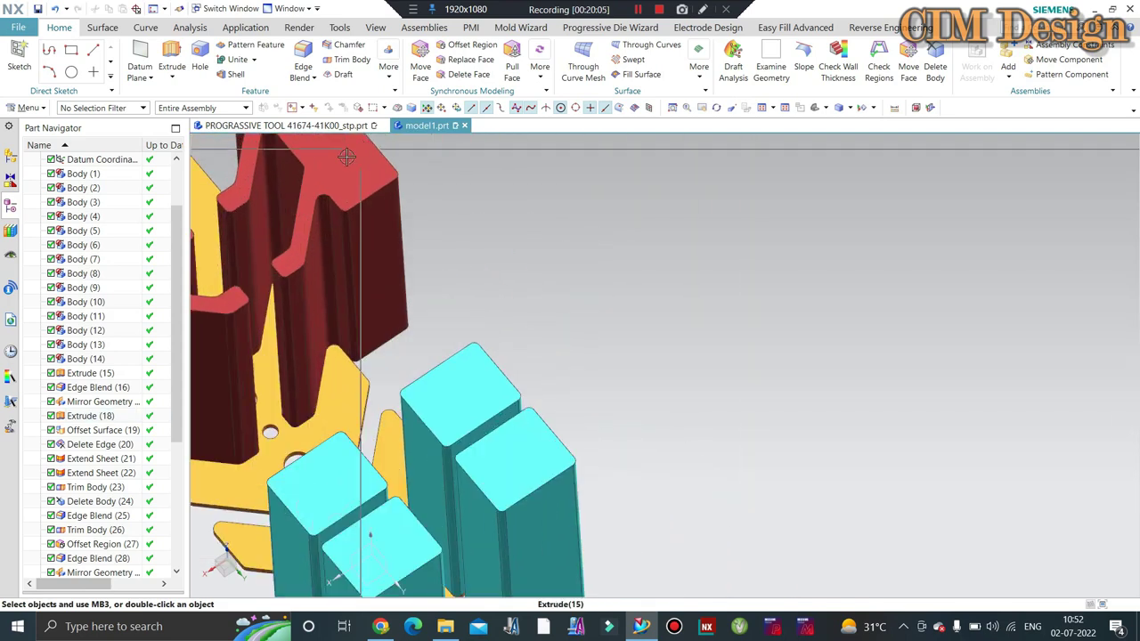
pyautogui.scroll(-2, 468, 267)
pyautogui.scroll(-1, 255, 264)
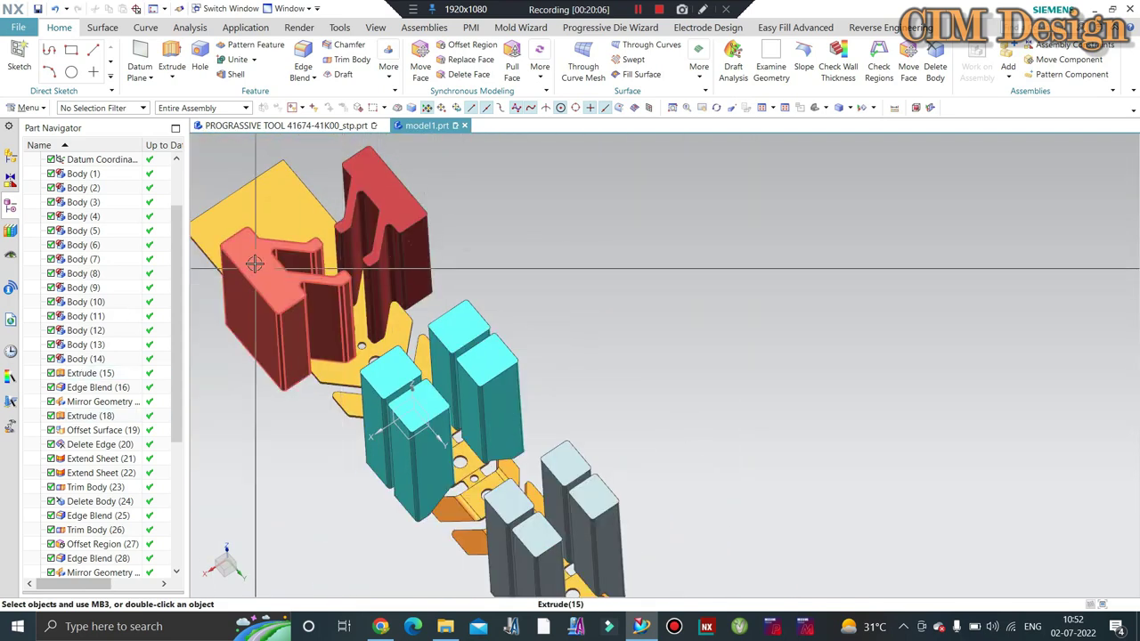
pyautogui.scroll(1, 255, 263)
pyautogui.scroll(-3, 267, 258)
pyautogui.moveTo(267, 259); pyautogui.dragTo(440, 252, button='middle')
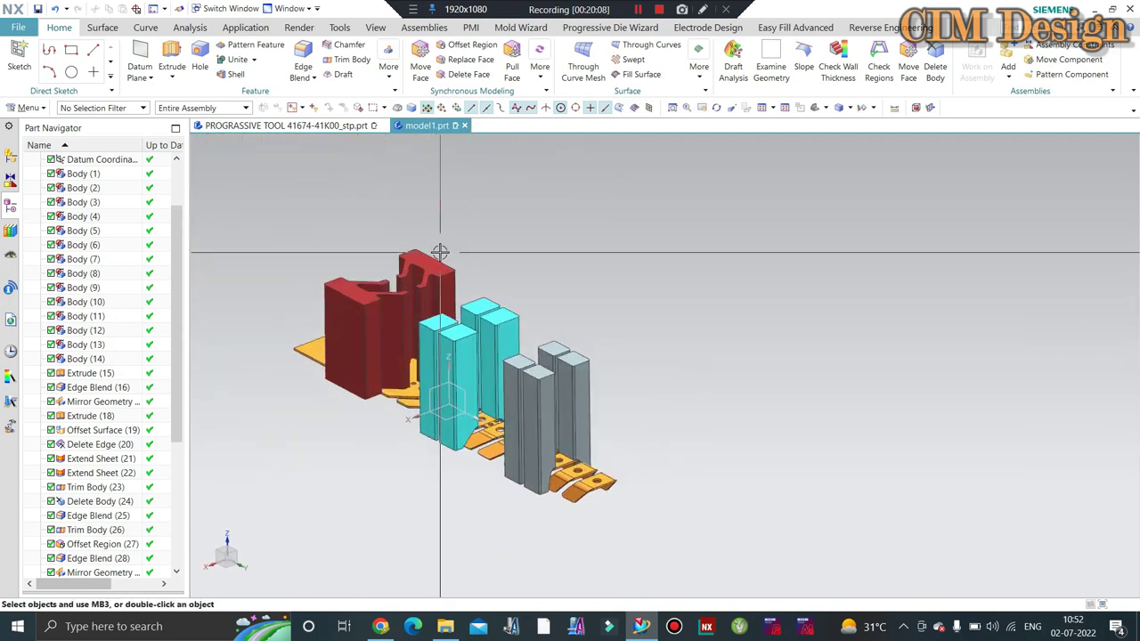
pyautogui.scroll(4, 439, 252)
# Step: Colour the four grey bending punch bodies green
pyautogui.hotkey('ctrl', 'j')
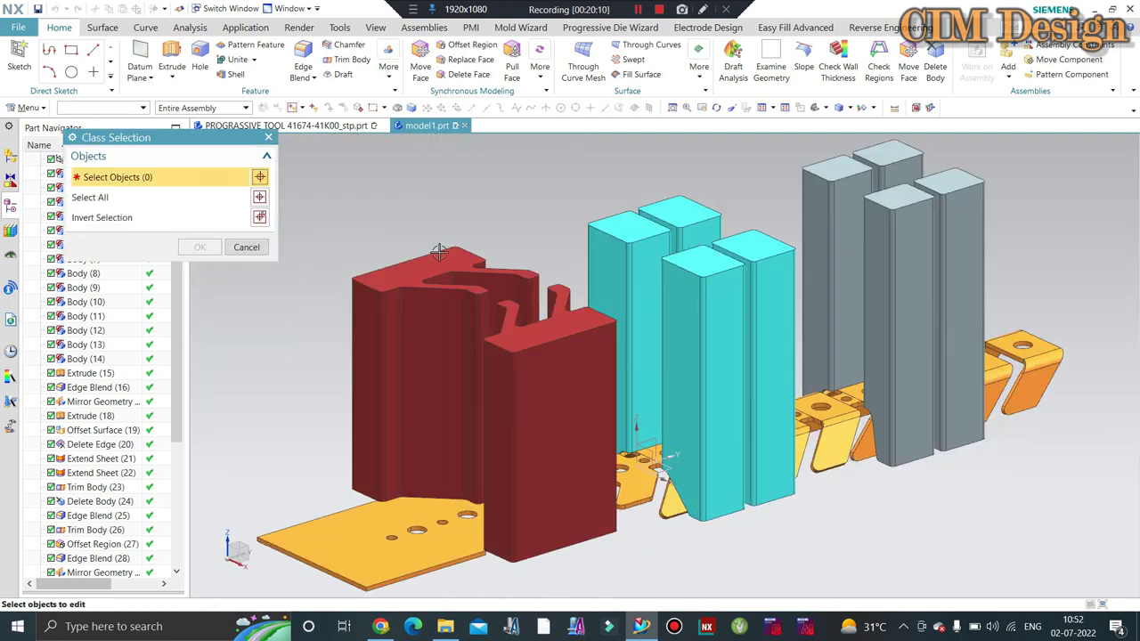
pyautogui.click(863, 184)
pyautogui.click(837, 267)
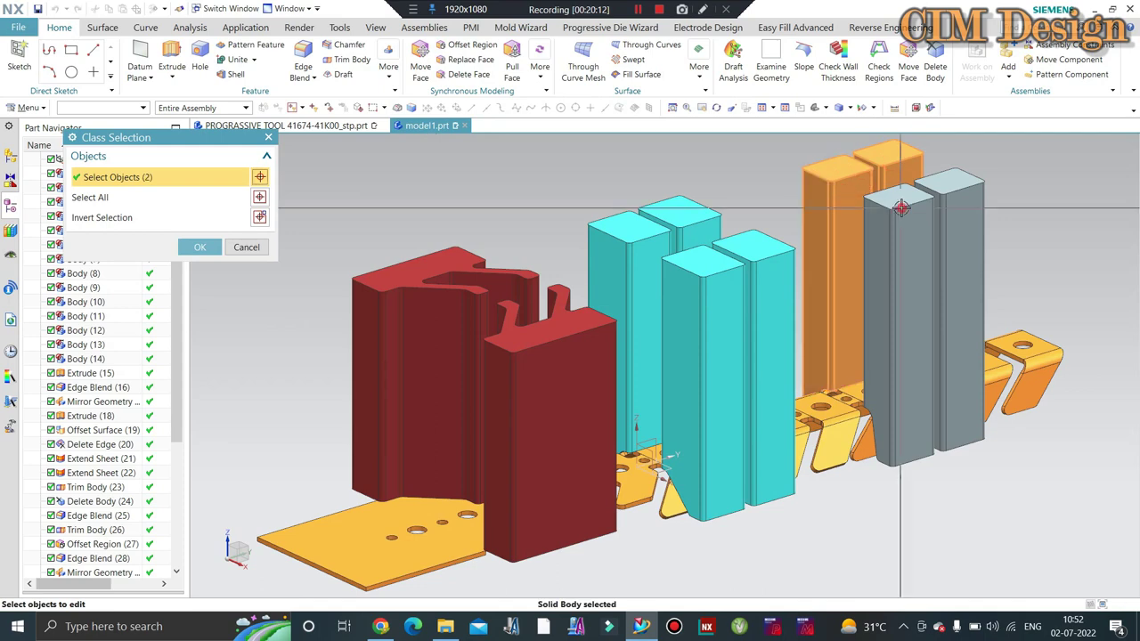
pyautogui.click(926, 267)
pyautogui.middleClick(723, 284)
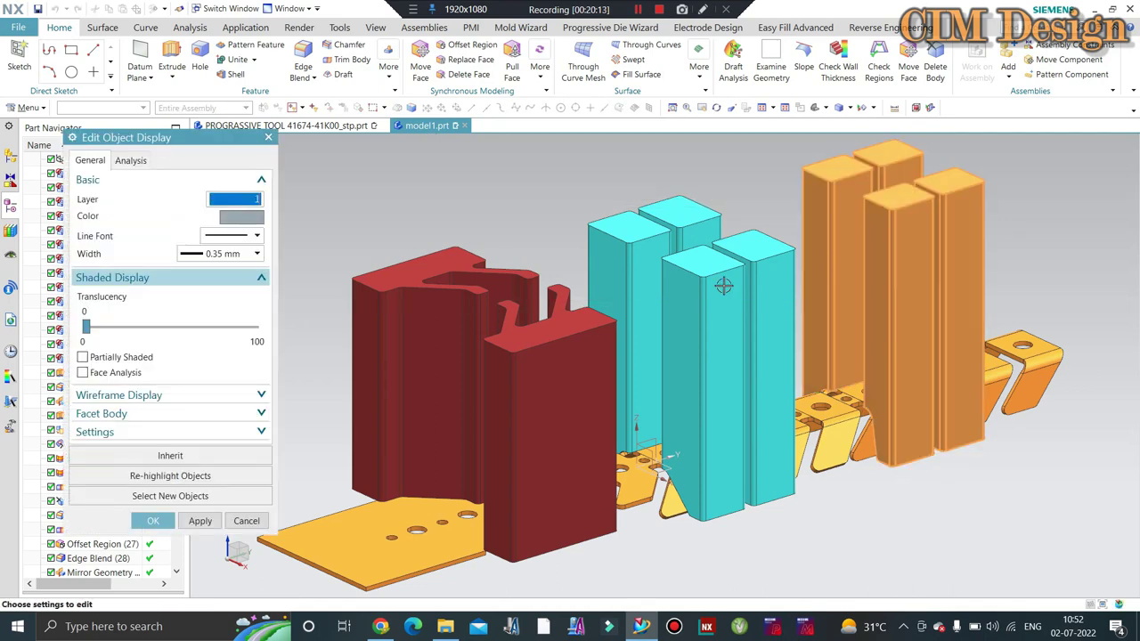
pyautogui.click(249, 218)
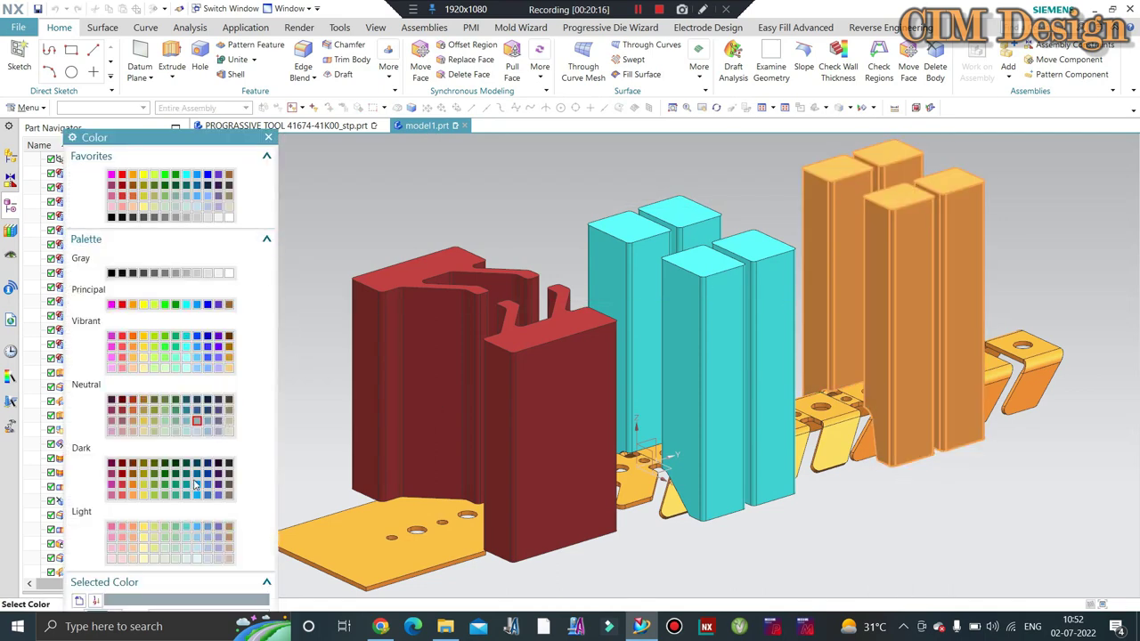
pyautogui.doubleClick(153, 486)
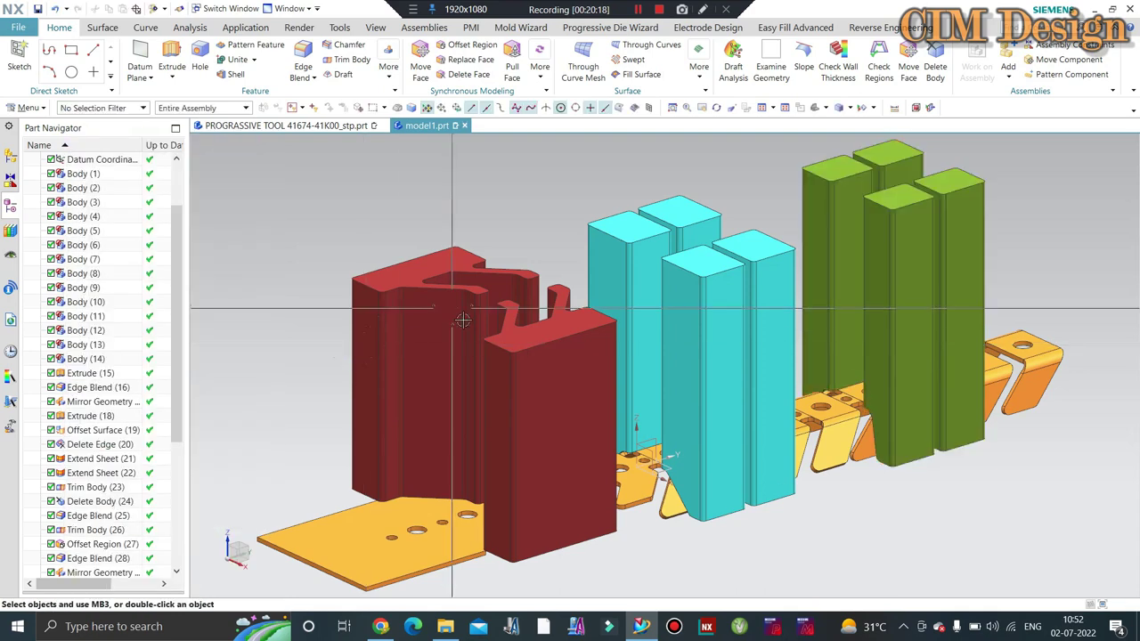
# Step: Orbit the strip to an isometric view and zoom in on the green punches
pyautogui.moveTo(498, 391)
pyautogui.mouseDown(button='middle')
pyautogui.moveTo(603, 412)
pyautogui.moveTo(504, 229)
pyautogui.mouseUp(button='middle')
pyautogui.press('F8')
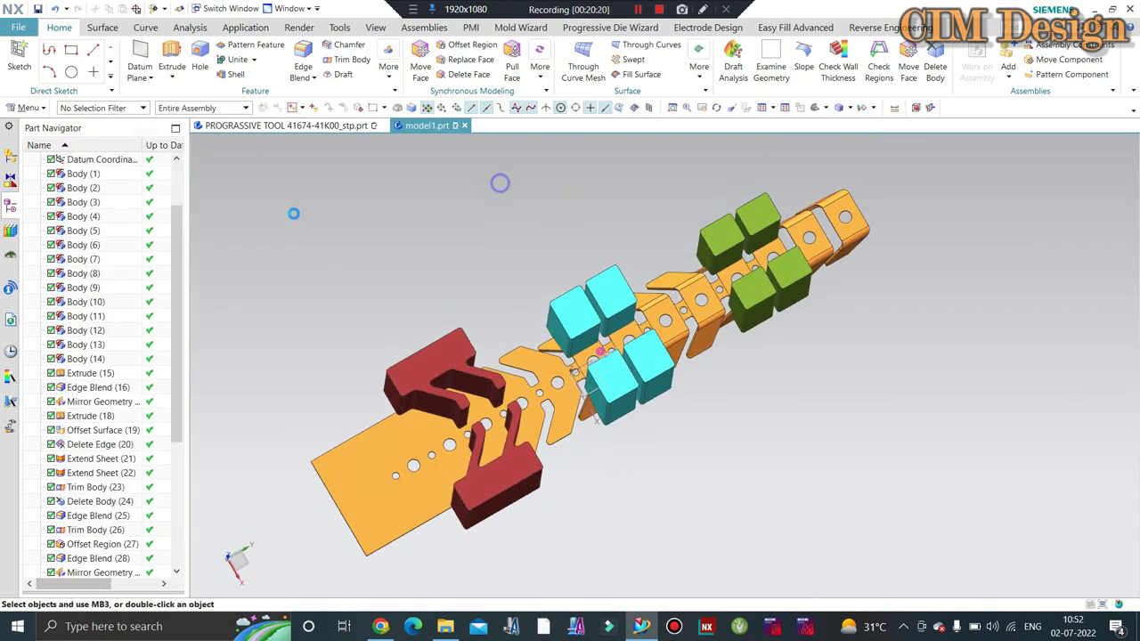
pyautogui.moveTo(580, 292)
pyautogui.mouseDown(button='middle')
pyautogui.moveTo(478, 296)
pyautogui.moveTo(580, 263)
pyautogui.moveTo(612, 286)
pyautogui.mouseUp(button='middle')
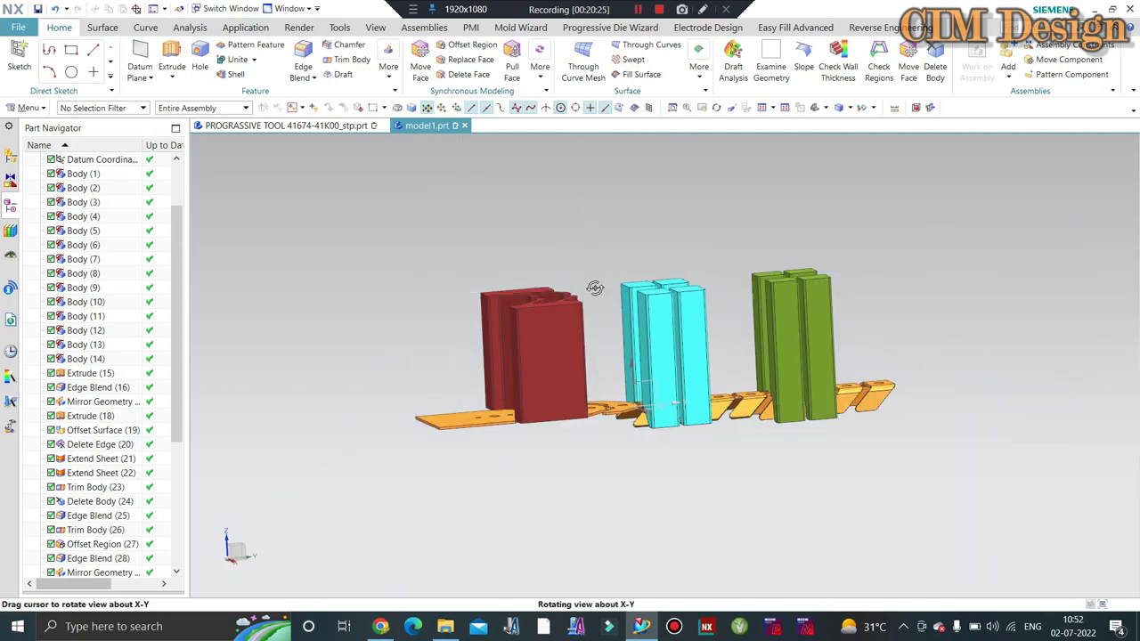
pyautogui.scroll(2, 612, 286)
pyautogui.scroll(2, 612, 287)
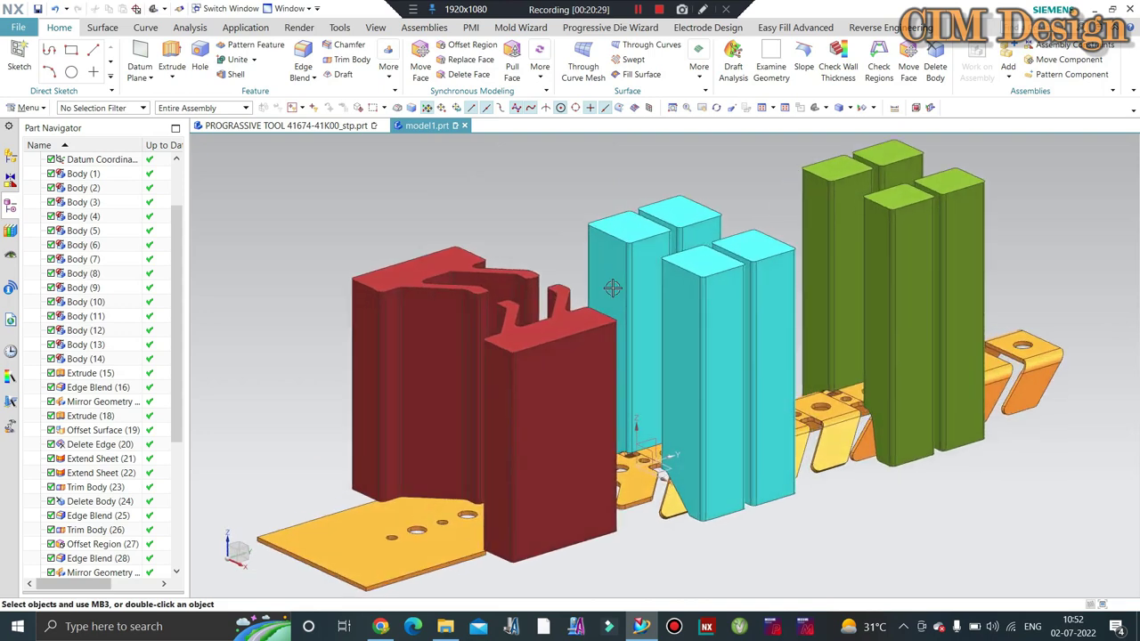
# Step: In Name Parts, set the save folder to a new Desktop folder named pd
pyautogui.click(613, 286)
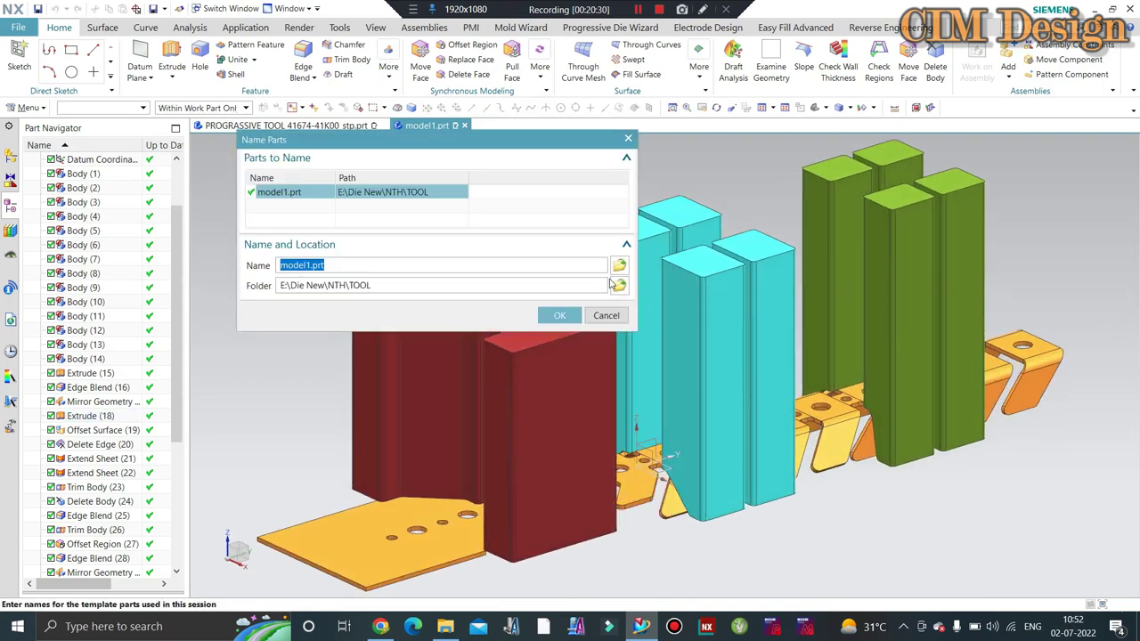
pyautogui.click(620, 281)
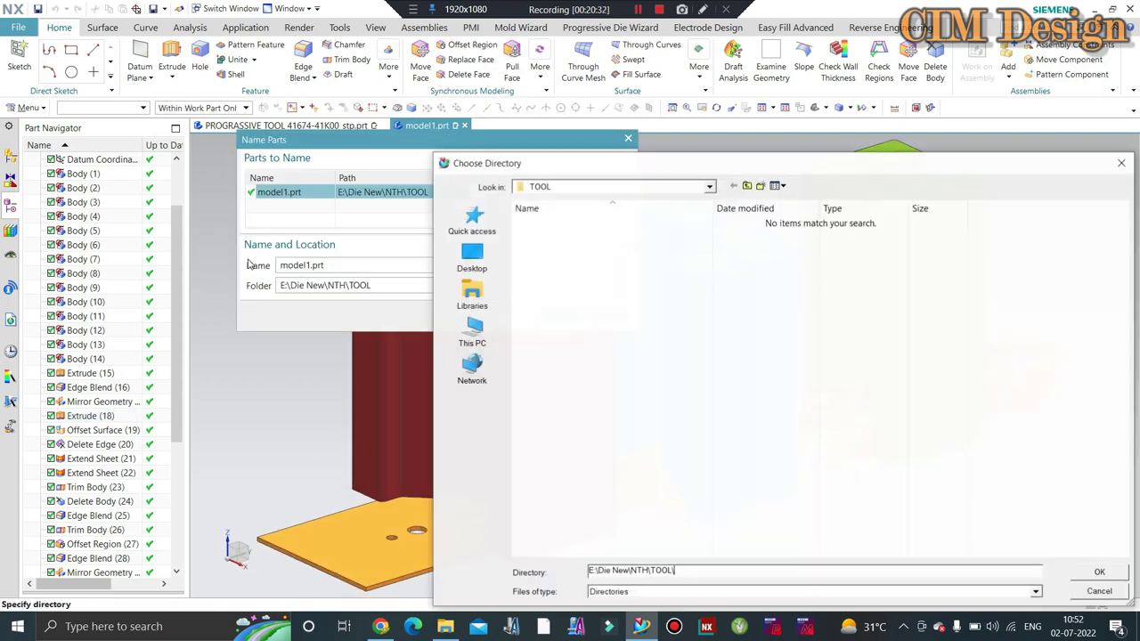
pyautogui.click(472, 258)
pyautogui.write('pd')
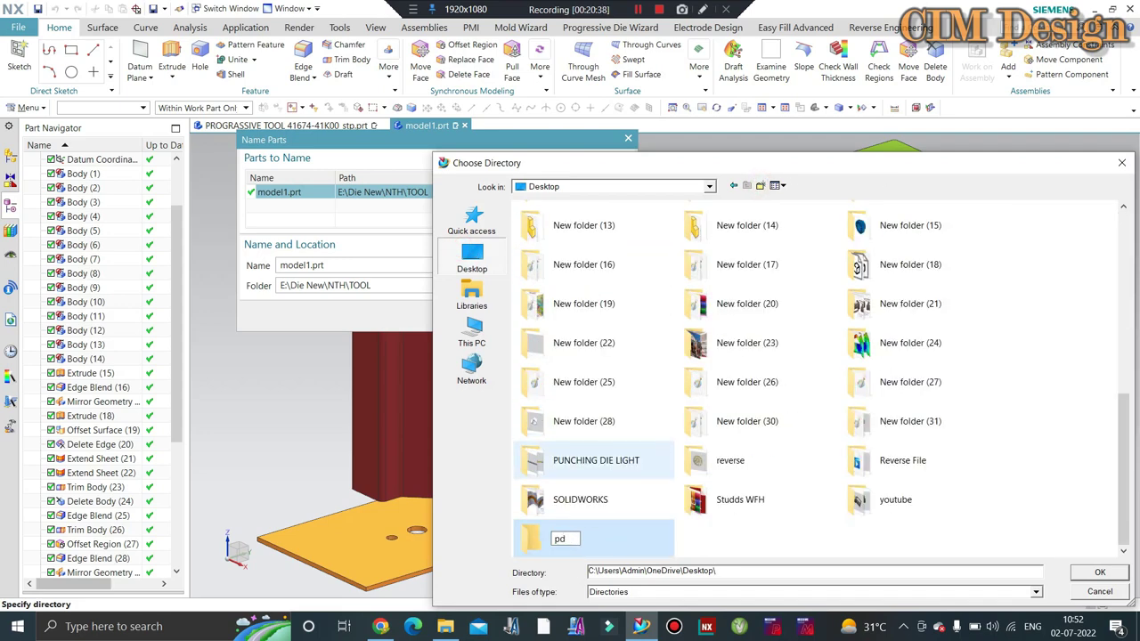
pyautogui.doubleClick(594, 546)
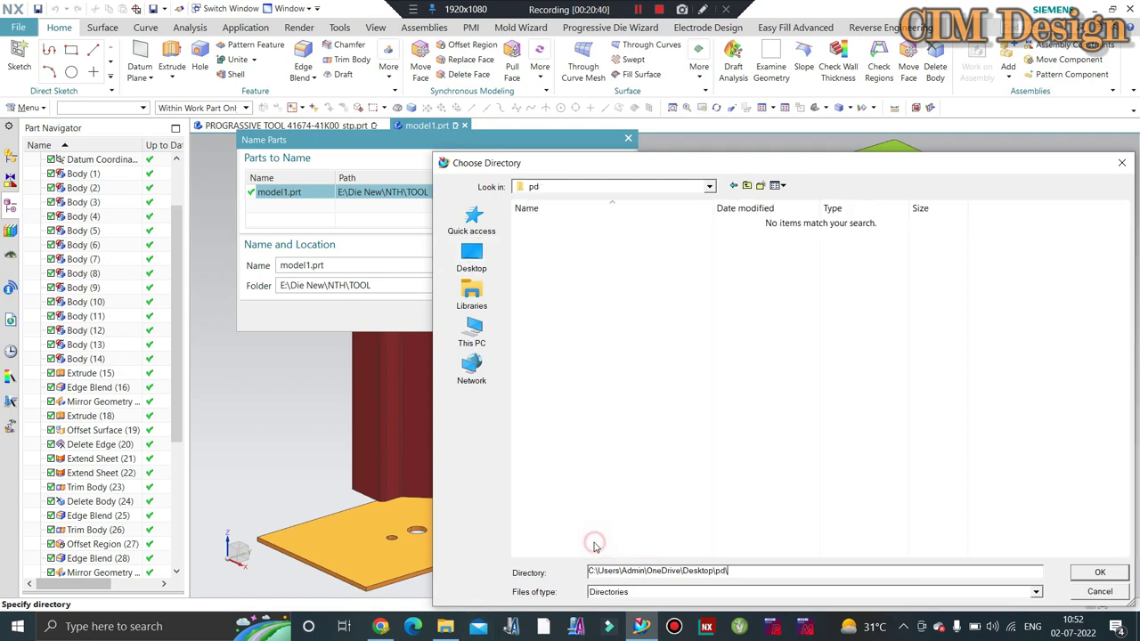
pyautogui.click(1097, 572)
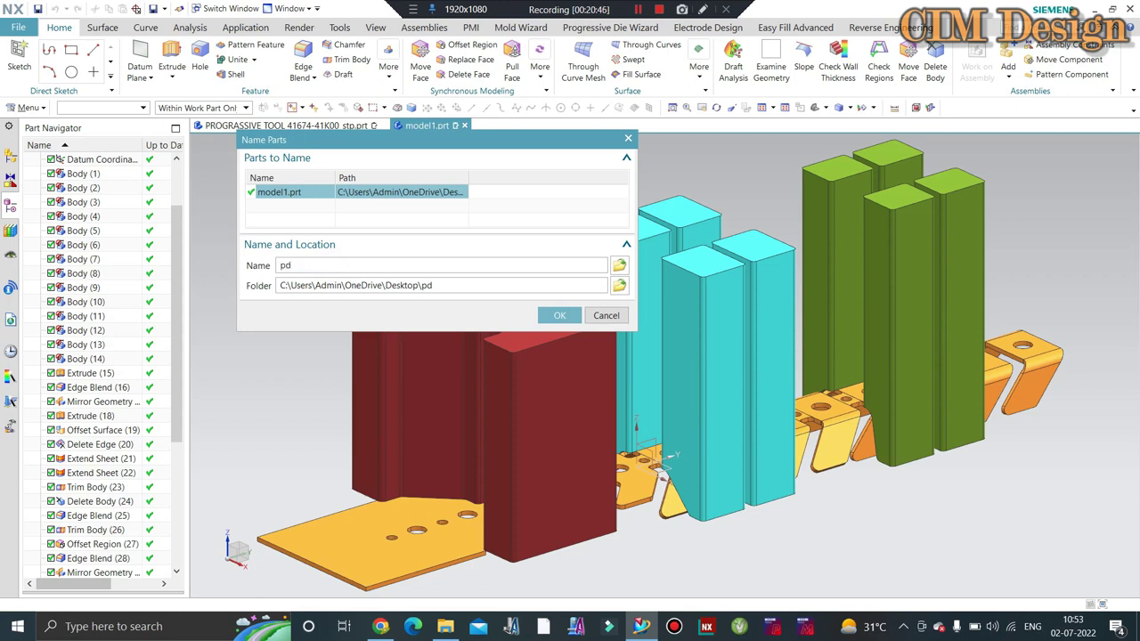
# Step: Confirm the part name pd, save it as pd.prt and view the strip from the top
pyautogui.click(545, 319)
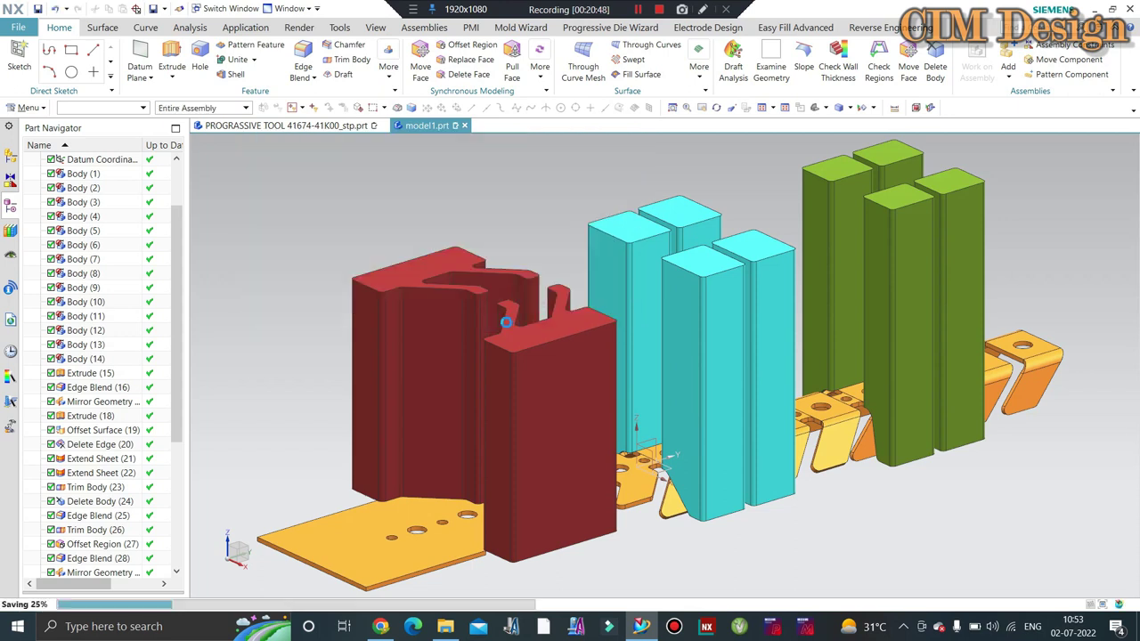
pyautogui.scroll(-3, 509, 319)
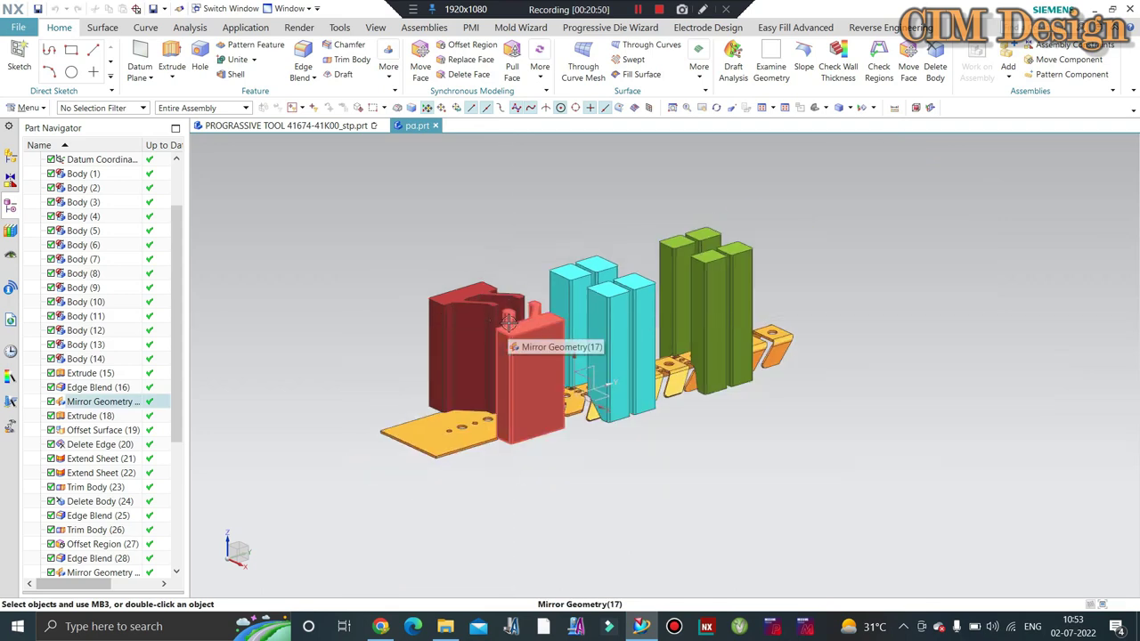
pyautogui.moveTo(626, 224)
pyautogui.mouseDown(button='middle')
pyautogui.moveTo(647, 302)
pyautogui.moveTo(633, 261)
pyautogui.mouseUp(button='middle')
pyautogui.press('F8')
pyautogui.hotkey('ctrl', 's')
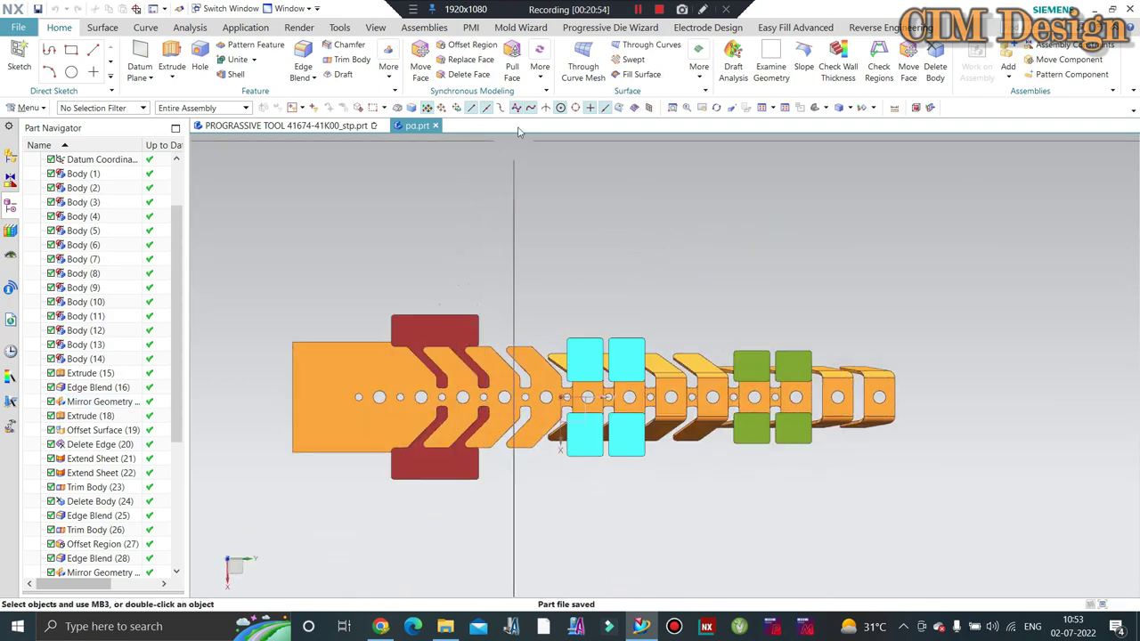
# Step: Return to the top-down view of the strip and zoom in on it
pyautogui.click(641, 10)
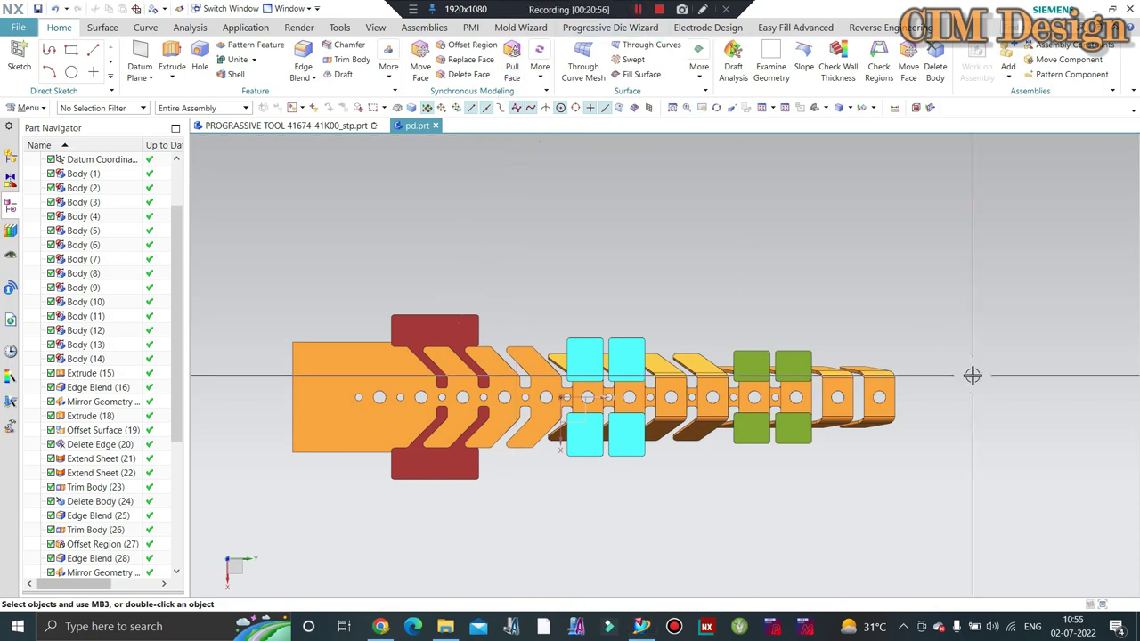
pyautogui.moveTo(824, 264)
pyautogui.mouseDown(button='middle')
pyautogui.moveTo(568, 309)
pyautogui.moveTo(343, 223)
pyautogui.mouseUp(button='middle')
pyautogui.press('F8')
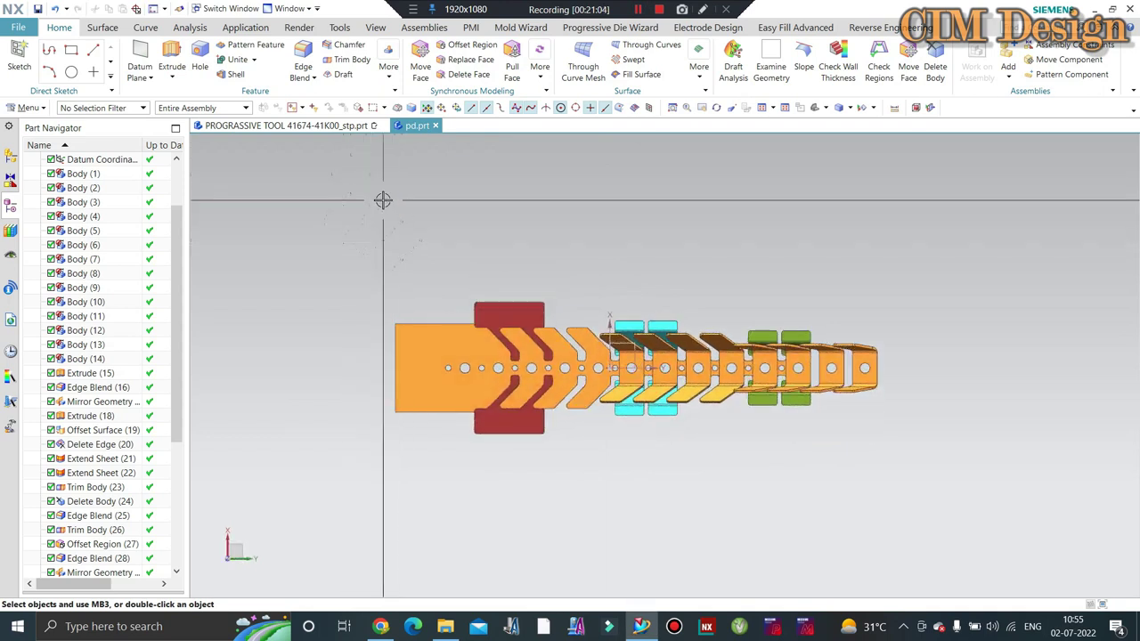
pyautogui.scroll(1, 559, 230)
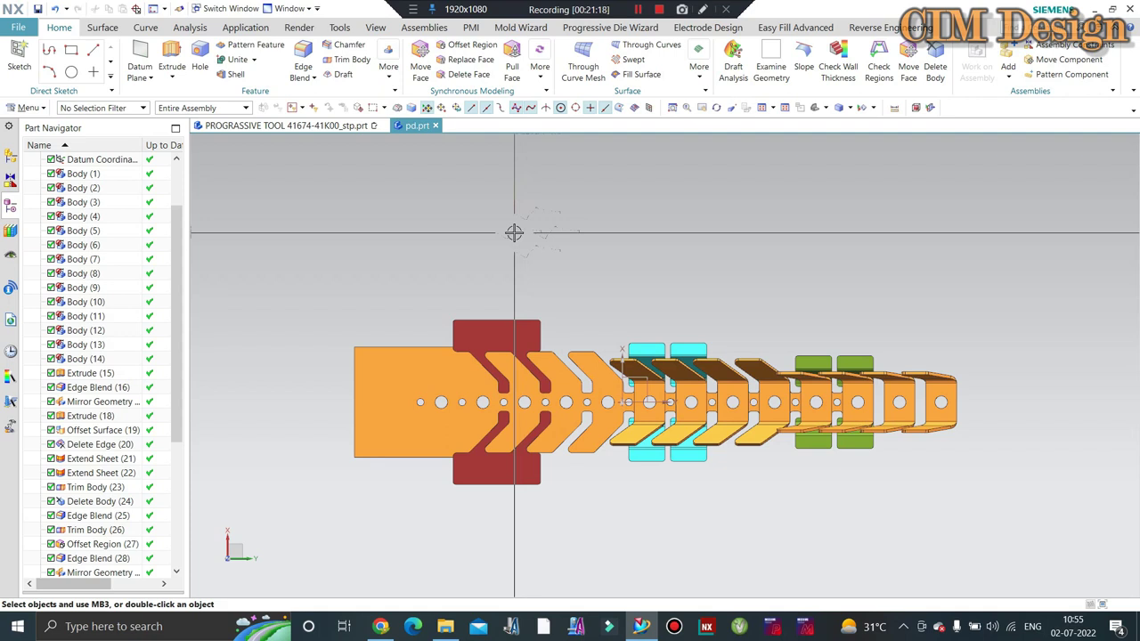
pyautogui.click(415, 126)
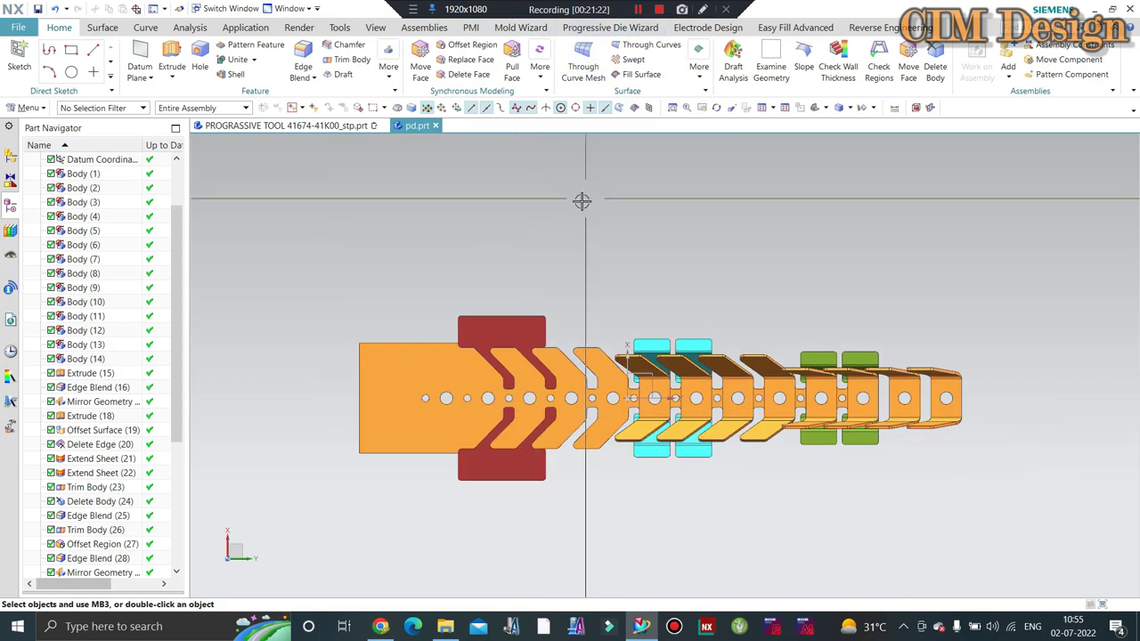
pyautogui.scroll(2, 588, 263)
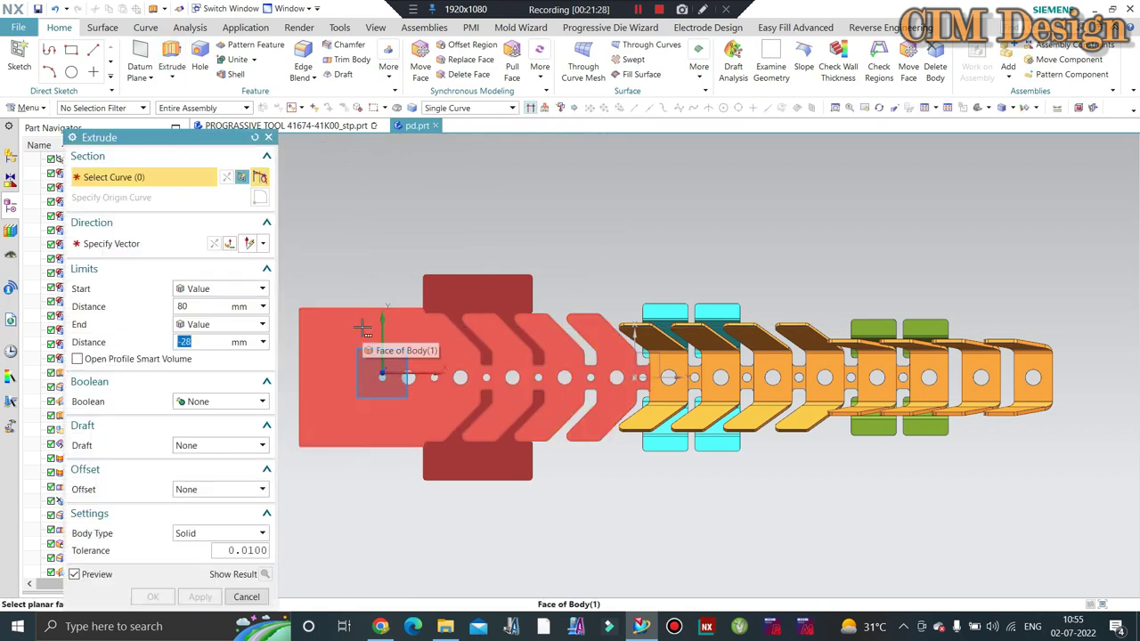
# Step: Draw a die-block rectangle around the strip's left stations and red punch blocks
pyautogui.press('Escape')
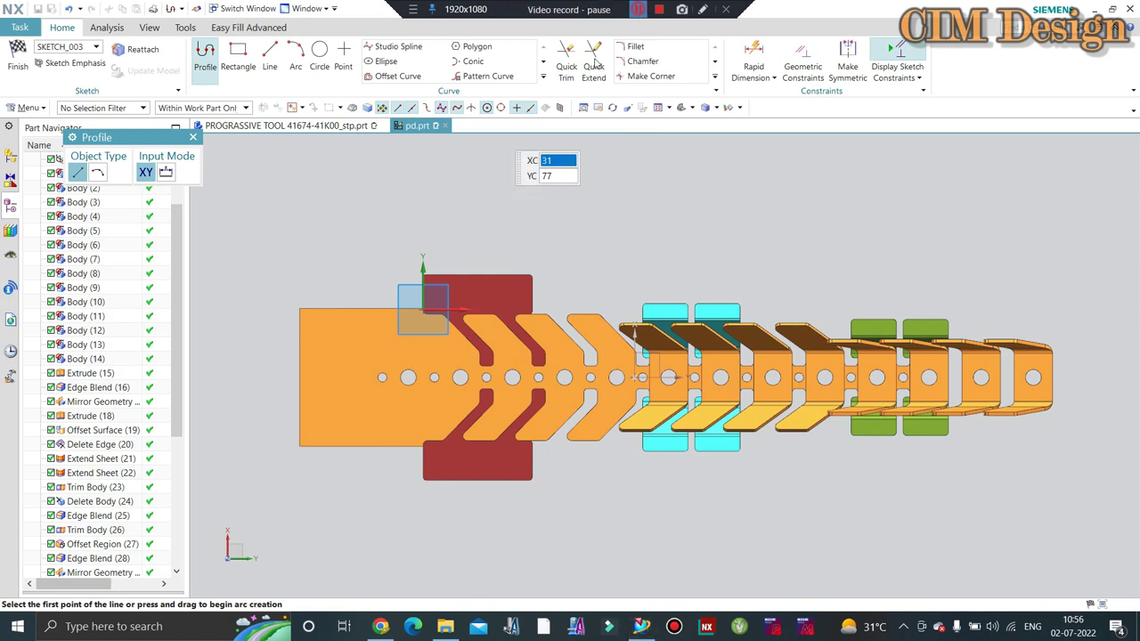
pyautogui.click(238, 58)
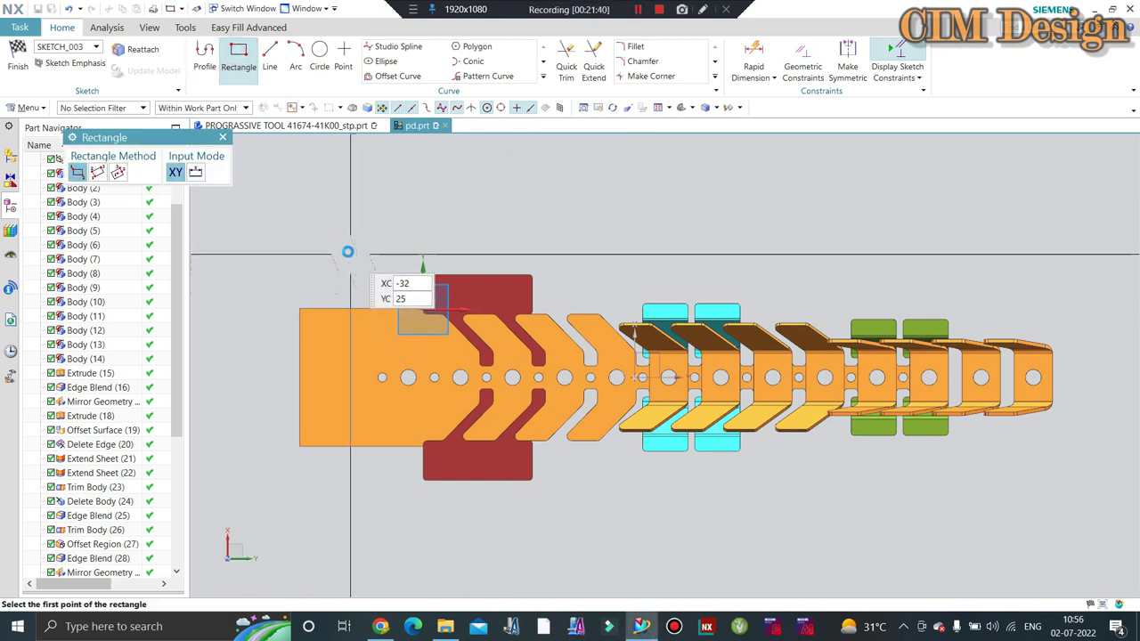
pyautogui.click(343, 247)
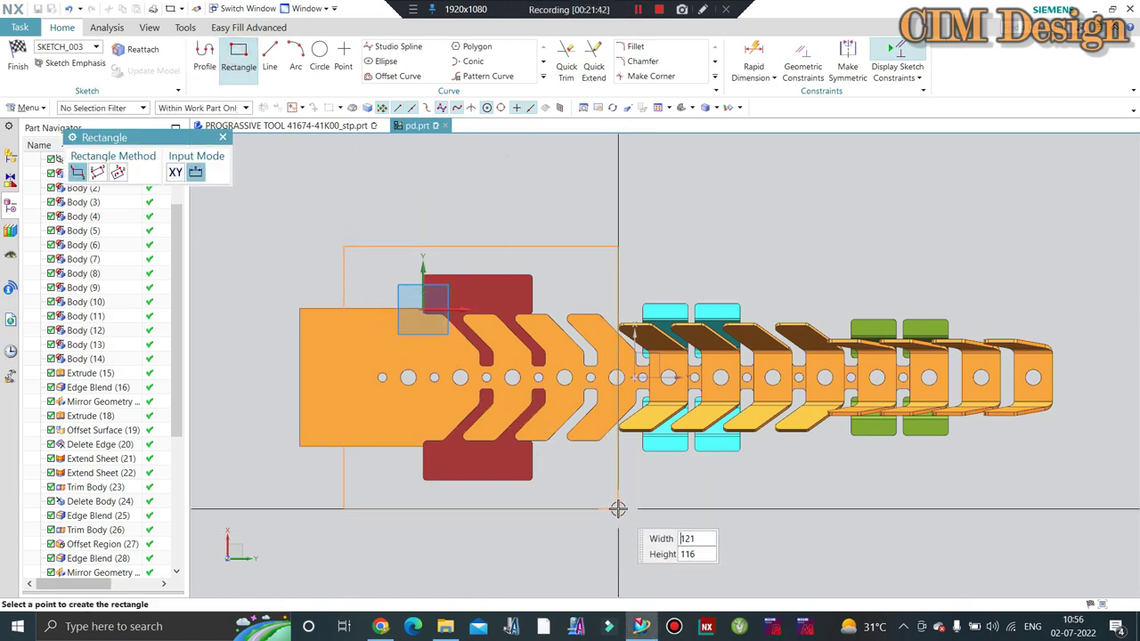
pyautogui.click(614, 500)
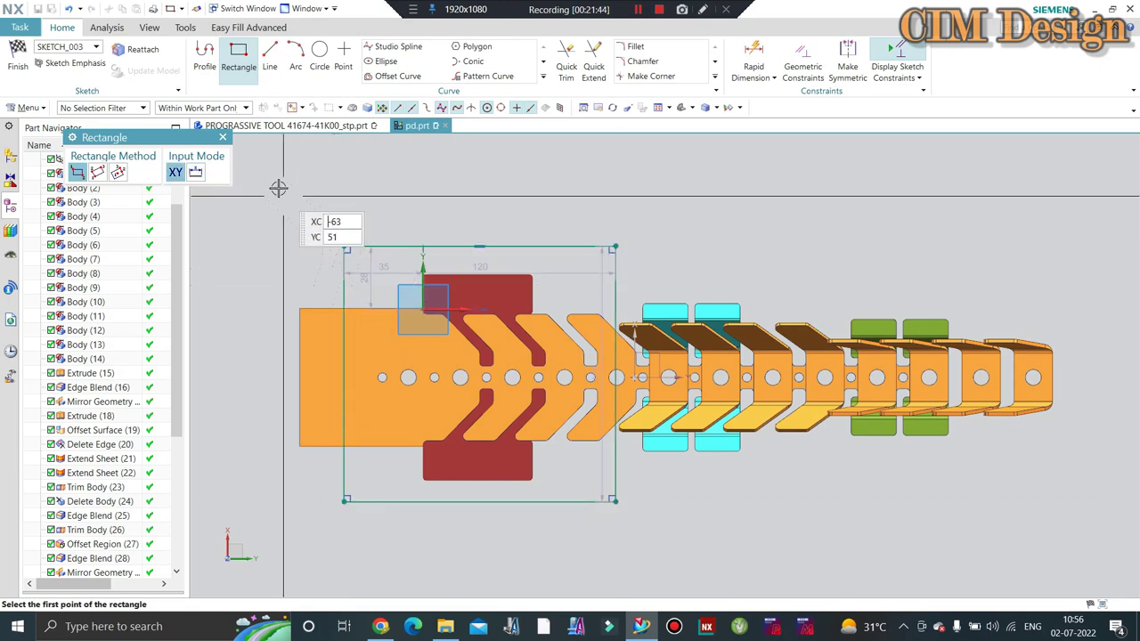
pyautogui.click(223, 137)
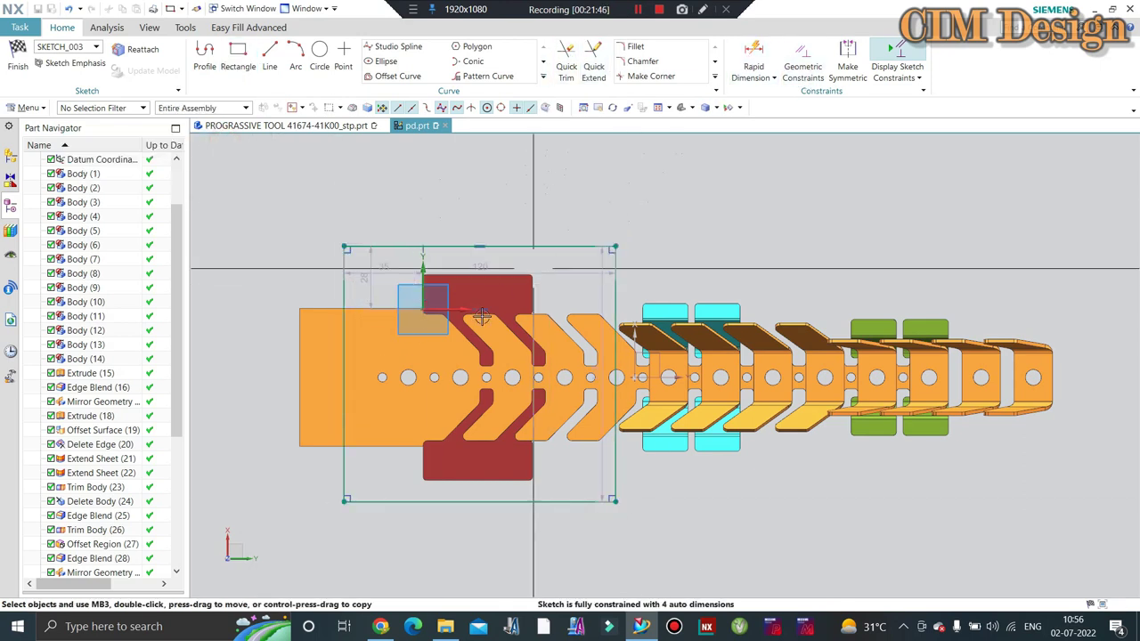
# Step: Dimension the rectangle's top edge 55 mm from the strip's left edge
pyautogui.click(752, 53)
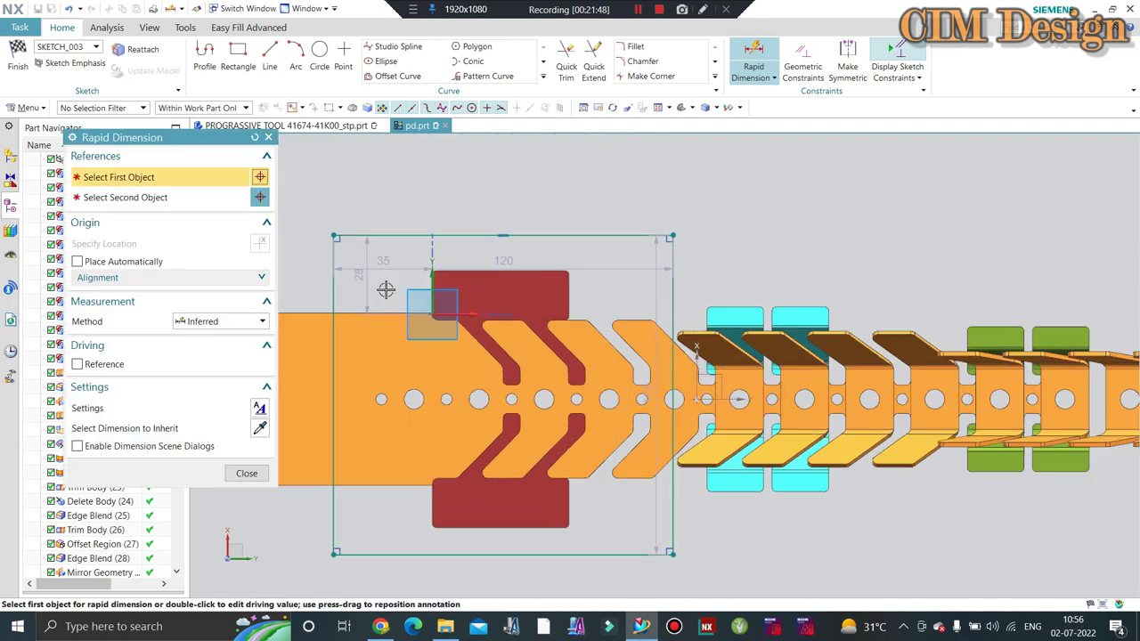
pyautogui.scroll(2, 460, 259)
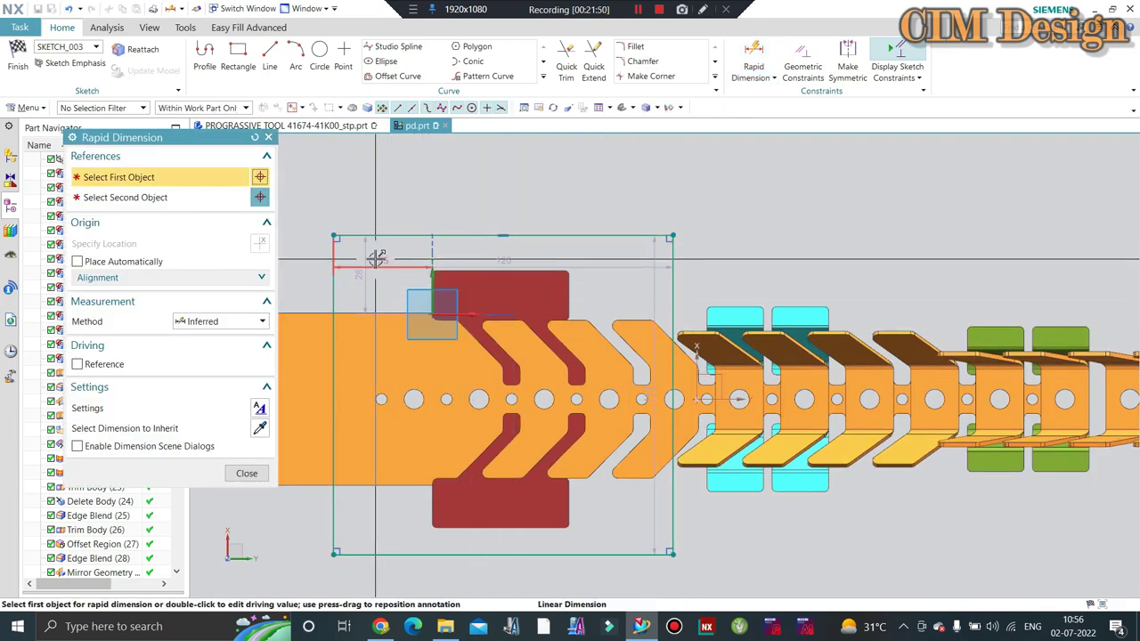
pyautogui.scroll(-2, 707, 259)
pyautogui.scroll(2, 456, 305)
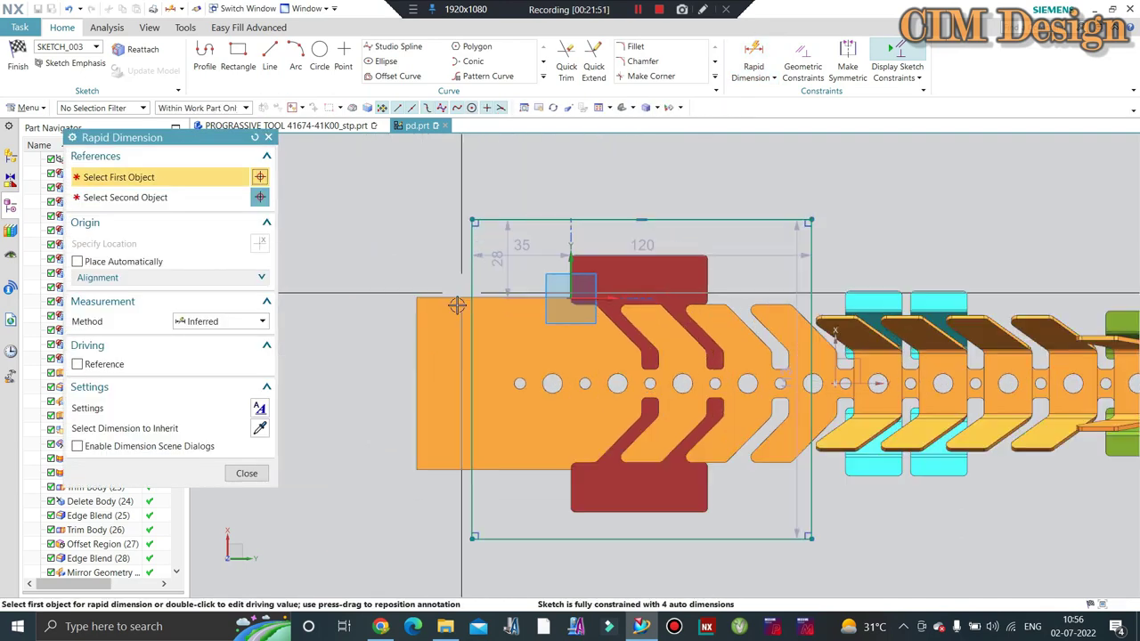
pyautogui.click(418, 382)
pyautogui.click(507, 222)
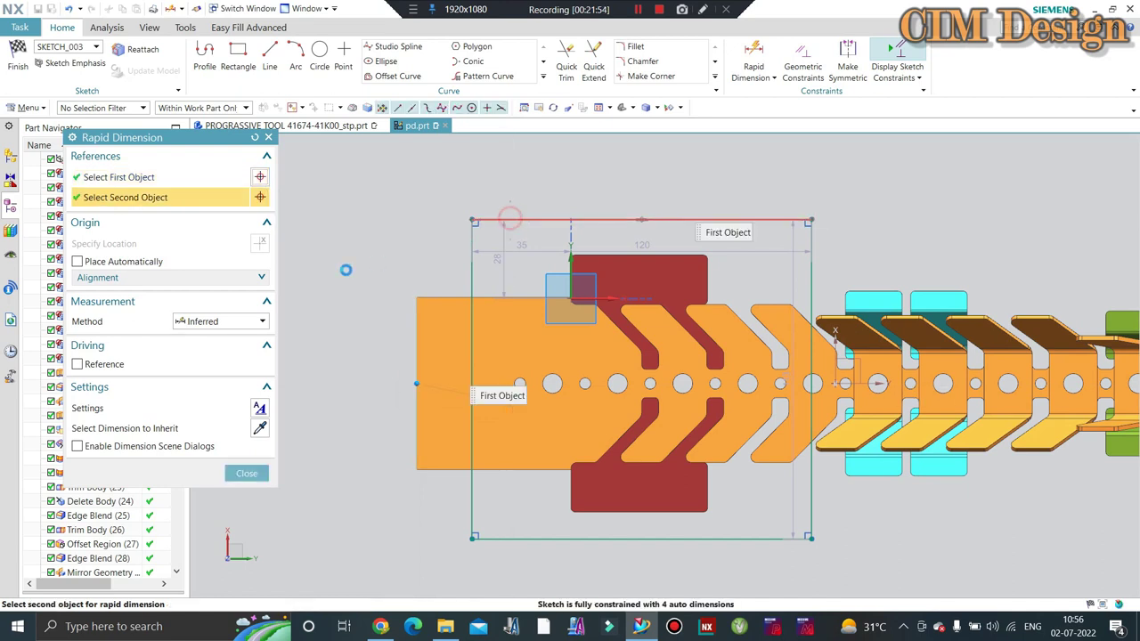
pyautogui.click(386, 342)
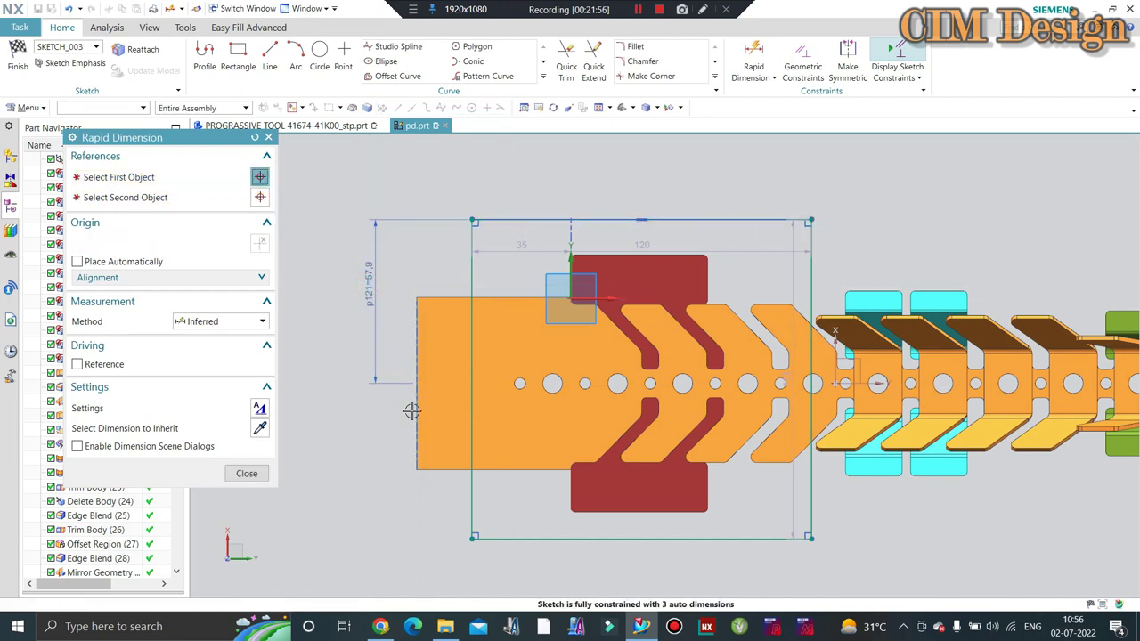
pyautogui.write('55')
pyautogui.press('Return')
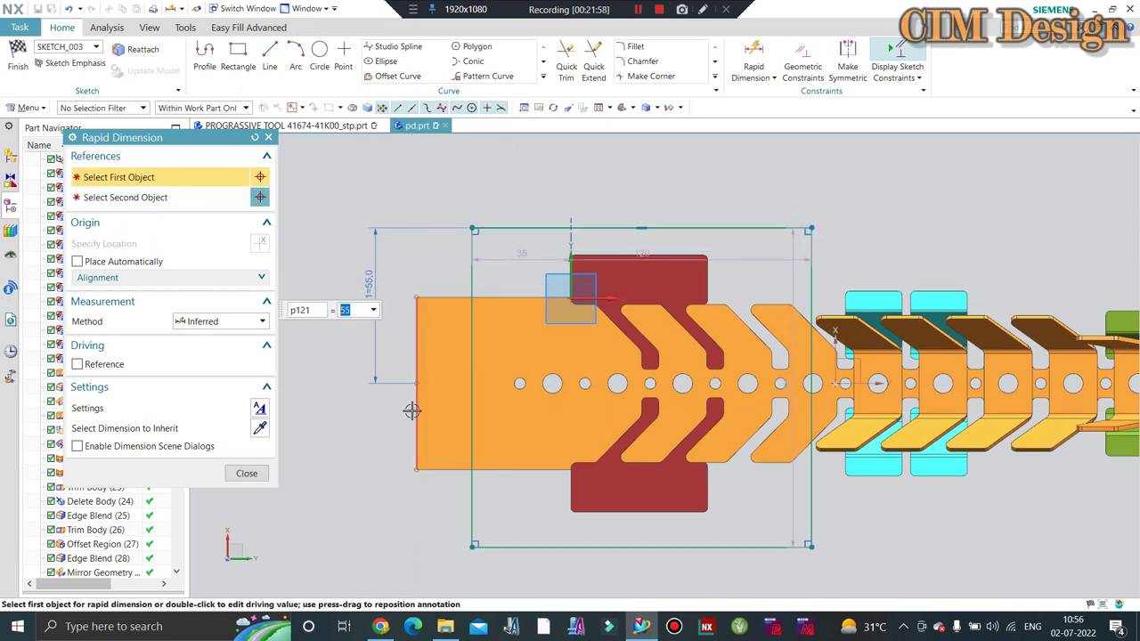
pyautogui.click(257, 472)
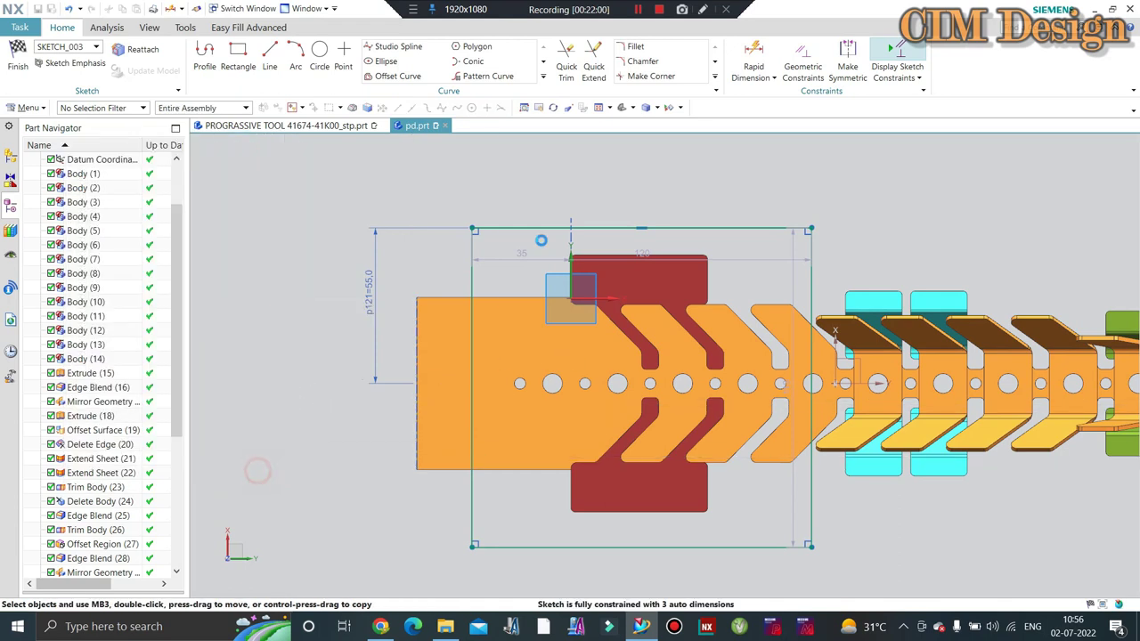
# Step: Add a height dimension to the rectangle and set it to 110 mm
pyautogui.click(611, 231)
pyautogui.click(608, 257)
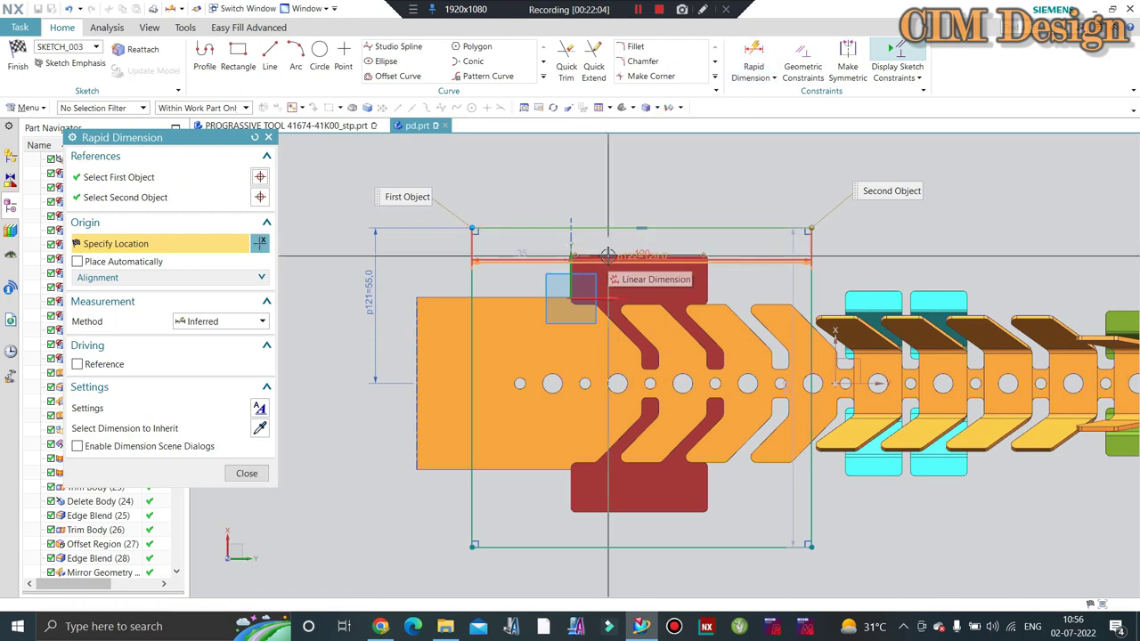
pyautogui.click(398, 243)
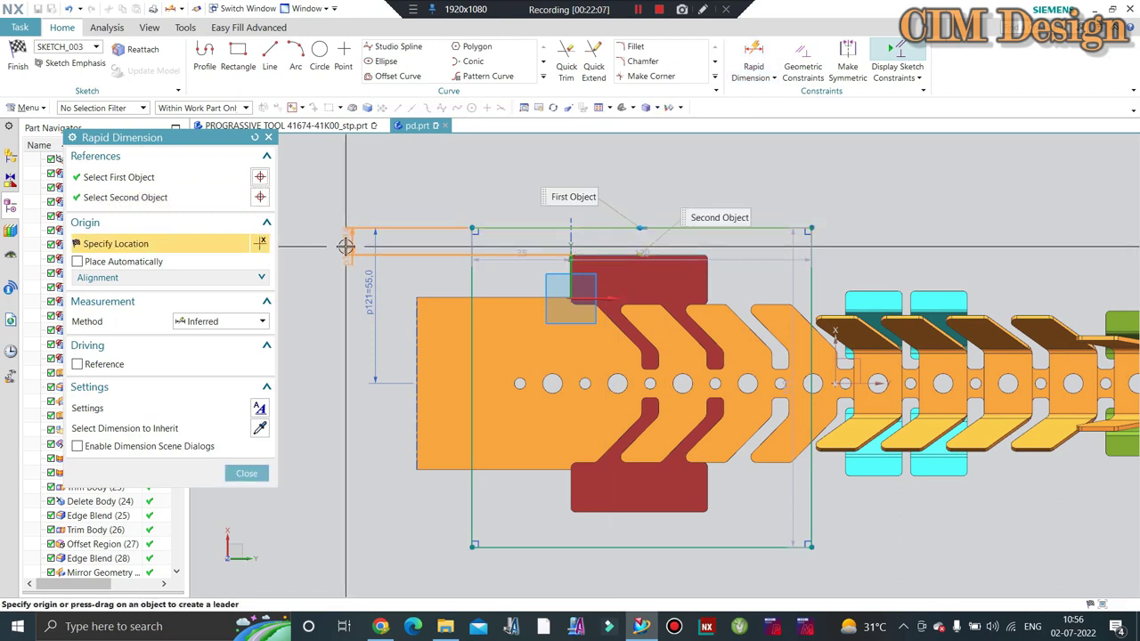
pyautogui.click(344, 247)
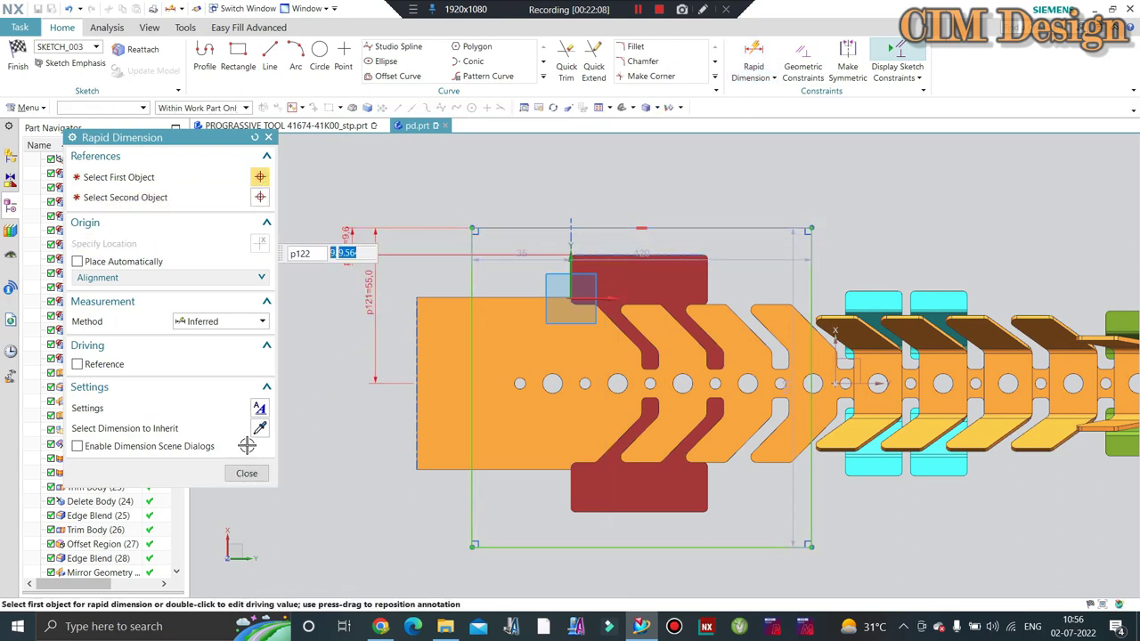
pyautogui.click(247, 475)
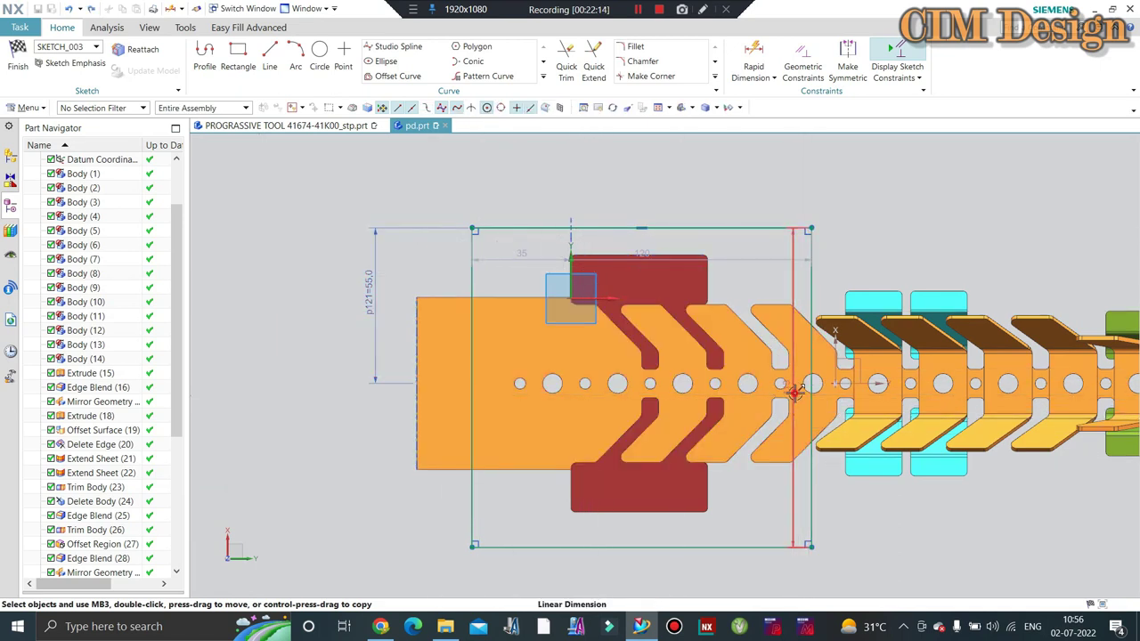
pyautogui.doubleClick(794, 393)
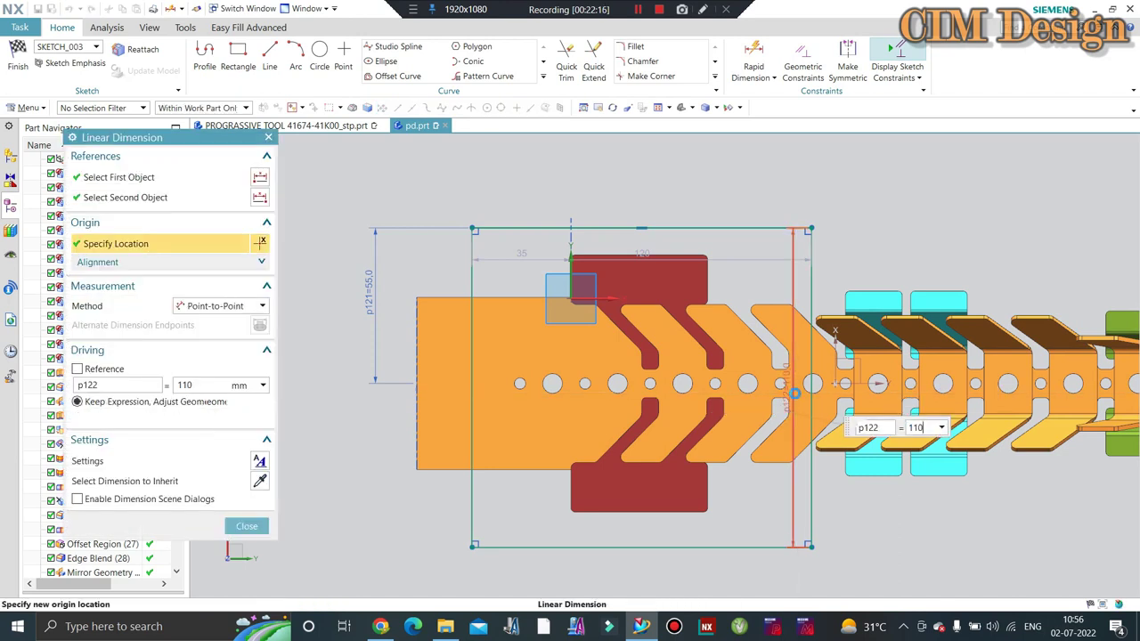
pyautogui.click(233, 525)
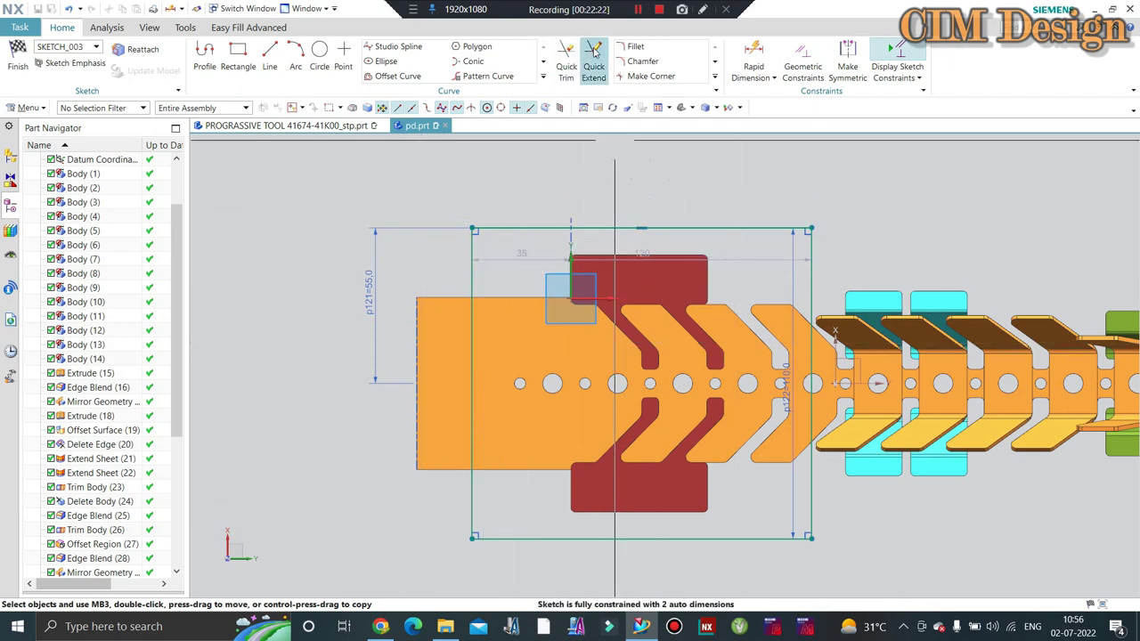
# Step: Dimension the rectangle's width at 120 mm and finish the sketch
pyautogui.click(755, 60)
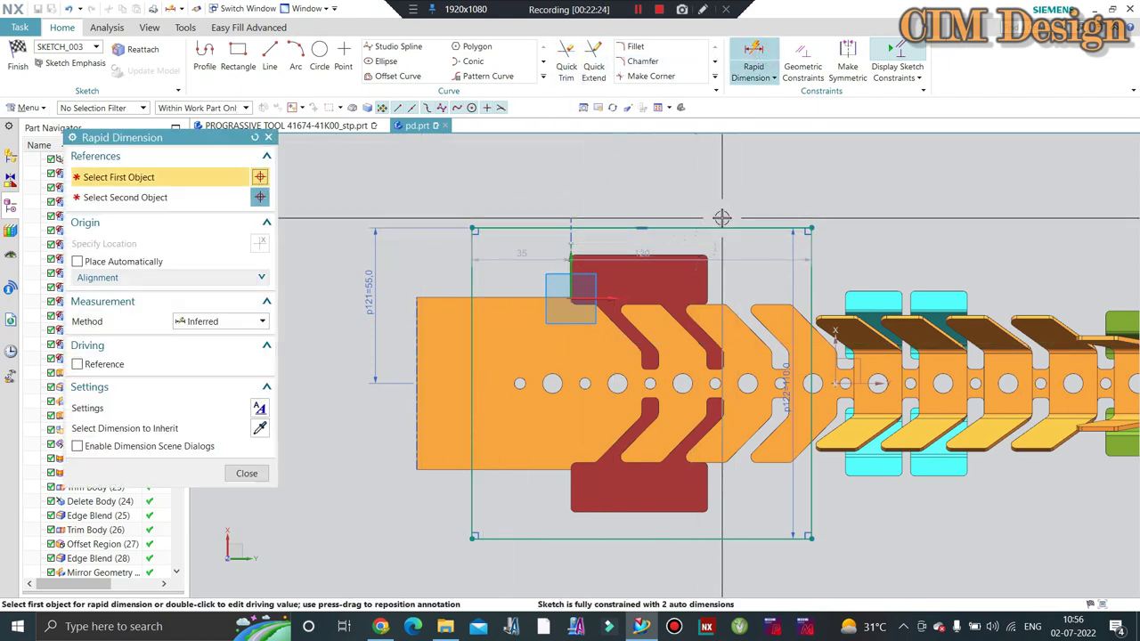
pyautogui.click(720, 225)
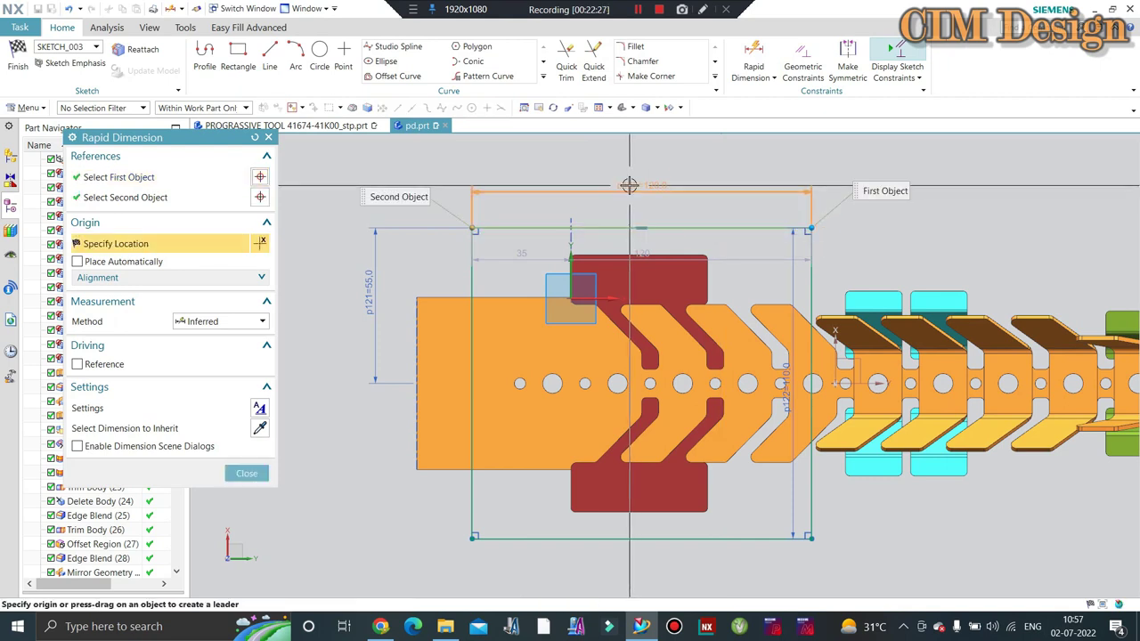
pyautogui.click(656, 246)
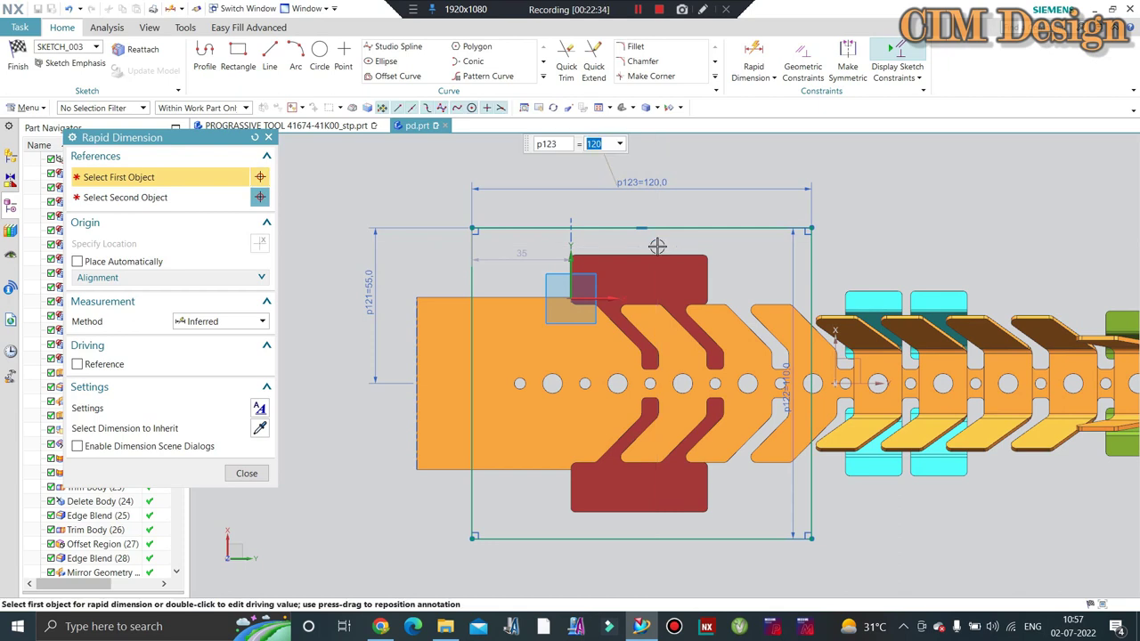
pyautogui.click(245, 473)
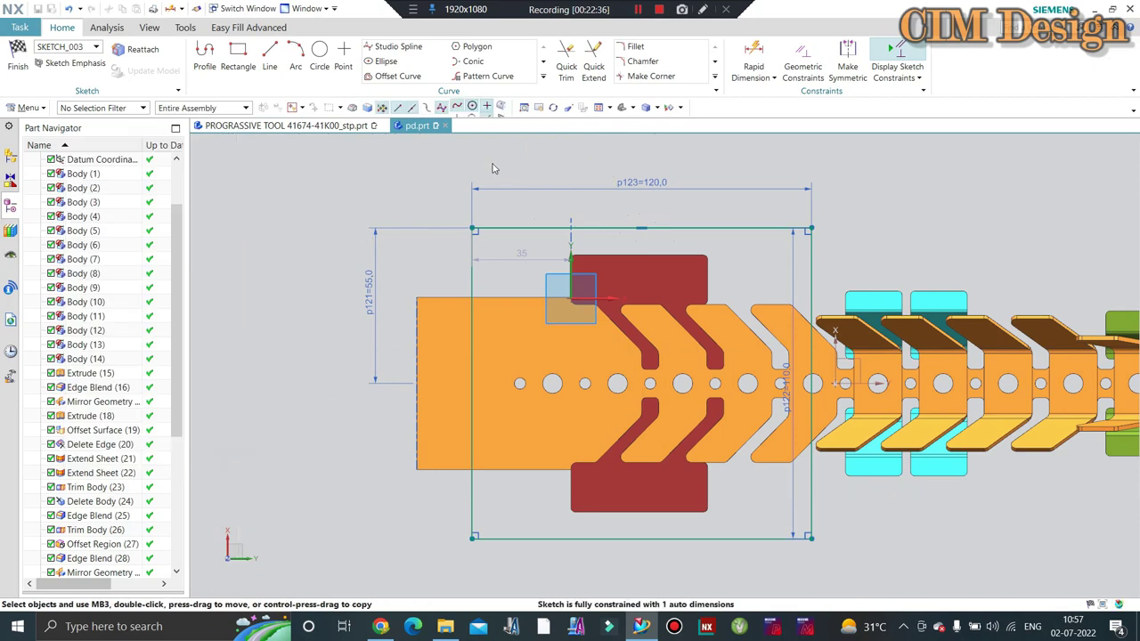
pyautogui.hotkey('ctrl', 'q')
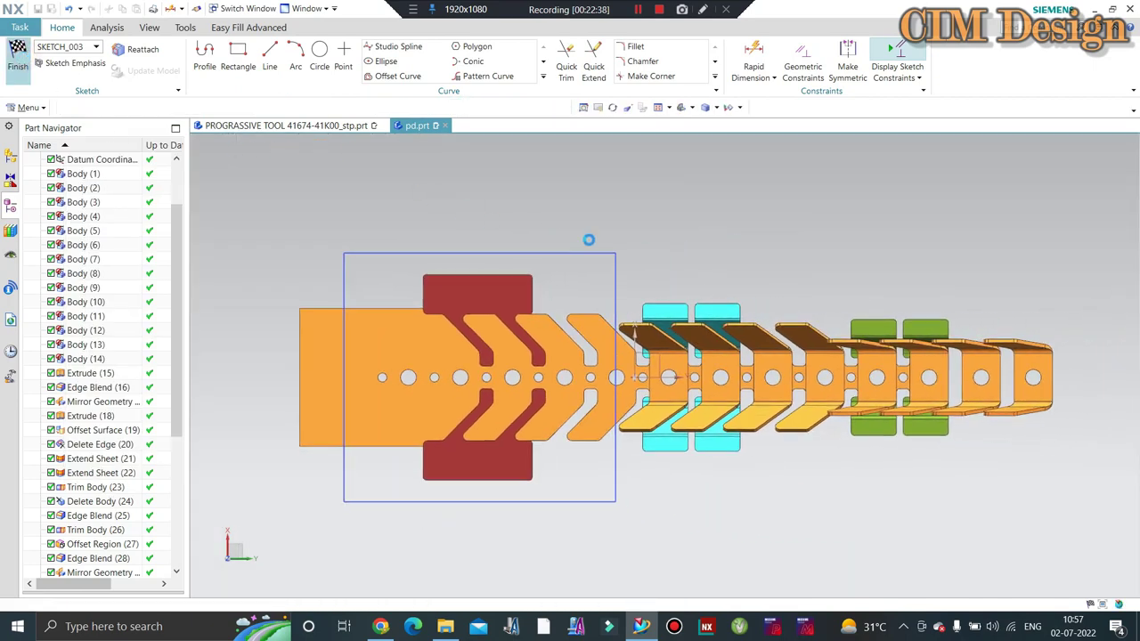
# Step: Extrude the rectangle sketch with an end distance of 0
pyautogui.scroll(-3, 709, 239)
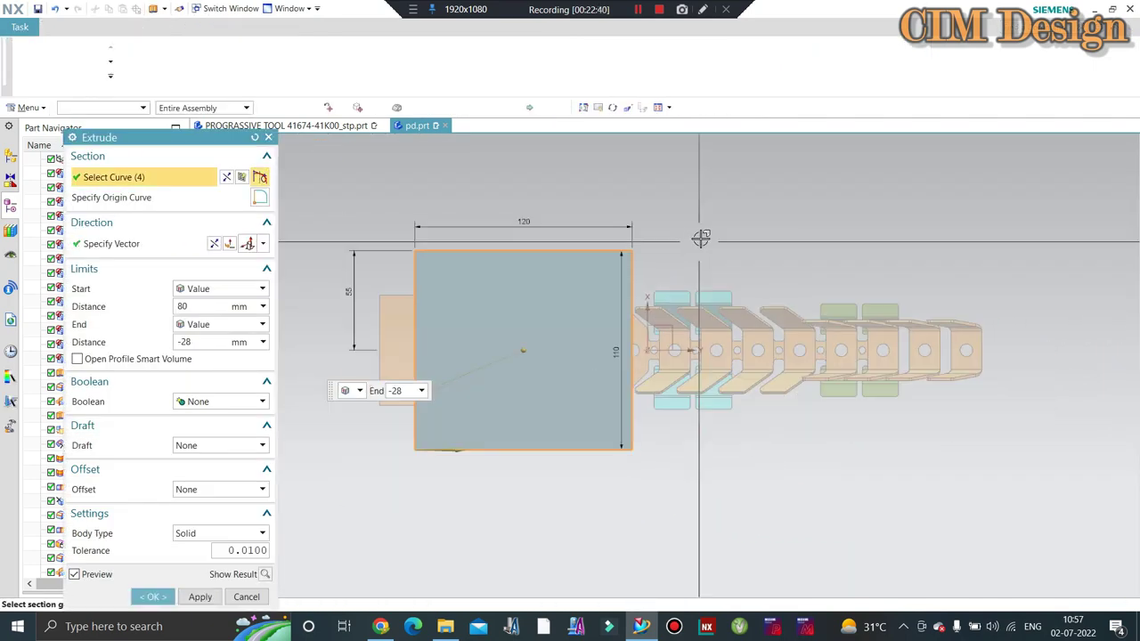
pyautogui.moveTo(710, 238); pyautogui.dragTo(743, 353, button='middle')
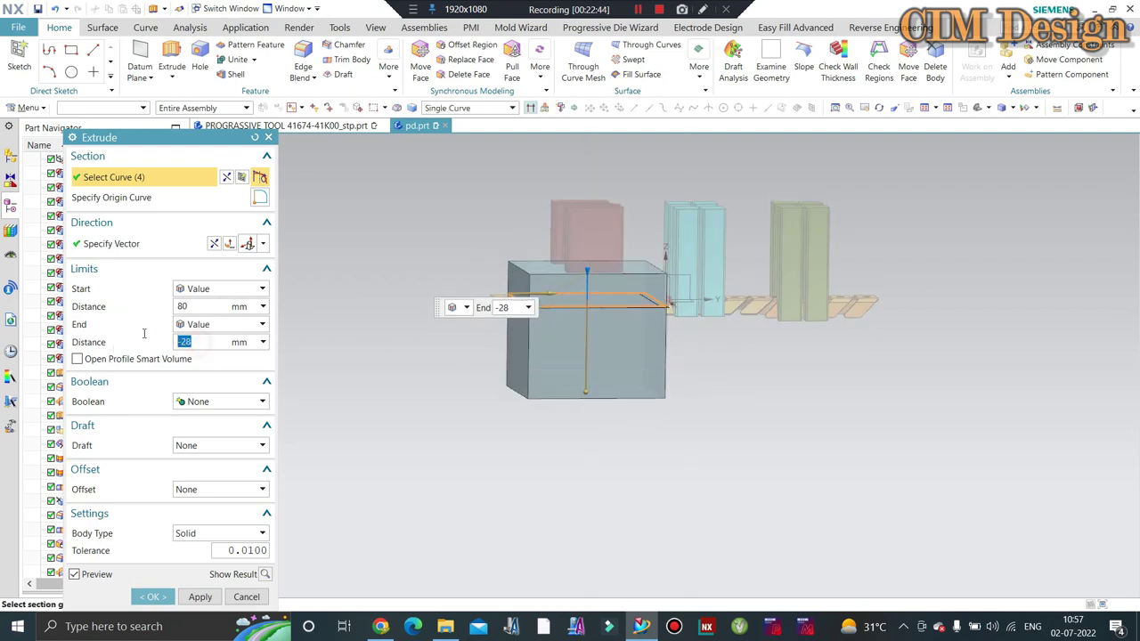
pyautogui.write('0')
pyautogui.press('Return')
pyautogui.scroll(3, 555, 237)
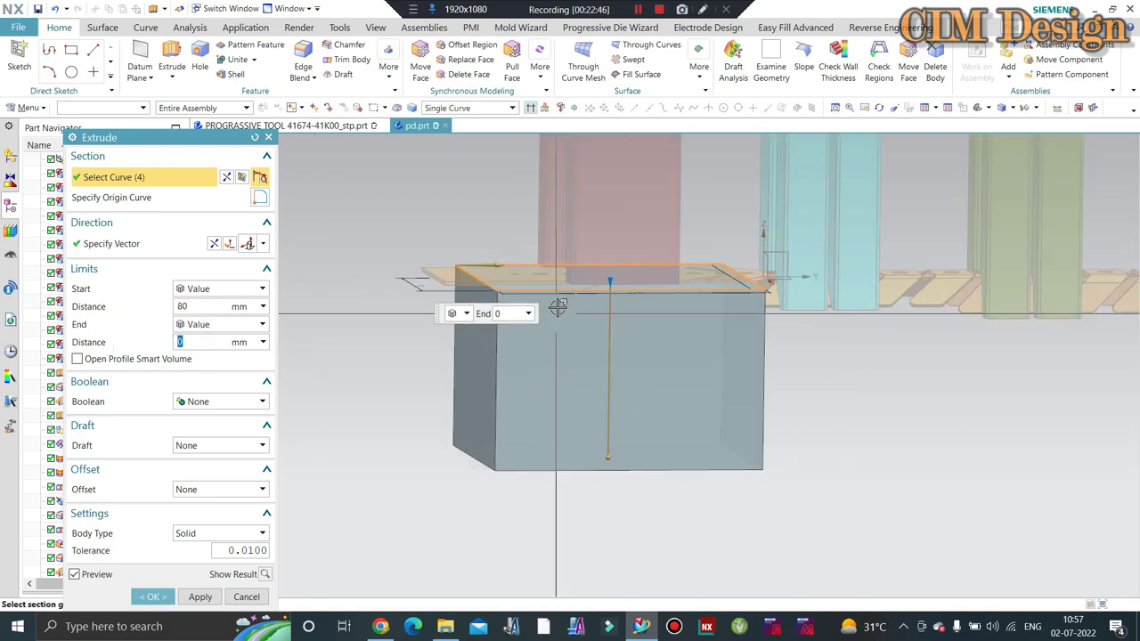
pyautogui.scroll(2, 558, 300)
pyautogui.middleClick(484, 247)
# Step: Edit Extrude (44) so its end is Until Extended to the strip plate
pyautogui.moveTo(485, 248); pyautogui.dragTo(426, 272, button='middle')
pyautogui.scroll(-3, 93, 499)
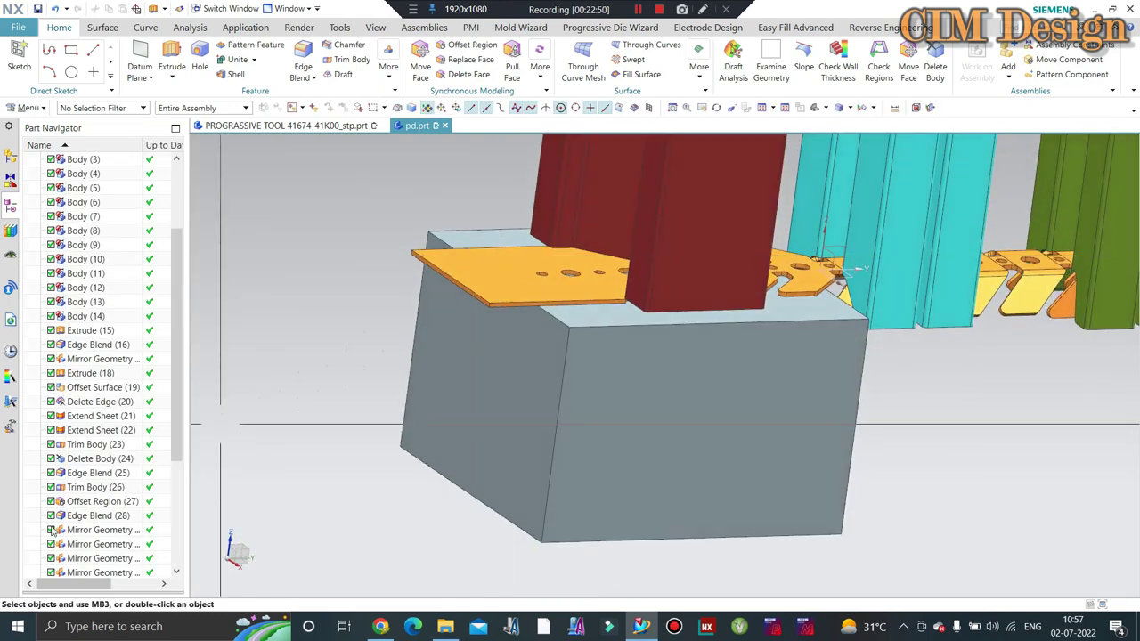
pyautogui.scroll(-3, 92, 549)
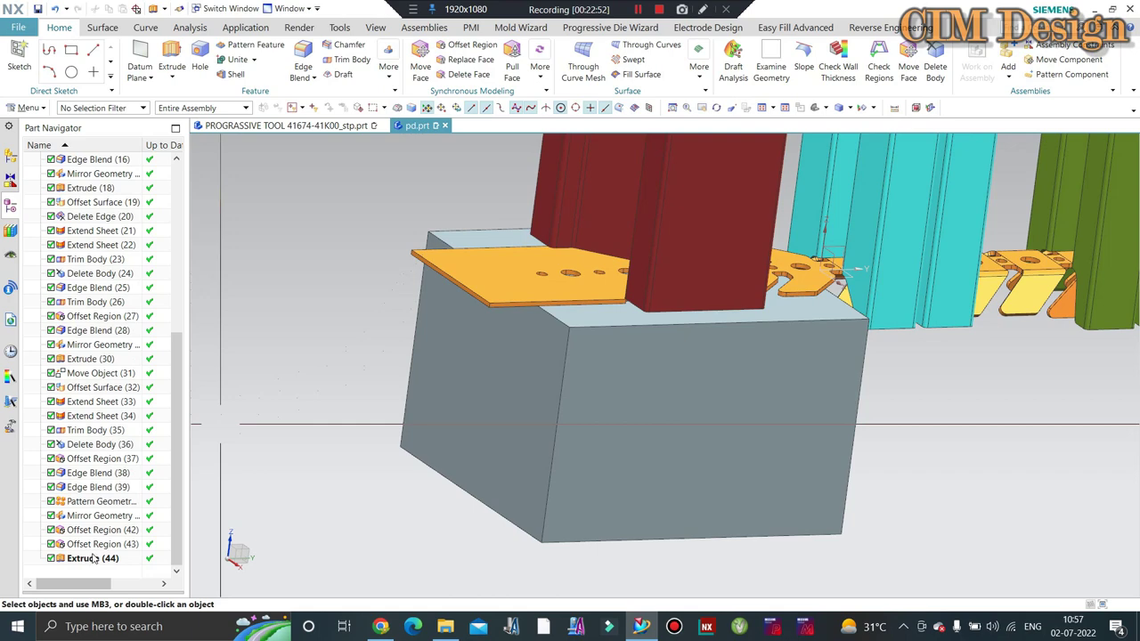
pyautogui.doubleClick(94, 557)
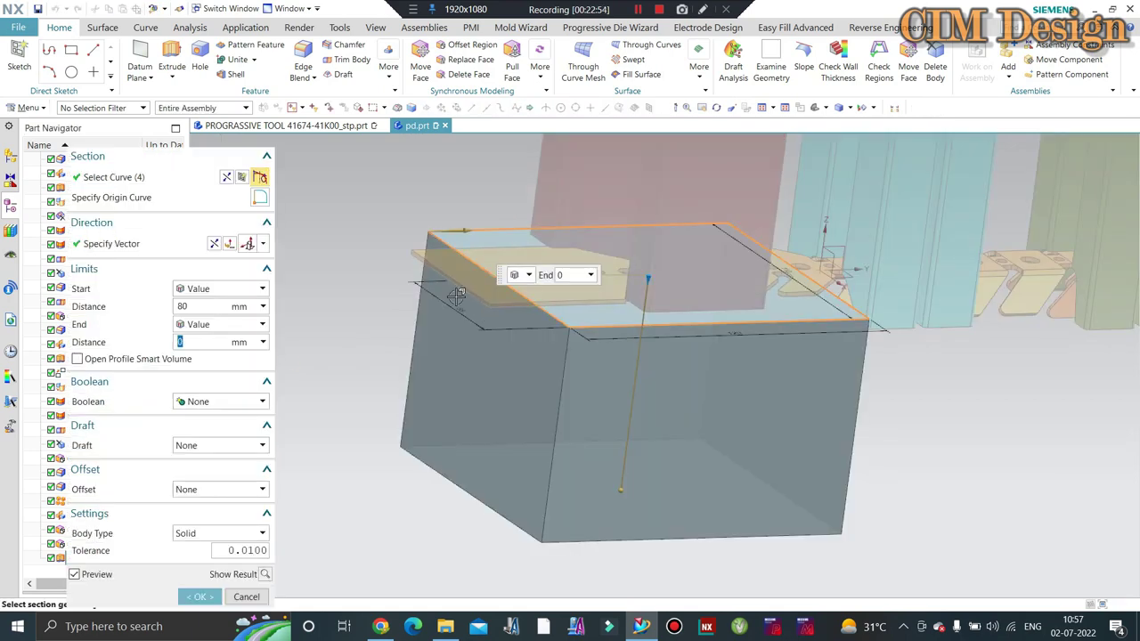
pyautogui.click(222, 324)
pyautogui.click(223, 399)
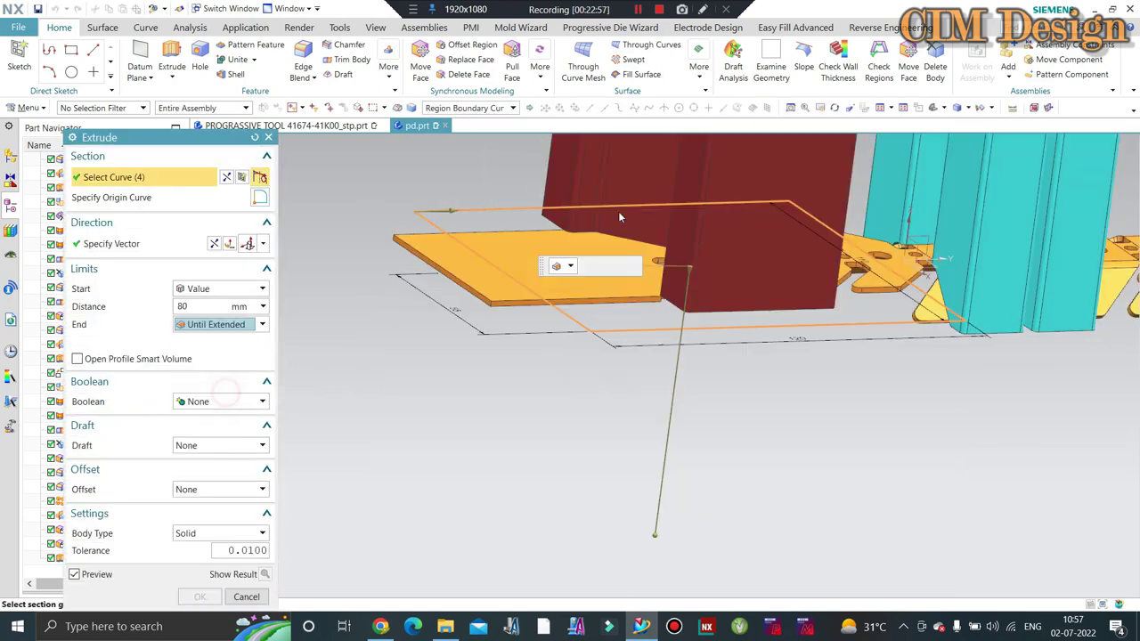
pyautogui.click(547, 243)
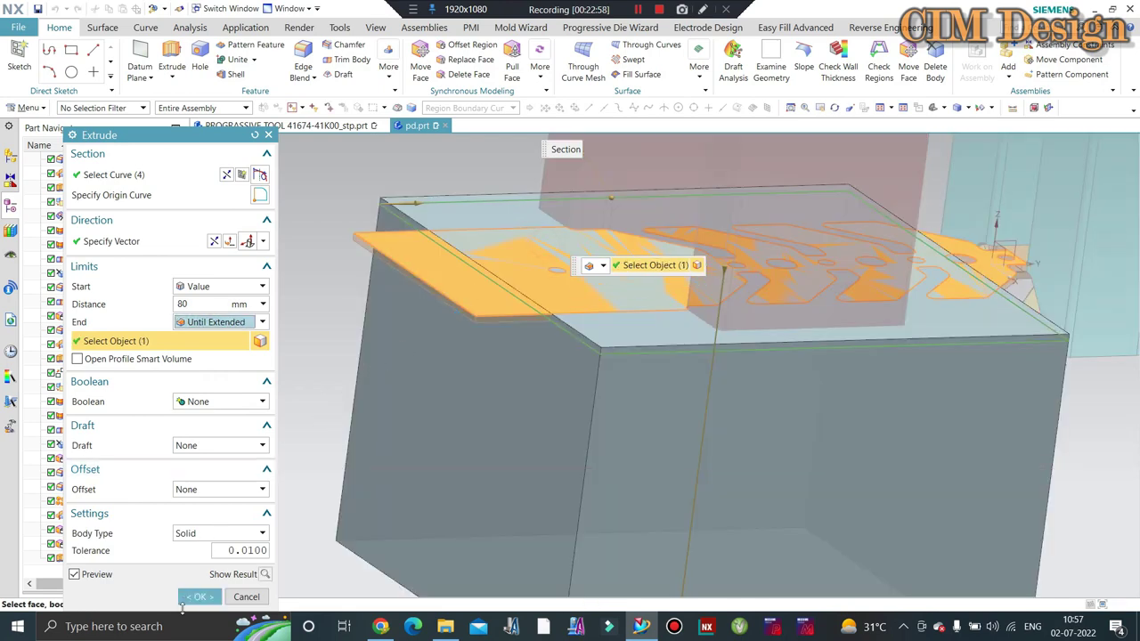
pyautogui.scroll(-2, 529, 290)
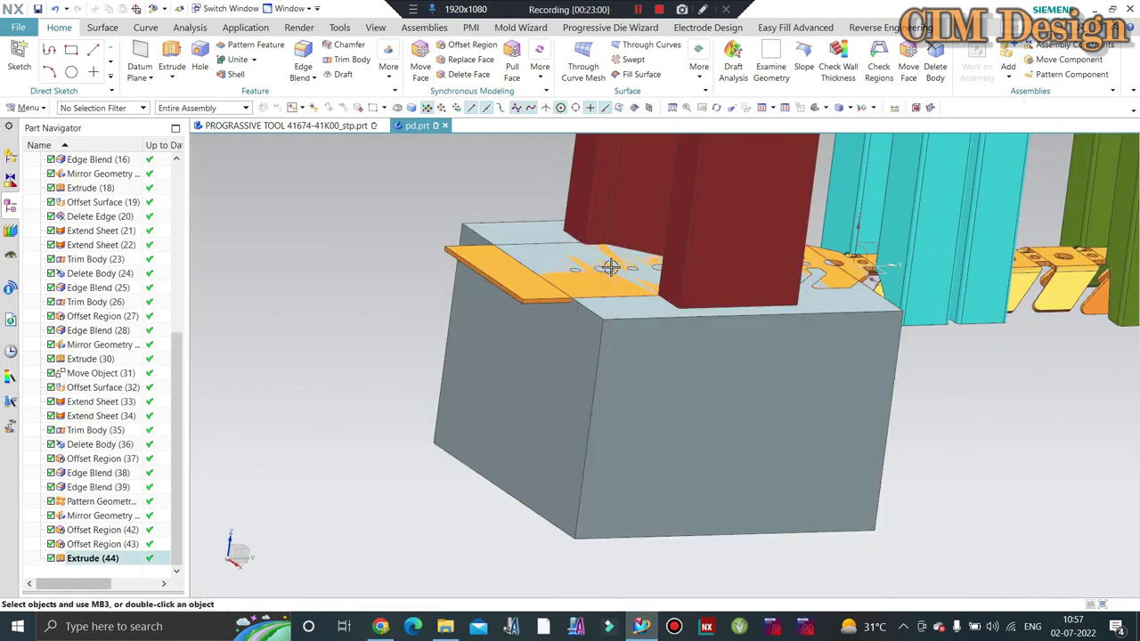
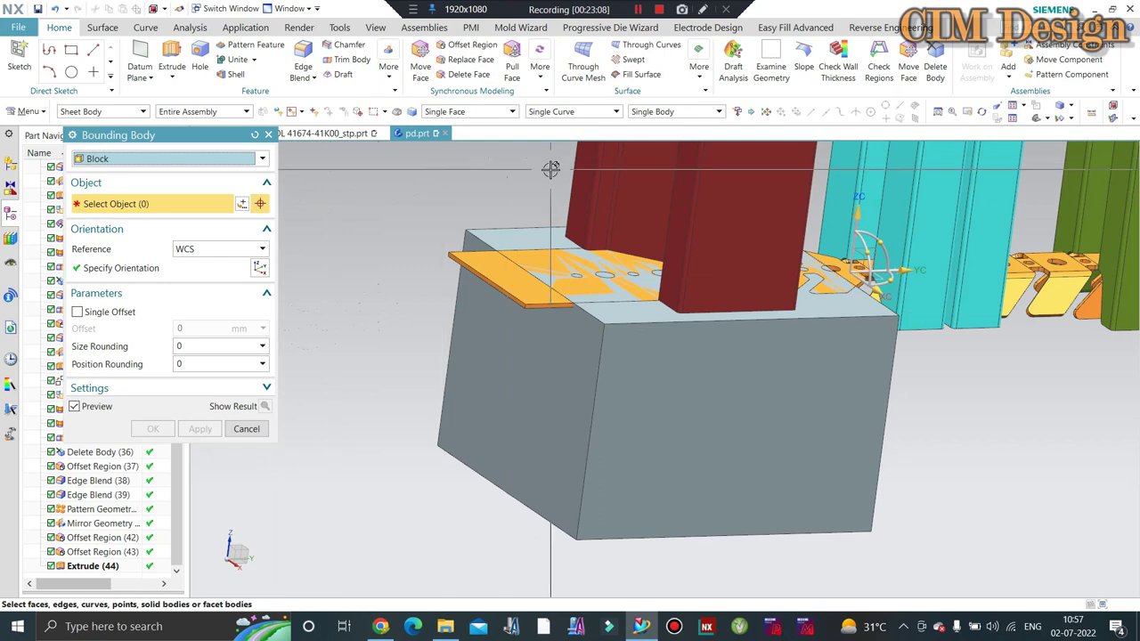
# Step: Create a solid bounding block around the strip body
pyautogui.click(121, 113)
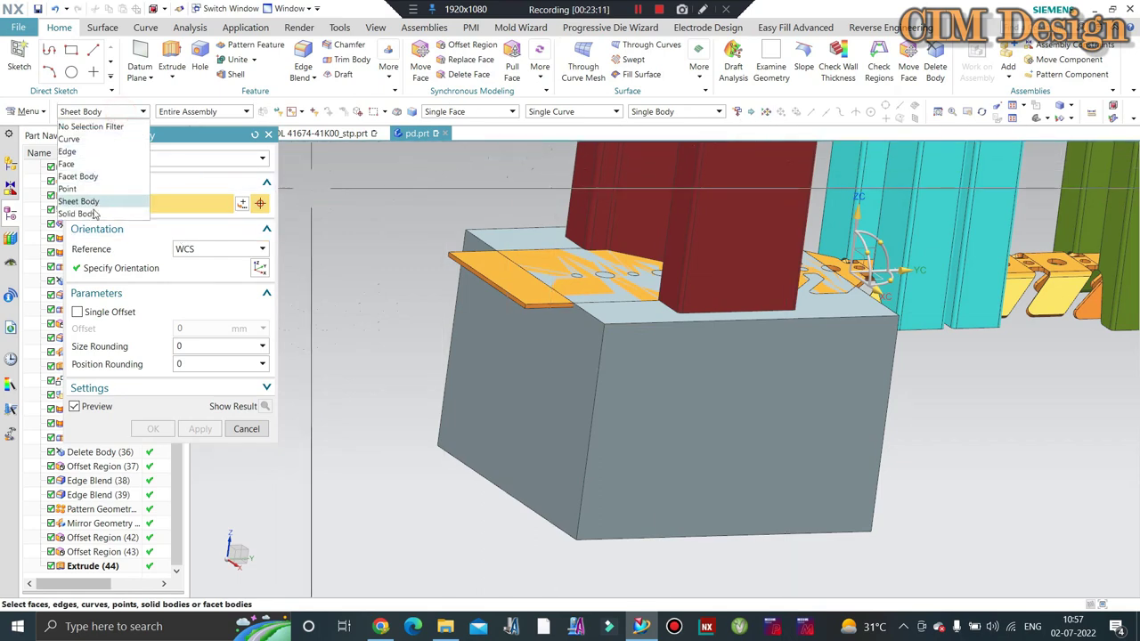
pyautogui.click(450, 280)
pyautogui.middleClick(295, 391)
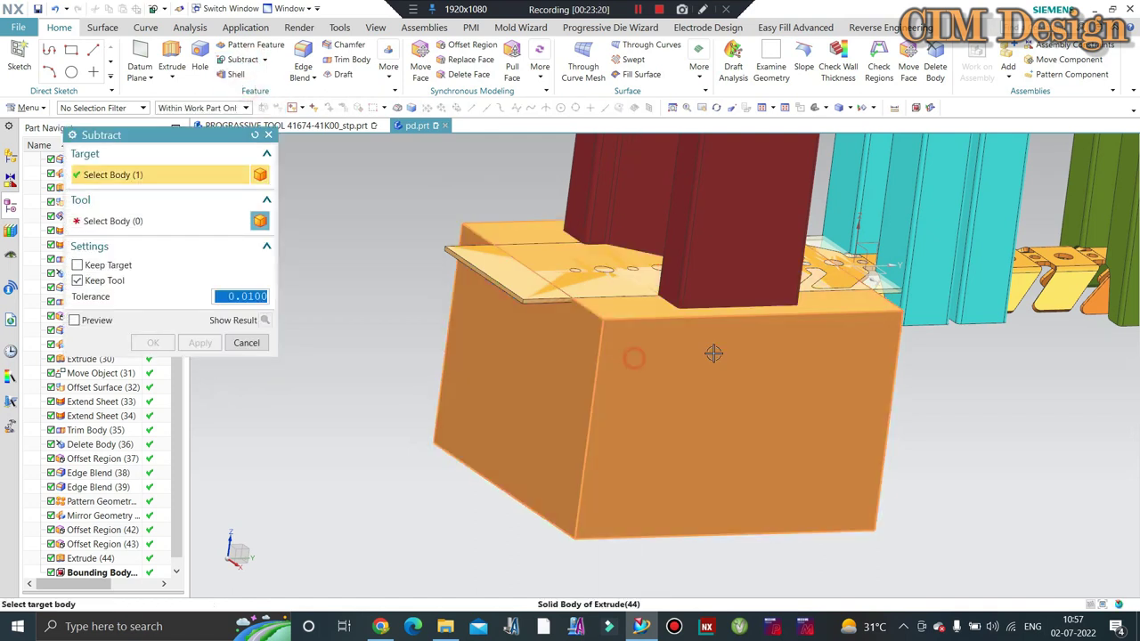
# Step: Subtract the bounding block from the Extrude (44) die block, leaving the tool body unkept
pyautogui.click(687, 269)
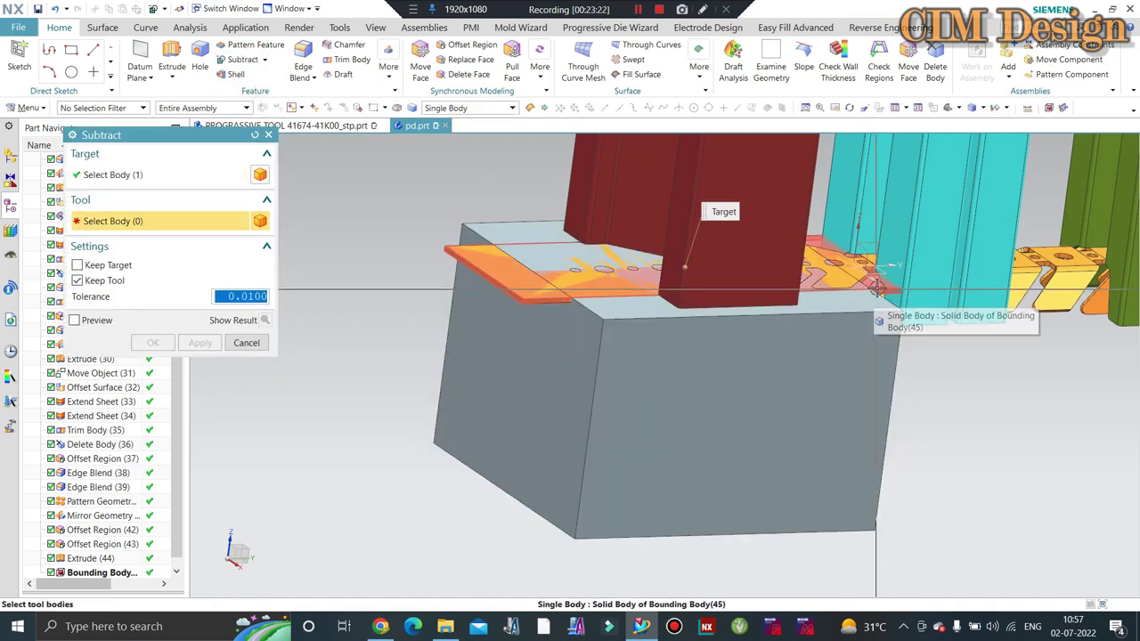
pyautogui.click(877, 287)
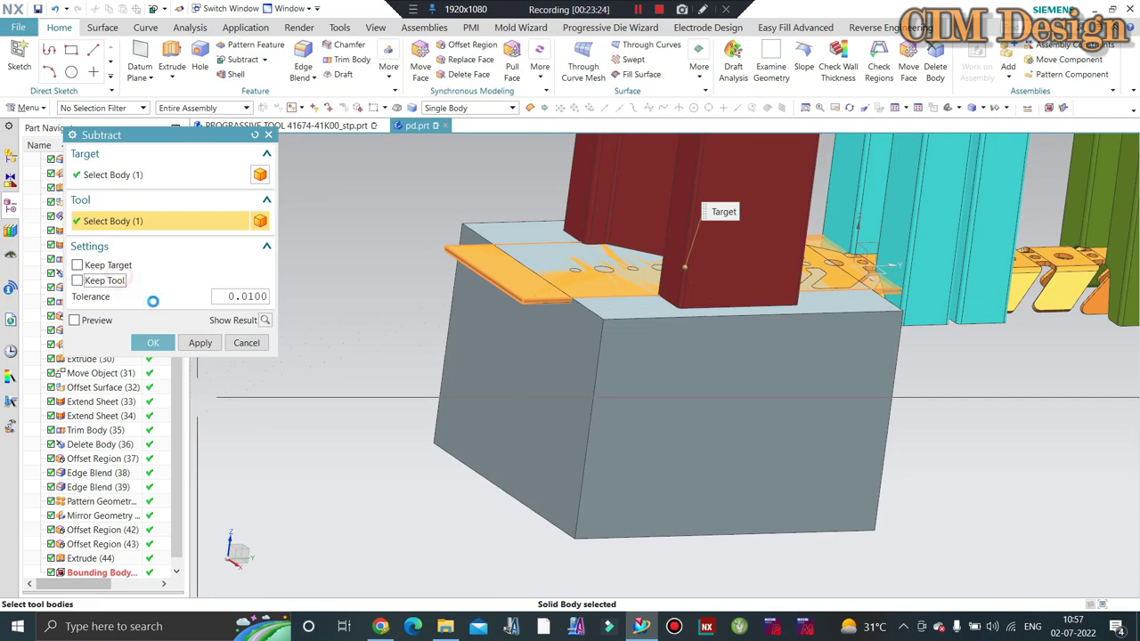
pyautogui.moveTo(580, 330)
pyautogui.mouseDown(button='middle')
pyautogui.moveTo(575, 247)
pyautogui.moveTo(558, 277)
pyautogui.moveTo(585, 315)
pyautogui.moveTo(553, 366)
pyautogui.moveTo(561, 294)
pyautogui.moveTo(550, 189)
pyautogui.mouseUp(button='middle')
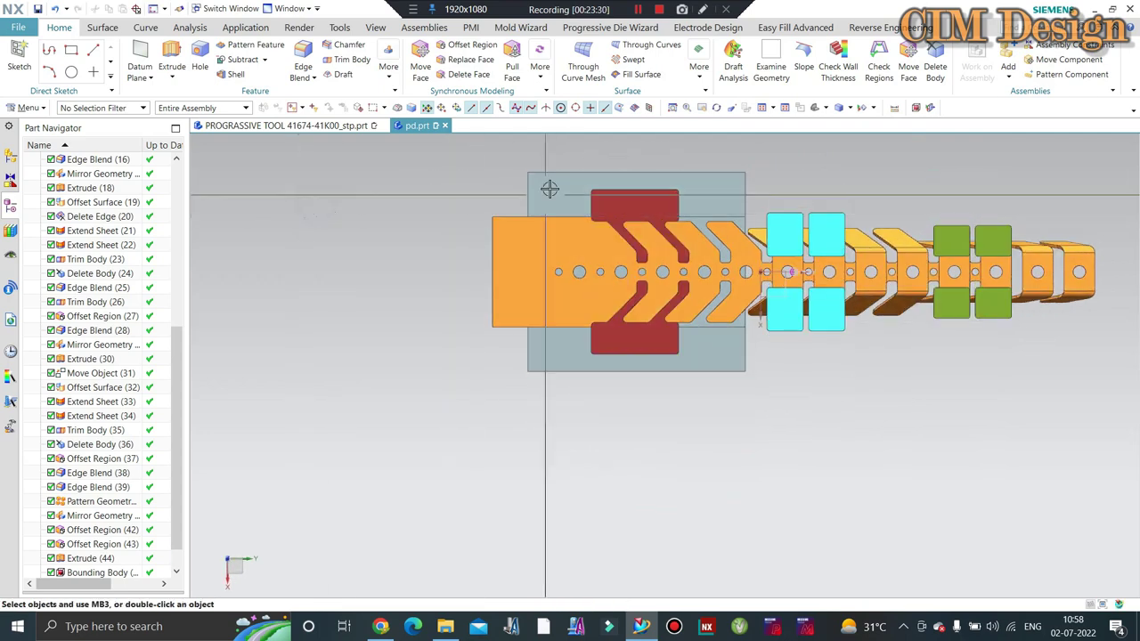
# Step: Orbit, top-view and zoom around the die to locate the end face beside the cyan punches
pyautogui.scroll(1, 655, 204)
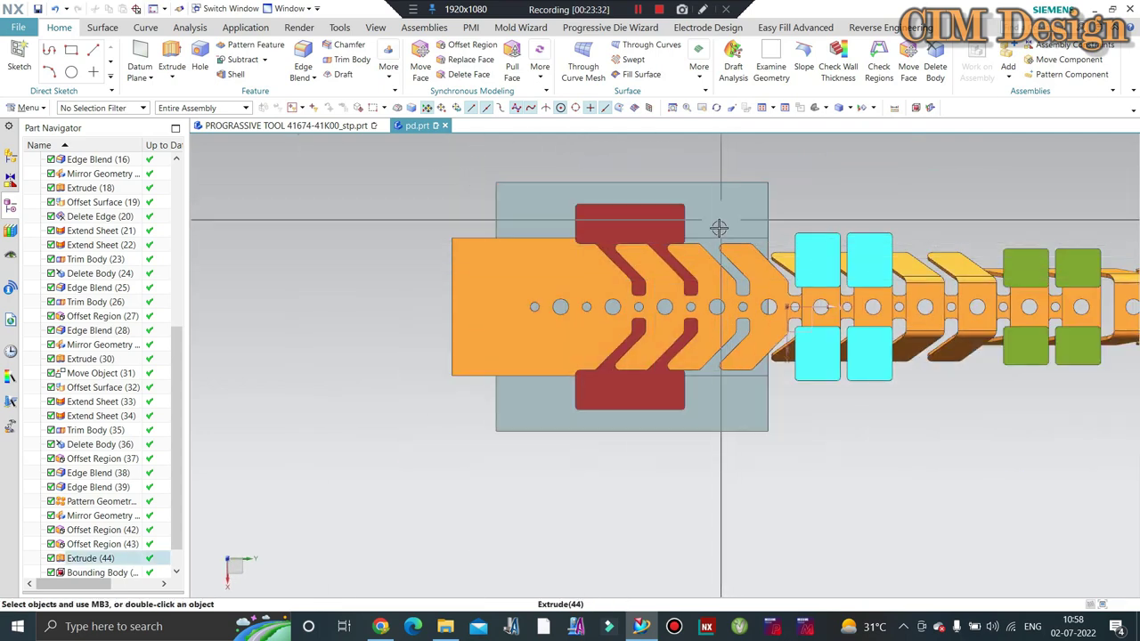
pyautogui.scroll(2, 718, 209)
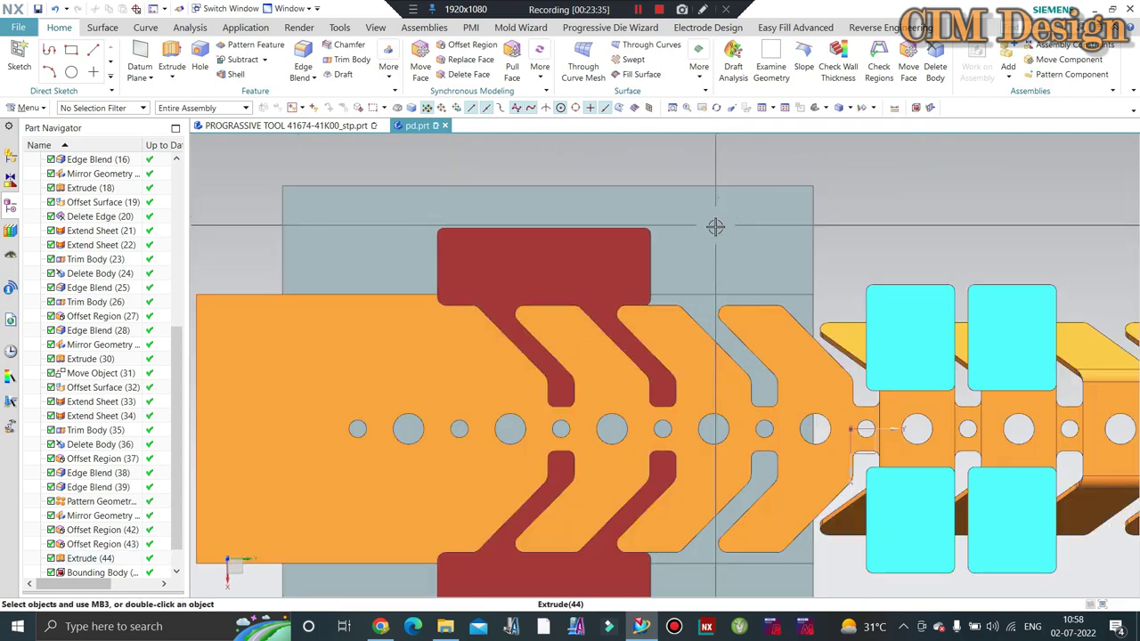
pyautogui.scroll(1, 715, 227)
pyautogui.scroll(-2, 660, 277)
pyautogui.moveTo(660, 277)
pyautogui.mouseDown(button='middle')
pyautogui.moveTo(659, 229)
pyautogui.moveTo(733, 359)
pyautogui.moveTo(687, 326)
pyautogui.moveTo(682, 298)
pyautogui.moveTo(734, 480)
pyautogui.mouseUp(button='middle')
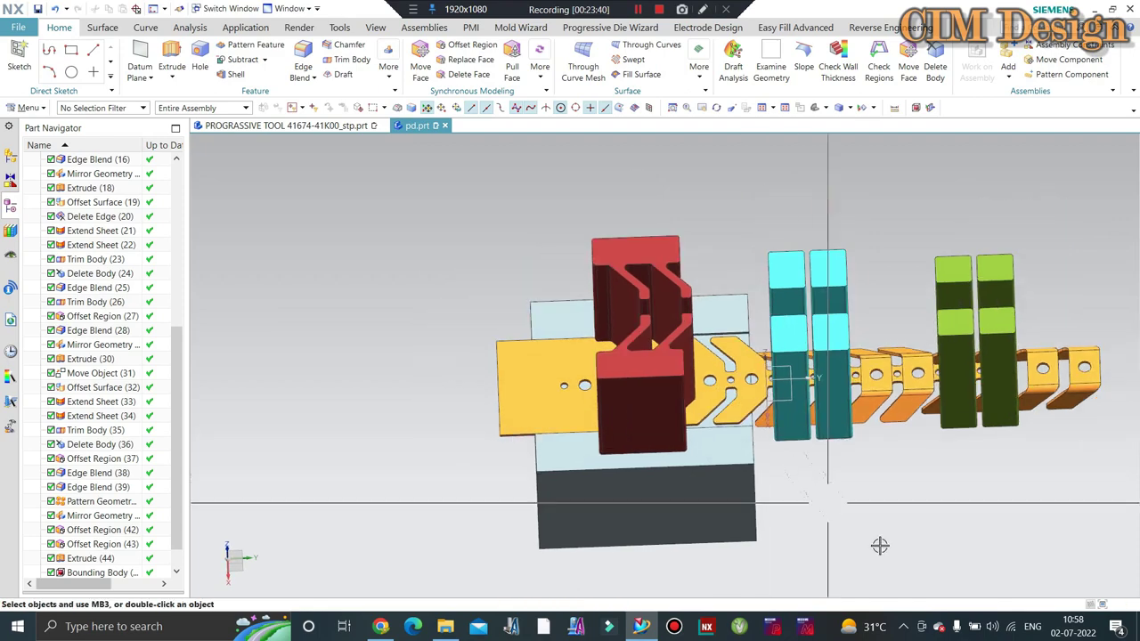
pyautogui.press('F8')
pyautogui.scroll(1, 712, 454)
pyautogui.scroll(2, 704, 445)
pyautogui.scroll(2, 694, 436)
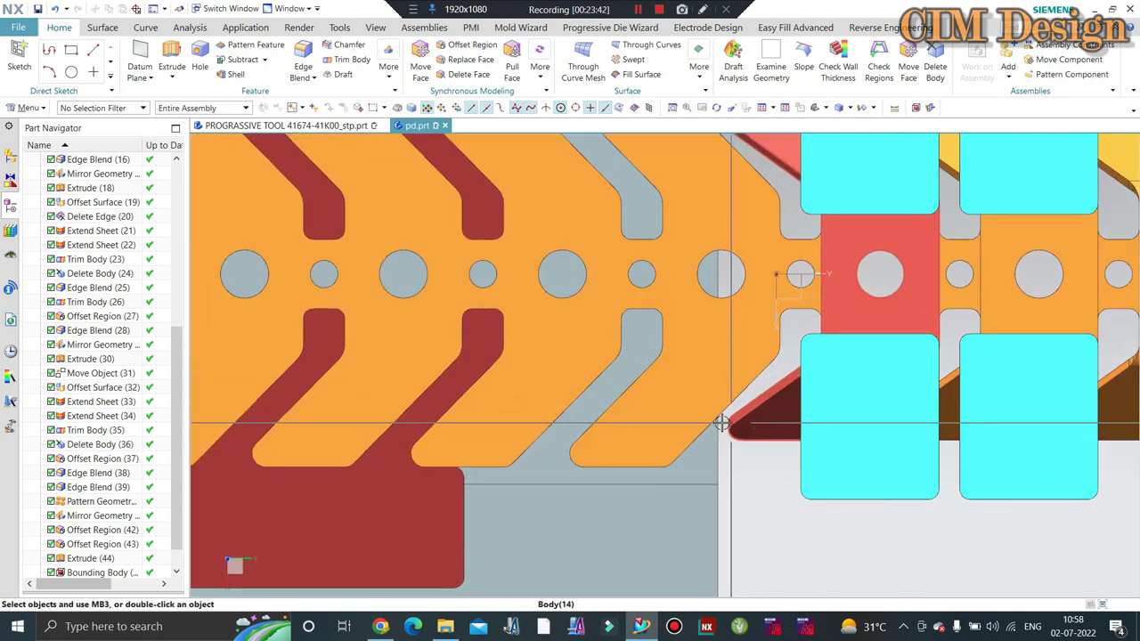
pyautogui.scroll(1, 686, 432)
pyautogui.scroll(-3, 687, 432)
pyautogui.scroll(-1, 687, 431)
pyautogui.moveTo(686, 432); pyautogui.dragTo(653, 294, button='middle')
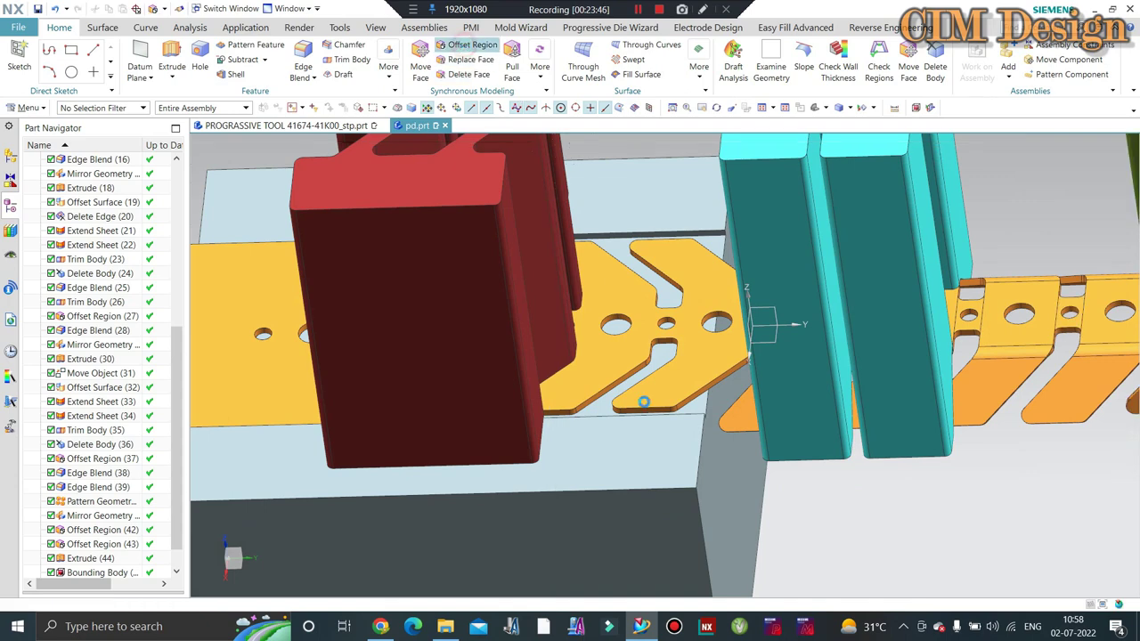
# Step: Offset the die block's end face by -5 mm and close Offset Region
pyautogui.click(746, 296)
pyautogui.write('-2')
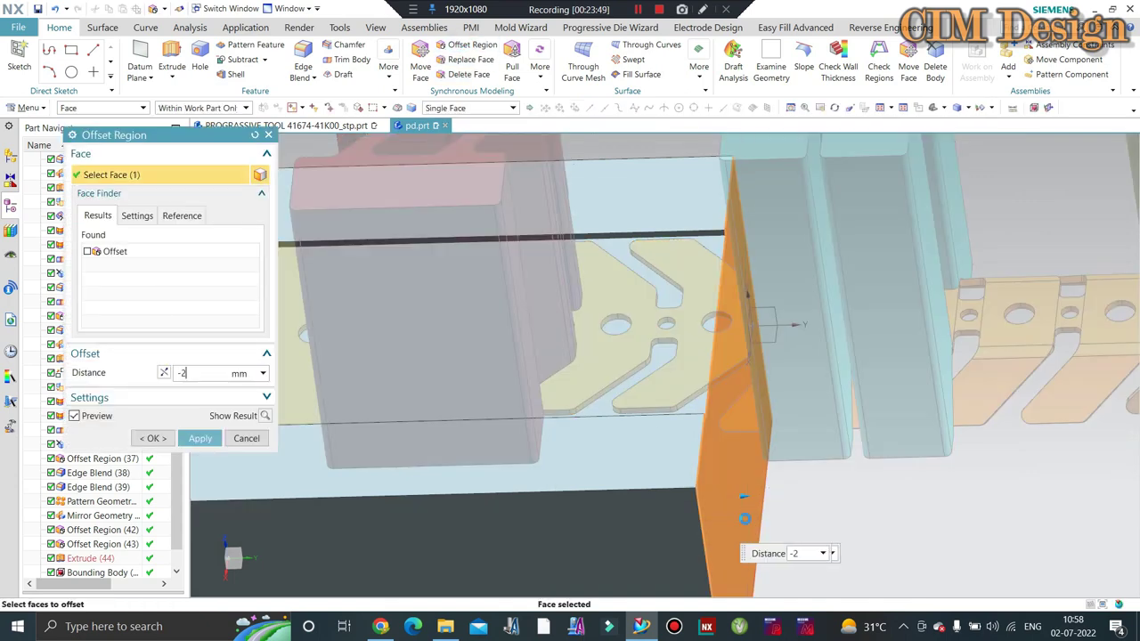
pyautogui.write('-5')
pyautogui.press('Return')
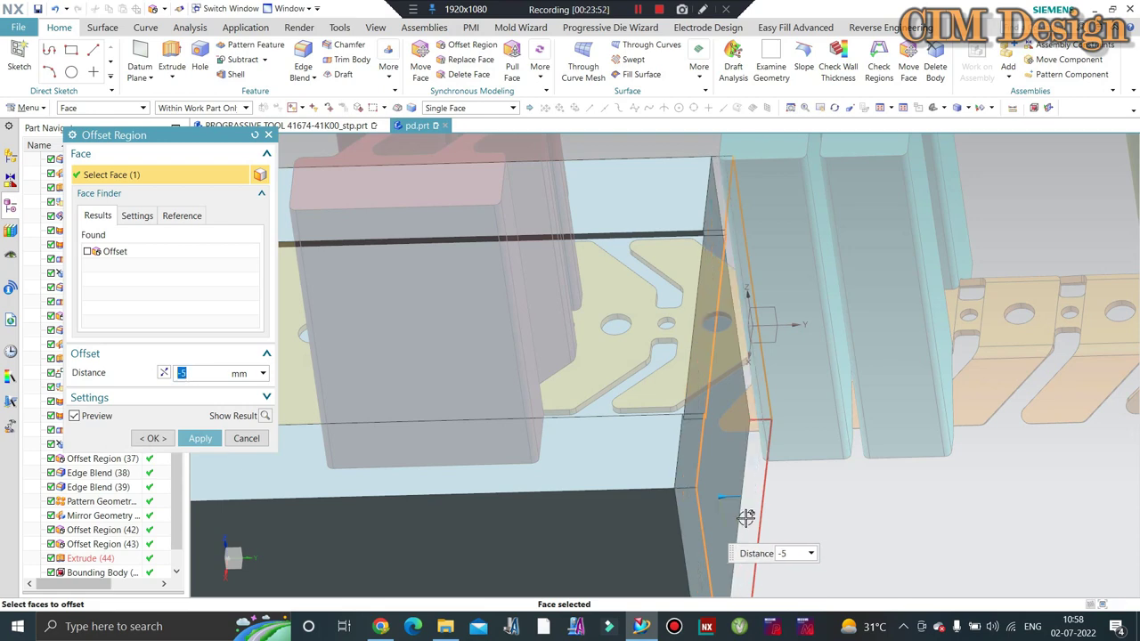
pyautogui.scroll(-3, 746, 516)
pyautogui.middleClick(746, 516)
pyautogui.moveTo(746, 517); pyautogui.dragTo(825, 556, button='middle')
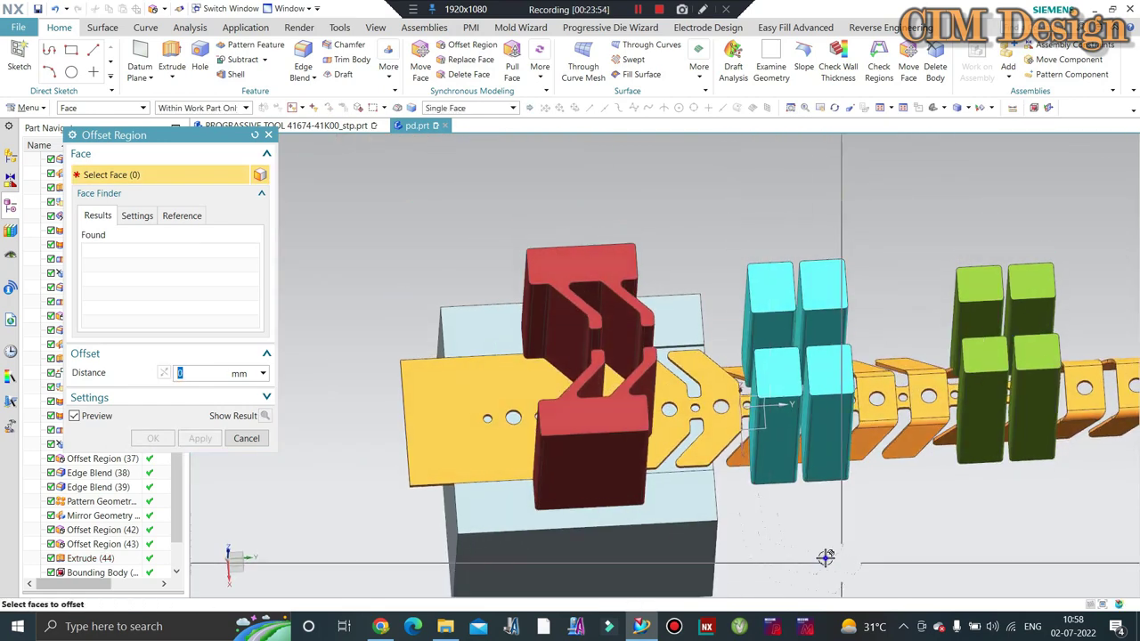
pyautogui.press('F8')
pyautogui.scroll(2, 698, 263)
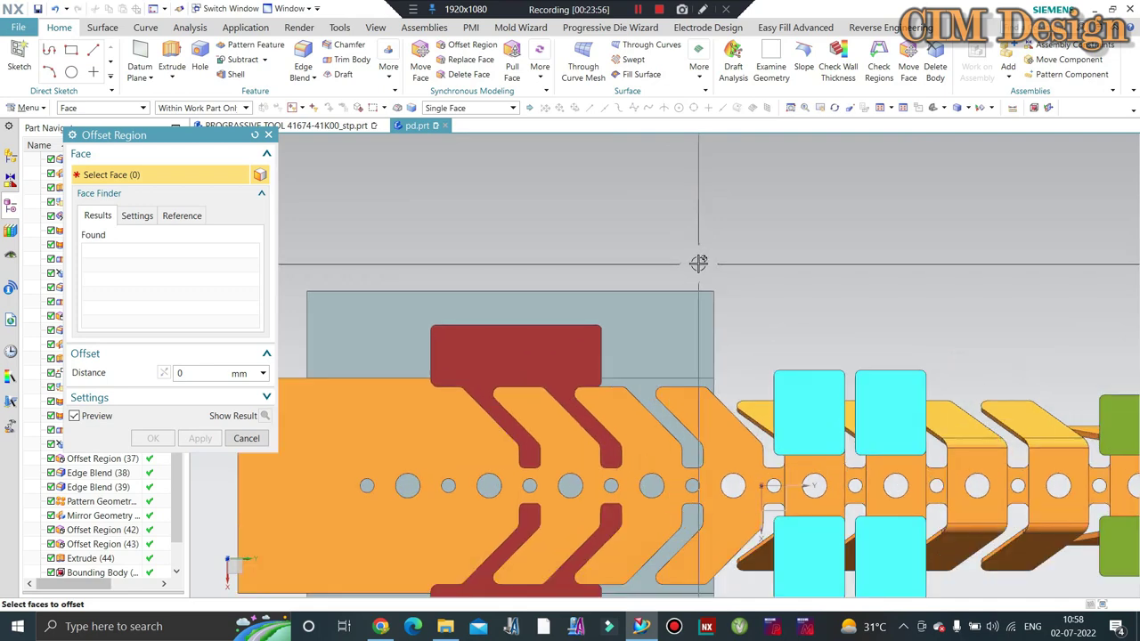
pyautogui.scroll(-2, 698, 262)
pyautogui.scroll(-2, 623, 276)
pyautogui.moveTo(605, 279)
pyautogui.mouseDown(button='middle')
pyautogui.moveTo(644, 252)
pyautogui.moveTo(603, 407)
pyautogui.moveTo(590, 388)
pyautogui.mouseUp(button='middle')
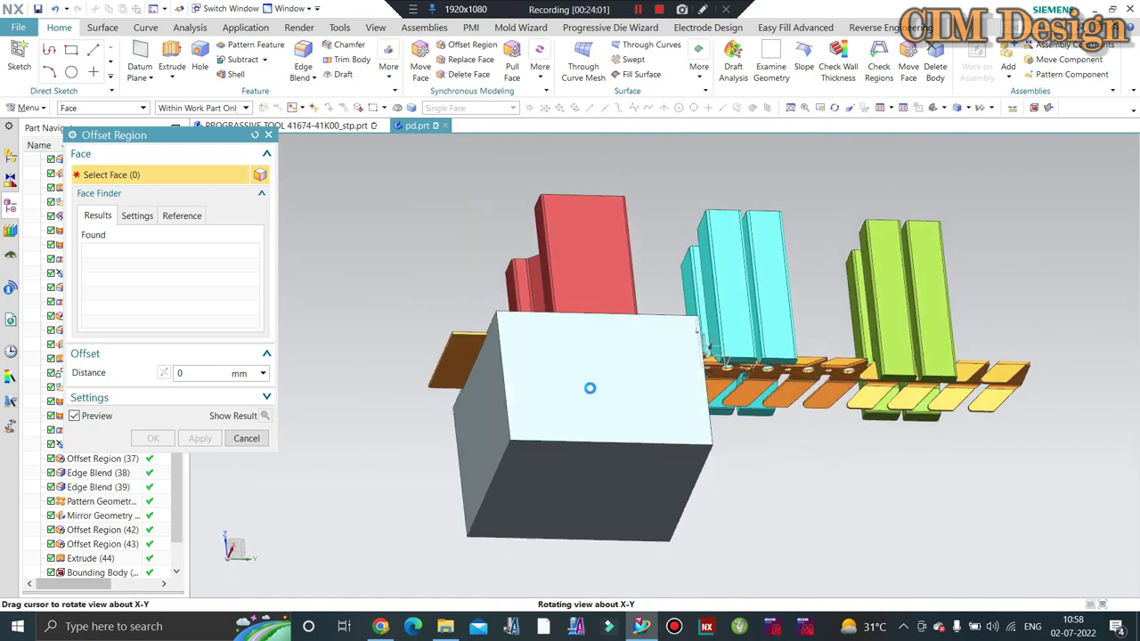
pyautogui.click(245, 438)
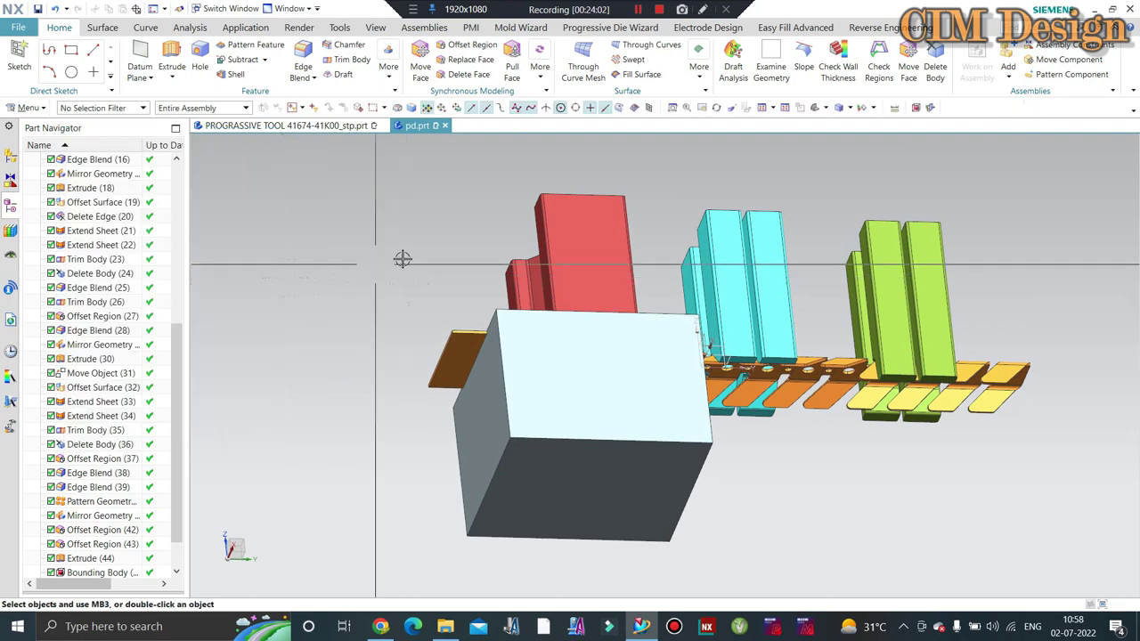
pyautogui.hotkey('ctrl', 'alt', 'f')
pyautogui.scroll(3, 564, 361)
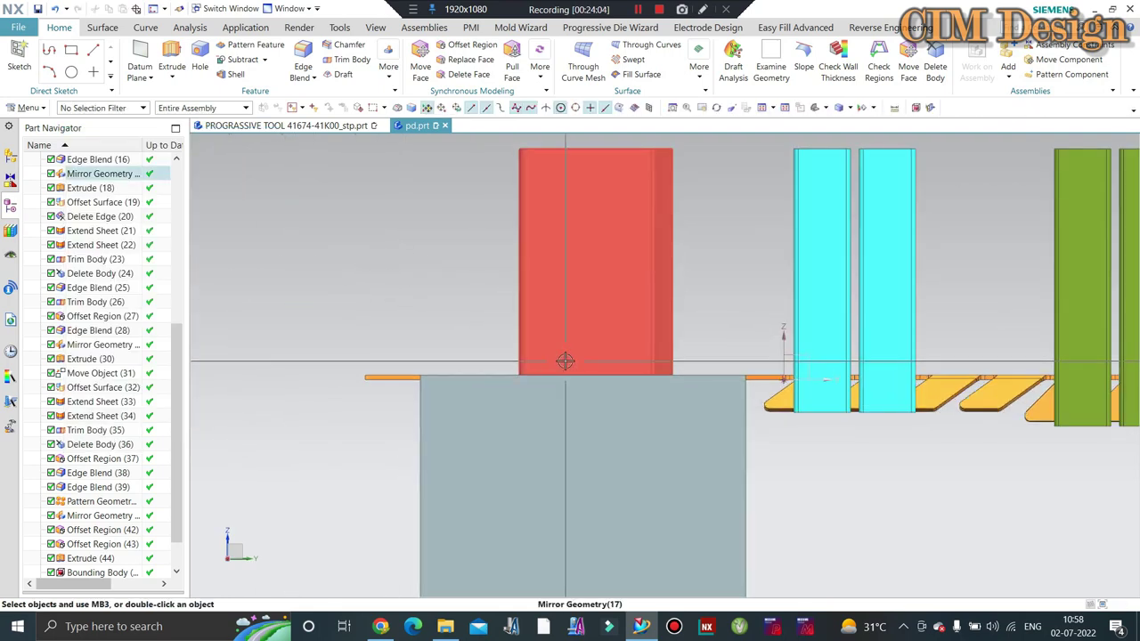
pyautogui.press('Home')
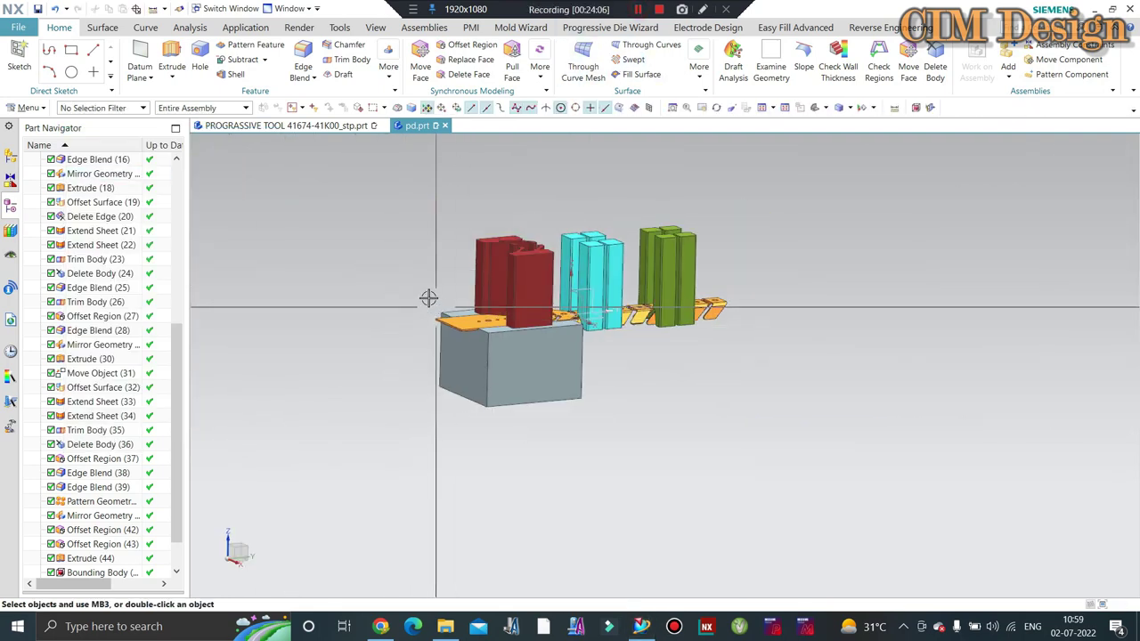
pyautogui.scroll(2, 429, 298)
pyautogui.scroll(2, 428, 297)
pyautogui.scroll(2, 428, 297)
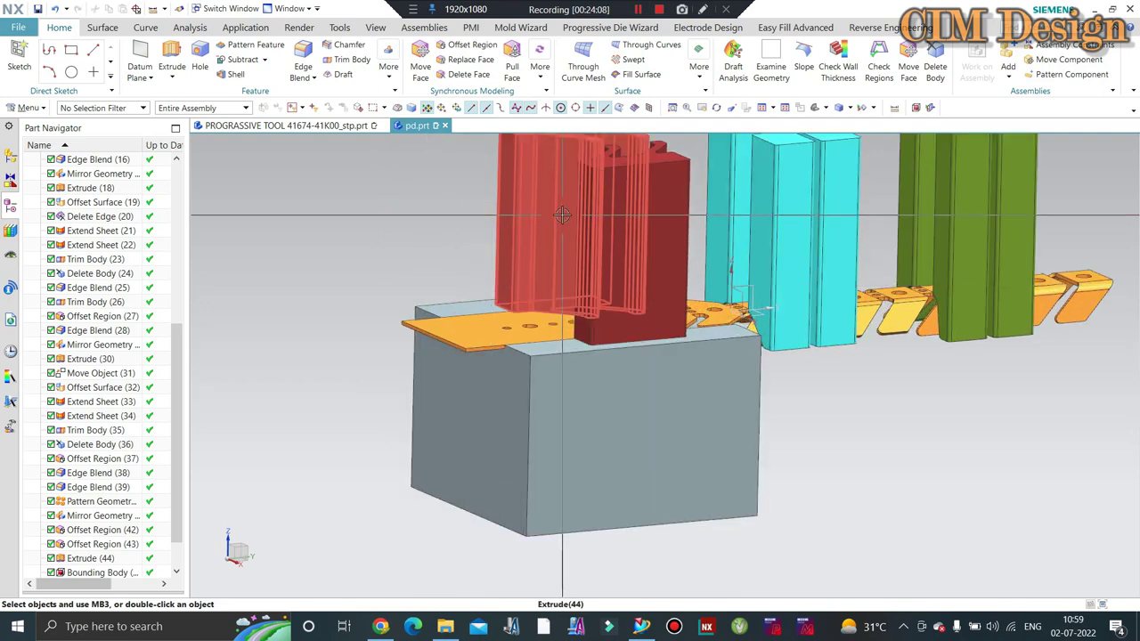
pyautogui.click(895, 107)
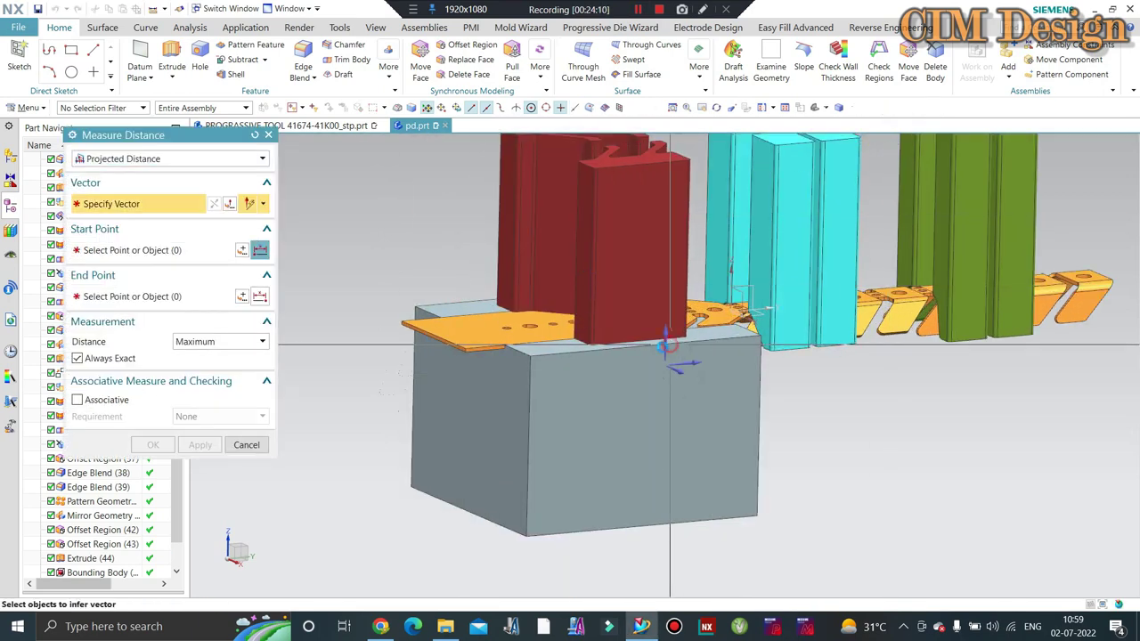
pyautogui.click(669, 350)
pyautogui.scroll(2, 496, 353)
pyautogui.scroll(2, 496, 352)
pyautogui.scroll(1, 496, 352)
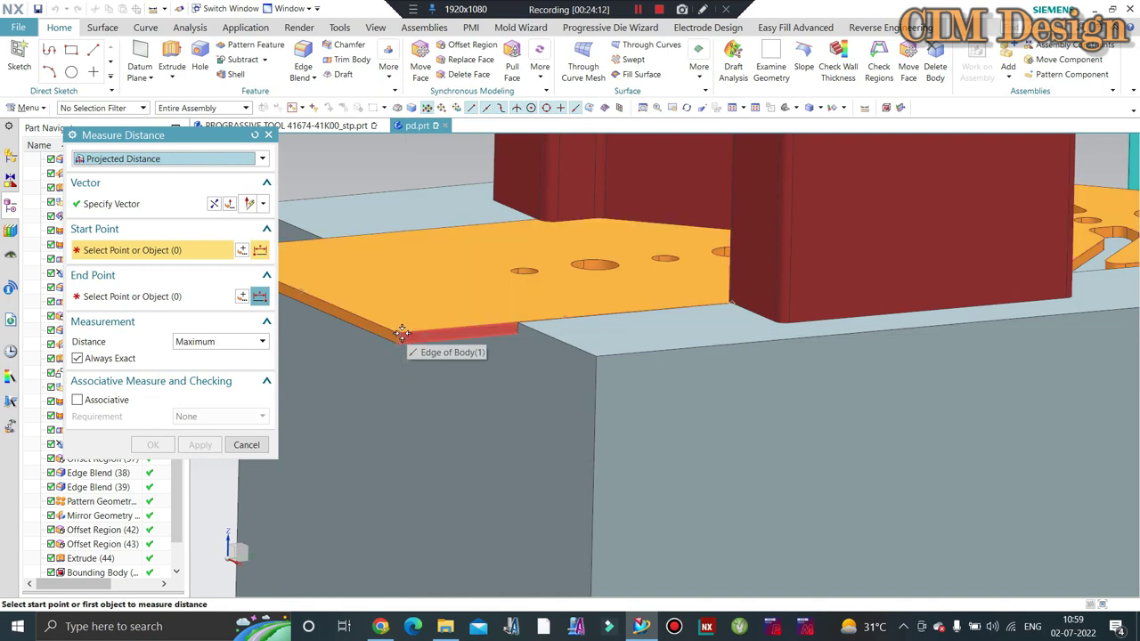
pyautogui.click(397, 341)
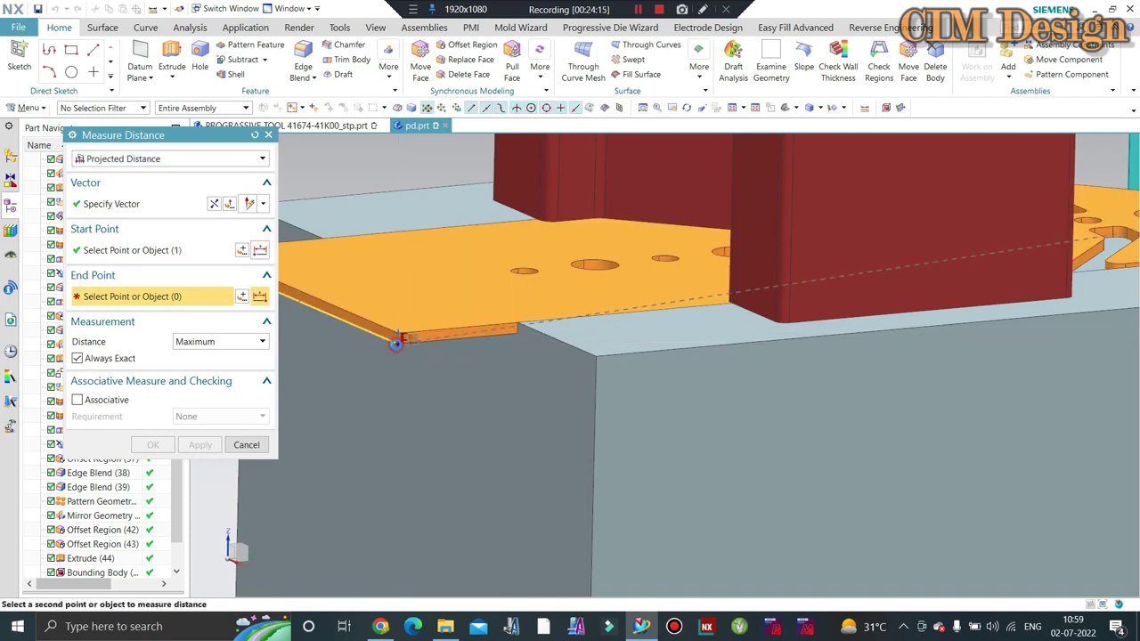
pyautogui.click(397, 343)
pyautogui.click(247, 447)
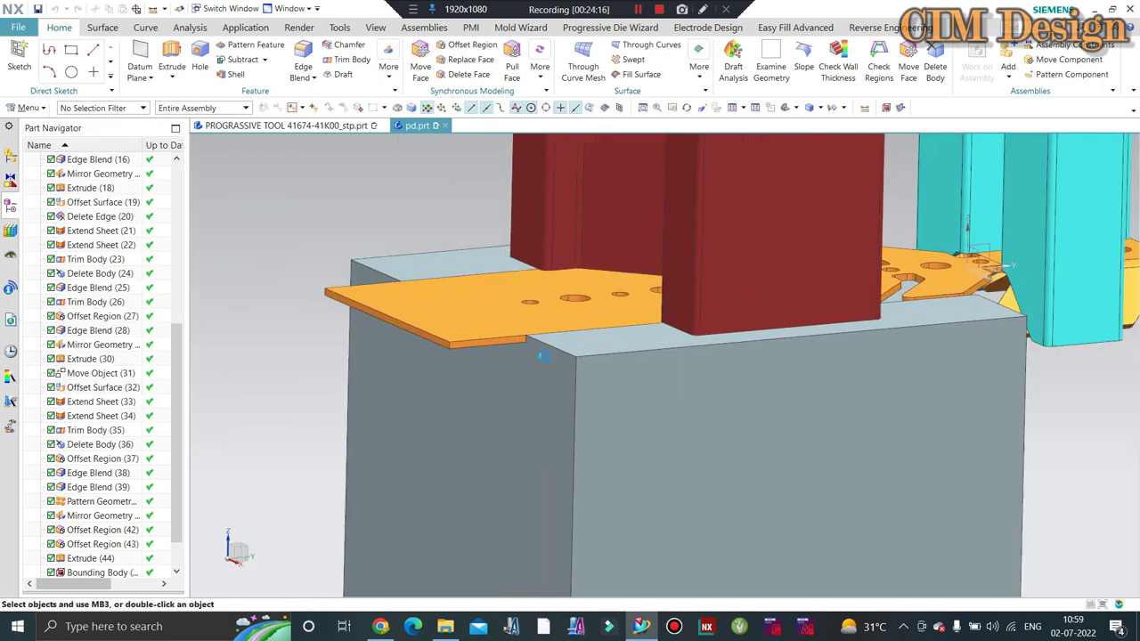
pyautogui.scroll(-5, 555, 342)
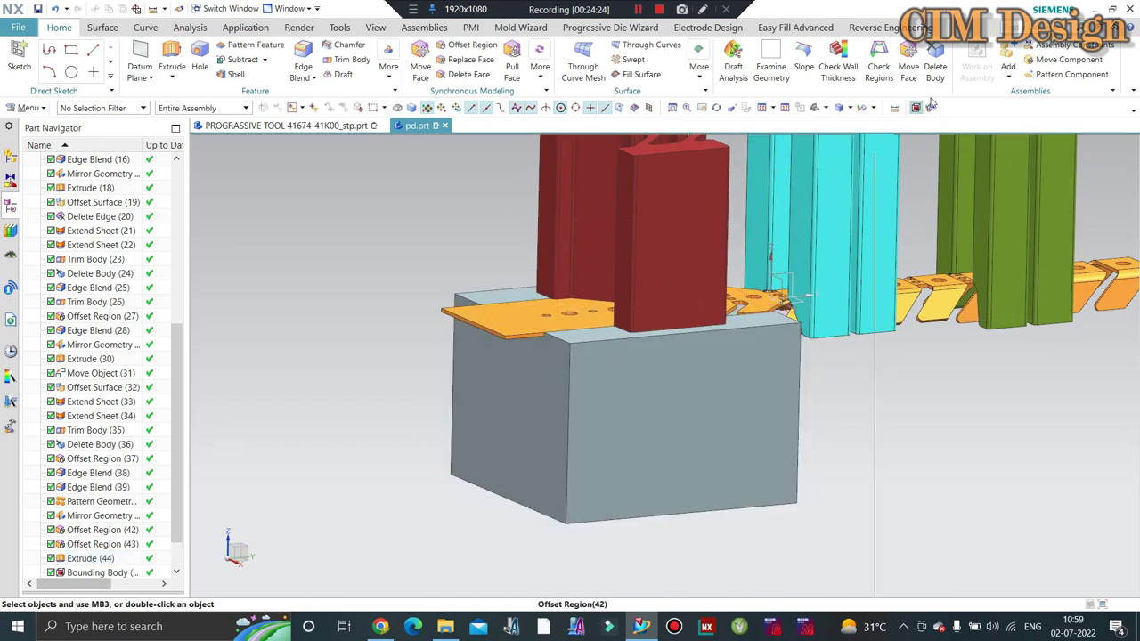
pyautogui.click(896, 106)
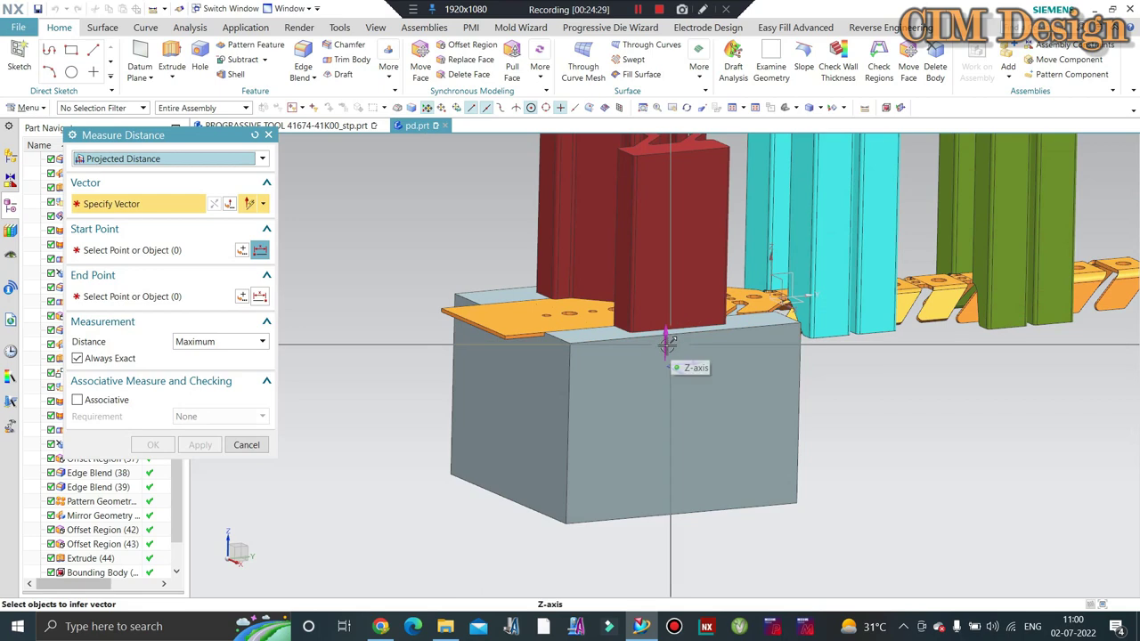
pyautogui.click(246, 445)
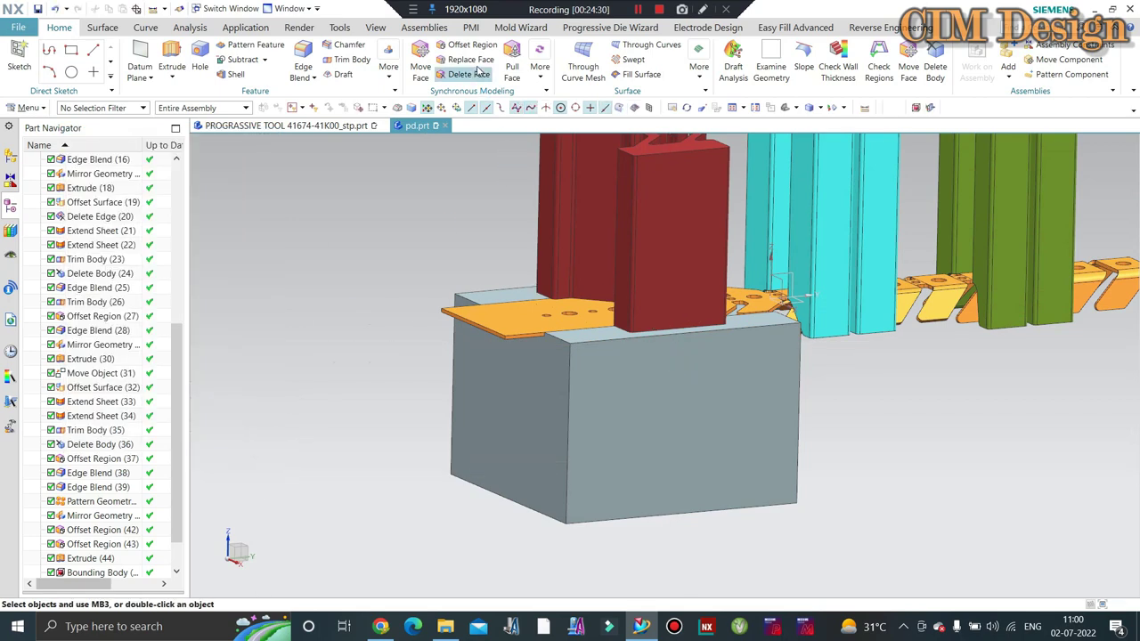
# Step: Replace the die block's face with a reversed 41.6 mm offset so it extends downward under the strip
pyautogui.moveTo(368, 297)
pyautogui.mouseDown(button='middle')
pyautogui.moveTo(381, 296)
pyautogui.moveTo(328, 318)
pyautogui.mouseUp(button='middle')
pyautogui.click(178, 223)
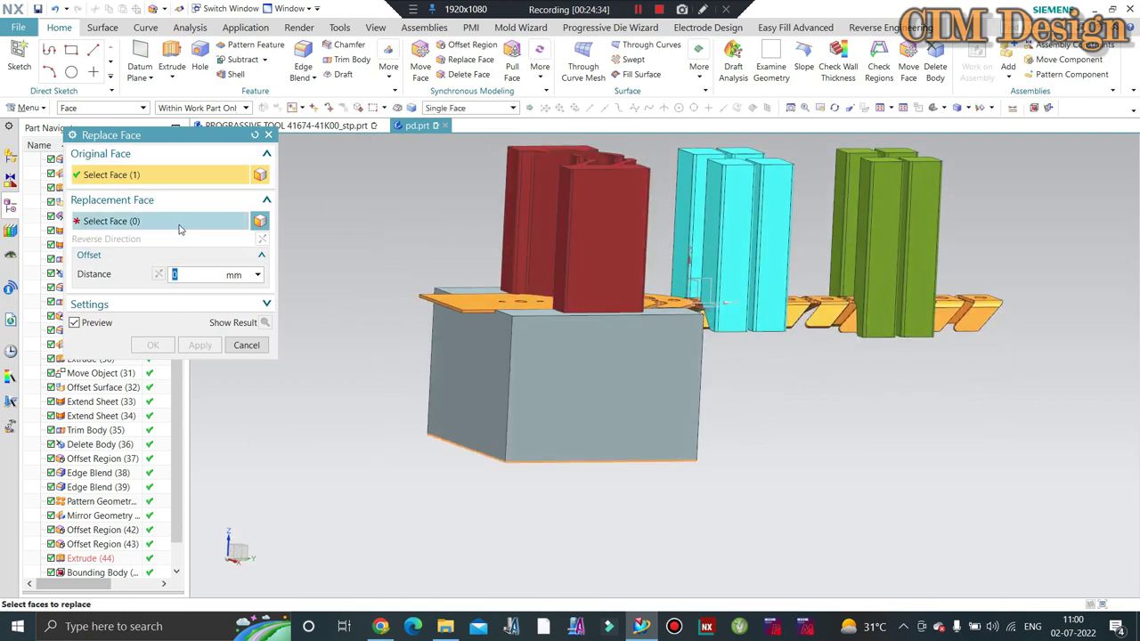
pyautogui.scroll(-5, 584, 325)
pyautogui.click(585, 325)
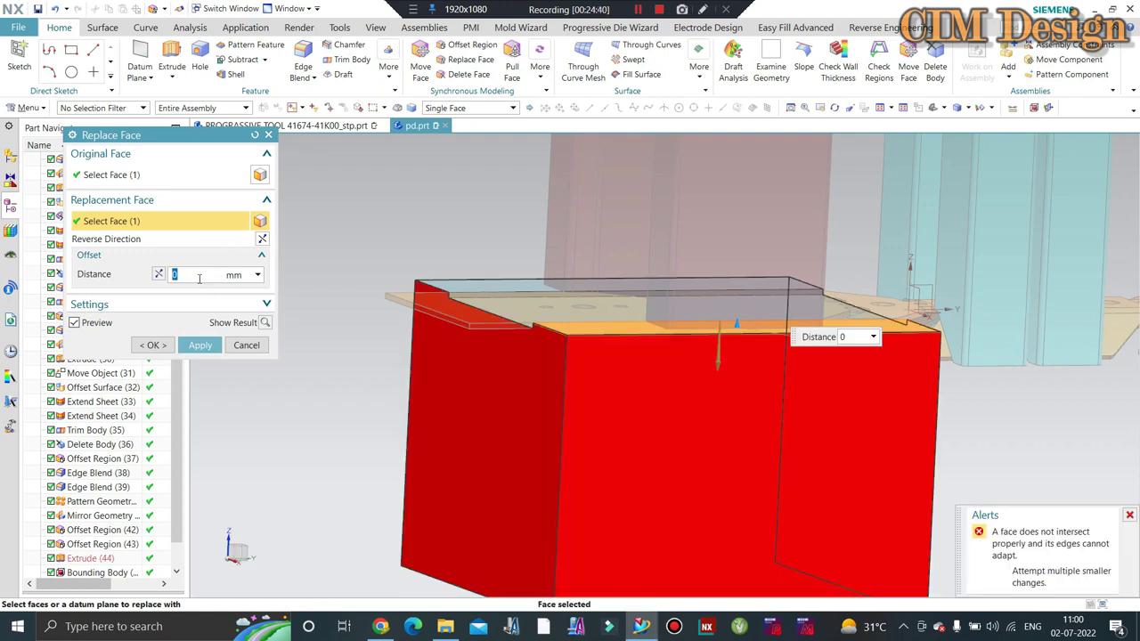
pyautogui.write('41.6')
pyautogui.press('Return')
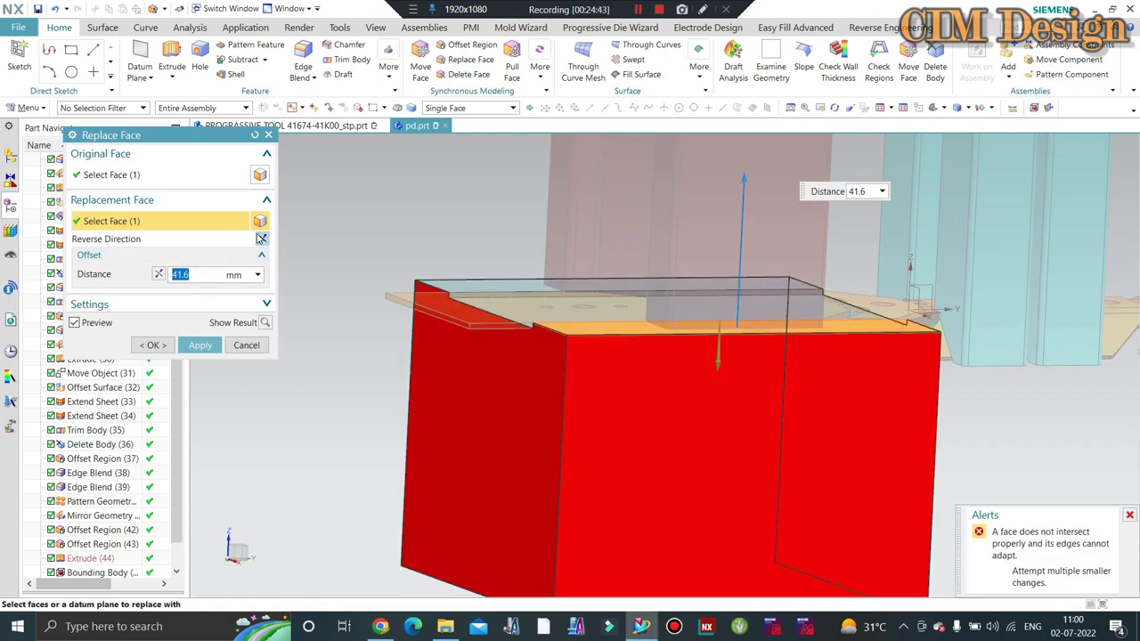
pyautogui.click(261, 239)
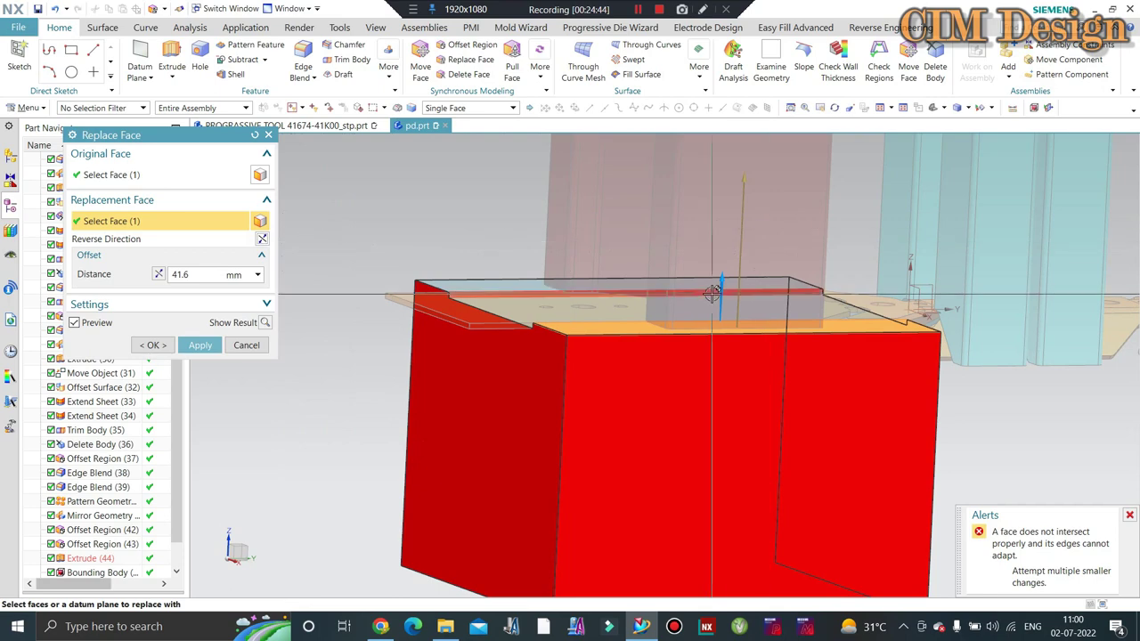
pyautogui.click(158, 274)
pyautogui.scroll(-3, 333, 260)
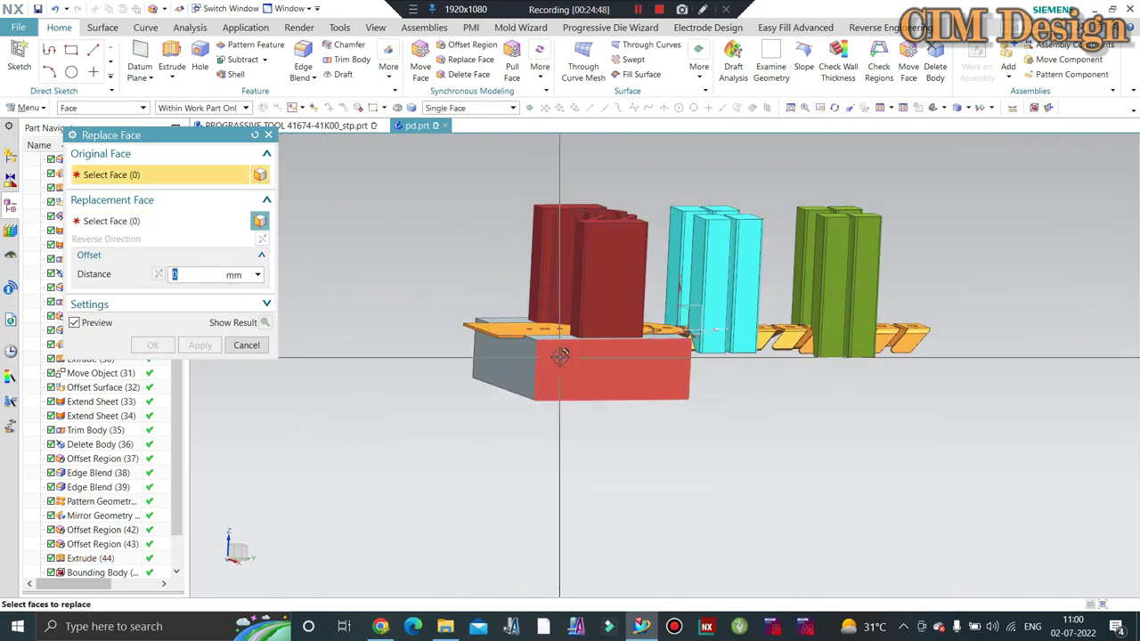
pyautogui.moveTo(334, 260); pyautogui.dragTo(555, 392, button='middle')
pyautogui.click(246, 345)
# Step: Hide the grey die block to expose the strip and punch profile
pyautogui.scroll(3, 586, 340)
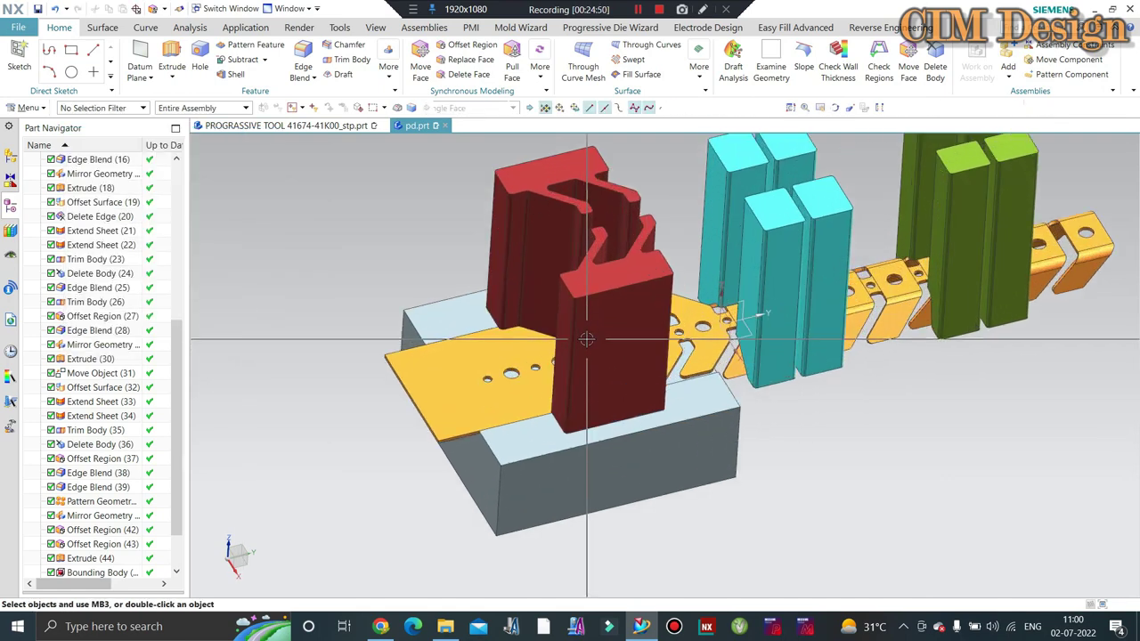
pyautogui.moveTo(586, 340)
pyautogui.mouseDown(button='middle')
pyautogui.moveTo(589, 251)
pyautogui.moveTo(593, 284)
pyautogui.mouseUp(button='middle')
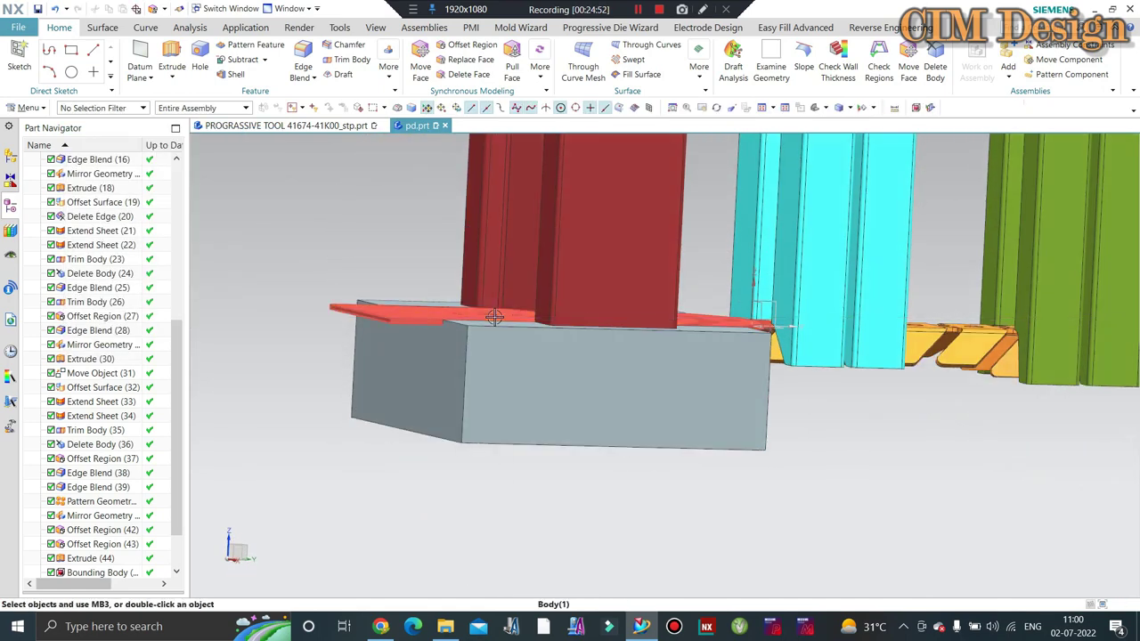
pyautogui.click(511, 364)
pyautogui.hotkey('ctrl', 'b')
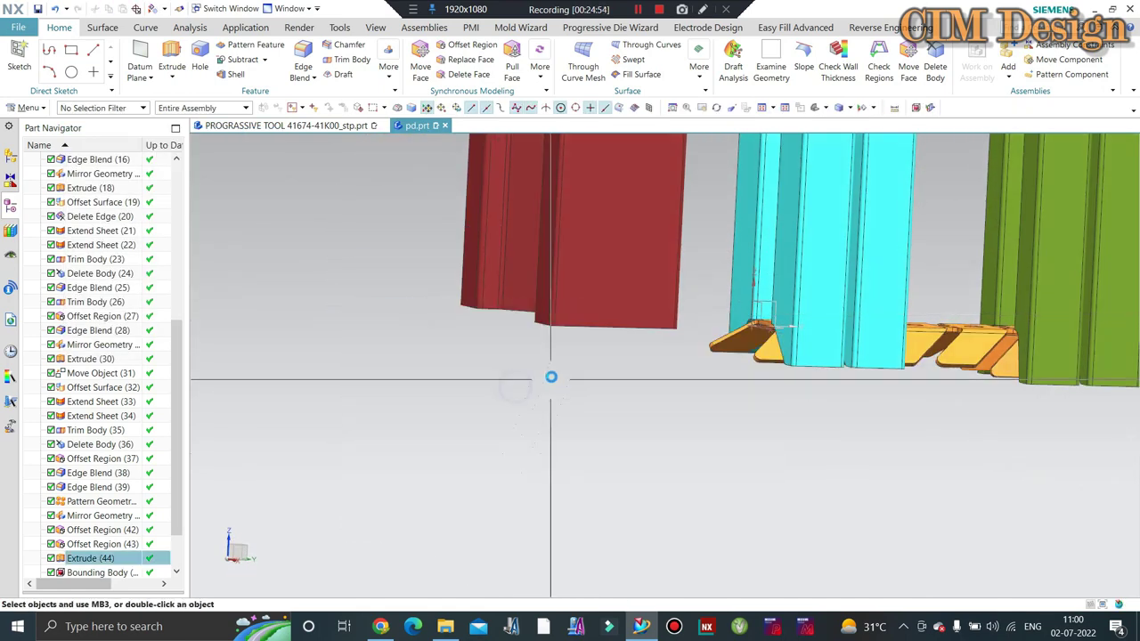
pyautogui.moveTo(546, 376)
pyautogui.mouseDown(button='middle')
pyautogui.moveTo(560, 330)
pyautogui.moveTo(416, 150)
pyautogui.mouseUp(button='middle')
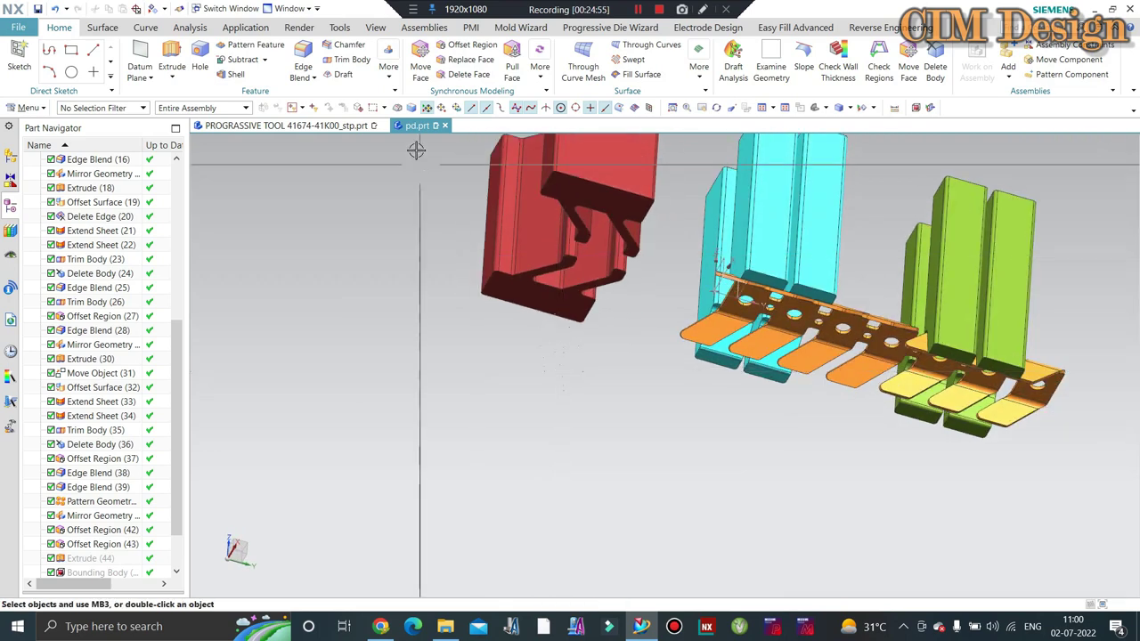
# Step: Extrude the red punch profile 80 mm using Region Boundary Curves
pyautogui.click(174, 54)
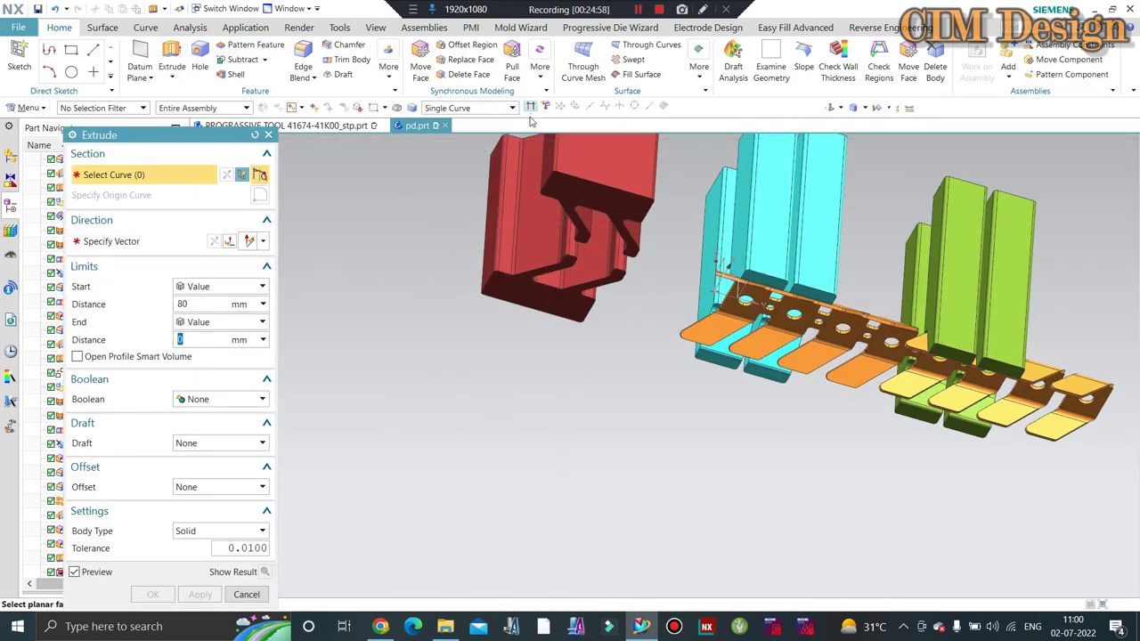
pyautogui.click(500, 107)
pyautogui.click(477, 197)
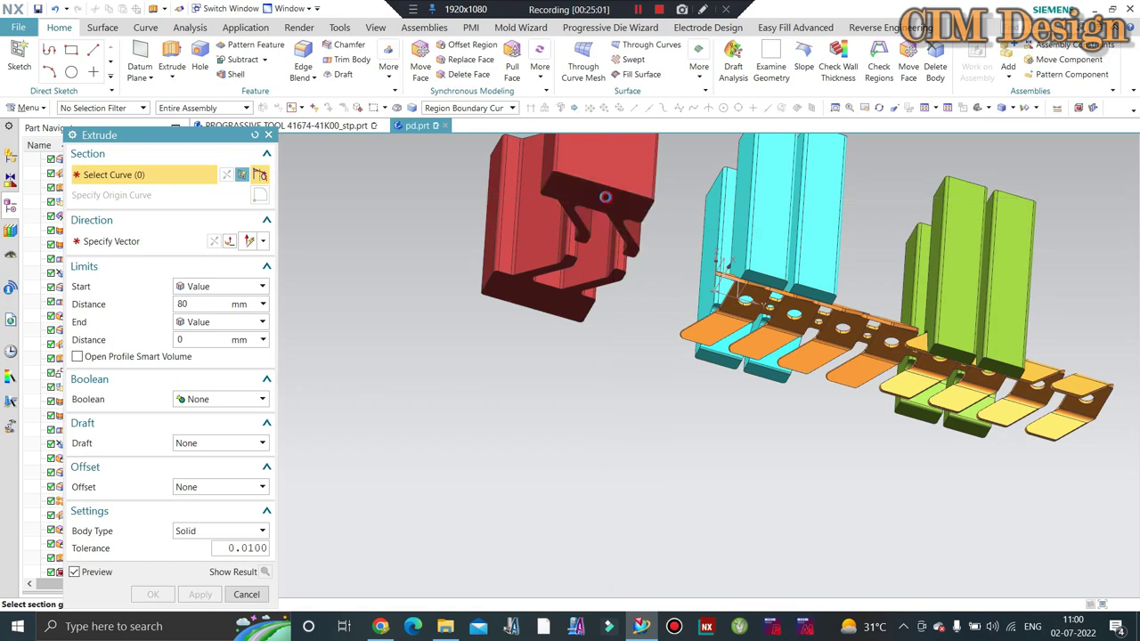
pyautogui.click(524, 282)
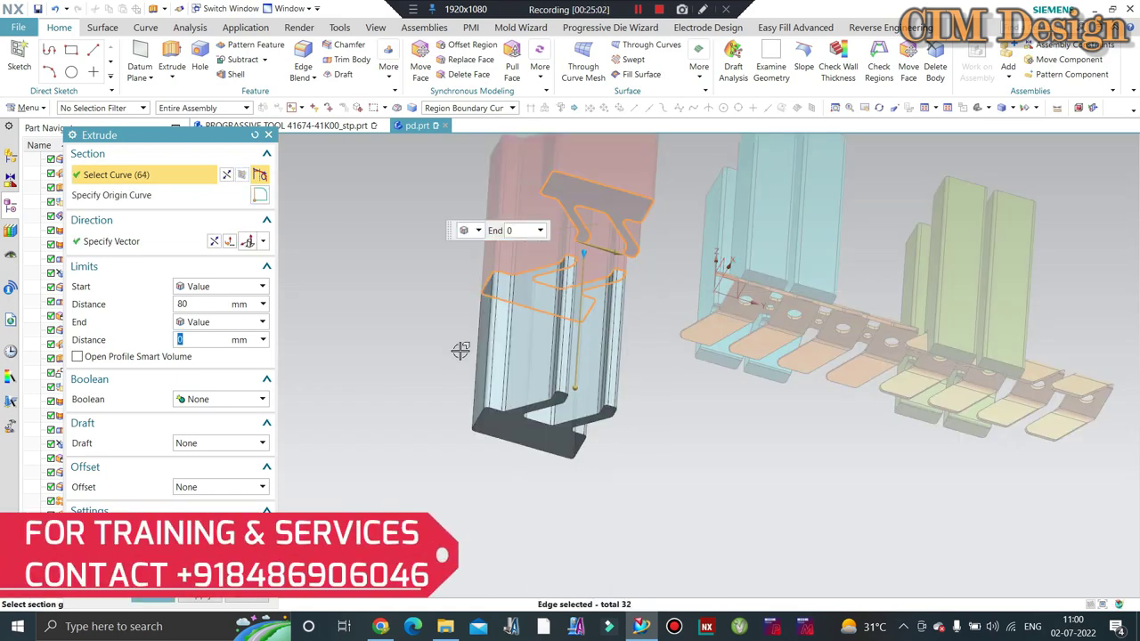
pyautogui.press('Escape')
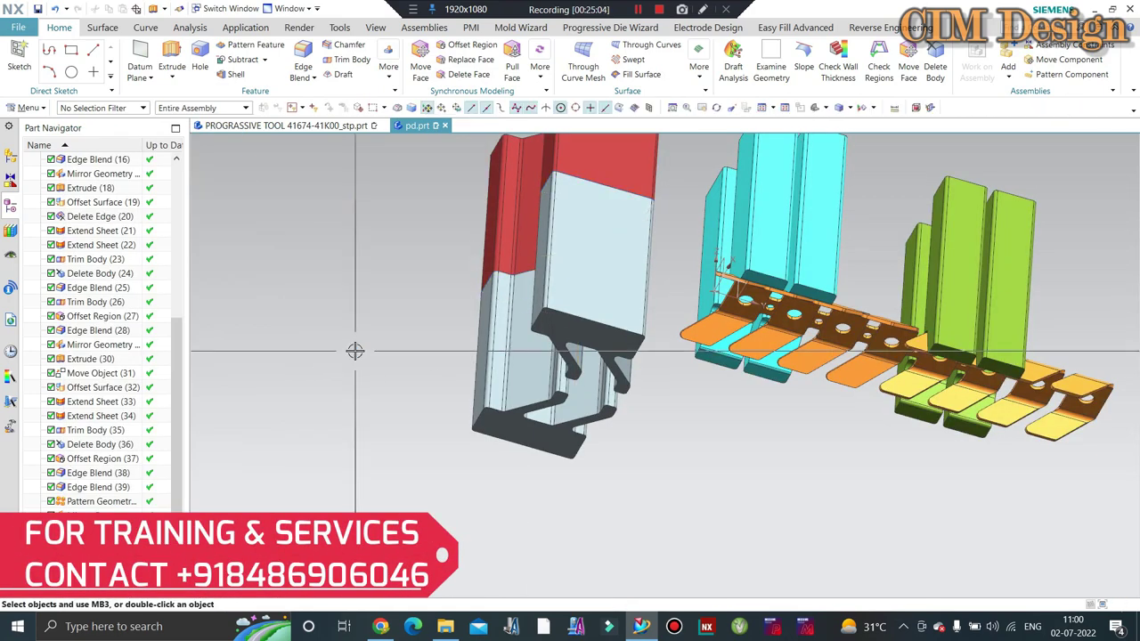
# Step: Show the hidden die block again
pyautogui.hotkey('ctrl', 'shift', 'k')
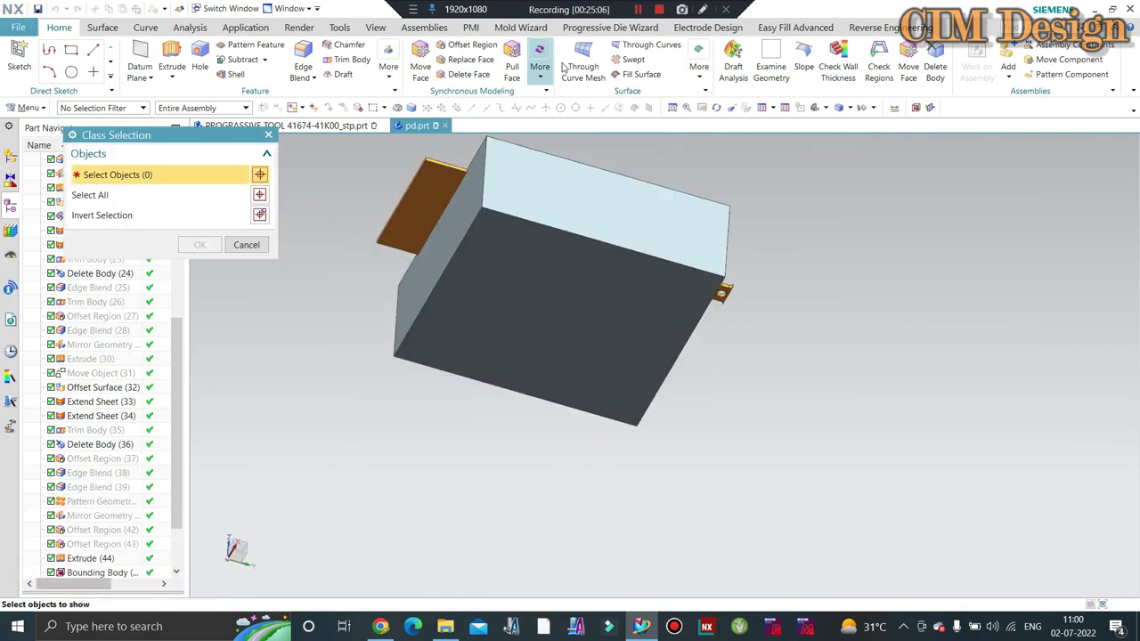
pyautogui.click(476, 253)
pyautogui.middleClick(476, 254)
# Step: Subtract both extruded punch bodies from the grey die block
pyautogui.moveTo(470, 305); pyautogui.dragTo(293, 35, button='middle')
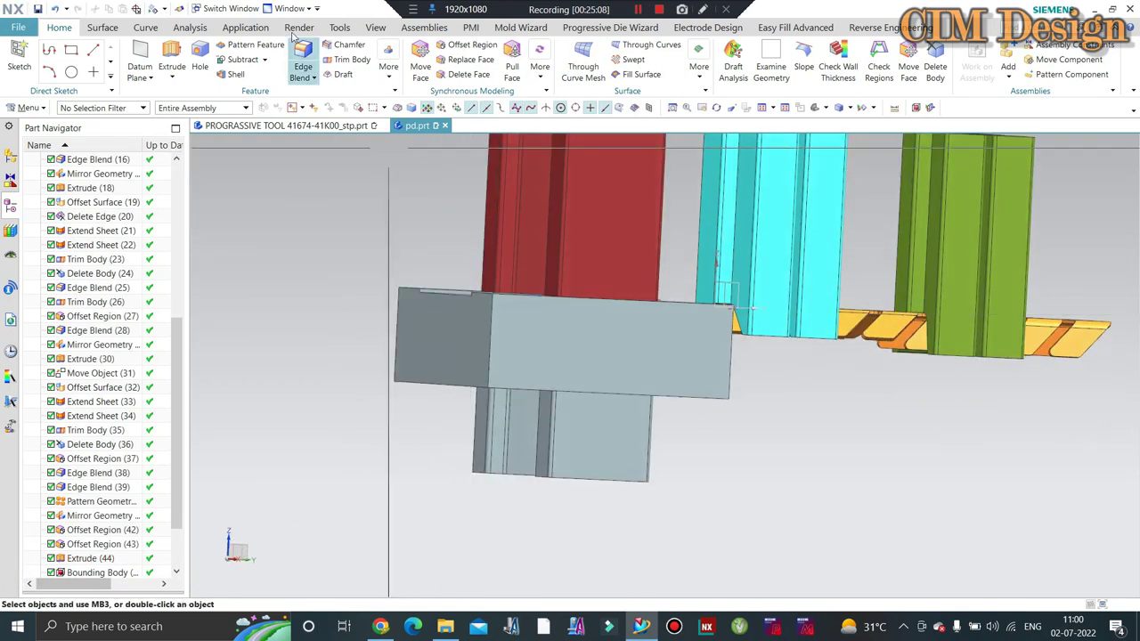
pyautogui.click(242, 60)
pyautogui.click(604, 298)
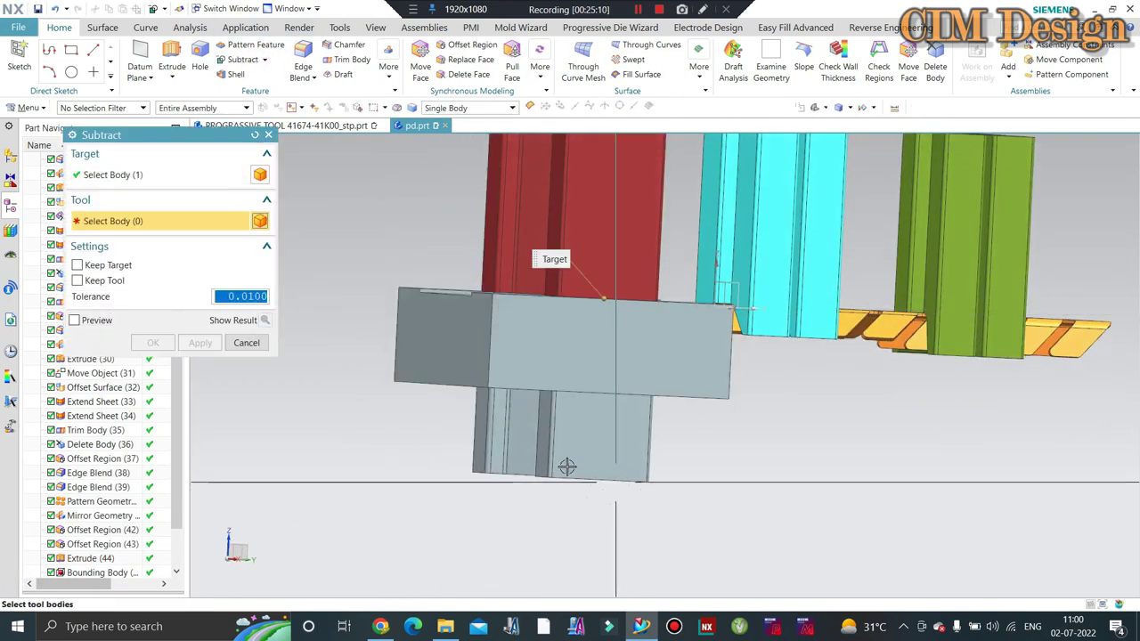
pyautogui.click(545, 449)
pyautogui.click(526, 448)
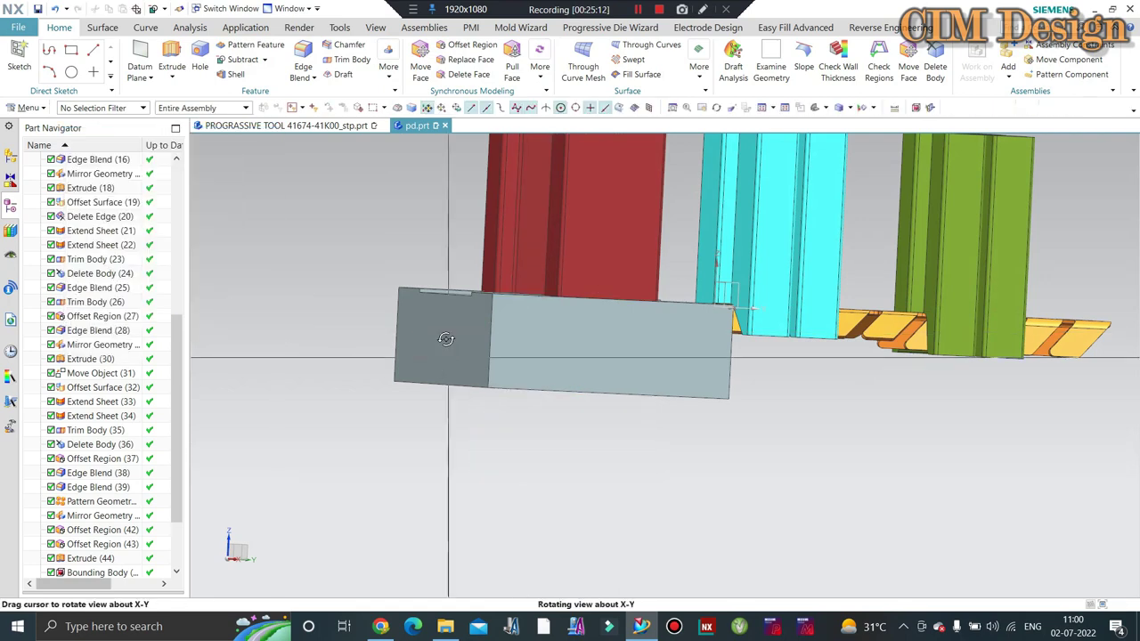
pyautogui.moveTo(499, 356); pyautogui.dragTo(361, 192, button='middle')
# Step: Inspect the die's punch openings from the top view and bring up Replace Face
pyautogui.press('F8')
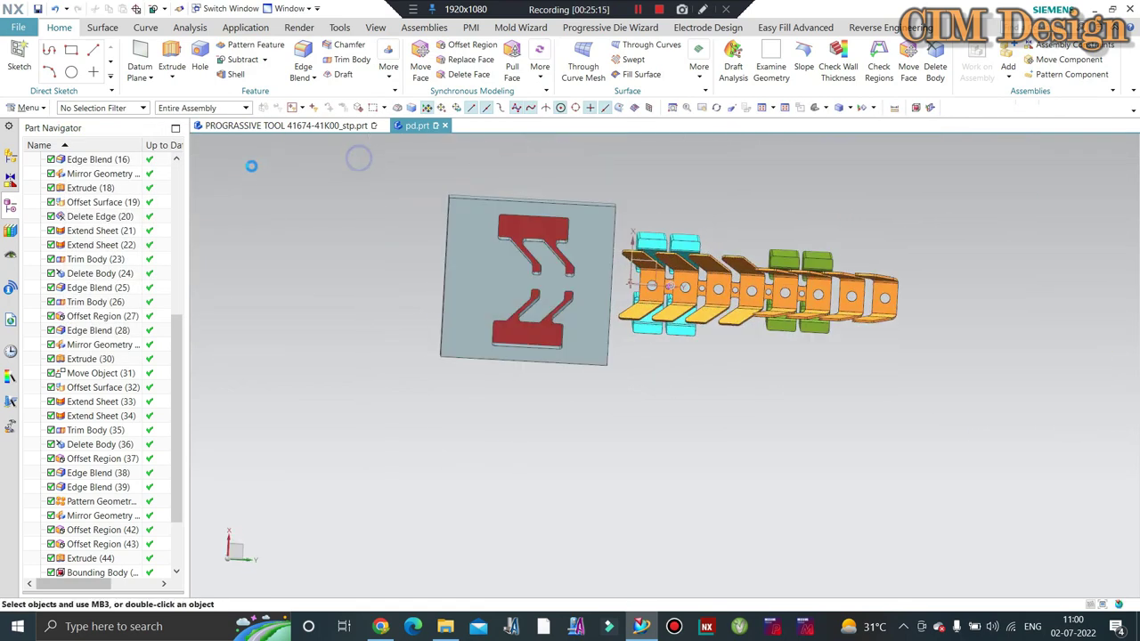
pyautogui.moveTo(577, 252); pyautogui.dragTo(589, 341, button='middle')
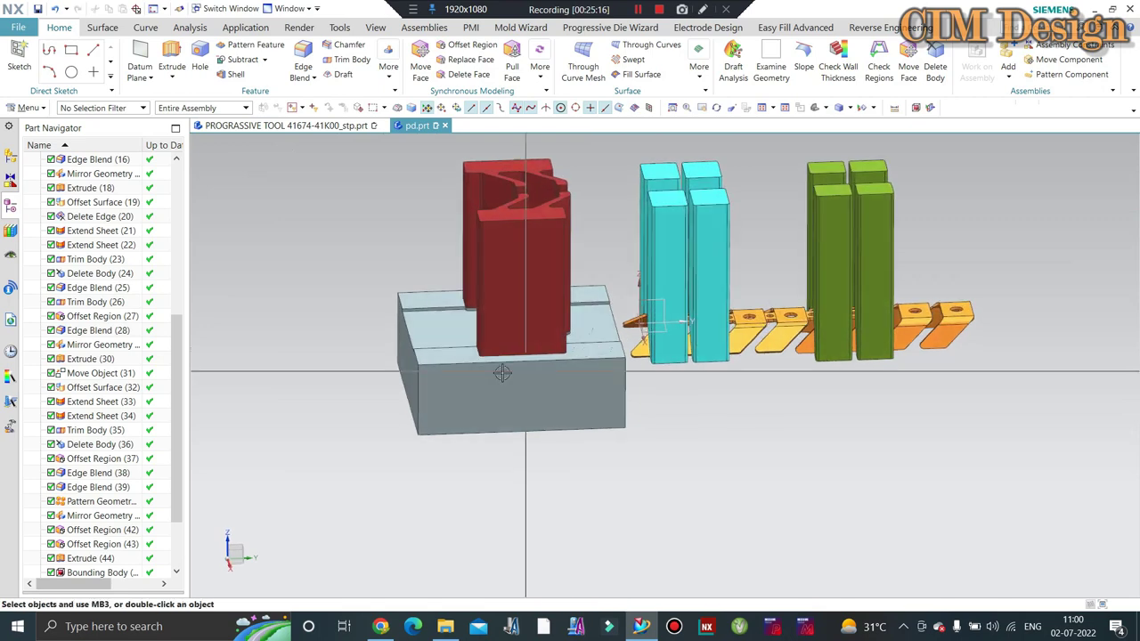
pyautogui.moveTo(504, 377); pyautogui.dragTo(512, 374, button='middle')
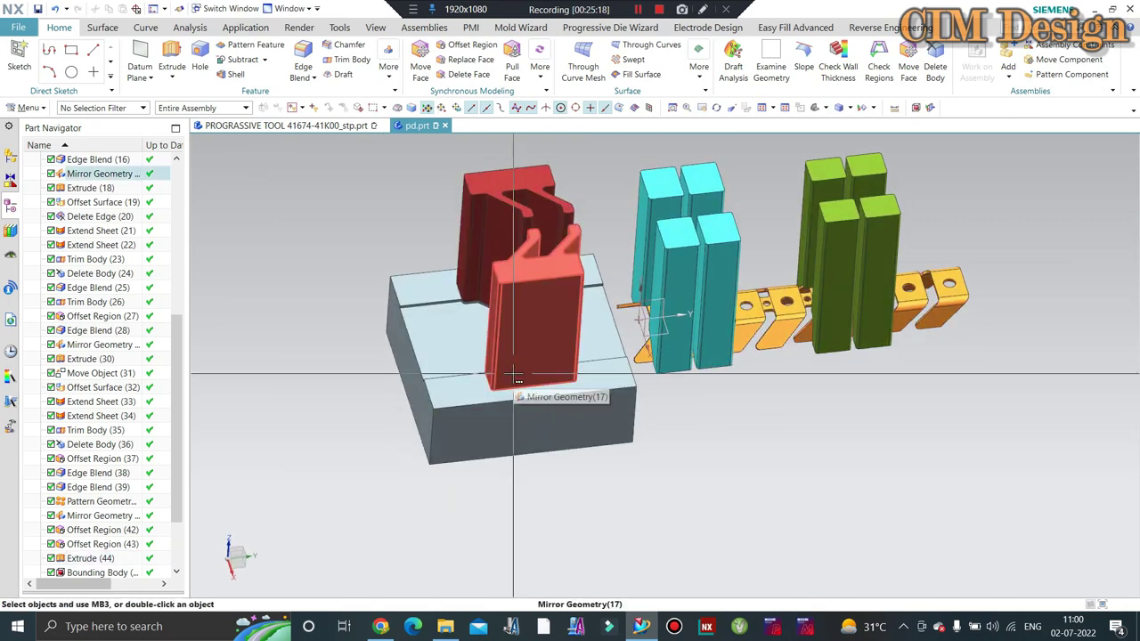
pyautogui.moveTo(498, 370); pyautogui.dragTo(523, 463, button='middle')
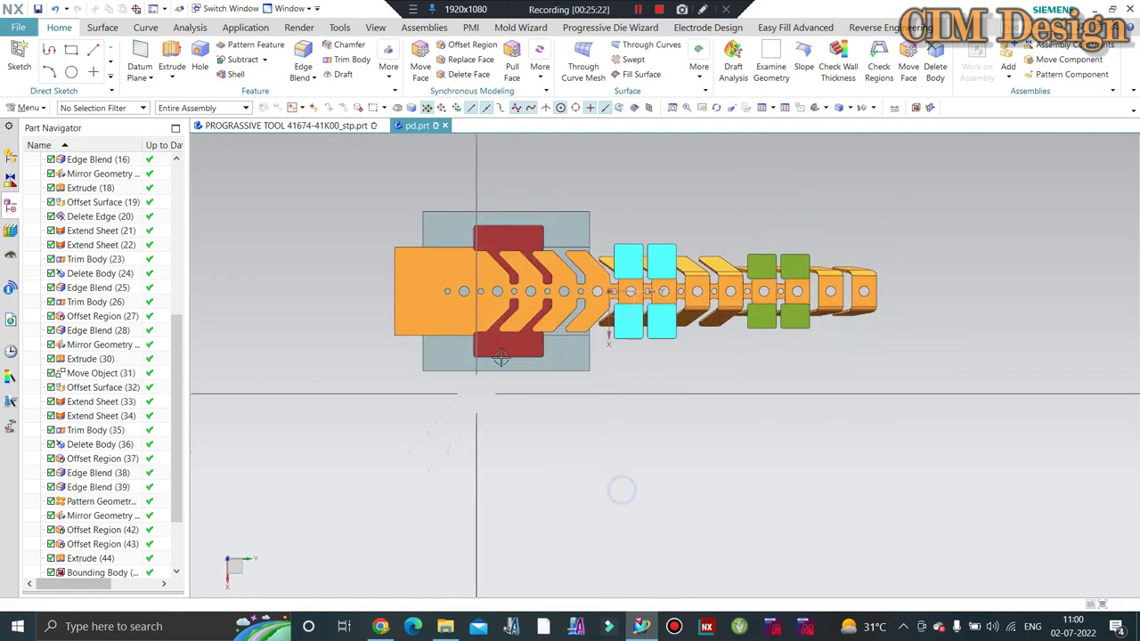
pyautogui.scroll(2, 505, 221)
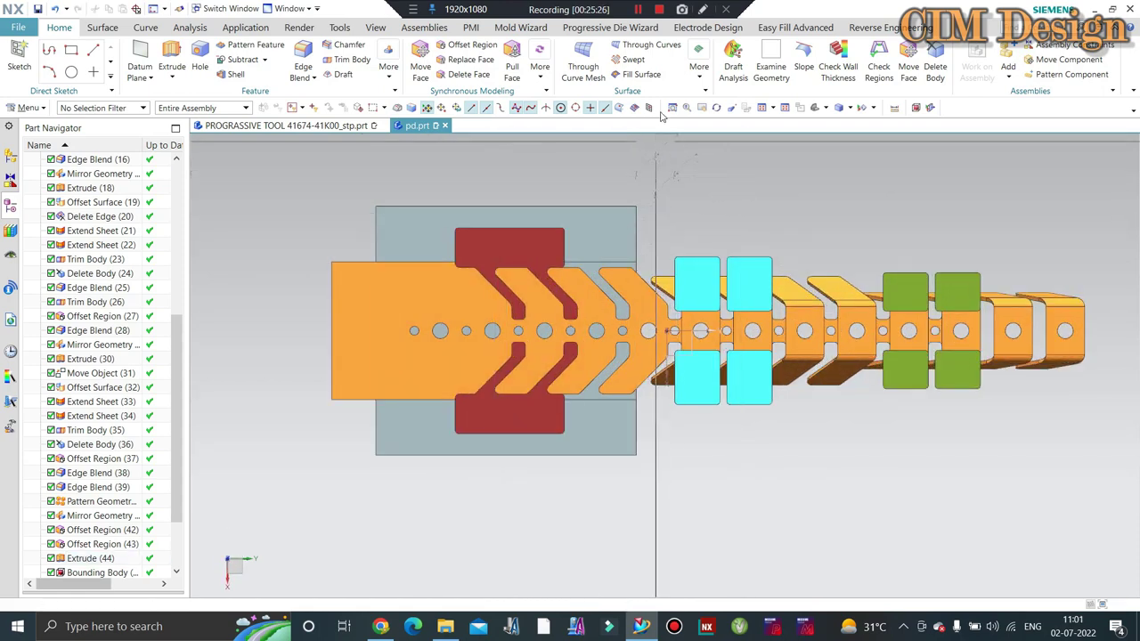
pyautogui.click(639, 16)
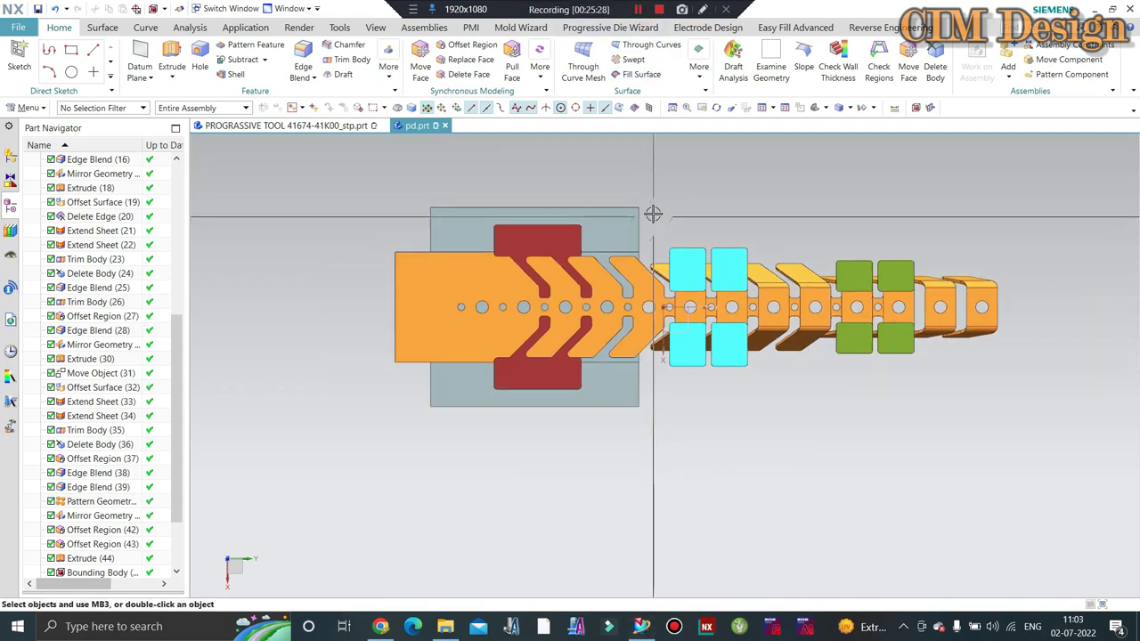
pyautogui.moveTo(654, 211)
pyautogui.mouseDown(button='middle')
pyautogui.moveTo(643, 183)
pyautogui.moveTo(577, 359)
pyautogui.moveTo(603, 348)
pyautogui.moveTo(572, 404)
pyautogui.moveTo(596, 417)
pyautogui.moveTo(655, 297)
pyautogui.mouseUp(button='middle')
pyautogui.scroll(3, 584, 341)
pyautogui.scroll(3, 588, 342)
pyautogui.scroll(3, 578, 359)
pyautogui.scroll(2, 579, 374)
pyautogui.scroll(2, 588, 360)
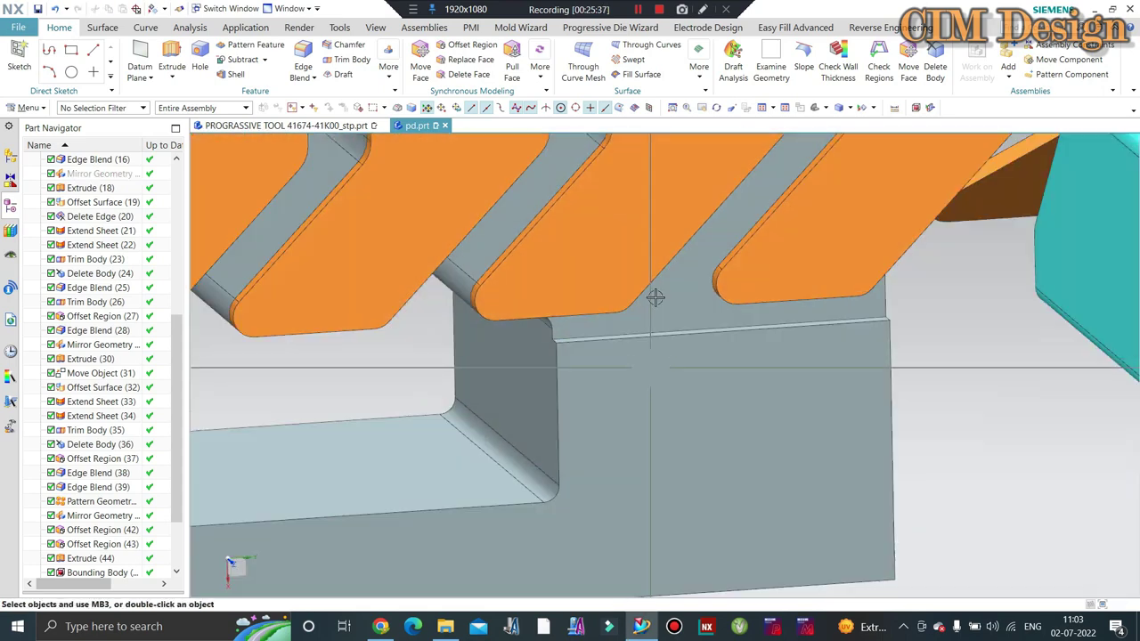
# Step: Replace one of the die block's punch-opening faces with its neighbouring face
pyautogui.scroll(3, 611, 336)
pyautogui.click(611, 337)
pyautogui.moveTo(620, 392); pyautogui.dragTo(615, 359, button='middle')
pyautogui.scroll(2, 557, 501)
pyautogui.scroll(2, 602, 459)
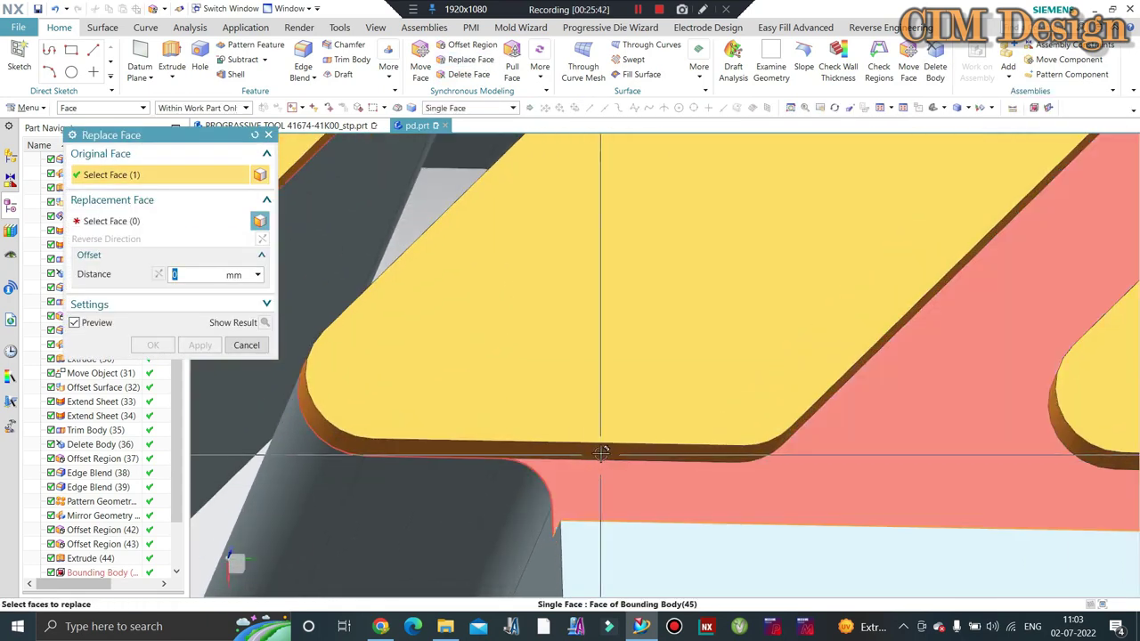
pyautogui.click(602, 453)
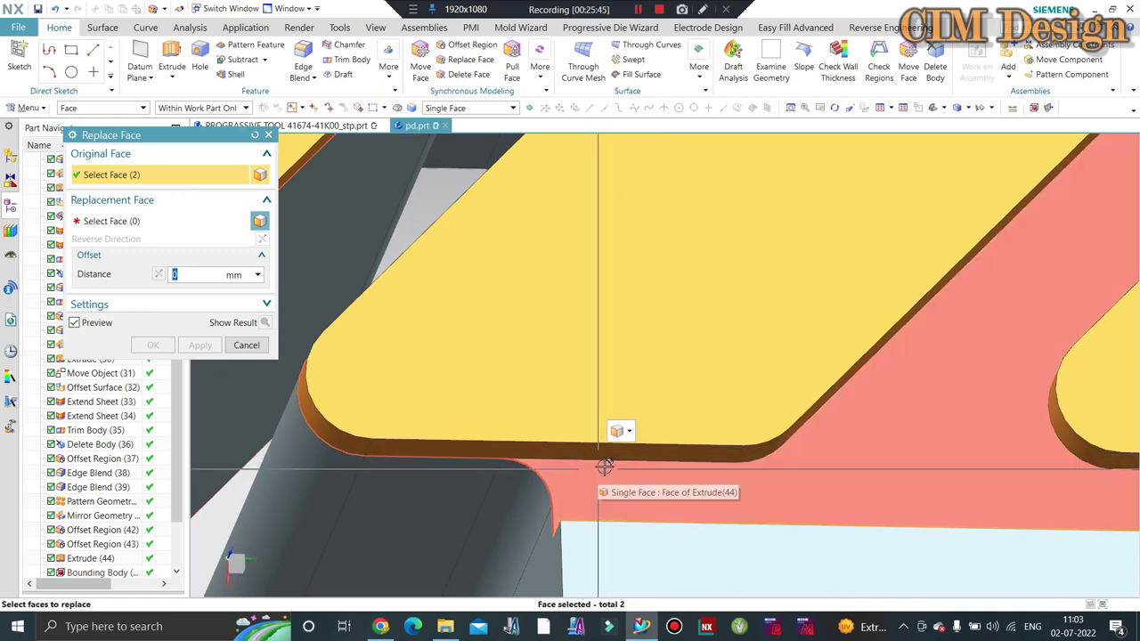
pyautogui.keyDown('shift'); pyautogui.click(618, 469); pyautogui.keyUp('shift')
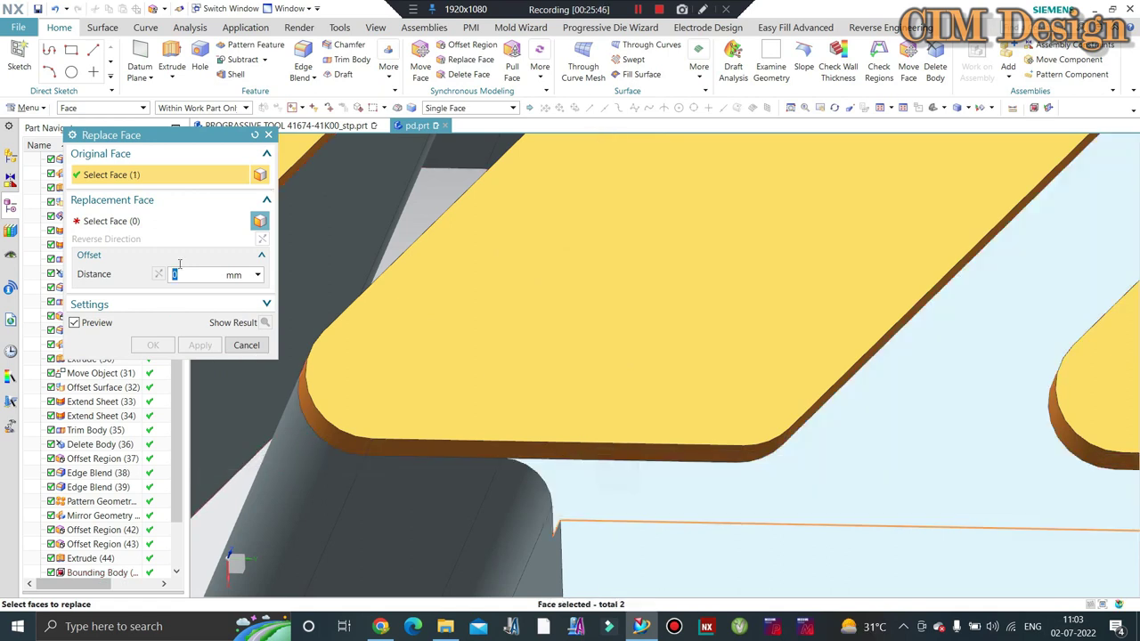
pyautogui.click(521, 421)
pyautogui.scroll(-2, 623, 445)
pyautogui.scroll(-2, 626, 421)
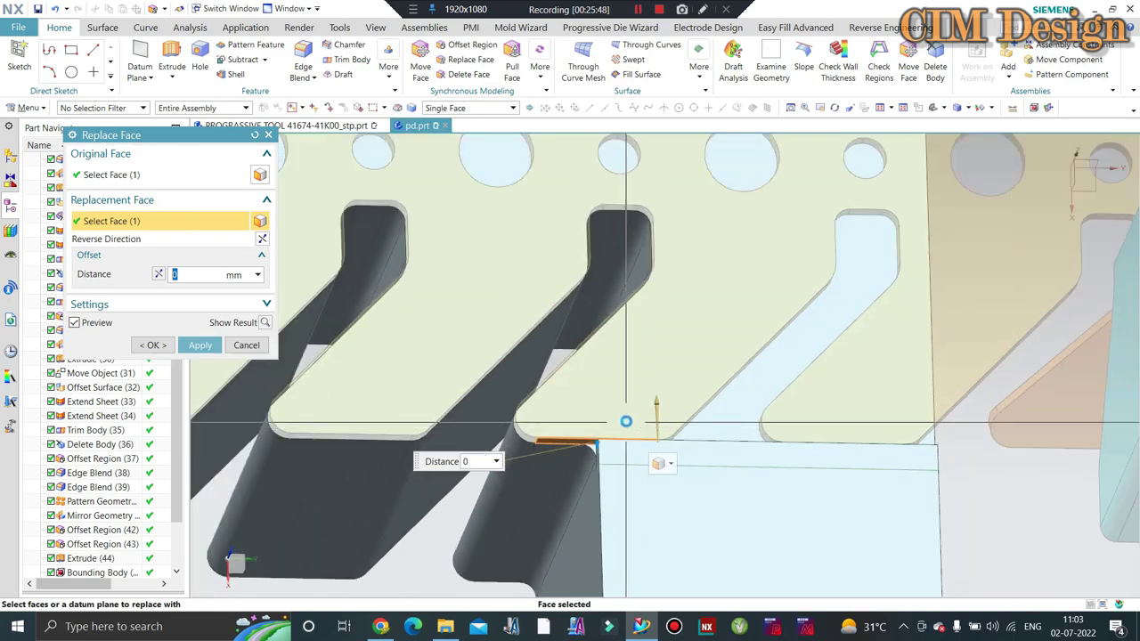
pyautogui.scroll(-1, 626, 421)
pyautogui.scroll(-2, 606, 437)
pyautogui.scroll(-1, 697, 445)
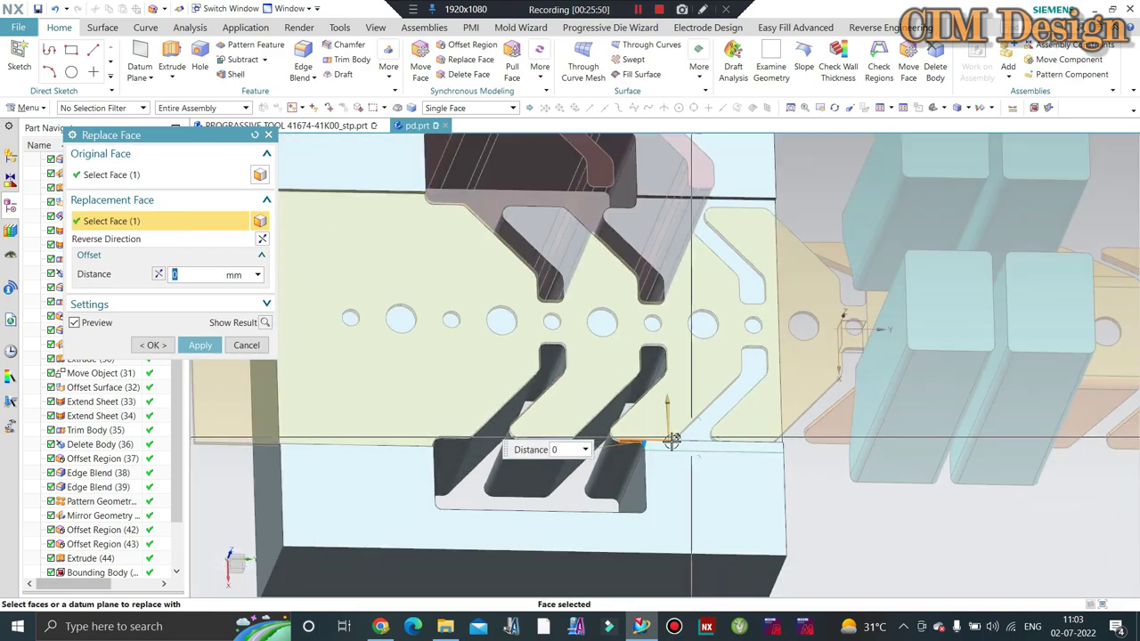
pyautogui.middleClick(671, 441)
# Step: Orbit and zoom into the strip slots toward the punch and strip corner
pyautogui.scroll(2, 670, 445)
pyautogui.scroll(2, 758, 425)
pyautogui.scroll(-1, 759, 423)
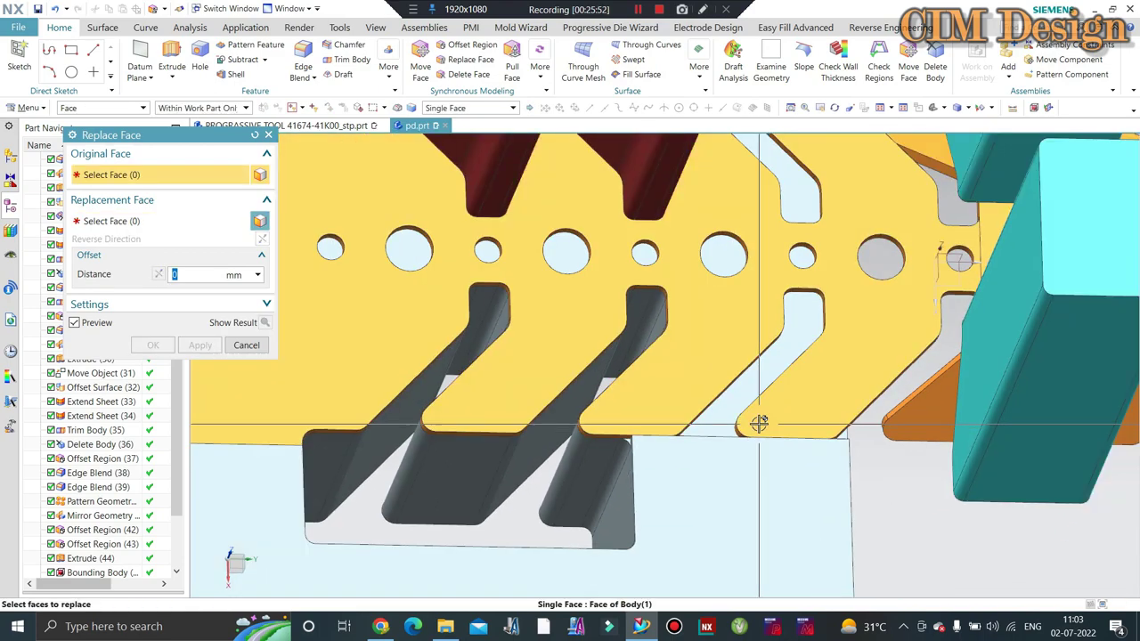
pyautogui.moveTo(758, 424); pyautogui.dragTo(743, 448, button='middle')
pyautogui.scroll(2, 745, 448)
pyautogui.scroll(-4, 748, 448)
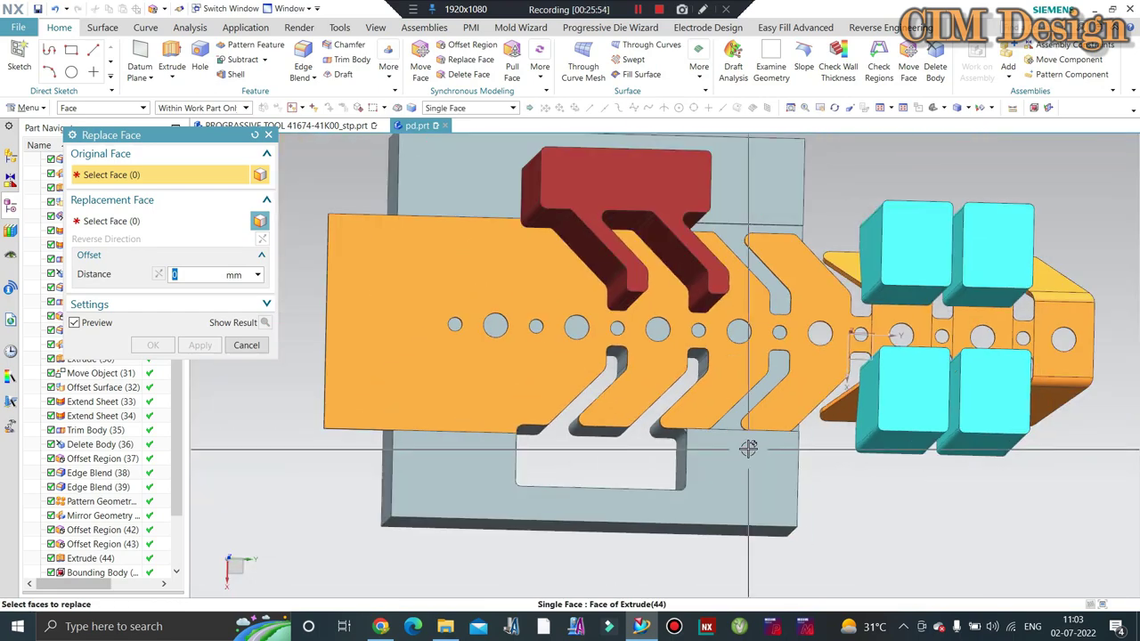
pyautogui.scroll(-1, 748, 448)
pyautogui.scroll(3, 752, 440)
pyautogui.scroll(2, 758, 432)
pyautogui.scroll(1, 763, 427)
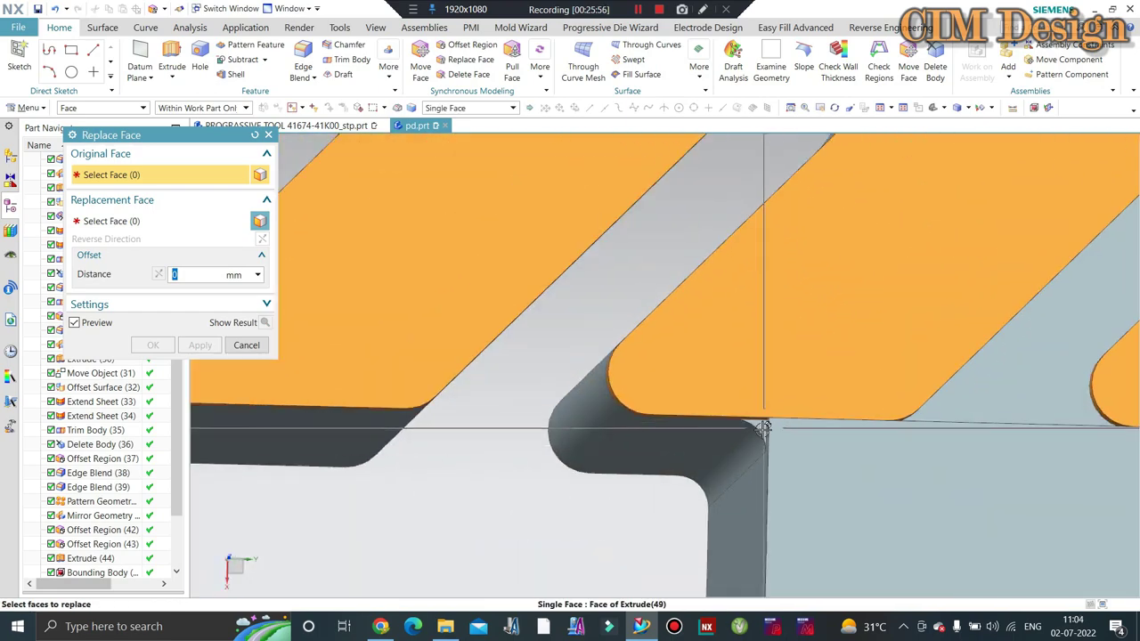
pyautogui.scroll(-3, 741, 456)
pyautogui.scroll(-2, 713, 481)
pyautogui.moveTo(703, 498)
pyautogui.mouseDown(button='middle')
pyautogui.moveTo(705, 460)
pyautogui.moveTo(762, 454)
pyautogui.mouseUp(button='middle')
pyautogui.scroll(5, 764, 454)
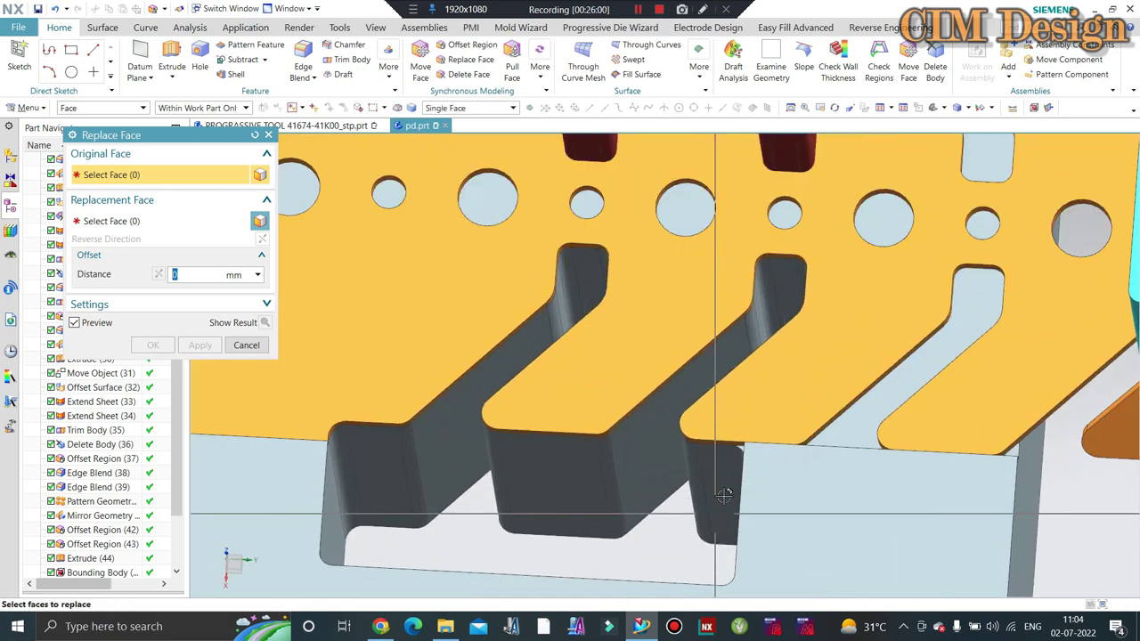
pyautogui.scroll(-2, 862, 405)
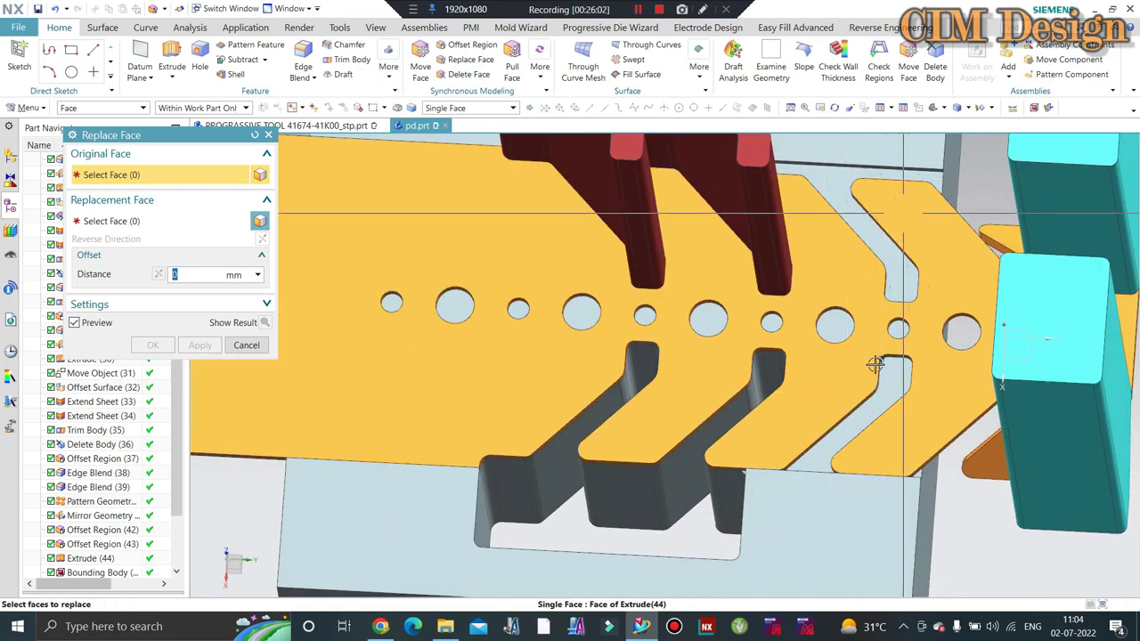
pyautogui.scroll(-2, 875, 364)
pyautogui.moveTo(872, 356); pyautogui.dragTo(859, 303, button='middle')
pyautogui.scroll(3, 855, 289)
pyautogui.scroll(3, 852, 283)
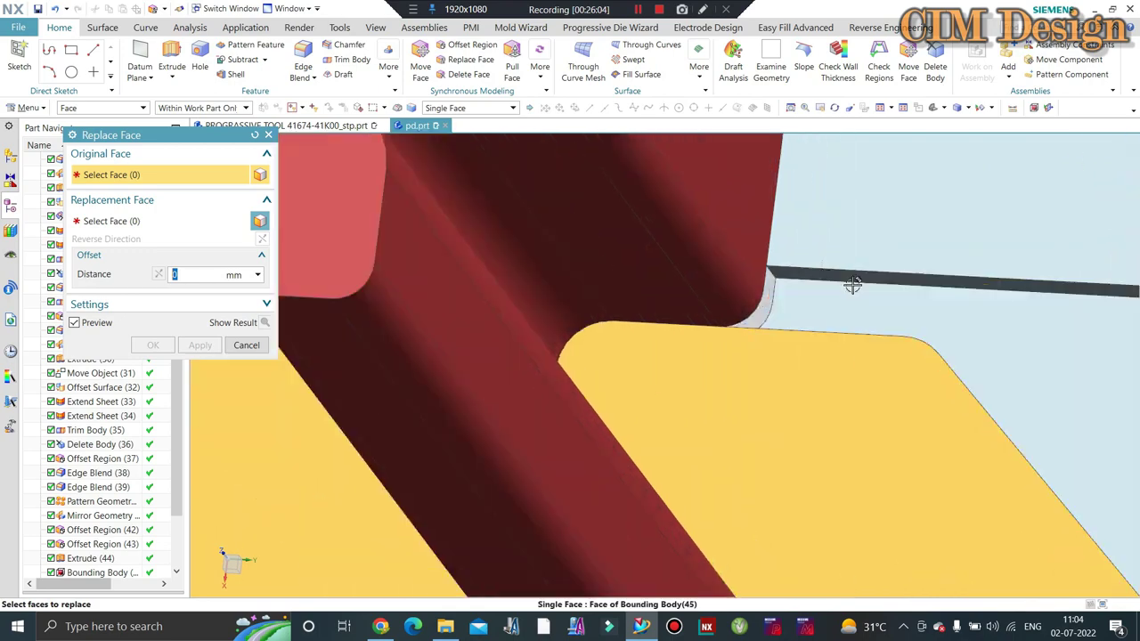
# Step: Replace the strip's thin edge face with the adjacent body face
pyautogui.click(850, 274)
pyautogui.scroll(-2, 623, 303)
pyautogui.click(164, 221)
pyautogui.scroll(-3, 623, 297)
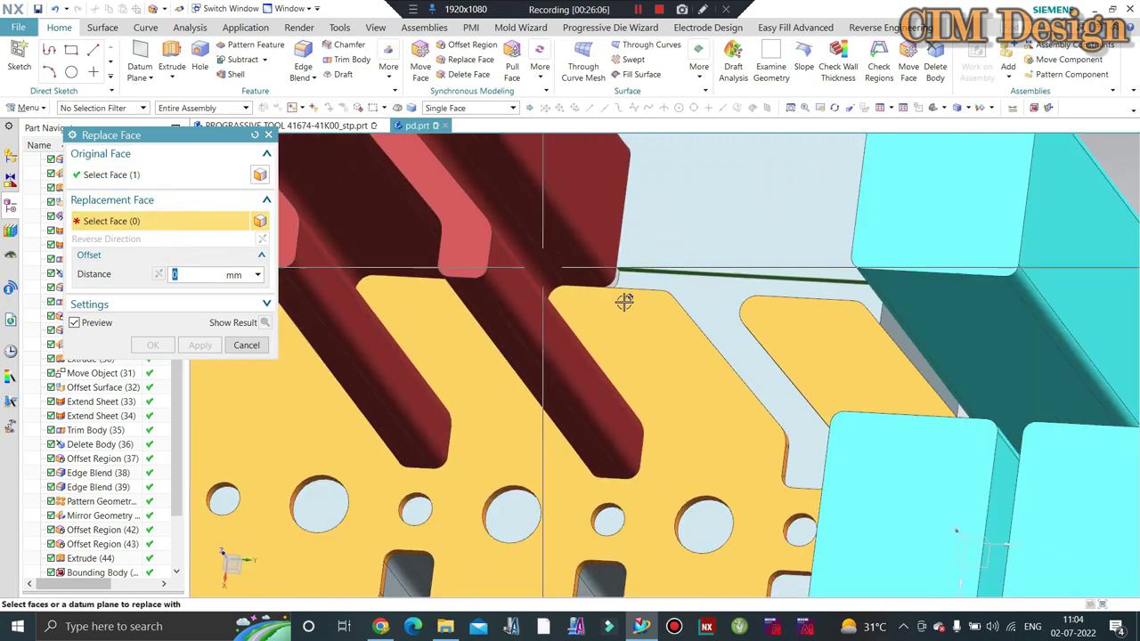
pyautogui.moveTo(623, 297); pyautogui.dragTo(627, 331, button='middle')
pyautogui.scroll(2, 627, 330)
pyautogui.scroll(3, 623, 157)
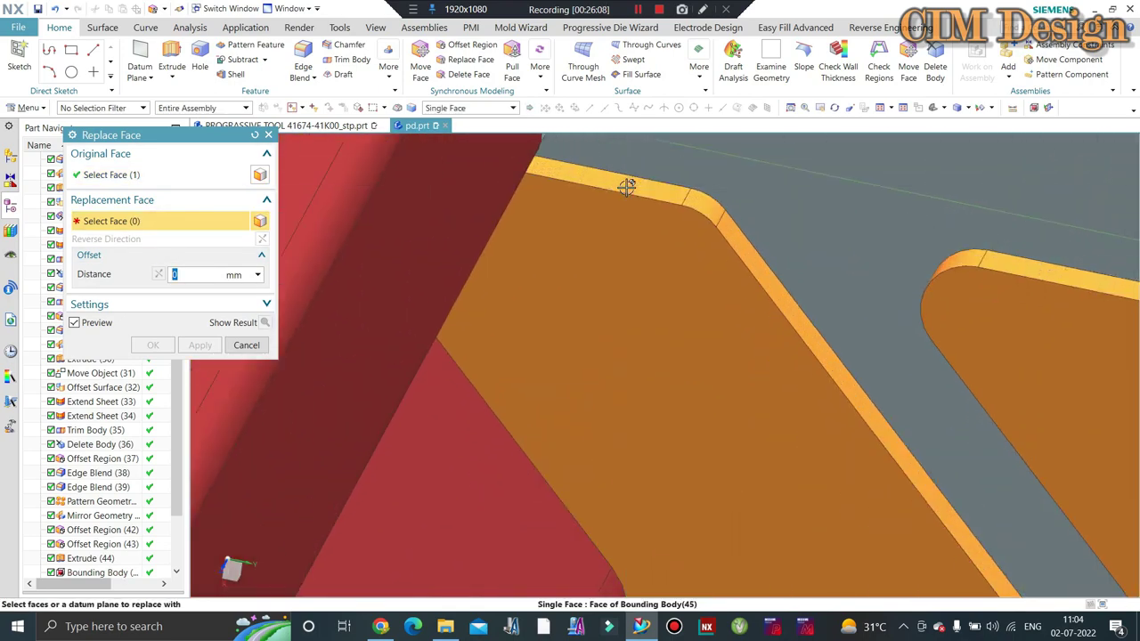
pyautogui.click(628, 185)
pyautogui.scroll(-3, 627, 274)
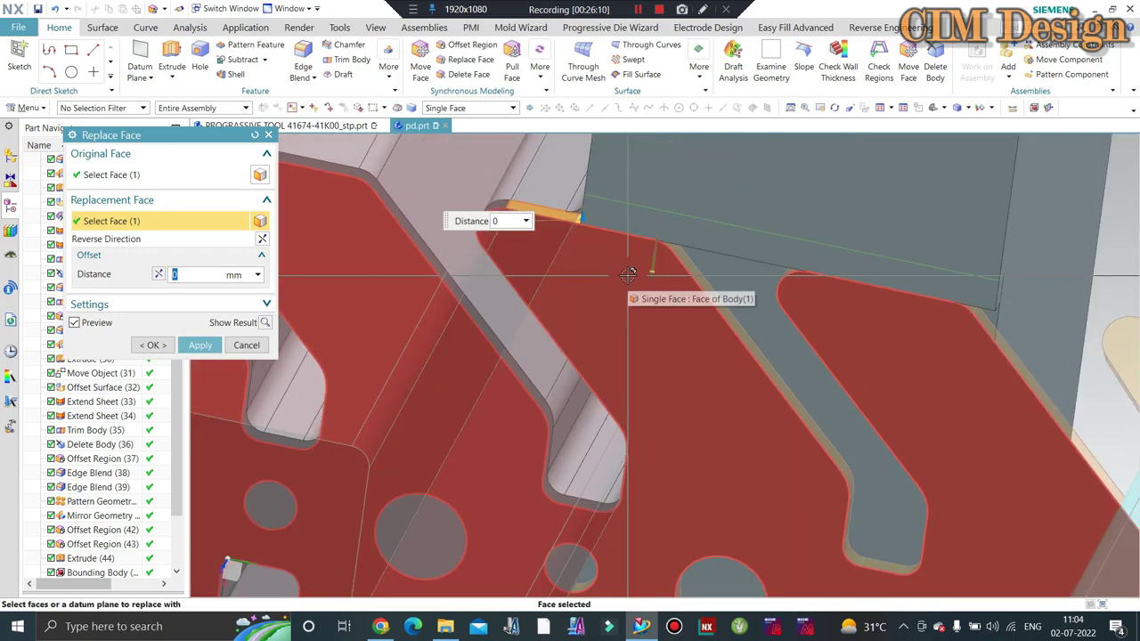
pyautogui.scroll(-3, 627, 274)
pyautogui.middleClick(641, 294)
# Step: Close Replace Face and orbit to a top-down view of the die
pyautogui.scroll(-2, 650, 303)
pyautogui.scroll(-2, 659, 312)
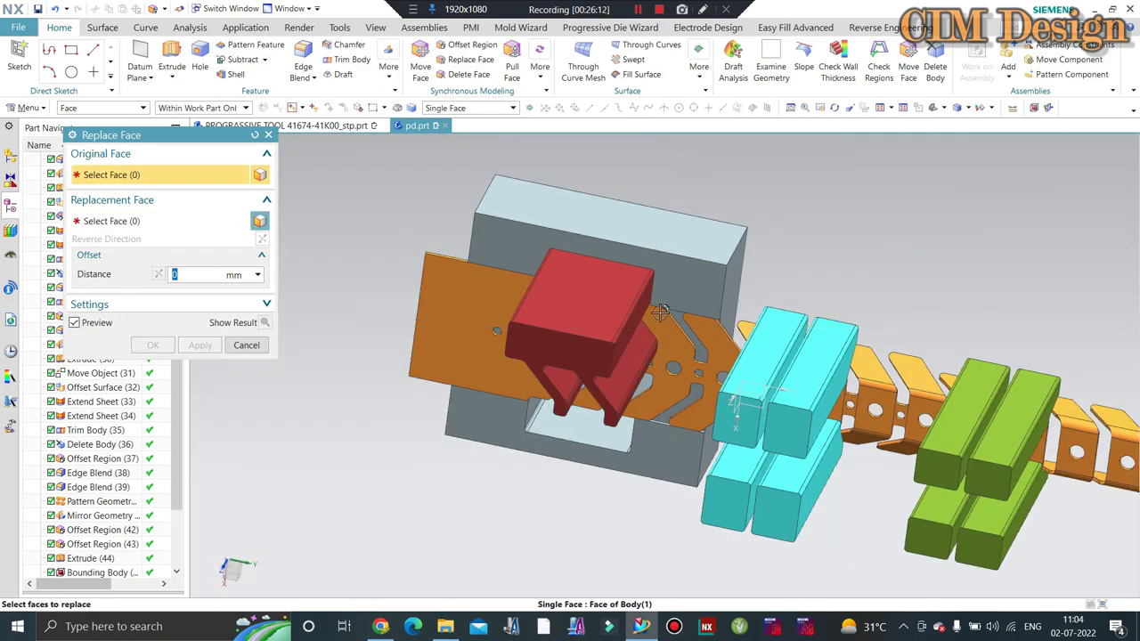
pyautogui.moveTo(659, 311); pyautogui.dragTo(628, 436, button='middle')
pyautogui.moveTo(625, 378); pyautogui.dragTo(623, 391, button='middle')
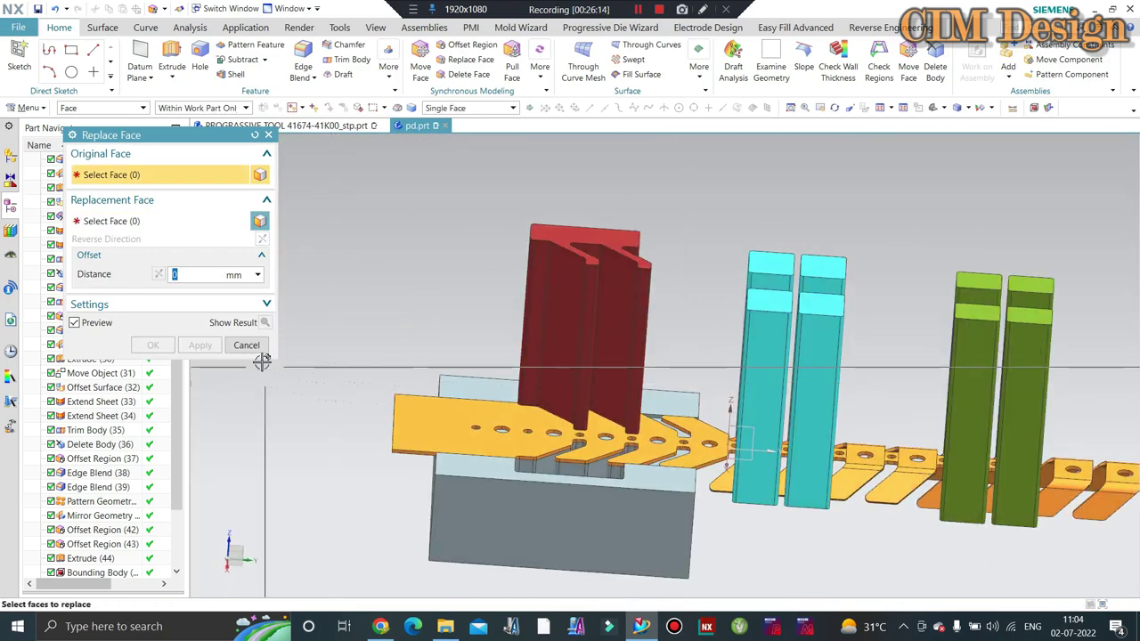
pyautogui.click(260, 349)
pyautogui.scroll(-3, 614, 289)
pyautogui.moveTo(614, 288)
pyautogui.mouseDown(button='middle')
pyautogui.moveTo(602, 239)
pyautogui.moveTo(679, 187)
pyautogui.moveTo(618, 145)
pyautogui.mouseUp(button='middle')
pyautogui.scroll(2, 562, 257)
pyautogui.scroll(-2, 562, 258)
pyautogui.moveTo(562, 257)
pyautogui.mouseDown(button='middle')
pyautogui.moveTo(552, 271)
pyautogui.moveTo(605, 207)
pyautogui.moveTo(384, 181)
pyautogui.mouseUp(button='middle')
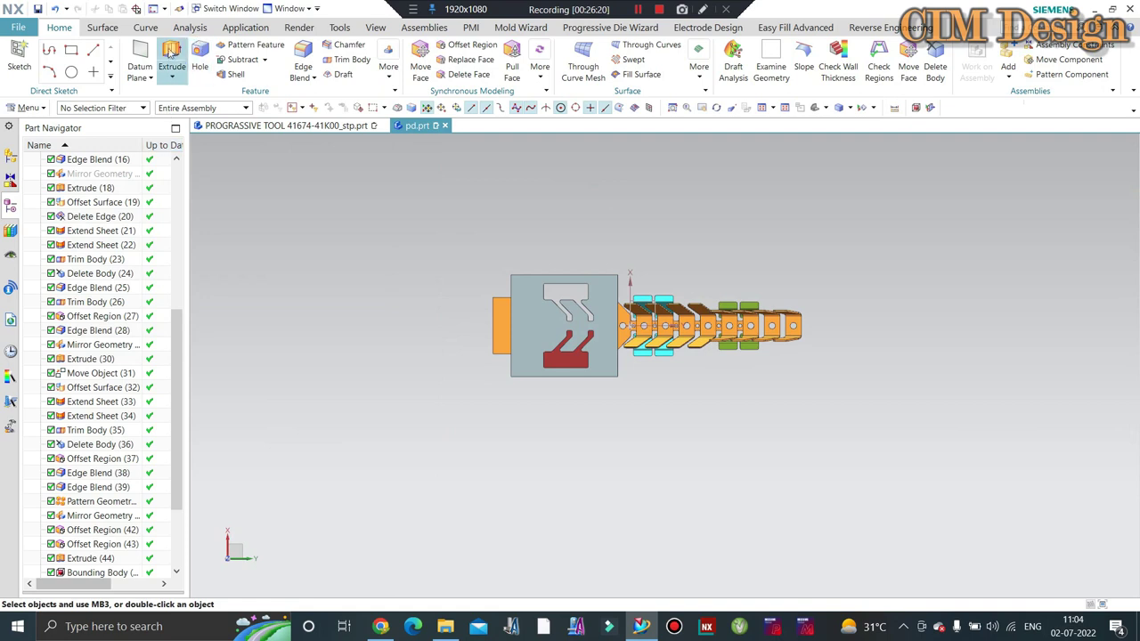
# Step: Start sketch SKETCH_004 on the die plate's flat face from Extrude's section
pyautogui.press('x')
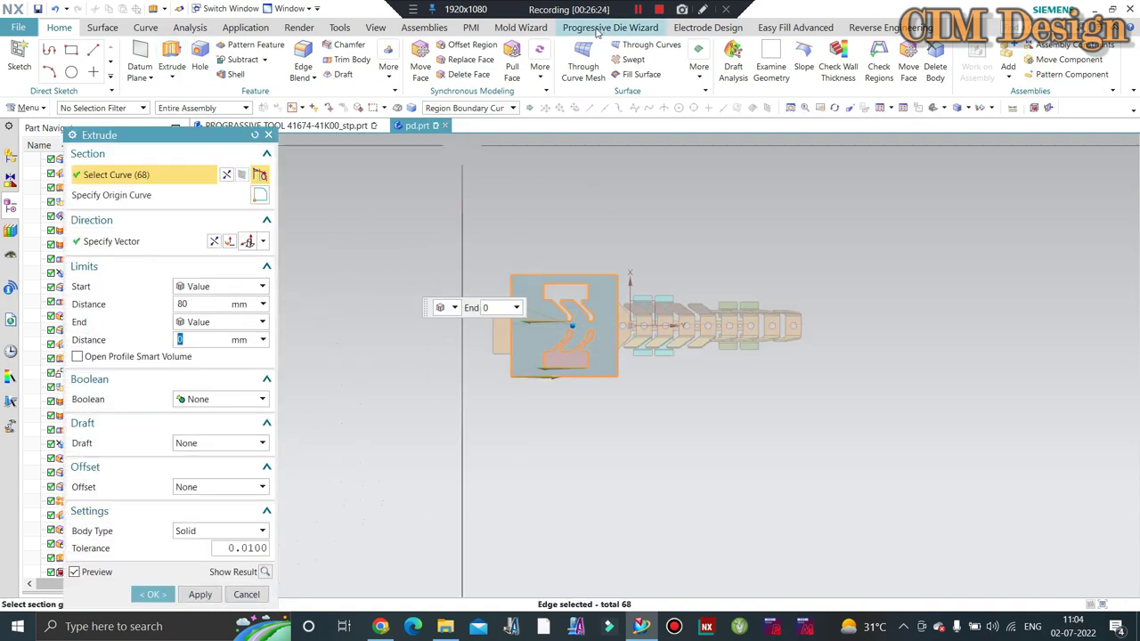
pyautogui.click(247, 594)
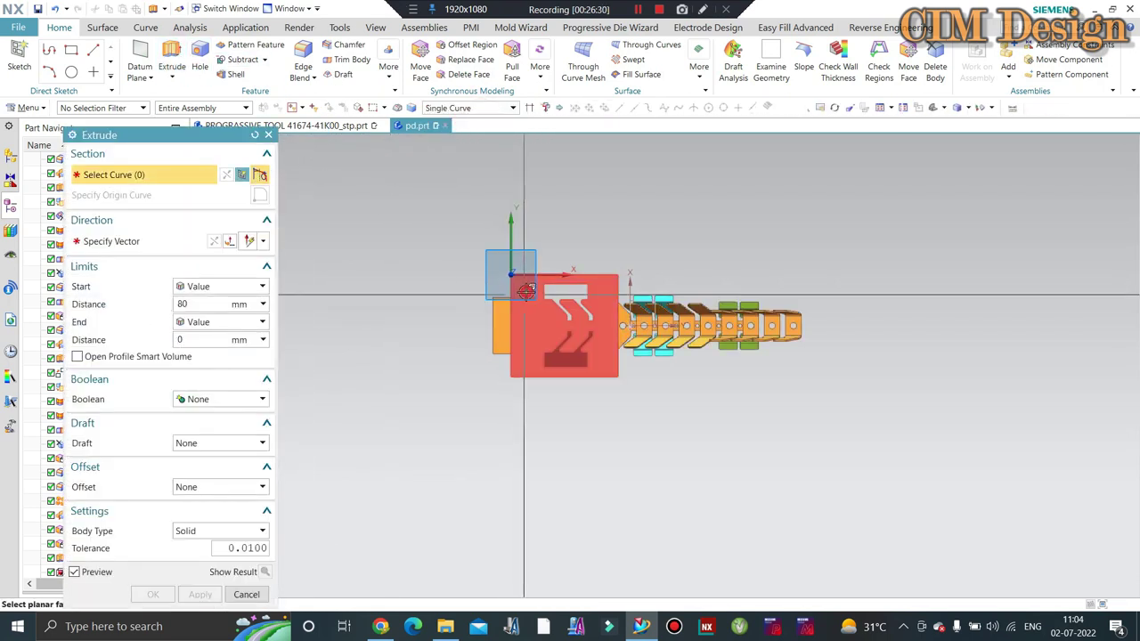
pyautogui.click(510, 279)
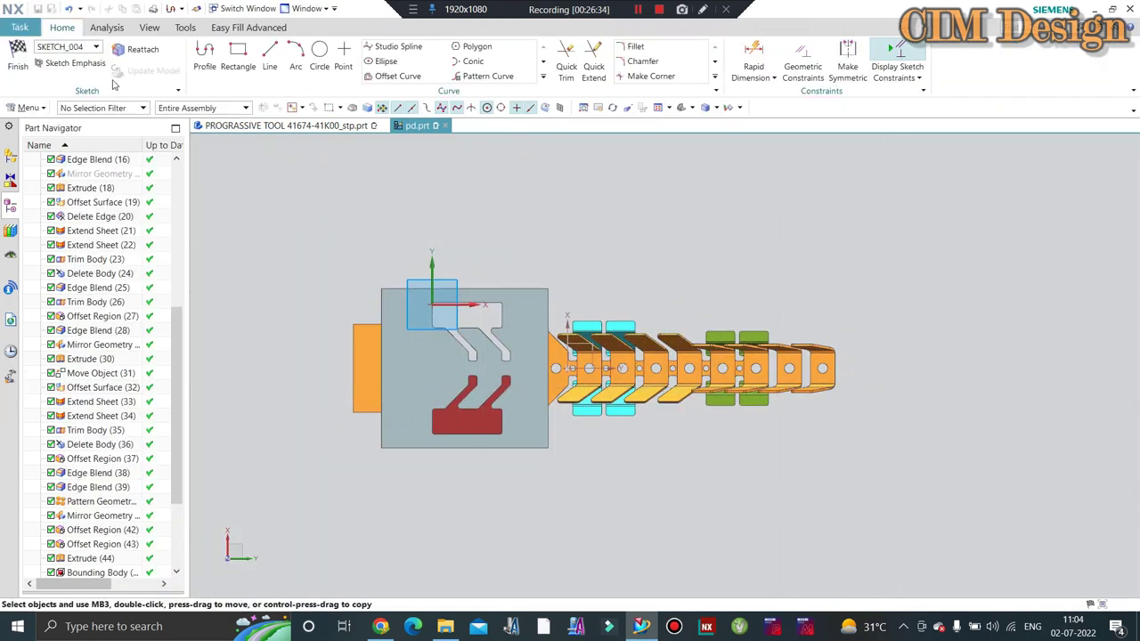
# Step: Project the strip's right end edge into SKETCH_004 as a line
pyautogui.click(234, 55)
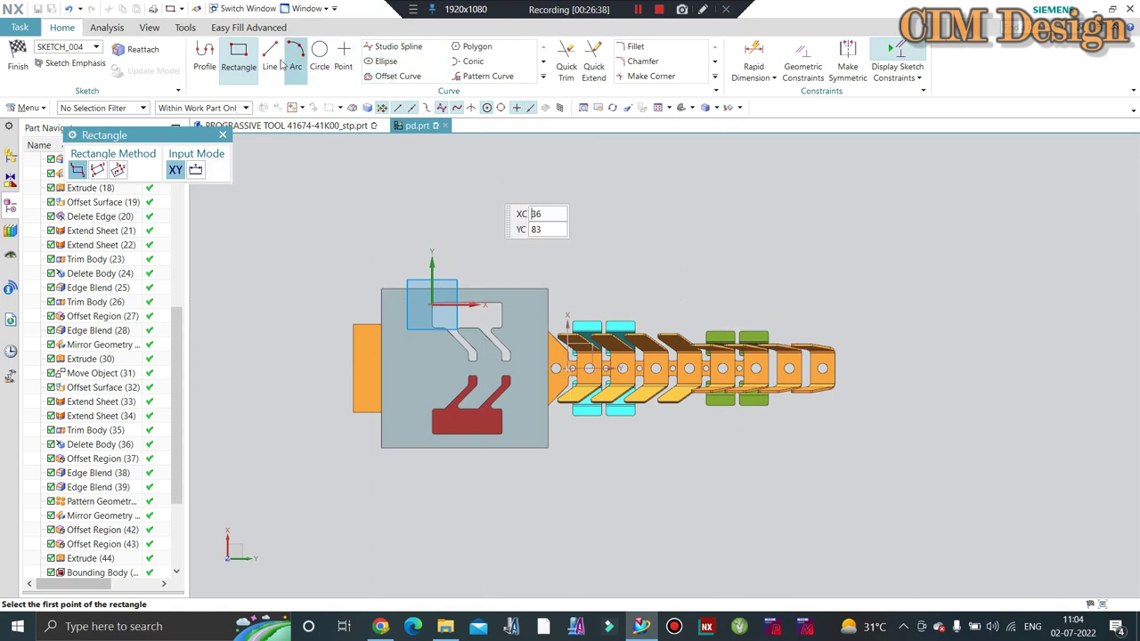
pyautogui.click(543, 77)
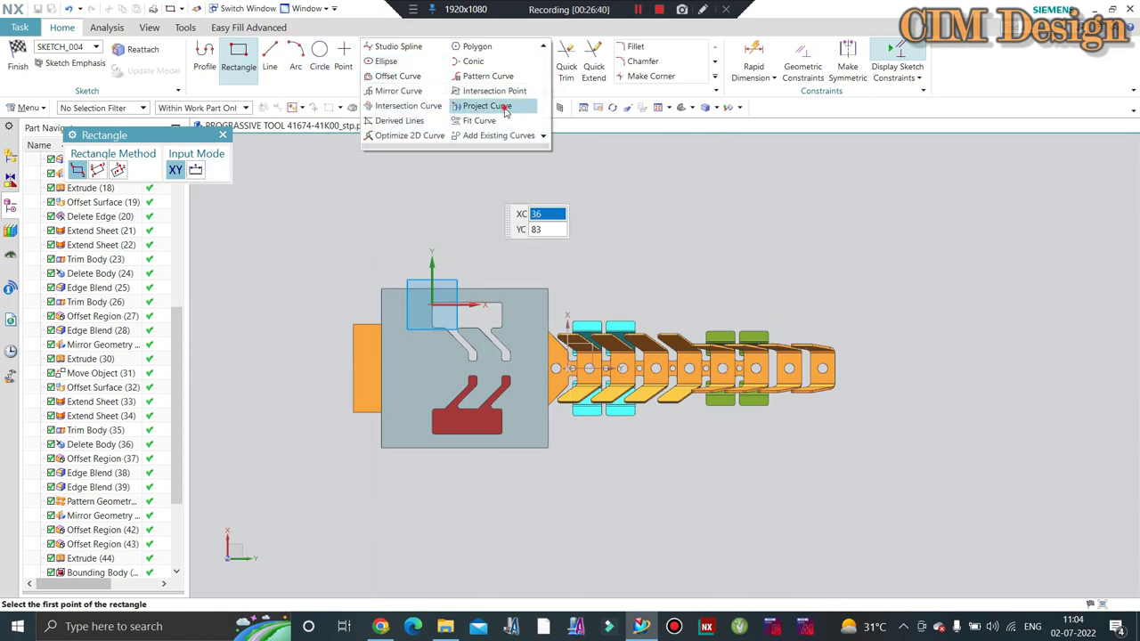
pyautogui.click(504, 107)
pyautogui.scroll(-3, 841, 356)
pyautogui.scroll(-3, 841, 356)
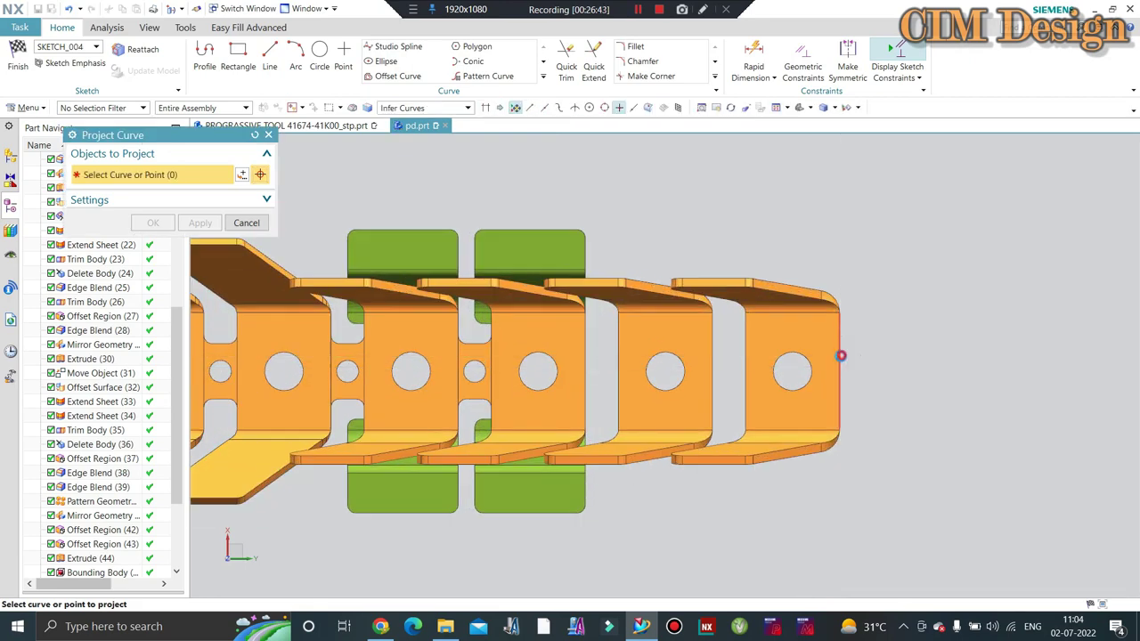
pyautogui.click(173, 224)
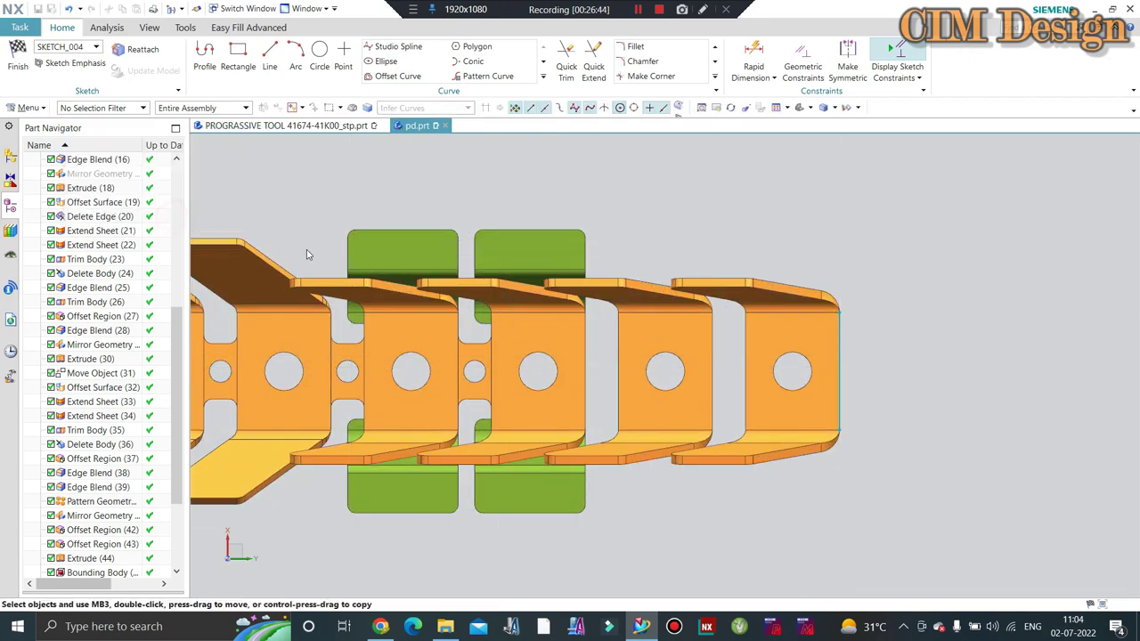
pyautogui.scroll(2, 828, 320)
pyautogui.scroll(2, 833, 321)
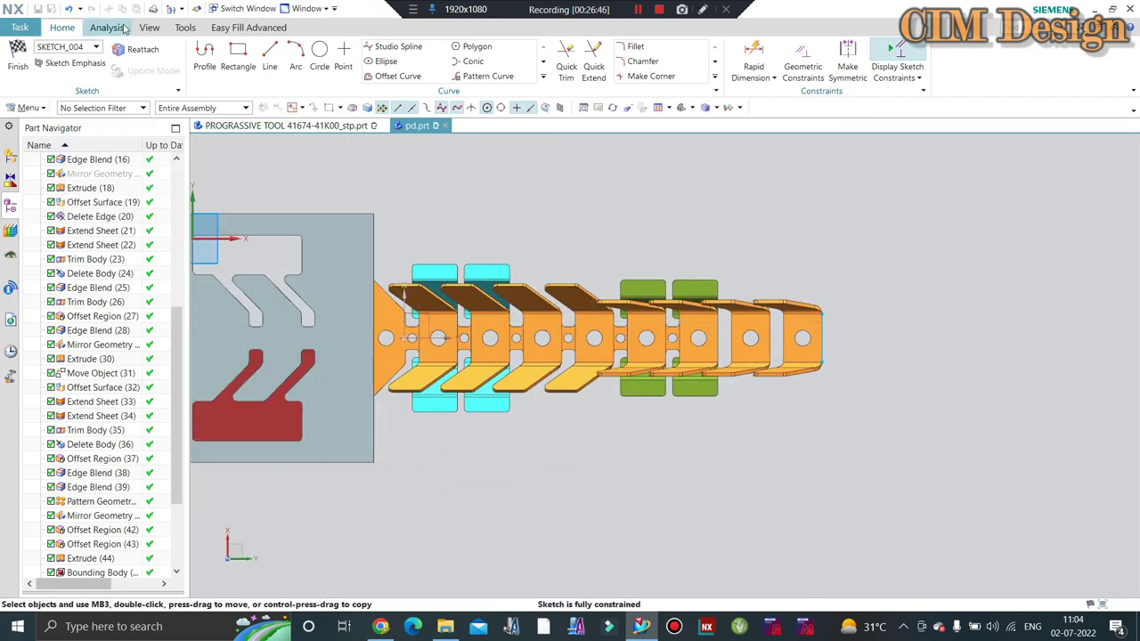
pyautogui.click(424, 80)
# Step: Offset the die plate's top and bottom edges 50 mm outward as new sketch lines
pyautogui.scroll(2, 525, 228)
pyautogui.scroll(-3, 459, 230)
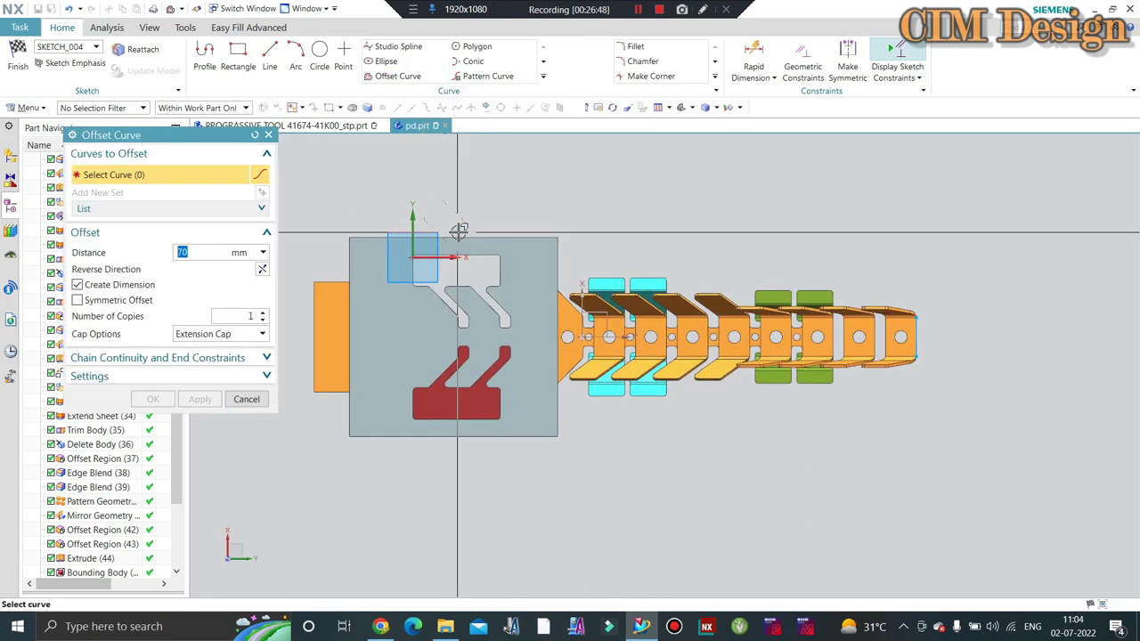
pyautogui.click(462, 237)
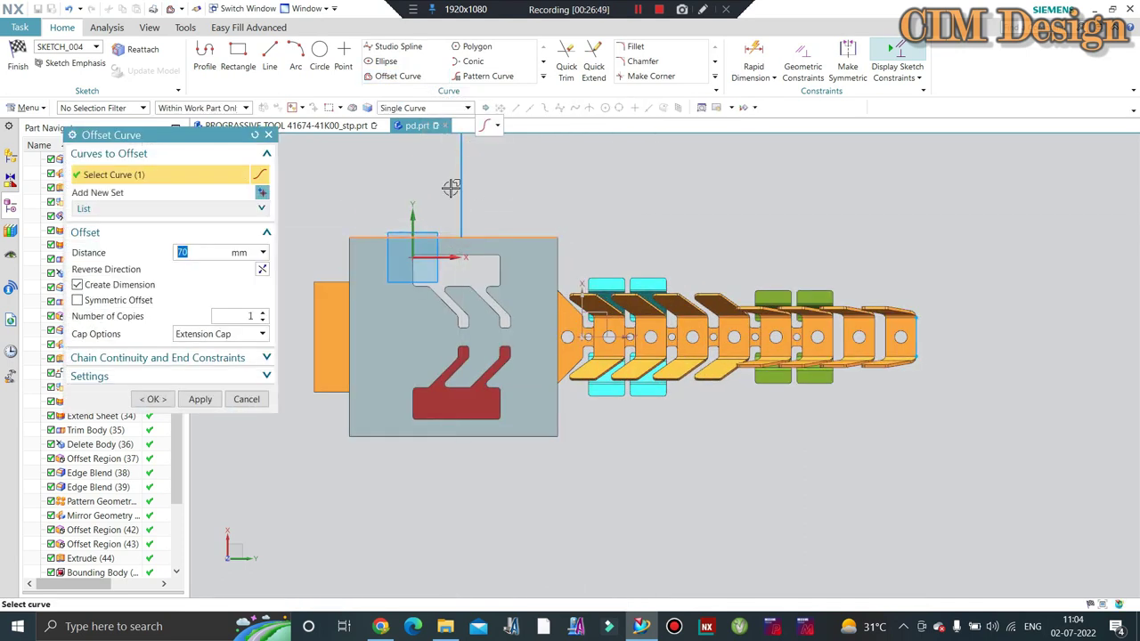
pyautogui.click(424, 436)
pyautogui.write('50')
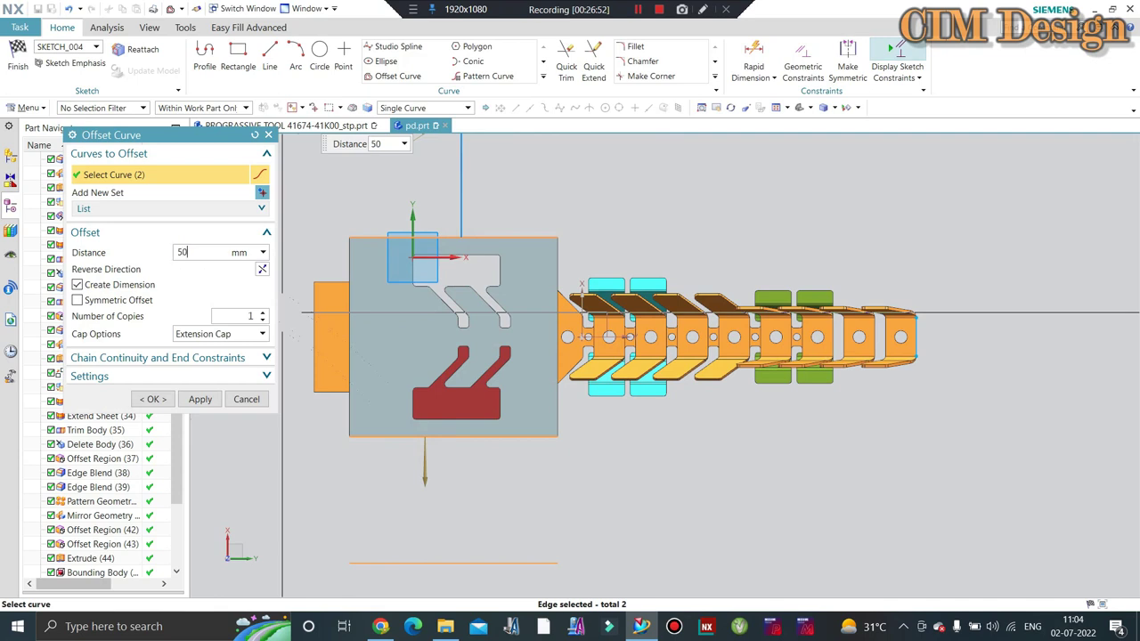
pyautogui.press('Return')
pyautogui.click(150, 400)
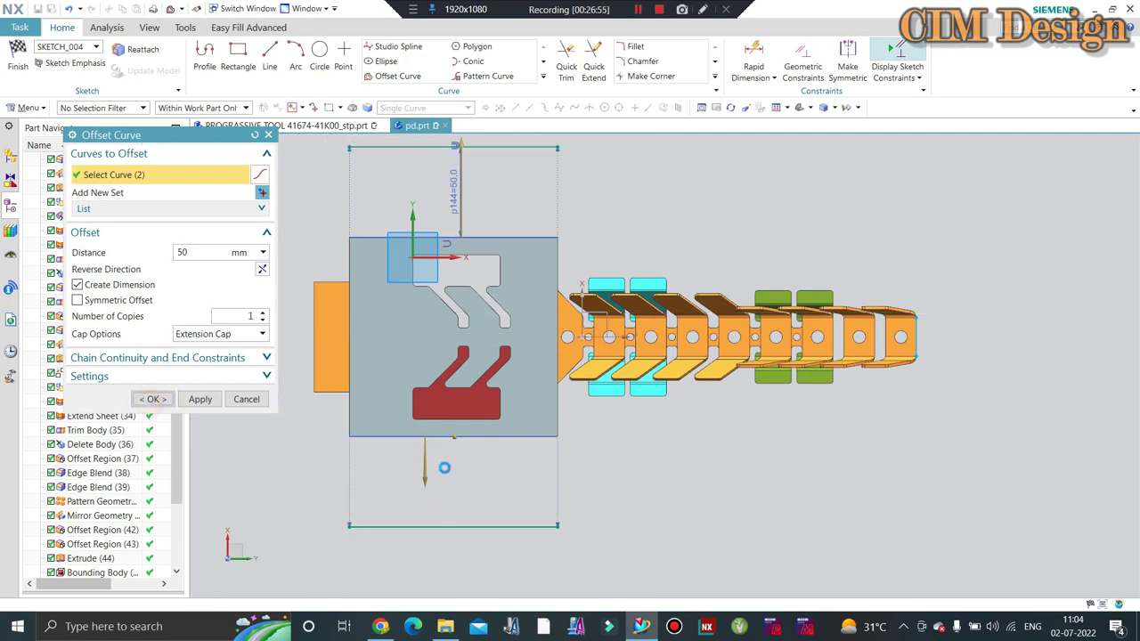
pyautogui.scroll(-2, 495, 470)
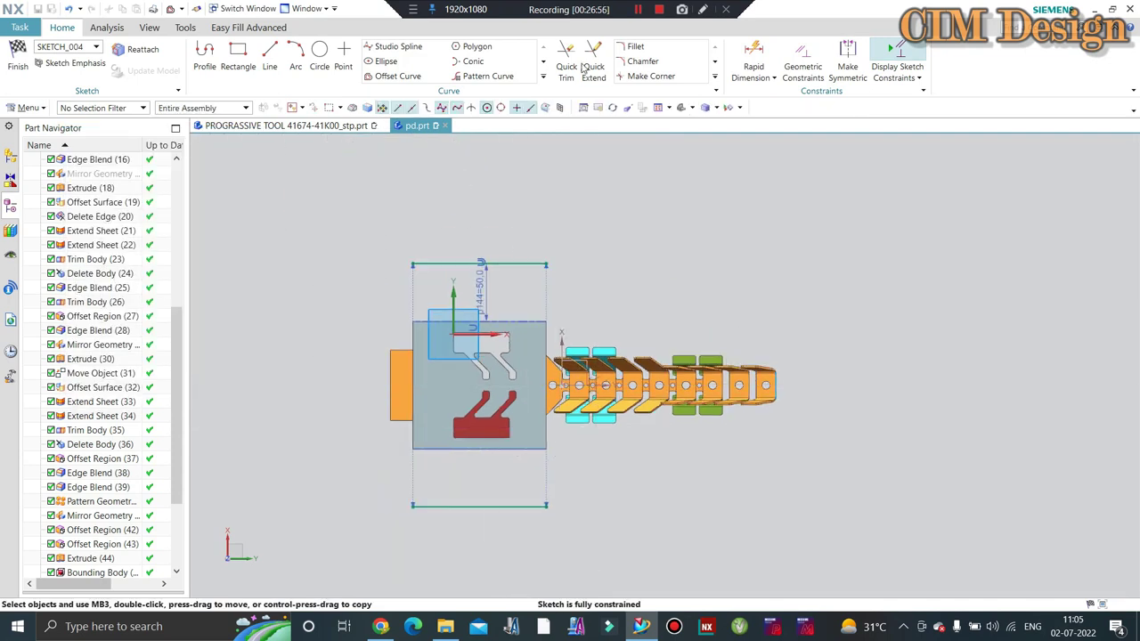
# Step: Join the offset lines to the projected strip end line with corners
pyautogui.click(651, 76)
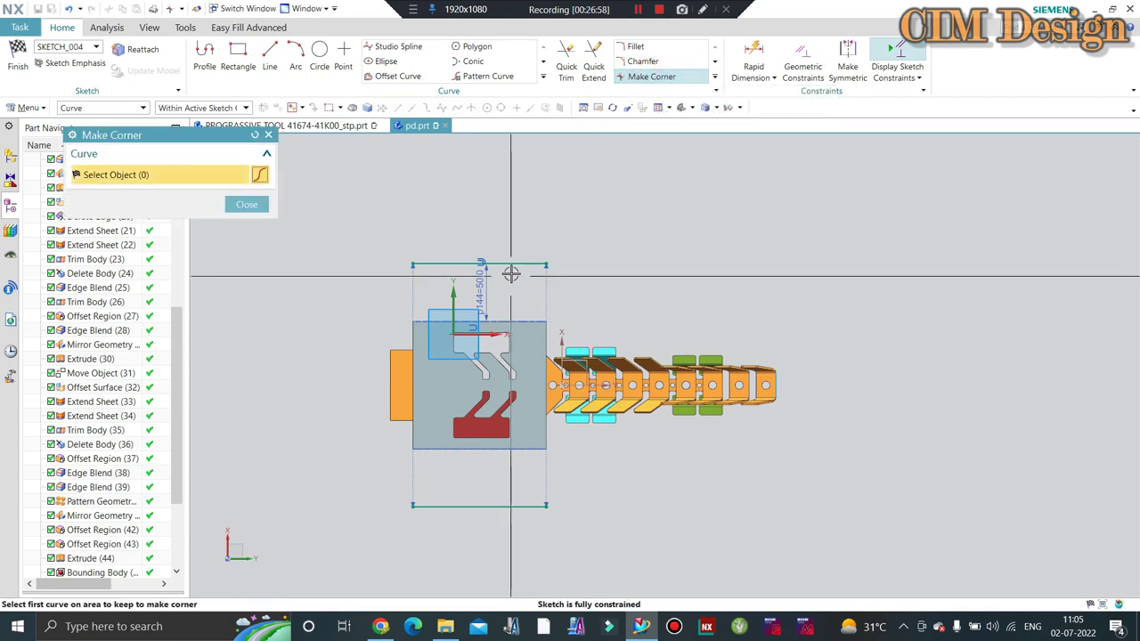
pyautogui.scroll(3, 723, 364)
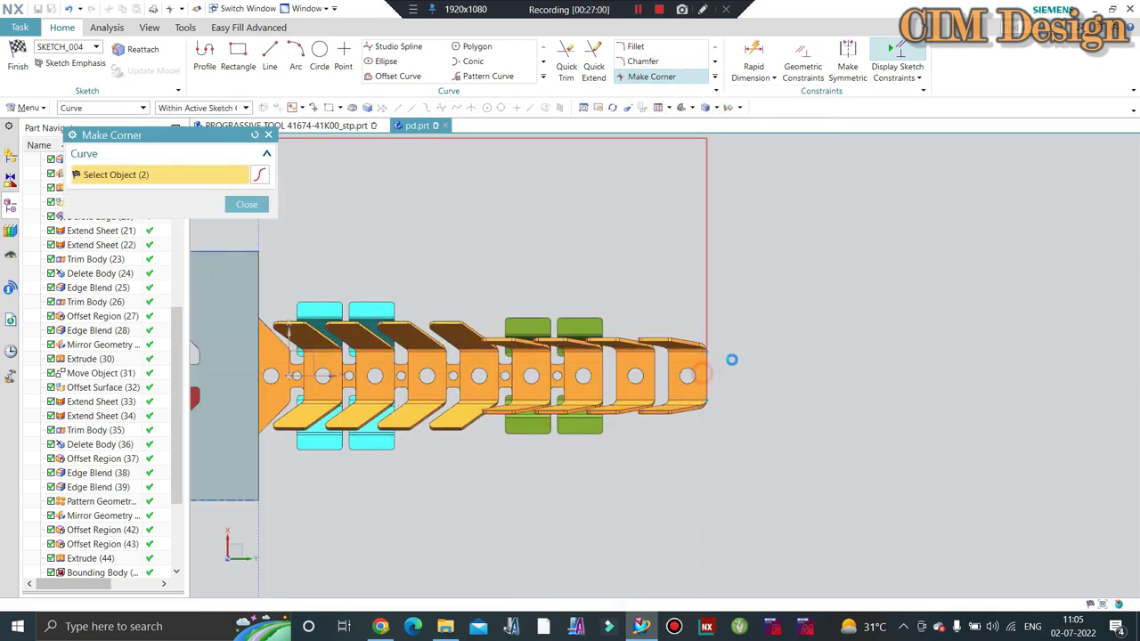
pyautogui.scroll(-1, 728, 384)
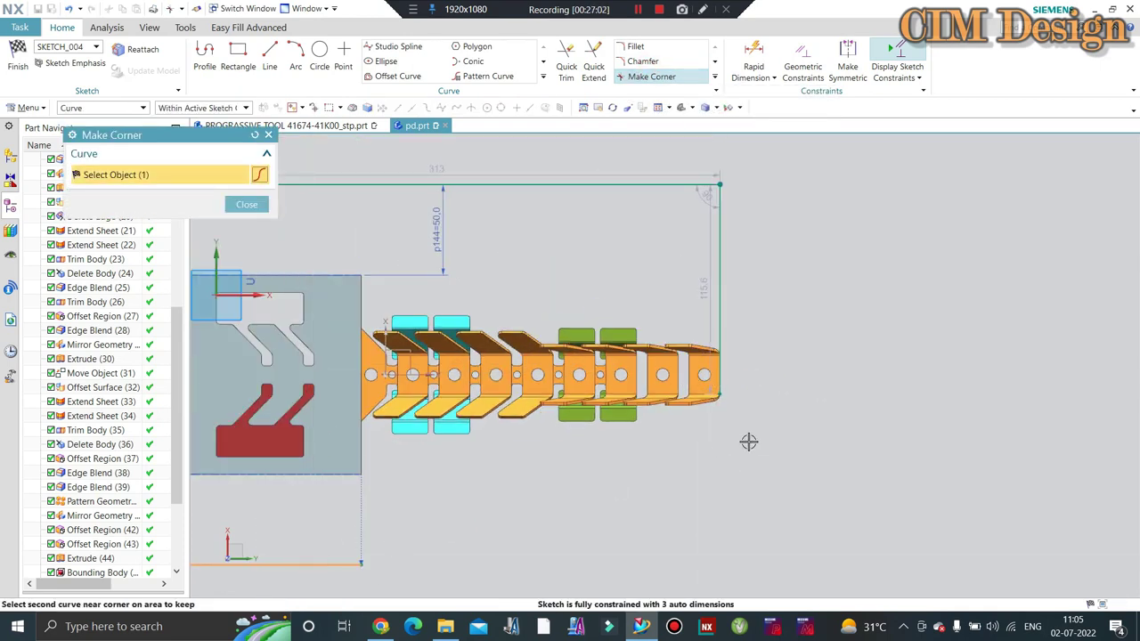
pyautogui.click(721, 378)
pyautogui.scroll(-2, 828, 392)
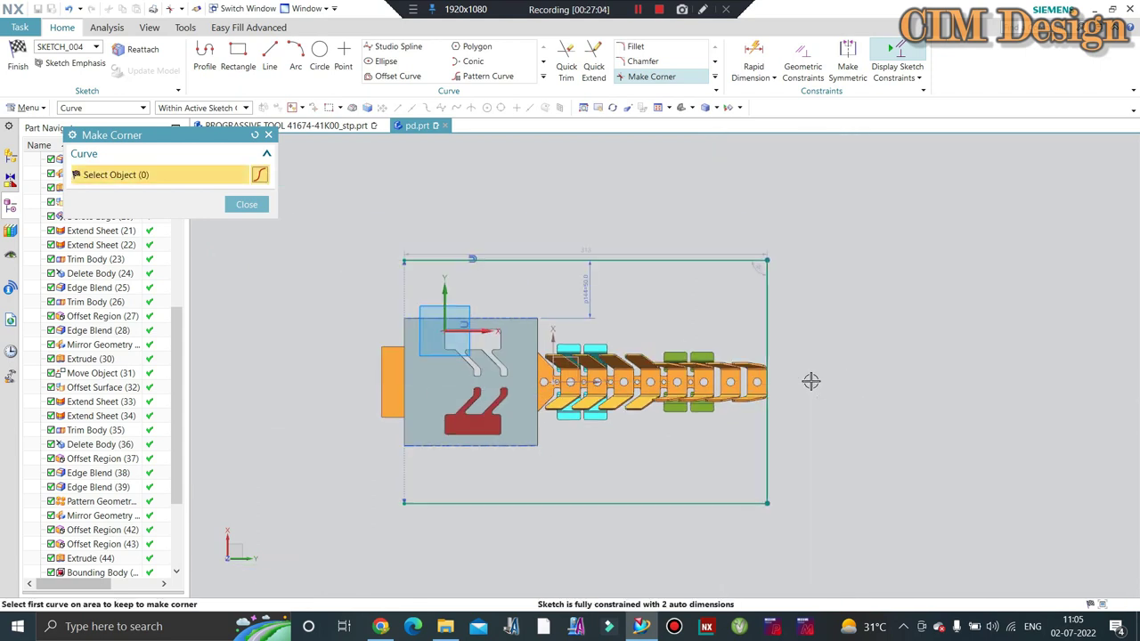
pyautogui.click(246, 205)
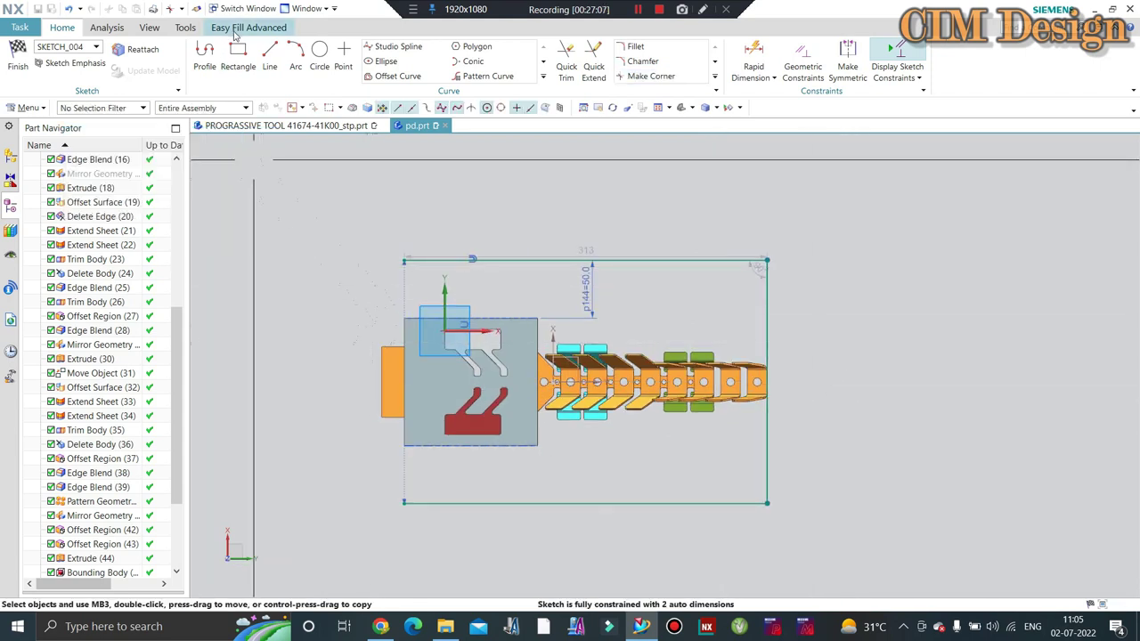
# Step: Draw a 245-long vertical line left of the plate, level with the bottom line
pyautogui.click(268, 55)
pyautogui.click(363, 245)
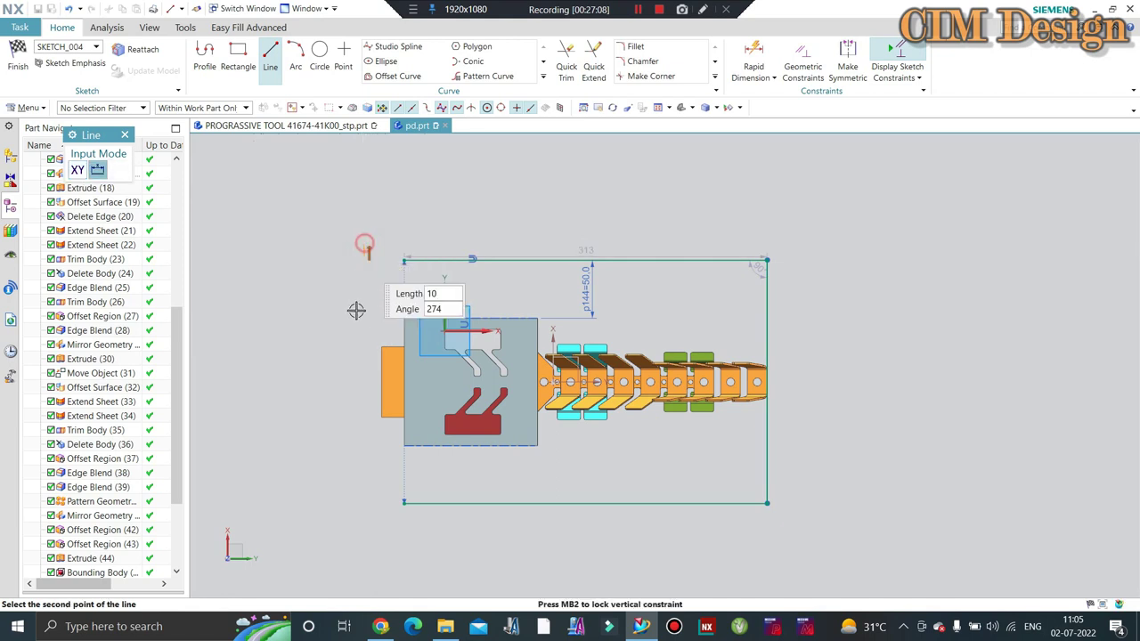
pyautogui.click(362, 526)
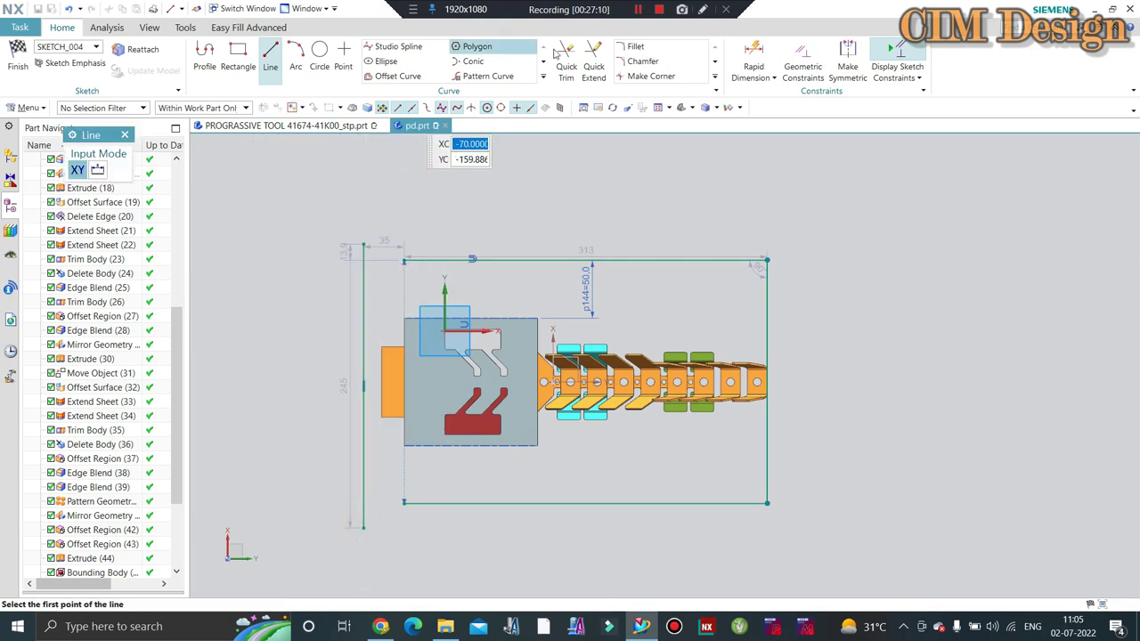
pyautogui.click(749, 54)
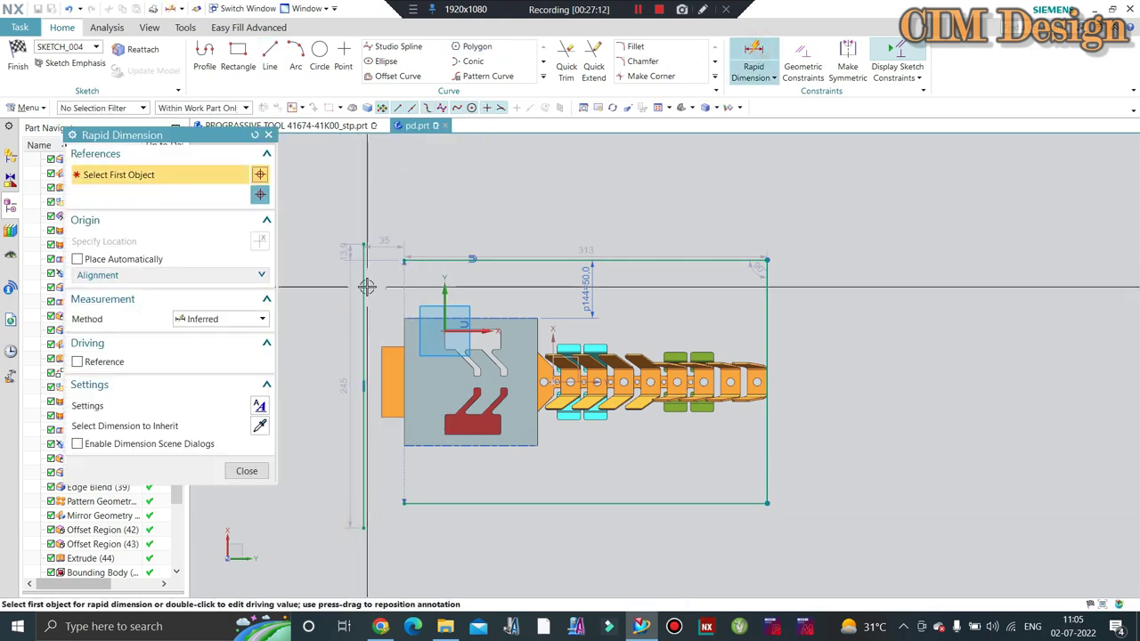
# Step: Dimension the rectangle's overall width between the left and right lines to 340
pyautogui.click(364, 285)
pyautogui.click(766, 294)
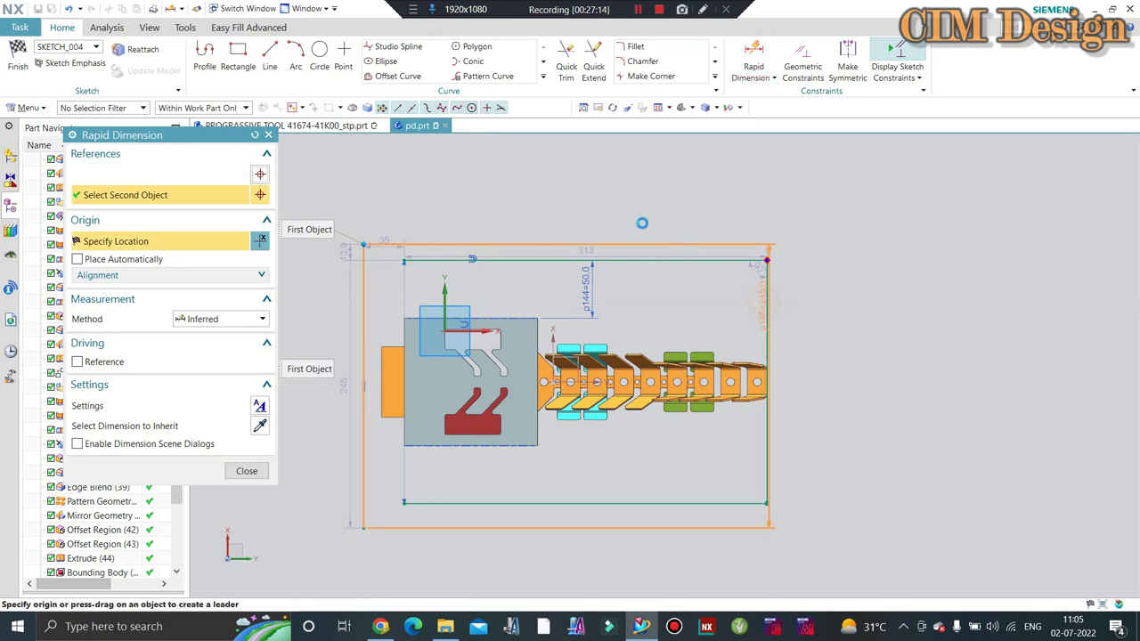
pyautogui.click(509, 197)
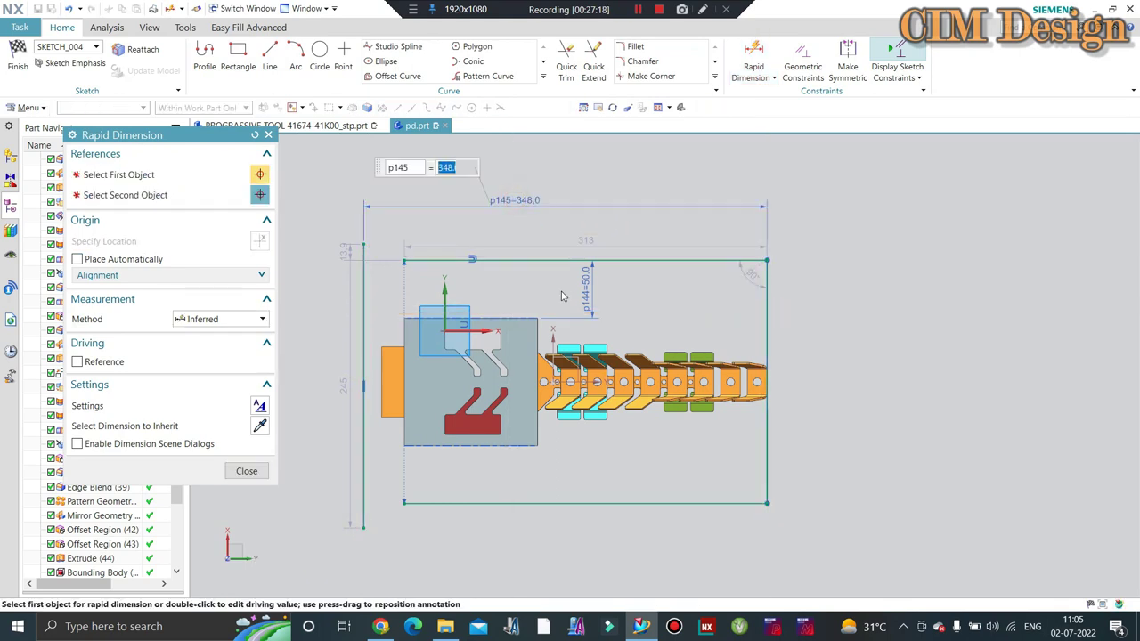
pyautogui.write('340')
pyautogui.press('Return')
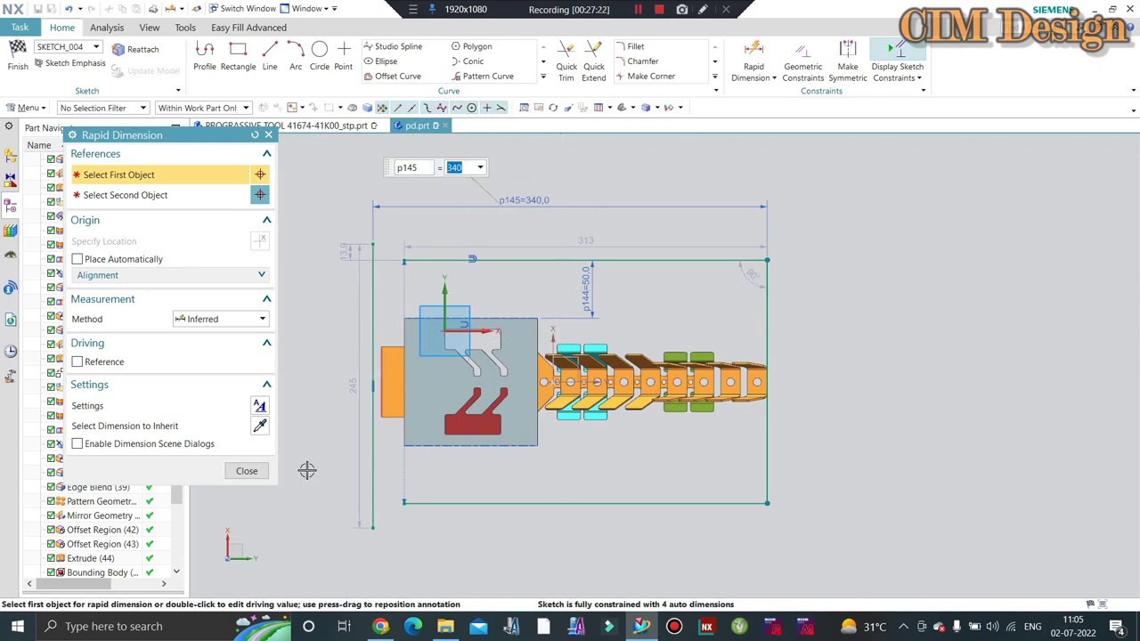
pyautogui.click(253, 470)
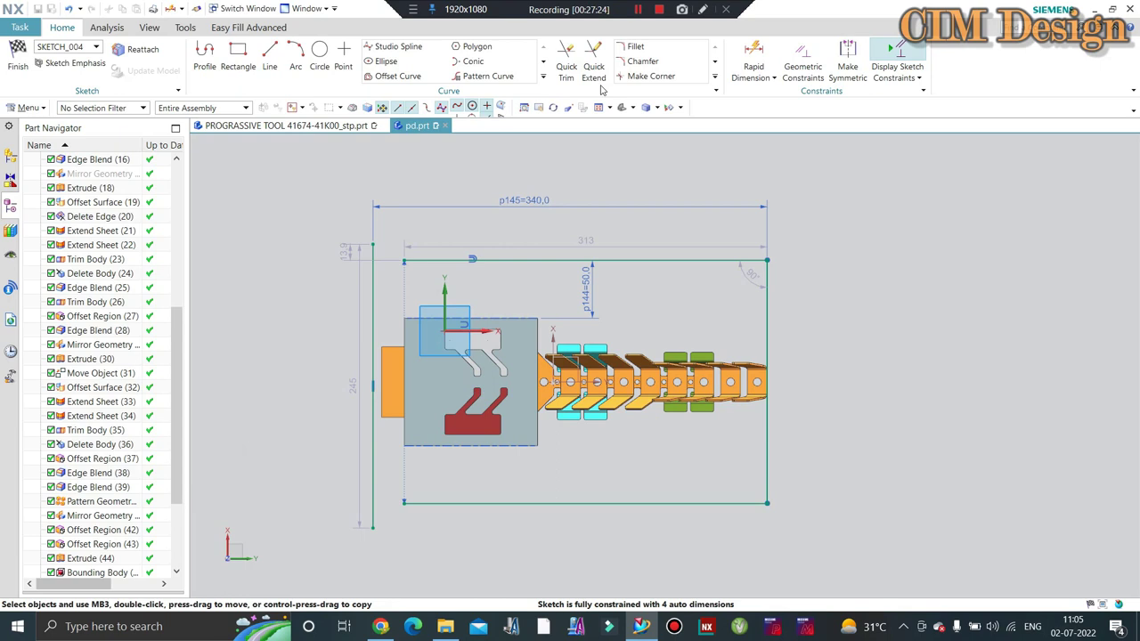
# Step: Join the top and left lines into a corner and finish the sketch
pyautogui.click(654, 78)
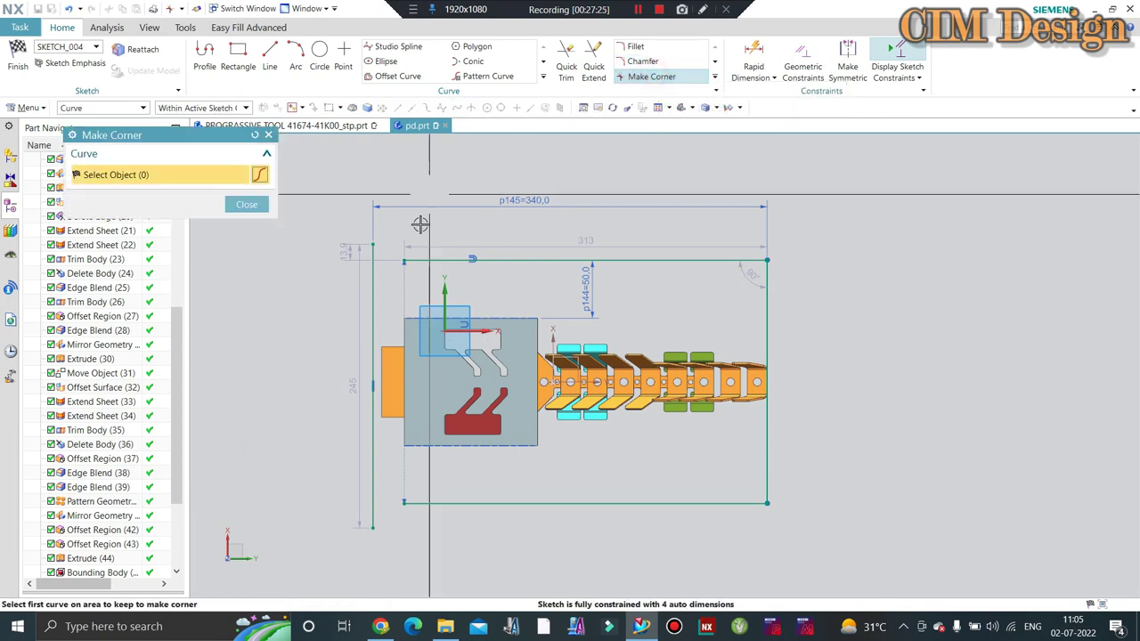
pyautogui.click(378, 298)
pyautogui.click(421, 501)
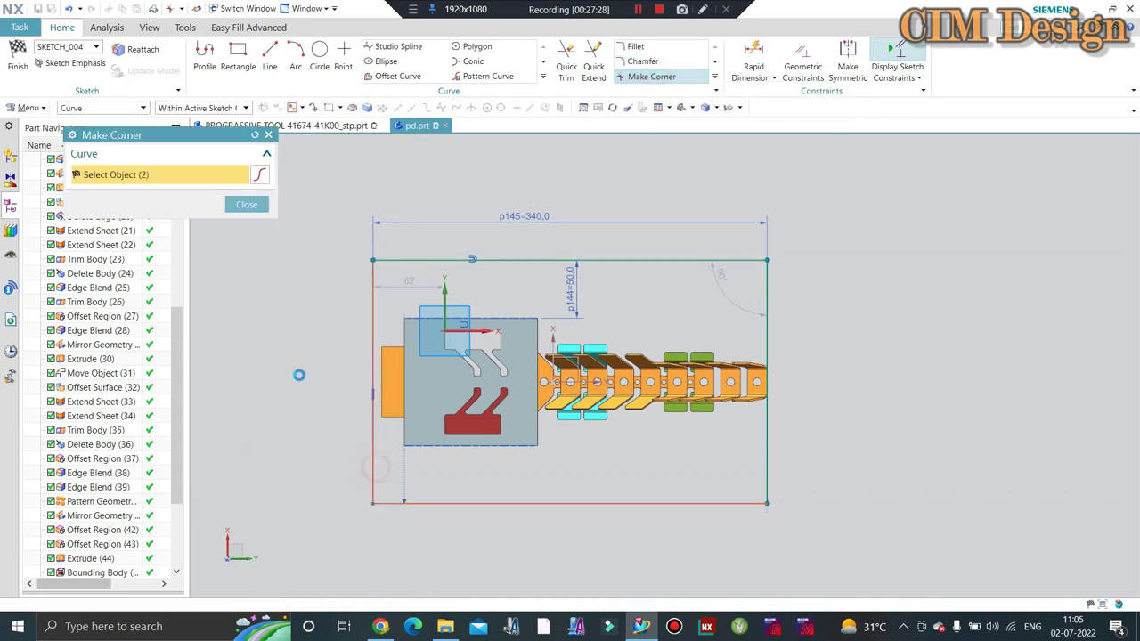
pyautogui.click(260, 204)
pyautogui.moveTo(491, 216); pyautogui.dragTo(362, 211, button='middle')
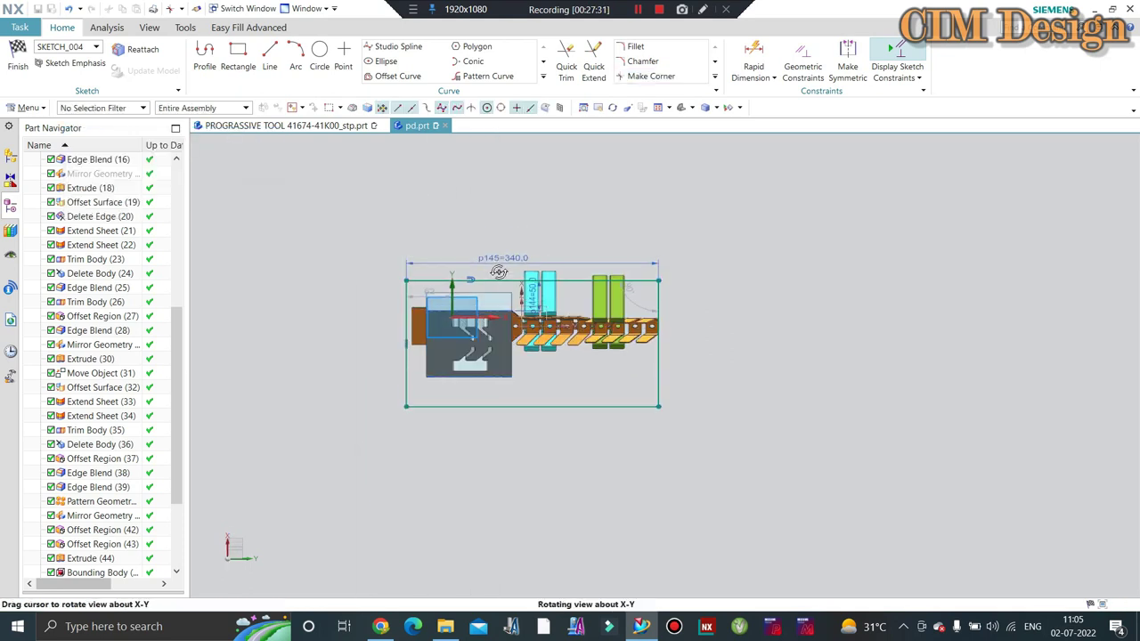
pyautogui.click(25, 56)
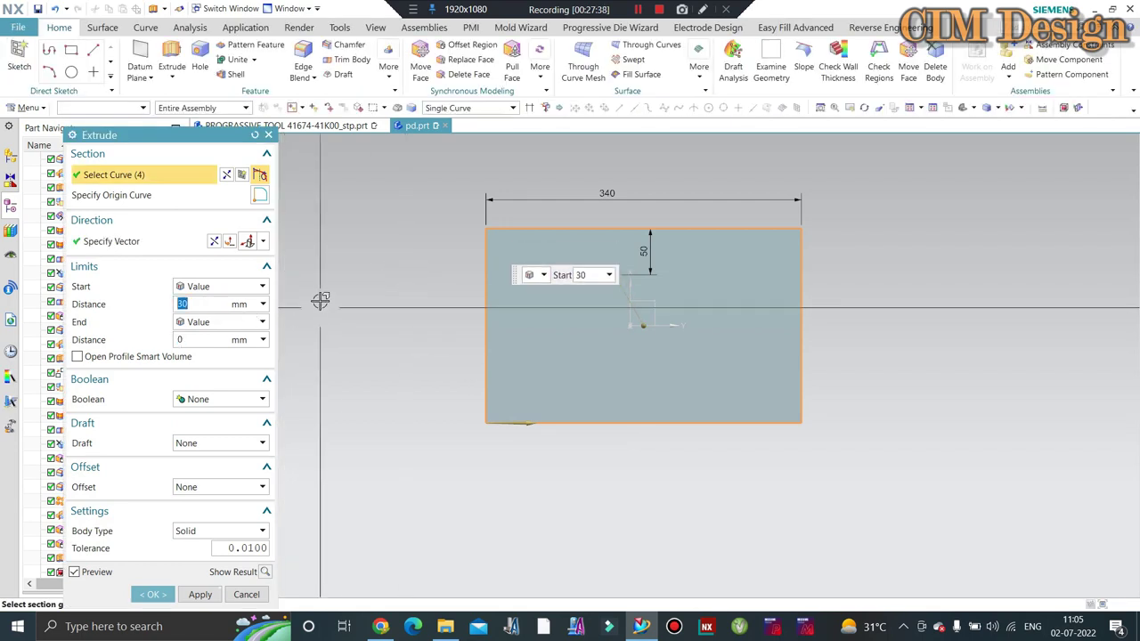
# Step: Extrude the 340 mm rectangle 30 mm into a plate beneath the die block
pyautogui.moveTo(321, 301)
pyautogui.mouseDown(button='middle')
pyautogui.moveTo(368, 330)
pyautogui.moveTo(380, 382)
pyautogui.moveTo(460, 371)
pyautogui.moveTo(419, 386)
pyautogui.mouseUp(button='middle')
pyautogui.scroll(-3, 468, 398)
pyautogui.middleClick(419, 386)
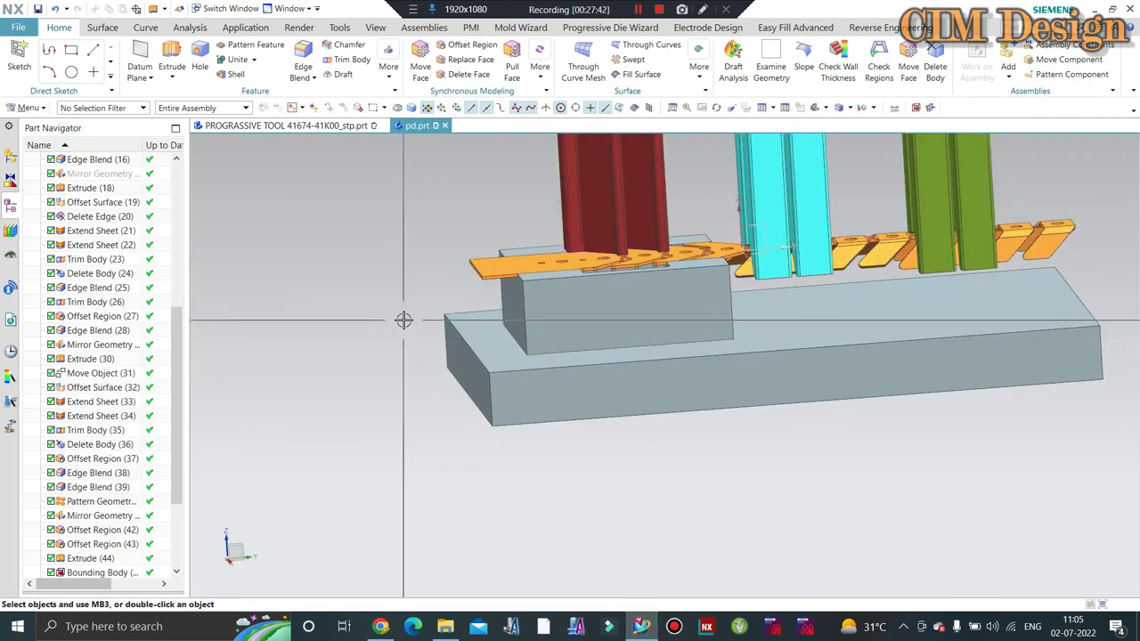
pyautogui.hotkey('ctrl', 'b')
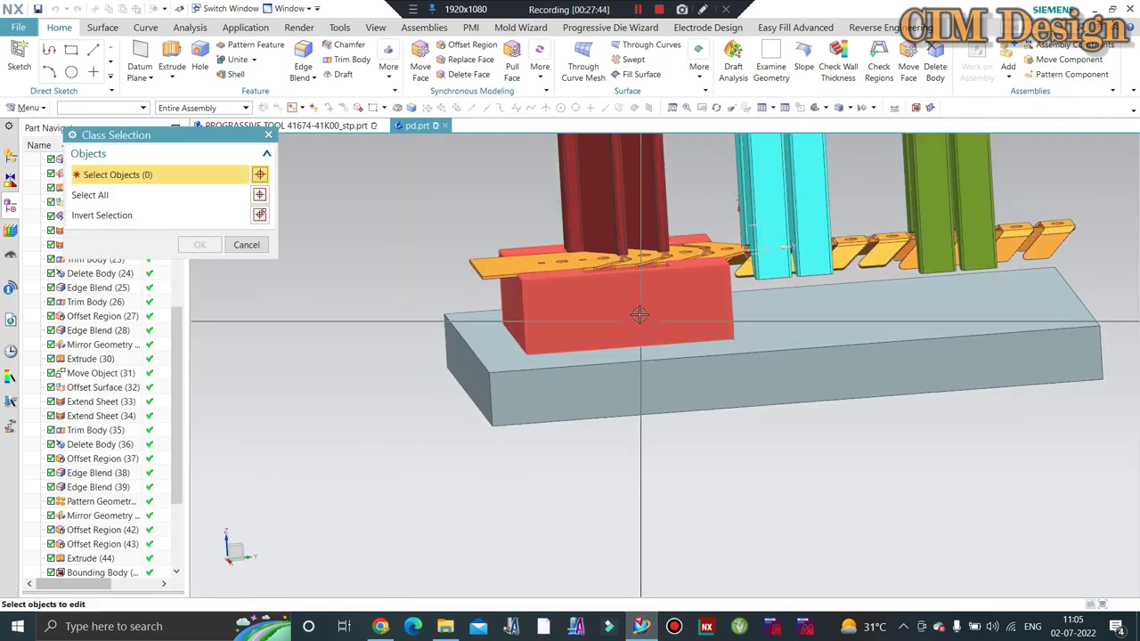
# Step: Recolour the die block yellow-green
pyautogui.click(635, 312)
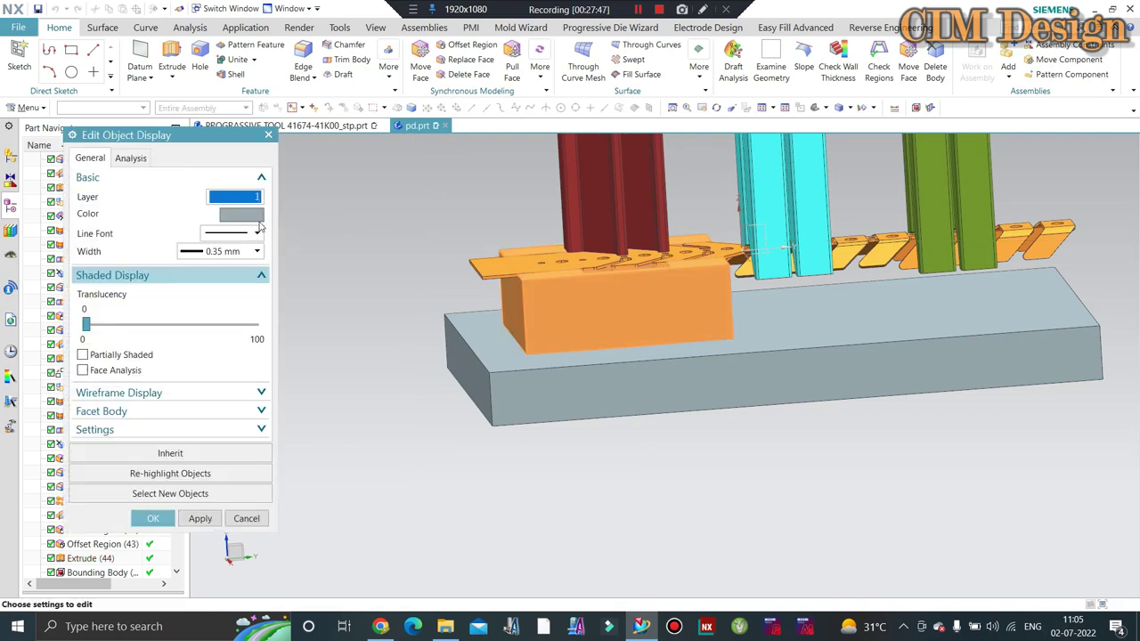
pyautogui.click(242, 195)
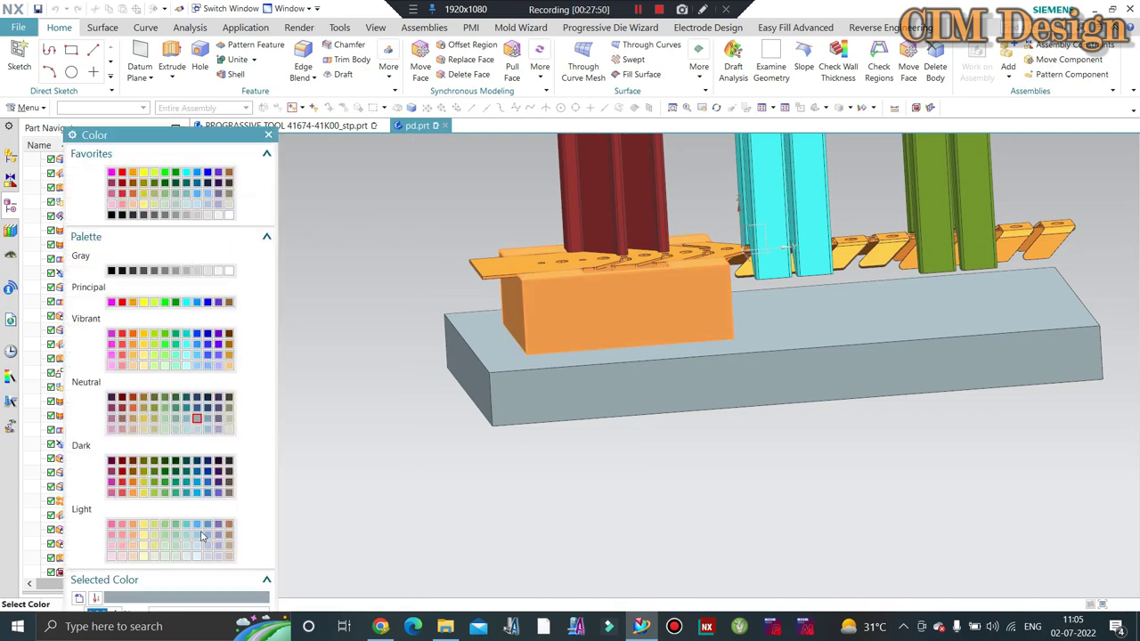
pyautogui.doubleClick(156, 303)
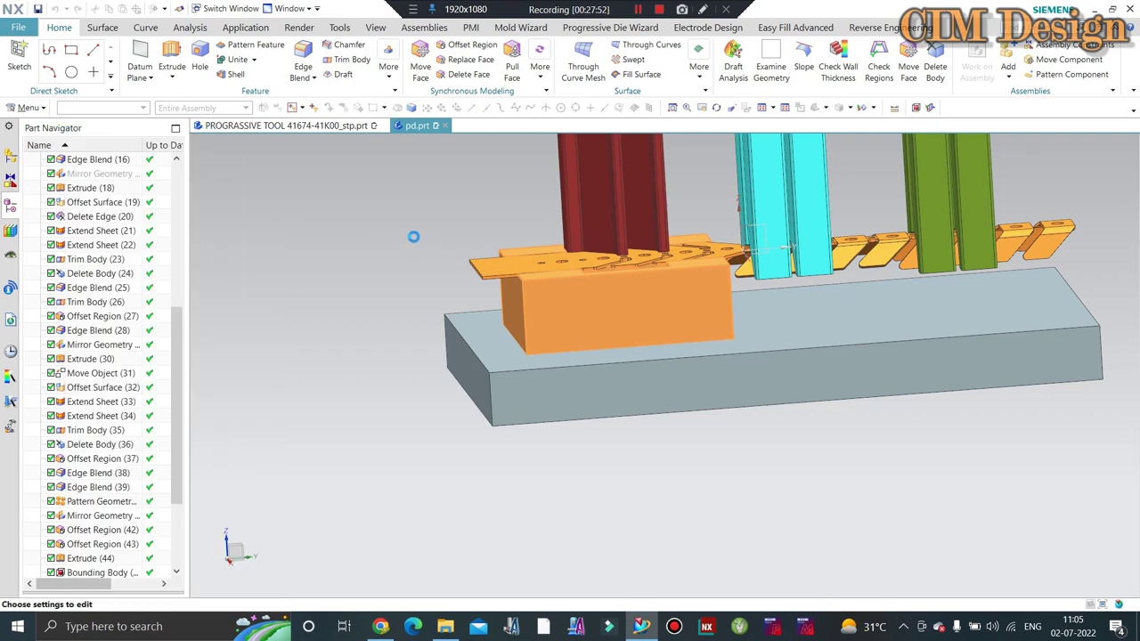
pyautogui.middleClick(415, 237)
pyautogui.moveTo(415, 237)
pyautogui.mouseDown(button='middle')
pyautogui.moveTo(581, 377)
pyautogui.moveTo(564, 330)
pyautogui.mouseUp(button='middle')
pyautogui.scroll(3, 581, 377)
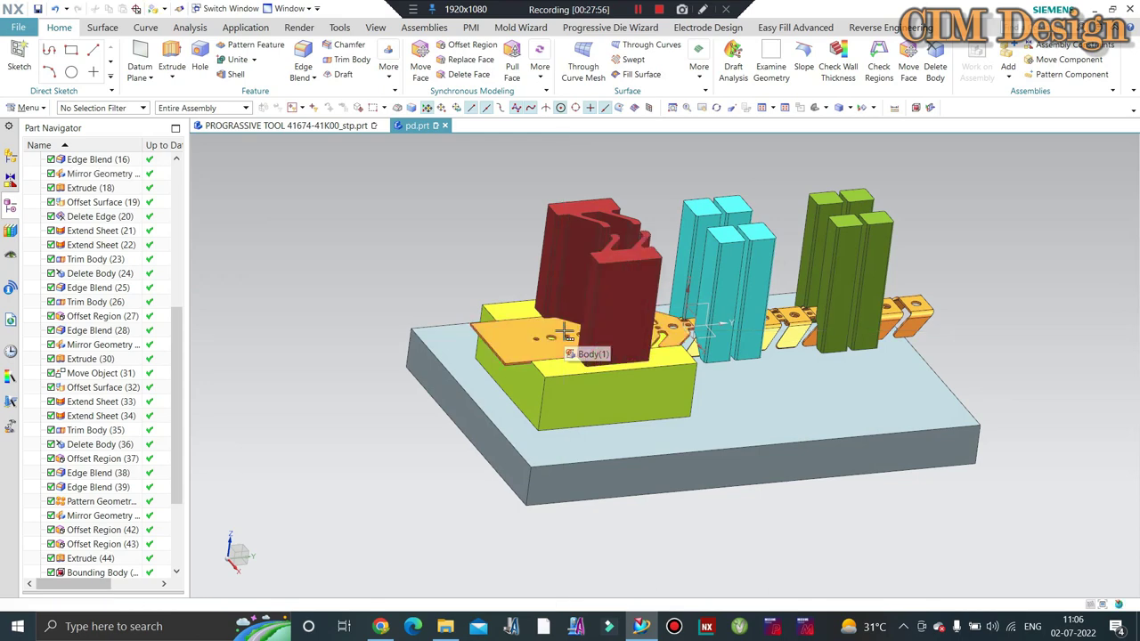
# Step: Briefly hide and restore the die block, then square the view to a straight top view
pyautogui.moveTo(564, 333); pyautogui.dragTo(594, 354, button='middle')
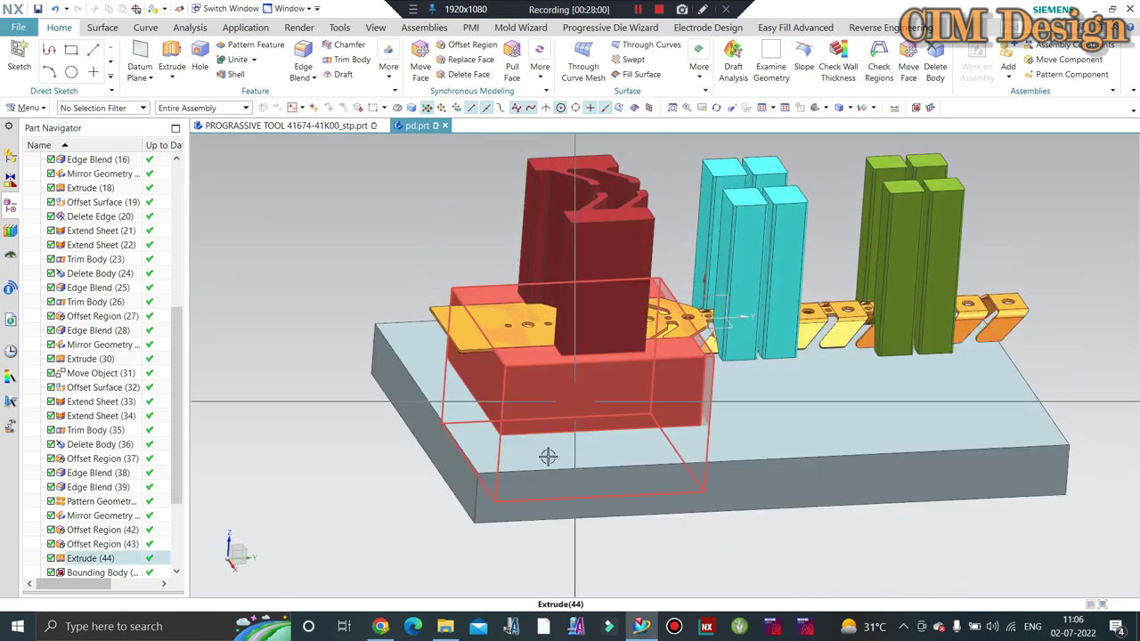
pyautogui.click(555, 425)
pyautogui.hotkey('ctrl', 'b')
pyautogui.moveTo(555, 426)
pyautogui.mouseDown(button='middle')
pyautogui.moveTo(590, 301)
pyautogui.moveTo(578, 349)
pyautogui.mouseUp(button='middle')
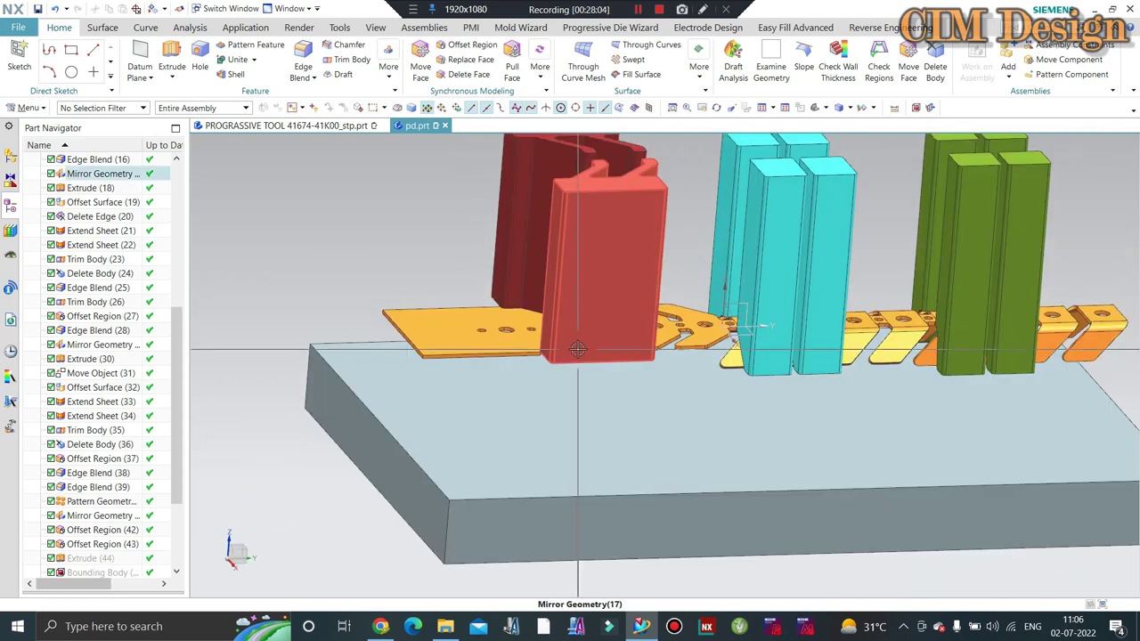
pyautogui.hotkey('ctrl', 'z')
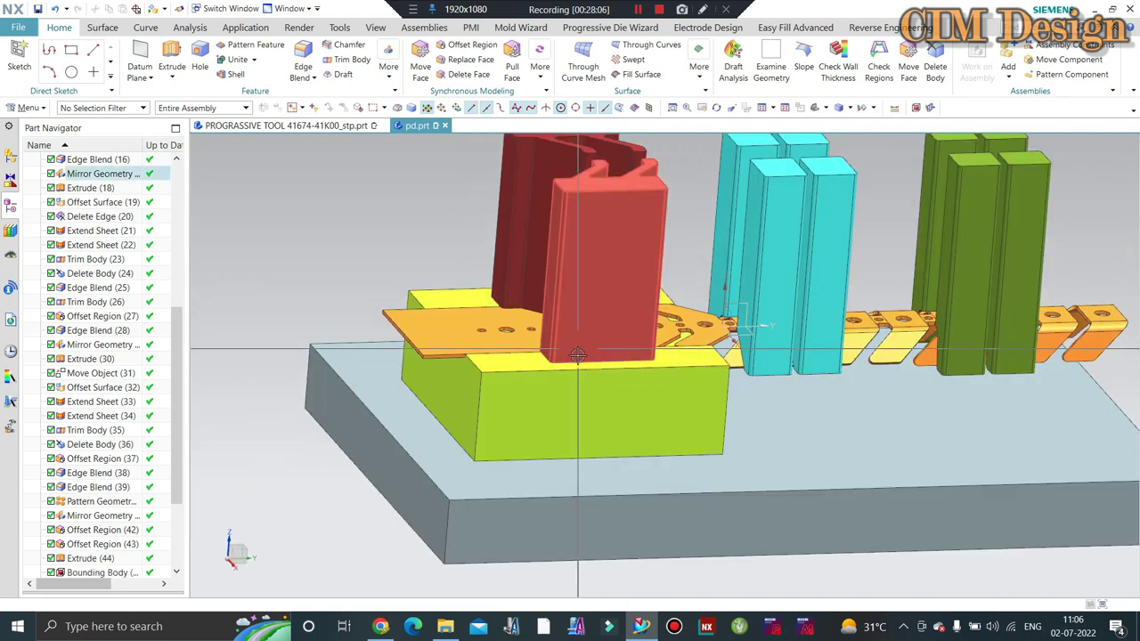
pyautogui.moveTo(578, 349)
pyautogui.mouseDown(button='middle')
pyautogui.moveTo(608, 478)
pyautogui.moveTo(730, 402)
pyautogui.moveTo(508, 178)
pyautogui.mouseUp(button='middle')
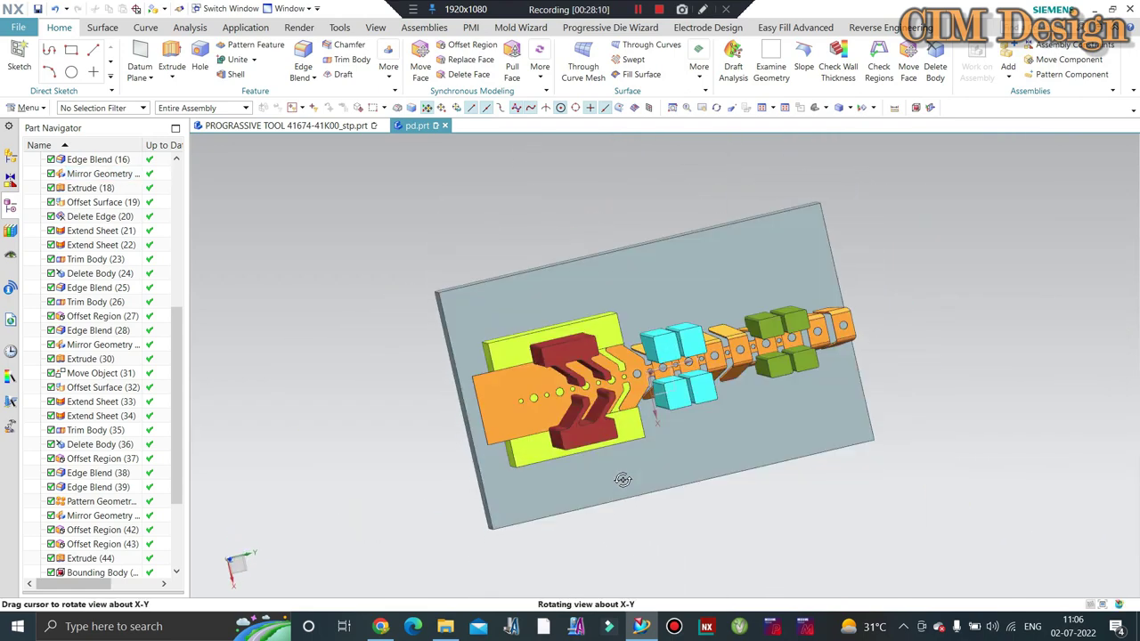
pyautogui.hotkey('ctrl', 'alt', 't')
pyautogui.scroll(3, 519, 268)
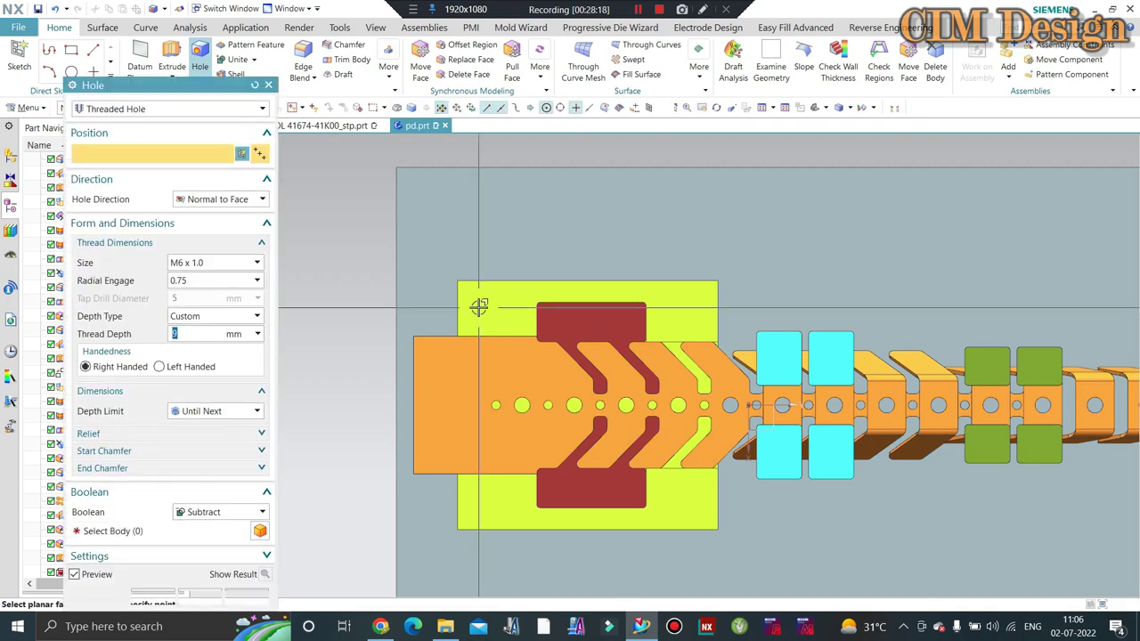
# Step: Start a sketch on the die block's top face with a point near its top-left corner
pyautogui.press('Escape')
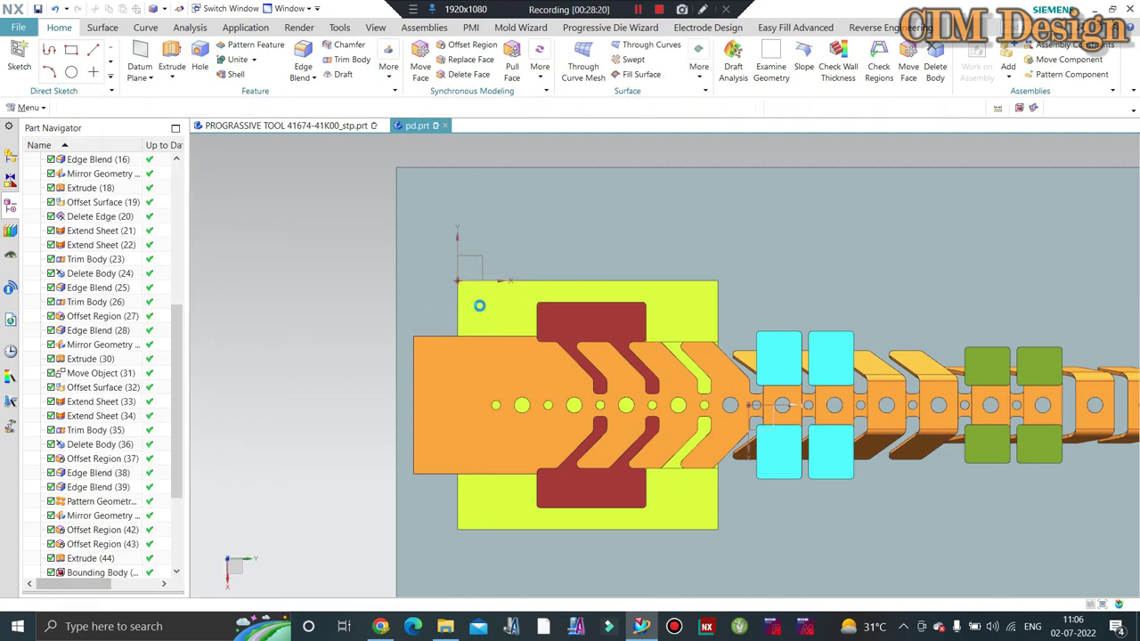
pyautogui.click(479, 305)
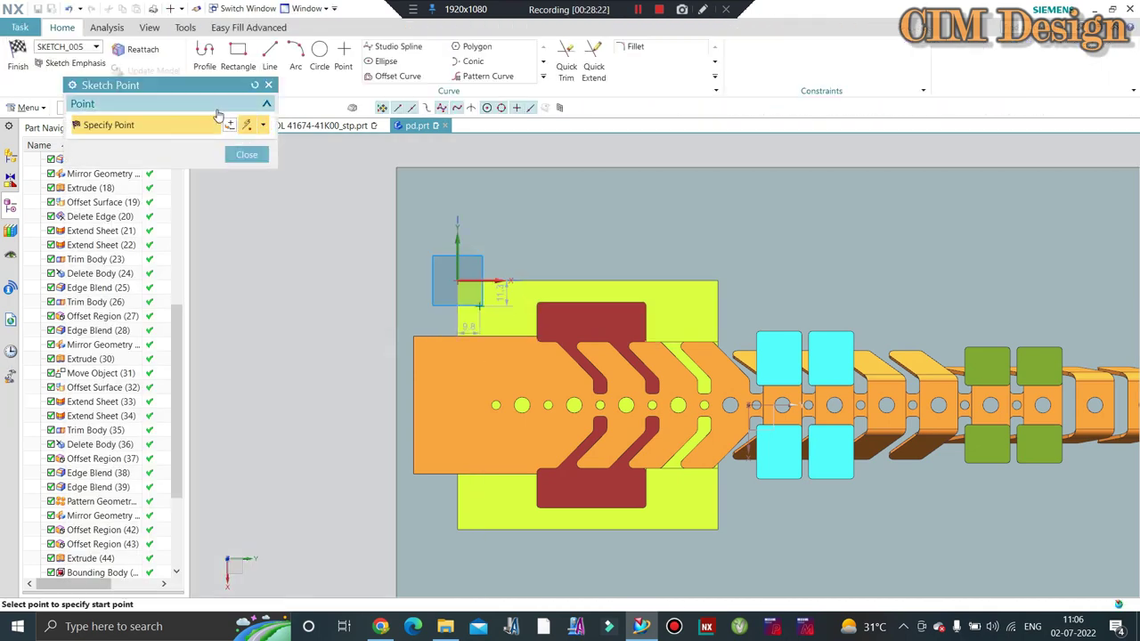
pyautogui.click(339, 54)
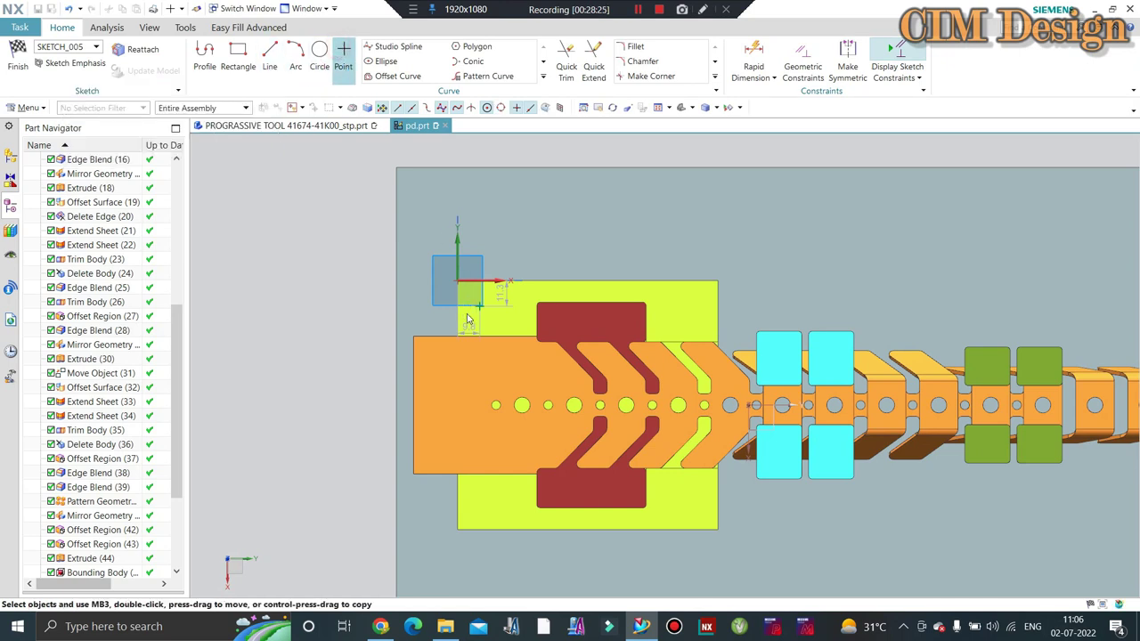
pyautogui.scroll(1, 503, 310)
pyautogui.click(246, 154)
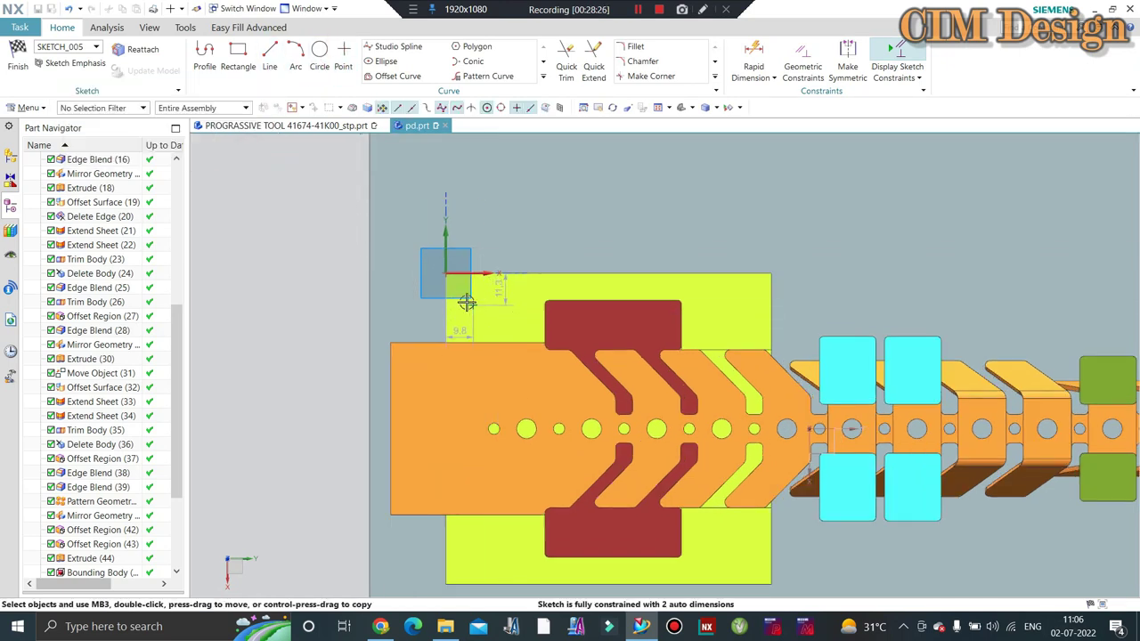
pyautogui.scroll(2, 471, 297)
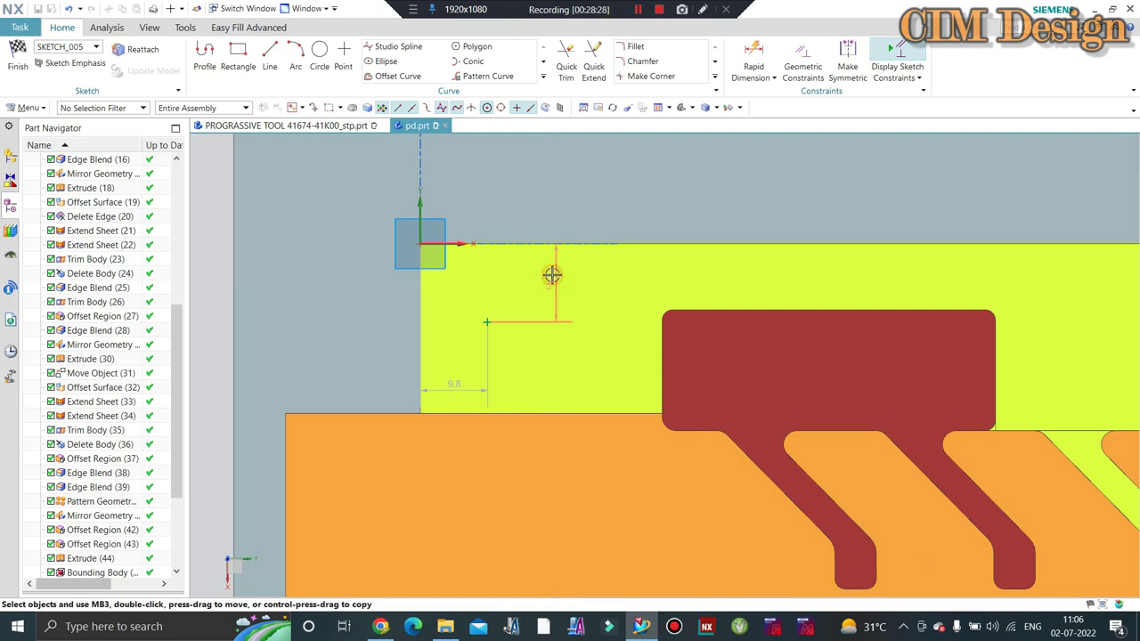
# Step: Dimension the point 16 mm from the block's left edge and 12 mm below its top
pyautogui.doubleClick(551, 276)
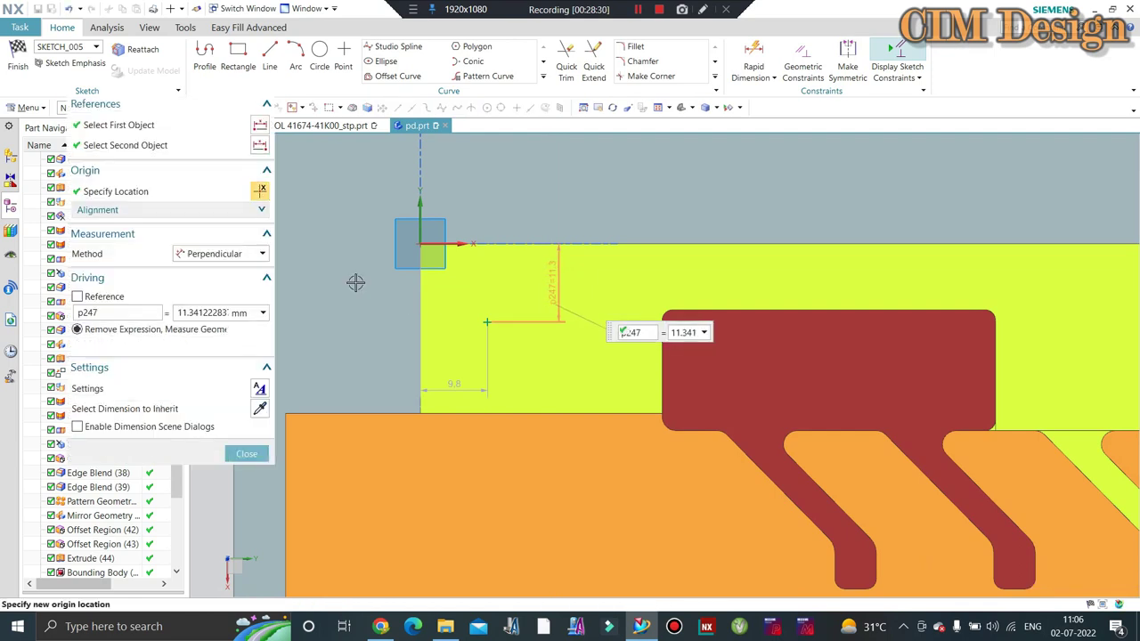
pyautogui.middleClick(355, 283)
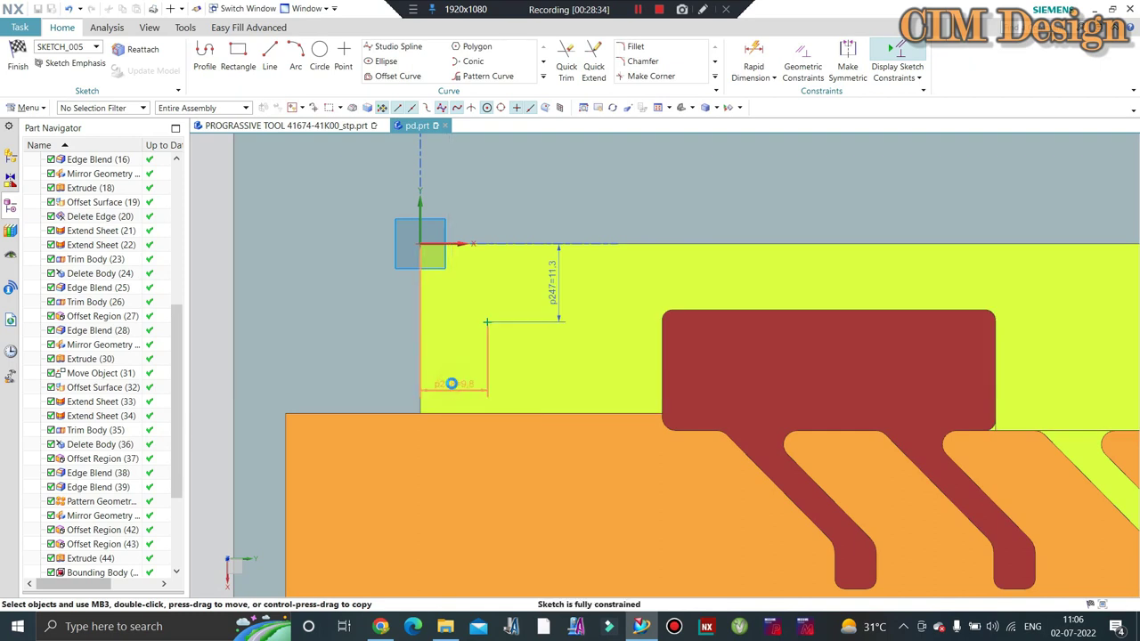
pyautogui.doubleClick(452, 383)
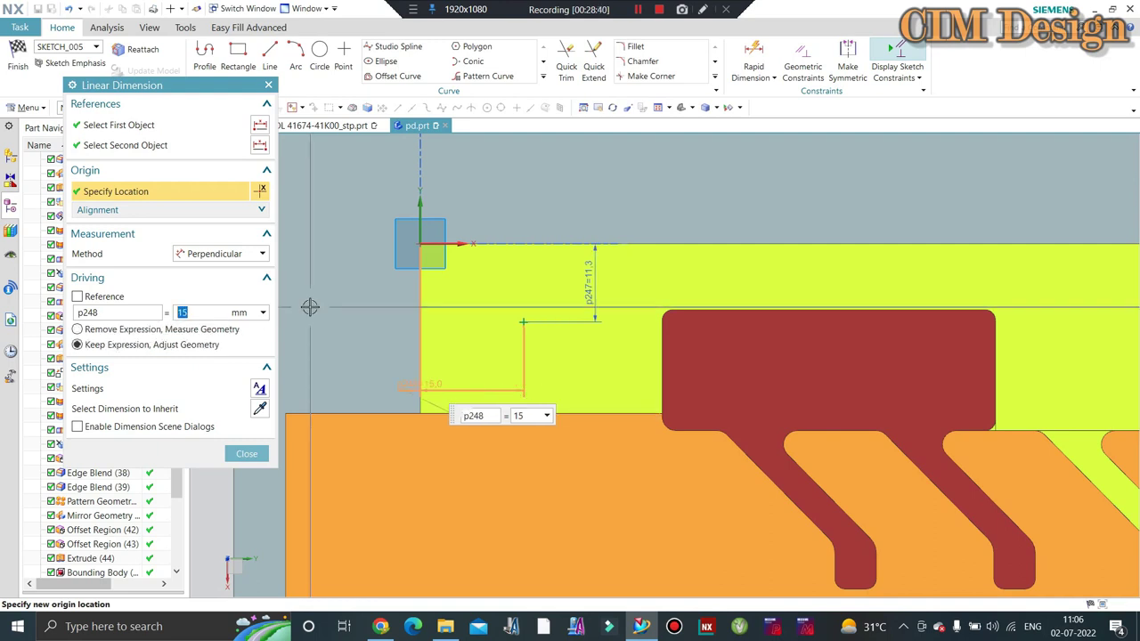
pyautogui.write('16')
pyautogui.press('Return')
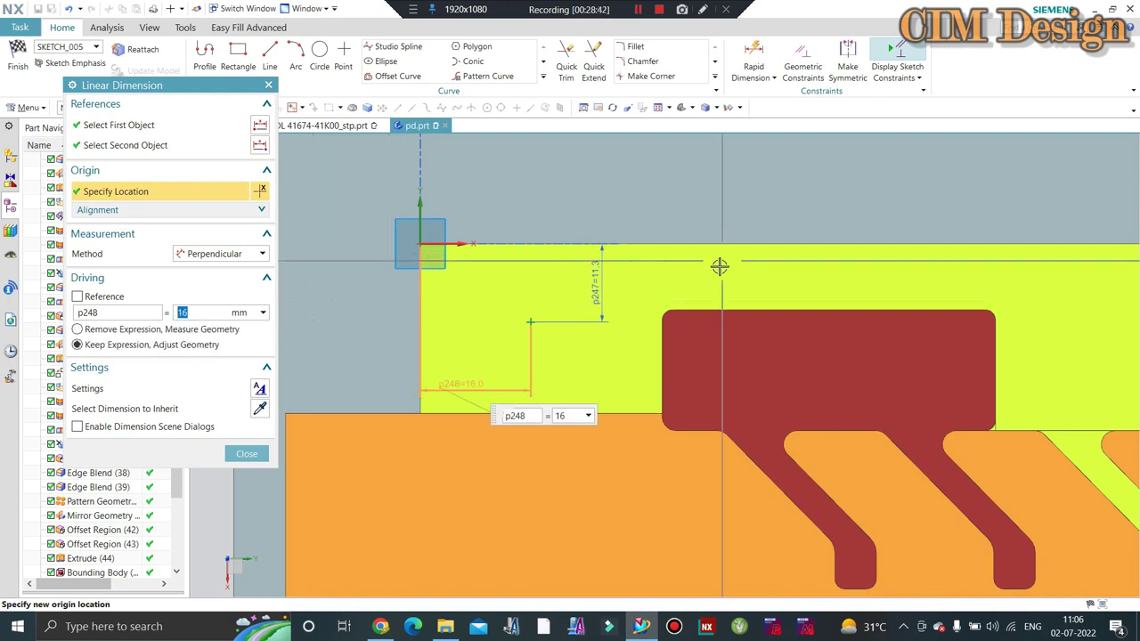
pyautogui.middleClick(602, 284)
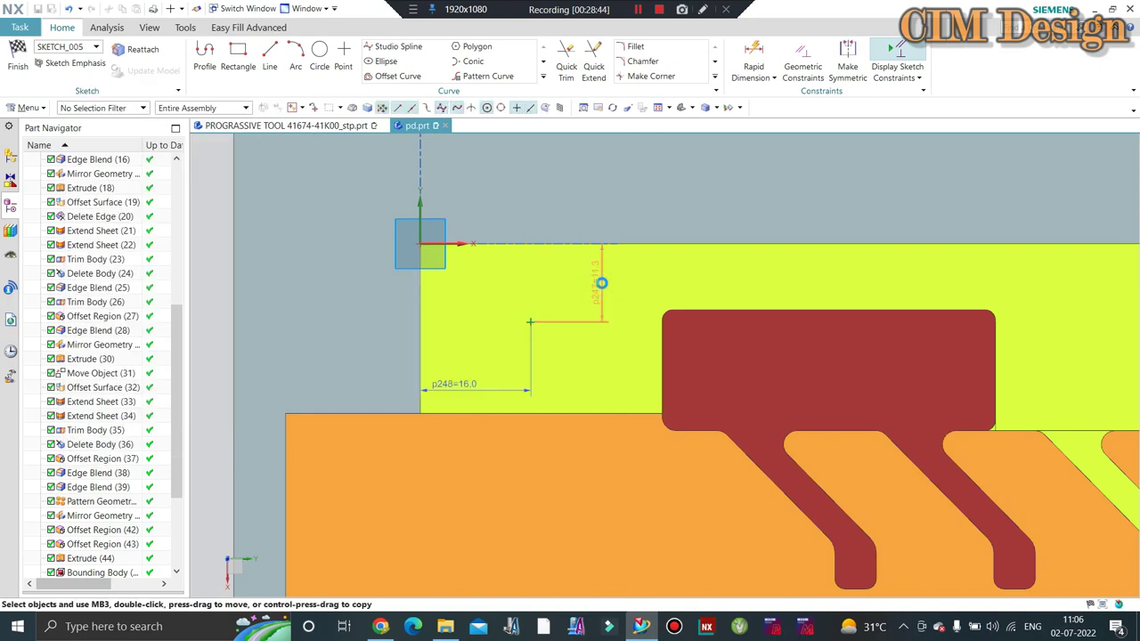
pyautogui.doubleClick(601, 283)
pyautogui.write('12')
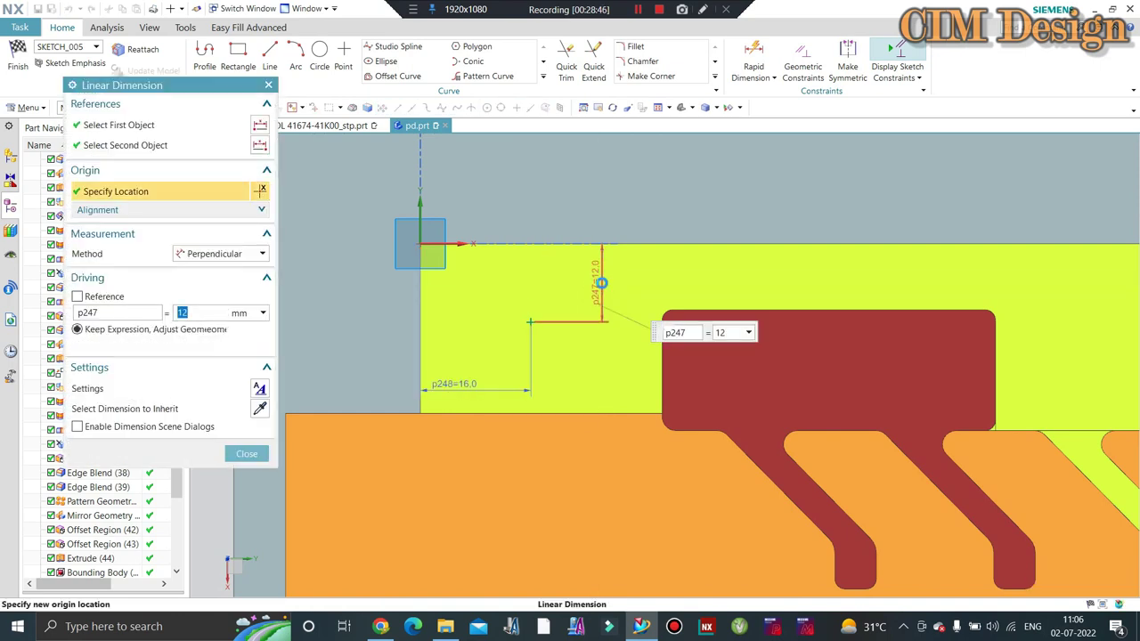
pyautogui.press('Return')
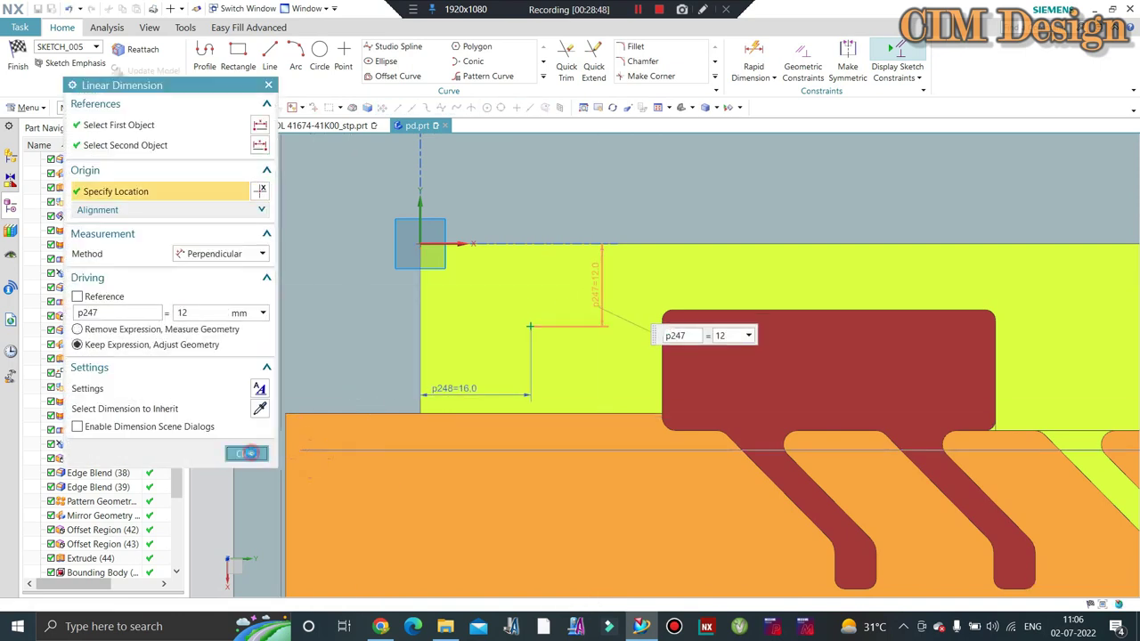
pyautogui.click(250, 453)
pyautogui.scroll(-3, 307, 132)
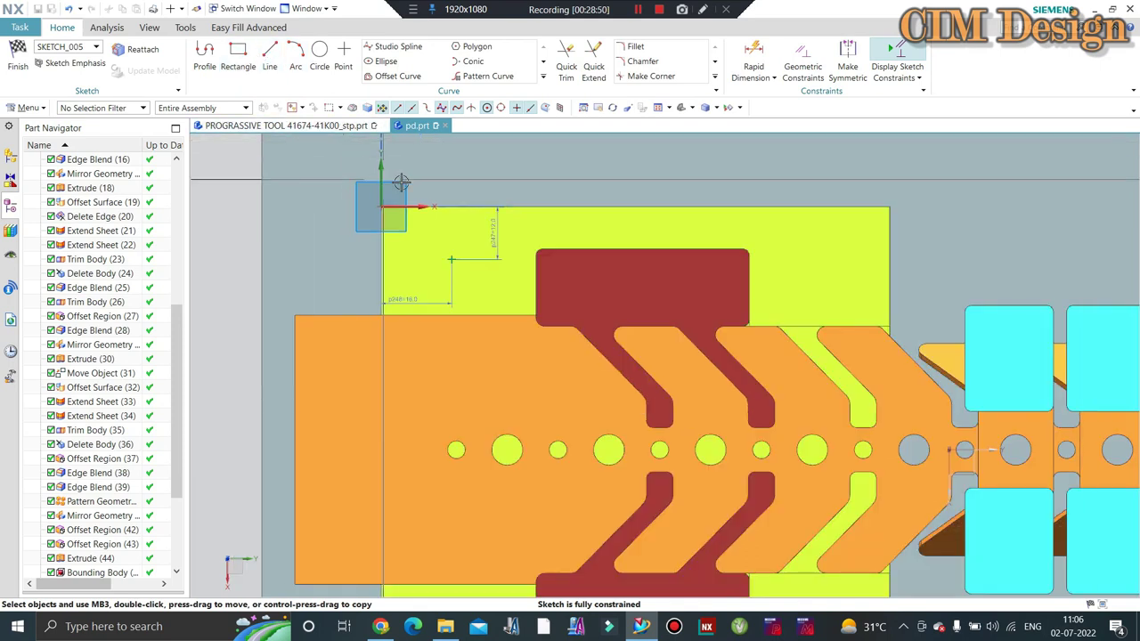
# Step: Place a second sketch point near the die block's top-right corner
pyautogui.click(352, 47)
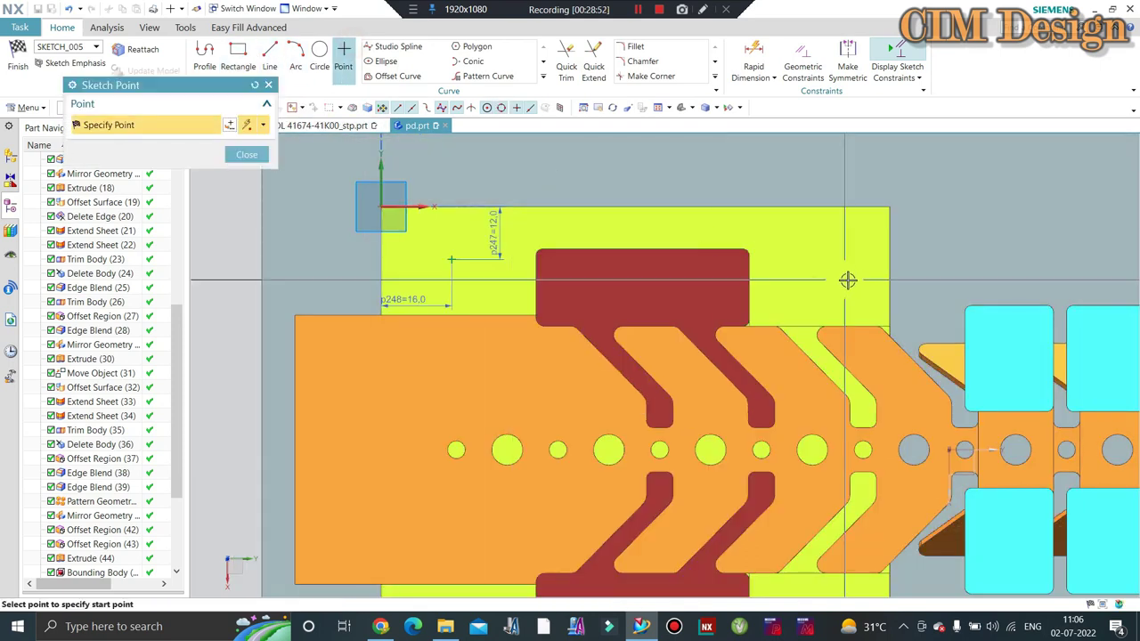
pyautogui.click(820, 262)
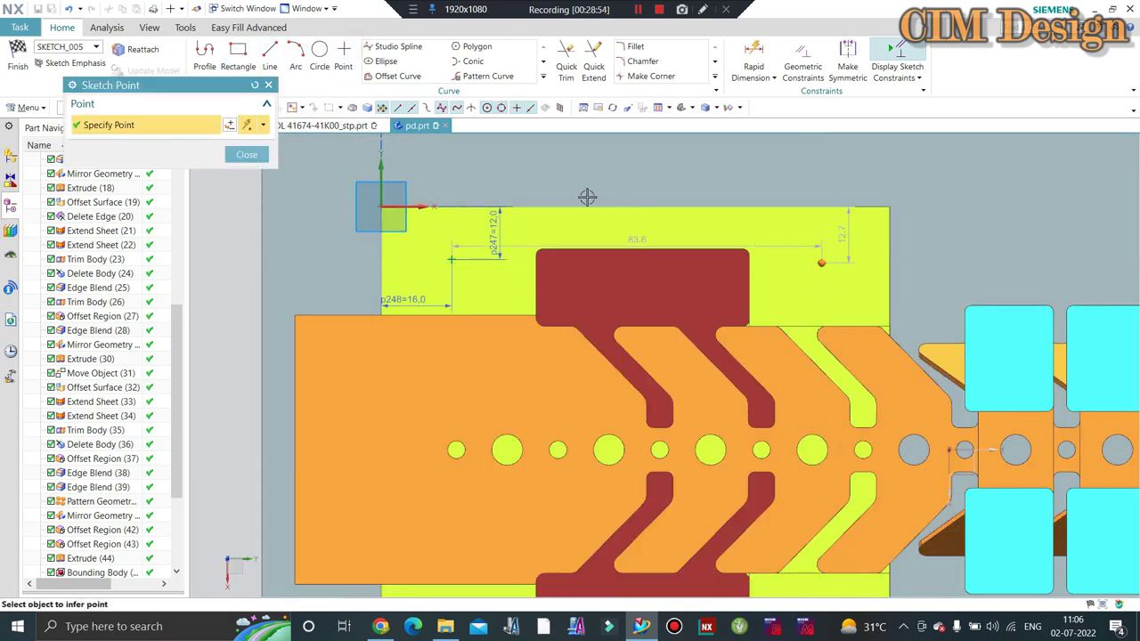
pyautogui.click(247, 154)
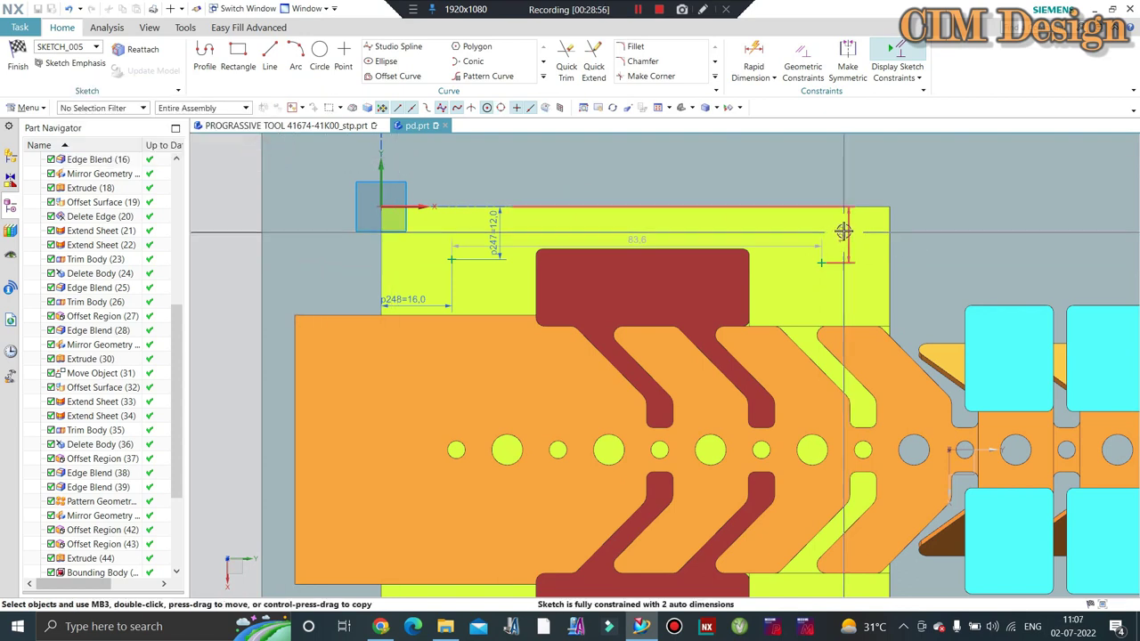
# Step: Dimension the new point 12 mm below the top and 16 mm from the right edge
pyautogui.doubleClick(842, 233)
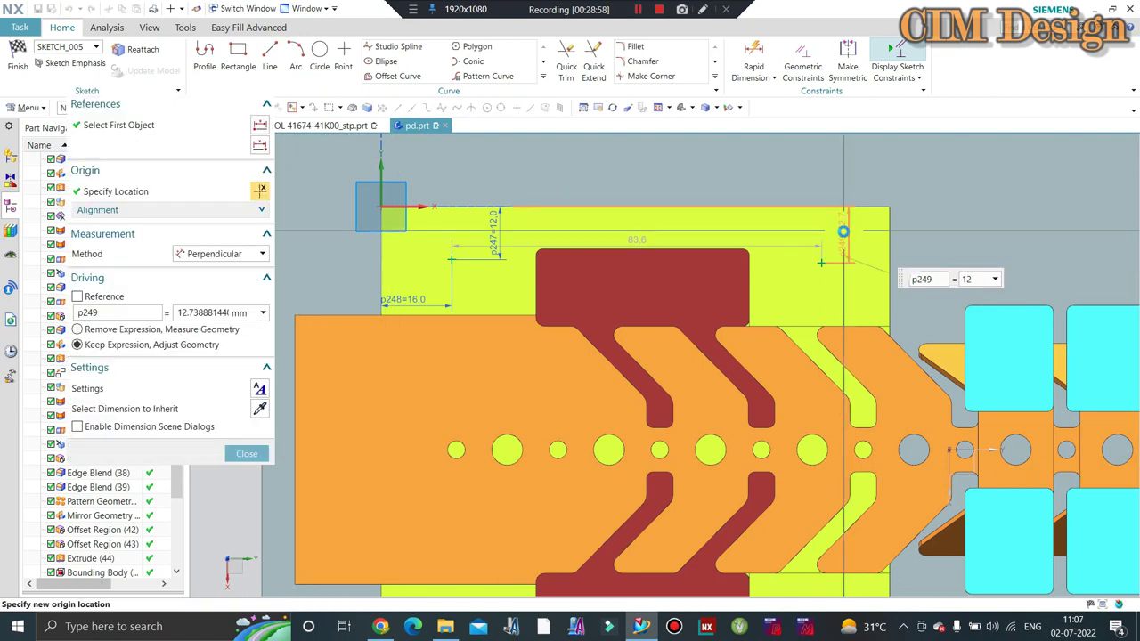
pyautogui.click(844, 230)
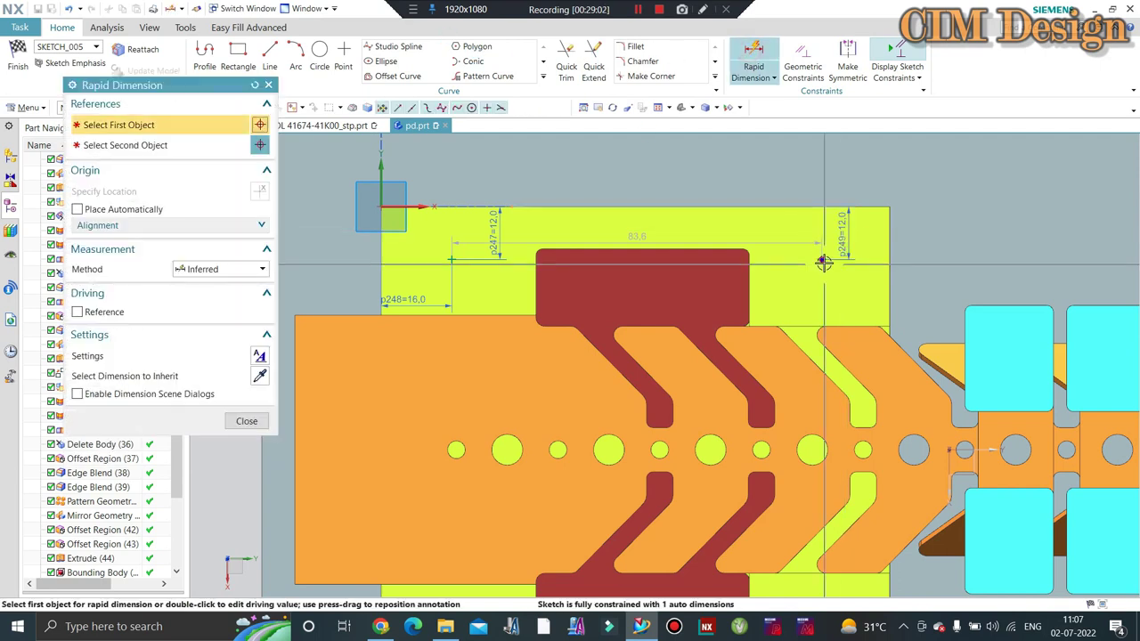
pyautogui.click(887, 266)
pyautogui.click(821, 259)
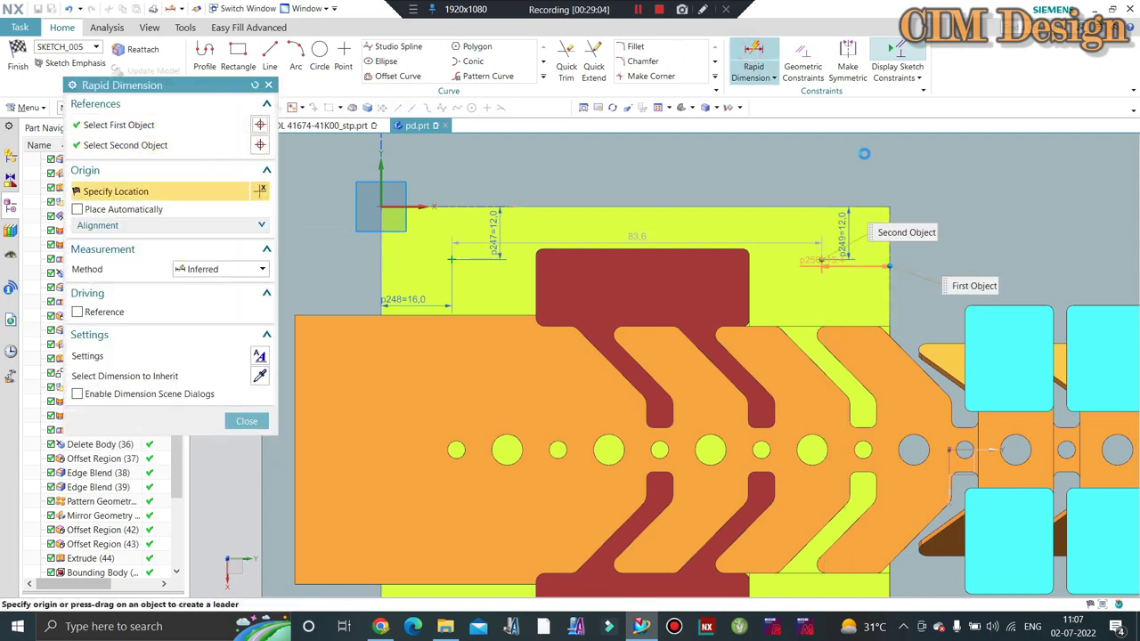
pyautogui.press('Escape')
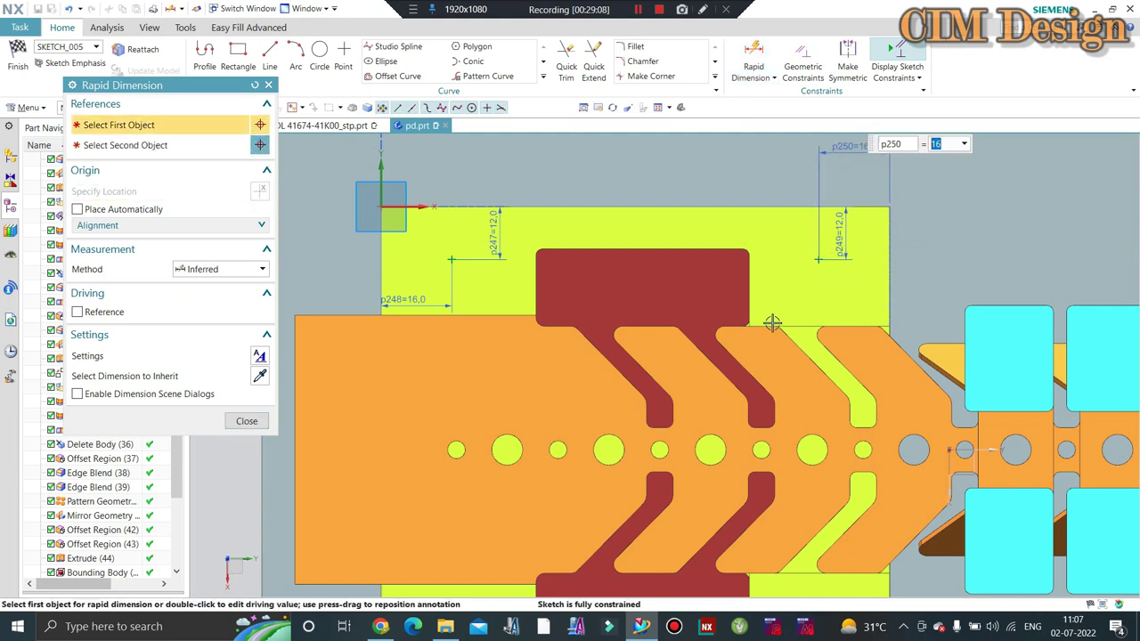
pyautogui.click(245, 421)
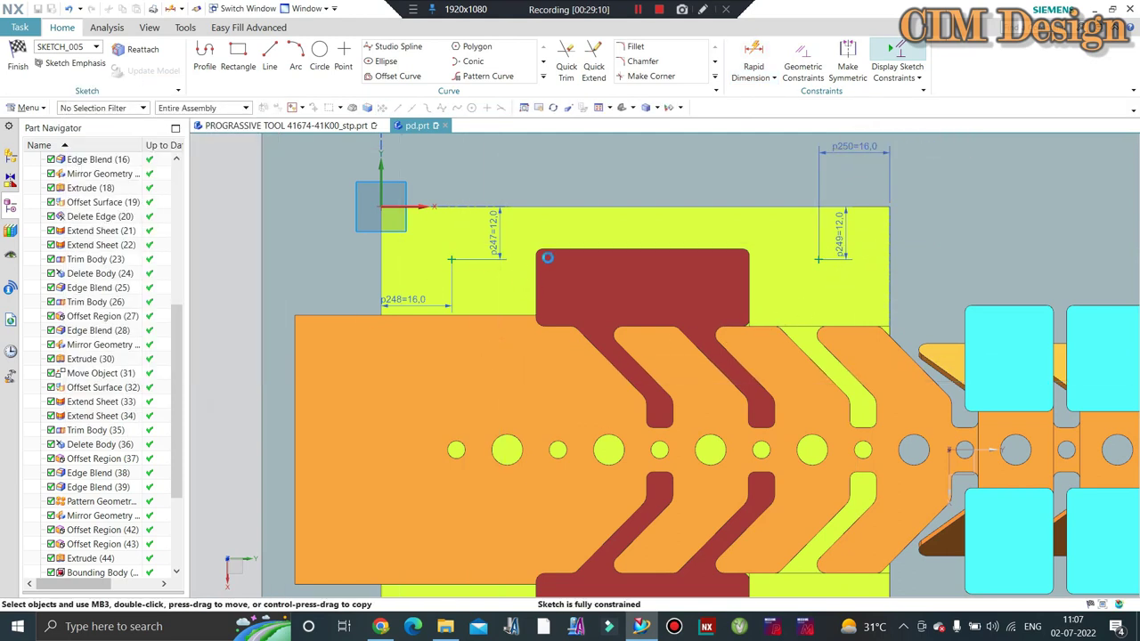
# Step: Draw a horizontal centreline leftward from the strip's left-edge midpoint
pyautogui.scroll(-2, 554, 254)
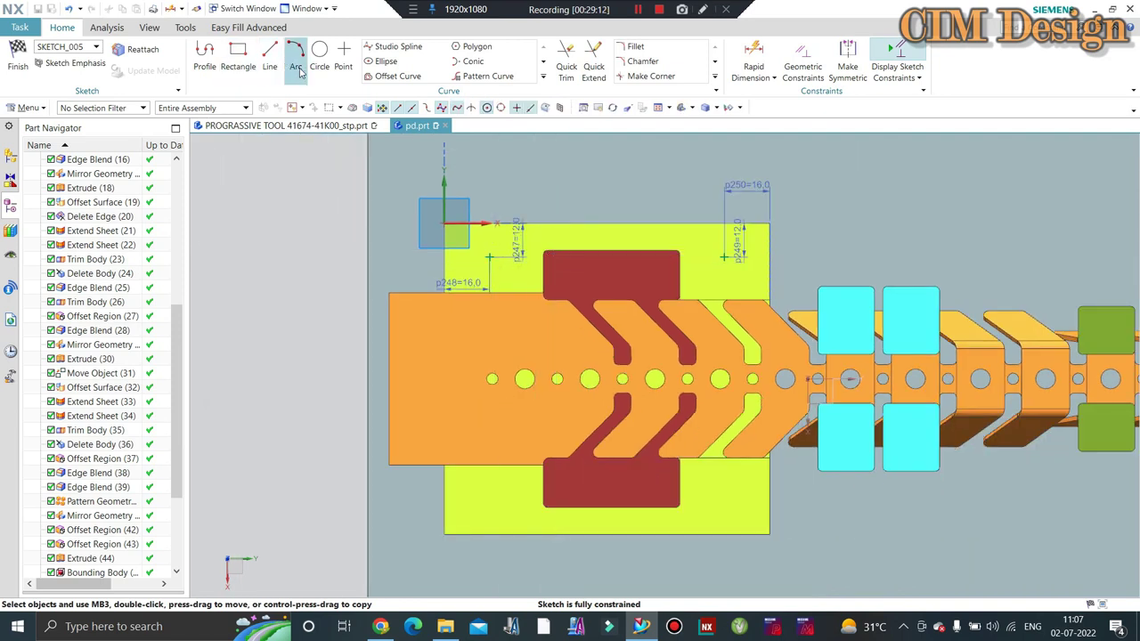
pyautogui.click(267, 59)
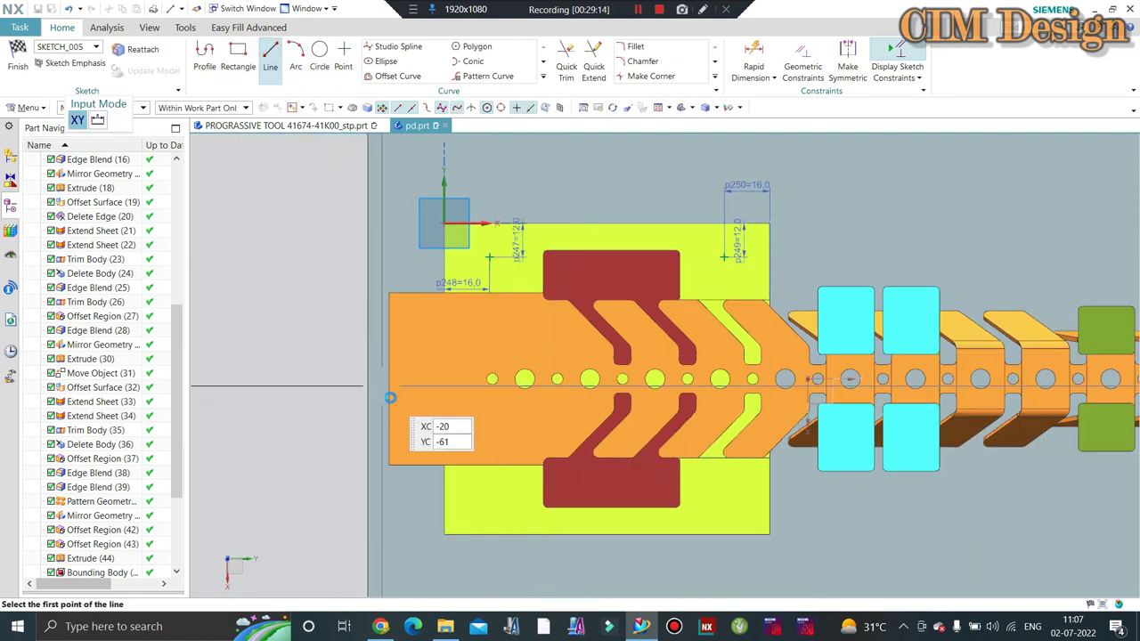
pyautogui.click(392, 375)
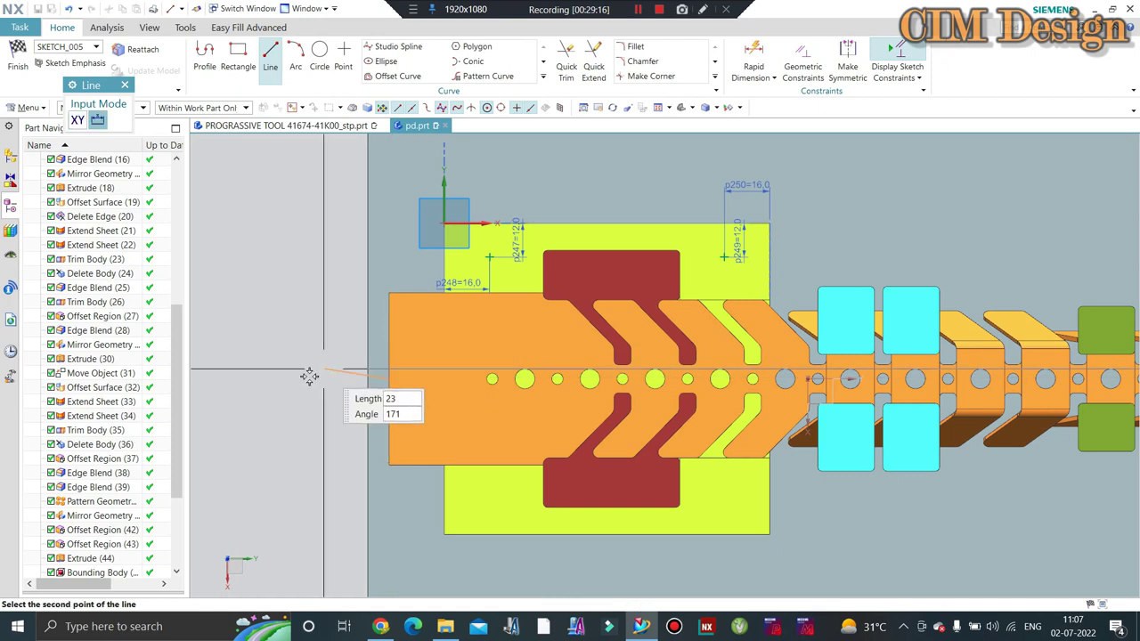
pyautogui.click(256, 382)
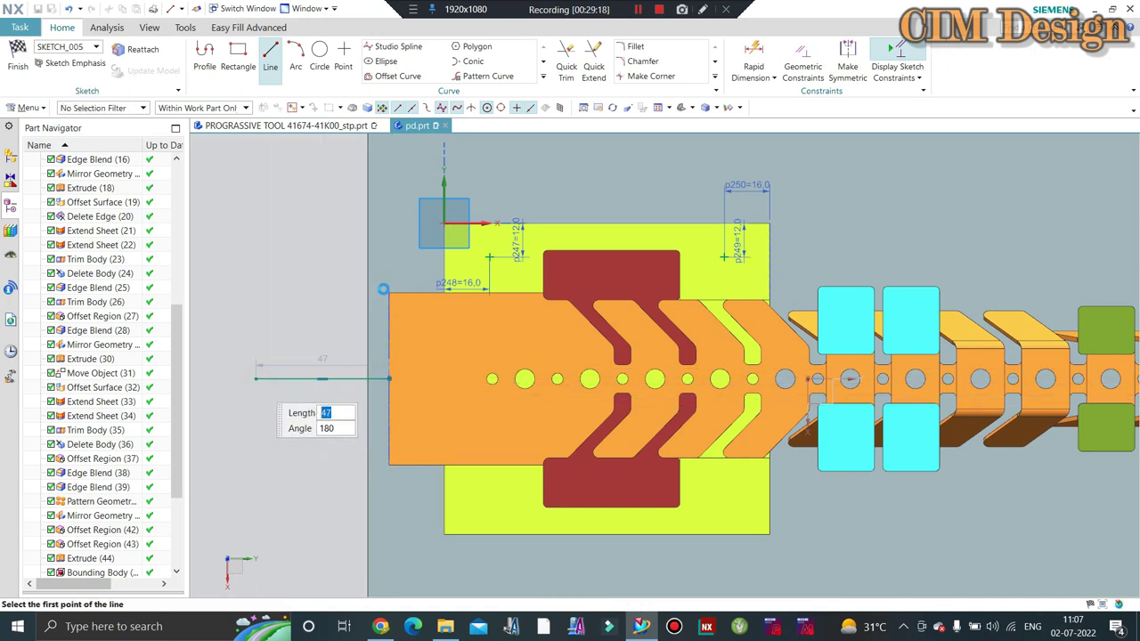
# Step: Mirror both corner points about the centreline and finish the sketch
pyautogui.click(543, 77)
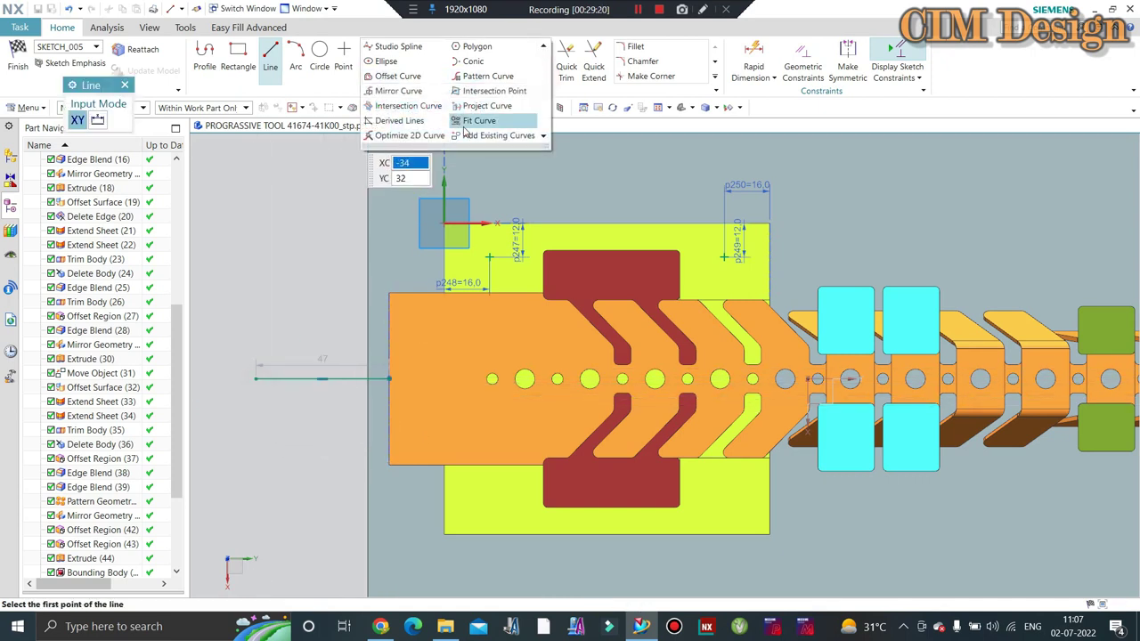
pyautogui.click(398, 91)
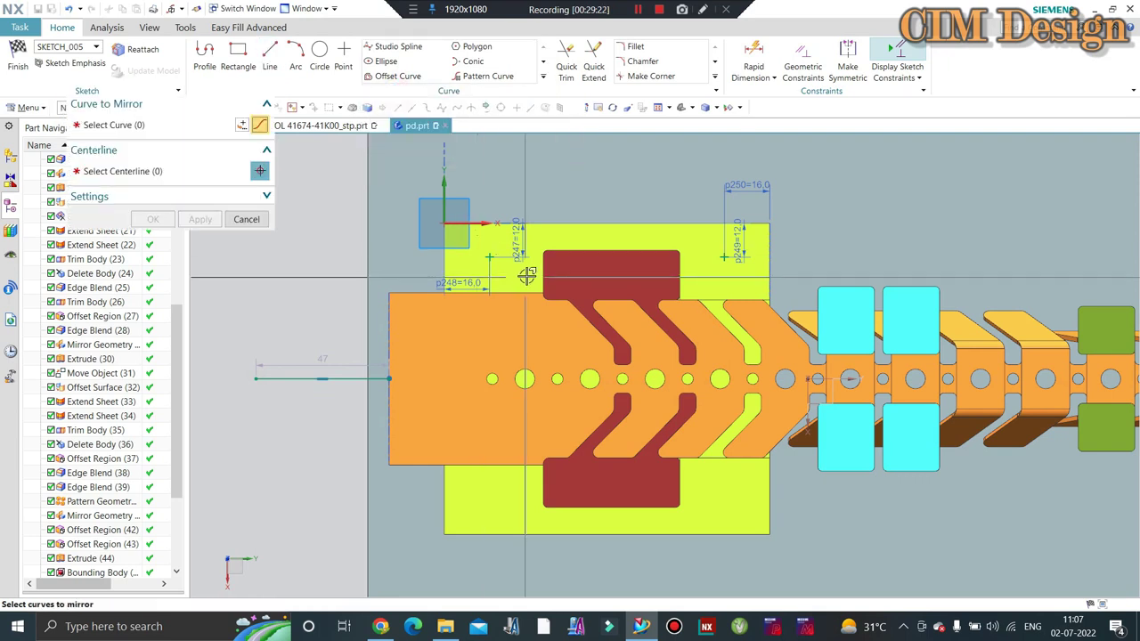
pyautogui.click(723, 256)
pyautogui.middleClick(285, 401)
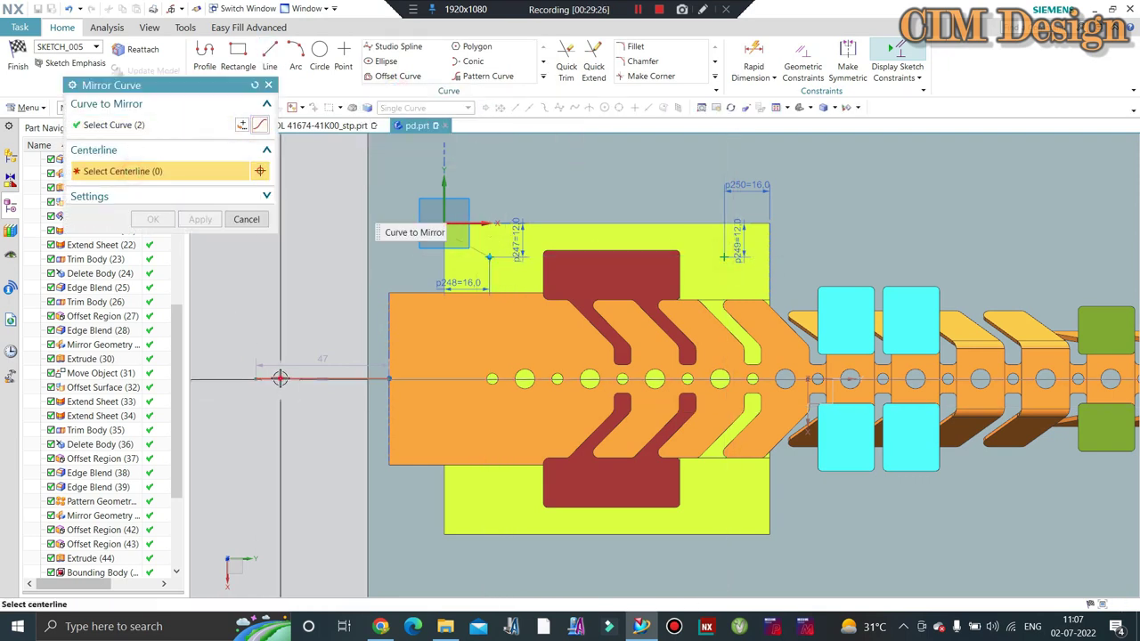
pyautogui.click(282, 378)
pyautogui.middleClick(314, 359)
pyautogui.click(247, 219)
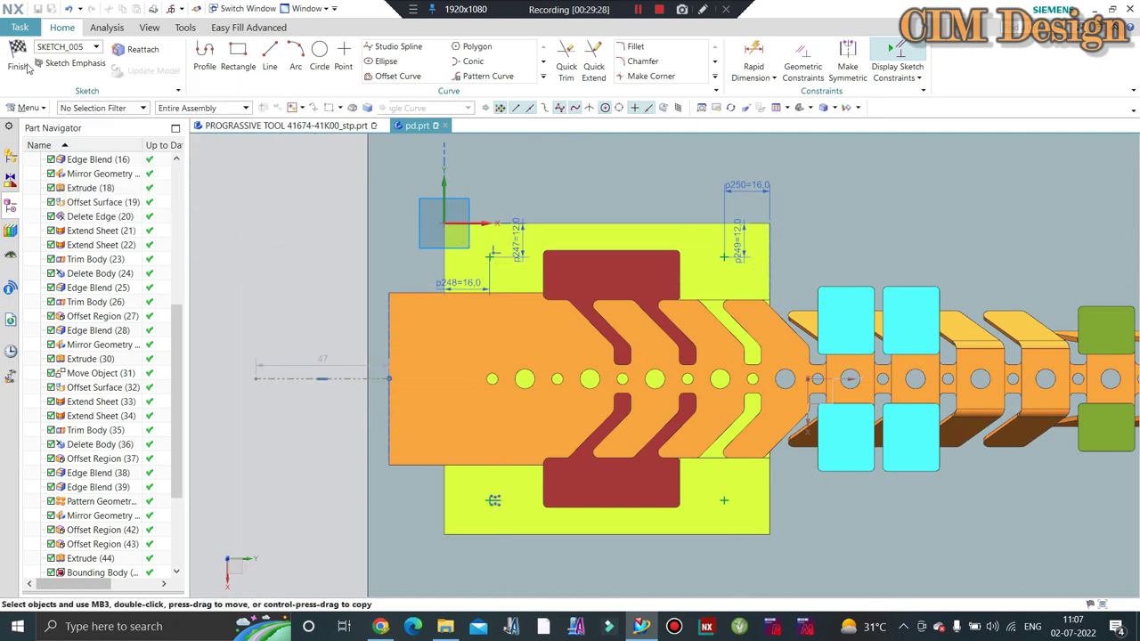
pyautogui.click(18, 58)
# Step: Leave the sketch and set the hole type to a counterbored screw hole series
pyautogui.click(427, 338)
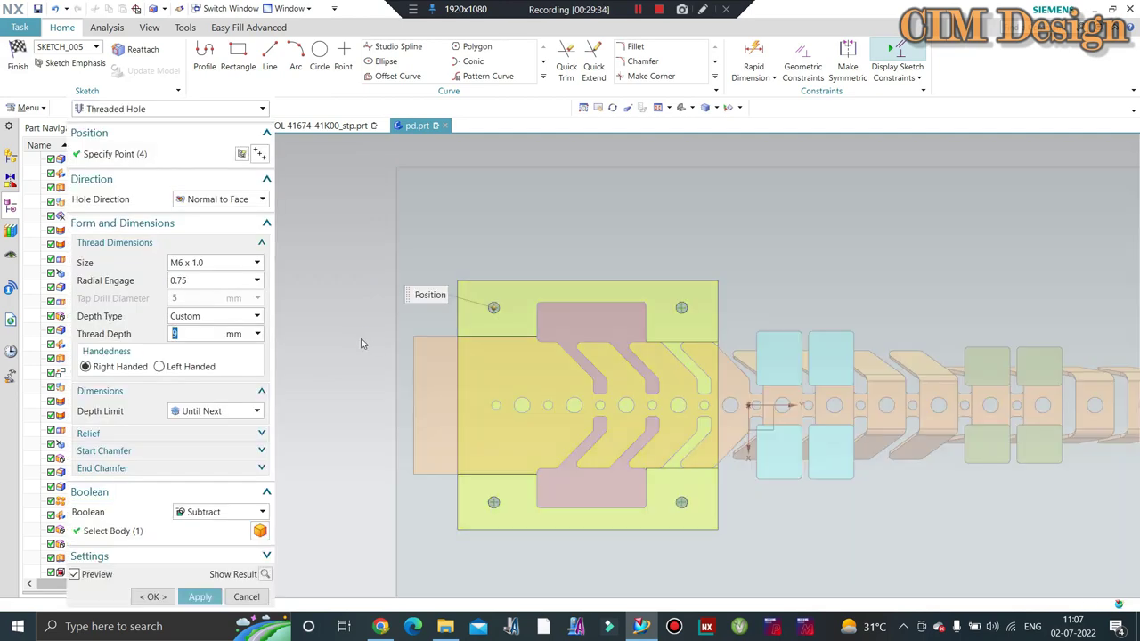
pyautogui.scroll(-3, 612, 353)
pyautogui.moveTo(612, 352); pyautogui.dragTo(628, 287, button='middle')
pyautogui.scroll(2, 540, 354)
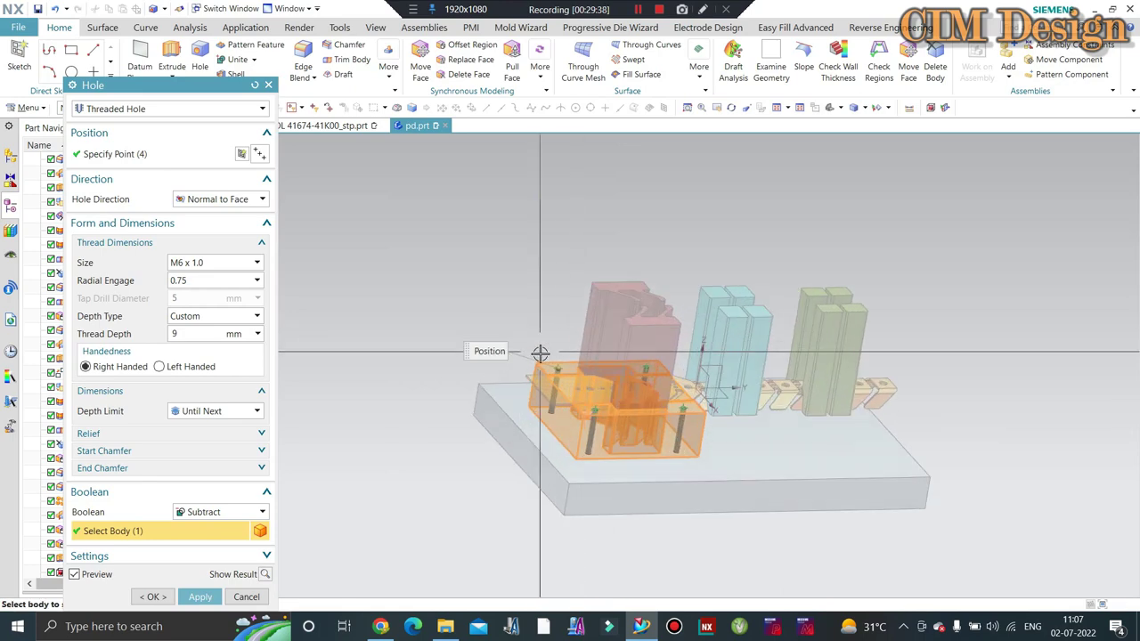
pyautogui.scroll(3, 540, 386)
pyautogui.click(129, 108)
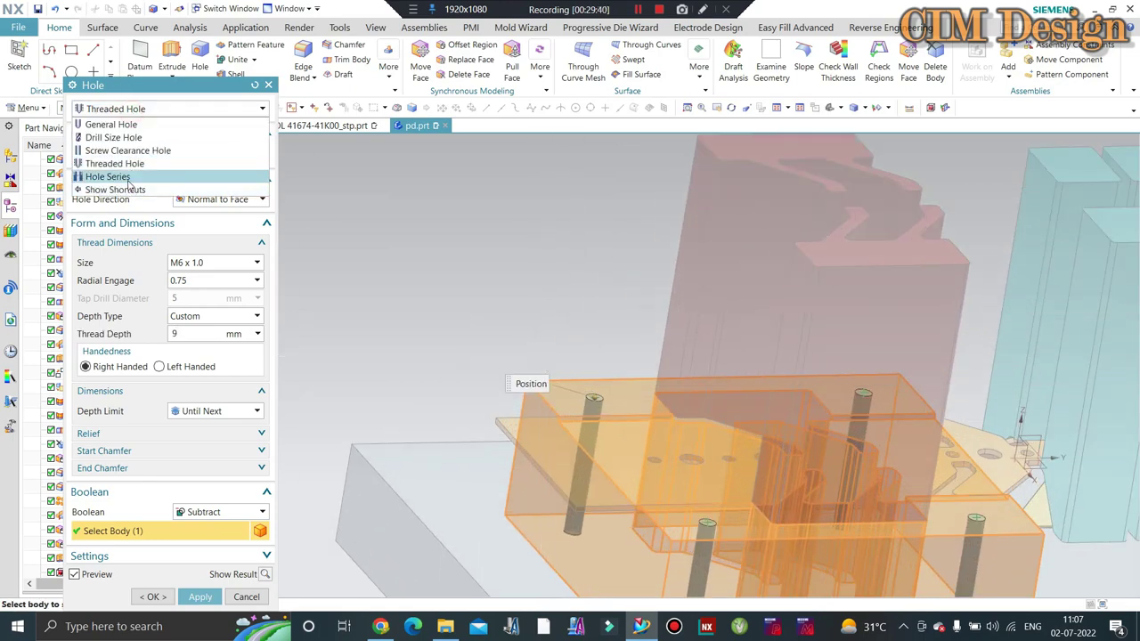
pyautogui.click(125, 178)
# Step: Enable the neck chamfer and create the four M8 socket-head counterbored holes
pyautogui.scroll(-1, 453, 282)
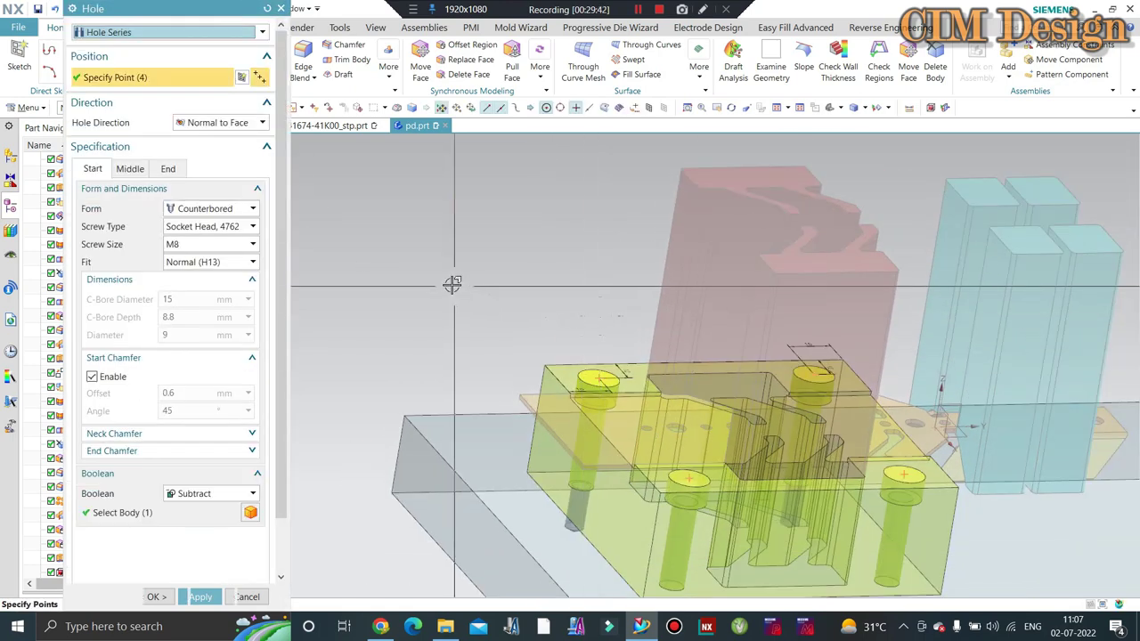
pyautogui.scroll(-1, 466, 282)
pyautogui.scroll(-1, 472, 278)
pyautogui.moveTo(472, 279)
pyautogui.mouseDown(button='middle')
pyautogui.moveTo(470, 313)
pyautogui.moveTo(475, 277)
pyautogui.moveTo(486, 289)
pyautogui.mouseUp(button='middle')
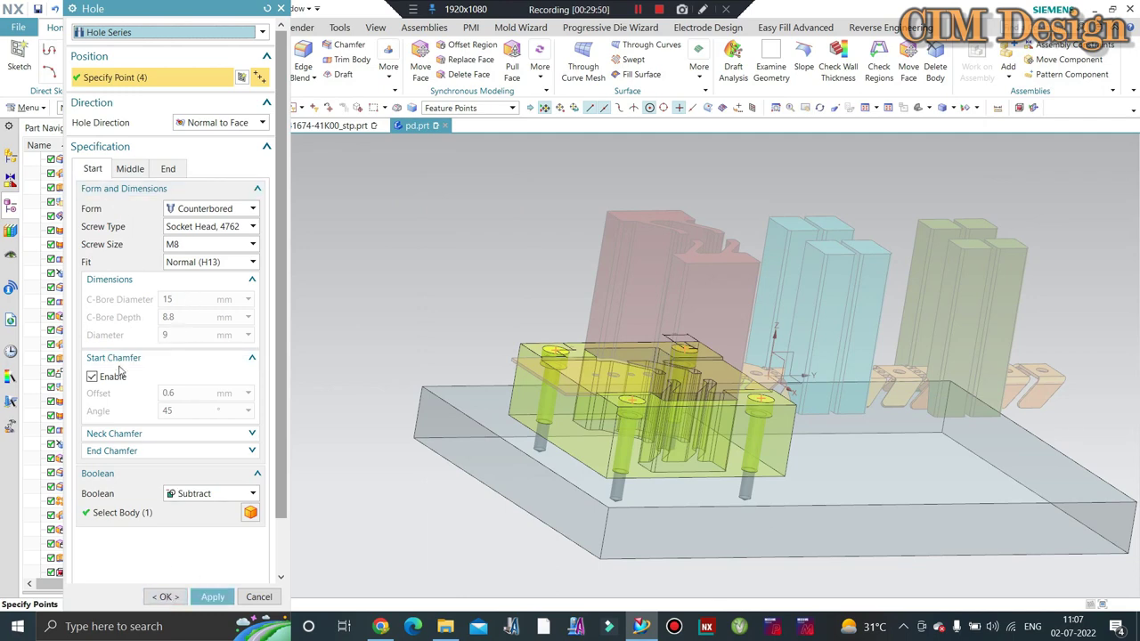
pyautogui.click(108, 435)
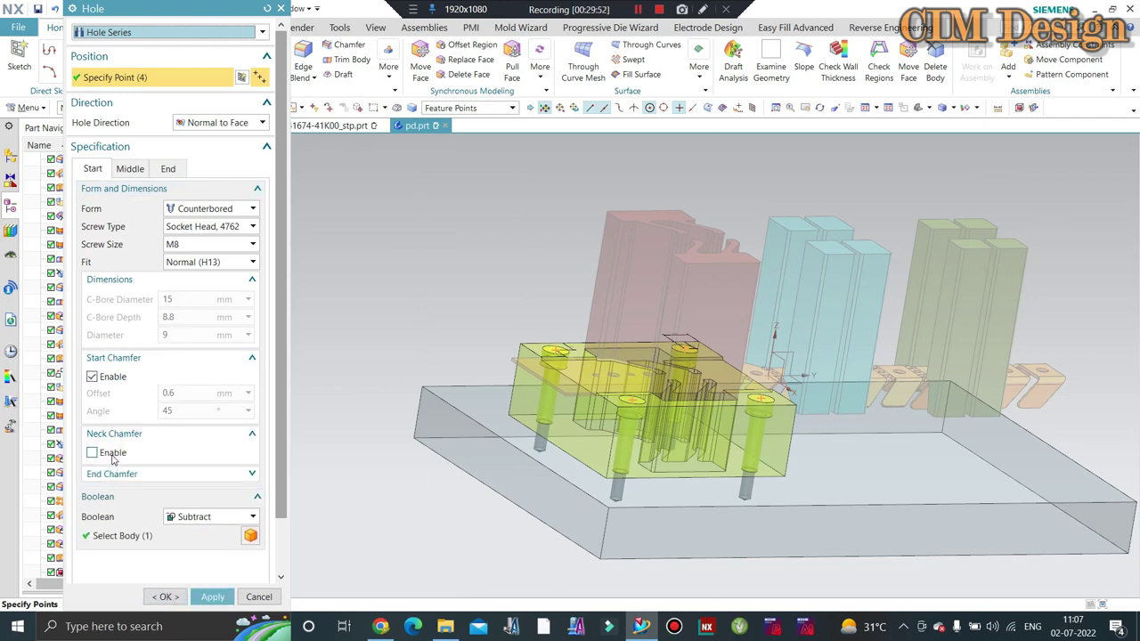
pyautogui.click(114, 511)
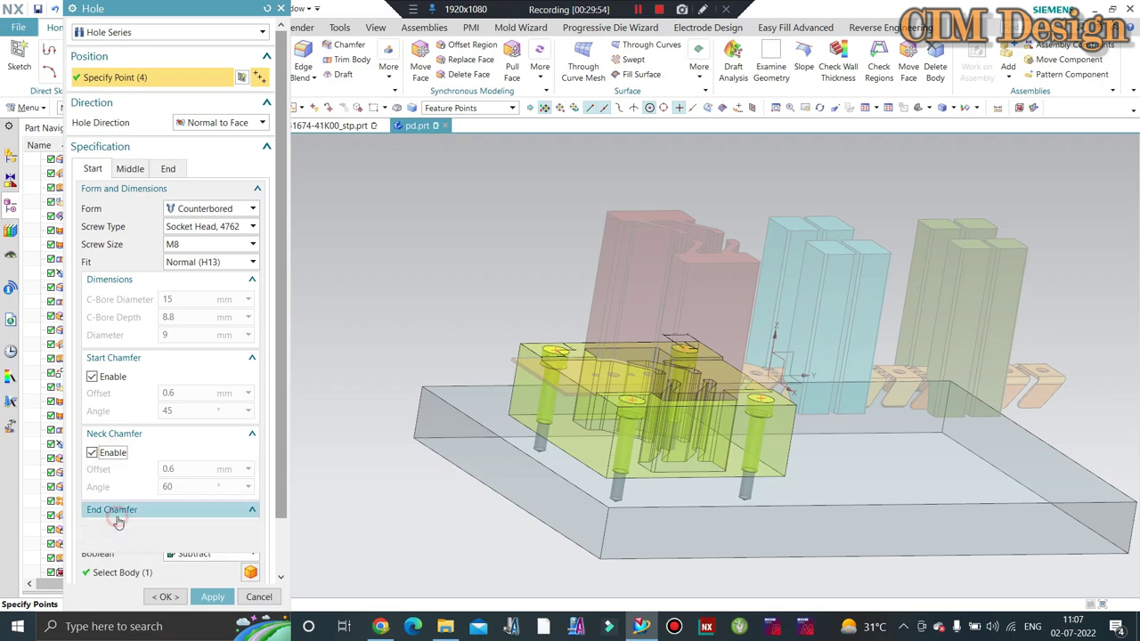
pyautogui.click(121, 529)
pyautogui.click(165, 596)
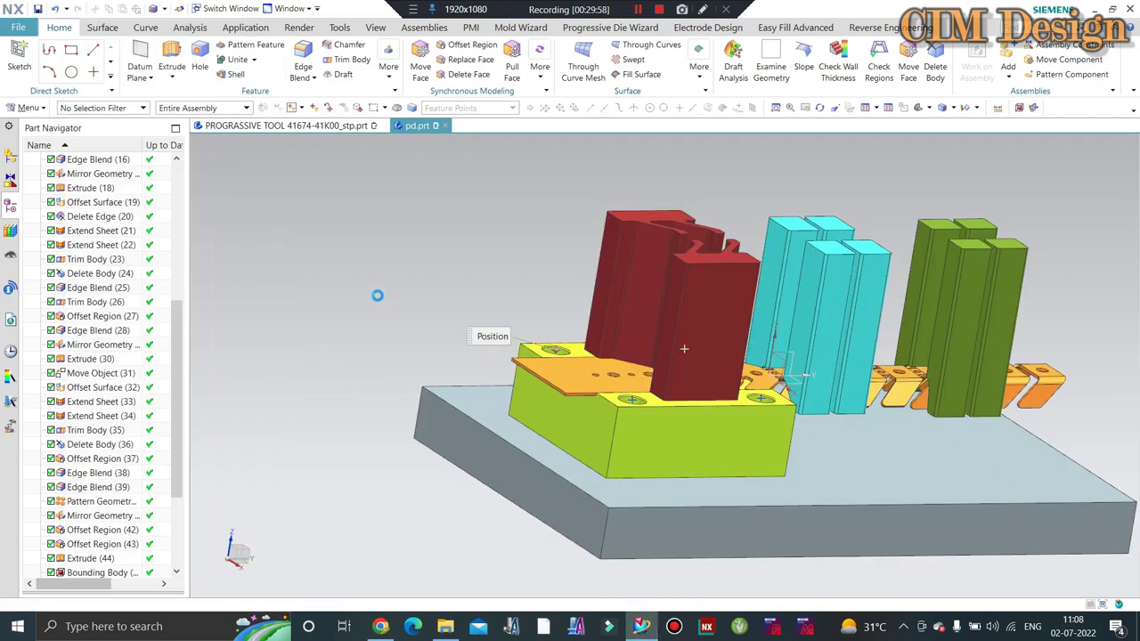
# Step: Orbit and zoom to a low side view of the die assembly
pyautogui.moveTo(545, 310); pyautogui.dragTo(596, 331, button='middle')
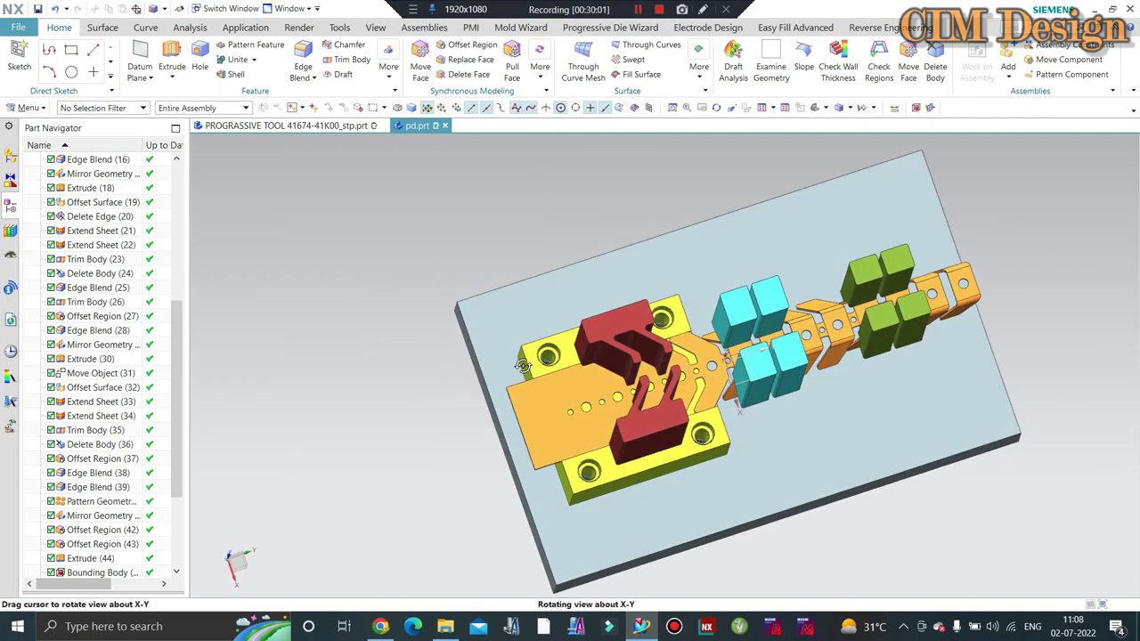
pyautogui.moveTo(516, 280)
pyautogui.mouseDown(button='middle')
pyautogui.moveTo(511, 211)
pyautogui.moveTo(551, 365)
pyautogui.mouseUp(button='middle')
pyautogui.scroll(3, 552, 365)
pyautogui.scroll(-3, 570, 338)
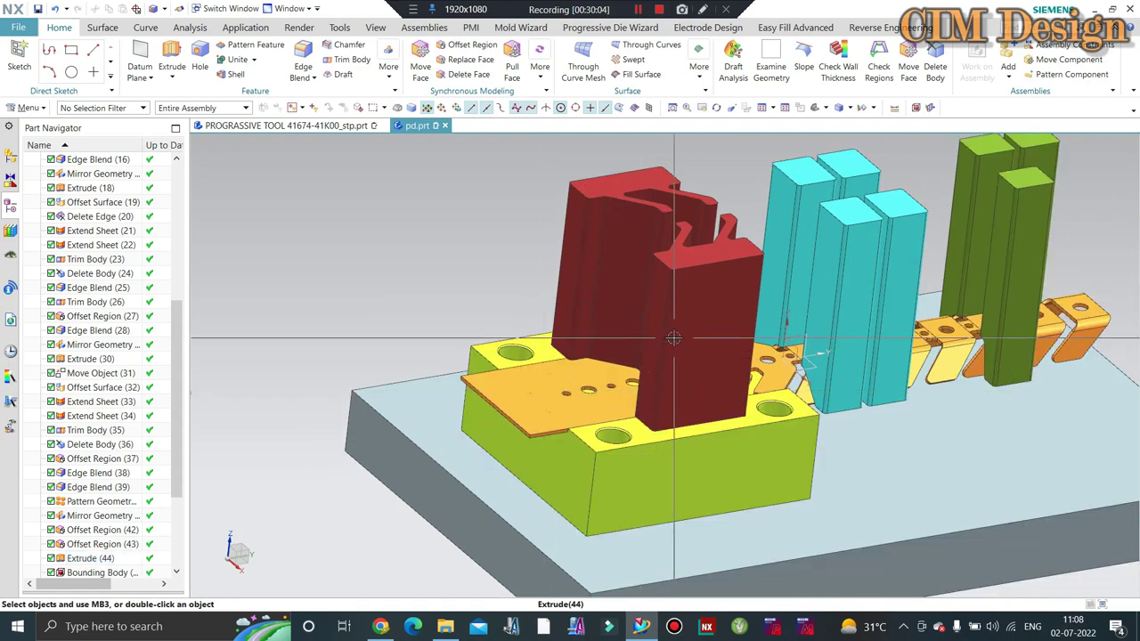
pyautogui.scroll(-2, 601, 301)
pyautogui.moveTo(602, 301); pyautogui.dragTo(627, 279, button='middle')
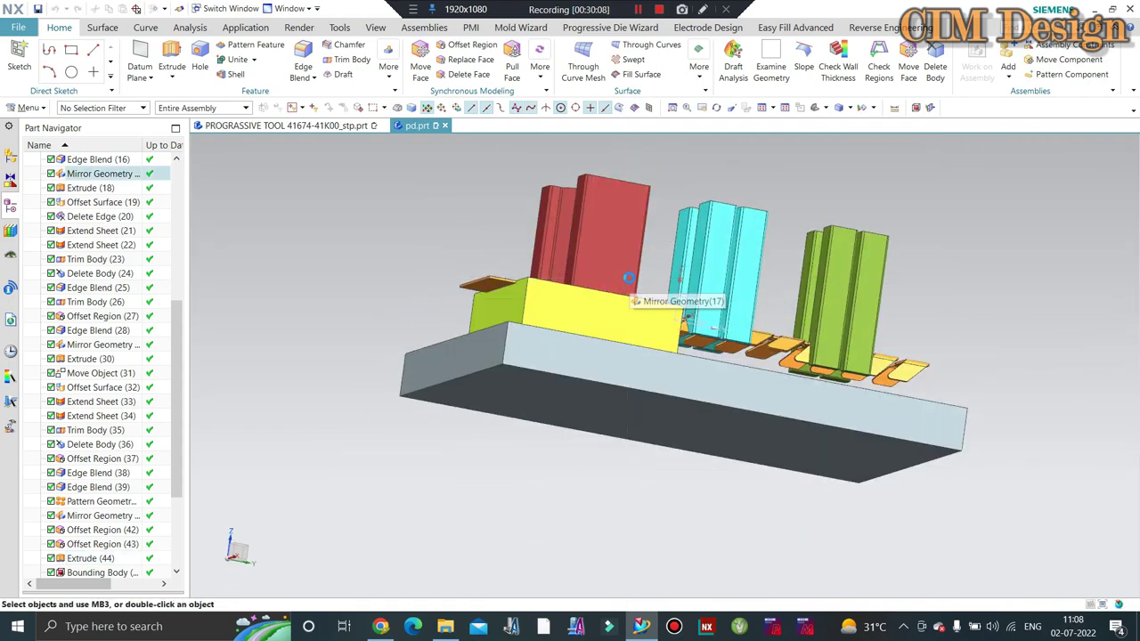
# Step: Make the base plate translucent and orbit to view the whole plate and holes
pyautogui.hotkey('ctrl', 'j')
pyautogui.click(594, 358)
pyautogui.middleClick(594, 358)
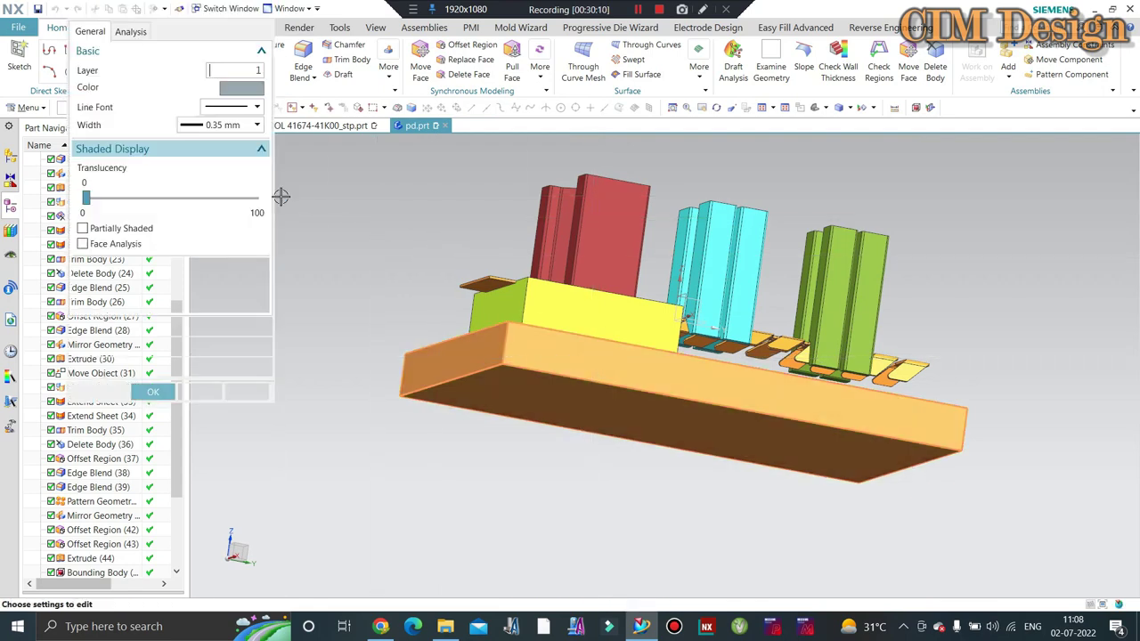
pyautogui.click(168, 202)
pyautogui.middleClick(364, 244)
pyautogui.moveTo(364, 244); pyautogui.dragTo(521, 158, button='middle')
pyautogui.scroll(2, 521, 157)
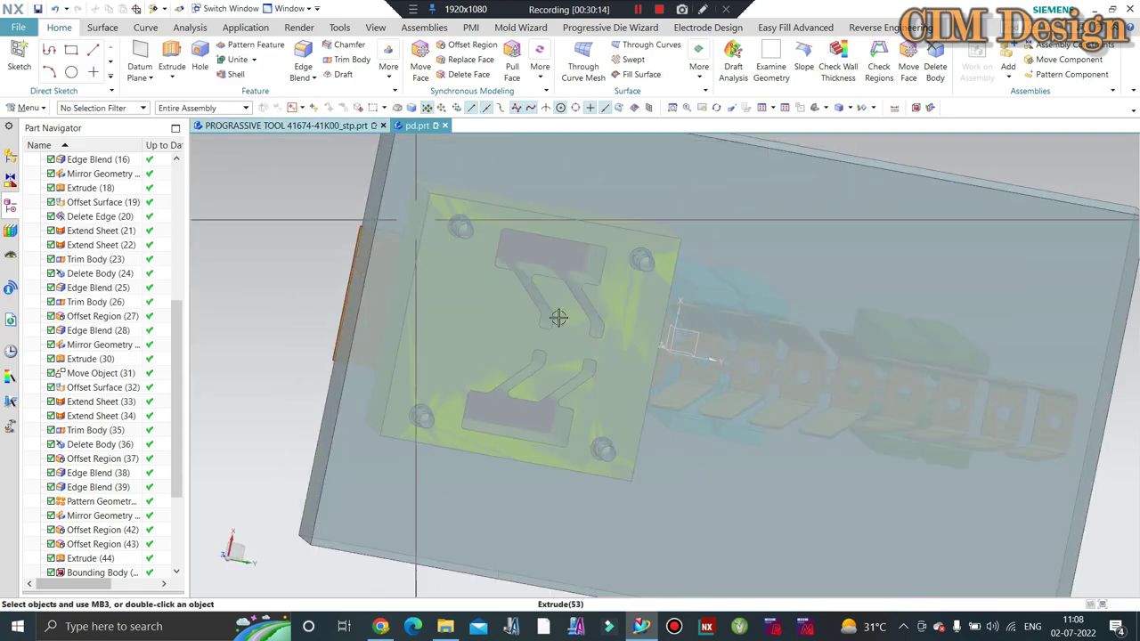
pyautogui.moveTo(553, 315); pyautogui.dragTo(585, 315, button='middle')
pyautogui.scroll(3, 525, 252)
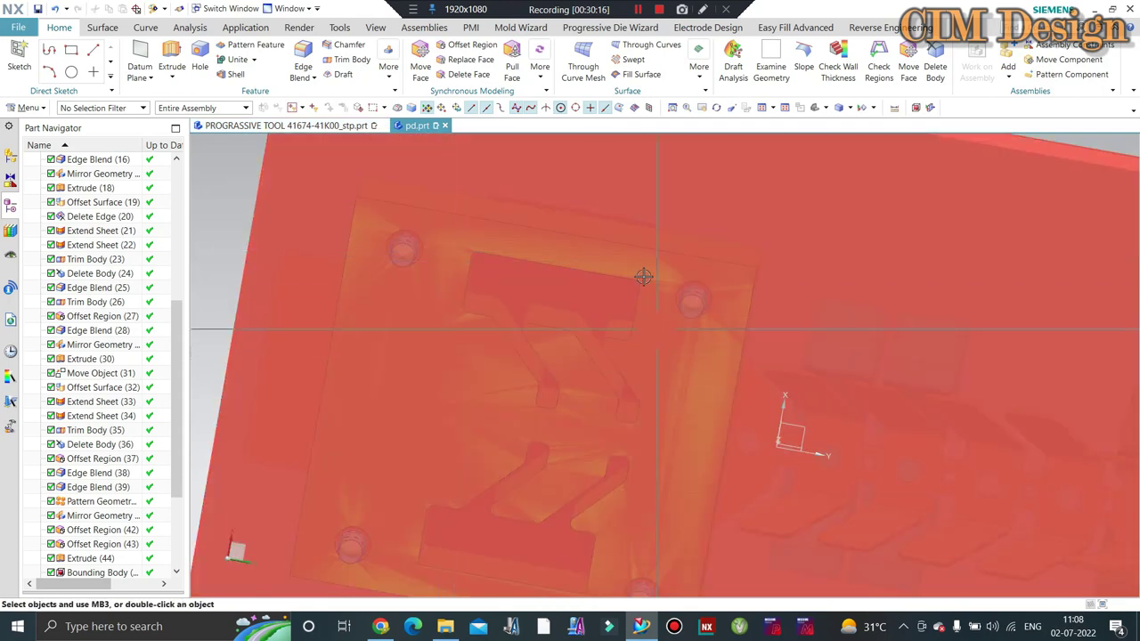
pyautogui.scroll(-3, 643, 277)
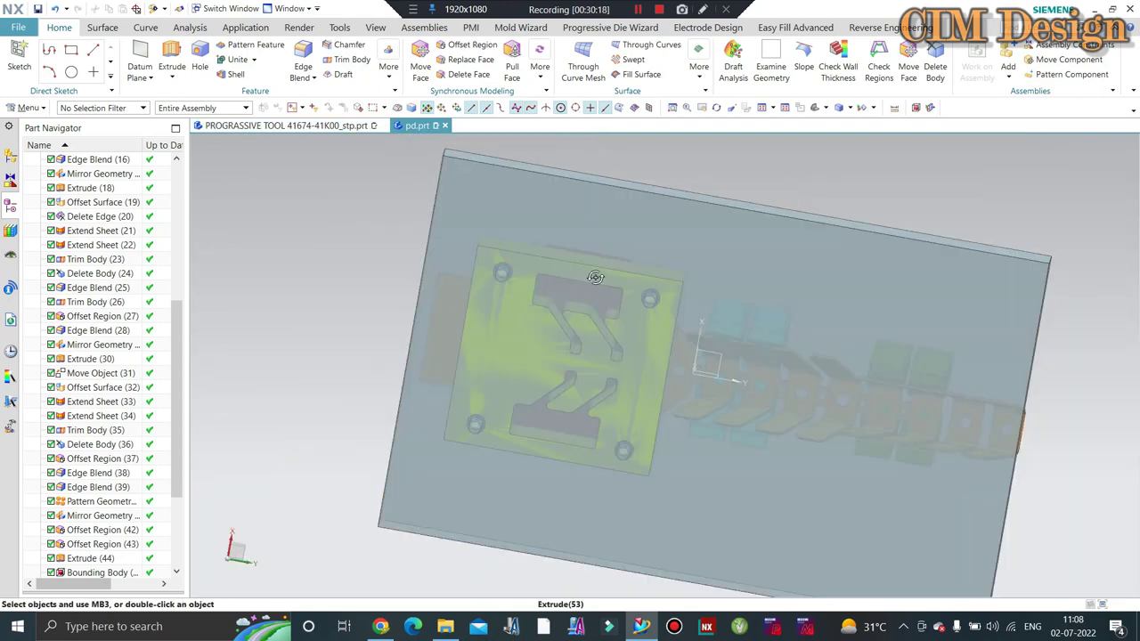
pyautogui.moveTo(592, 284)
pyautogui.mouseDown(button='middle')
pyautogui.moveTo(600, 294)
pyautogui.moveTo(579, 267)
pyautogui.mouseUp(button='middle')
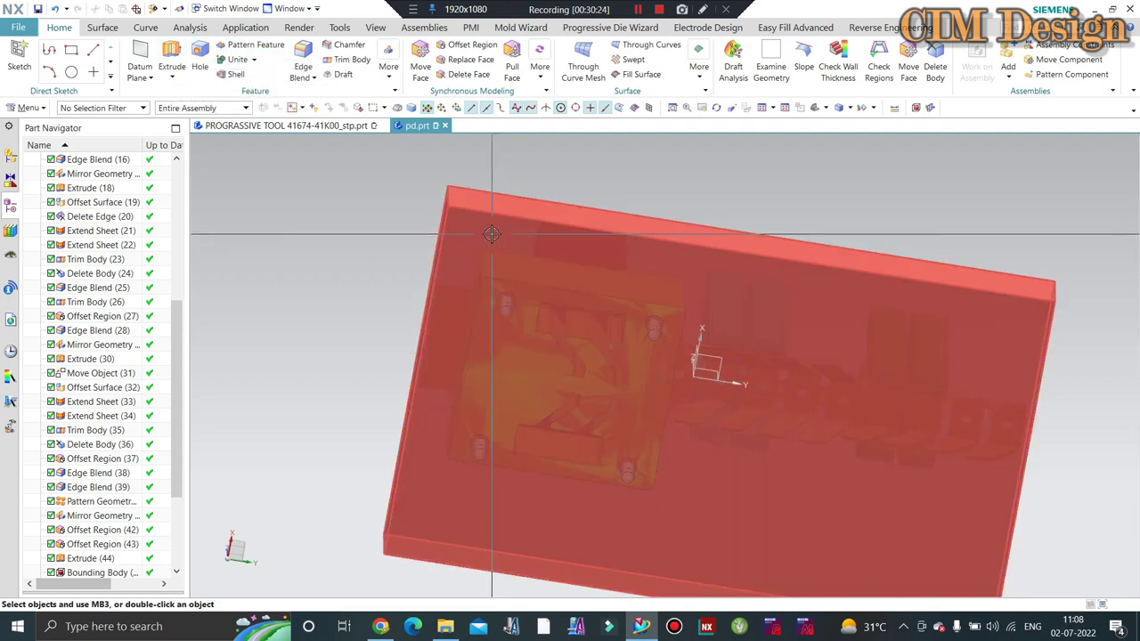
# Step: Hide the base plate and extrude the die-opening region boundary with a 330 mm start distance
pyautogui.click(503, 298)
pyautogui.hotkey('ctrl', 'b')
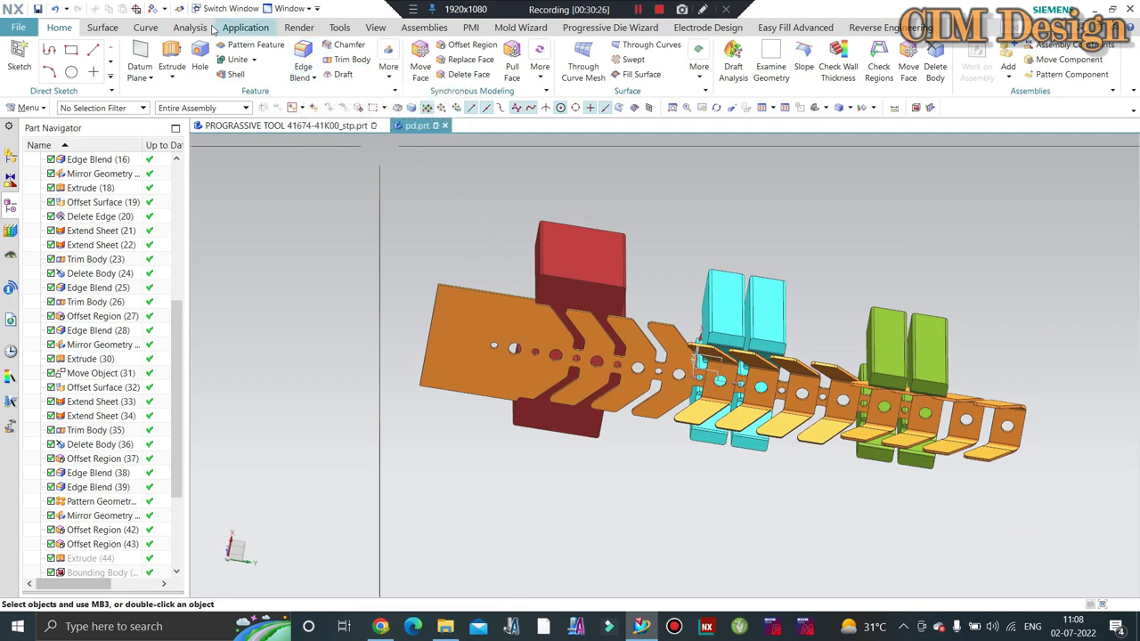
pyautogui.press('x')
pyautogui.scroll(3, 545, 294)
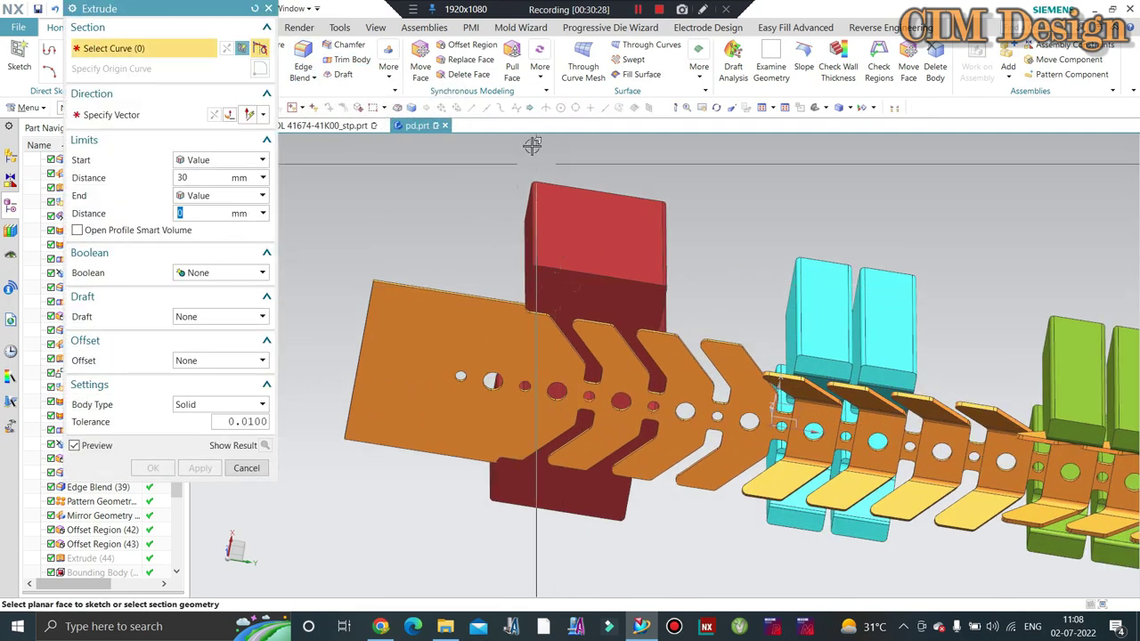
pyautogui.click(451, 111)
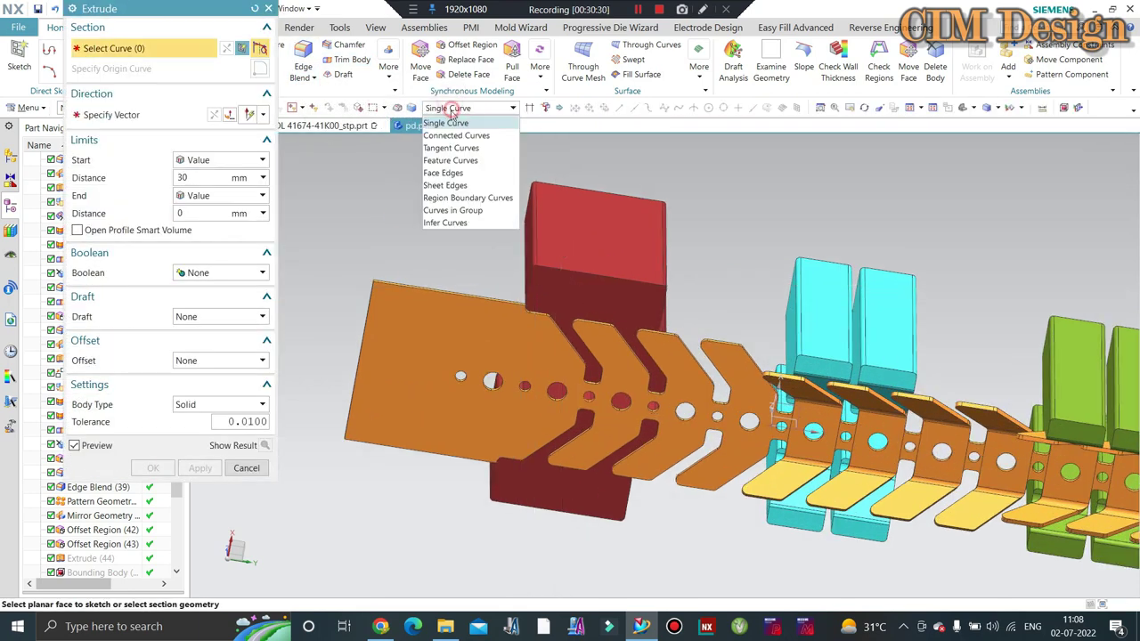
pyautogui.click(460, 198)
pyautogui.click(541, 472)
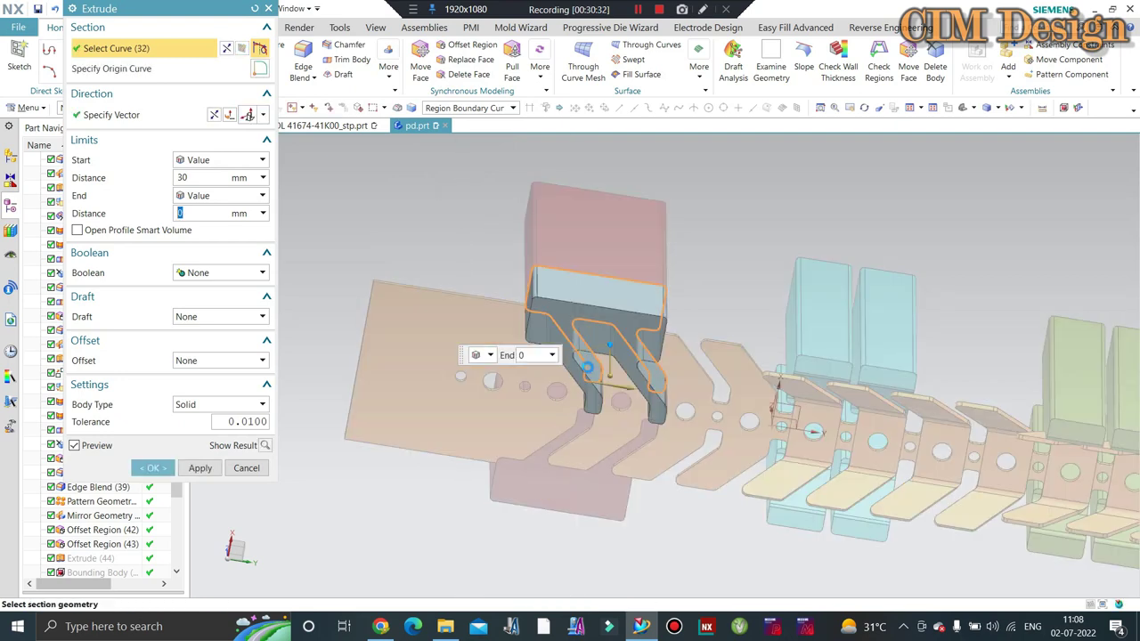
pyautogui.scroll(-3, 638, 267)
pyautogui.scroll(-2, 644, 346)
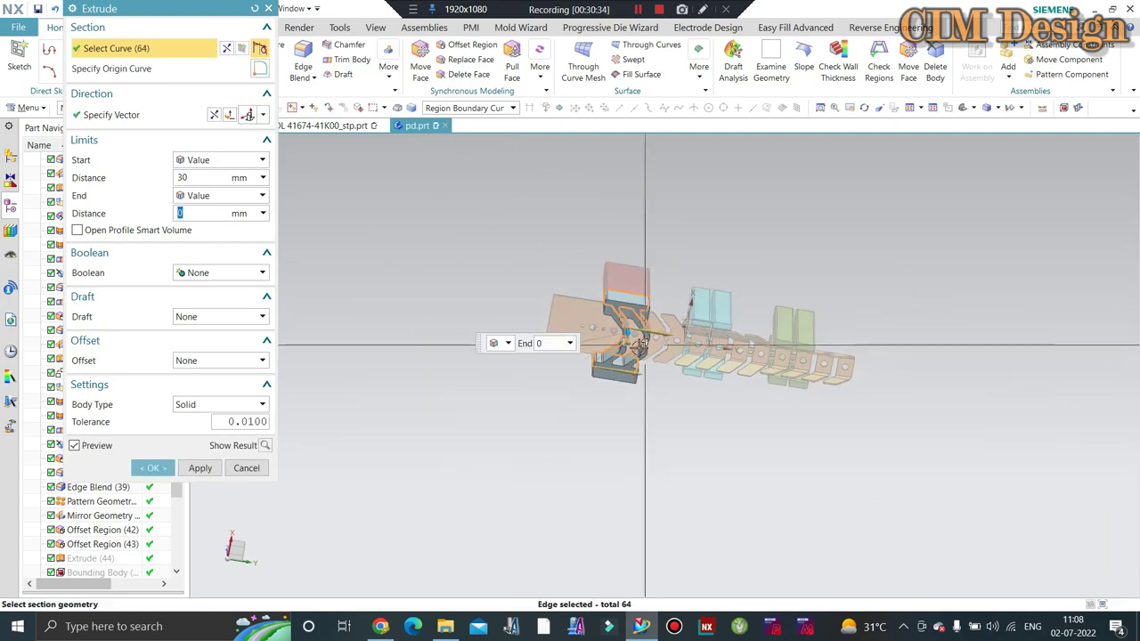
pyautogui.write('3')
pyautogui.press('Return')
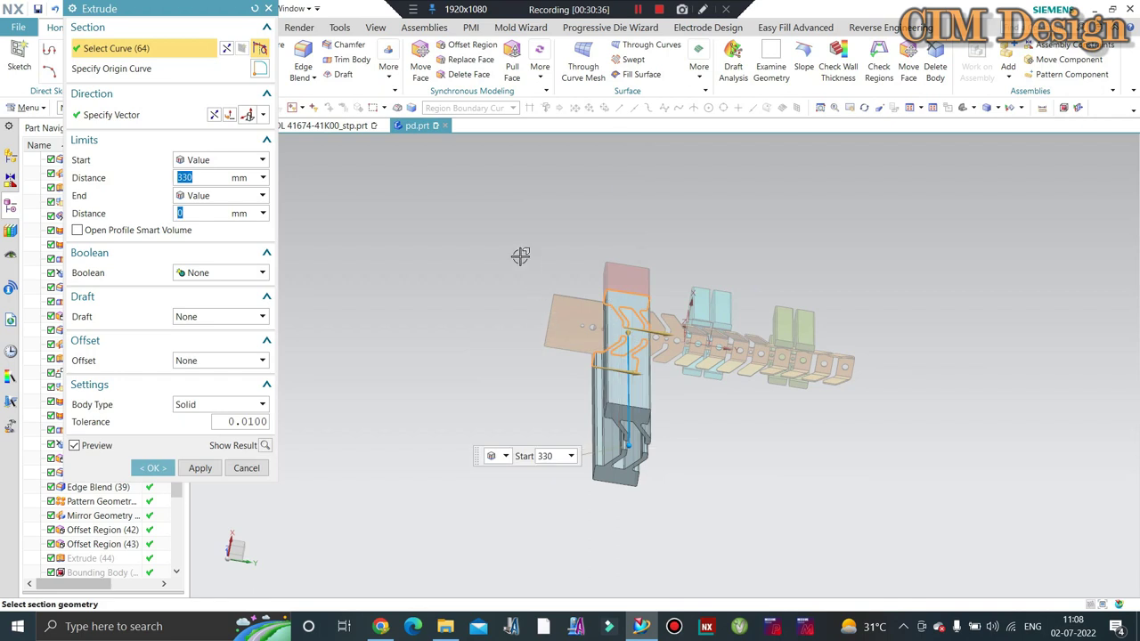
pyautogui.middleClick(520, 256)
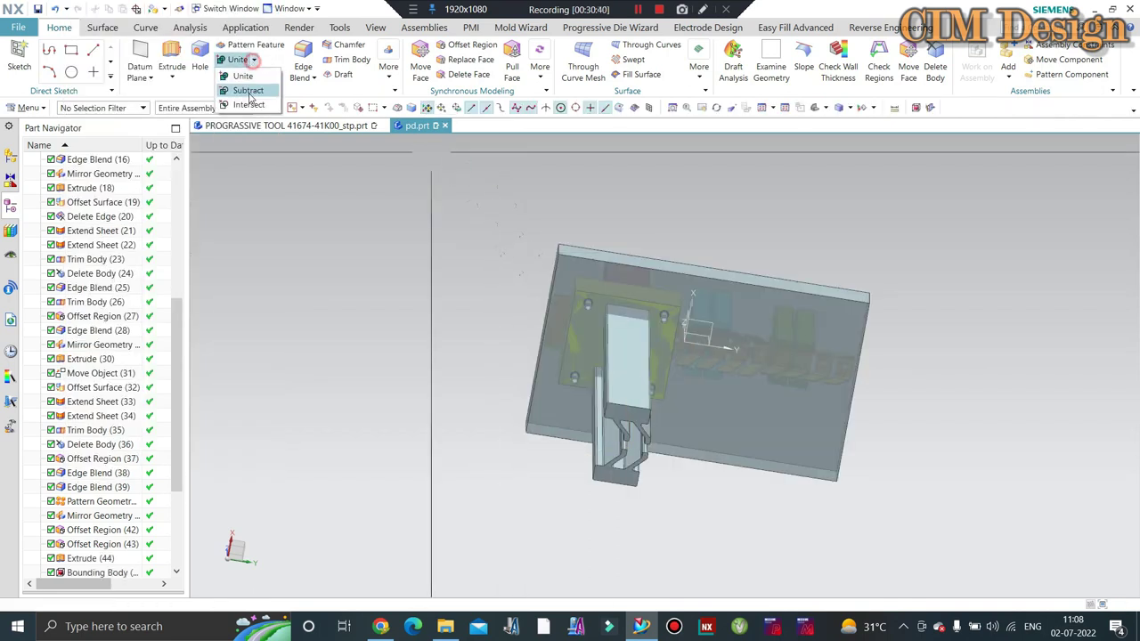
# Step: Subtract the extruded die-opening profile from the base plate
pyautogui.click(249, 91)
pyautogui.click(682, 452)
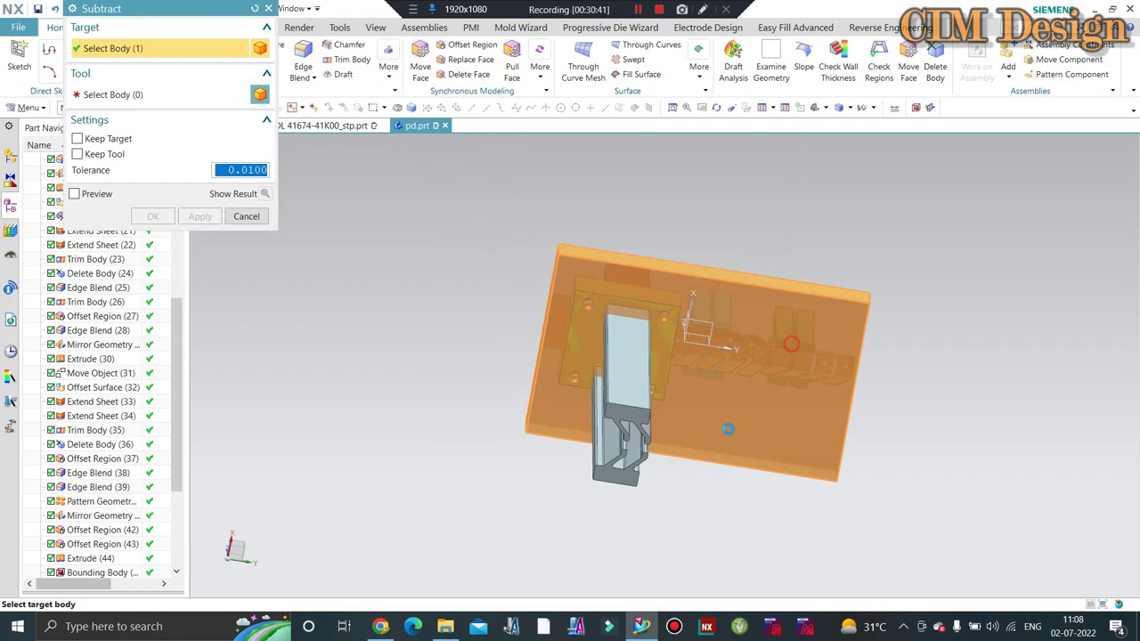
pyautogui.click(613, 480)
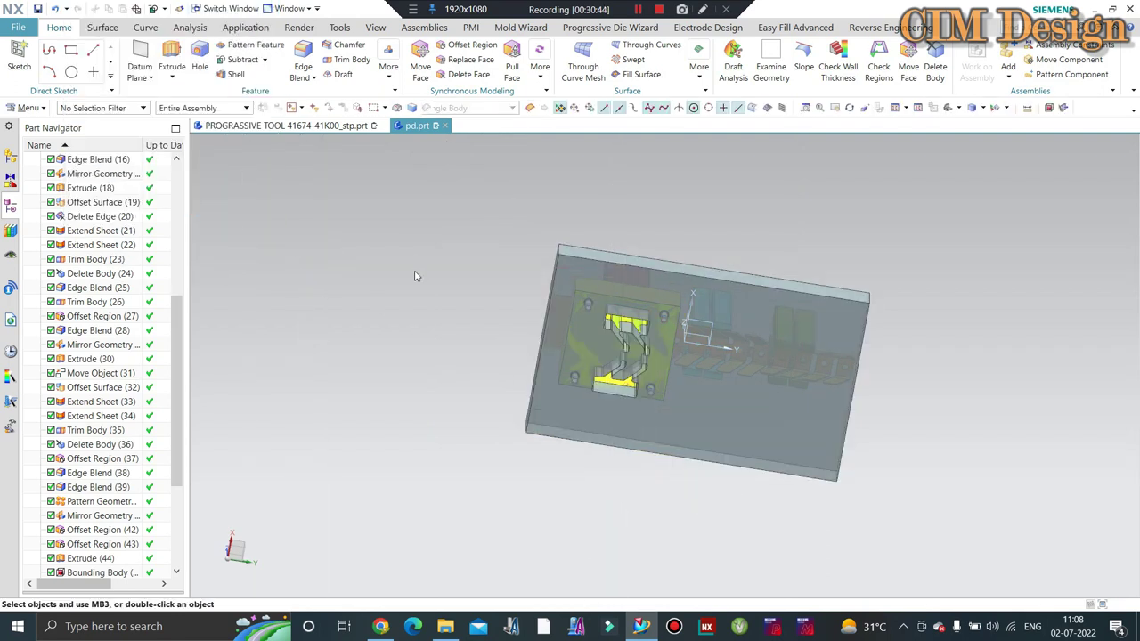
pyautogui.moveTo(415, 277); pyautogui.dragTo(443, 300, button='middle')
# Step: Inspect the die block, punches and strip from the Front view at several orbit angles
pyautogui.hotkey('ctrl', 'alt', 'f')
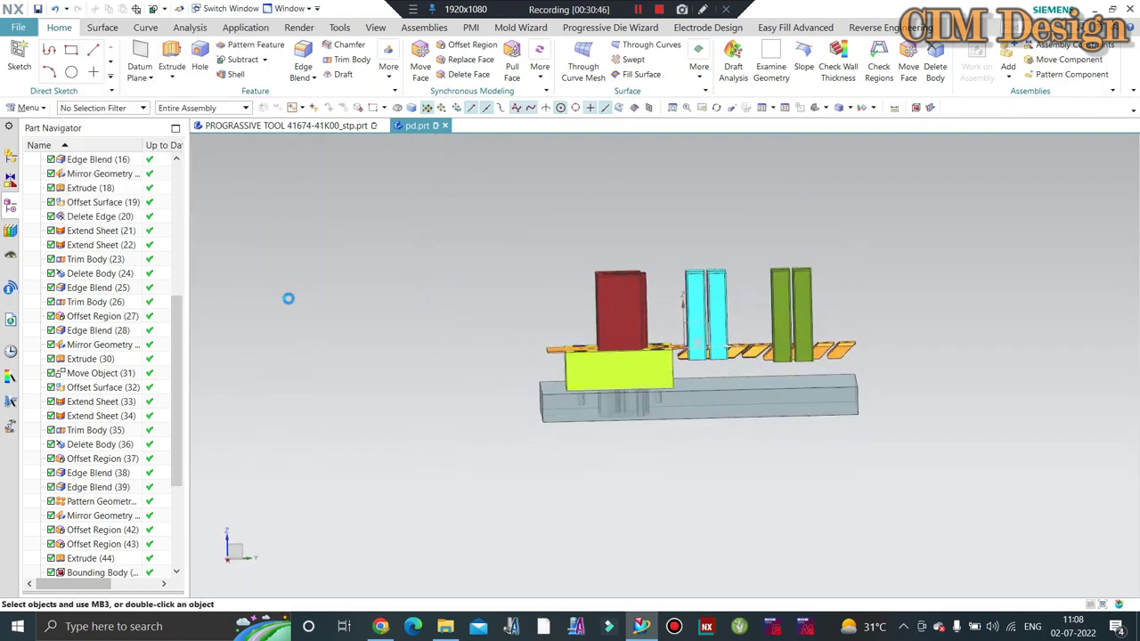
pyautogui.scroll(-3, 548, 404)
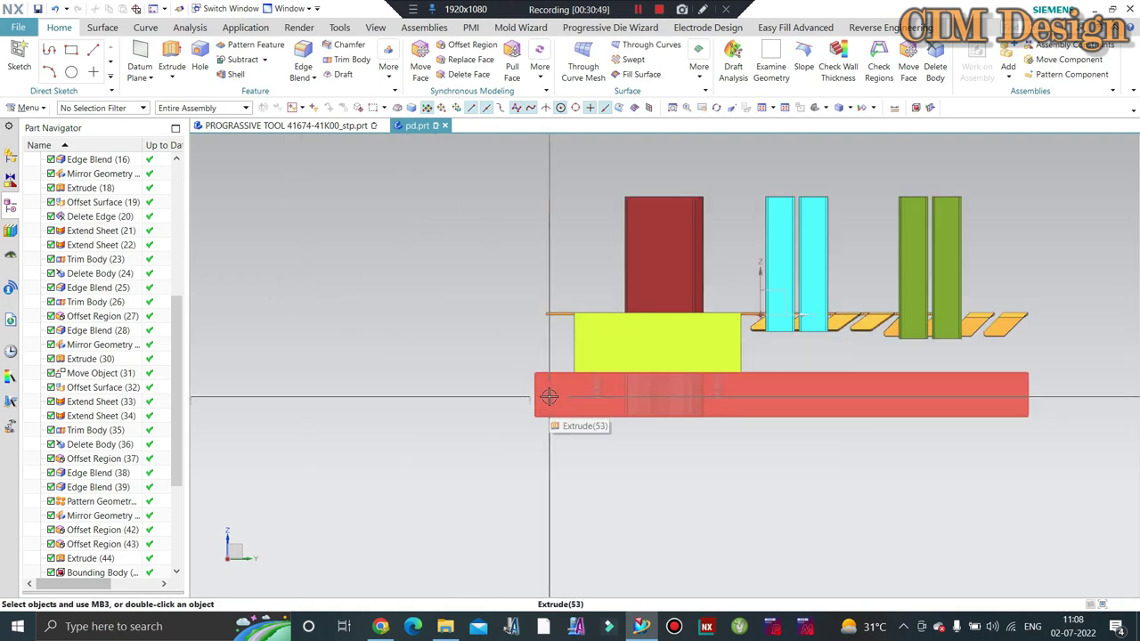
pyautogui.moveTo(468, 336); pyautogui.dragTo(455, 348, button='middle')
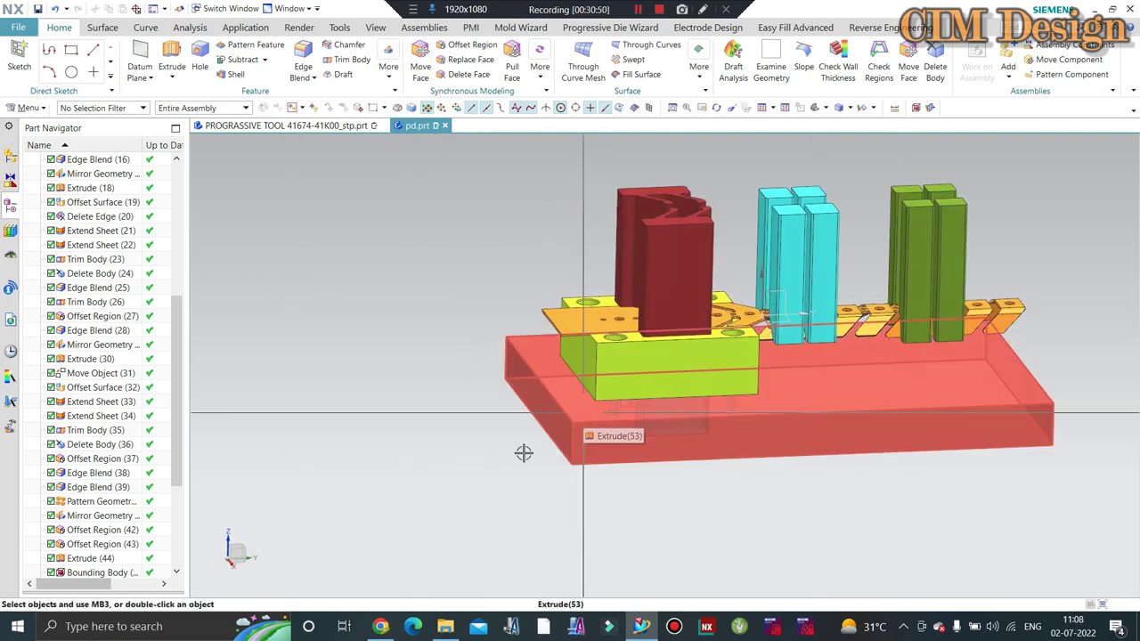
pyautogui.moveTo(523, 453); pyautogui.dragTo(683, 378, button='middle')
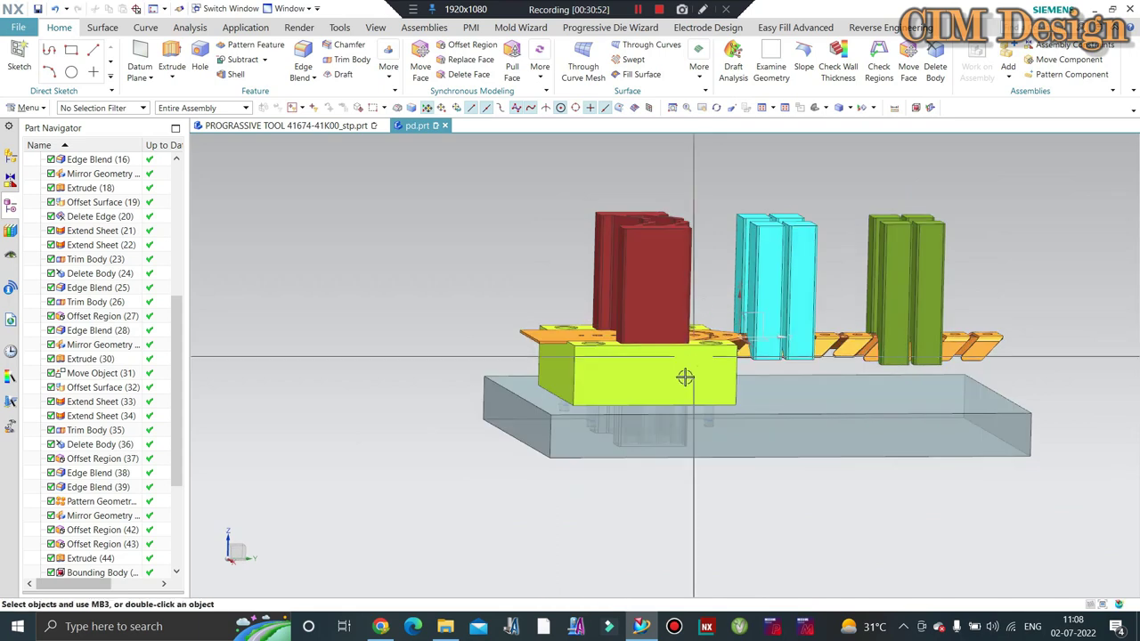
pyautogui.scroll(-2, 684, 378)
pyautogui.scroll(3, 574, 349)
pyautogui.moveTo(579, 374)
pyautogui.mouseDown(button='middle')
pyautogui.moveTo(656, 201)
pyautogui.moveTo(541, 347)
pyautogui.moveTo(693, 336)
pyautogui.moveTo(728, 319)
pyautogui.moveTo(670, 356)
pyautogui.mouseUp(button='middle')
pyautogui.scroll(-2, 541, 347)
pyautogui.scroll(2, 541, 347)
pyautogui.scroll(-3, 728, 318)
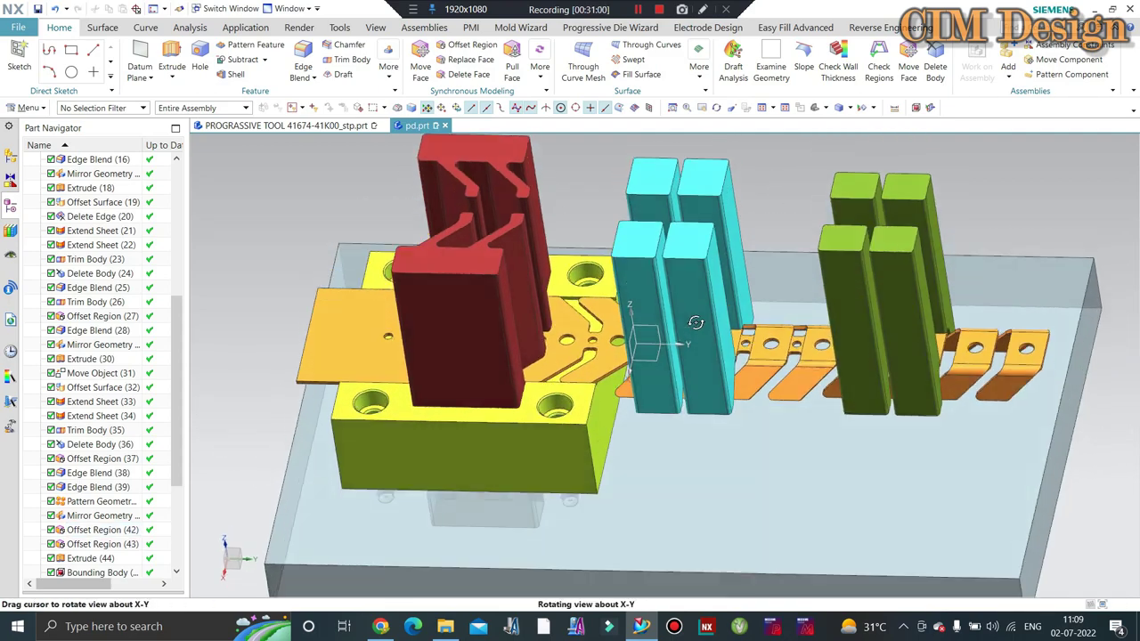
pyautogui.scroll(-2, 667, 415)
pyautogui.scroll(3, 664, 415)
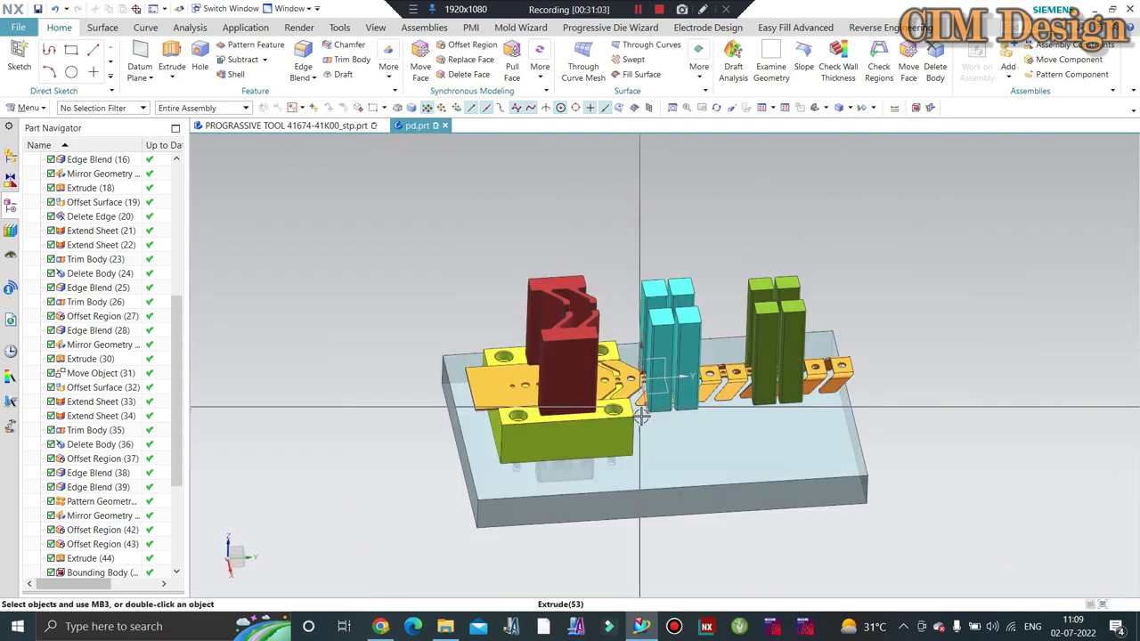
pyautogui.scroll(-2, 636, 407)
pyautogui.moveTo(635, 407)
pyautogui.mouseDown(button='middle')
pyautogui.moveTo(643, 358)
pyautogui.moveTo(641, 386)
pyautogui.moveTo(693, 245)
pyautogui.mouseUp(button='middle')
pyautogui.scroll(-3, 695, 245)
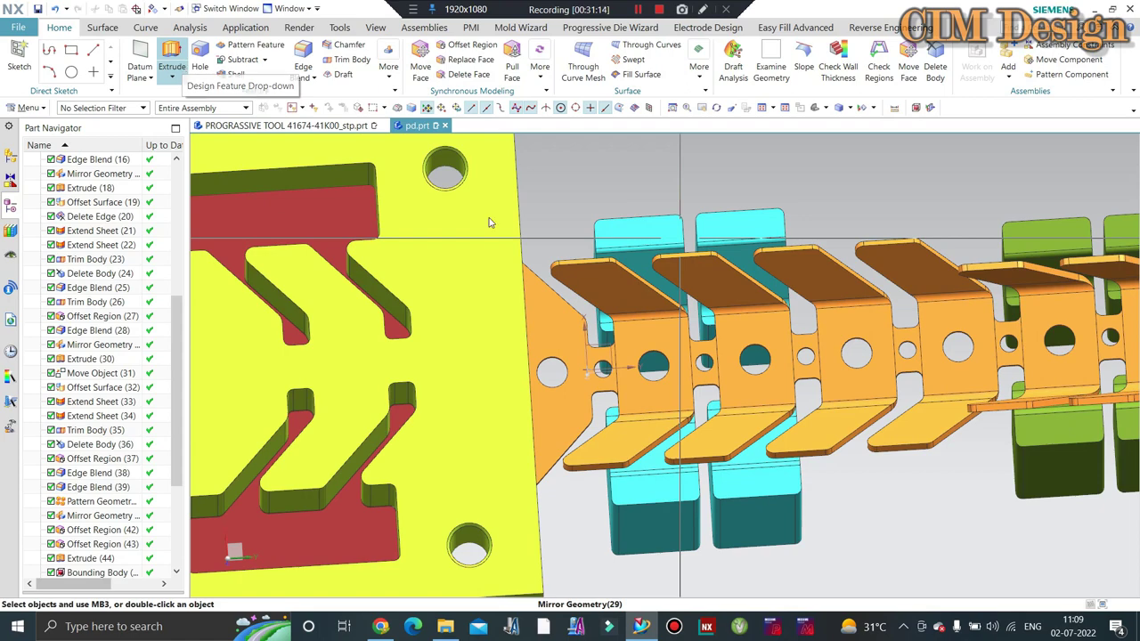
pyautogui.scroll(3, 489, 223)
pyautogui.moveTo(532, 229); pyautogui.dragTo(523, 233, button='middle')
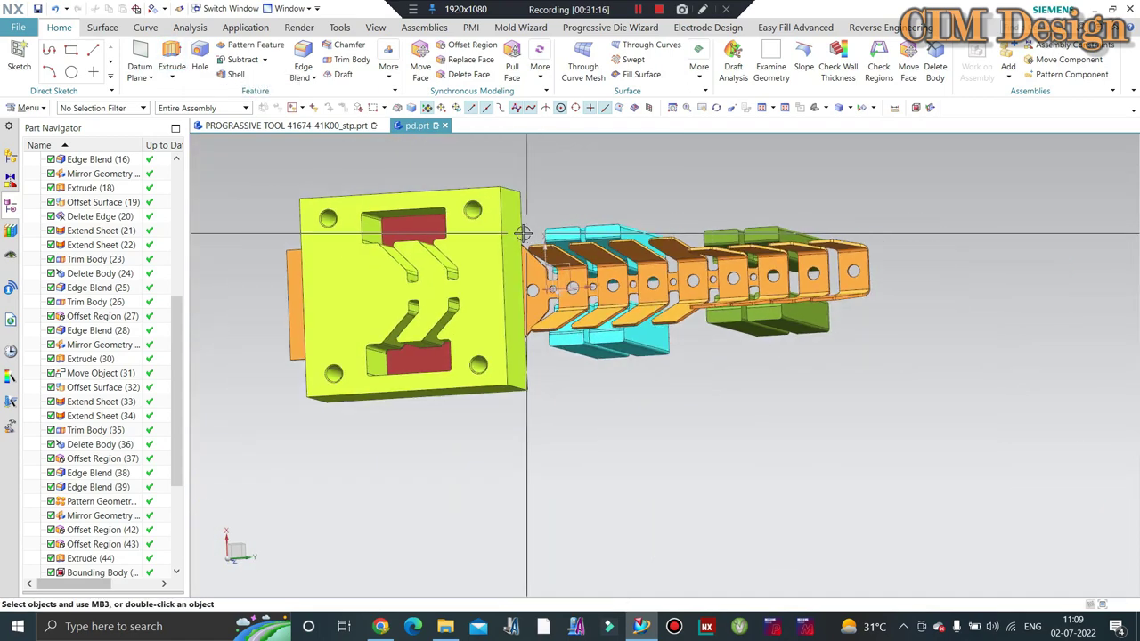
pyautogui.moveTo(523, 233)
pyautogui.mouseDown(button='middle')
pyautogui.moveTo(662, 338)
pyautogui.moveTo(656, 374)
pyautogui.moveTo(529, 475)
pyautogui.mouseUp(button='middle')
# Step: Inspect the die block from the Right view and an isometric angle
pyautogui.hotkey('ctrl', 'alt', 'r')
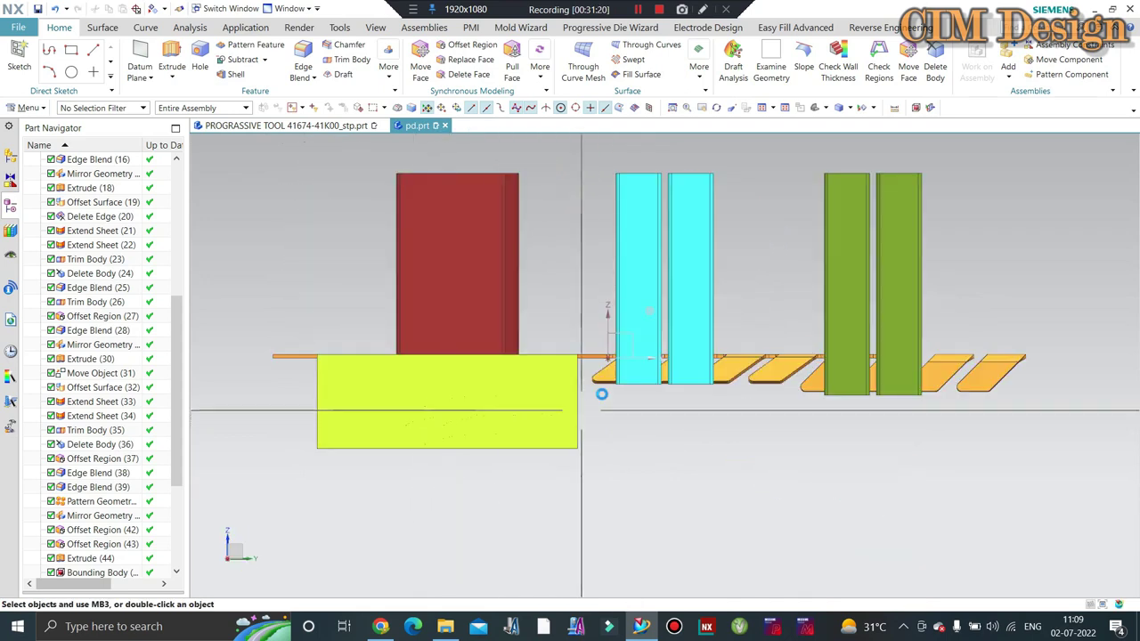
pyautogui.scroll(-2, 601, 393)
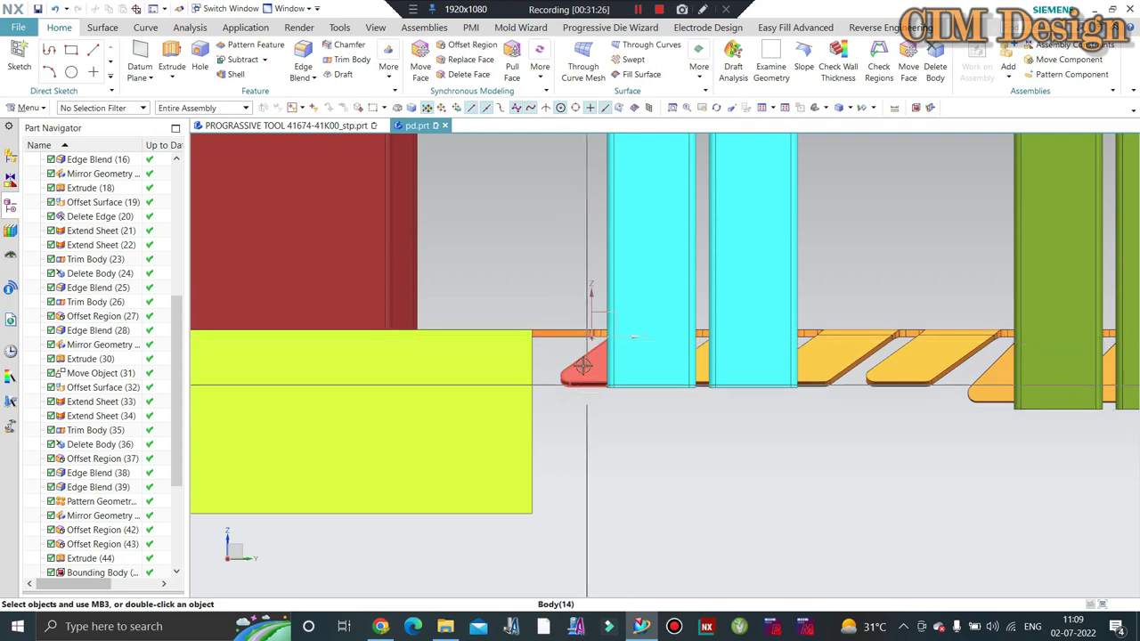
pyautogui.scroll(-2, 543, 294)
pyautogui.moveTo(539, 336); pyautogui.dragTo(568, 333, button='middle')
pyautogui.scroll(2, 568, 333)
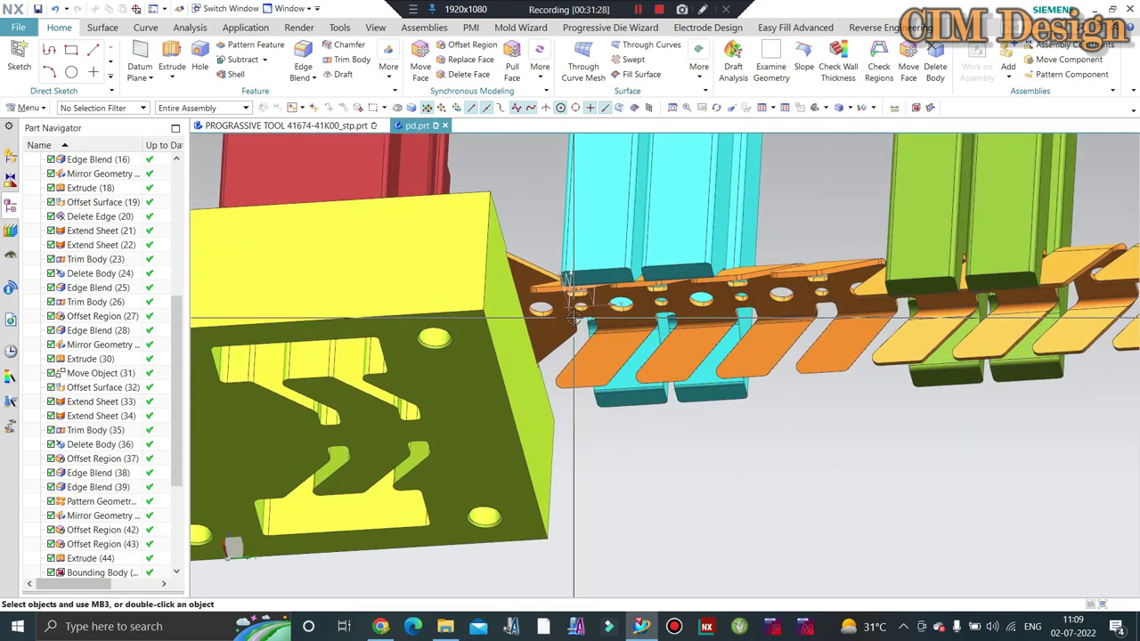
pyautogui.scroll(1, 568, 333)
pyautogui.scroll(-1, 425, 270)
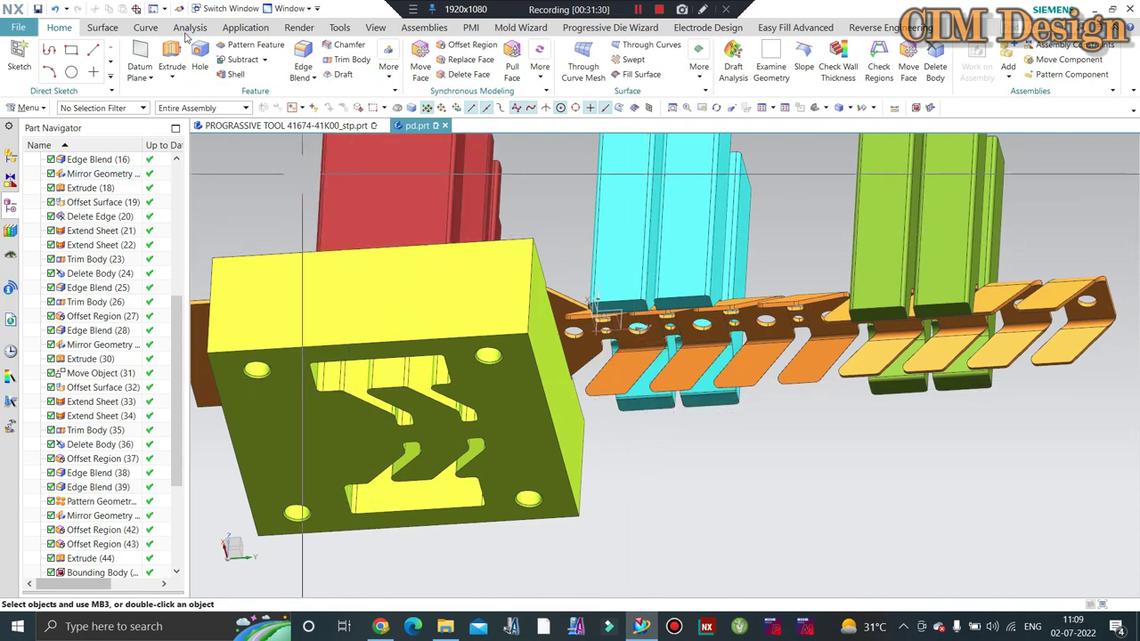
# Step: Offset two faces of the strip's first bent tab
pyautogui.click(103, 27)
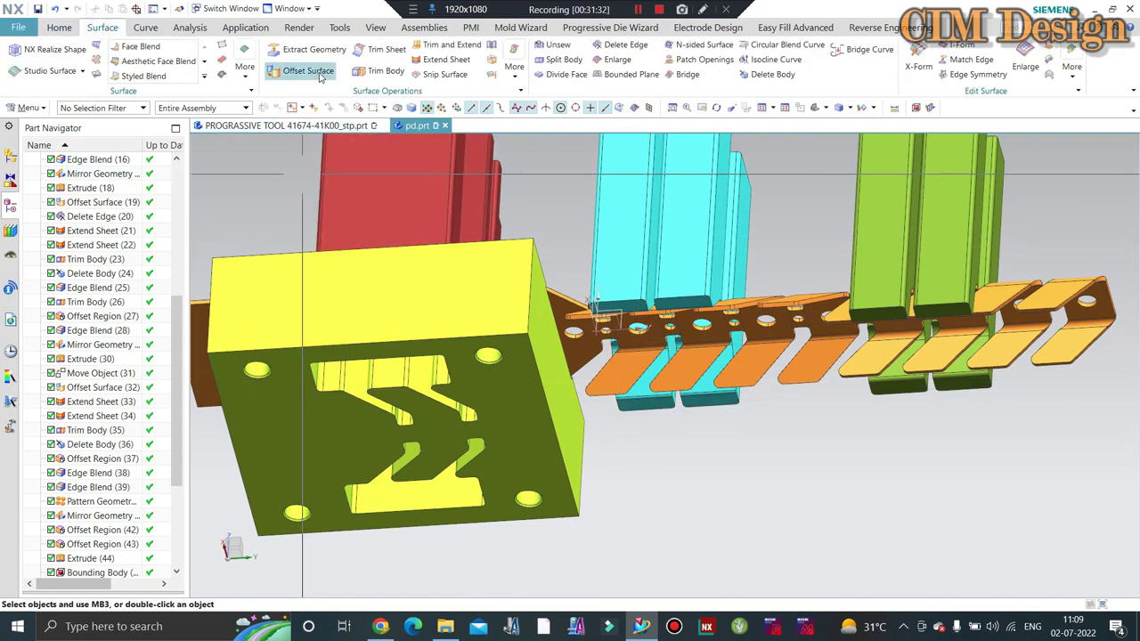
pyautogui.click(320, 77)
pyautogui.moveTo(668, 475)
pyautogui.mouseDown(button='middle')
pyautogui.moveTo(659, 448)
pyautogui.moveTo(655, 463)
pyautogui.mouseUp(button='middle')
pyautogui.scroll(5, 655, 463)
pyautogui.click(649, 467)
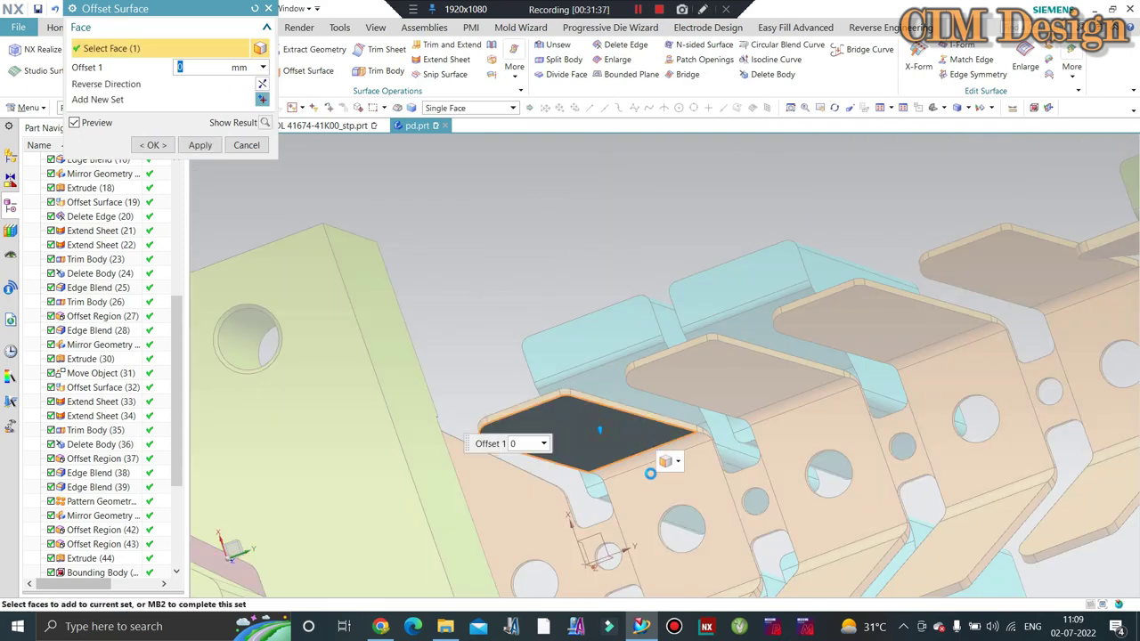
pyautogui.click(659, 482)
pyautogui.moveTo(659, 482); pyautogui.dragTo(670, 487, button='middle')
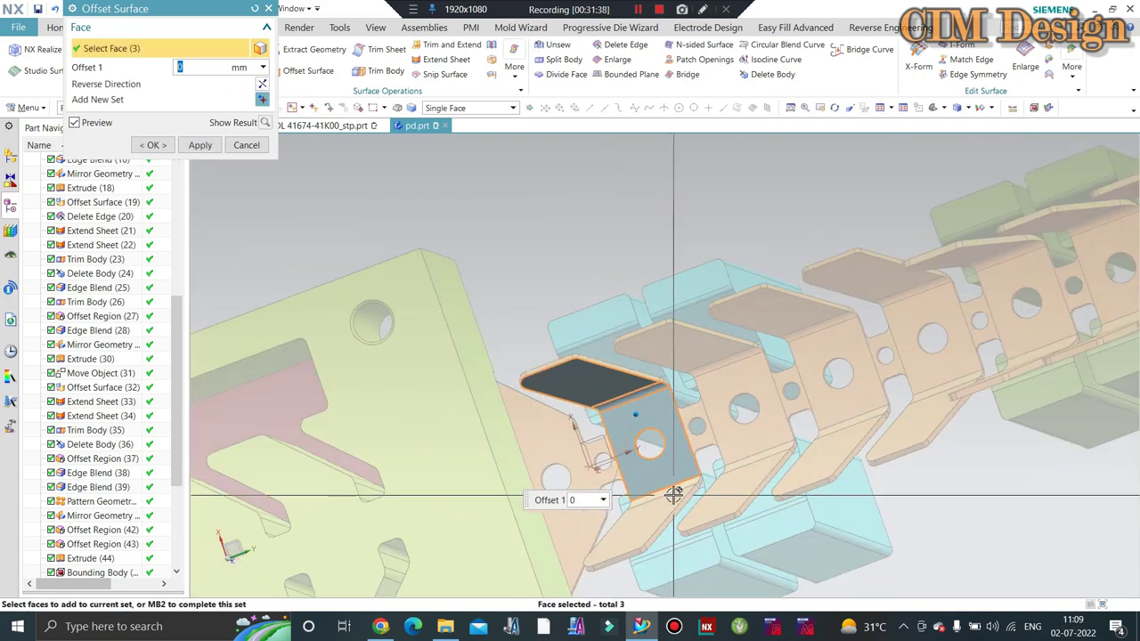
pyautogui.scroll(-3, 596, 285)
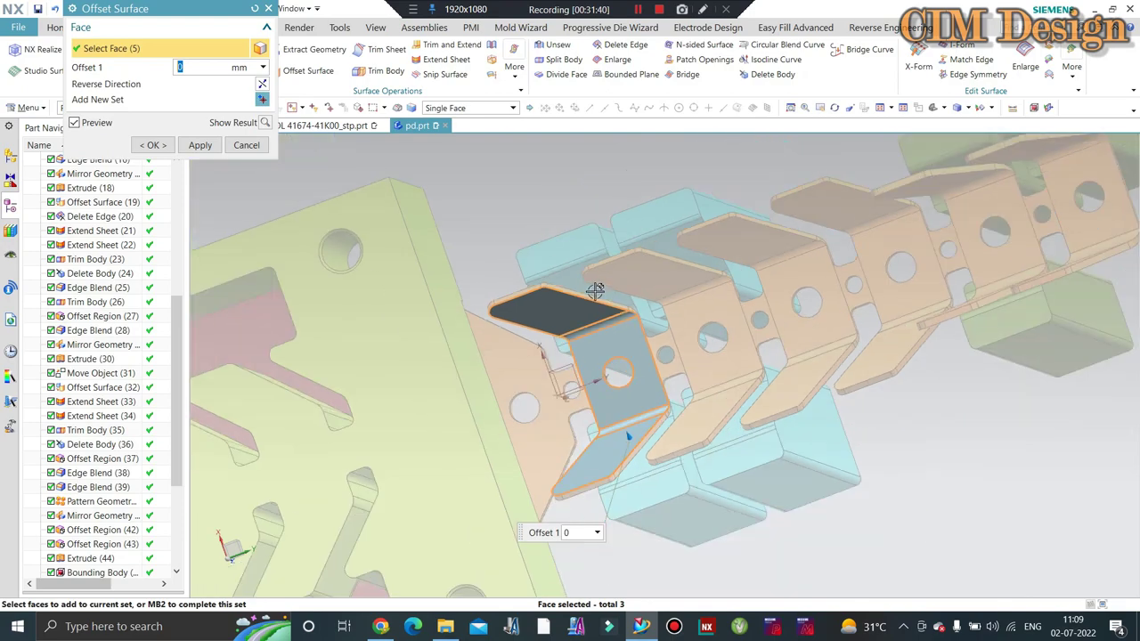
pyautogui.scroll(-2, 597, 285)
pyautogui.middleClick(596, 285)
pyautogui.middleClick(596, 285)
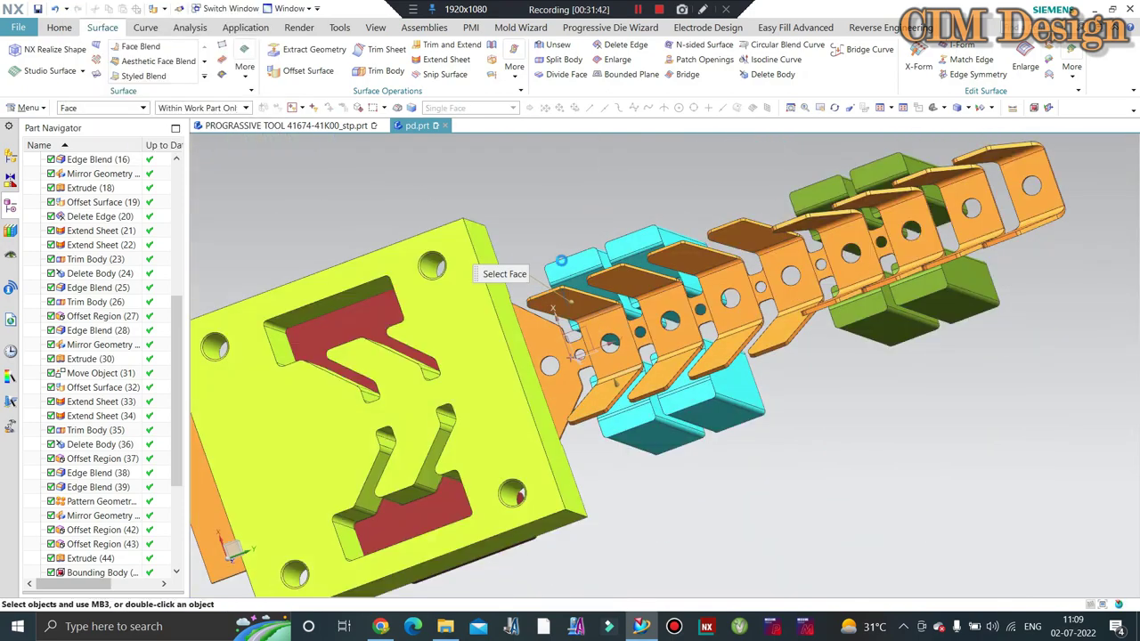
# Step: Undo twice back through the feature history and hide the left orange strip
pyautogui.moveTo(614, 320); pyautogui.dragTo(637, 354, button='middle')
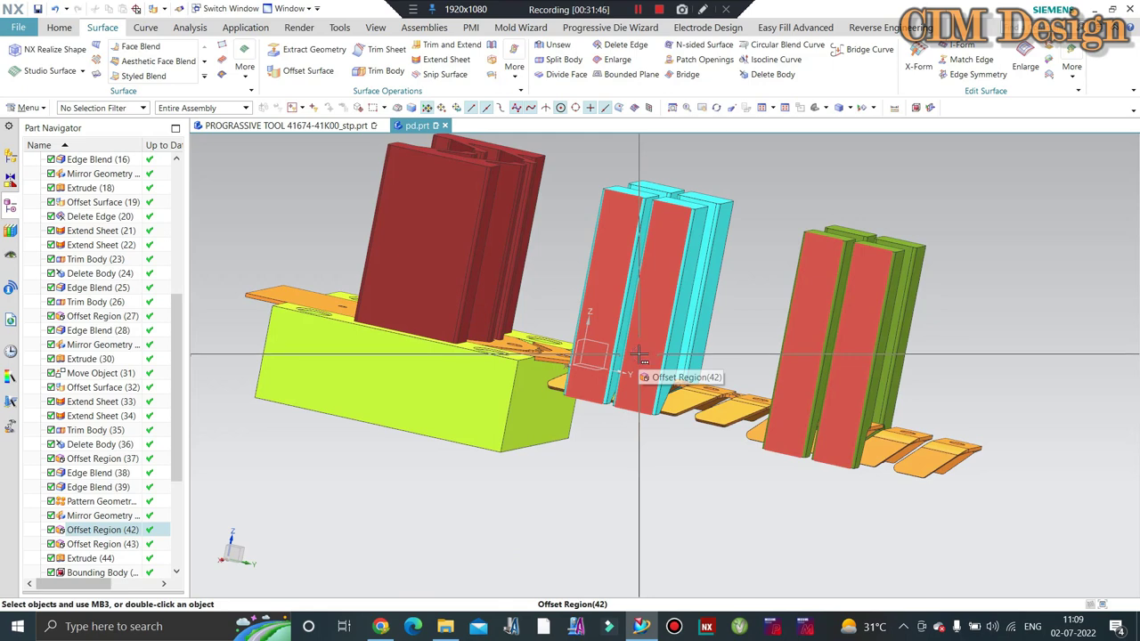
pyautogui.hotkey('ctrl', 'z')
pyautogui.hotkey('ctrl', 'z')
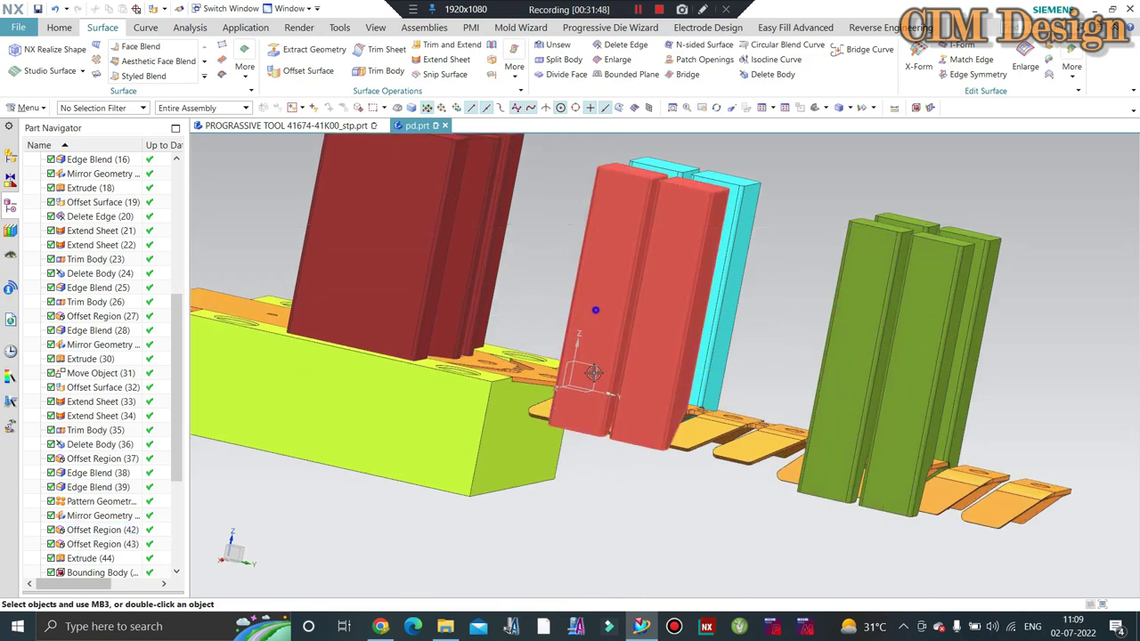
pyautogui.hotkey('ctrl', 'z')
pyautogui.hotkey('ctrl', 'z')
pyautogui.hotkey('ctrl', 'z')
pyautogui.hotkey('ctrl', 'z')
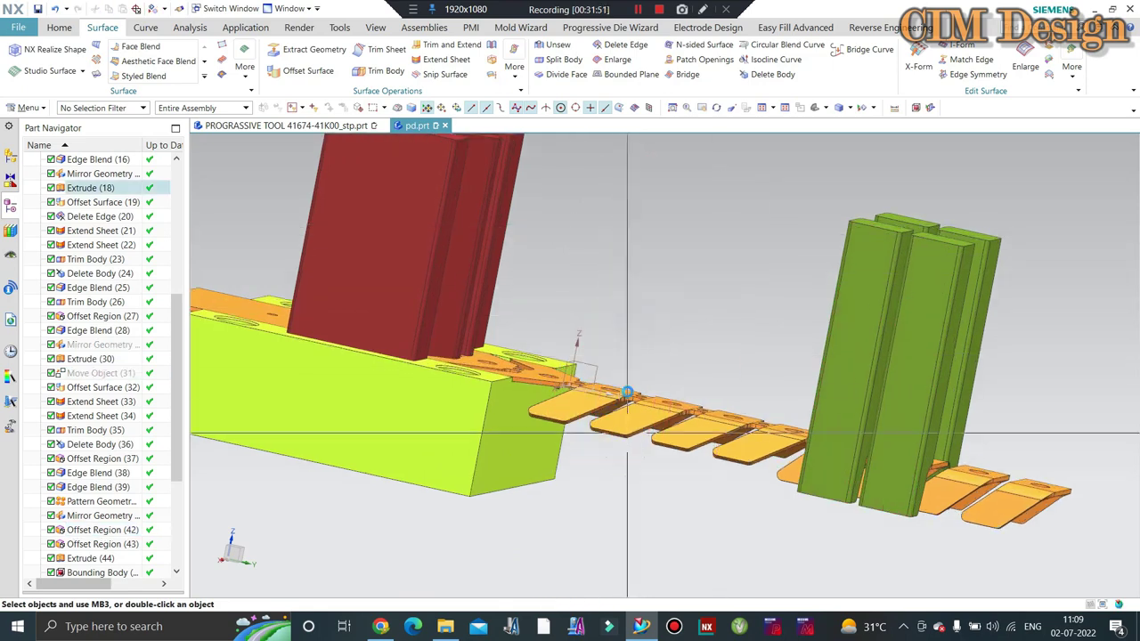
pyautogui.scroll(3, 624, 401)
pyautogui.moveTo(630, 444); pyautogui.dragTo(670, 367, button='middle')
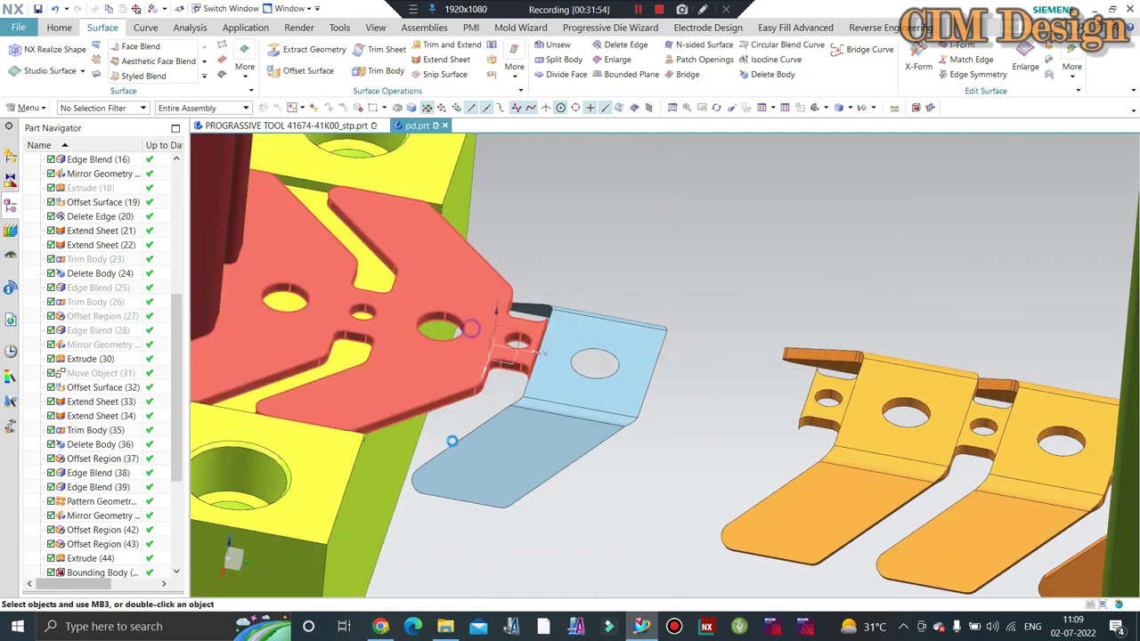
pyautogui.click(473, 330)
pyautogui.hotkey('ctrl', 'b')
pyautogui.scroll(2, 534, 382)
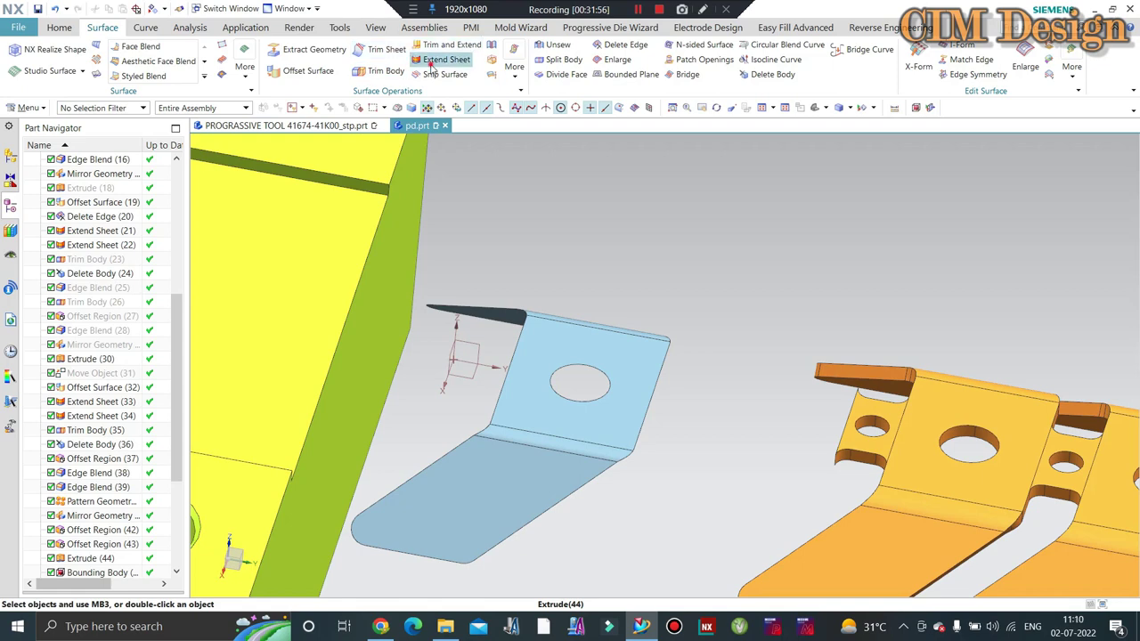
# Step: Start Extend Sheet on the blue sheet and select its first four boundary edges
pyautogui.click(431, 63)
pyautogui.click(661, 361)
pyautogui.moveTo(597, 163)
pyautogui.mouseDown(button='middle')
pyautogui.moveTo(861, 408)
pyautogui.moveTo(719, 304)
pyautogui.mouseUp(button='middle')
pyautogui.moveTo(723, 304); pyautogui.dragTo(889, 363)
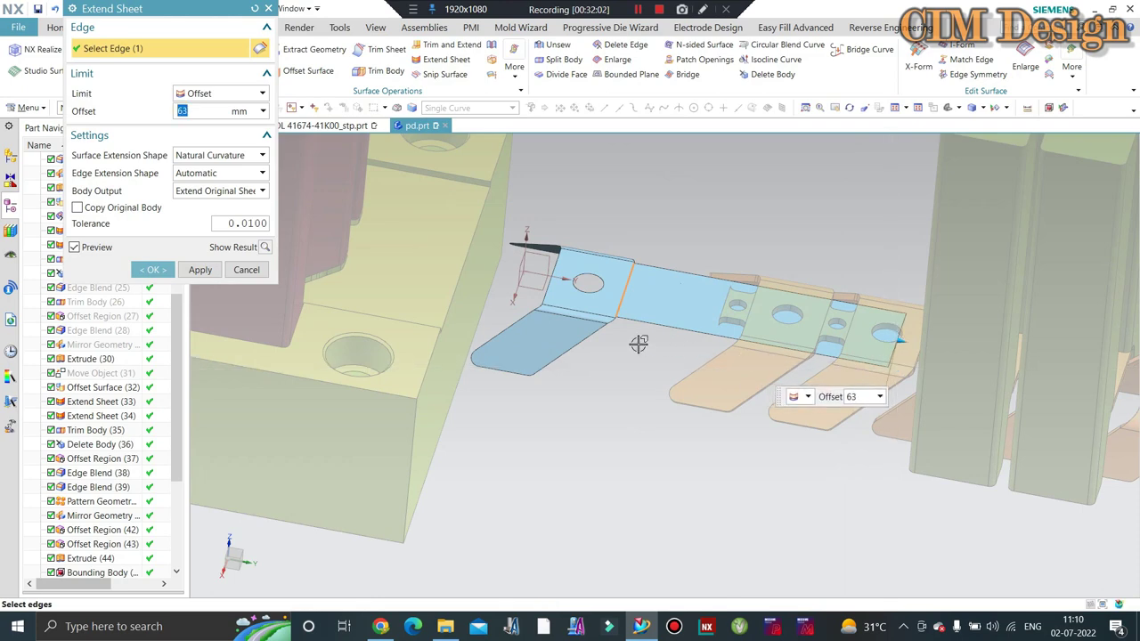
pyautogui.scroll(3, 632, 330)
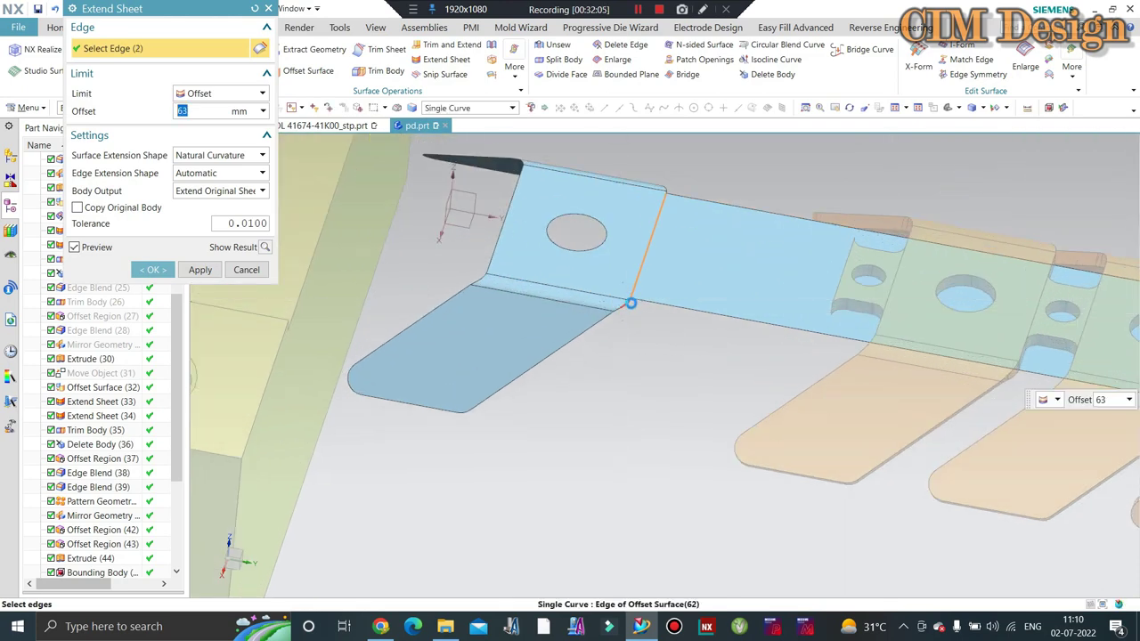
pyautogui.scroll(3, 631, 302)
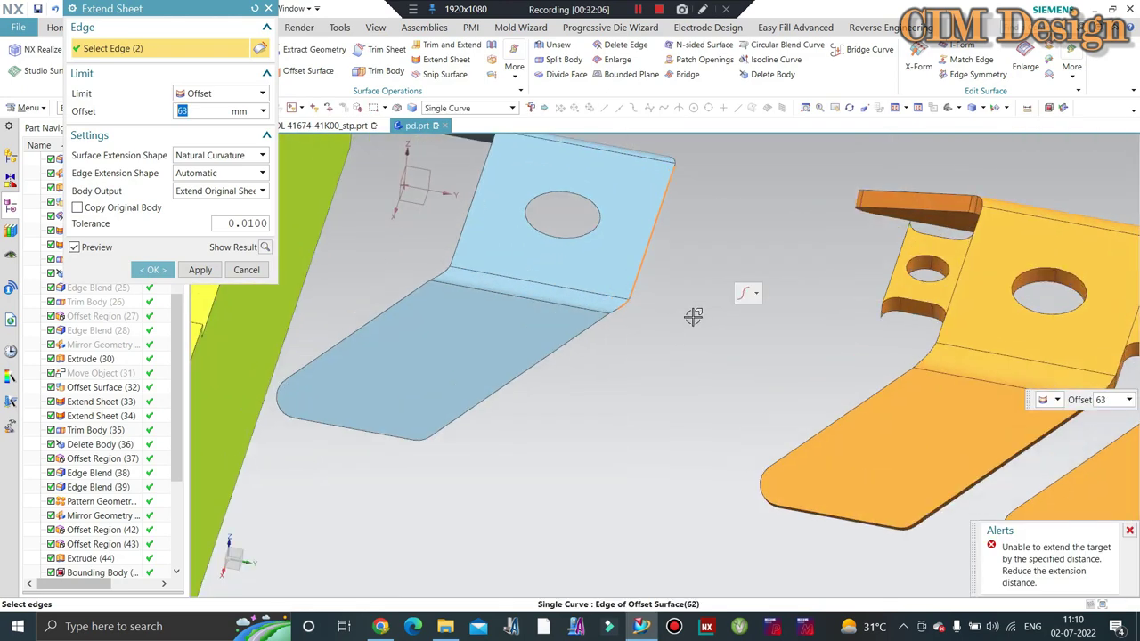
pyautogui.scroll(3, 692, 315)
pyautogui.click(591, 280)
pyautogui.click(582, 305)
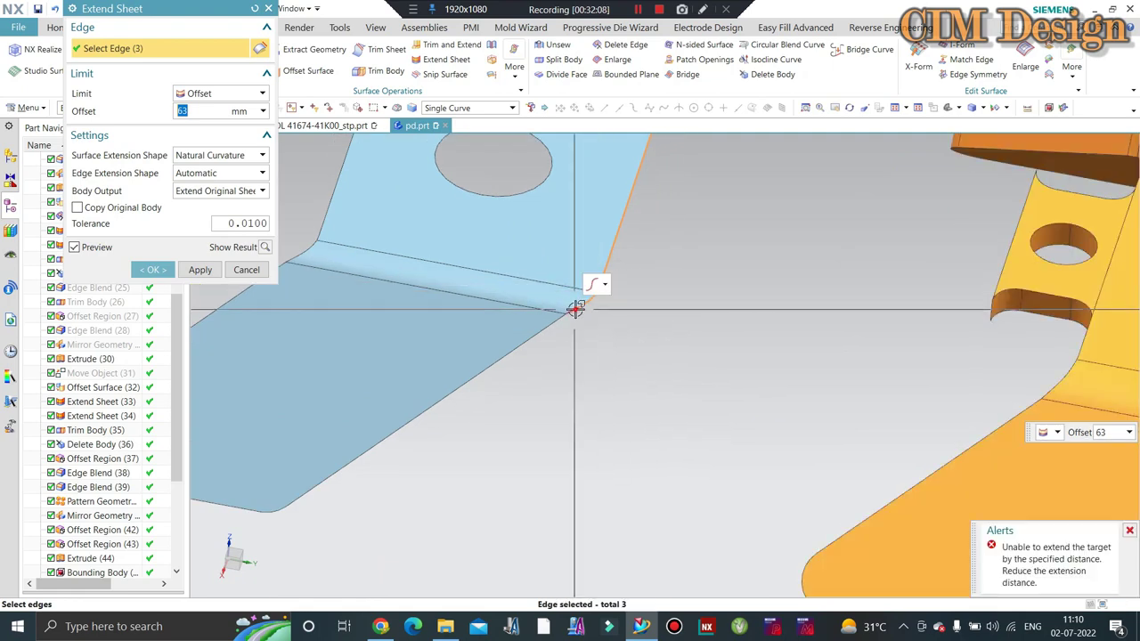
pyautogui.click(544, 329)
pyautogui.scroll(-3, 623, 321)
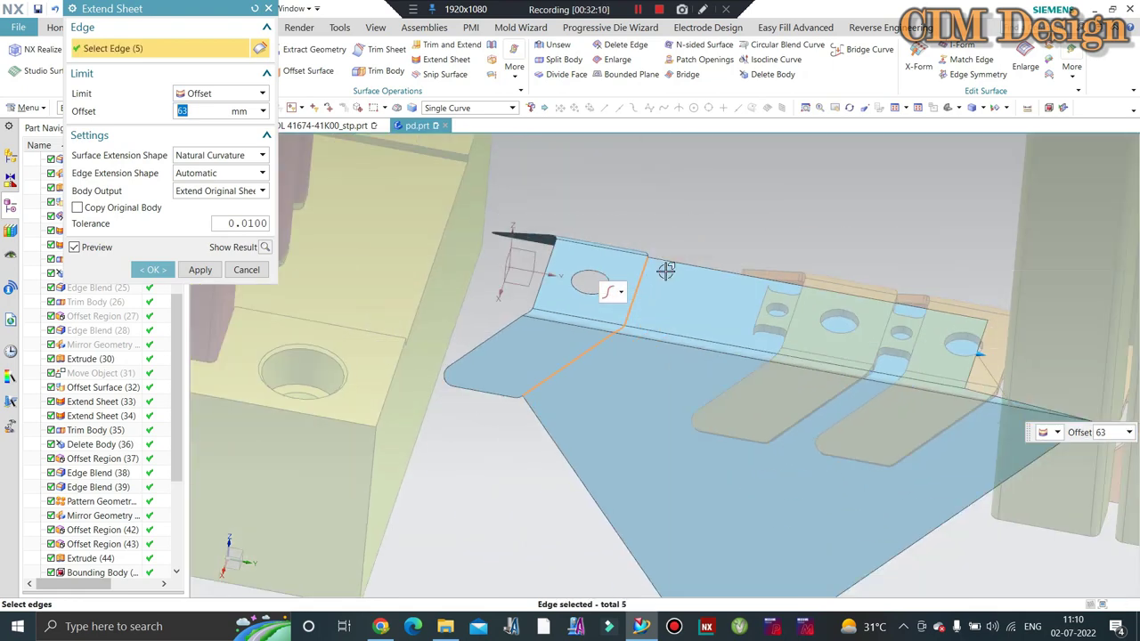
pyautogui.moveTo(665, 236); pyautogui.dragTo(624, 250, button='middle')
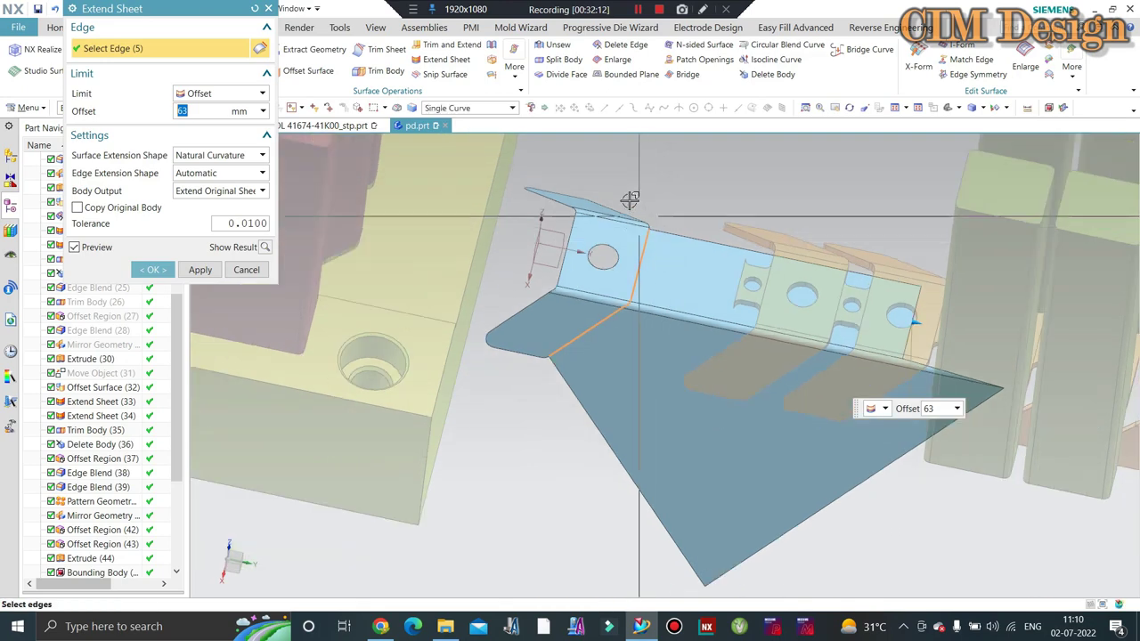
pyautogui.scroll(3, 585, 214)
# Step: Add the flange's top, side and bottom edges to the sheet extension
pyautogui.click(588, 221)
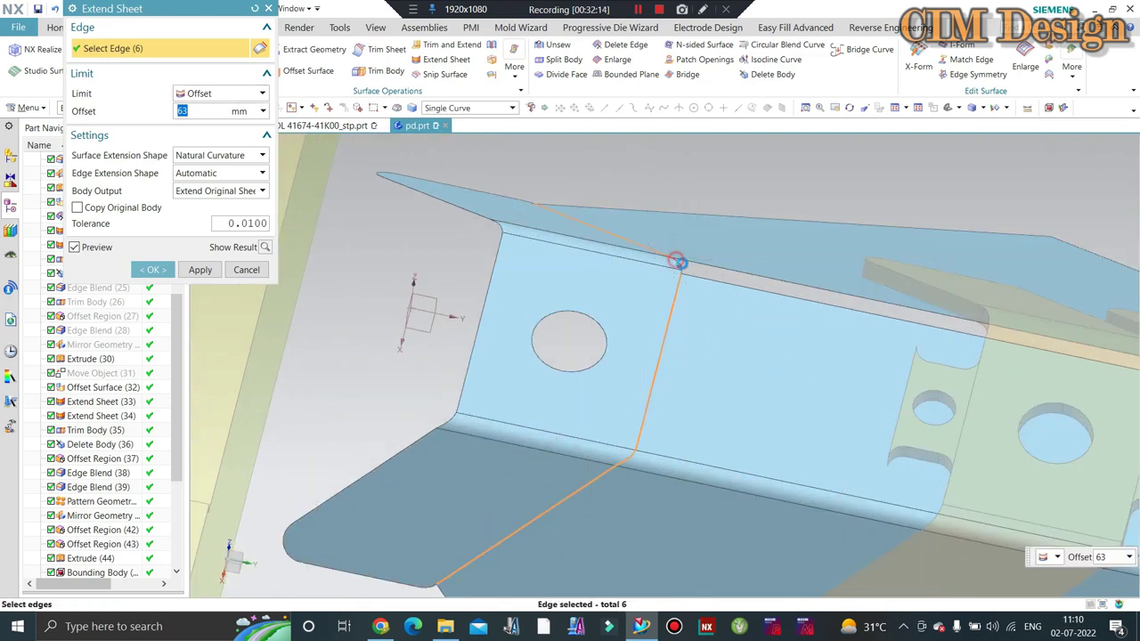
pyautogui.click(676, 261)
pyautogui.click(677, 258)
pyautogui.click(676, 255)
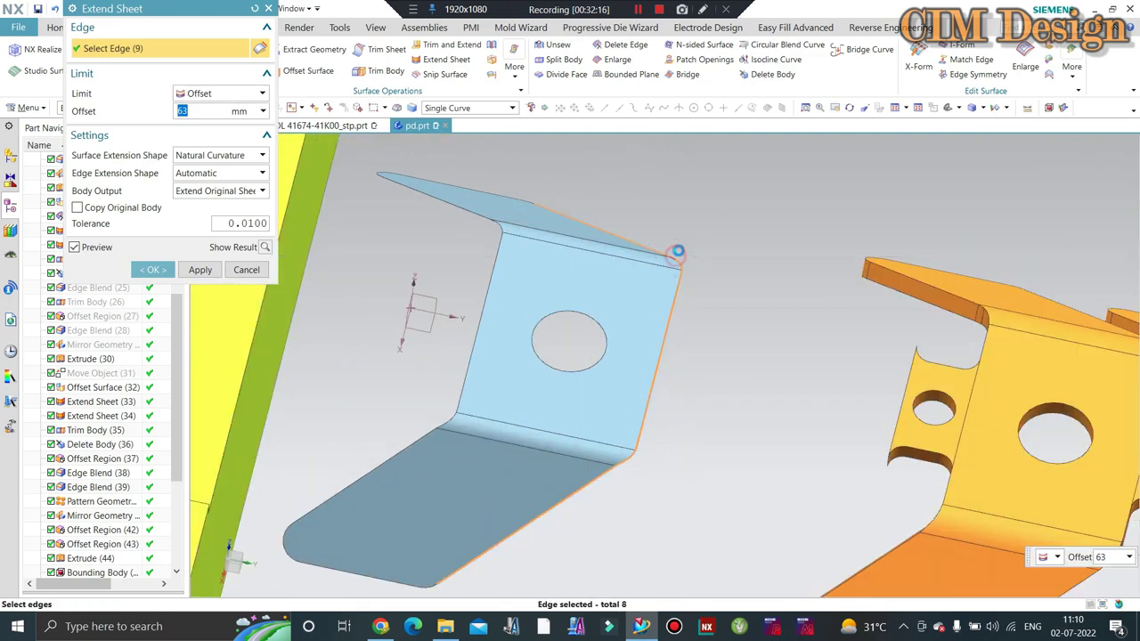
pyautogui.moveTo(677, 251)
pyautogui.mouseDown(button='middle')
pyautogui.moveTo(682, 234)
pyautogui.moveTo(633, 229)
pyautogui.mouseUp(button='middle')
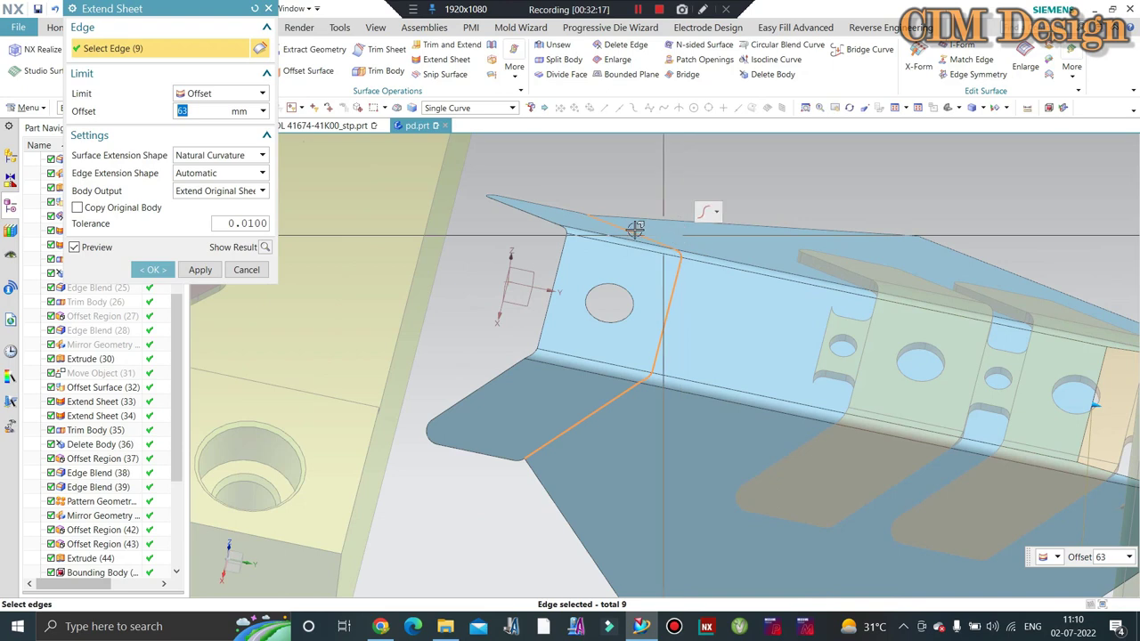
pyautogui.scroll(2, 513, 462)
pyautogui.click(525, 458)
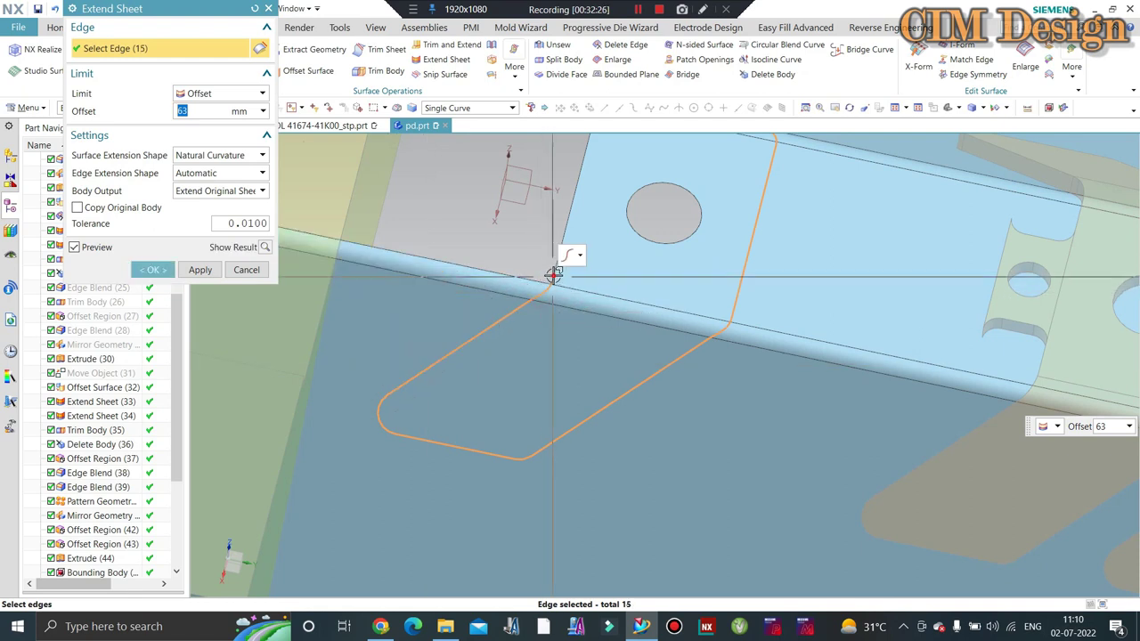
pyautogui.click(557, 260)
pyautogui.moveTo(565, 326)
pyautogui.mouseDown(button='middle')
pyautogui.moveTo(623, 253)
pyautogui.moveTo(613, 250)
pyautogui.mouseUp(button='middle')
pyautogui.scroll(-3, 613, 249)
pyautogui.scroll(-3, 596, 265)
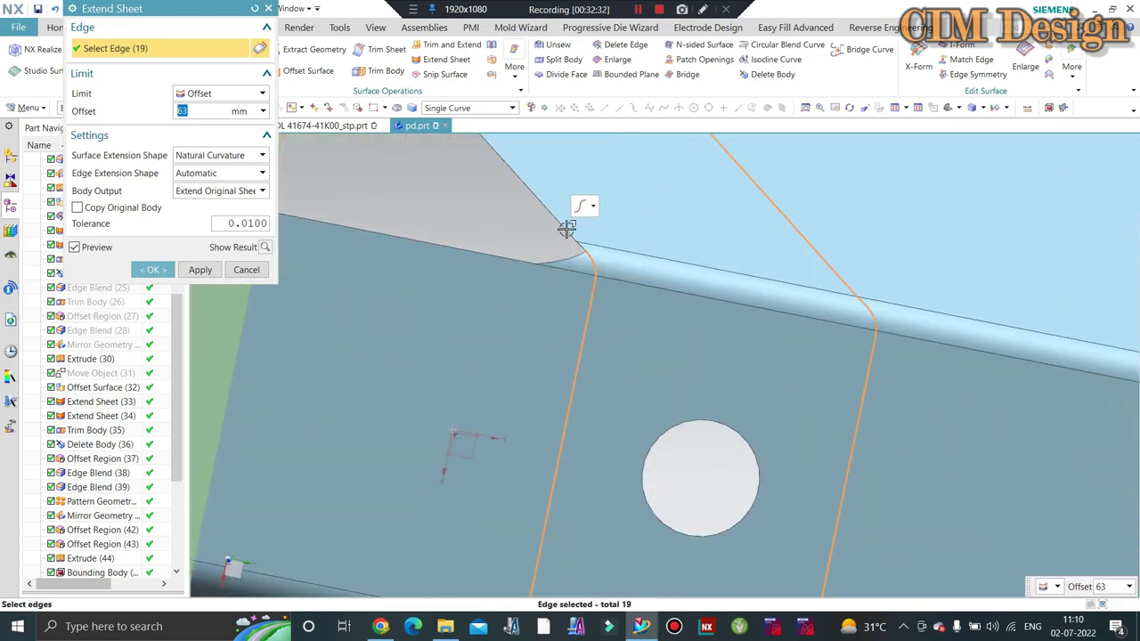
# Step: Add further sheet edges and small corner edges to the extension
pyautogui.click(580, 249)
pyautogui.scroll(3, 576, 253)
pyautogui.scroll(2, 580, 255)
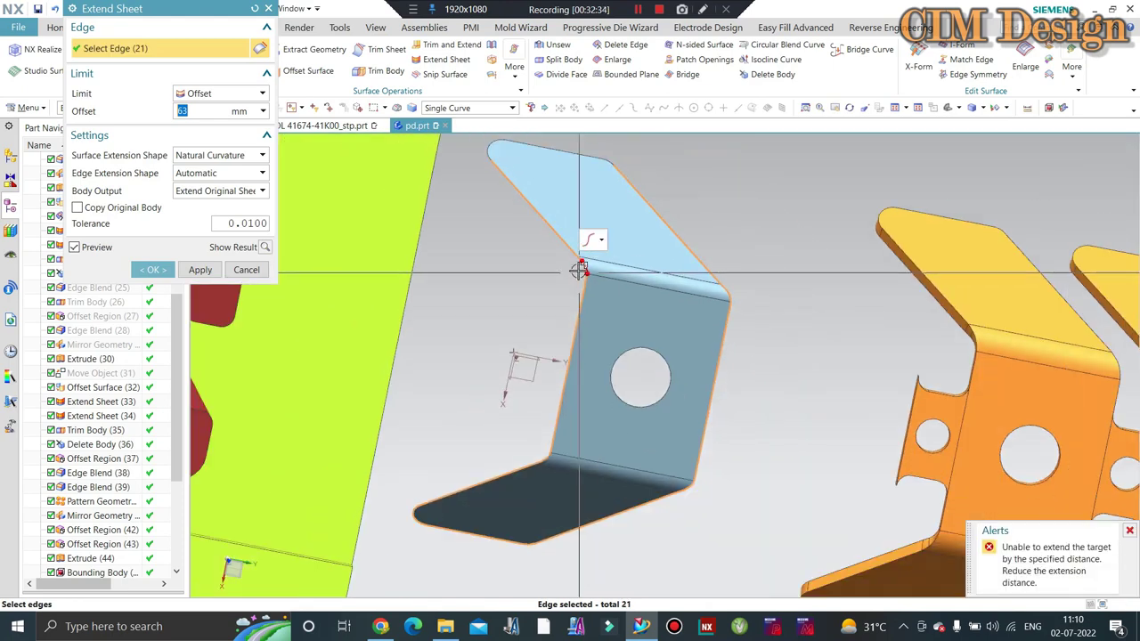
pyautogui.scroll(-3, 583, 267)
pyautogui.click(583, 272)
pyautogui.scroll(2, 583, 267)
pyautogui.scroll(2, 570, 231)
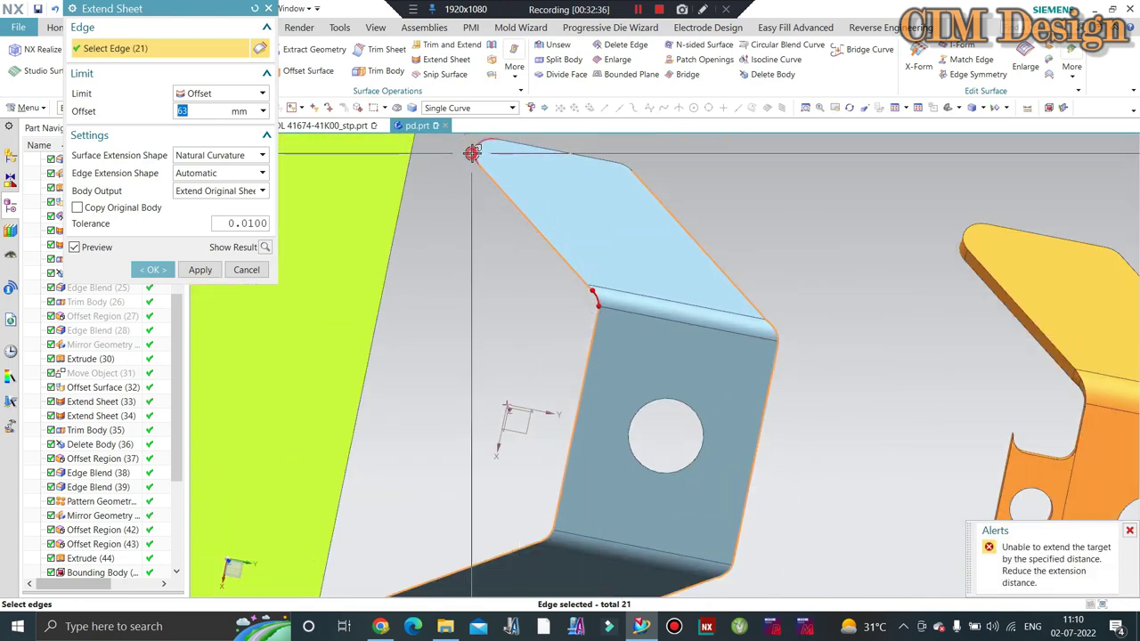
pyautogui.click(531, 152)
pyautogui.click(626, 169)
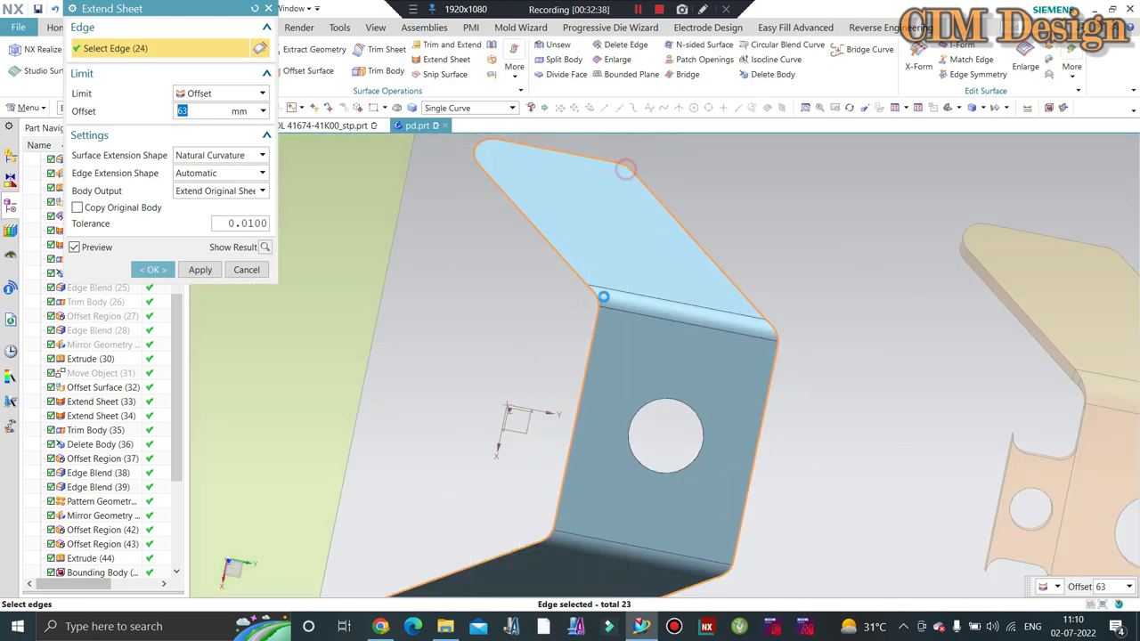
pyautogui.scroll(-1, 599, 296)
pyautogui.scroll(-2, 598, 297)
pyautogui.scroll(-2, 565, 271)
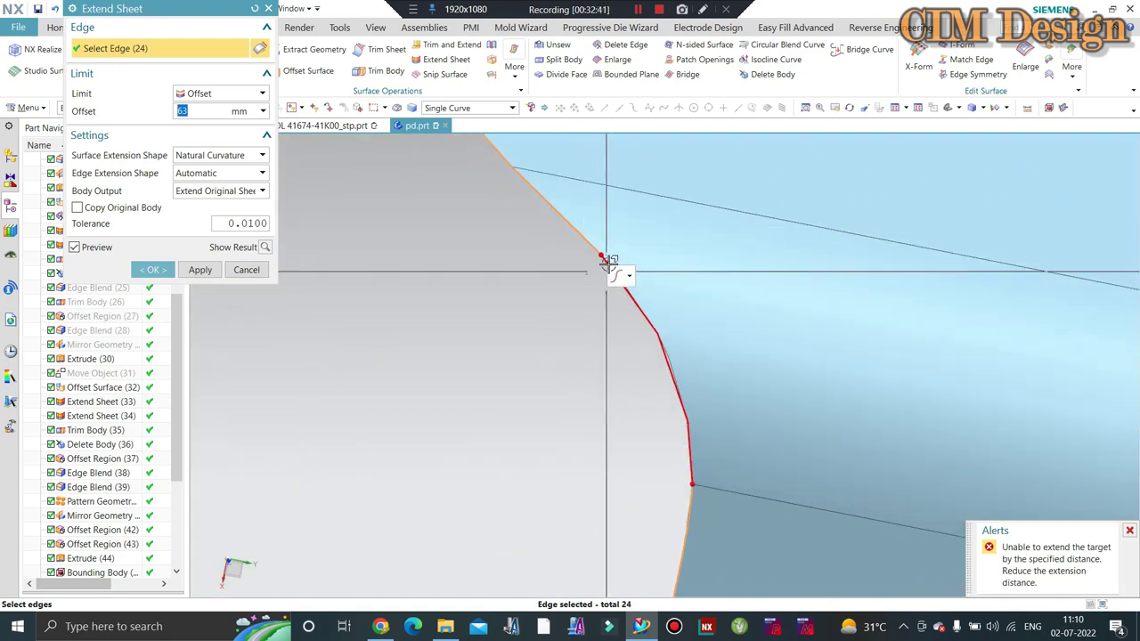
pyautogui.scroll(-2, 607, 261)
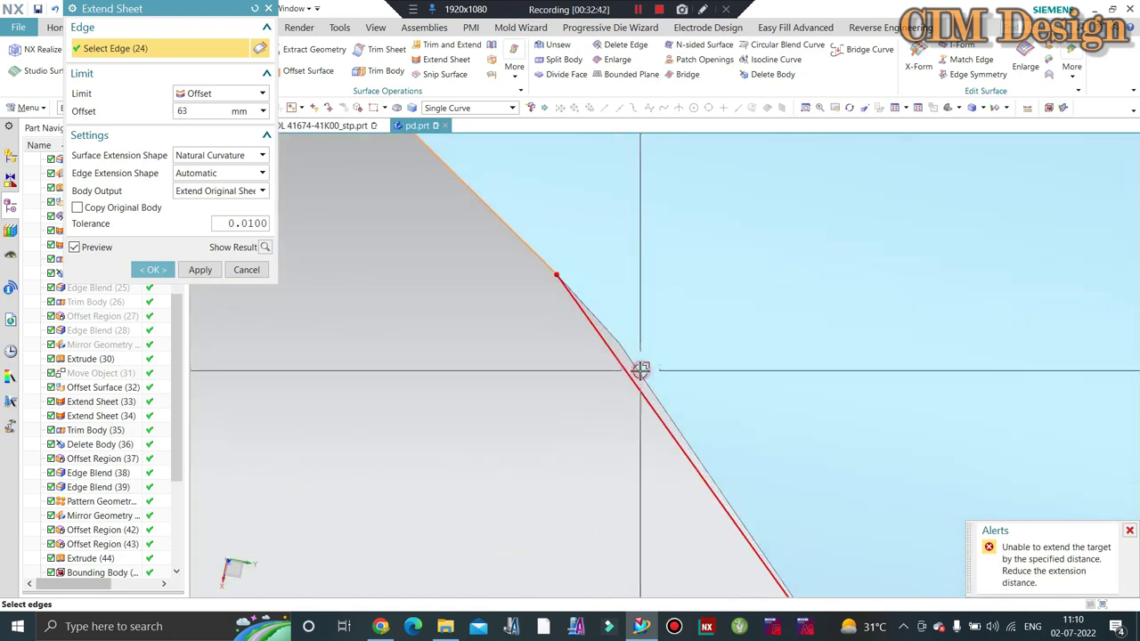
pyautogui.moveTo(633, 374)
pyautogui.mouseDown(button='middle')
pyautogui.moveTo(590, 252)
pyautogui.moveTo(534, 244)
pyautogui.moveTo(507, 220)
pyautogui.mouseUp(button='middle')
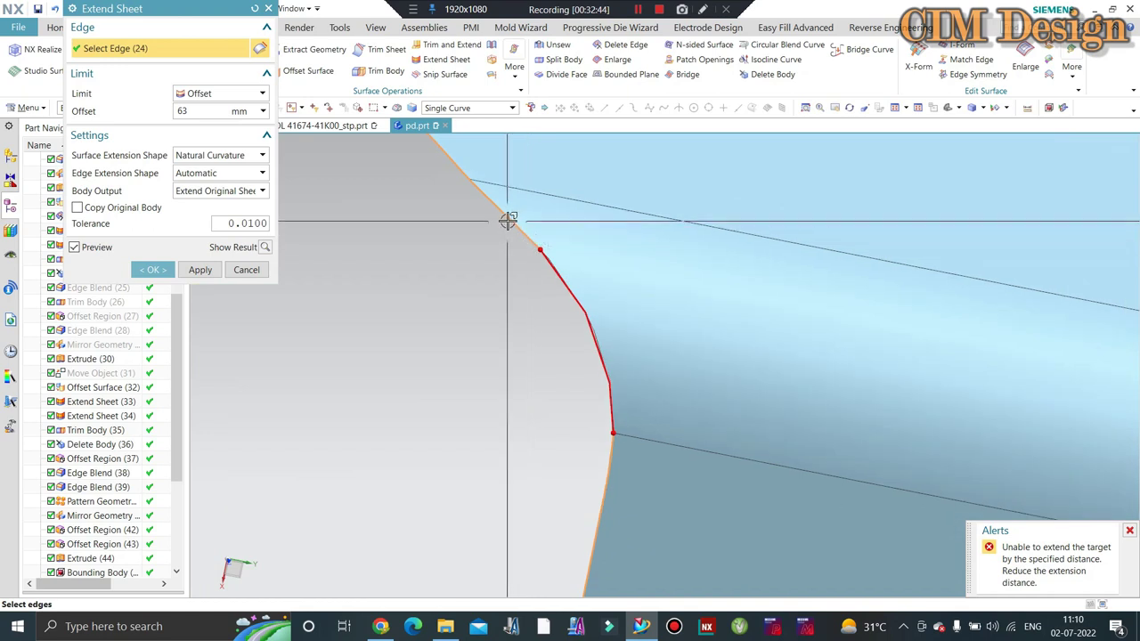
pyautogui.moveTo(507, 220)
pyautogui.mouseDown()
pyautogui.moveTo(651, 431)
pyautogui.moveTo(611, 351)
pyautogui.mouseUp()
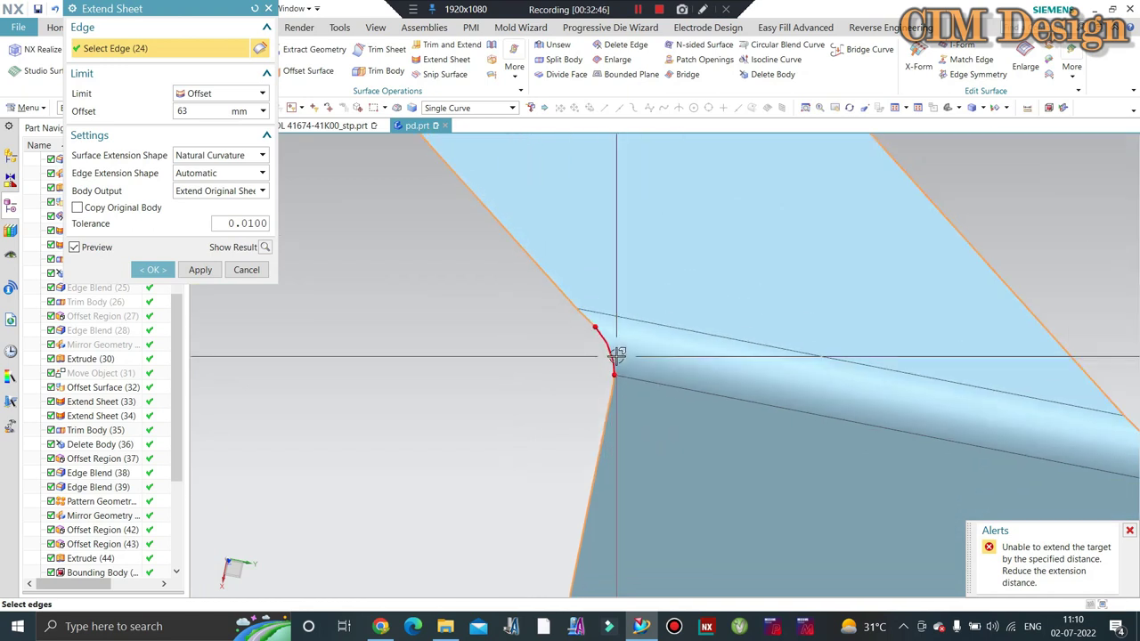
# Step: Deselect the two failing corner edges so the 63 mm extension succeeds
pyautogui.keyDown('shift'); pyautogui.click(611, 350); pyautogui.keyUp('shift')
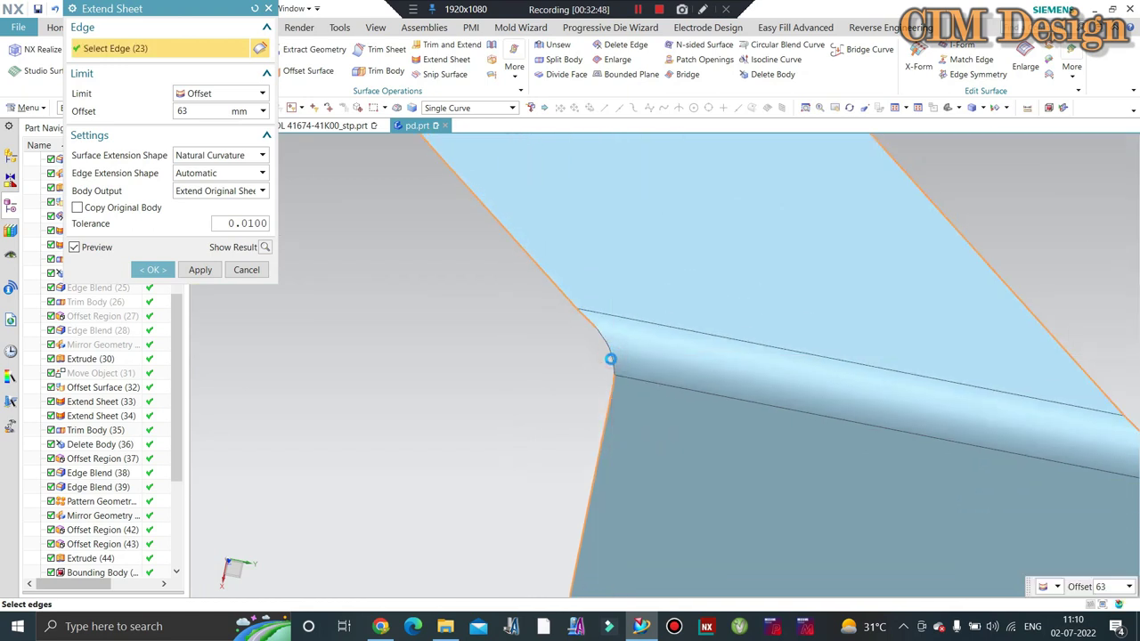
pyautogui.keyDown('shift'); pyautogui.click(593, 317); pyautogui.keyUp('shift')
pyautogui.scroll(-2, 712, 356)
pyautogui.scroll(-2, 725, 377)
pyautogui.scroll(-2, 721, 369)
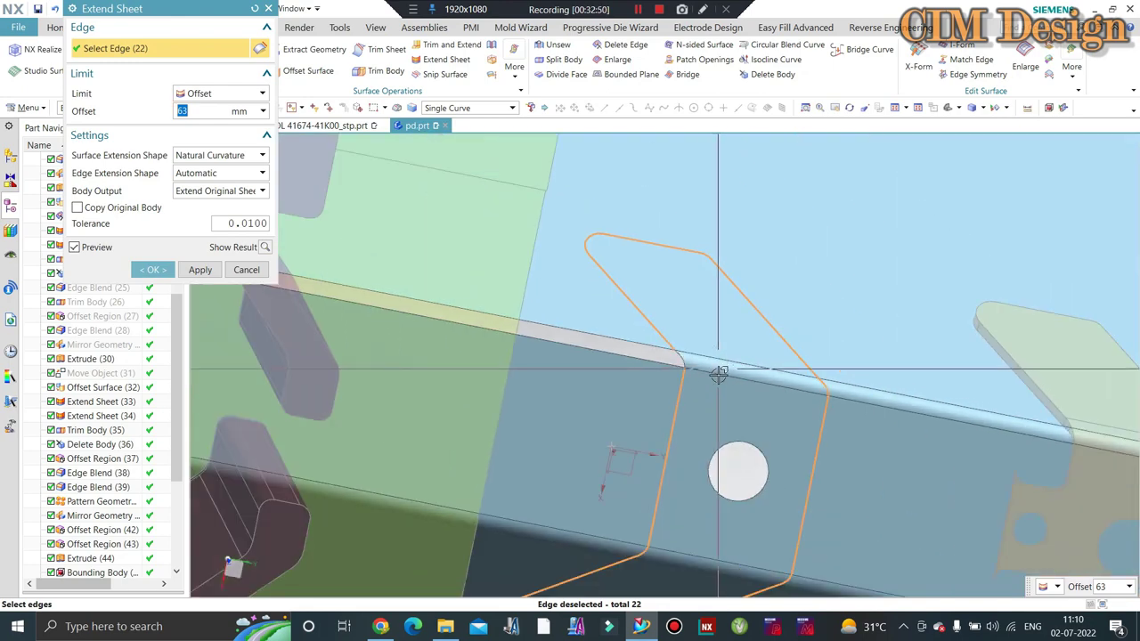
pyautogui.scroll(-2, 719, 364)
# Step: Apply the 63 mm sheet extension and remove the leftover seam edge
pyautogui.middleClick(712, 367)
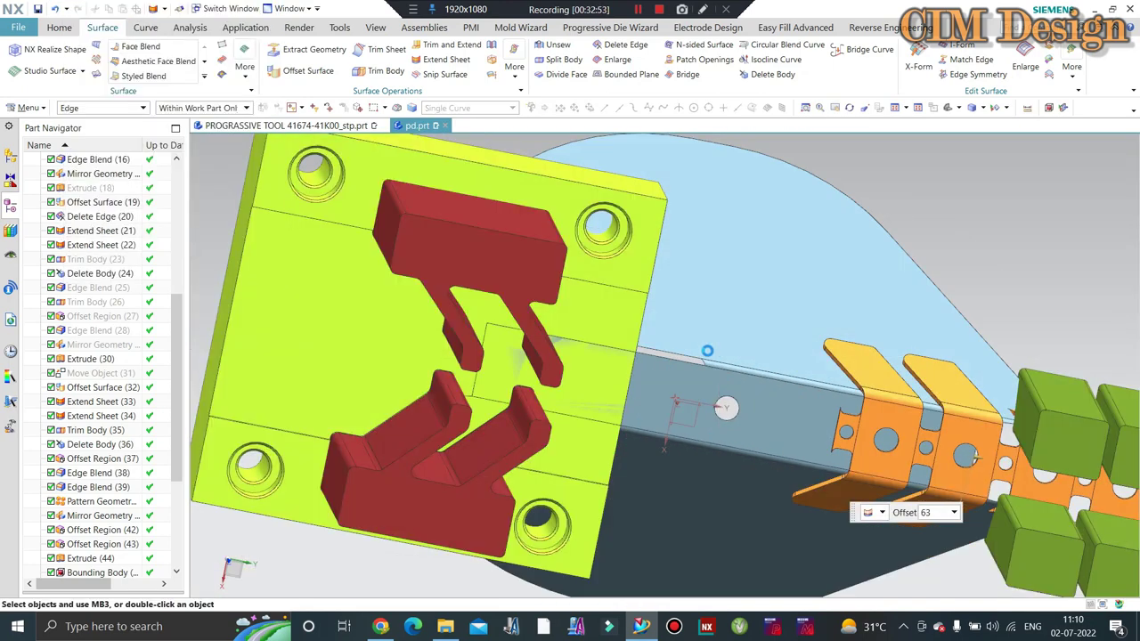
pyautogui.scroll(3, 708, 369)
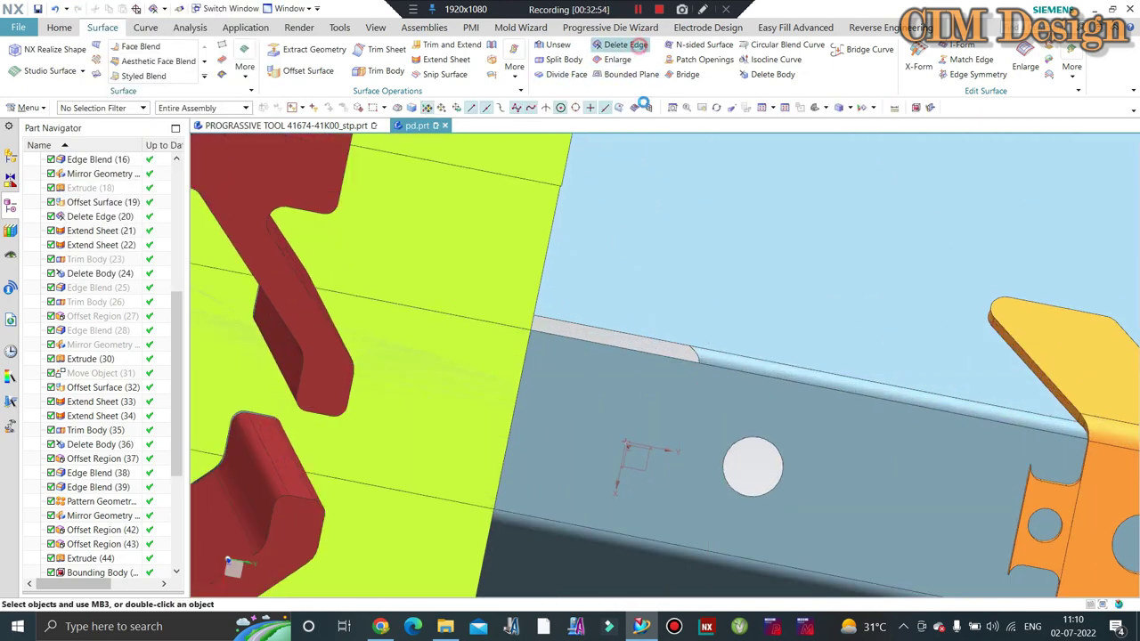
pyautogui.scroll(3, 689, 301)
pyautogui.scroll(2, 686, 374)
pyautogui.click(685, 374)
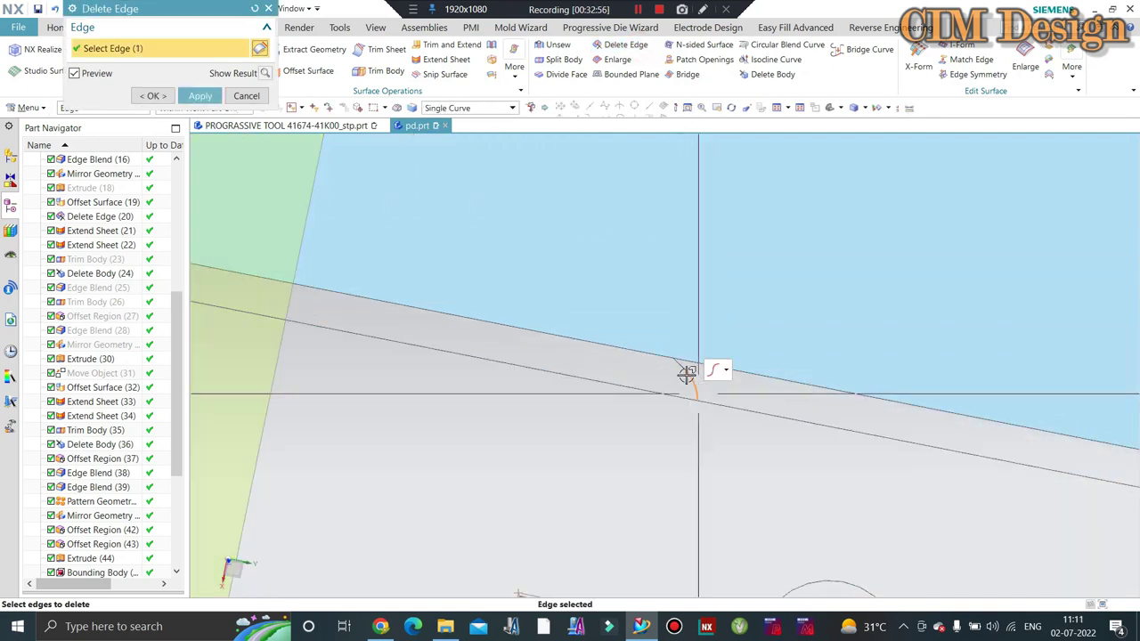
pyautogui.scroll(-2, 679, 364)
pyautogui.middleClick(673, 356)
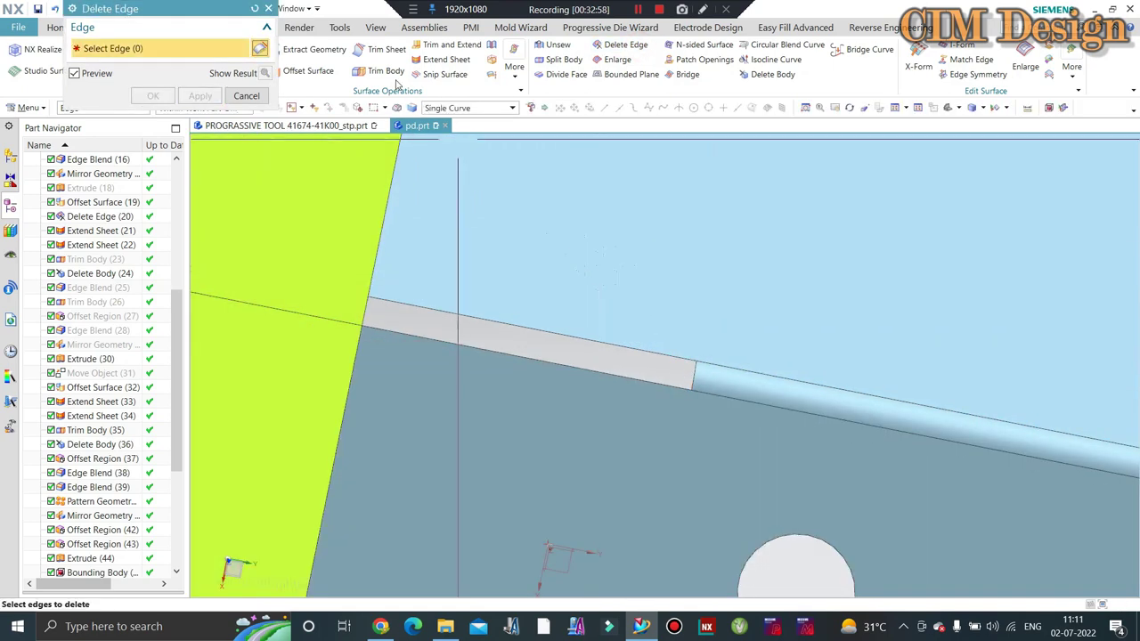
# Step: Extend one more sheet edge with another Extend Sheet
pyautogui.click(441, 60)
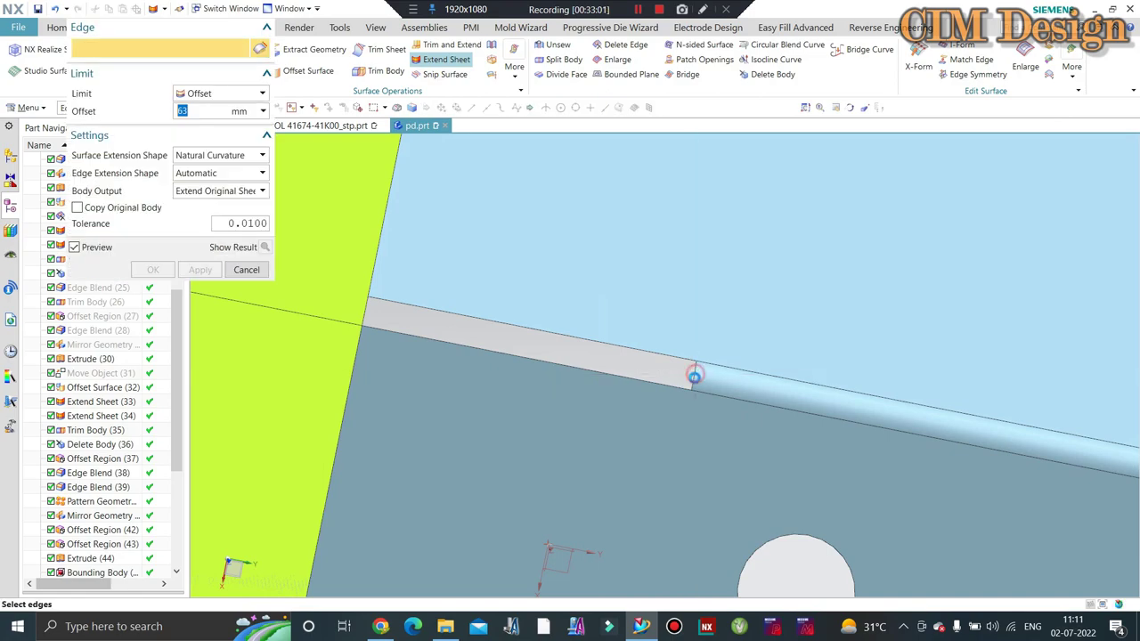
pyautogui.click(690, 376)
pyautogui.scroll(-1, 674, 339)
pyautogui.middleClick(672, 338)
pyautogui.scroll(-5, 673, 338)
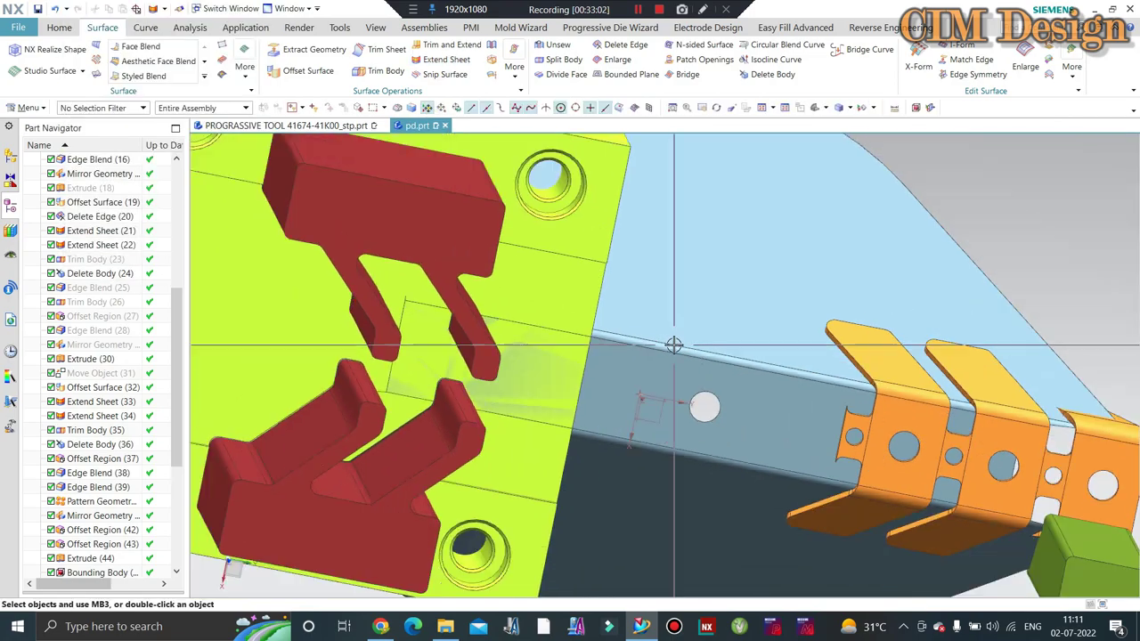
pyautogui.moveTo(669, 333)
pyautogui.mouseDown(button='middle')
pyautogui.moveTo(703, 304)
pyautogui.moveTo(697, 293)
pyautogui.moveTo(699, 312)
pyautogui.moveTo(690, 295)
pyautogui.mouseUp(button='middle')
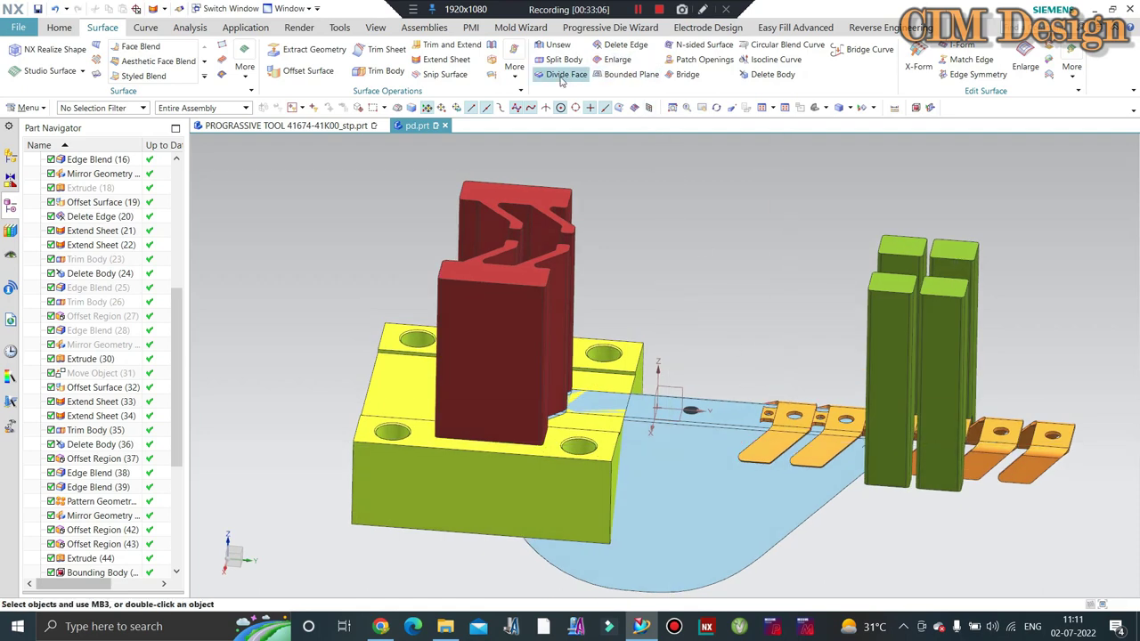
# Step: Extend the remaining sheet edge by 63 mm and inspect the extended sheet
pyautogui.click(808, 507)
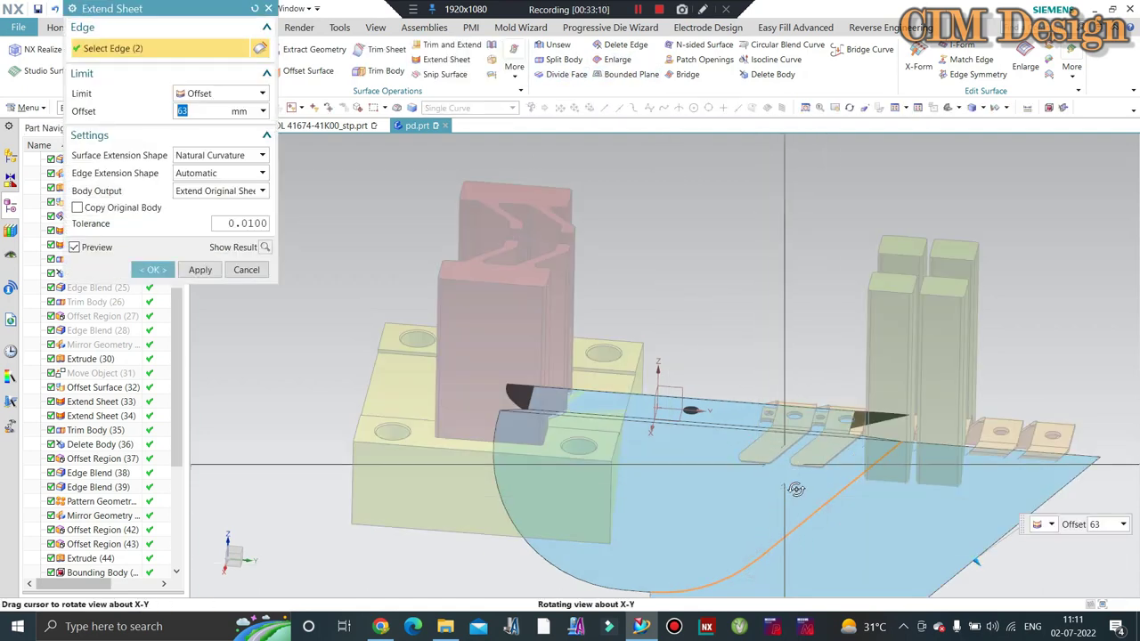
pyautogui.moveTo(783, 467); pyautogui.dragTo(810, 307, button='middle')
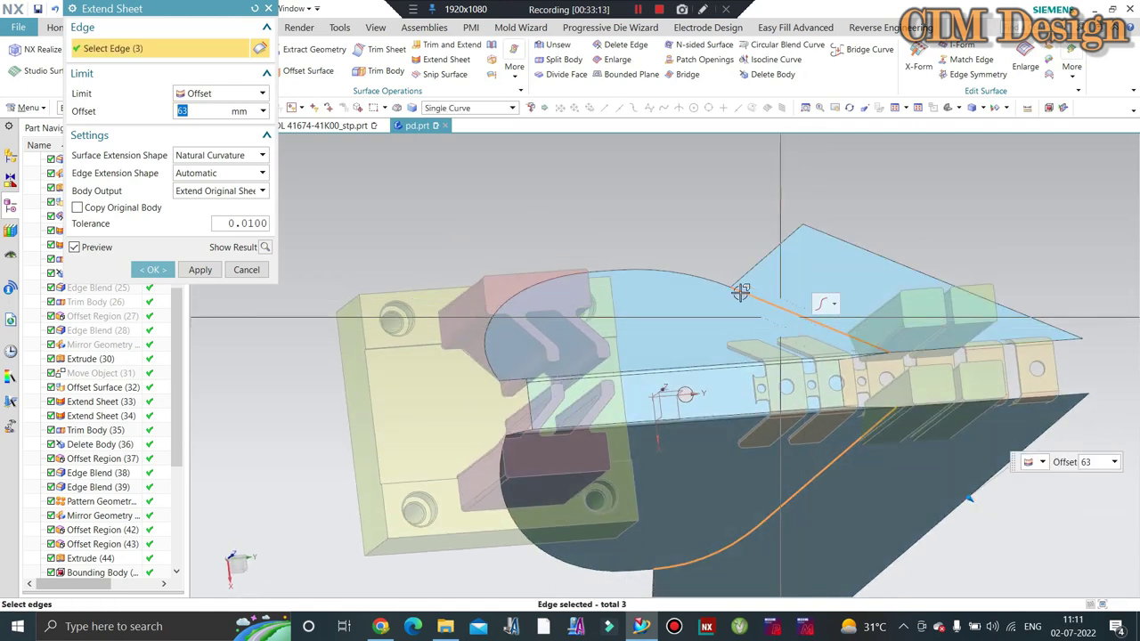
pyautogui.middleClick(726, 280)
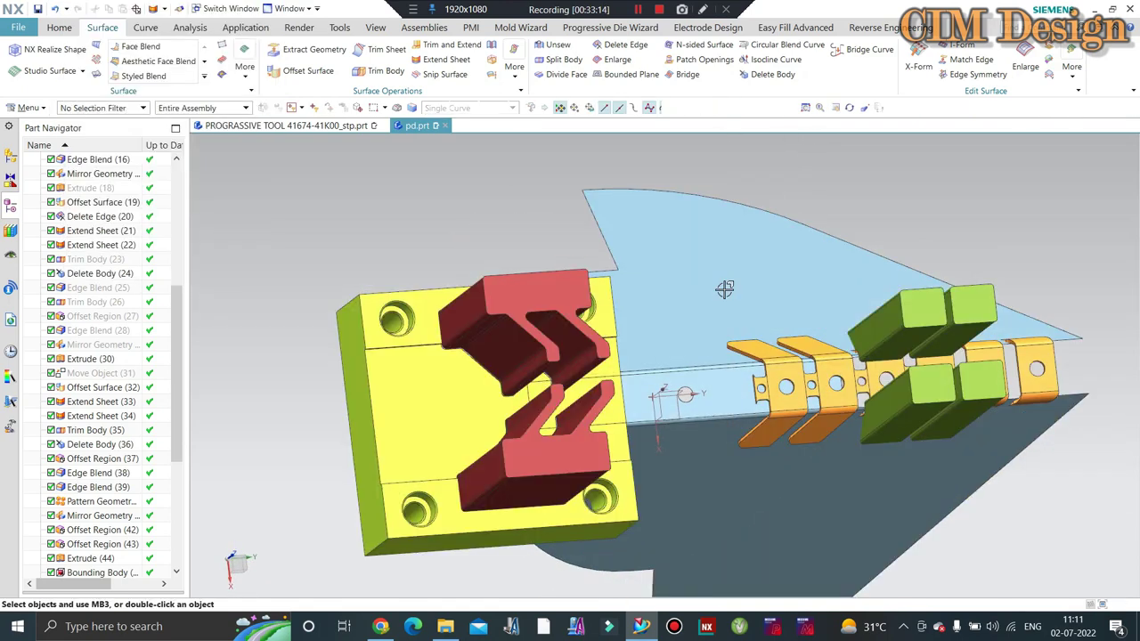
pyautogui.moveTo(725, 280)
pyautogui.mouseDown(button='middle')
pyautogui.moveTo(718, 214)
pyautogui.moveTo(827, 458)
pyautogui.mouseUp(button='middle')
pyautogui.scroll(3, 713, 275)
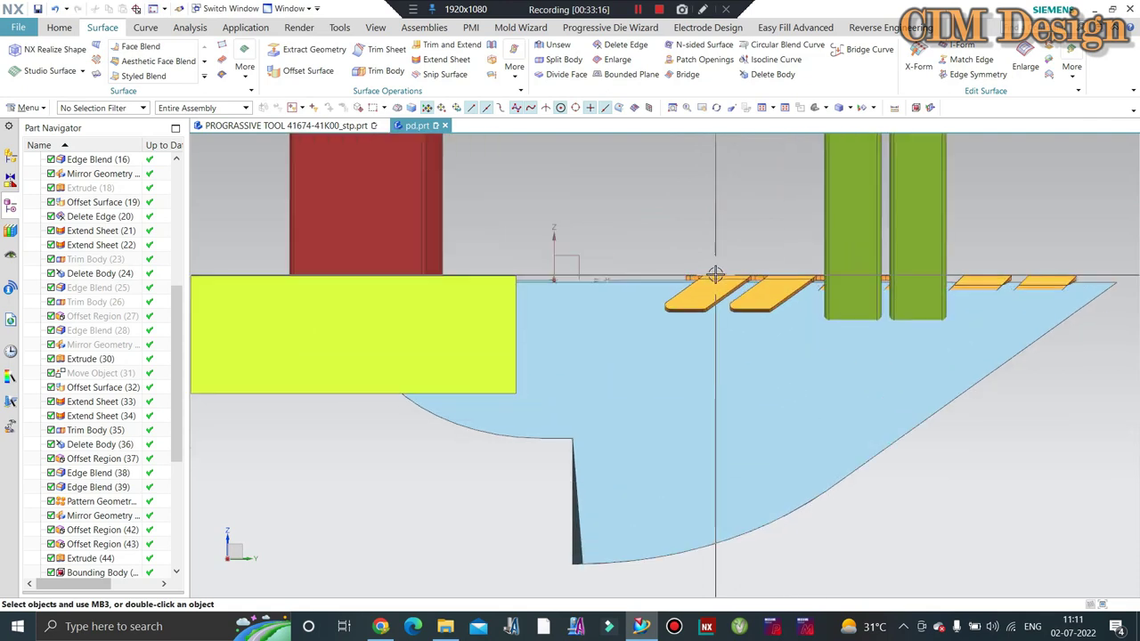
pyautogui.scroll(2, 712, 344)
pyautogui.scroll(1, 705, 341)
pyautogui.scroll(4, 705, 341)
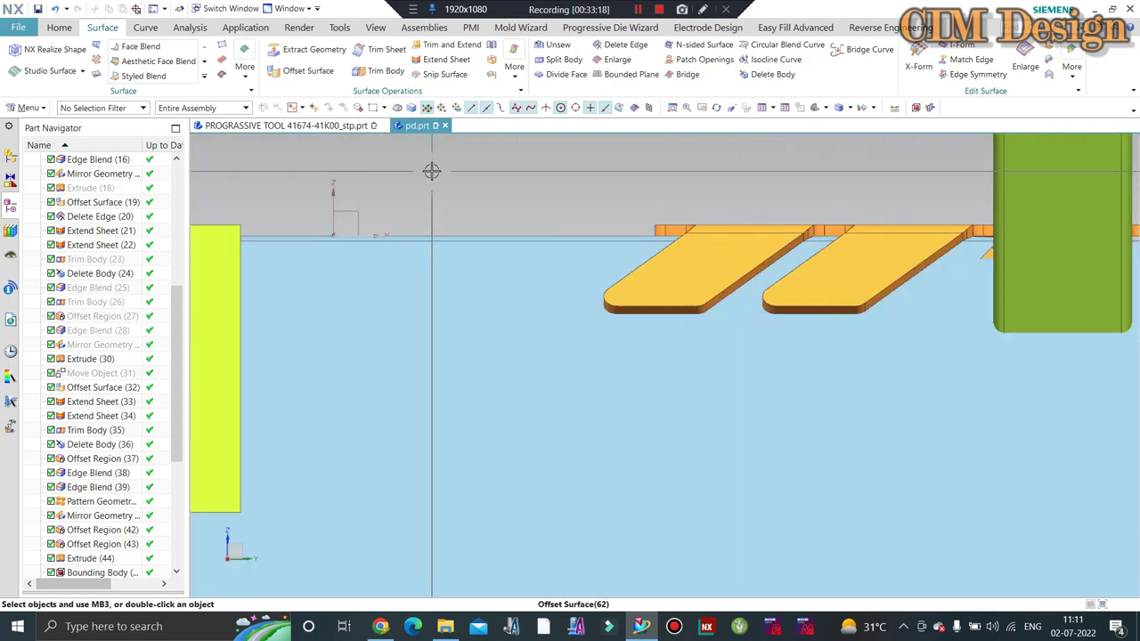
# Step: Start a datum plane with the curves-and-points subtype, then abandon that attempt
pyautogui.click(59, 27)
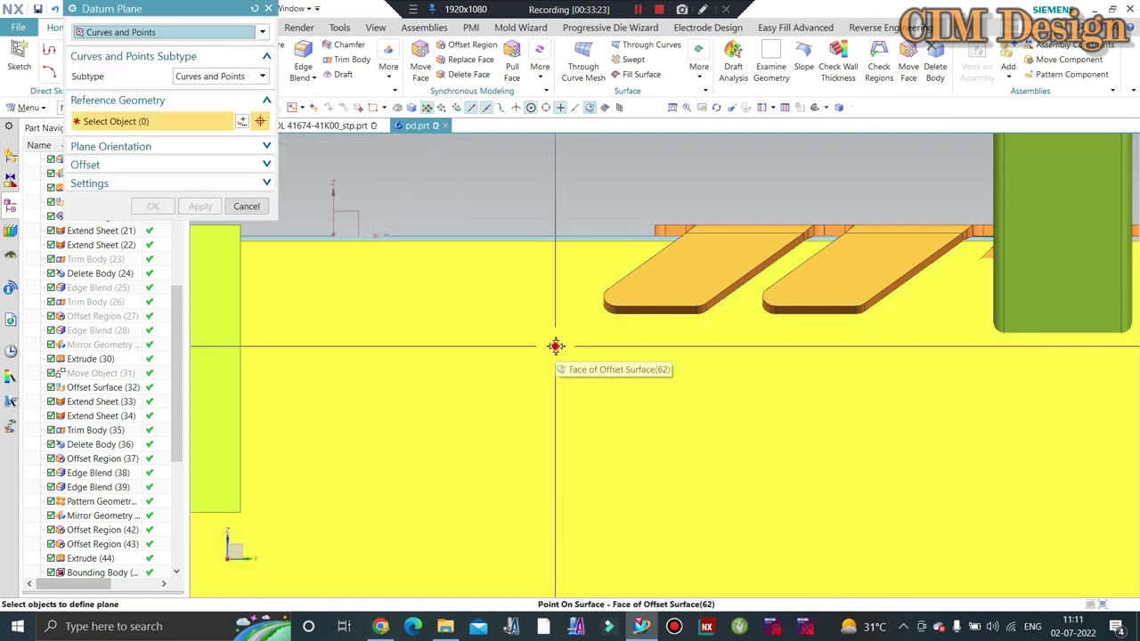
pyautogui.click(554, 346)
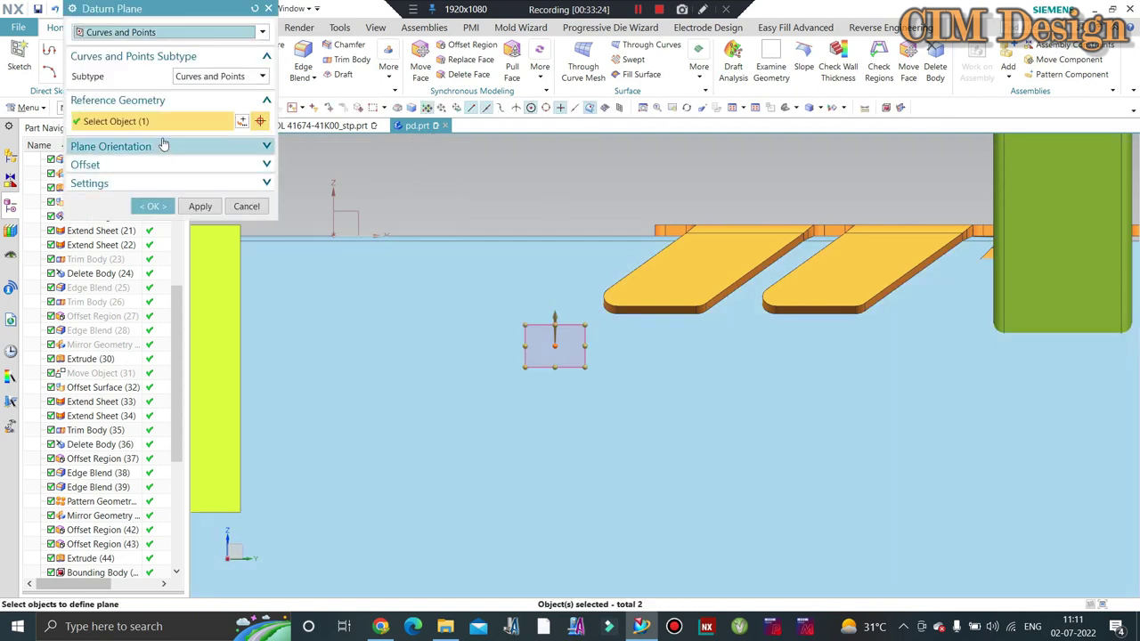
pyautogui.click(229, 77)
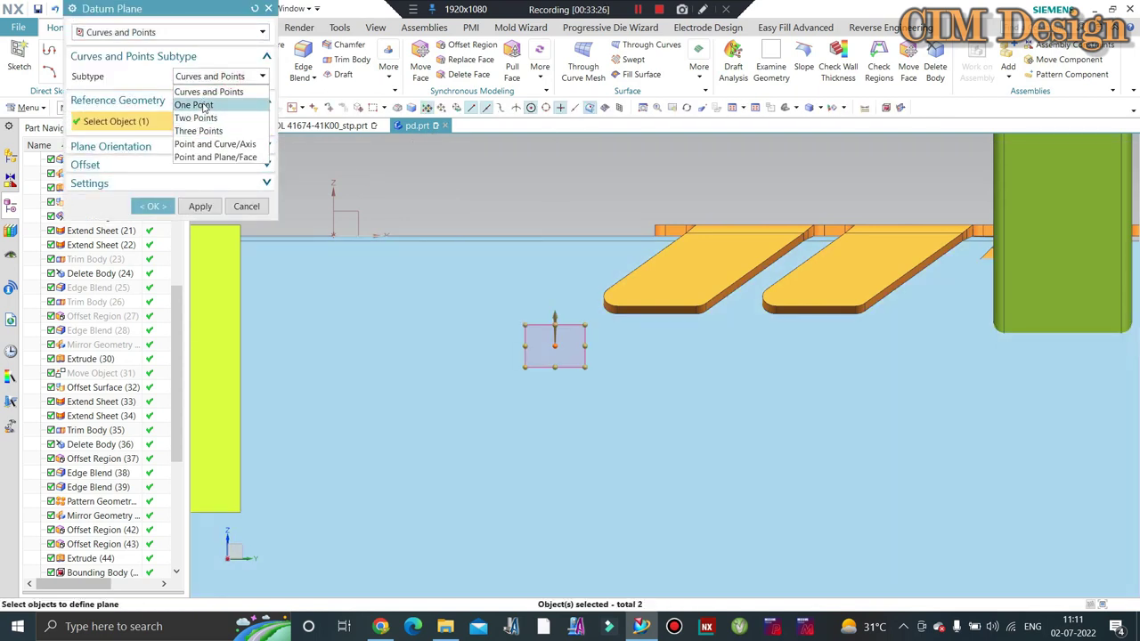
pyautogui.click(255, 11)
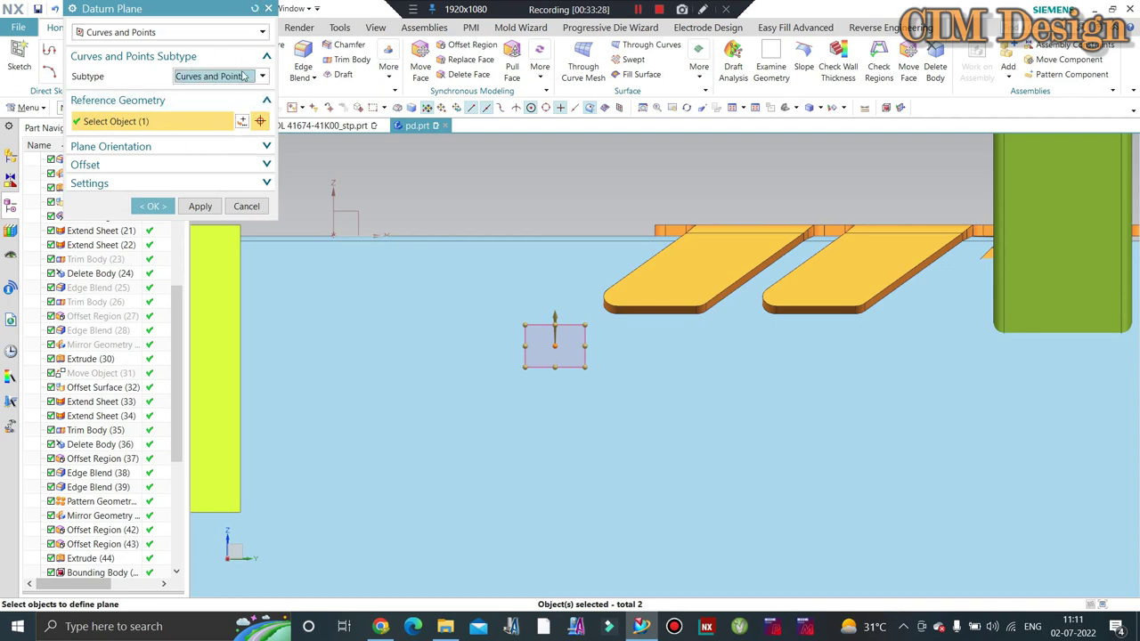
pyautogui.click(268, 9)
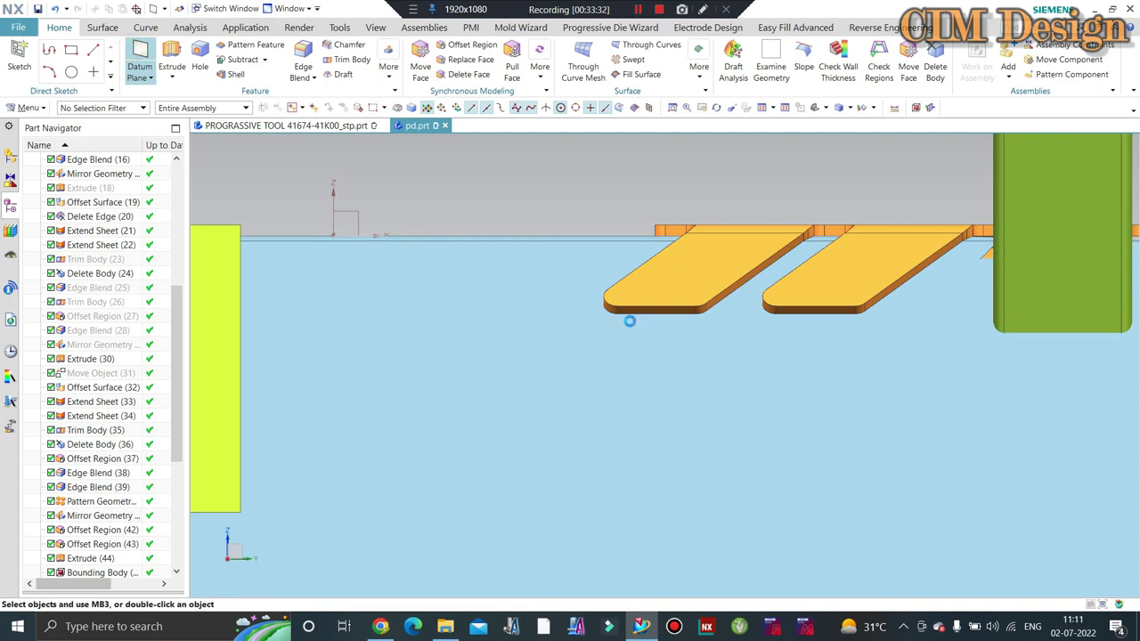
pyautogui.scroll(3, 694, 329)
pyautogui.scroll(2, 686, 334)
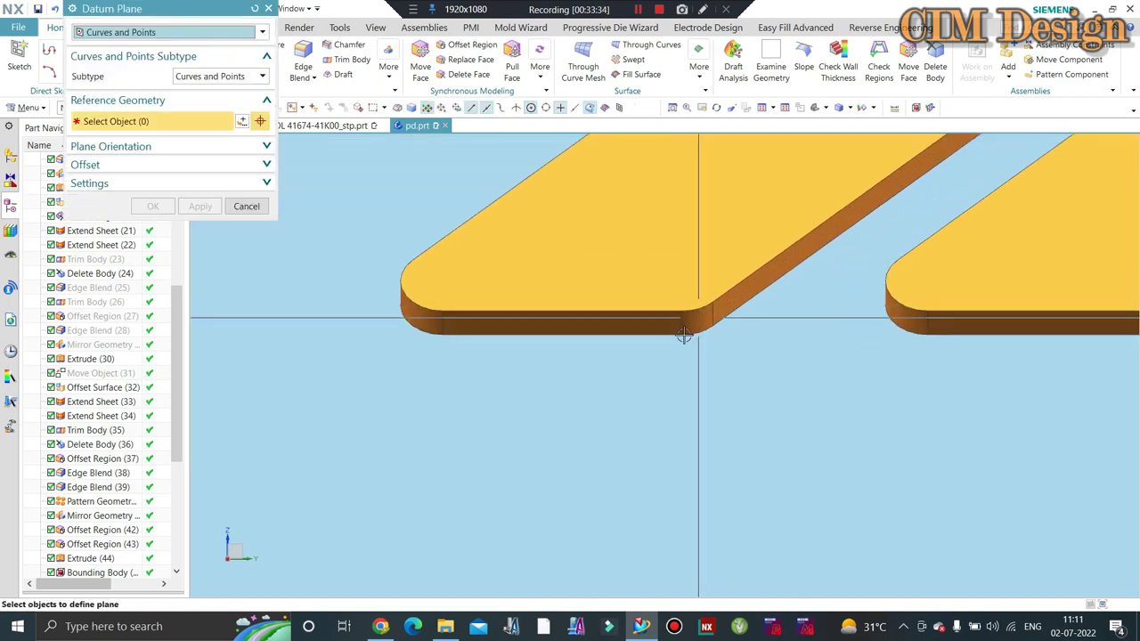
# Step: Pick the tab's lower edge and corner, then switch the datum plane type to Point and Direction
pyautogui.click(683, 336)
pyautogui.click(683, 340)
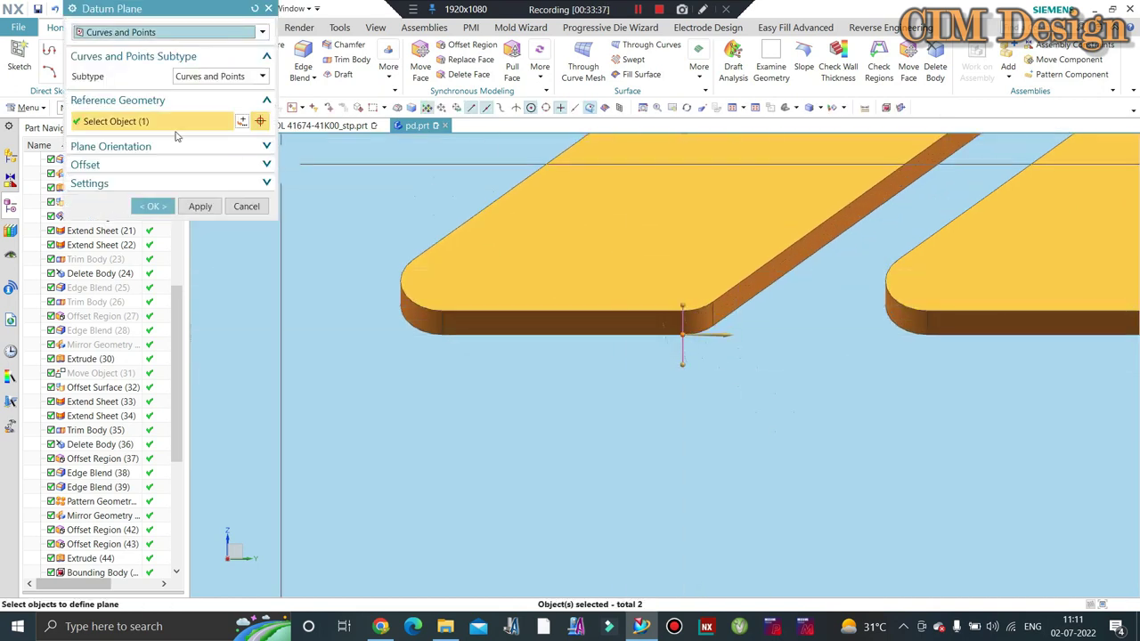
pyautogui.click(214, 77)
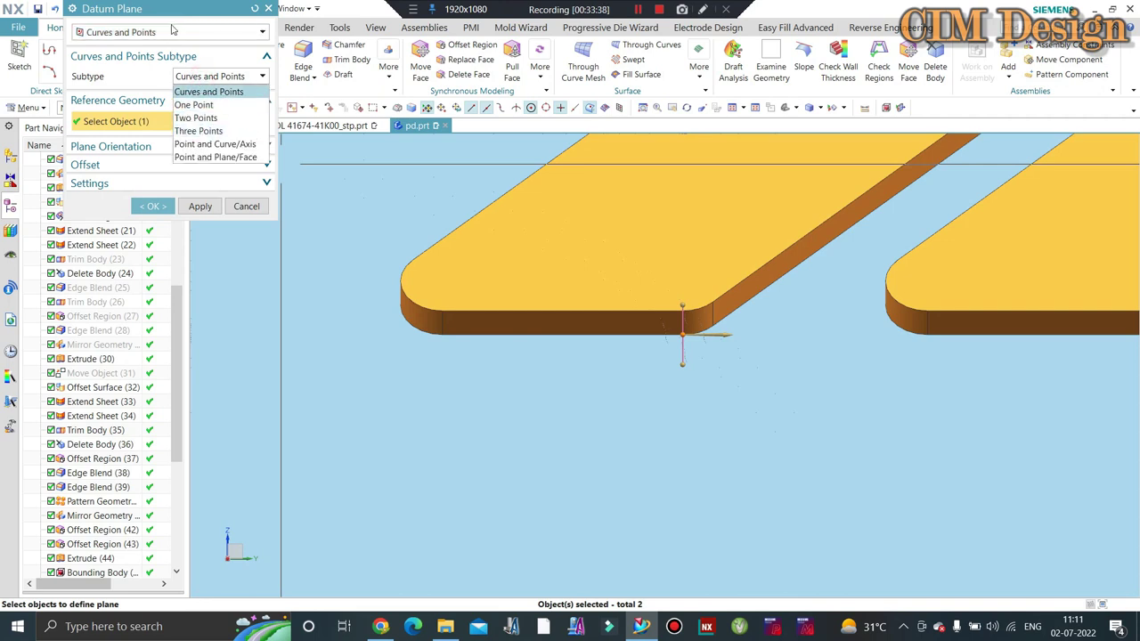
pyautogui.click(171, 31)
pyautogui.click(172, 31)
pyautogui.click(157, 149)
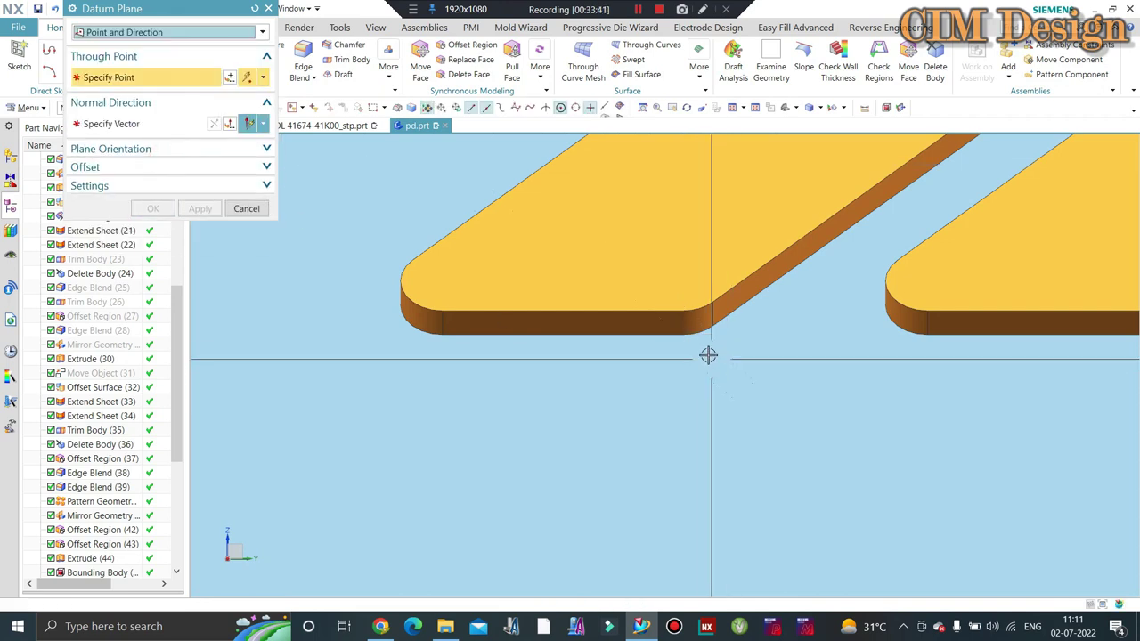
# Step: Place the plane point at the tab edge's end with an inferred normal direction, and confirm it
pyautogui.click(702, 353)
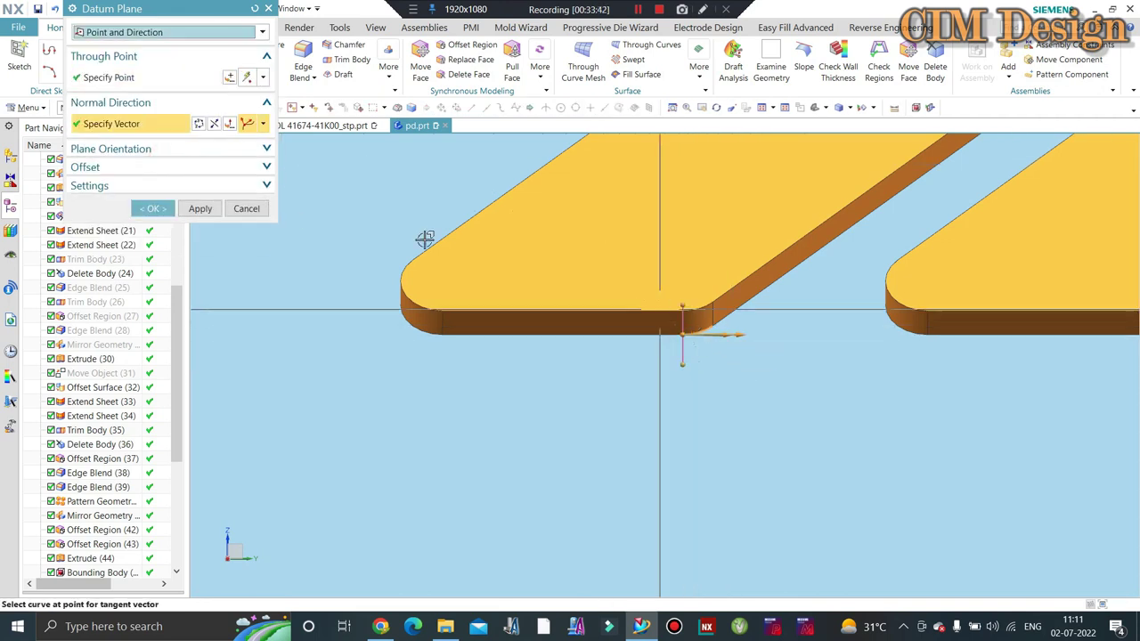
pyautogui.click(260, 127)
pyautogui.click(249, 126)
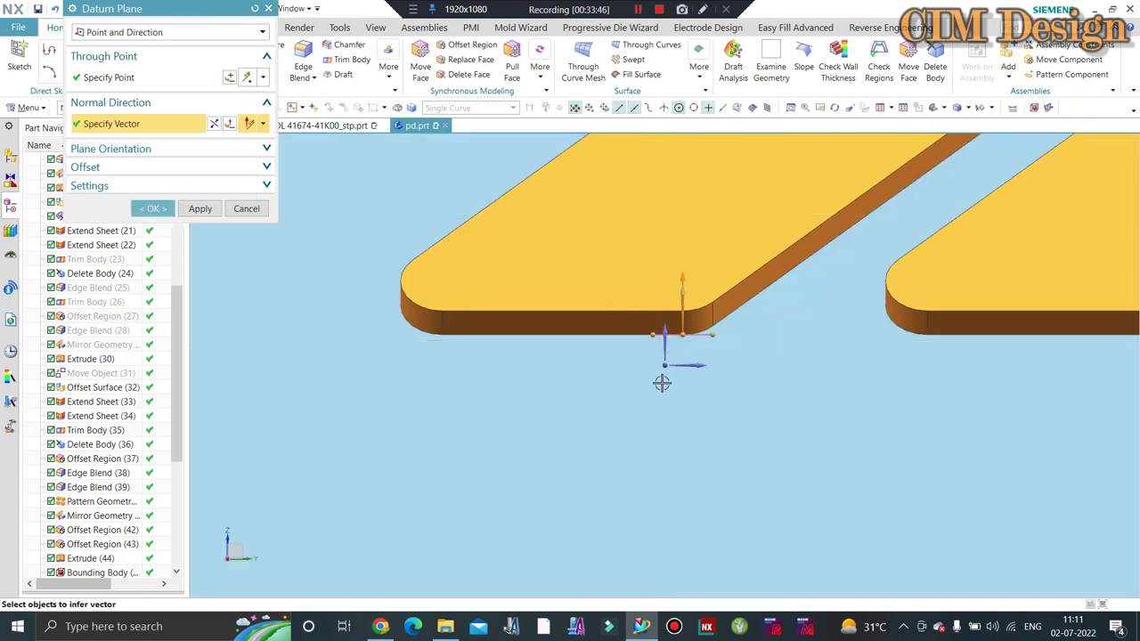
pyautogui.middleClick(661, 383)
pyautogui.scroll(-3, 665, 264)
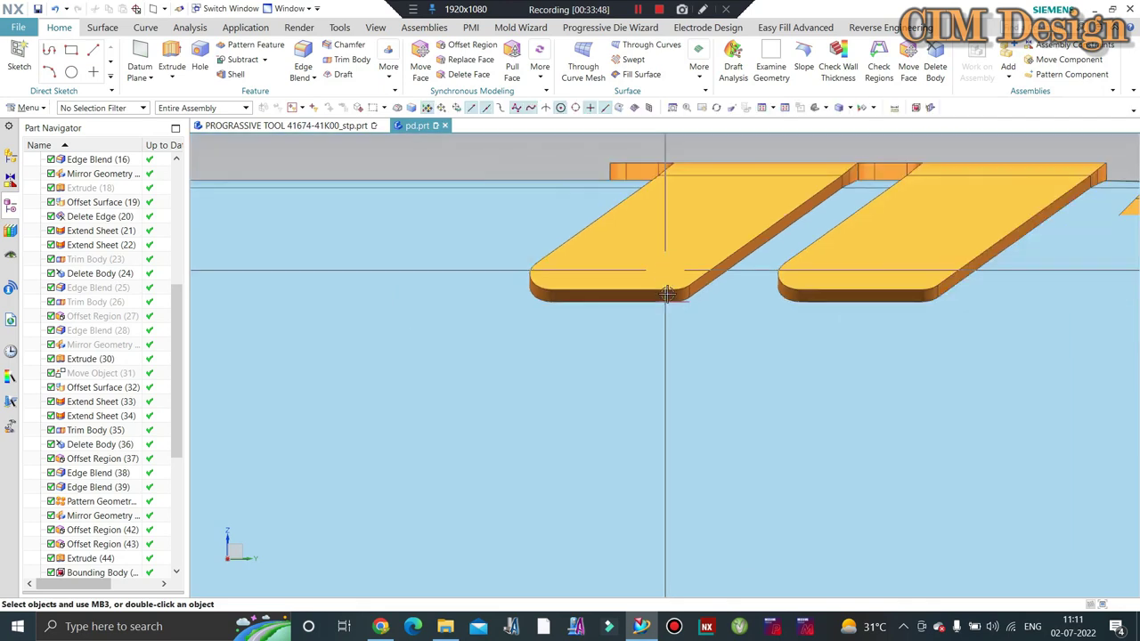
pyautogui.moveTo(663, 267)
pyautogui.mouseDown(button='middle')
pyautogui.moveTo(705, 387)
pyautogui.moveTo(738, 331)
pyautogui.mouseUp(button='middle')
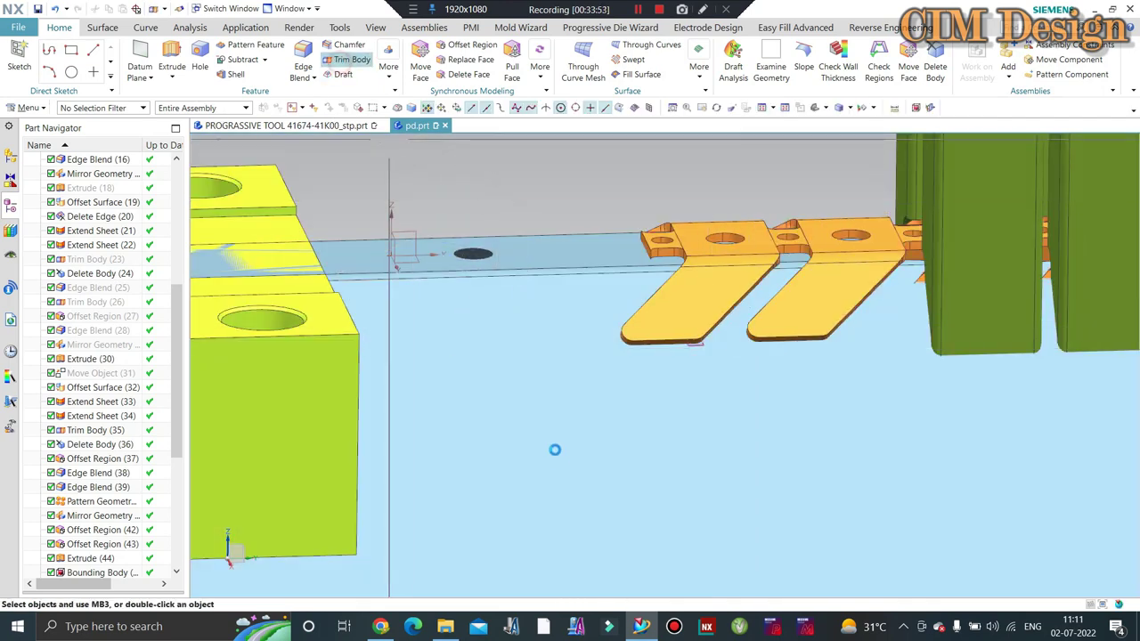
# Step: Trim the sheet body with a New Plane at -6 mm from Datum Plane (67), then reopen Trim Body (68)
pyautogui.scroll(2, 611, 345)
pyautogui.click(610, 346)
pyautogui.scroll(2, 683, 349)
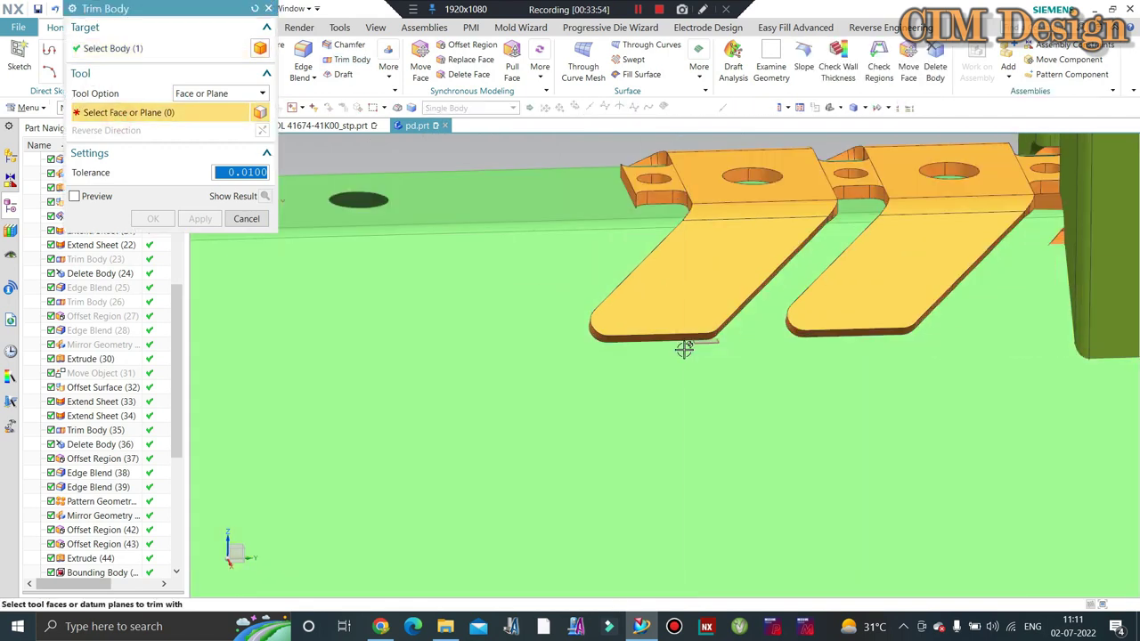
pyautogui.scroll(2, 683, 348)
pyautogui.scroll(2, 708, 346)
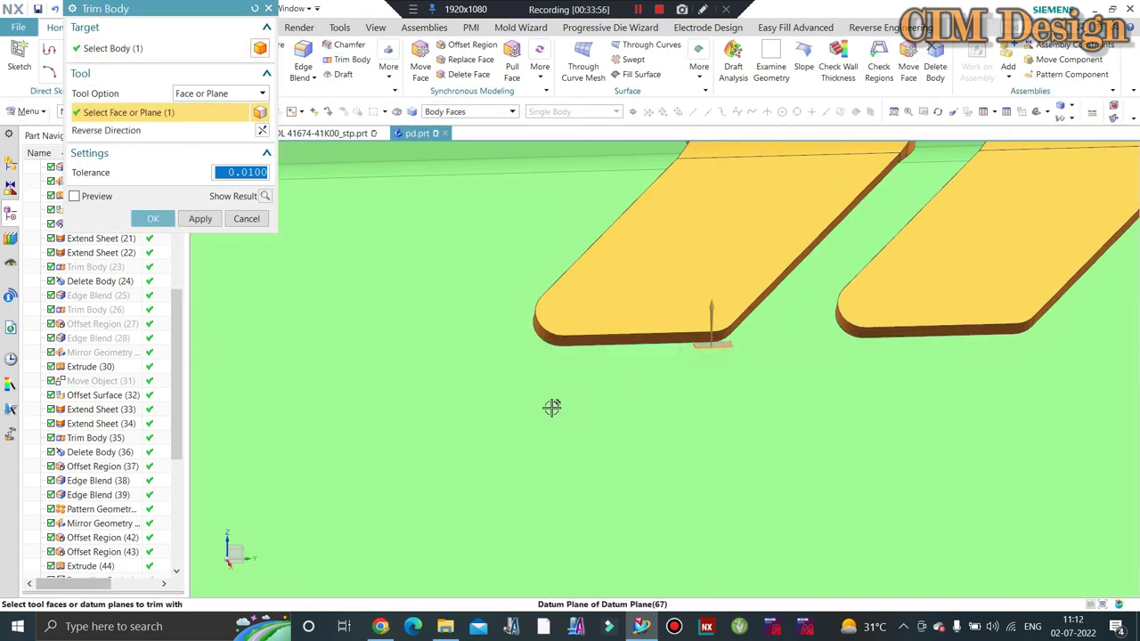
pyautogui.click(203, 122)
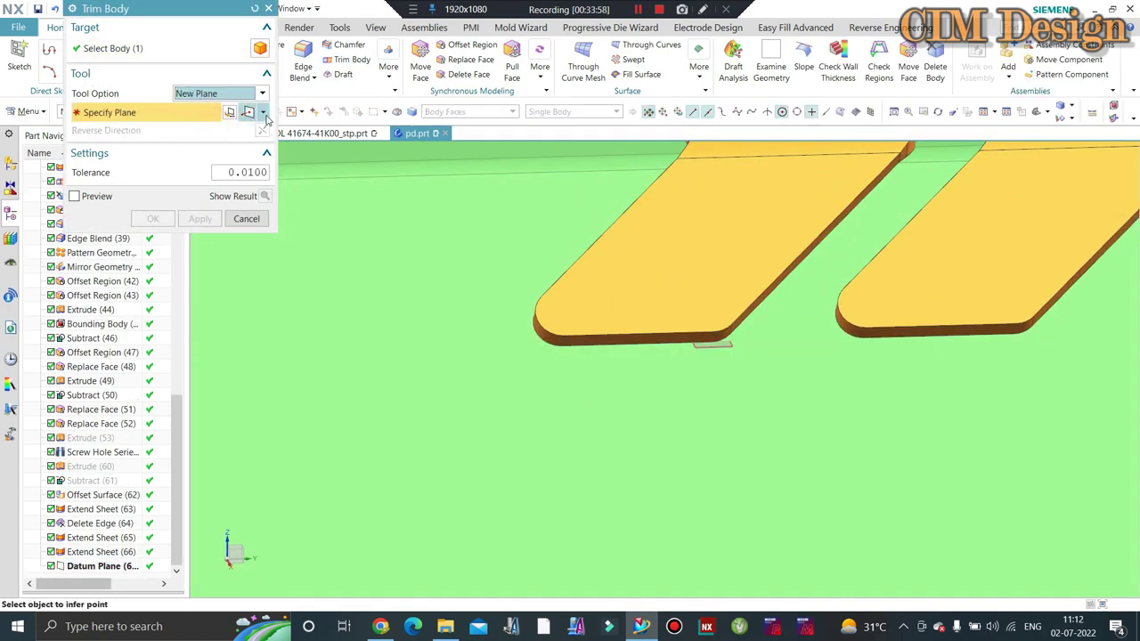
pyautogui.click(262, 112)
pyautogui.click(249, 171)
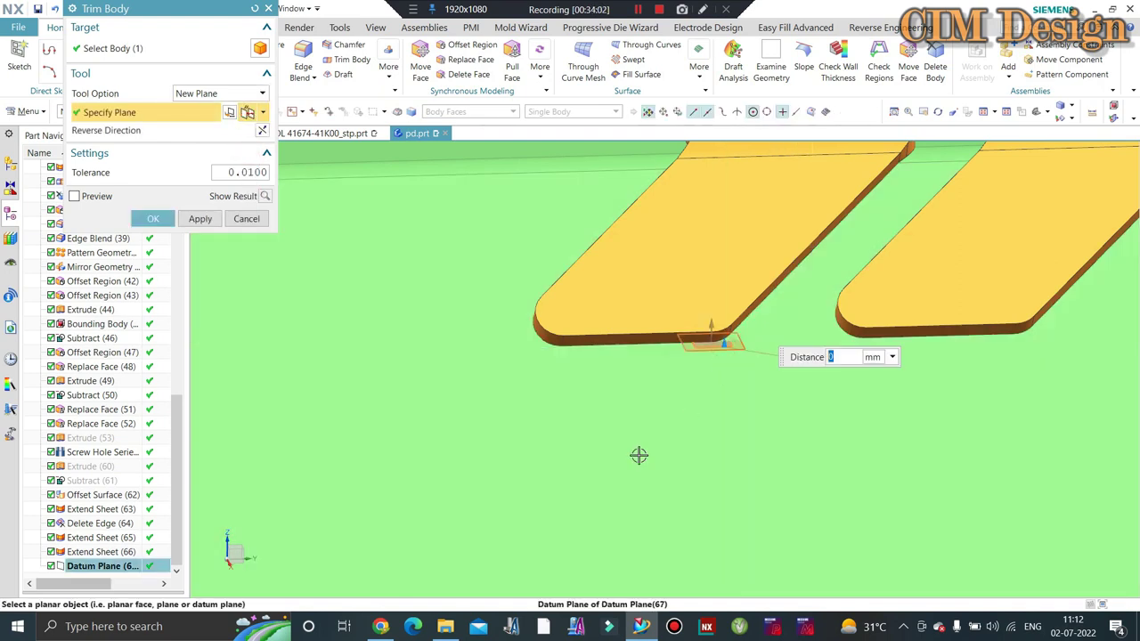
pyautogui.write('-6')
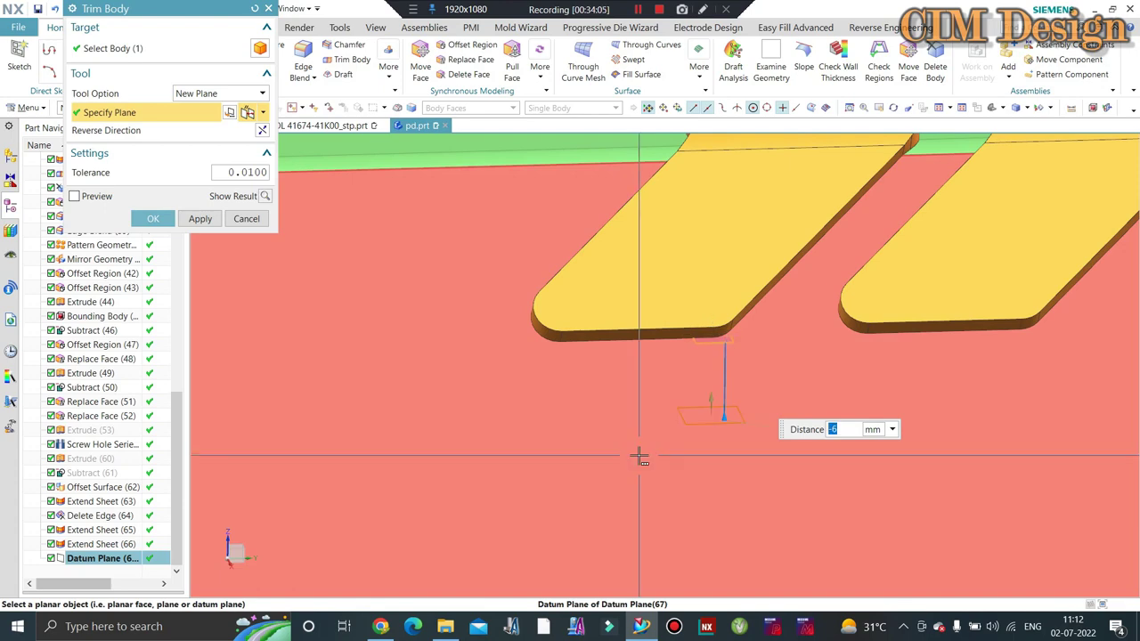
pyautogui.press('Return')
pyautogui.scroll(-5, 646, 405)
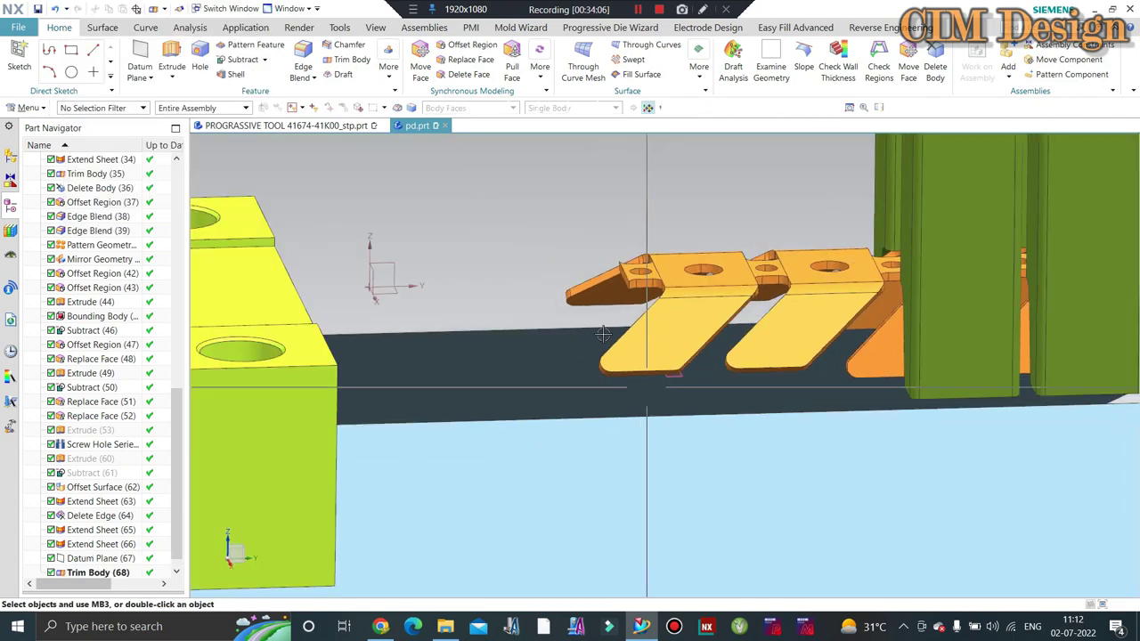
pyautogui.doubleClick(110, 560)
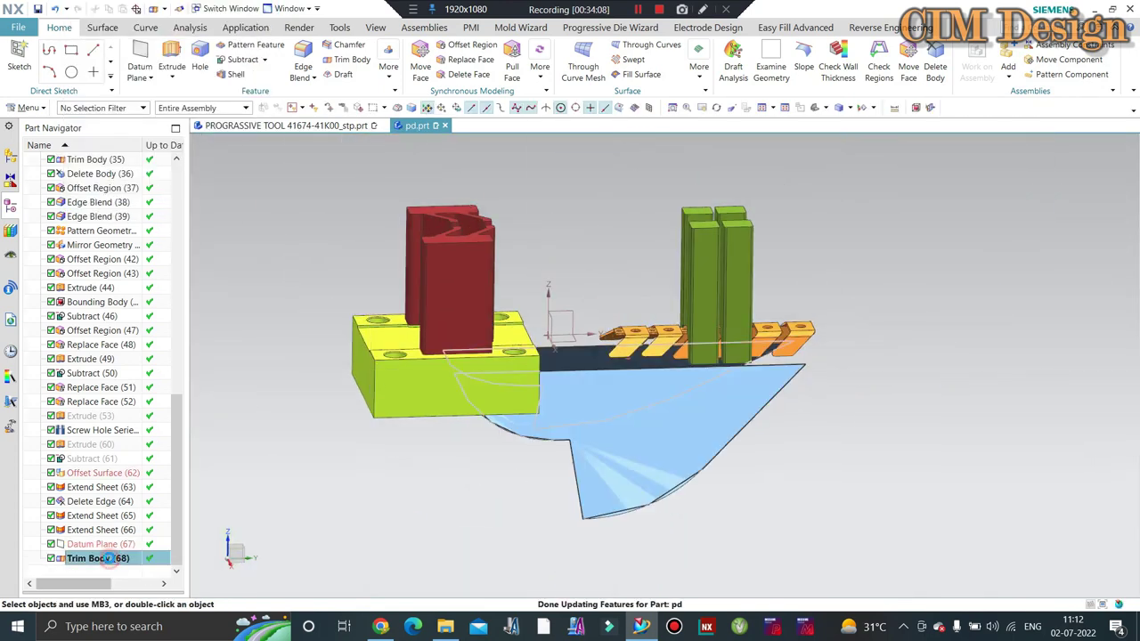
# Step: Confirm the edited Trim Body (68) and orbit to check the trimmed sheet
pyautogui.middleClick(536, 232)
pyautogui.moveTo(682, 325)
pyautogui.mouseDown(button='middle')
pyautogui.moveTo(645, 278)
pyautogui.moveTo(543, 371)
pyautogui.mouseUp(button='middle')
pyautogui.scroll(3, 543, 371)
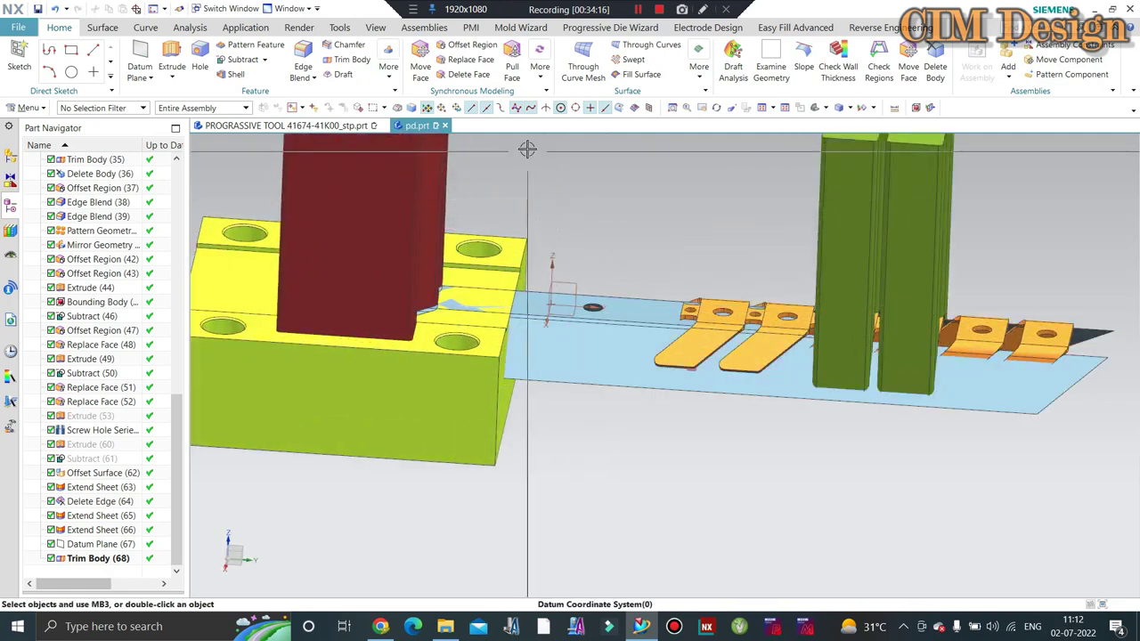
# Step: Trim the strip sheet at a plane 2 mm off the die block's side face as Trim Body (69)
pyautogui.click(351, 60)
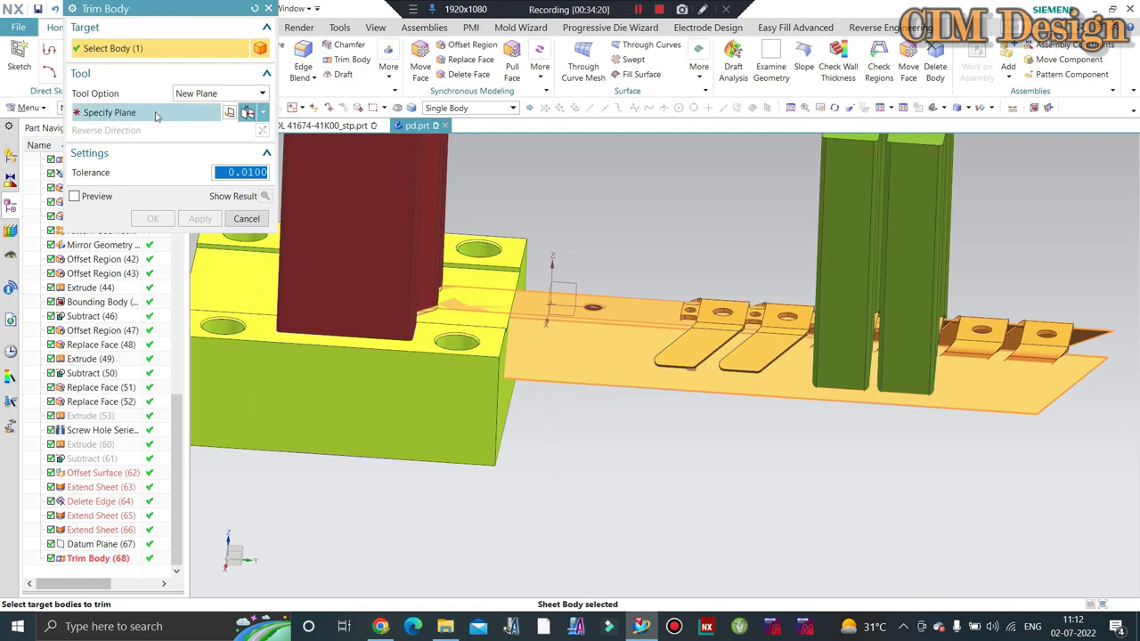
pyautogui.moveTo(554, 359)
pyautogui.mouseDown(button='middle')
pyautogui.moveTo(542, 387)
pyautogui.moveTo(522, 395)
pyautogui.mouseUp(button='middle')
pyautogui.scroll(3, 511, 396)
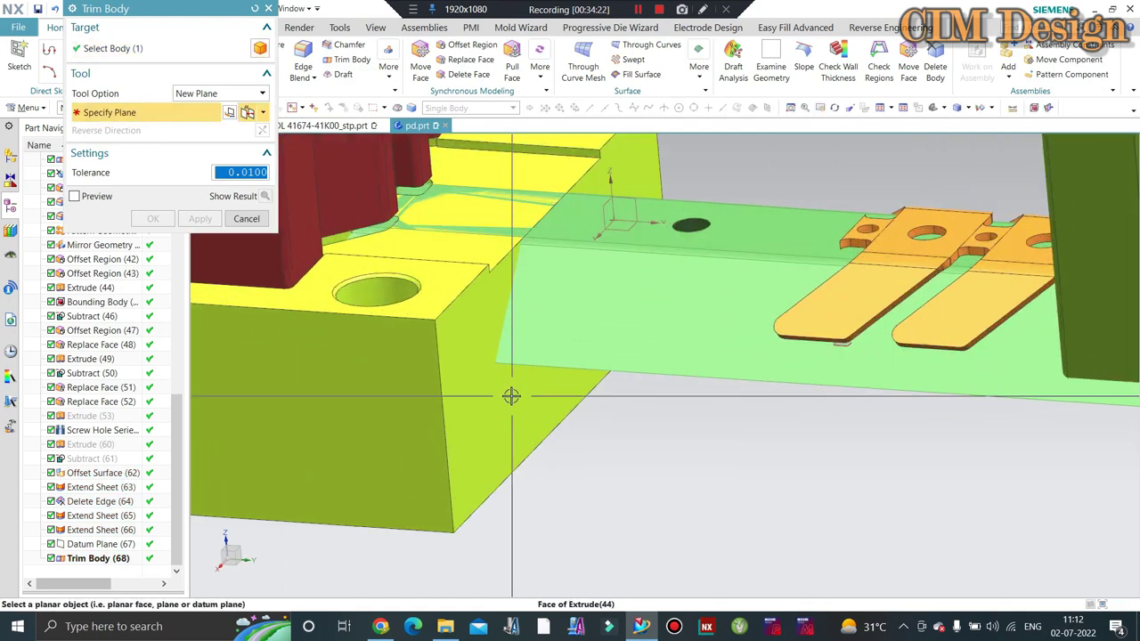
pyautogui.click(511, 397)
pyautogui.write('2')
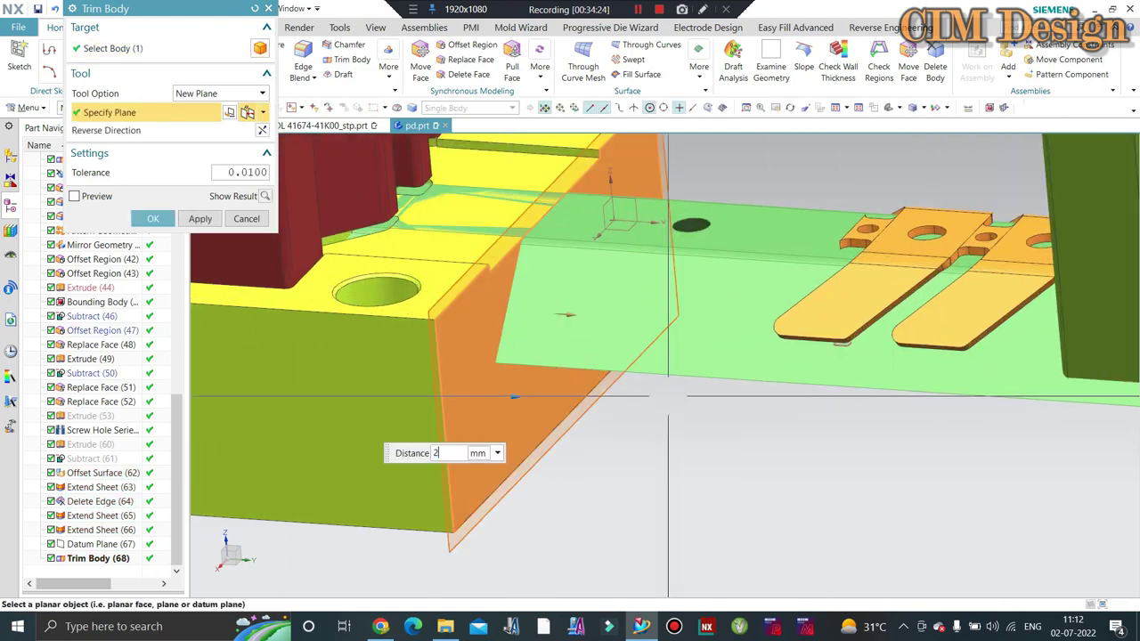
pyautogui.press('Return')
pyautogui.middleClick(666, 393)
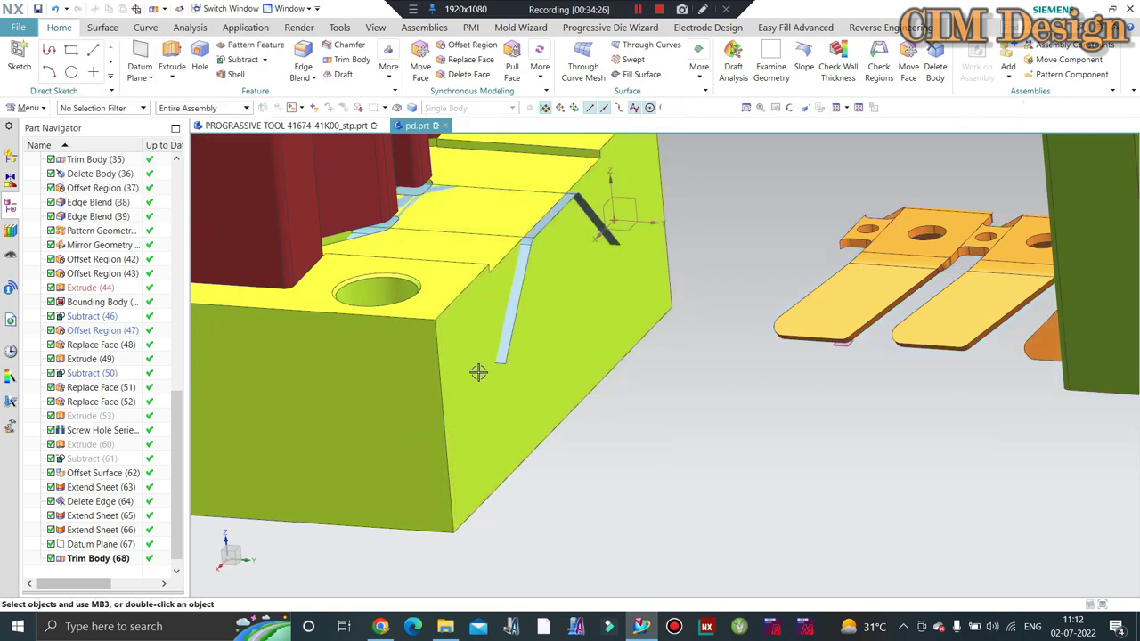
pyautogui.doubleClick(92, 558)
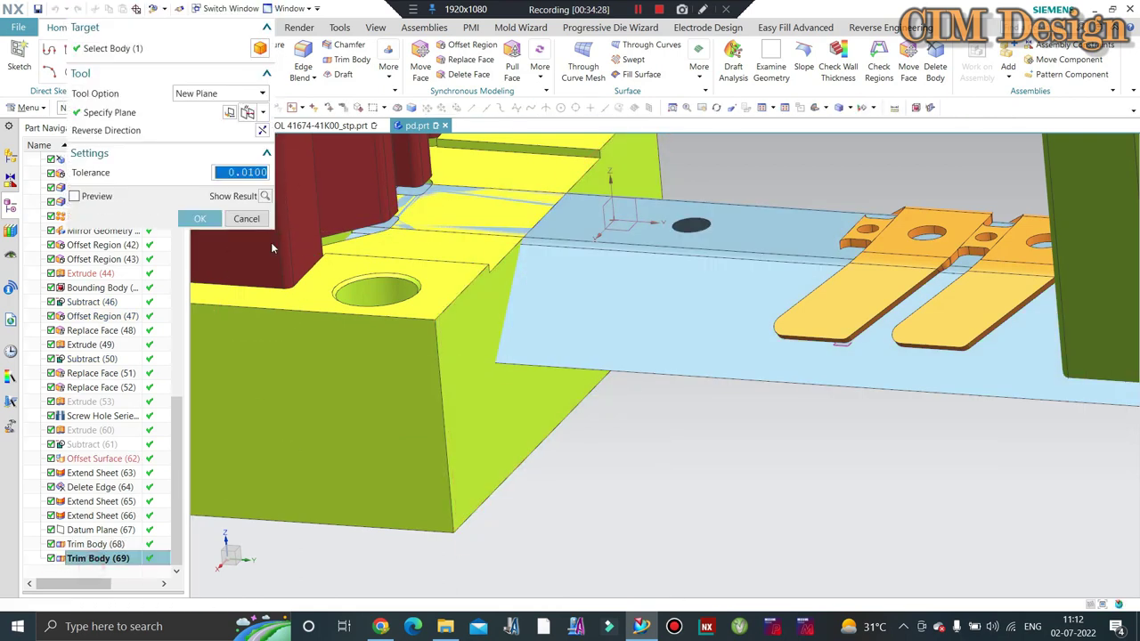
pyautogui.middleClick(308, 183)
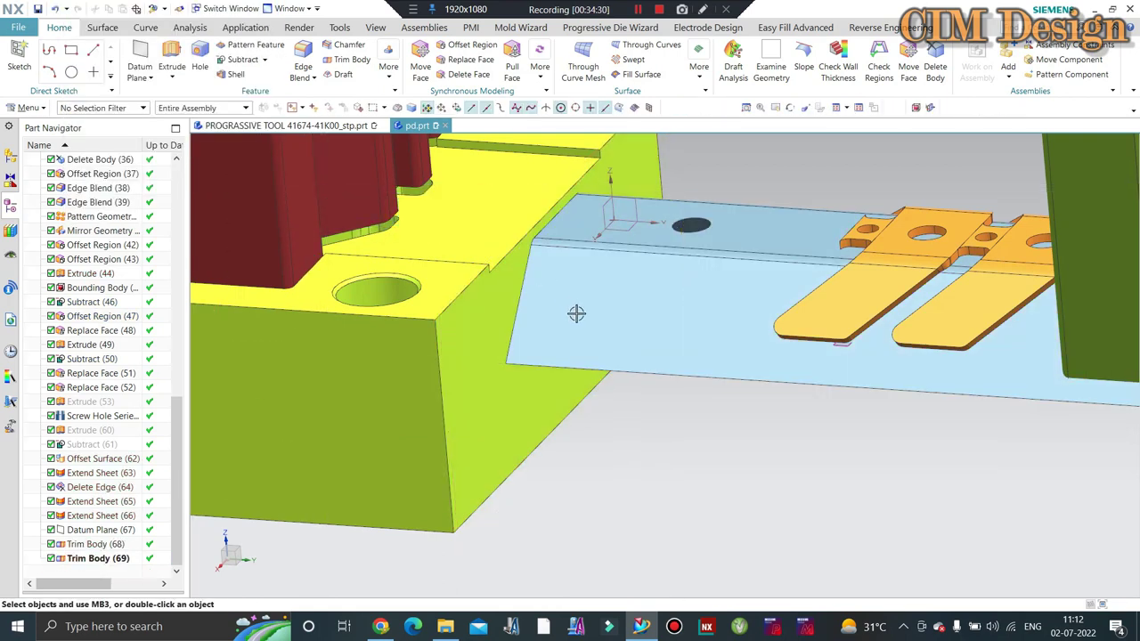
pyautogui.moveTo(577, 312)
pyautogui.mouseDown(button='middle')
pyautogui.moveTo(650, 383)
pyautogui.moveTo(651, 374)
pyautogui.mouseUp(button='middle')
# Step: Delete the round hole's edge from the strip sheet with Delete Edge
pyautogui.scroll(5, 623, 321)
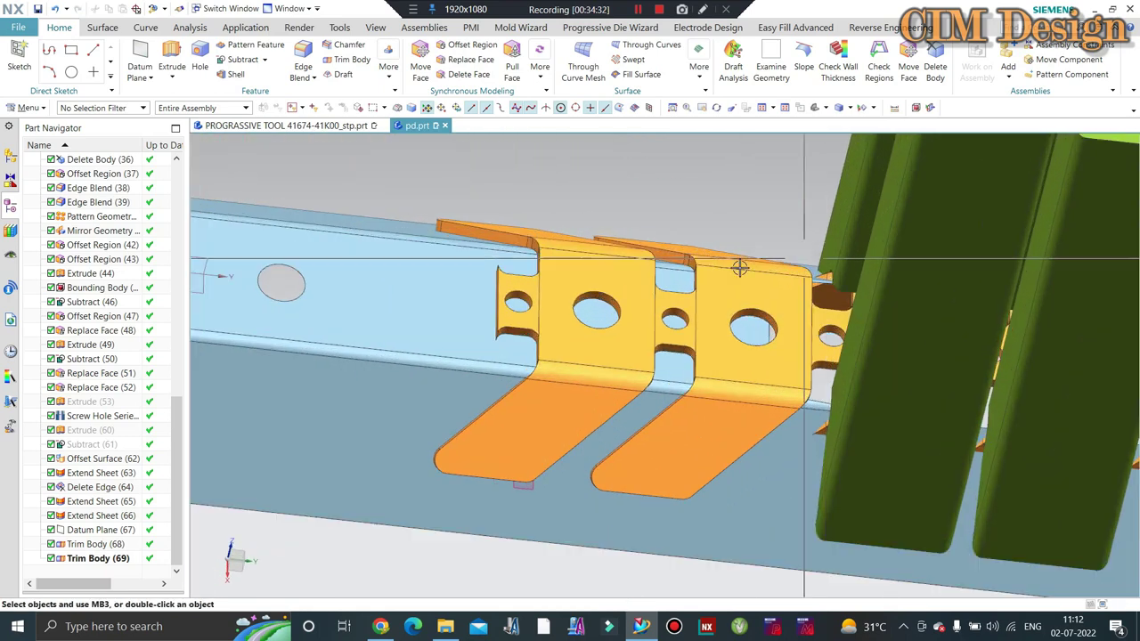
pyautogui.scroll(-3, 623, 338)
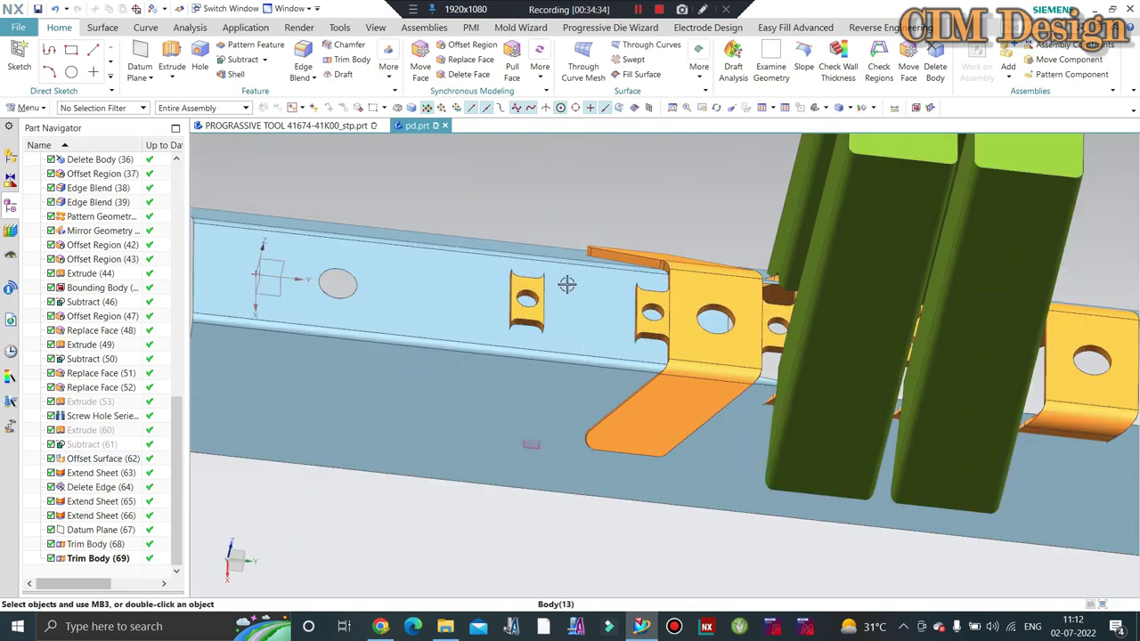
pyautogui.scroll(4, 656, 438)
pyautogui.scroll(-1, 322, 313)
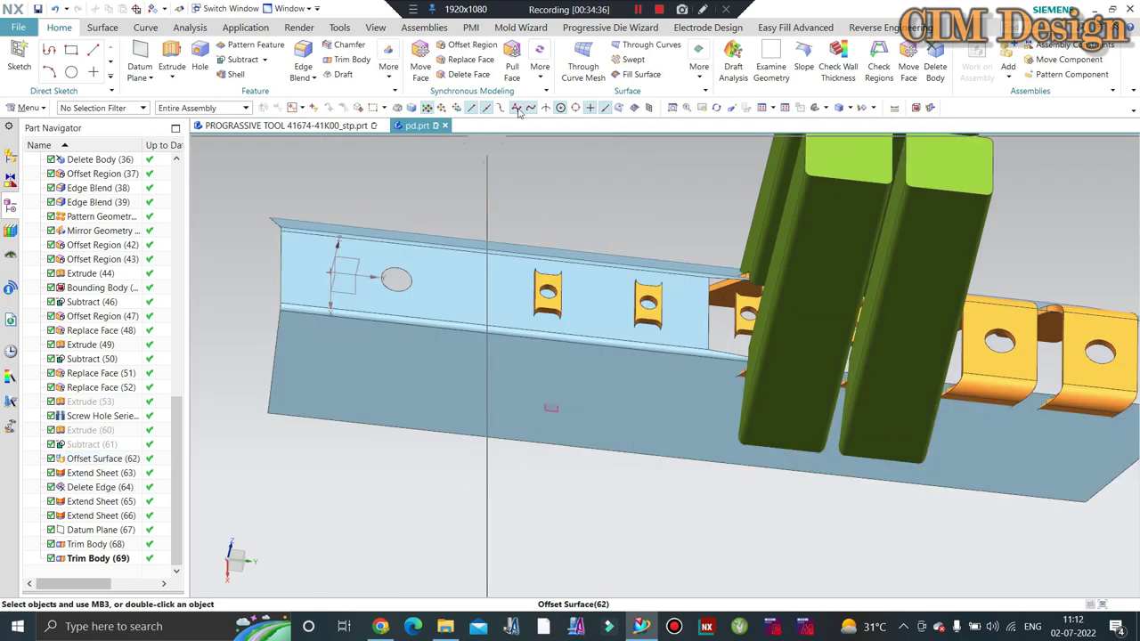
pyautogui.click(103, 30)
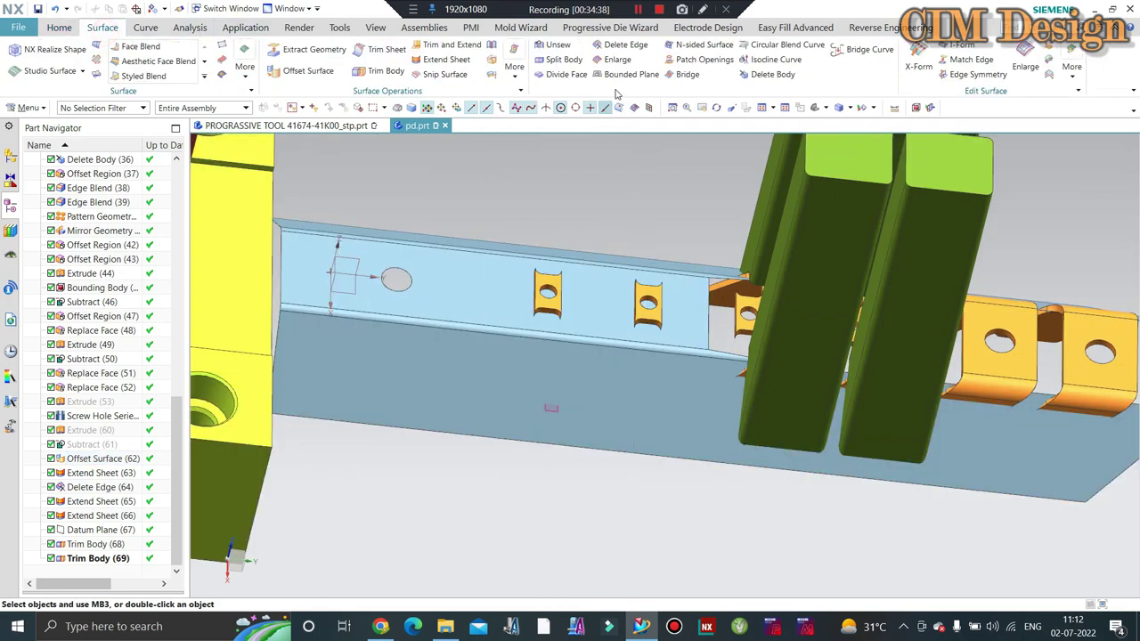
pyautogui.click(623, 44)
pyautogui.click(392, 273)
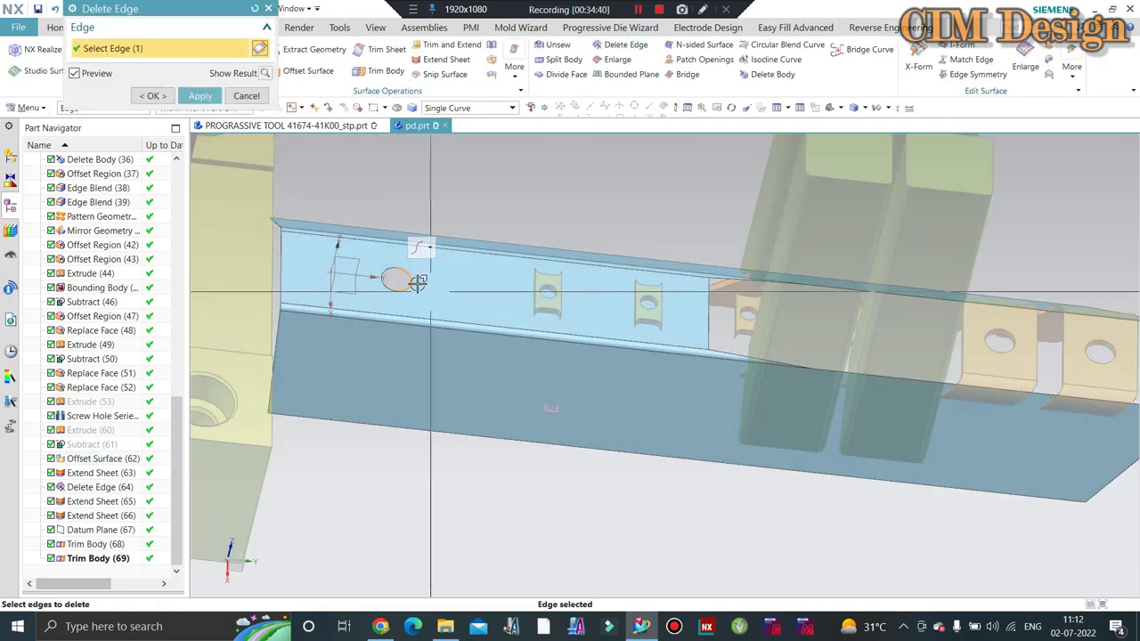
pyautogui.middleClick(397, 300)
# Step: Fit the whole tool in view and look at it from the top
pyautogui.scroll(-1, 758, 381)
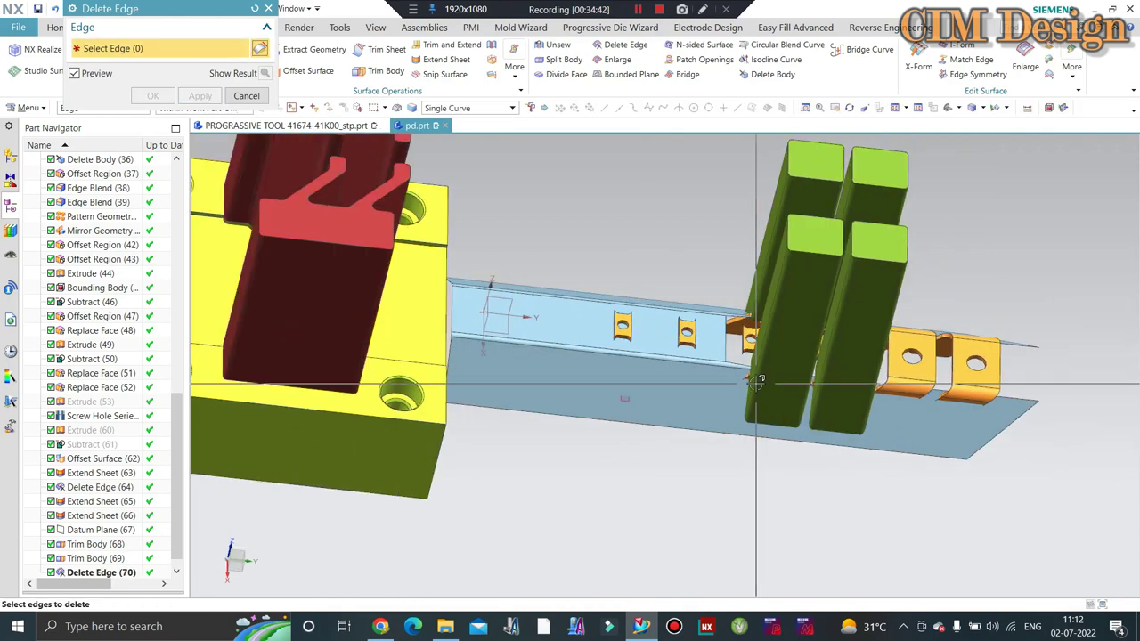
pyautogui.scroll(-1, 758, 381)
pyautogui.scroll(-1, 757, 381)
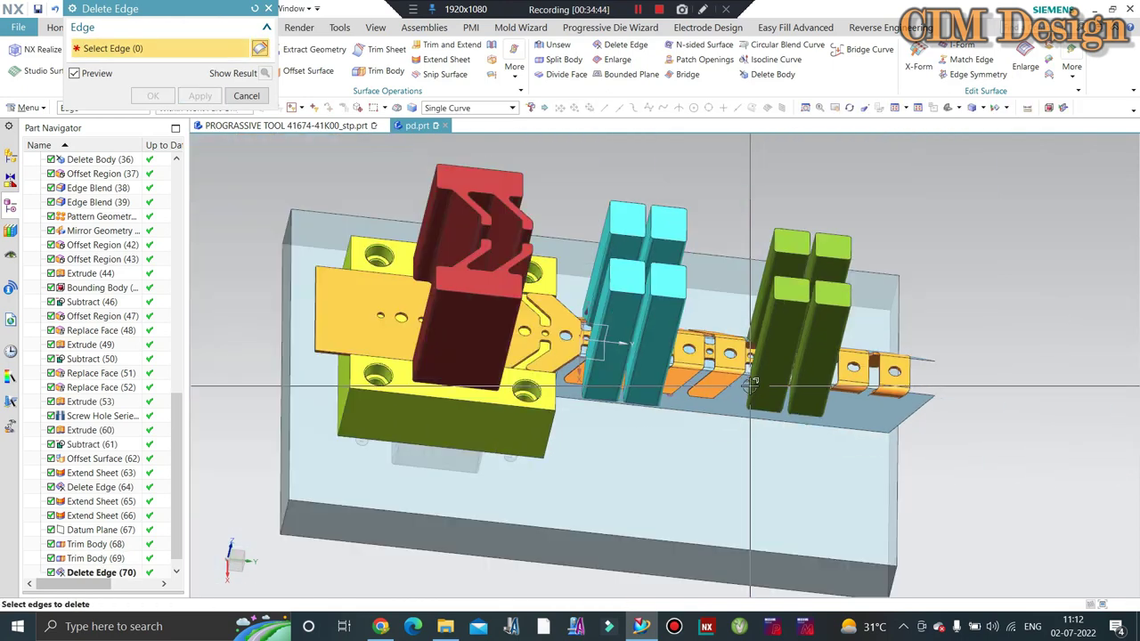
pyautogui.moveTo(752, 383)
pyautogui.mouseDown(button='middle')
pyautogui.moveTo(732, 385)
pyautogui.moveTo(758, 366)
pyautogui.moveTo(758, 383)
pyautogui.mouseUp(button='middle')
pyautogui.scroll(2, 757, 366)
pyautogui.scroll(3, 757, 366)
pyautogui.scroll(-2, 759, 381)
pyautogui.scroll(3, 758, 383)
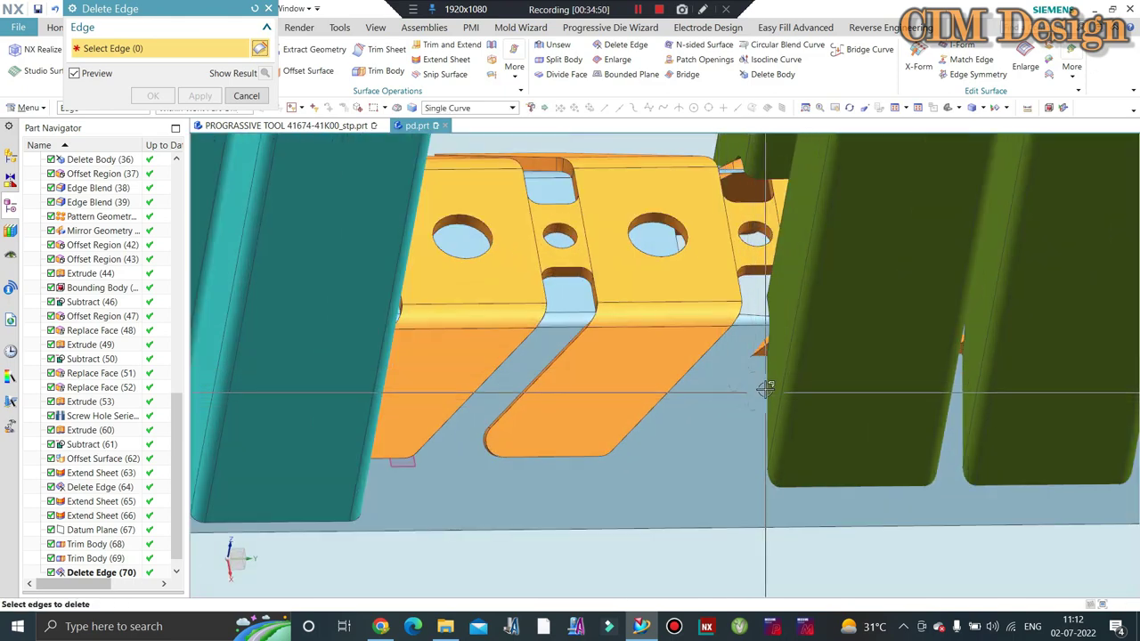
pyautogui.hotkey('ctrl', 'f')
pyautogui.hotkey('ctrl', 'alt', 't')
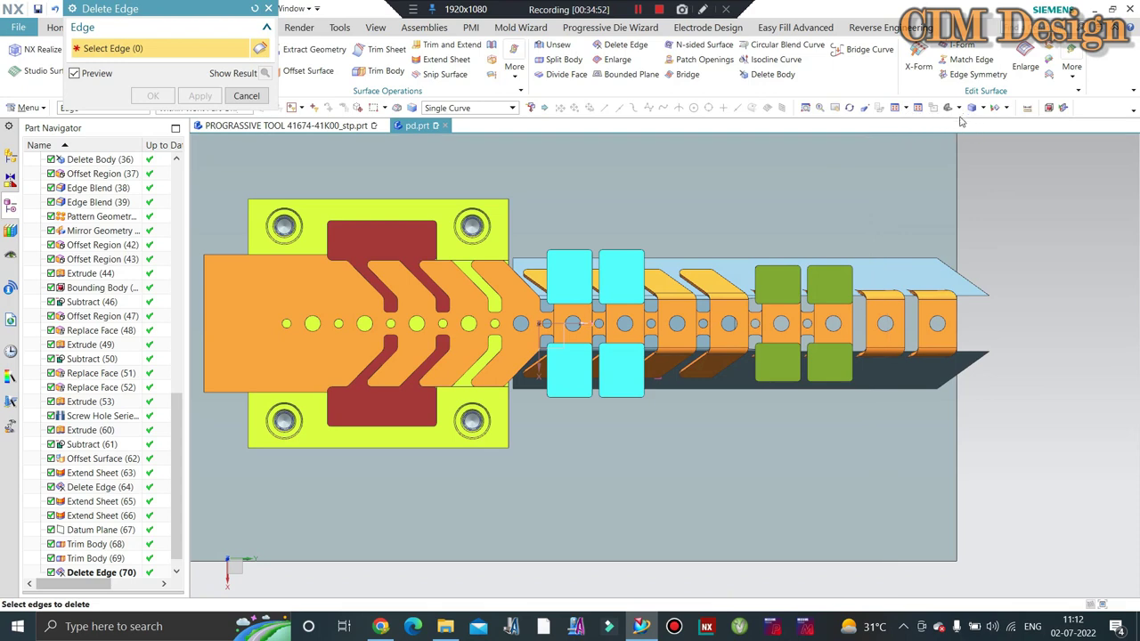
# Step: Switch the display to Static Wireframe and close the Delete Edge dialog
pyautogui.click(995, 107)
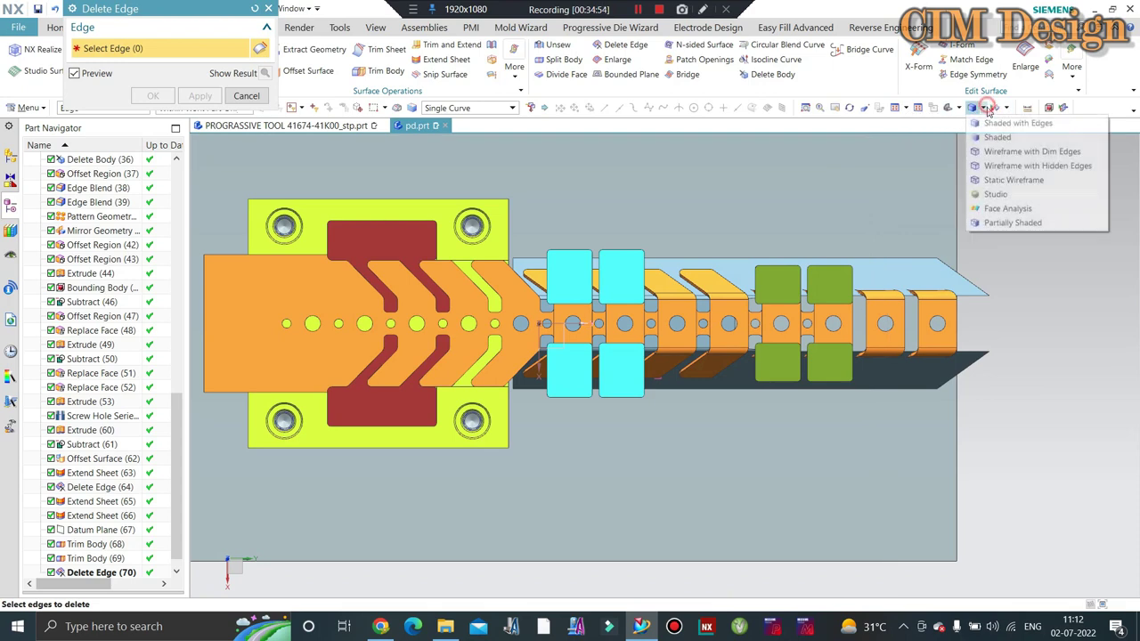
pyautogui.click(993, 178)
pyautogui.scroll(2, 757, 377)
pyautogui.scroll(2, 757, 377)
pyautogui.scroll(1, 725, 351)
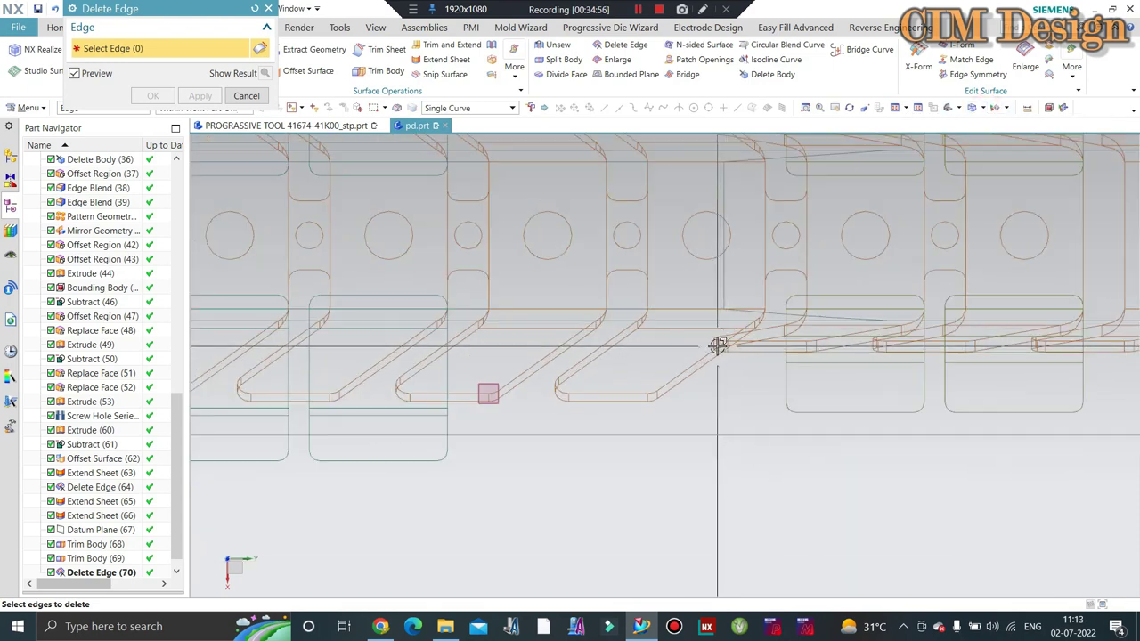
pyautogui.scroll(-2, 717, 345)
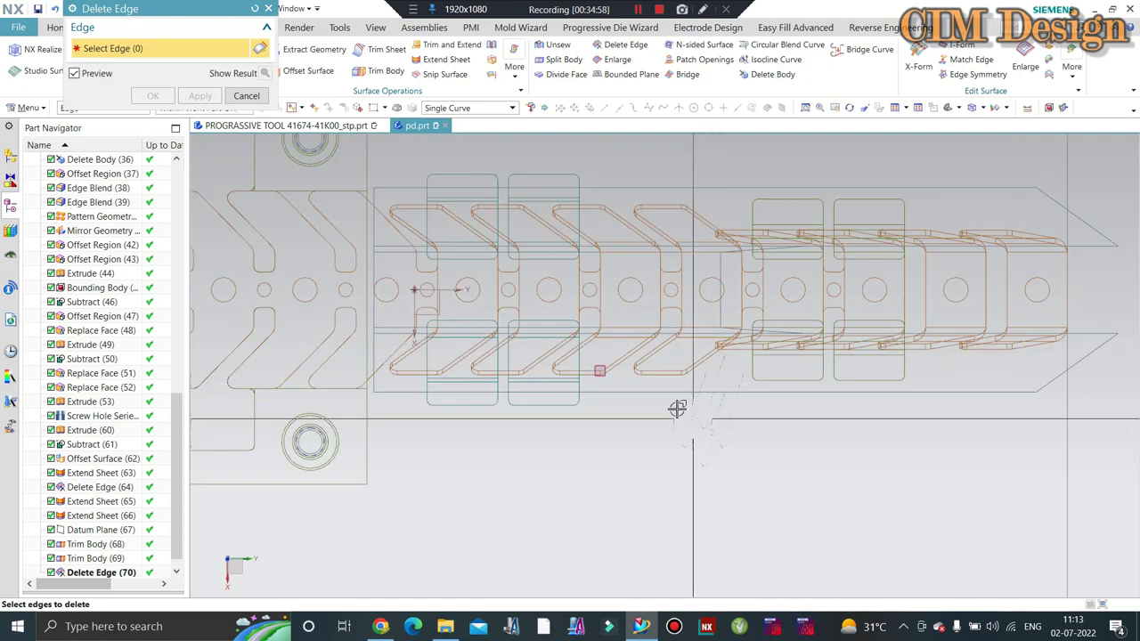
pyautogui.scroll(1, 681, 271)
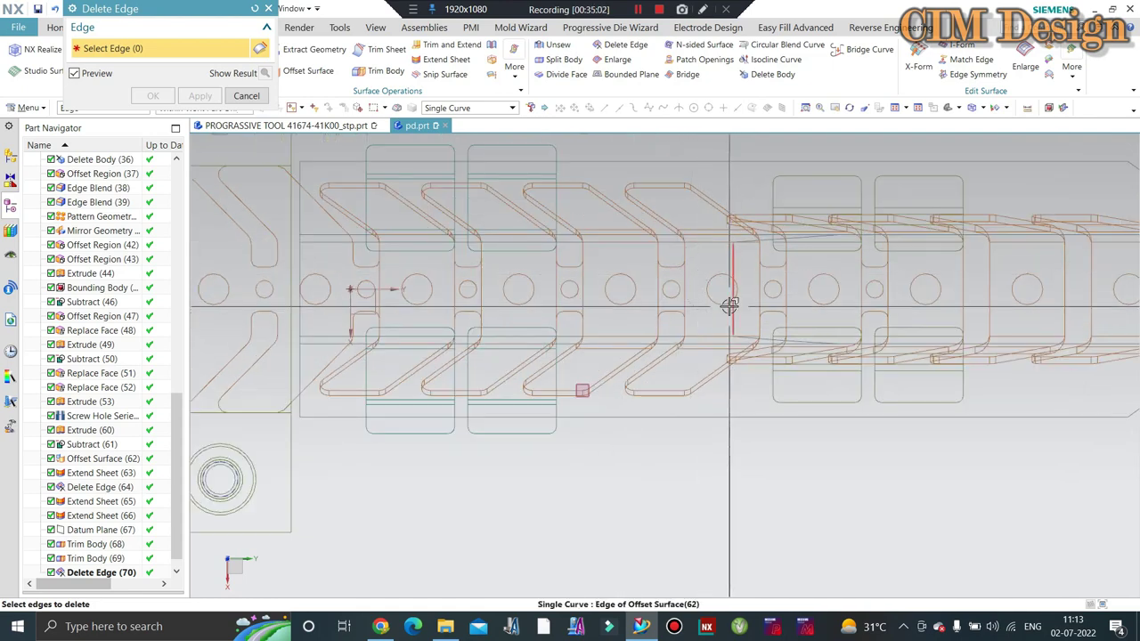
pyautogui.click(243, 96)
# Step: Trim the strip sheet at a point-defined plane on its edge just before the green punches
pyautogui.scroll(-2, 687, 298)
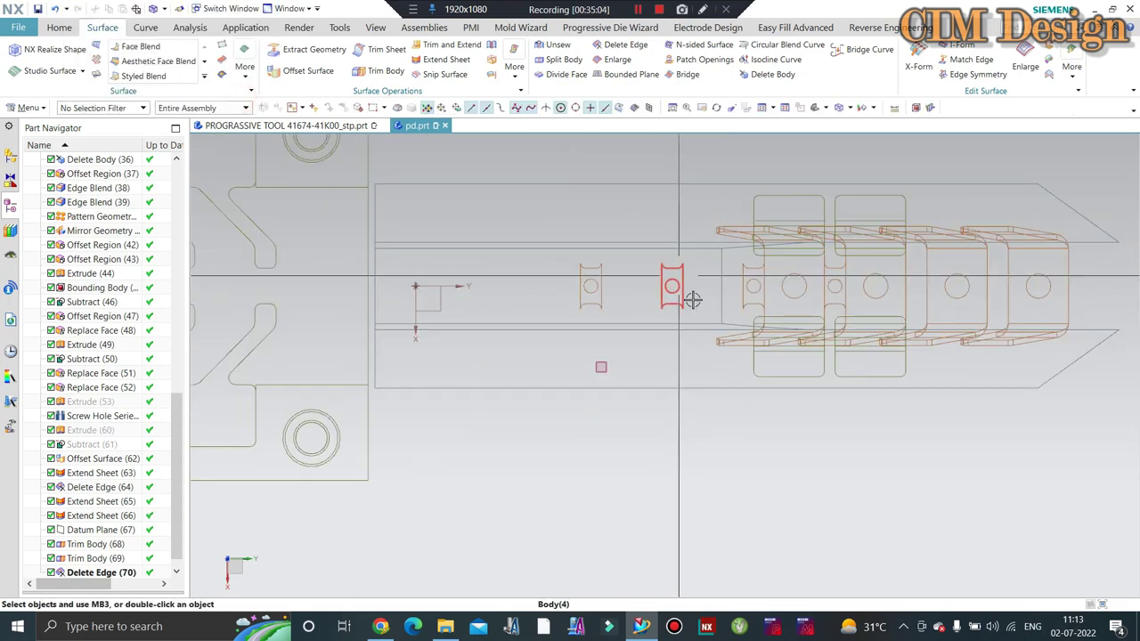
pyautogui.scroll(-2, 676, 267)
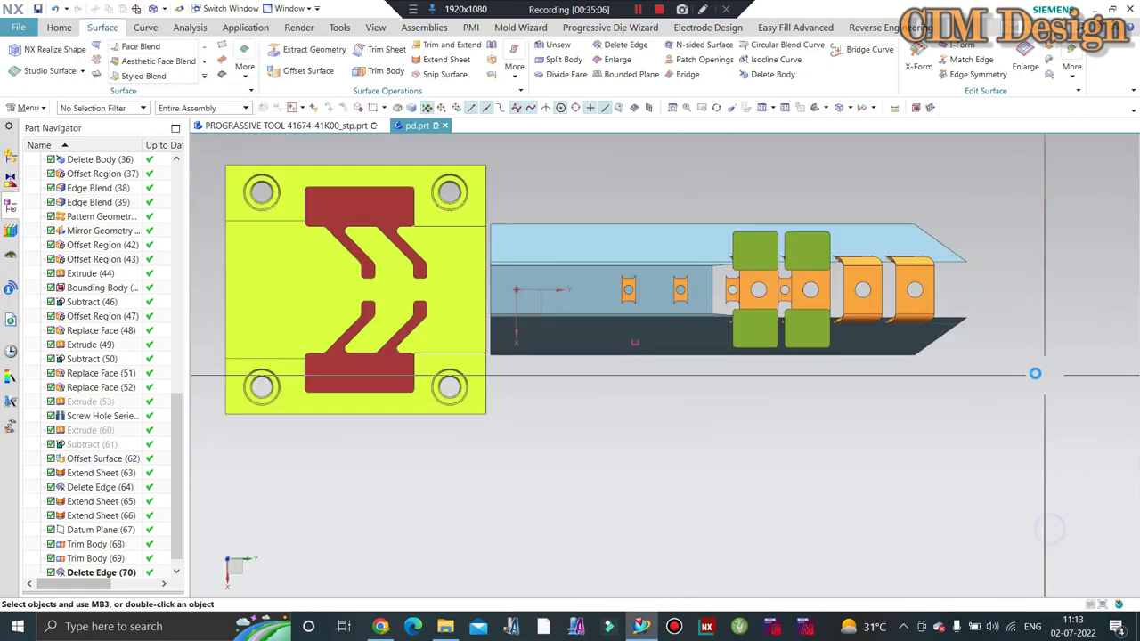
pyautogui.scroll(2, 703, 293)
pyautogui.scroll(2, 728, 339)
pyautogui.moveTo(728, 340); pyautogui.dragTo(555, 172, button='middle')
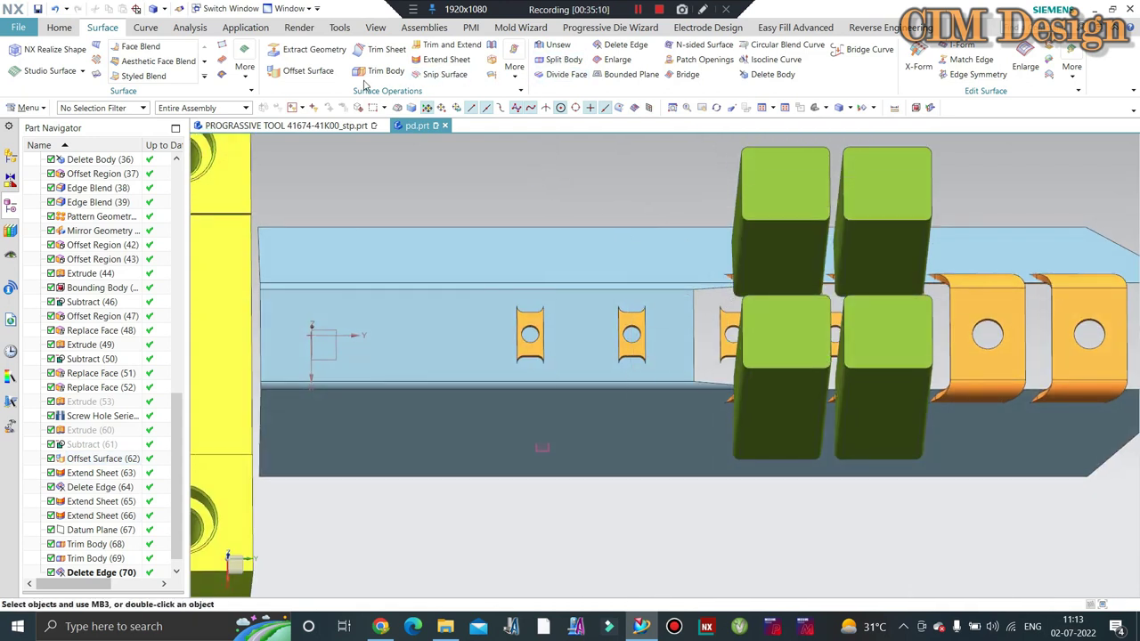
pyautogui.click(562, 326)
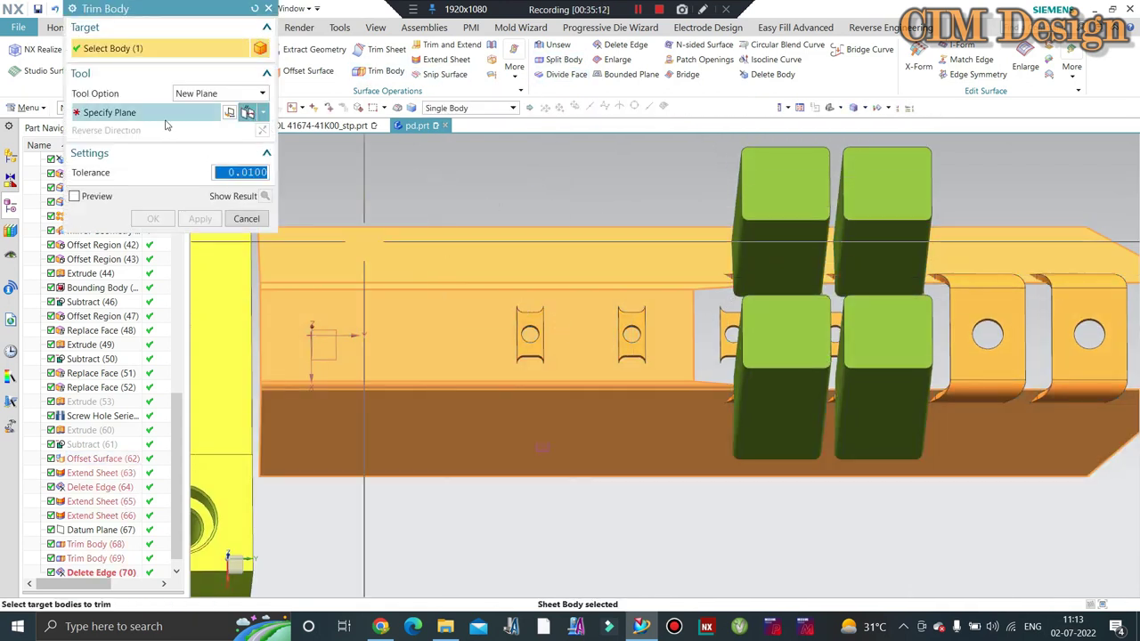
pyautogui.click(263, 113)
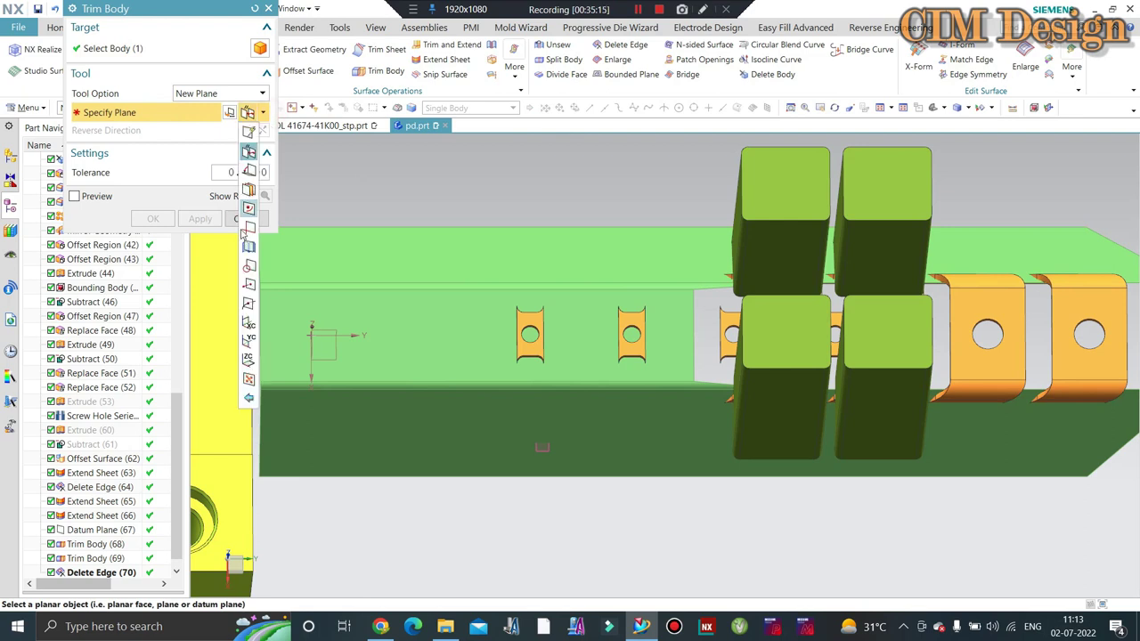
pyautogui.click(249, 283)
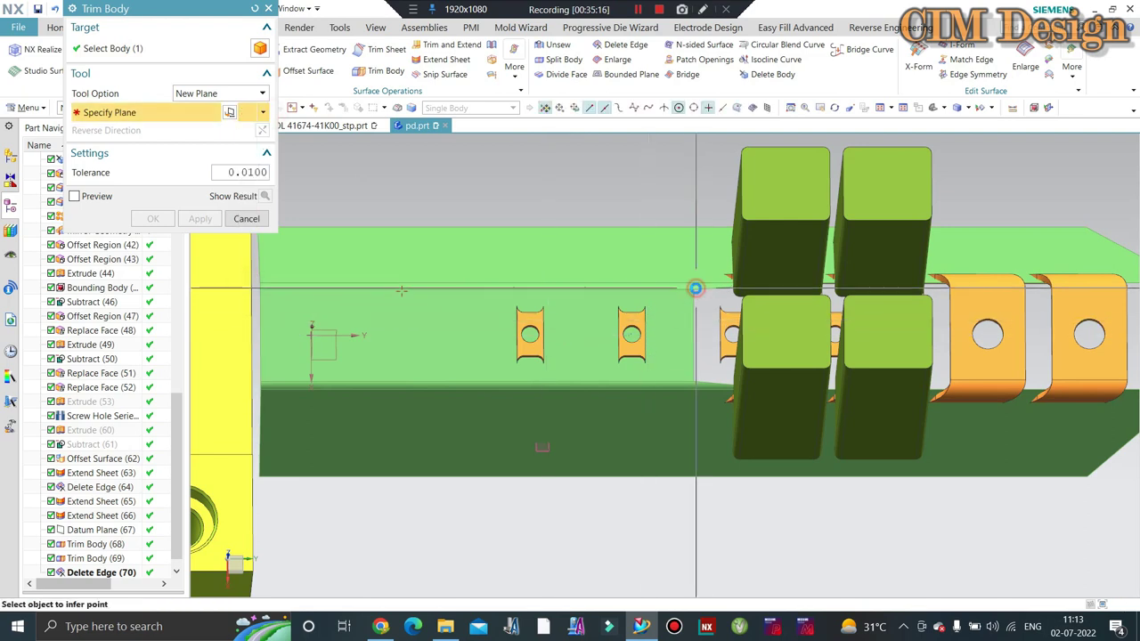
pyautogui.click(695, 291)
pyautogui.middleClick(693, 367)
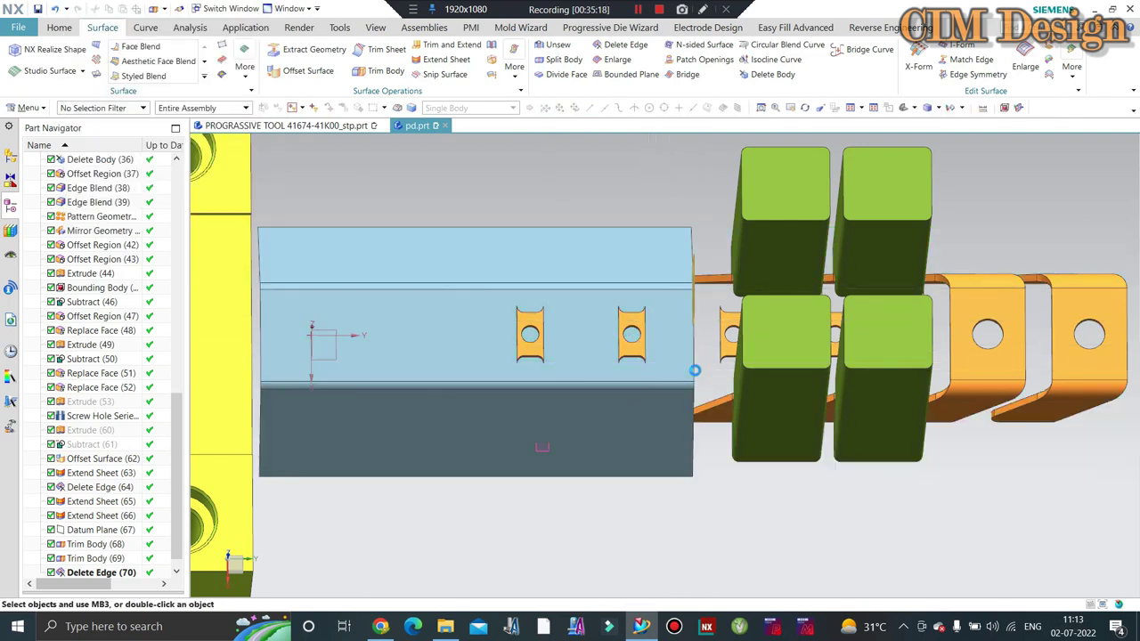
# Step: Orbit to a side view and start a bounding body with F4
pyautogui.scroll(-3, 691, 371)
pyautogui.moveTo(679, 372); pyautogui.dragTo(666, 312, button='middle')
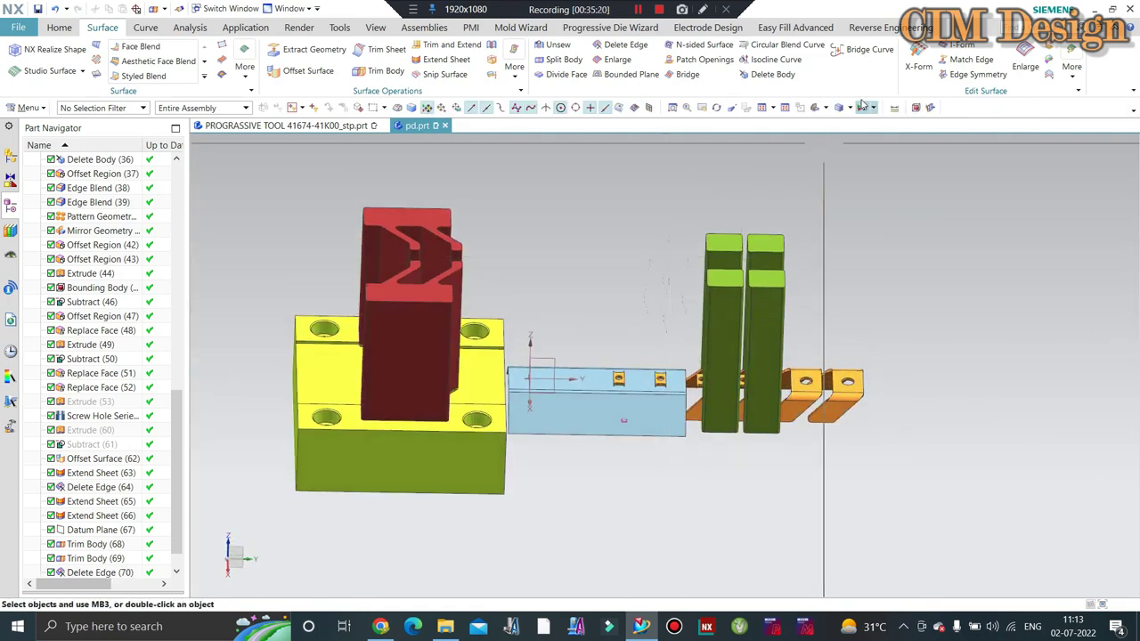
pyautogui.press('F4')
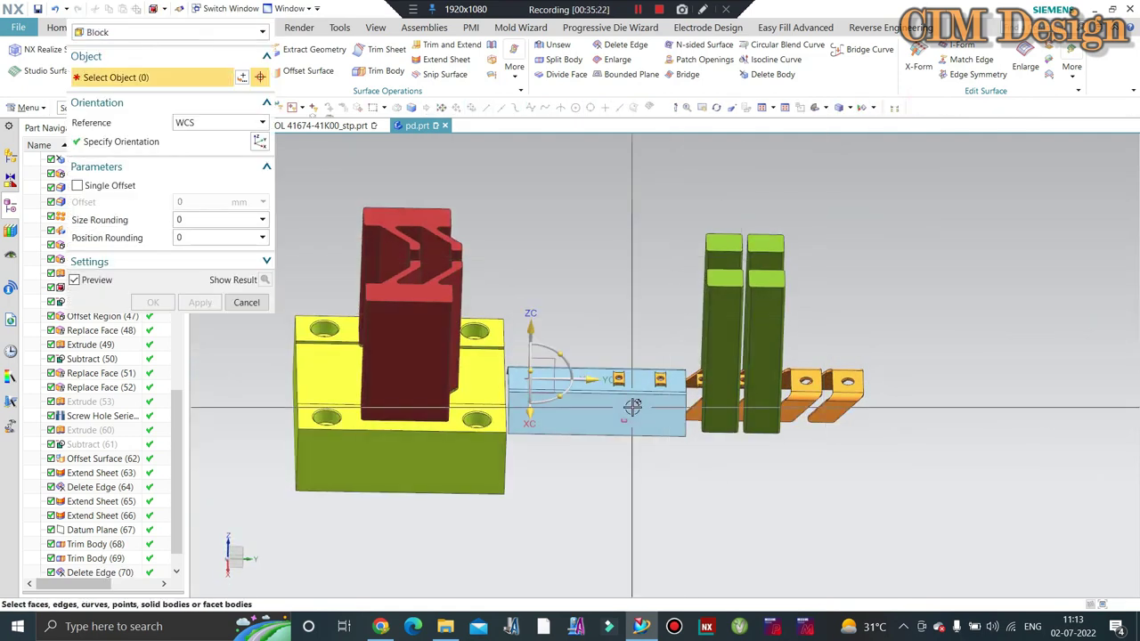
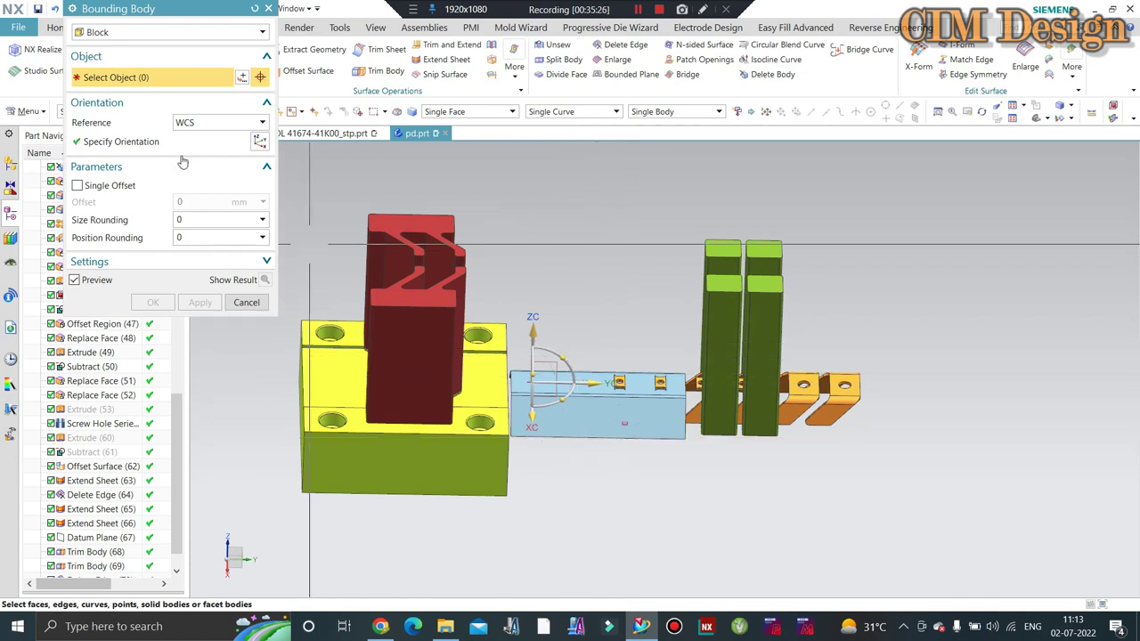
# Step: Cancel the Bounding Body dialog and orbit to an angled view of the blue channel
pyautogui.click(247, 303)
pyautogui.press('F8')
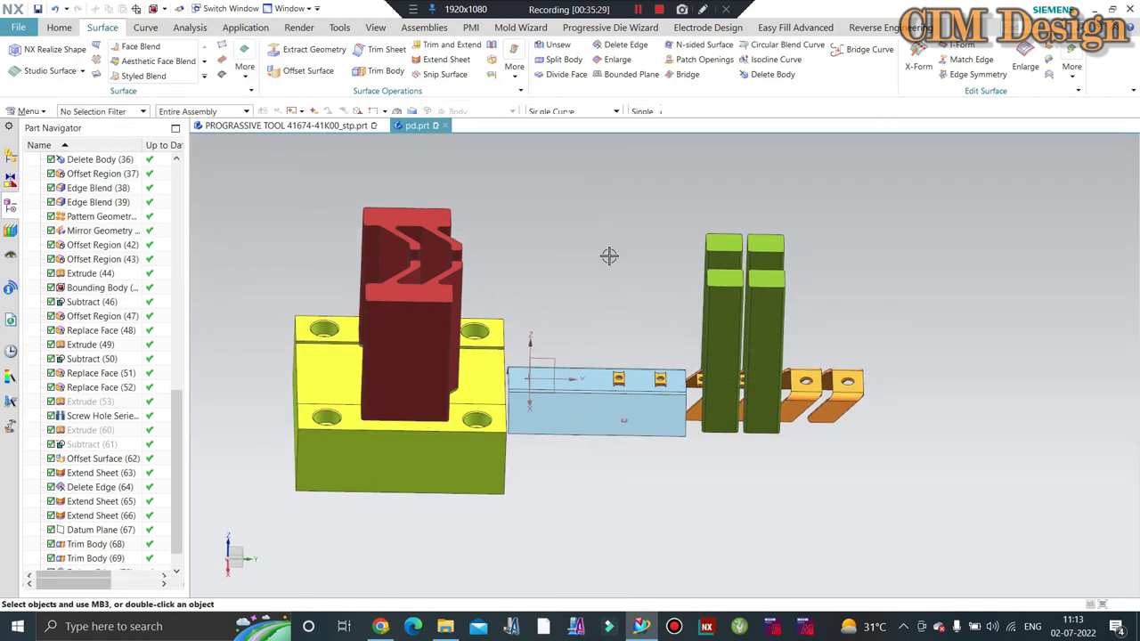
pyautogui.moveTo(673, 390); pyautogui.dragTo(665, 379, button='middle')
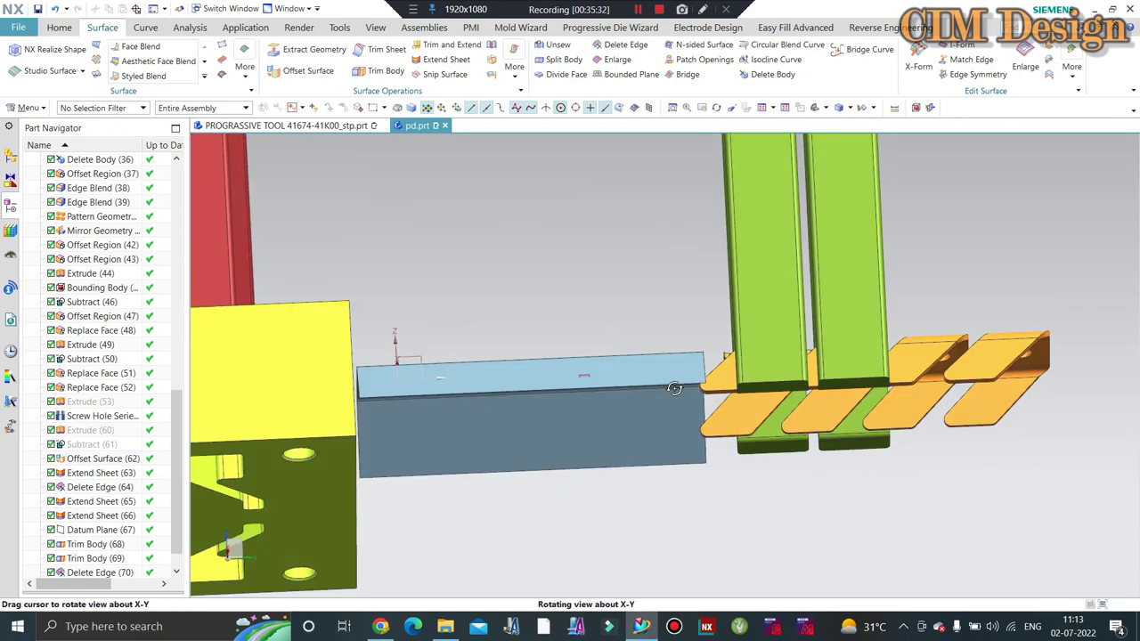
pyautogui.moveTo(666, 379)
pyautogui.mouseDown(button='middle')
pyautogui.moveTo(513, 400)
pyautogui.moveTo(501, 447)
pyautogui.mouseUp(button='middle')
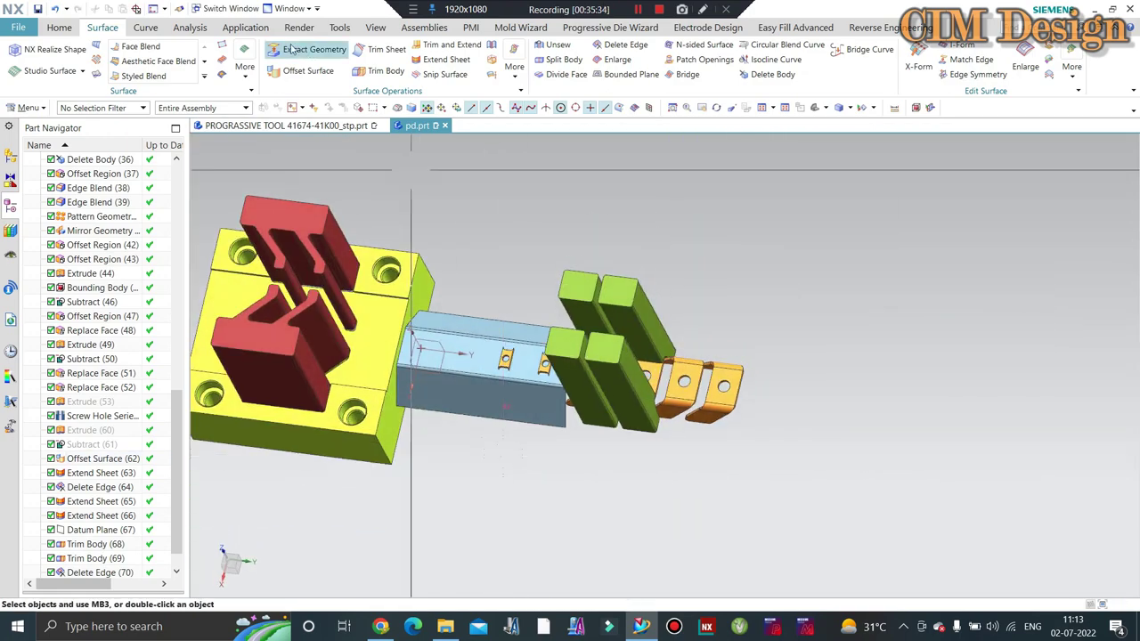
# Step: Start a fresh Extrude with the curve selection rule set to Single Curve
pyautogui.click(56, 28)
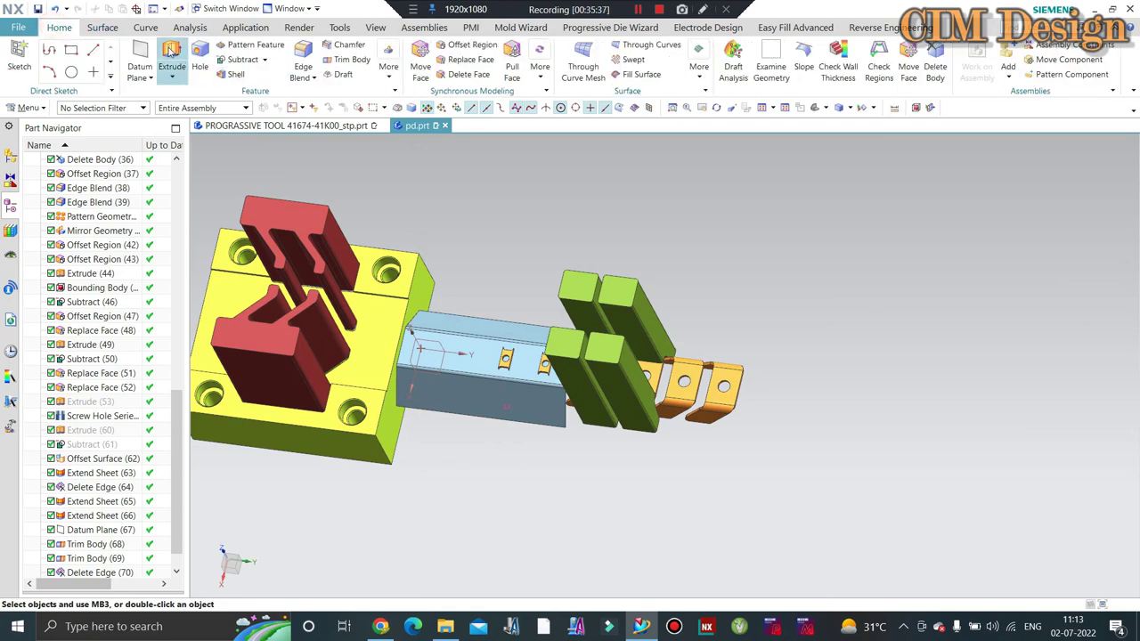
pyautogui.click(456, 409)
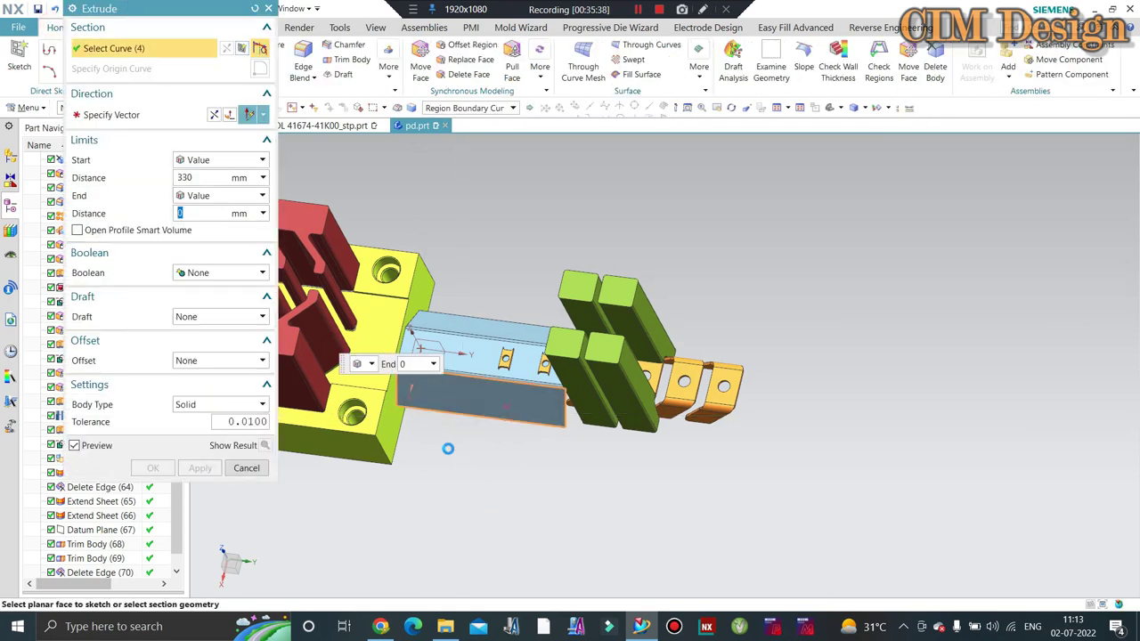
pyautogui.click(247, 468)
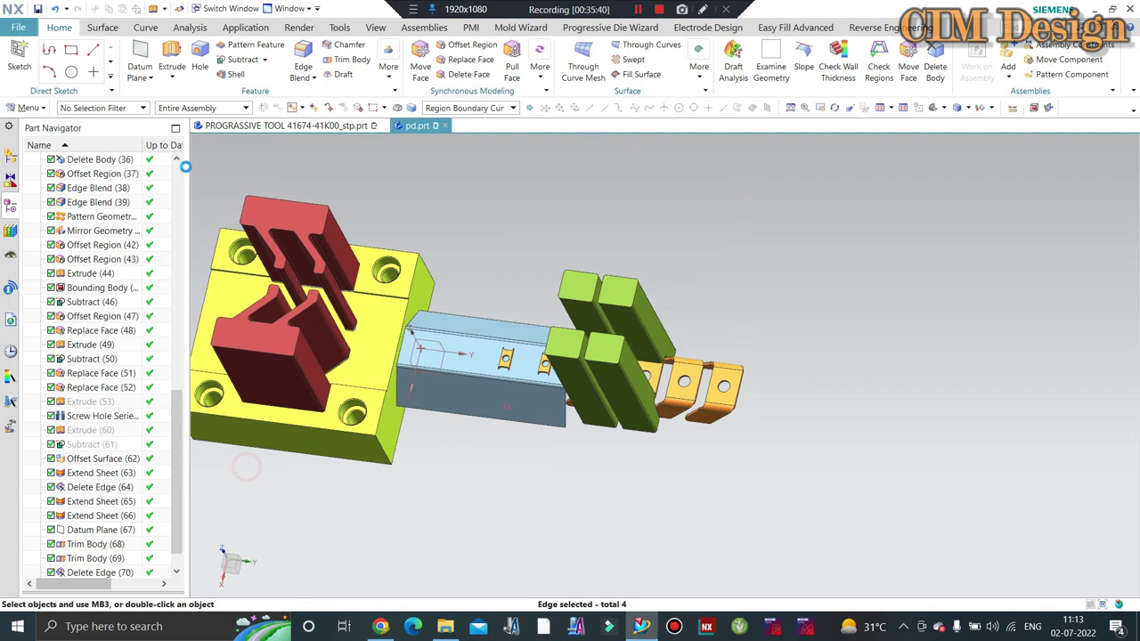
pyautogui.click(171, 57)
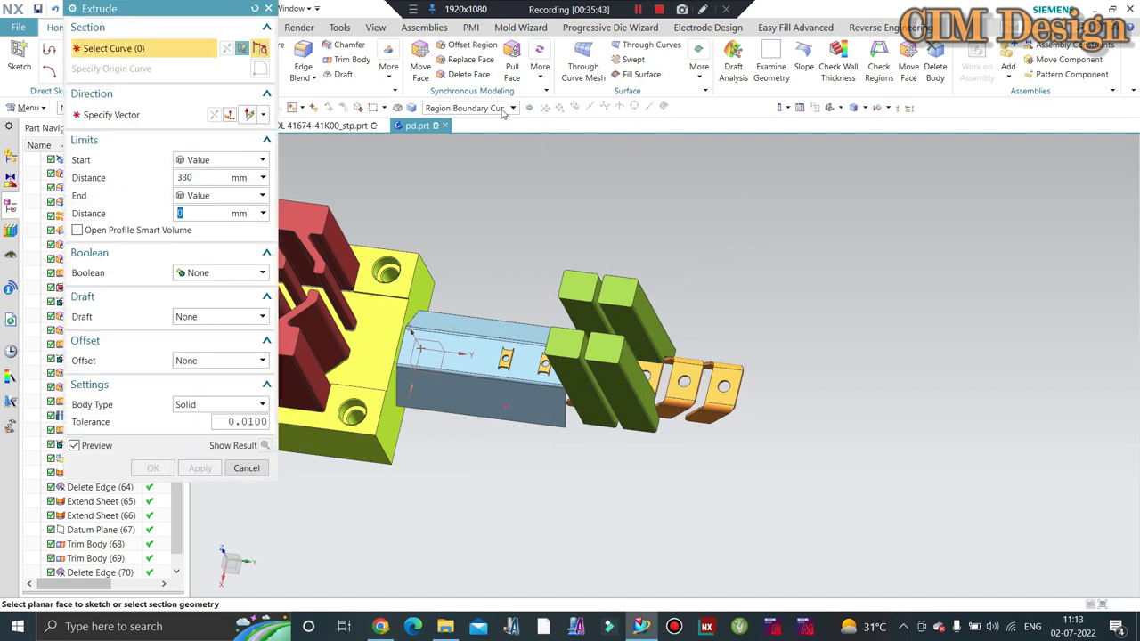
pyautogui.click(503, 109)
pyautogui.click(445, 122)
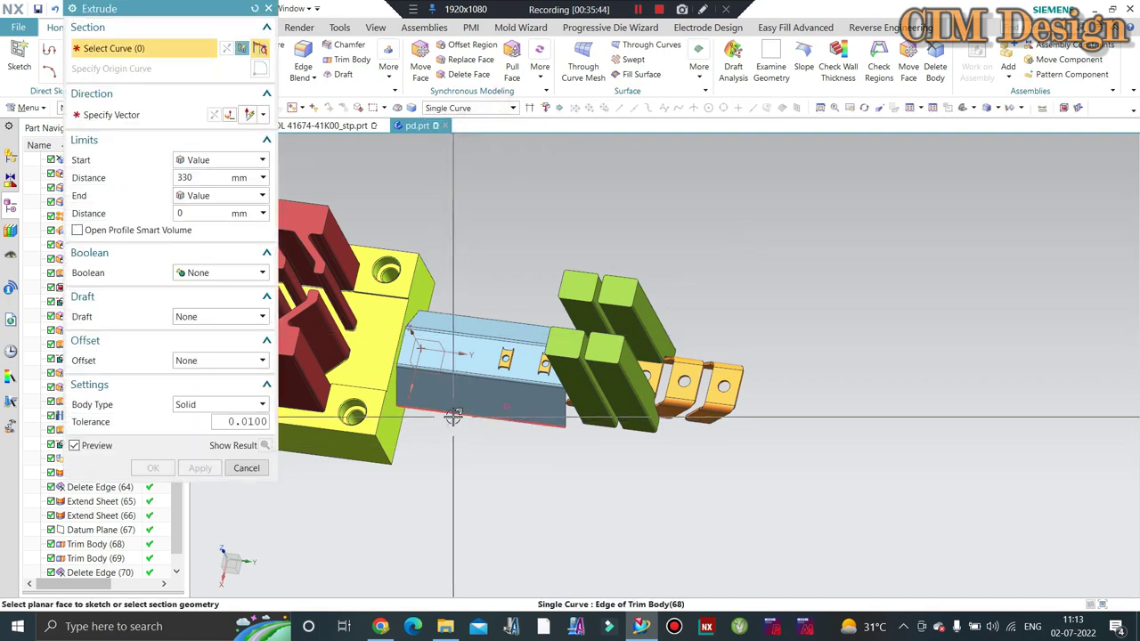
# Step: Extrude the first channel edge downward, Until Extended to the adjoining die face
pyautogui.click(185, 120)
pyautogui.click(658, 383)
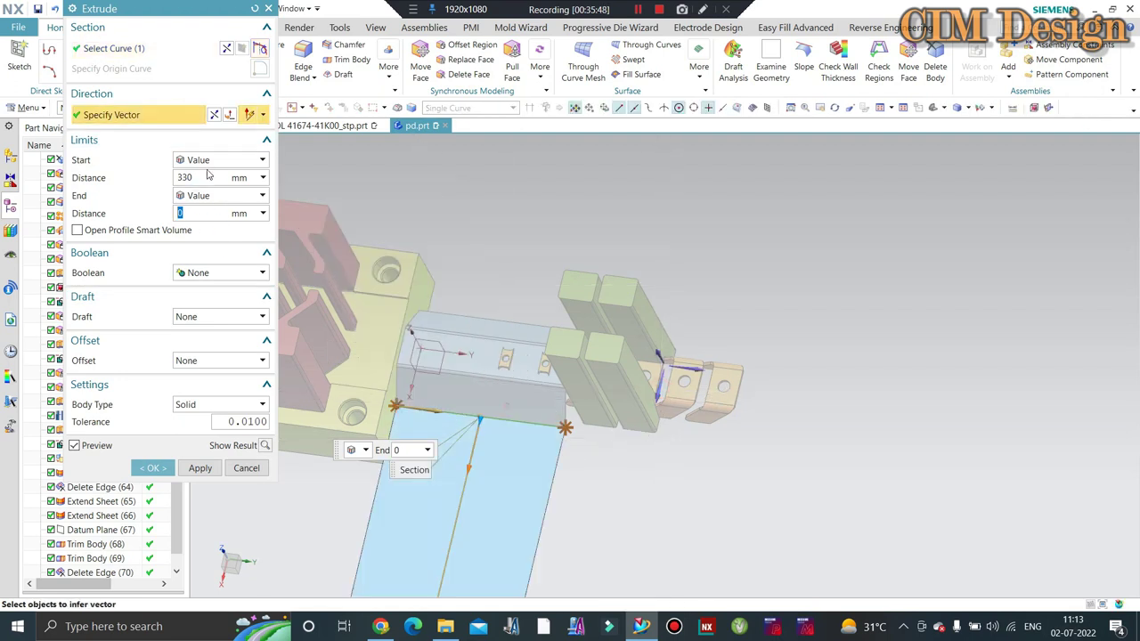
pyautogui.click(219, 159)
pyautogui.click(209, 228)
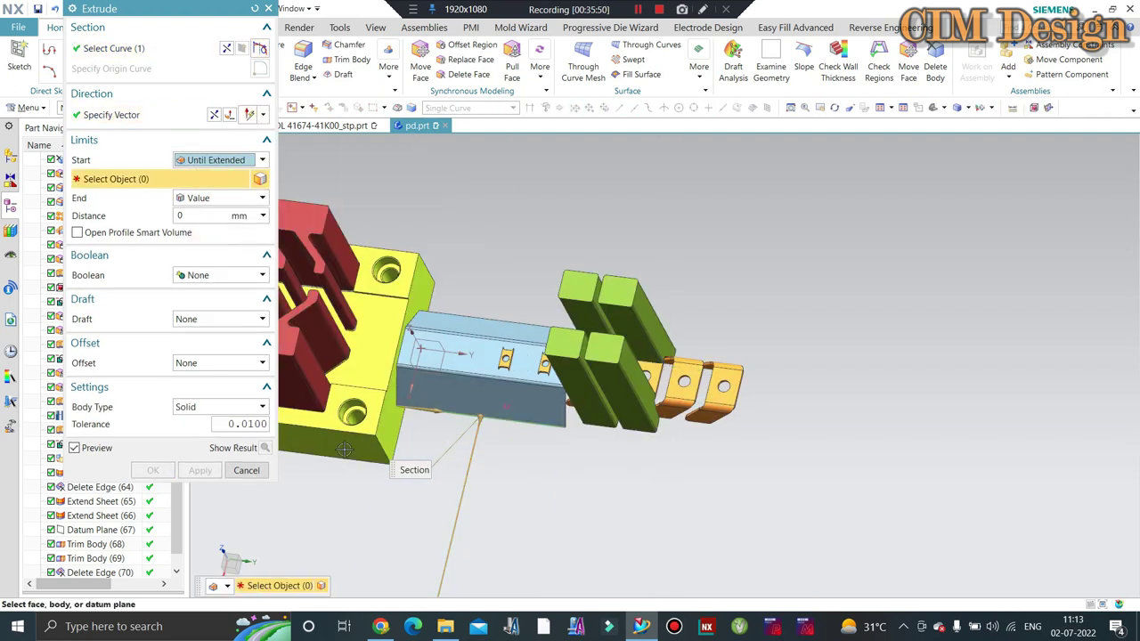
pyautogui.click(344, 450)
pyautogui.click(199, 470)
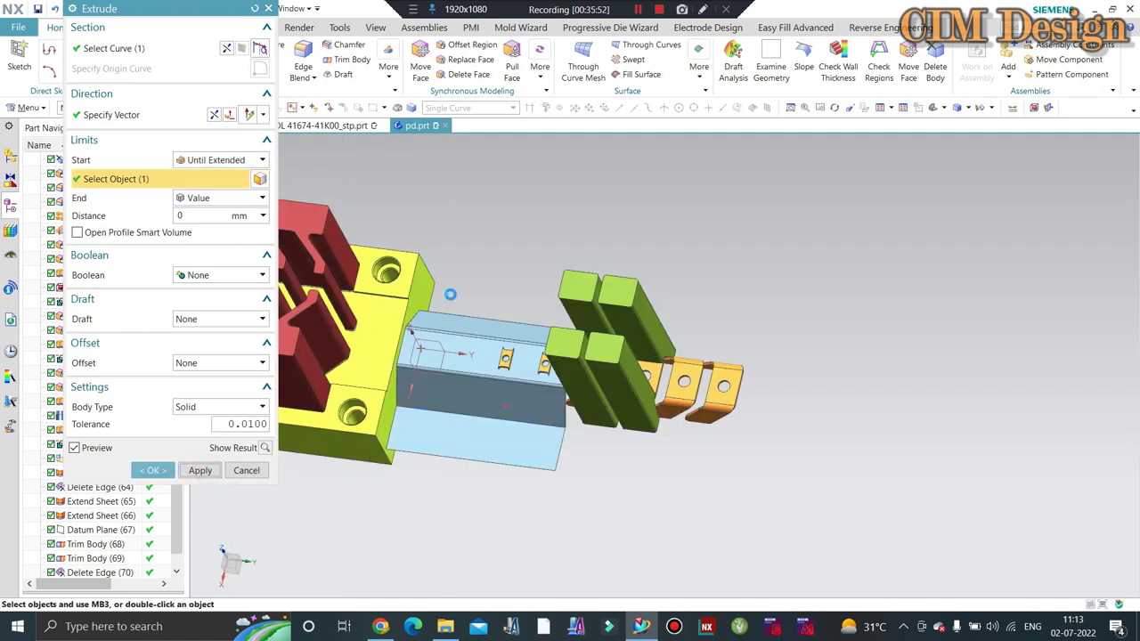
# Step: Extrude a second wall along the top die edge
pyautogui.click(481, 311)
pyautogui.click(125, 116)
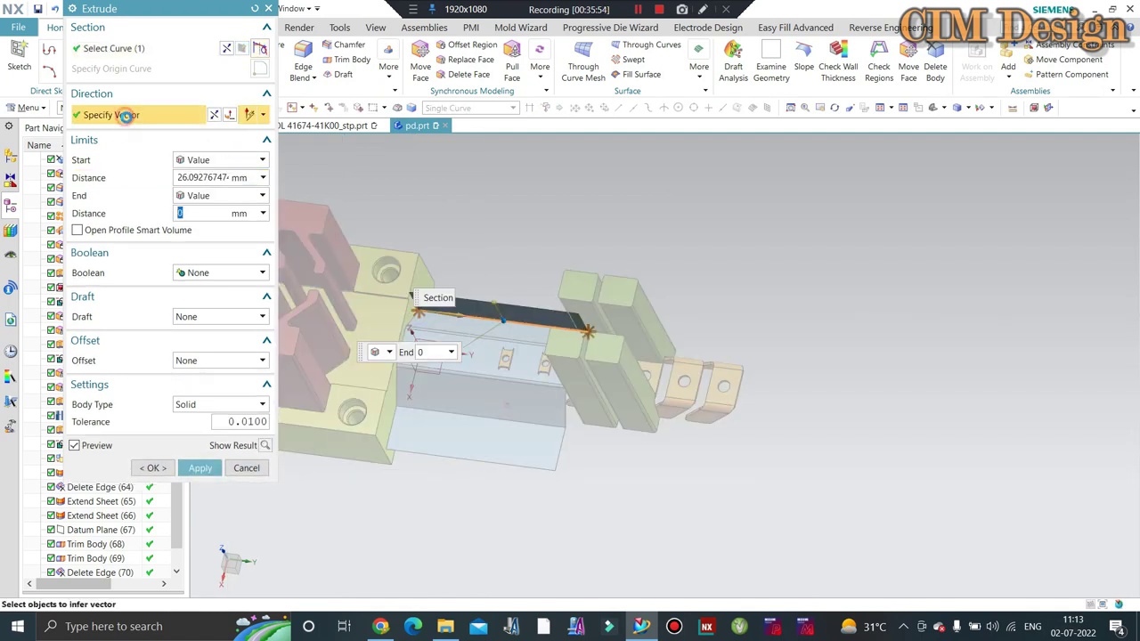
pyautogui.moveTo(439, 249); pyautogui.dragTo(432, 275, button='middle')
pyautogui.click(407, 205)
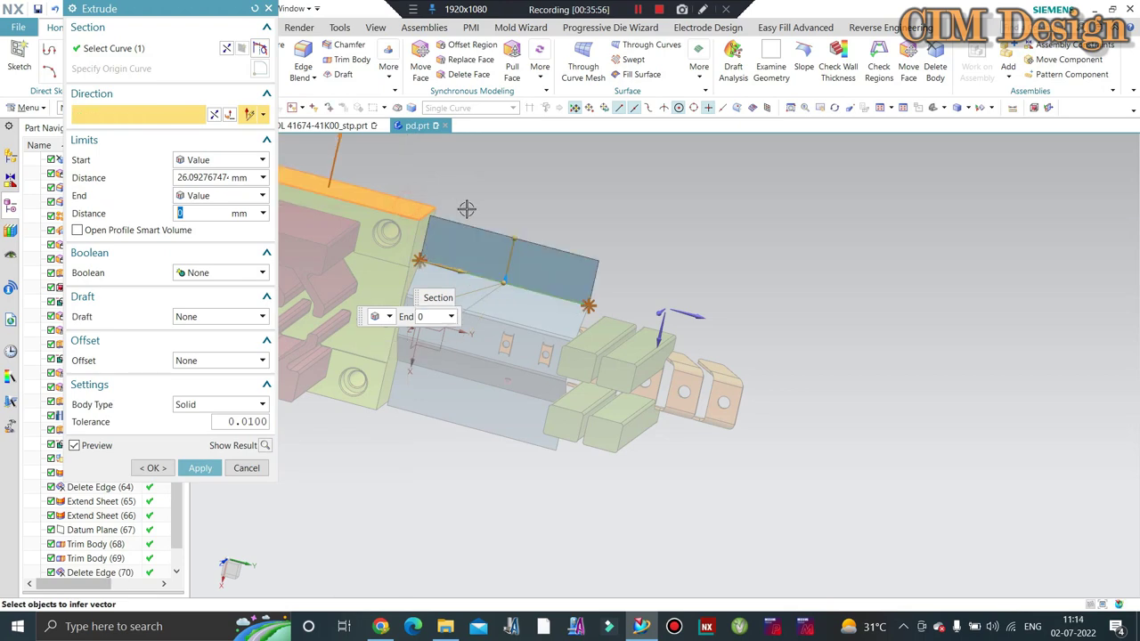
pyautogui.middleClick(492, 222)
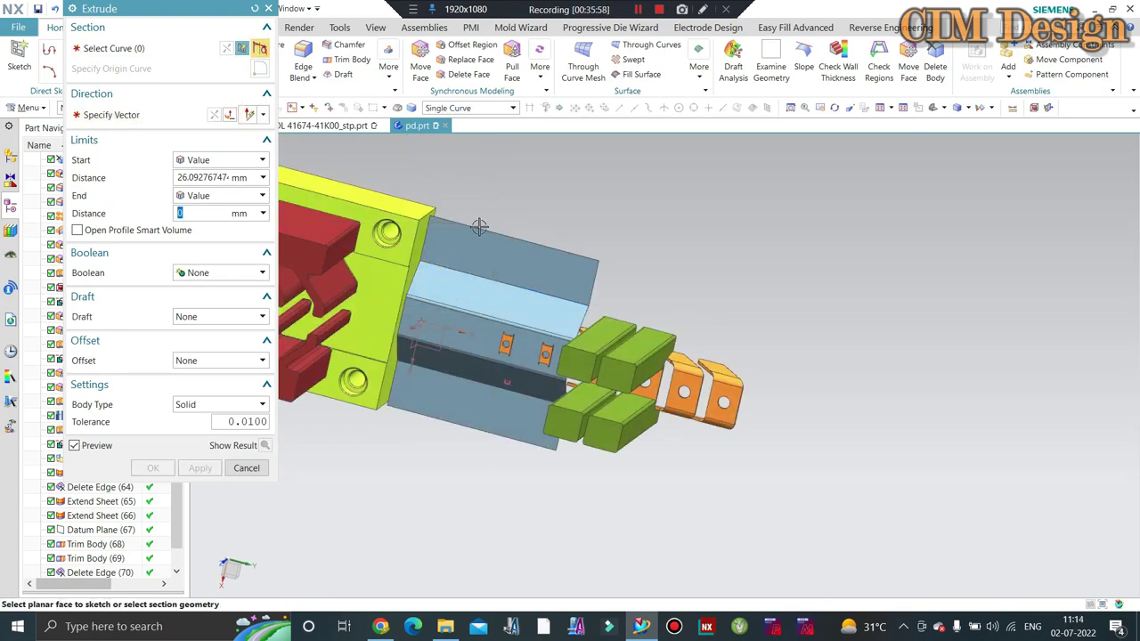
# Step: Extrude the channel's two bottom edges Until Extended to the lower die face
pyautogui.moveTo(479, 226); pyautogui.dragTo(587, 371, button='middle')
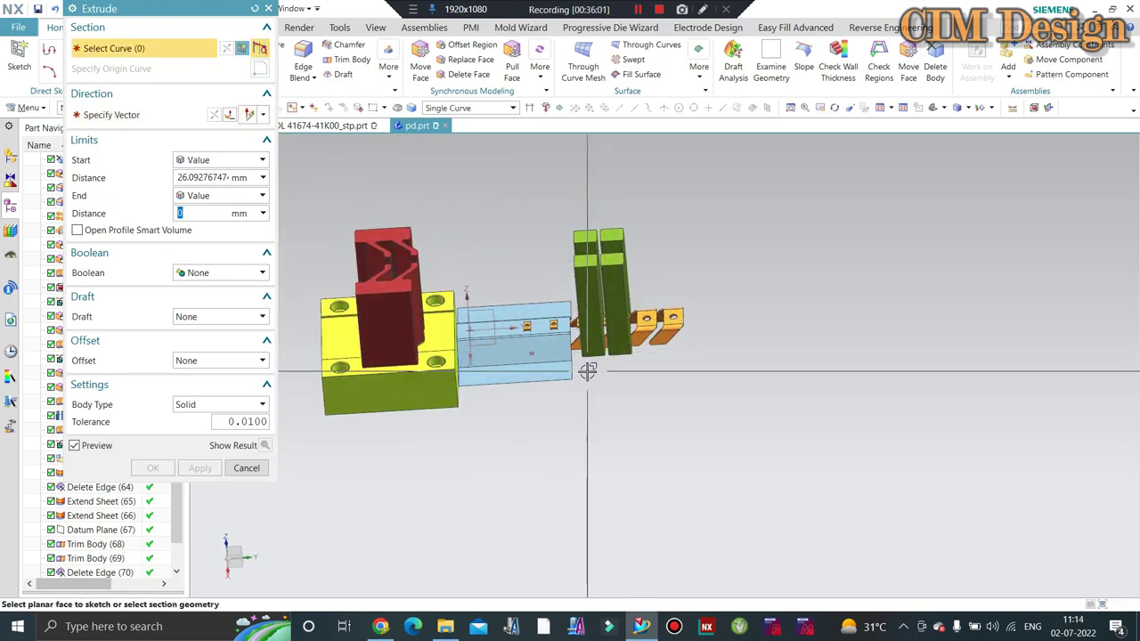
pyautogui.scroll(2, 552, 382)
pyautogui.click(516, 392)
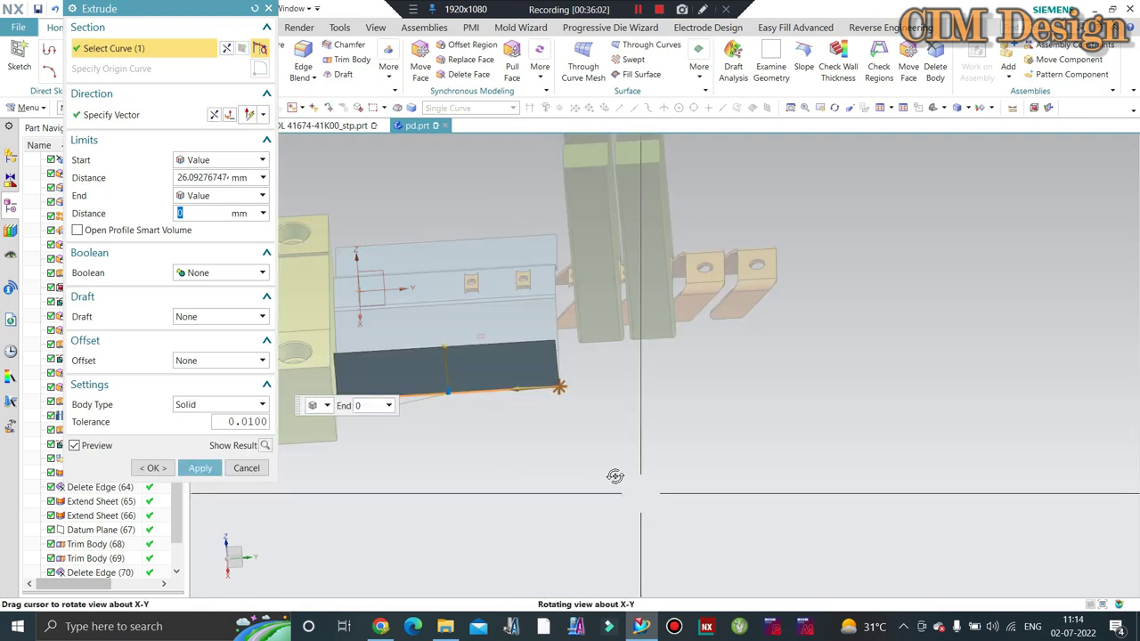
pyautogui.moveTo(641, 504); pyautogui.dragTo(550, 309, button='middle')
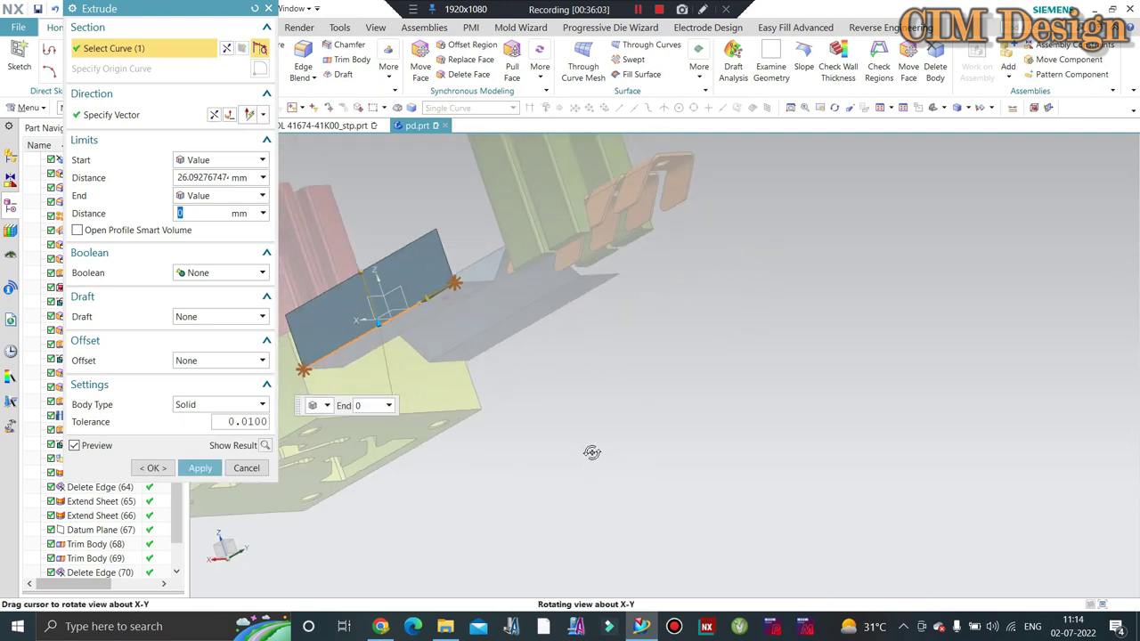
pyautogui.click(197, 160)
pyautogui.click(213, 228)
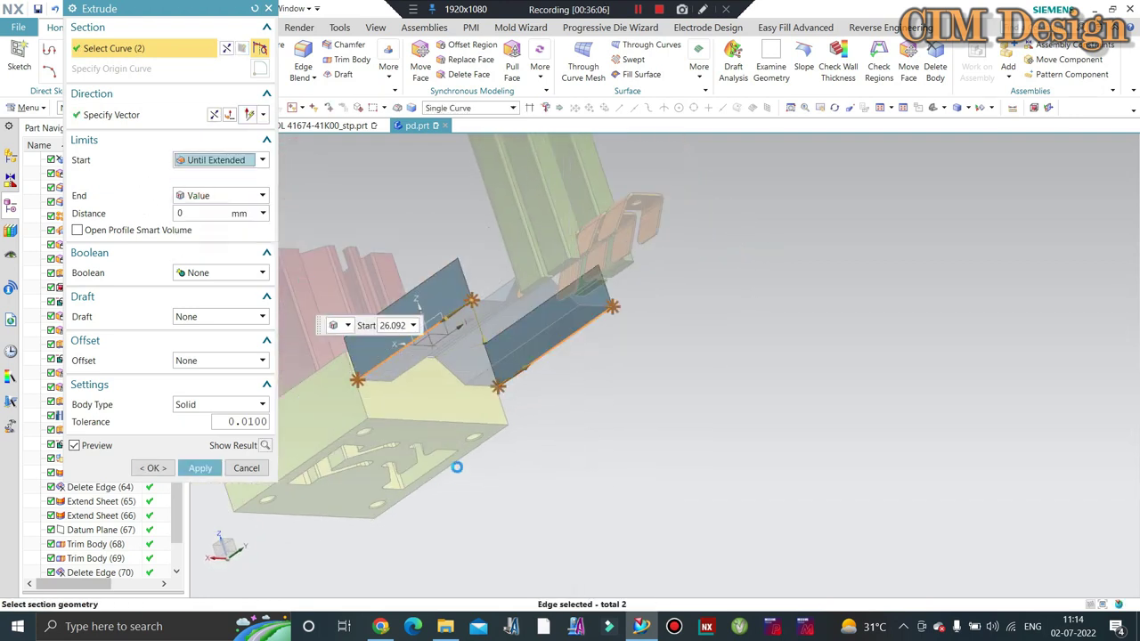
pyautogui.click(456, 465)
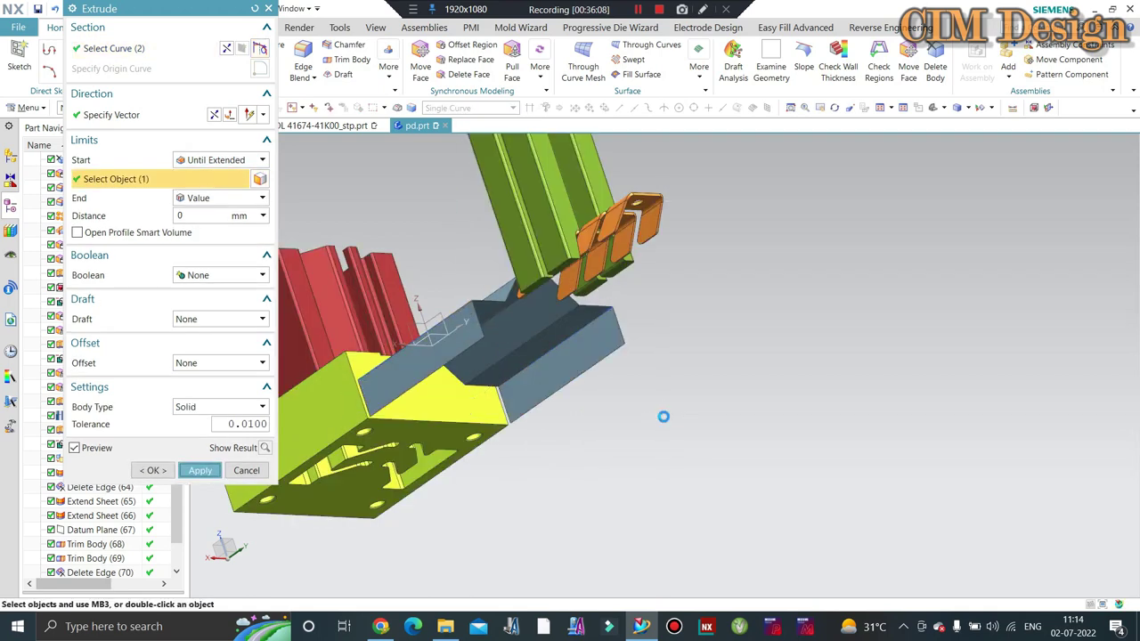
pyautogui.moveTo(557, 374); pyautogui.dragTo(558, 322, button='middle')
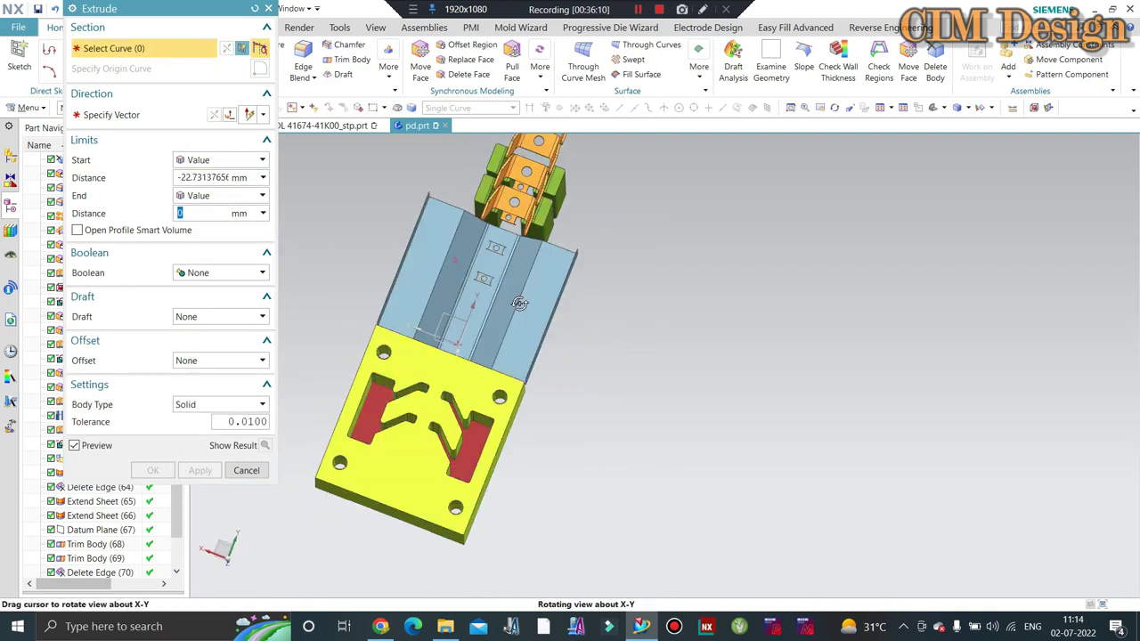
# Step: Finish the lower walls and orbit around to inspect the channel walls and underside
pyautogui.press('Escape')
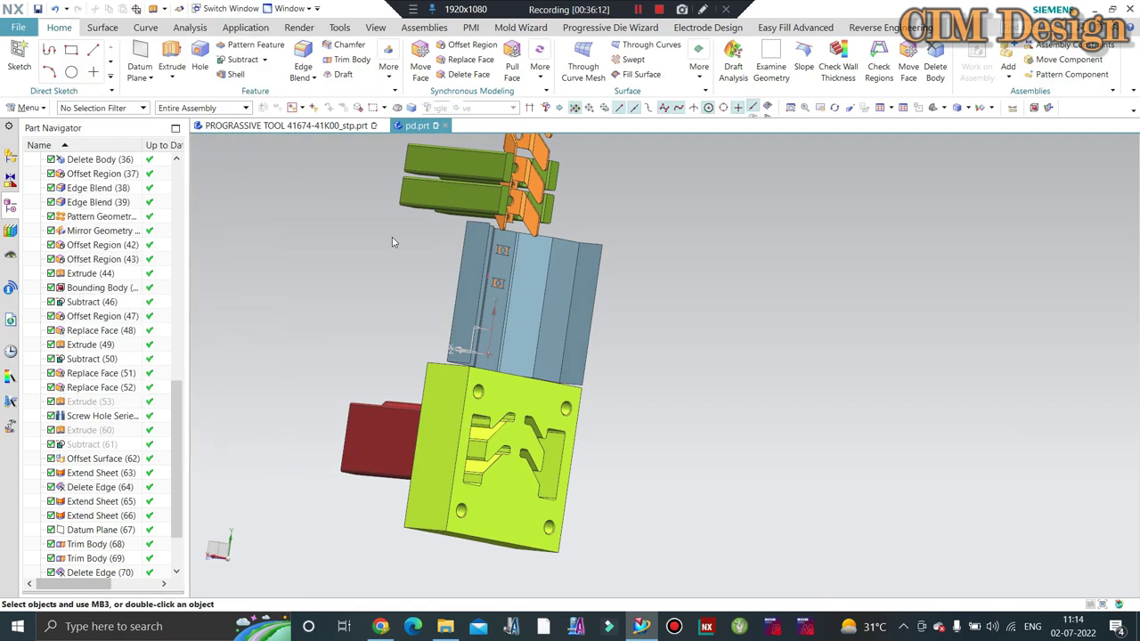
pyautogui.moveTo(369, 310)
pyautogui.mouseDown(button='middle')
pyautogui.moveTo(489, 372)
pyautogui.moveTo(522, 339)
pyautogui.mouseUp(button='middle')
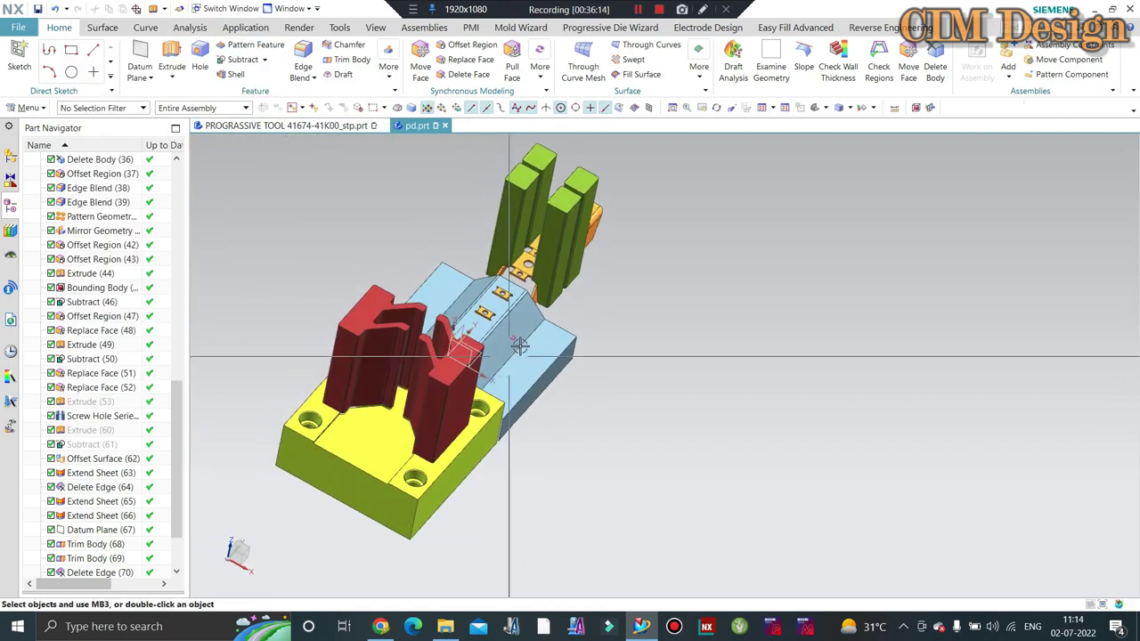
pyautogui.scroll(5, 526, 320)
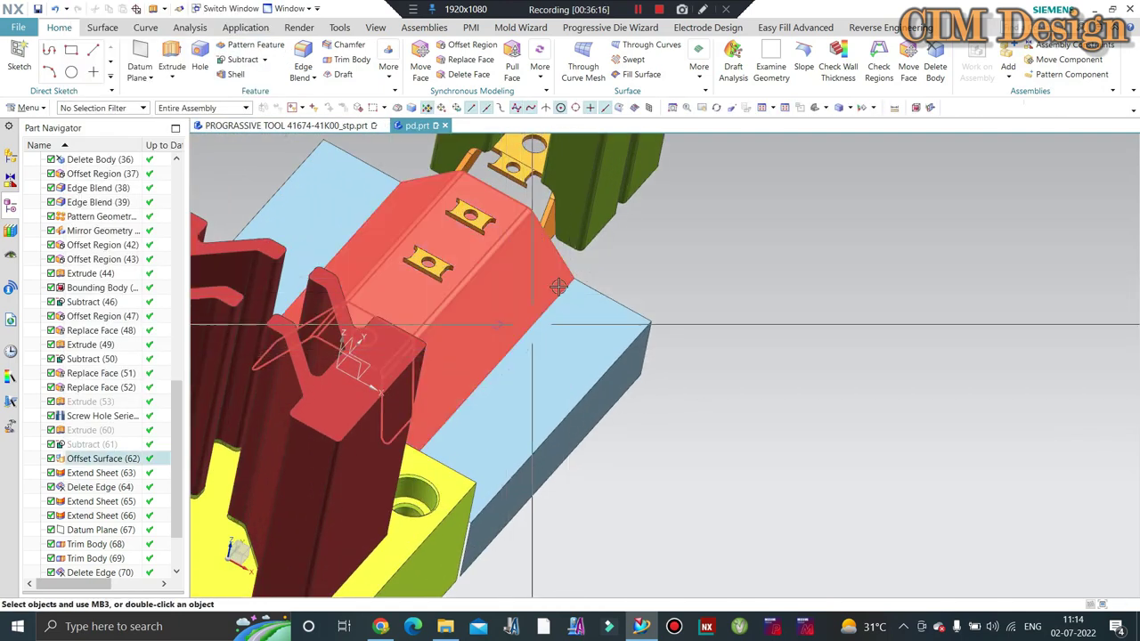
pyautogui.moveTo(566, 275)
pyautogui.mouseDown(button='middle')
pyautogui.moveTo(543, 298)
pyautogui.moveTo(575, 320)
pyautogui.moveTo(588, 313)
pyautogui.mouseUp(button='middle')
pyautogui.scroll(-2, 543, 303)
pyautogui.scroll(3, 540, 329)
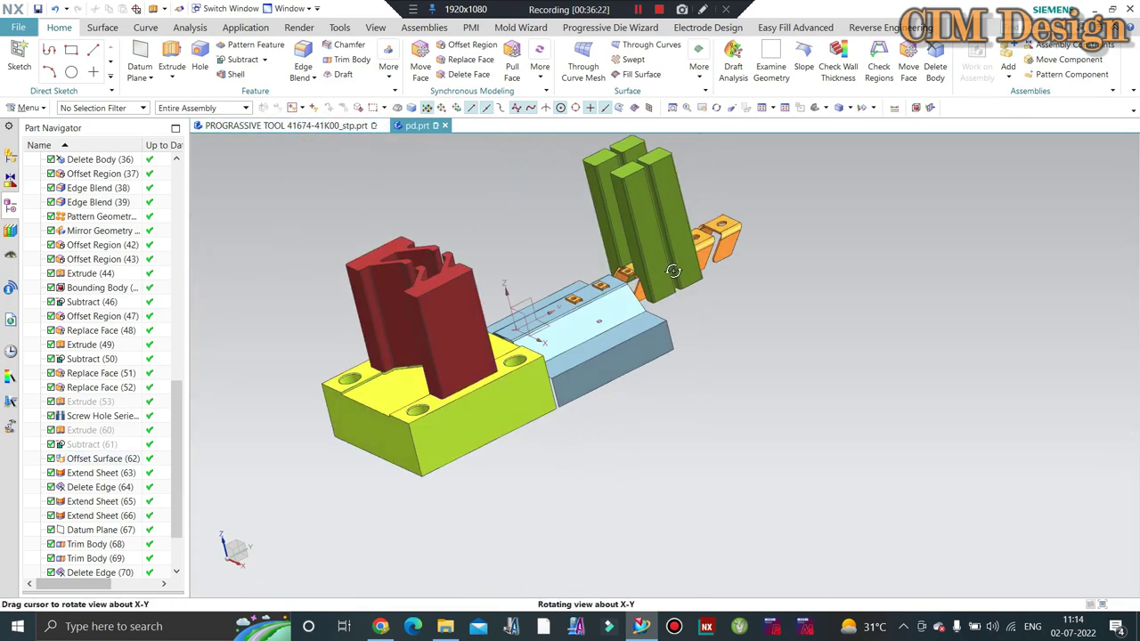
pyautogui.moveTo(484, 239); pyautogui.dragTo(499, 267, button='middle')
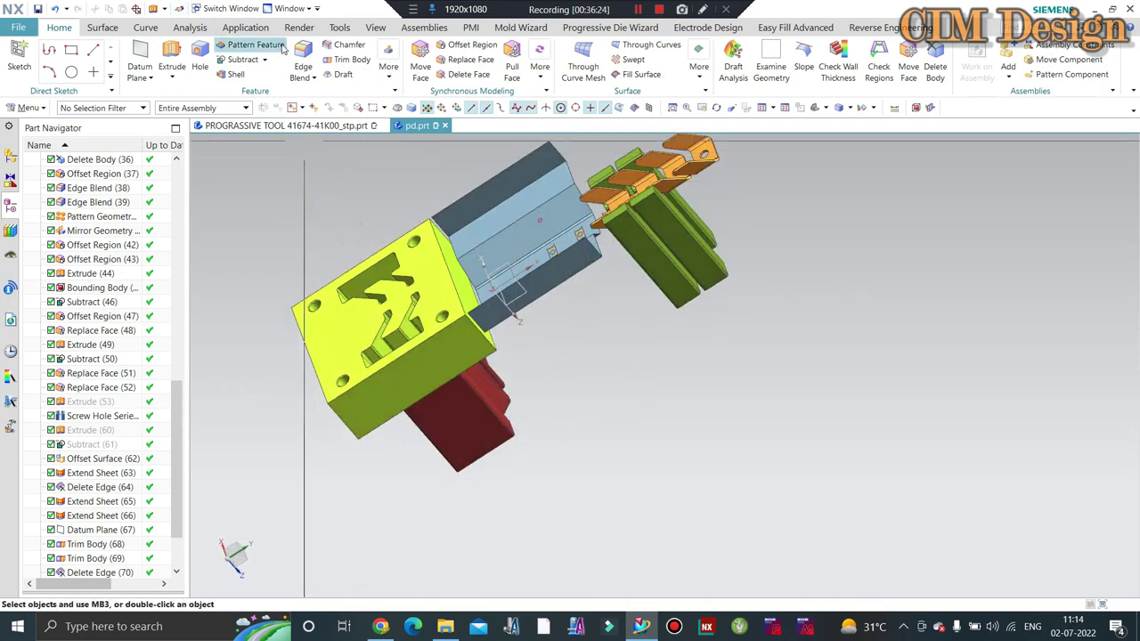
# Step: Draw a first line between two picked corner points at the channel end
pyautogui.click(146, 29)
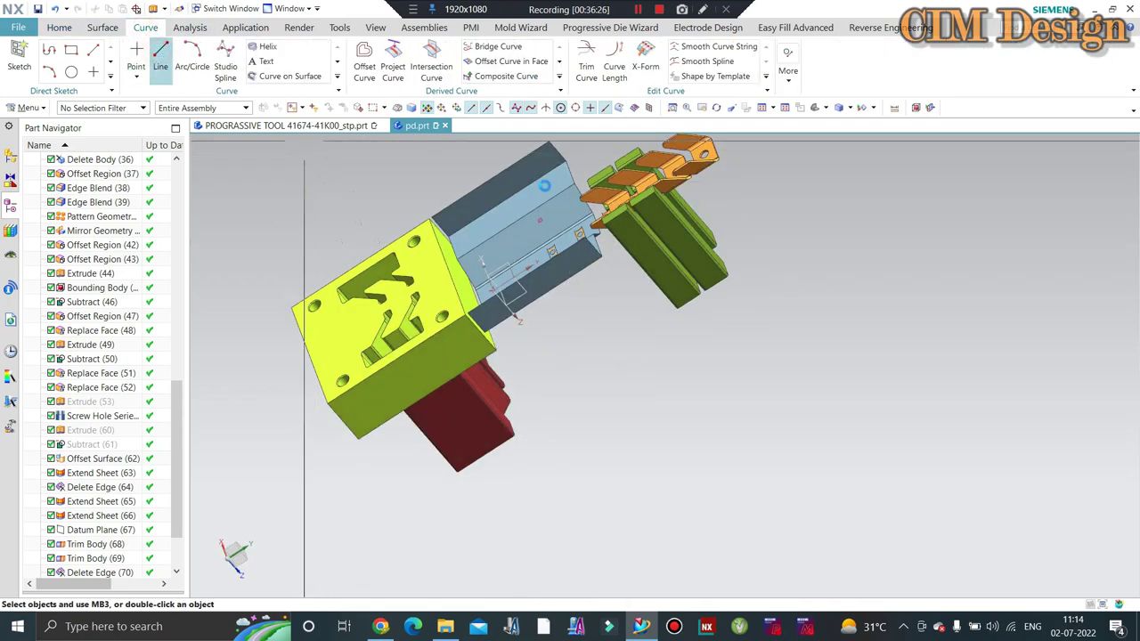
pyautogui.scroll(-1, 766, 378)
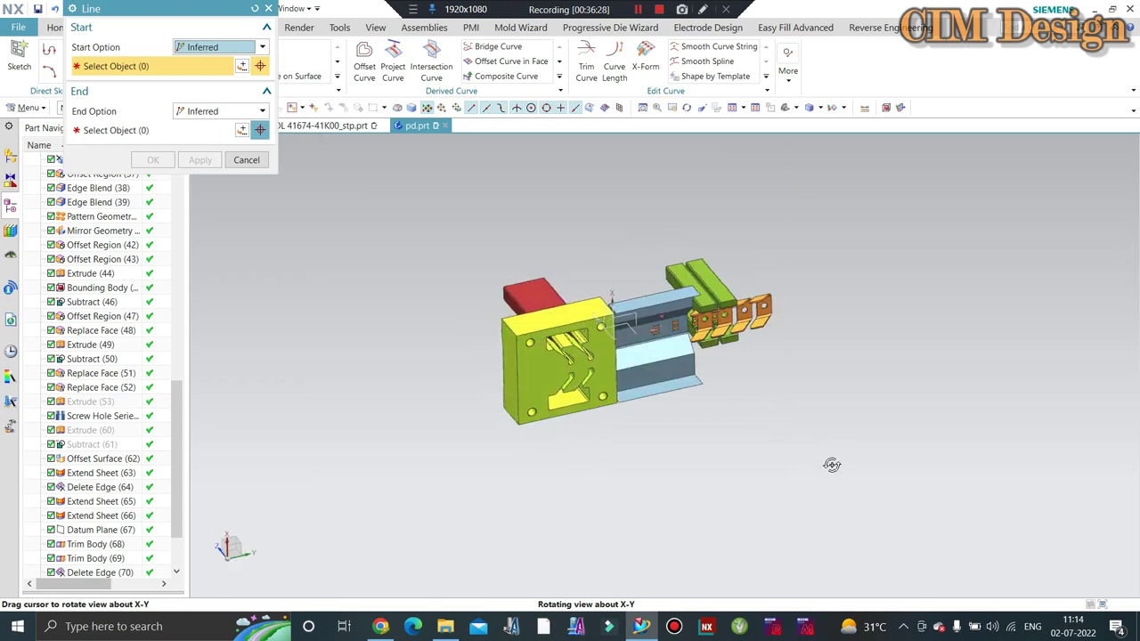
pyautogui.moveTo(783, 429); pyautogui.dragTo(846, 425, button='middle')
pyautogui.scroll(5, 720, 280)
pyautogui.moveTo(719, 280); pyautogui.dragTo(686, 234, button='middle')
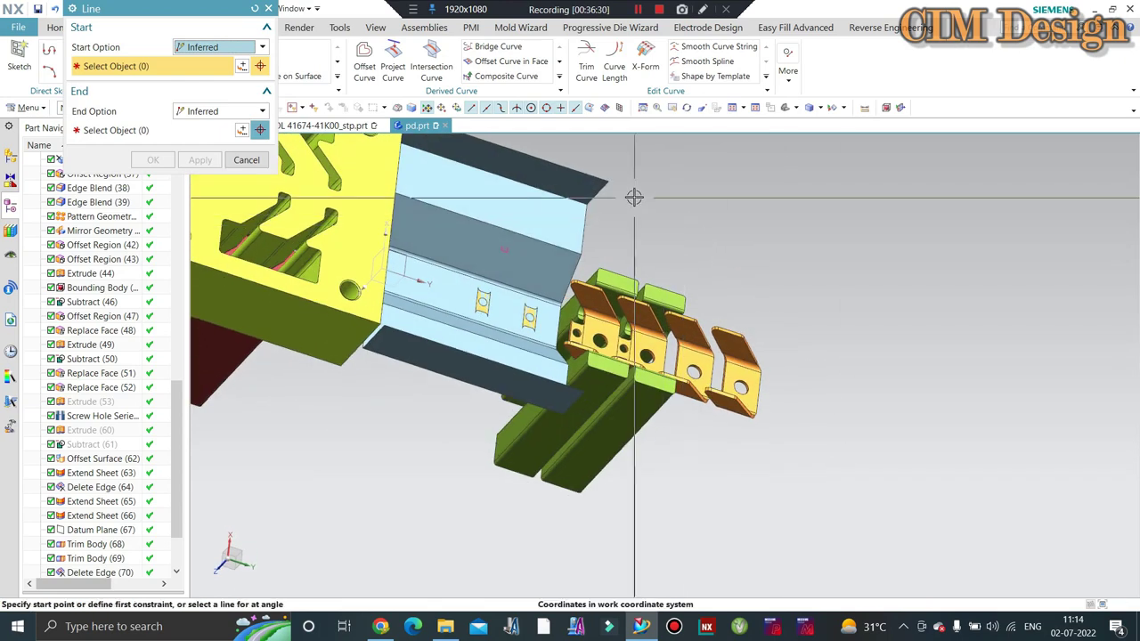
pyautogui.click(601, 185)
pyautogui.scroll(2, 586, 402)
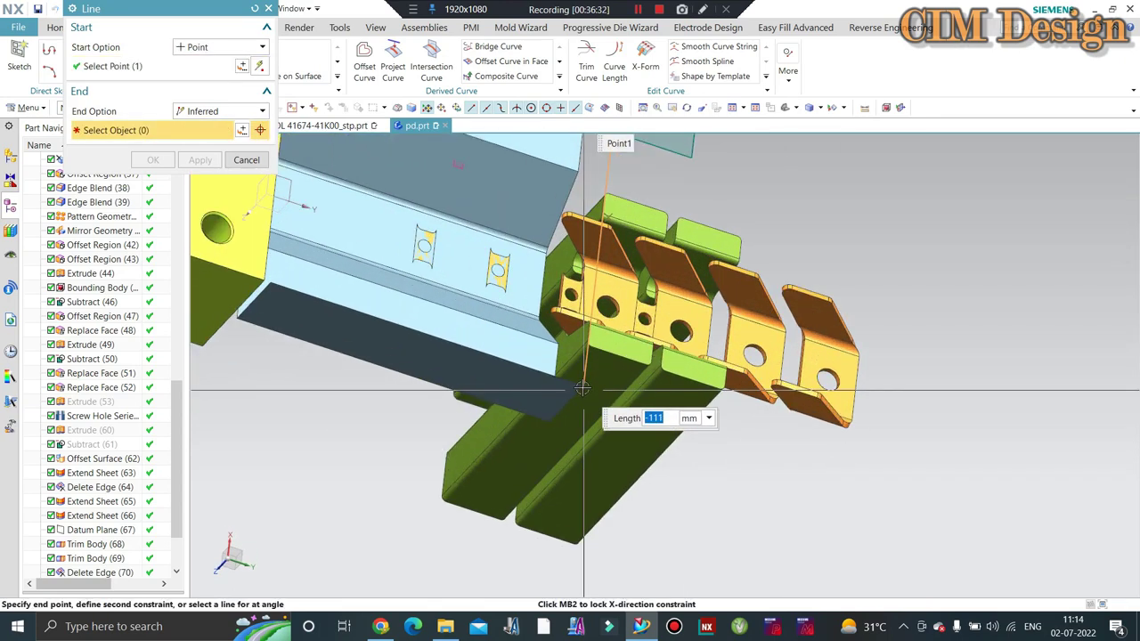
pyautogui.click(580, 385)
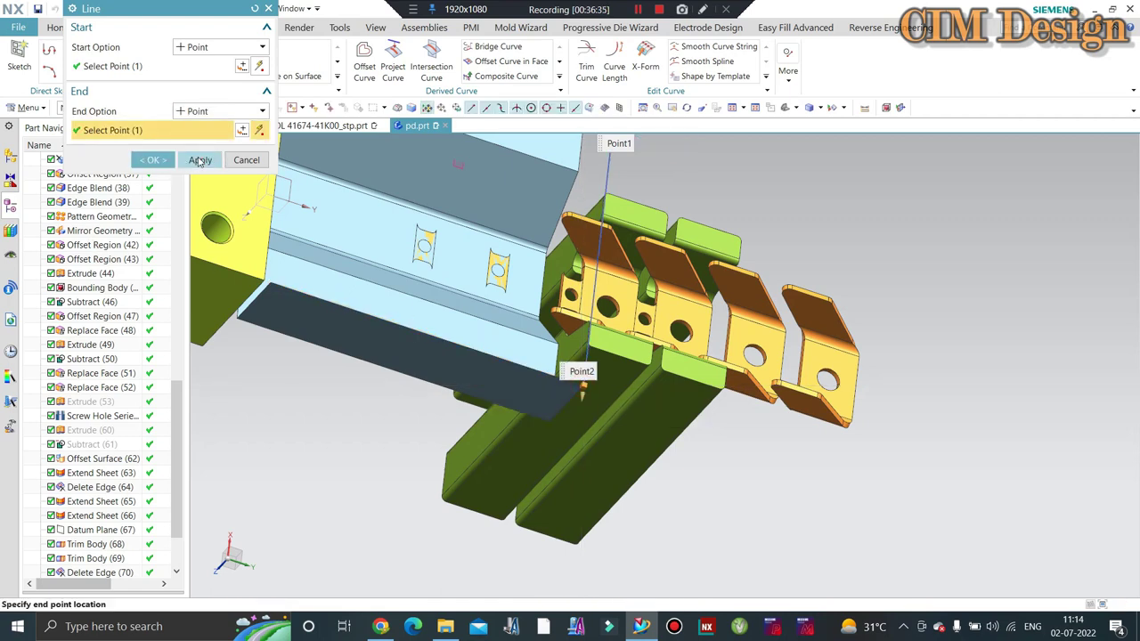
# Step: Draw a second line joining the grey wall corner to the yellow block corner
pyautogui.moveTo(814, 504); pyautogui.dragTo(578, 355, button='middle')
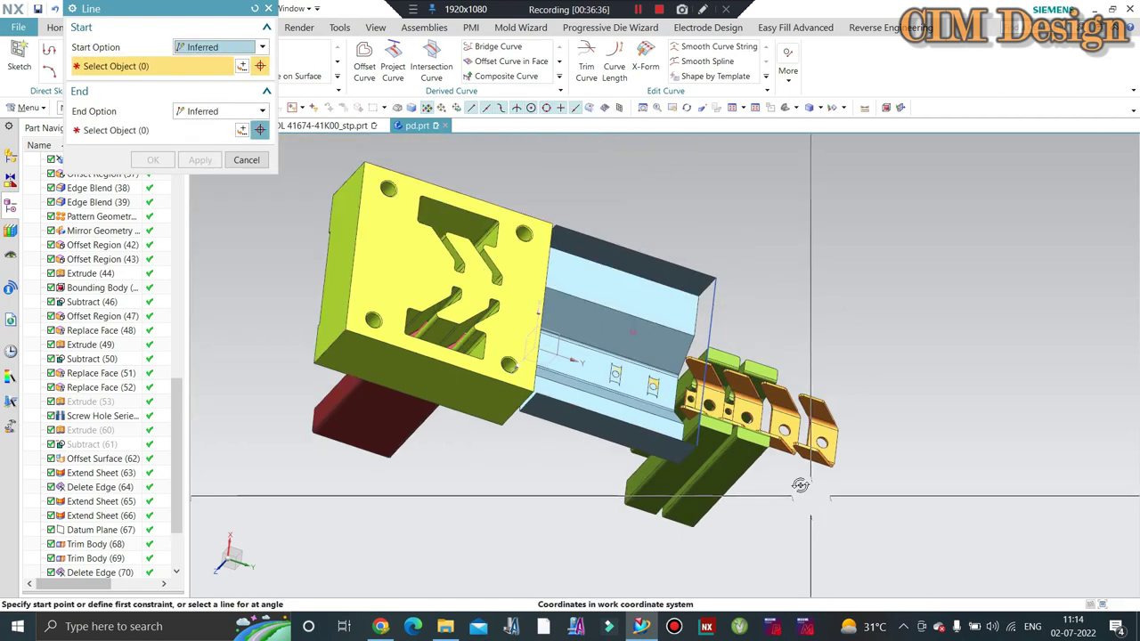
pyautogui.scroll(3, 579, 354)
pyautogui.scroll(2, 463, 320)
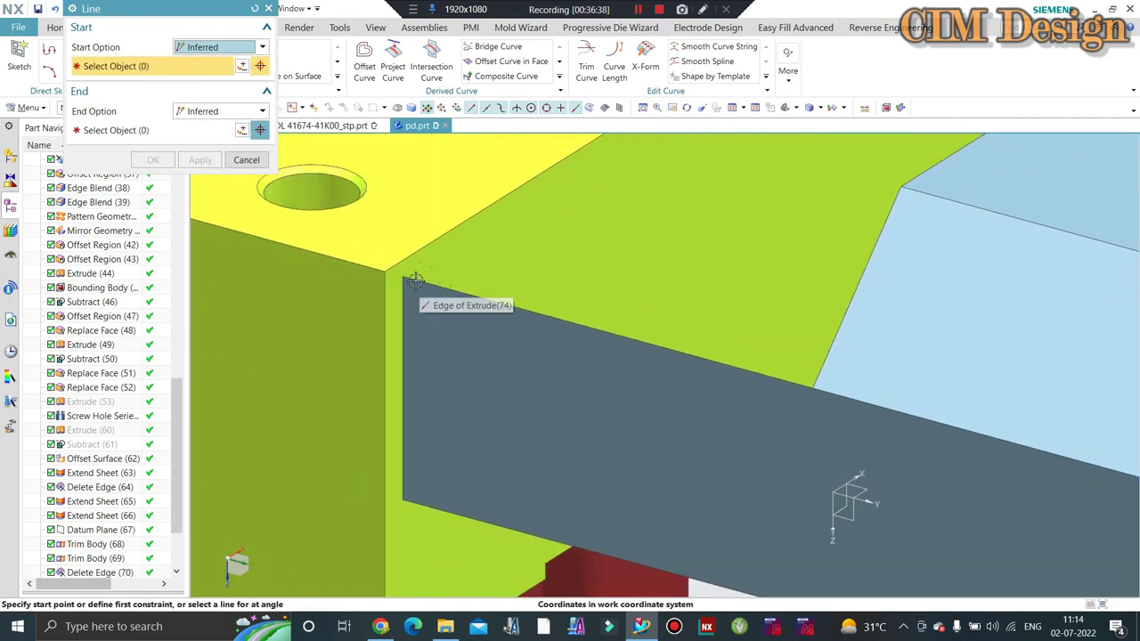
pyautogui.click(402, 276)
pyautogui.moveTo(402, 276); pyautogui.dragTo(706, 190, button='middle')
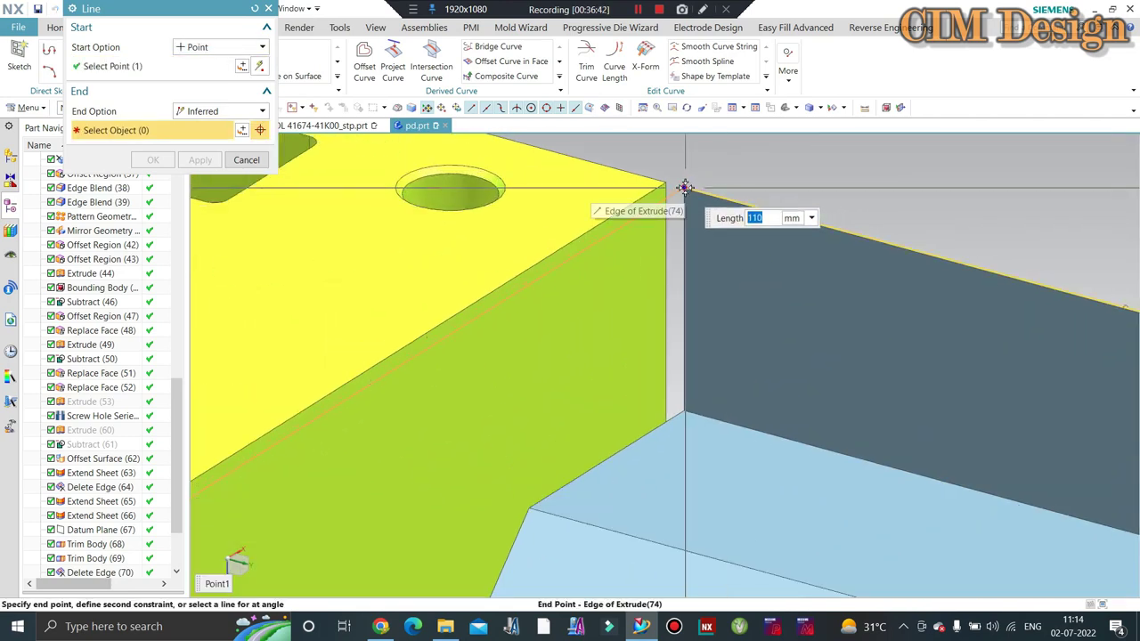
pyautogui.click(688, 190)
pyautogui.scroll(-3, 585, 246)
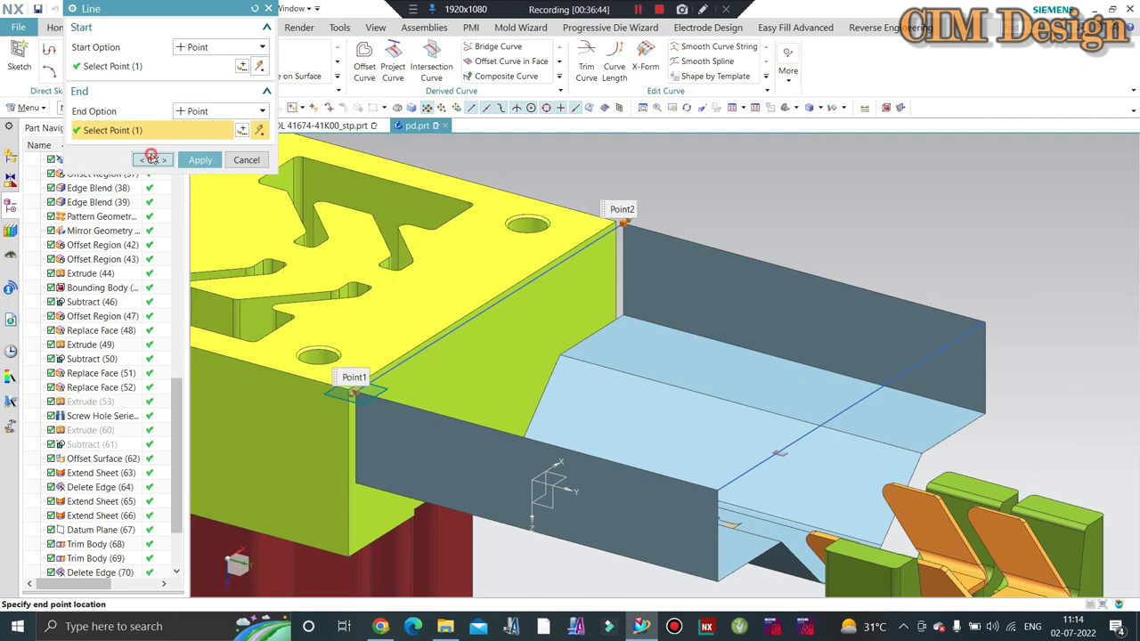
pyautogui.click(152, 159)
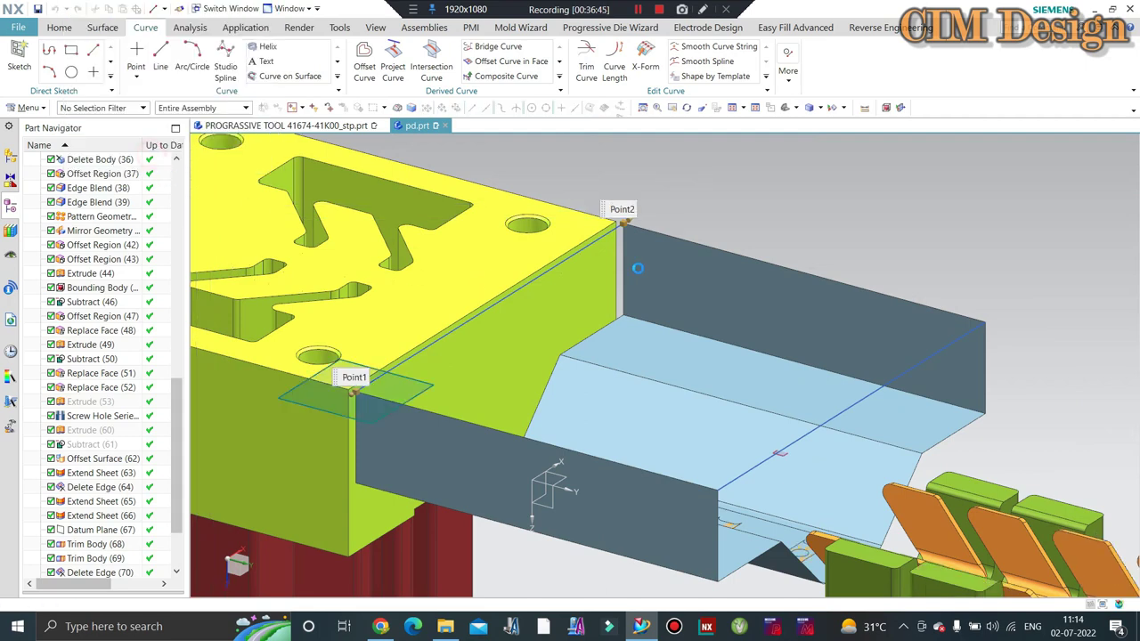
# Step: Cover the channel with a bounded plane built from a four-edge boundary loop
pyautogui.click(103, 28)
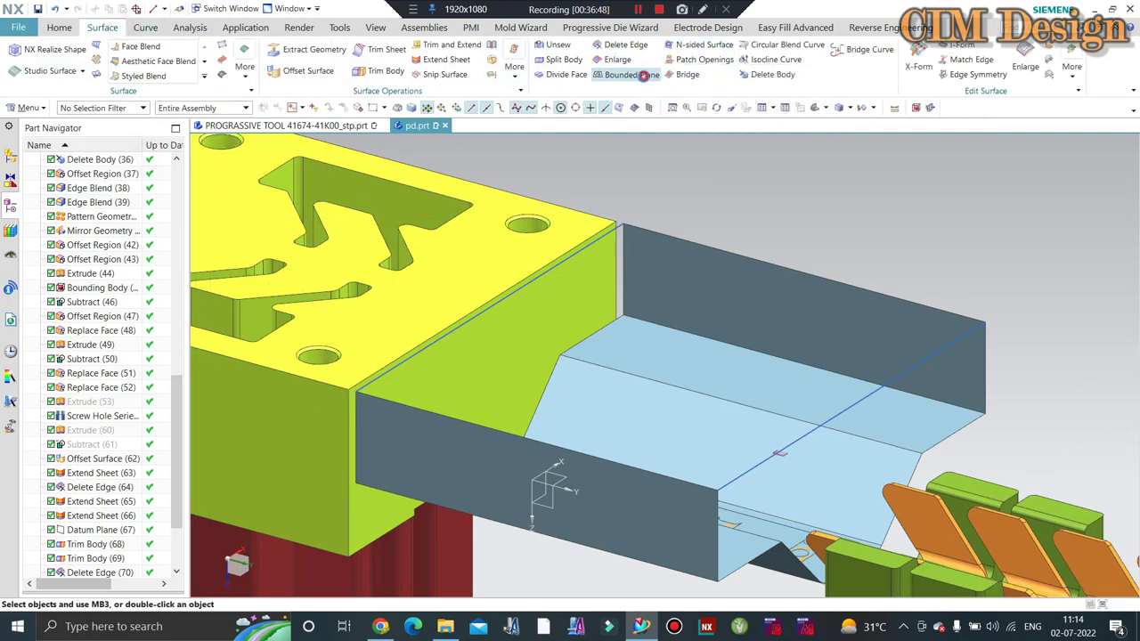
pyautogui.click(632, 74)
pyautogui.click(604, 244)
pyautogui.click(511, 435)
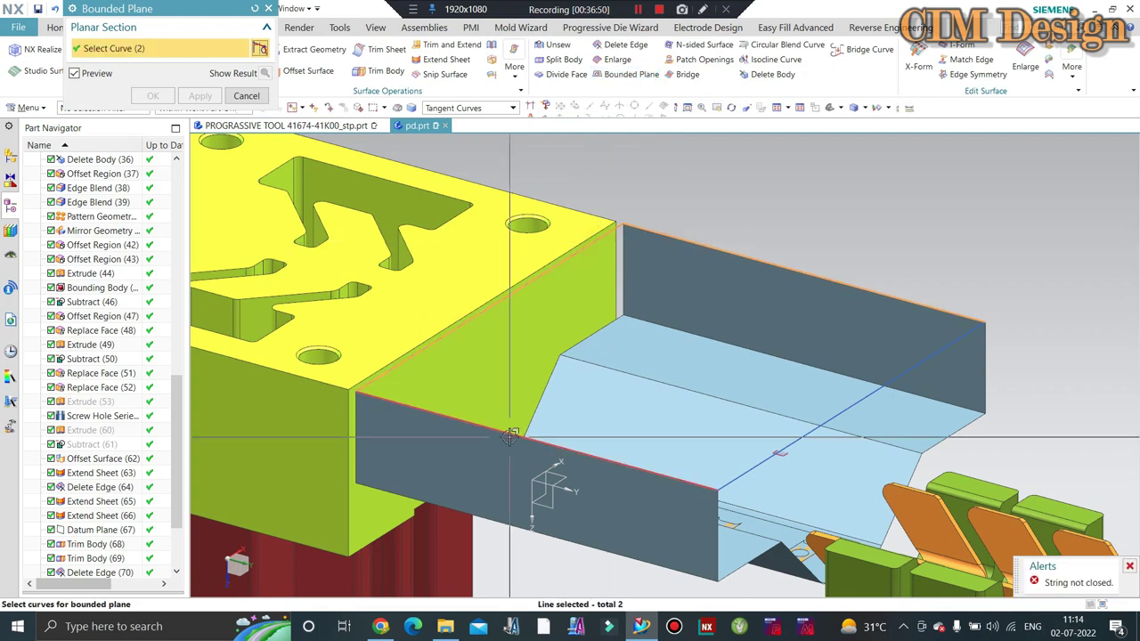
pyautogui.click(840, 409)
pyautogui.click(552, 264)
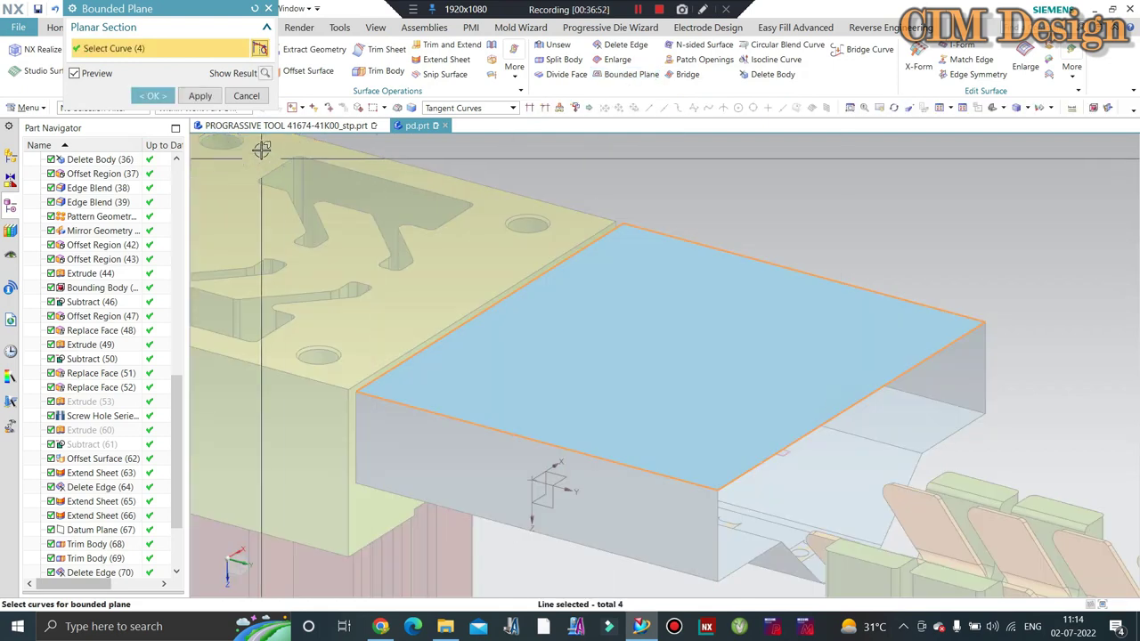
pyautogui.click(151, 95)
pyautogui.moveTo(801, 344)
pyautogui.mouseDown(button='middle')
pyautogui.moveTo(618, 356)
pyautogui.moveTo(595, 306)
pyautogui.mouseUp(button='middle')
pyautogui.scroll(3, 618, 356)
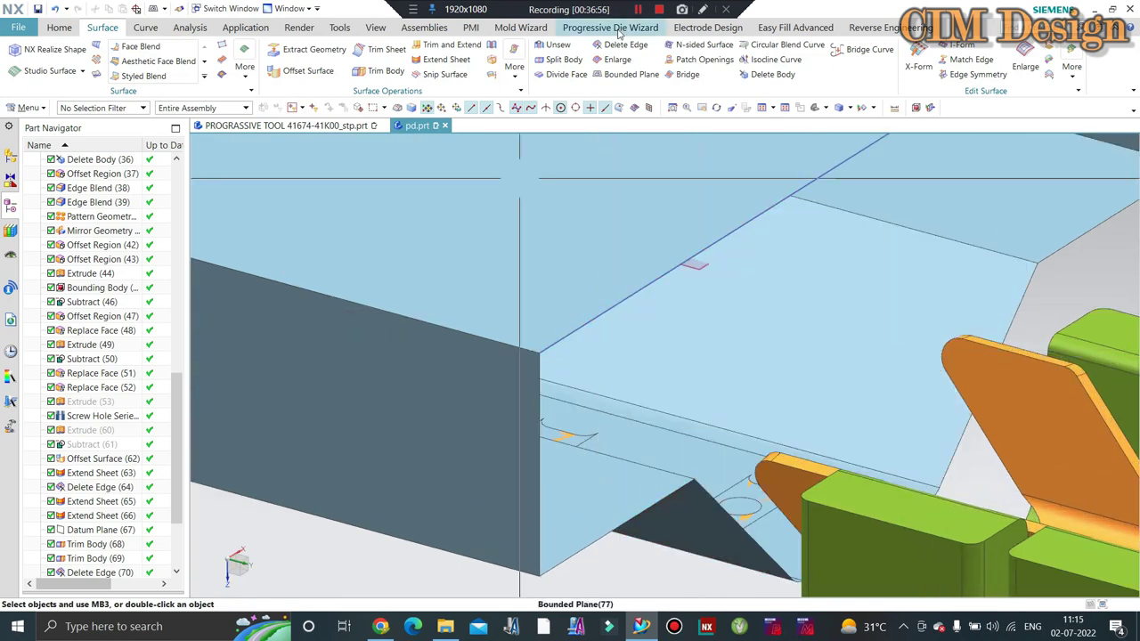
# Step: Create a second bounded plane from the chain of edges around the opening
pyautogui.click(623, 74)
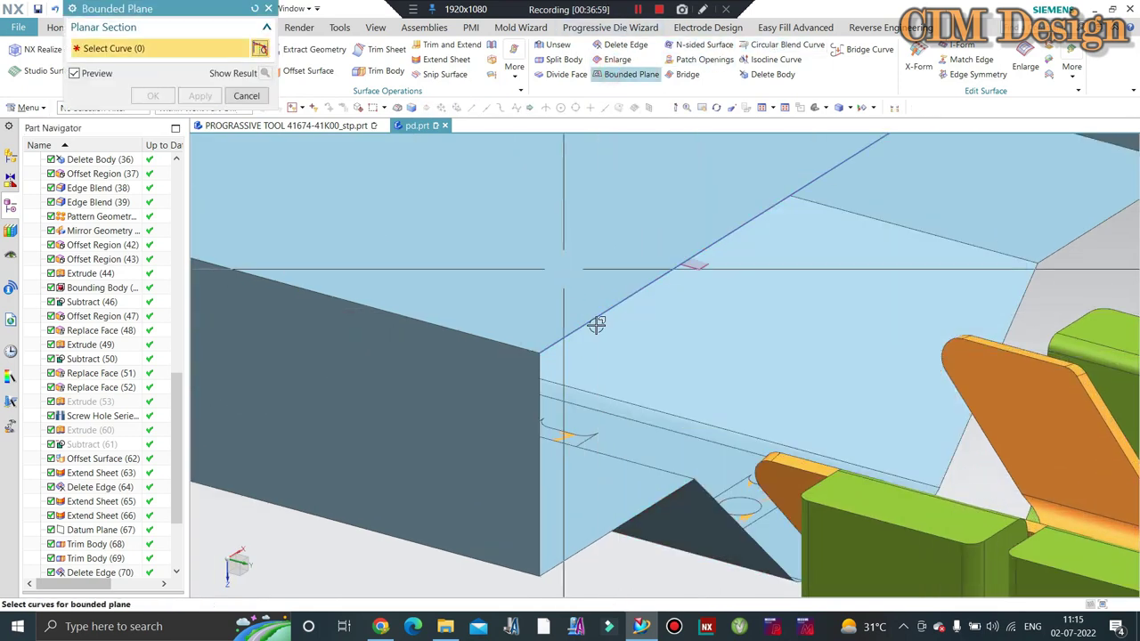
pyautogui.click(589, 322)
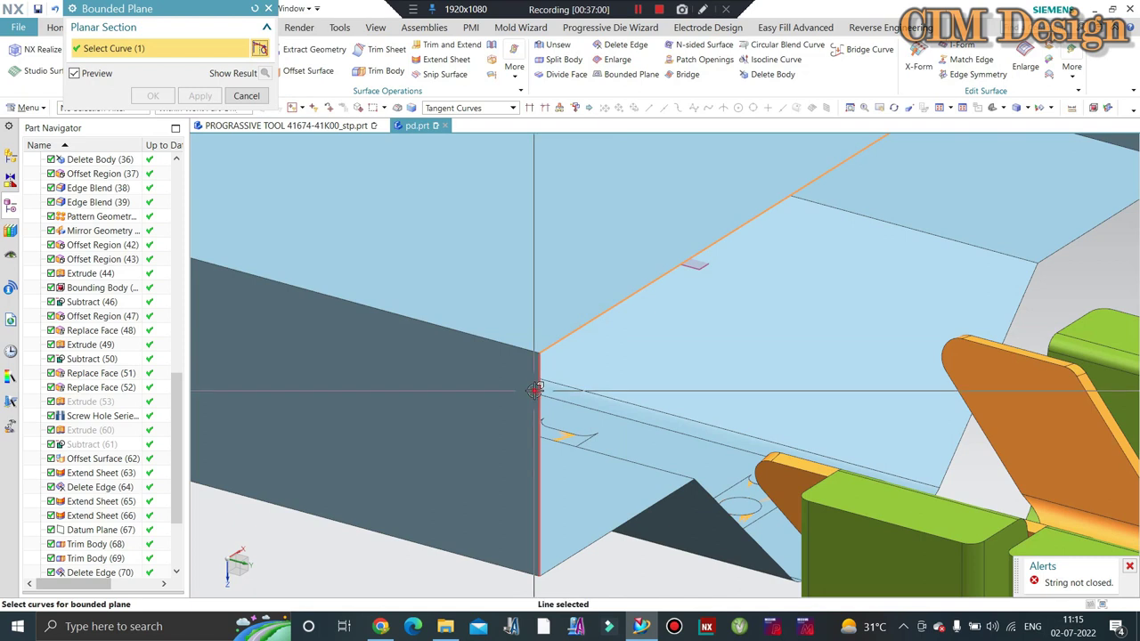
pyautogui.click(584, 550)
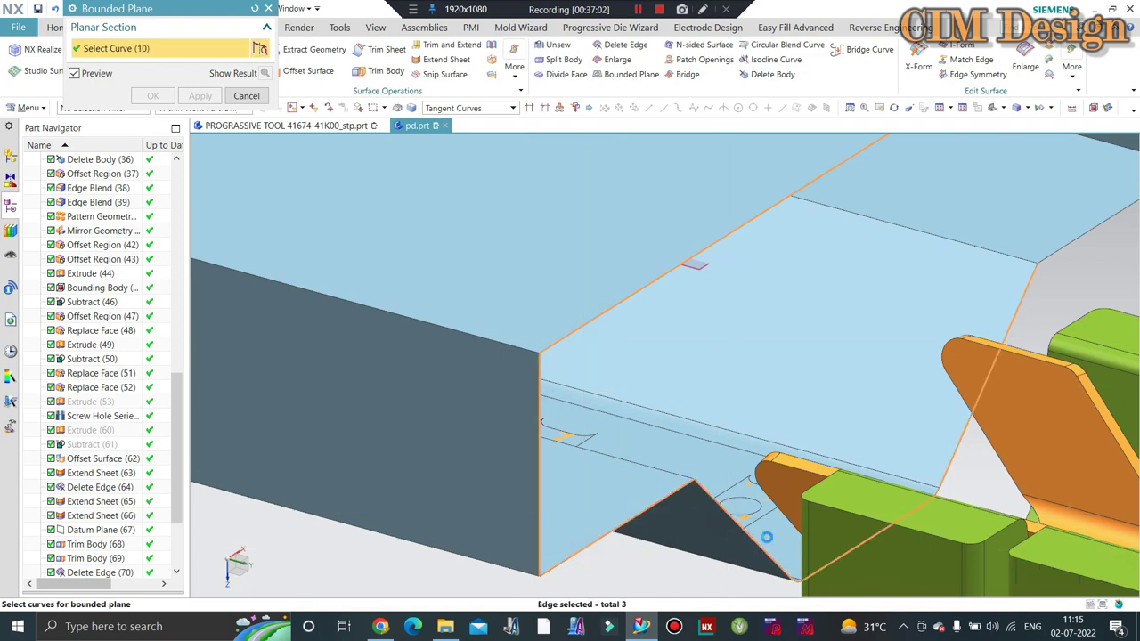
pyautogui.scroll(2, 1007, 331)
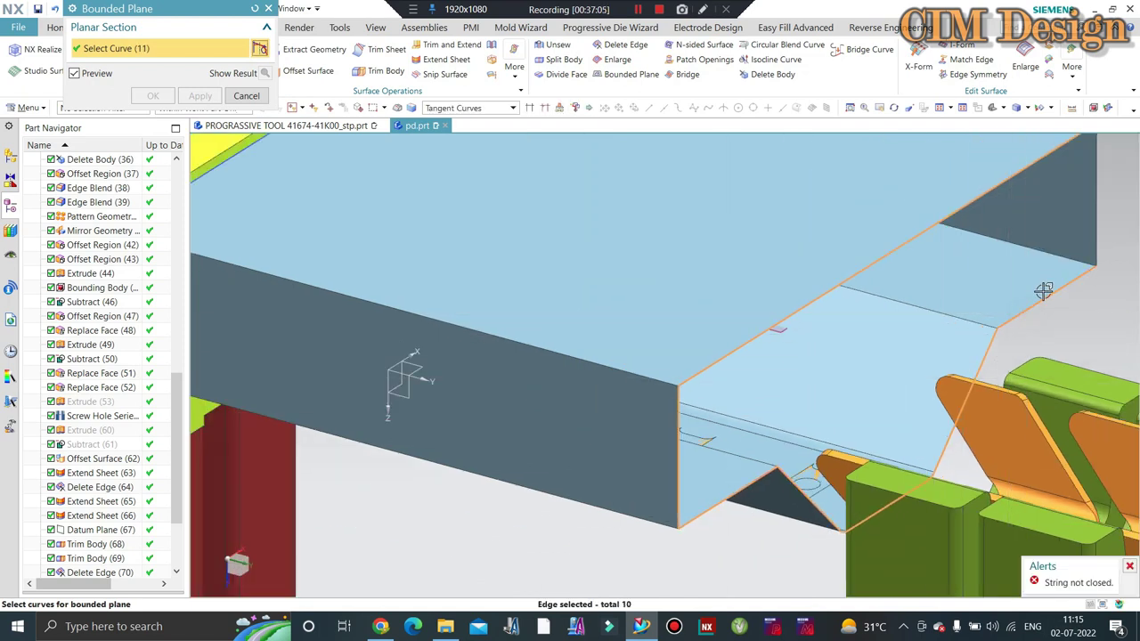
pyautogui.middleClick(1076, 222)
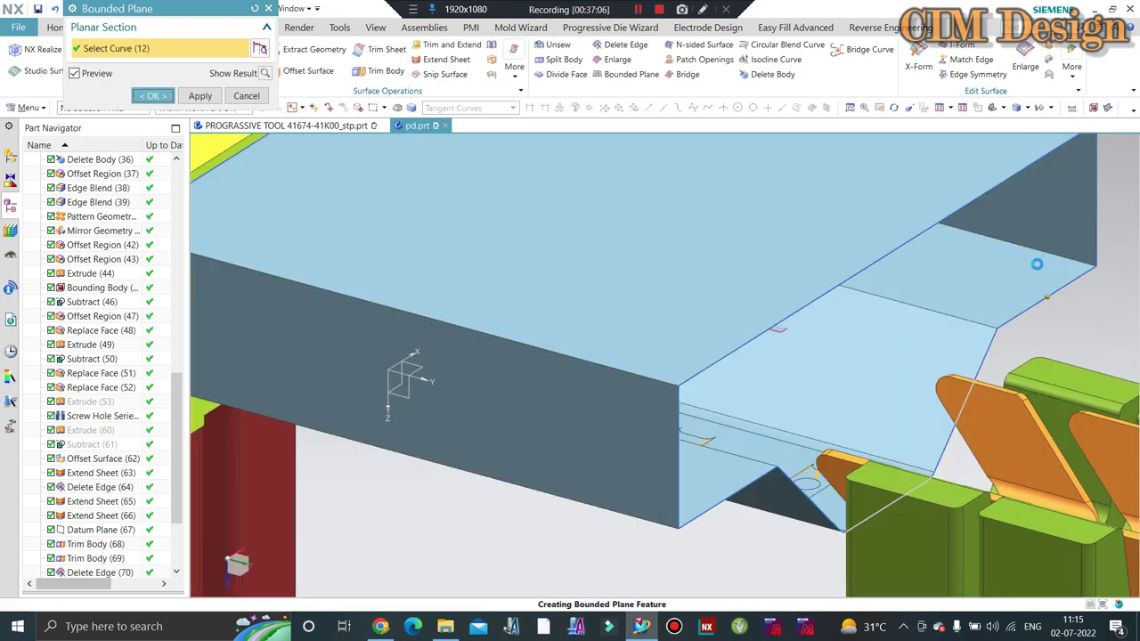
pyautogui.moveTo(962, 323)
pyautogui.mouseDown(button='middle')
pyautogui.moveTo(910, 350)
pyautogui.moveTo(970, 257)
pyautogui.moveTo(873, 311)
pyautogui.mouseUp(button='middle')
# Step: Hide the yellow die plate and snap to an orthographic side view
pyautogui.click(629, 330)
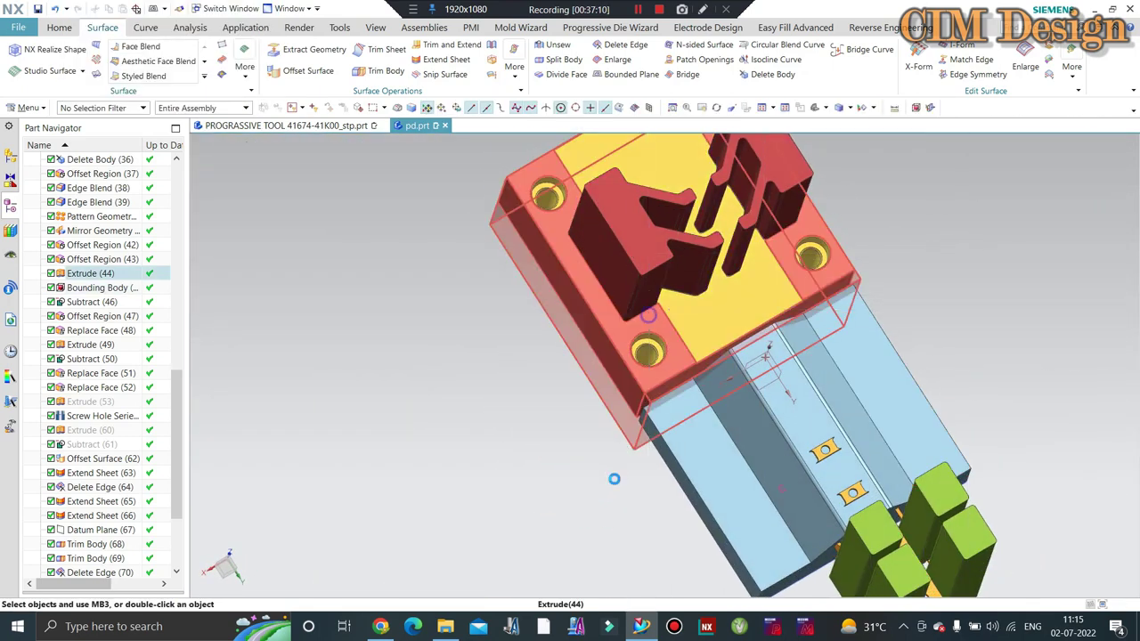
pyautogui.hotkey('ctrl', 'b')
pyautogui.moveTo(628, 330)
pyautogui.mouseDown(button='middle')
pyautogui.moveTo(723, 342)
pyautogui.moveTo(713, 329)
pyautogui.mouseUp(button='middle')
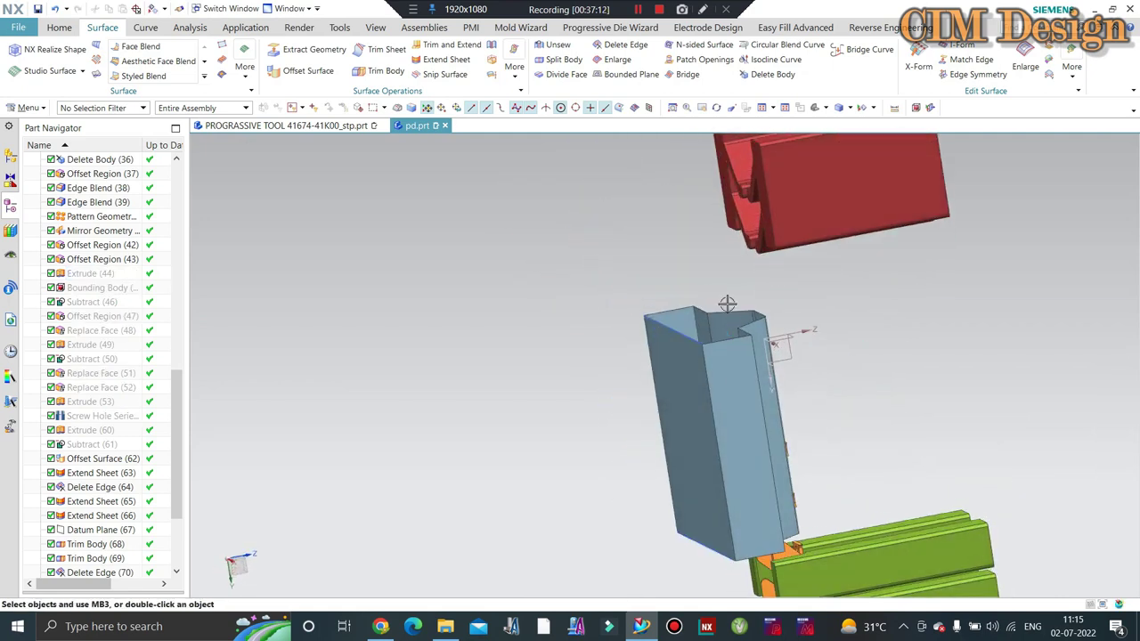
pyautogui.press('F8')
# Step: Attempt a bounded plane on the wall tops, then cancel it due to a gapped boundary
pyautogui.click(631, 74)
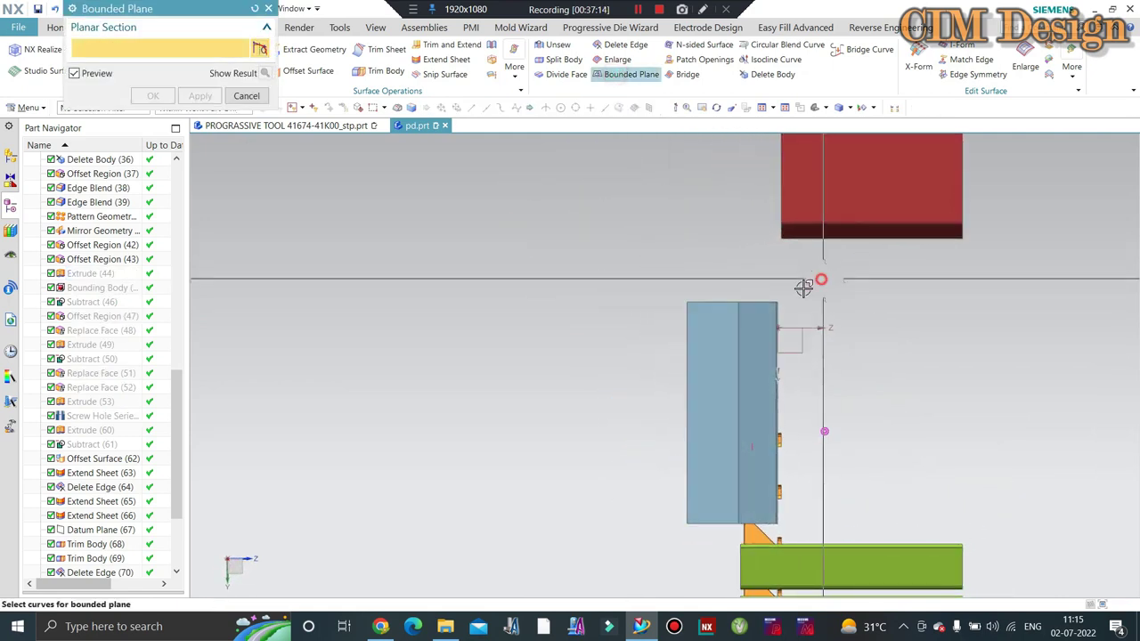
pyautogui.click(672, 303)
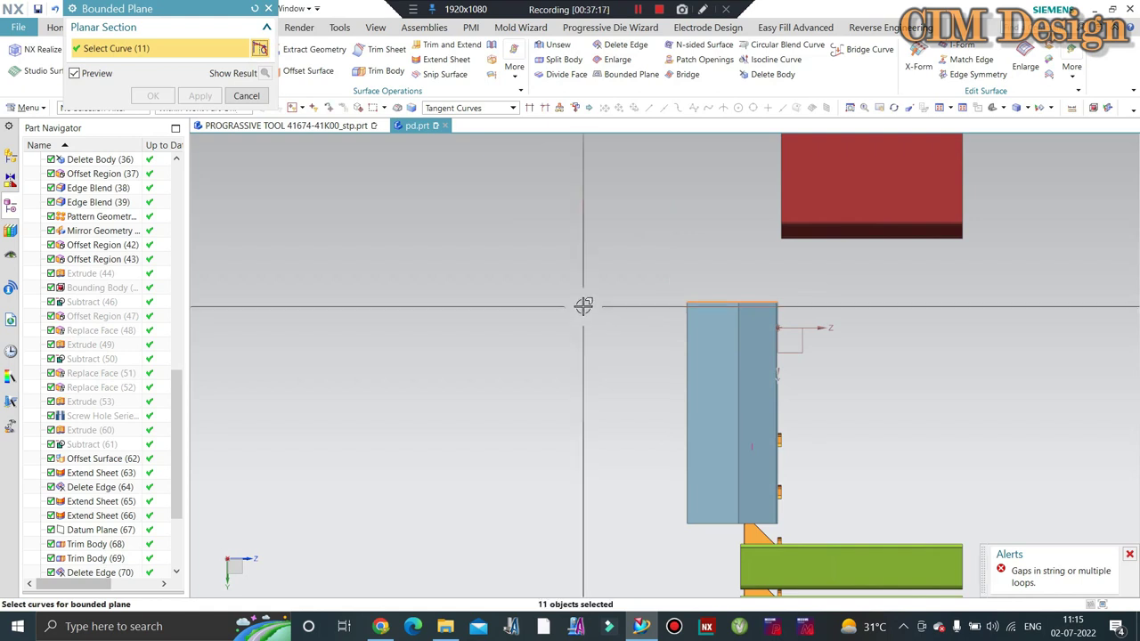
pyautogui.moveTo(590, 306)
pyautogui.mouseDown(button='middle')
pyautogui.moveTo(653, 330)
pyautogui.moveTo(752, 322)
pyautogui.mouseUp(button='middle')
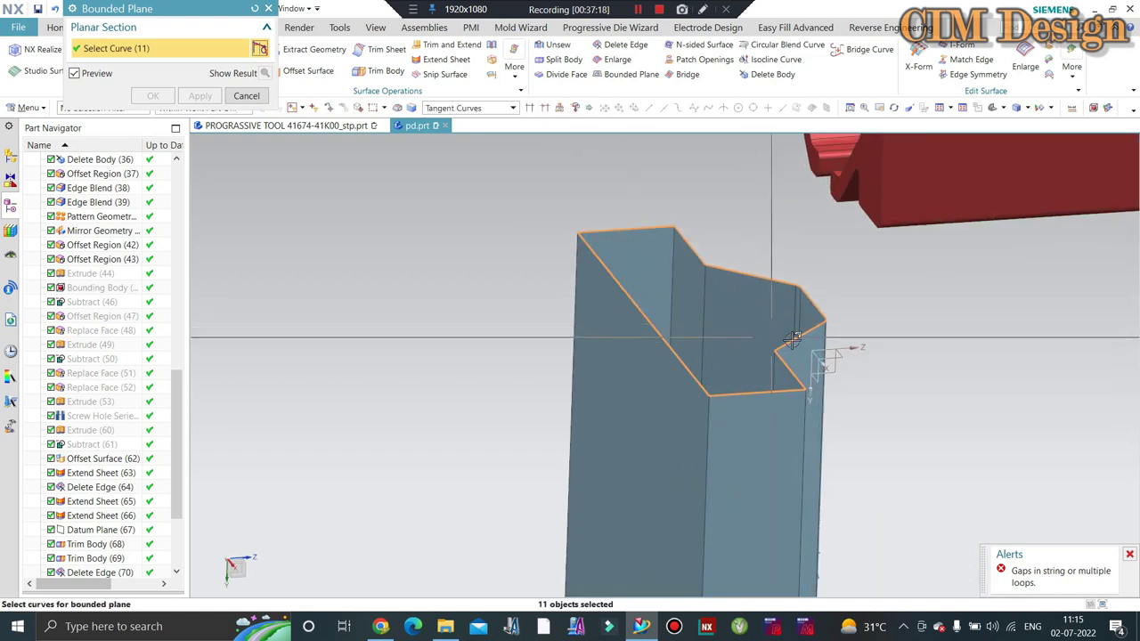
pyautogui.scroll(2, 793, 340)
pyautogui.scroll(3, 824, 294)
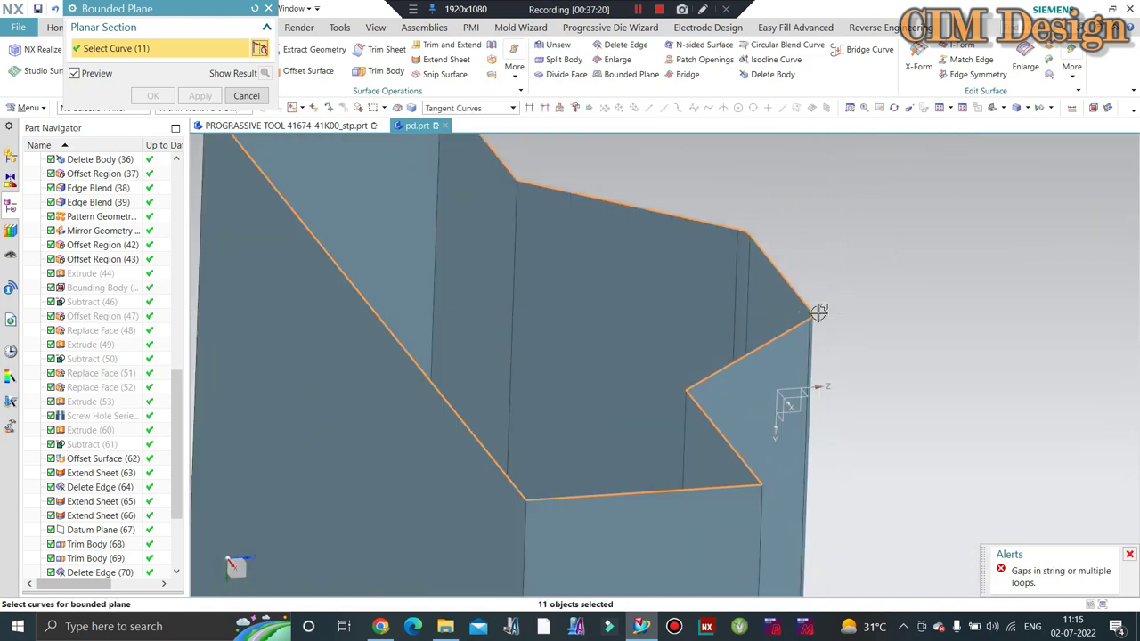
pyautogui.scroll(-3, 818, 311)
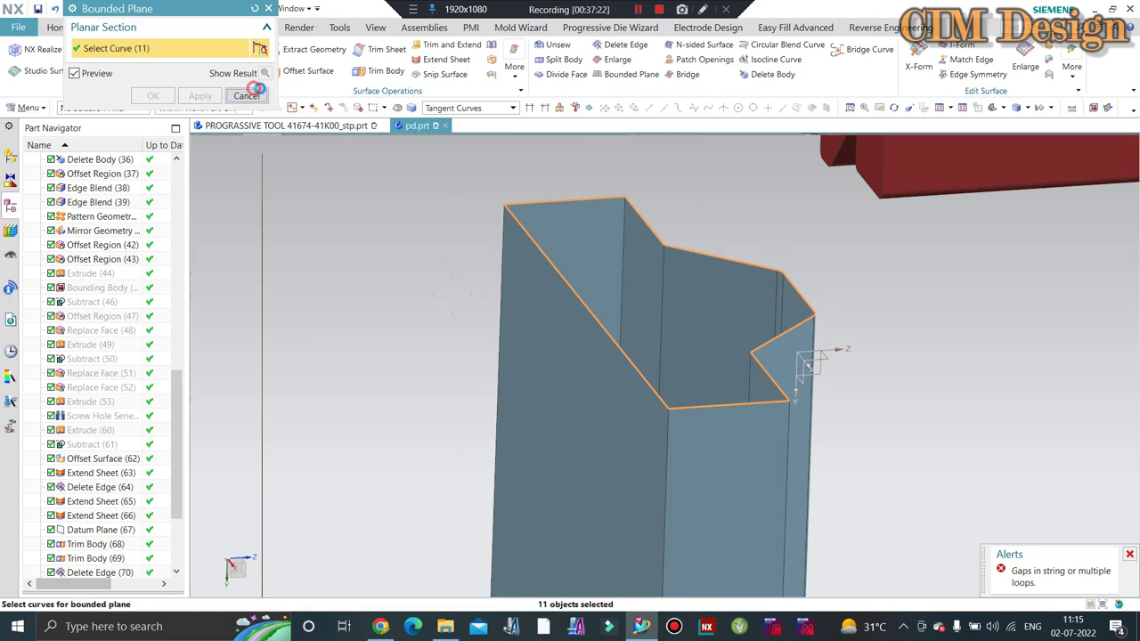
pyautogui.click(246, 96)
# Step: Cap the open wall tops with a bounded plane from the top and diagonal edges
pyautogui.click(631, 74)
pyautogui.click(534, 200)
pyautogui.scroll(2, 693, 404)
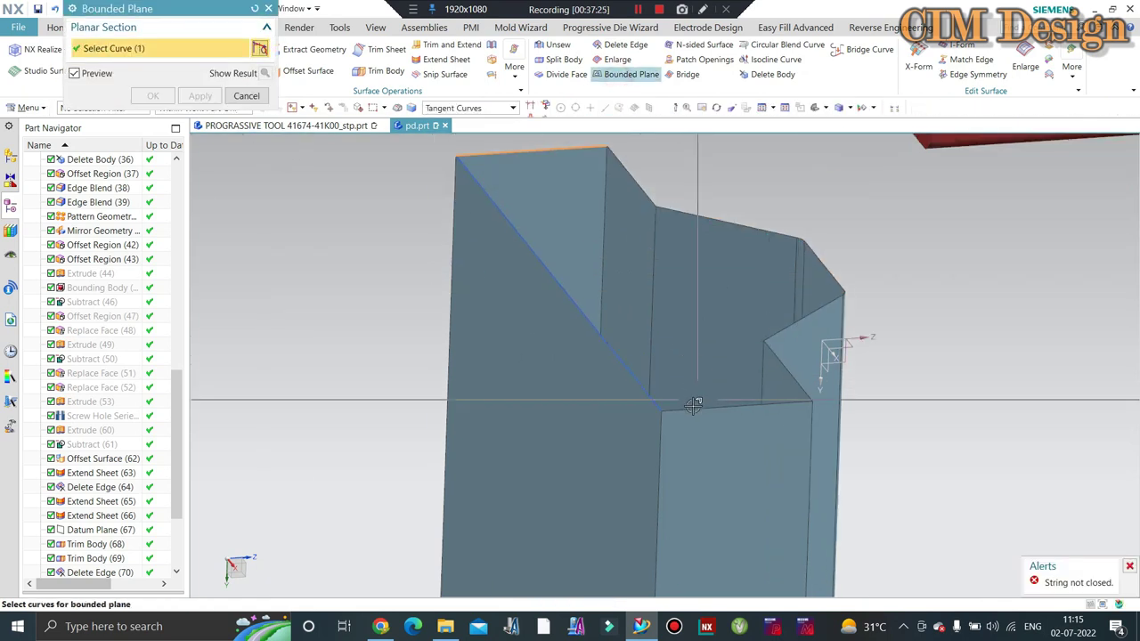
pyautogui.scroll(3, 694, 403)
pyautogui.scroll(1, 602, 397)
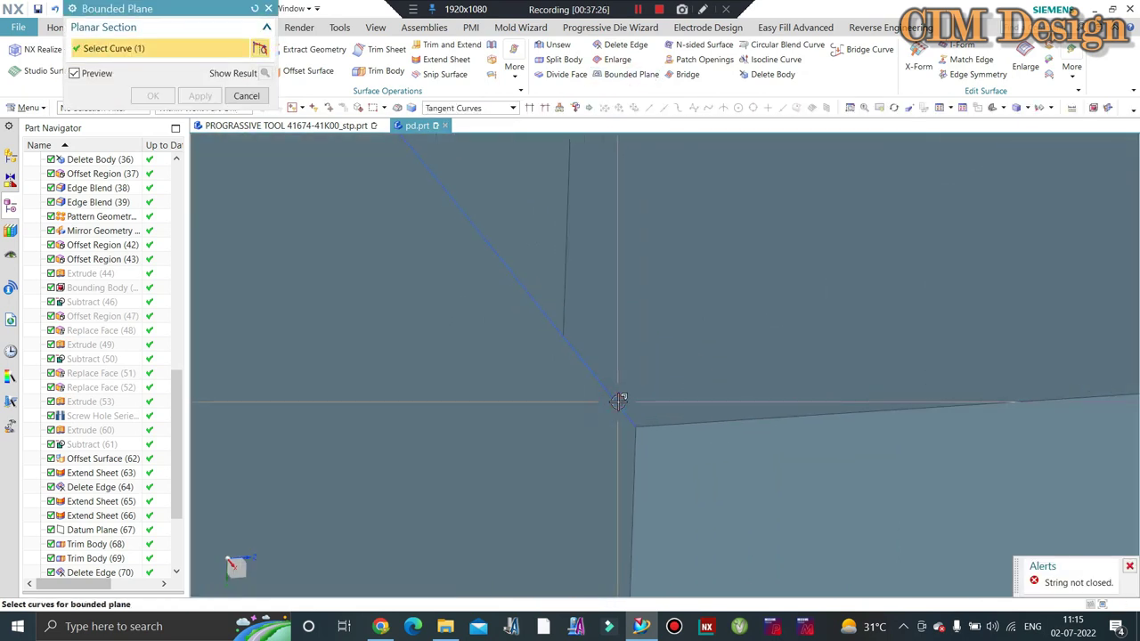
pyautogui.click(618, 401)
pyautogui.click(681, 425)
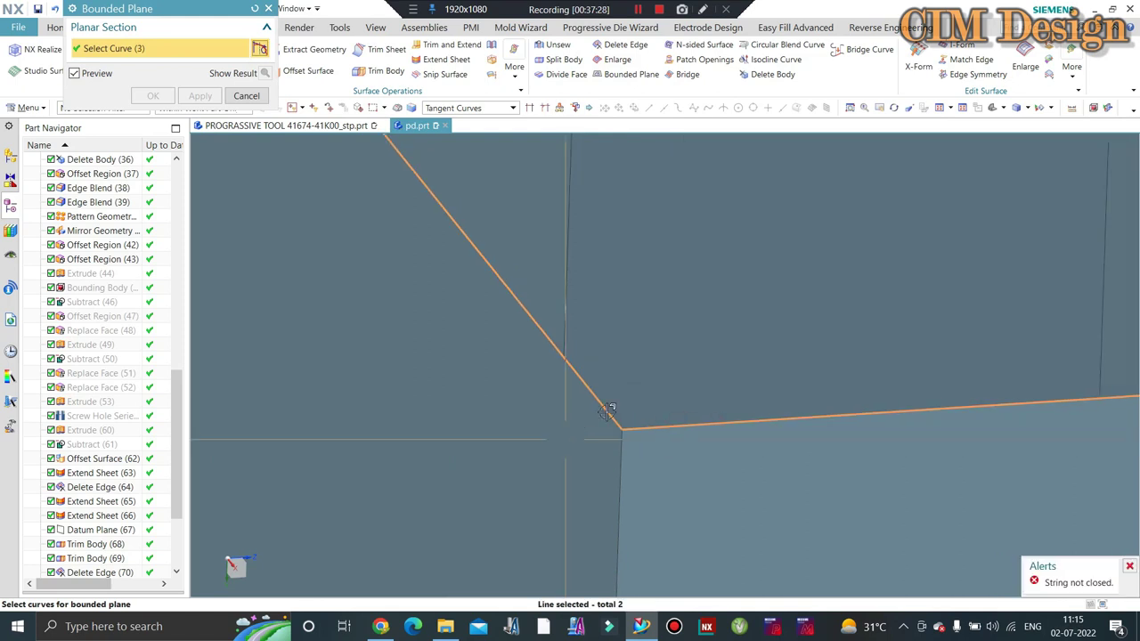
pyautogui.scroll(-1, 681, 425)
pyautogui.click(929, 332)
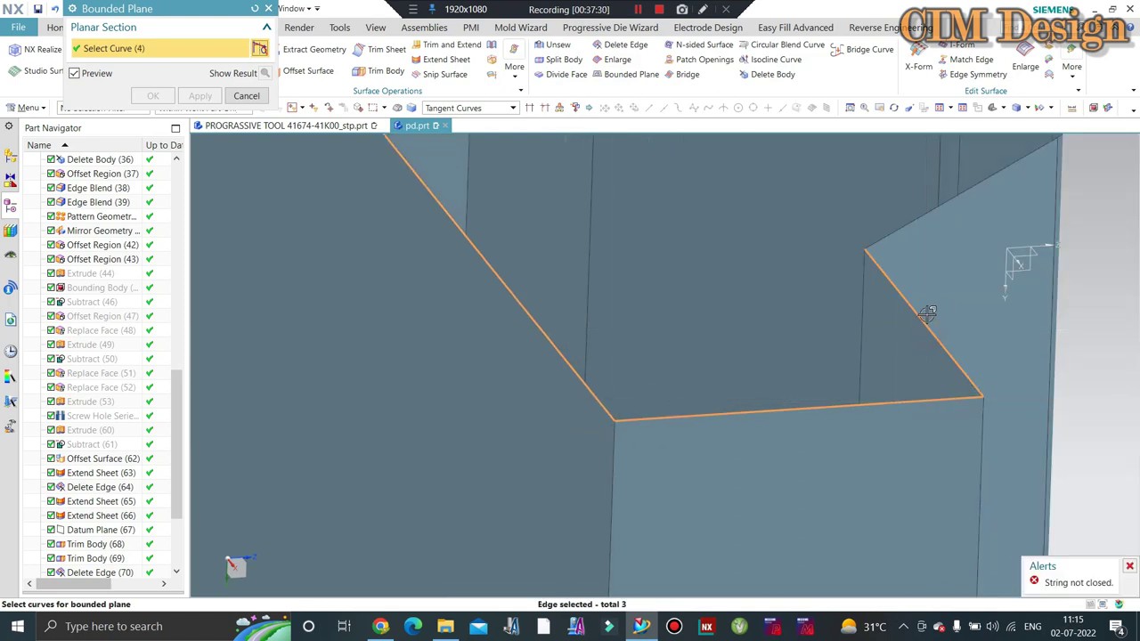
pyautogui.click(914, 224)
pyautogui.scroll(-2, 918, 281)
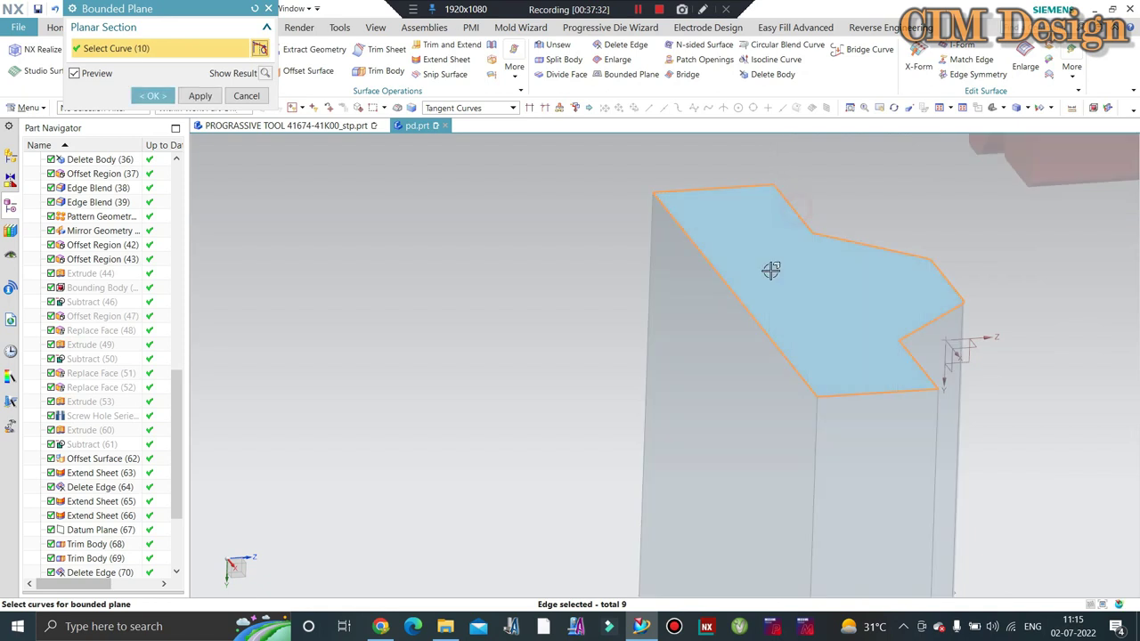
pyautogui.middleClick(768, 267)
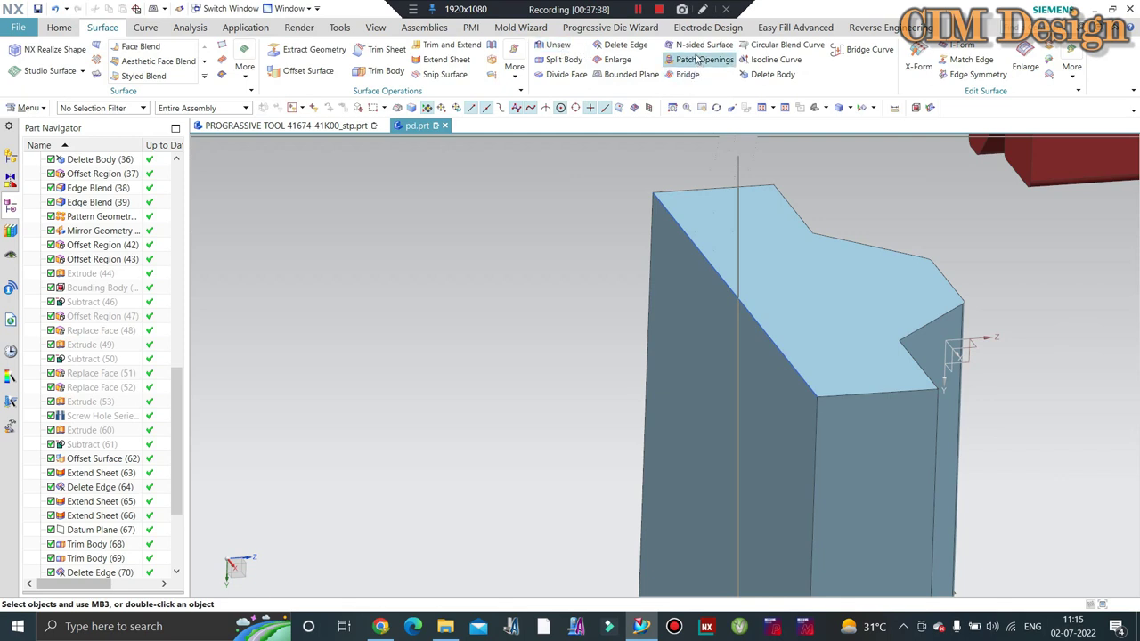
# Step: Sew the target sheet and remaining light-blue sheets into one solid, then inspect it
pyautogui.click(680, 213)
pyautogui.moveTo(679, 214)
pyautogui.mouseDown(button='middle')
pyautogui.moveTo(722, 196)
pyautogui.moveTo(615, 237)
pyautogui.moveTo(803, 255)
pyautogui.mouseUp(button='middle')
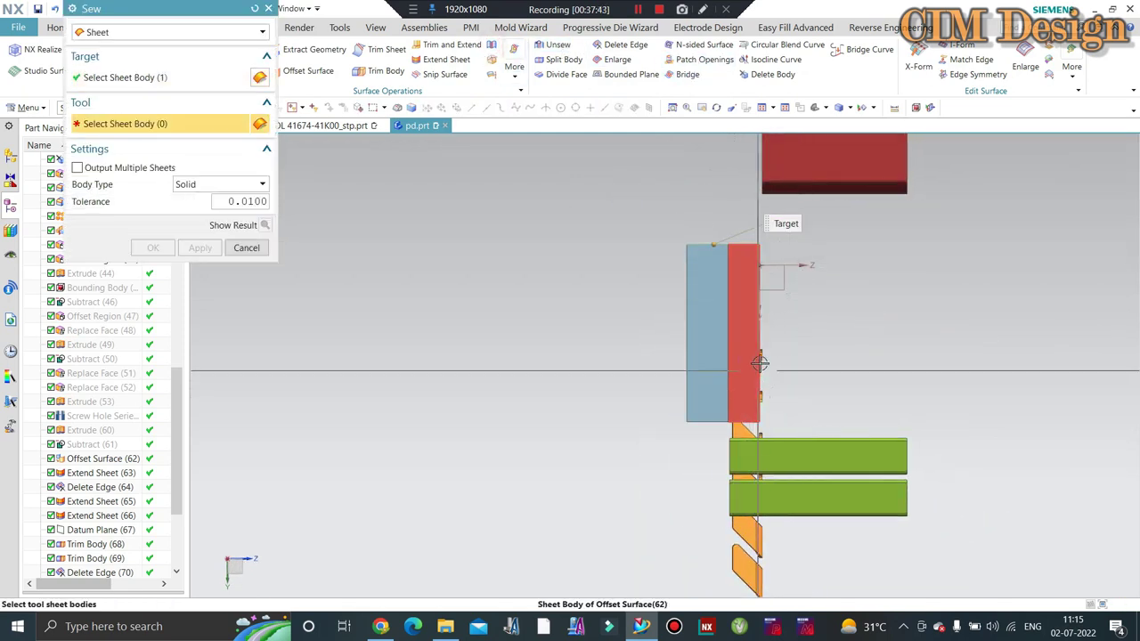
pyautogui.scroll(2, 787, 224)
pyautogui.moveTo(792, 166); pyautogui.dragTo(594, 463)
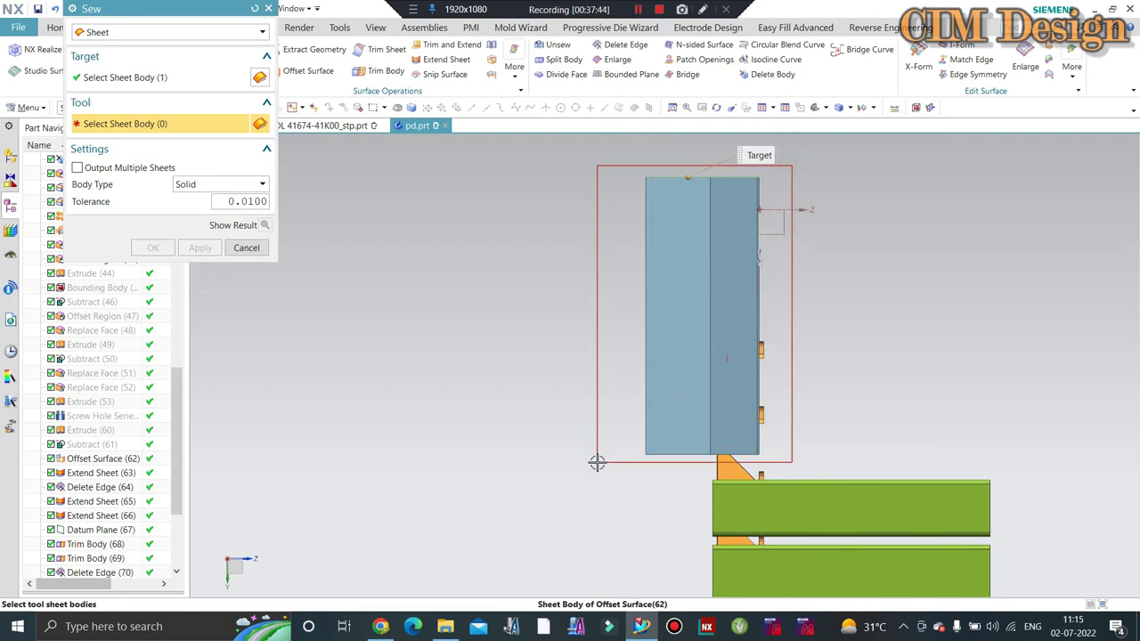
pyautogui.middleClick(595, 463)
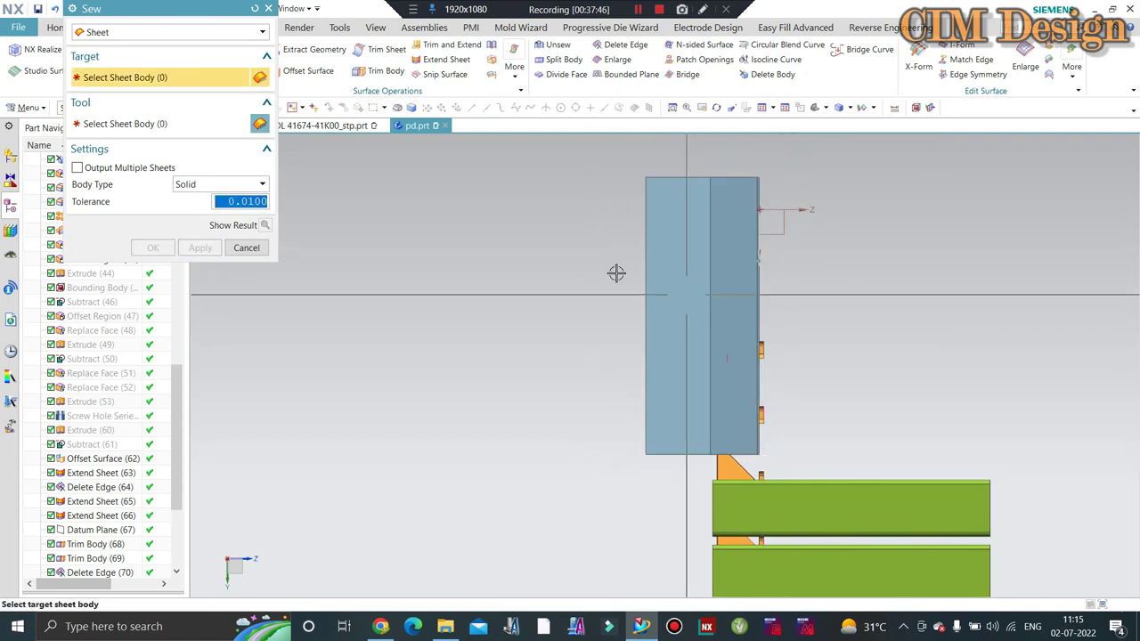
pyautogui.click(255, 247)
pyautogui.moveTo(631, 302)
pyautogui.mouseDown(button='middle')
pyautogui.moveTo(676, 350)
pyautogui.moveTo(682, 324)
pyautogui.mouseUp(button='middle')
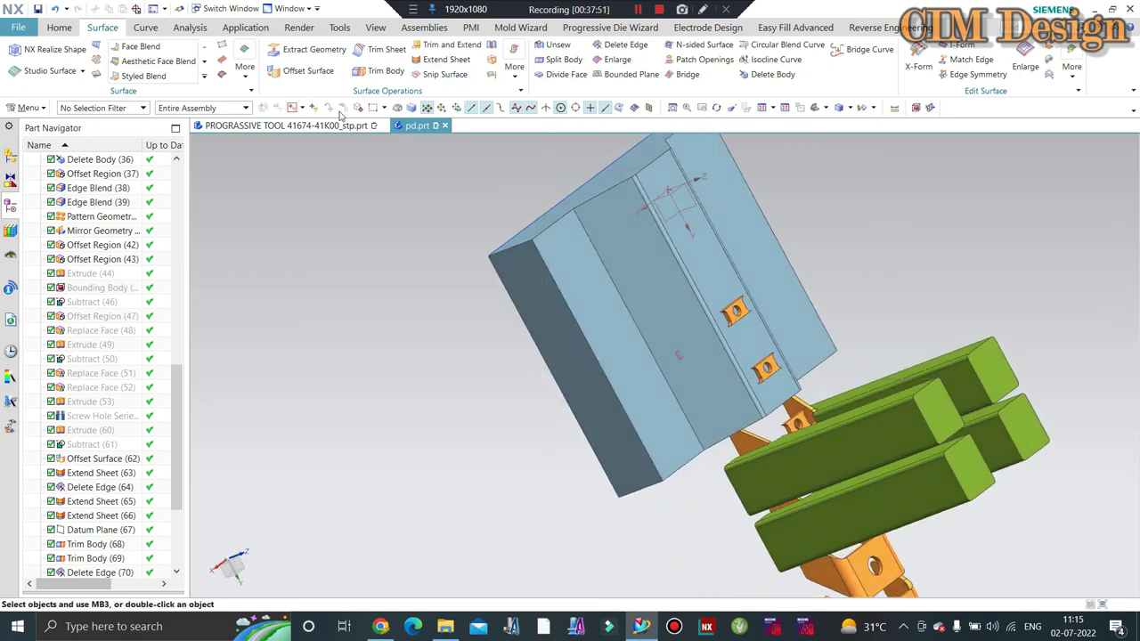
# Step: Apply a 6 mm Edge Blend to both long channel edges of the light-blue block
pyautogui.click(59, 27)
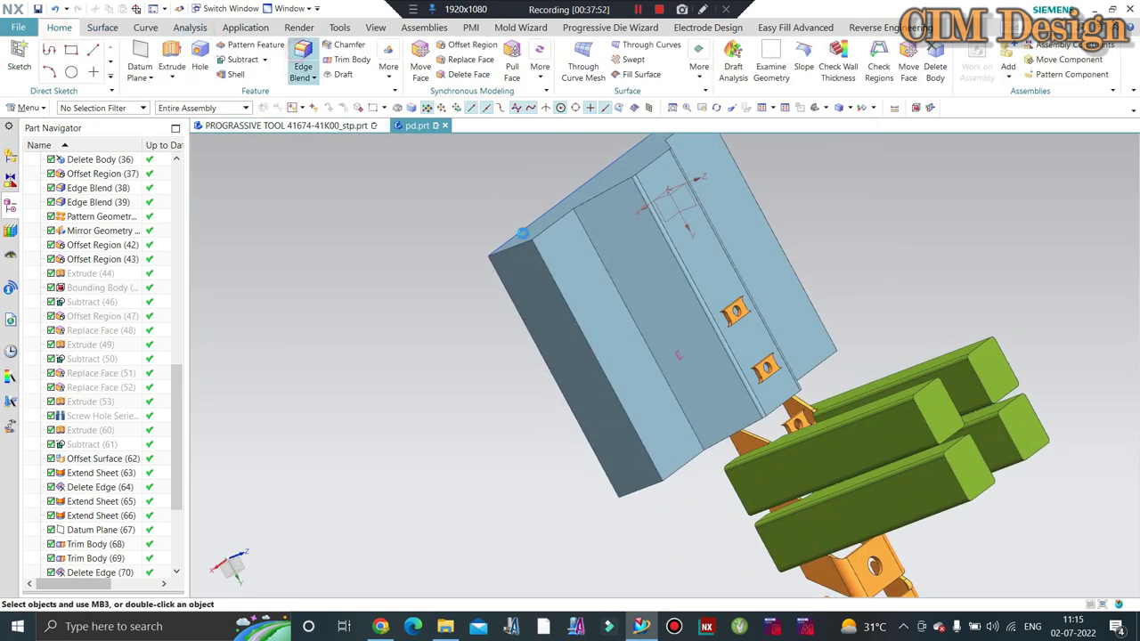
pyautogui.click(631, 318)
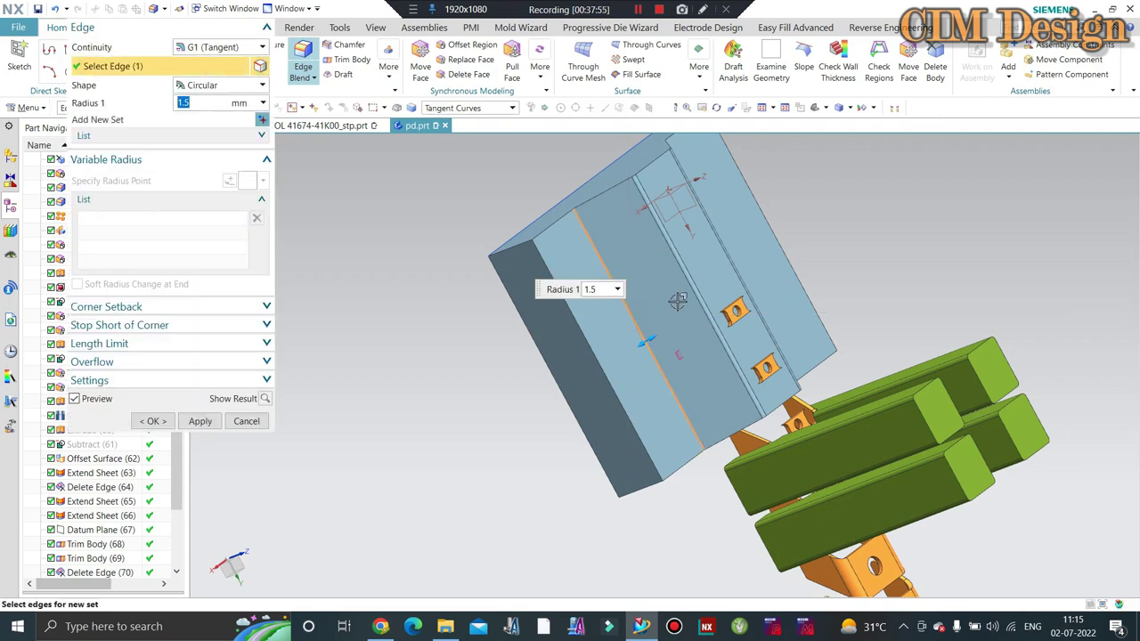
pyautogui.moveTo(632, 318); pyautogui.dragTo(779, 242, button='middle')
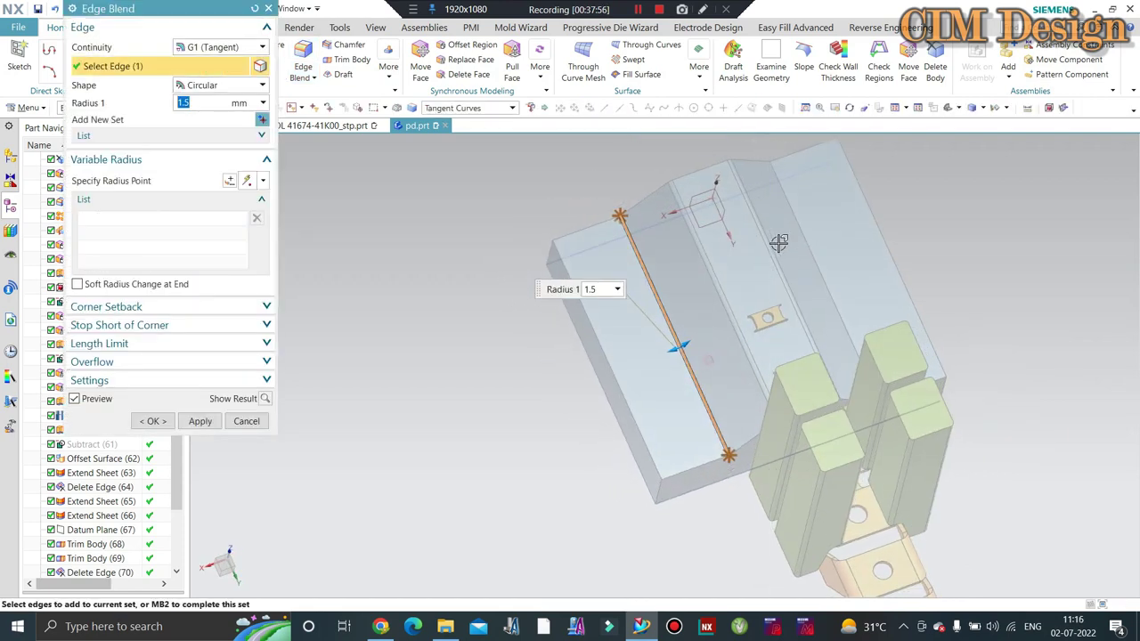
pyautogui.click(790, 218)
pyautogui.write('6')
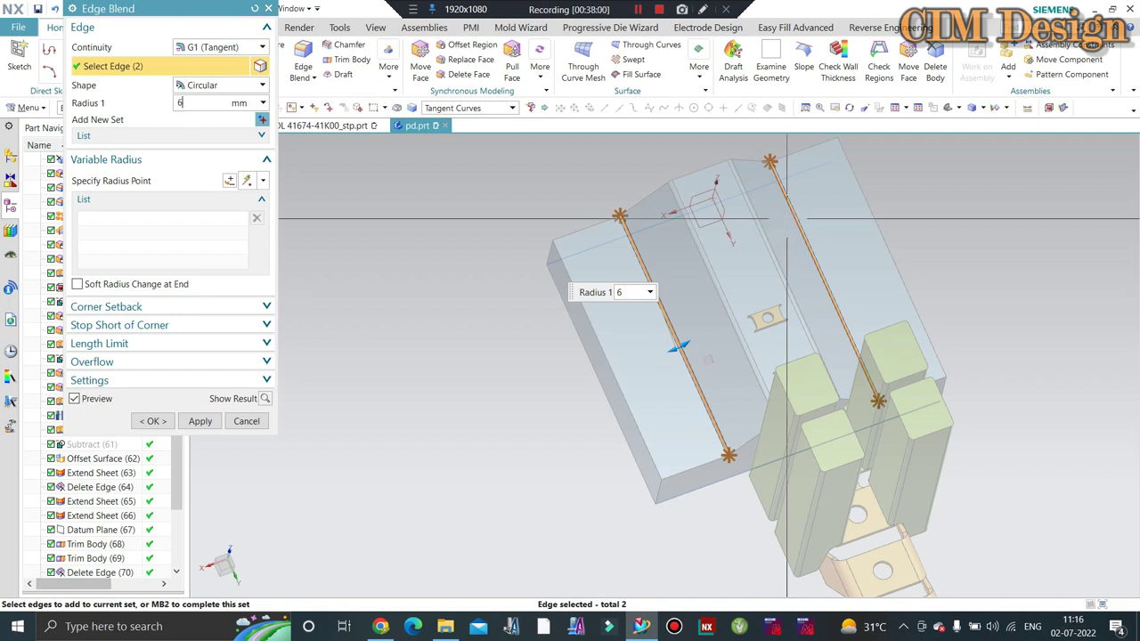
pyautogui.middleClick(466, 265)
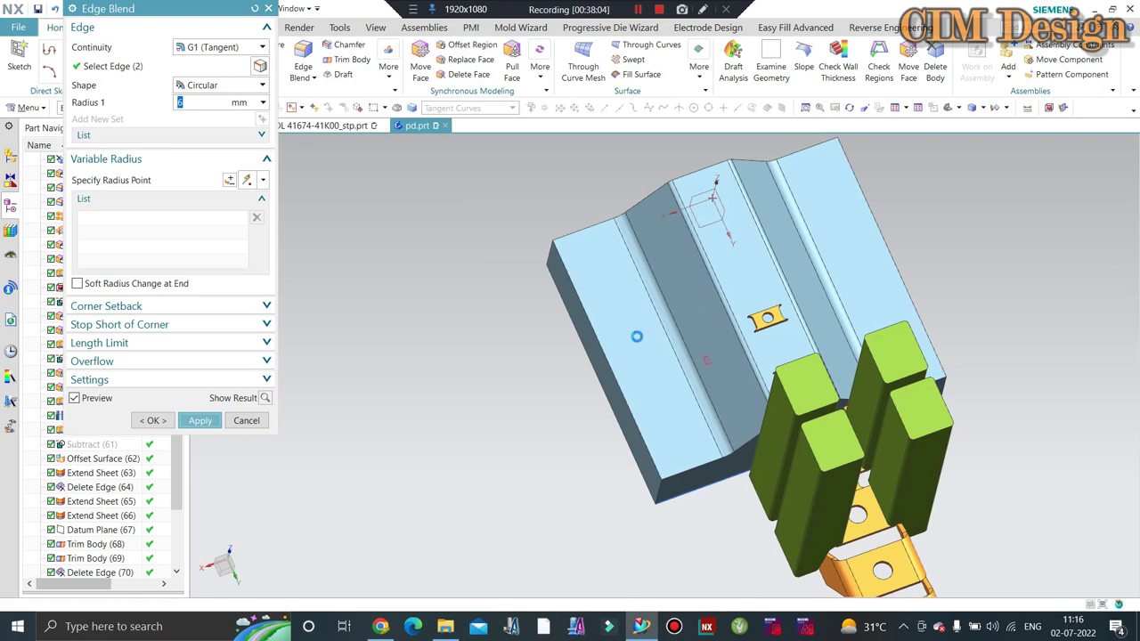
pyautogui.scroll(3, 657, 219)
pyautogui.scroll(3, 631, 221)
# Step: Show a hidden body again, then show all bodies of the die assembly
pyautogui.press('Escape')
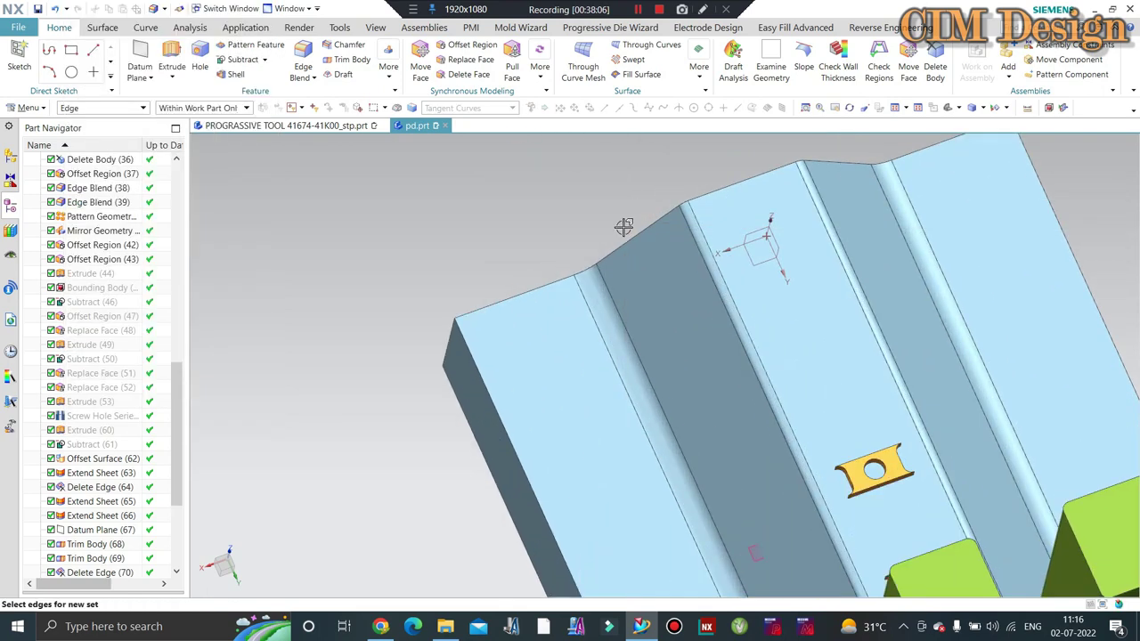
pyautogui.hotkey('ctrl', 'shift', 'k')
pyautogui.scroll(-3, 627, 230)
pyautogui.click(664, 303)
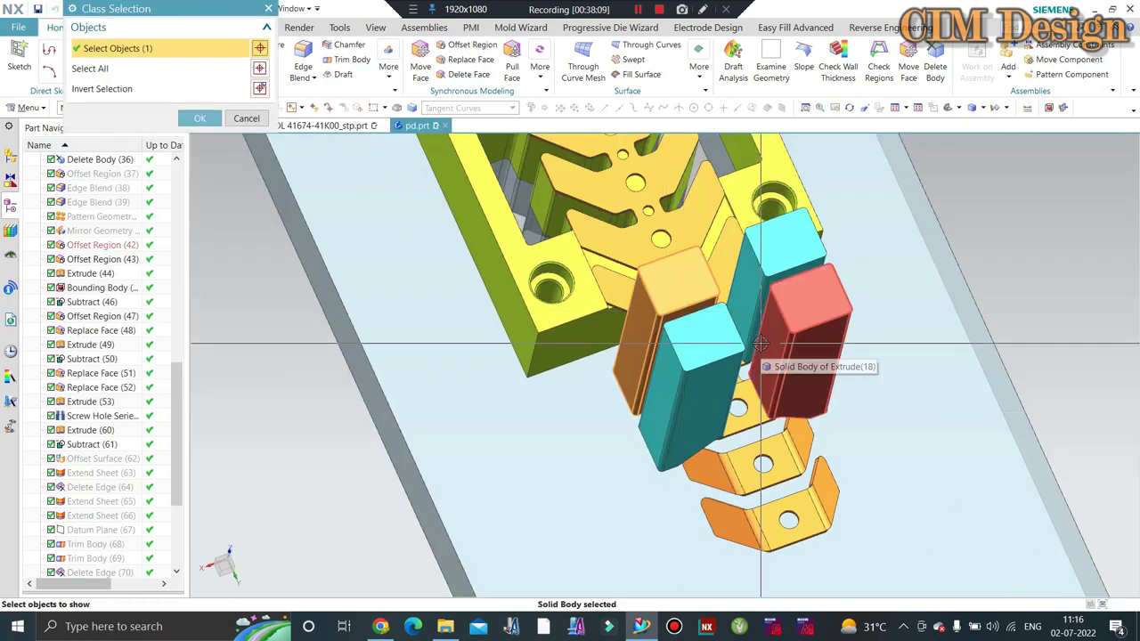
pyautogui.middleClick(759, 343)
pyautogui.press('Escape')
pyautogui.hotkey('ctrl', 'shift', 'b')
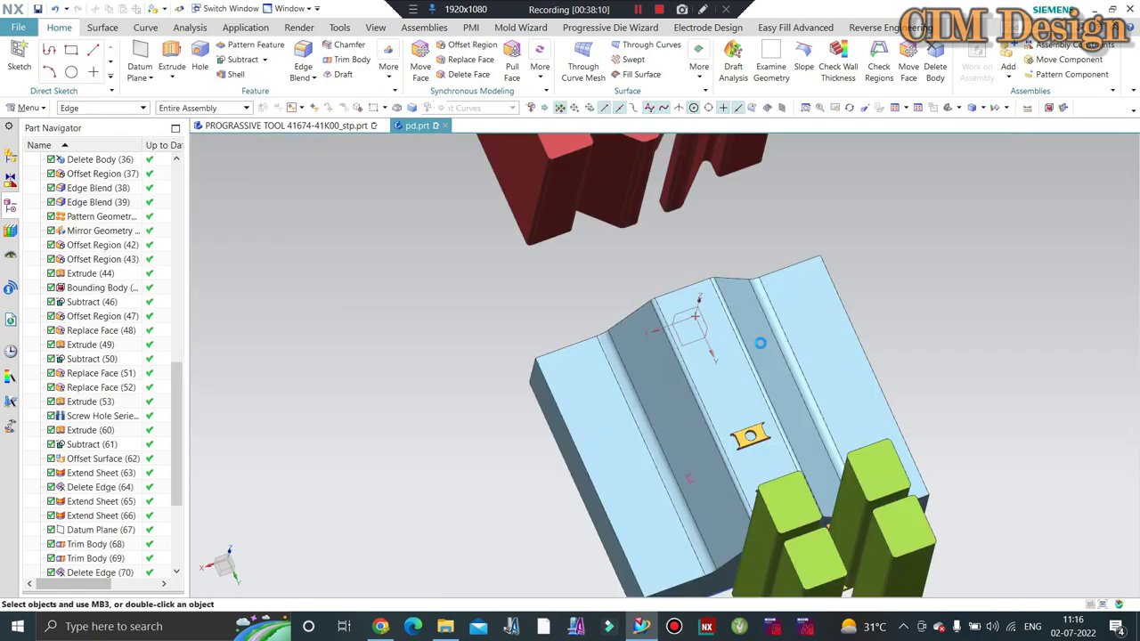
pyautogui.hotkey('ctrl', 'shift', 'u')
# Step: Orbit and zoom around the assembly to inspect the blended channel edge from above
pyautogui.moveTo(759, 343); pyautogui.dragTo(857, 409, button='middle')
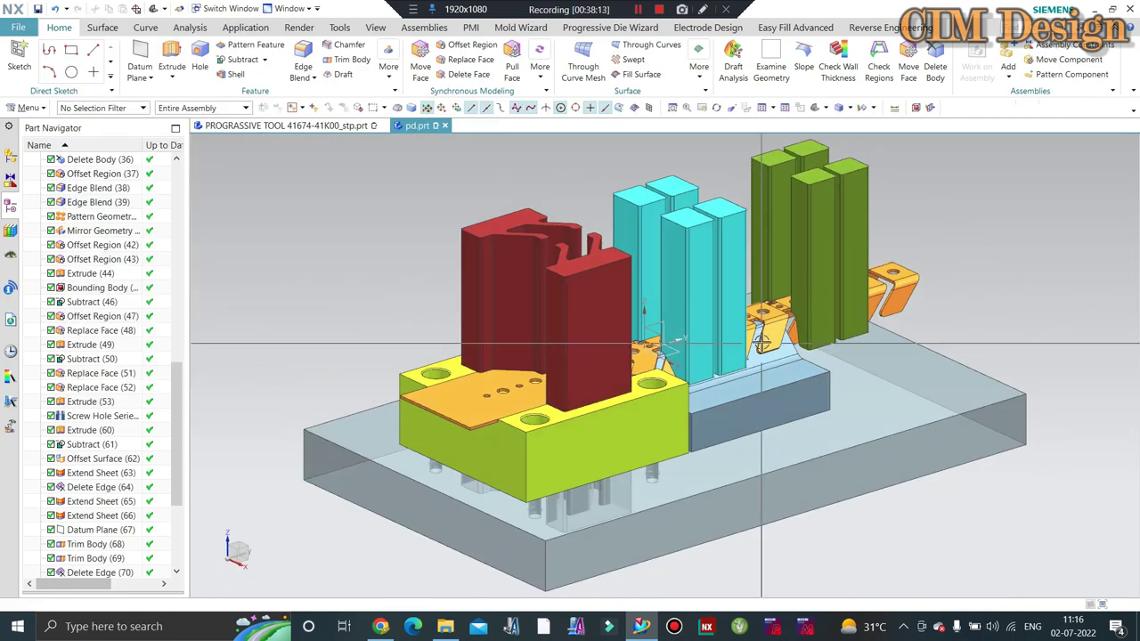
pyautogui.scroll(3, 723, 366)
pyautogui.scroll(-1, 864, 351)
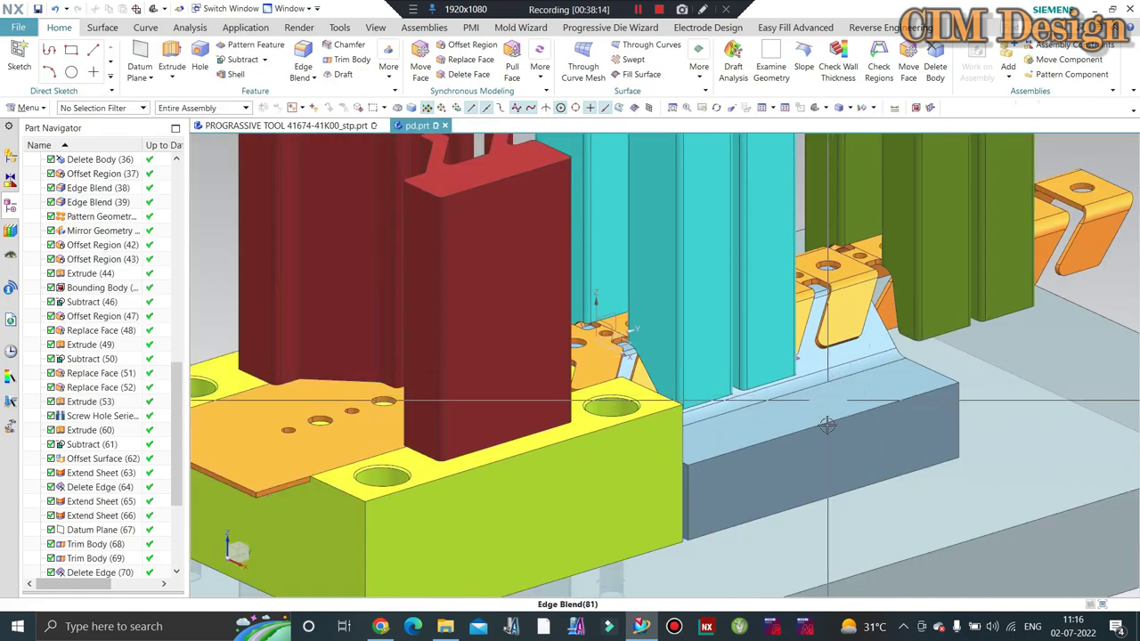
pyautogui.moveTo(845, 379)
pyautogui.mouseDown(button='middle')
pyautogui.moveTo(824, 382)
pyautogui.moveTo(903, 333)
pyautogui.mouseUp(button='middle')
pyautogui.scroll(3, 890, 371)
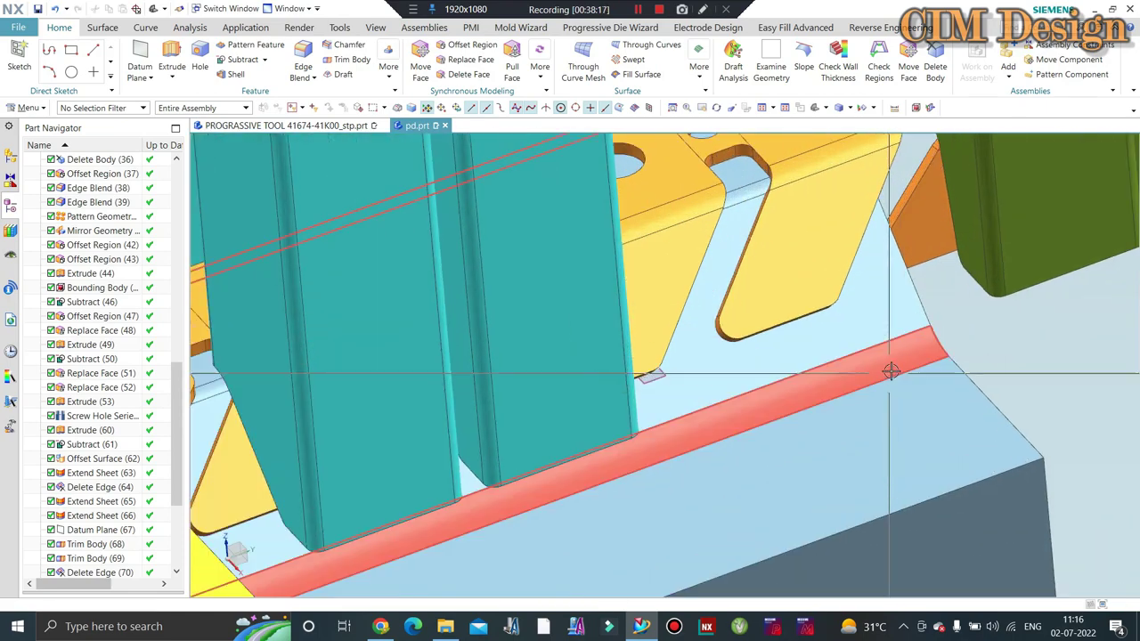
pyautogui.scroll(-2, 879, 377)
pyautogui.scroll(-2, 828, 378)
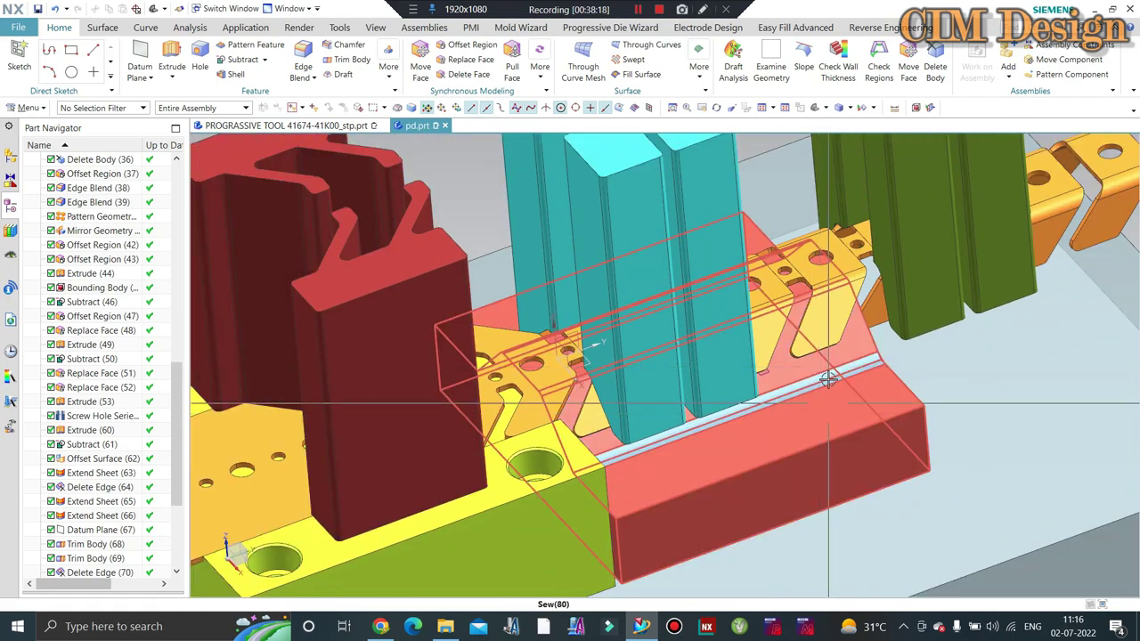
pyautogui.scroll(-2, 826, 381)
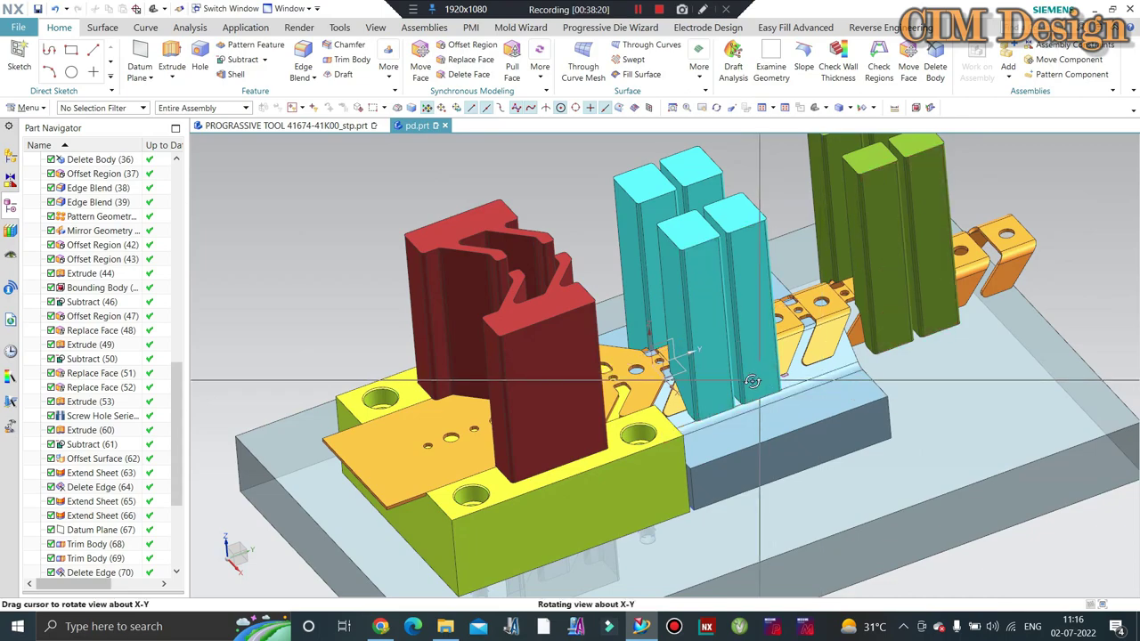
pyautogui.moveTo(753, 381)
pyautogui.mouseDown(button='middle')
pyautogui.moveTo(752, 463)
pyautogui.moveTo(758, 303)
pyautogui.moveTo(746, 392)
pyautogui.moveTo(777, 401)
pyautogui.moveTo(953, 131)
pyautogui.mouseUp(button='middle')
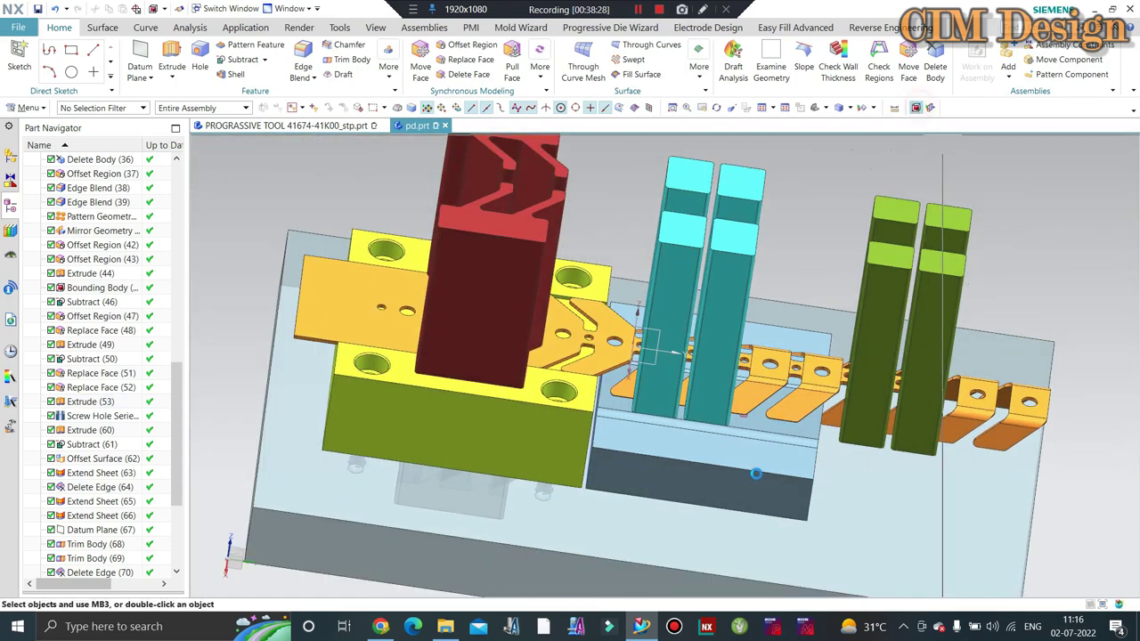
# Step: Reopen the block's Bounding Body definition and cancel it unchanged
pyautogui.doubleClick(755, 473)
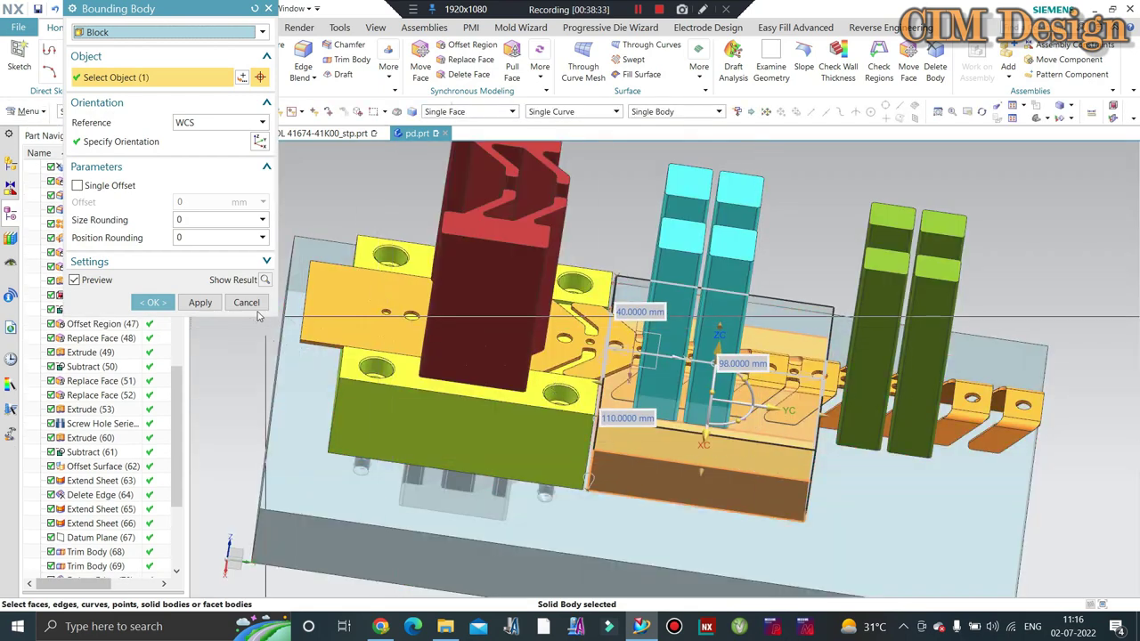
pyautogui.click(249, 303)
pyautogui.moveTo(712, 374); pyautogui.dragTo(798, 407, button='middle')
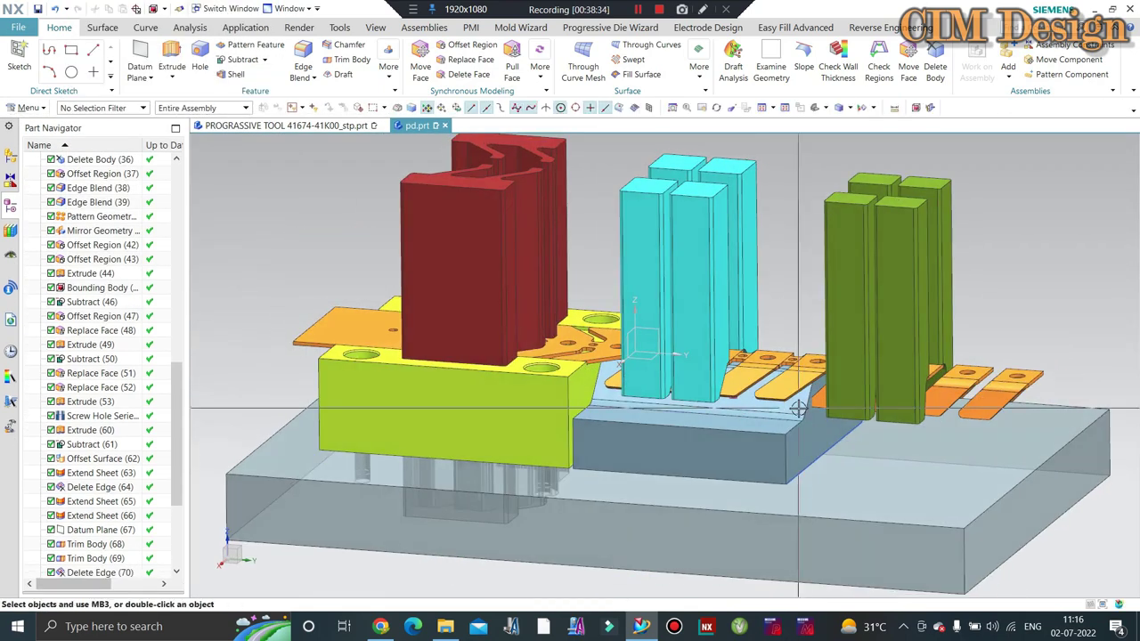
pyautogui.scroll(2, 797, 408)
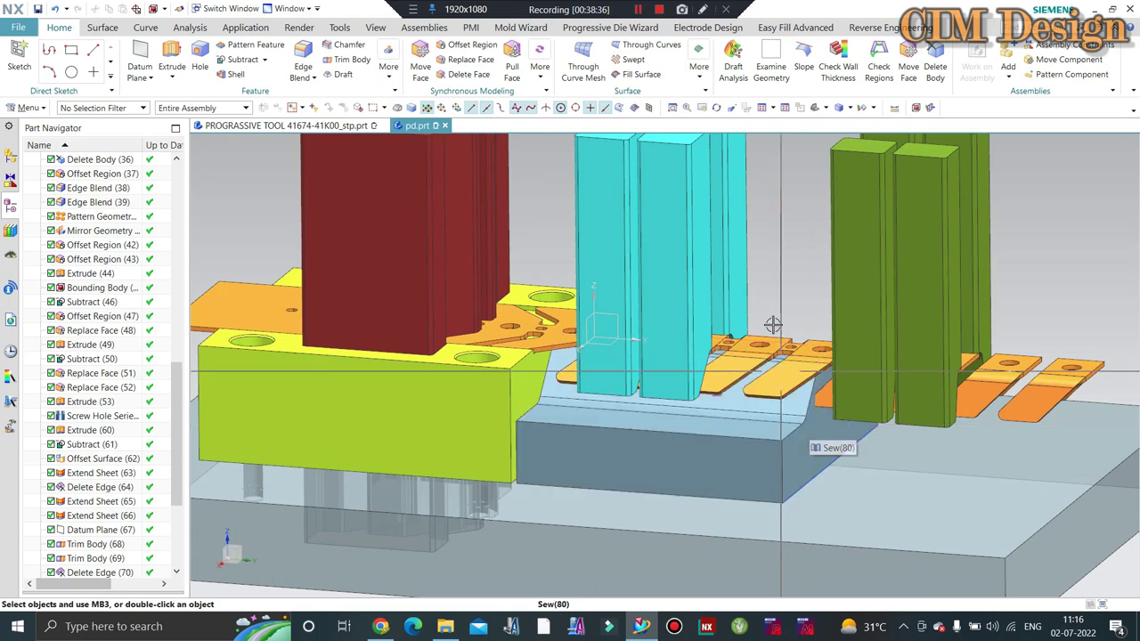
# Step: Offset Region the light-blue block's end face by -10 mm
pyautogui.click(474, 47)
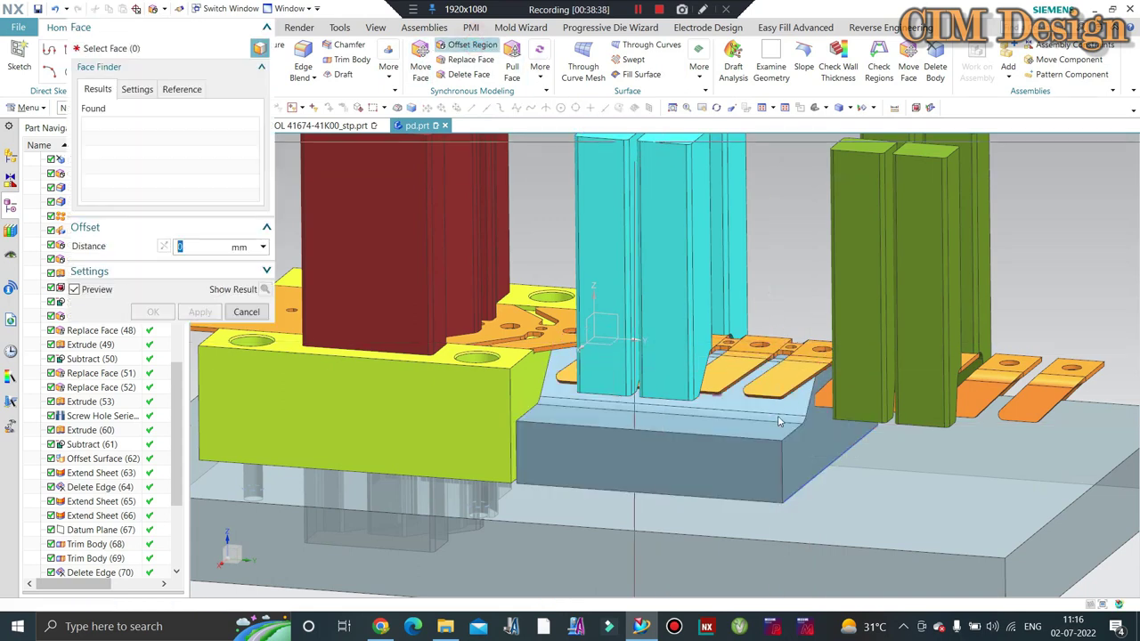
pyautogui.click(797, 451)
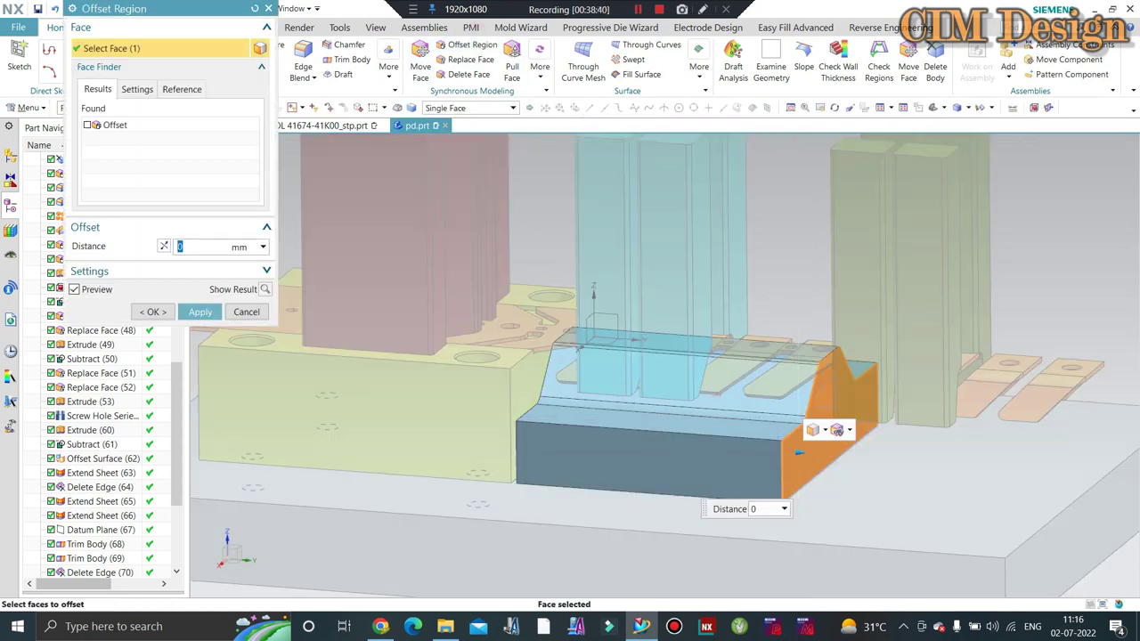
pyautogui.write('-10')
pyautogui.press('Return')
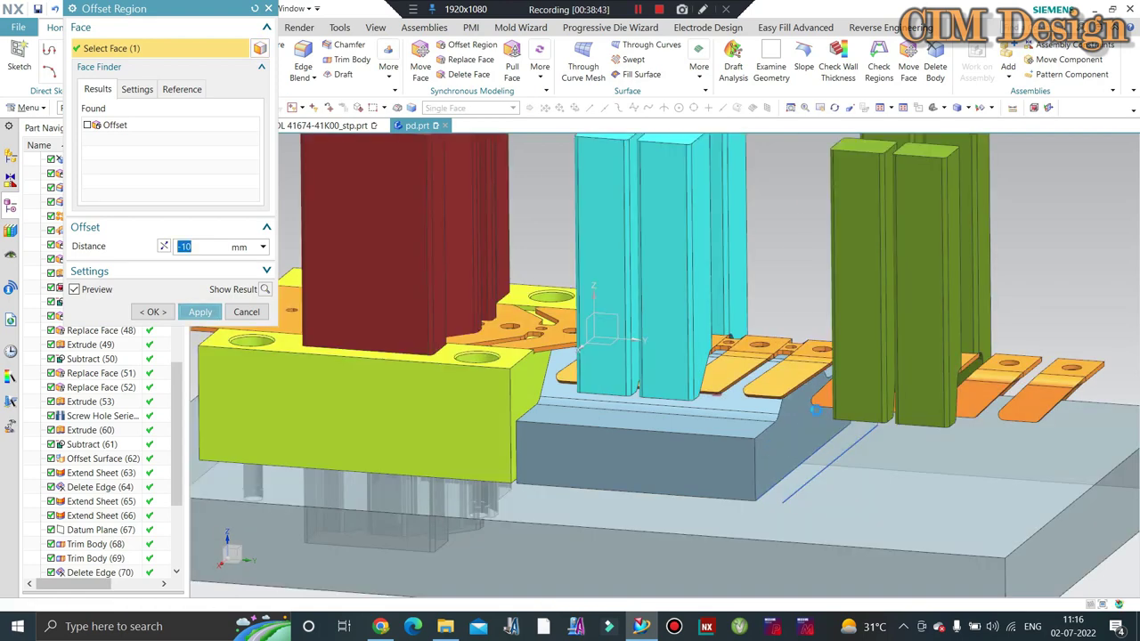
pyautogui.moveTo(812, 410)
pyautogui.mouseDown(button='middle')
pyautogui.moveTo(832, 400)
pyautogui.moveTo(830, 427)
pyautogui.mouseUp(button='middle')
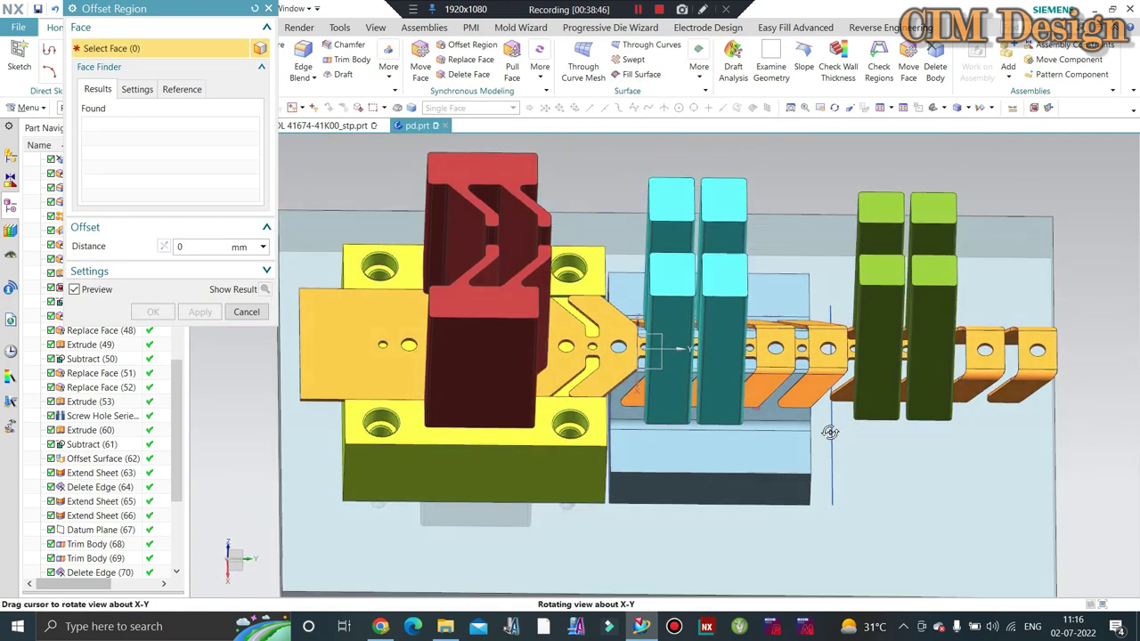
pyautogui.press('Escape')
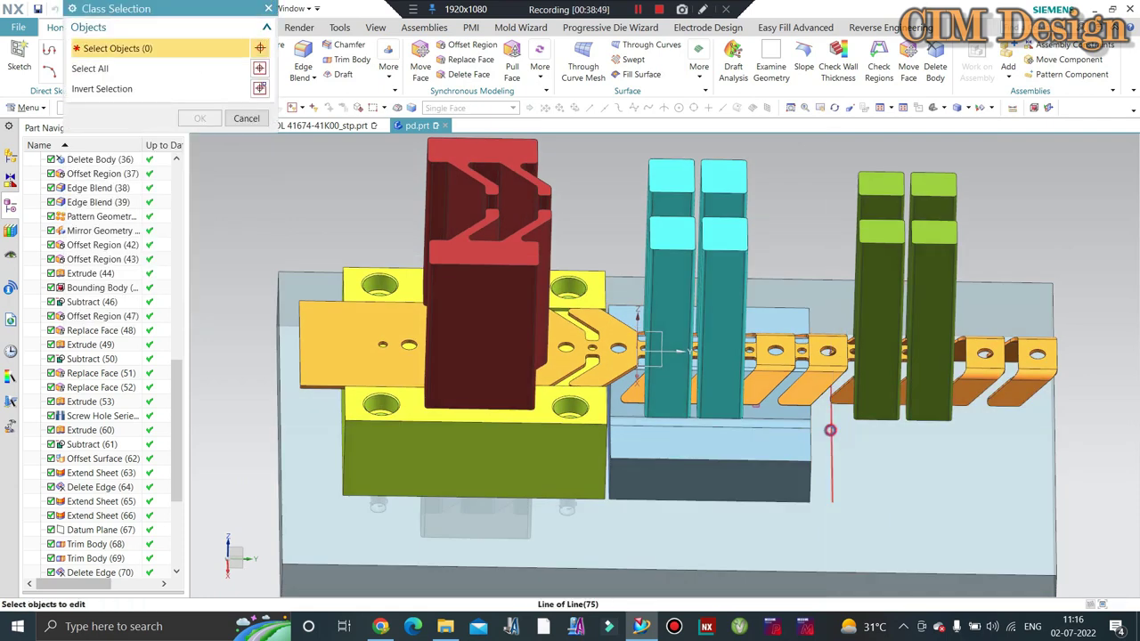
# Step: Move the vertical line onto layer 10 through Edit Object Display
pyautogui.hotkey('ctrl', 'j')
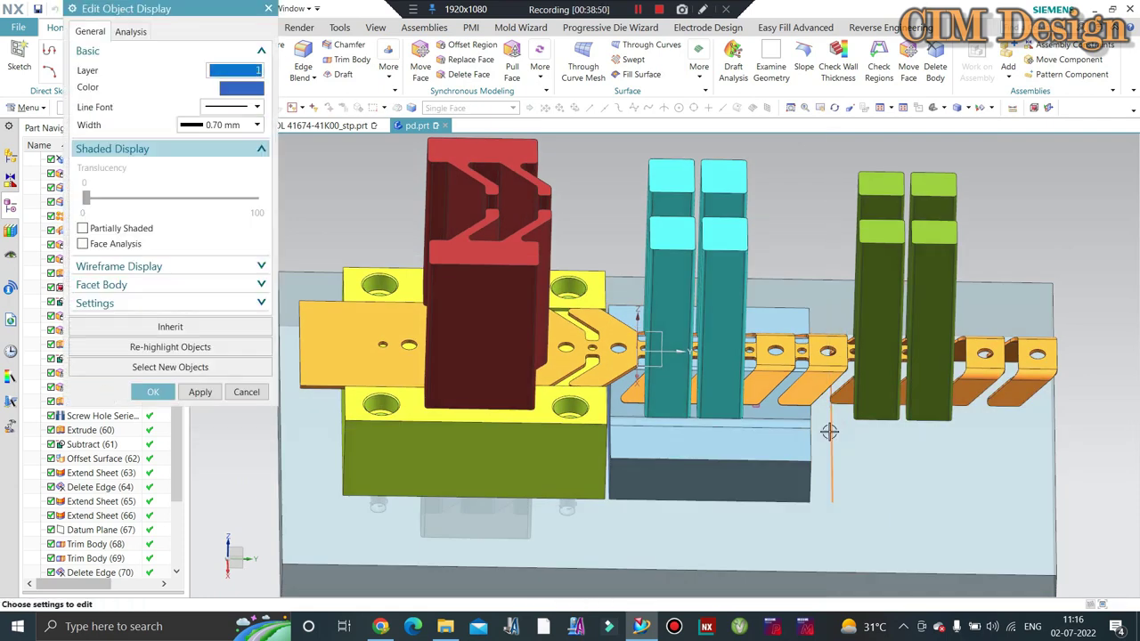
pyautogui.press('Return')
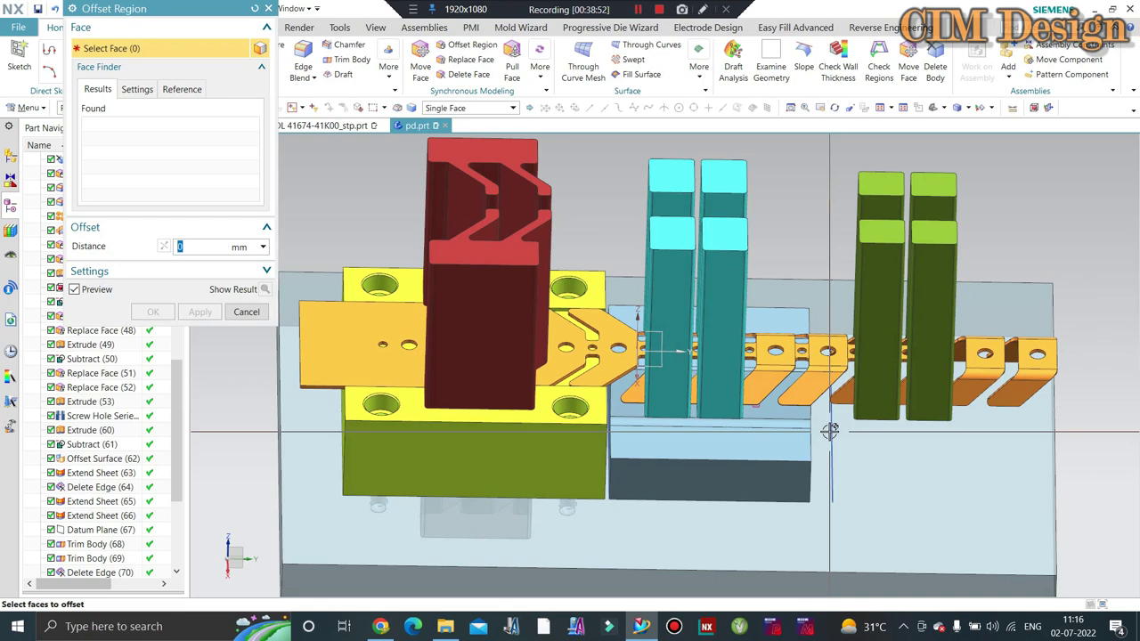
pyautogui.press('Escape')
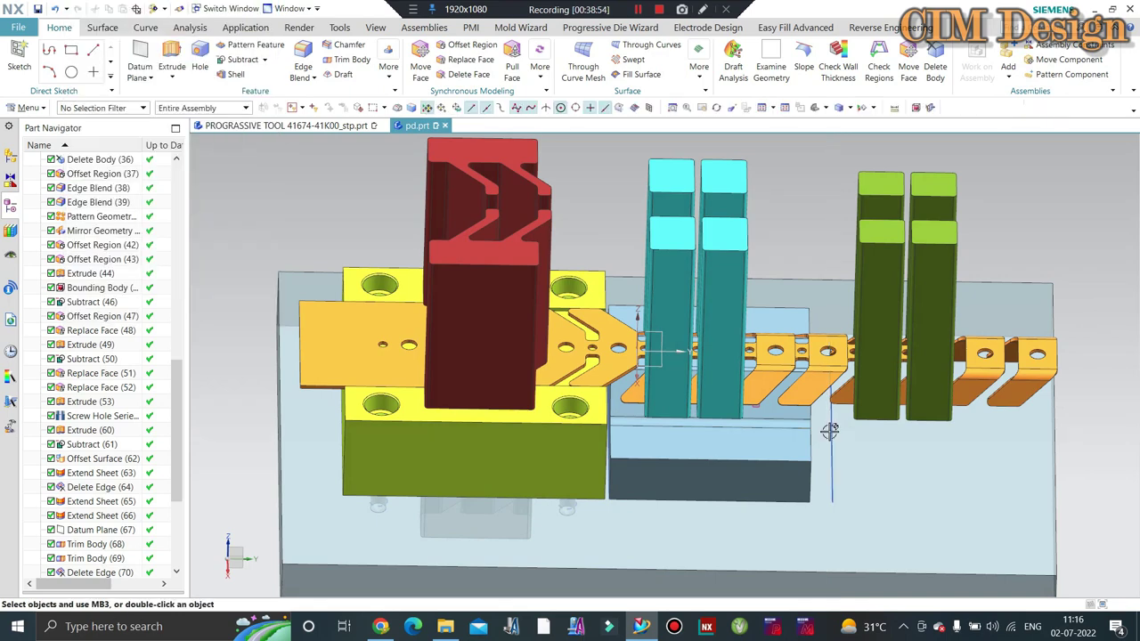
pyautogui.hotkey('ctrl', 'l')
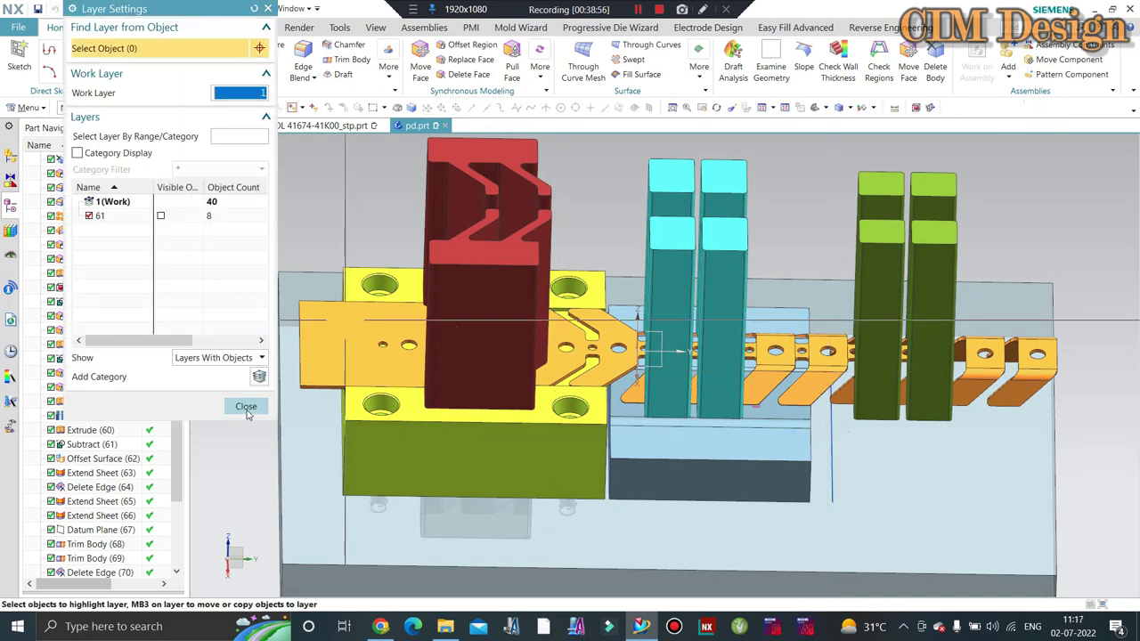
pyautogui.click(247, 408)
pyautogui.hotkey('ctrl', 'j')
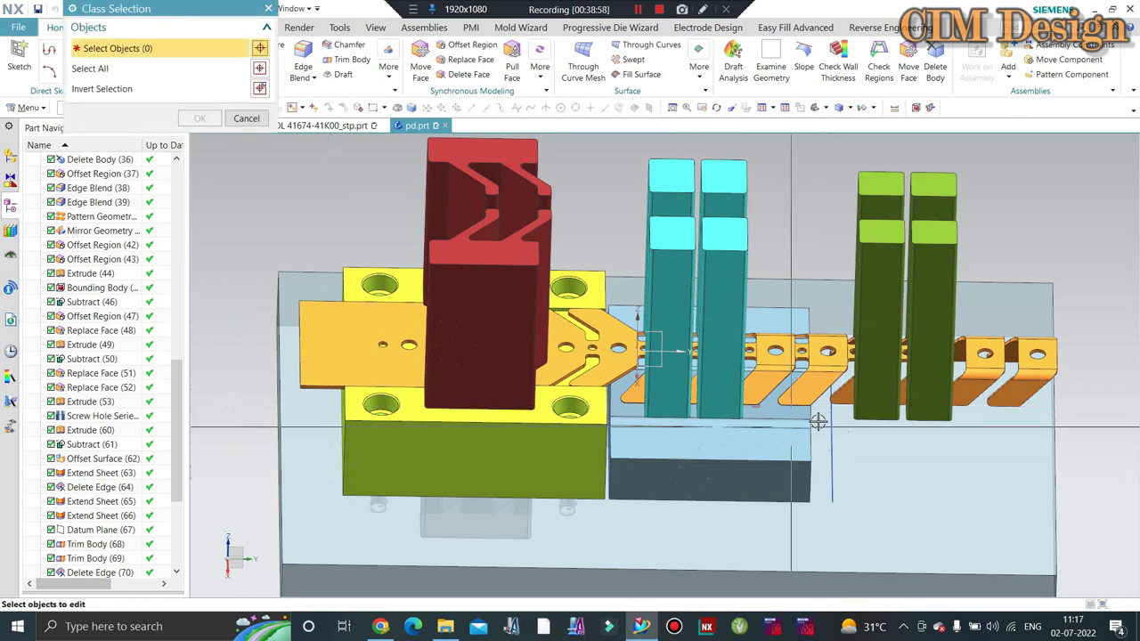
pyautogui.click(814, 438)
pyautogui.middleClick(813, 438)
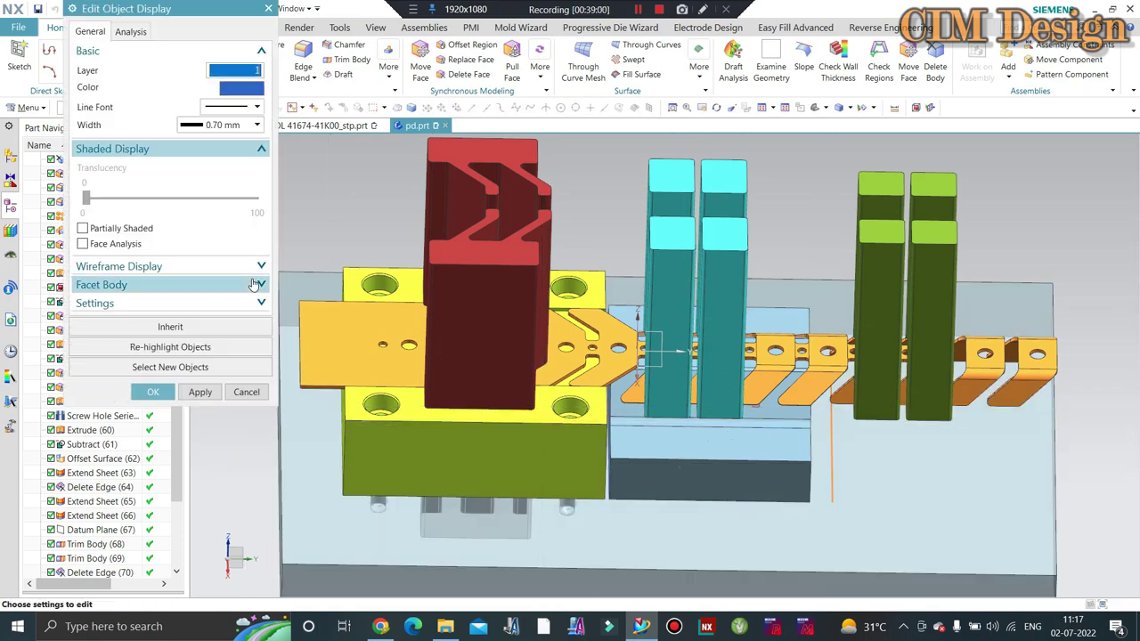
pyautogui.press('Return')
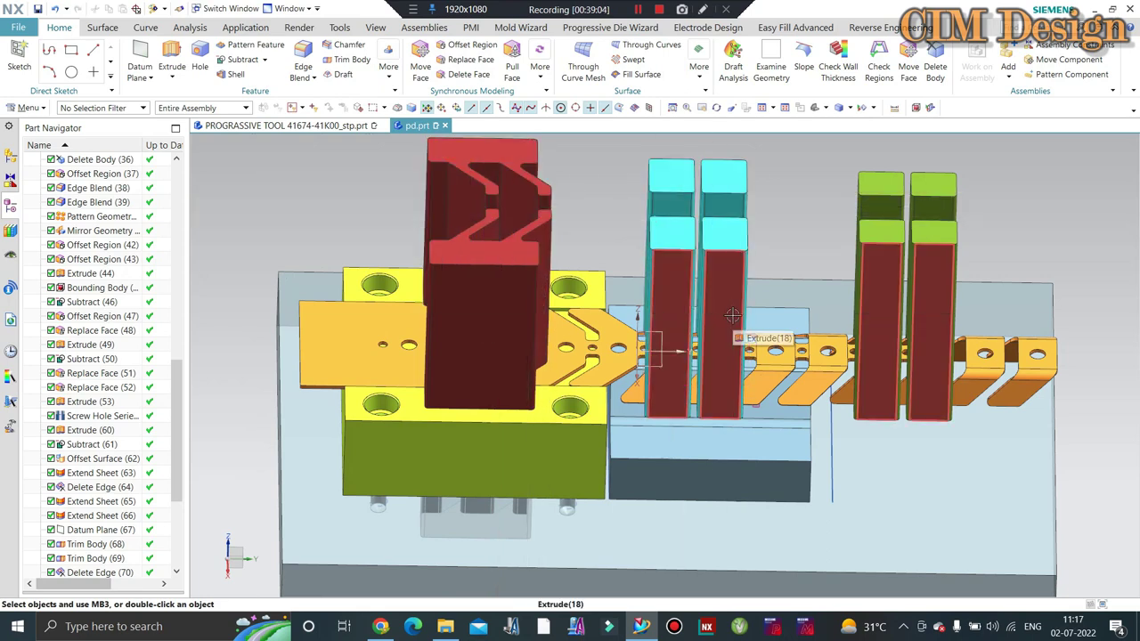
# Step: Orbit to a near-top view and review the layer visibility settings
pyautogui.moveTo(739, 331); pyautogui.dragTo(806, 464, button='middle')
pyautogui.scroll(2, 805, 464)
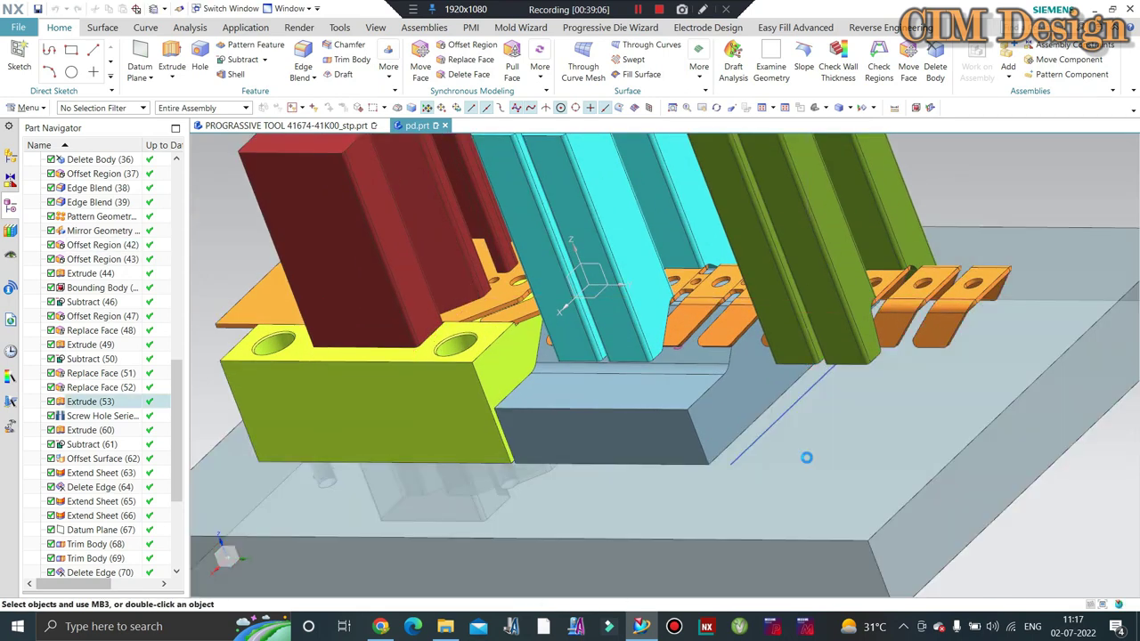
pyautogui.hotkey('ctrl', 'l')
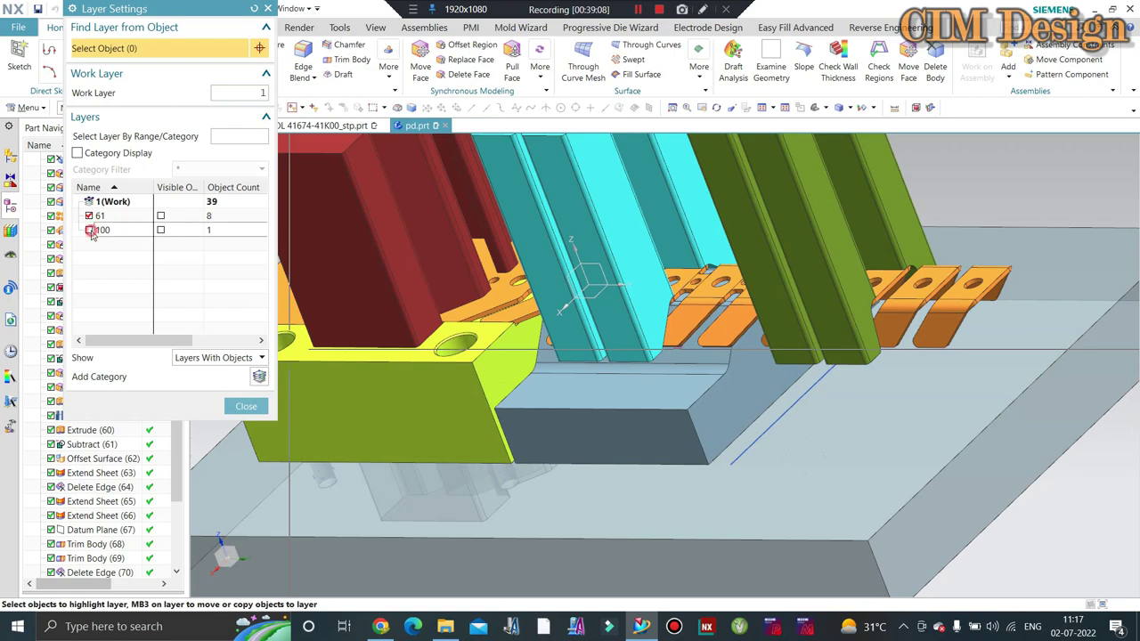
pyautogui.press('Escape')
pyautogui.scroll(-3, 699, 499)
pyautogui.moveTo(699, 499); pyautogui.dragTo(709, 471, button='middle')
# Step: Give the die block beneath the strip a light orange display colour
pyautogui.hotkey('ctrl', 'j')
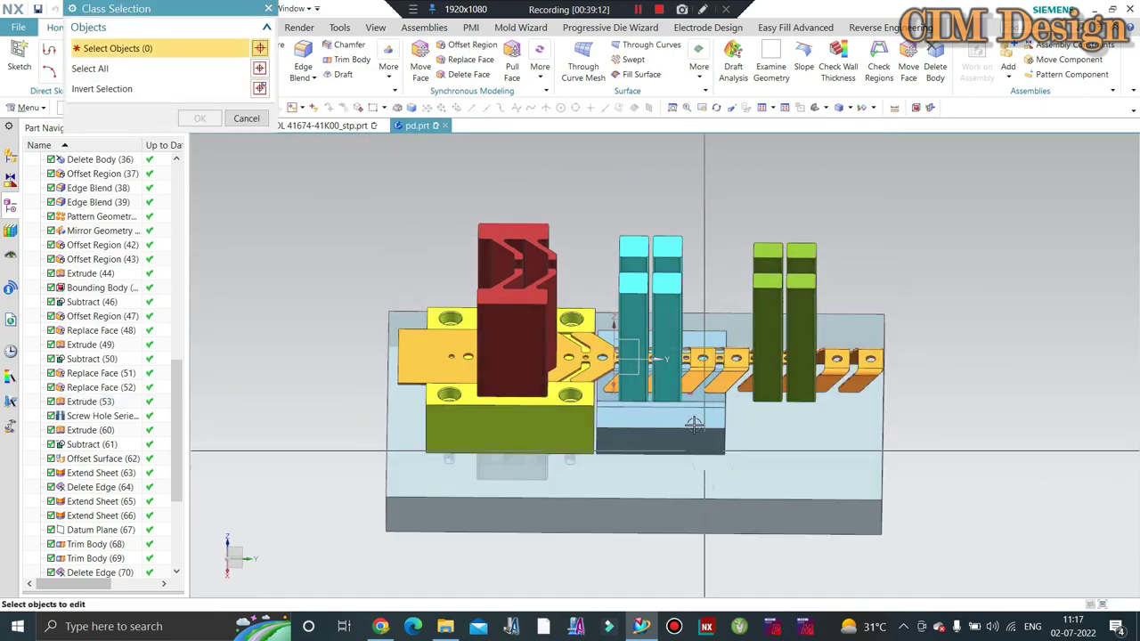
pyautogui.click(687, 430)
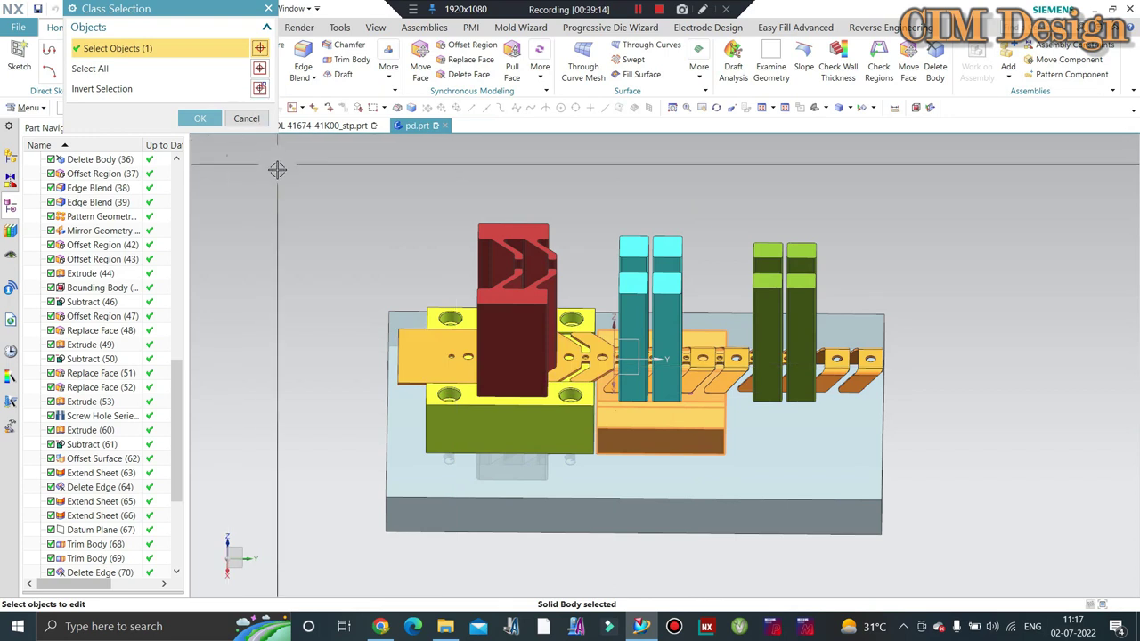
pyautogui.click(199, 119)
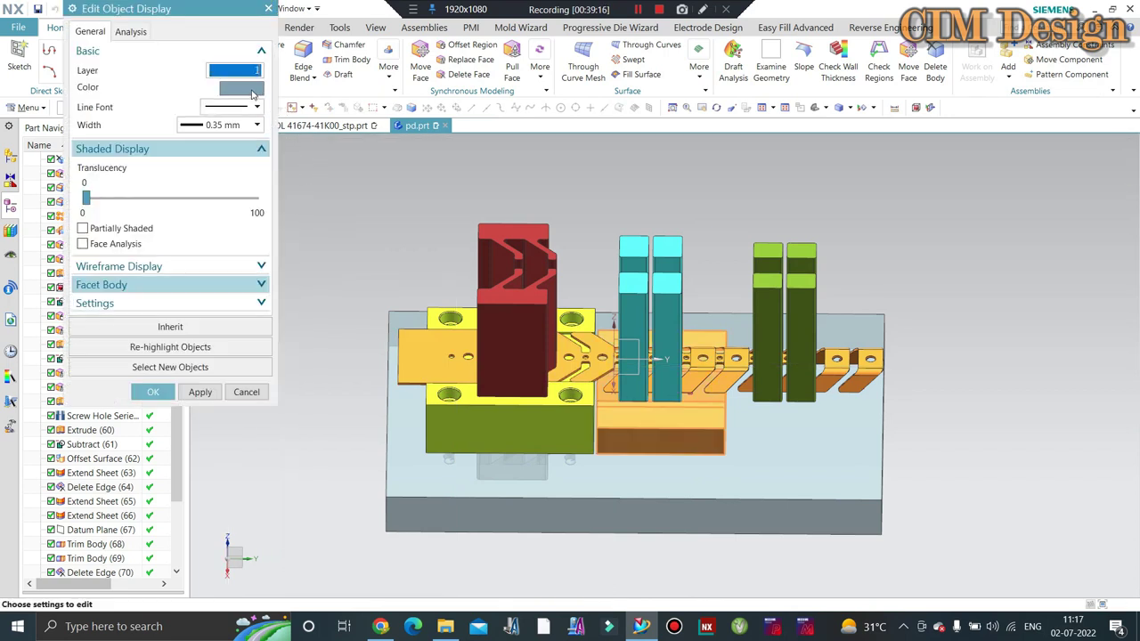
pyautogui.click(240, 82)
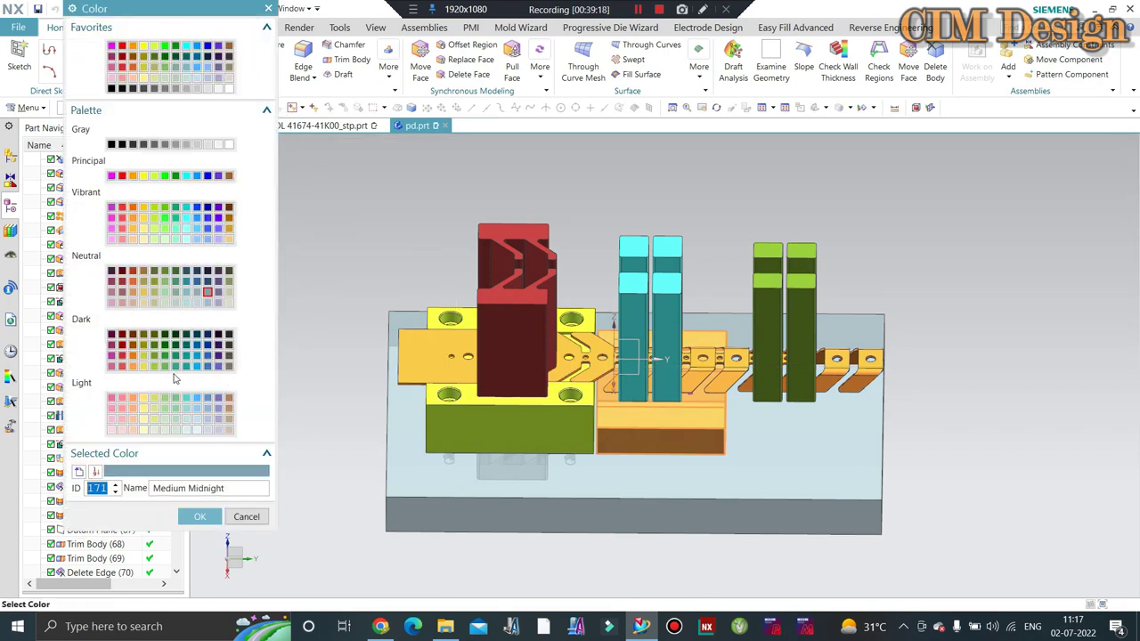
pyautogui.doubleClick(133, 403)
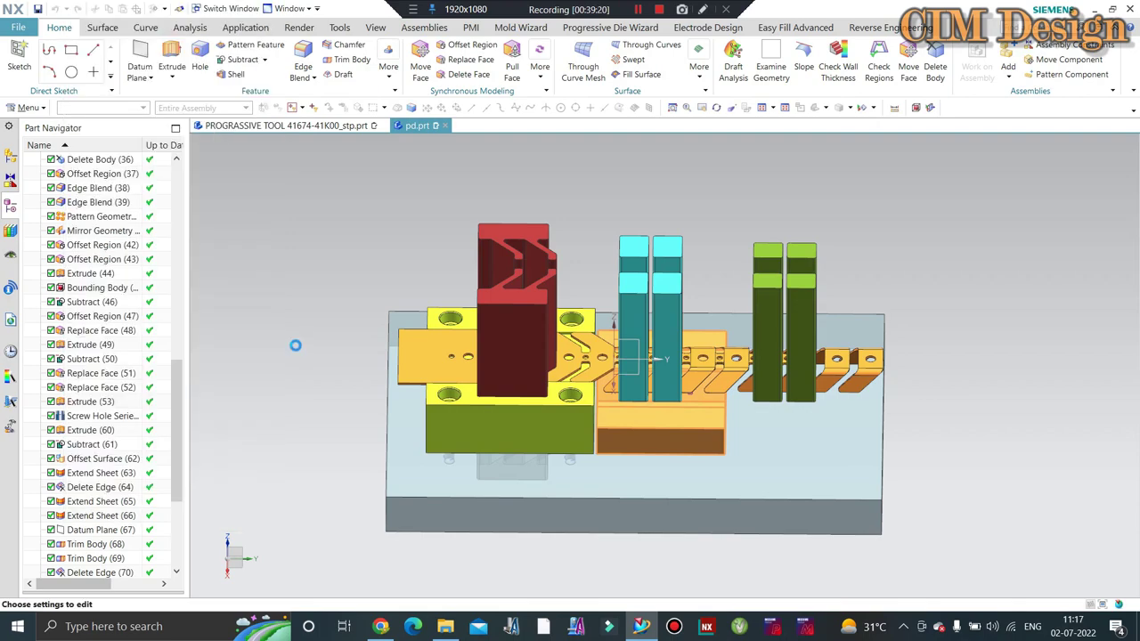
# Step: Orbit and zoom around the model to inspect the recoloured block, strip and punches
pyautogui.moveTo(422, 343)
pyautogui.mouseDown(button='middle')
pyautogui.moveTo(463, 323)
pyautogui.moveTo(445, 326)
pyautogui.mouseUp(button='middle')
pyautogui.scroll(3, 738, 311)
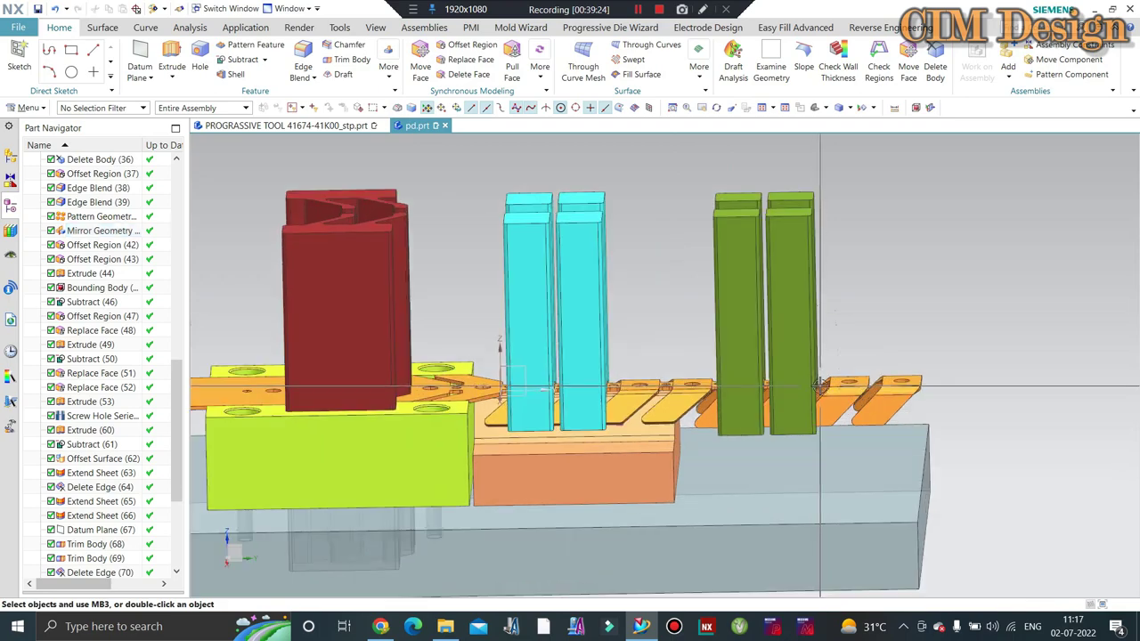
pyautogui.moveTo(738, 311)
pyautogui.mouseDown(button='middle')
pyautogui.moveTo(819, 452)
pyautogui.moveTo(677, 303)
pyautogui.moveTo(662, 439)
pyautogui.moveTo(624, 374)
pyautogui.moveTo(467, 480)
pyautogui.moveTo(526, 450)
pyautogui.mouseUp(button='middle')
pyautogui.scroll(2, 676, 301)
pyautogui.scroll(1, 675, 301)
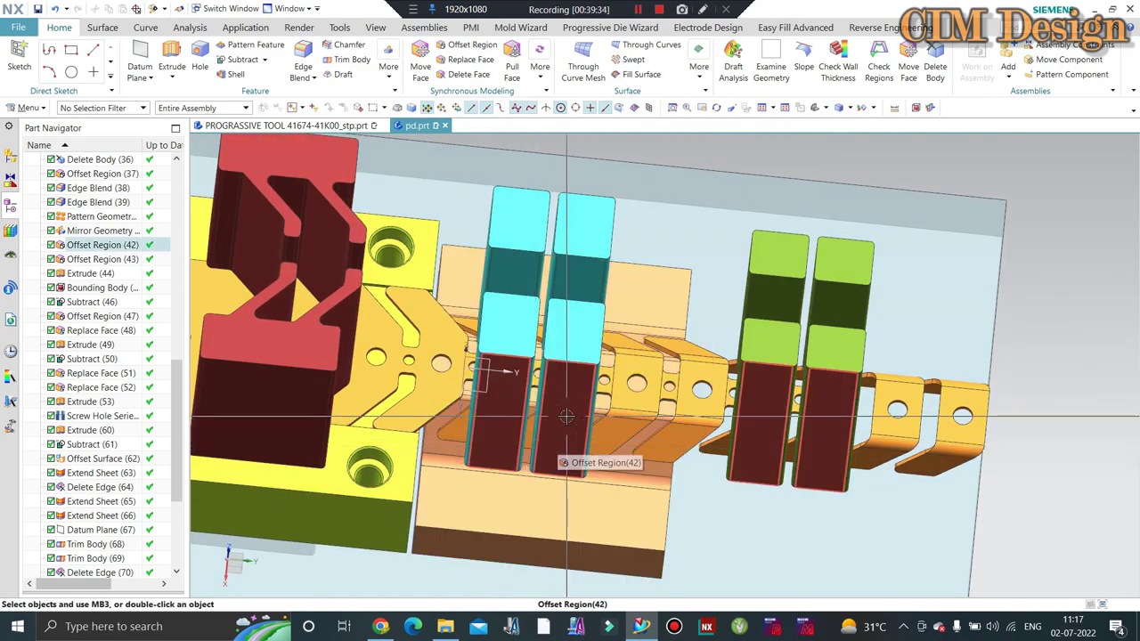
pyautogui.moveTo(588, 476); pyautogui.dragTo(580, 460, button='middle')
pyautogui.scroll(2, 411, 495)
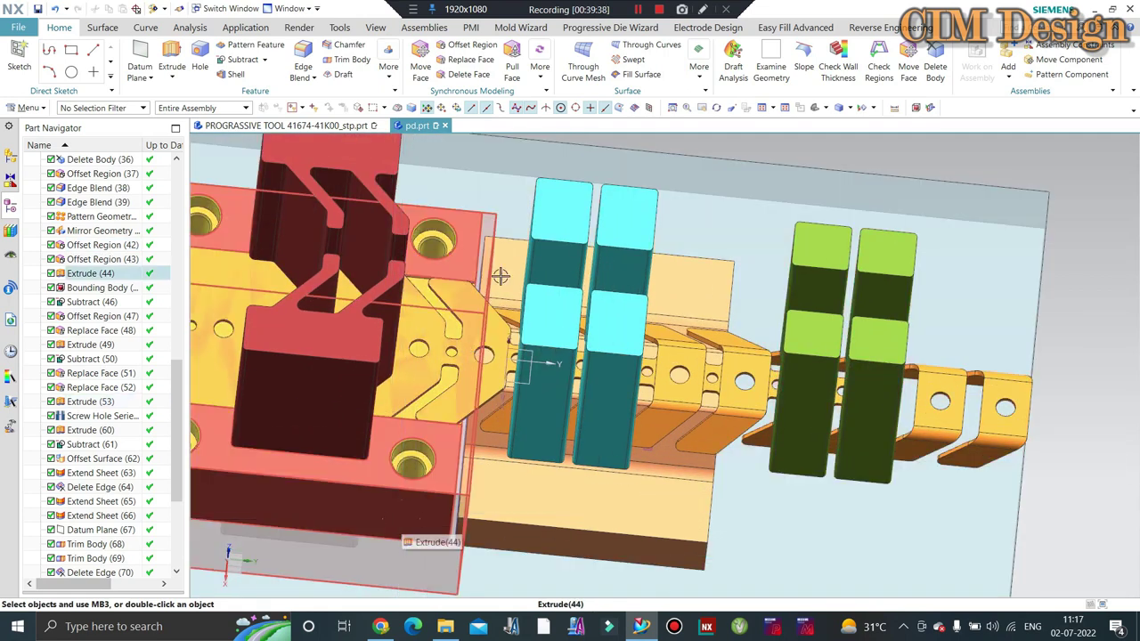
pyautogui.scroll(-3, 792, 372)
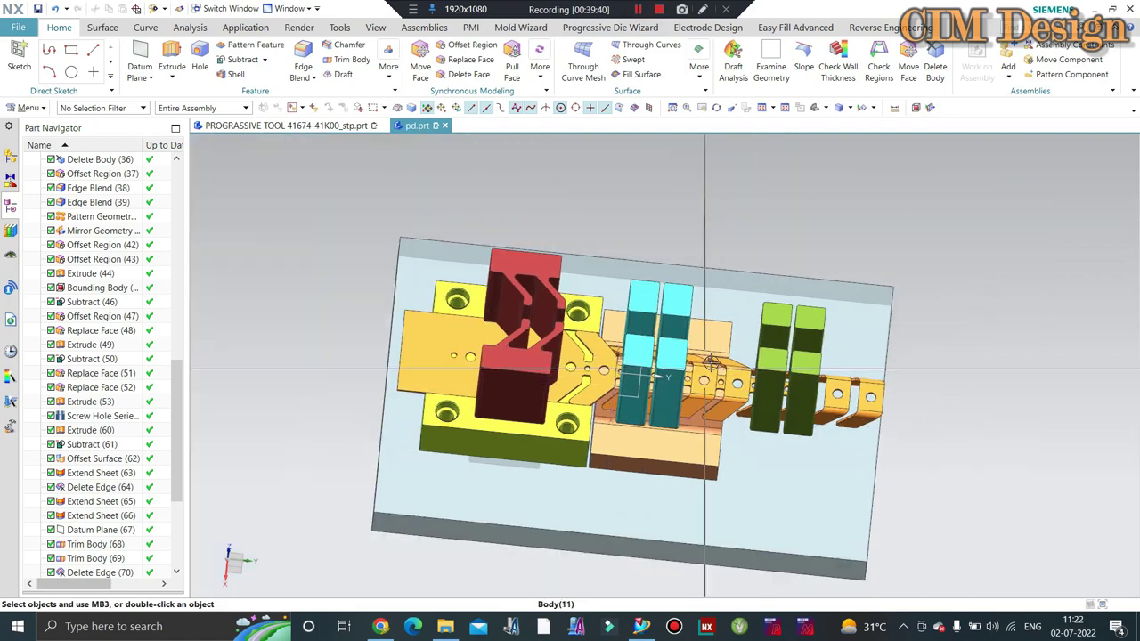
pyautogui.moveTo(793, 372); pyautogui.dragTo(781, 338, button='middle')
pyautogui.scroll(2, 674, 504)
pyautogui.scroll(-1, 674, 505)
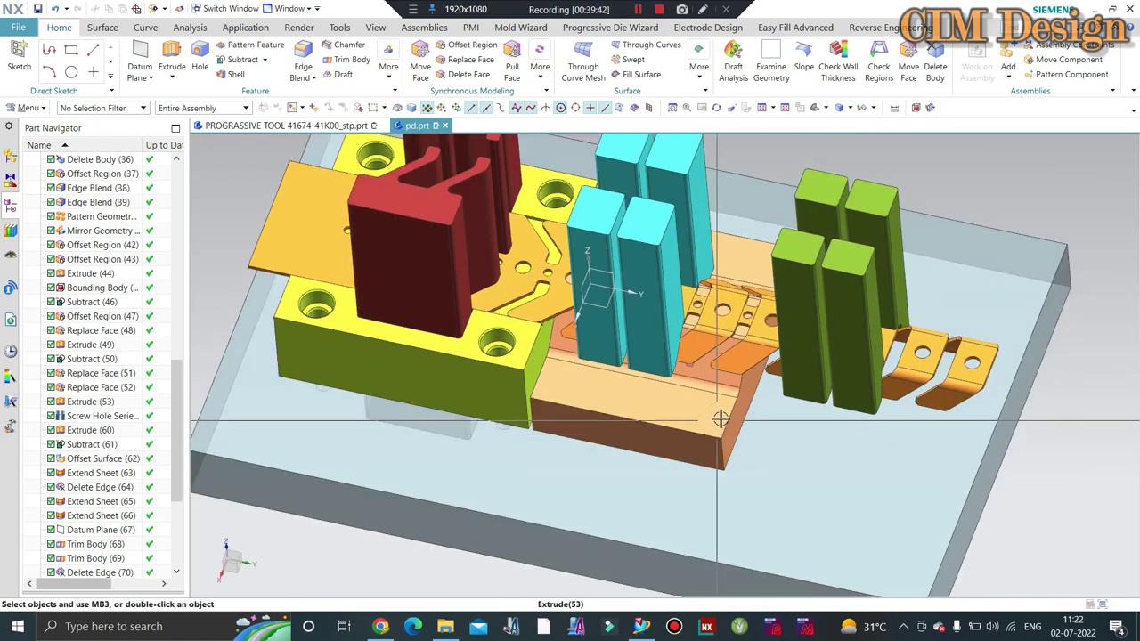
pyautogui.scroll(-2, 673, 505)
pyautogui.moveTo(704, 481)
pyautogui.mouseDown(button='middle')
pyautogui.moveTo(743, 442)
pyautogui.moveTo(723, 309)
pyautogui.moveTo(704, 368)
pyautogui.mouseUp(button='middle')
pyautogui.scroll(3, 705, 414)
pyautogui.scroll(3, 705, 414)
pyautogui.scroll(-3, 705, 414)
pyautogui.scroll(3, 705, 414)
pyautogui.scroll(-3, 723, 309)
pyautogui.scroll(3, 704, 368)
# Step: Hide the base plate and the red, cyan and green punches, then view from Top
pyautogui.hotkey('ctrl', 'b')
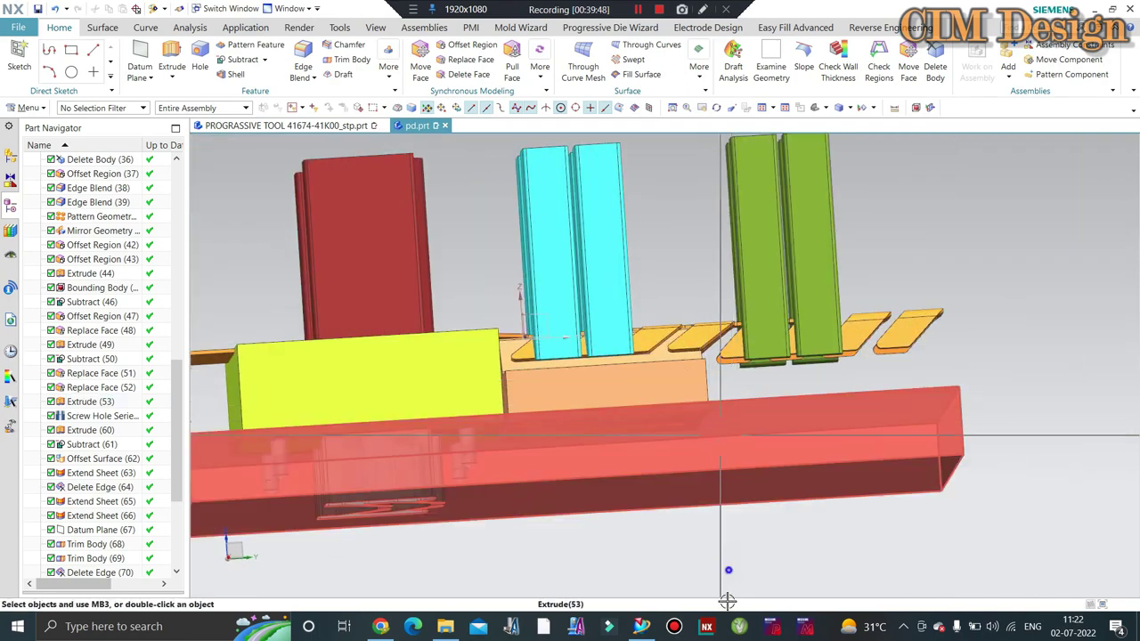
pyautogui.moveTo(738, 415); pyautogui.dragTo(779, 299, button='middle')
pyautogui.hotkey('ctrl', 'b')
pyautogui.hotkey('ctrl', 'b')
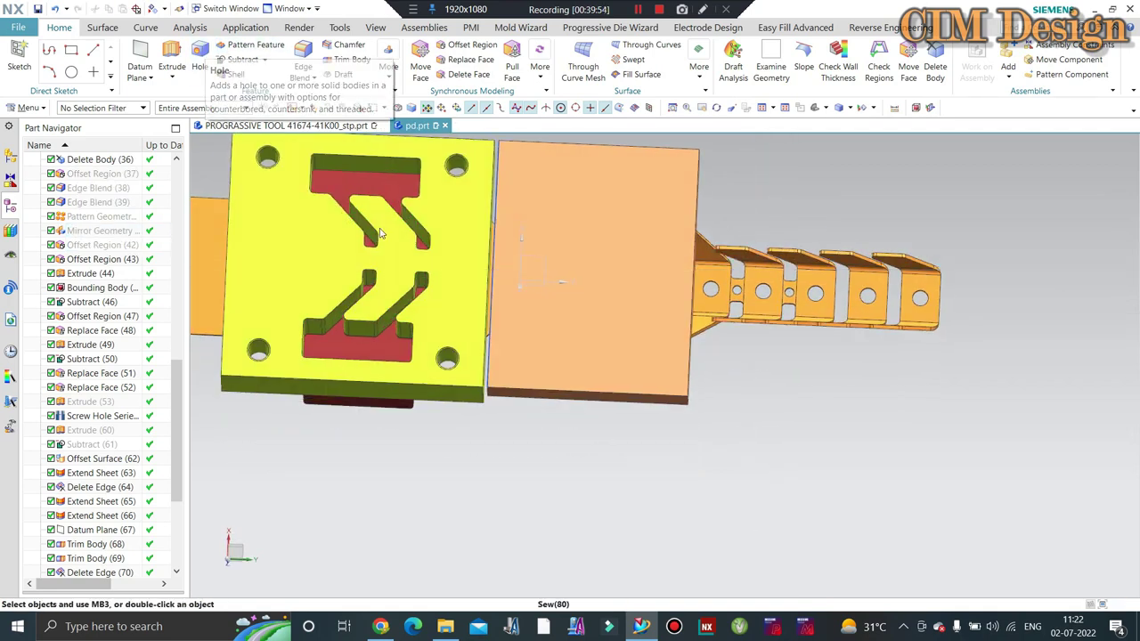
pyautogui.press('F8')
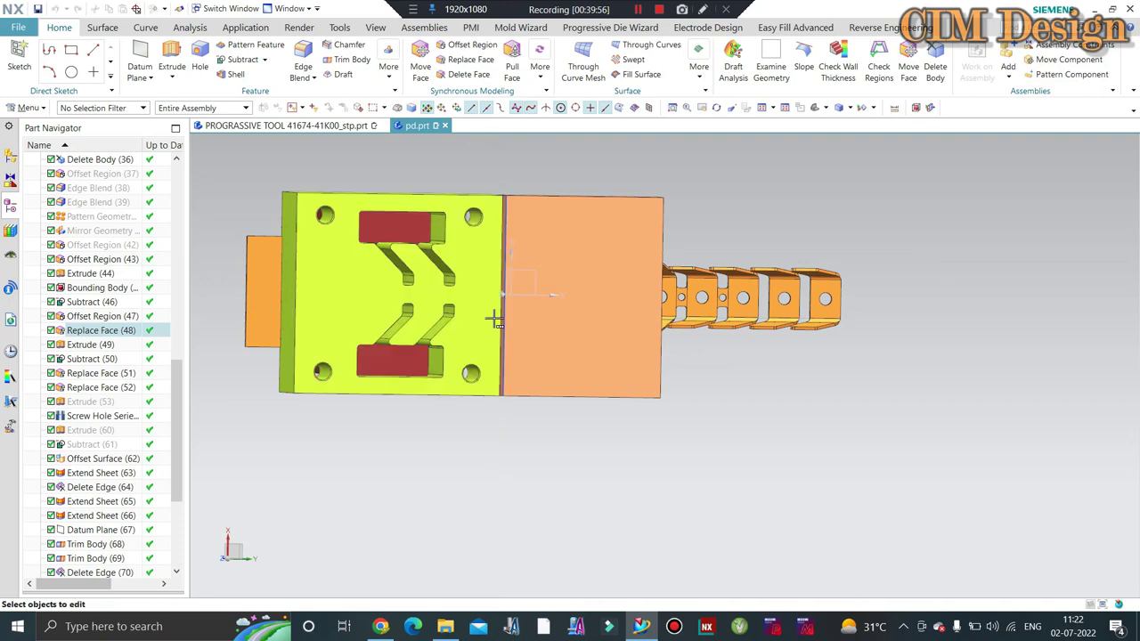
# Step: Move the boundary line between the yellow plate and orange block to layer 100
pyautogui.hotkey('ctrl', 'j')
pyautogui.scroll(3, 519, 196)
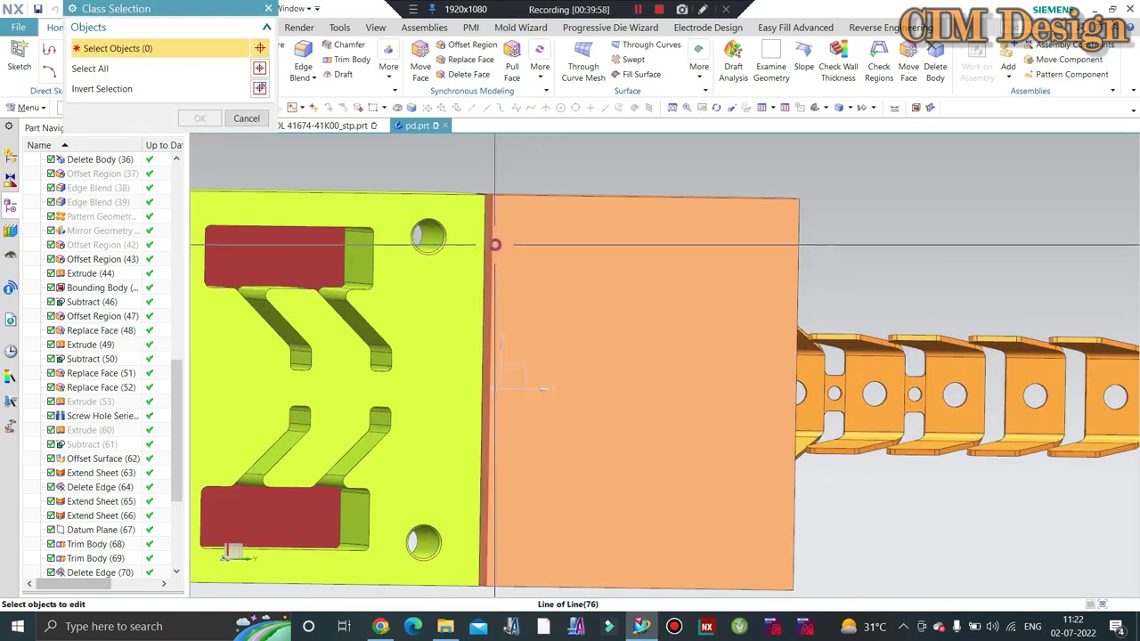
pyautogui.click(495, 244)
pyautogui.middleClick(344, 159)
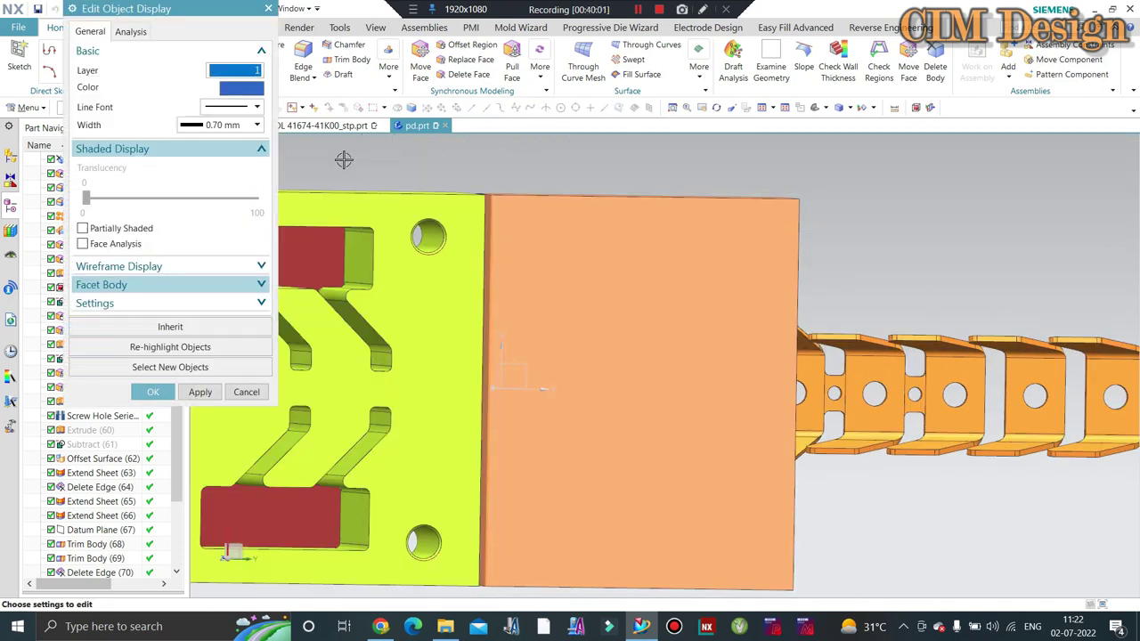
pyautogui.press('Return')
# Step: Orbit to a face-on view of the plate and strip with Surface commands showing
pyautogui.click(145, 27)
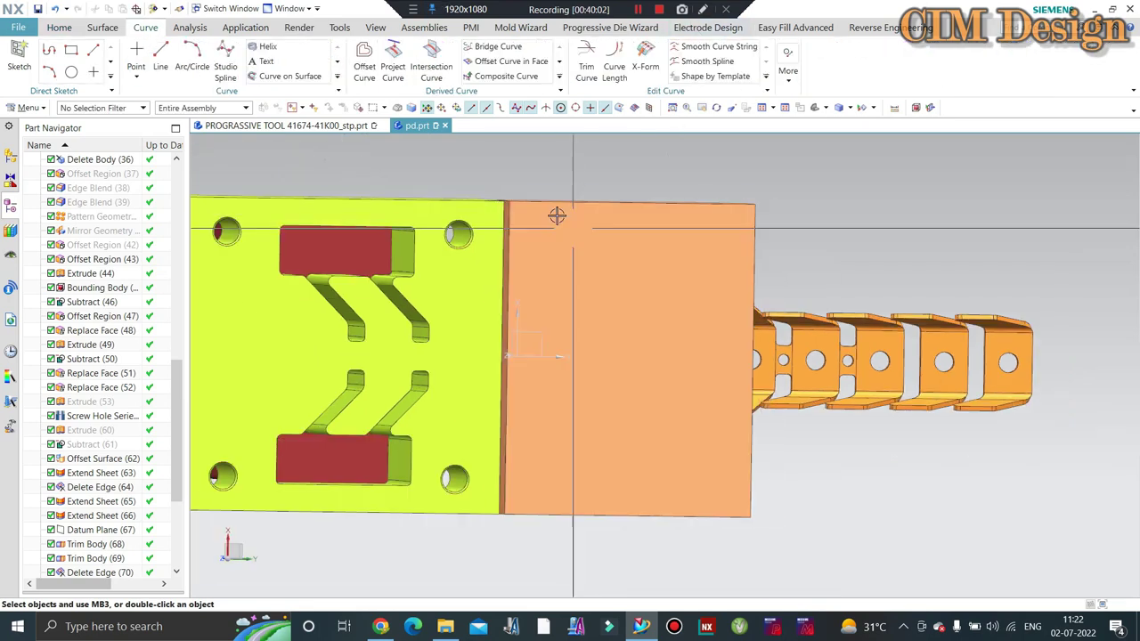
pyautogui.scroll(-3, 472, 285)
pyautogui.moveTo(470, 294); pyautogui.dragTo(570, 421, button='middle')
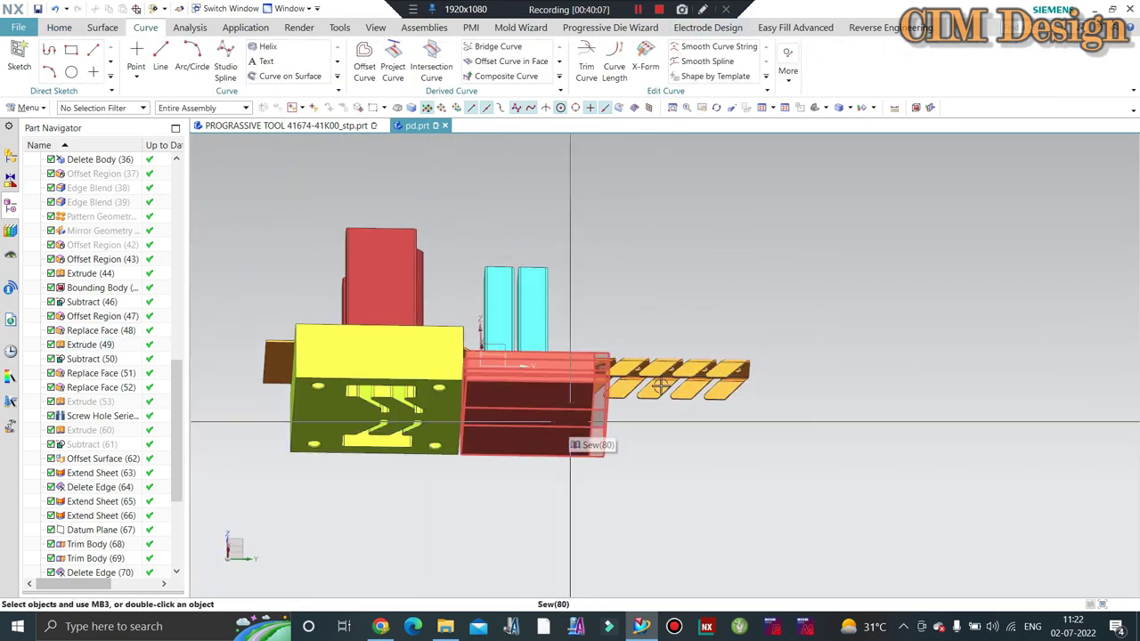
pyautogui.scroll(2, 634, 294)
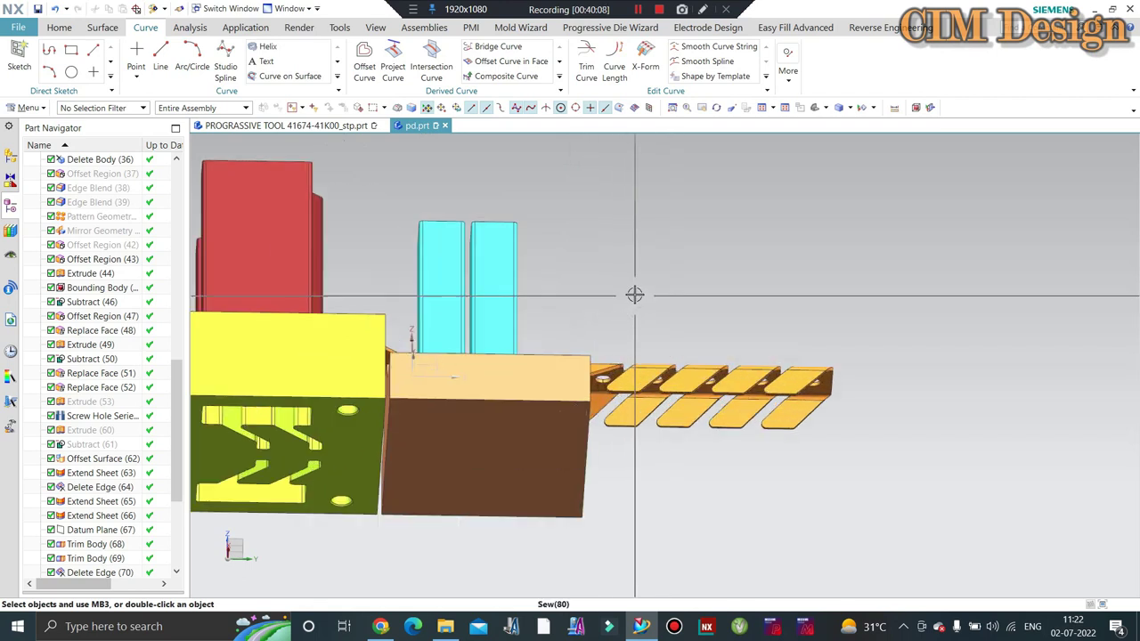
pyautogui.moveTo(633, 294); pyautogui.dragTo(391, 433, button='middle')
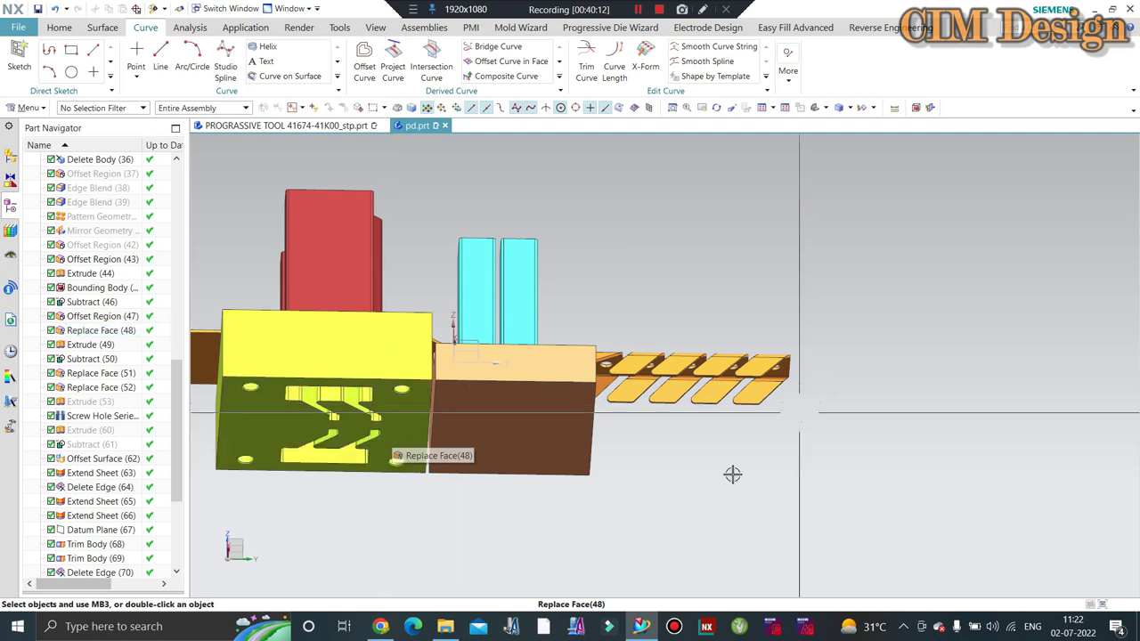
pyautogui.moveTo(659, 313)
pyautogui.mouseDown(button='middle')
pyautogui.moveTo(685, 227)
pyautogui.moveTo(705, 208)
pyautogui.mouseUp(button='middle')
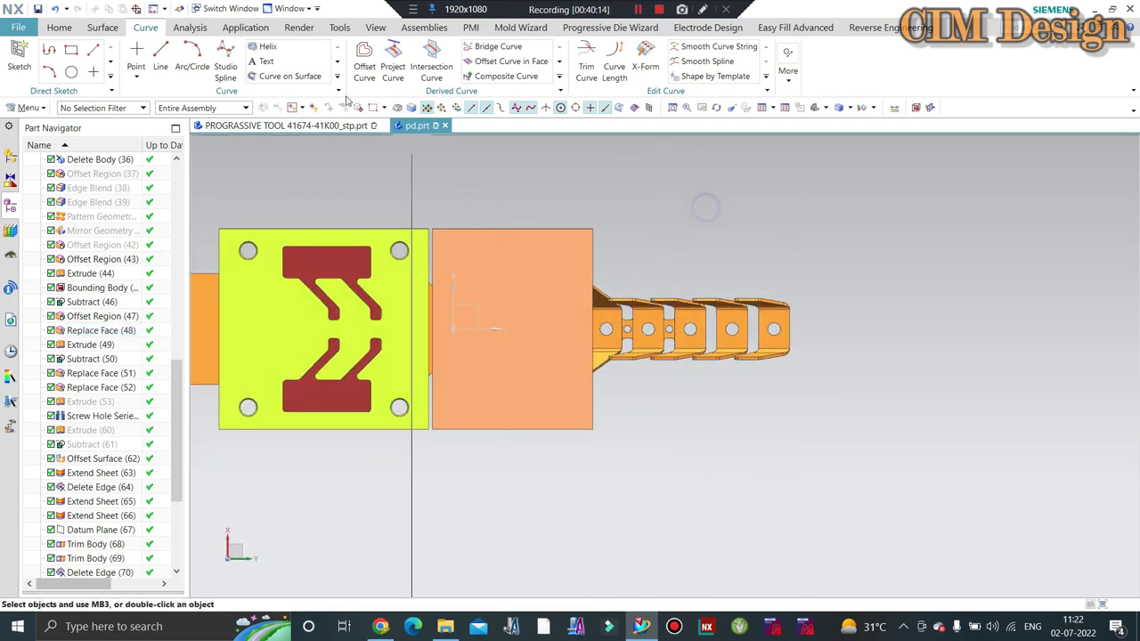
pyautogui.click(98, 28)
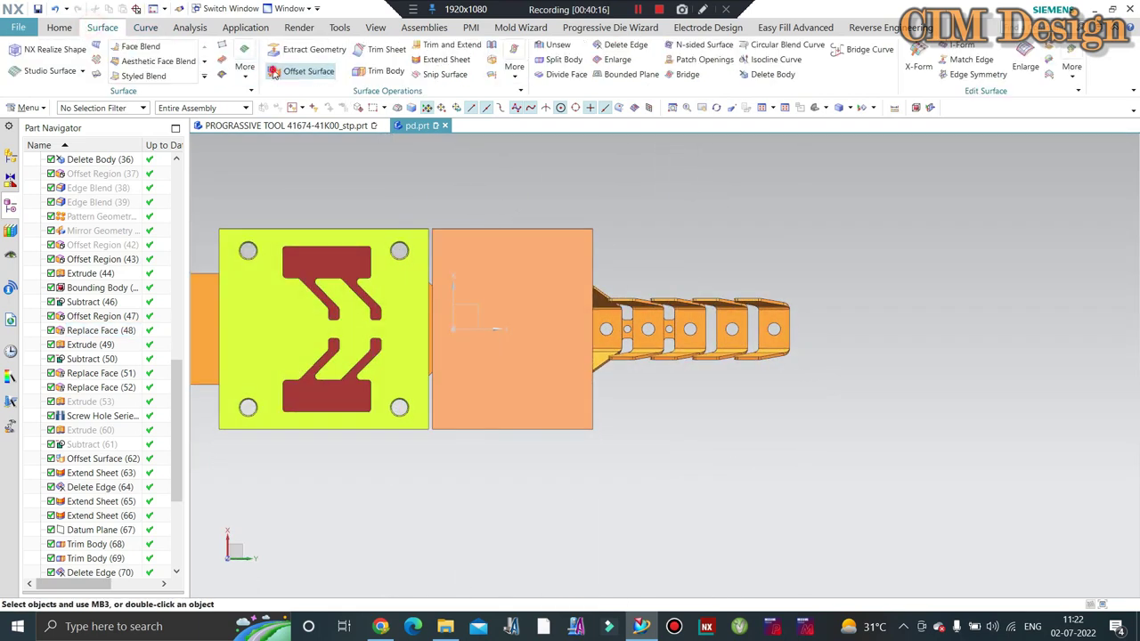
# Step: Create 0 mm offset surfaces from five faces of the first bent tab, including the holed front face
pyautogui.click(275, 73)
pyautogui.scroll(1, 711, 233)
pyautogui.scroll(-2, 703, 186)
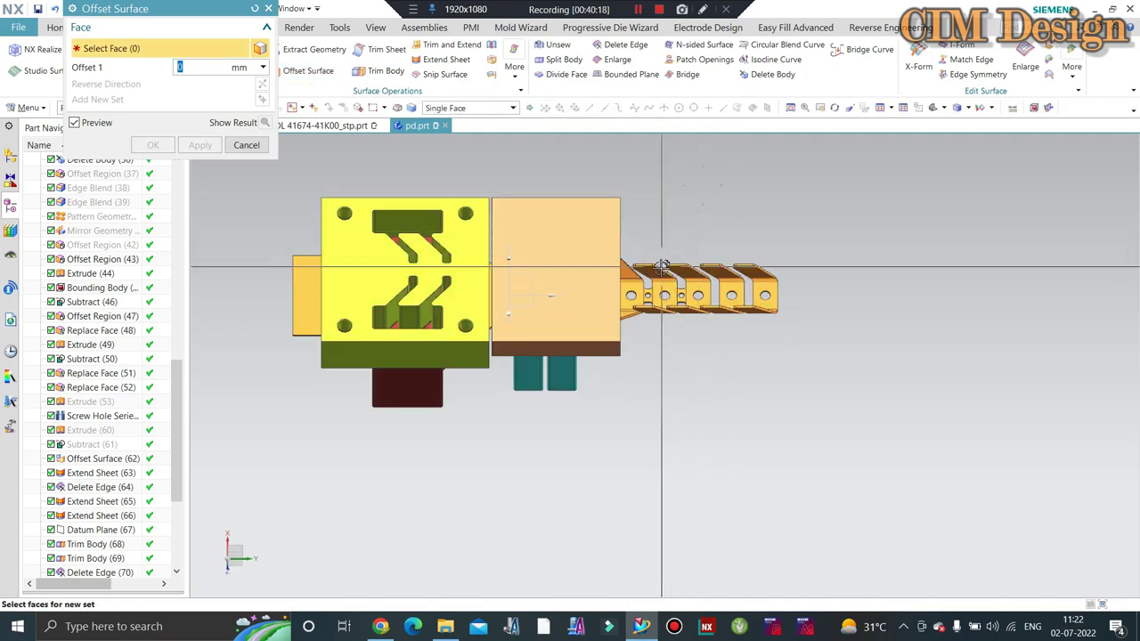
pyautogui.scroll(-5, 647, 279)
pyautogui.scroll(3, 657, 318)
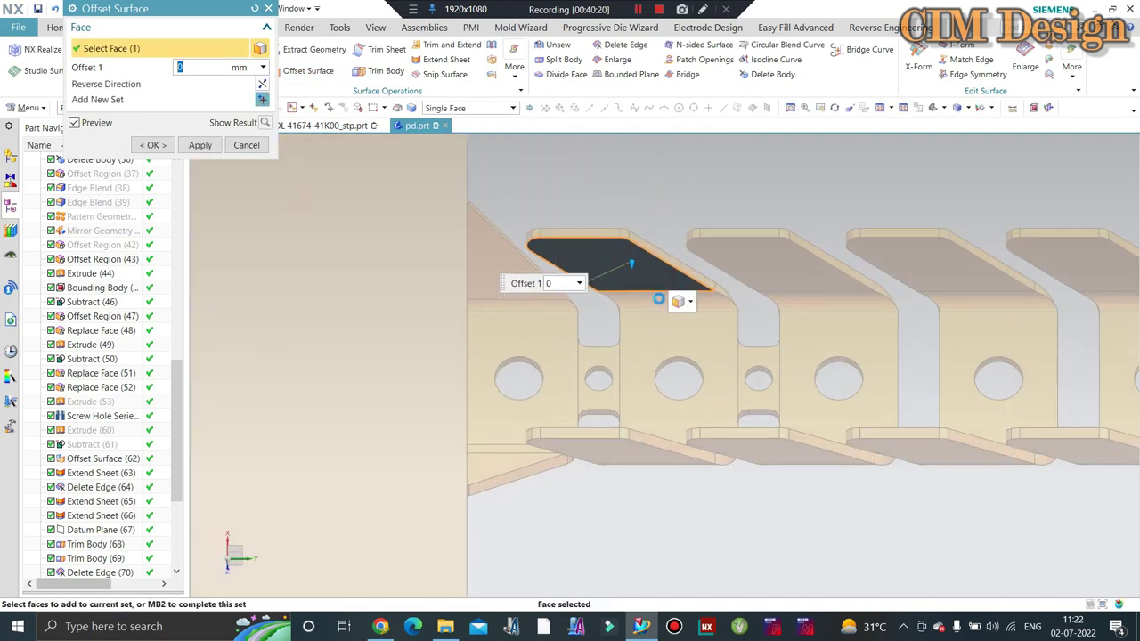
pyautogui.click(654, 329)
pyautogui.moveTo(699, 381); pyautogui.dragTo(656, 463, button='middle')
pyautogui.scroll(-2, 656, 475)
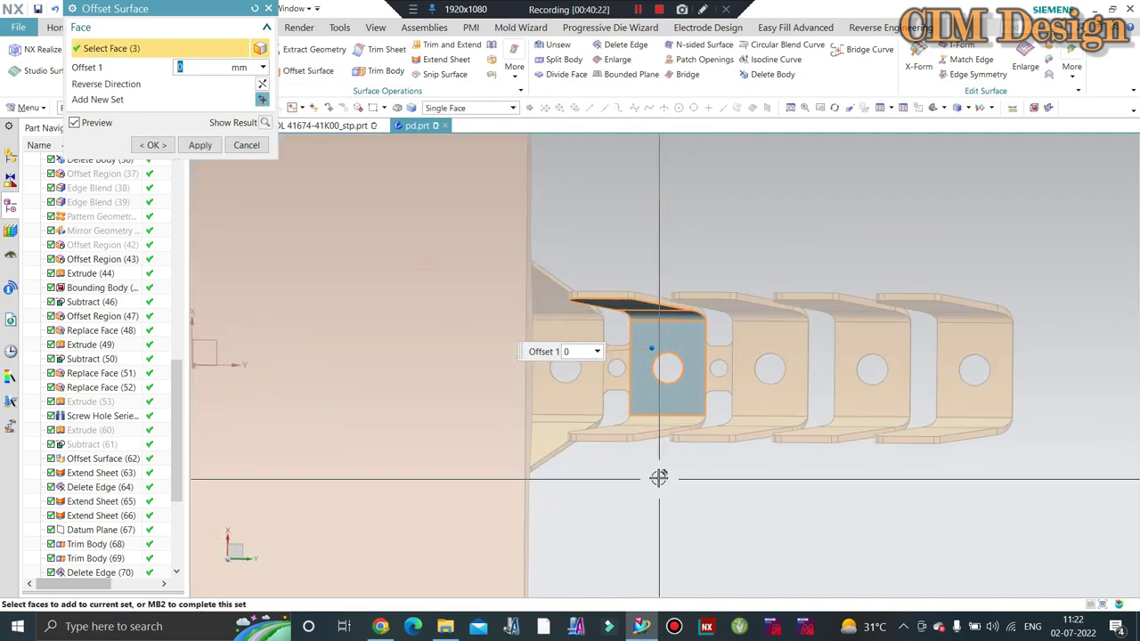
pyautogui.scroll(-3, 671, 382)
pyautogui.click(653, 397)
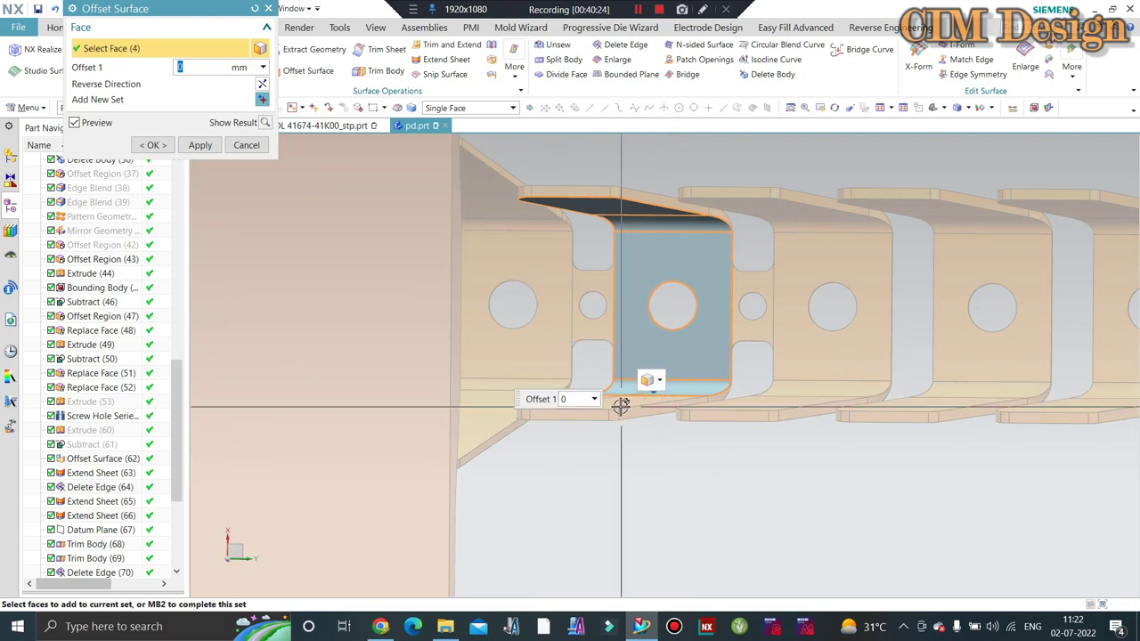
pyautogui.click(151, 144)
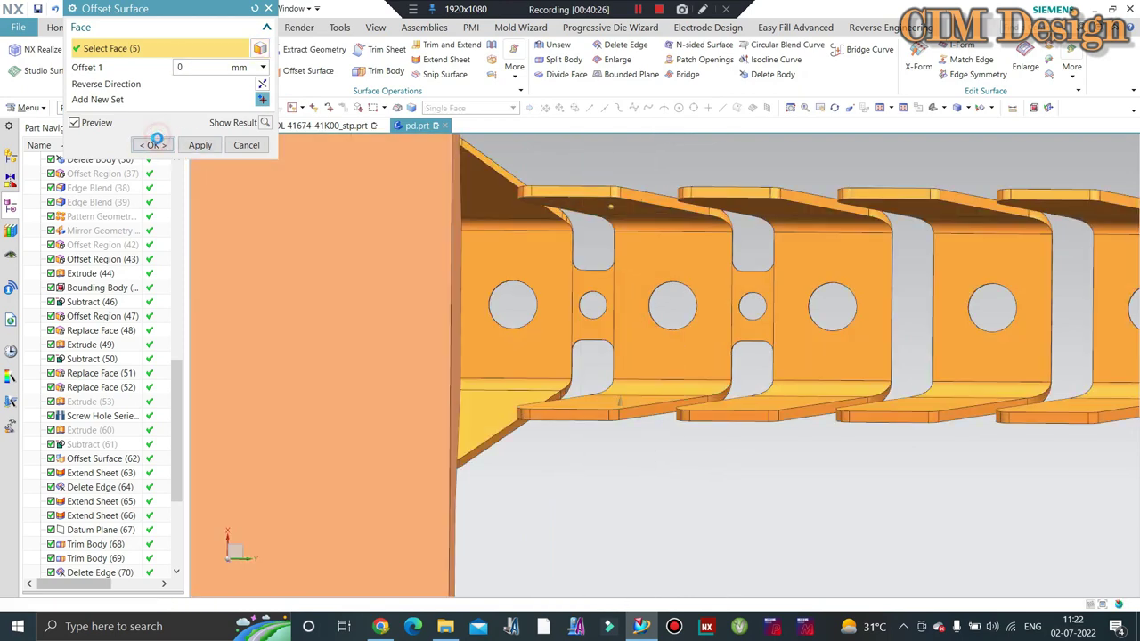
pyautogui.moveTo(534, 267)
pyautogui.mouseDown(button='middle')
pyautogui.moveTo(586, 260)
pyautogui.moveTo(585, 390)
pyautogui.mouseUp(button='middle')
# Step: Hide the two extra bent tab bodies beside the blue sheet
pyautogui.scroll(-3, 586, 390)
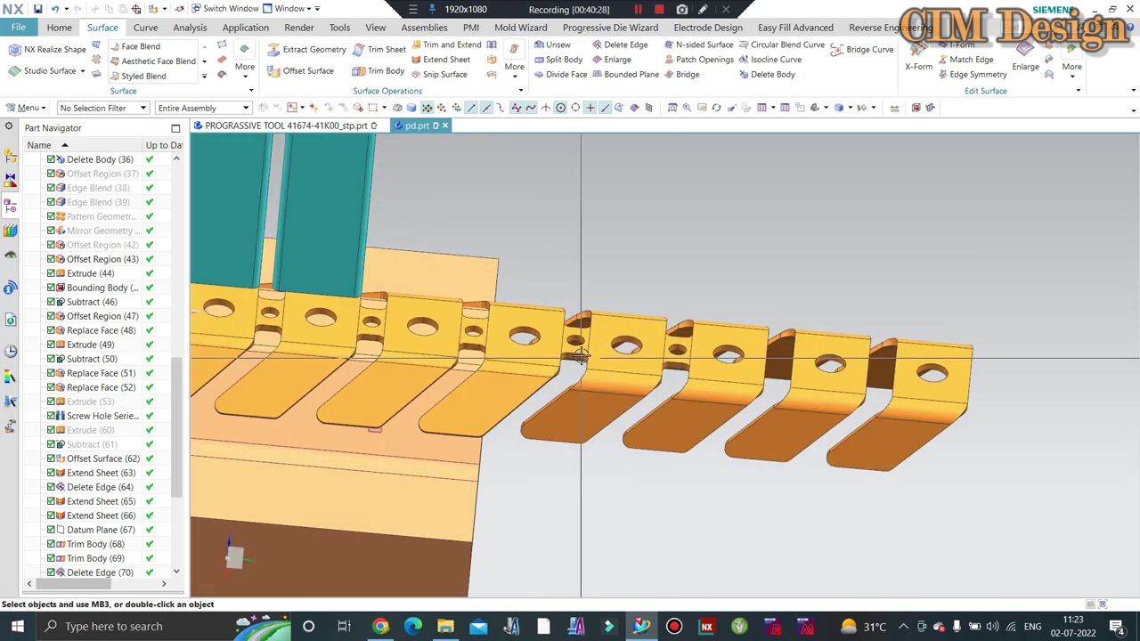
pyautogui.click(525, 365)
pyautogui.hotkey('ctrl', 'b')
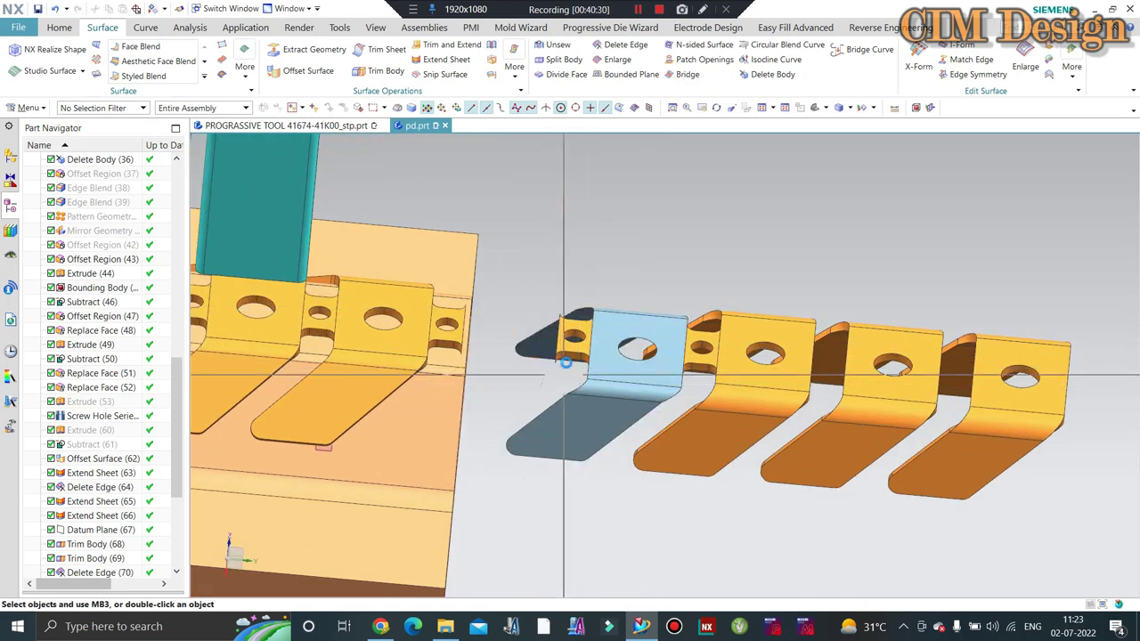
pyautogui.click(727, 316)
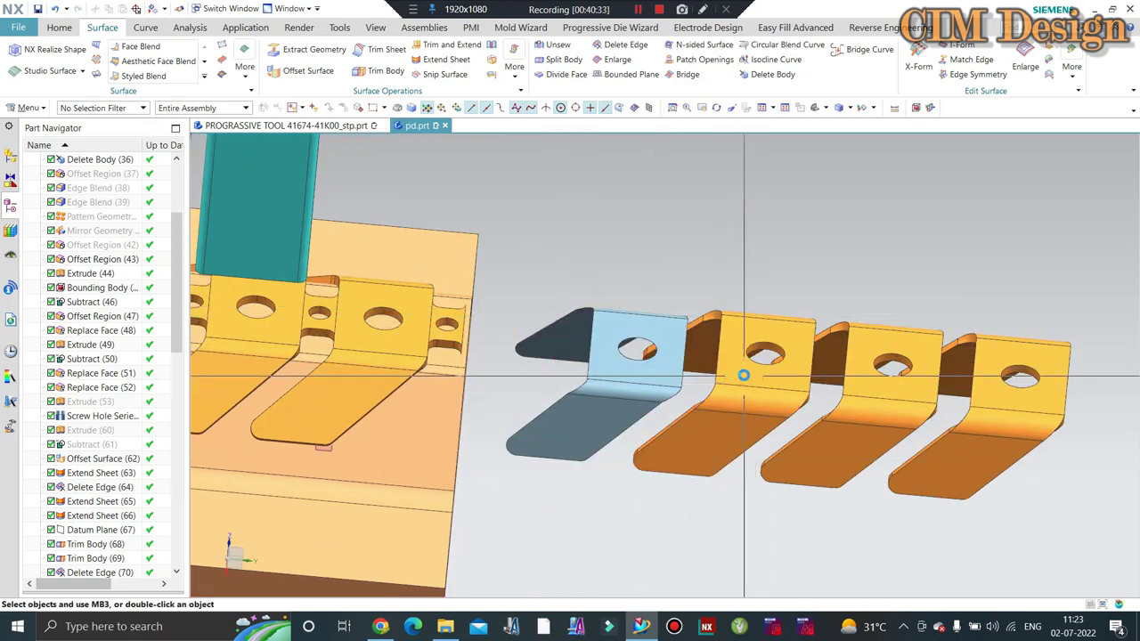
pyautogui.hotkey('ctrl', 'b')
pyautogui.hotkey('ctrl', 'b')
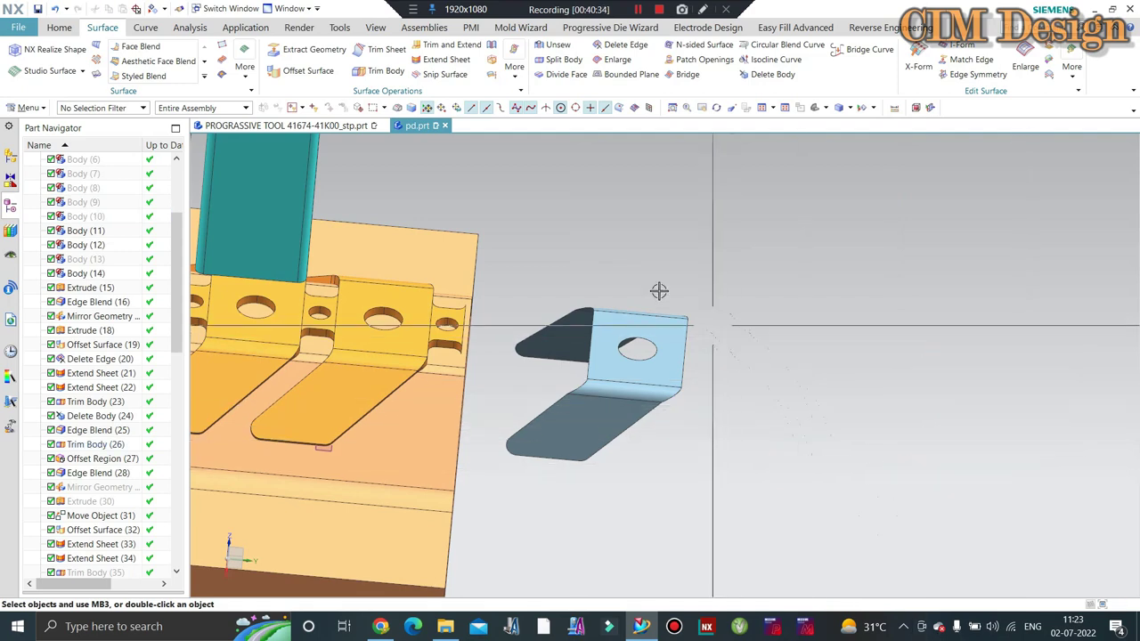
# Step: Remove the hole from the bent sheet by deleting its three edges
pyautogui.scroll(2, 733, 290)
pyautogui.click(646, 47)
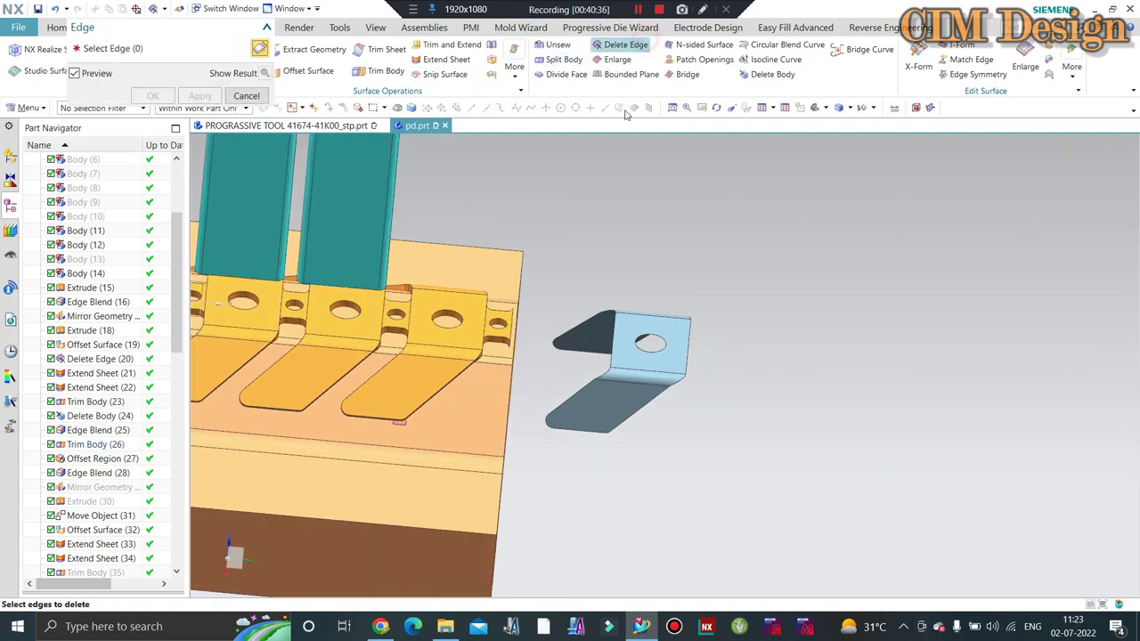
pyautogui.scroll(-3, 648, 344)
pyautogui.click(657, 324)
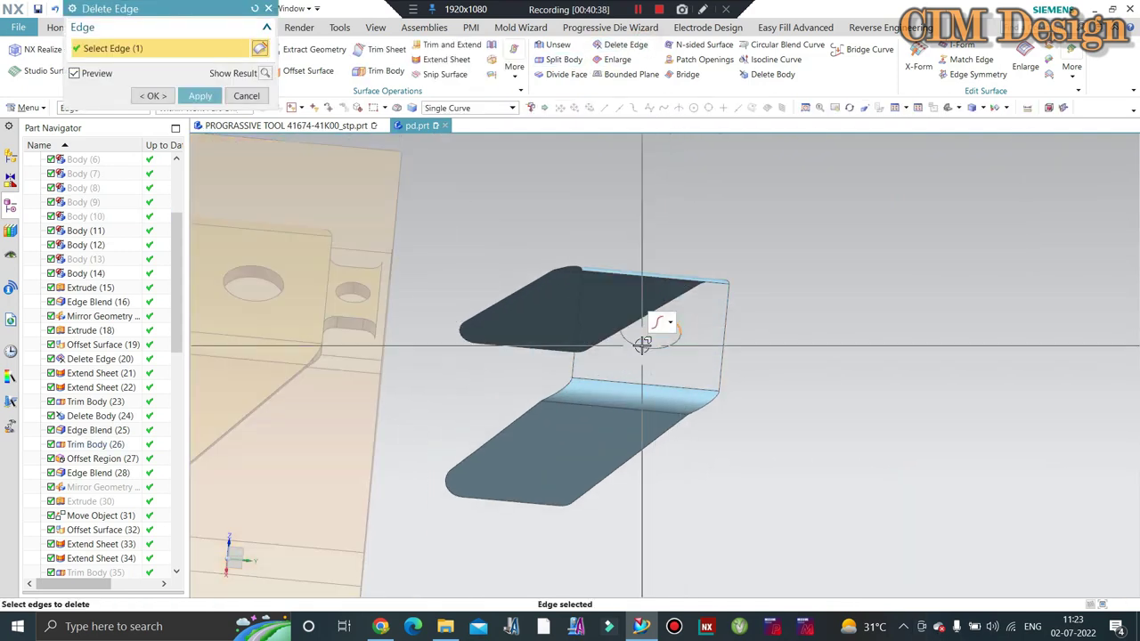
pyautogui.click(645, 340)
pyautogui.scroll(-2, 659, 342)
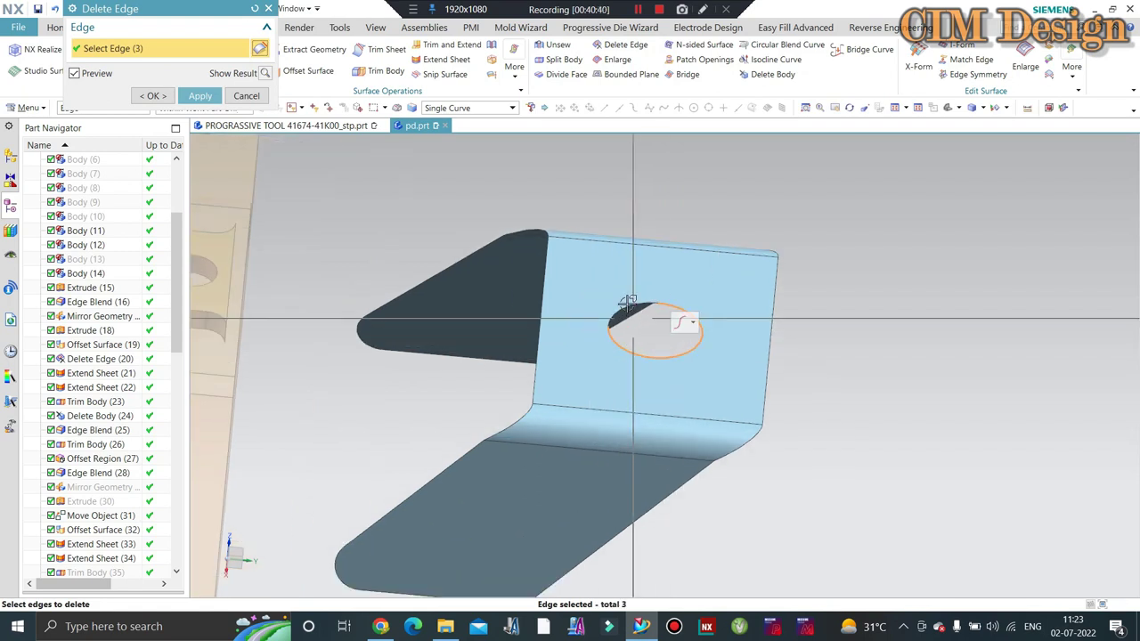
pyautogui.scroll(-2, 633, 329)
pyautogui.click(625, 308)
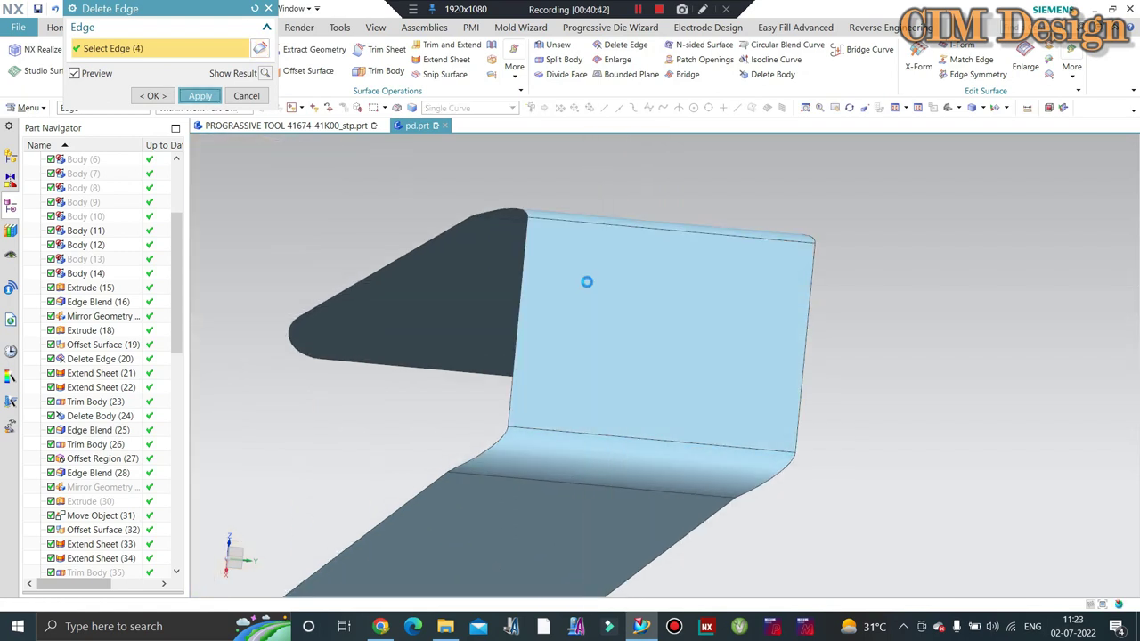
pyautogui.press('Escape')
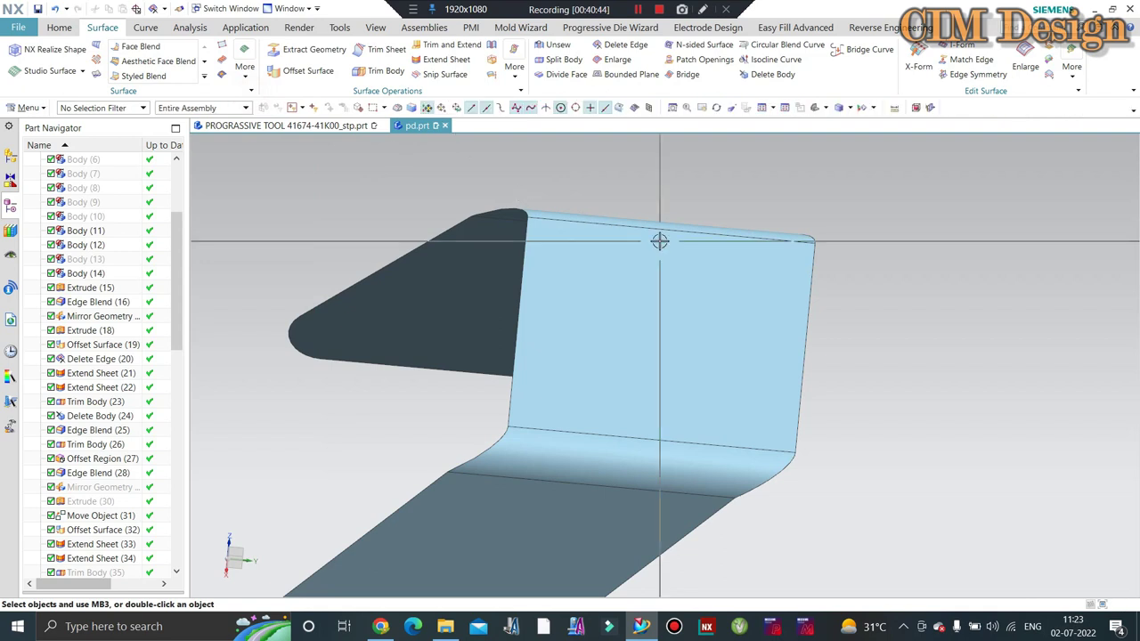
pyautogui.scroll(2, 641, 234)
pyautogui.scroll(2, 641, 235)
pyautogui.scroll(2, 573, 198)
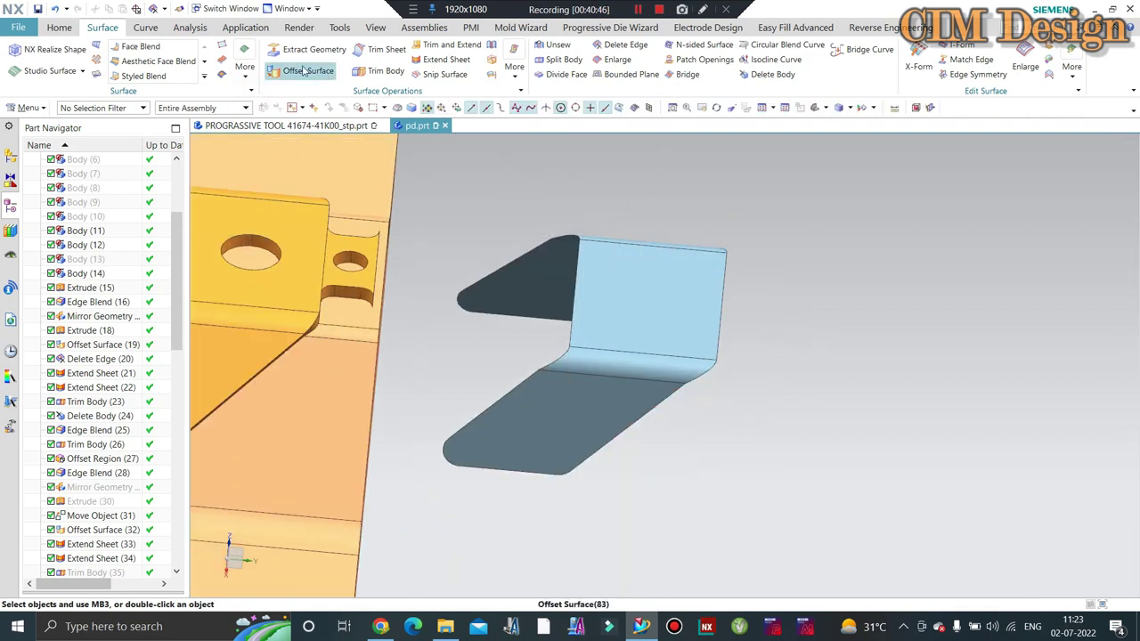
# Step: Start a 63 mm offset Extend Sheet and pick the end, bend and arc edges
pyautogui.click(441, 59)
pyautogui.click(721, 307)
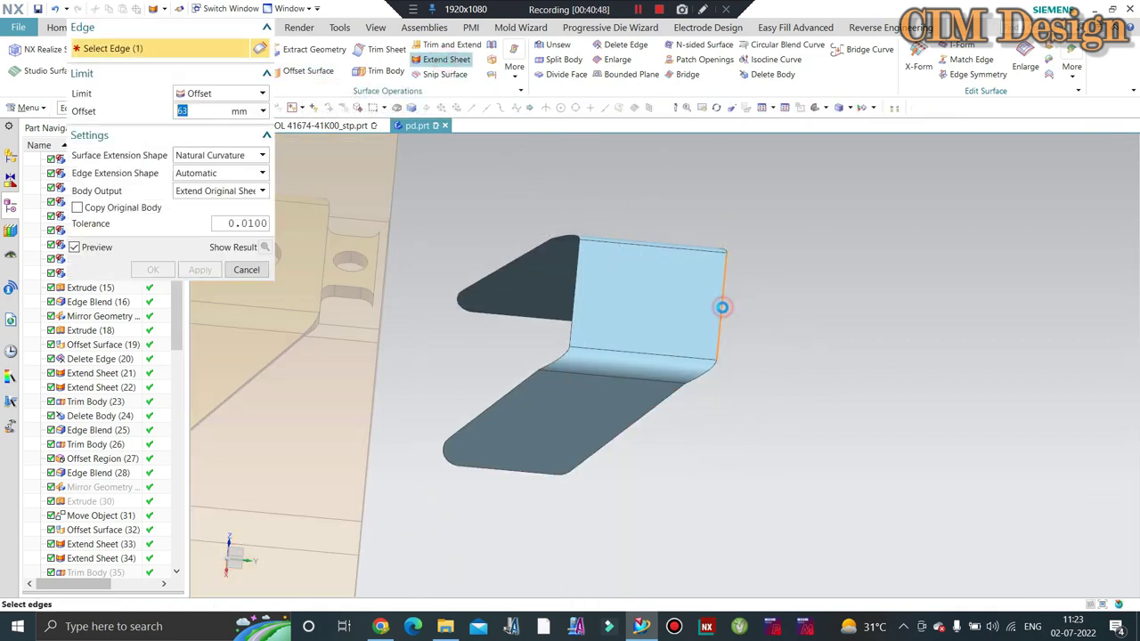
pyautogui.click(678, 291)
pyautogui.scroll(2, 679, 292)
pyautogui.scroll(-2, 725, 306)
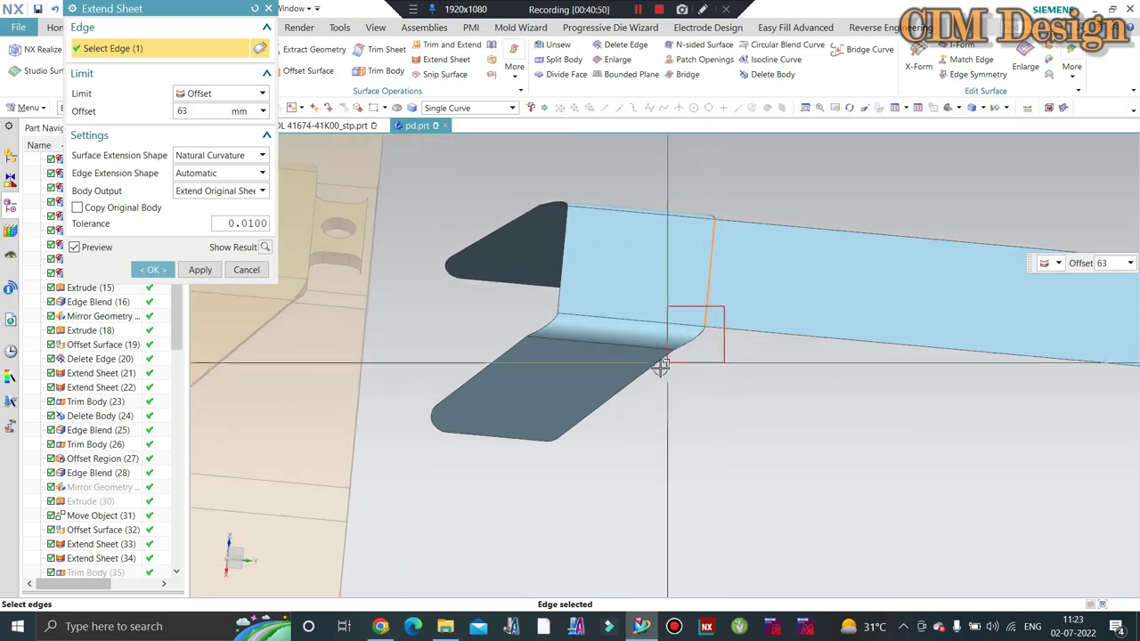
pyautogui.click(657, 368)
pyautogui.moveTo(666, 373)
pyautogui.mouseDown(button='middle')
pyautogui.moveTo(698, 285)
pyautogui.moveTo(692, 318)
pyautogui.moveTo(683, 202)
pyautogui.mouseUp(button='middle')
pyautogui.scroll(-3, 700, 288)
pyautogui.click(682, 202)
pyautogui.scroll(-2, 656, 211)
pyautogui.scroll(-2, 709, 255)
pyautogui.scroll(-2, 746, 252)
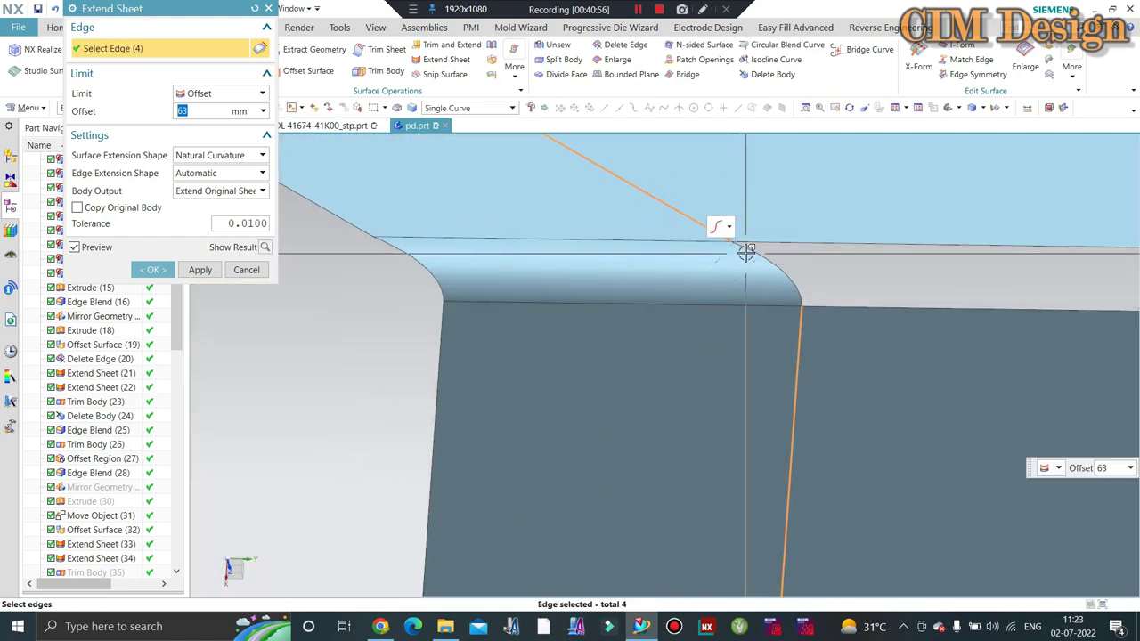
pyautogui.click(747, 251)
# Step: Add the remaining top, corner and lower-flange edges and apply the 63 mm extension
pyautogui.moveTo(747, 251)
pyautogui.mouseDown(button='middle')
pyautogui.moveTo(618, 222)
pyautogui.moveTo(583, 191)
pyautogui.mouseUp(button='middle')
pyautogui.click(535, 195)
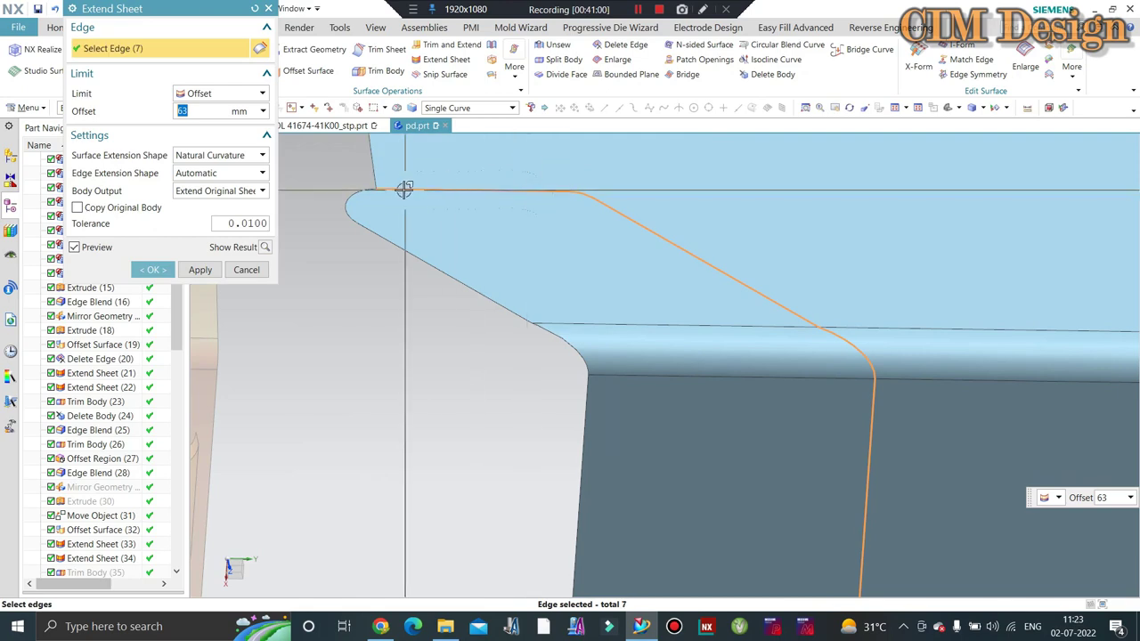
pyautogui.click(348, 200)
pyautogui.click(347, 199)
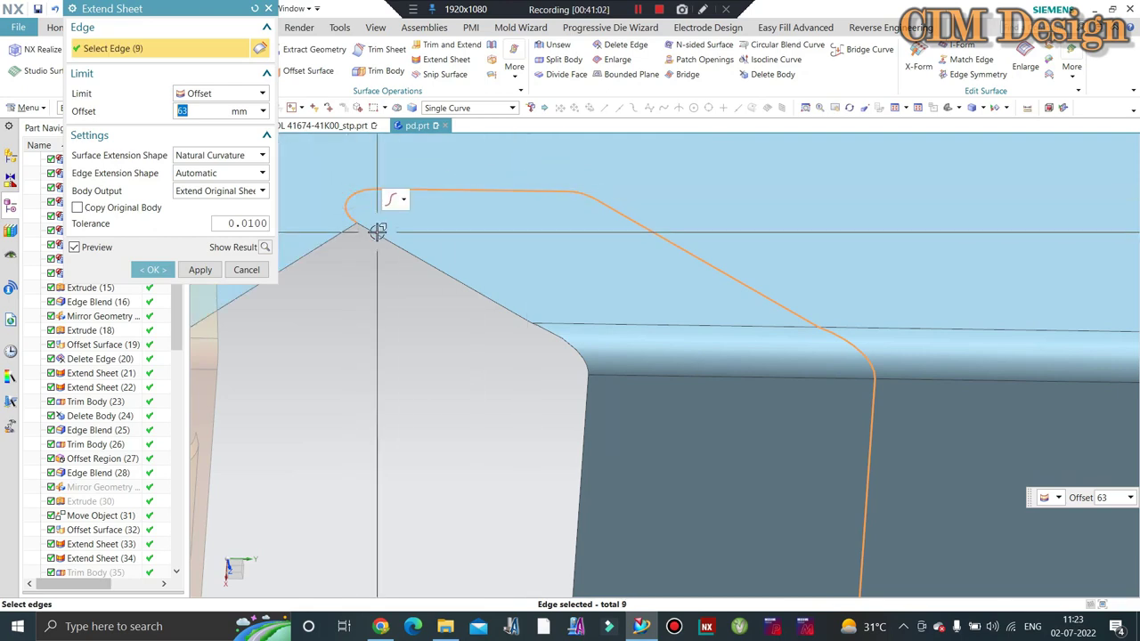
pyautogui.scroll(-2, 591, 400)
pyautogui.moveTo(554, 445)
pyautogui.mouseDown(button='middle')
pyautogui.moveTo(542, 401)
pyautogui.moveTo(574, 334)
pyautogui.mouseUp(button='middle')
pyautogui.scroll(3, 574, 334)
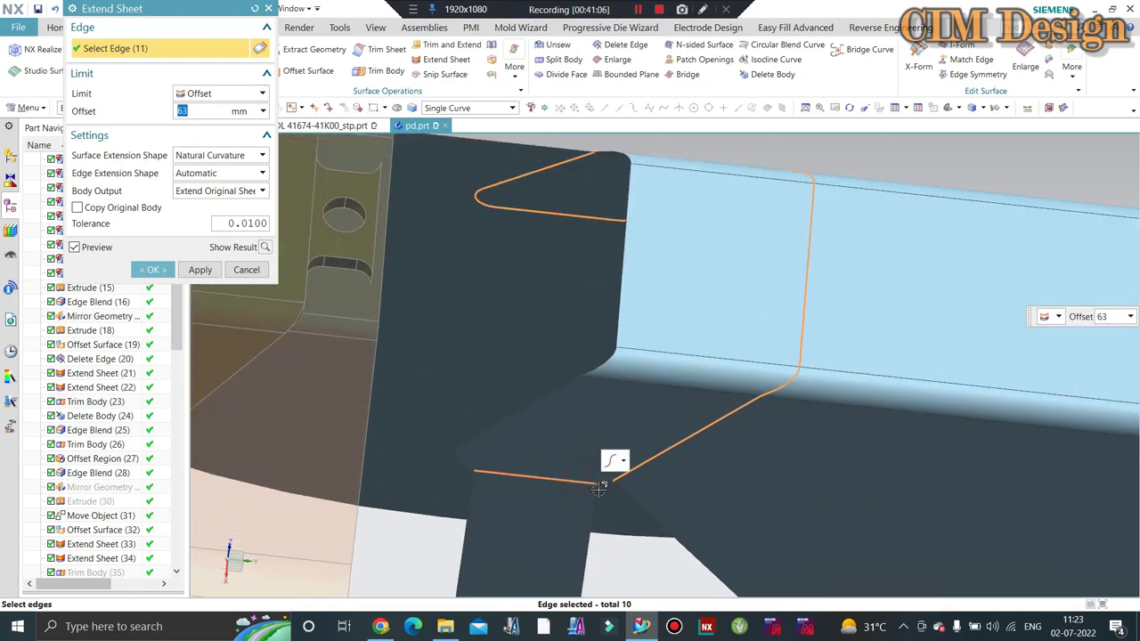
pyautogui.scroll(3, 610, 460)
pyautogui.click(605, 481)
pyautogui.click(605, 480)
pyautogui.scroll(-2, 586, 434)
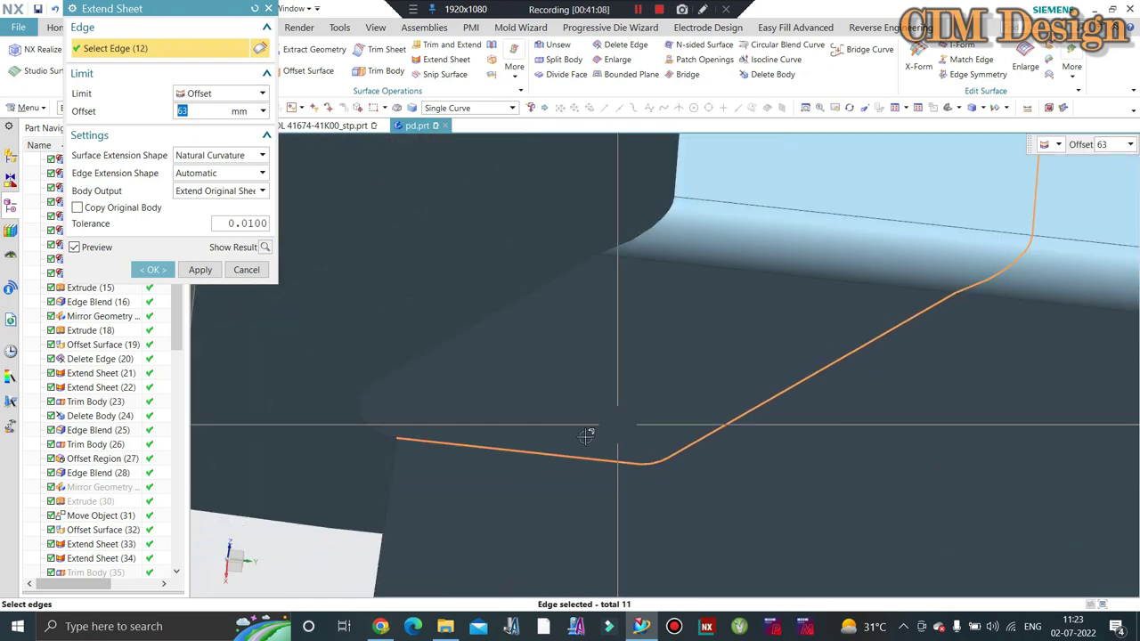
pyautogui.click(392, 436)
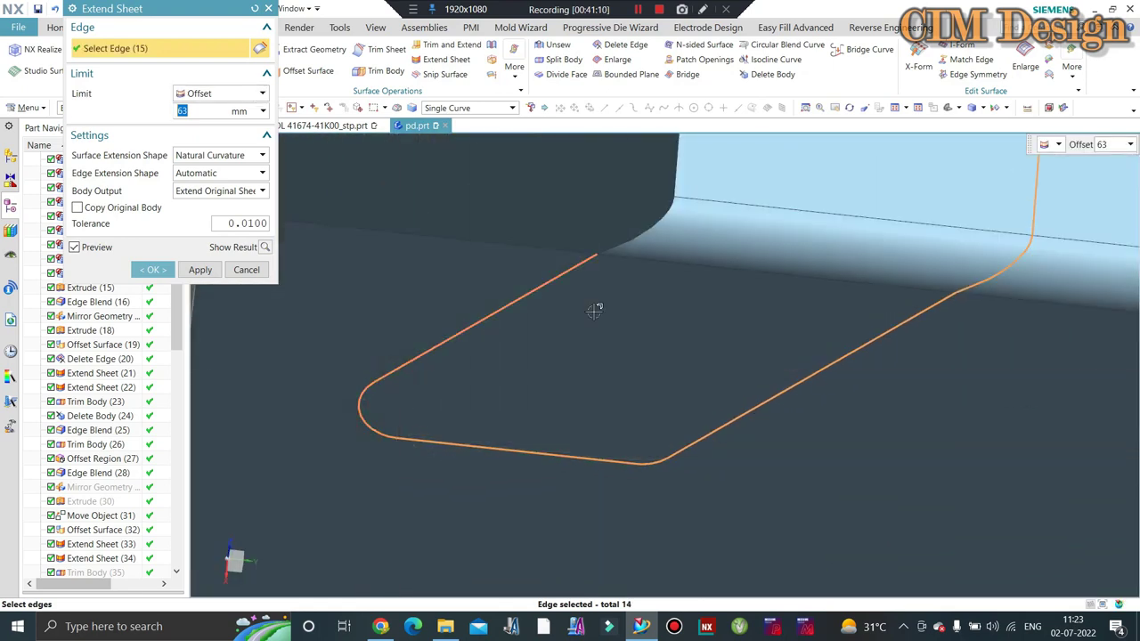
pyautogui.scroll(-2, 704, 348)
pyautogui.scroll(-2, 690, 285)
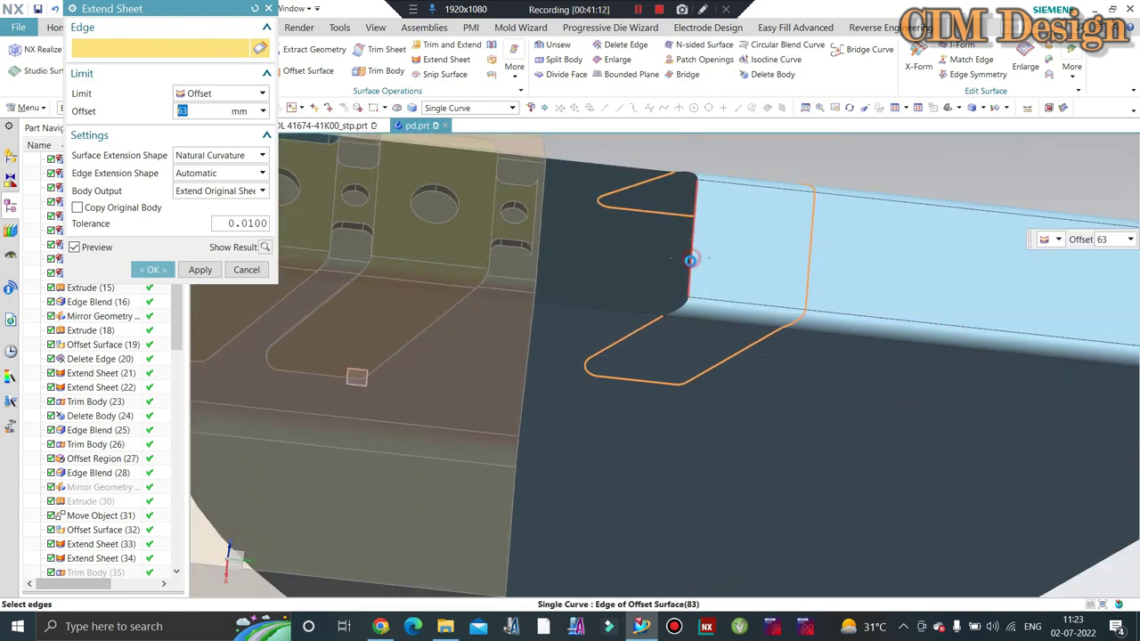
pyautogui.scroll(-2, 690, 260)
pyautogui.middleClick(661, 255)
pyautogui.moveTo(662, 255)
pyautogui.mouseDown(button='middle')
pyautogui.moveTo(709, 326)
pyautogui.moveTo(702, 346)
pyautogui.mouseUp(button='middle')
pyautogui.scroll(3, 674, 213)
pyautogui.moveTo(674, 213)
pyautogui.mouseDown(button='middle')
pyautogui.moveTo(669, 178)
pyautogui.moveTo(635, 123)
pyautogui.mouseUp(button='middle')
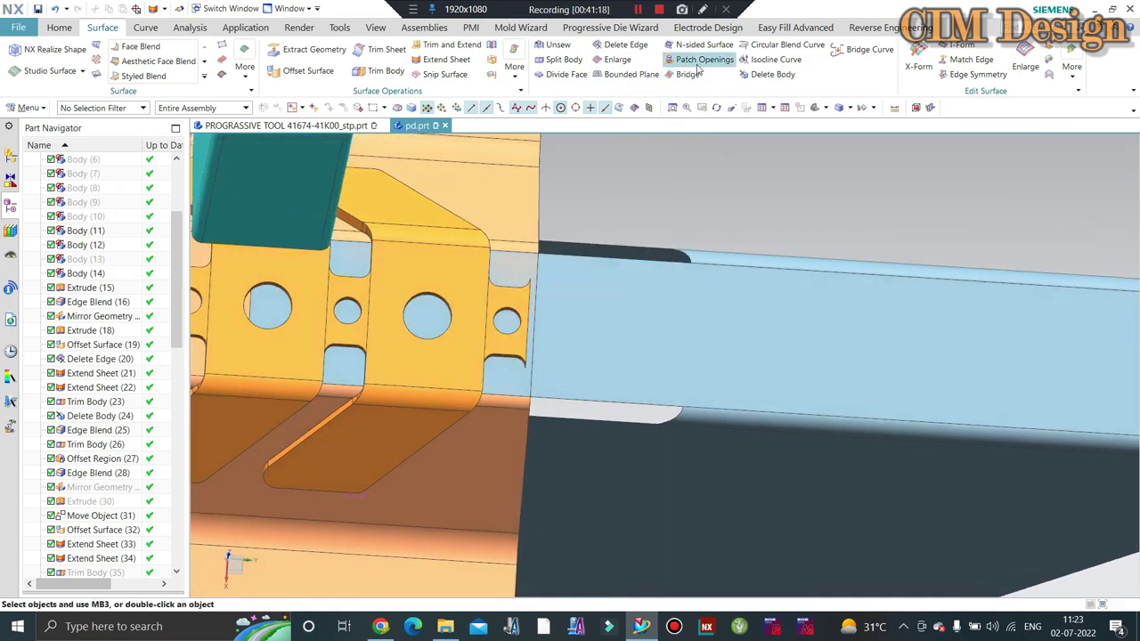
# Step: Delete the two stray edges on the extended sheet at the die face and inspect the result
pyautogui.click(634, 47)
pyautogui.scroll(3, 676, 280)
pyautogui.click(687, 254)
pyautogui.scroll(3, 698, 254)
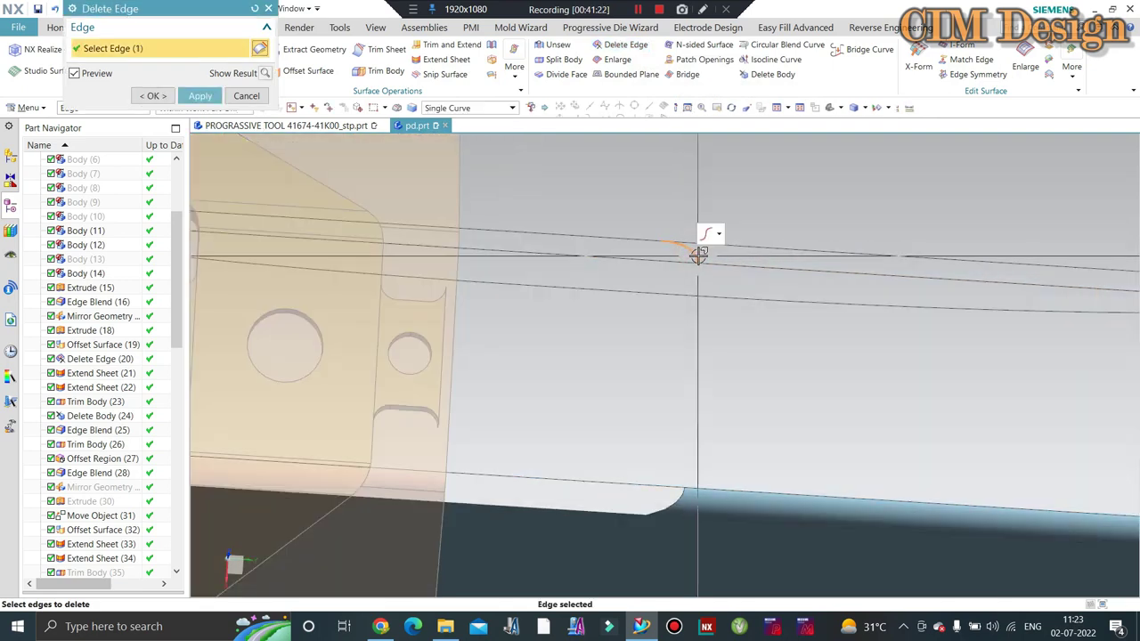
pyautogui.moveTo(698, 254)
pyautogui.mouseDown(button='middle')
pyautogui.moveTo(682, 267)
pyautogui.moveTo(670, 351)
pyautogui.mouseUp(button='middle')
pyautogui.click(672, 354)
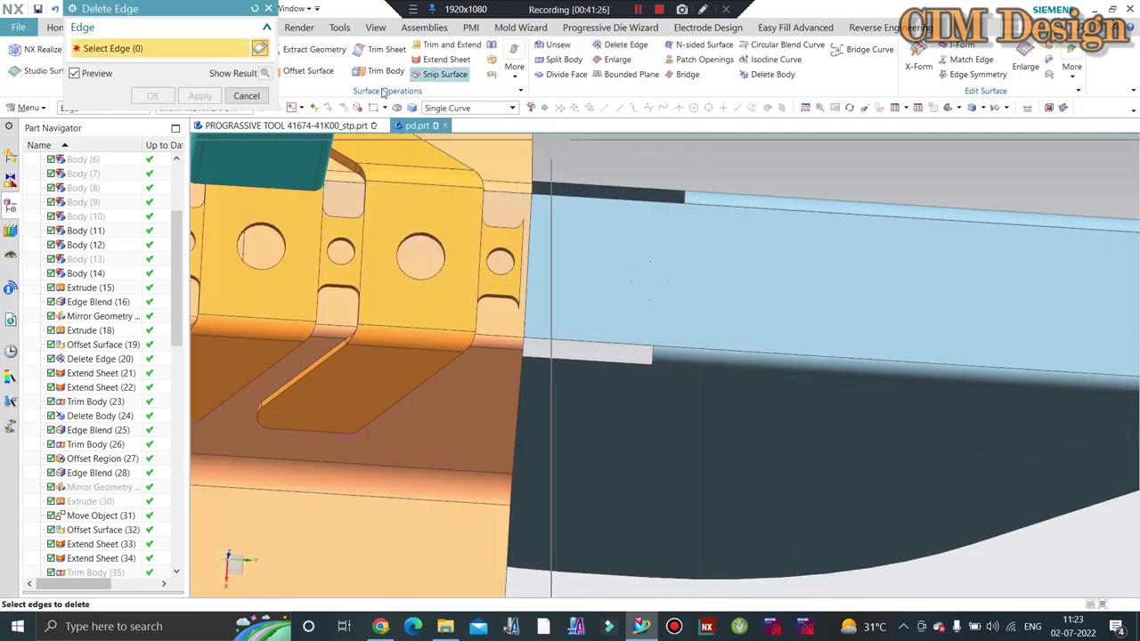
pyautogui.click(256, 99)
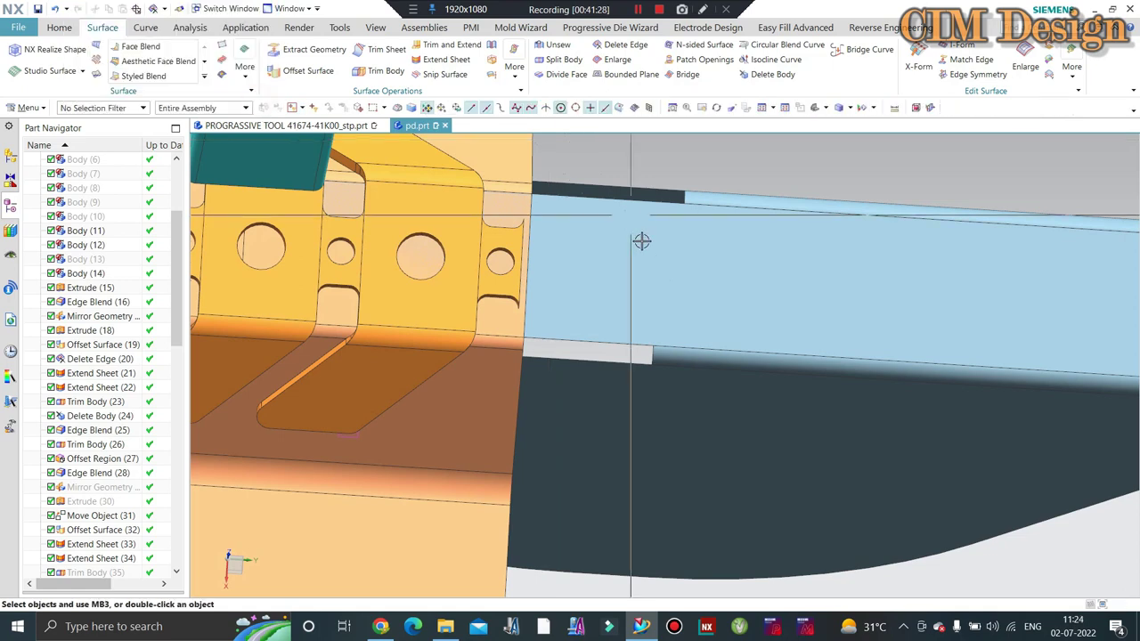
pyautogui.scroll(-3, 641, 213)
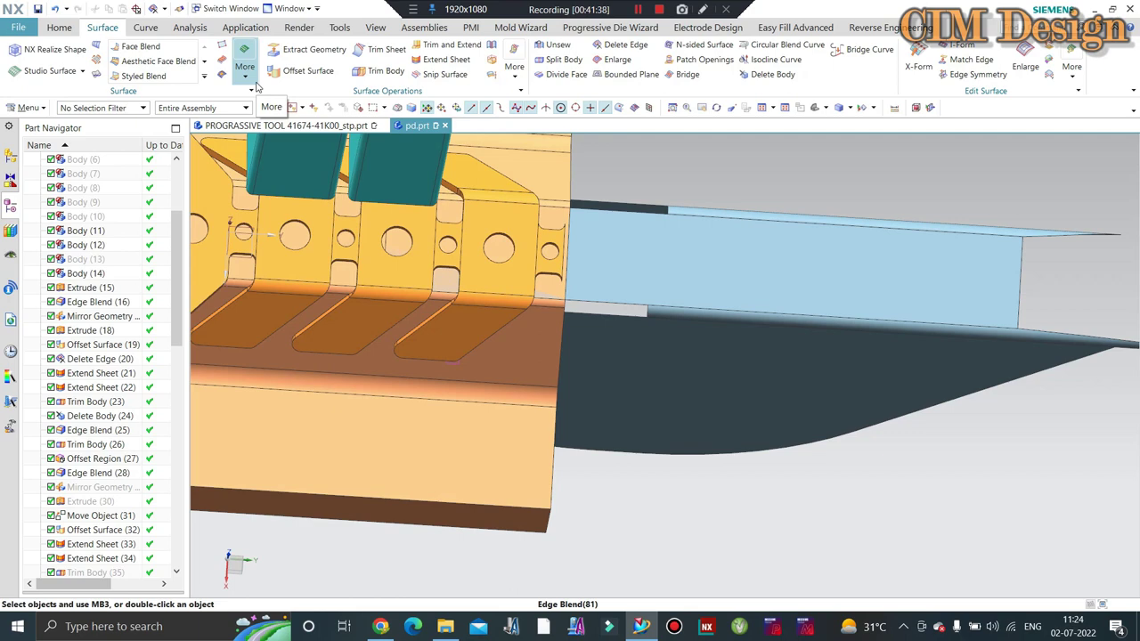
pyautogui.moveTo(686, 163); pyautogui.dragTo(720, 214, button='middle')
pyautogui.scroll(5, 664, 181)
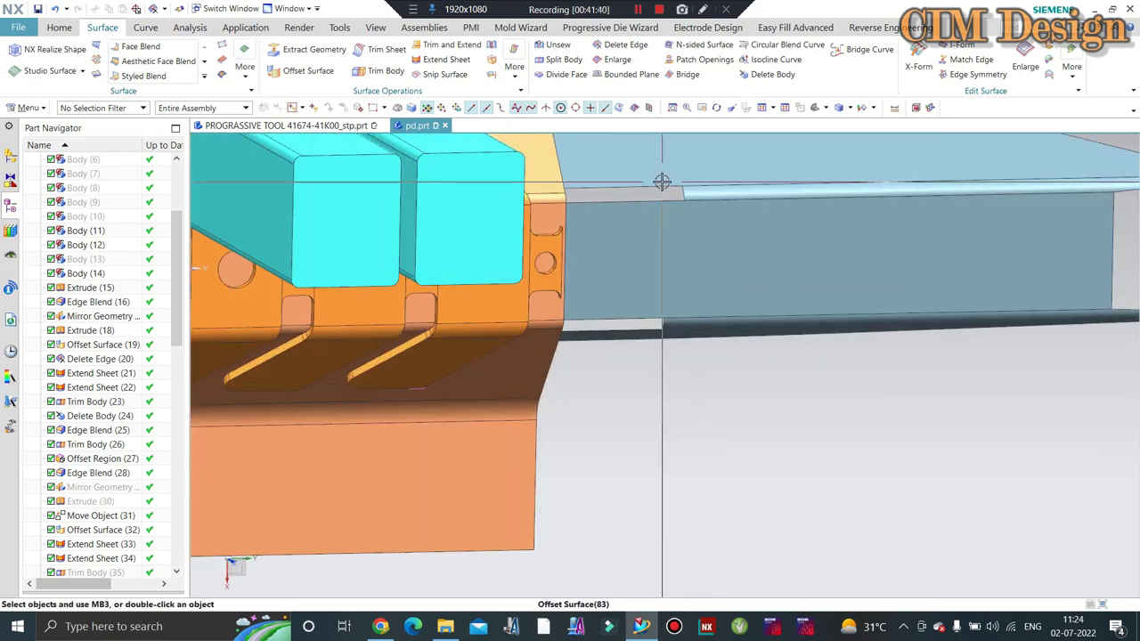
pyautogui.scroll(2, 662, 180)
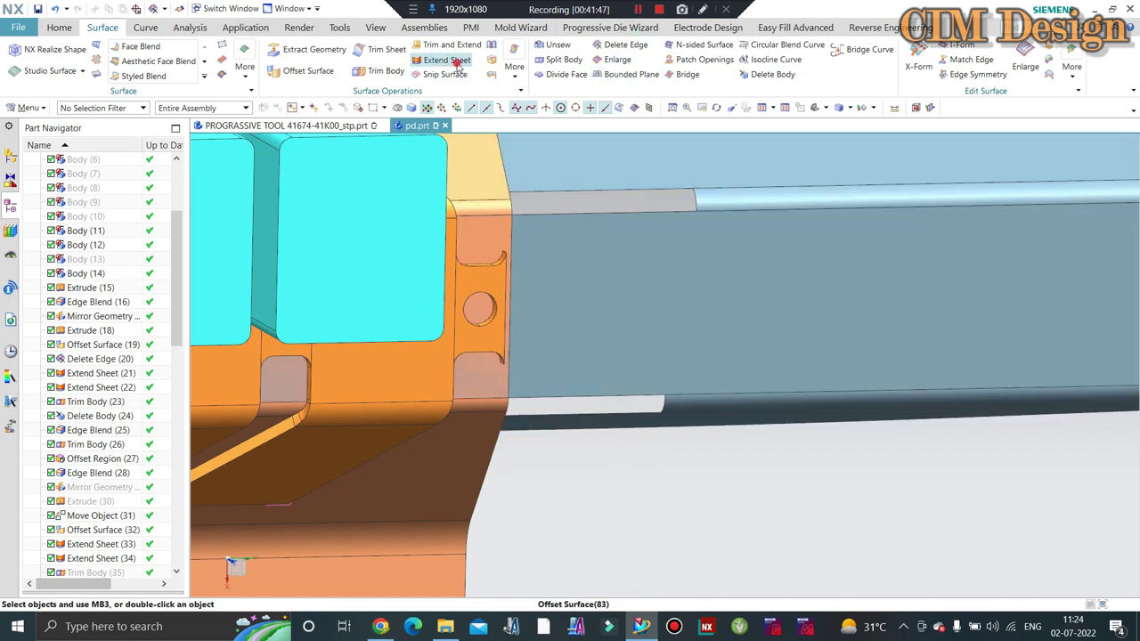
# Step: Extend the wall sheet's top and lower edges by 63 mm
pyautogui.click(447, 60)
pyautogui.scroll(3, 699, 190)
pyautogui.click(682, 203)
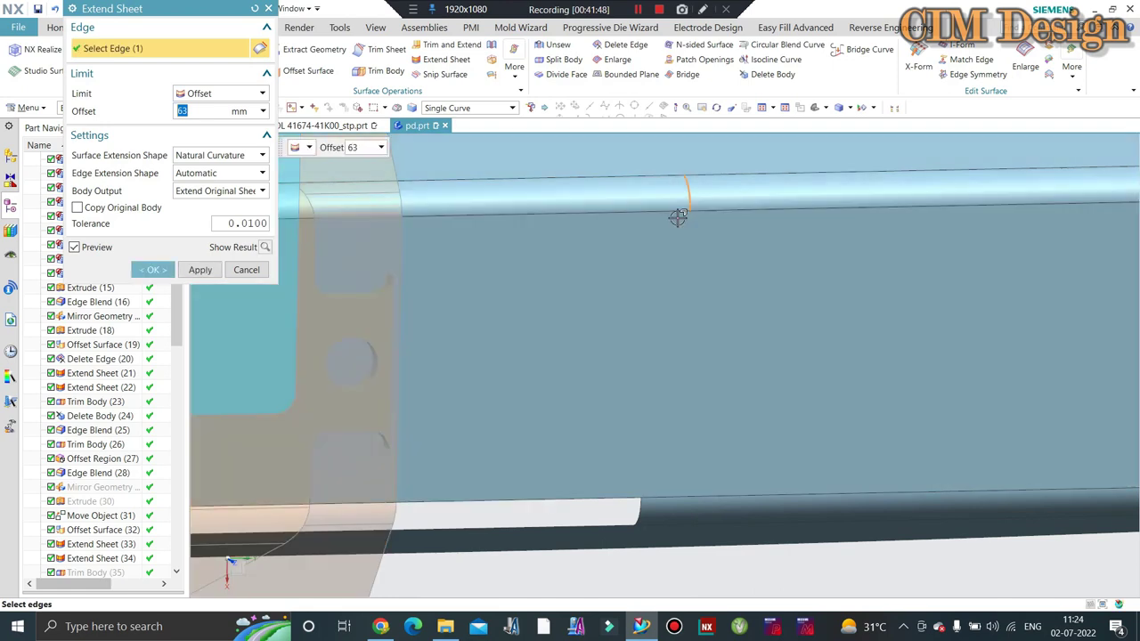
pyautogui.moveTo(677, 217)
pyautogui.mouseDown(button='middle')
pyautogui.moveTo(623, 466)
pyautogui.moveTo(673, 366)
pyautogui.moveTo(656, 475)
pyautogui.mouseUp(button='middle')
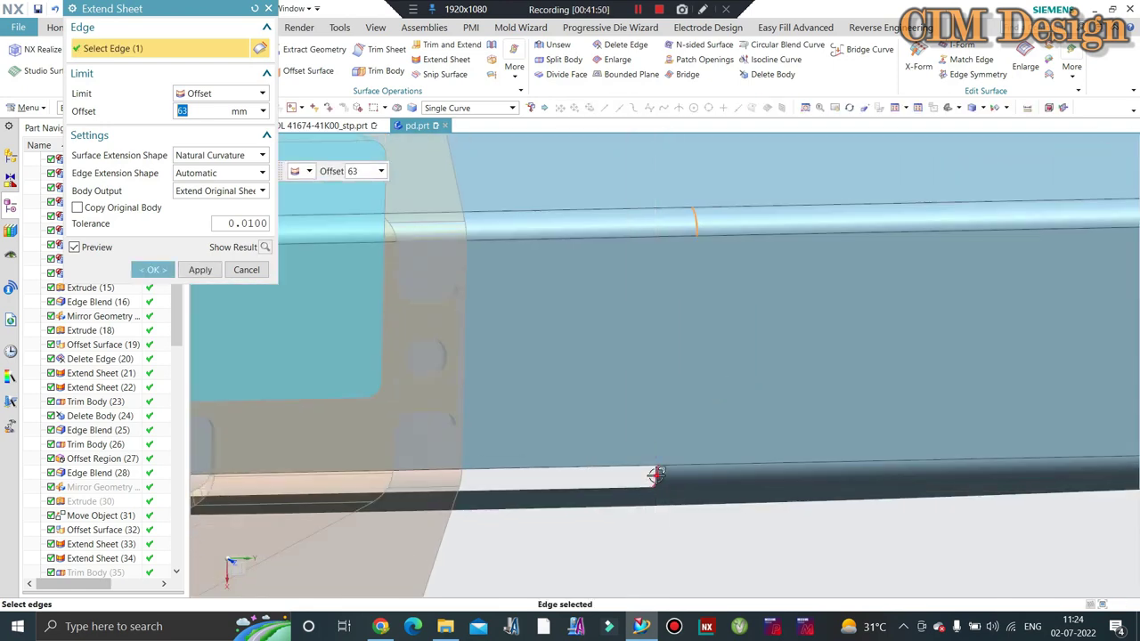
pyautogui.click(655, 475)
pyautogui.click(168, 271)
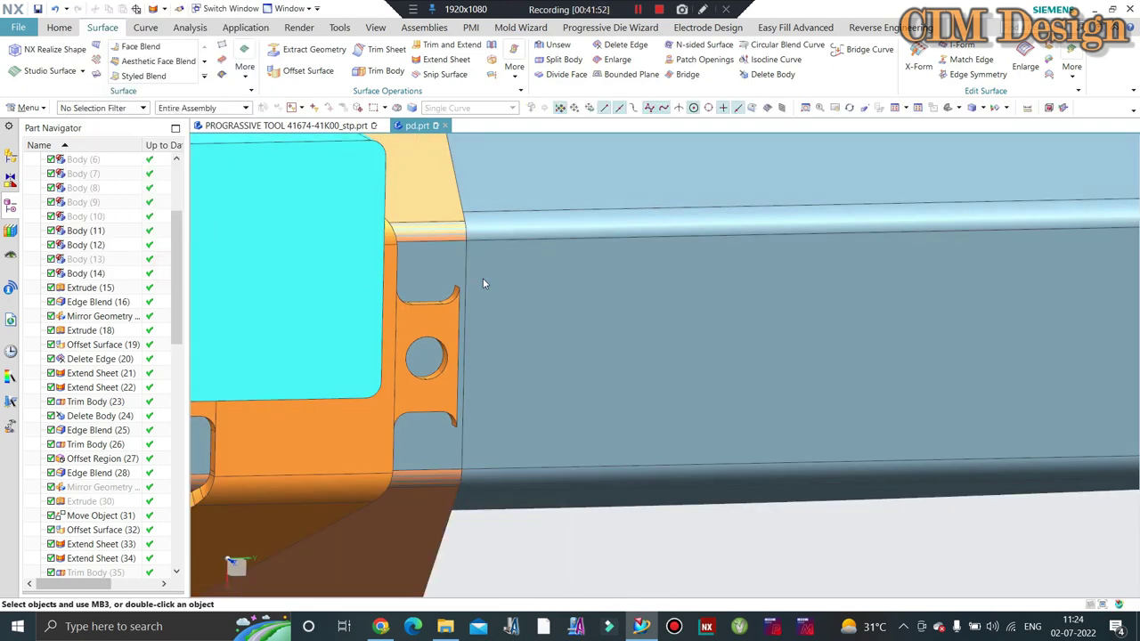
pyautogui.scroll(-3, 635, 330)
pyautogui.moveTo(635, 330)
pyautogui.mouseDown(button='middle')
pyautogui.moveTo(720, 311)
pyautogui.moveTo(718, 266)
pyautogui.moveTo(725, 281)
pyautogui.mouseUp(button='middle')
# Step: Show the hidden punch and die bodies again
pyautogui.hotkey('ctrl', 'shift', 'k')
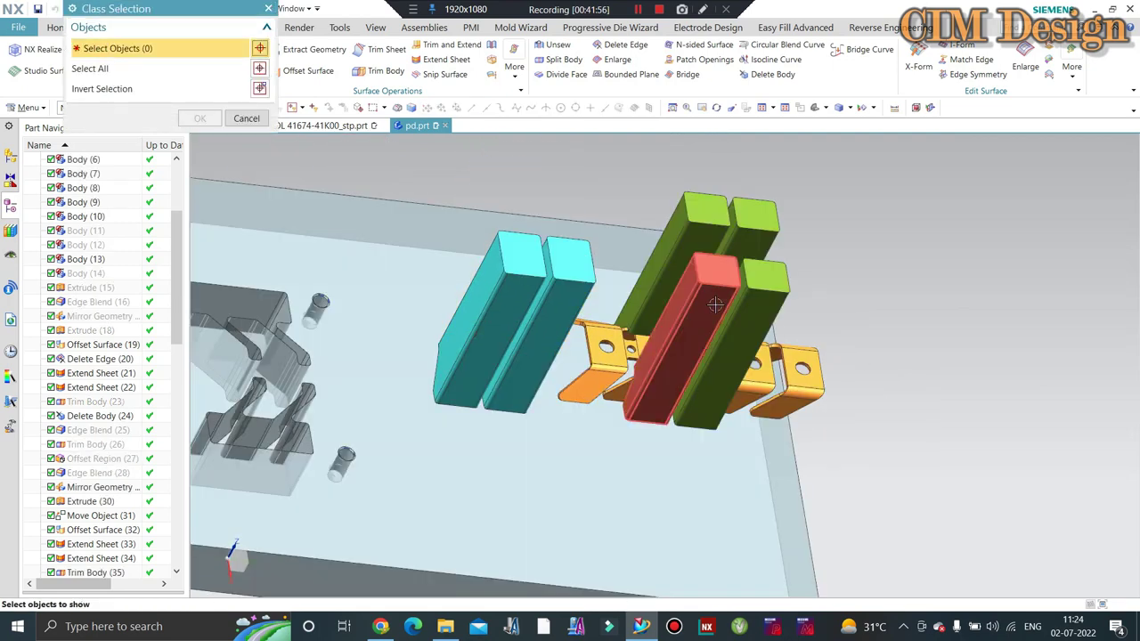
pyautogui.scroll(2, 611, 343)
pyautogui.scroll(2, 610, 343)
pyautogui.click(611, 343)
pyautogui.click(890, 360)
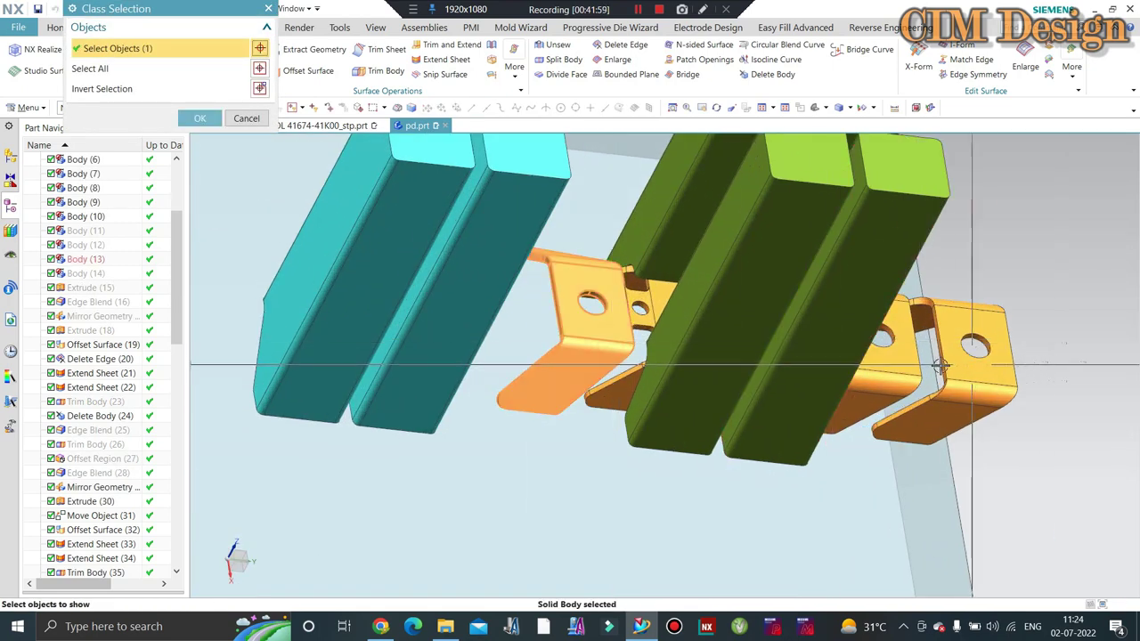
pyautogui.middleClick(958, 366)
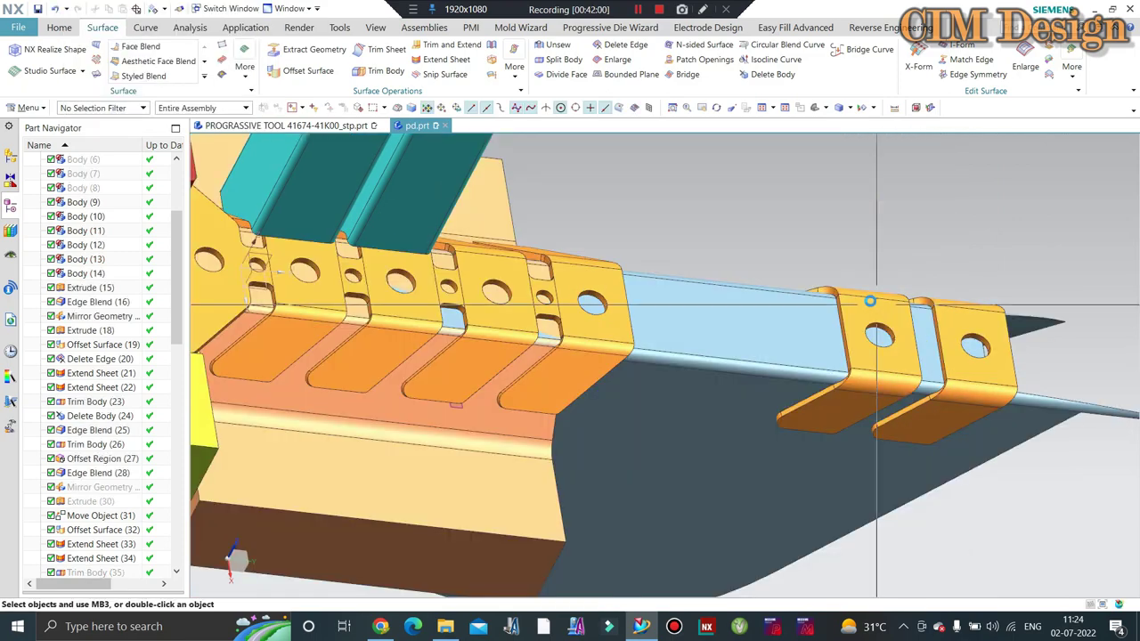
# Step: Orbit and zoom around the model to inspect the whole strip
pyautogui.moveTo(958, 366)
pyautogui.mouseDown(button='middle')
pyautogui.moveTo(859, 294)
pyautogui.moveTo(842, 264)
pyautogui.mouseUp(button='middle')
pyautogui.scroll(2, 842, 267)
pyautogui.scroll(2, 890, 321)
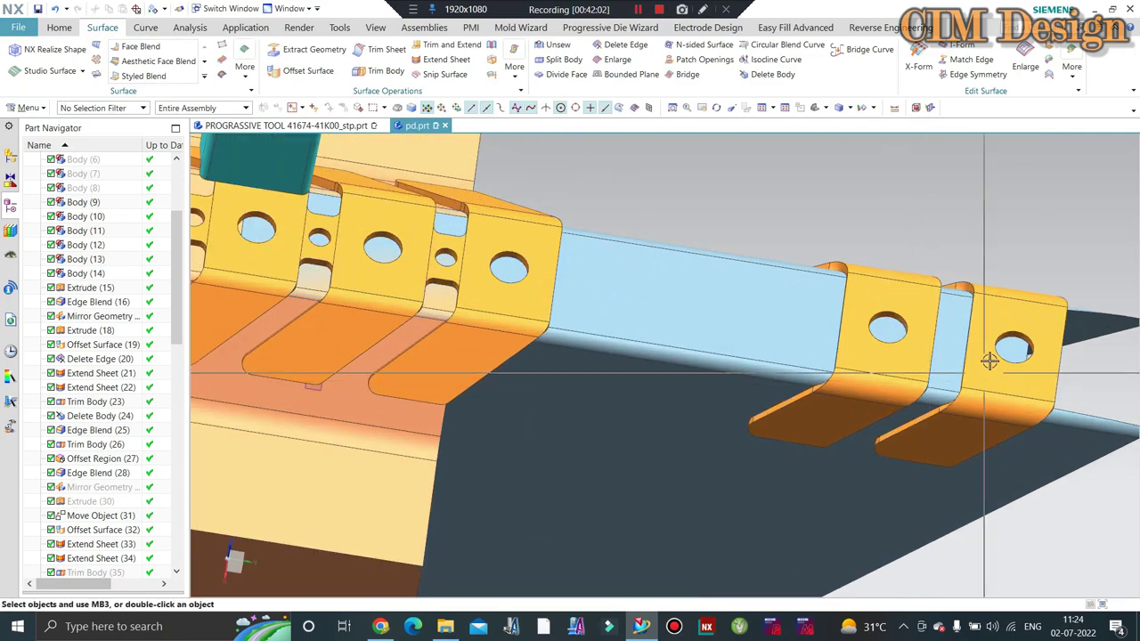
pyautogui.scroll(2, 561, 168)
pyautogui.scroll(-3, 737, 293)
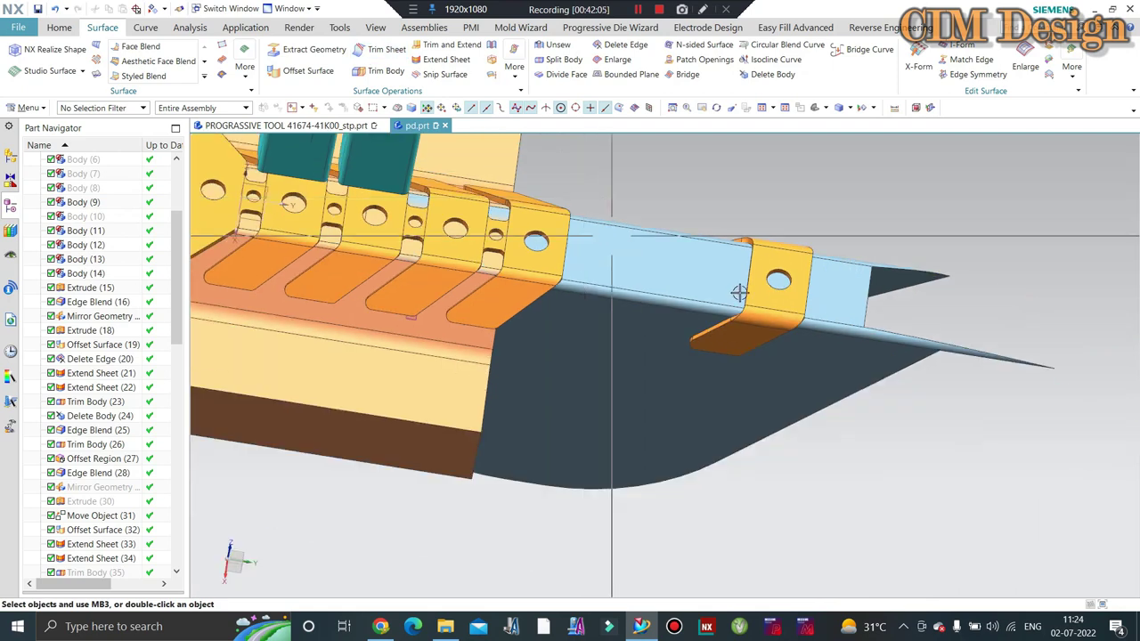
pyautogui.moveTo(737, 293)
pyautogui.mouseDown(button='middle')
pyautogui.moveTo(819, 327)
pyautogui.moveTo(806, 312)
pyautogui.mouseUp(button='middle')
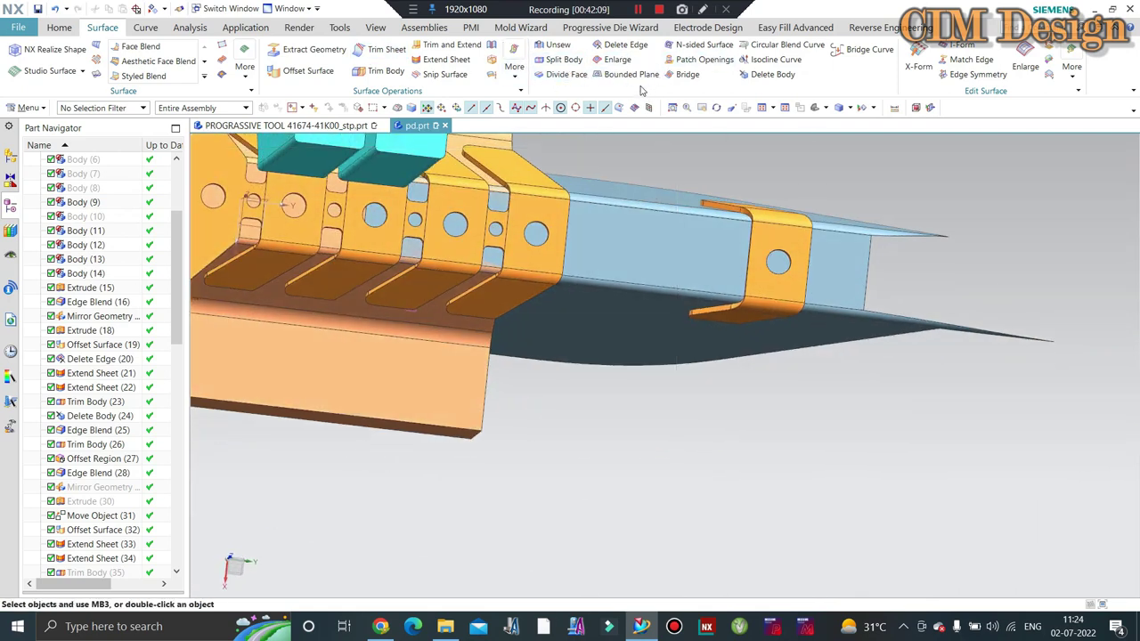
pyautogui.scroll(2, 888, 241)
# Step: Extend the tab's sheet edges by 63 mm, dropping the edge that cannot extend
pyautogui.scroll(3, 888, 227)
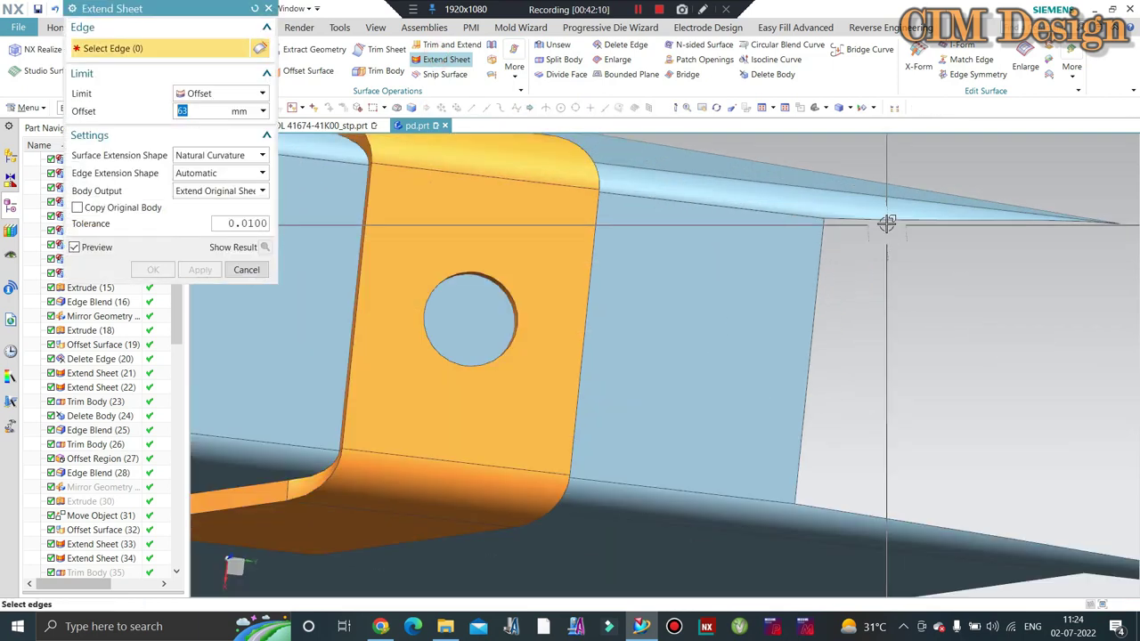
pyautogui.click(888, 225)
pyautogui.moveTo(822, 241); pyautogui.dragTo(877, 330, button='middle')
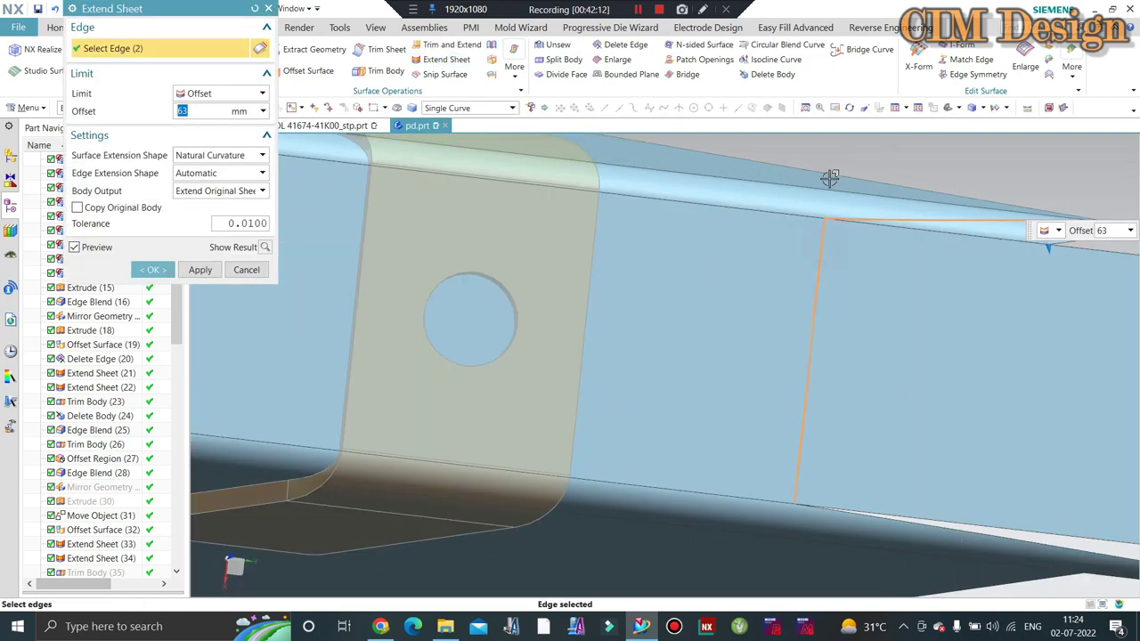
pyautogui.click(864, 389)
pyautogui.click(863, 389)
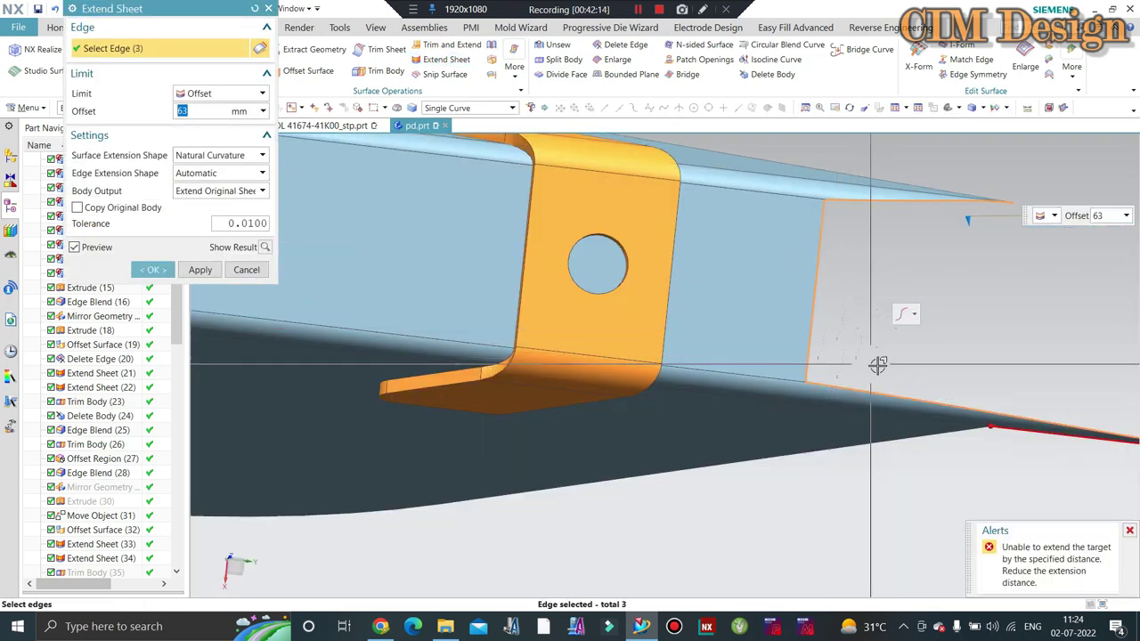
pyautogui.moveTo(868, 387); pyautogui.dragTo(926, 384, button='middle')
pyautogui.keyDown('shift'); pyautogui.click(925, 388); pyautogui.keyUp('shift')
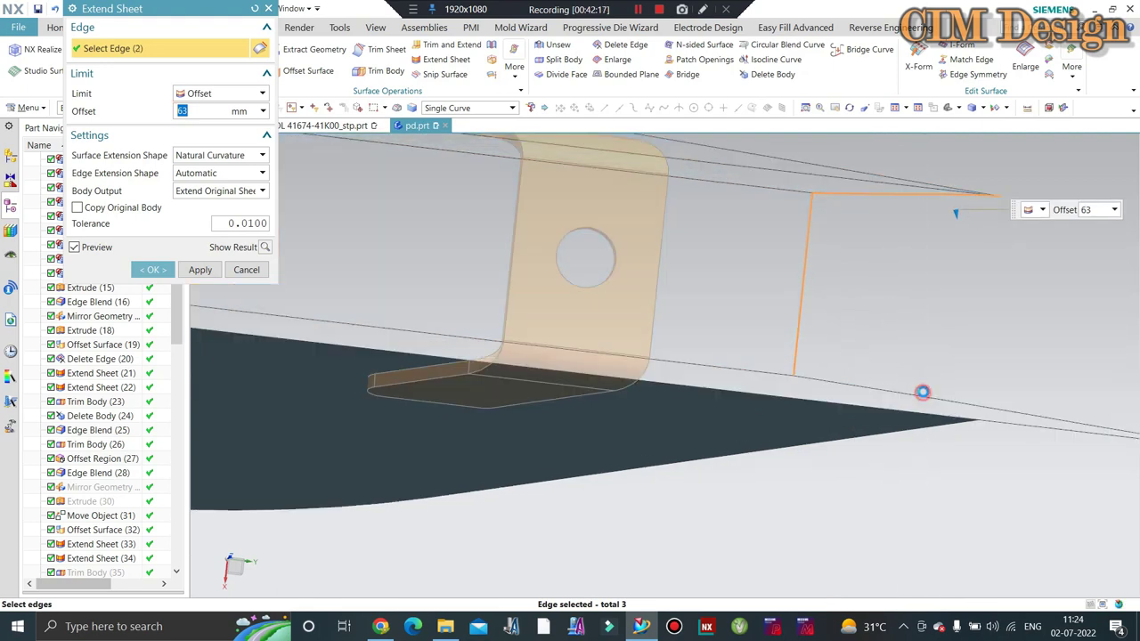
pyautogui.middleClick(879, 349)
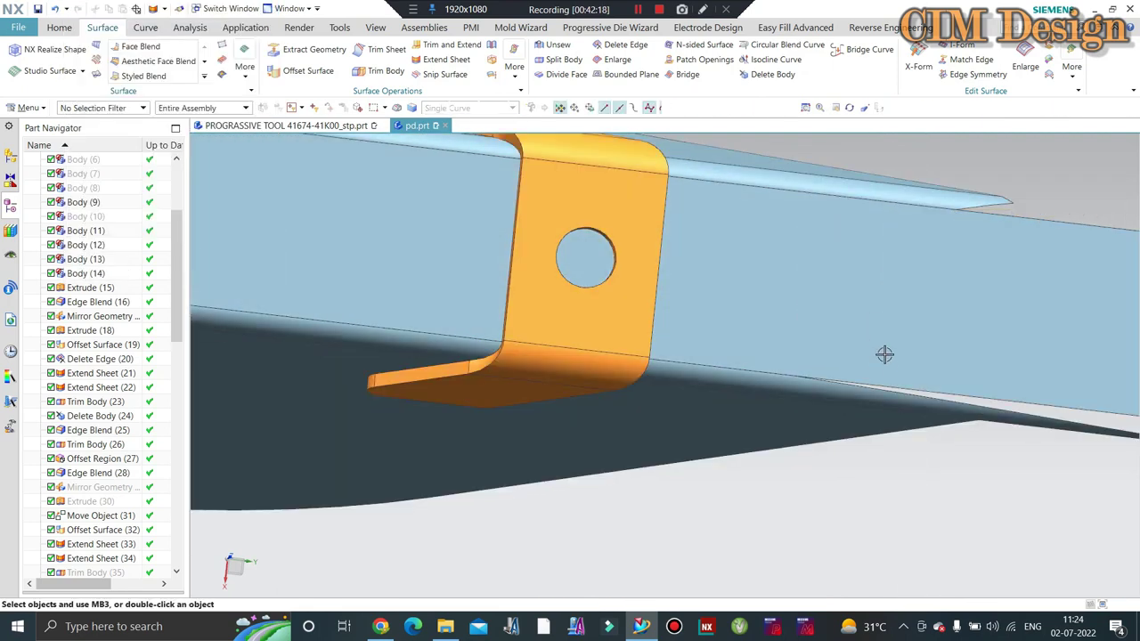
# Step: Try deleting the sheet's bottom edge, then abandon the Delete Edge
pyautogui.click(623, 46)
pyautogui.click(957, 398)
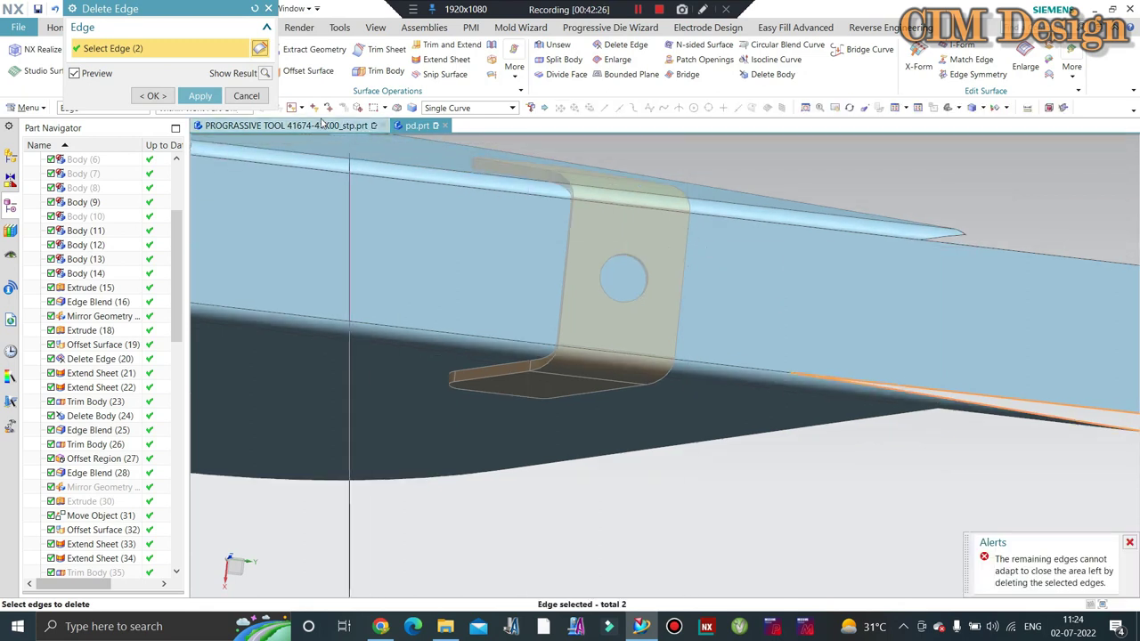
pyautogui.click(246, 95)
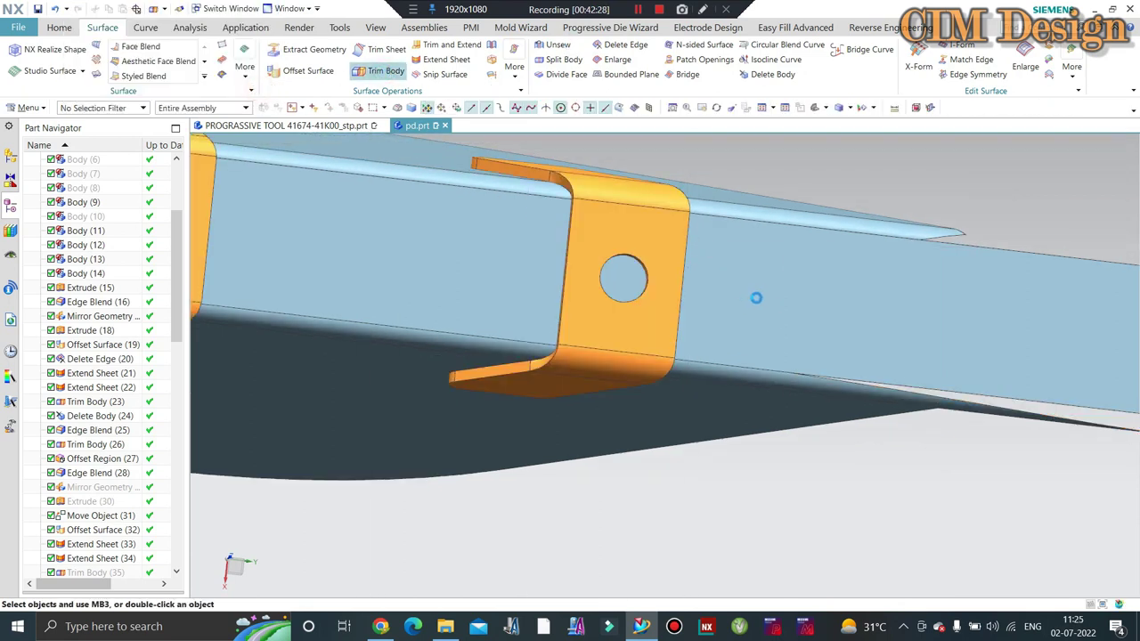
# Step: Trim the strip sheet with a new plane at the tab edge's end
pyautogui.click(806, 293)
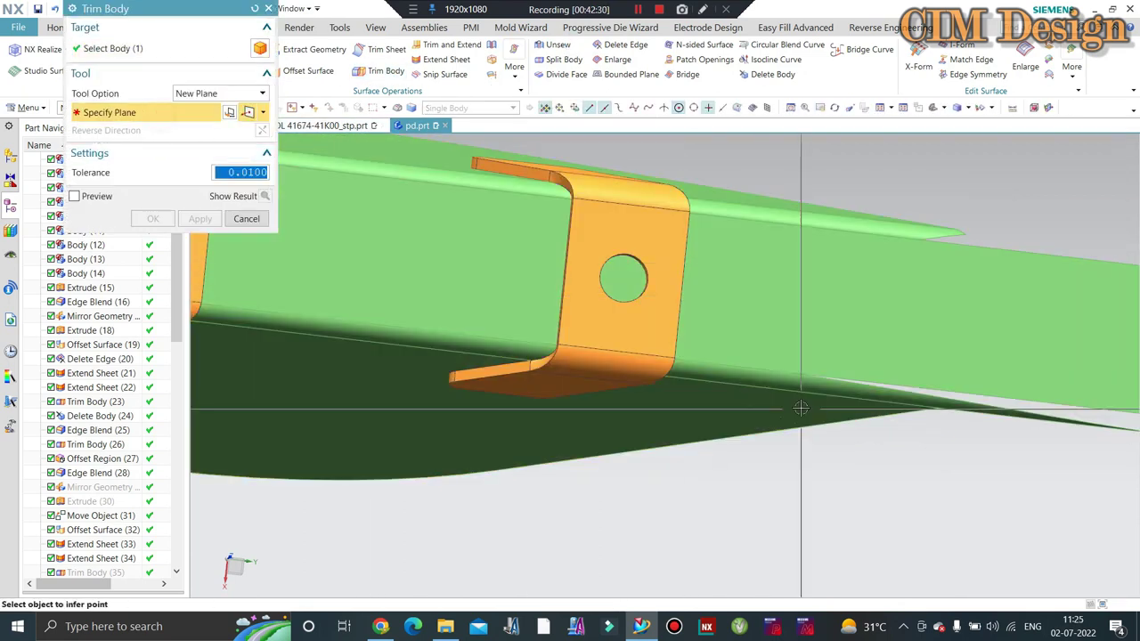
pyautogui.click(796, 374)
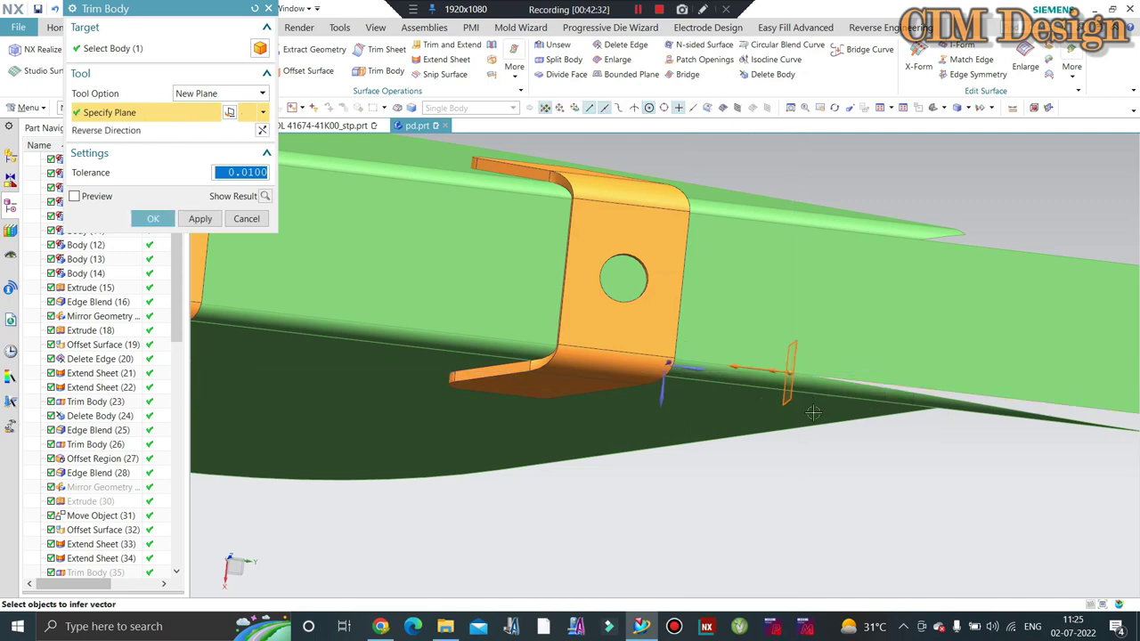
pyautogui.middleClick(701, 372)
pyautogui.scroll(-3, 701, 372)
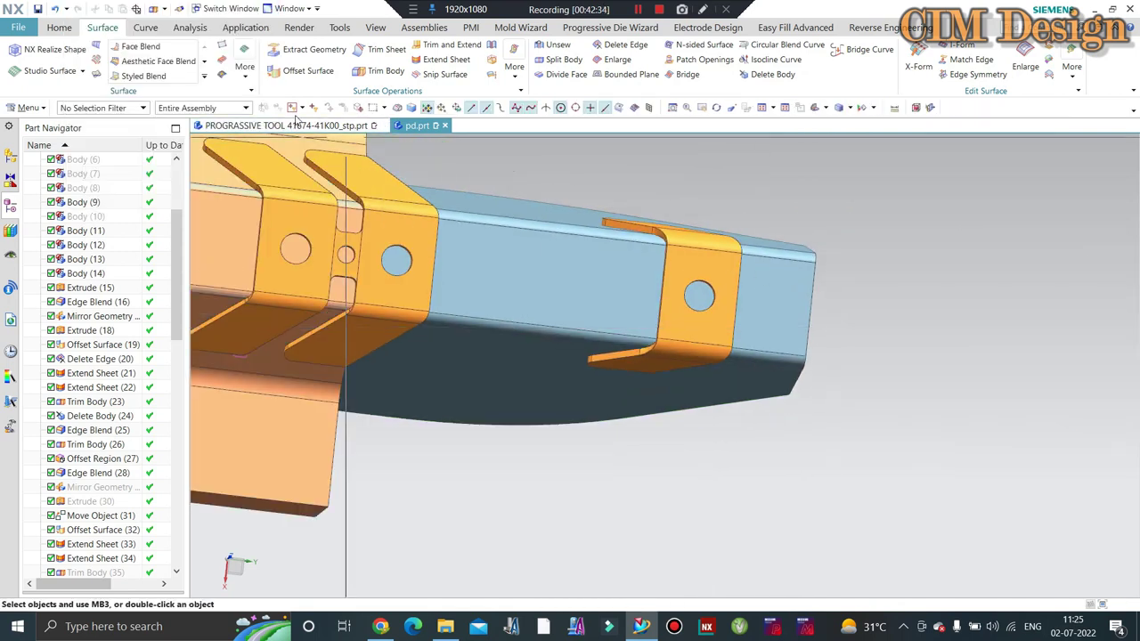
# Step: Extend the strip's end edges and the rail's top corner edge by 63 mm
pyautogui.click(418, 60)
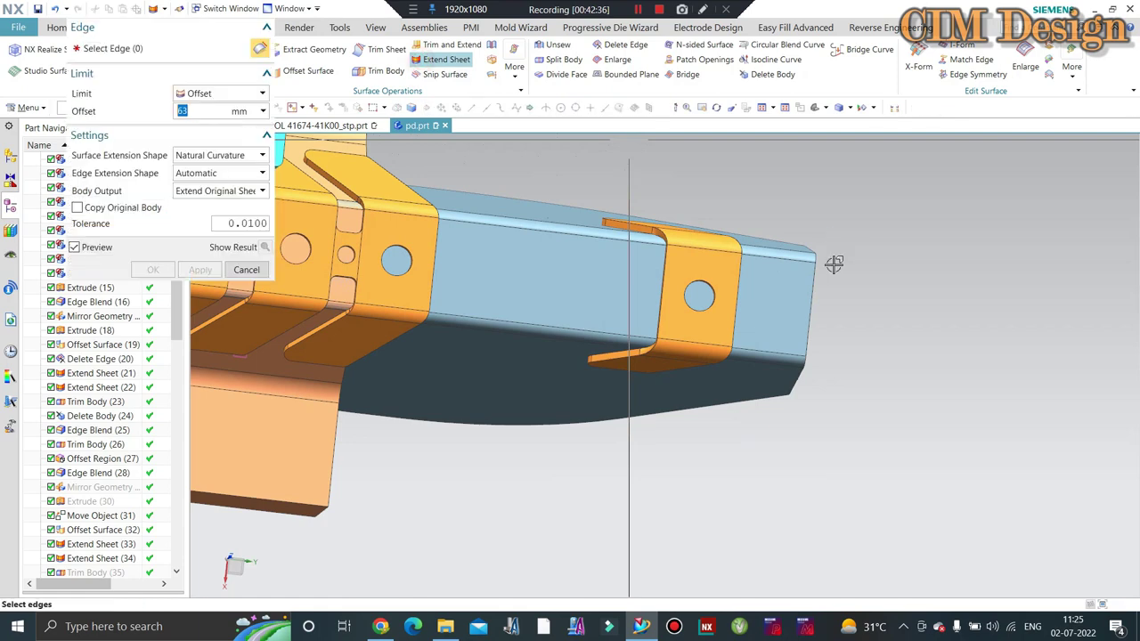
pyautogui.click(813, 291)
pyautogui.moveTo(851, 352); pyautogui.dragTo(819, 364, button='middle')
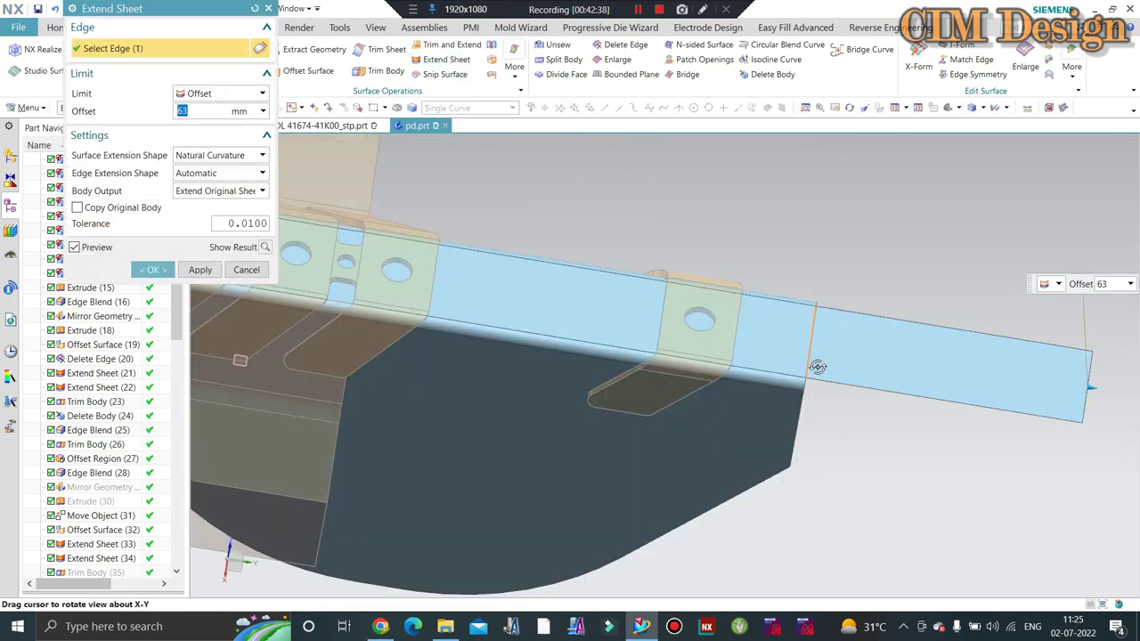
pyautogui.scroll(3, 819, 364)
pyautogui.click(789, 442)
pyautogui.scroll(-2, 817, 319)
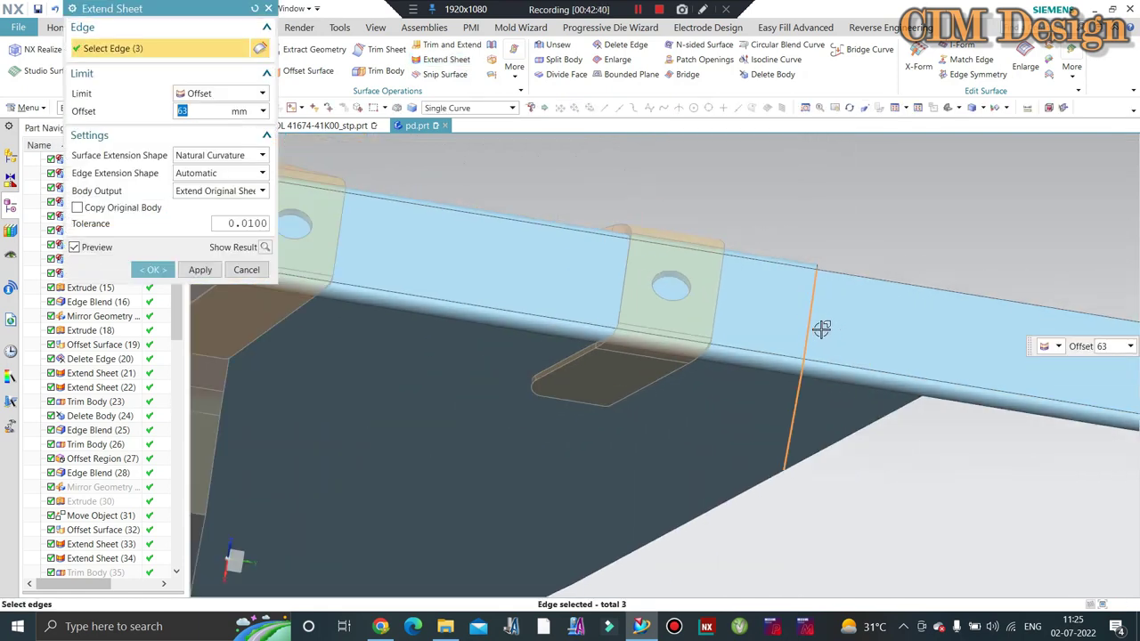
pyautogui.moveTo(819, 326); pyautogui.dragTo(798, 191, button='middle')
pyautogui.scroll(3, 801, 196)
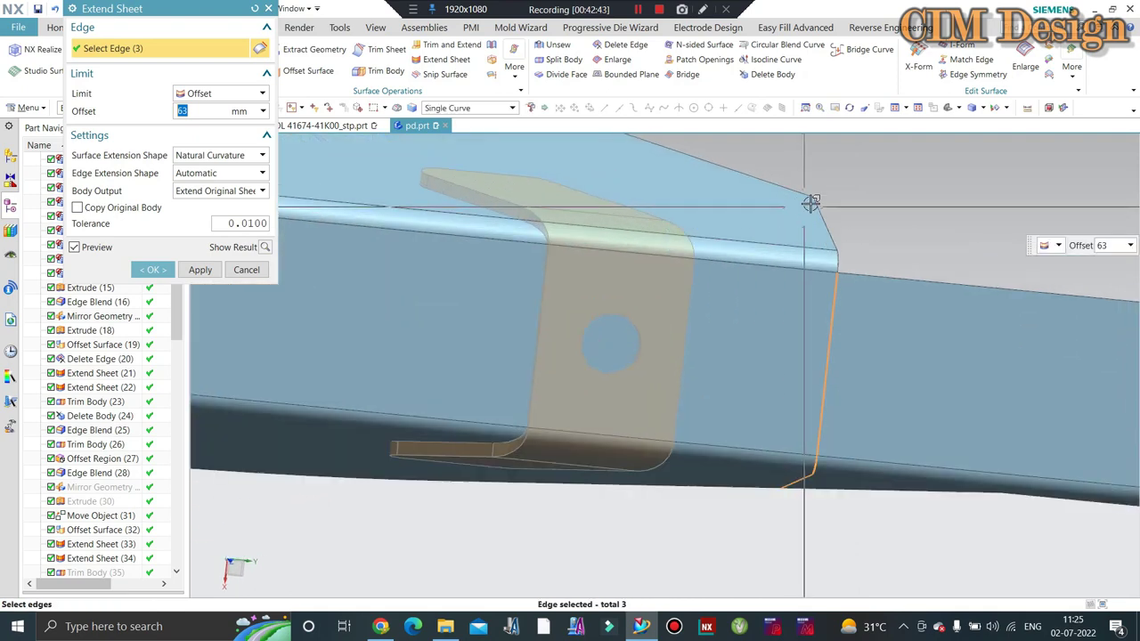
pyautogui.click(822, 214)
pyautogui.scroll(2, 837, 255)
pyautogui.scroll(2, 837, 260)
pyautogui.scroll(-2, 837, 260)
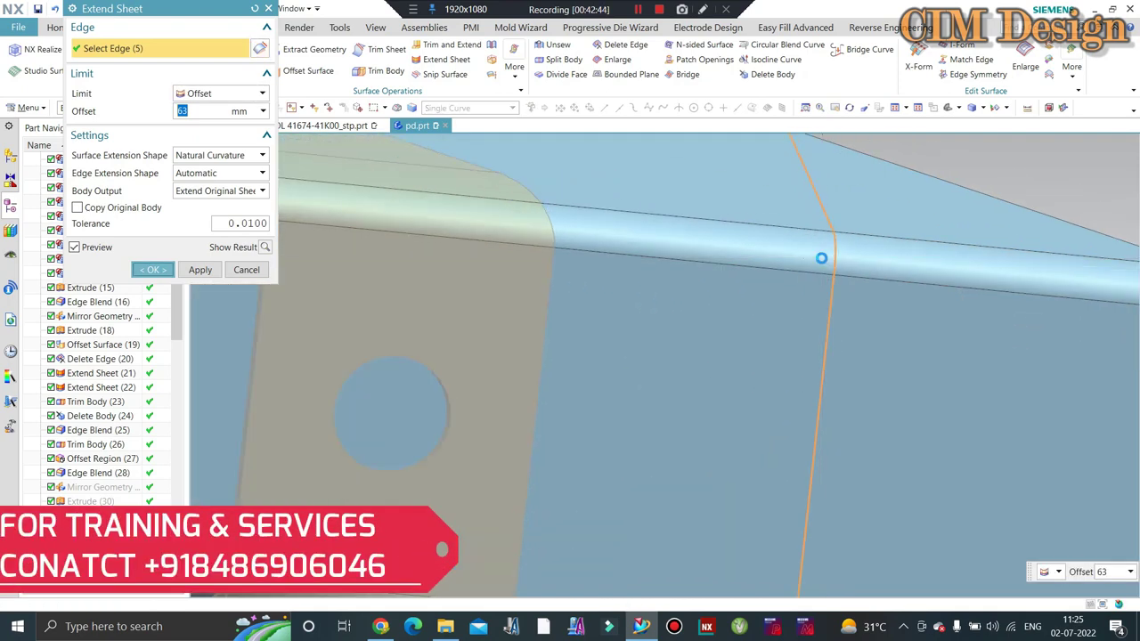
pyautogui.middleClick(821, 258)
# Step: Invert shown and hidden bodies, then show the orange bracket
pyautogui.scroll(-3, 730, 291)
pyautogui.scroll(-3, 758, 339)
pyautogui.moveTo(757, 339); pyautogui.dragTo(740, 284, button='middle')
pyautogui.hotkey('ctrl', 'shift', 'b')
pyautogui.hotkey('ctrl', 'shift', 'k')
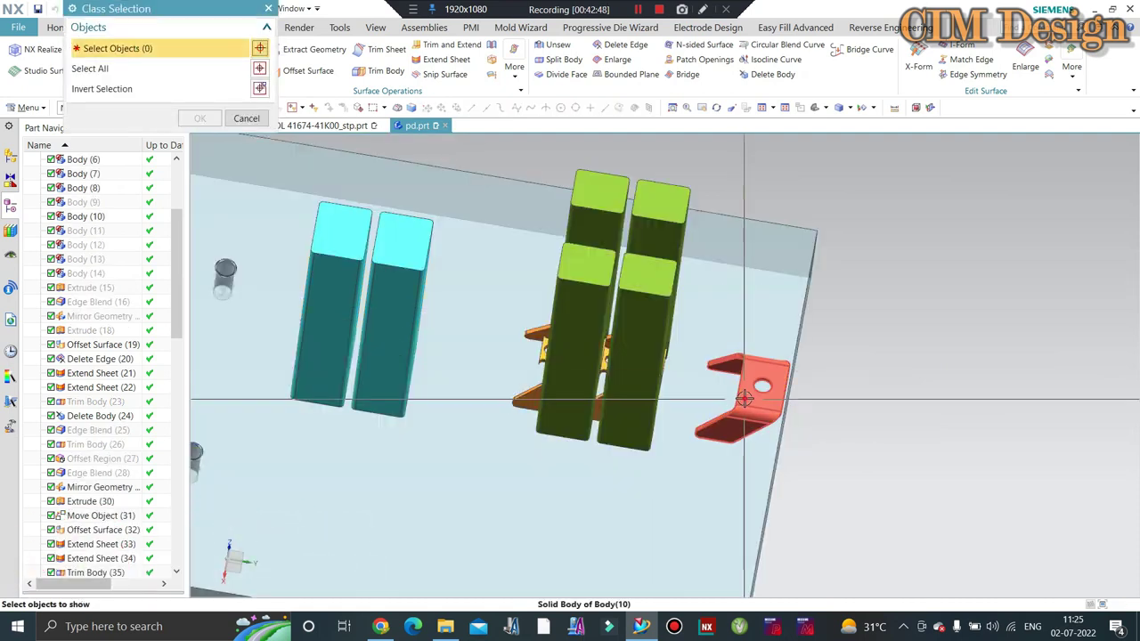
pyautogui.click(746, 389)
pyautogui.middleClick(785, 333)
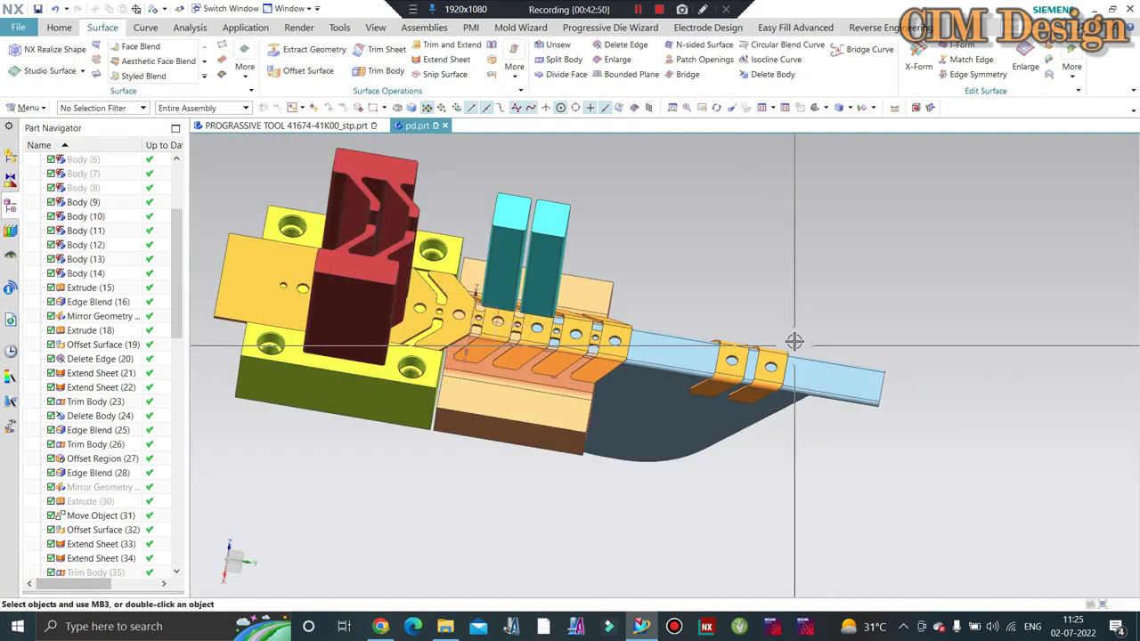
# Step: Orbit and zoom in on the strip with the die bodies visible
pyautogui.moveTo(784, 333); pyautogui.dragTo(783, 325, button='middle')
pyautogui.scroll(3, 787, 347)
pyautogui.scroll(1, 791, 372)
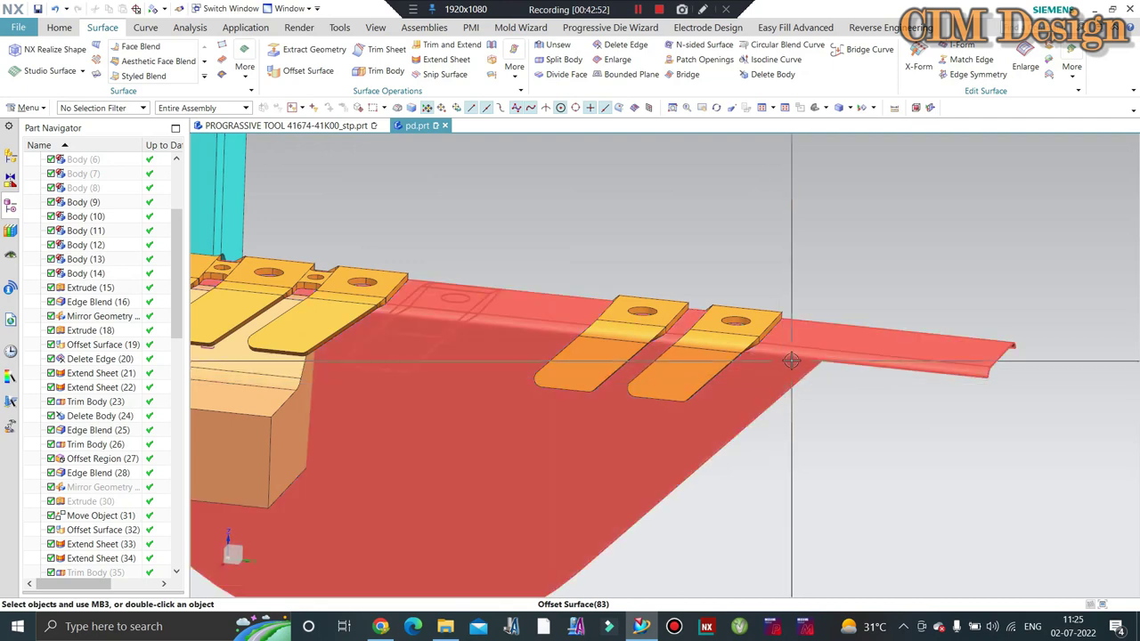
pyautogui.scroll(-2, 697, 368)
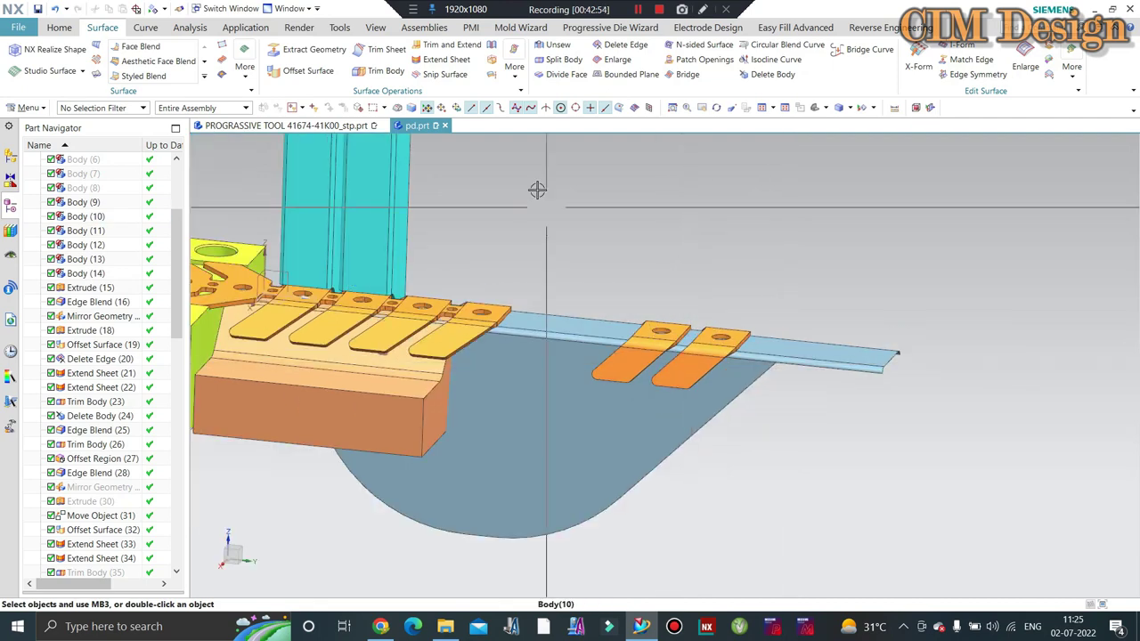
pyautogui.scroll(1, 649, 237)
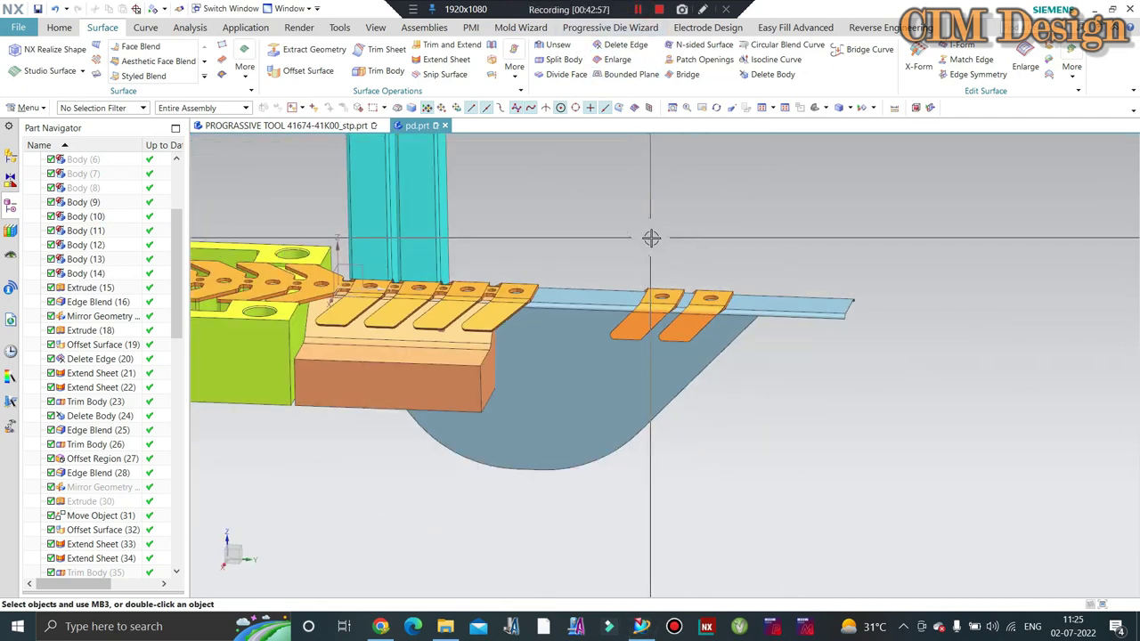
pyautogui.scroll(1, 662, 255)
pyautogui.scroll(3, 704, 289)
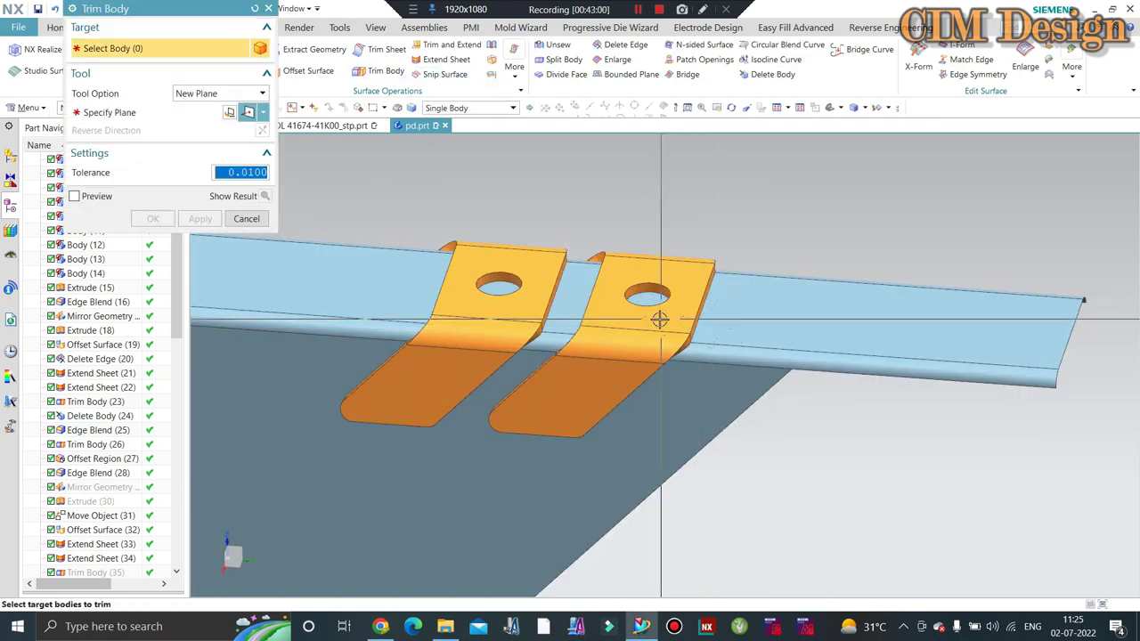
# Step: Trim the blue strip sheet at a new plane on the last orange tab's edge
pyautogui.scroll(2, 718, 305)
pyautogui.click(775, 310)
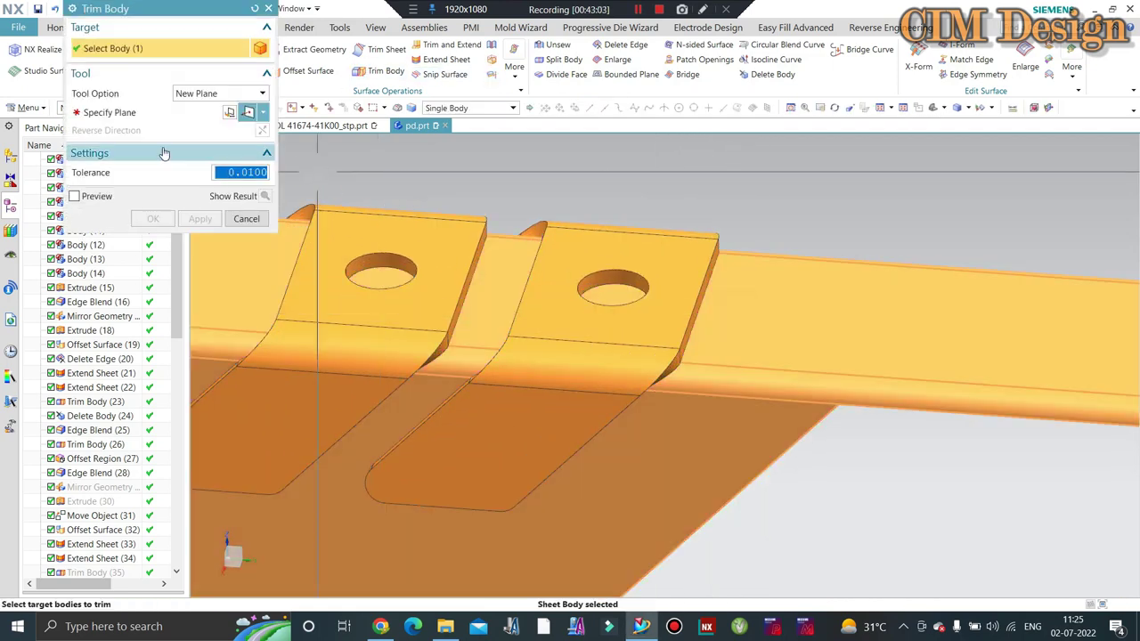
pyautogui.click(130, 116)
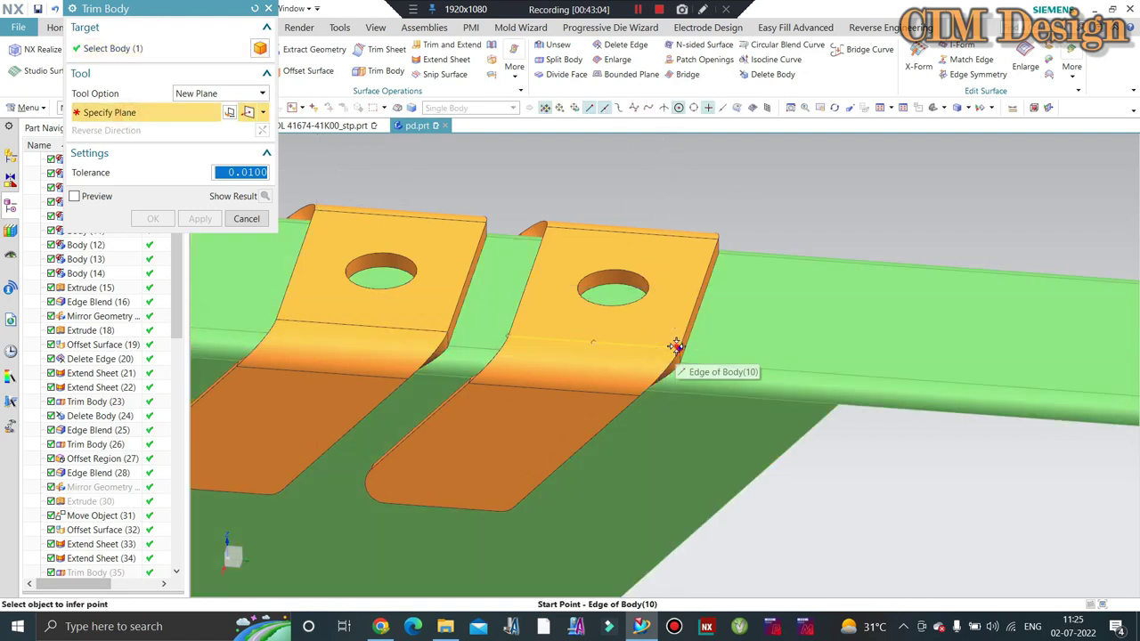
pyautogui.click(702, 367)
pyautogui.middleClick(703, 356)
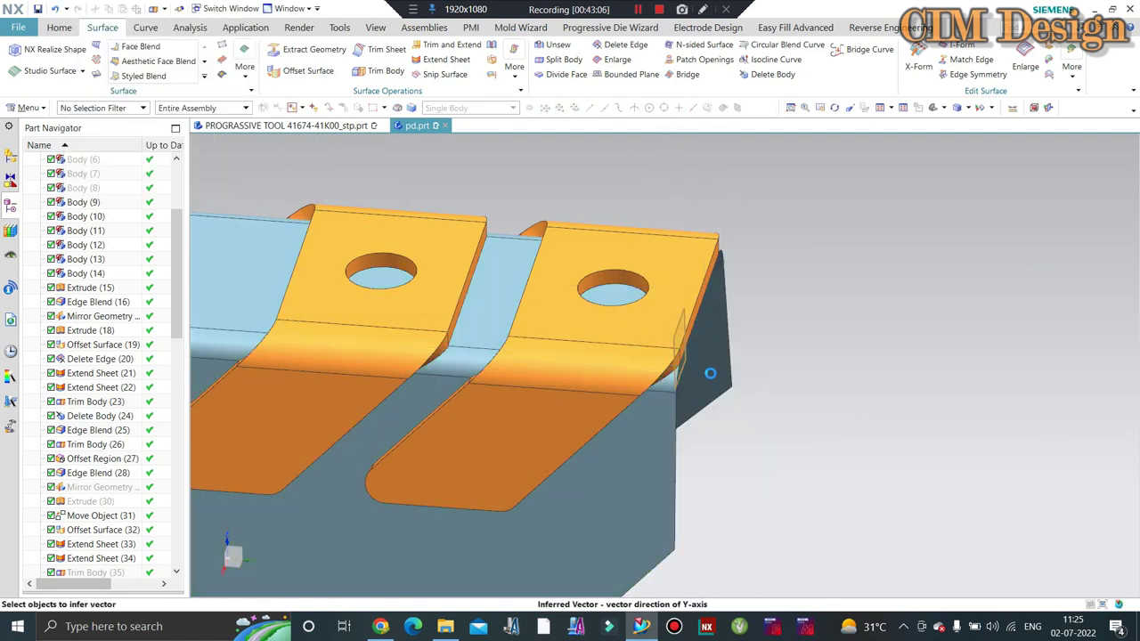
# Step: Zoom out and back in to review the trimmed strip sheet
pyautogui.scroll(-2, 590, 313)
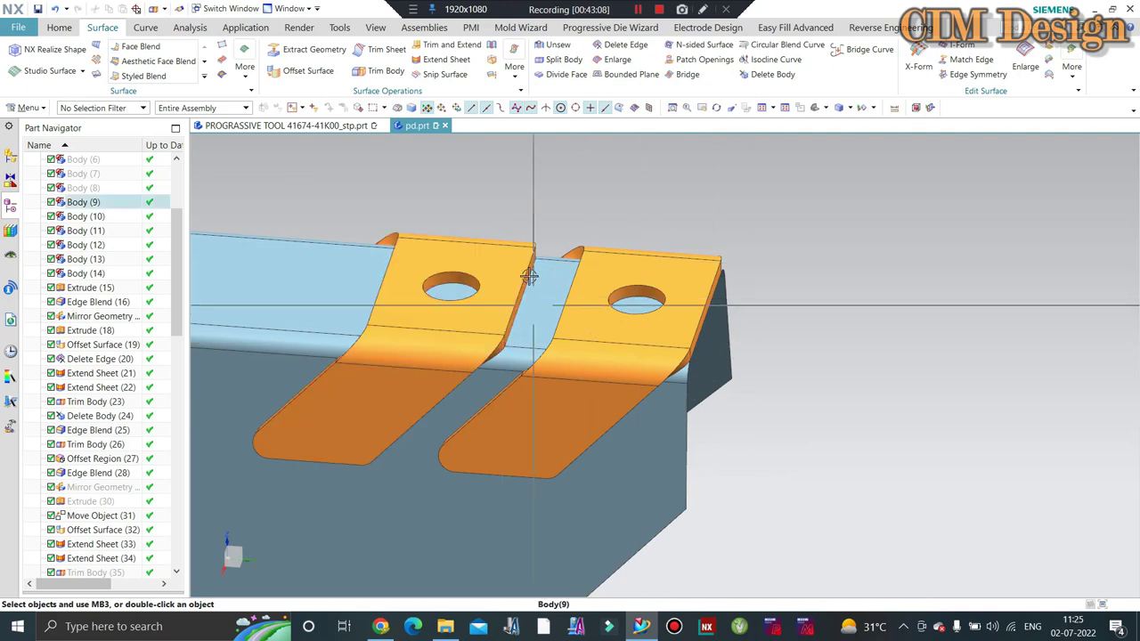
pyautogui.scroll(-2, 589, 314)
pyautogui.scroll(-2, 670, 408)
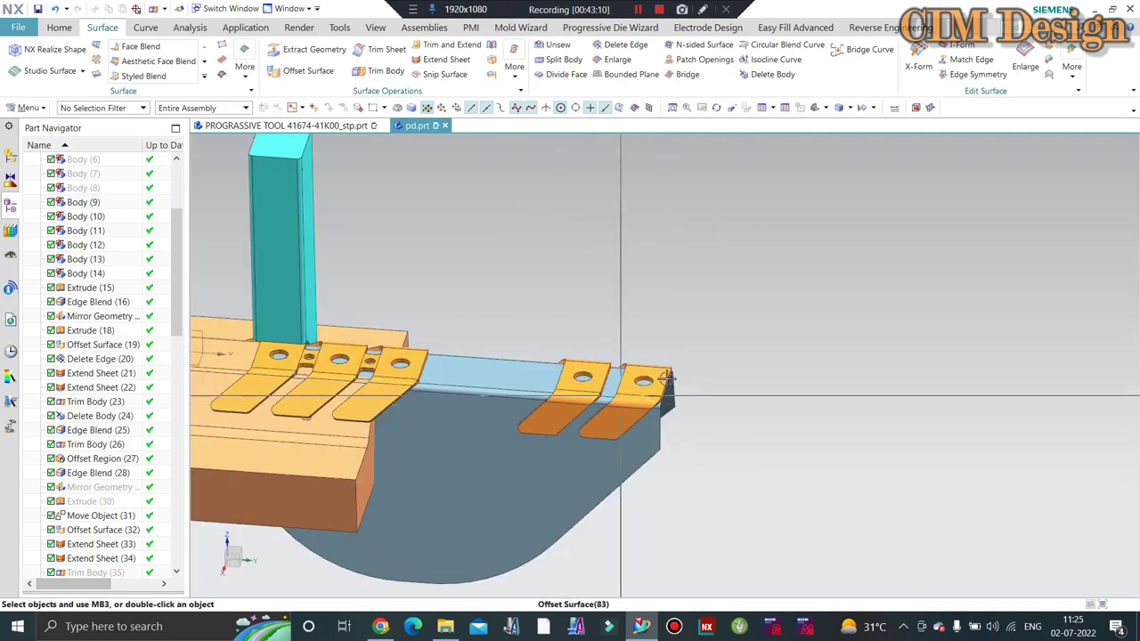
pyautogui.scroll(-2, 659, 392)
pyautogui.scroll(3, 623, 321)
pyautogui.scroll(2, 622, 310)
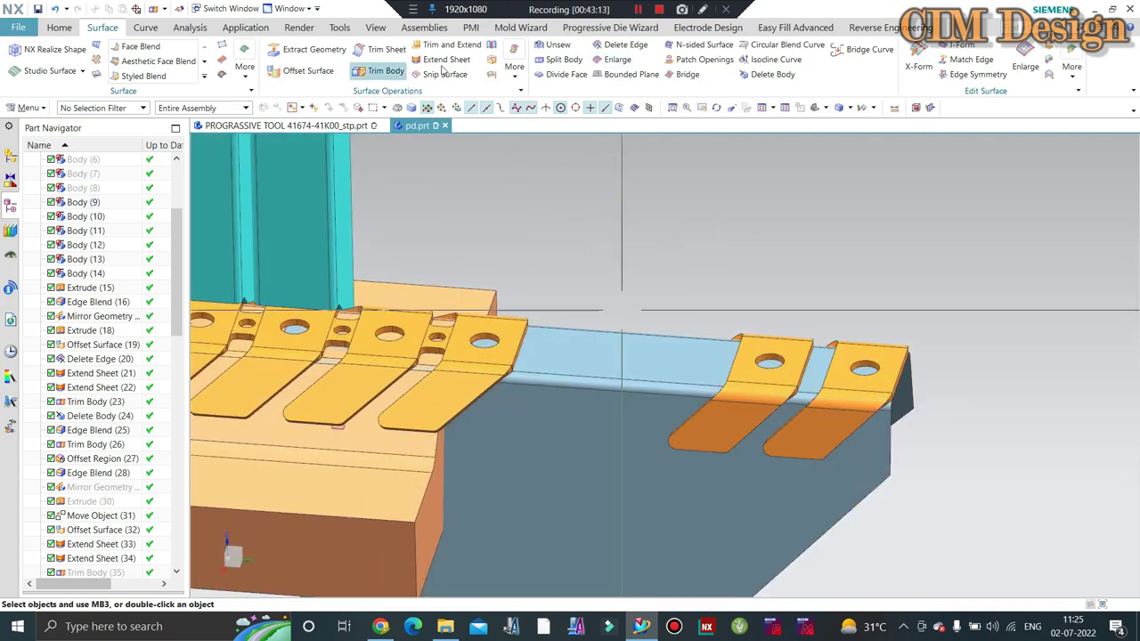
pyautogui.click(59, 27)
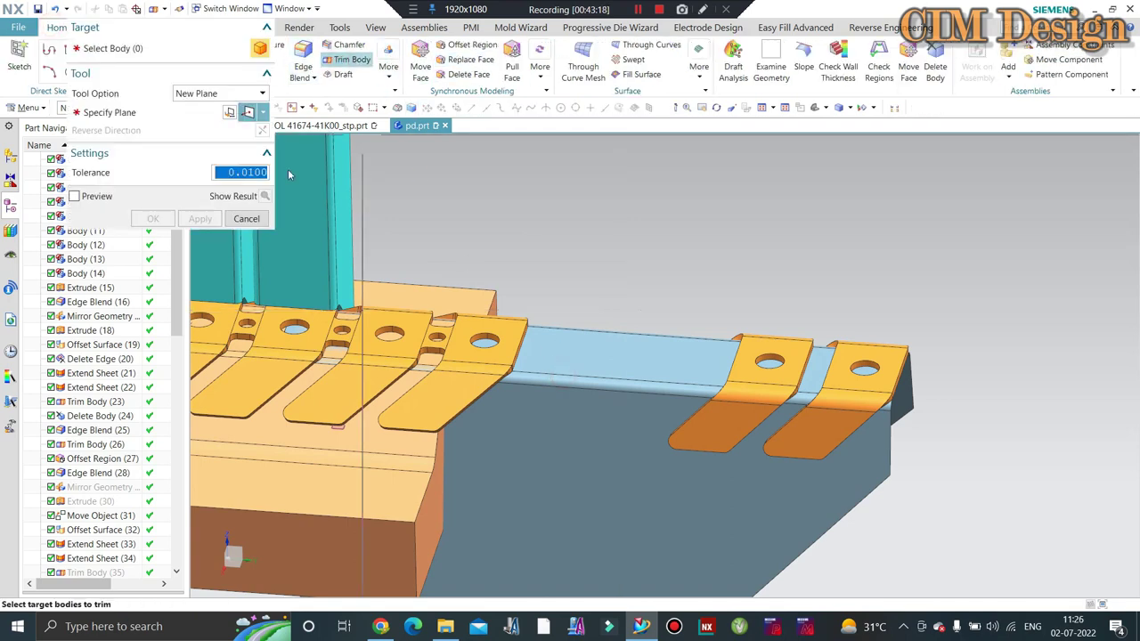
# Step: Trim the blue sheet against the bounded plane face offset by 2 mm
pyautogui.click(561, 374)
pyautogui.click(263, 112)
pyautogui.click(248, 152)
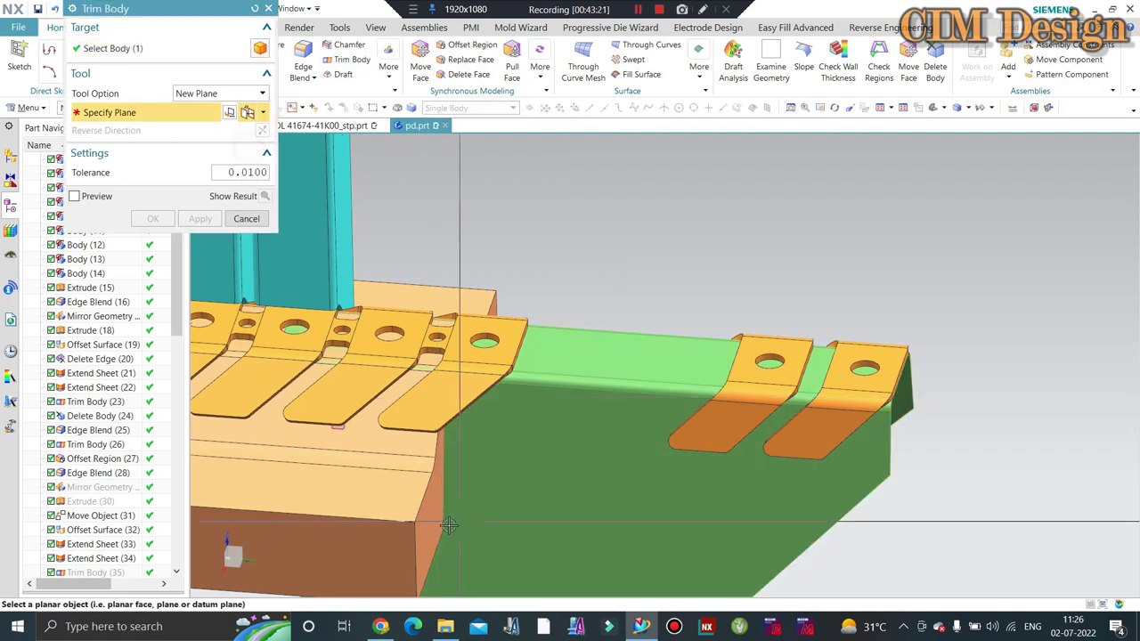
pyautogui.click(529, 541)
pyautogui.write('2')
pyautogui.press('Return')
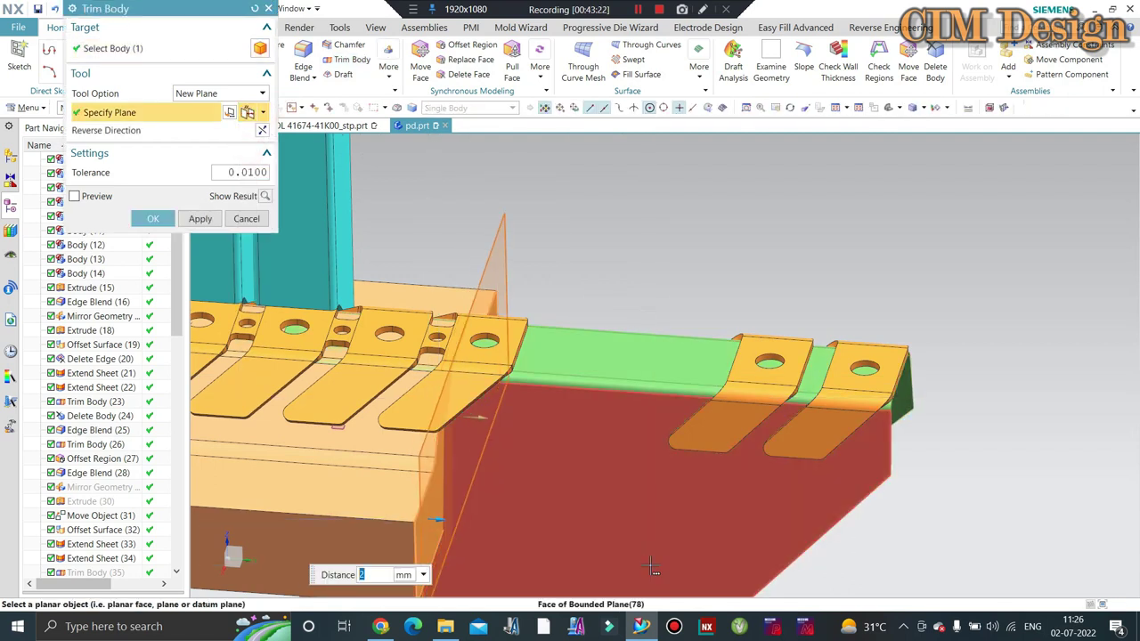
pyautogui.middleClick(651, 566)
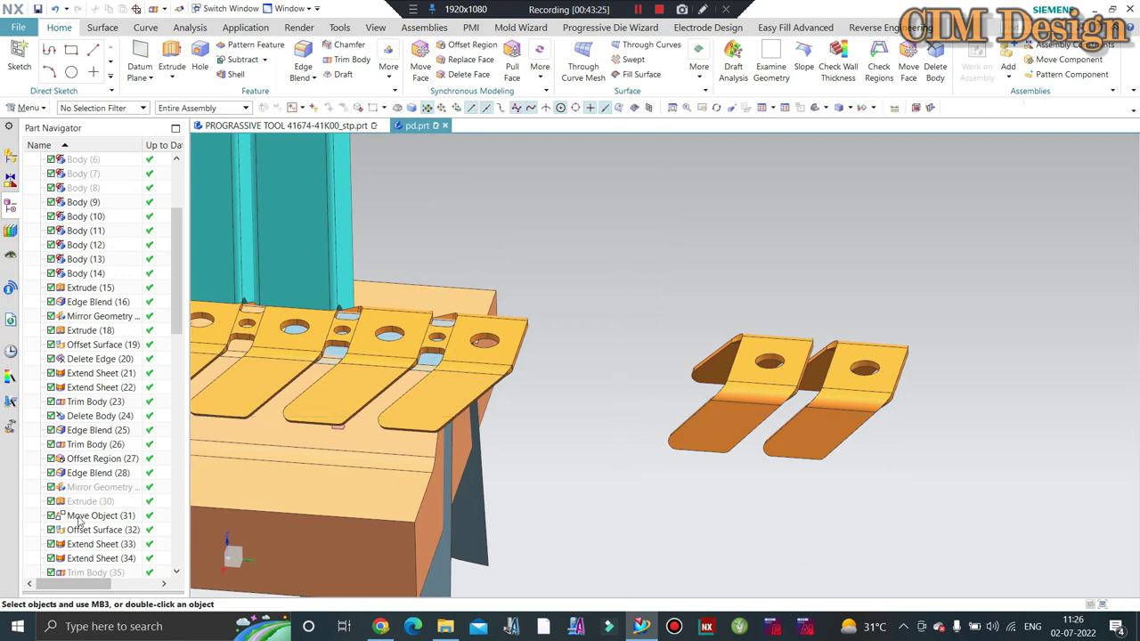
pyautogui.scroll(-8, 94, 534)
pyautogui.scroll(-10, 93, 534)
# Step: Edit and accept Trim Body (92), then inspect the trimmed sheet
pyautogui.click(94, 558)
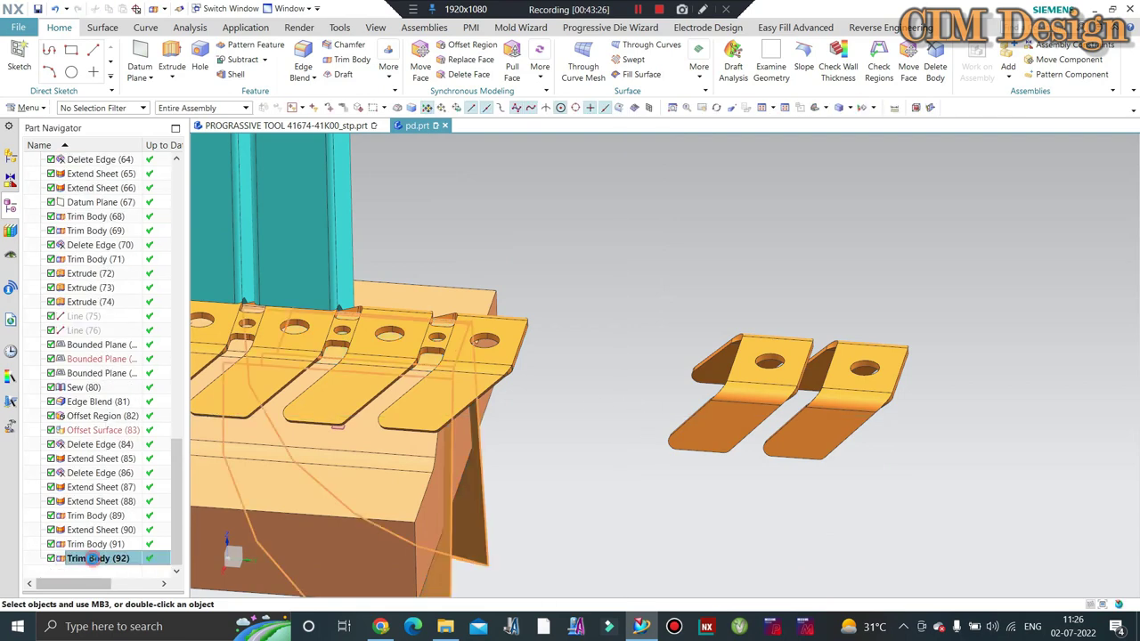
pyautogui.doubleClick(94, 558)
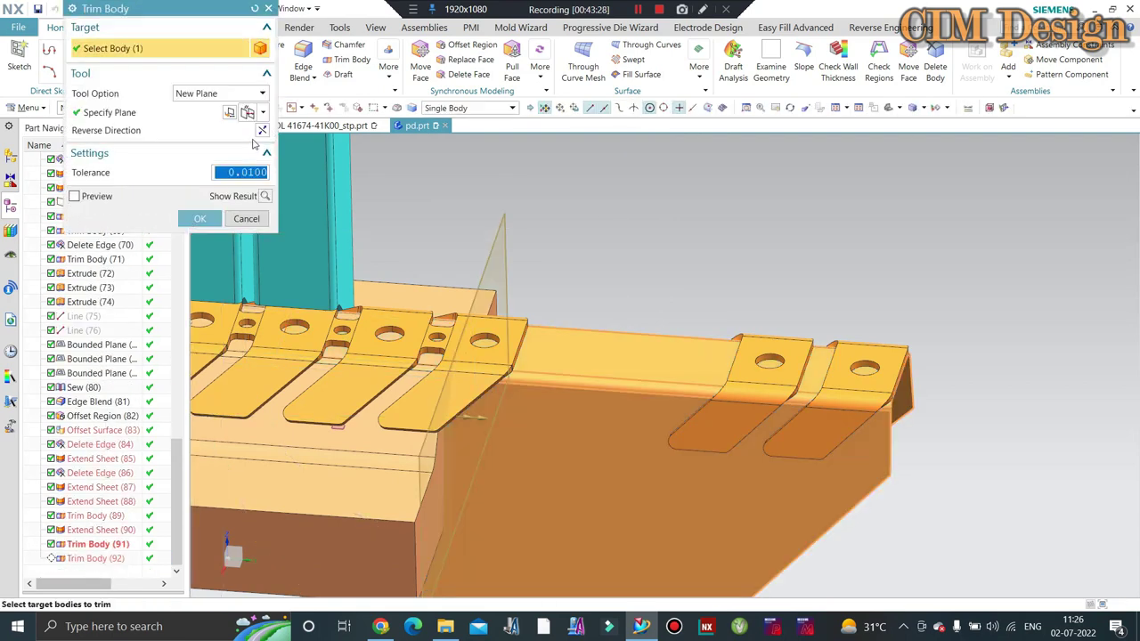
pyautogui.click(200, 224)
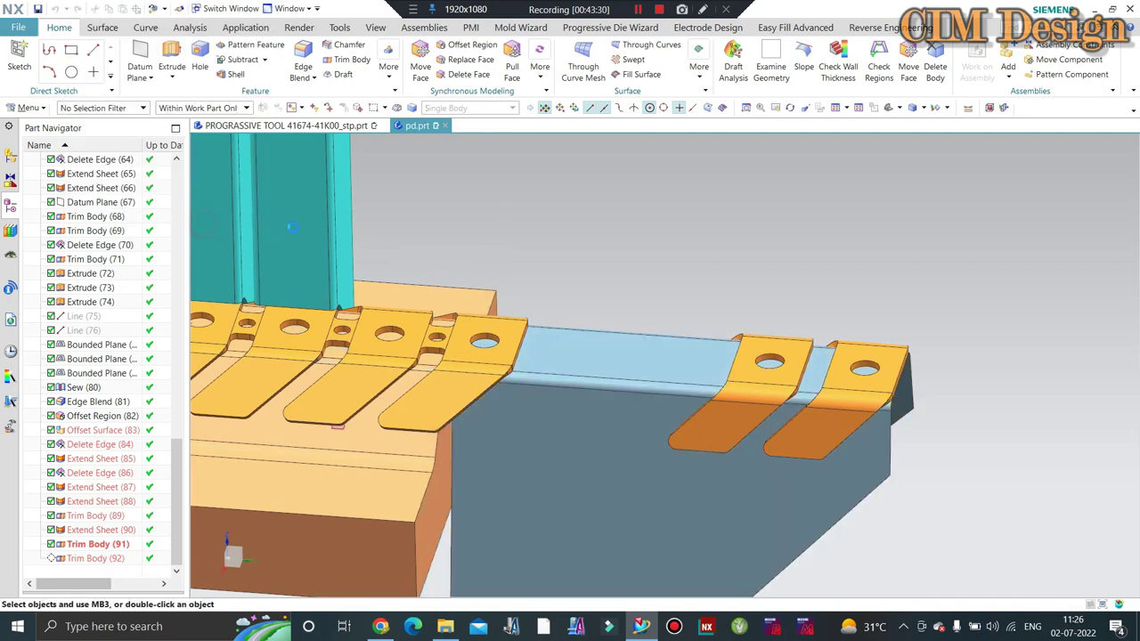
pyautogui.moveTo(570, 356)
pyautogui.mouseDown(button='middle')
pyautogui.moveTo(739, 330)
pyautogui.moveTo(949, 246)
pyautogui.mouseUp(button='middle')
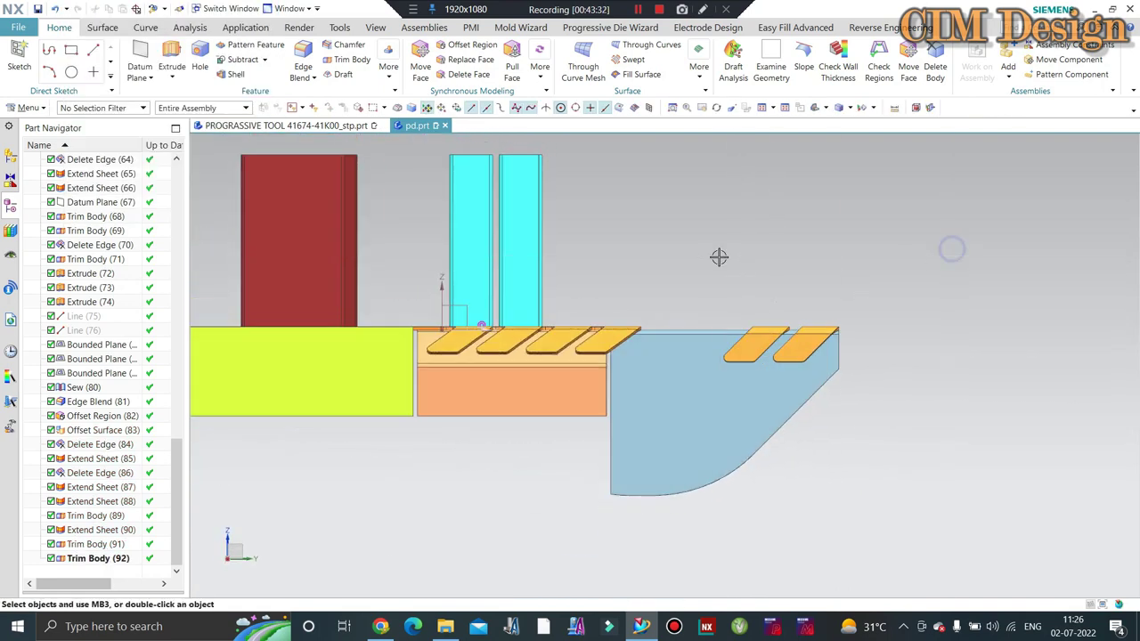
pyautogui.scroll(-2, 651, 364)
pyautogui.scroll(-2, 585, 361)
pyautogui.scroll(-1, 538, 372)
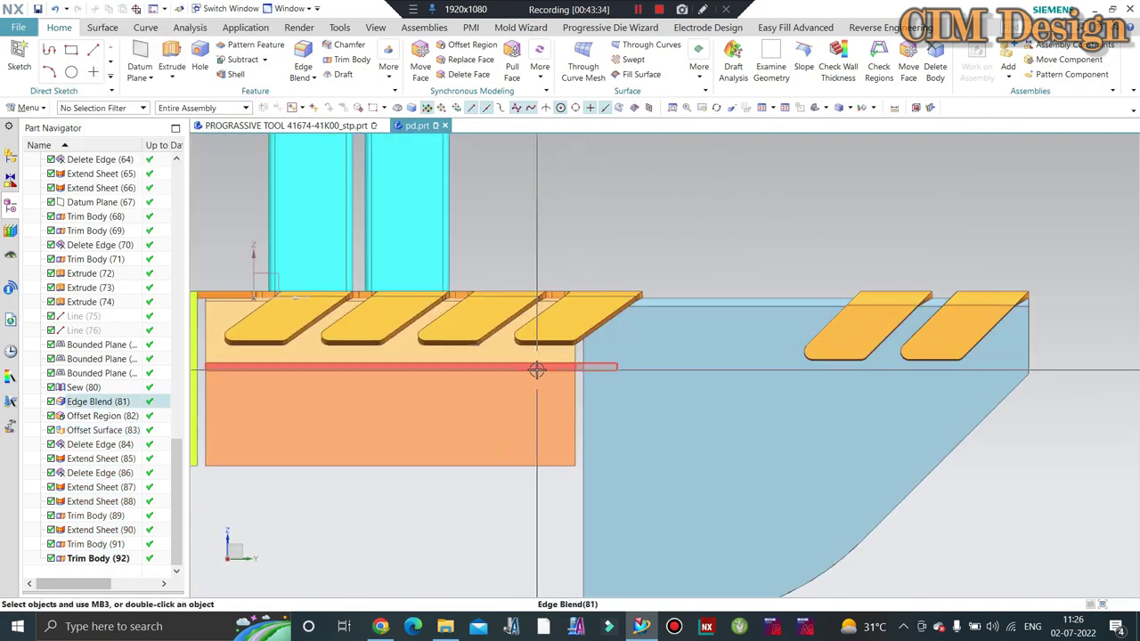
pyautogui.moveTo(683, 331)
pyautogui.mouseDown(button='middle')
pyautogui.moveTo(1056, 338)
pyautogui.moveTo(649, 425)
pyautogui.mouseUp(button='middle')
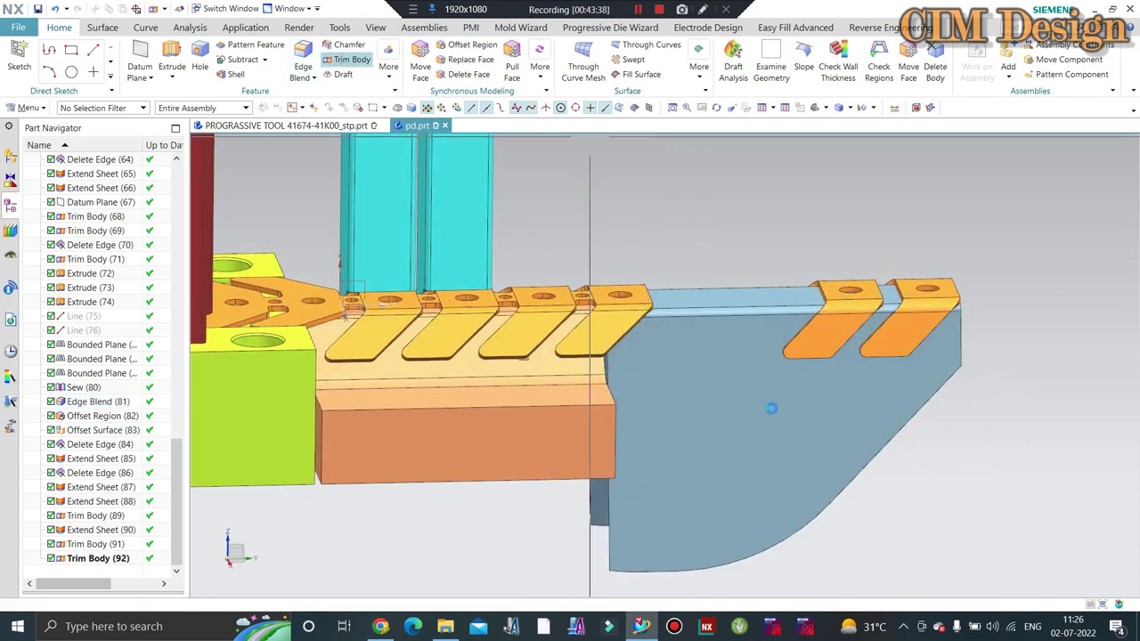
# Step: Trim the blue sheet against the orange die block face at -2 mm offset
pyautogui.click(610, 383)
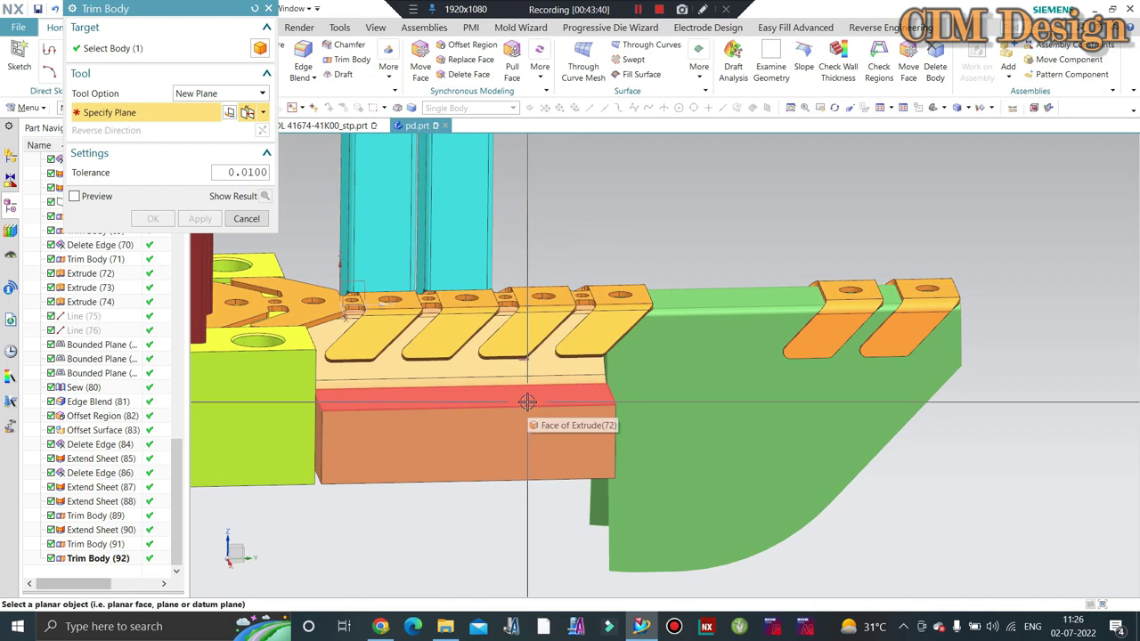
pyautogui.click(527, 402)
pyautogui.press('Return')
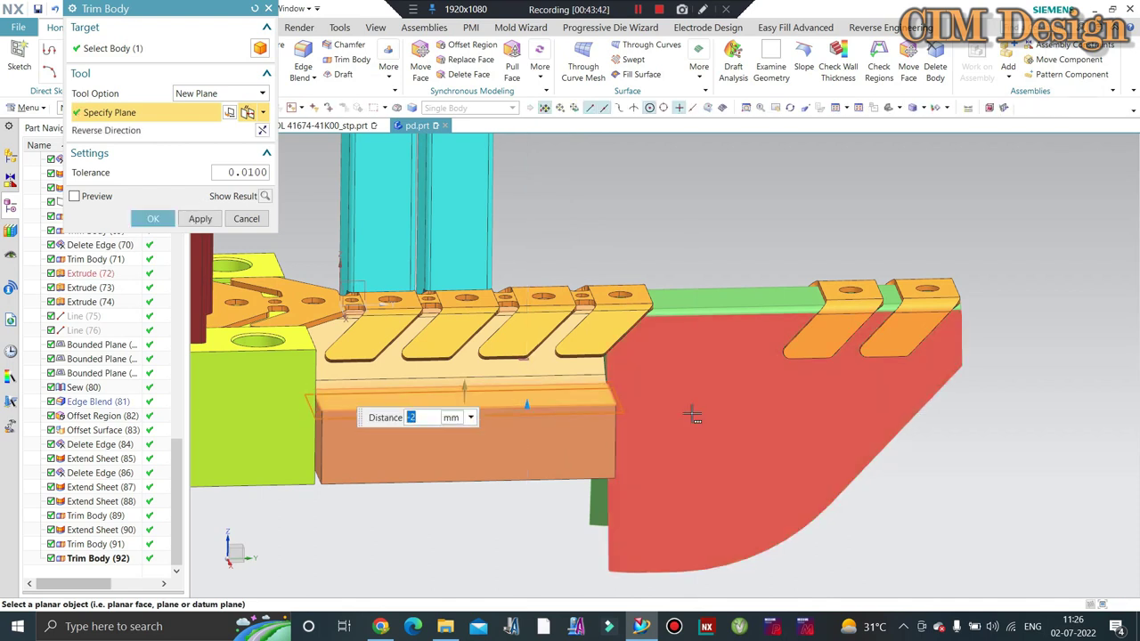
pyautogui.middleClick(687, 409)
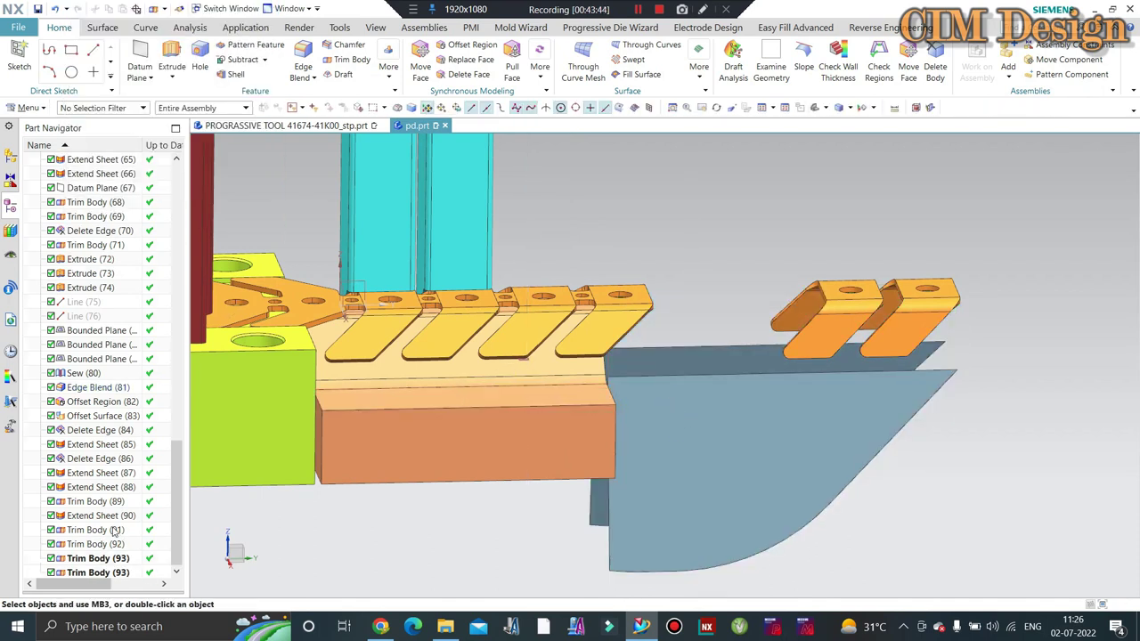
# Step: Re-accept Trim Body (92), check the sheet, and bring up Delete Edge
pyautogui.doubleClick(95, 544)
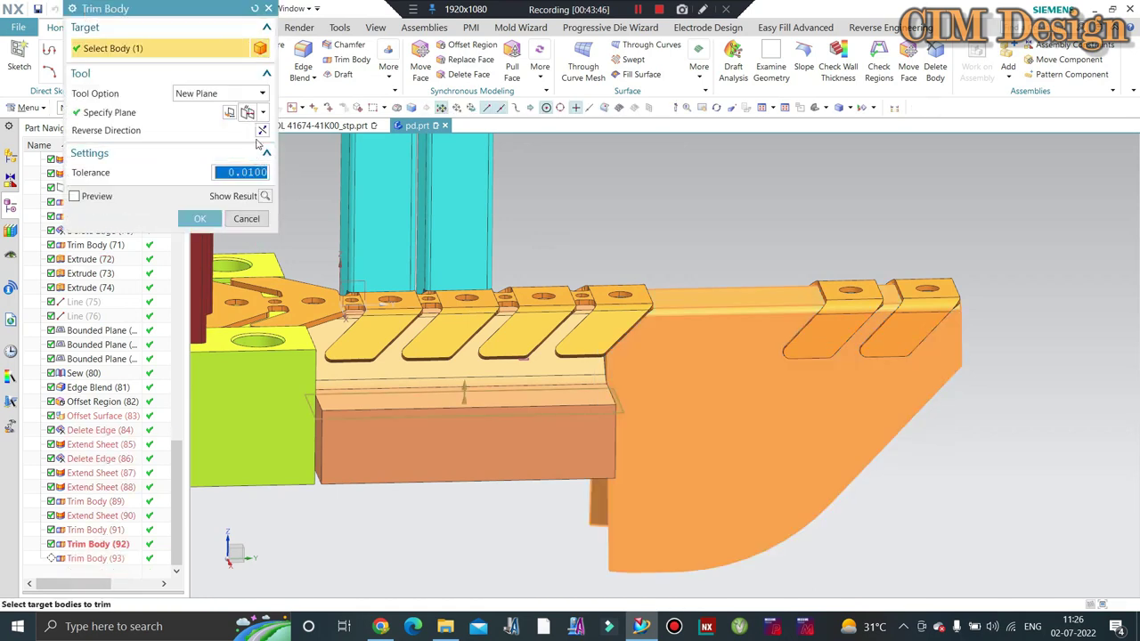
pyautogui.middleClick(334, 145)
pyautogui.moveTo(669, 234); pyautogui.dragTo(672, 249, button='middle')
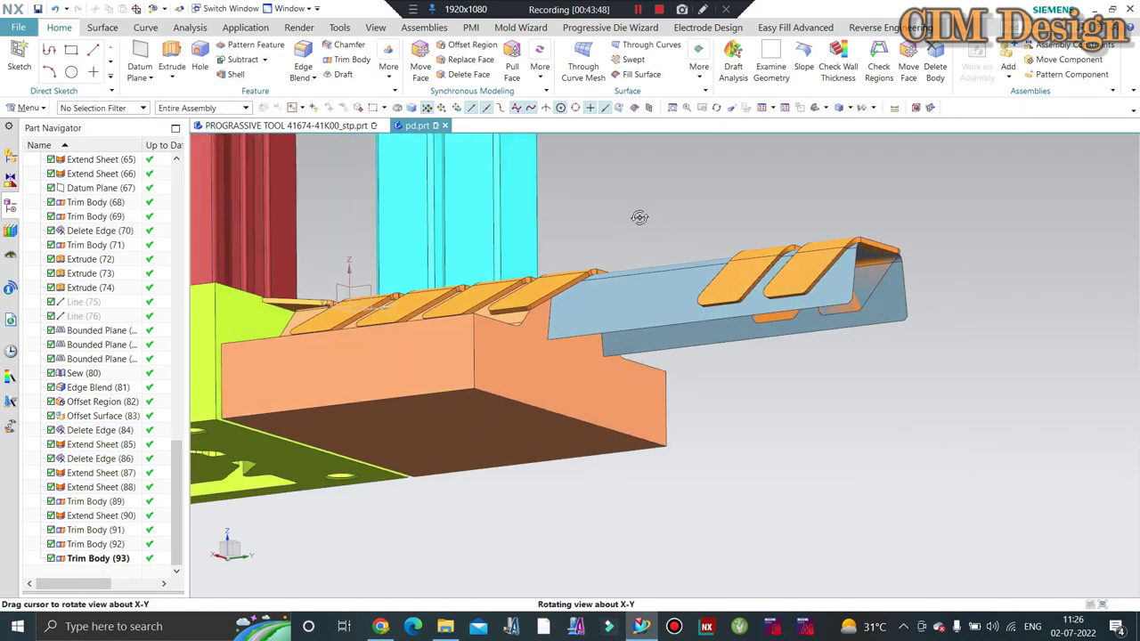
pyautogui.scroll(2, 573, 381)
pyautogui.scroll(2, 982, 315)
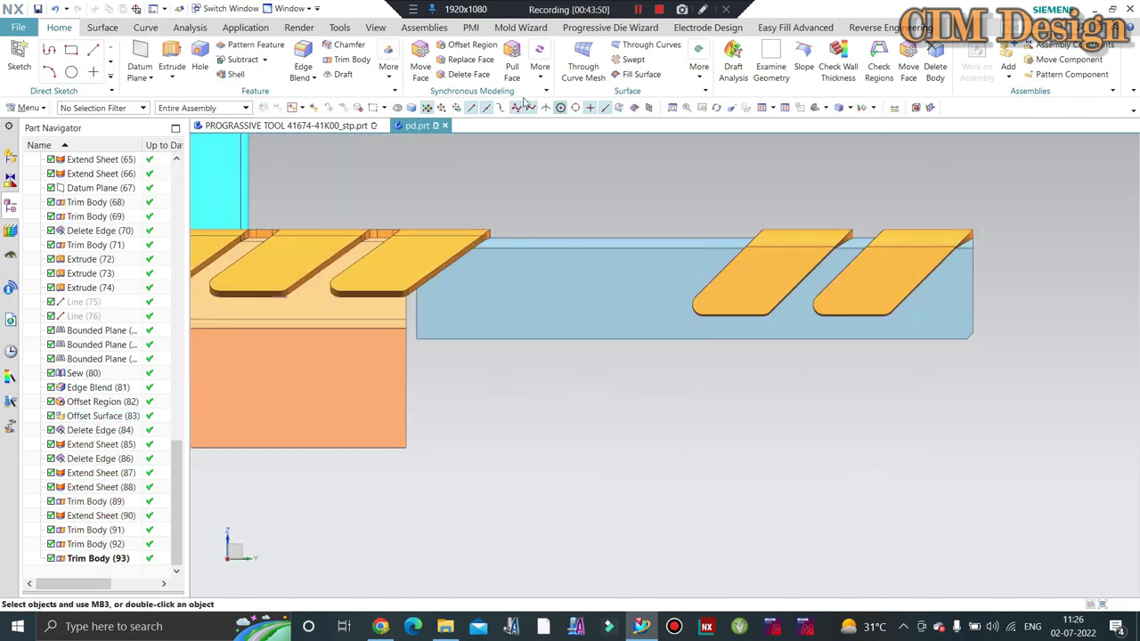
pyautogui.click(104, 27)
pyautogui.click(625, 45)
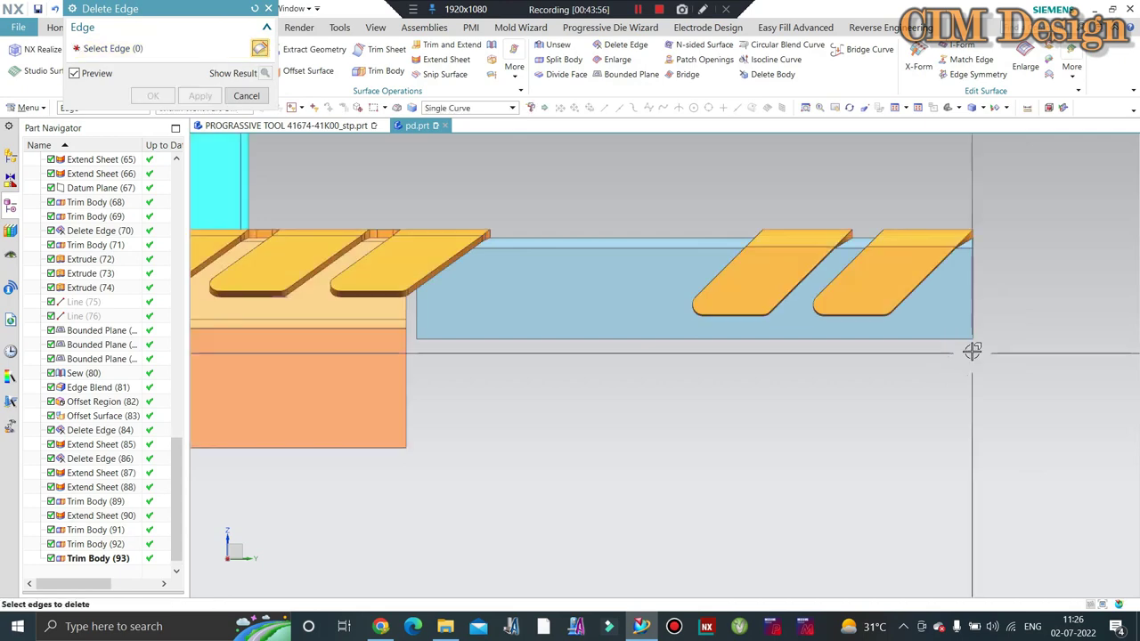
# Step: Close Delete Edge without making any changes
pyautogui.scroll(-2, 960, 348)
pyautogui.moveTo(949, 348)
pyautogui.mouseDown(button='middle')
pyautogui.moveTo(772, 421)
pyautogui.moveTo(750, 325)
pyautogui.moveTo(722, 379)
pyautogui.mouseUp(button='middle')
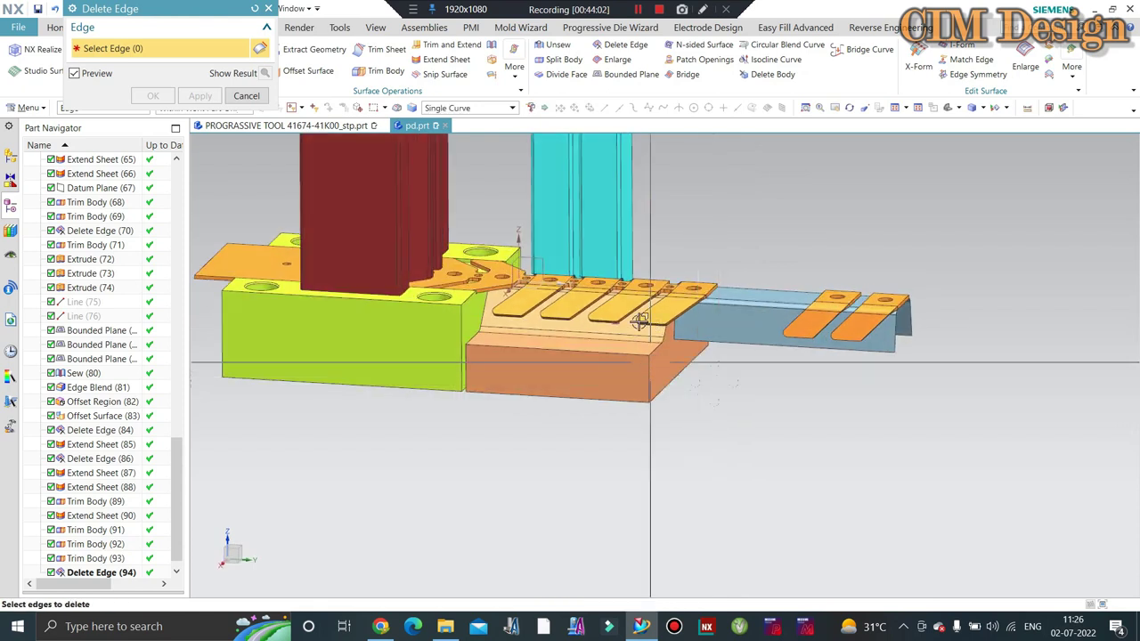
pyautogui.click(267, 94)
pyautogui.click(59, 29)
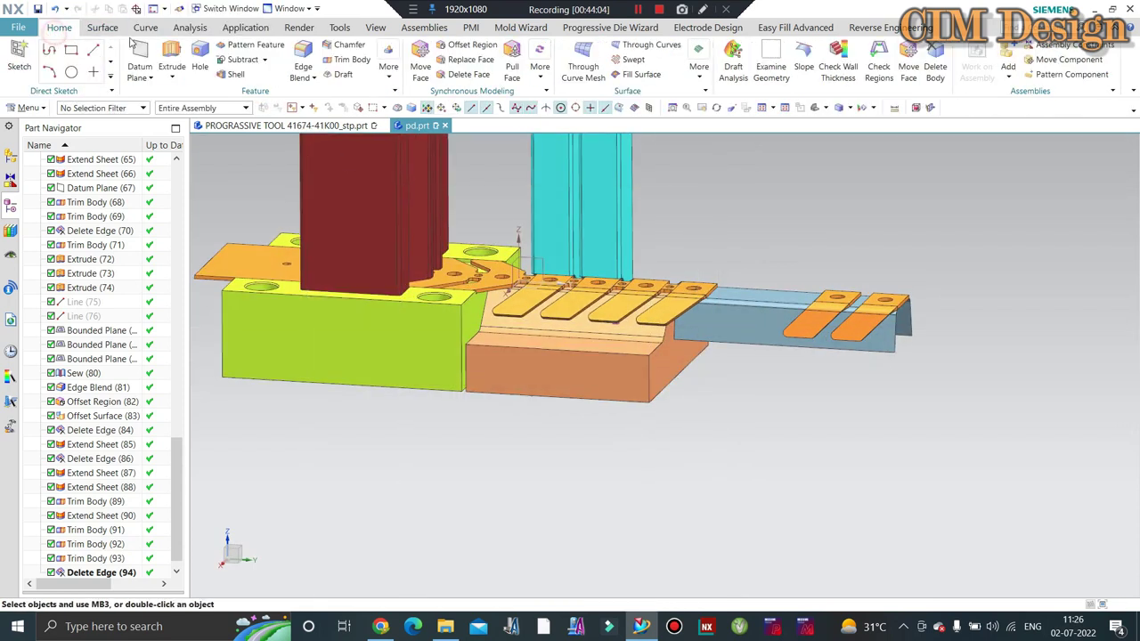
# Step: Extrude the sheet edge along its direction, starting Until Extended to the front block face
pyautogui.click(172, 60)
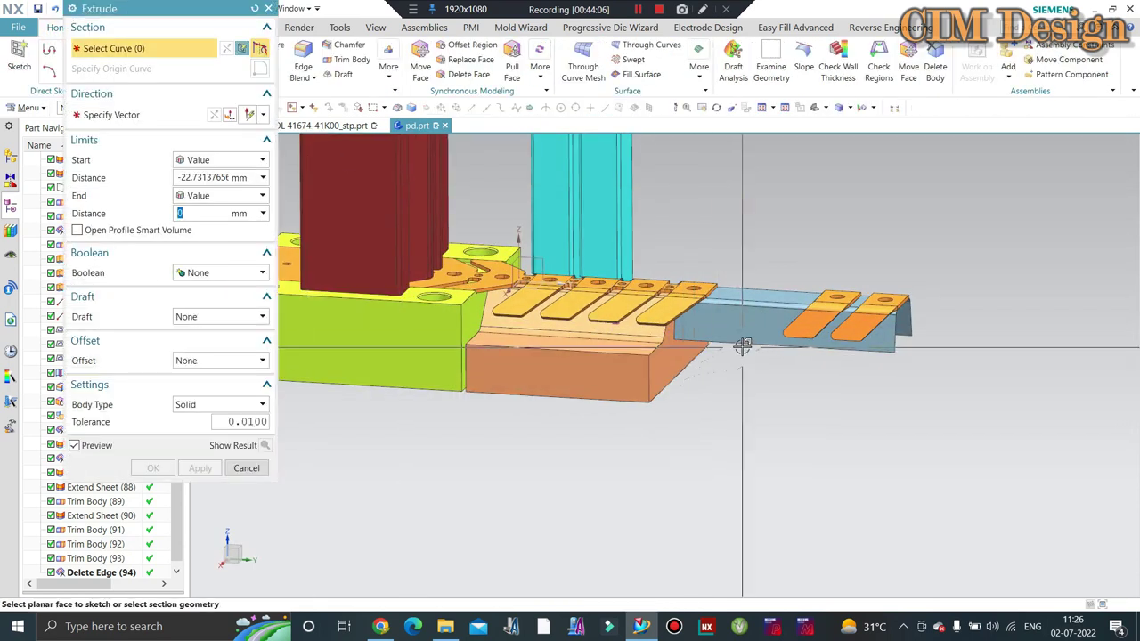
pyautogui.click(821, 411)
pyautogui.moveTo(808, 422); pyautogui.dragTo(804, 440, button='middle')
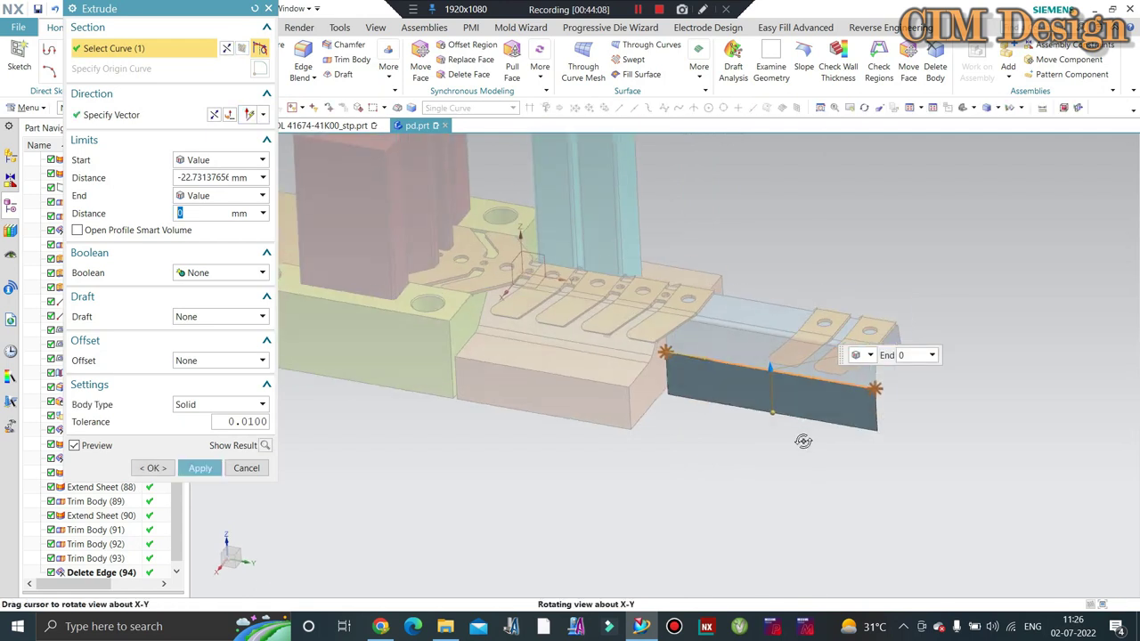
pyautogui.click(117, 122)
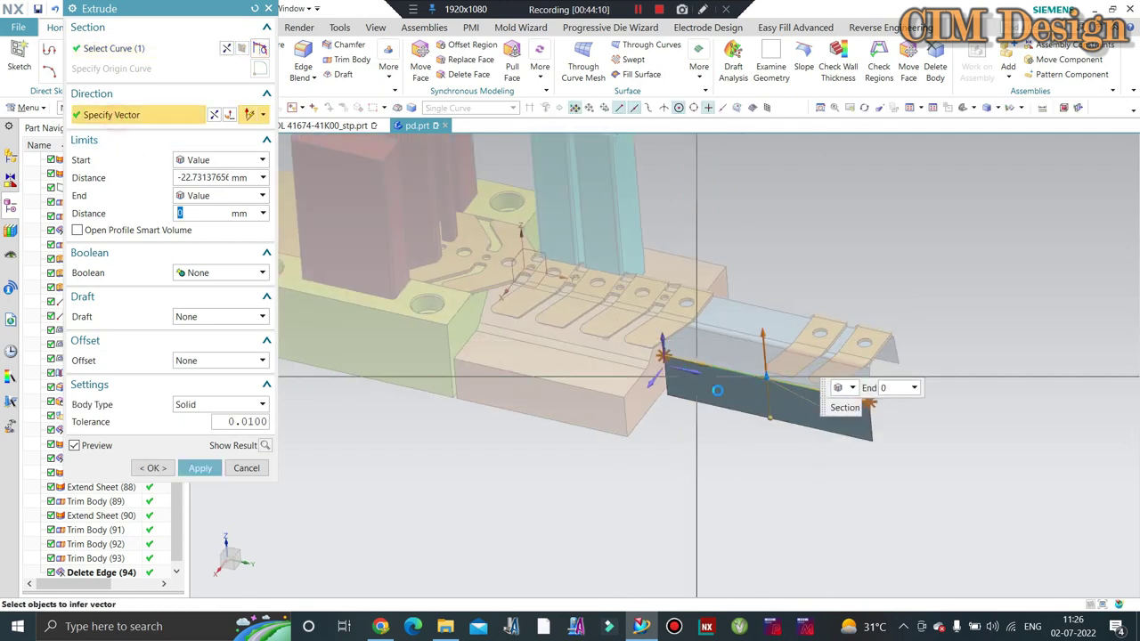
pyautogui.click(647, 381)
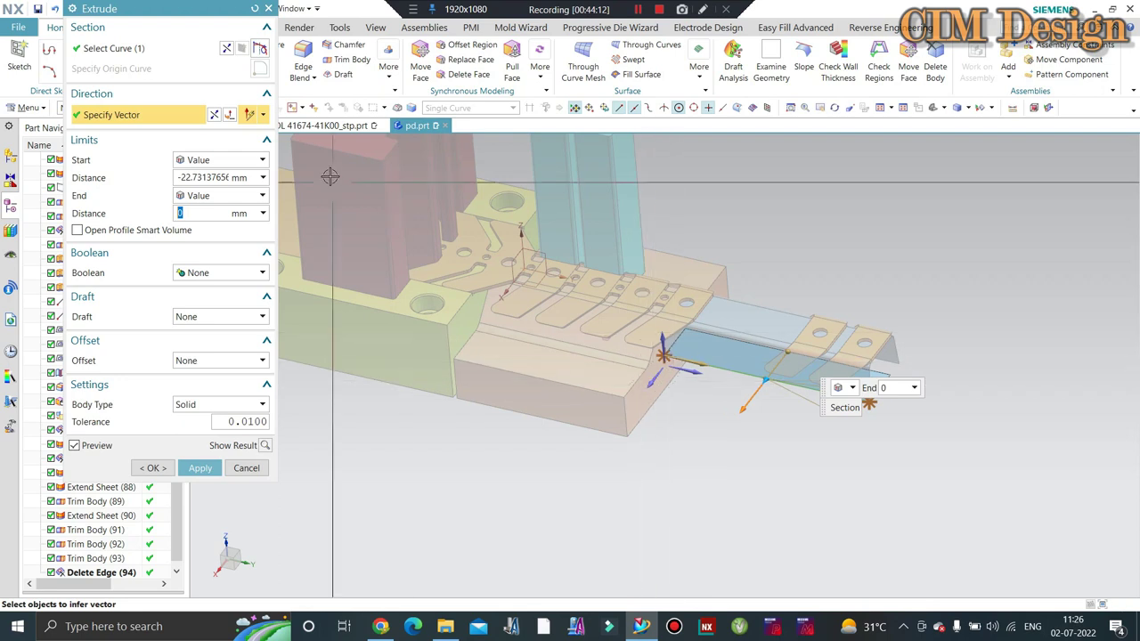
pyautogui.click(233, 160)
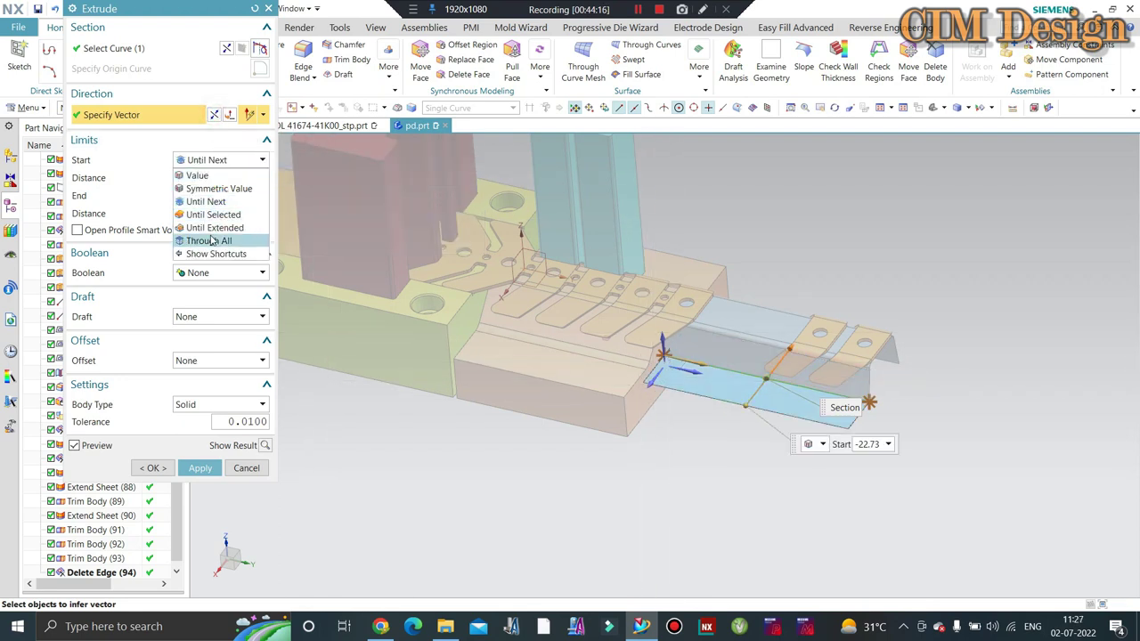
pyautogui.click(214, 228)
pyautogui.click(543, 397)
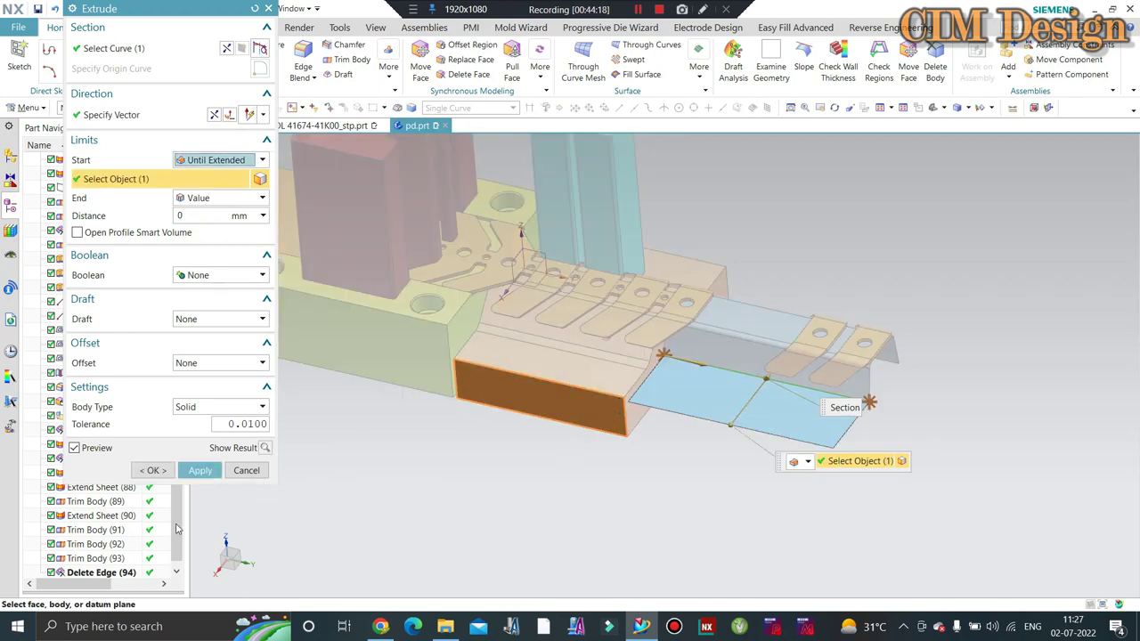
pyautogui.click(200, 470)
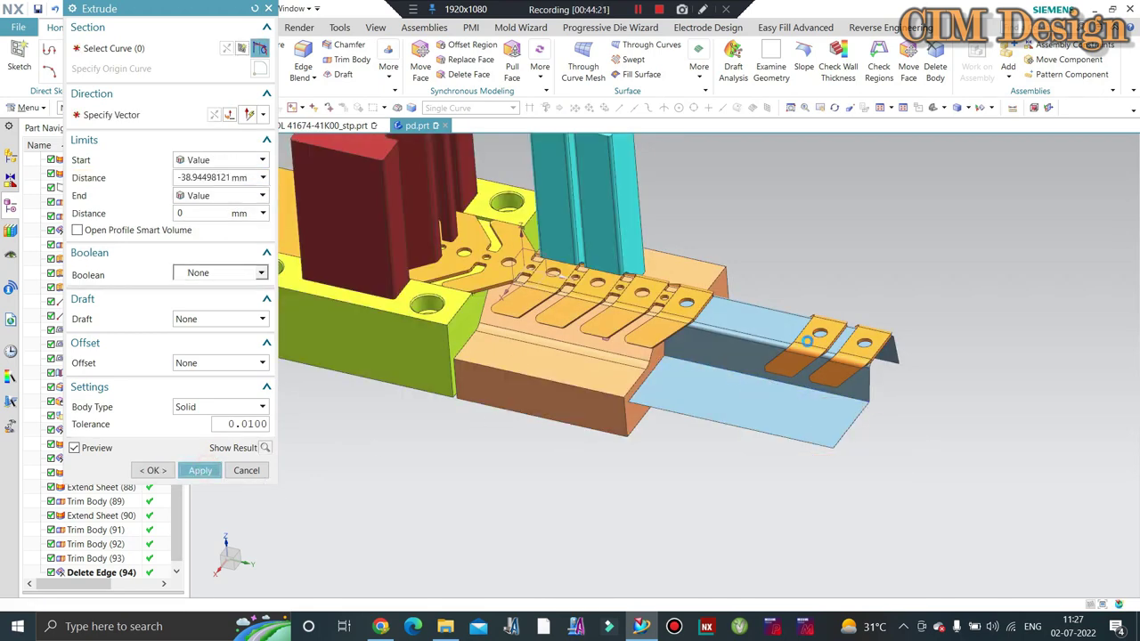
# Step: Extrude another wall in a new direction, limited Until Extended to the die face
pyautogui.scroll(-3, 941, 376)
pyautogui.moveTo(941, 376); pyautogui.dragTo(890, 414, button='middle')
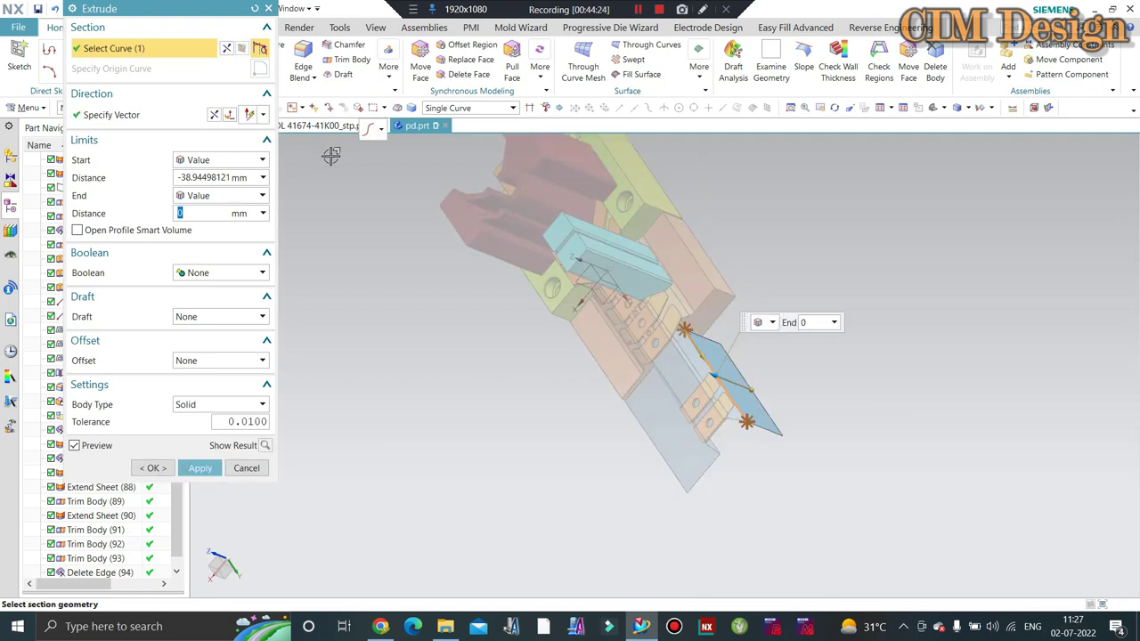
pyautogui.click(143, 122)
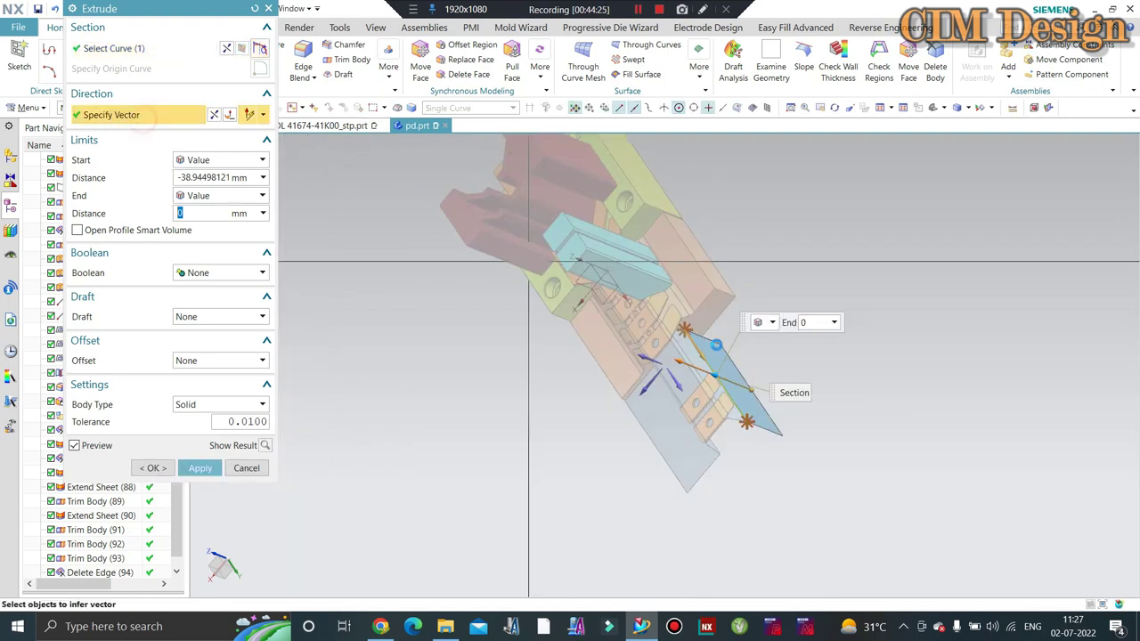
pyautogui.click(616, 394)
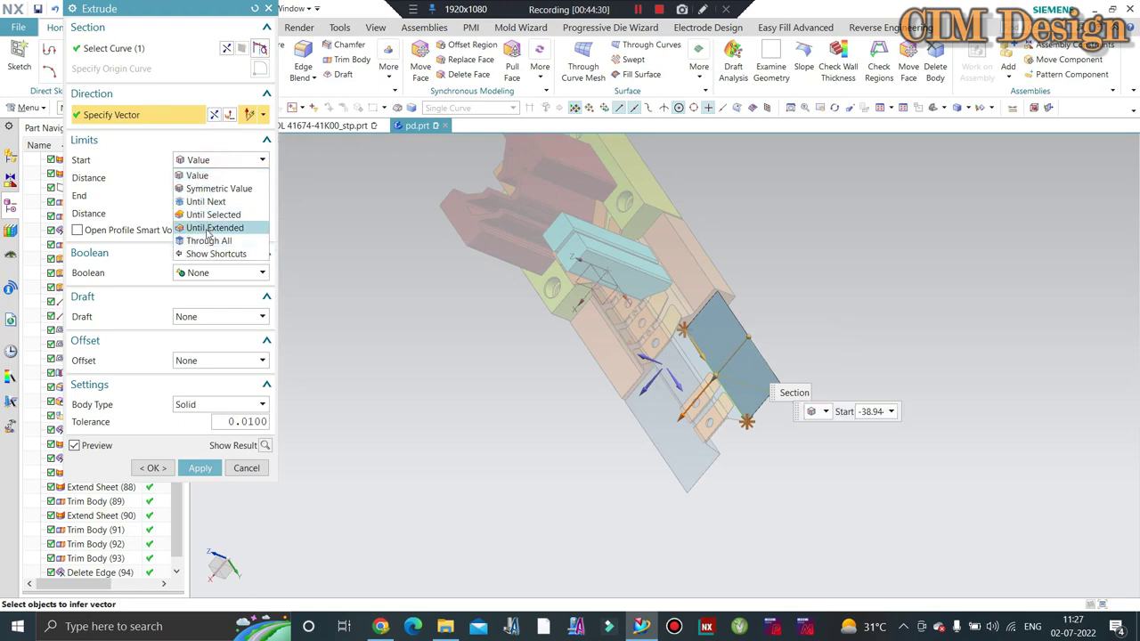
pyautogui.click(214, 227)
pyautogui.scroll(3, 703, 285)
pyautogui.click(703, 285)
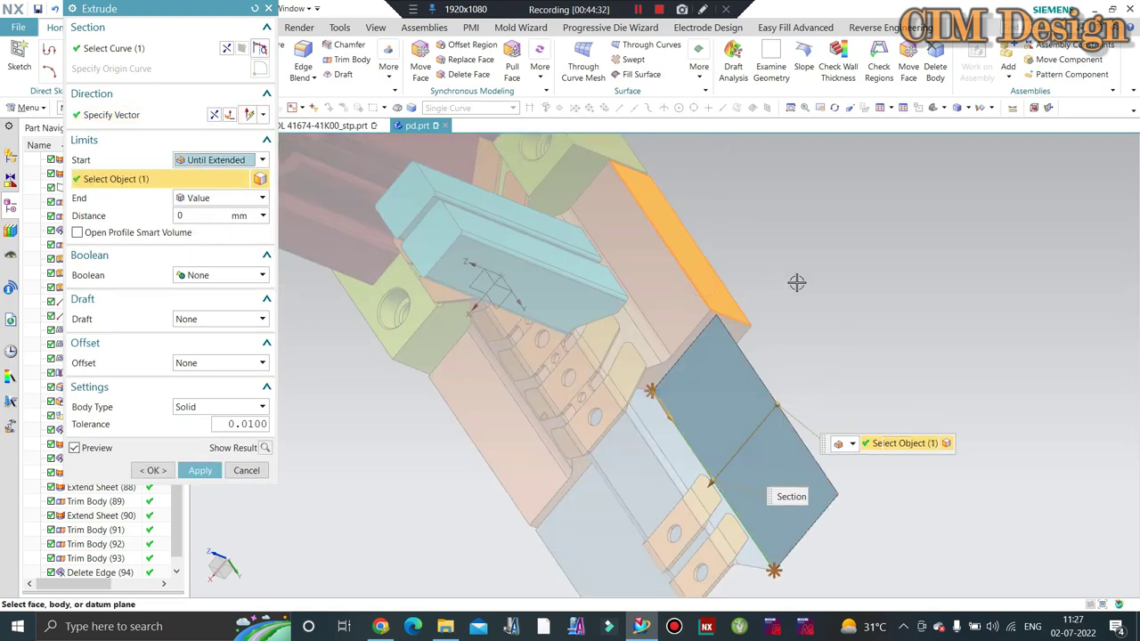
pyautogui.middleClick(792, 294)
# Step: Extrude the second channel edge Until Extended to the dark red face
pyautogui.moveTo(792, 294)
pyautogui.mouseDown(button='middle')
pyautogui.moveTo(801, 310)
pyautogui.moveTo(864, 235)
pyautogui.moveTo(875, 257)
pyautogui.mouseUp(button='middle')
pyautogui.scroll(5, 773, 342)
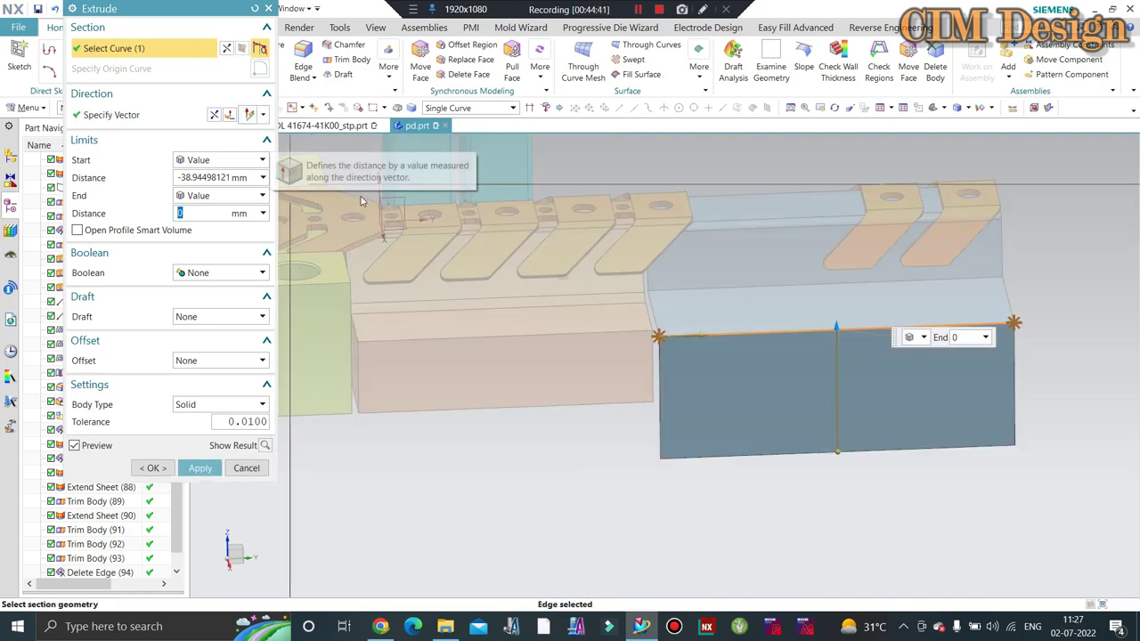
pyautogui.moveTo(695, 504); pyautogui.dragTo(704, 526, button='middle')
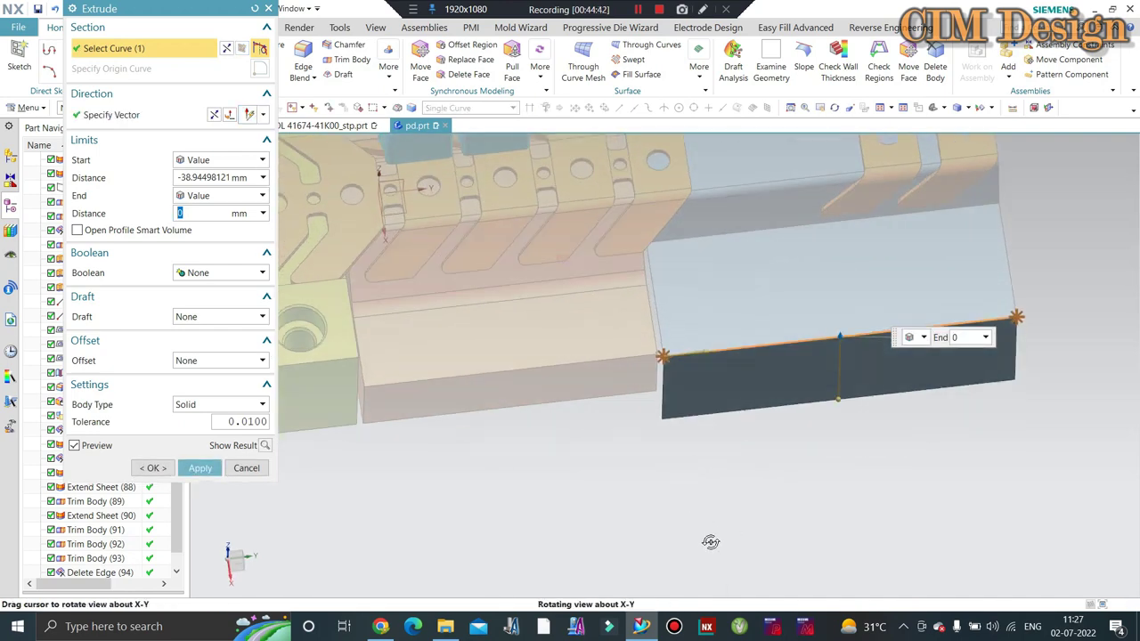
pyautogui.scroll(-5, 704, 526)
pyautogui.click(735, 272)
pyautogui.click(221, 159)
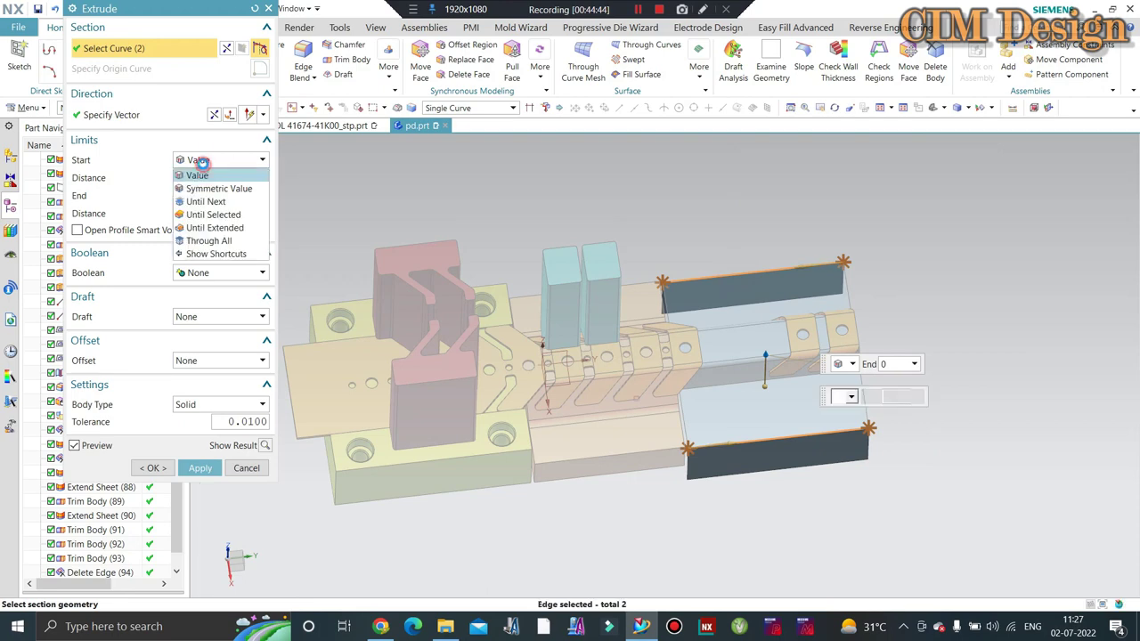
pyautogui.click(214, 228)
pyautogui.moveTo(653, 196); pyautogui.dragTo(606, 412, button='middle')
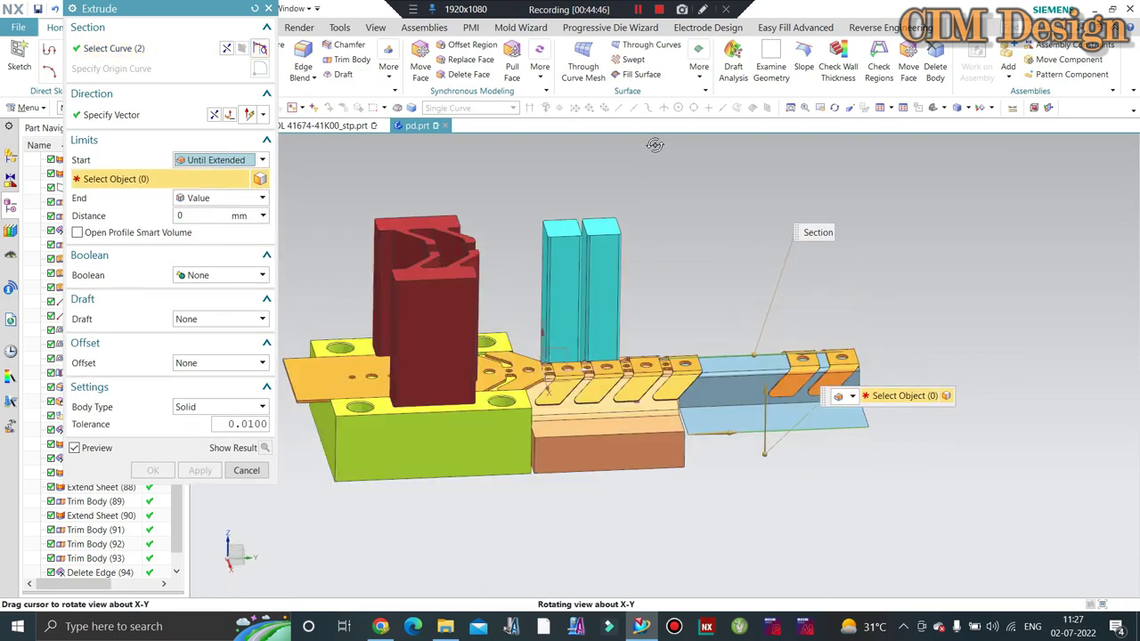
pyautogui.click(606, 412)
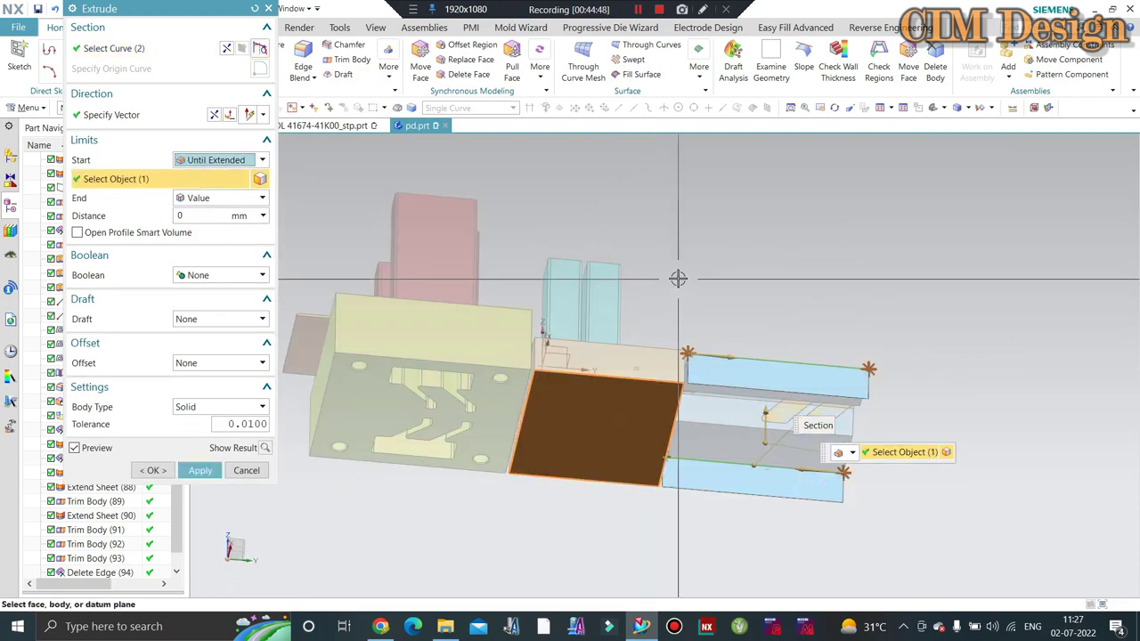
pyautogui.click(238, 470)
pyautogui.moveTo(852, 509); pyautogui.dragTo(811, 376, button='middle')
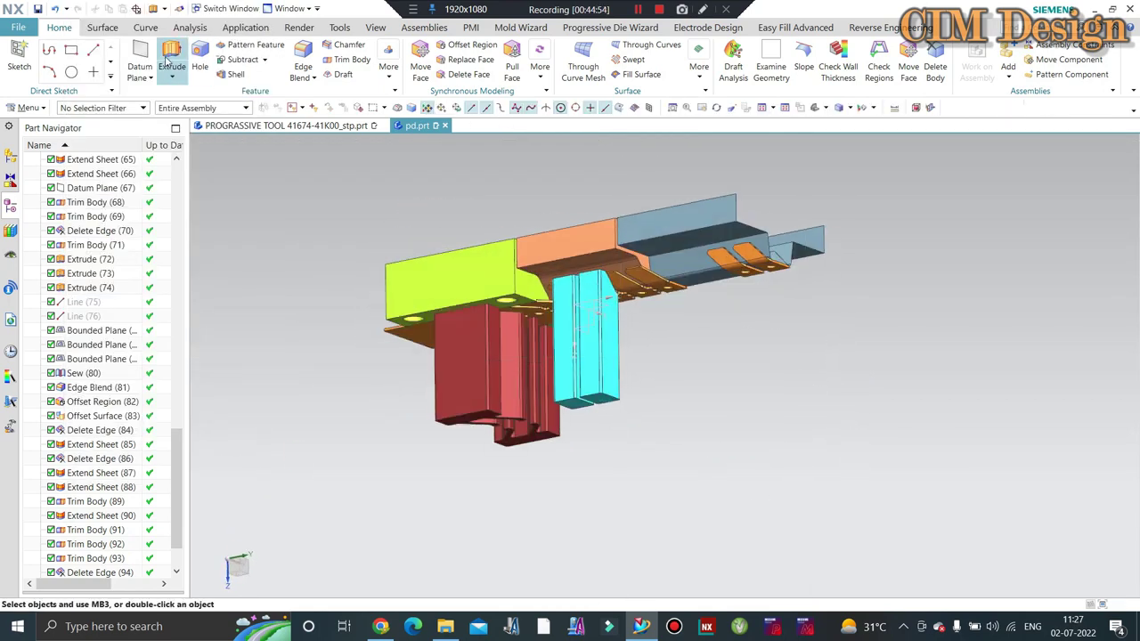
# Step: Draw a straight line joining the top corners of the two channel walls
pyautogui.click(140, 25)
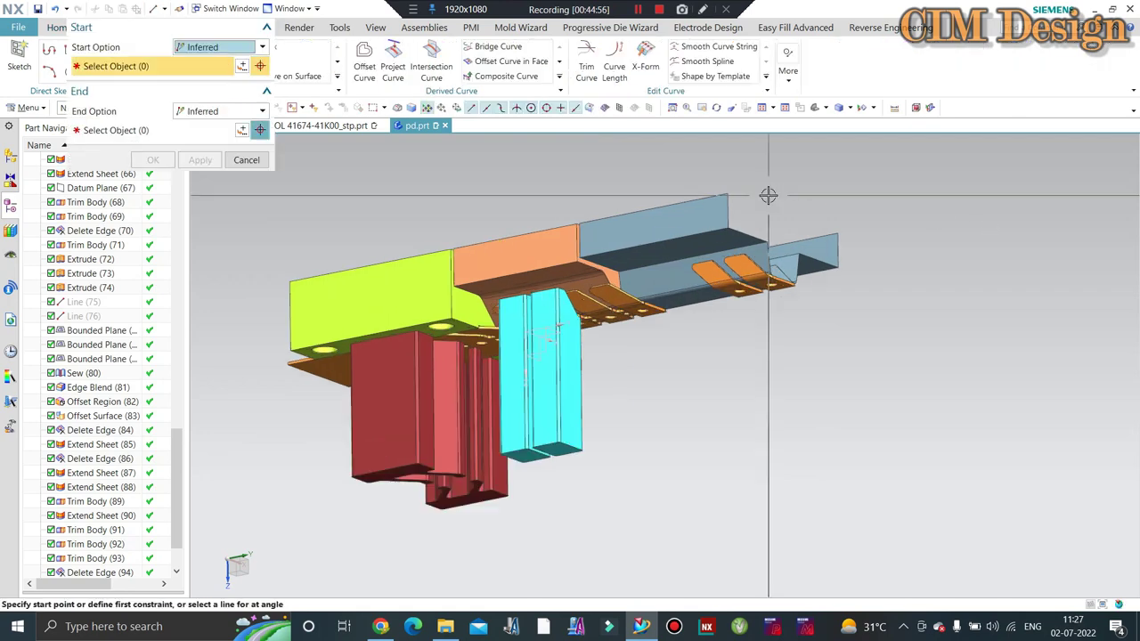
pyautogui.scroll(3, 765, 194)
pyautogui.scroll(3, 686, 184)
pyautogui.click(686, 182)
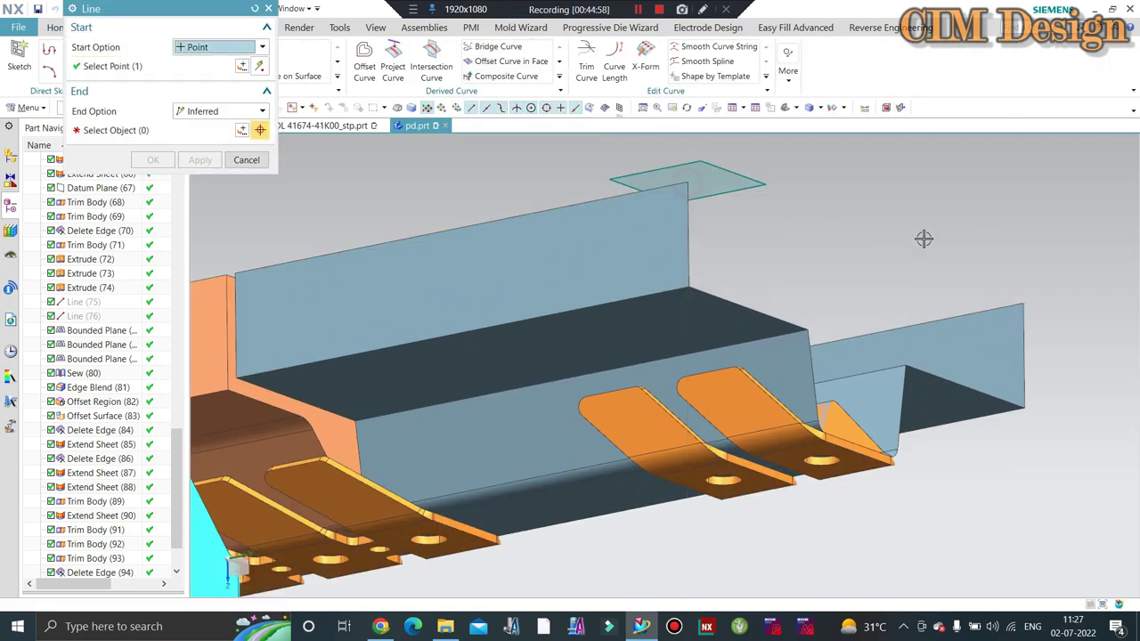
pyautogui.click(1024, 304)
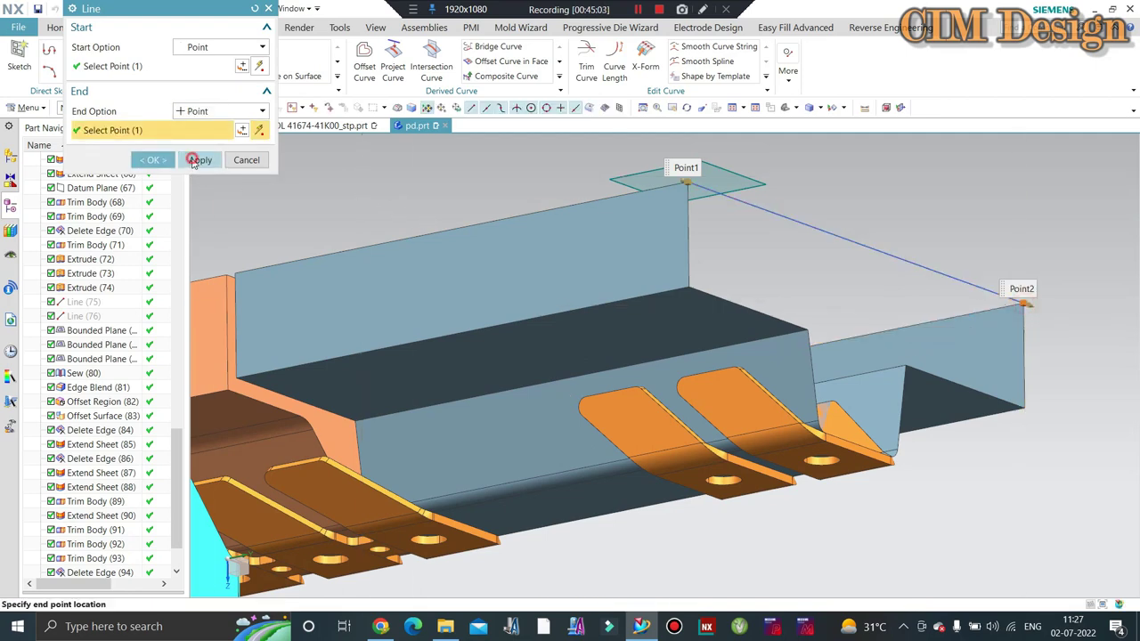
pyautogui.click(192, 161)
# Step: Draw a second line from the block edge to the die block corner
pyautogui.hotkey('ctrl', 'f')
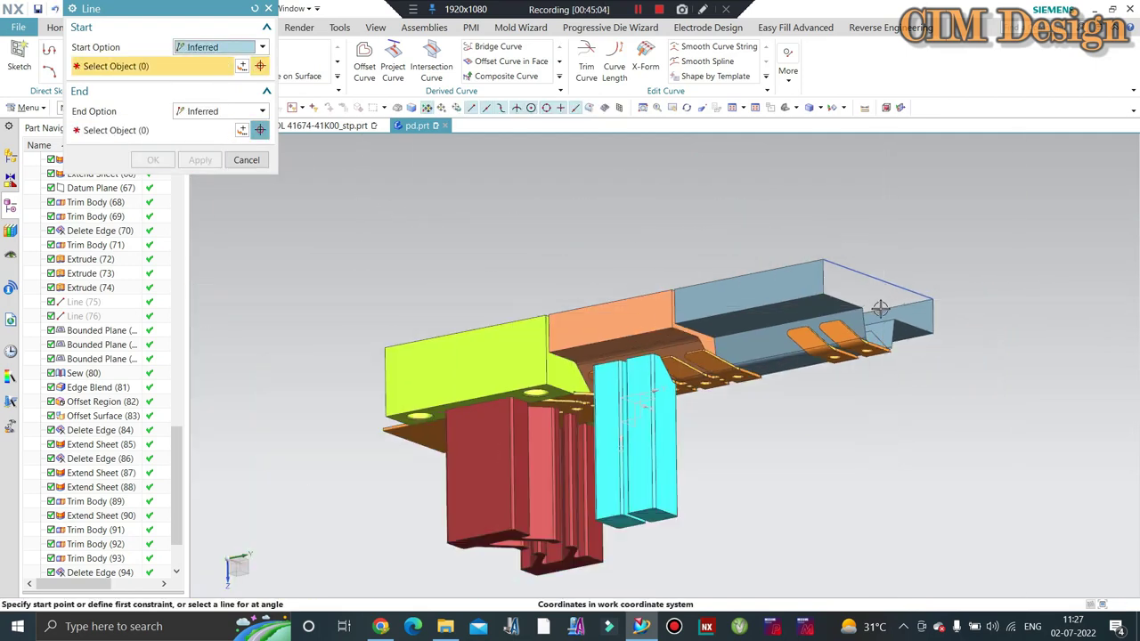
pyautogui.moveTo(808, 306); pyautogui.dragTo(881, 337, button='middle')
pyautogui.scroll(3, 719, 386)
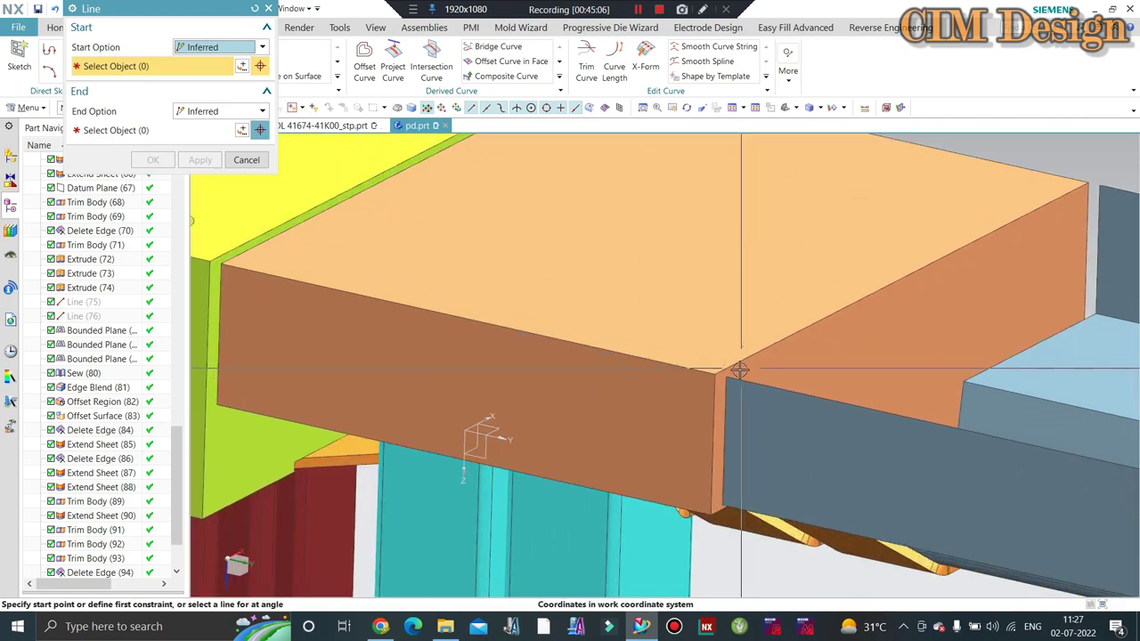
pyautogui.scroll(2, 720, 386)
pyautogui.click(720, 381)
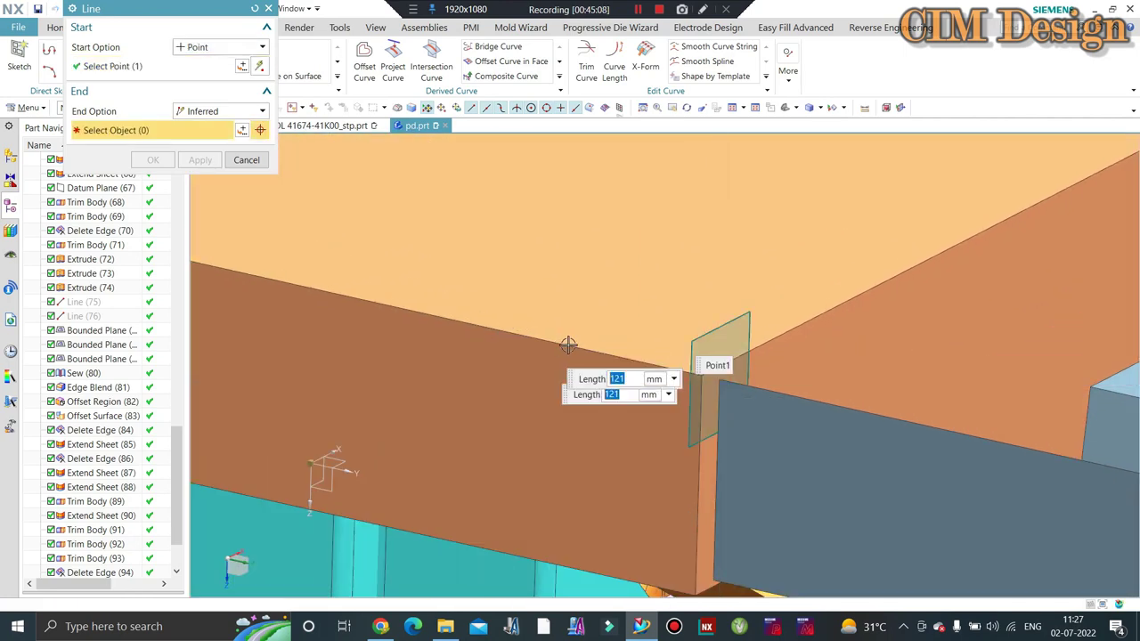
pyautogui.scroll(-3, 564, 339)
pyautogui.scroll(3, 819, 276)
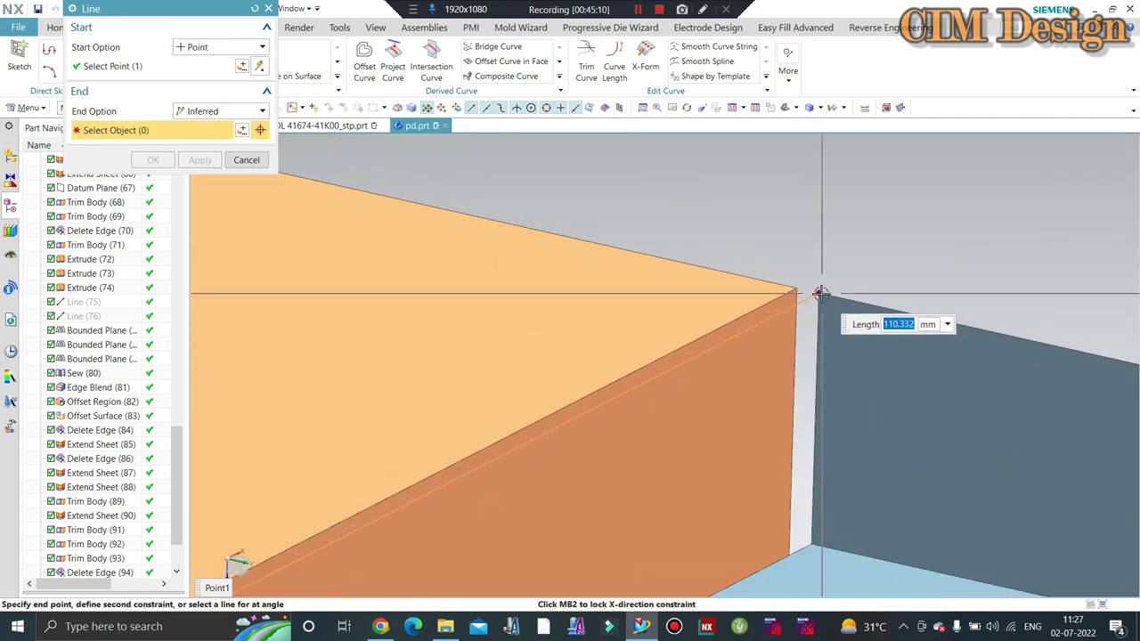
pyautogui.click(819, 294)
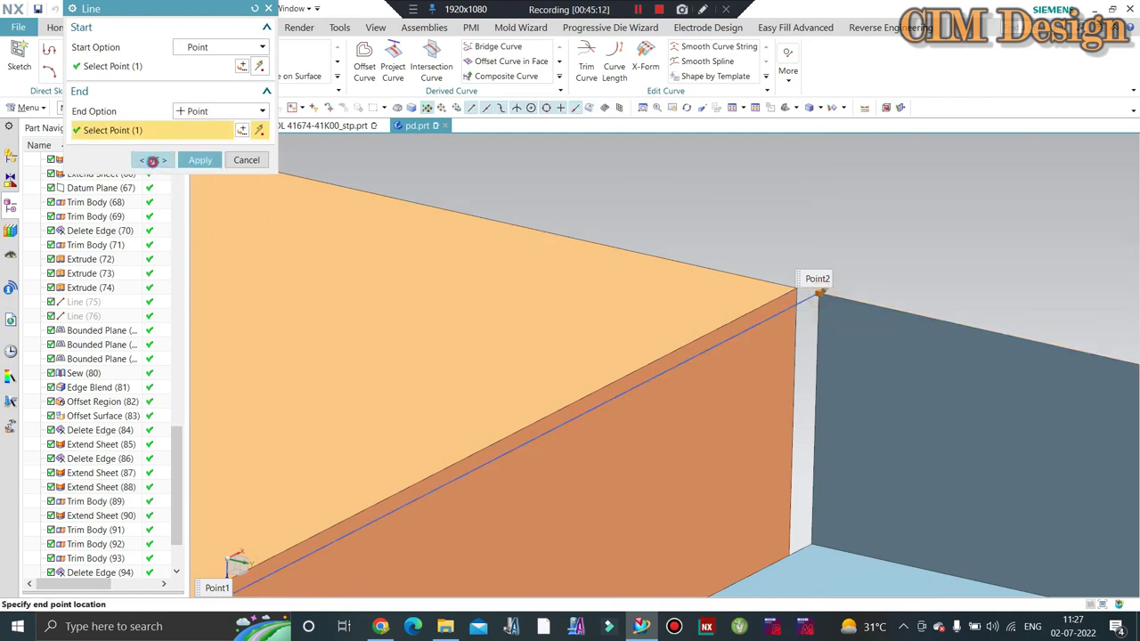
pyautogui.click(152, 160)
pyautogui.scroll(-1, 435, 152)
pyautogui.scroll(-1, 434, 152)
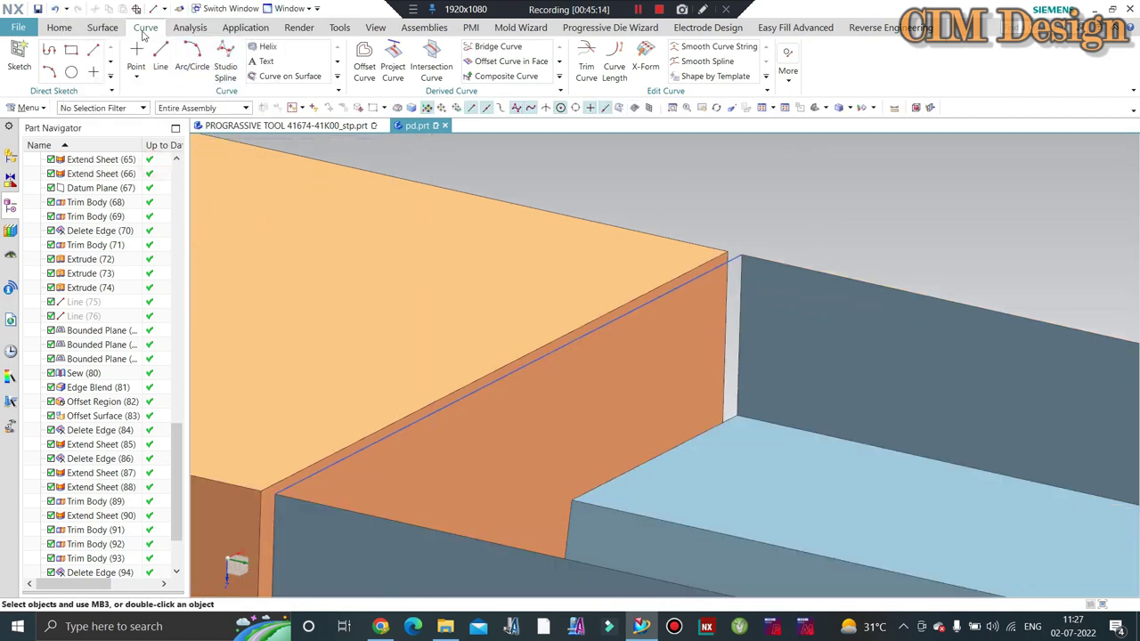
# Step: Create a bounded plane capping the channel's open top from its closed edge loop
pyautogui.click(103, 28)
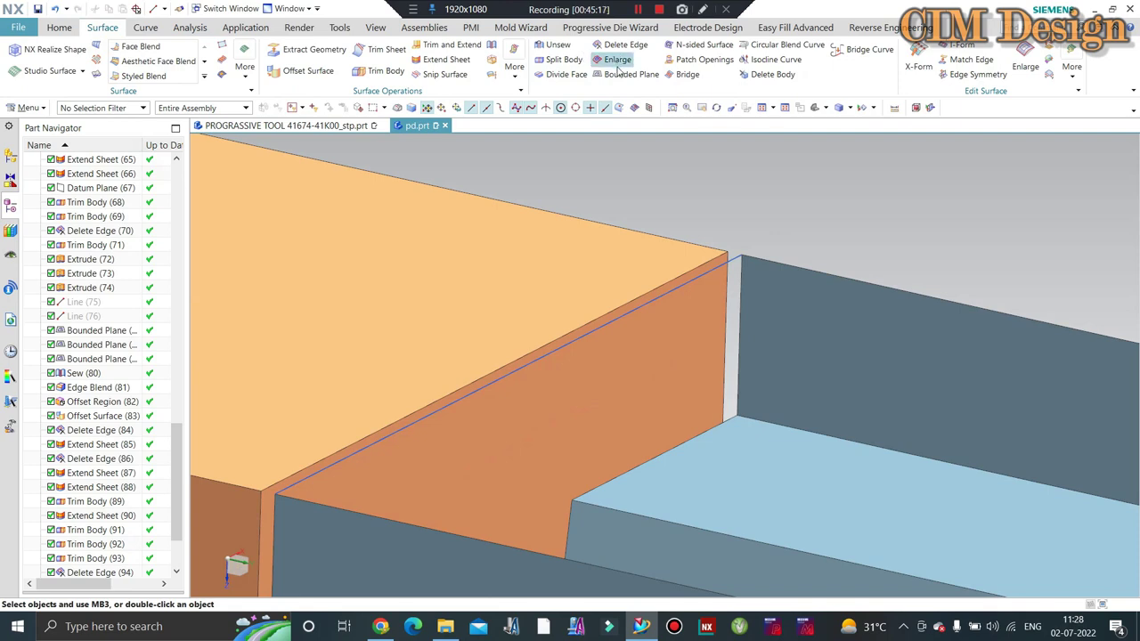
pyautogui.click(749, 267)
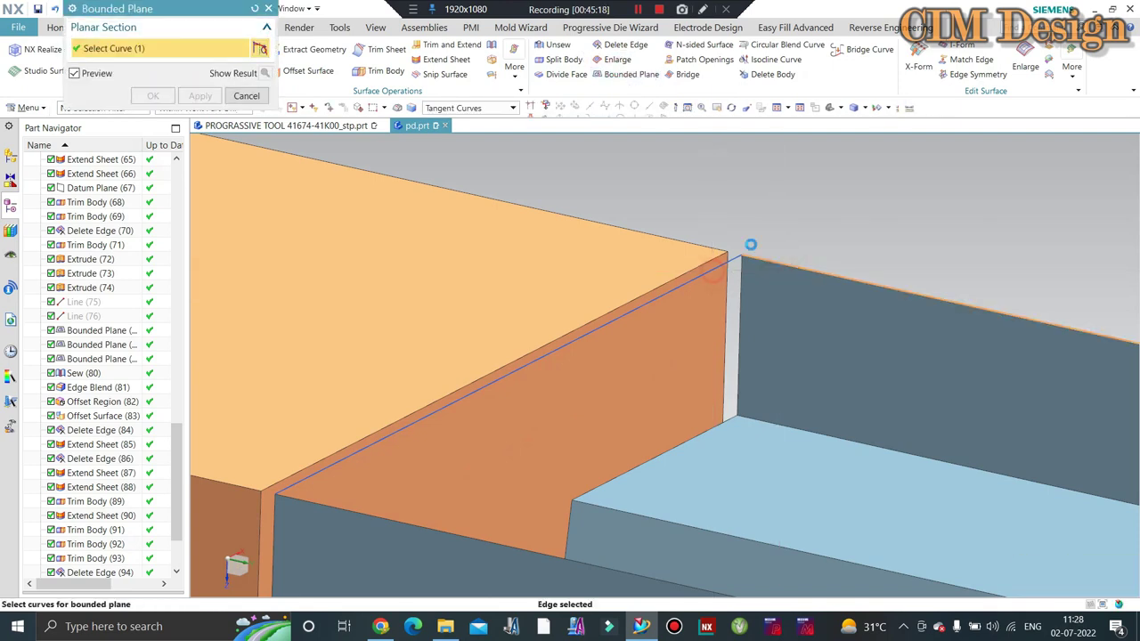
pyautogui.click(750, 251)
pyautogui.scroll(-1, 747, 196)
pyautogui.scroll(-1, 747, 196)
pyautogui.click(622, 341)
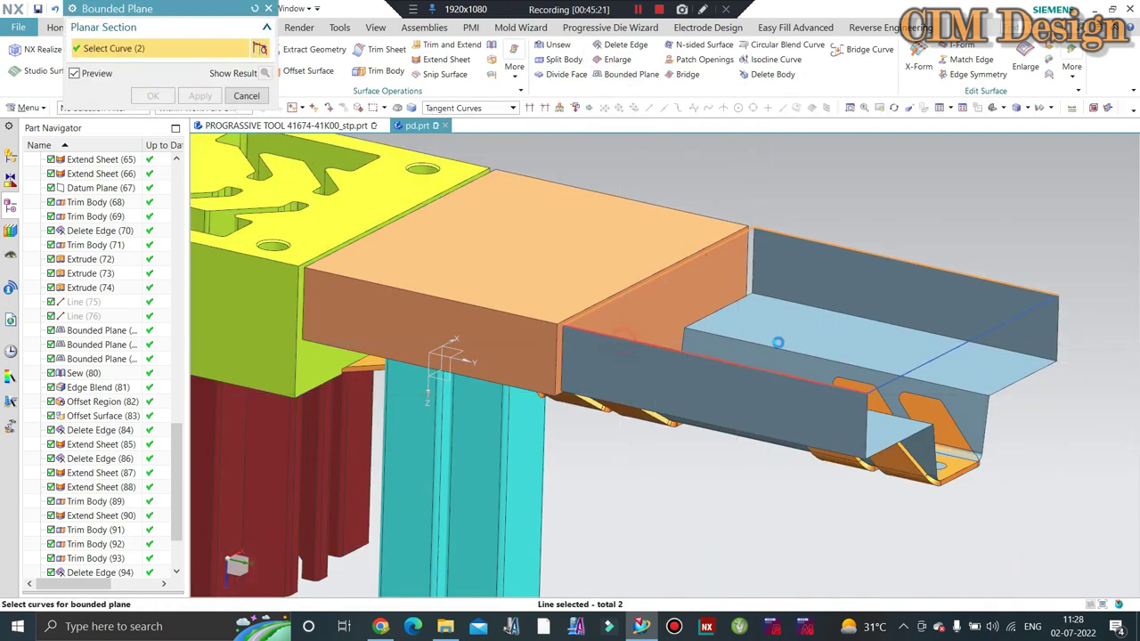
pyautogui.click(979, 337)
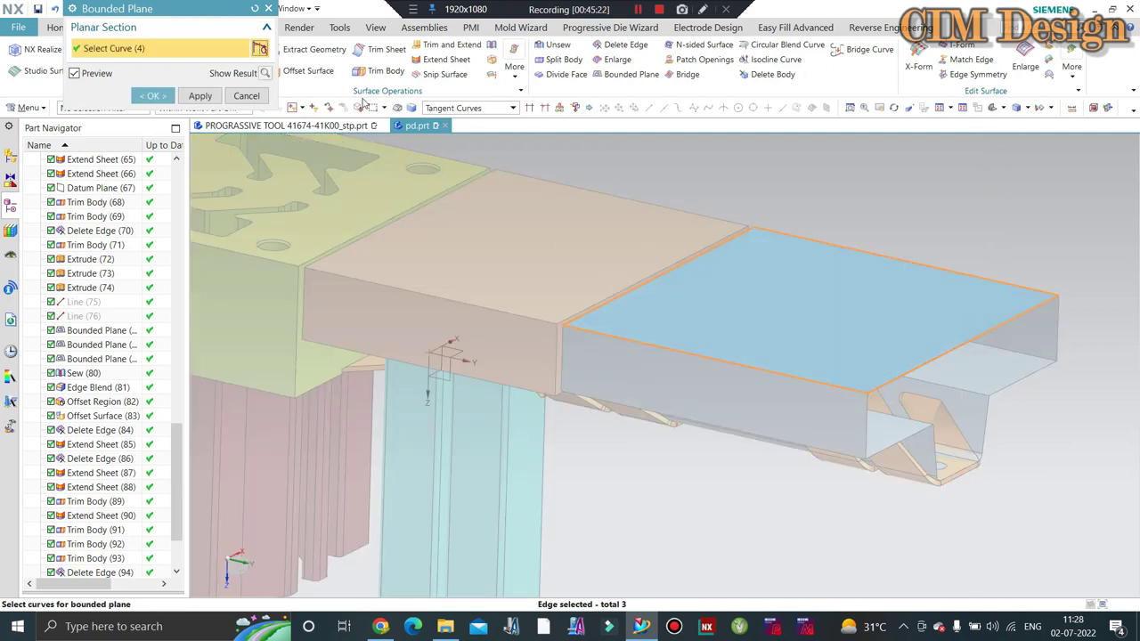
pyautogui.click(200, 96)
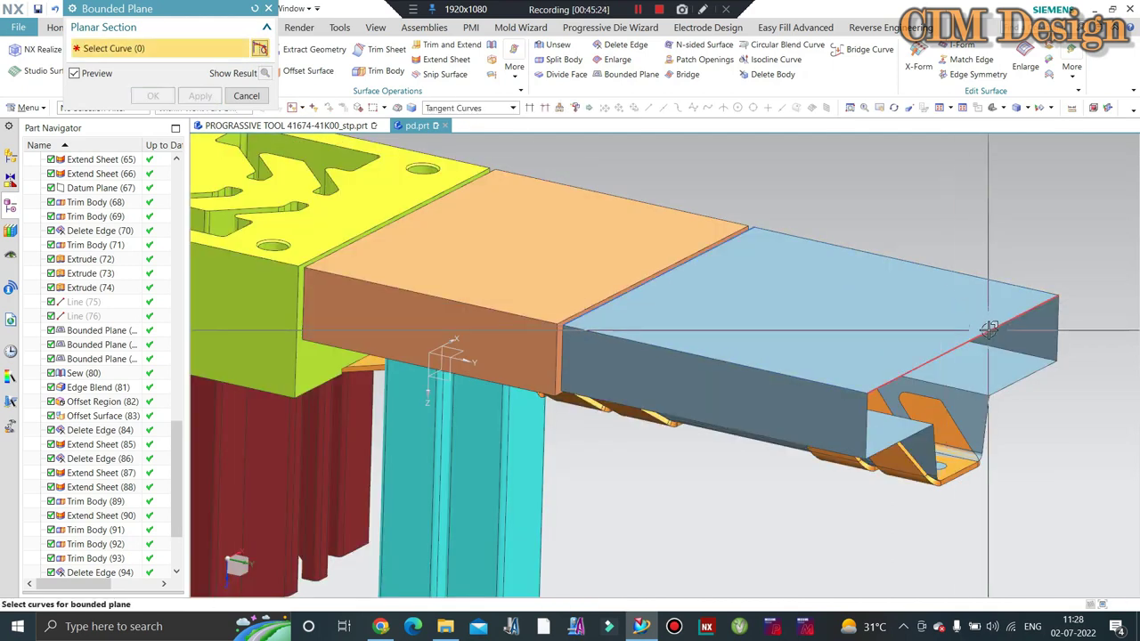
# Step: Create a second bounded plane closing the channel's end opening
pyautogui.click(1058, 328)
pyautogui.click(1026, 378)
pyautogui.scroll(2, 979, 405)
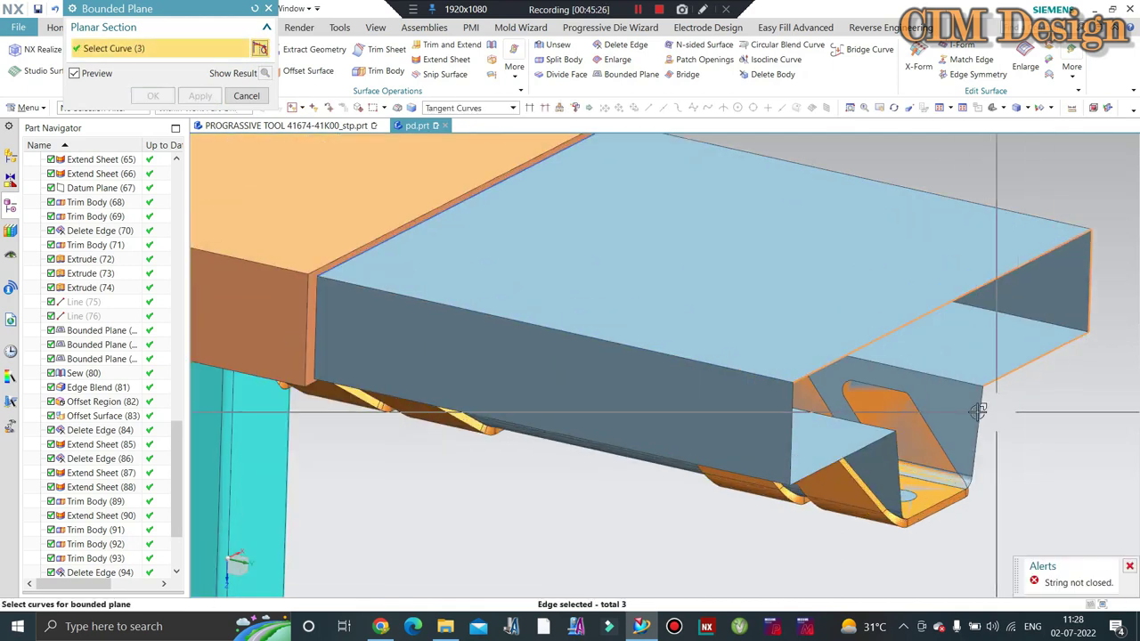
pyautogui.scroll(2, 967, 474)
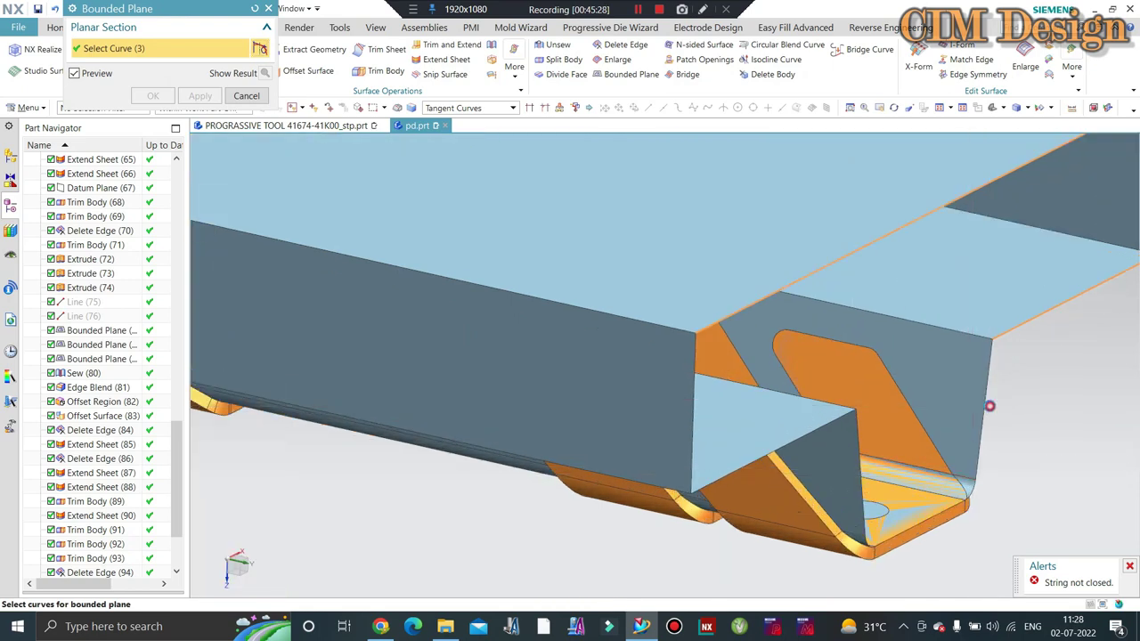
pyautogui.click(804, 432)
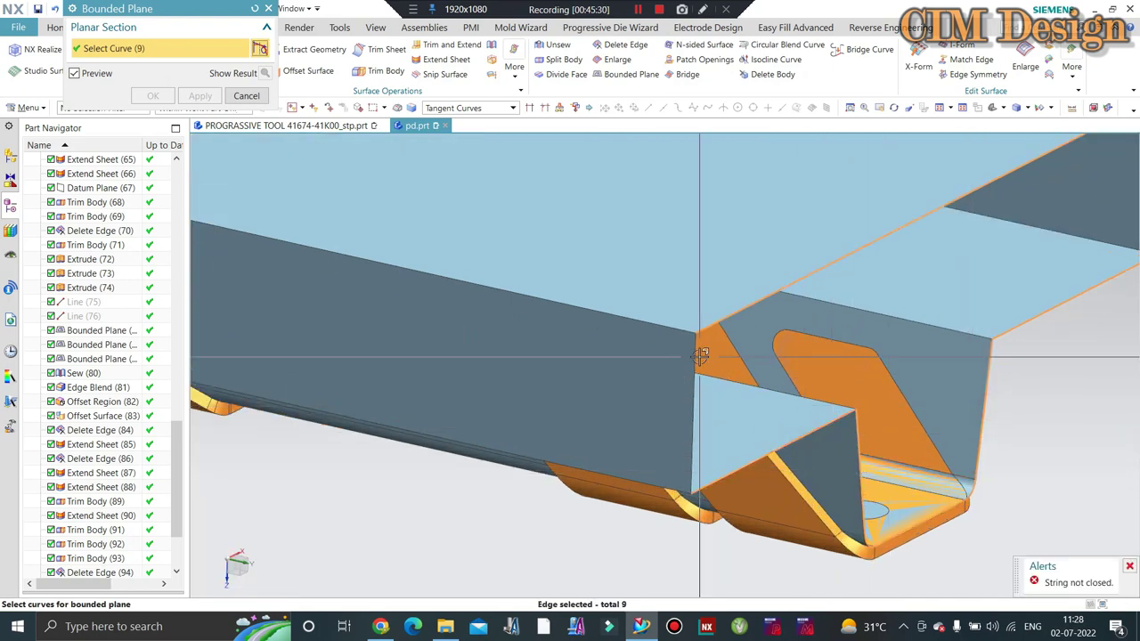
pyautogui.click(700, 357)
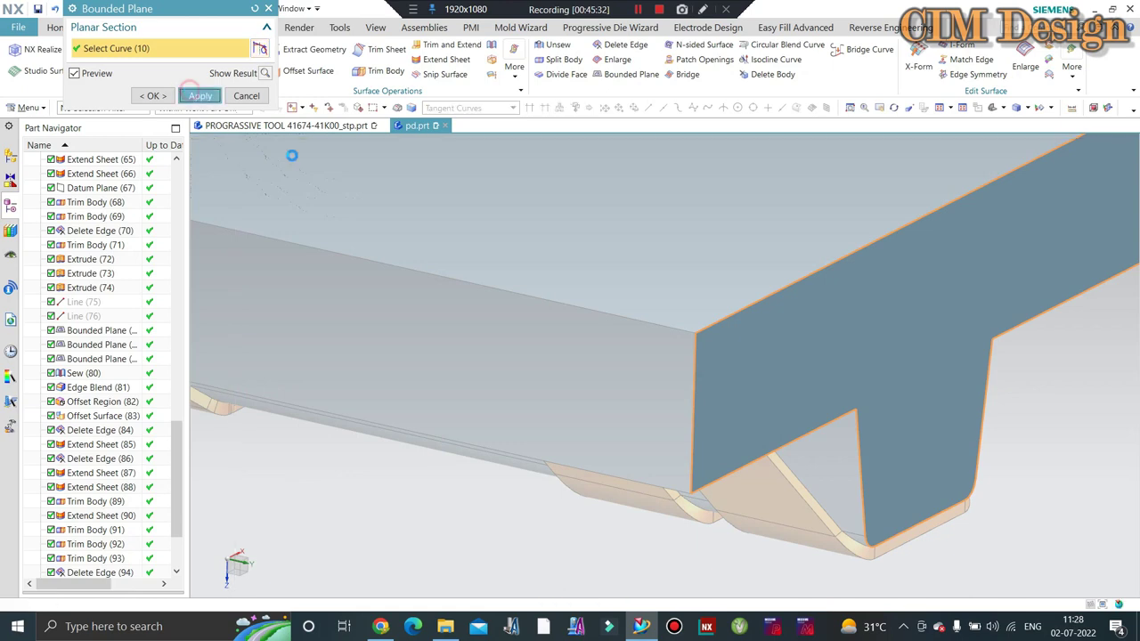
pyautogui.scroll(-3, 880, 407)
pyautogui.scroll(-3, 828, 382)
pyautogui.moveTo(809, 377); pyautogui.dragTo(740, 280, button='middle')
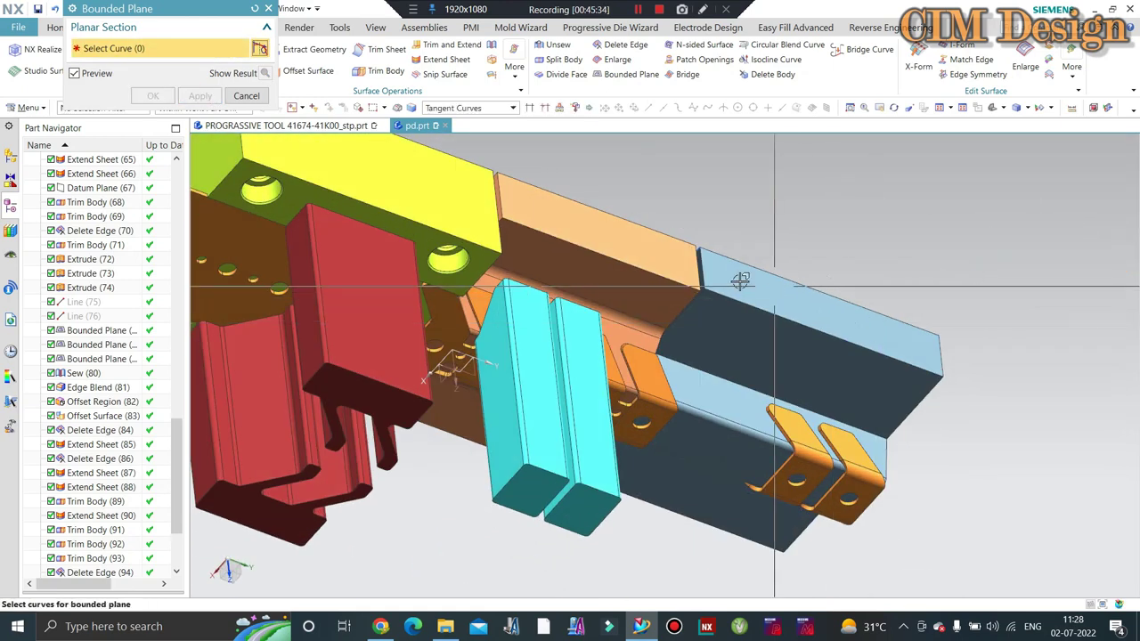
pyautogui.click(248, 96)
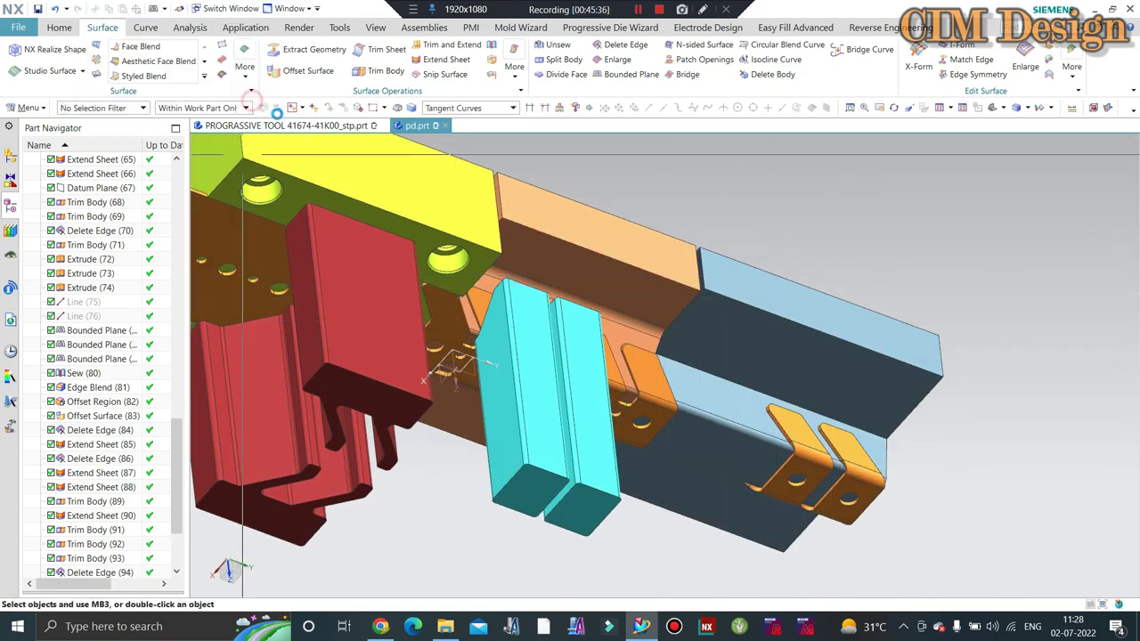
# Step: Hide the peach block, cyan blocks and small red part to inspect the channel
pyautogui.hotkey('ctrl', 'b')
pyautogui.hotkey('ctrl', 'b')
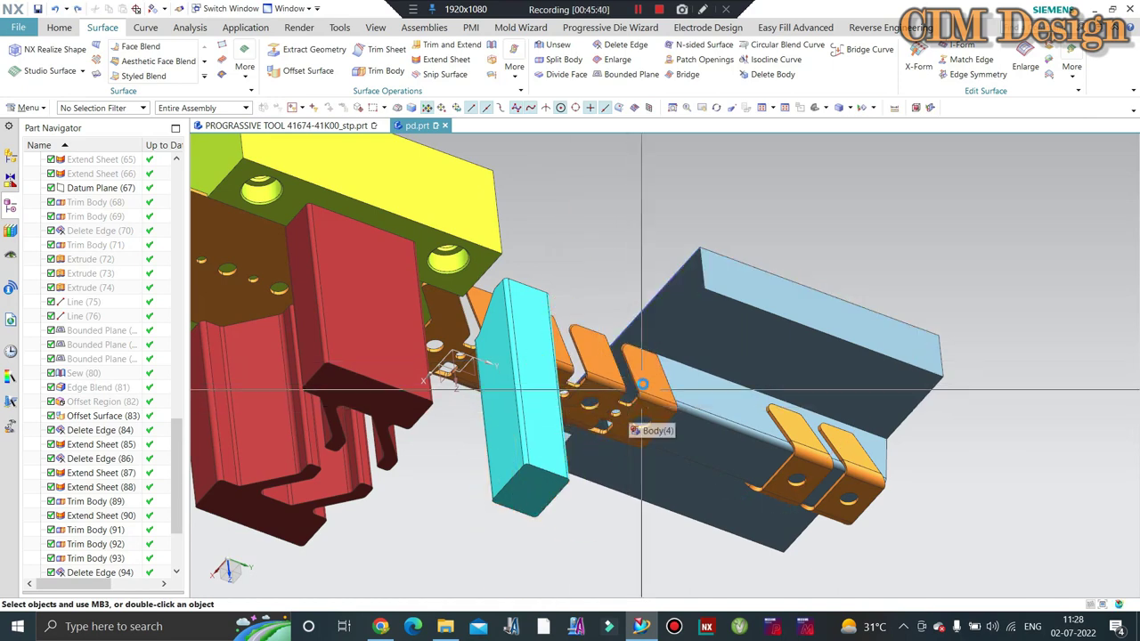
pyautogui.scroll(3, 615, 405)
pyautogui.click(615, 406)
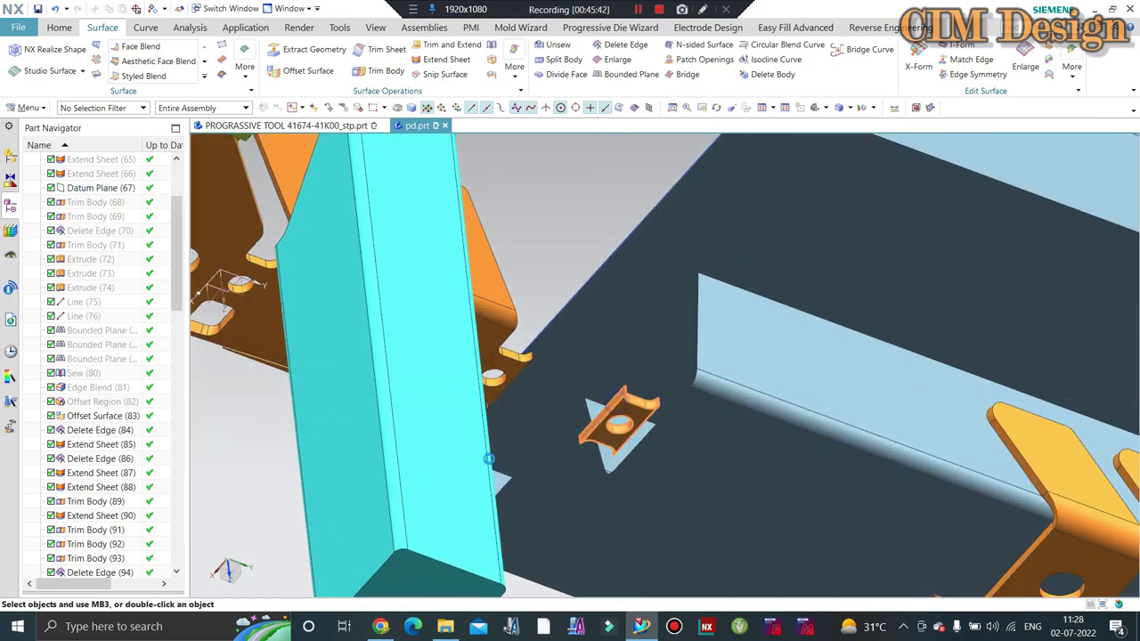
pyautogui.hotkey('ctrl', 'b')
pyautogui.hotkey('ctrl', 'b')
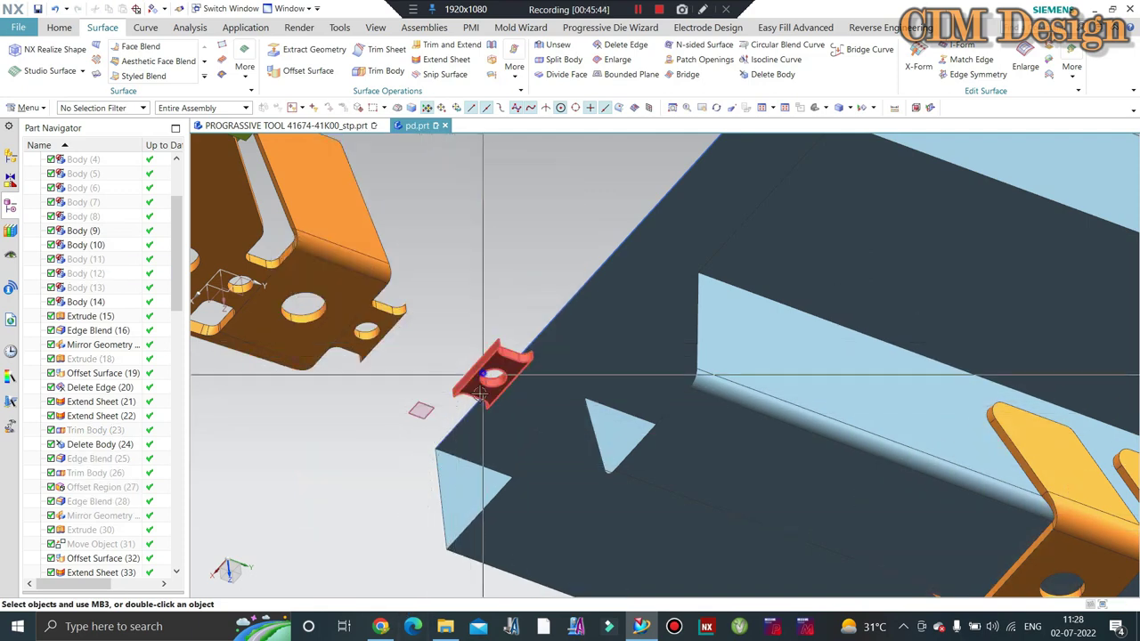
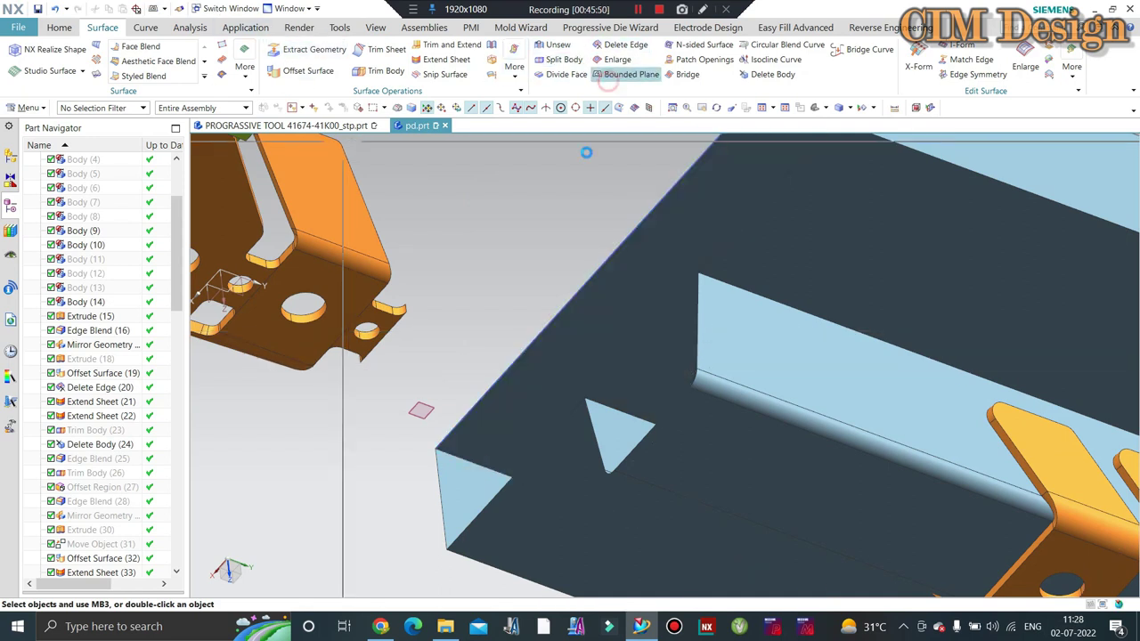
# Step: Cap the die insert's open top with a bounded plane across its boundary edges
pyautogui.click(470, 411)
pyautogui.click(440, 492)
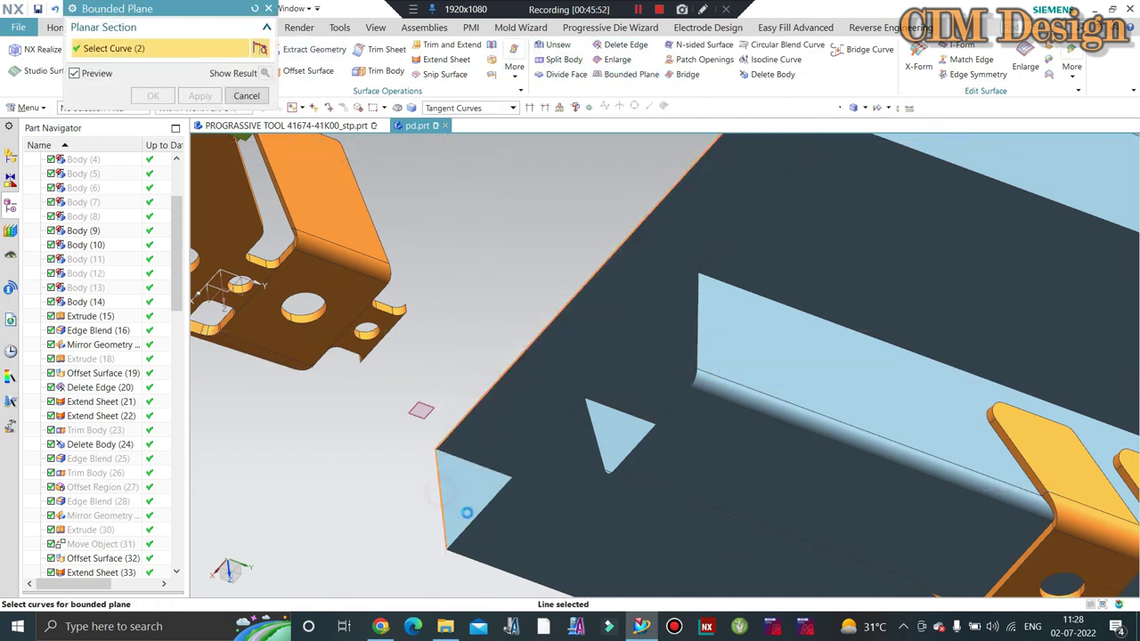
pyautogui.click(467, 513)
pyautogui.click(598, 427)
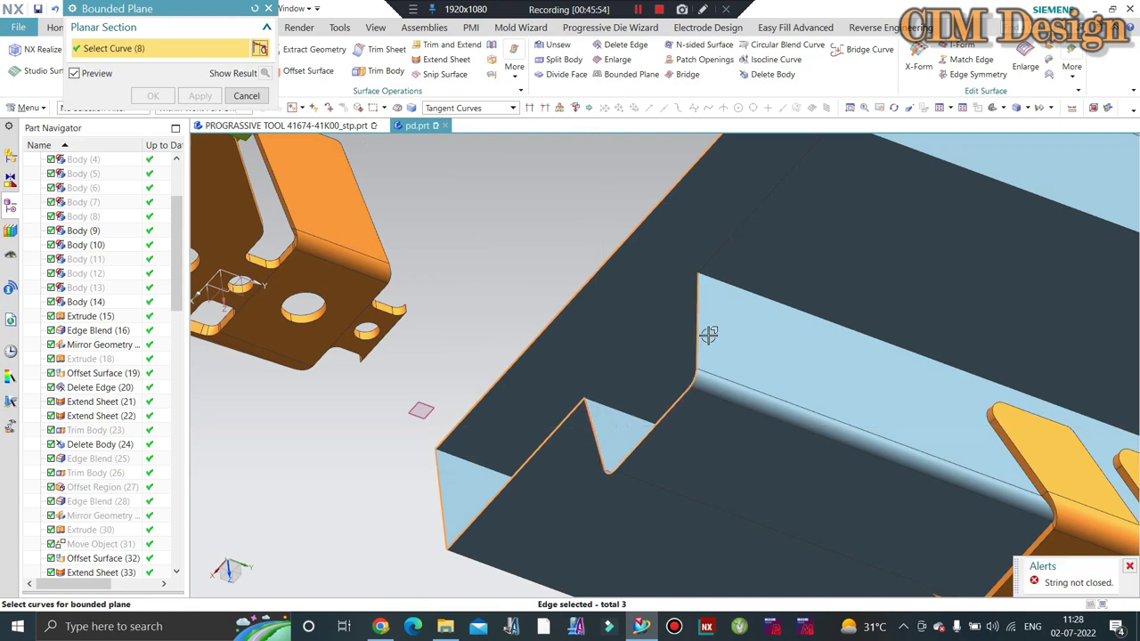
pyautogui.moveTo(653, 389); pyautogui.dragTo(710, 254, button='middle')
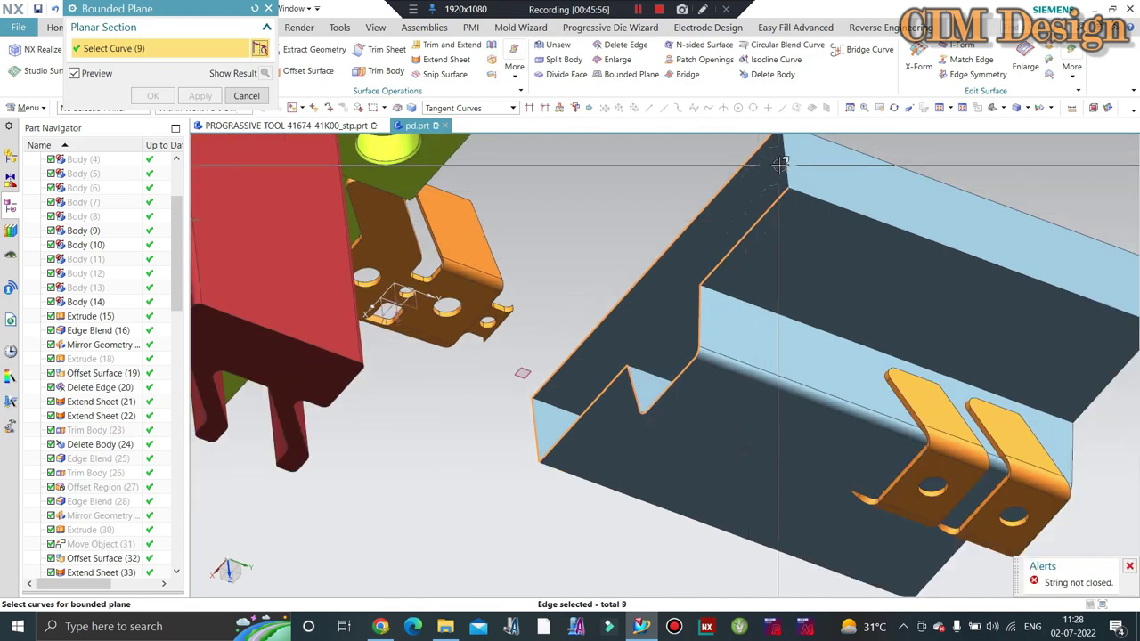
pyautogui.click(709, 254)
pyautogui.middleClick(710, 254)
pyautogui.scroll(-3, 690, 260)
pyautogui.scroll(-2, 519, 223)
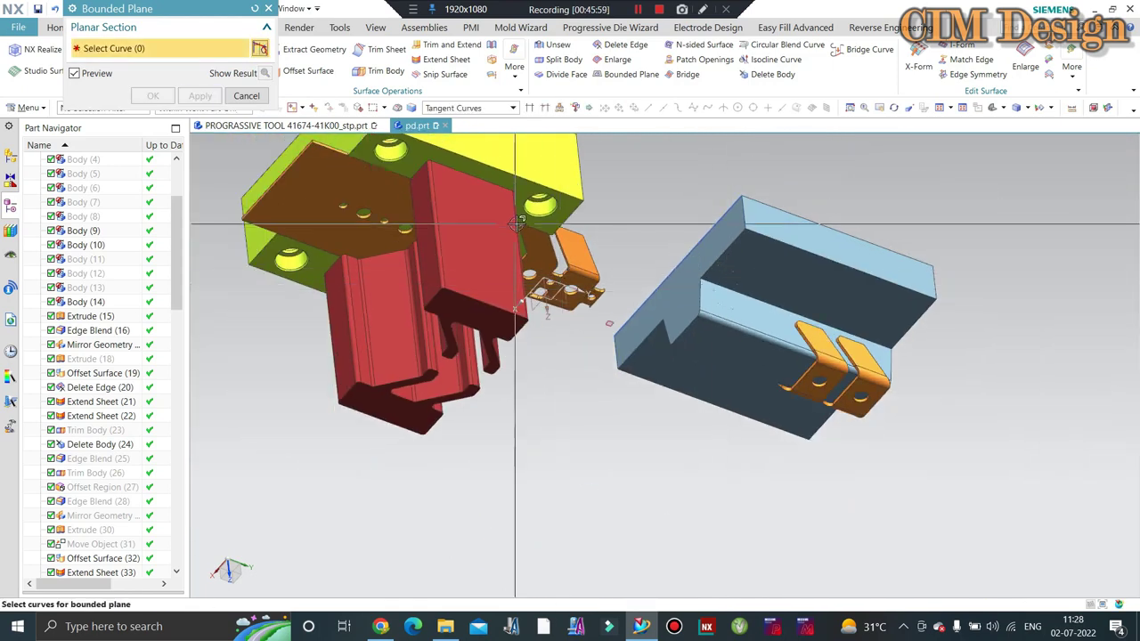
pyautogui.press('Escape')
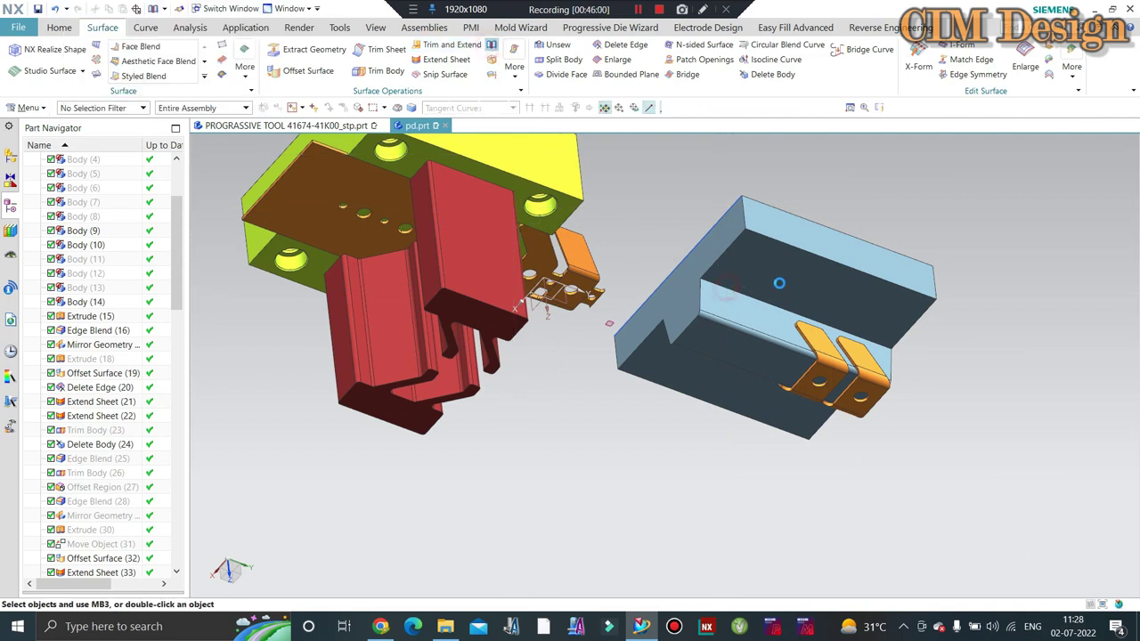
# Step: Sew the green sheet and remaining sheets into one solid body
pyautogui.hotkey('ctrl', 'shift', 's')
pyautogui.click(779, 283)
pyautogui.moveTo(969, 171); pyautogui.dragTo(605, 464)
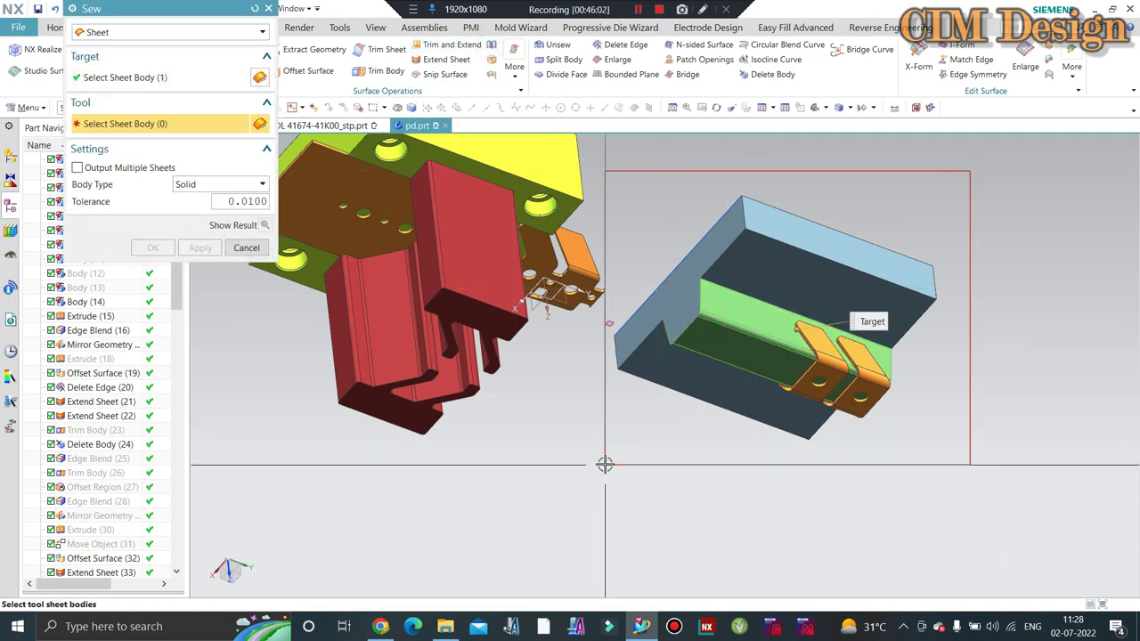
pyautogui.middleClick(605, 464)
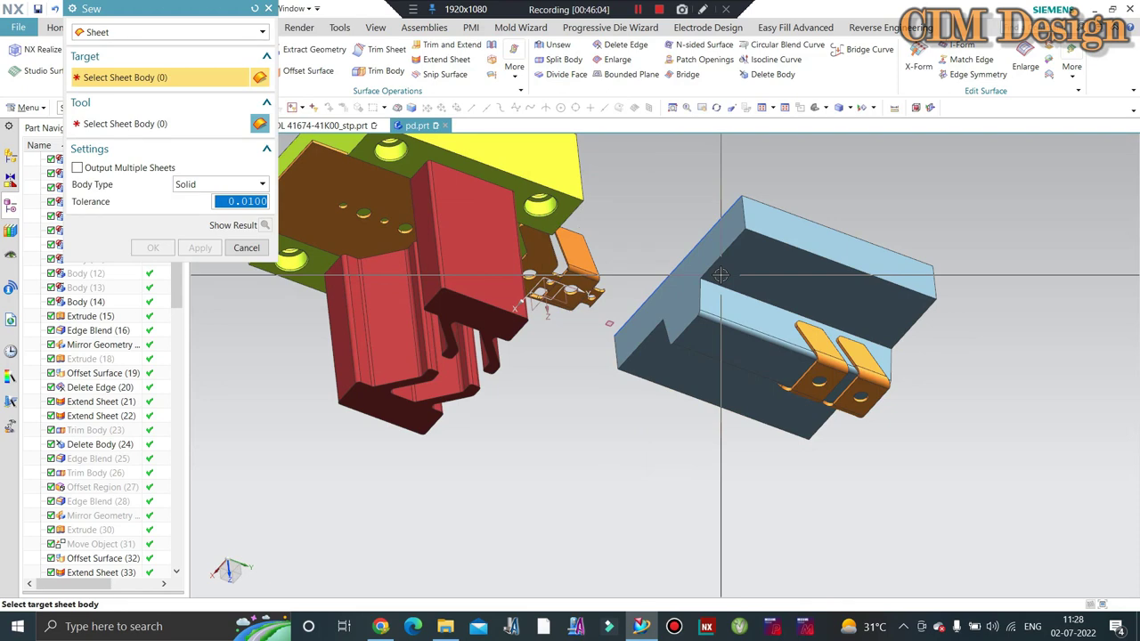
pyautogui.press('Escape')
# Step: Show all hidden bodies and give two selected bodies 70 translucency
pyautogui.moveTo(720, 275); pyautogui.dragTo(700, 284, button='middle')
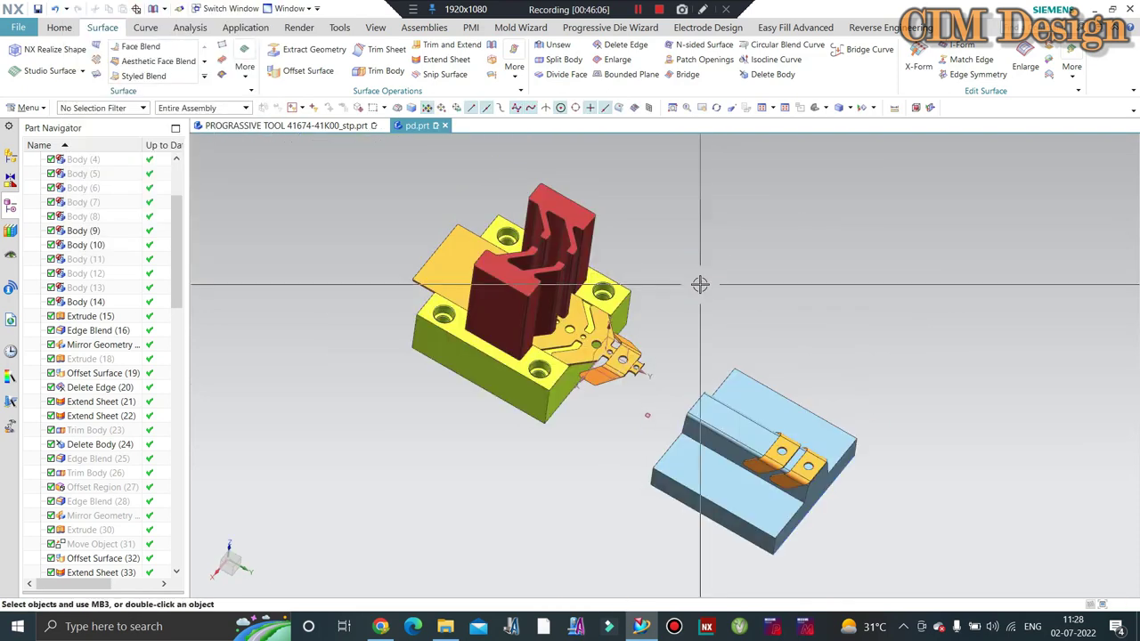
pyautogui.hotkey('ctrl', 'shift', 'u')
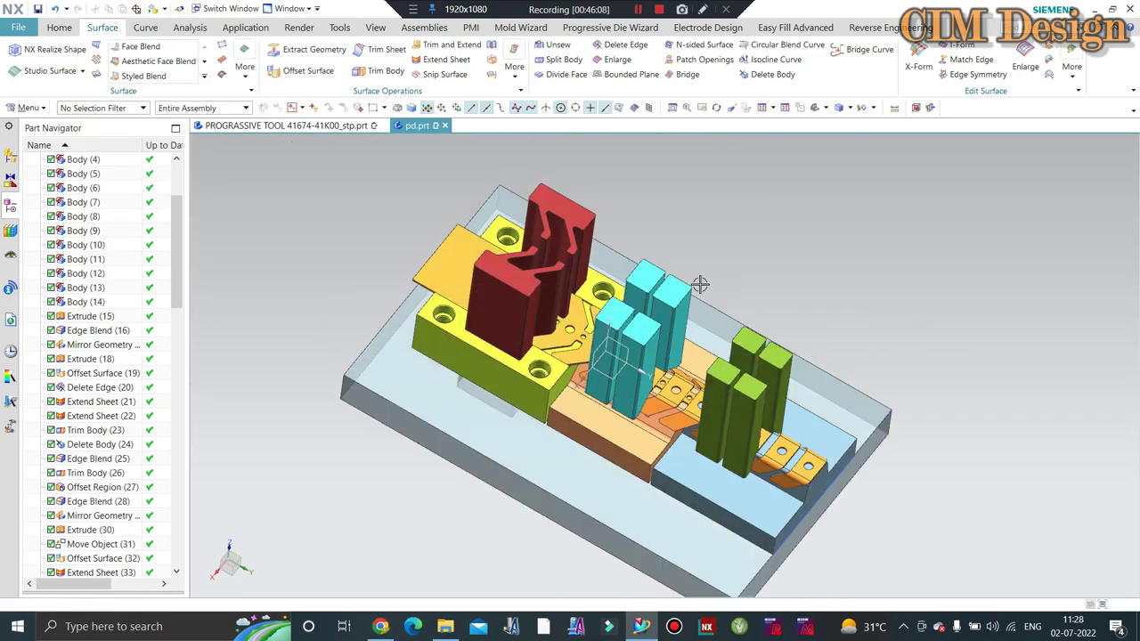
pyautogui.hotkey('ctrl', 'j')
pyautogui.click(62, 110)
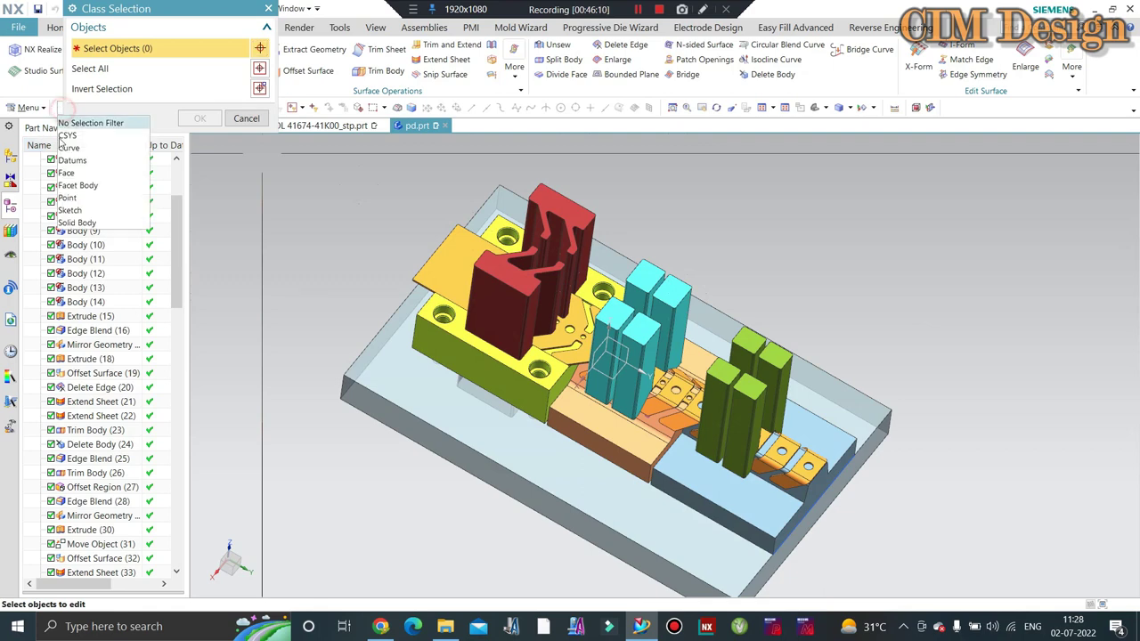
pyautogui.click(79, 171)
pyautogui.scroll(-2, 852, 236)
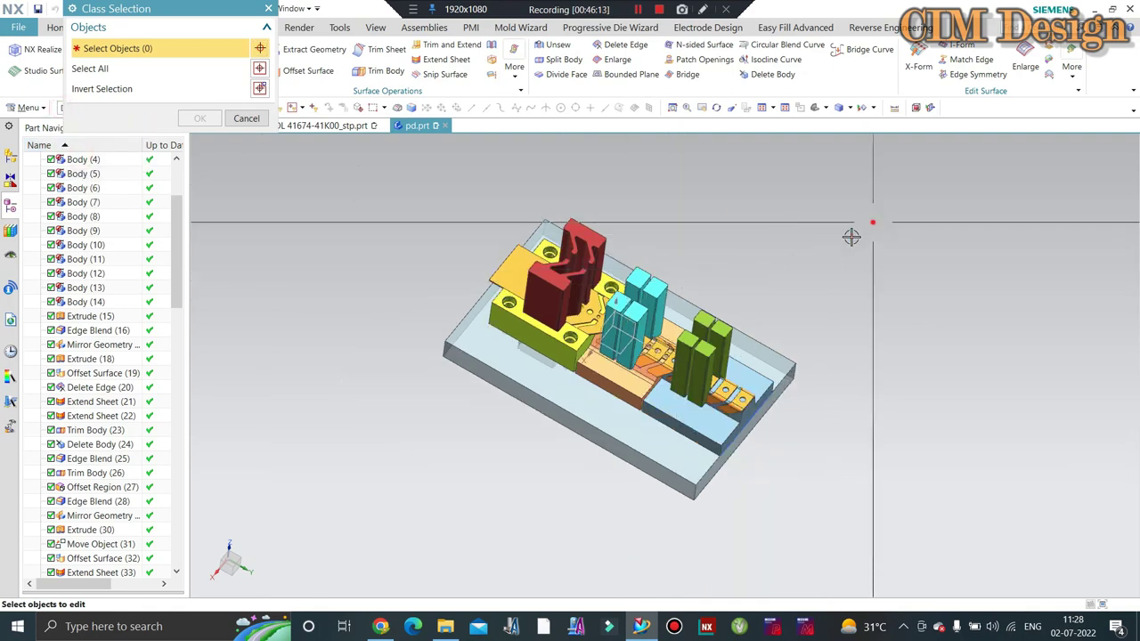
pyautogui.moveTo(873, 222); pyautogui.dragTo(332, 559)
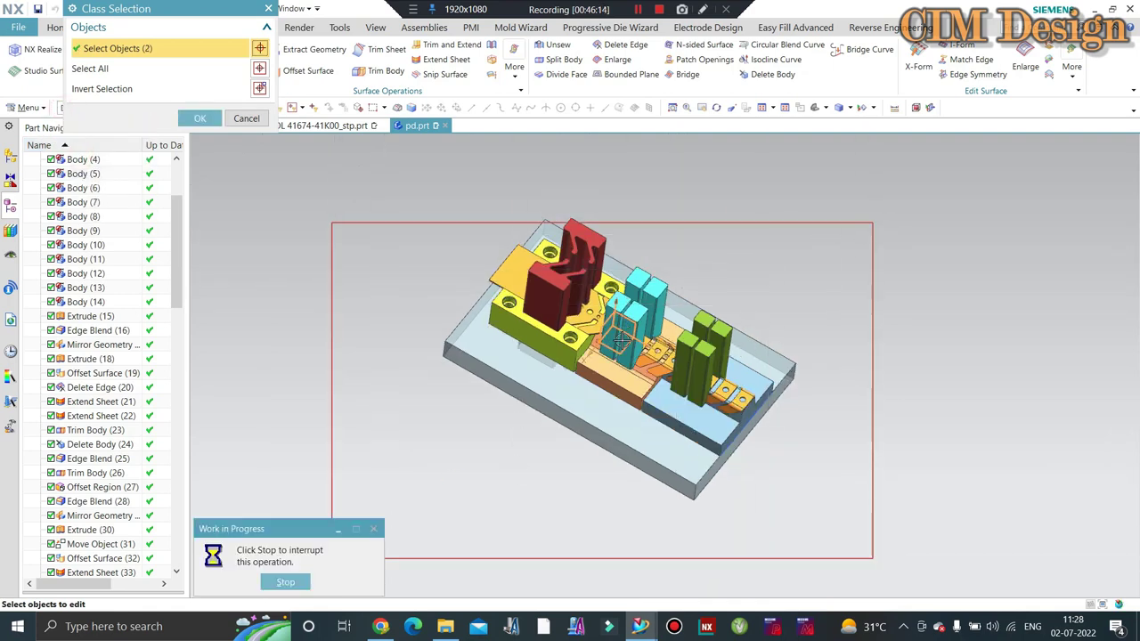
pyautogui.middleClick(341, 299)
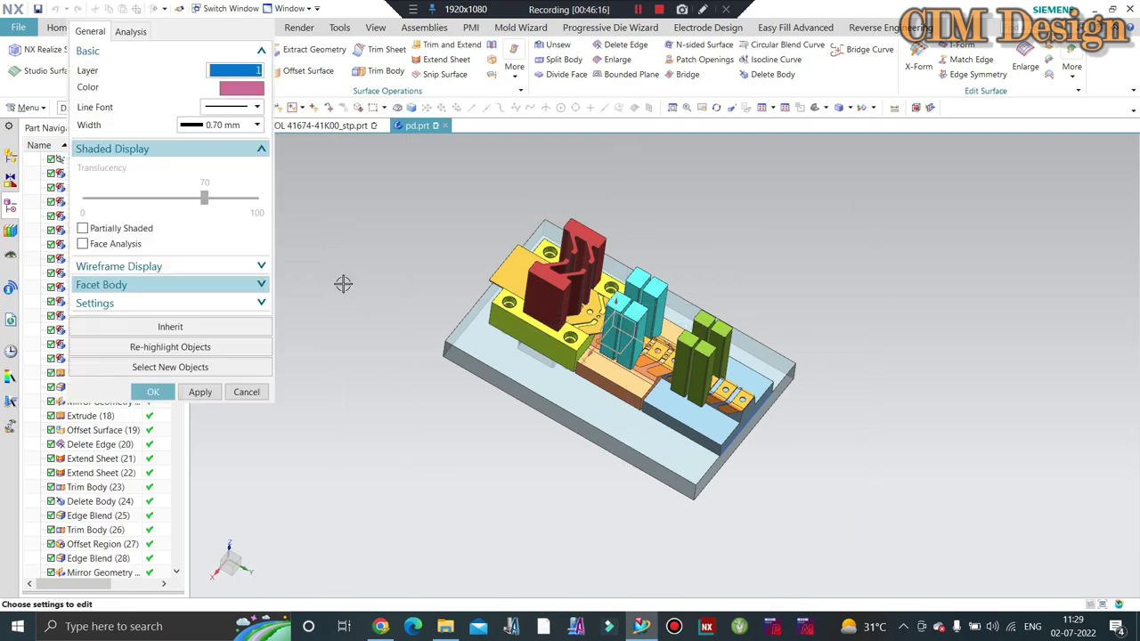
pyautogui.middleClick(355, 276)
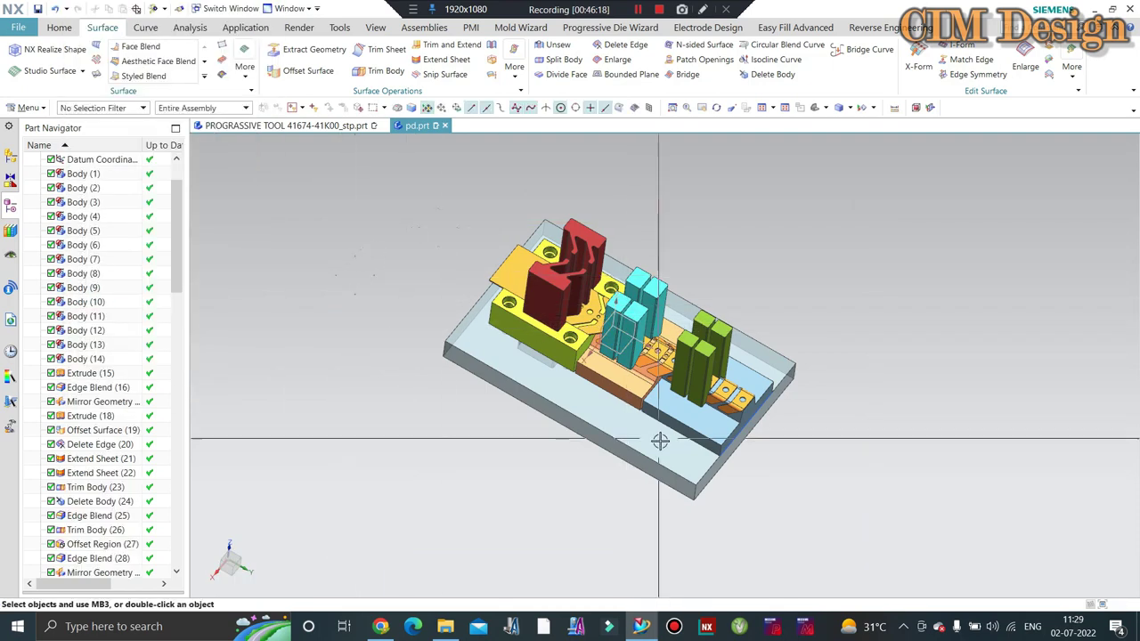
# Step: Orbit and zoom around the full assembly on the base plate
pyautogui.scroll(3, 659, 439)
pyautogui.moveTo(593, 320)
pyautogui.mouseDown(button='middle')
pyautogui.moveTo(755, 301)
pyautogui.moveTo(763, 315)
pyautogui.moveTo(745, 362)
pyautogui.mouseUp(button='middle')
pyautogui.scroll(2, 763, 315)
pyautogui.moveTo(575, 193); pyautogui.dragTo(695, 202, button='middle')
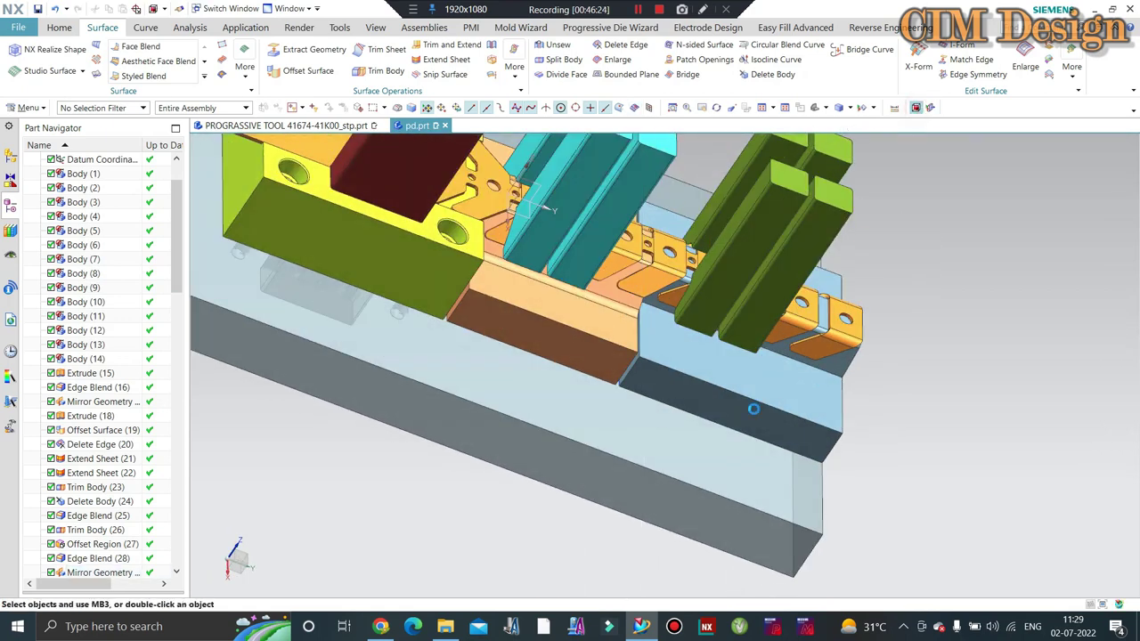
# Step: Create a 110 × 106 × 40 mm bounding block around the selected die body
pyautogui.click(753, 407)
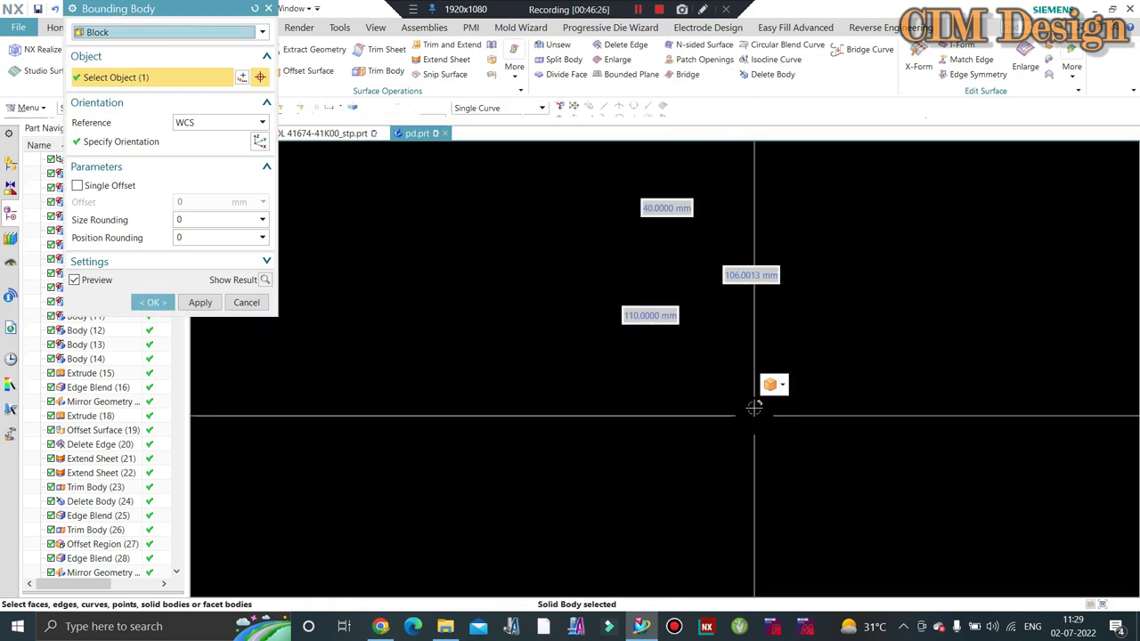
pyautogui.middleClick(926, 413)
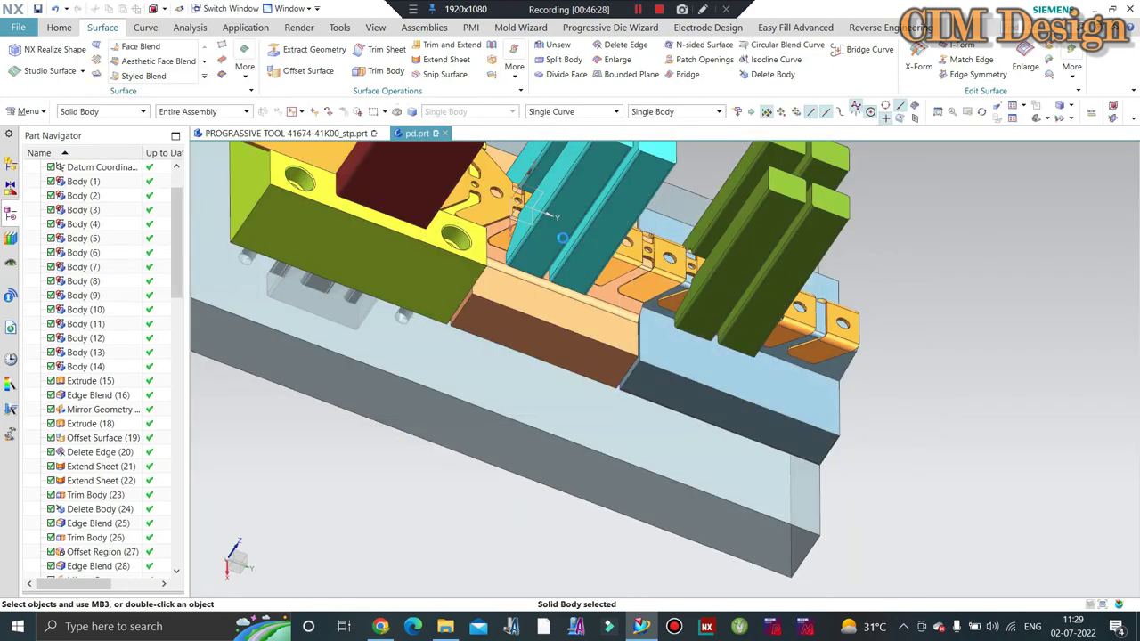
pyautogui.press('Escape')
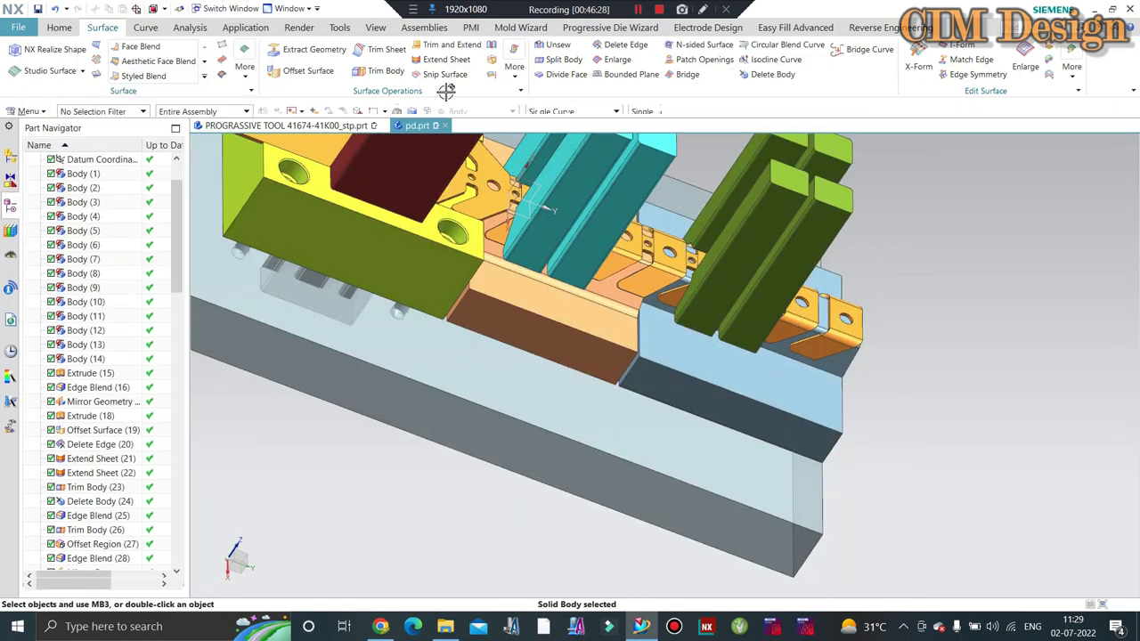
# Step: Zoom and rotate to inspect the strip tabs near the green punches
pyautogui.scroll(-2, 647, 272)
pyautogui.scroll(-2, 648, 271)
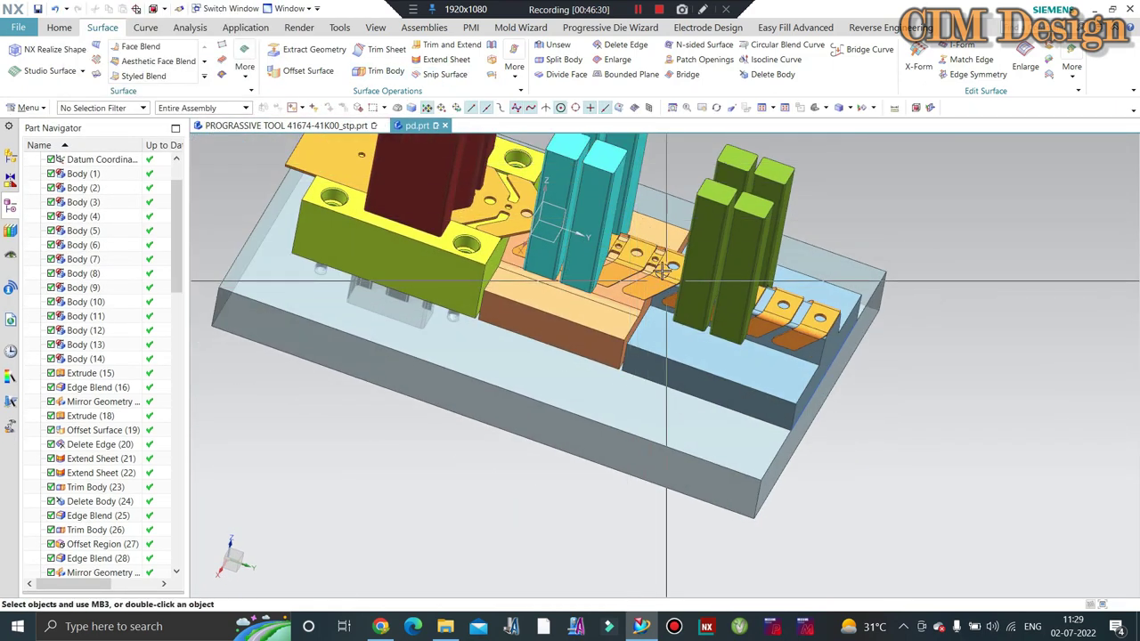
pyautogui.scroll(1, 620, 144)
pyautogui.scroll(2, 774, 289)
pyautogui.scroll(2, 774, 290)
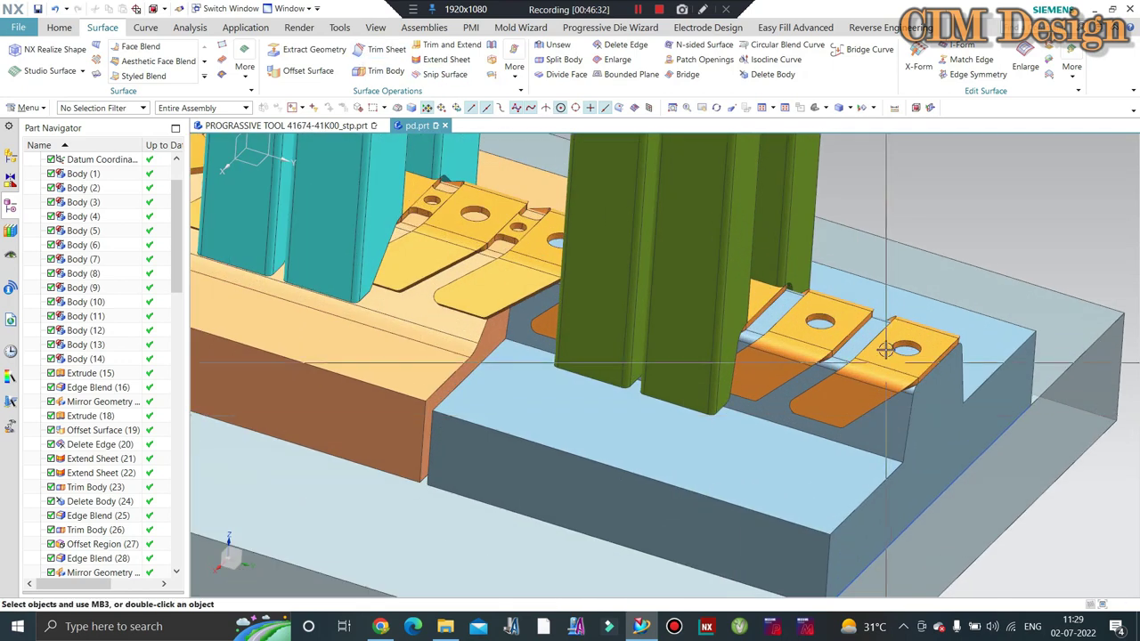
pyautogui.scroll(2, 775, 290)
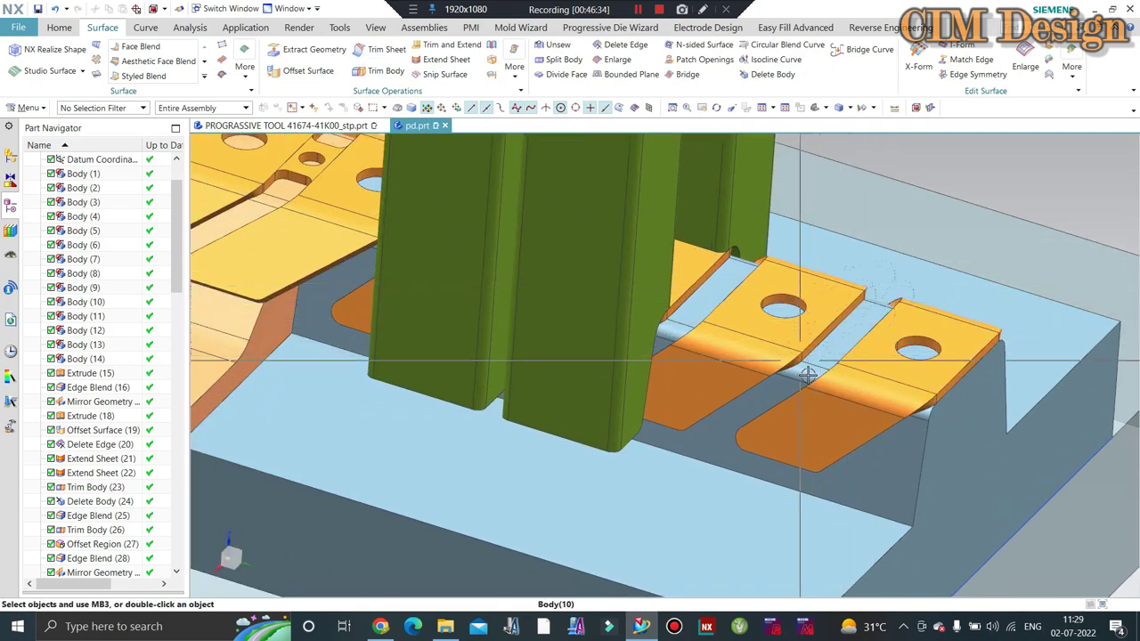
pyautogui.scroll(-2, 842, 352)
pyautogui.moveTo(842, 351); pyautogui.dragTo(846, 374, button='middle')
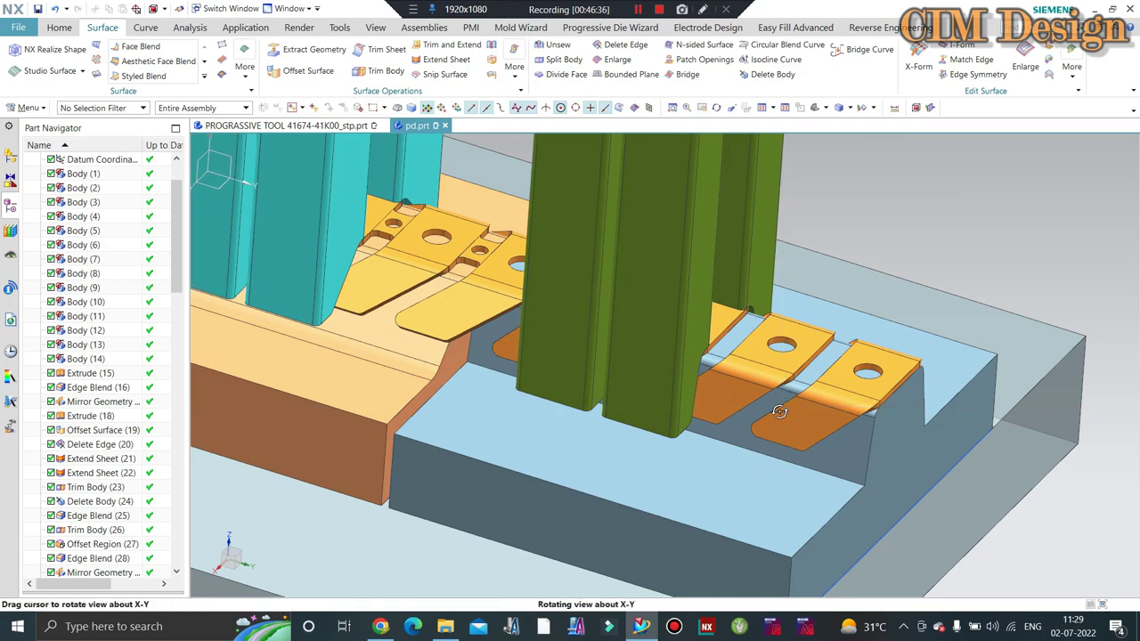
pyautogui.scroll(2, 846, 376)
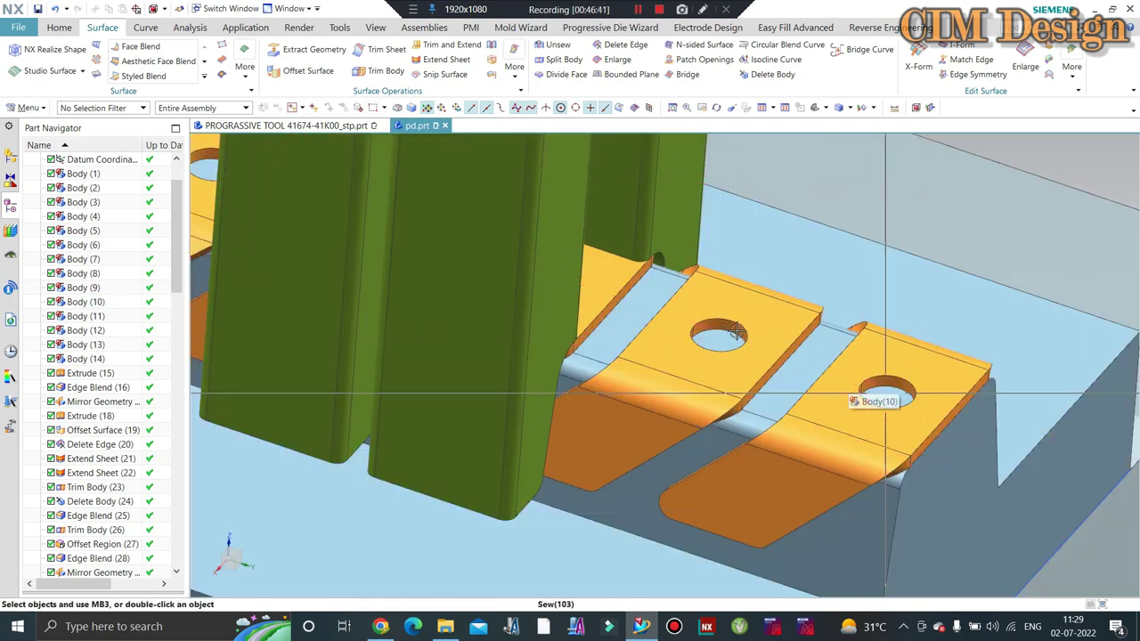
pyautogui.scroll(-1, 735, 332)
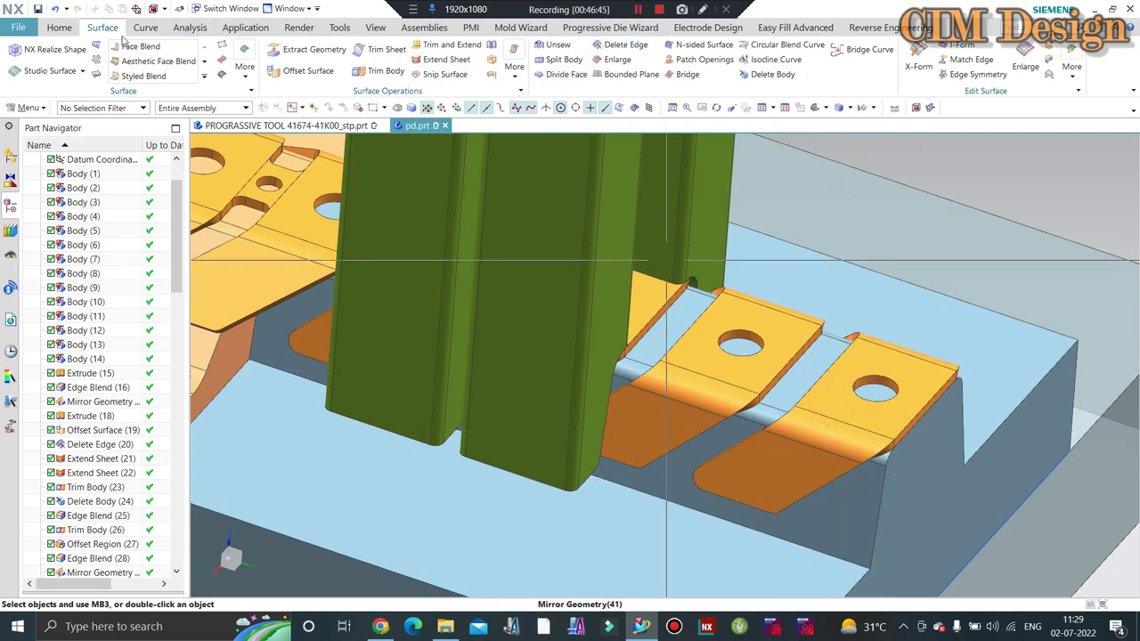
# Step: Offset the die insert's notched side face by -15 mm with Offset Region
pyautogui.click(49, 28)
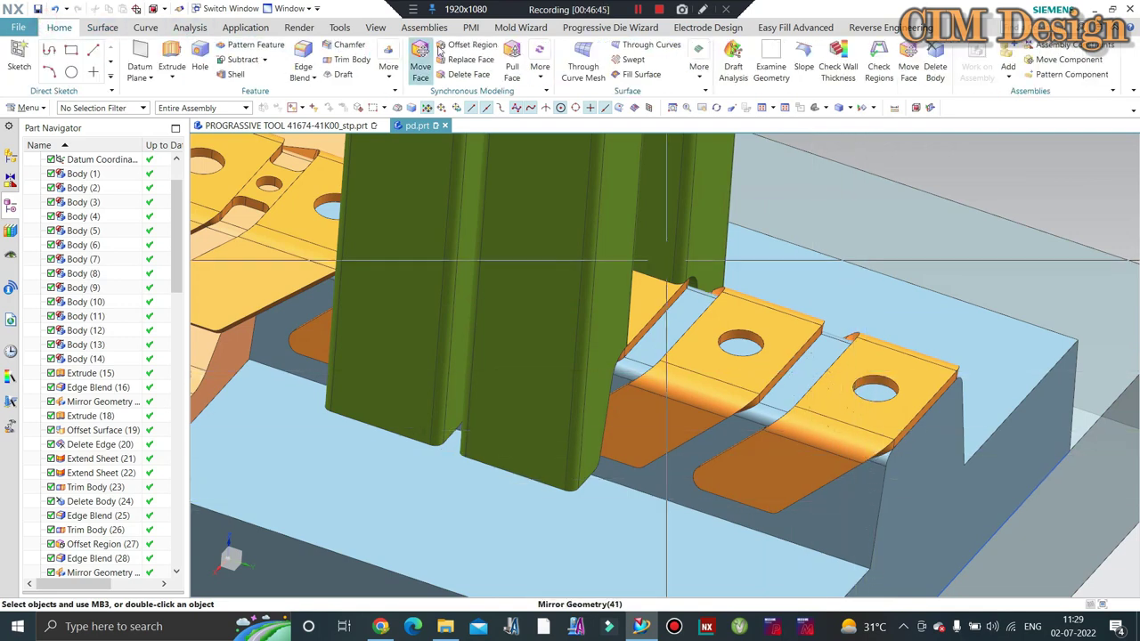
pyautogui.click(926, 485)
pyautogui.write('-10')
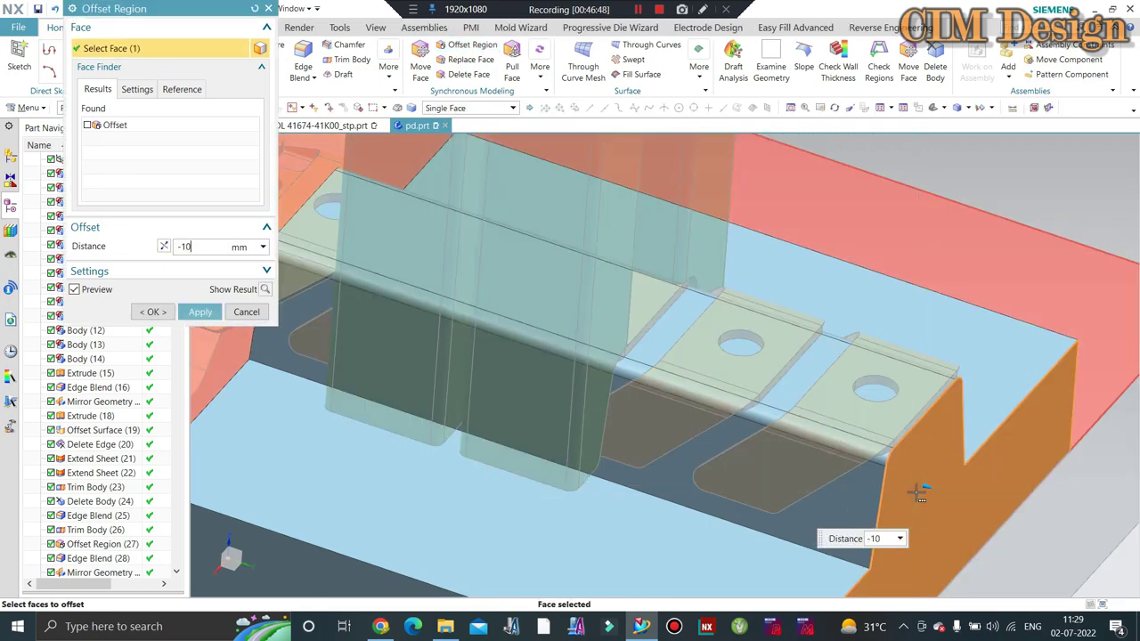
pyautogui.press('Return')
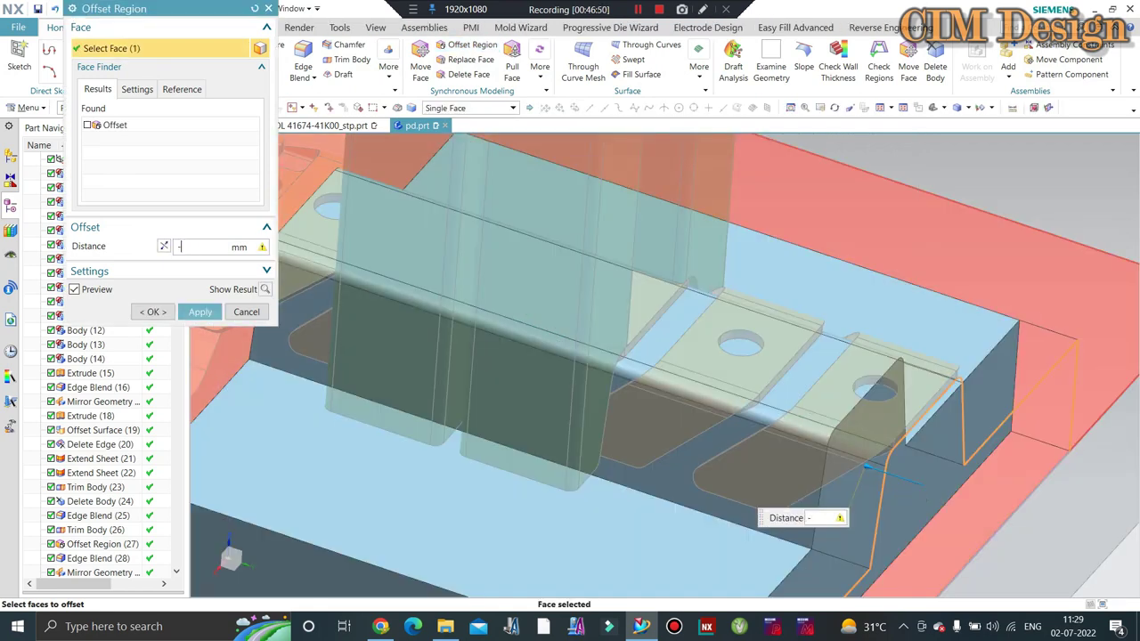
pyautogui.write('20')
pyautogui.press('Return')
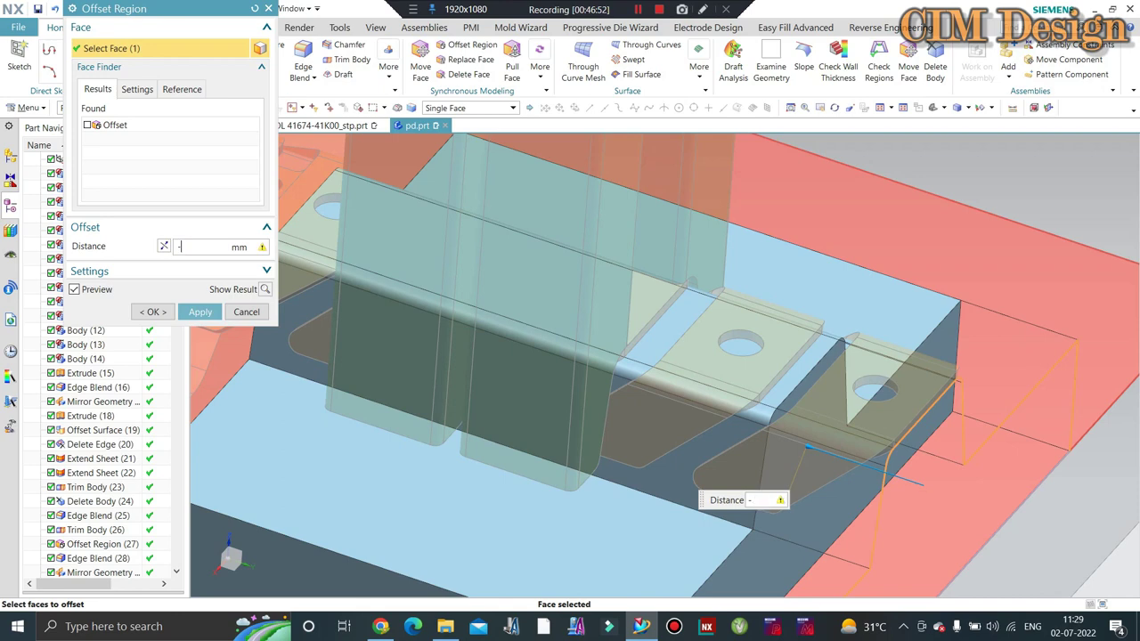
pyautogui.write('15')
pyautogui.press('Return')
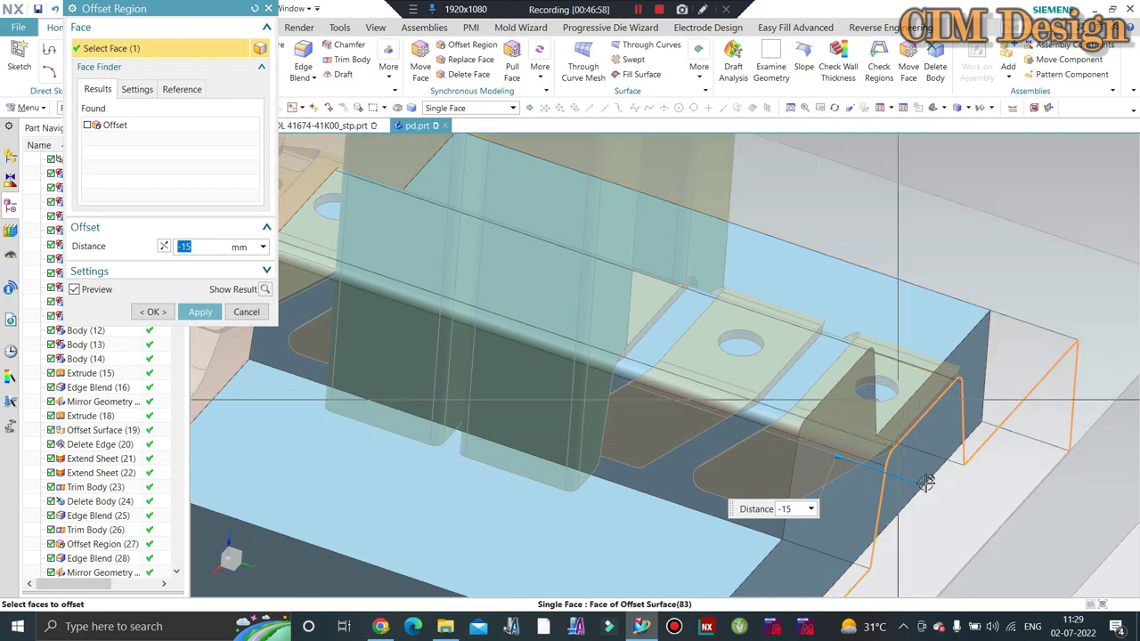
pyautogui.middleClick(881, 387)
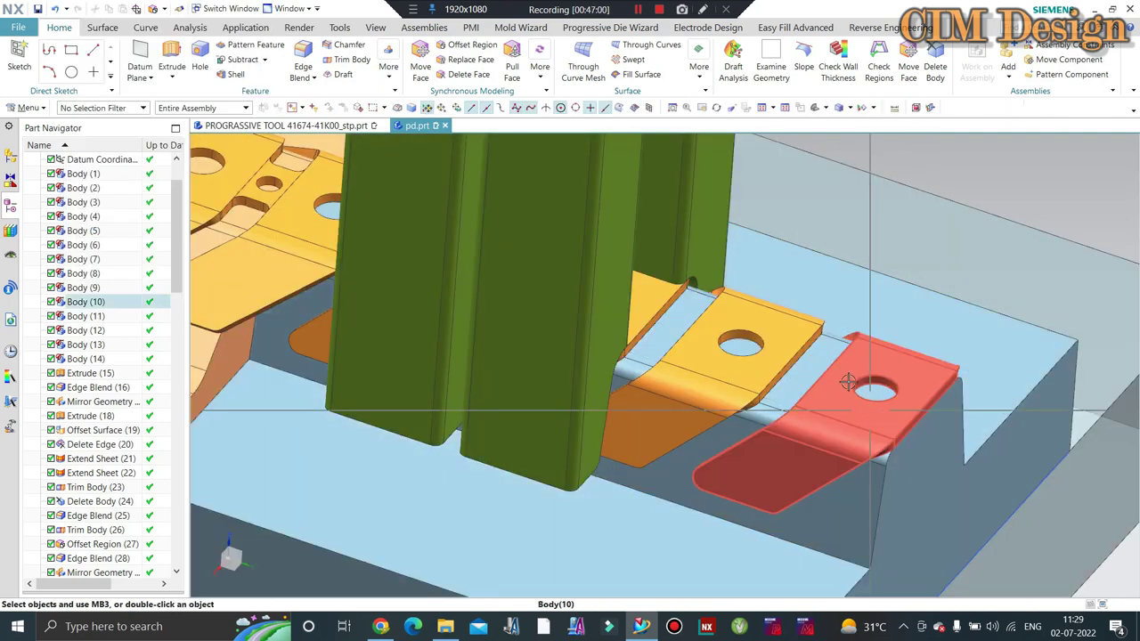
# Step: Hide the red strip tab body
pyautogui.scroll(3, 760, 349)
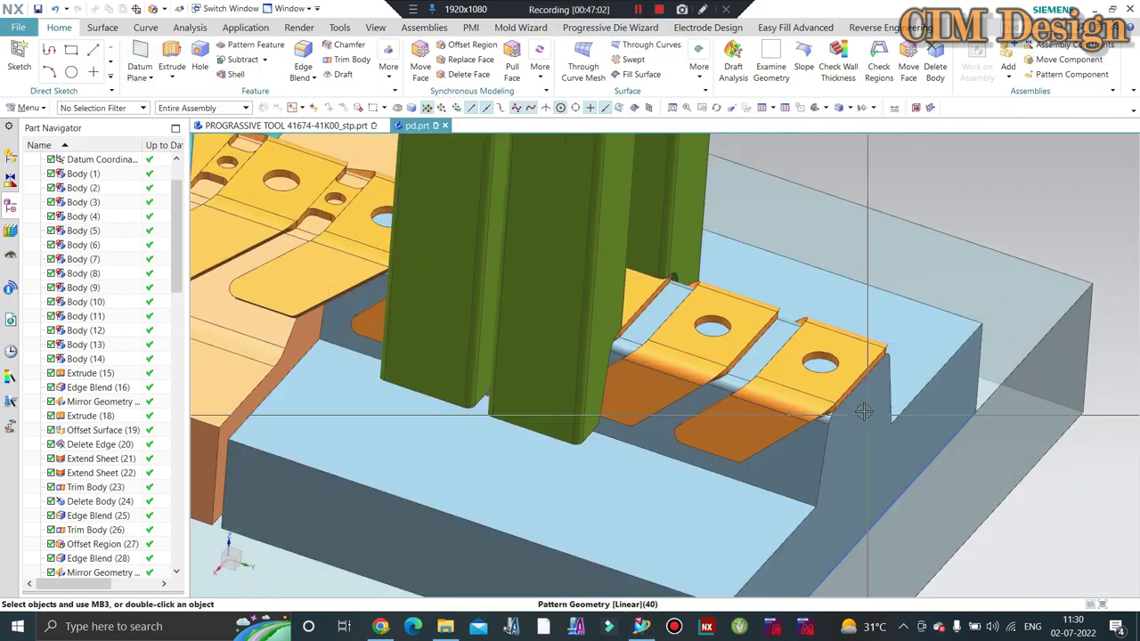
pyautogui.scroll(-1, 801, 374)
pyautogui.click(801, 459)
pyautogui.hotkey('ctrl', 'b')
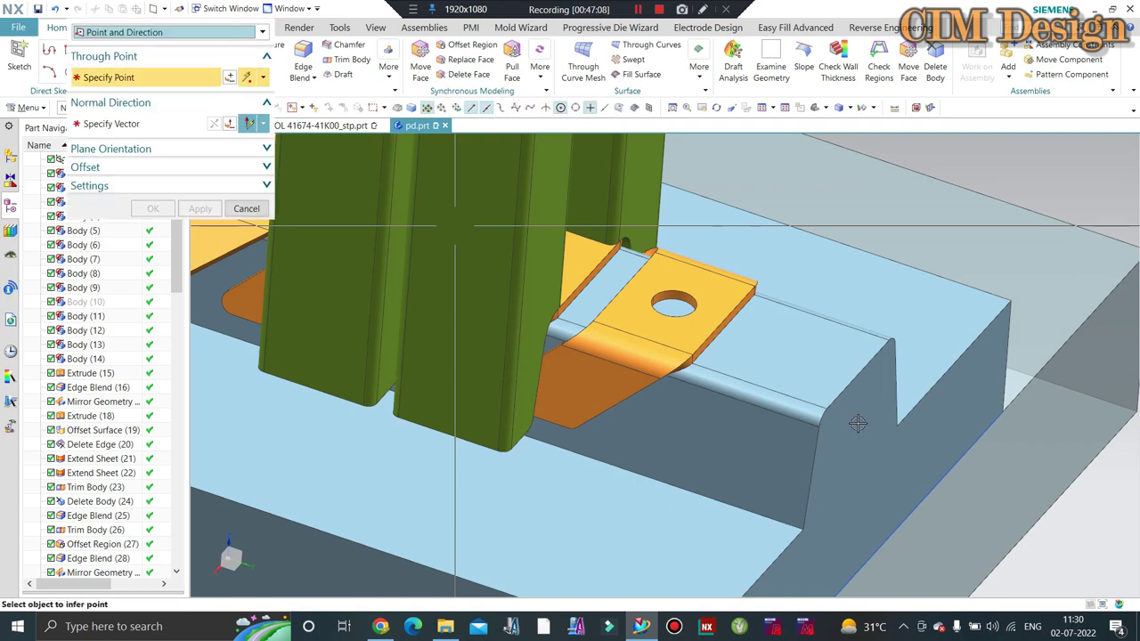
pyautogui.click(246, 209)
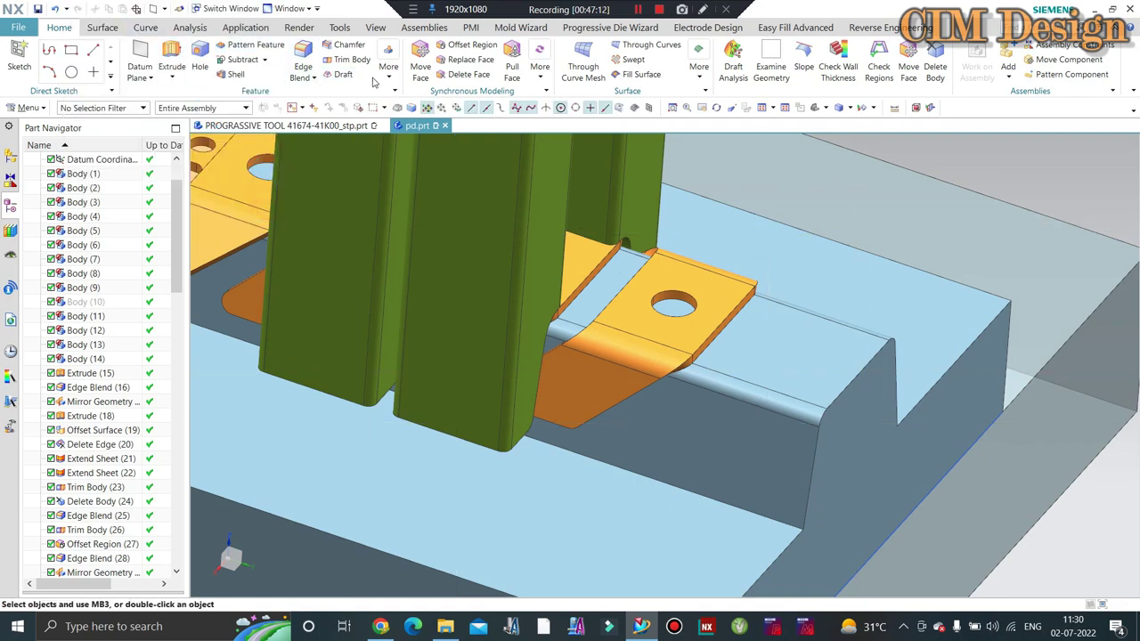
pyautogui.click(198, 70)
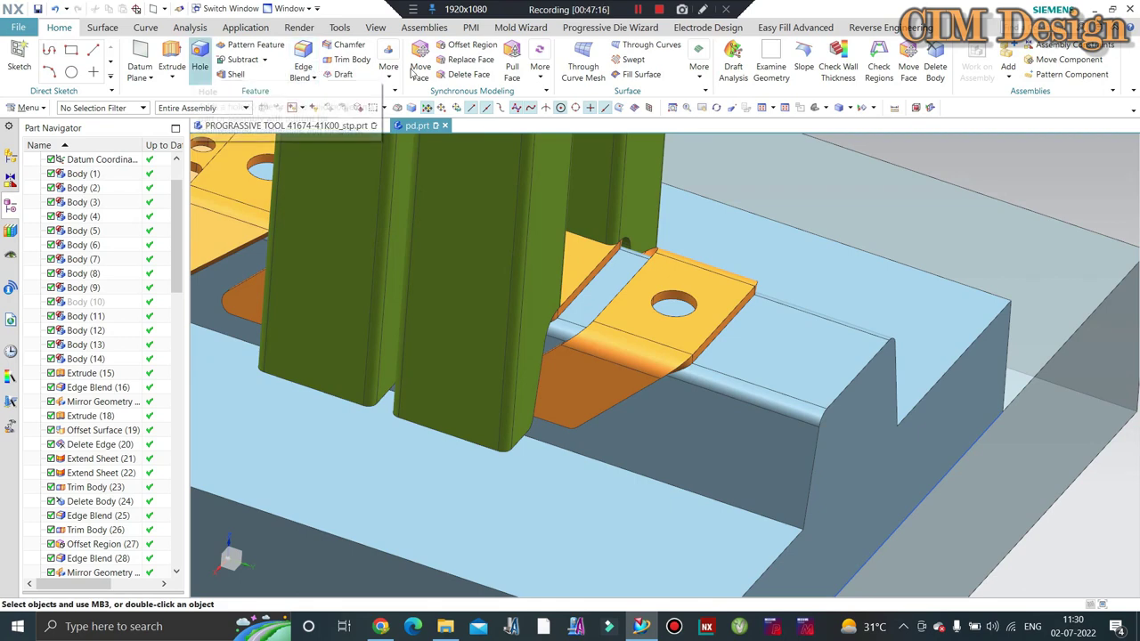
# Step: Split the die insert with a new plane offset -15 mm from the bounded plane face
pyautogui.click(121, 29)
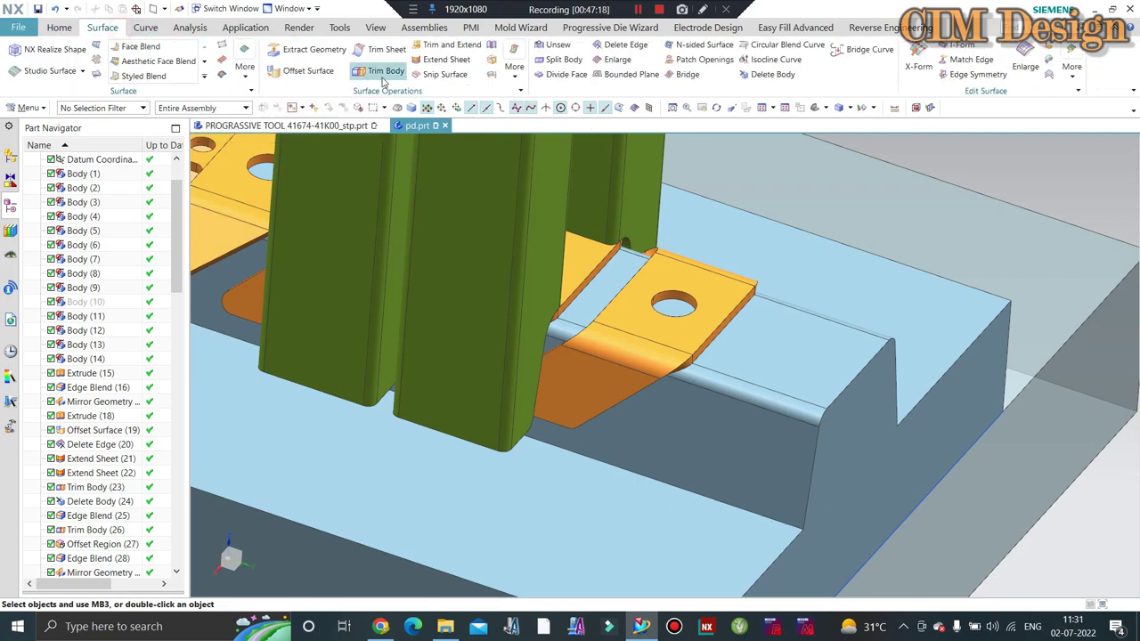
pyautogui.click(876, 351)
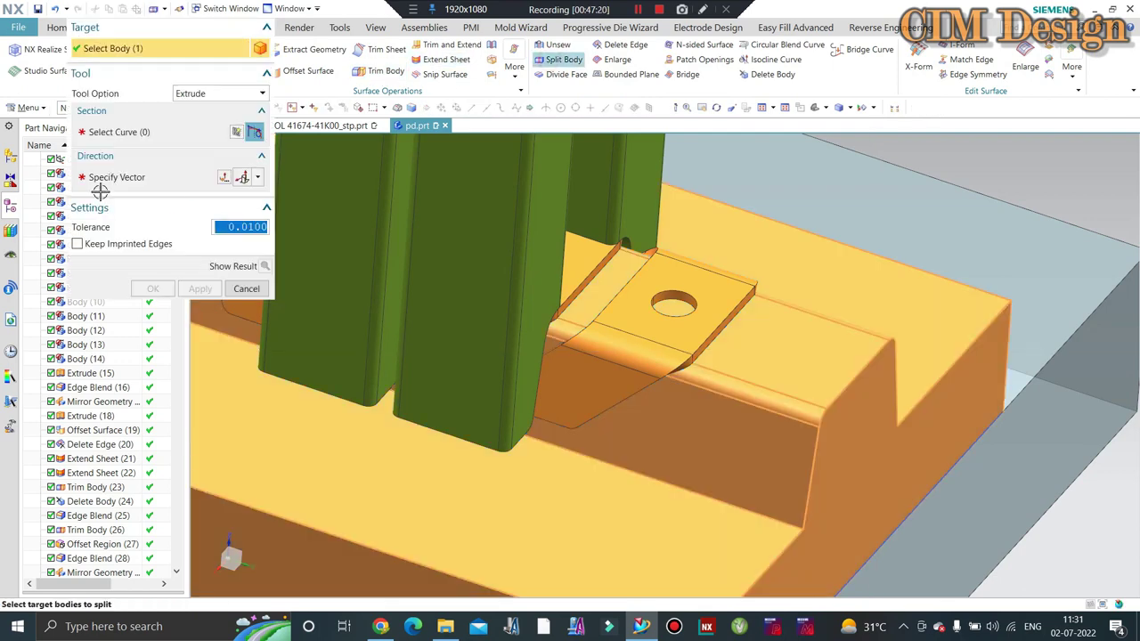
pyautogui.click(218, 93)
pyautogui.click(200, 122)
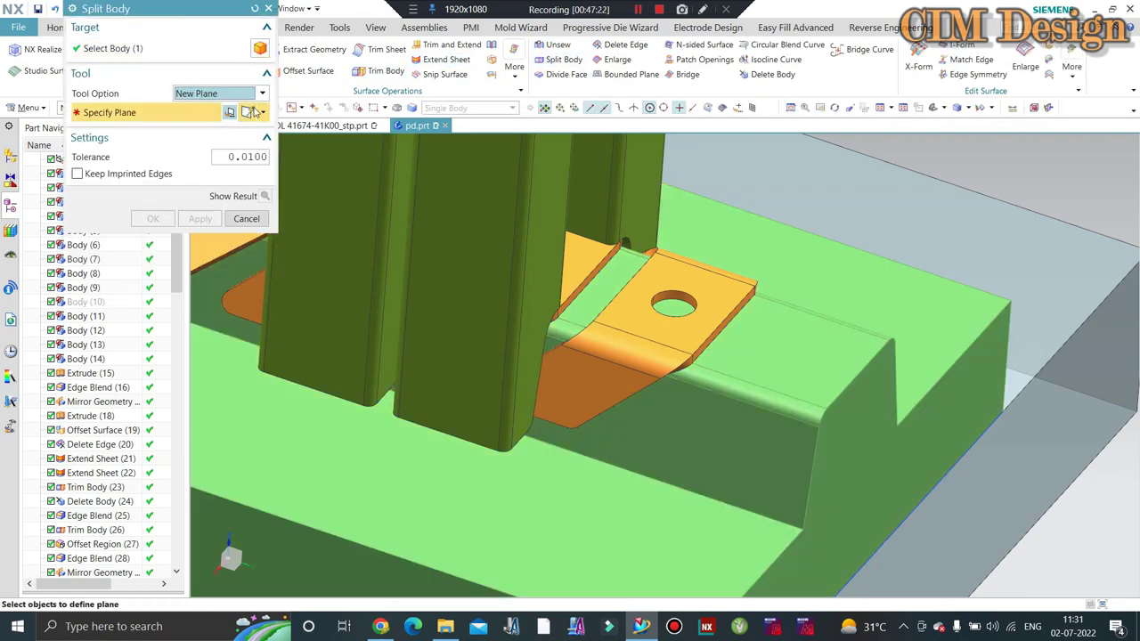
pyautogui.click(258, 113)
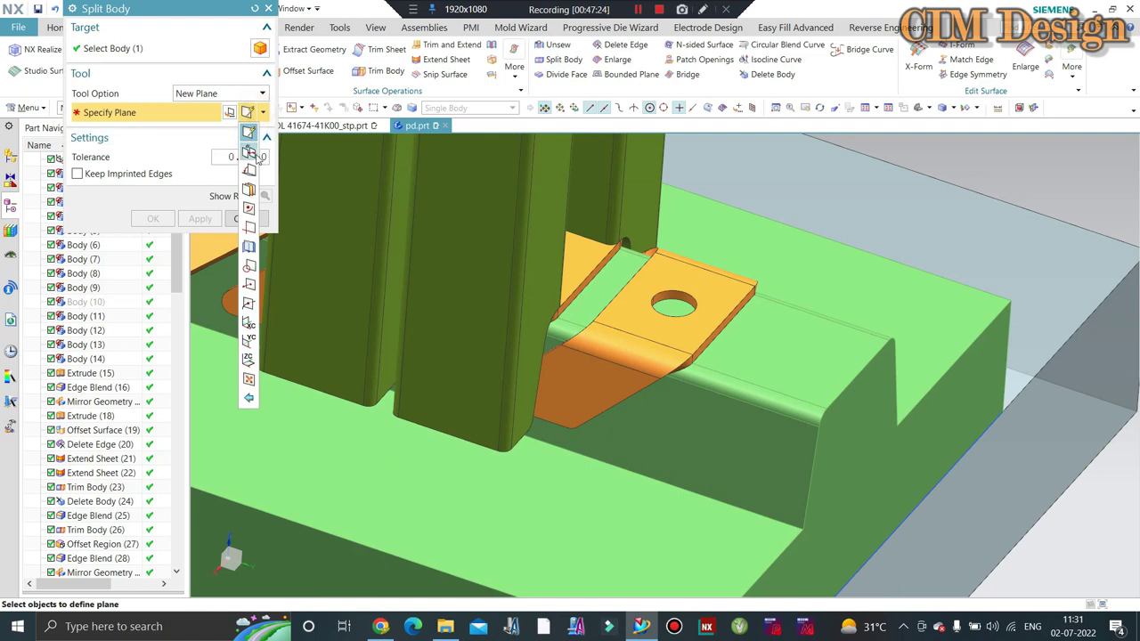
pyautogui.click(249, 152)
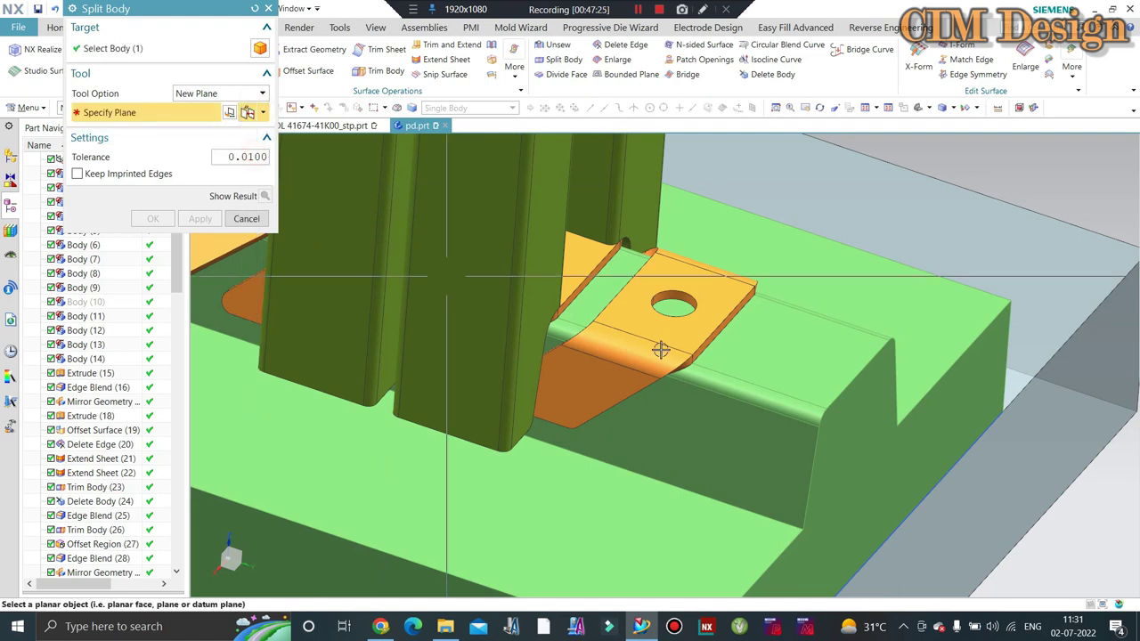
pyautogui.click(868, 445)
pyautogui.write('-15')
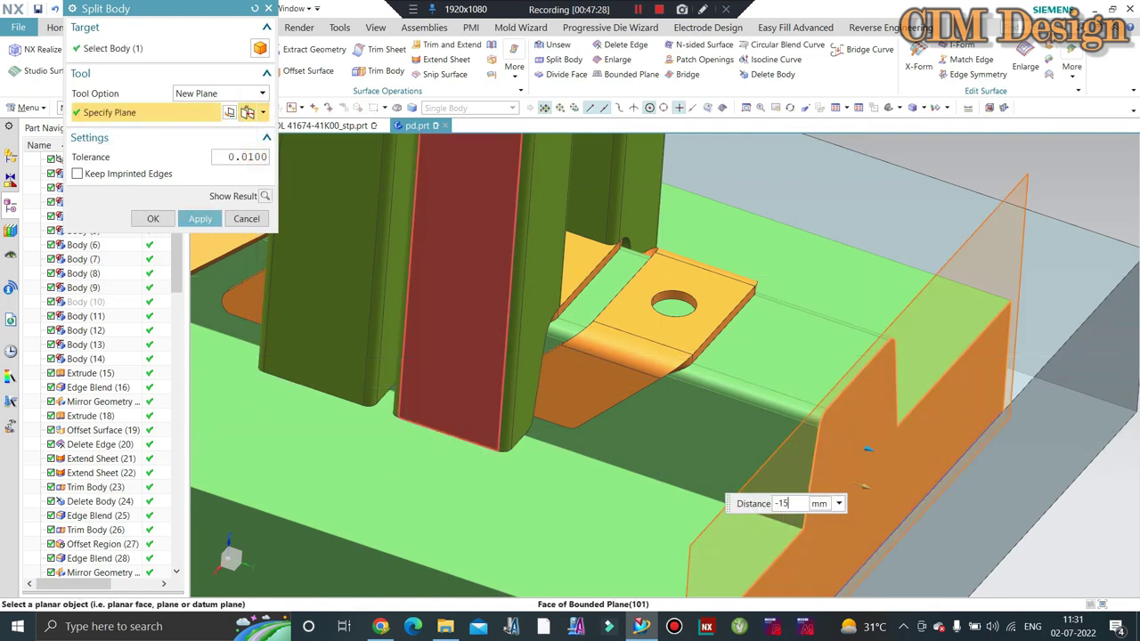
pyautogui.press('Return')
pyautogui.middleClick(746, 267)
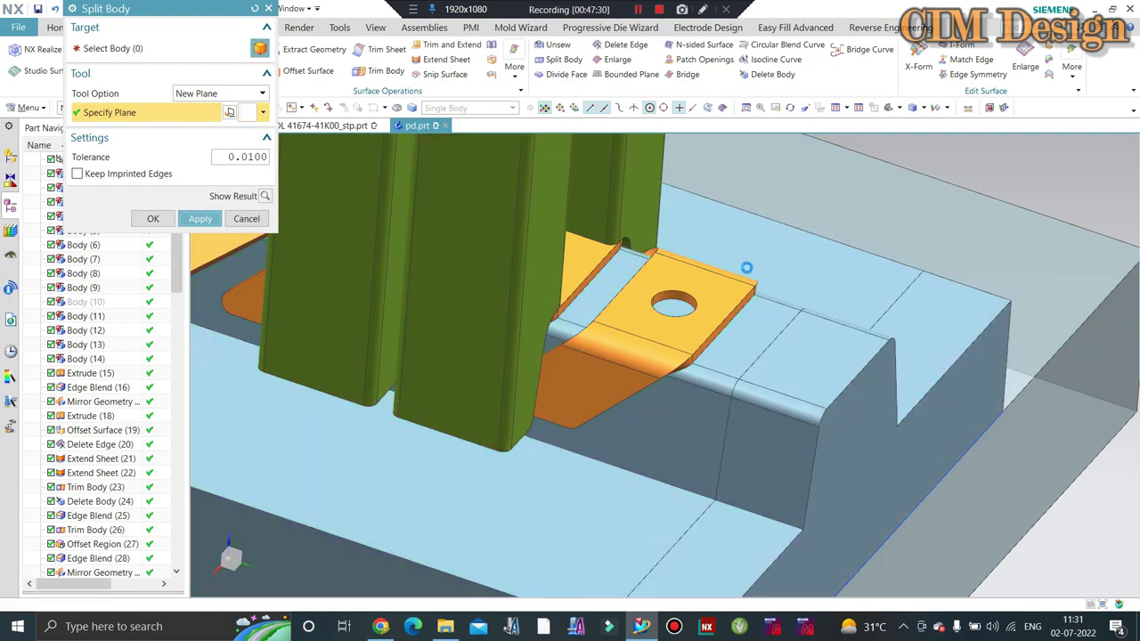
# Step: Draft the ridge's stationary edge chain at 6°
pyautogui.click(245, 218)
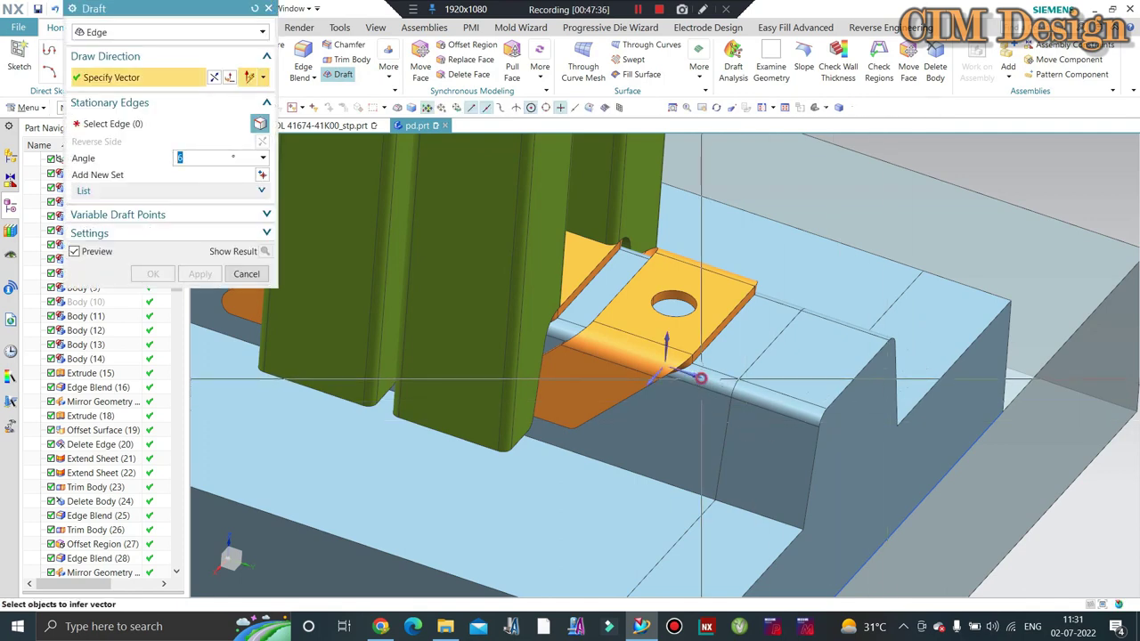
pyautogui.click(773, 349)
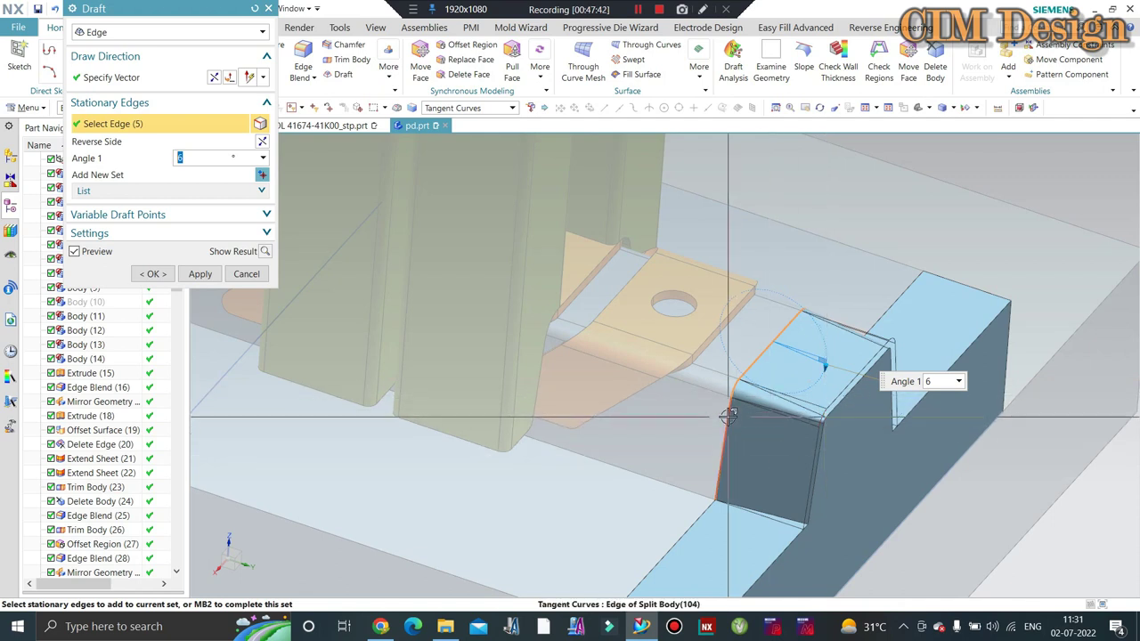
pyautogui.middleClick(806, 428)
# Step: Draft a single split-ridge edge at 25° to form the ramp
pyautogui.click(451, 109)
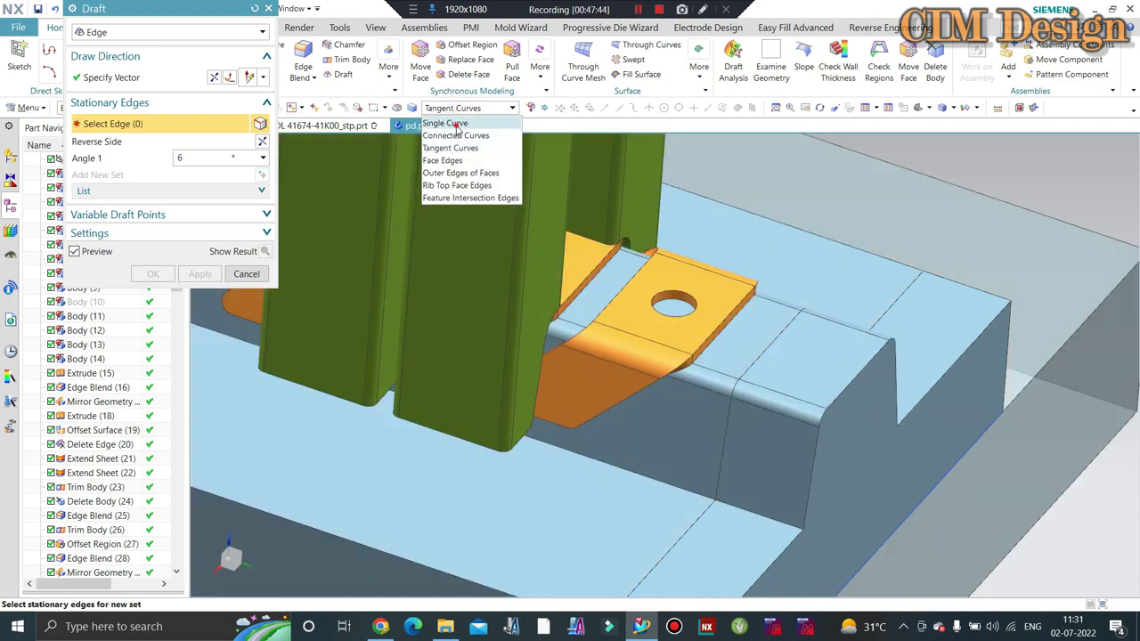
pyautogui.click(454, 124)
pyautogui.click(793, 339)
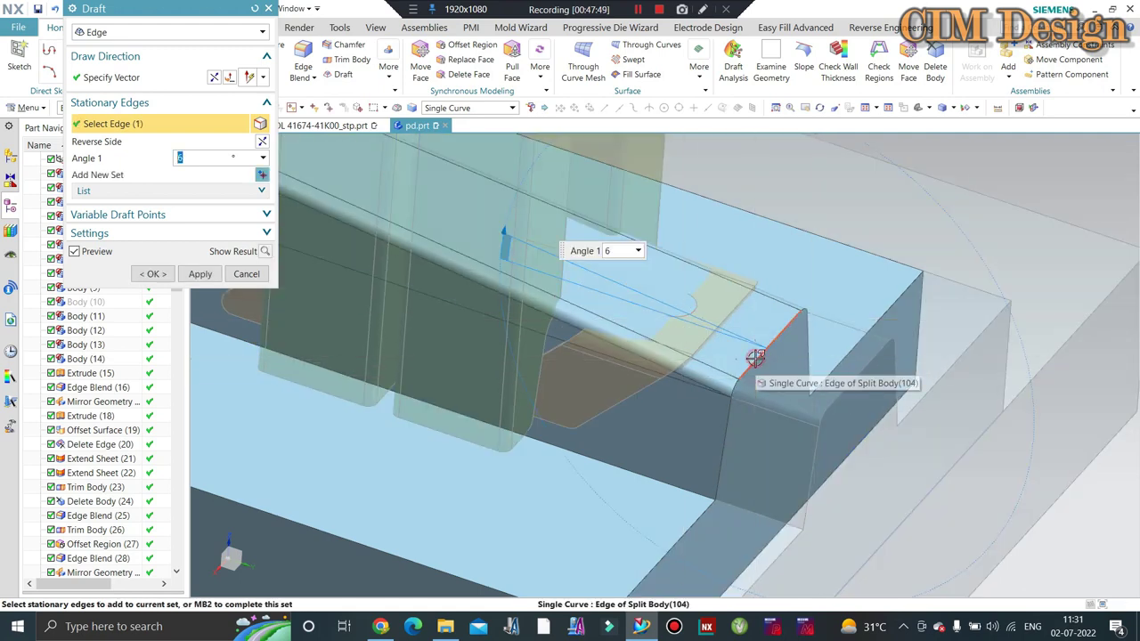
pyautogui.click(755, 357)
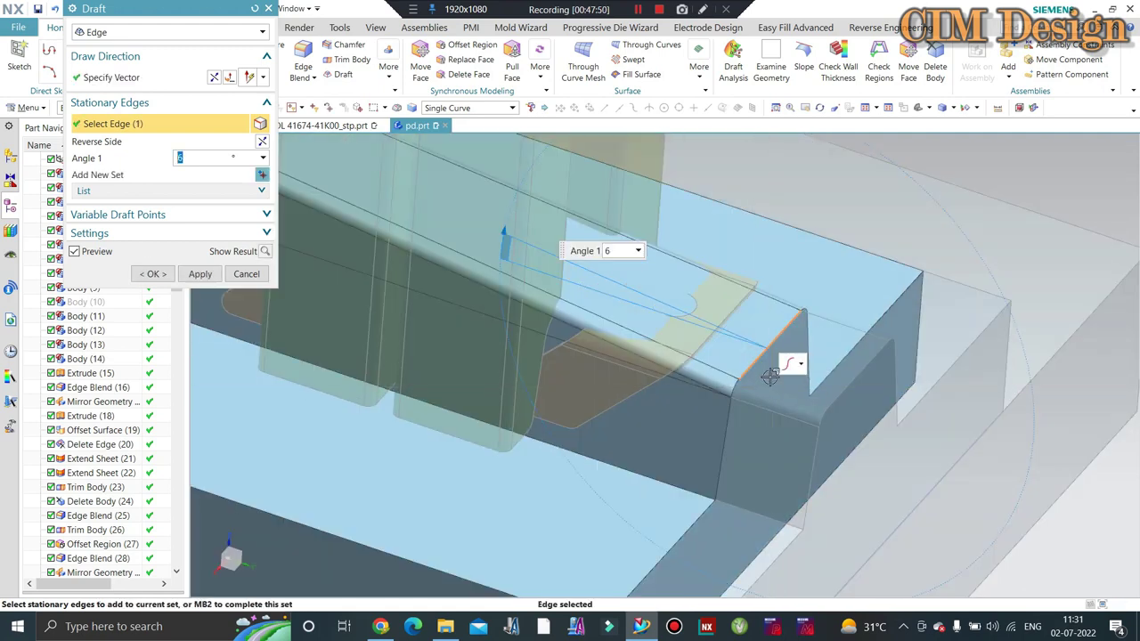
pyautogui.middleClick(759, 359)
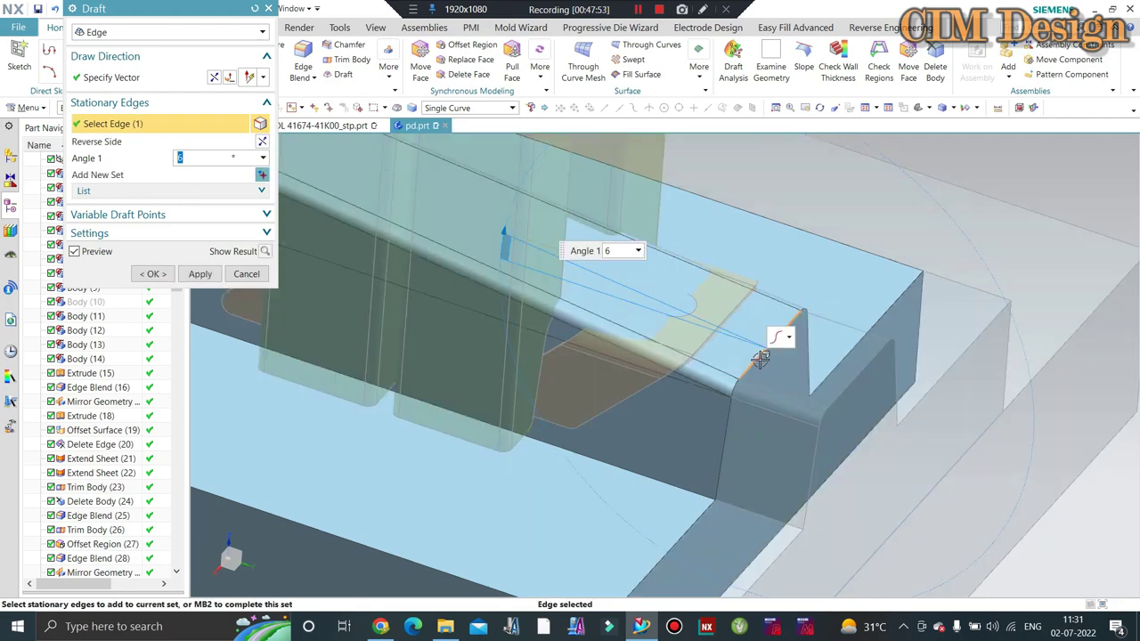
pyautogui.keyDown('shift'); pyautogui.click(730, 361); pyautogui.keyUp('shift')
pyautogui.write('1')
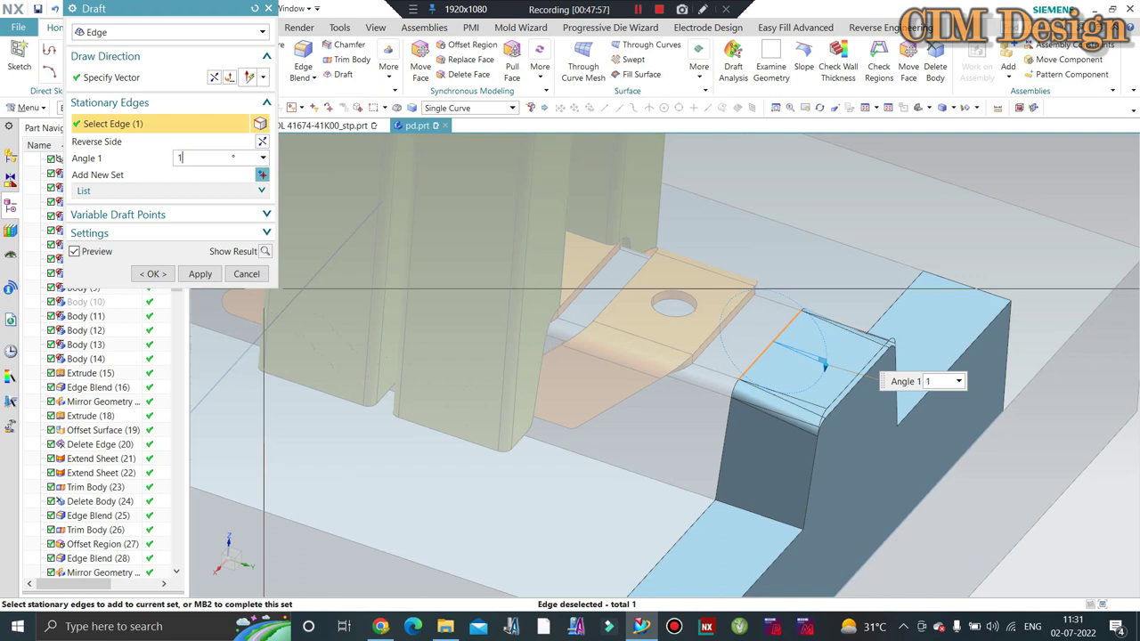
pyautogui.write('0')
pyautogui.press('Return')
pyautogui.press('Return')
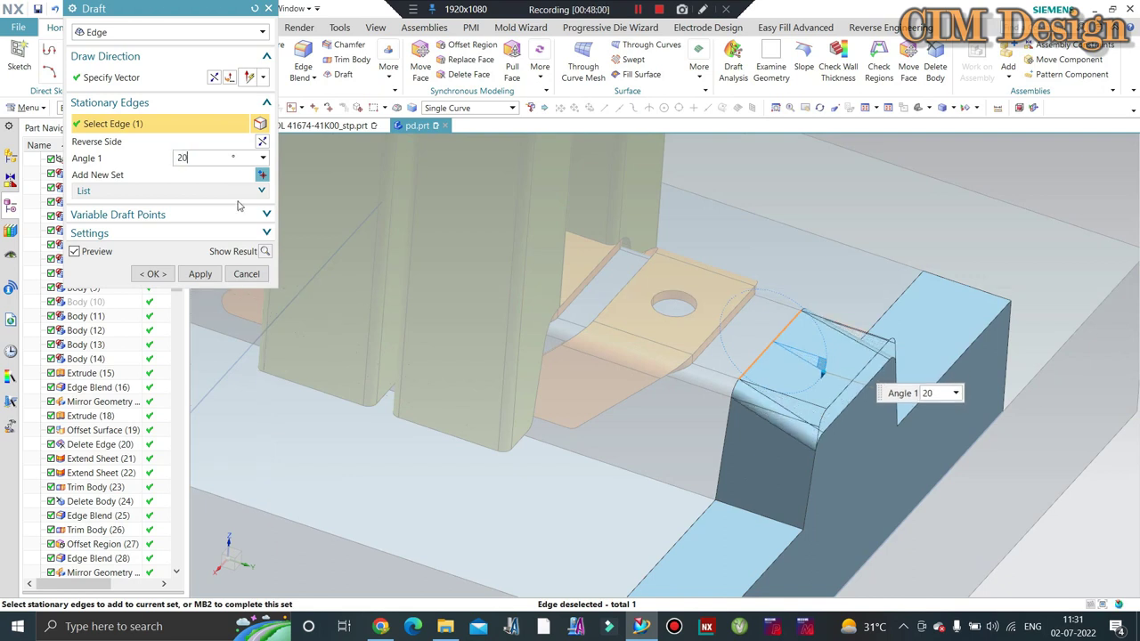
pyautogui.write('25')
pyautogui.press('Return')
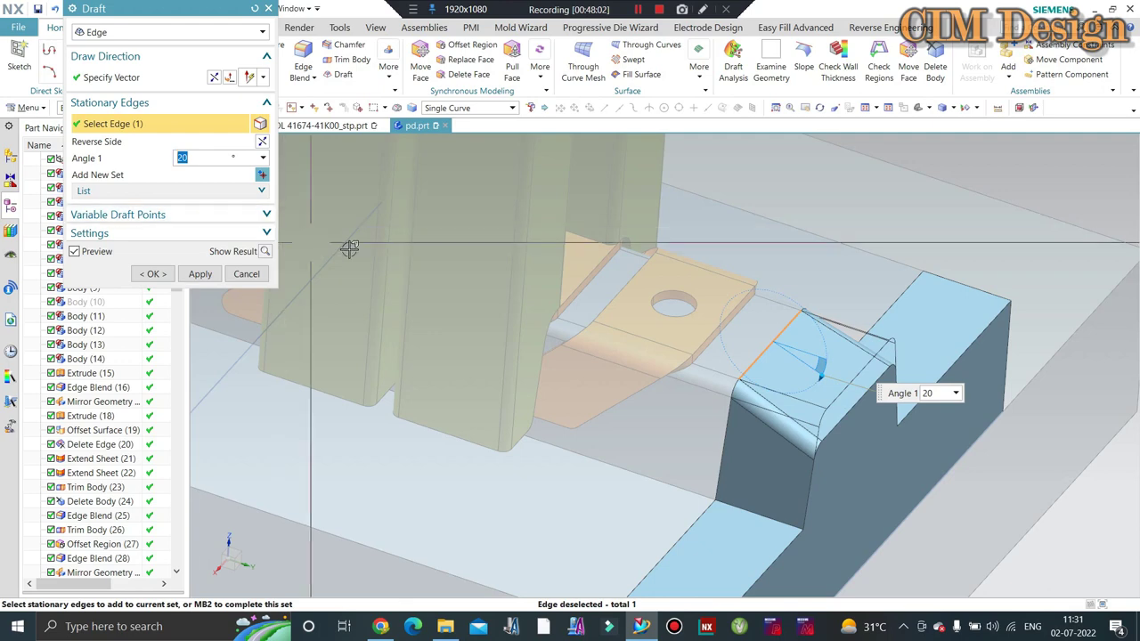
pyautogui.press('Return')
pyautogui.middleClick(323, 306)
pyautogui.middleClick(496, 313)
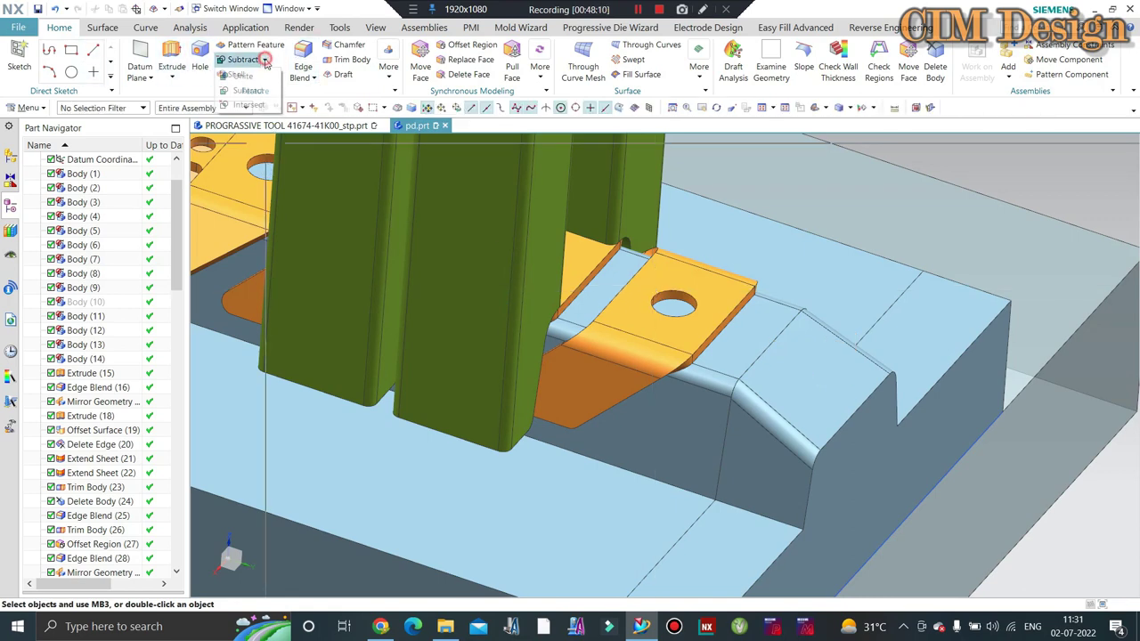
# Step: Unite the two split die insert pieces into one body
pyautogui.click(257, 78)
pyautogui.click(757, 445)
pyautogui.click(810, 472)
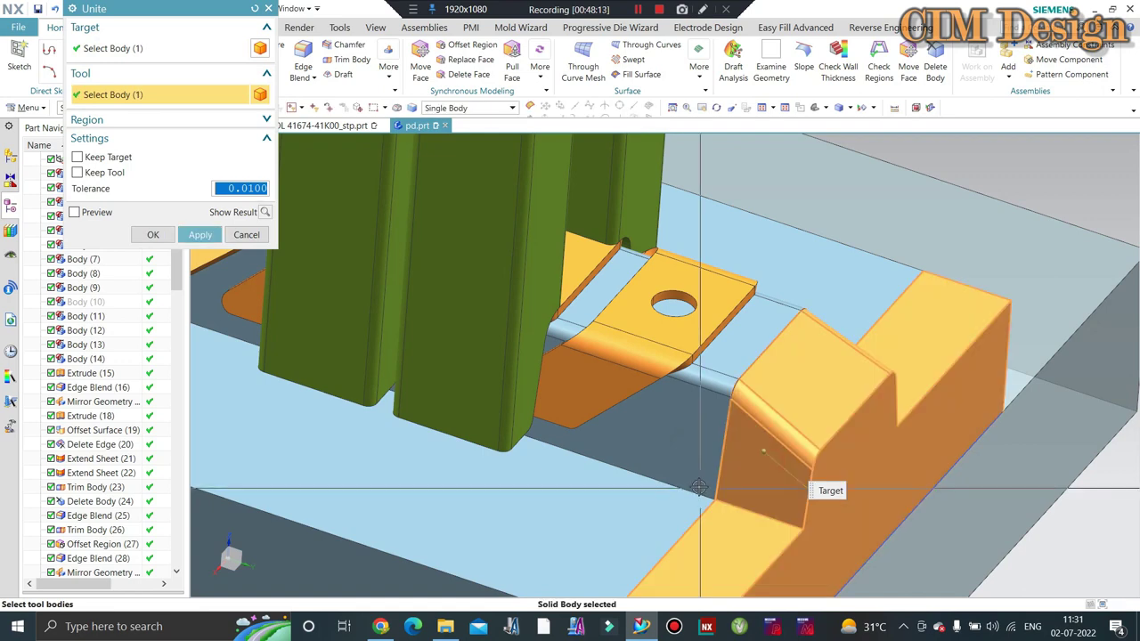
pyautogui.middleClick(697, 484)
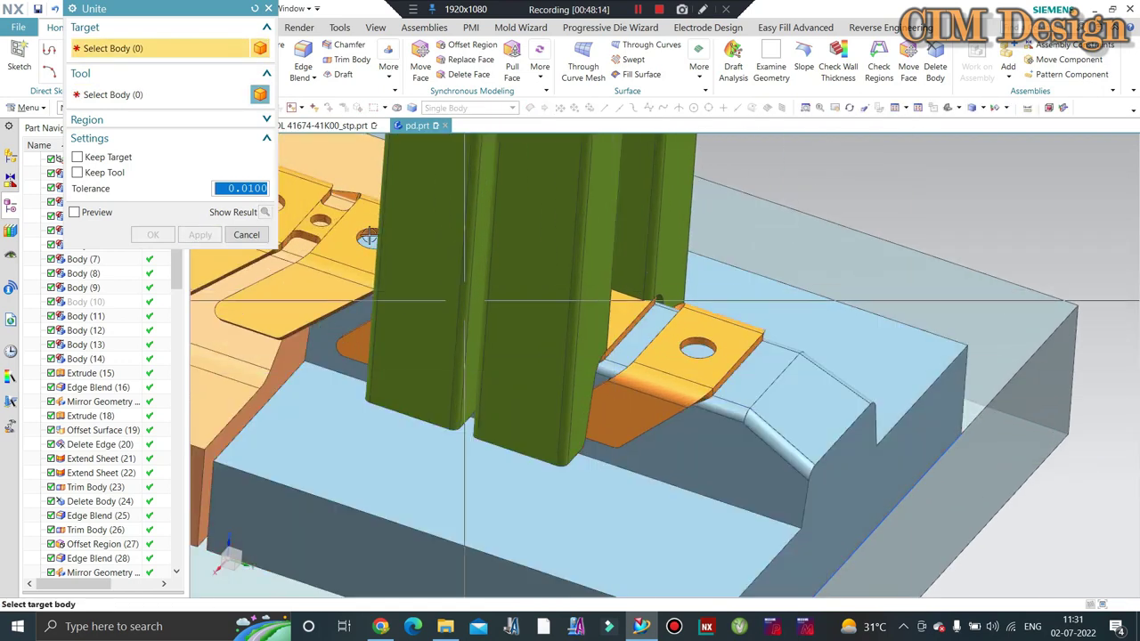
pyautogui.click(246, 235)
# Step: Round the seven ramp edges with 6 mm edge blends
pyautogui.click(304, 62)
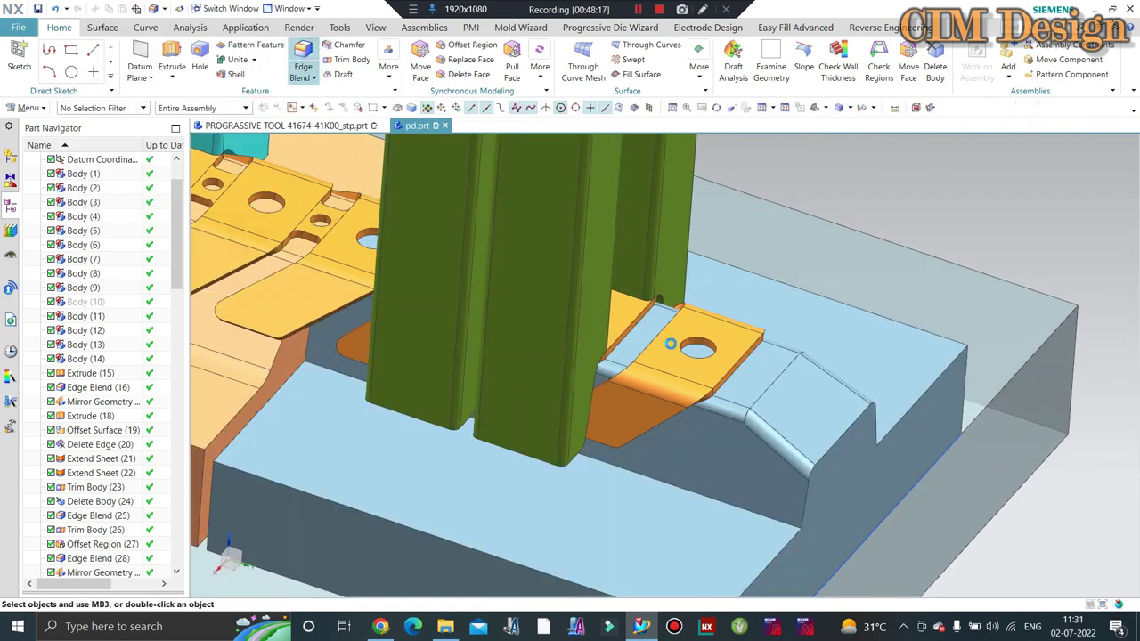
pyautogui.click(781, 394)
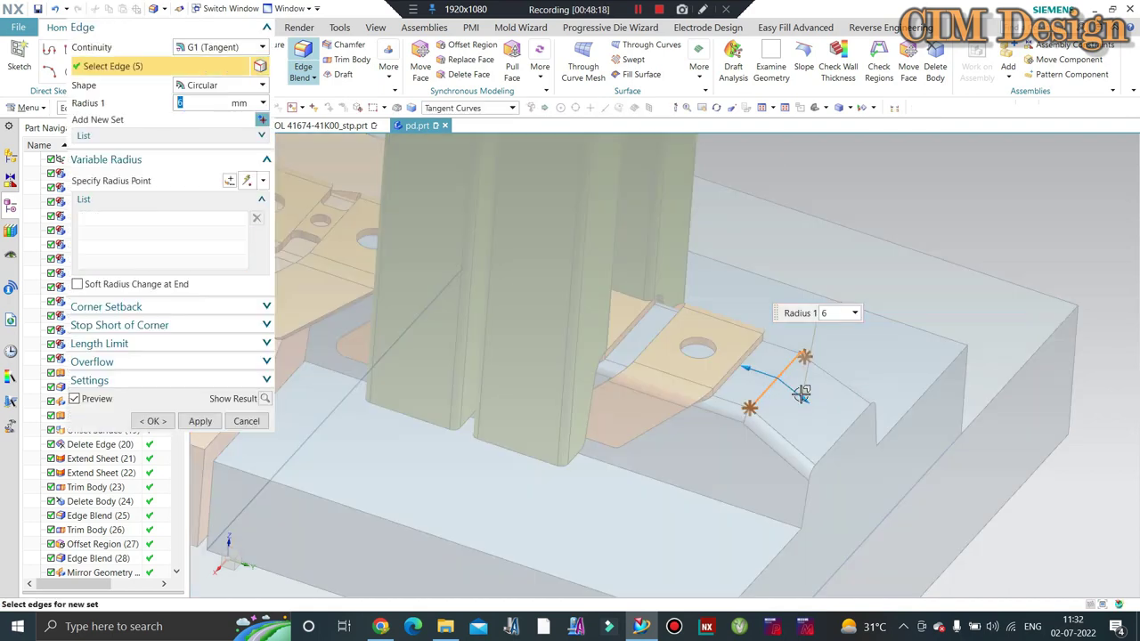
pyautogui.scroll(2, 771, 402)
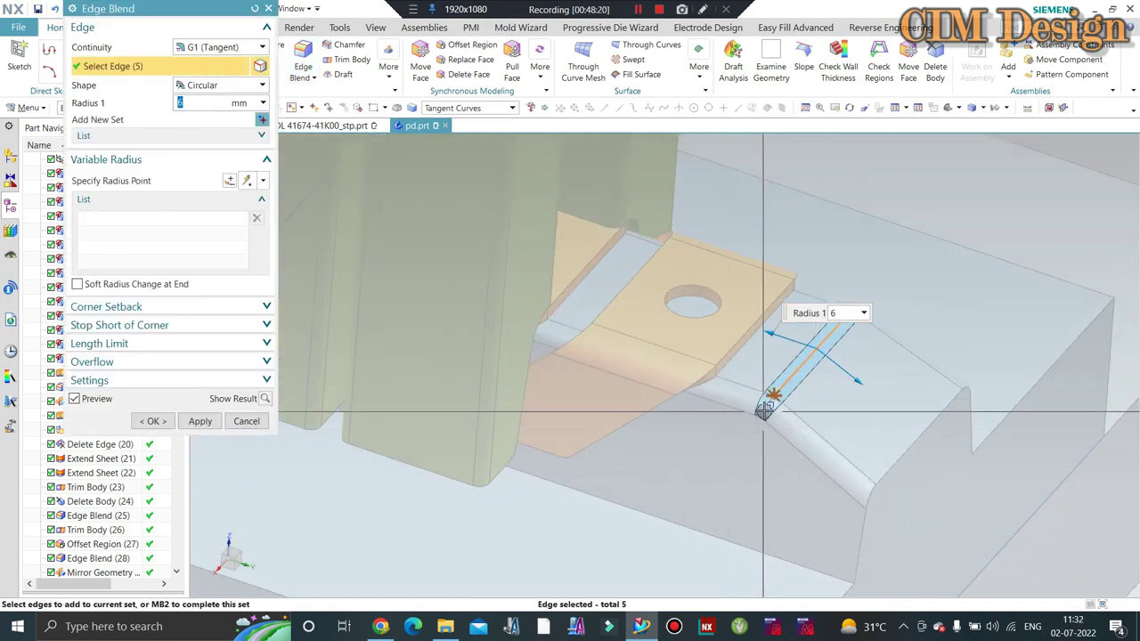
pyautogui.middleClick(854, 320)
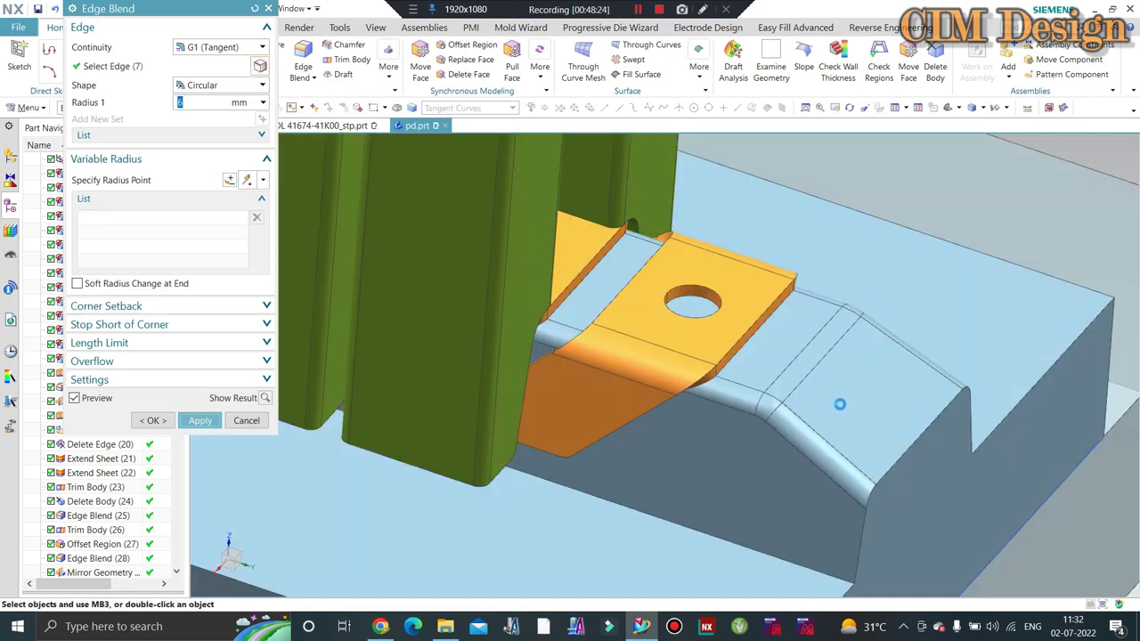
pyautogui.scroll(-3, 838, 402)
pyautogui.scroll(-2, 839, 403)
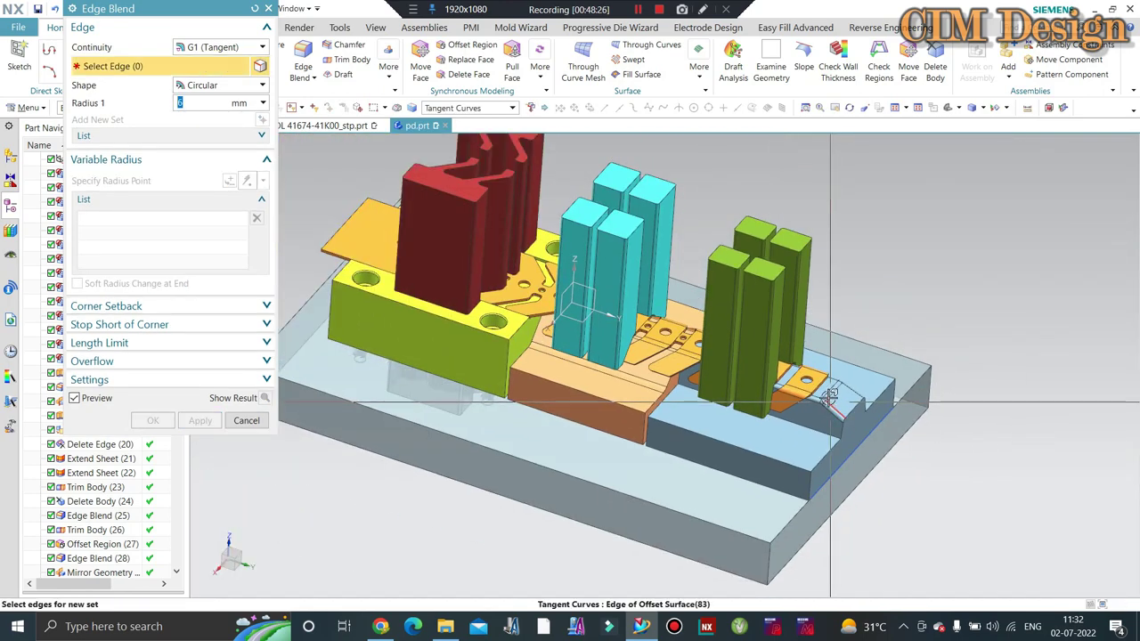
pyautogui.moveTo(837, 401)
pyautogui.mouseDown(button='middle')
pyautogui.moveTo(819, 373)
pyautogui.moveTo(783, 378)
pyautogui.mouseUp(button='middle')
pyautogui.click(247, 420)
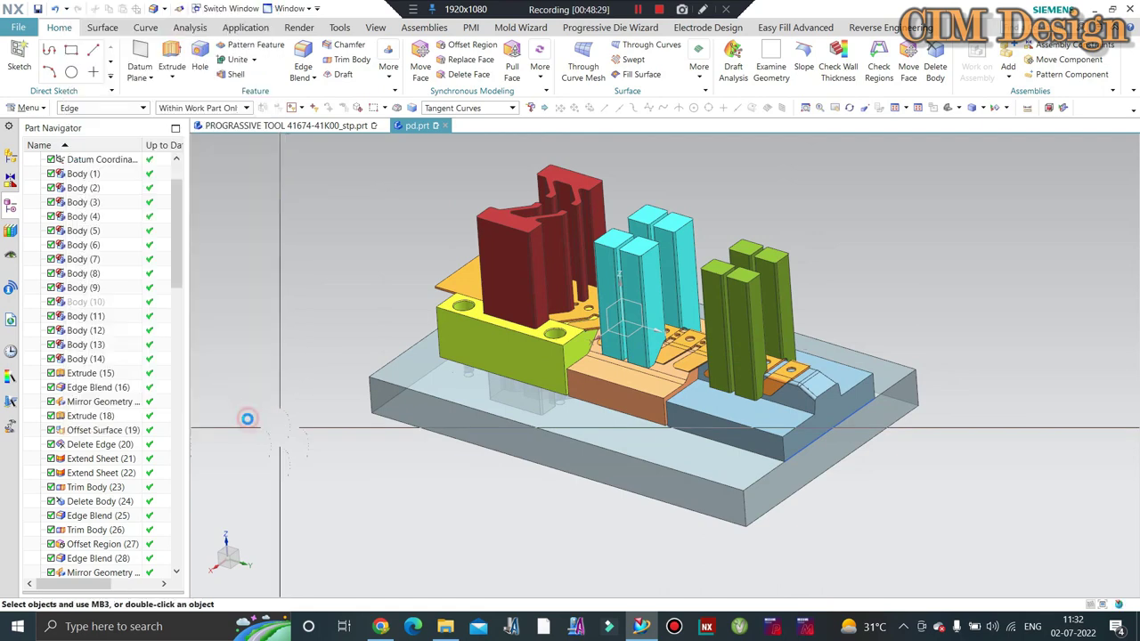
# Step: Snap to top view, then zoom and orbit into an isometric view of the die assembly
pyautogui.moveTo(248, 418); pyautogui.dragTo(1070, 400, button='middle')
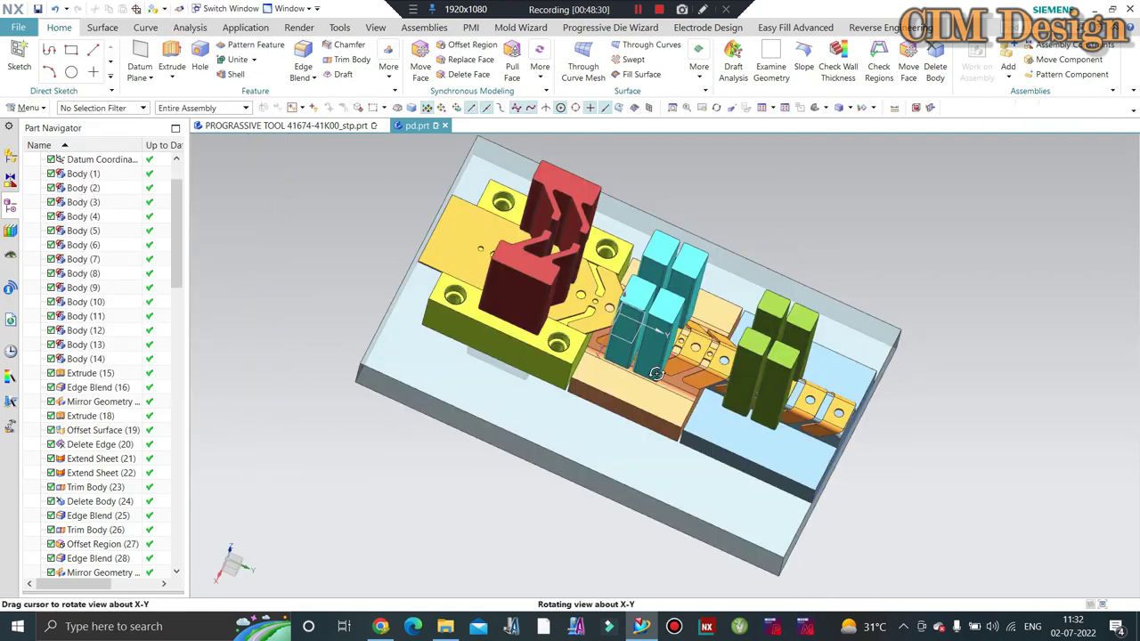
pyautogui.press('F8')
pyautogui.scroll(2, 634, 215)
pyautogui.scroll(2, 635, 215)
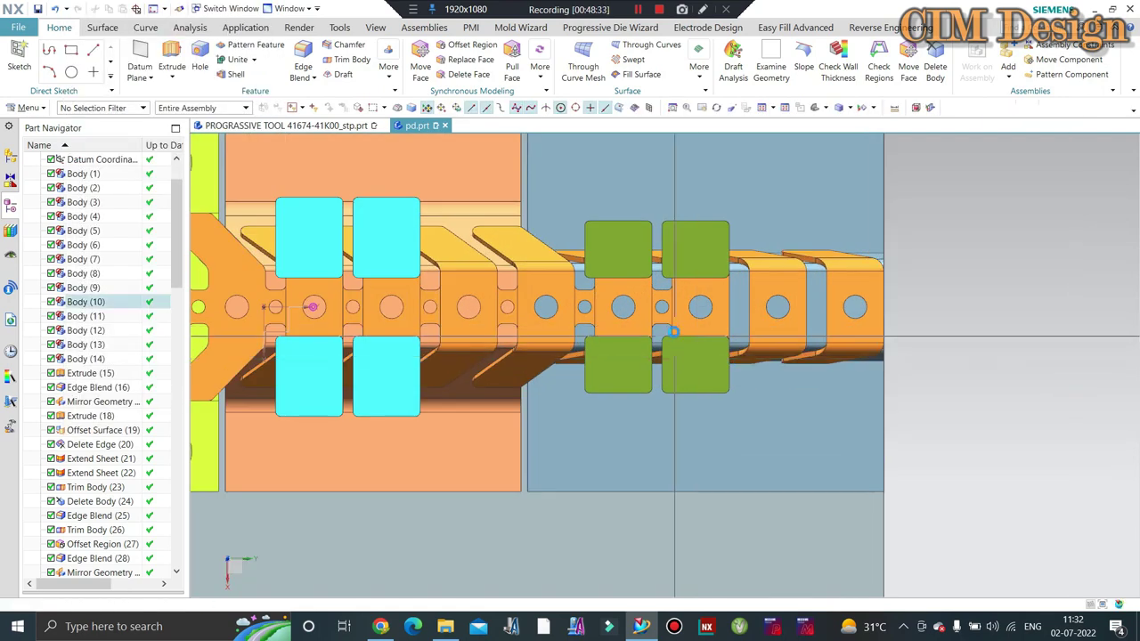
pyautogui.scroll(2, 635, 215)
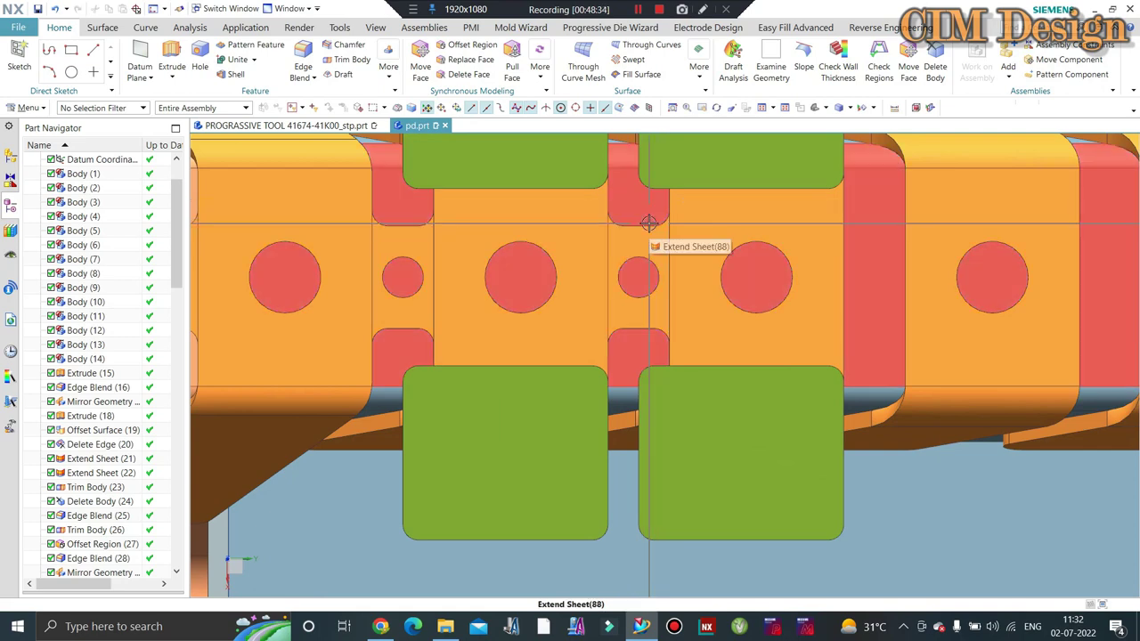
pyautogui.scroll(-1, 736, 325)
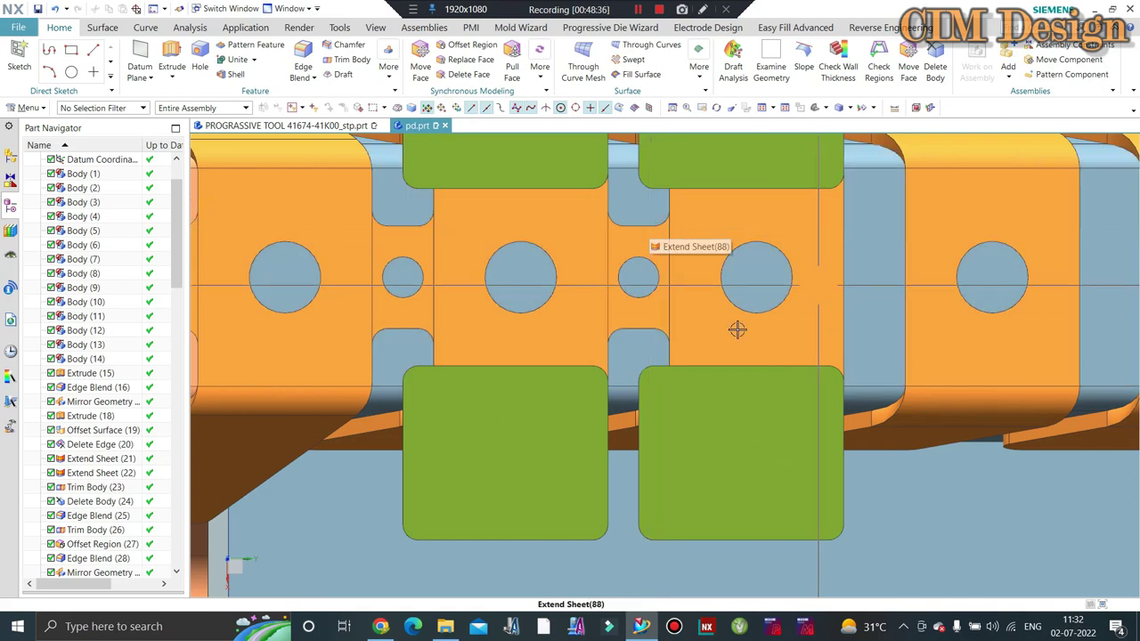
pyautogui.scroll(-2, 888, 287)
pyautogui.scroll(1, 796, 288)
pyautogui.scroll(1, 1019, 237)
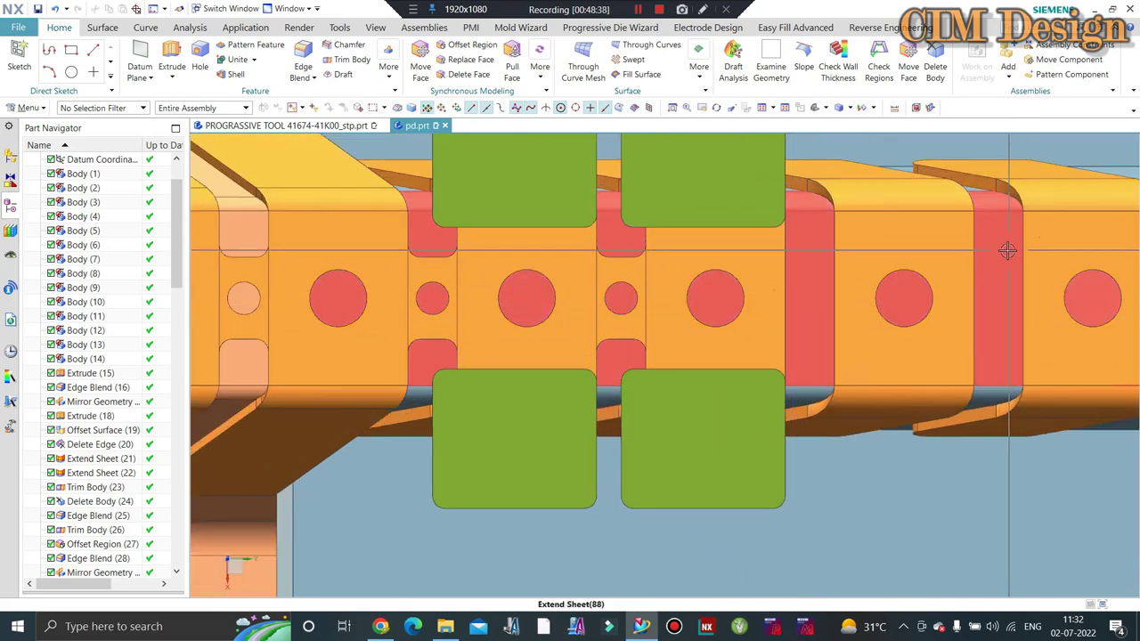
pyautogui.scroll(-1, 682, 400)
pyautogui.scroll(-1, 682, 389)
pyautogui.scroll(-1, 681, 358)
pyautogui.scroll(-1, 601, 331)
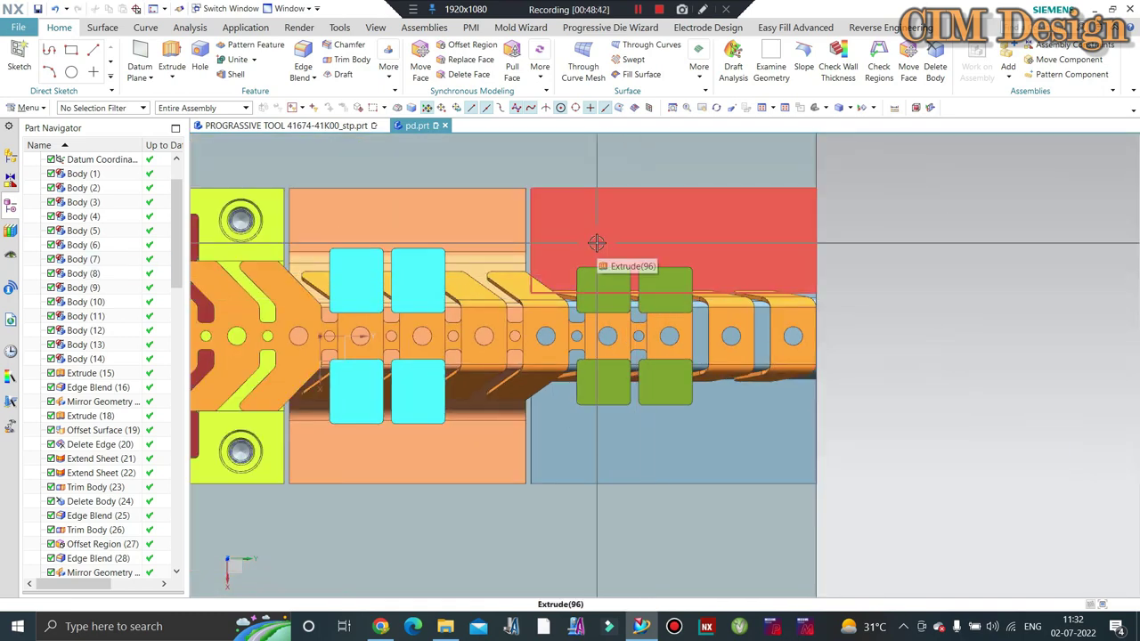
pyautogui.scroll(-1, 771, 220)
pyautogui.moveTo(738, 303); pyautogui.dragTo(738, 298, button='middle')
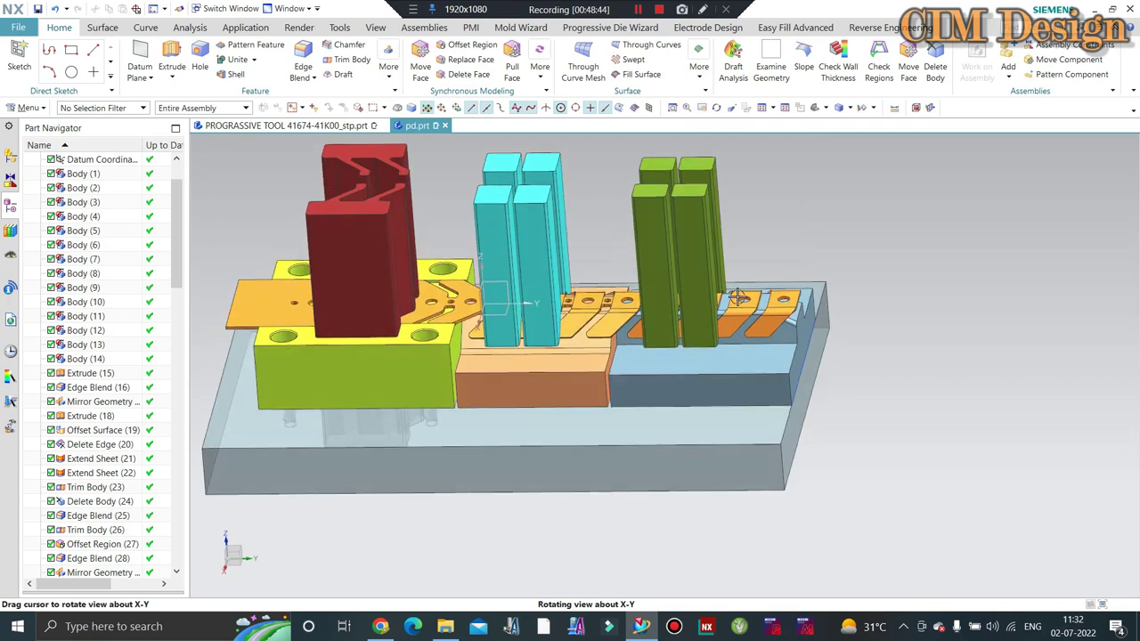
pyautogui.scroll(2, 738, 299)
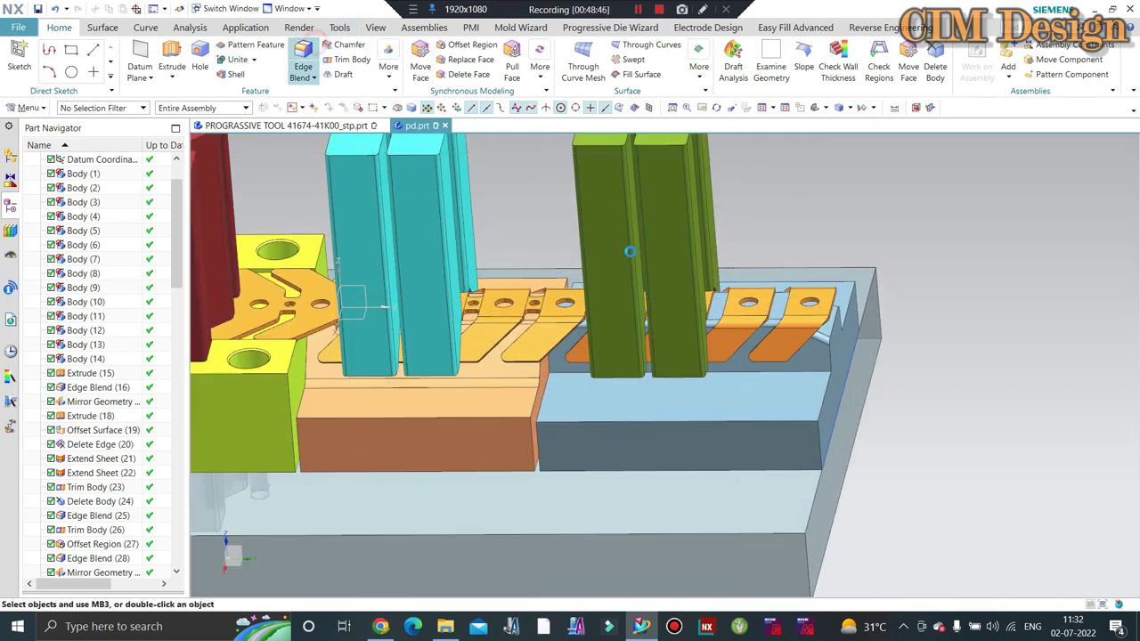
# Step: Round two long slot edges of the die plate with a 3 mm edge blend
pyautogui.click(816, 372)
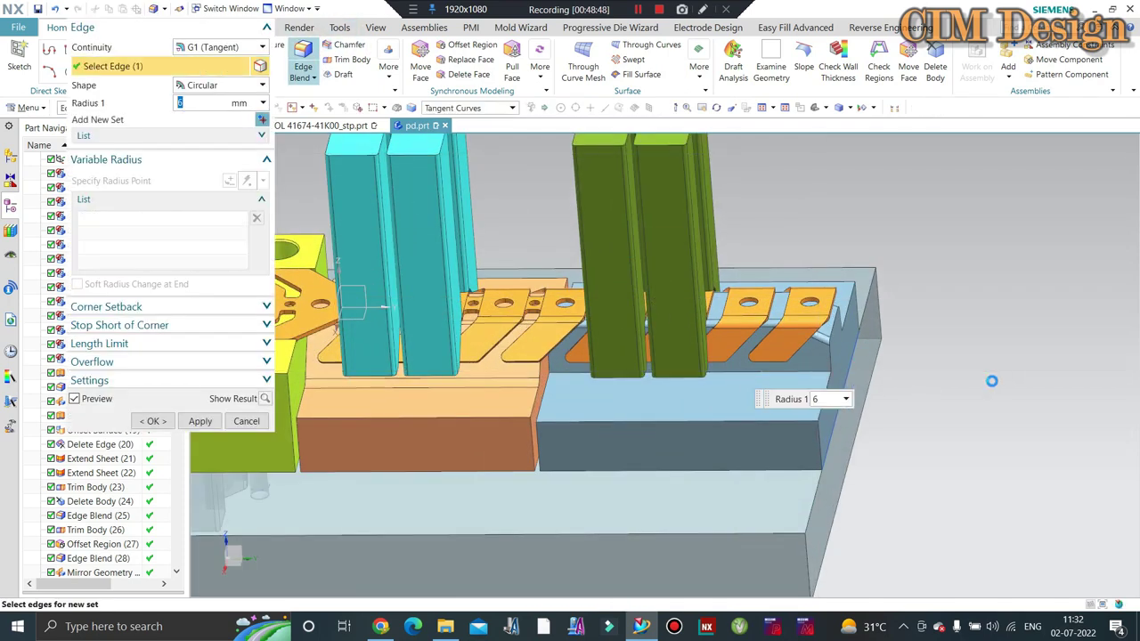
pyautogui.moveTo(979, 365); pyautogui.dragTo(936, 402, button='middle')
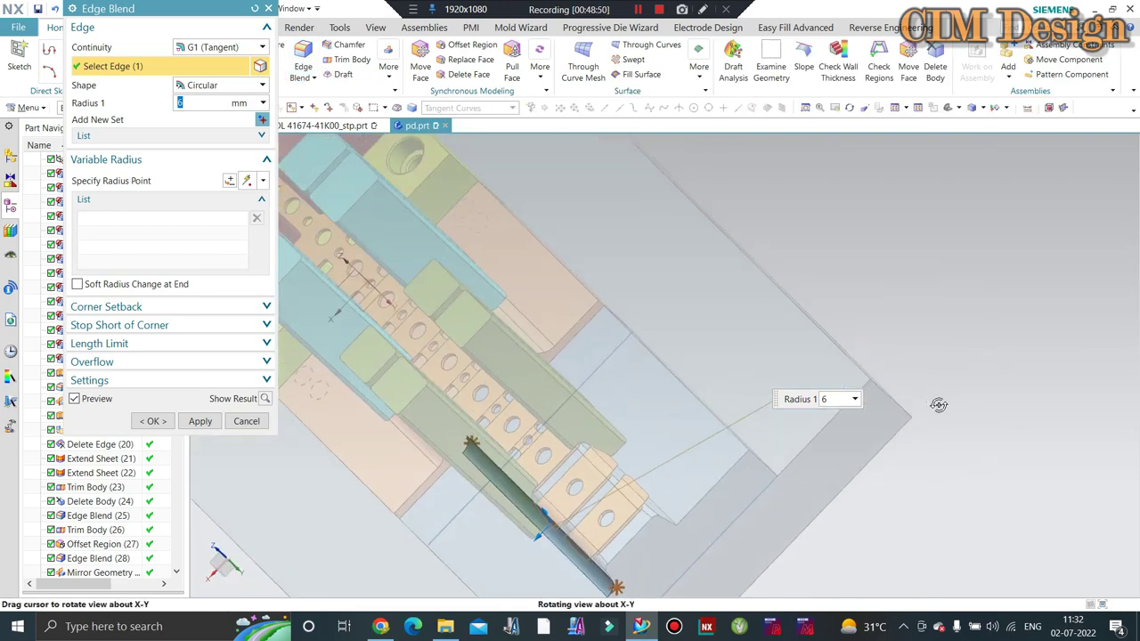
pyautogui.scroll(2, 656, 507)
pyautogui.click(656, 503)
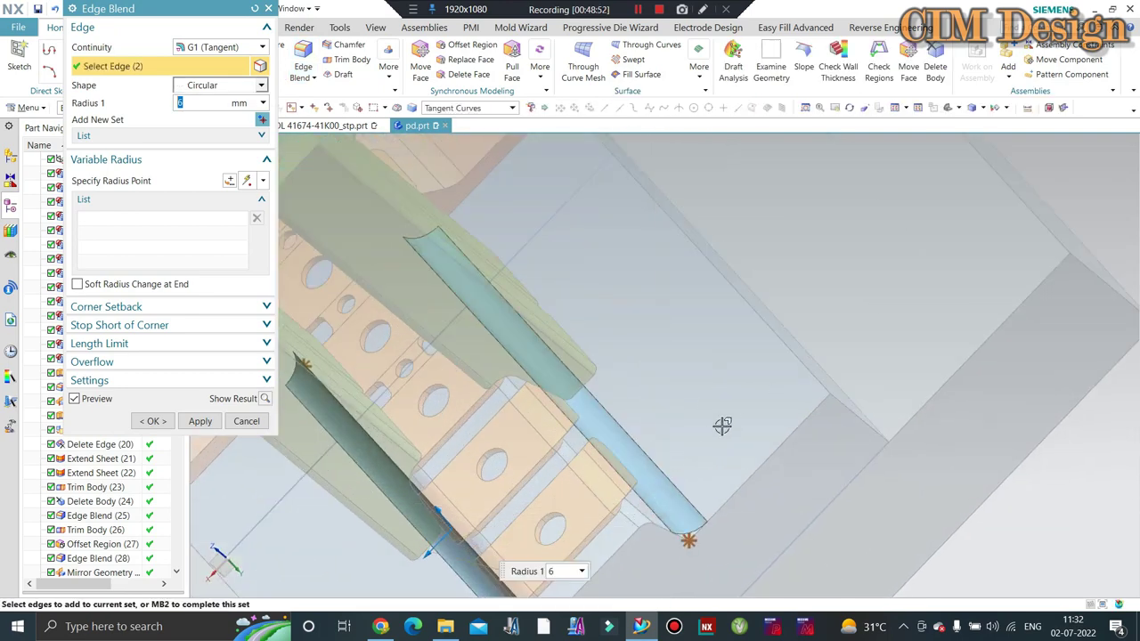
pyautogui.moveTo(721, 425); pyautogui.dragTo(680, 400, button='middle')
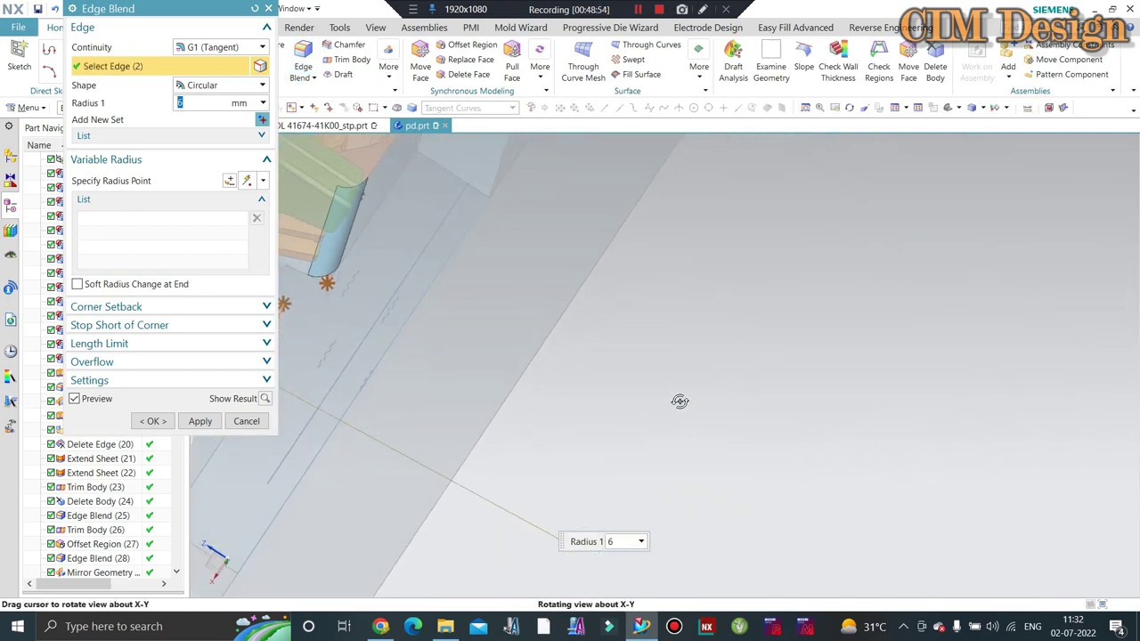
pyautogui.scroll(-2, 511, 335)
pyautogui.write('5')
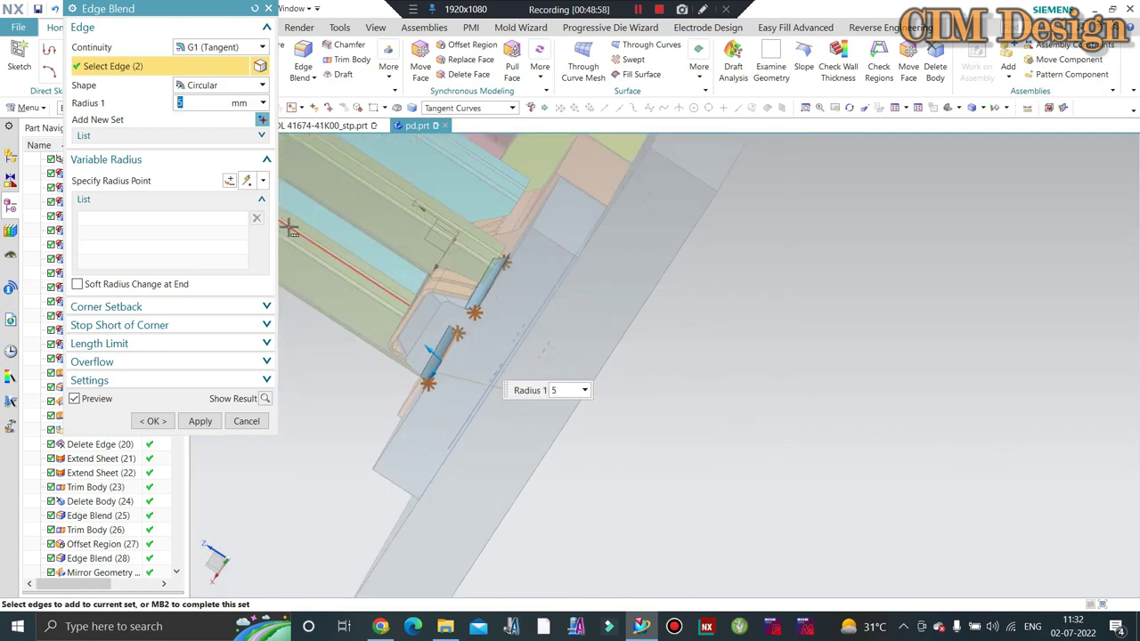
pyautogui.middleClick(604, 277)
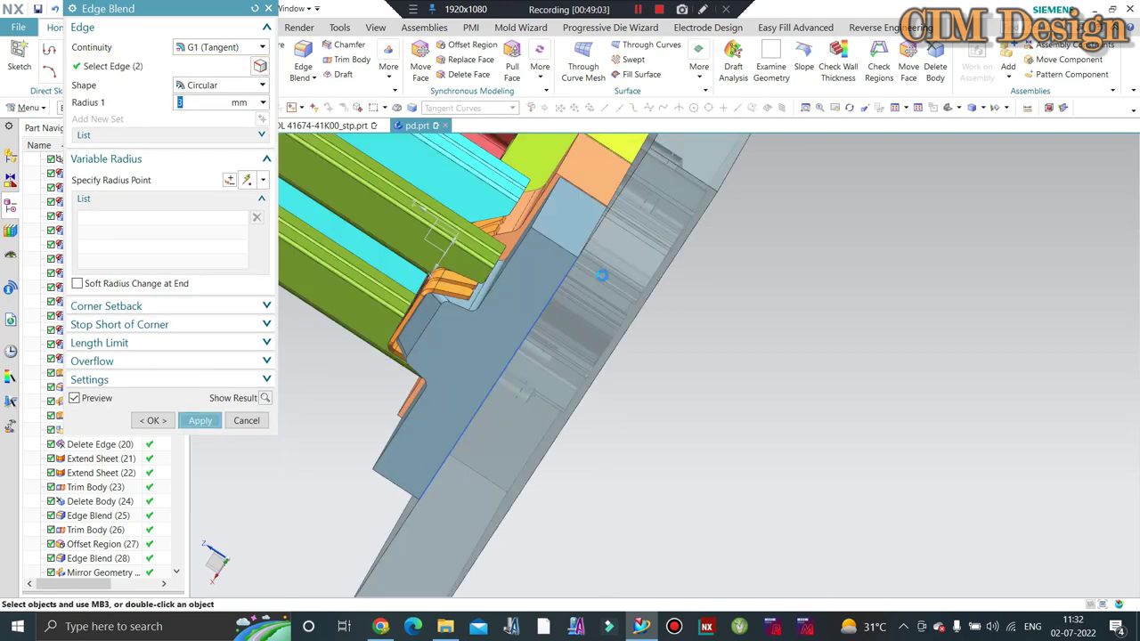
# Step: Orbit to check the blend, then return to top view and zoom in
pyautogui.scroll(-3, 587, 289)
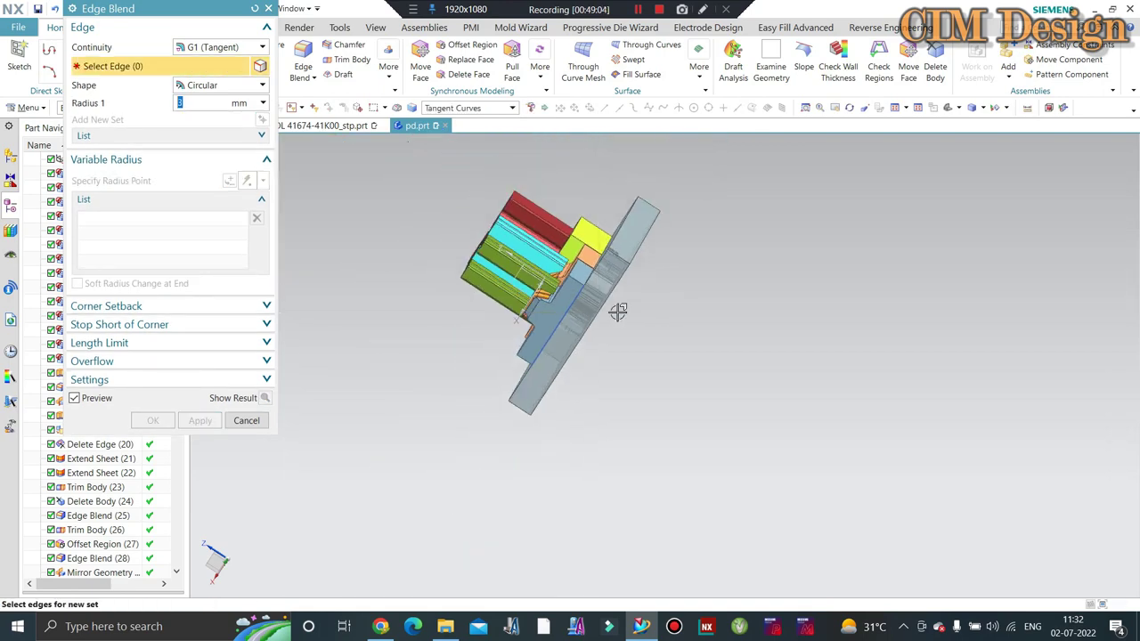
pyautogui.moveTo(615, 311)
pyautogui.mouseDown(button='middle')
pyautogui.moveTo(700, 293)
pyautogui.moveTo(773, 325)
pyautogui.mouseUp(button='middle')
pyautogui.press('F8')
pyautogui.scroll(5, 574, 294)
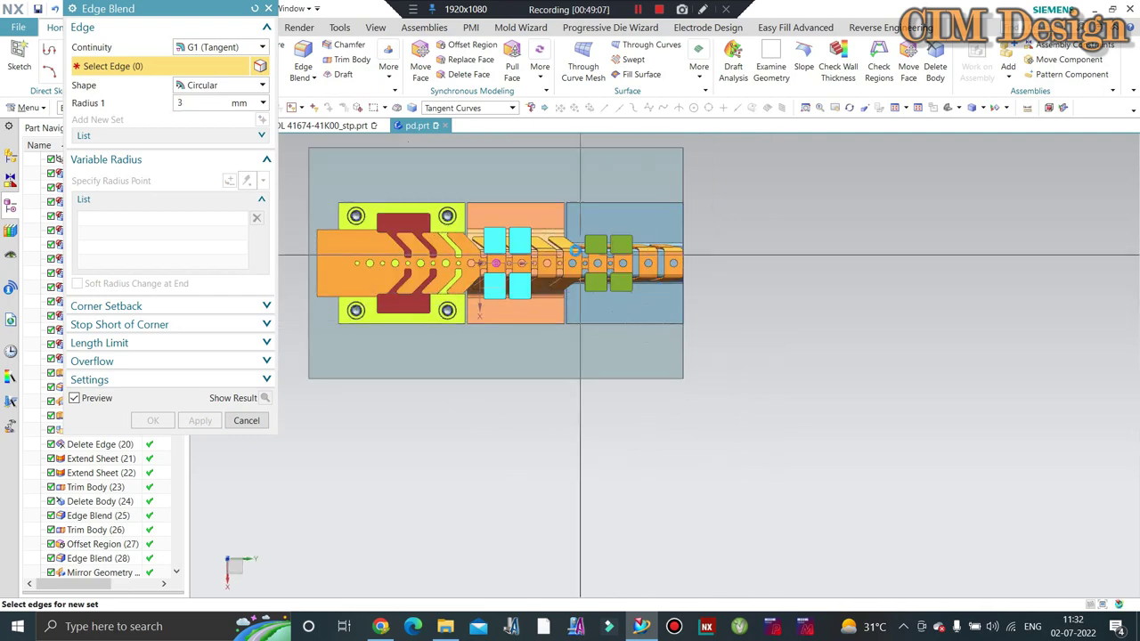
pyautogui.scroll(3, 587, 209)
pyautogui.scroll(2, 539, 197)
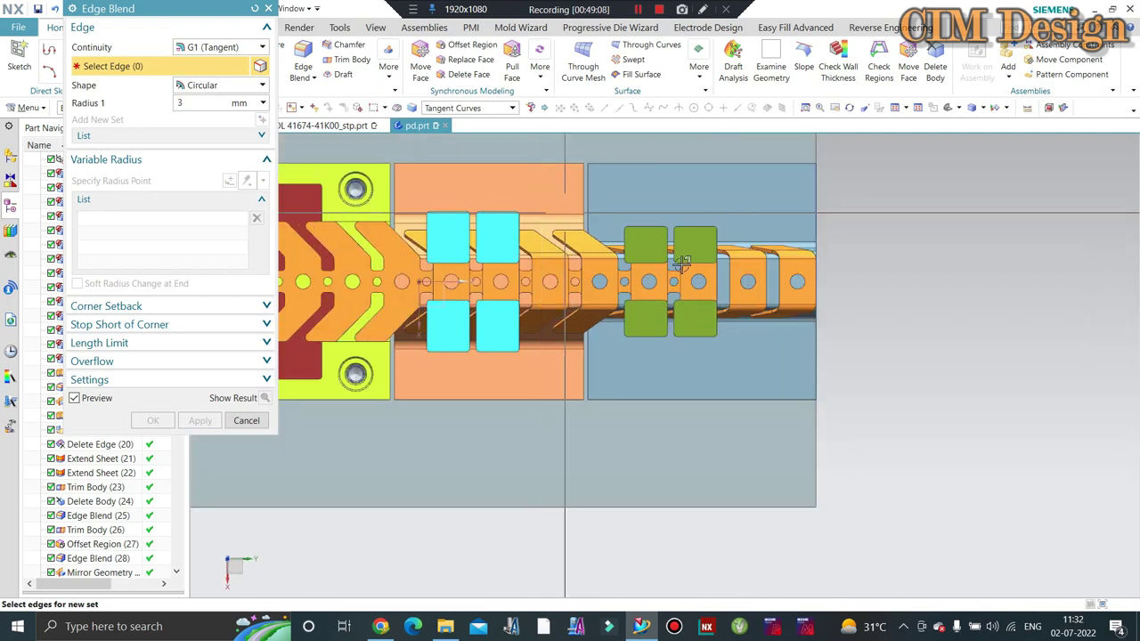
pyautogui.scroll(2, 742, 267)
# Step: Start an extrude sketch on the strip's flat face between the green punches
pyautogui.click(246, 420)
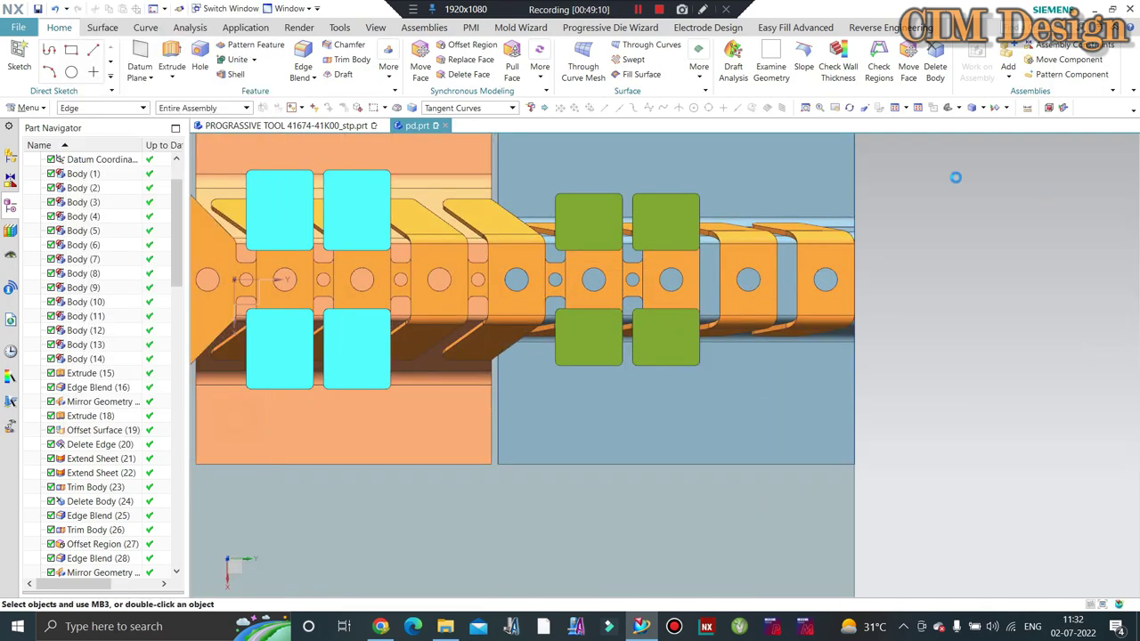
pyautogui.click(171, 62)
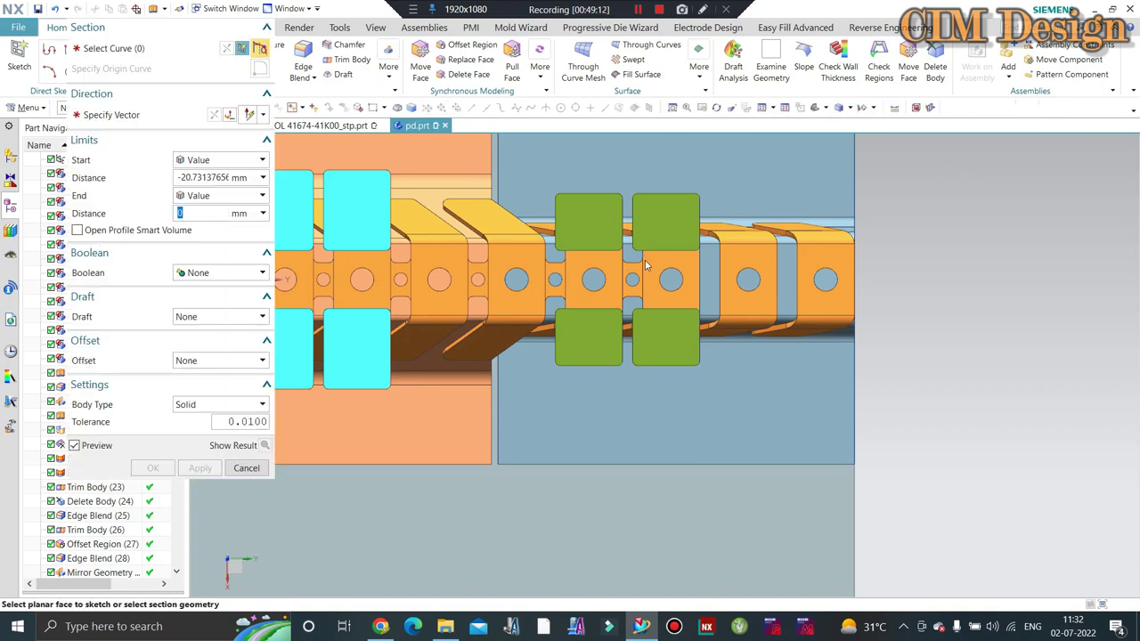
pyautogui.scroll(3, 623, 254)
pyautogui.scroll(-3, 615, 254)
pyautogui.scroll(3, 614, 254)
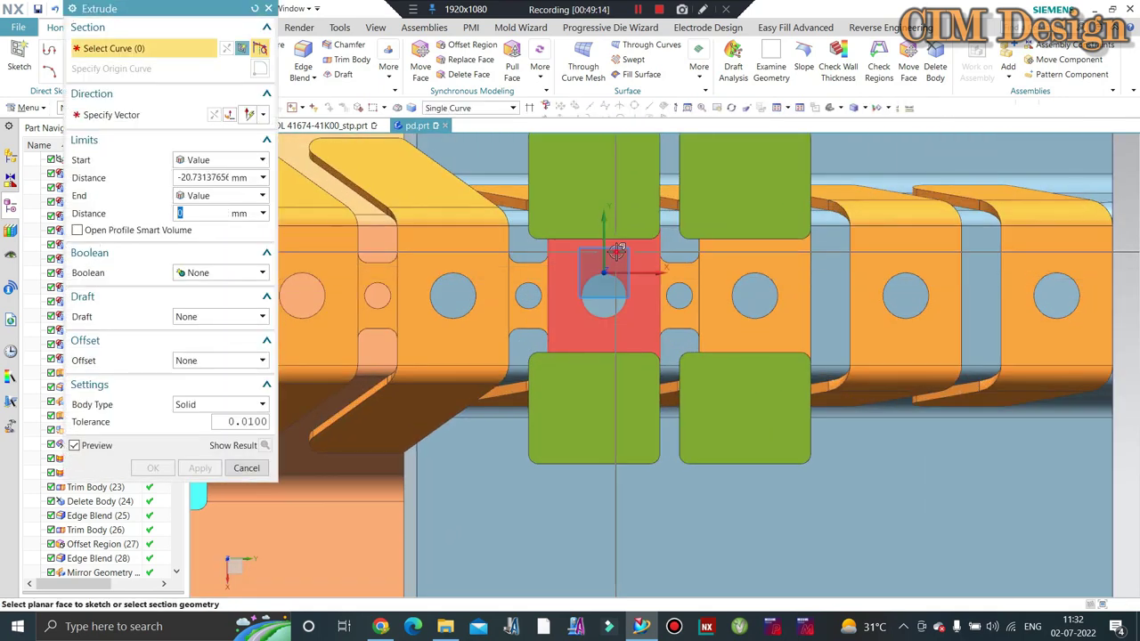
pyautogui.press('Escape')
pyautogui.click(421, 178)
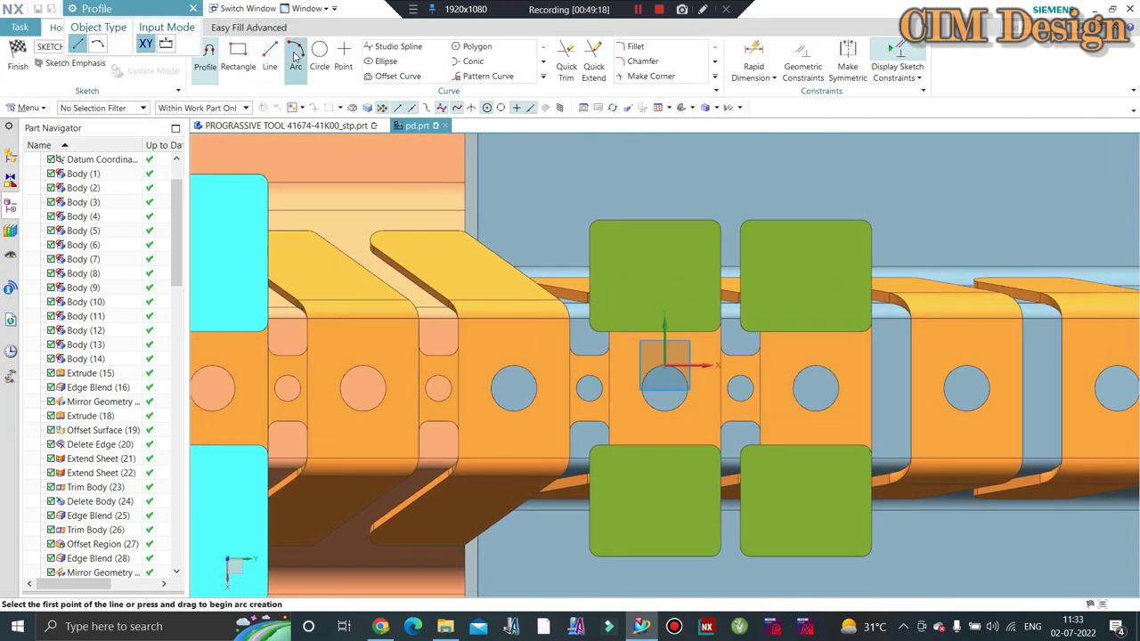
# Step: Draw a 6 × 13 mm rectangle between the slots and finish the sketch
pyautogui.click(238, 55)
pyautogui.scroll(2, 753, 353)
pyautogui.scroll(2, 639, 295)
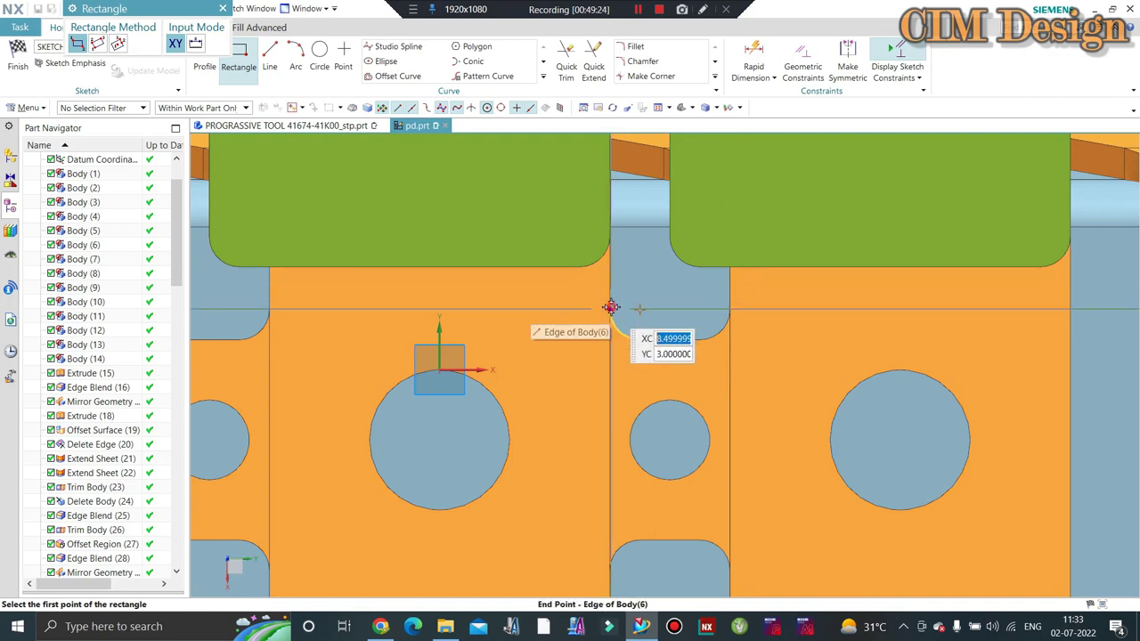
pyautogui.click(609, 308)
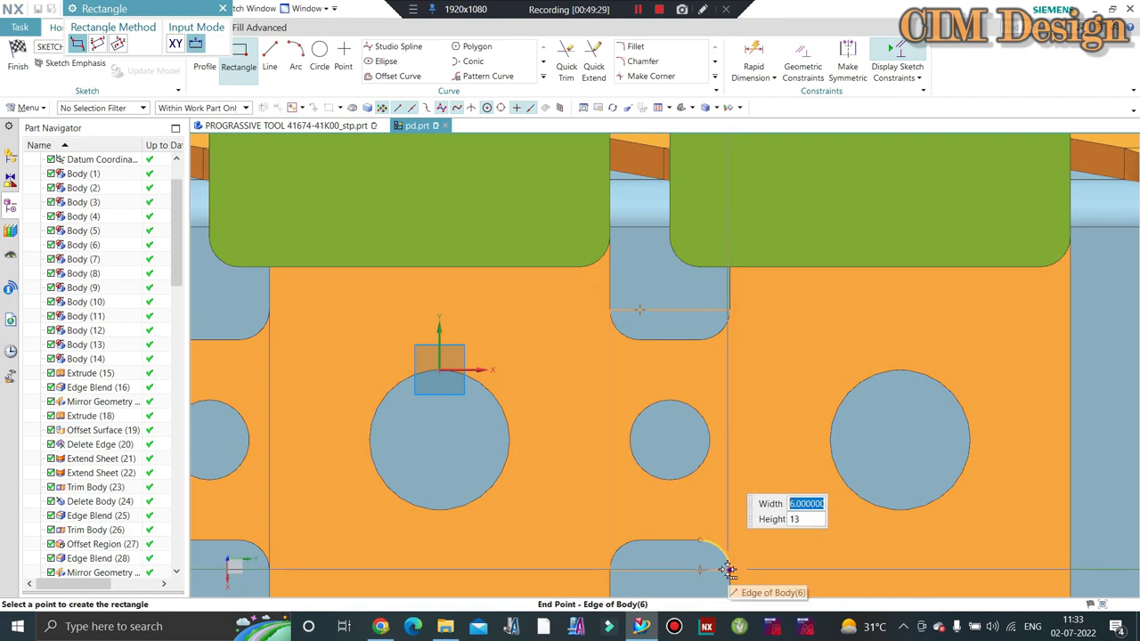
pyautogui.click(728, 570)
pyautogui.click(801, 509)
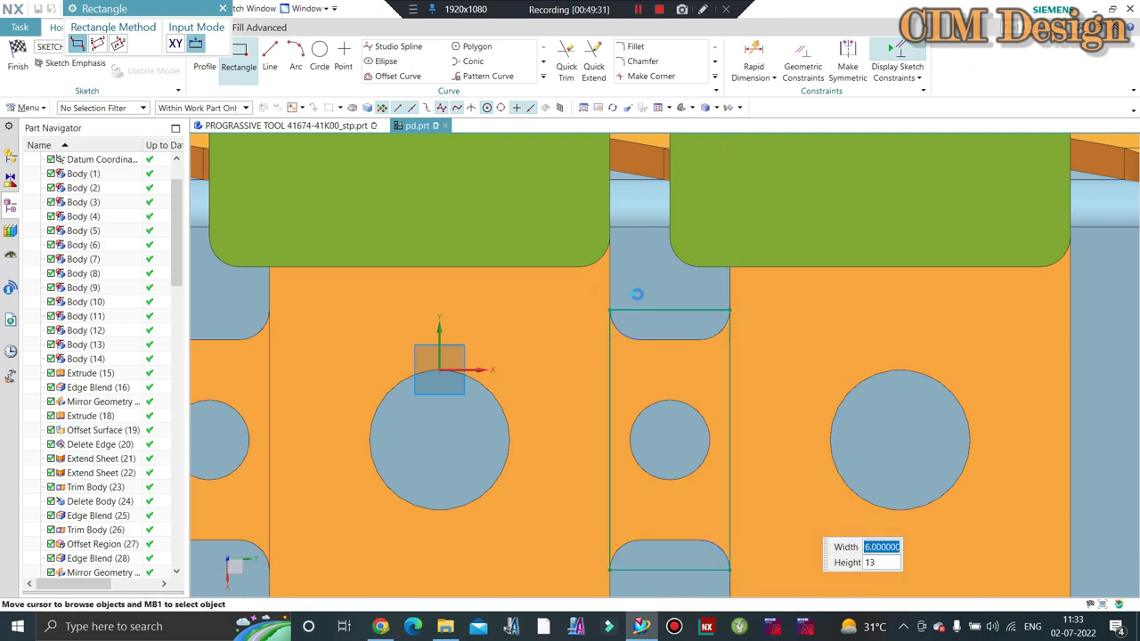
pyautogui.click(222, 8)
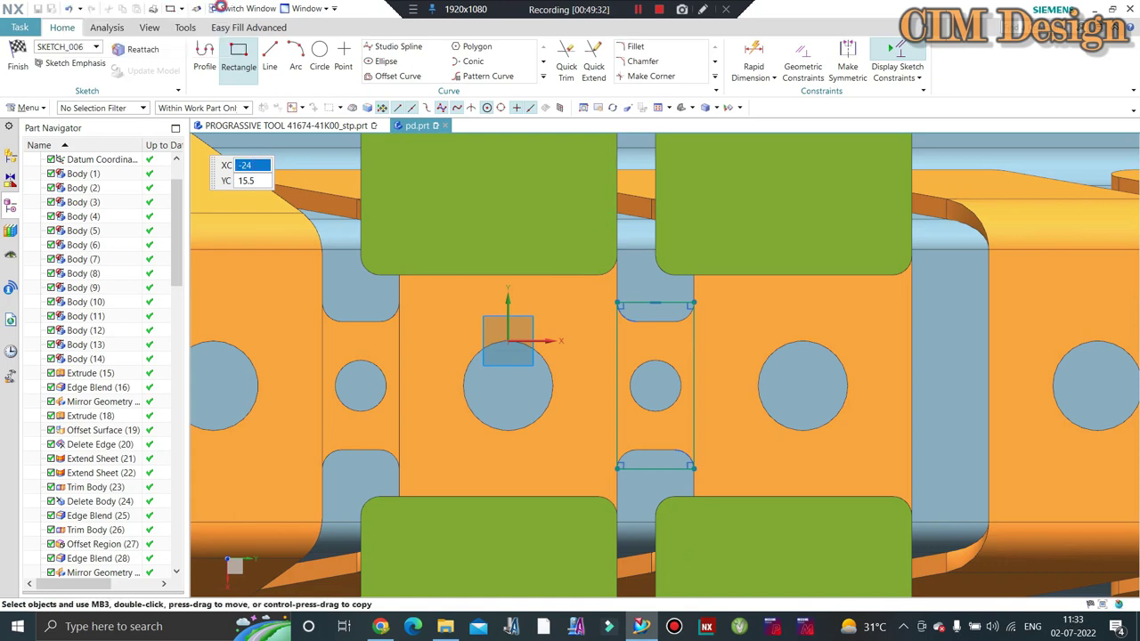
pyautogui.moveTo(477, 324); pyautogui.dragTo(587, 240, button='middle')
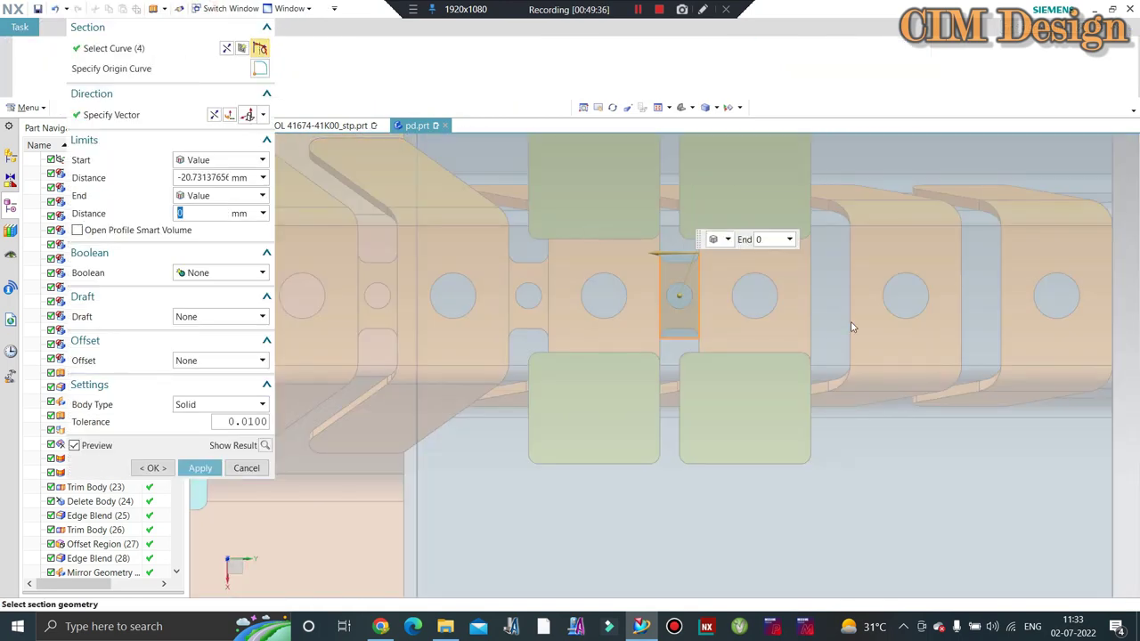
# Step: Extrude the rectangle 80 mm into a separate solid
pyautogui.click(203, 178)
pyautogui.write('80')
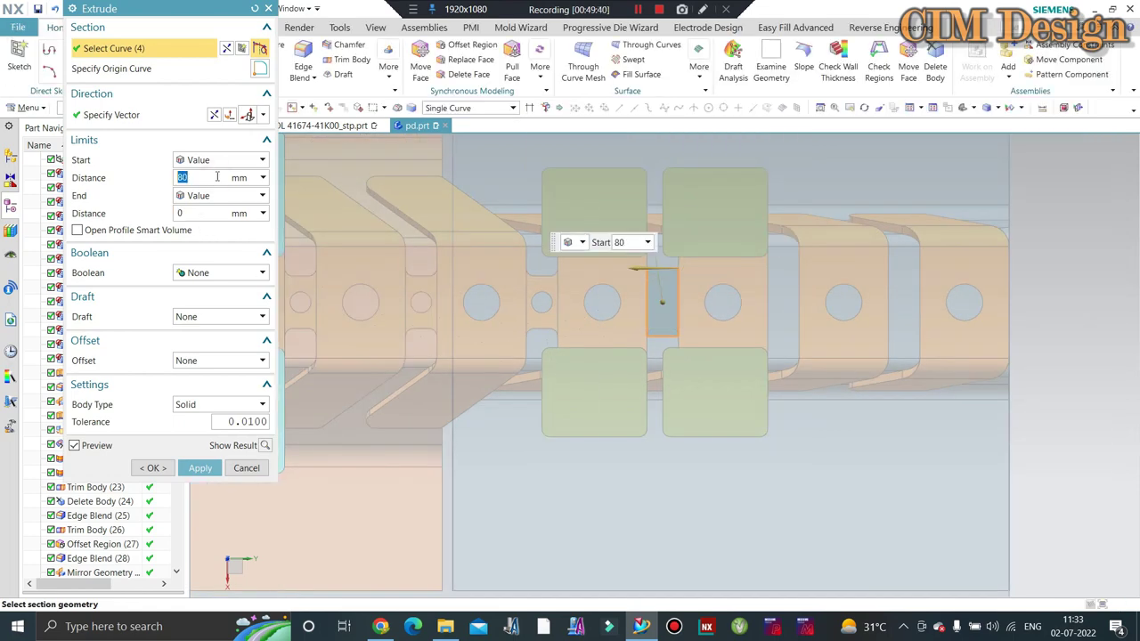
pyautogui.moveTo(600, 194)
pyautogui.mouseDown(button='middle')
pyautogui.moveTo(621, 182)
pyautogui.moveTo(666, 198)
pyautogui.mouseUp(button='middle')
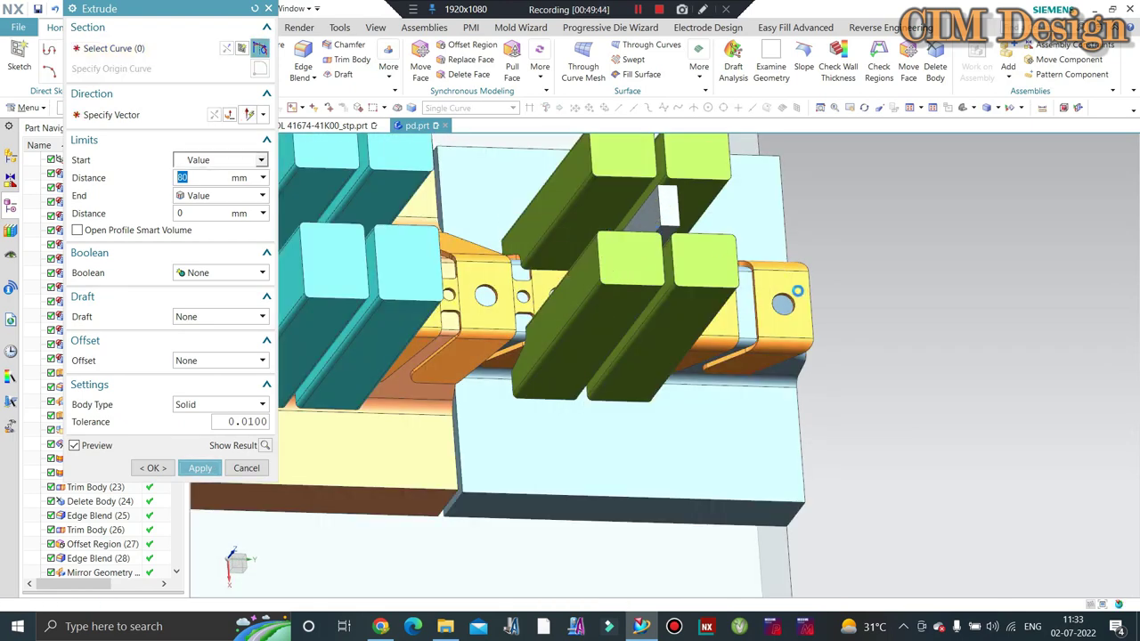
pyautogui.click(246, 469)
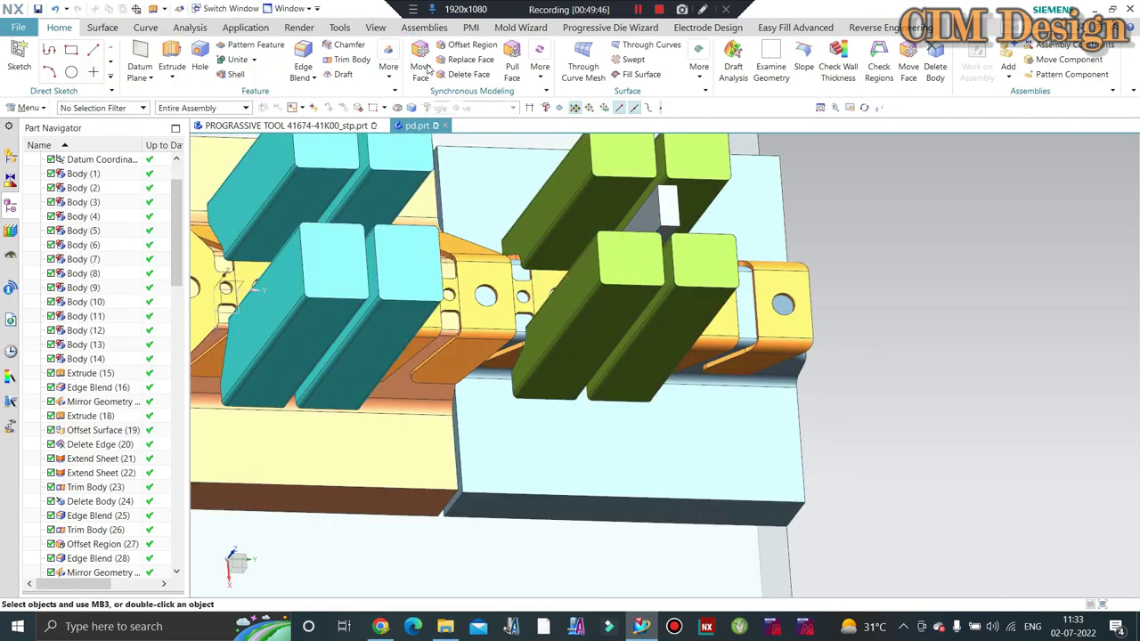
# Step: Offset the picked faces of the new grey block by 1 mm with Offset Region
pyautogui.click(663, 247)
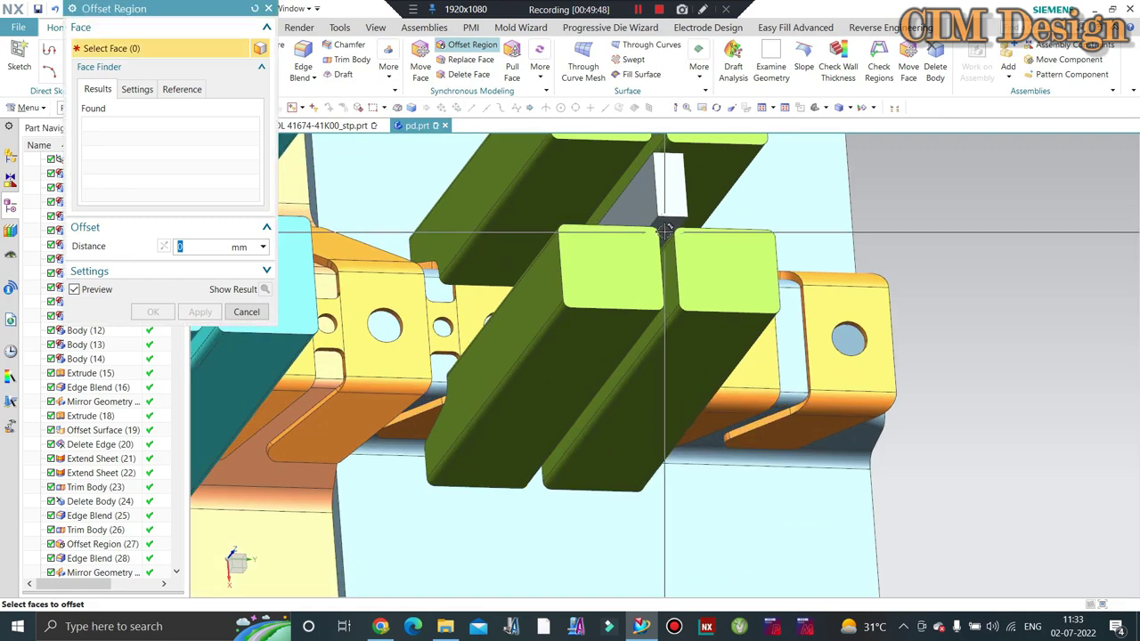
pyautogui.moveTo(1095, 240)
pyautogui.mouseDown(button='middle')
pyautogui.moveTo(970, 272)
pyautogui.moveTo(833, 245)
pyautogui.mouseUp(button='middle')
pyautogui.scroll(-3, 833, 245)
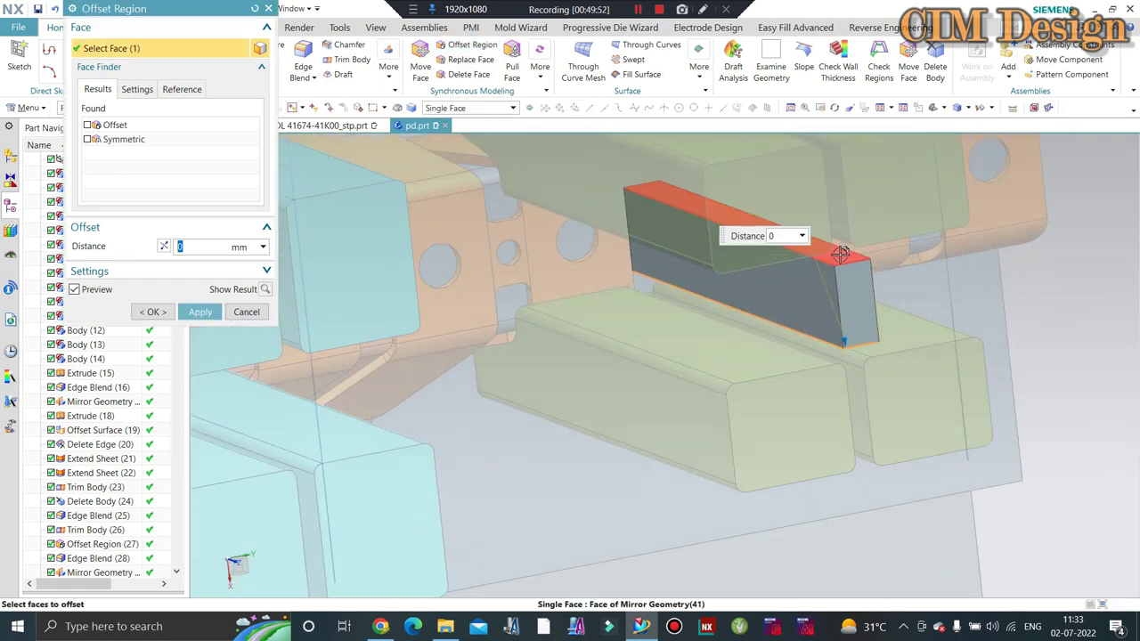
pyautogui.write('1')
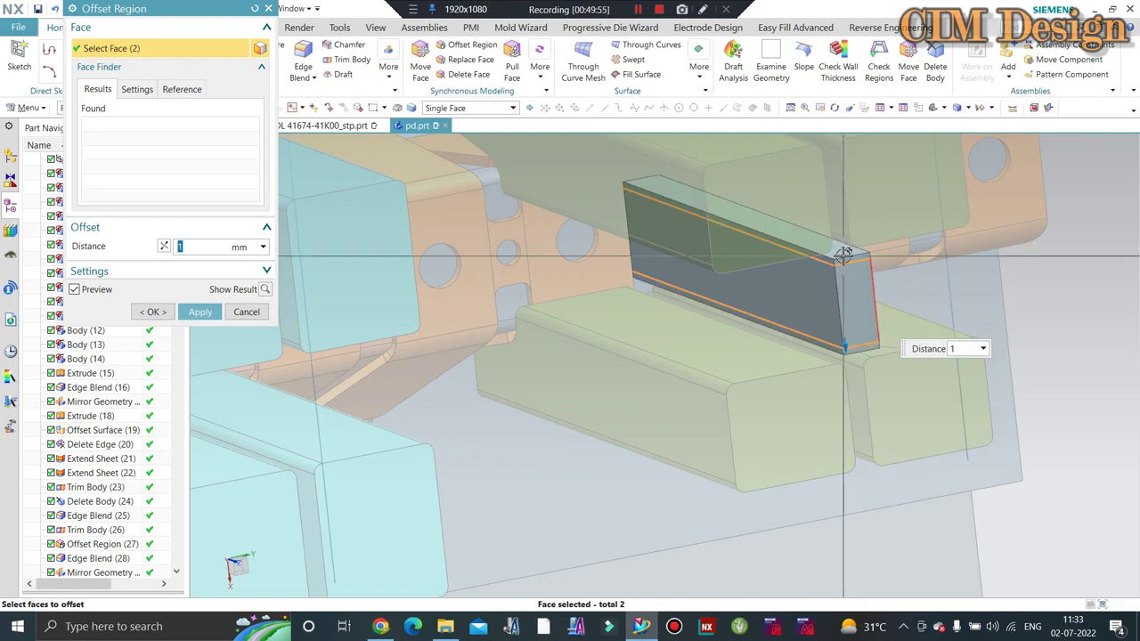
pyautogui.middleClick(843, 255)
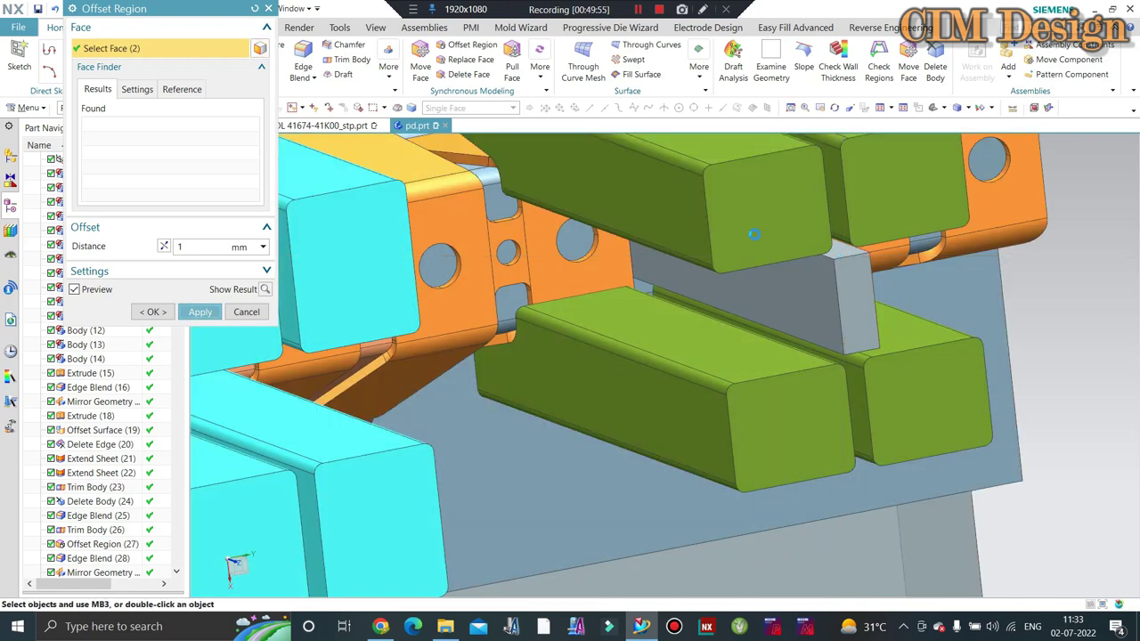
pyautogui.click(248, 313)
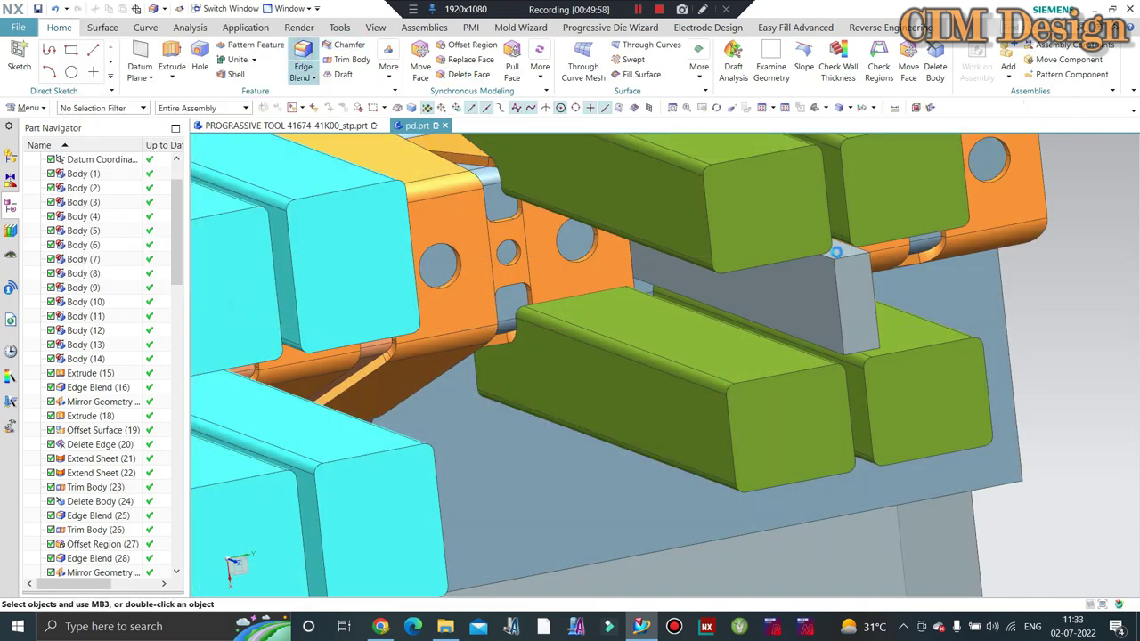
# Step: Edge-blend four long edges of the grey block with a small radius
pyautogui.press('b')
pyautogui.click(827, 257)
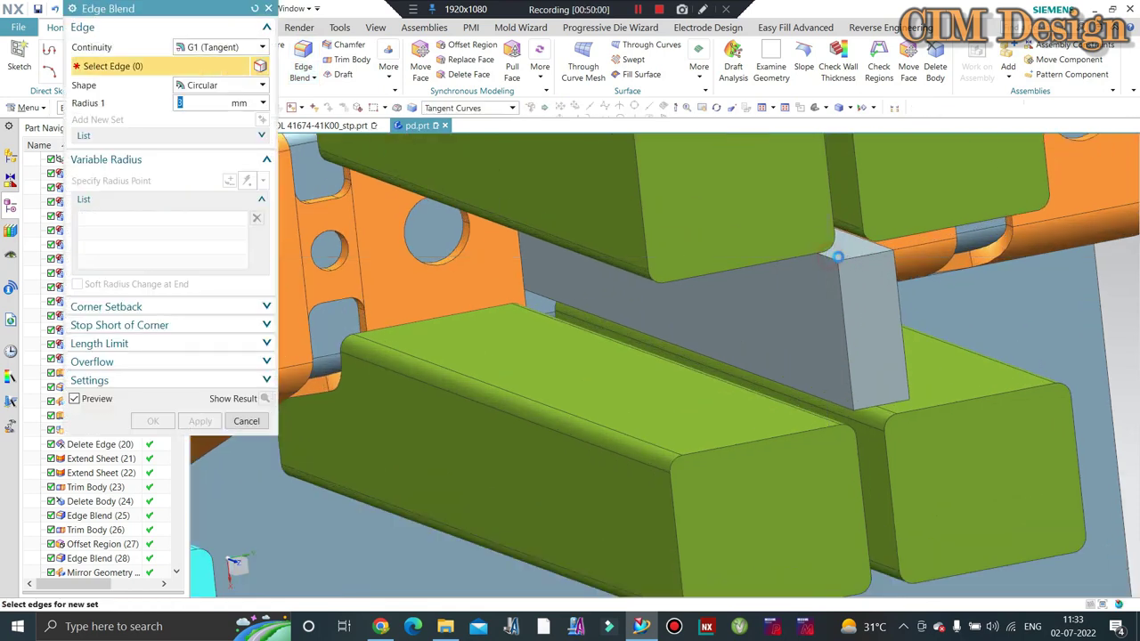
pyautogui.click(863, 244)
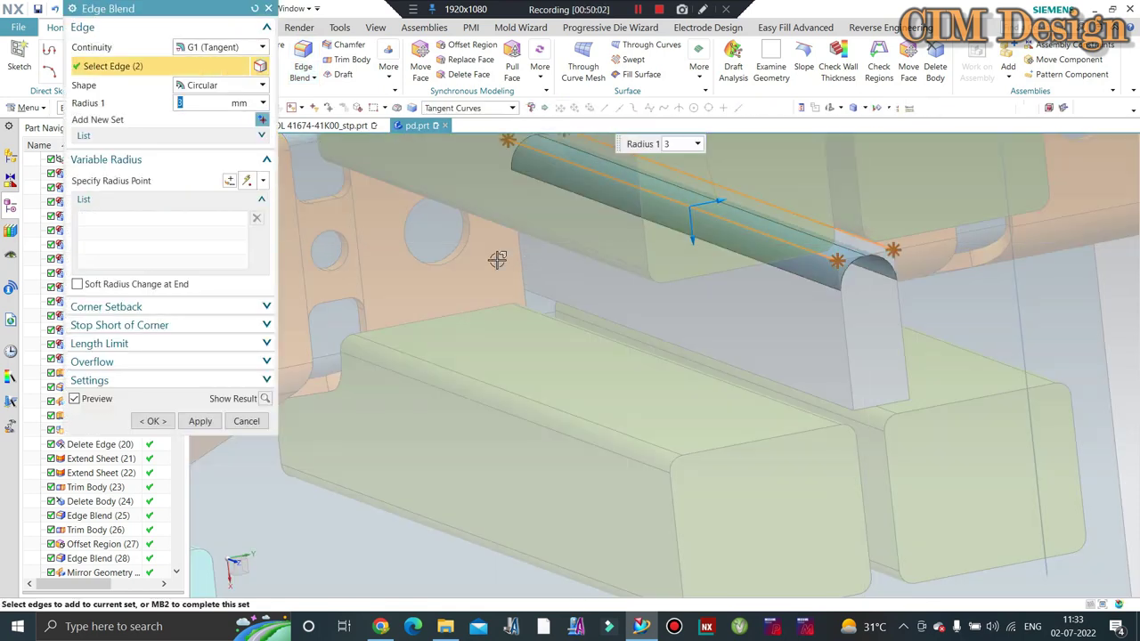
pyautogui.write('0.5')
pyautogui.press('Return')
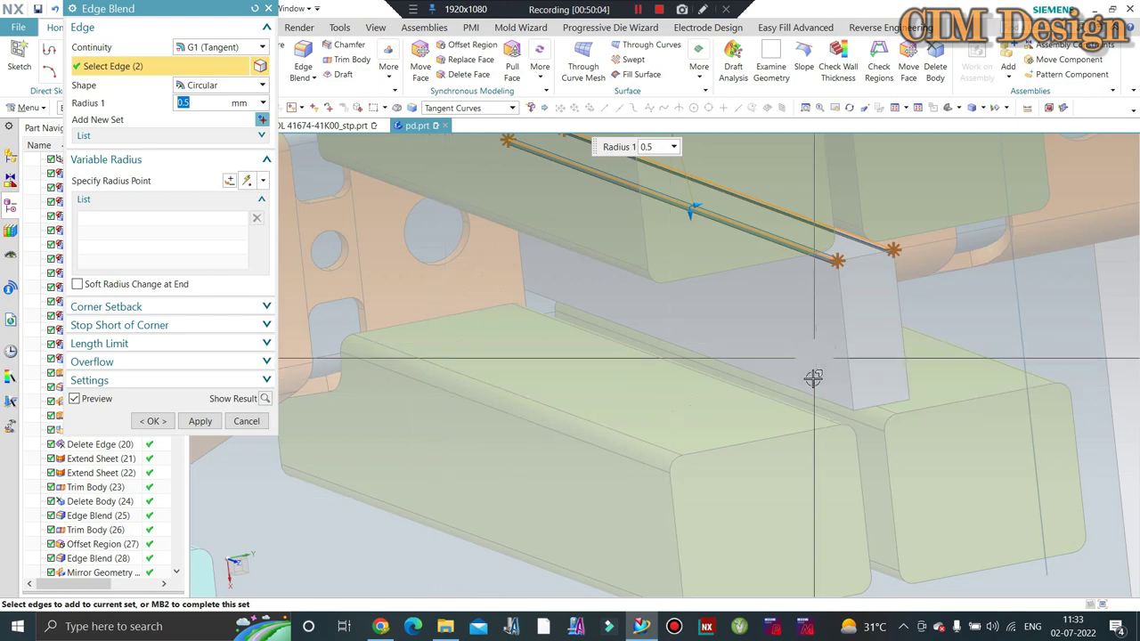
pyautogui.moveTo(902, 396); pyautogui.dragTo(738, 264, button='middle')
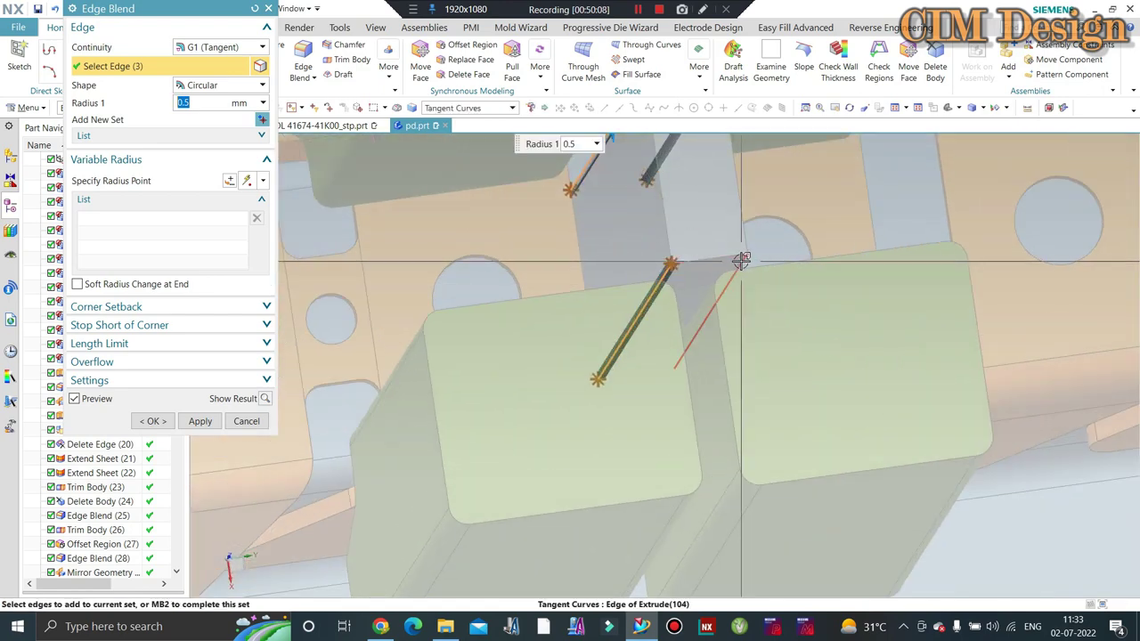
pyautogui.click(738, 265)
pyautogui.write('1')
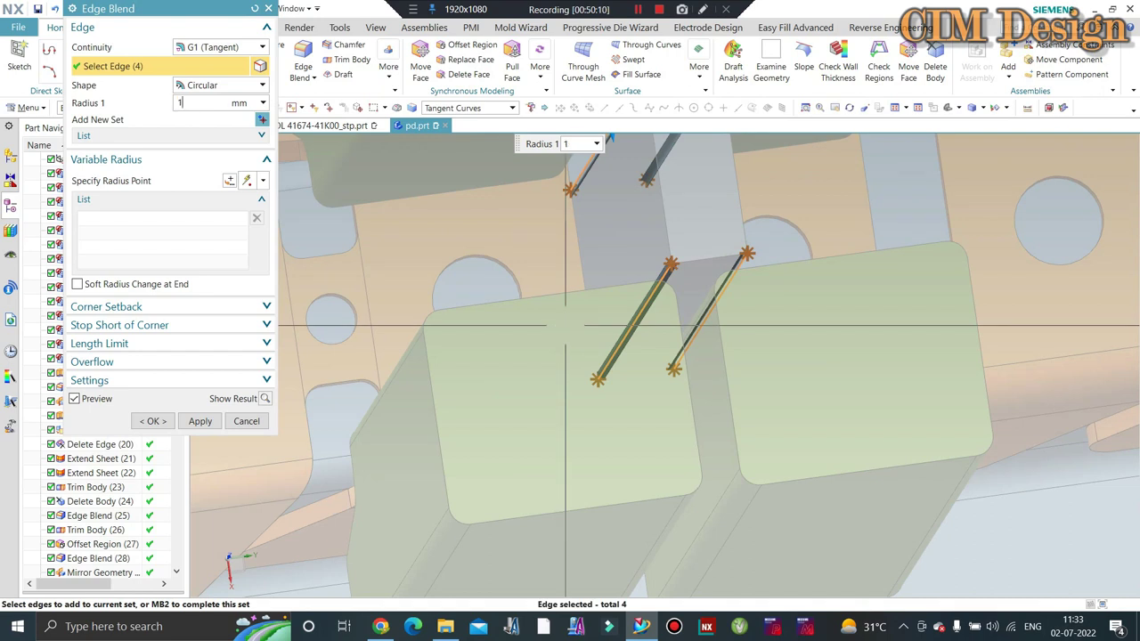
pyautogui.middleClick(541, 251)
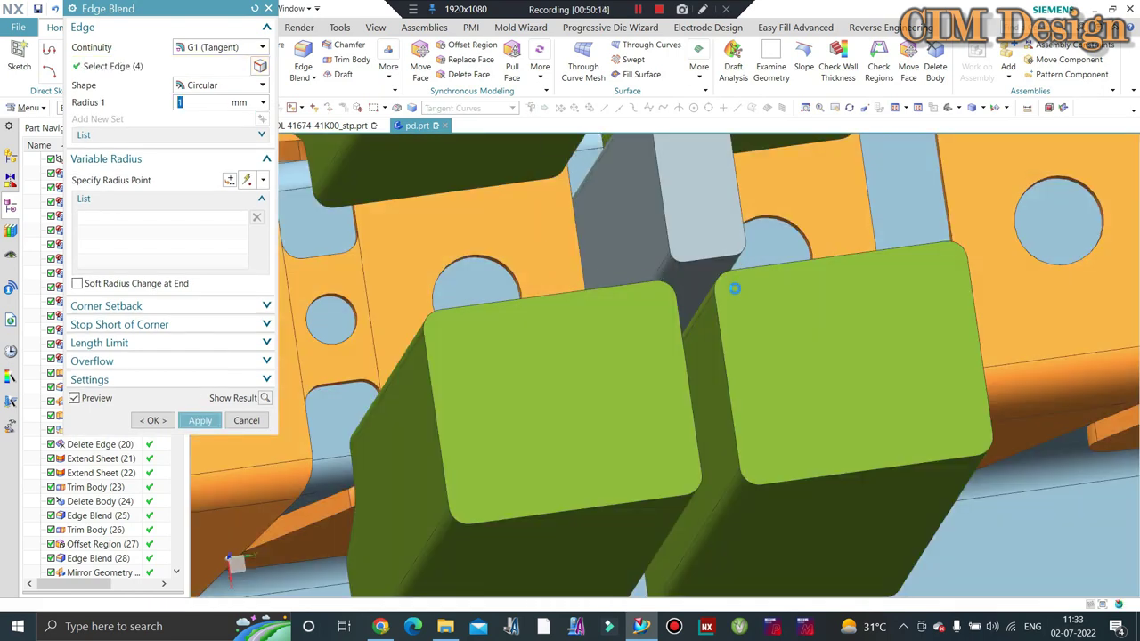
# Step: Orbit around the rounded block to inspect the blends, then close the blend tool
pyautogui.moveTo(732, 303)
pyautogui.mouseDown(button='middle')
pyautogui.moveTo(725, 313)
pyautogui.moveTo(730, 230)
pyautogui.moveTo(763, 249)
pyautogui.mouseUp(button='middle')
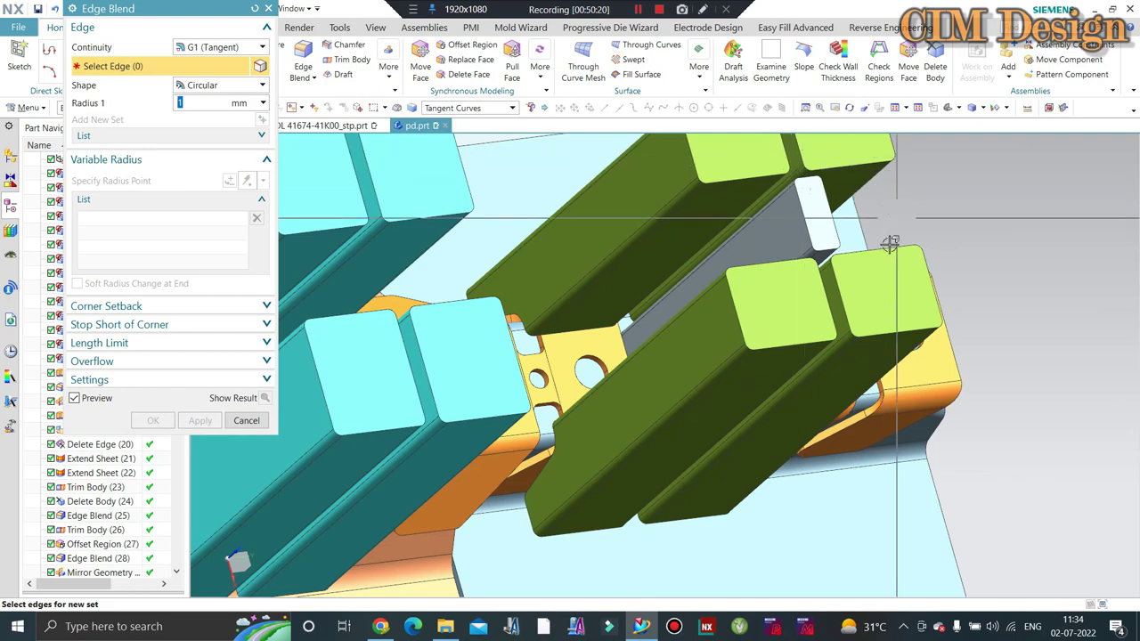
pyautogui.scroll(-2, 891, 244)
pyautogui.scroll(3, 925, 234)
pyautogui.scroll(2, 938, 228)
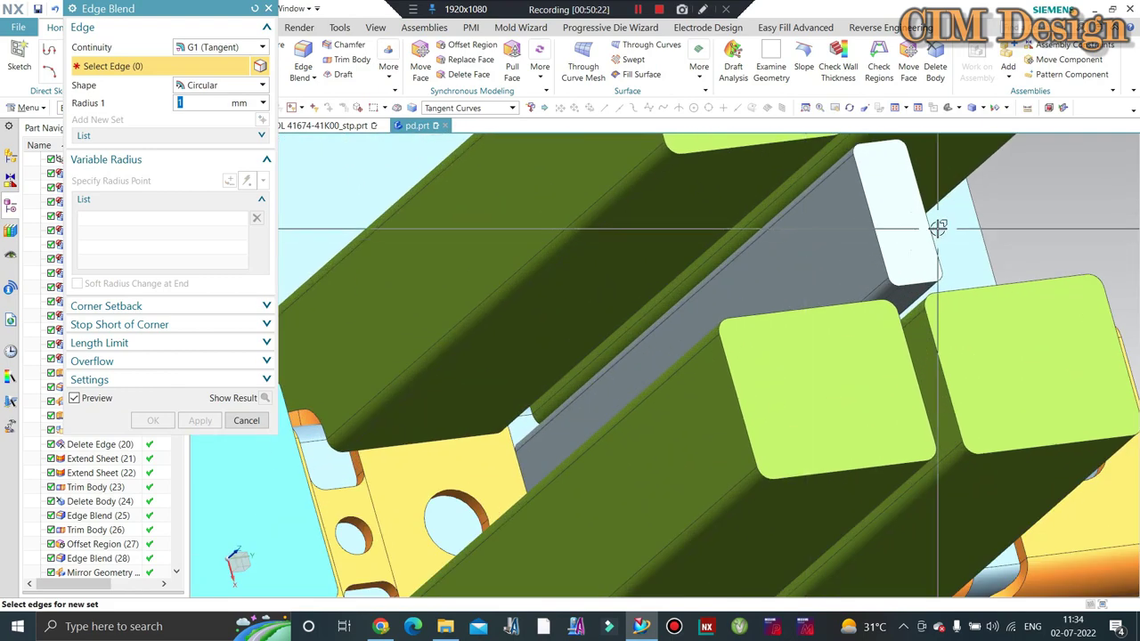
pyautogui.scroll(-2, 937, 227)
pyautogui.moveTo(852, 249); pyautogui.dragTo(830, 283, button='middle')
pyautogui.press('Escape')
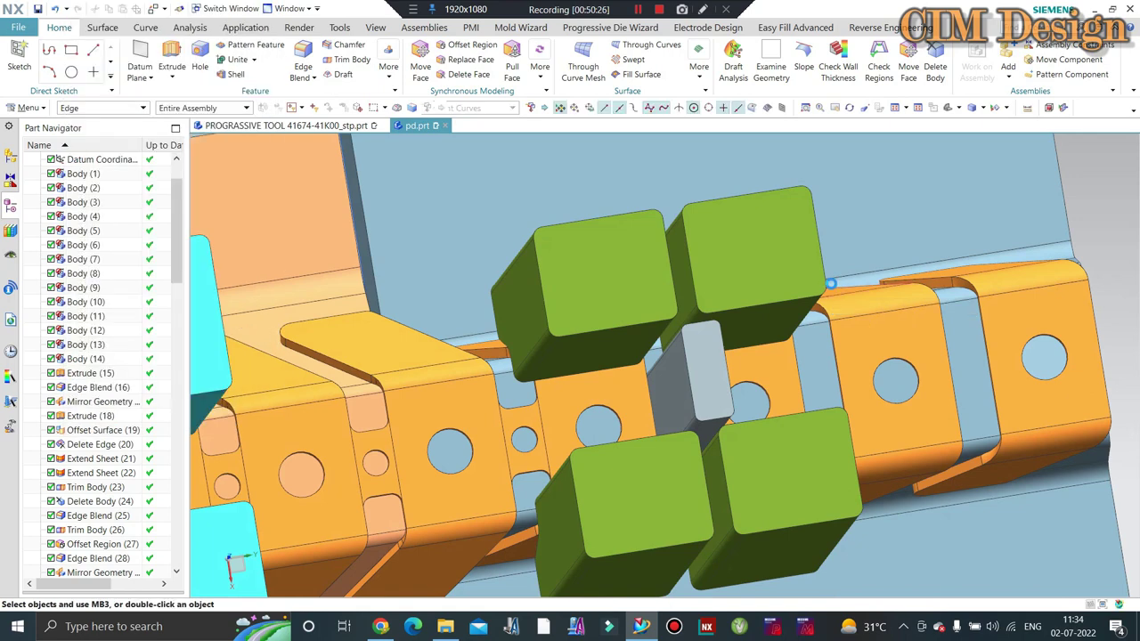
# Step: Linearly pattern the grey block along Y: count 2, pitch 23 mm
pyautogui.click(414, 78)
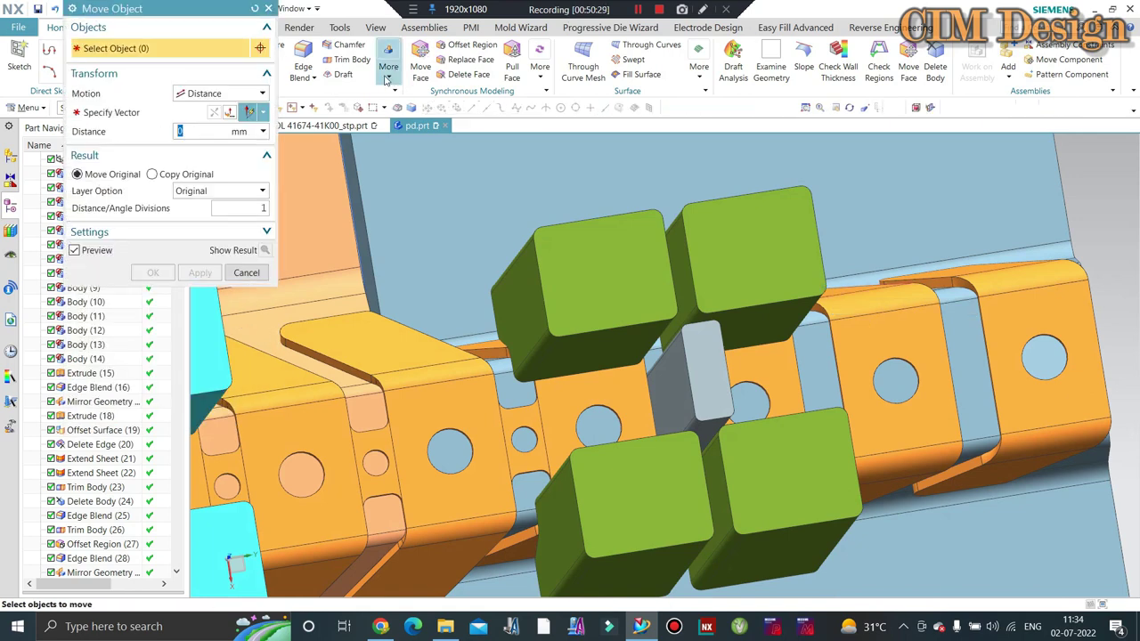
pyautogui.click(388, 67)
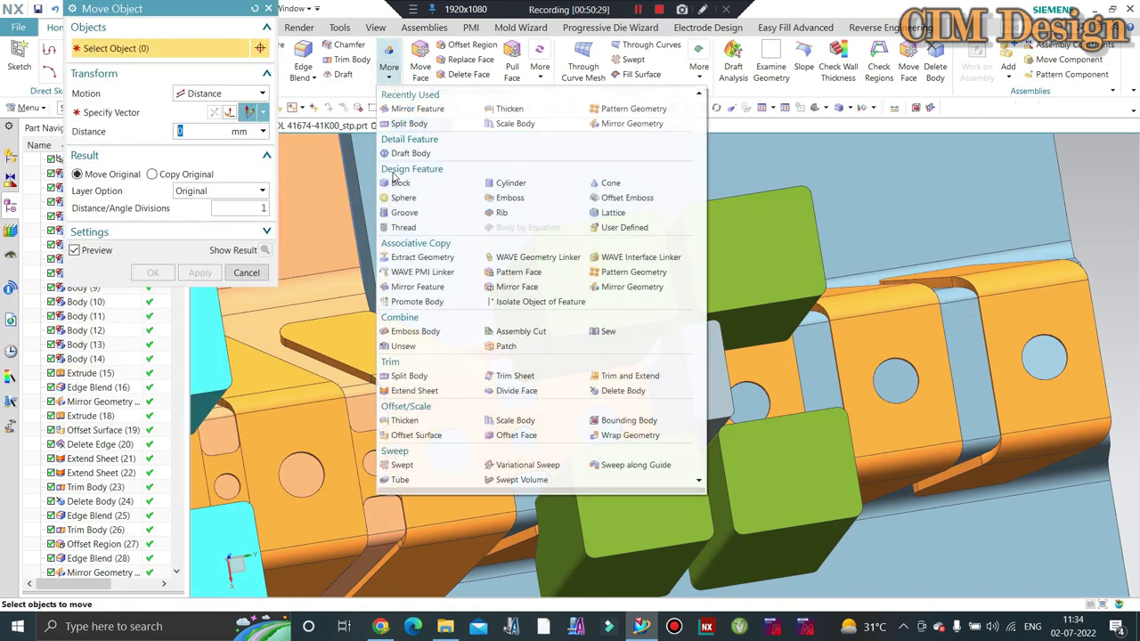
pyautogui.click(606, 271)
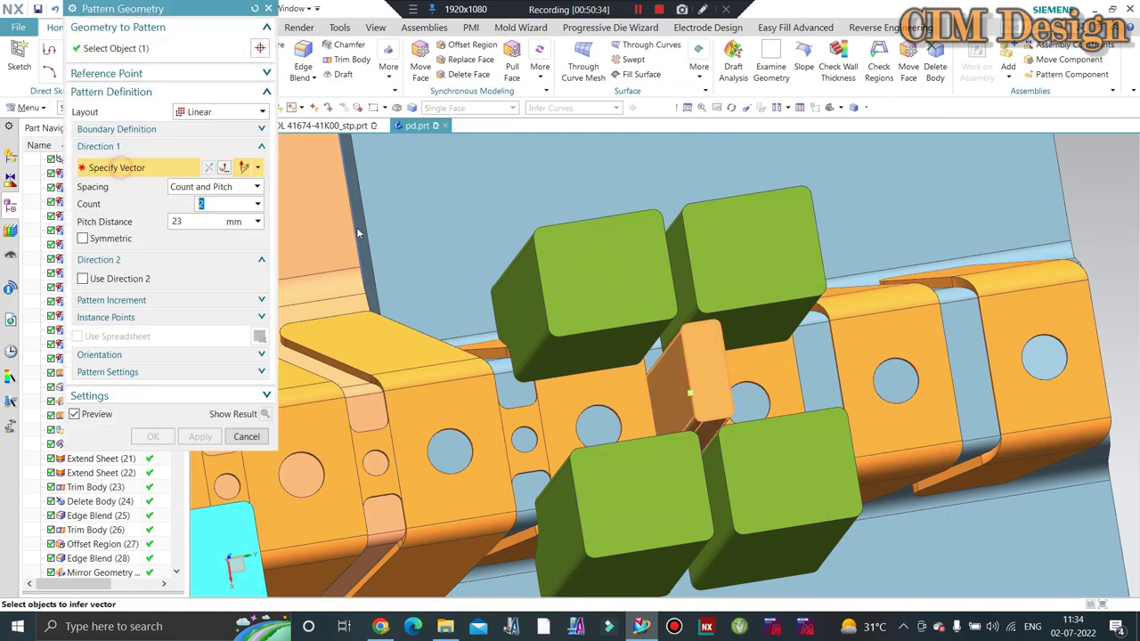
pyautogui.click(686, 374)
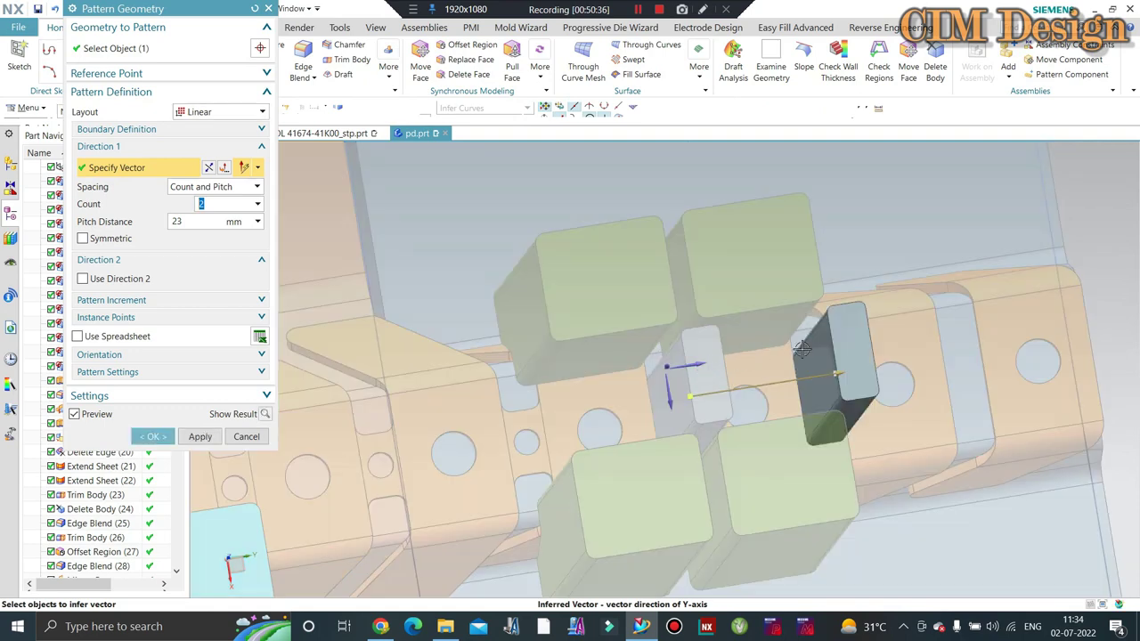
pyautogui.middleClick(430, 333)
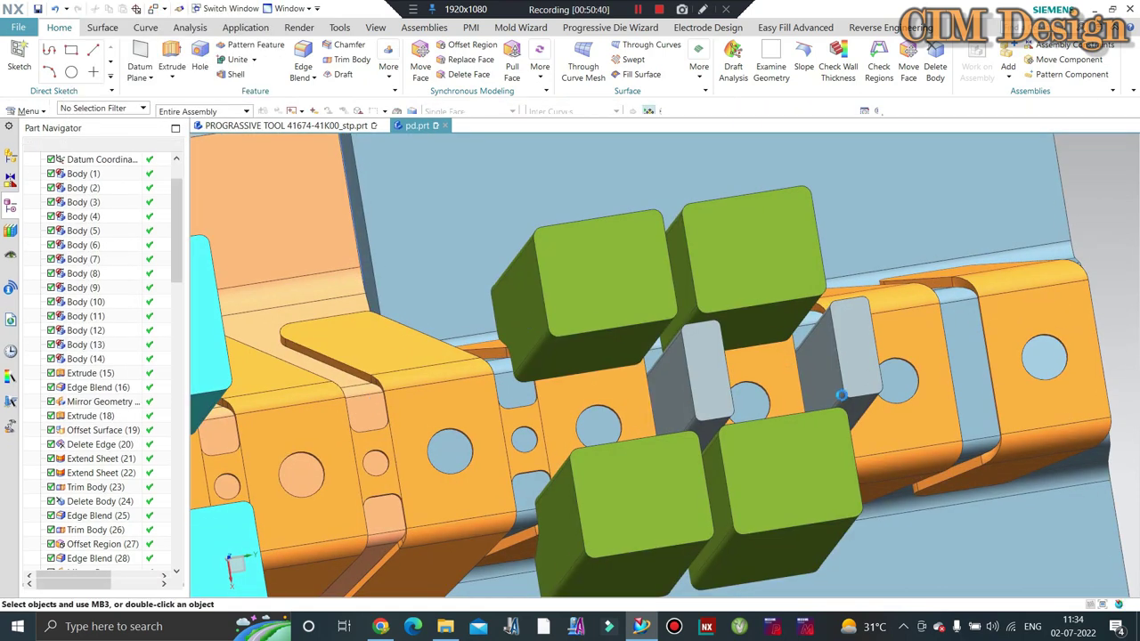
# Step: Move both grey blocks 23 mm along the Y axis
pyautogui.hotkey('ctrl', 't')
pyautogui.click(708, 374)
pyautogui.click(859, 347)
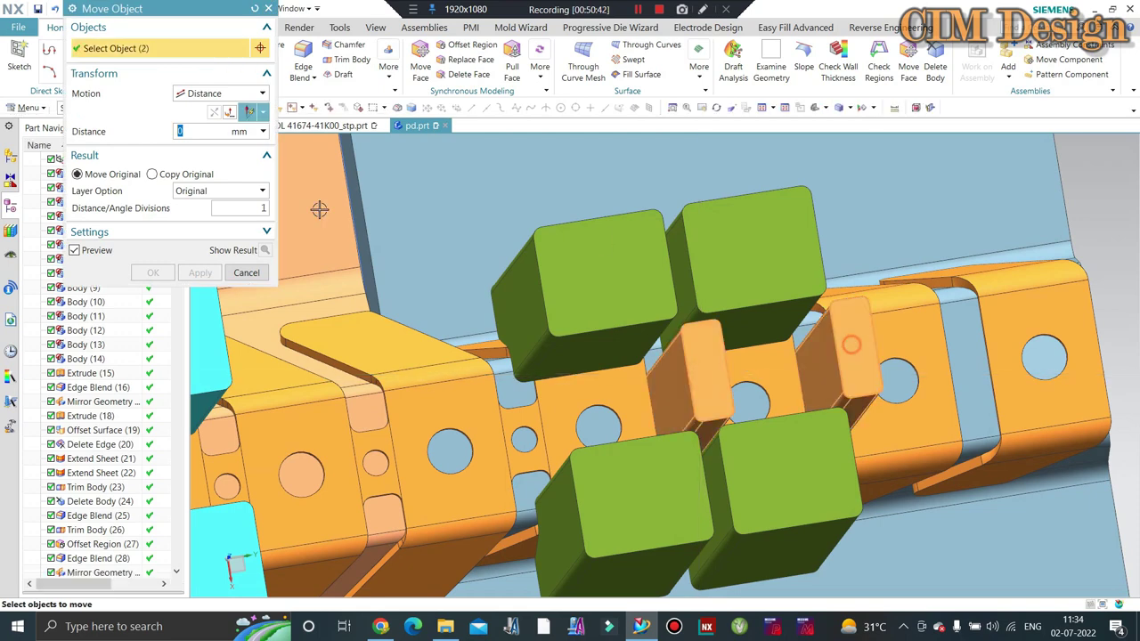
pyautogui.click(118, 114)
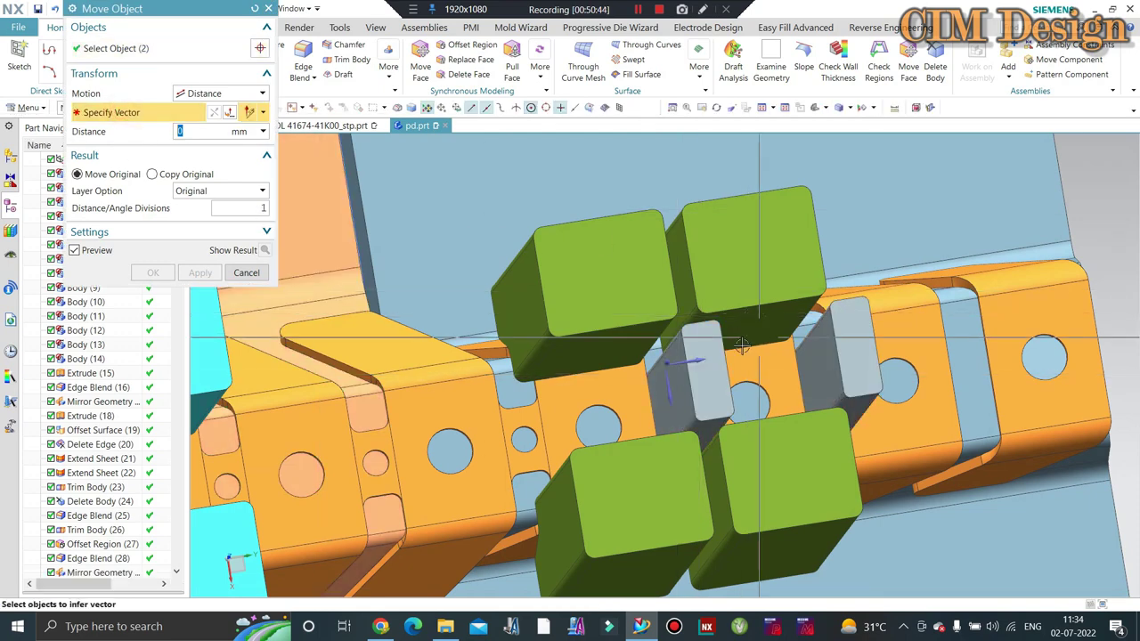
pyautogui.write('23')
pyautogui.press('Return')
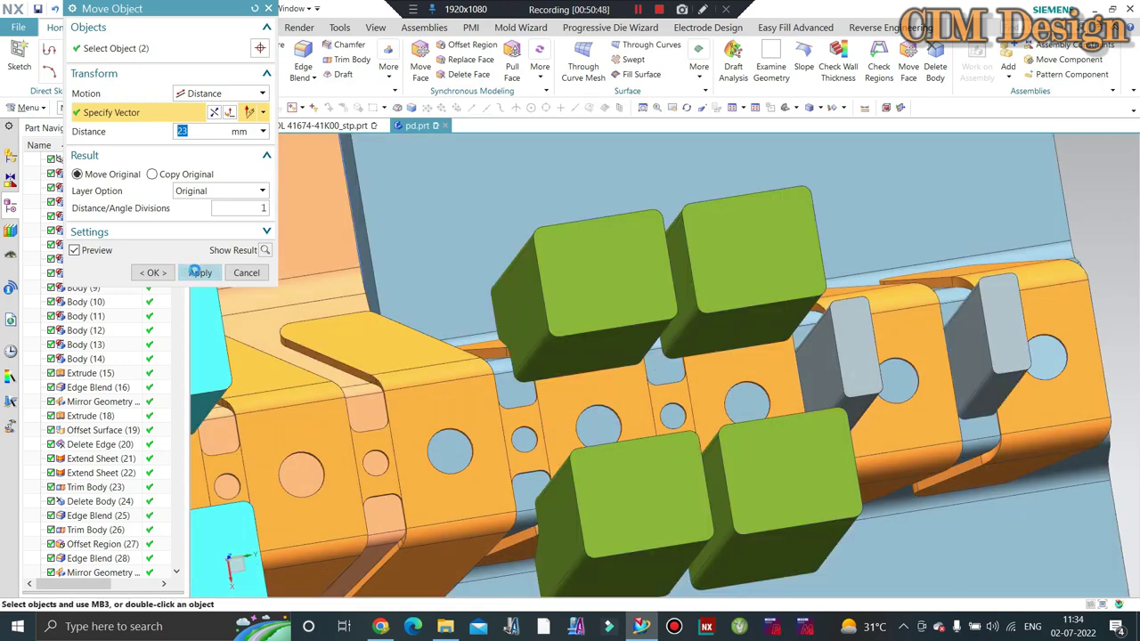
pyautogui.middleClick(194, 271)
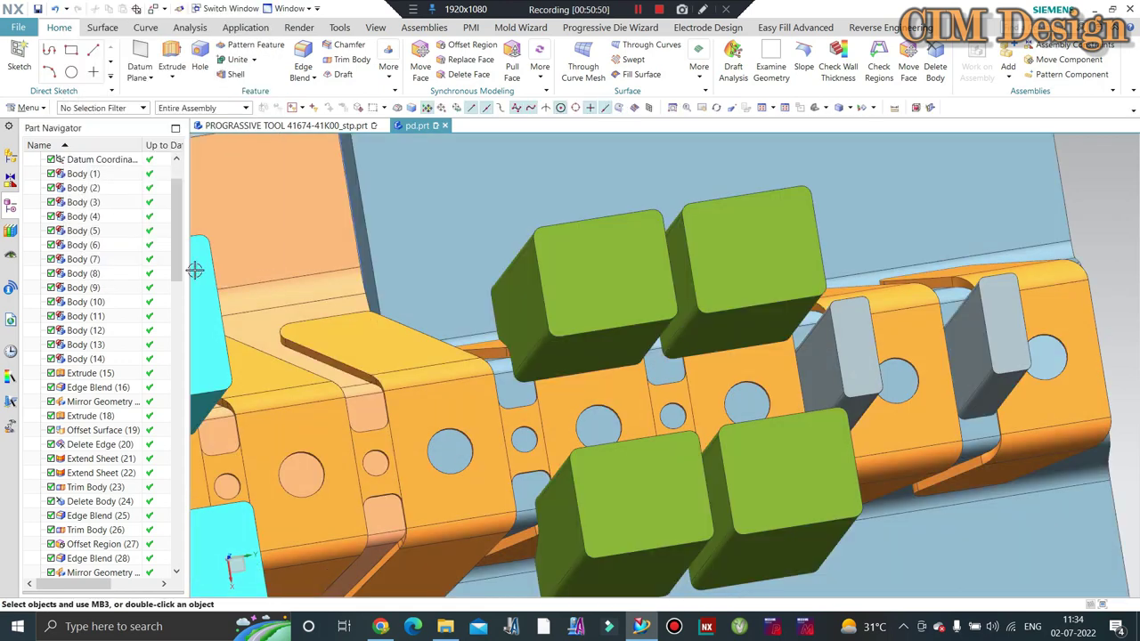
pyautogui.hotkey('ctrl', 'j')
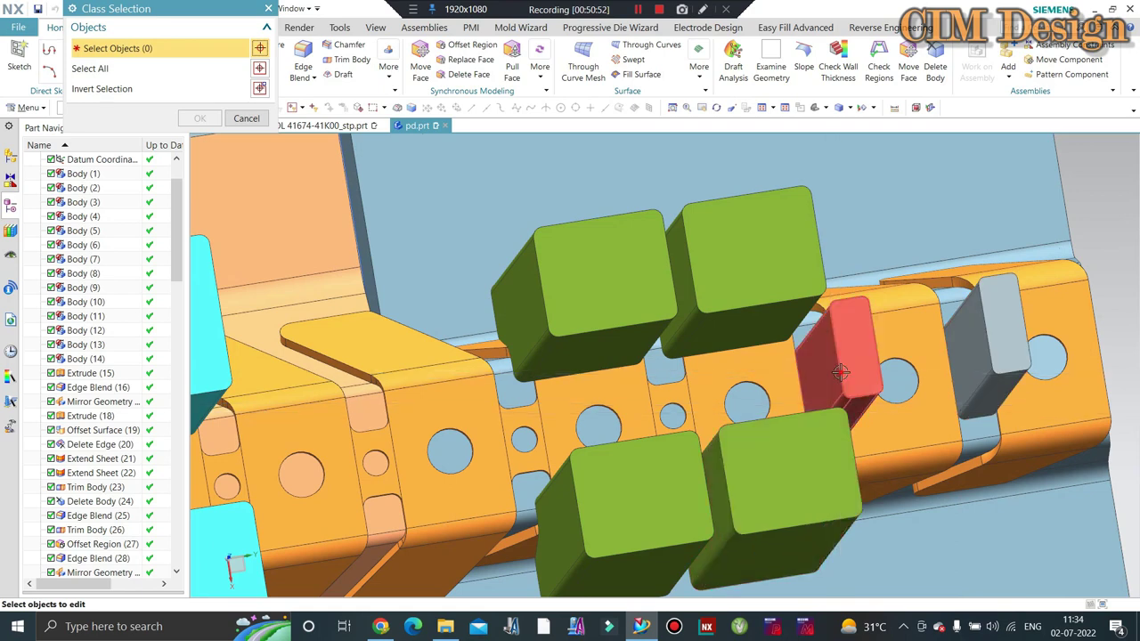
# Step: Change the display colour of both small blocks beside the green punches to red
pyautogui.click(1001, 325)
pyautogui.click(850, 357)
pyautogui.middleClick(906, 368)
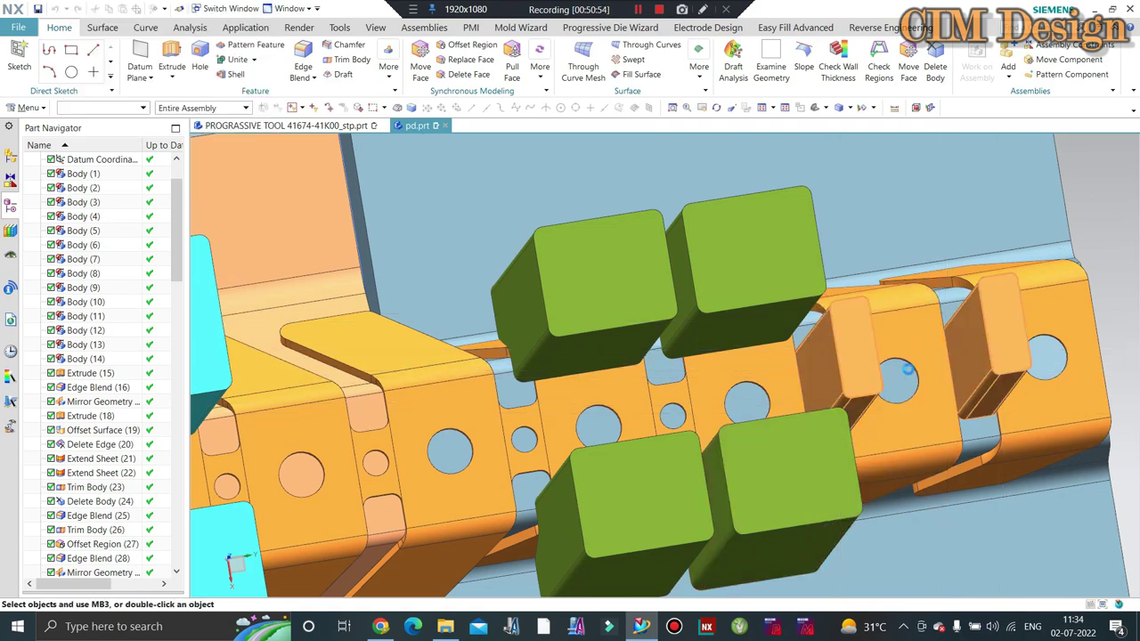
pyautogui.click(241, 88)
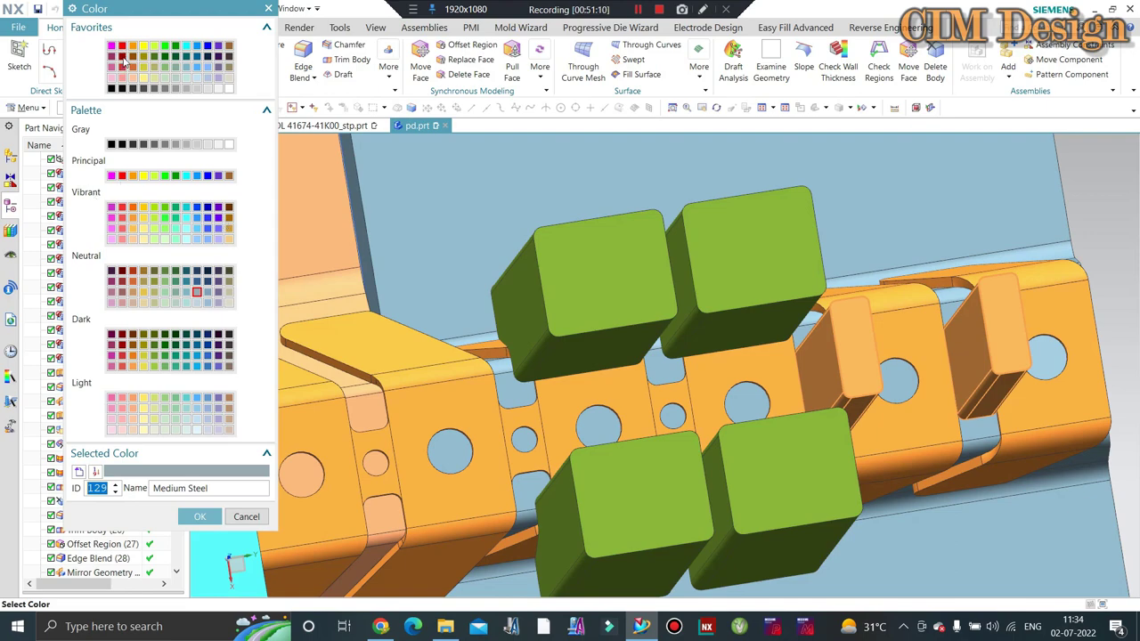
pyautogui.middleClick(299, 157)
pyautogui.moveTo(489, 223)
pyautogui.mouseDown(button='middle')
pyautogui.moveTo(798, 295)
pyautogui.moveTo(774, 350)
pyautogui.moveTo(682, 333)
pyautogui.moveTo(990, 188)
pyautogui.moveTo(837, 326)
pyautogui.mouseUp(button='middle')
pyautogui.scroll(3, 783, 321)
pyautogui.scroll(3, 775, 350)
pyautogui.scroll(-2, 774, 350)
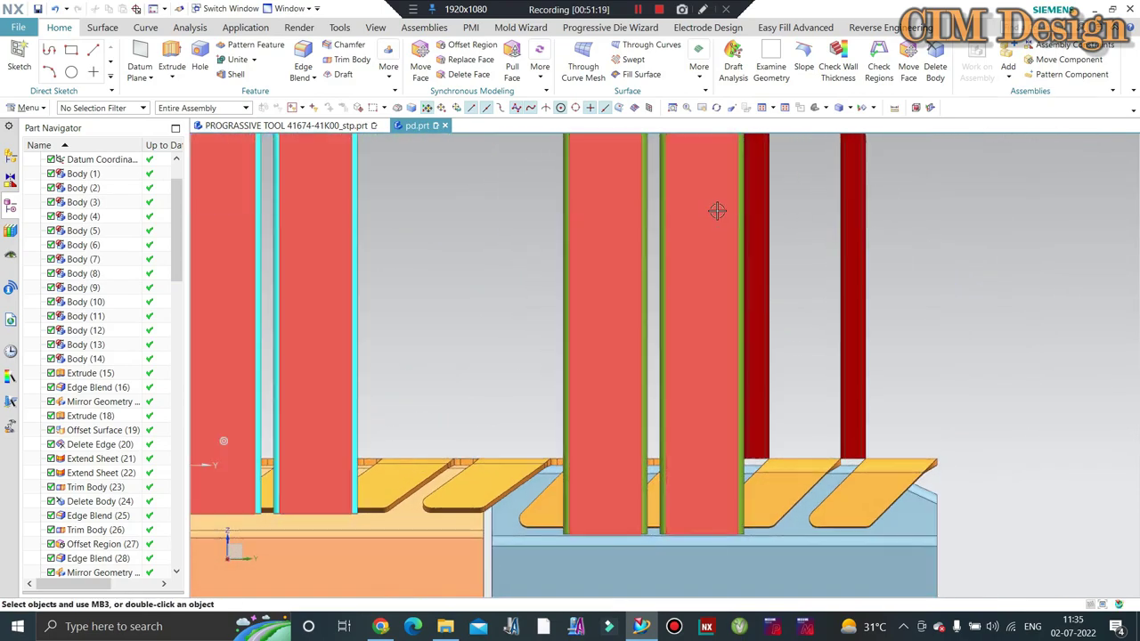
# Step: Orbit and zoom to a straight-down view of the die strip and orange plate
pyautogui.scroll(2, 873, 466)
pyautogui.moveTo(872, 465)
pyautogui.mouseDown(button='middle')
pyautogui.moveTo(868, 532)
pyautogui.moveTo(873, 331)
pyautogui.mouseUp(button='middle')
pyautogui.scroll(-3, 868, 533)
pyautogui.scroll(-2, 872, 331)
pyautogui.moveTo(682, 196)
pyautogui.mouseDown(button='middle')
pyautogui.moveTo(804, 428)
pyautogui.moveTo(623, 552)
pyautogui.mouseUp(button='middle')
pyautogui.scroll(2, 757, 356)
pyautogui.moveTo(1113, 428); pyautogui.dragTo(1114, 534, button='middle')
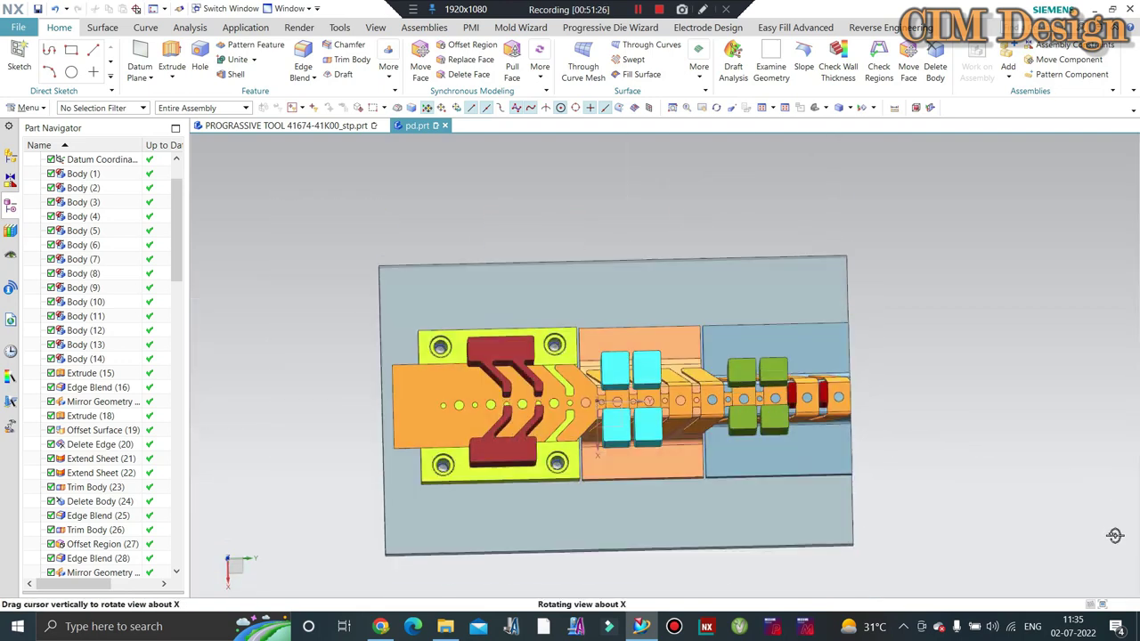
pyautogui.scroll(3, 670, 348)
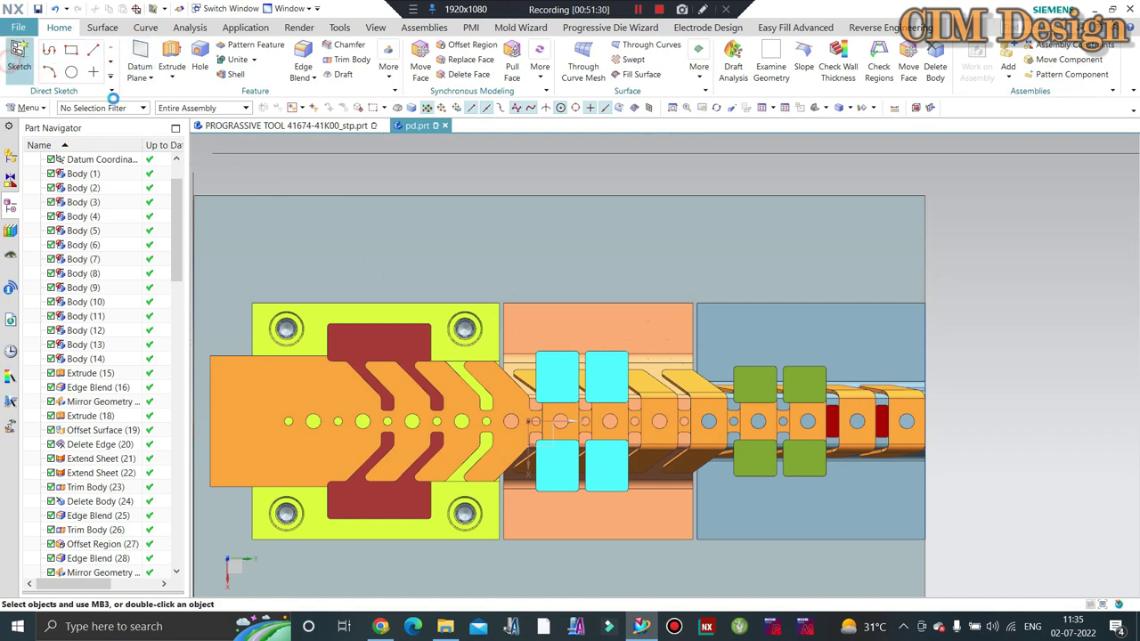
# Step: Start a sketch on the orange plate and place the hole-centre points
pyautogui.click(596, 318)
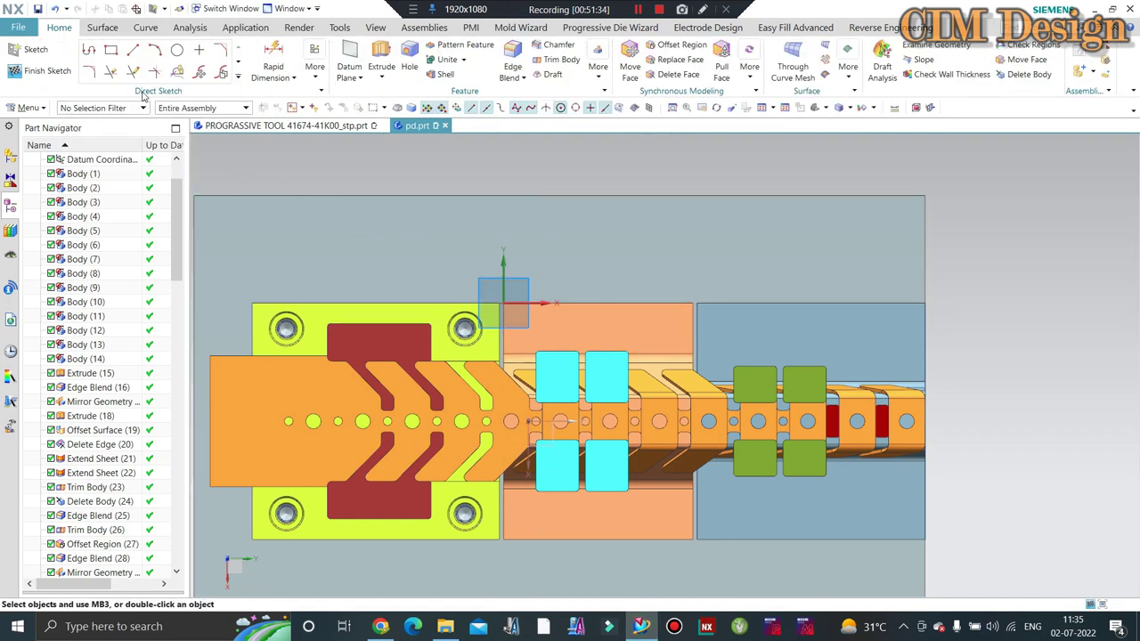
pyautogui.scroll(4, 541, 336)
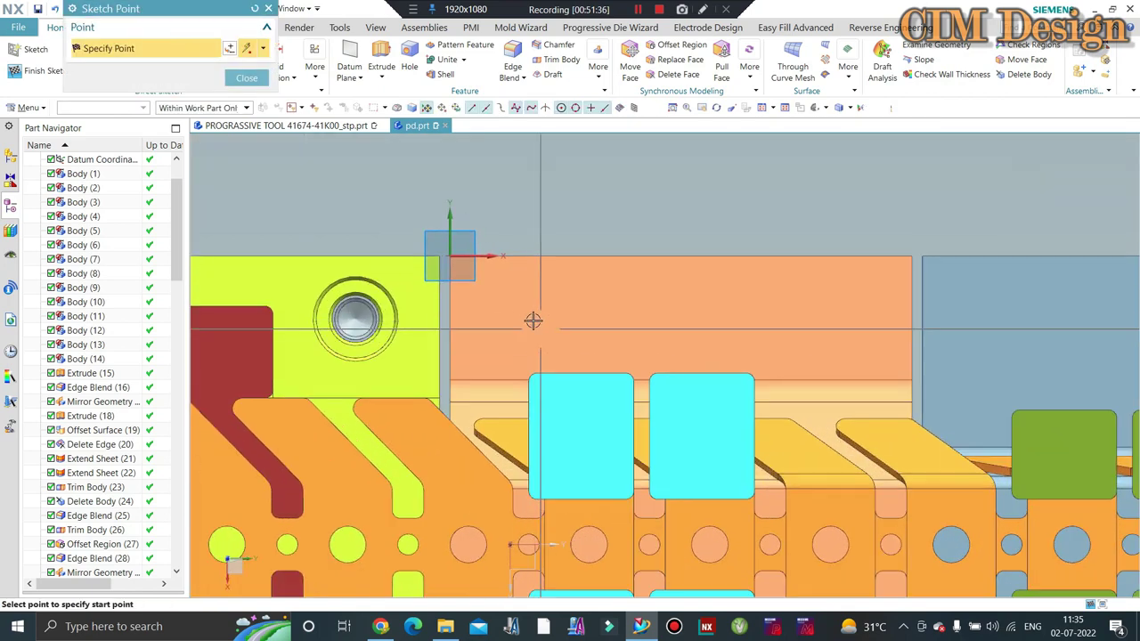
pyautogui.click(854, 303)
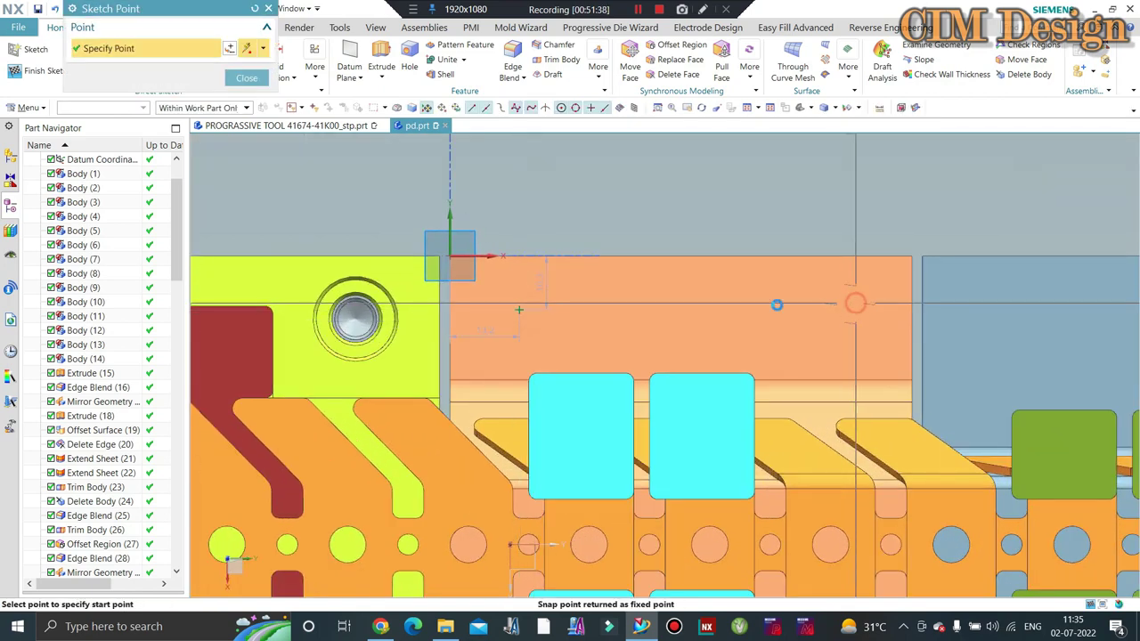
pyautogui.click(246, 78)
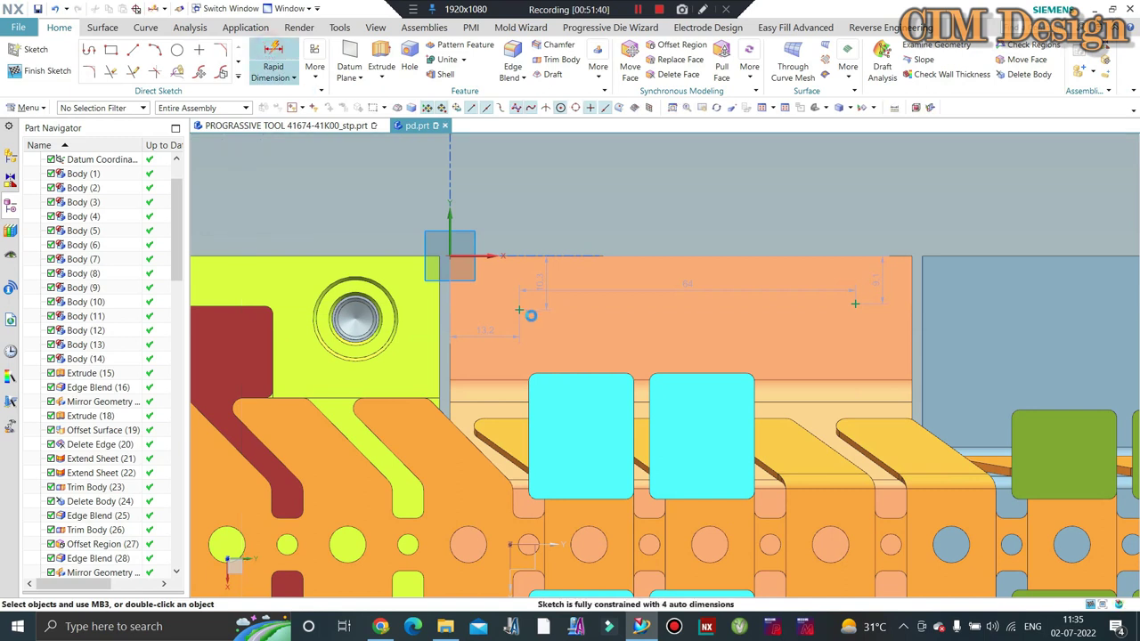
# Step: Dimension the first point 12 mm from the plate's top and left edges
pyautogui.click(278, 55)
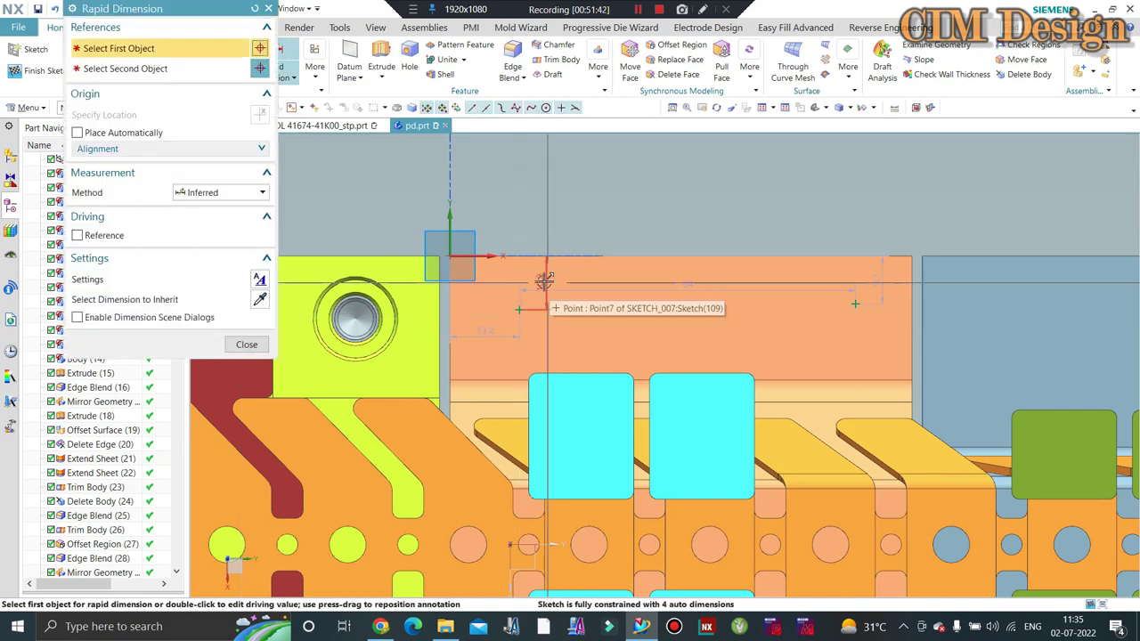
pyautogui.click(545, 281)
pyautogui.write('1')
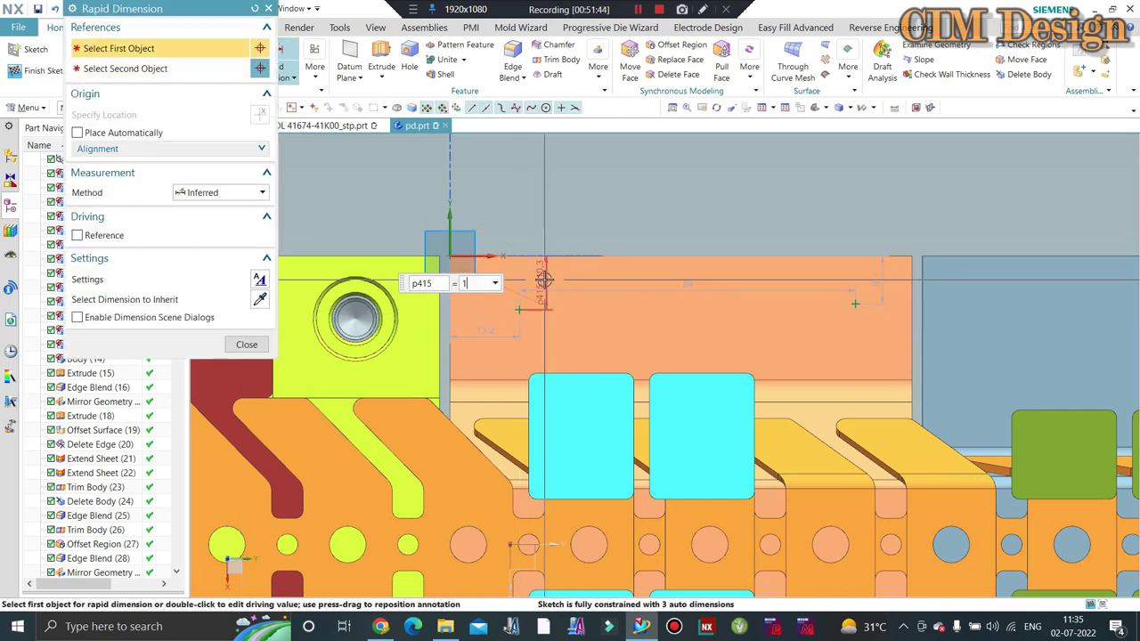
pyautogui.write('6')
pyautogui.press('Return')
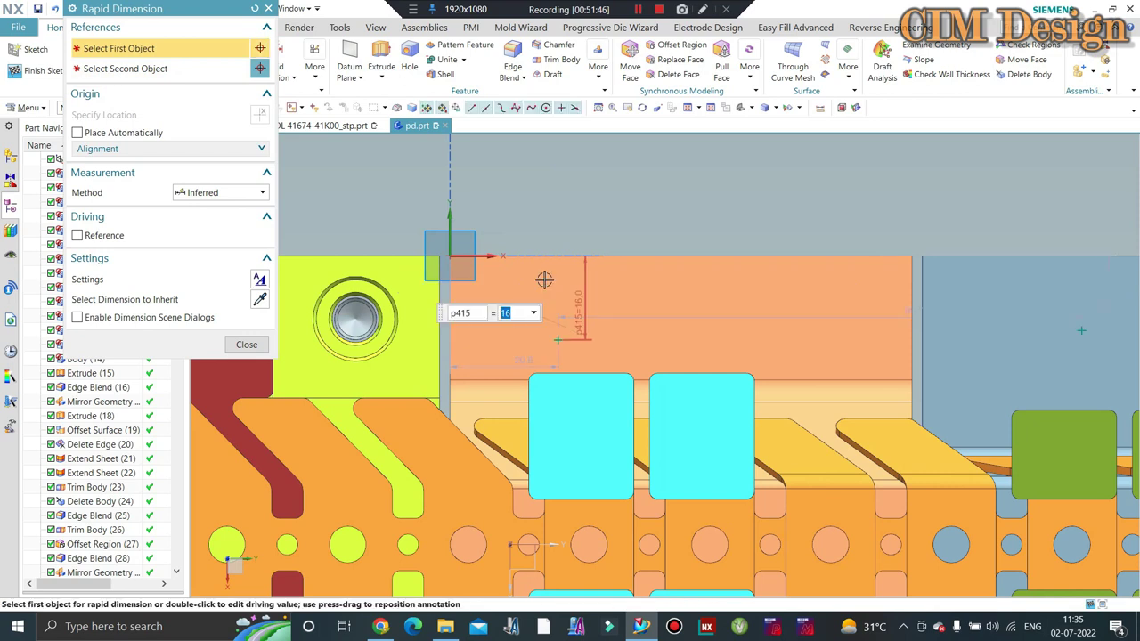
pyautogui.write('12')
pyautogui.press('Return')
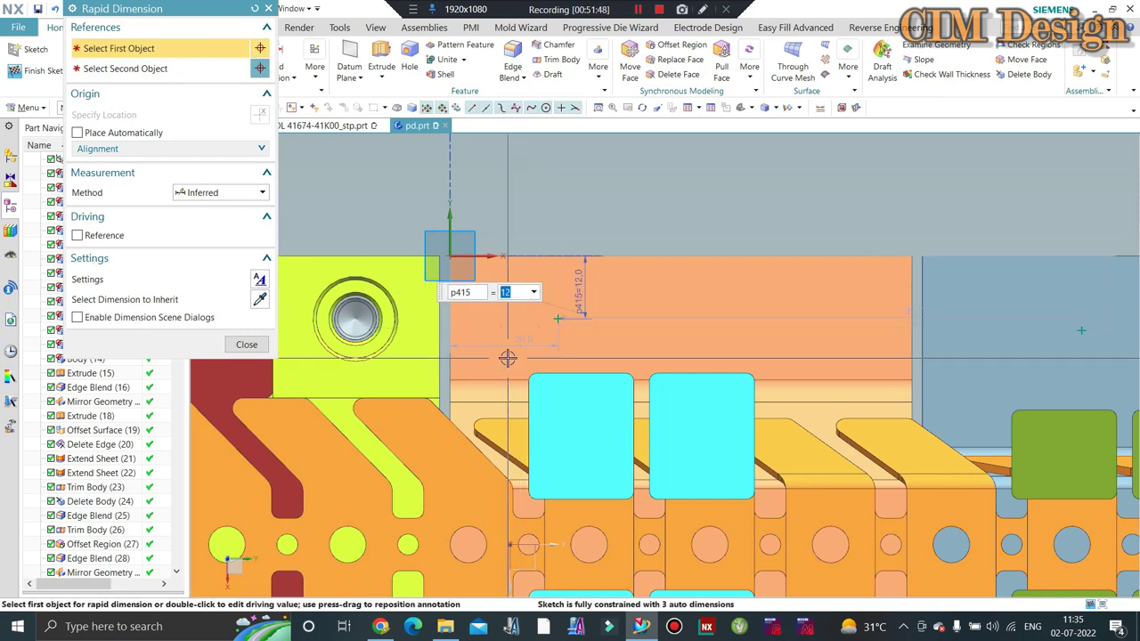
pyautogui.click(512, 344)
pyautogui.click(514, 343)
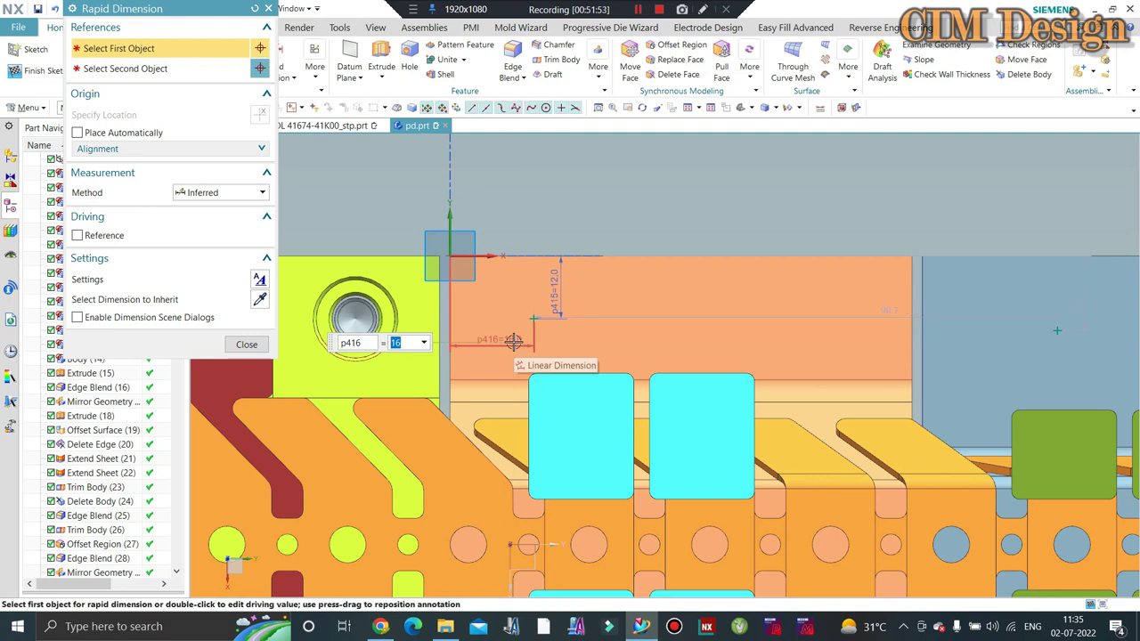
pyautogui.write('12')
pyautogui.press('Return')
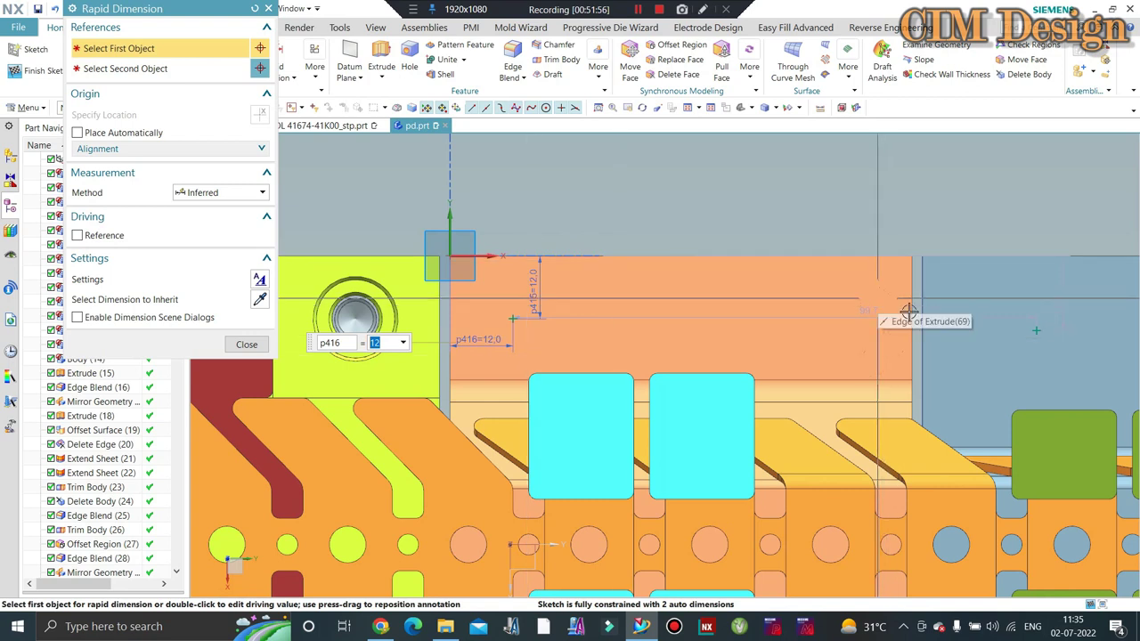
# Step: Dimension the second point 12 mm below the top edge and -12 from the right edge
pyautogui.click(938, 273)
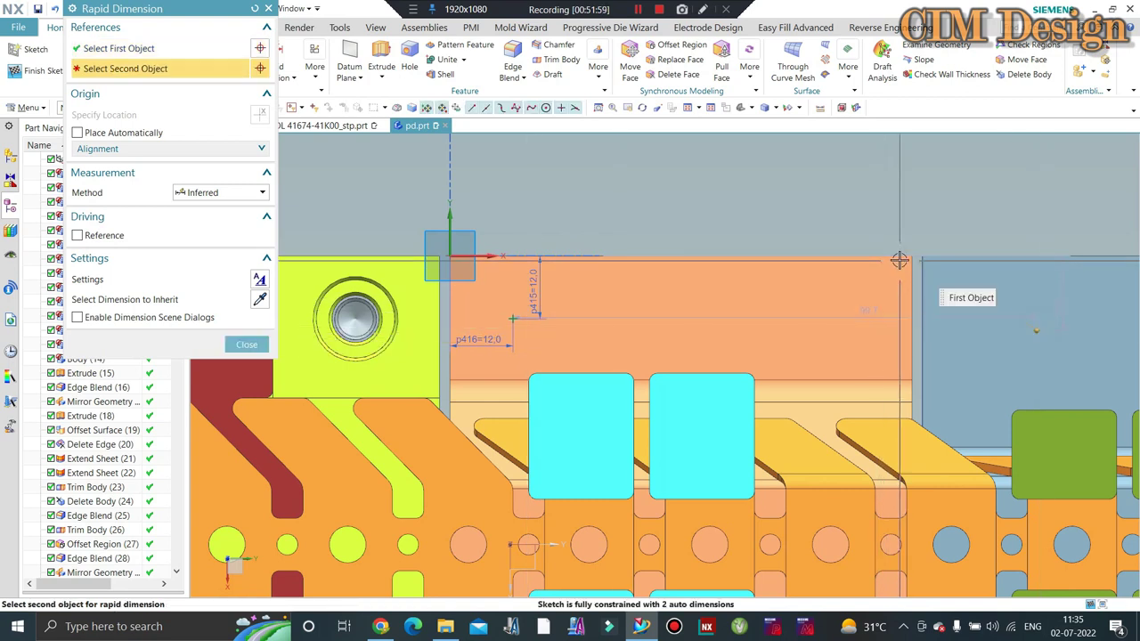
pyautogui.click(1063, 311)
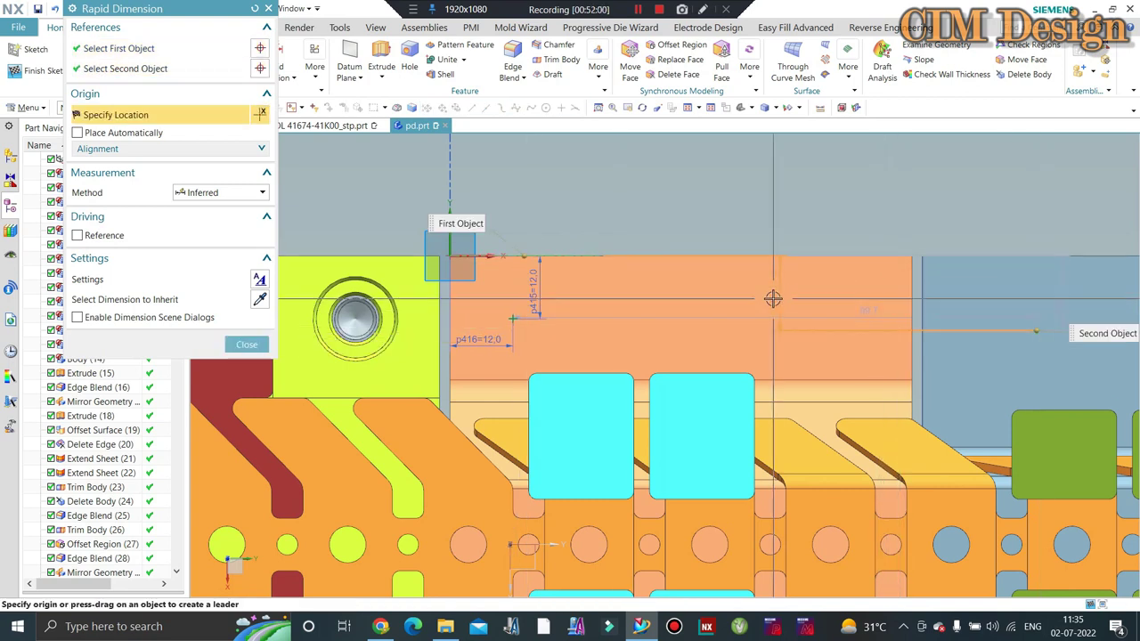
pyautogui.click(772, 298)
pyautogui.write('12')
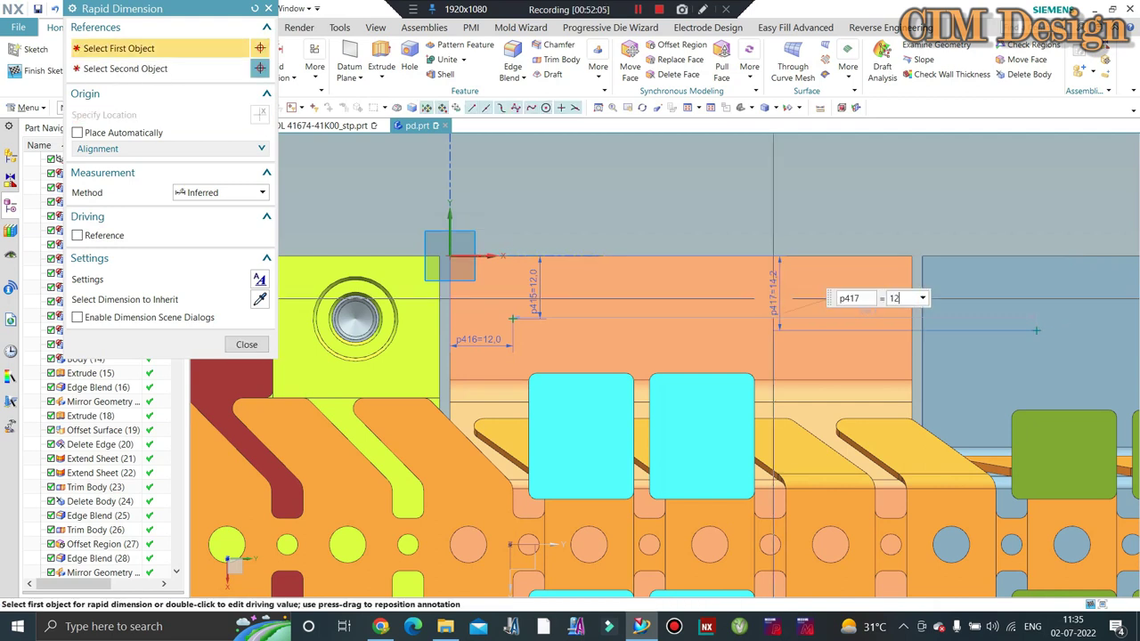
pyautogui.press('Return')
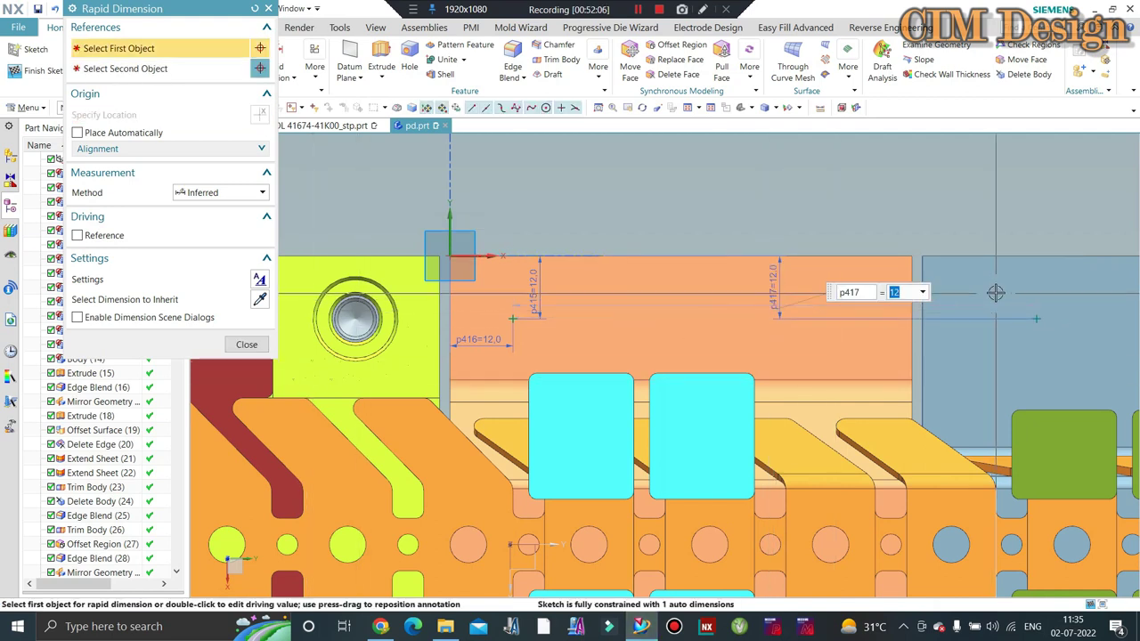
pyautogui.click(1038, 319)
pyautogui.click(1036, 323)
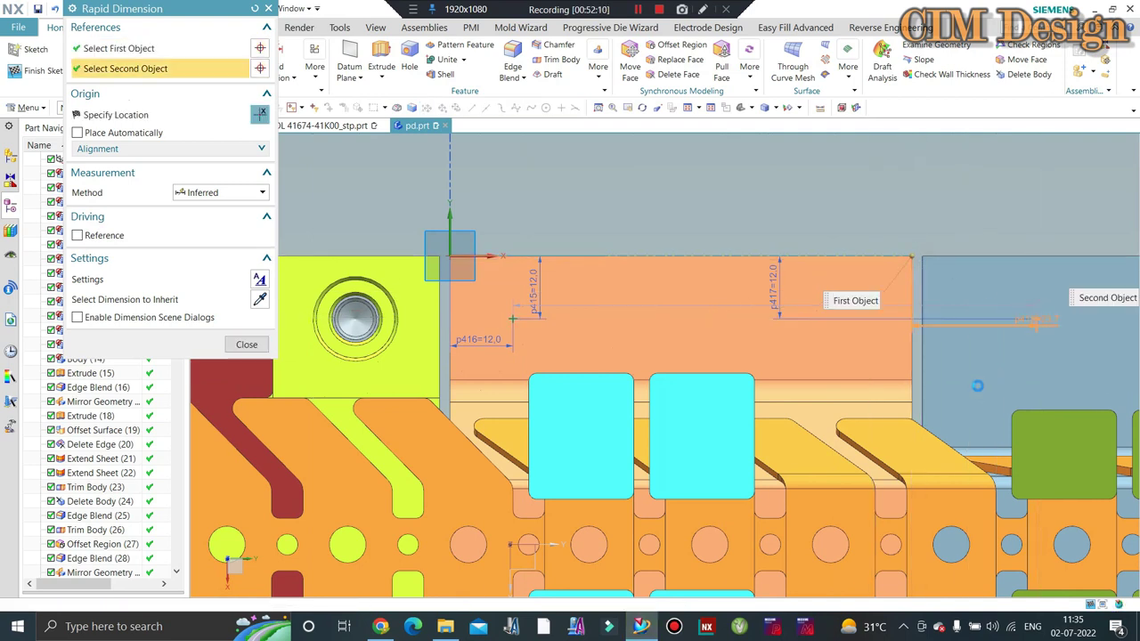
pyautogui.click(965, 366)
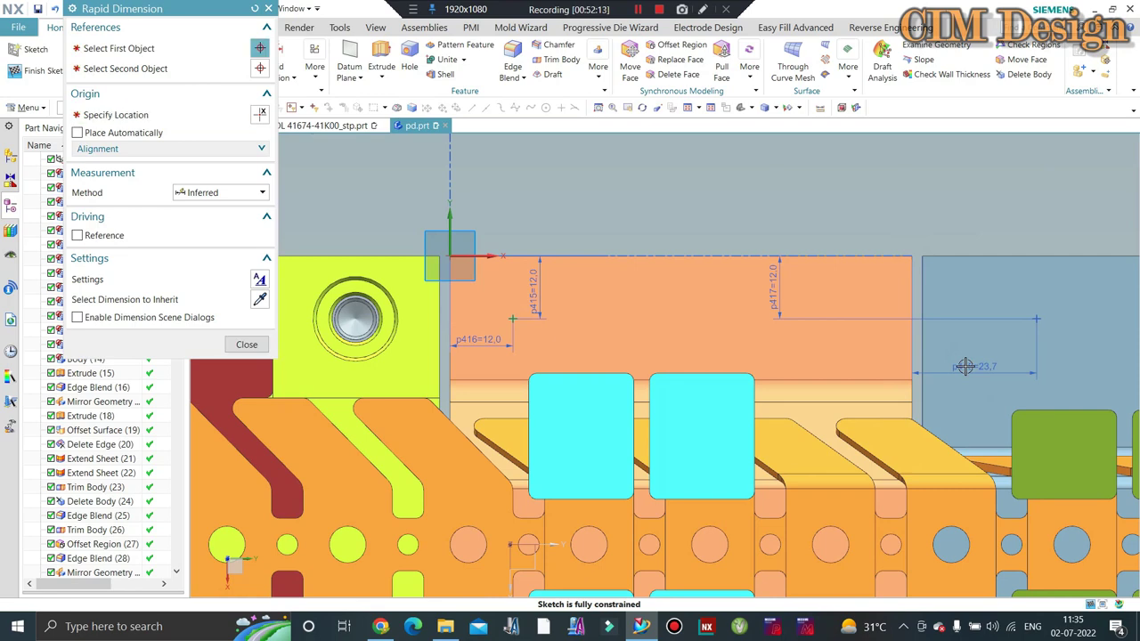
pyautogui.write('-12')
pyautogui.press('Return')
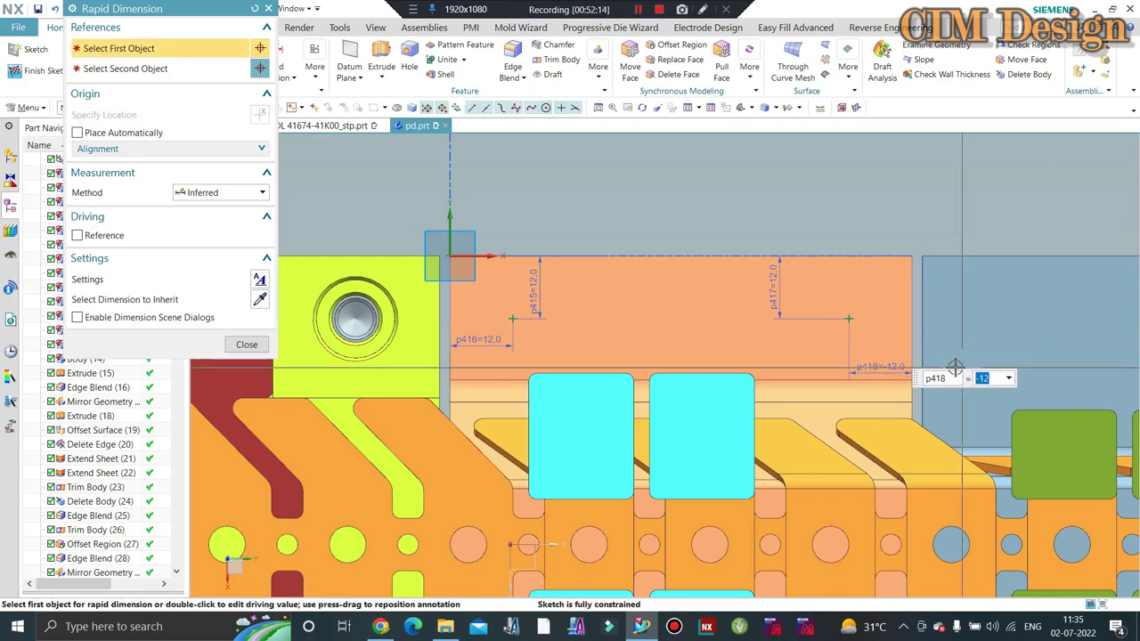
pyautogui.click(246, 344)
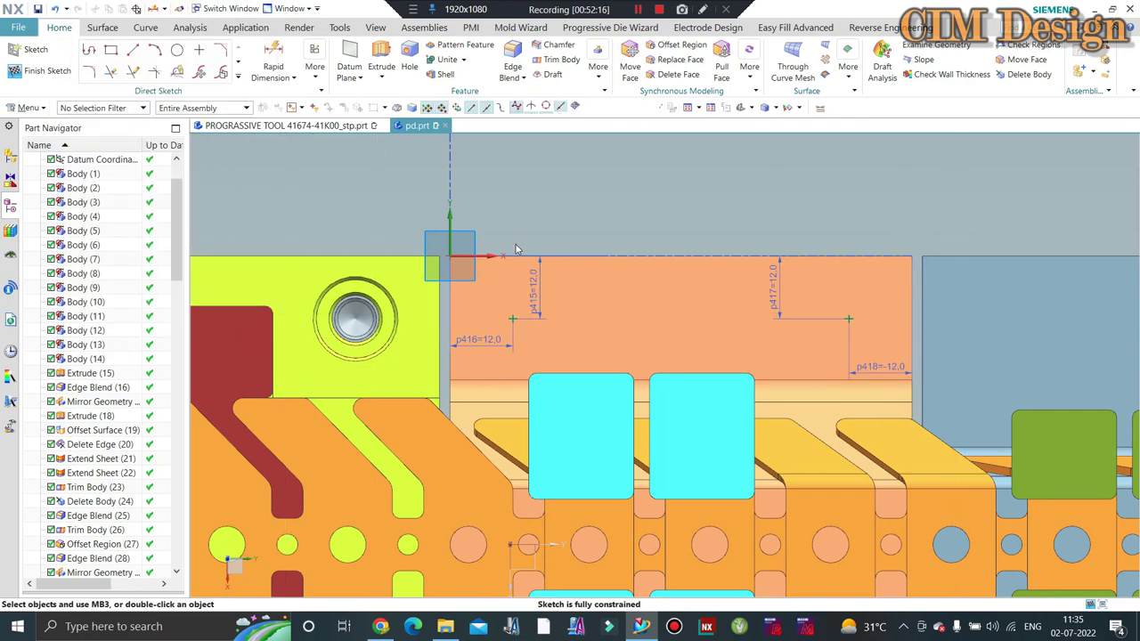
pyautogui.scroll(-5, 515, 249)
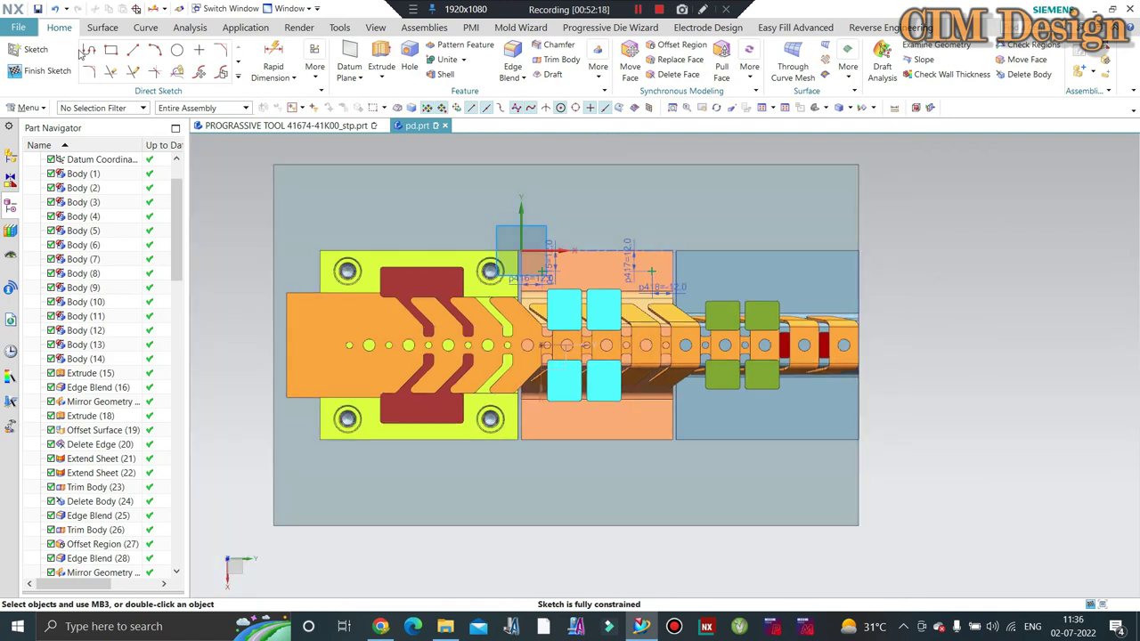
# Step: Draw a horizontal centreline from the strip's left edge midpoint
pyautogui.click(130, 52)
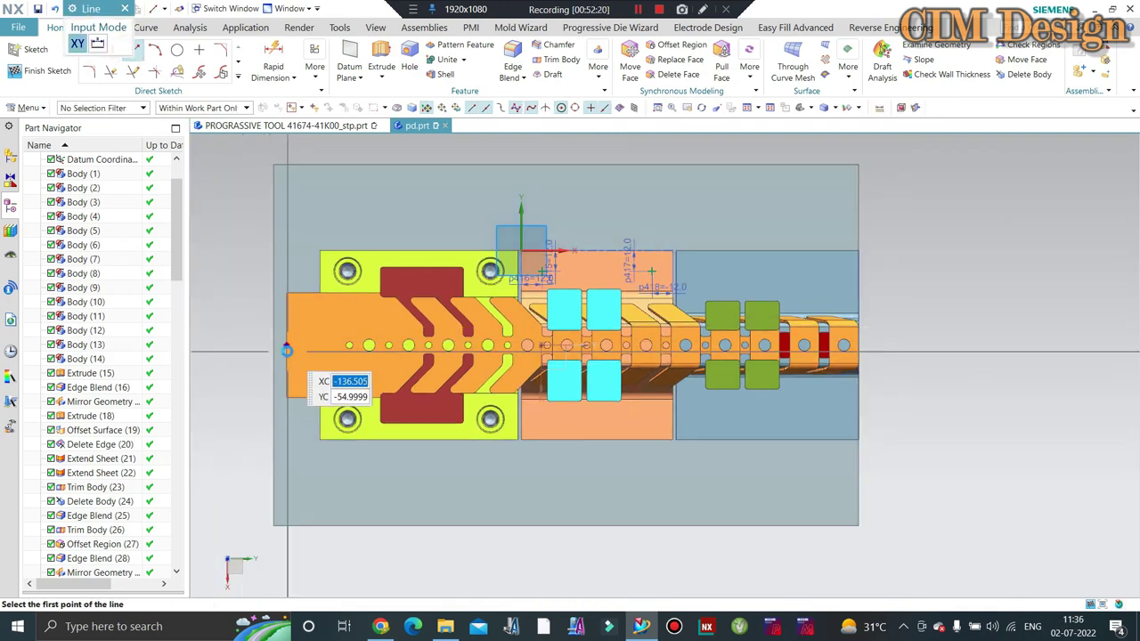
pyautogui.click(288, 353)
pyautogui.click(241, 345)
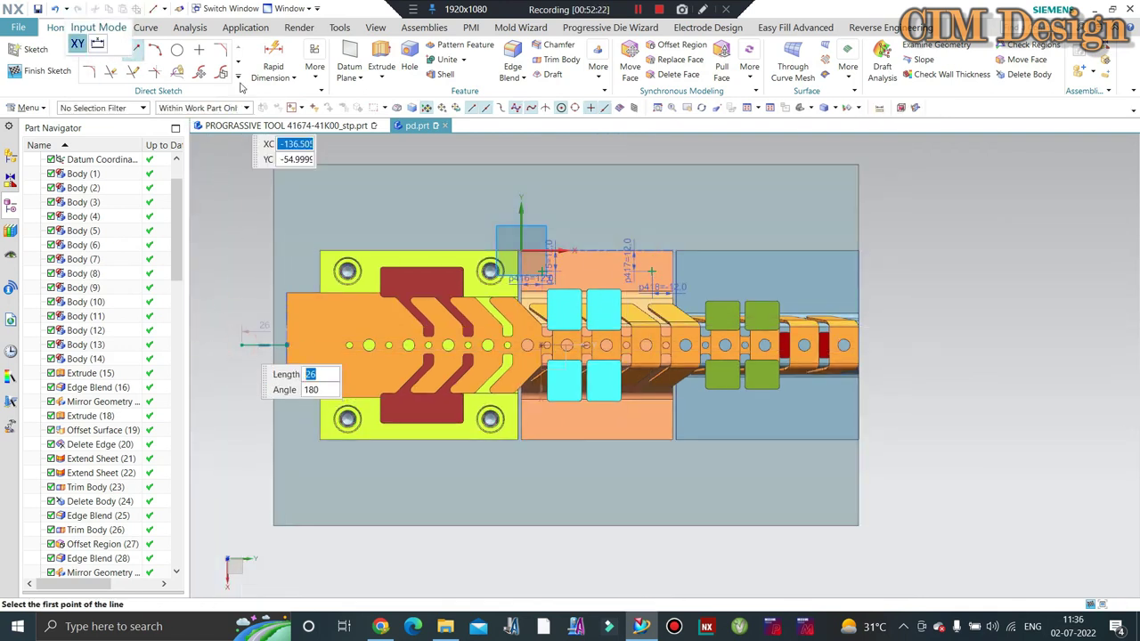
# Step: Mirror the two hole points about the centreline onto the plate's lower half
pyautogui.click(238, 78)
pyautogui.click(111, 182)
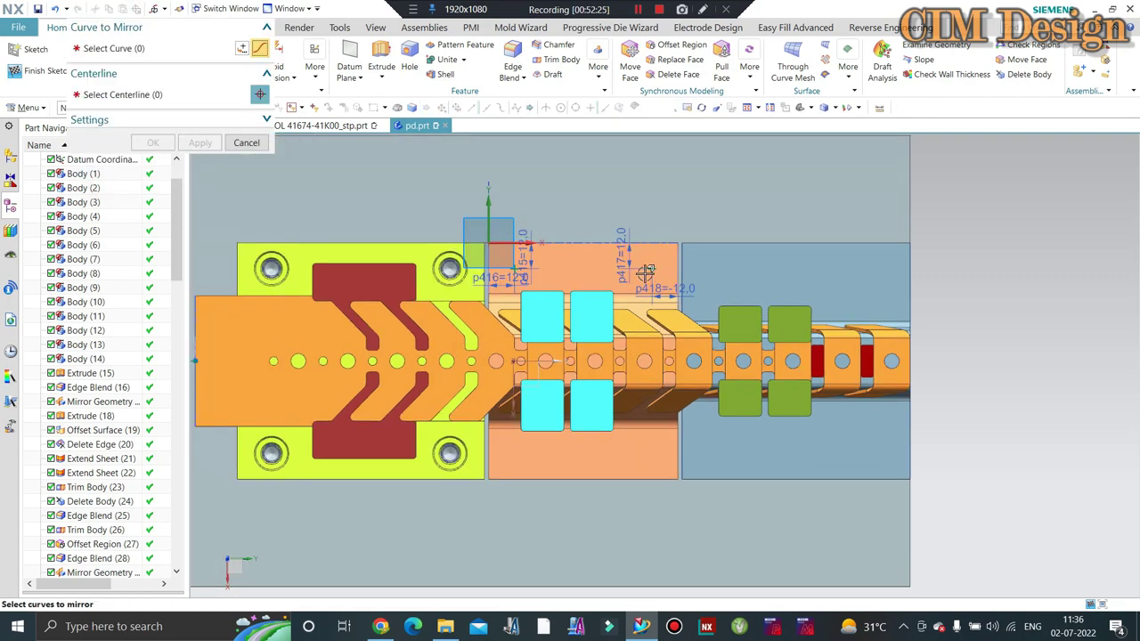
pyautogui.scroll(-2, 652, 267)
pyautogui.click(463, 268)
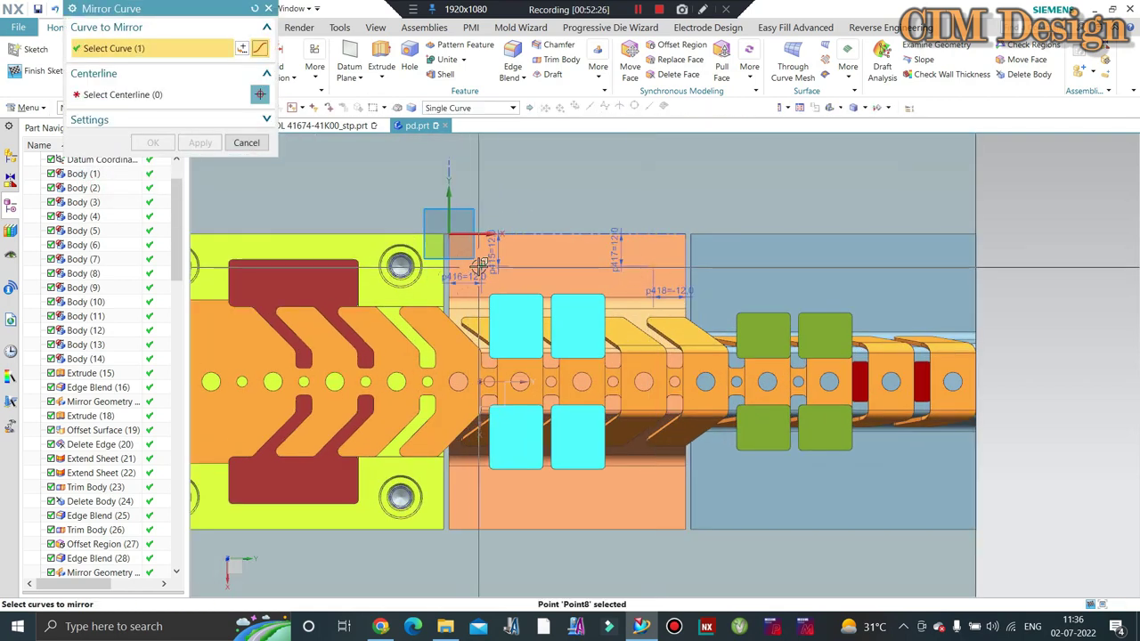
pyautogui.click(125, 94)
pyautogui.scroll(1, 579, 214)
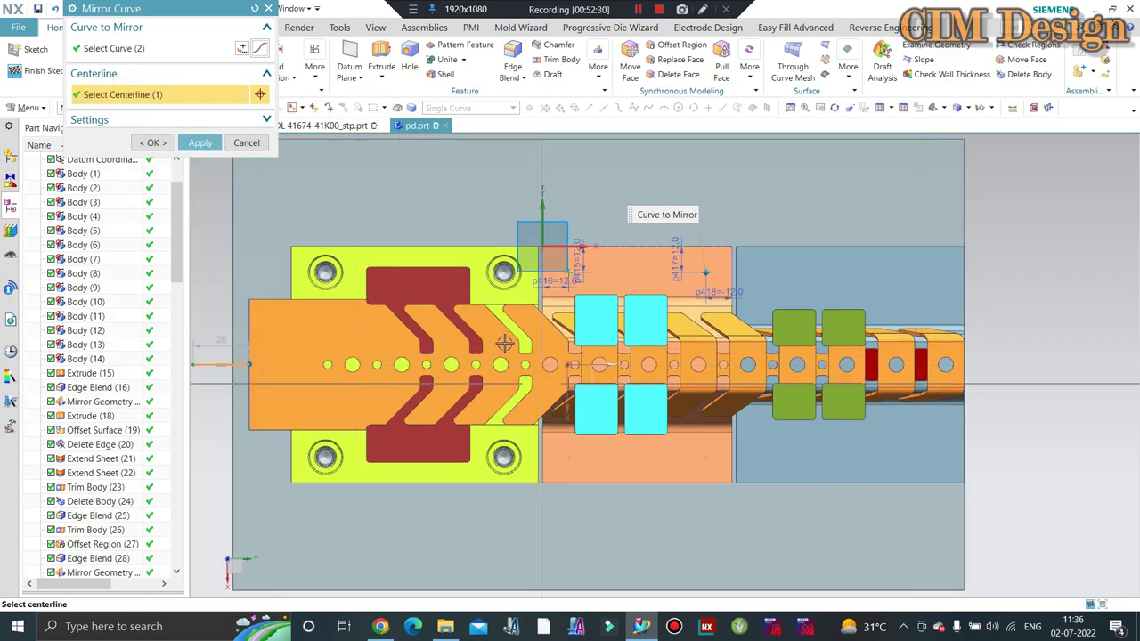
pyautogui.middleClick(260, 354)
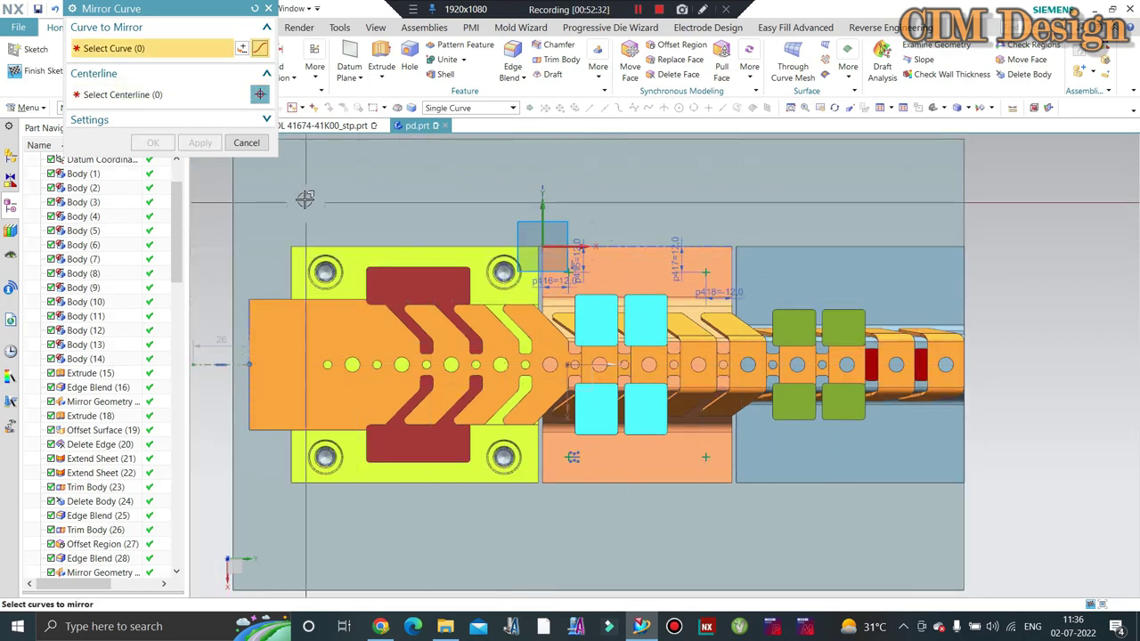
pyautogui.middleClick(651, 256)
pyautogui.scroll(1, 879, 268)
pyautogui.scroll(-1, 879, 268)
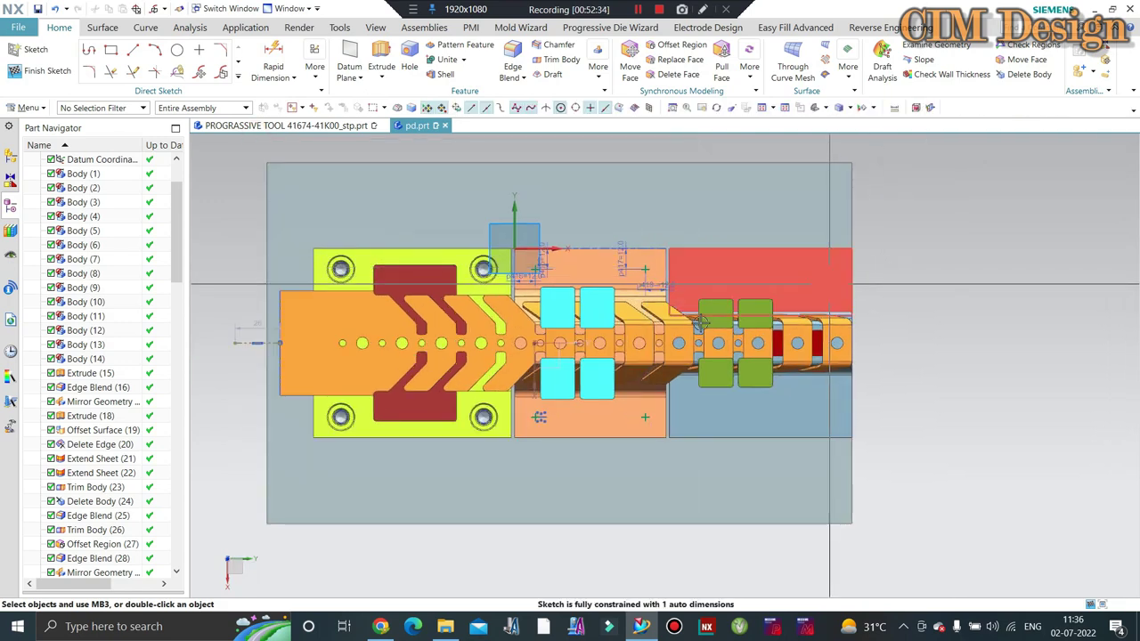
pyautogui.scroll(-1, 781, 272)
# Step: Place a hole point on the blue plate and dimension it 16 mm horizontally
pyautogui.click(204, 52)
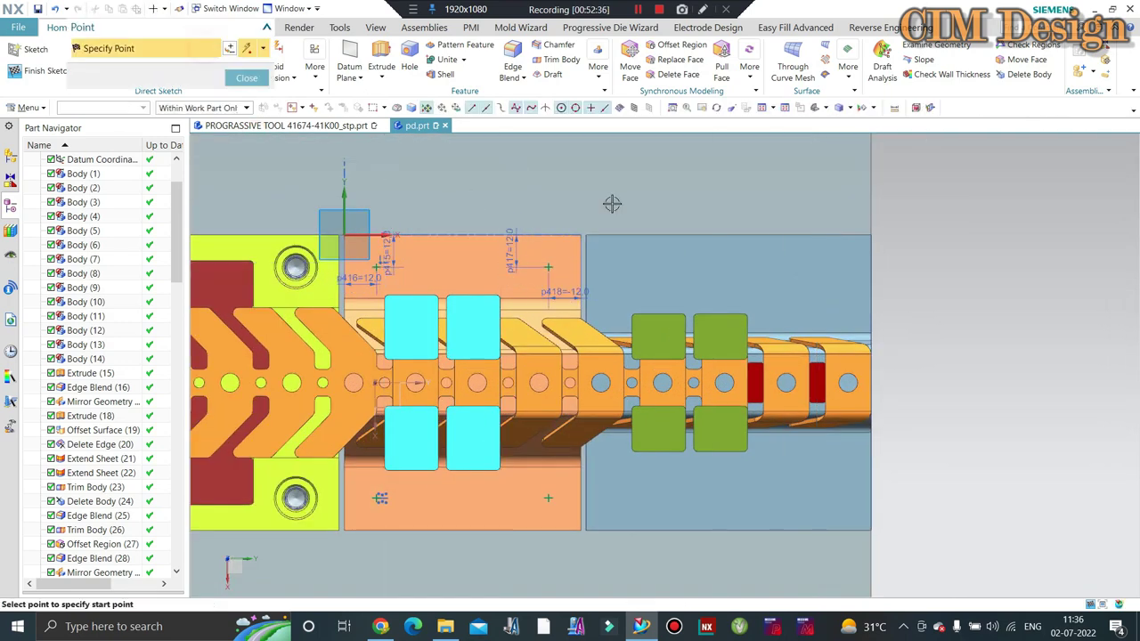
pyautogui.click(819, 274)
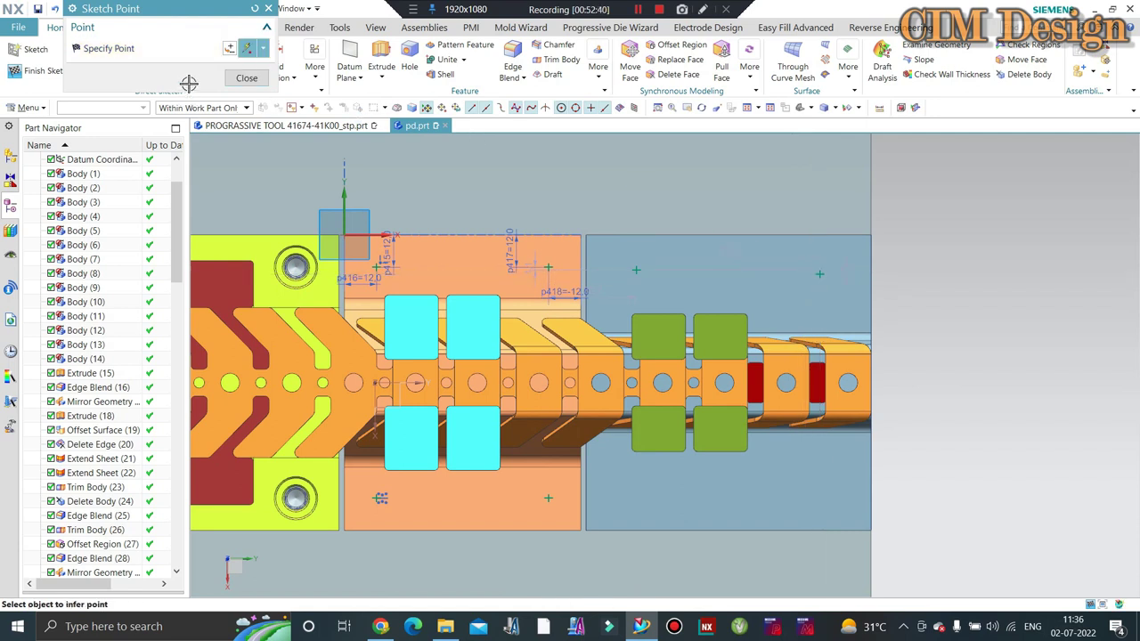
pyautogui.middleClick(712, 263)
pyautogui.press('d')
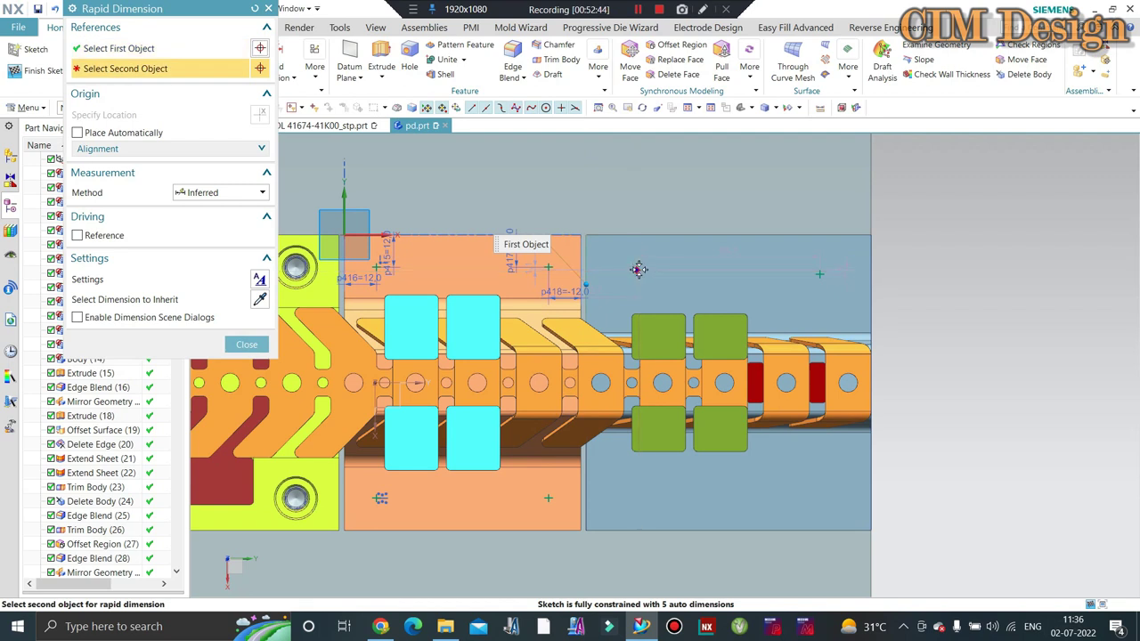
pyautogui.click(605, 219)
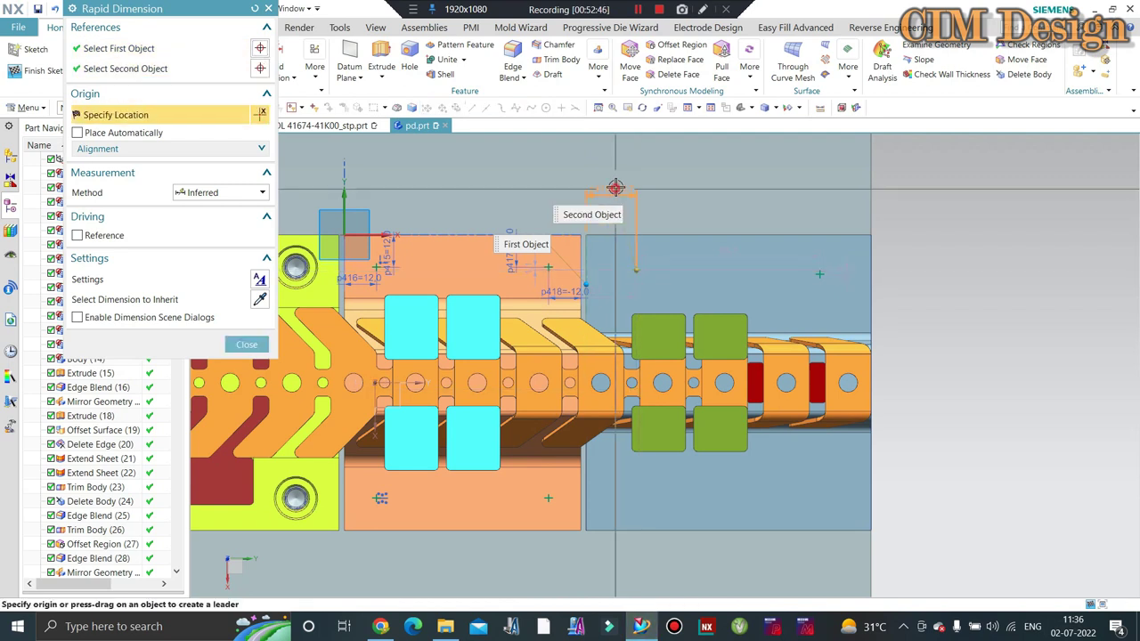
pyautogui.click(608, 226)
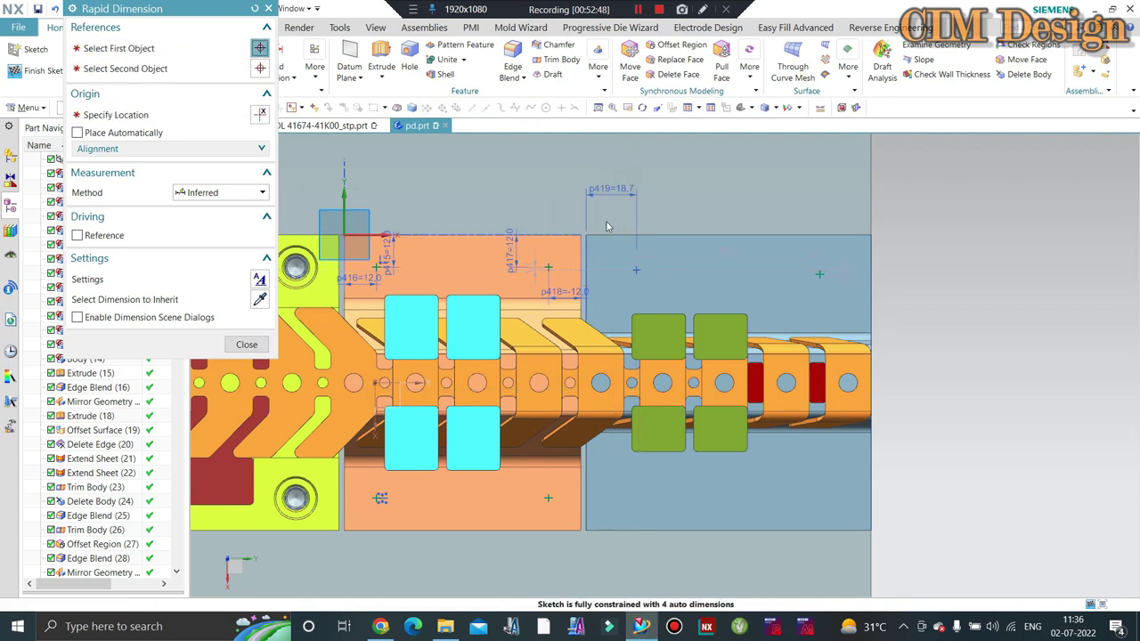
pyautogui.write('16')
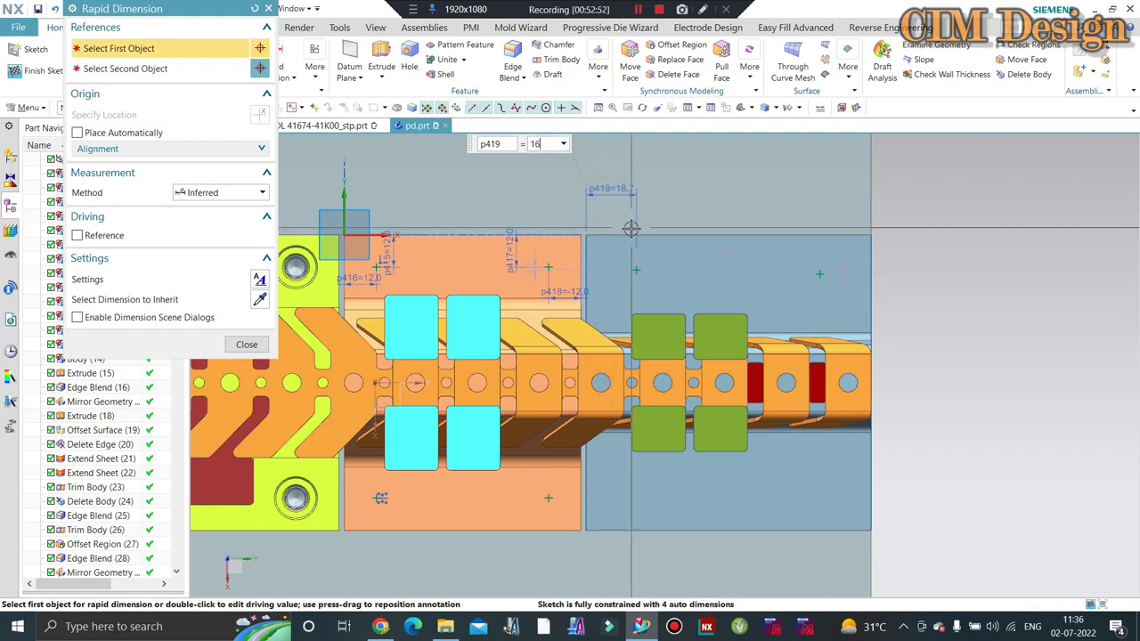
pyautogui.press('Return')
# Step: Begin a new dimension between the sketch line and the hole point
pyautogui.scroll(1, 632, 228)
pyautogui.click(637, 227)
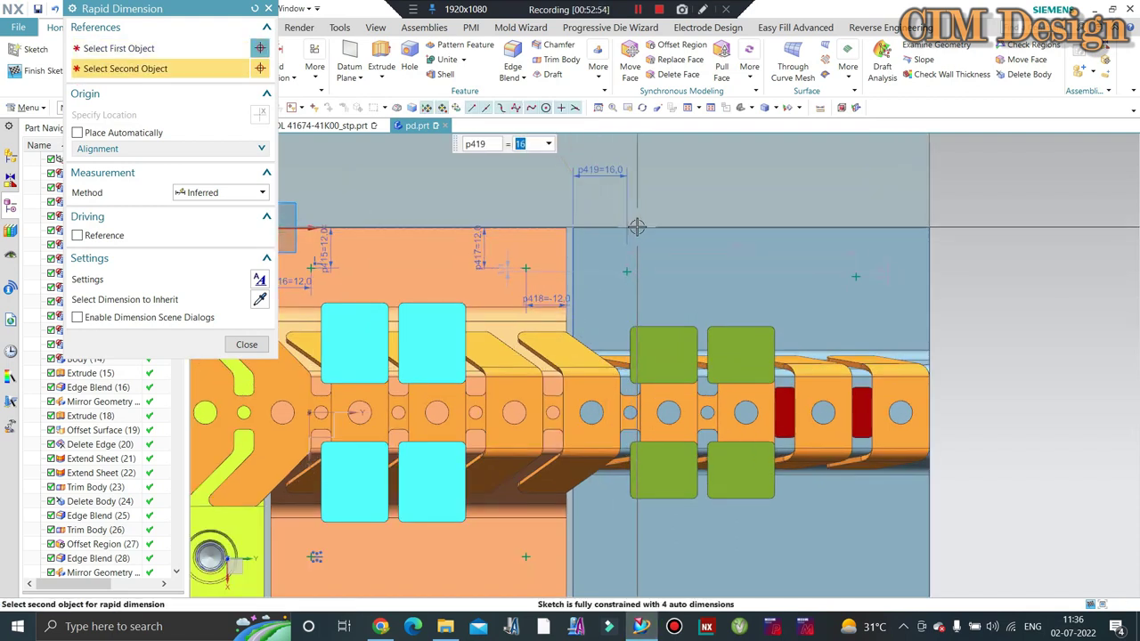
pyautogui.click(150, 49)
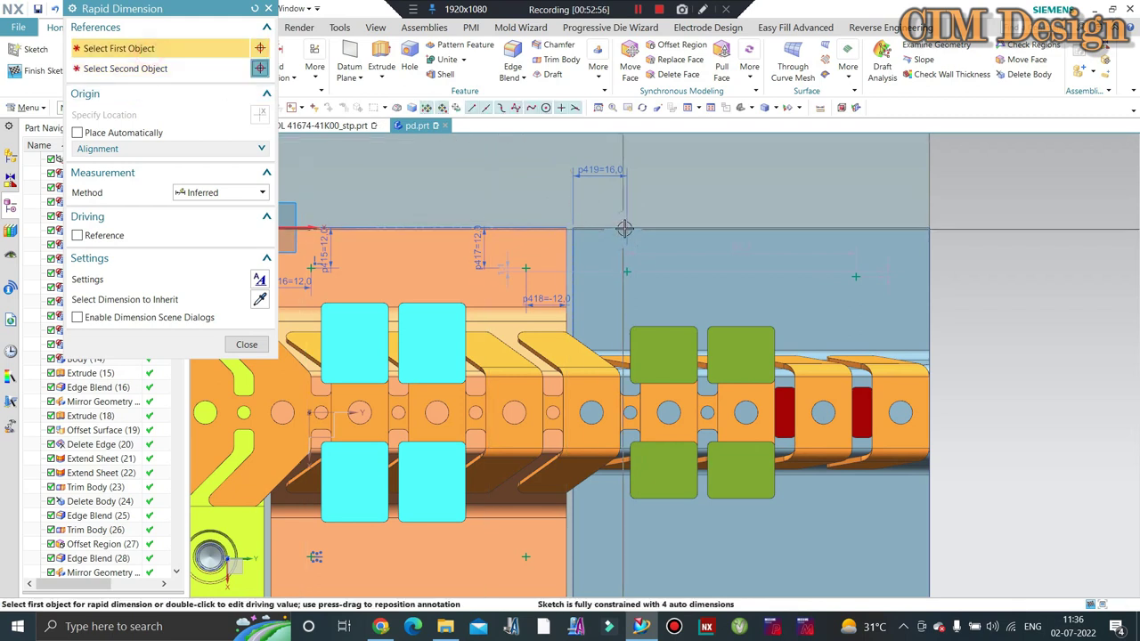
pyautogui.click(628, 271)
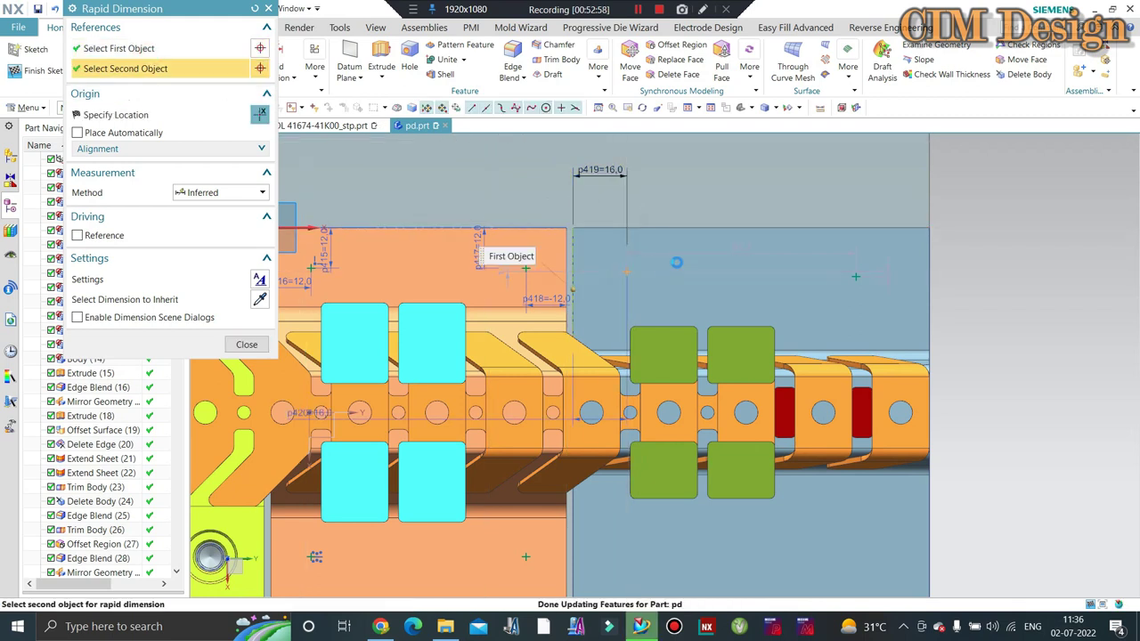
pyautogui.click(625, 267)
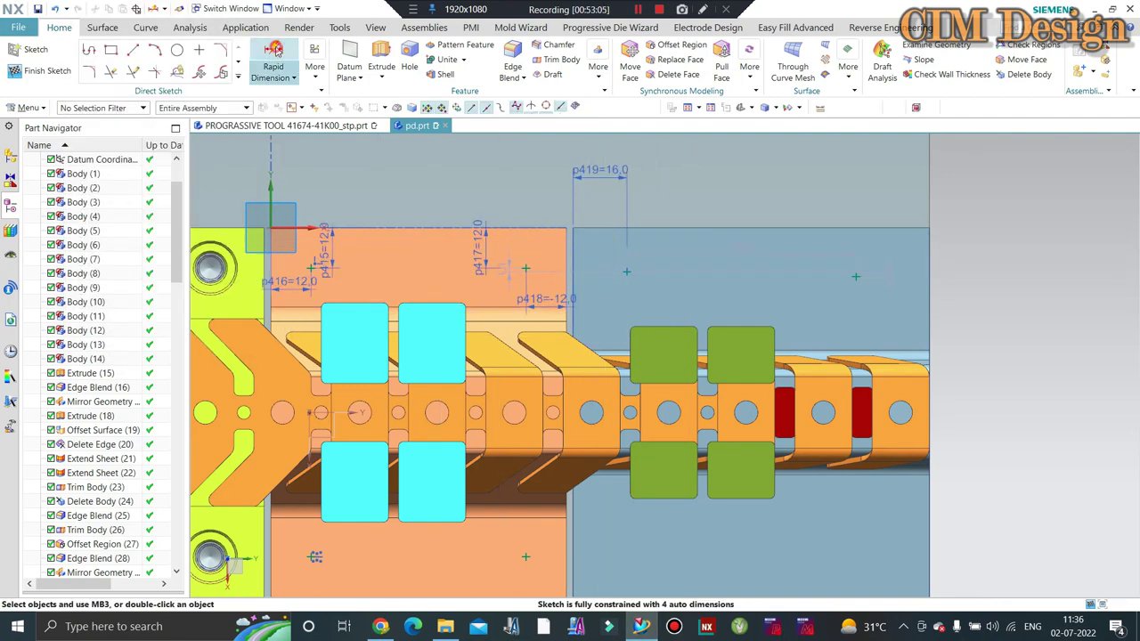
# Step: Dimension the first blue-plate hole point 15 mm below the top edge
pyautogui.click(276, 67)
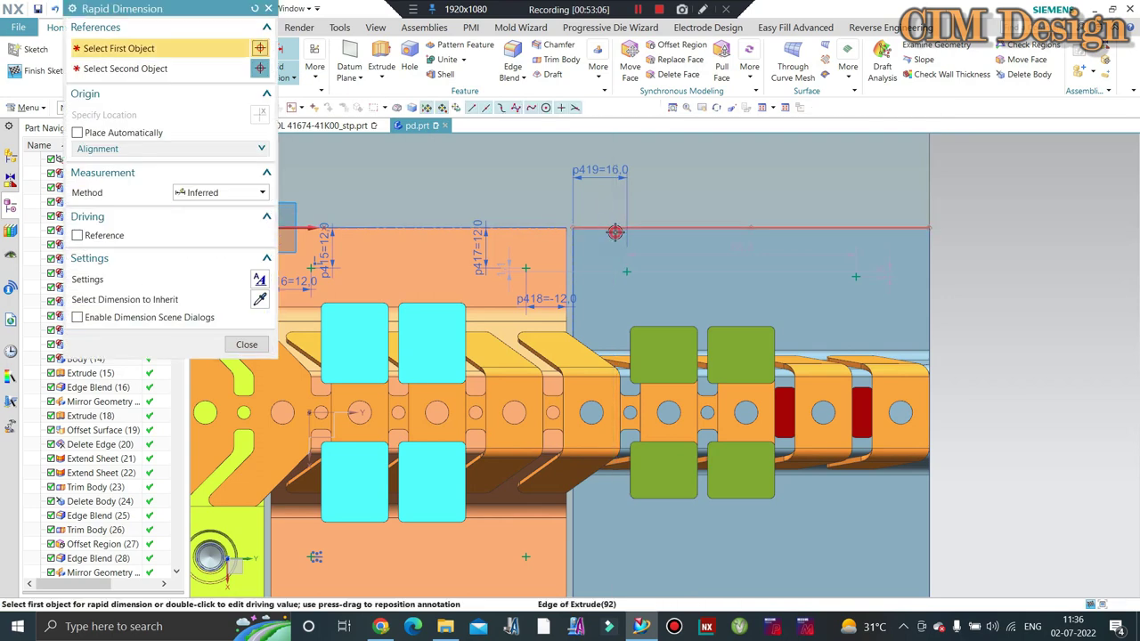
pyautogui.click(628, 269)
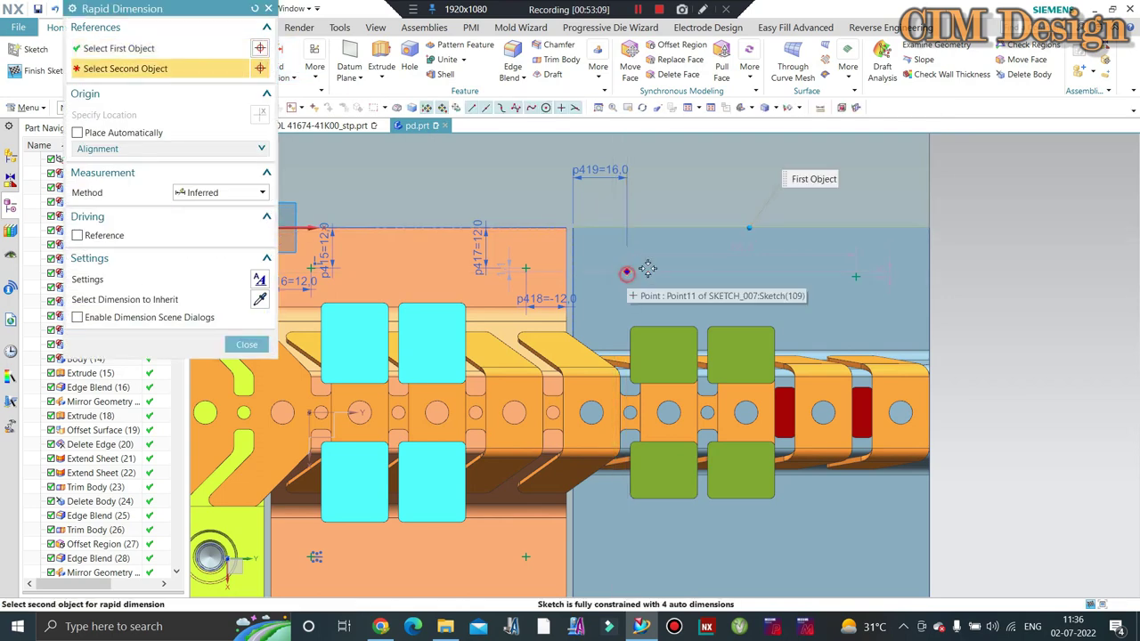
pyautogui.click(627, 270)
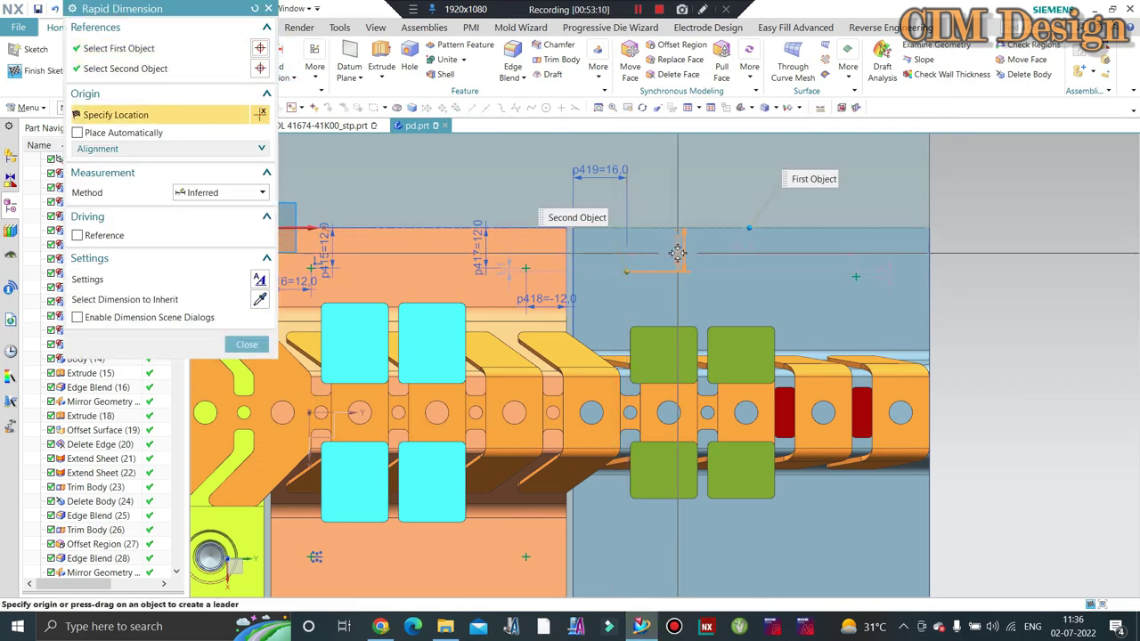
pyautogui.click(678, 253)
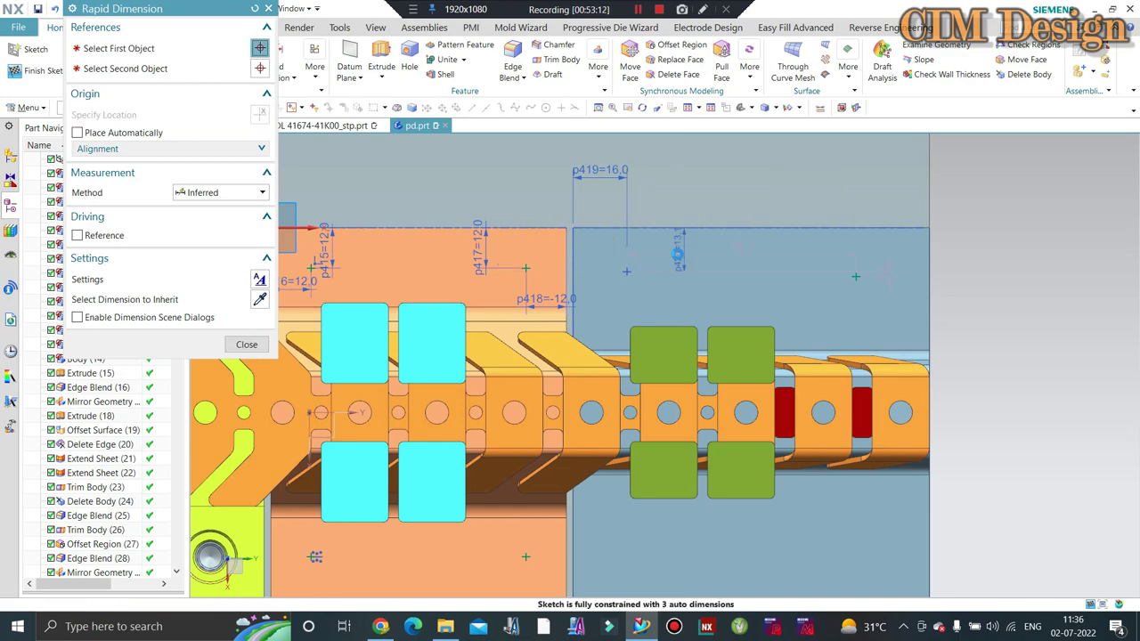
pyautogui.write('15')
pyautogui.press('Return')
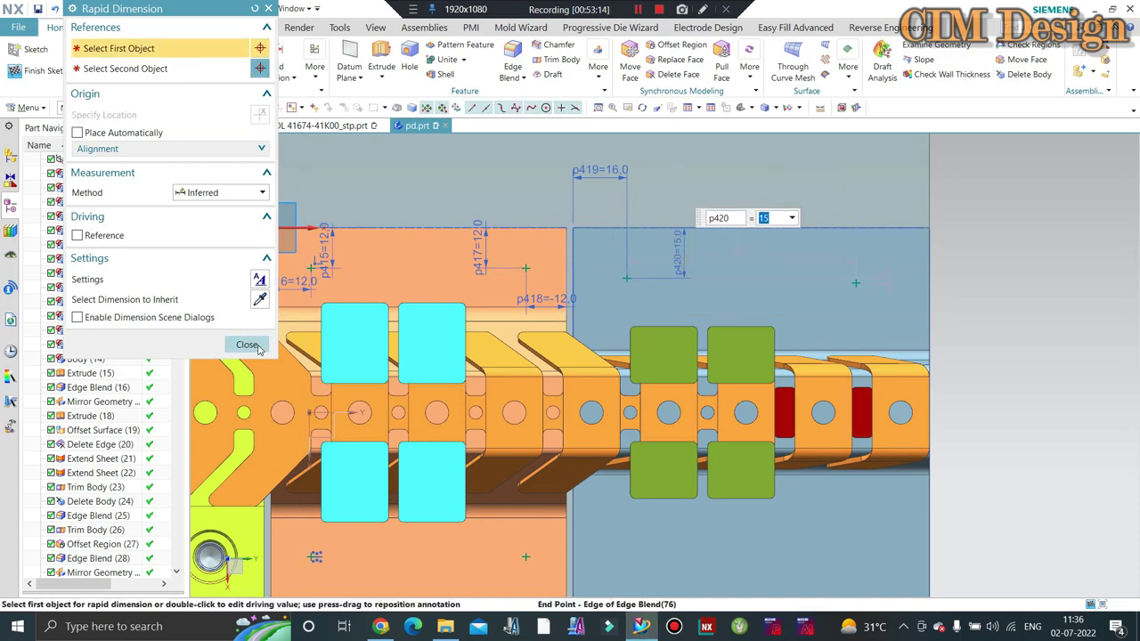
pyautogui.click(258, 347)
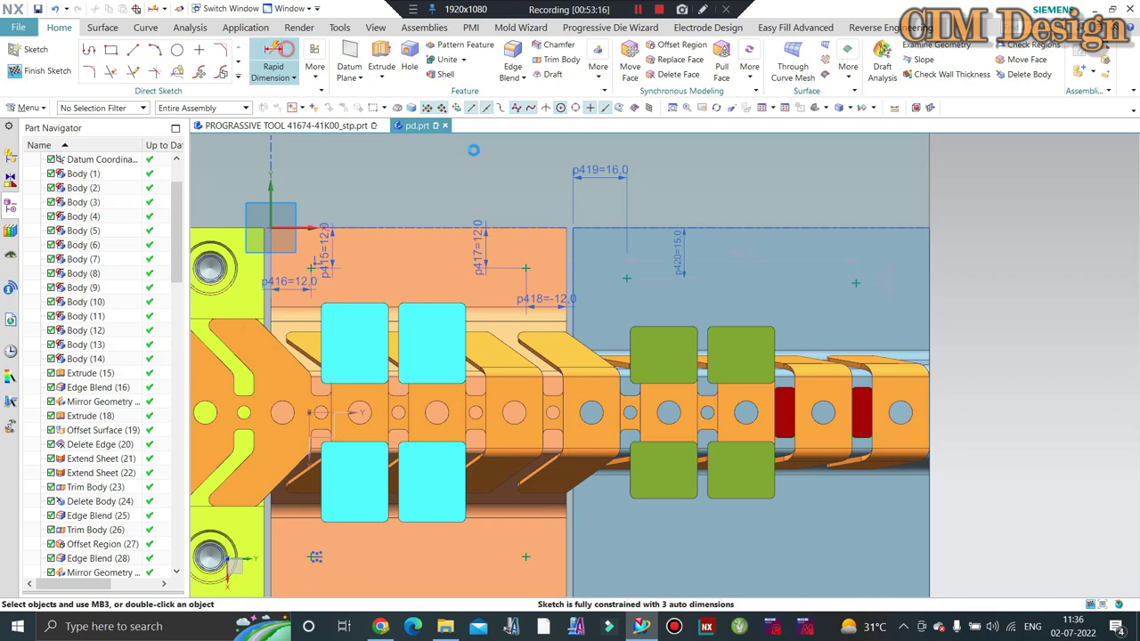
# Step: Dimension the right-hand point 15 mm below the top and 16 mm from the right edge
pyautogui.press('d')
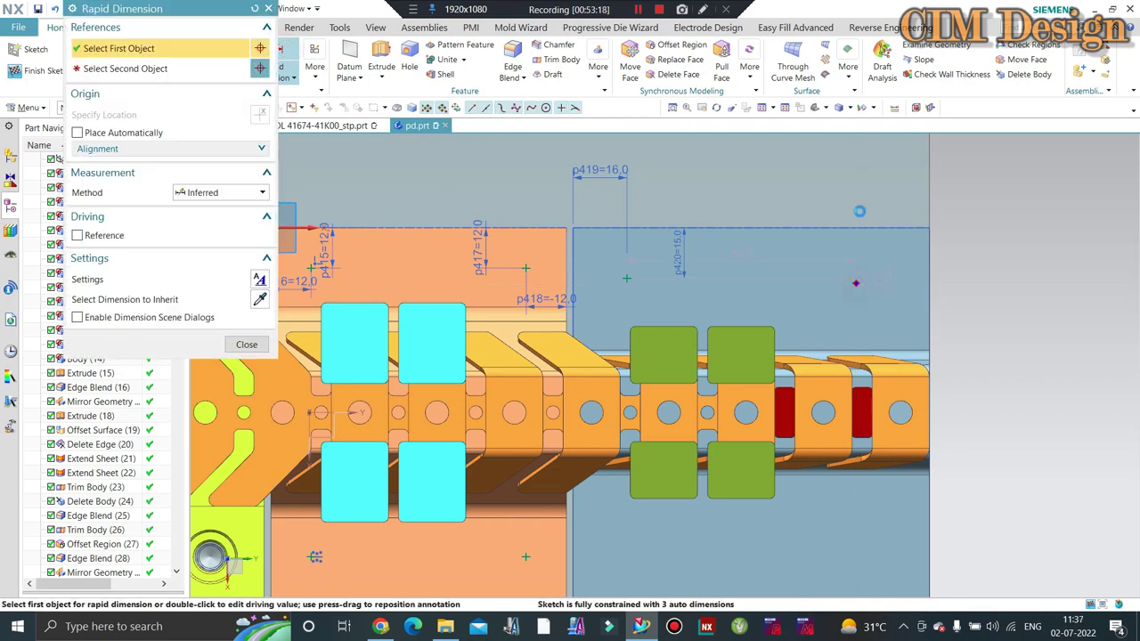
pyautogui.click(859, 228)
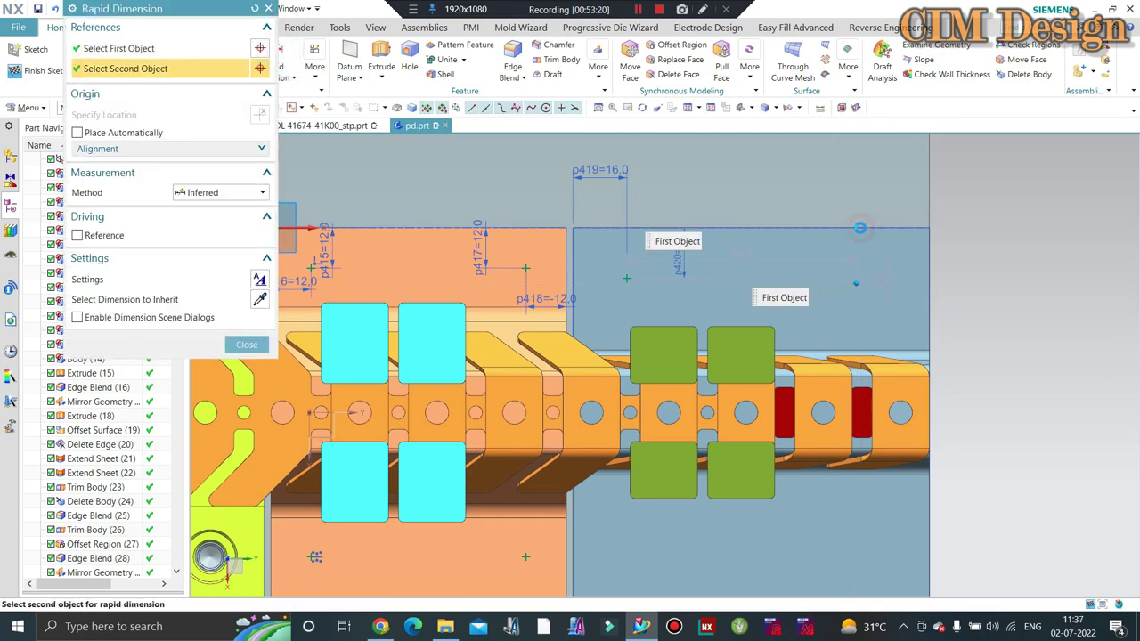
pyautogui.click(856, 283)
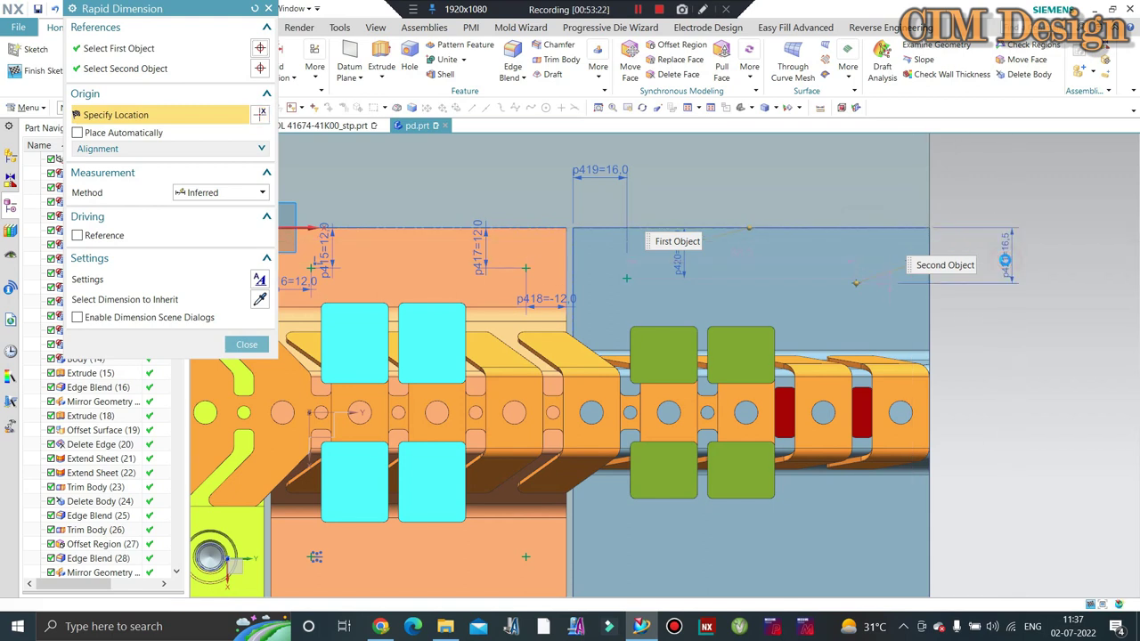
pyautogui.click(1004, 260)
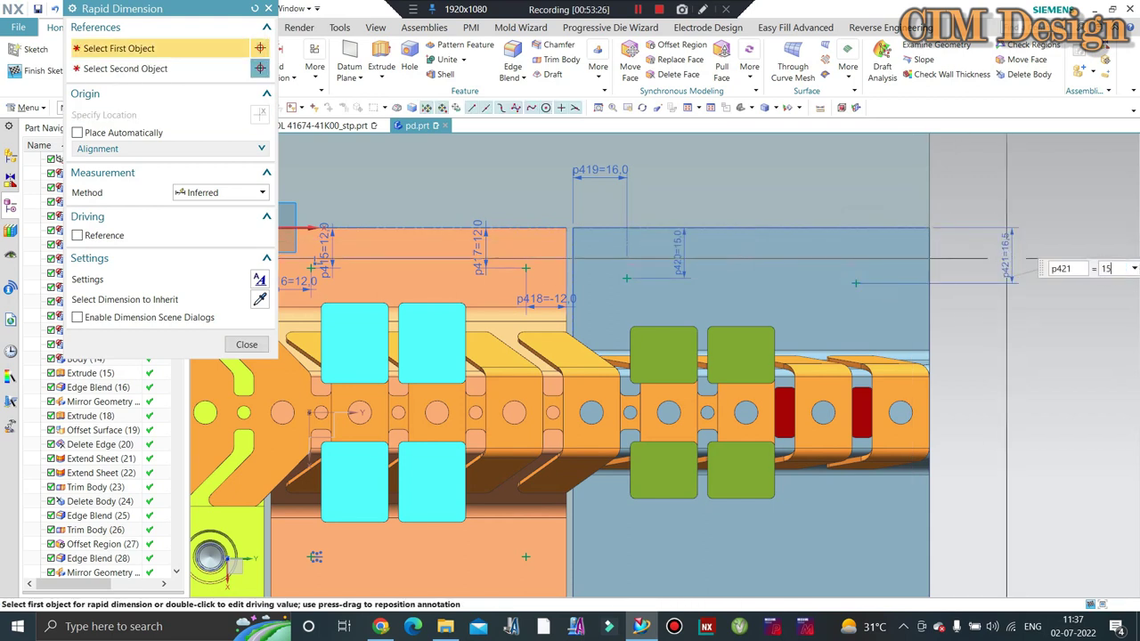
pyautogui.press('Return')
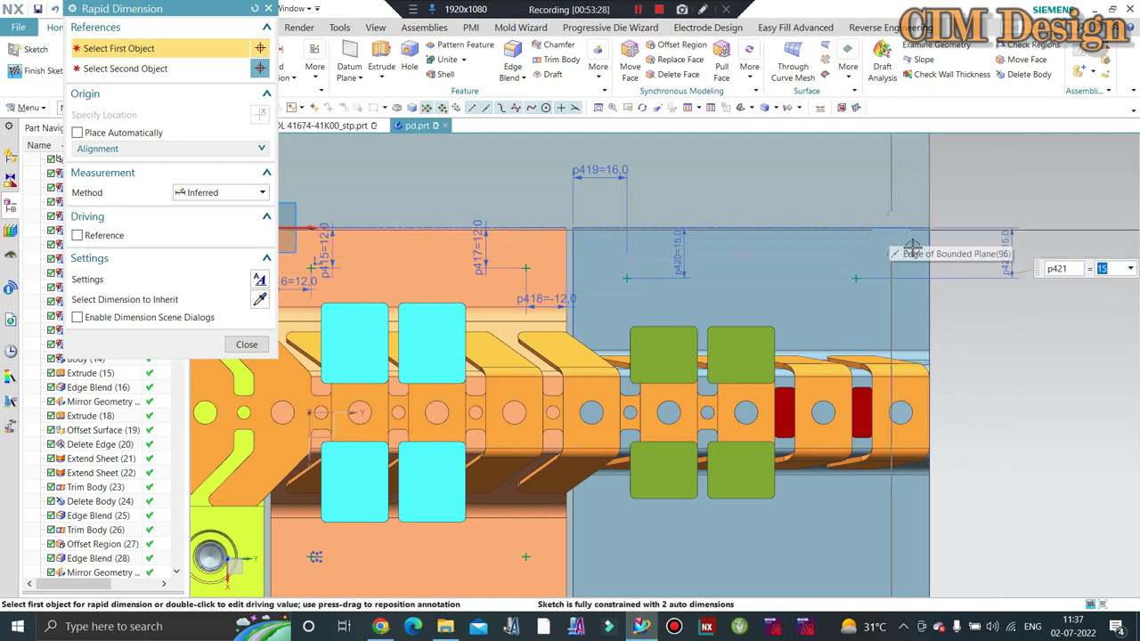
pyautogui.click(900, 269)
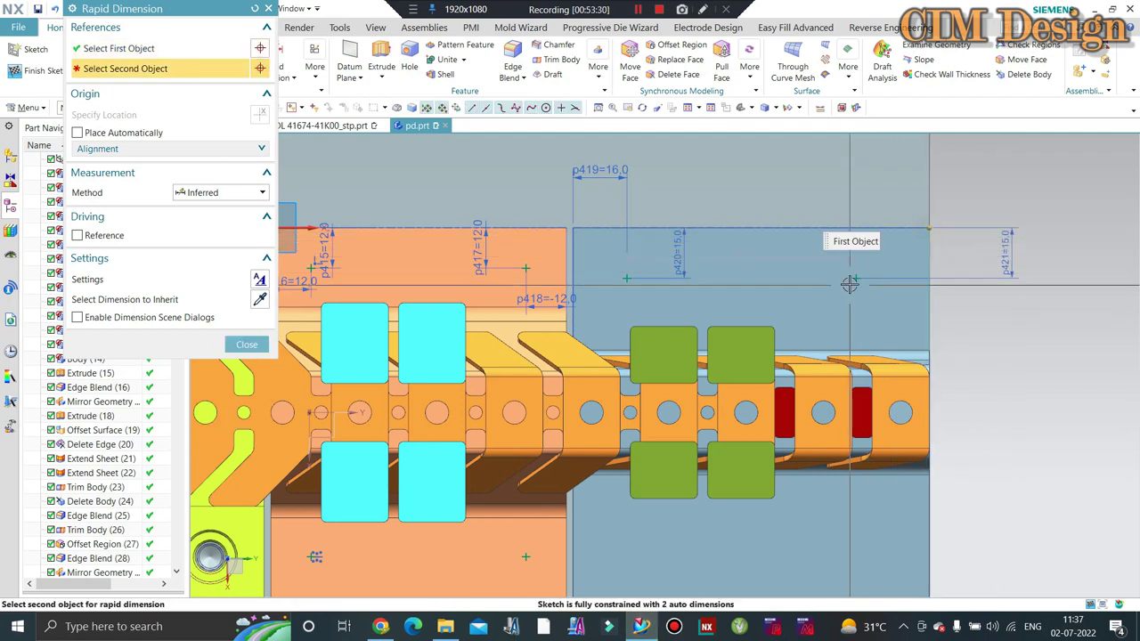
pyautogui.click(880, 191)
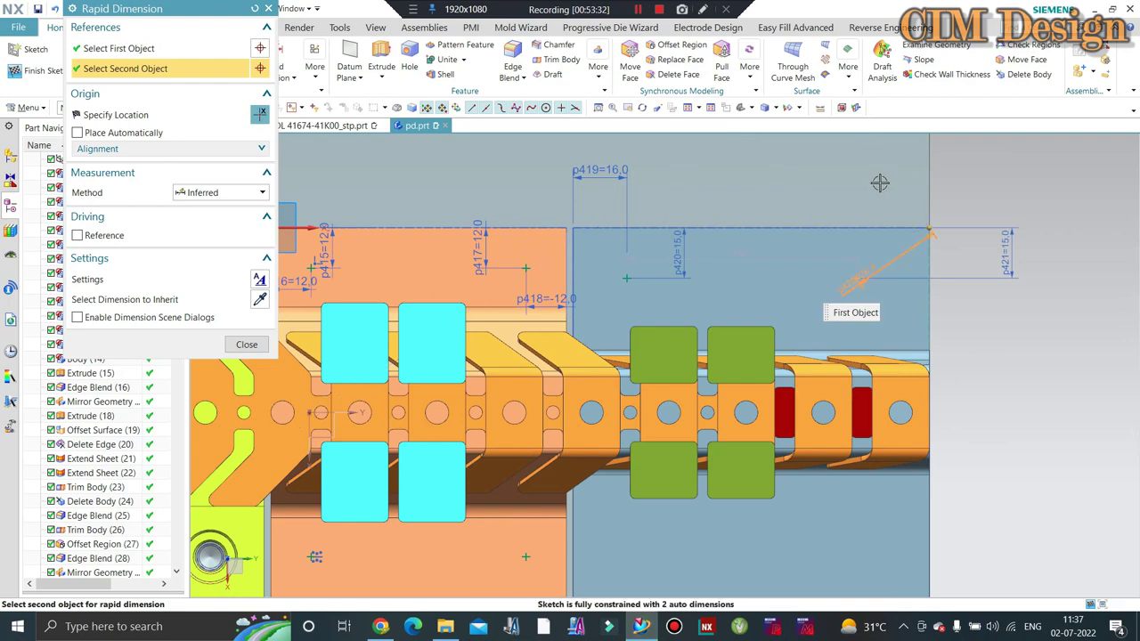
pyautogui.click(887, 185)
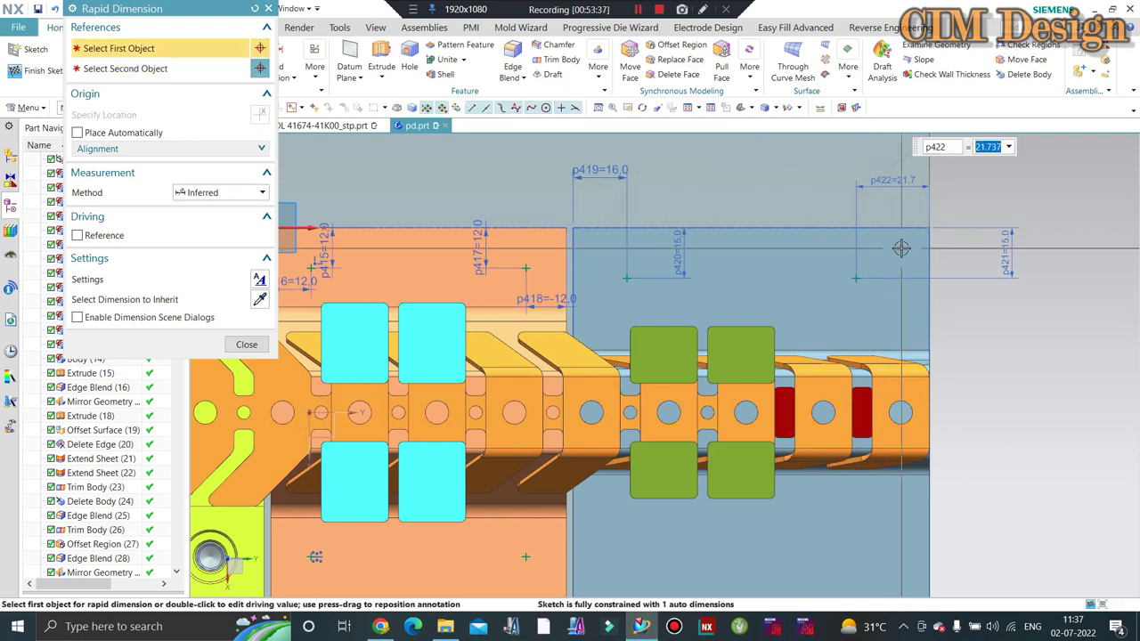
pyautogui.write('16')
pyautogui.press('Return')
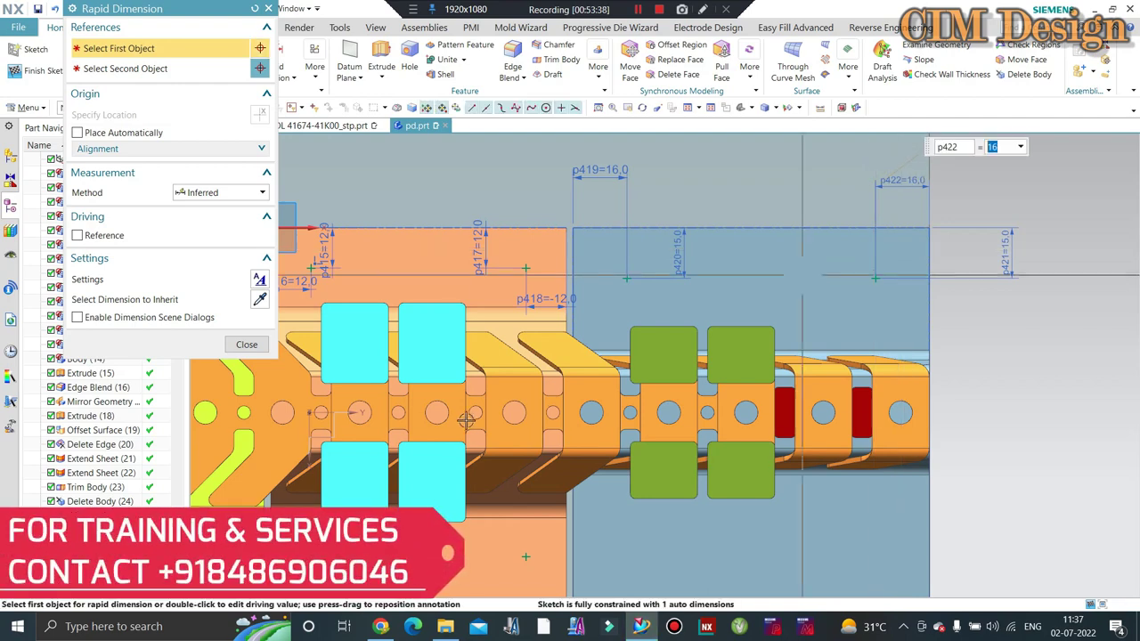
pyautogui.click(256, 346)
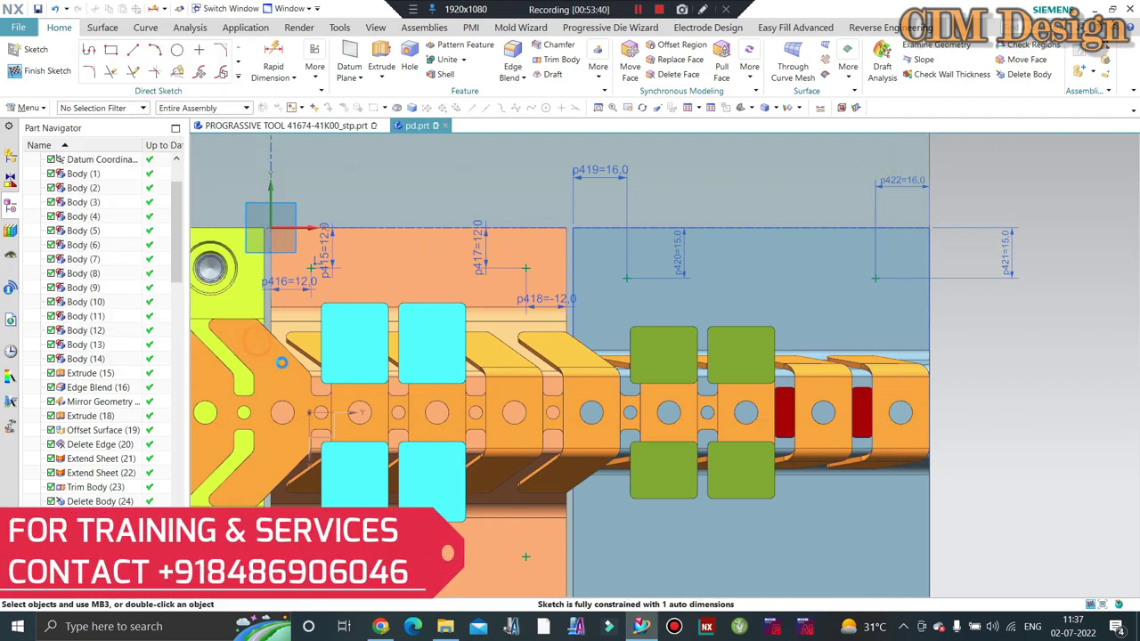
# Step: Mirror both blue-plate hole points about the strip centreline, then exit the sketch
pyautogui.click(315, 66)
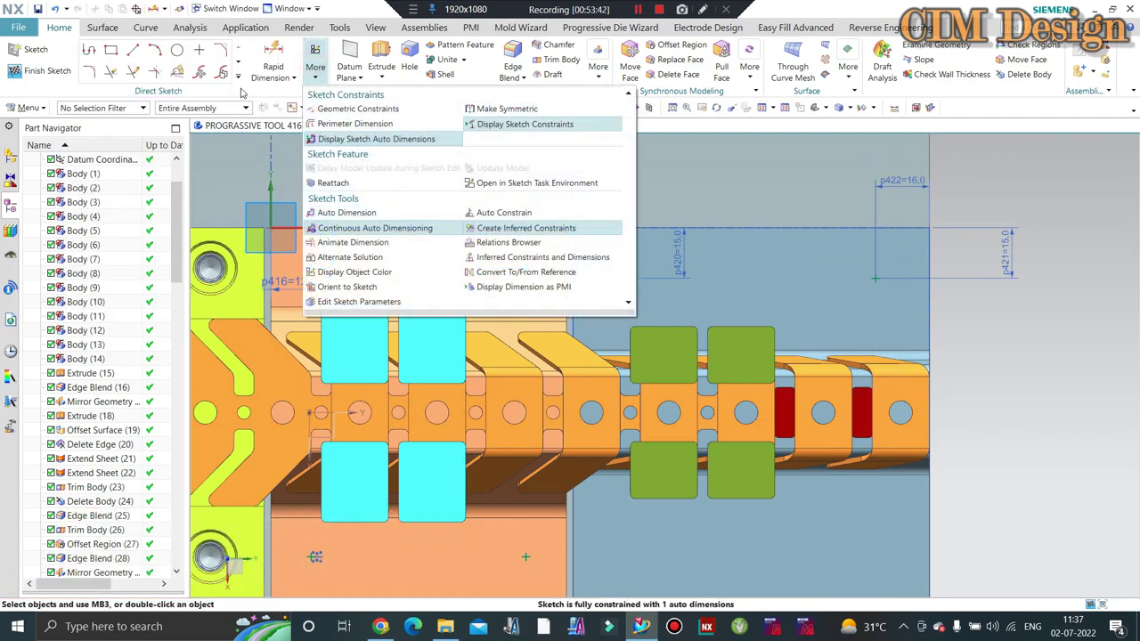
pyautogui.click(394, 212)
pyautogui.click(239, 79)
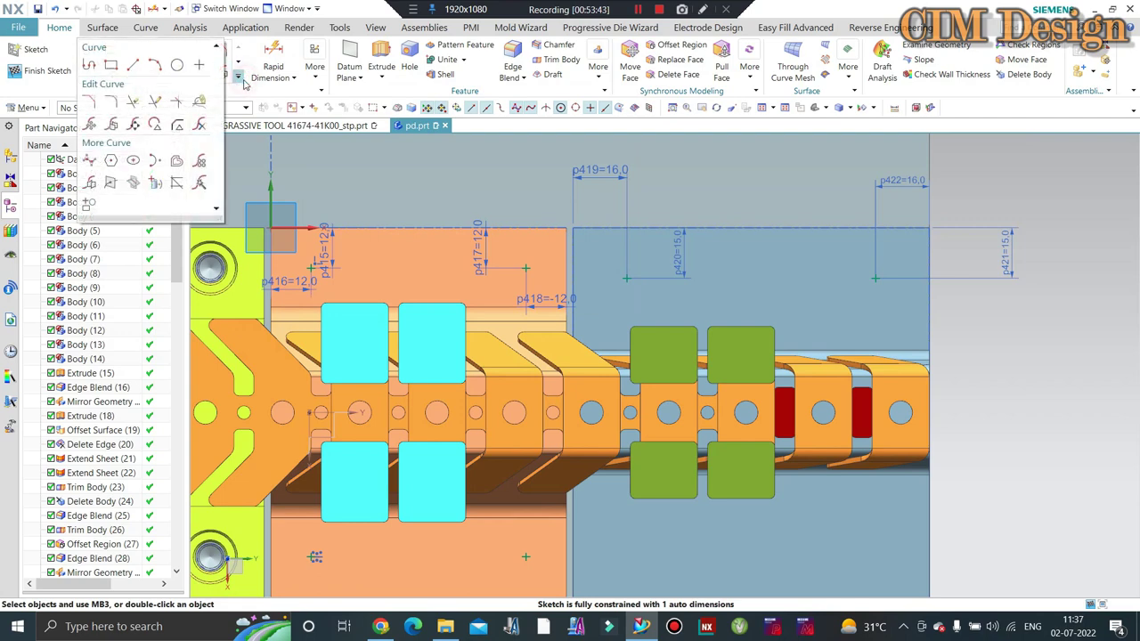
pyautogui.click(90, 192)
pyautogui.click(623, 275)
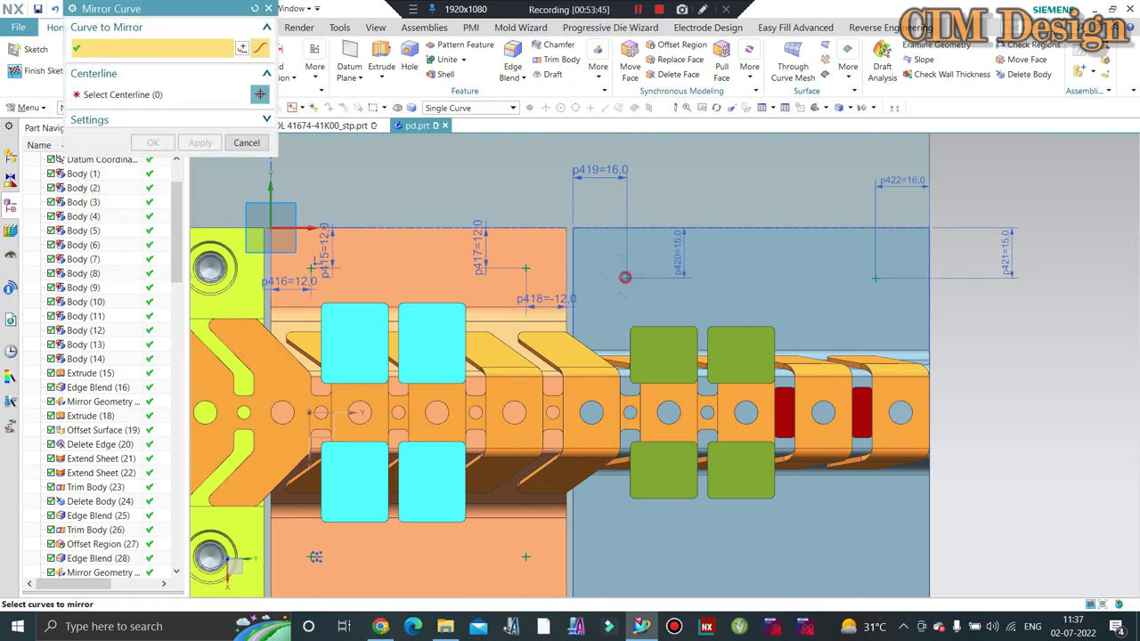
pyautogui.click(877, 267)
pyautogui.middleClick(877, 267)
pyautogui.scroll(-3, 237, 378)
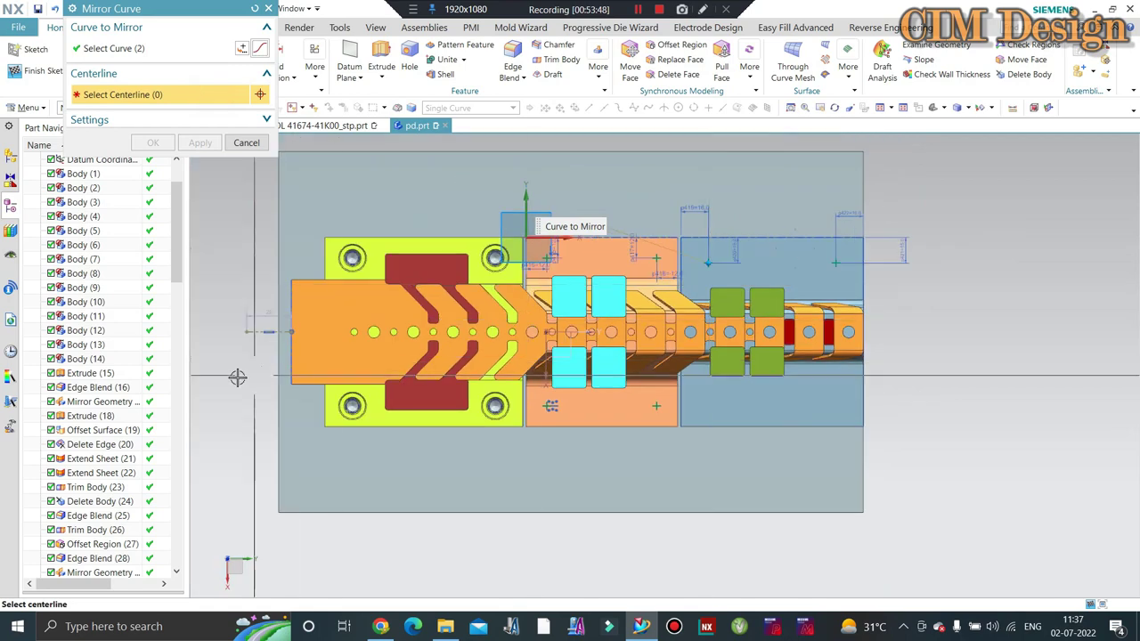
pyautogui.click(283, 331)
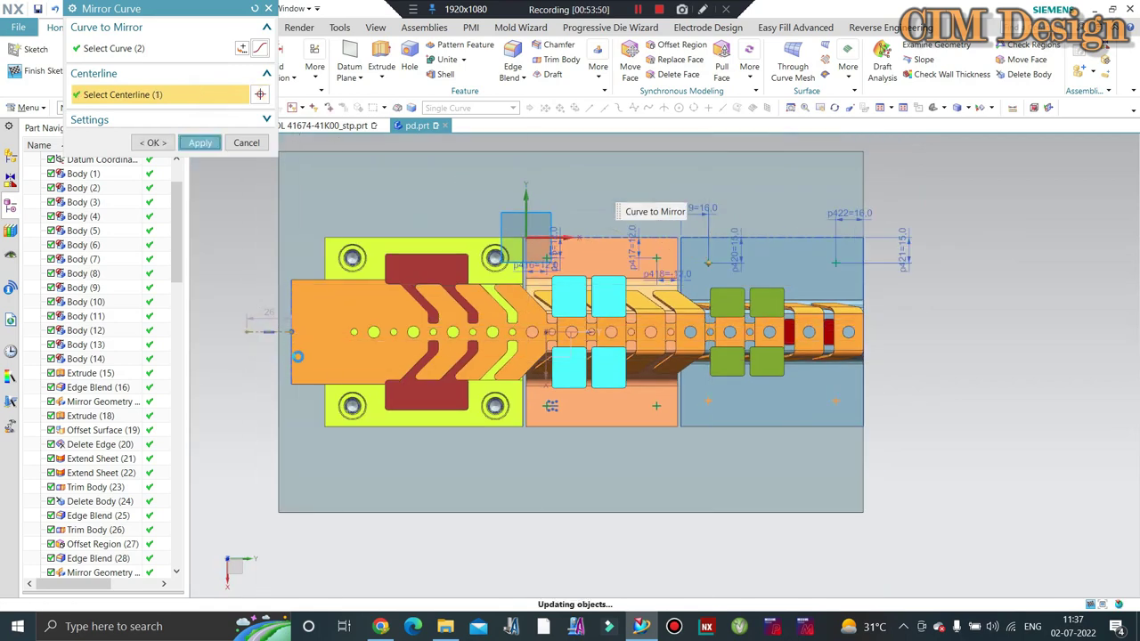
pyautogui.middleClick(298, 356)
pyautogui.click(247, 143)
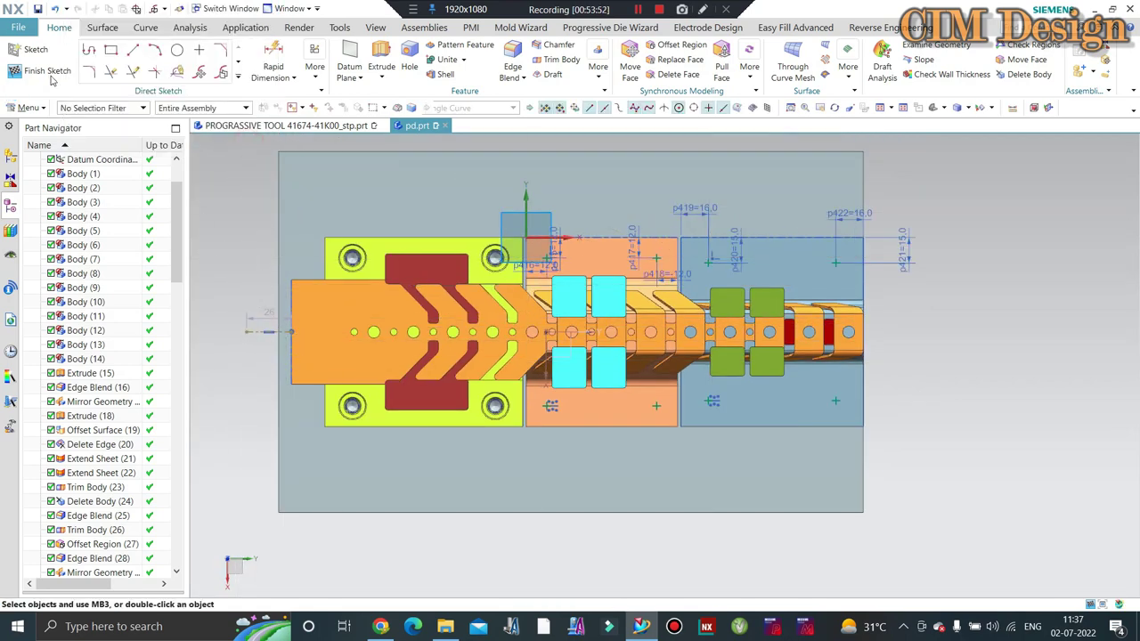
pyautogui.click(49, 73)
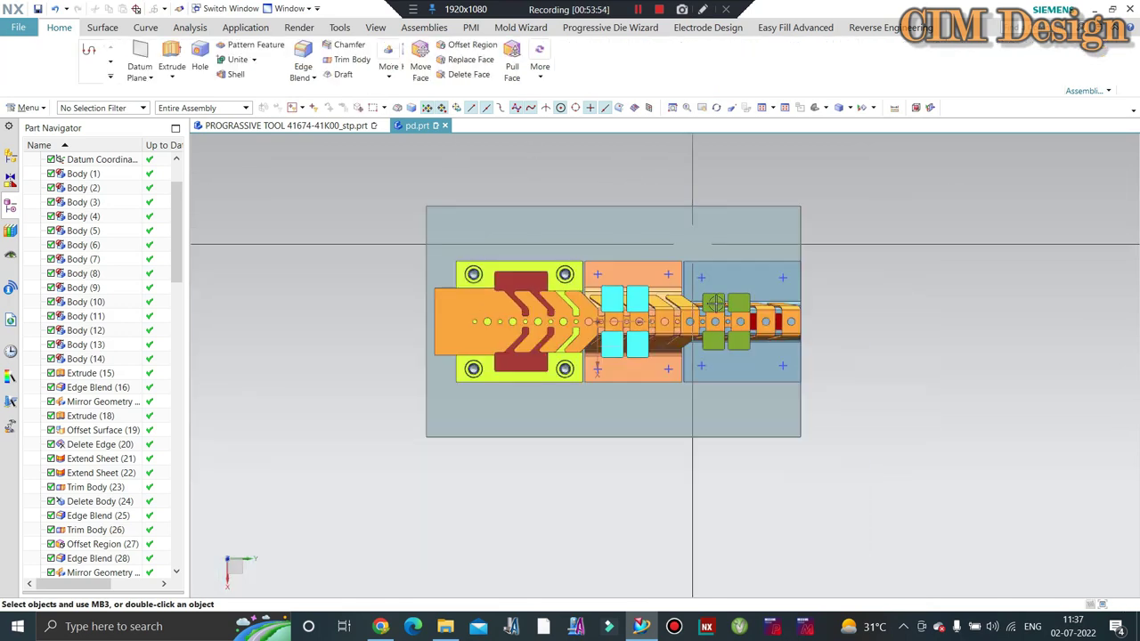
# Step: Place M8 counterbored holes at four sketch points on the orange die plate and apply
pyautogui.moveTo(715, 302); pyautogui.dragTo(570, 267, button='middle')
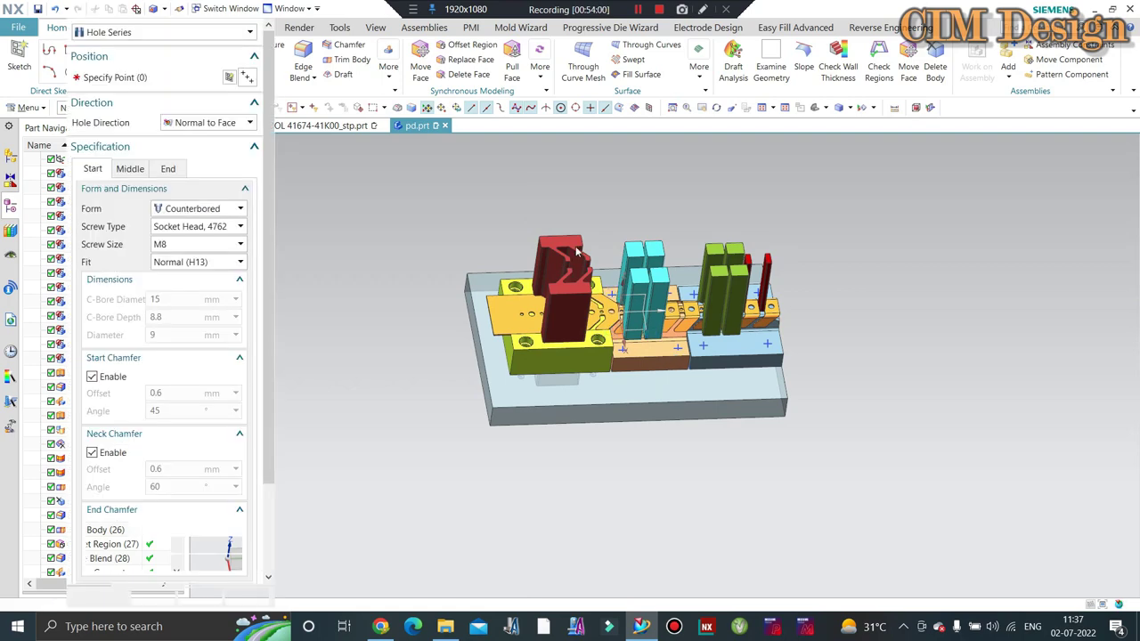
pyautogui.scroll(-2, 618, 332)
pyautogui.scroll(-2, 618, 331)
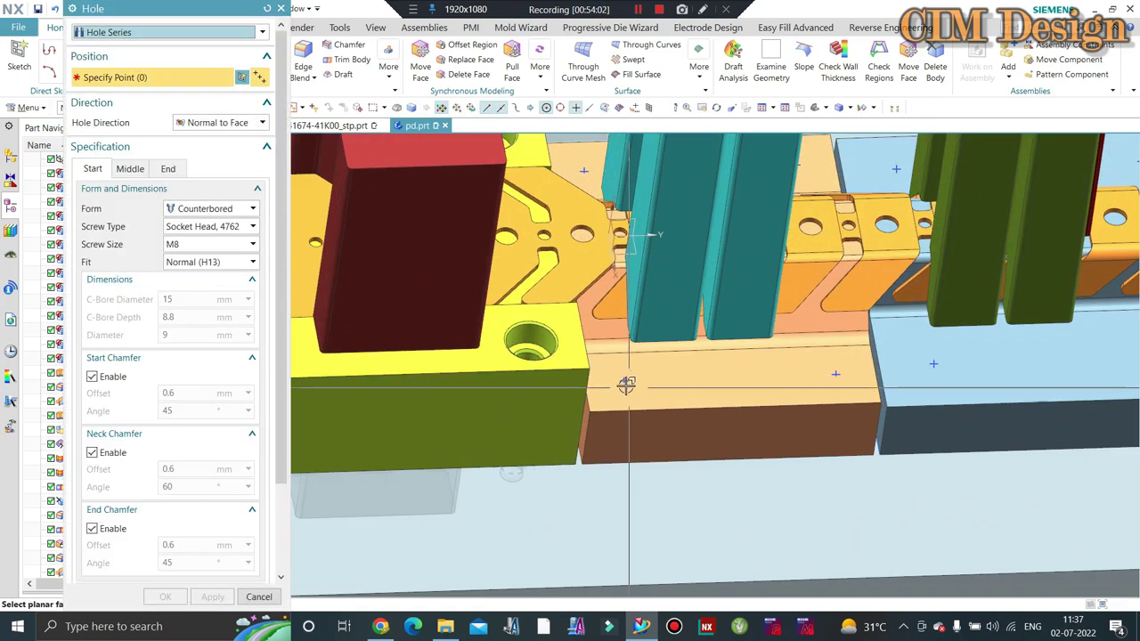
pyautogui.click(623, 380)
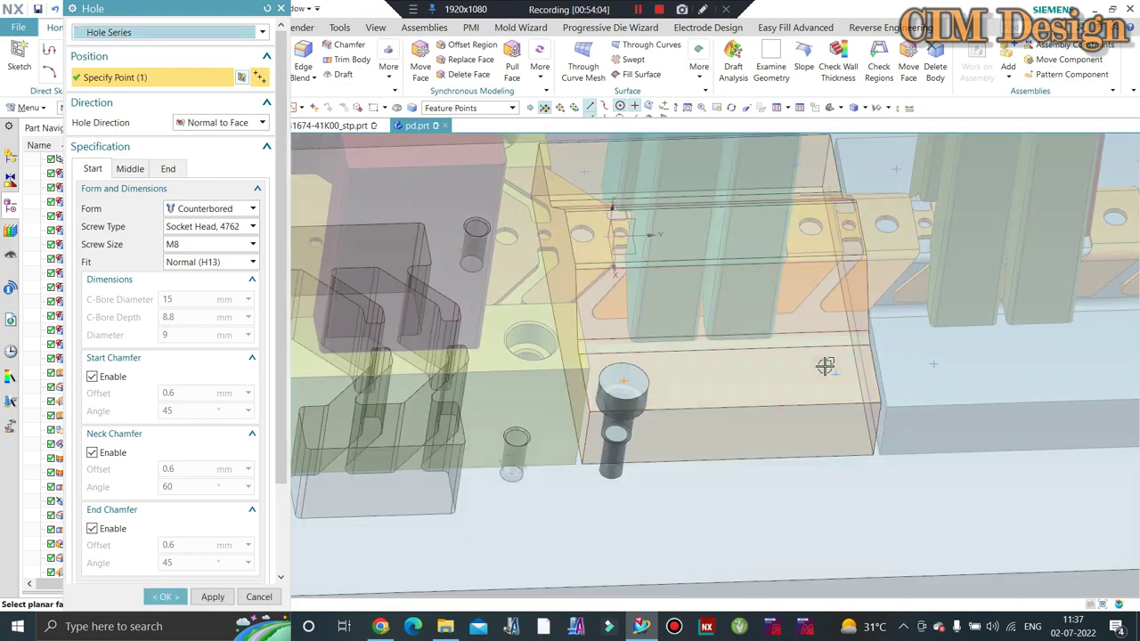
pyautogui.click(836, 374)
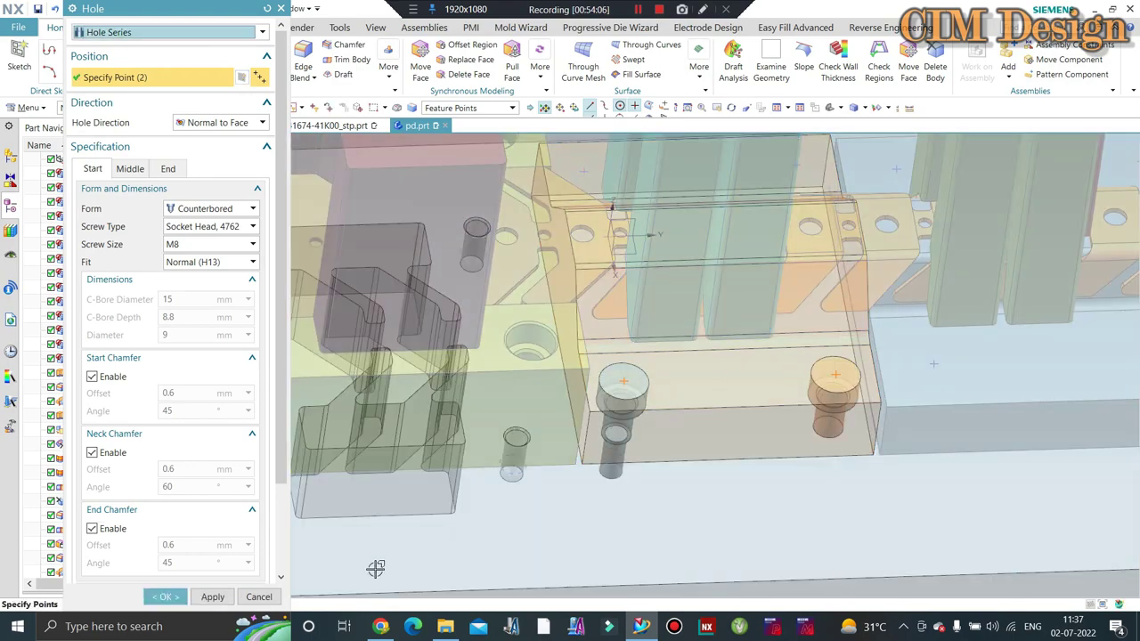
pyautogui.scroll(4, 756, 309)
pyautogui.scroll(-5, 674, 288)
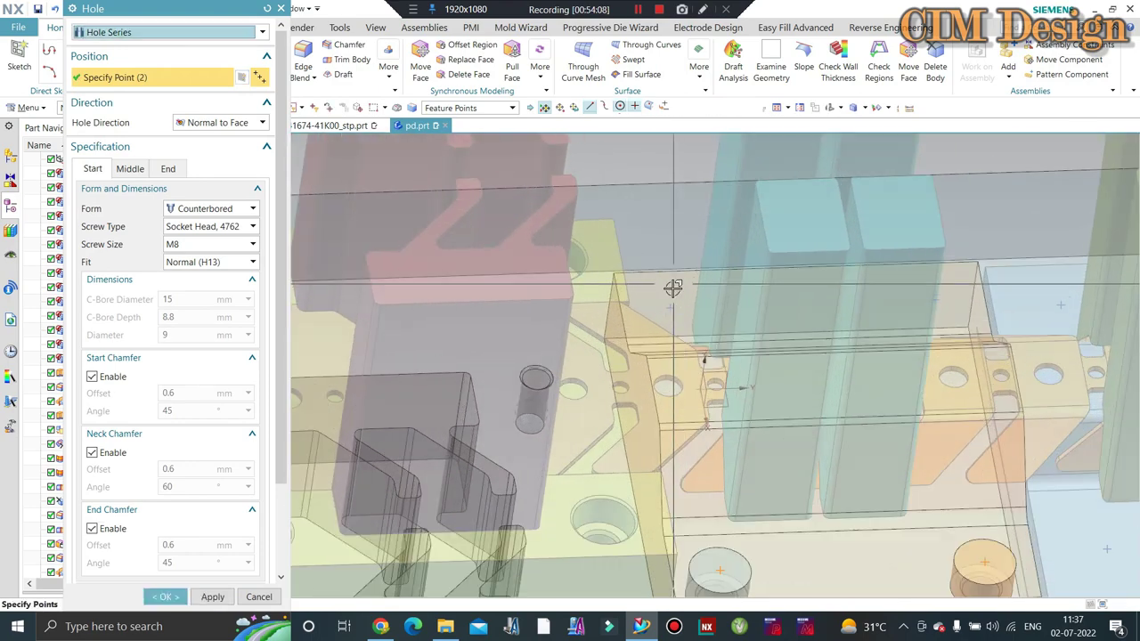
pyautogui.click(670, 306)
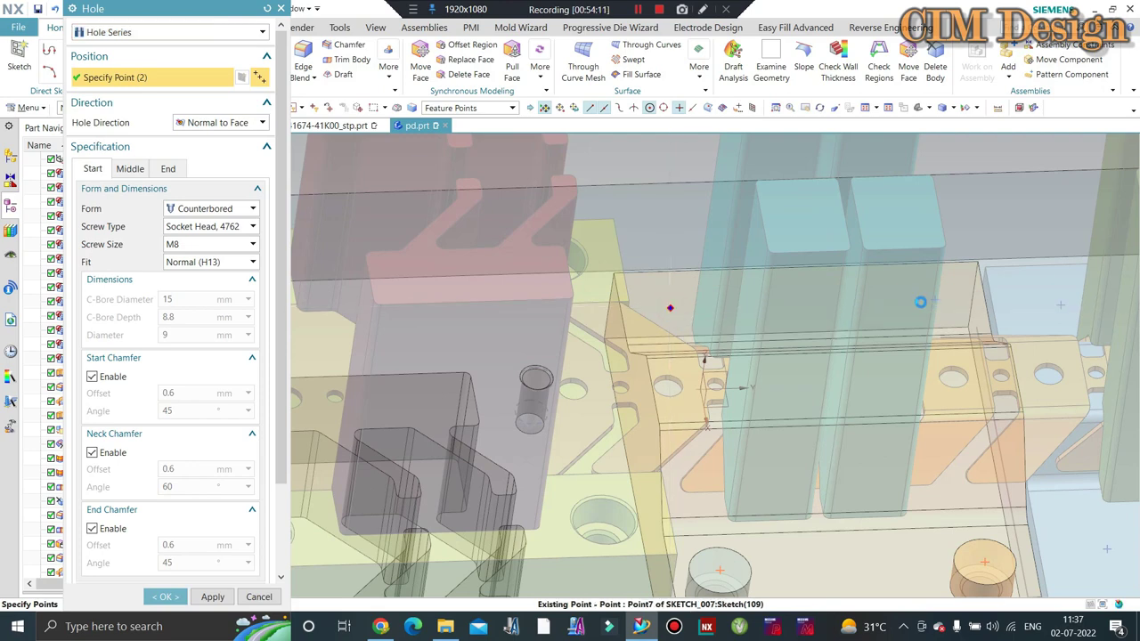
pyautogui.click(935, 300)
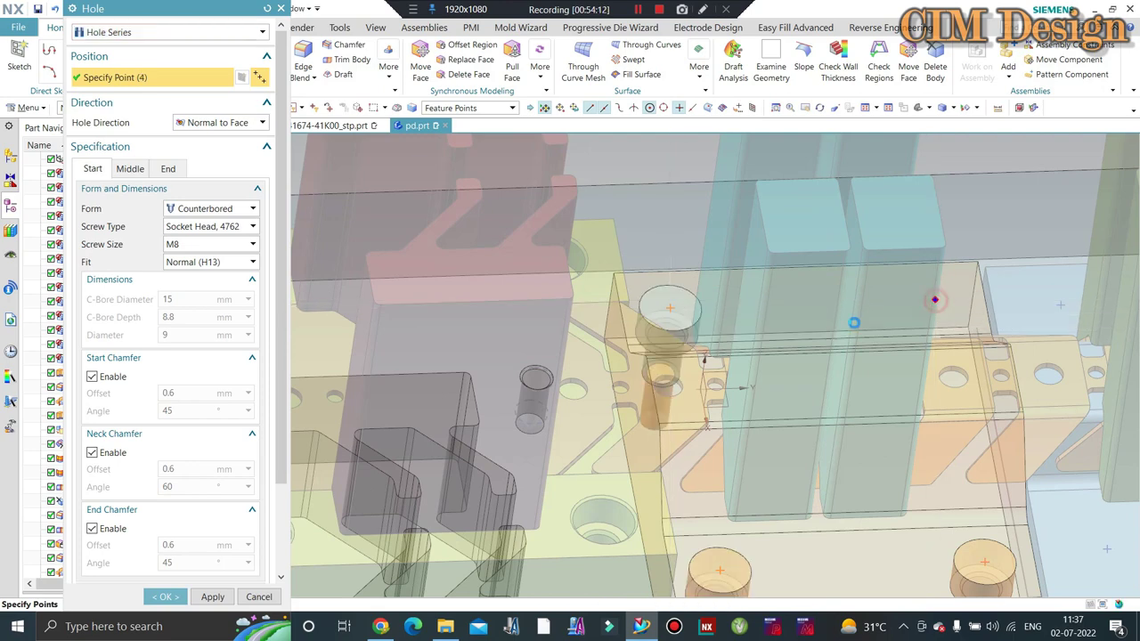
pyautogui.click(212, 597)
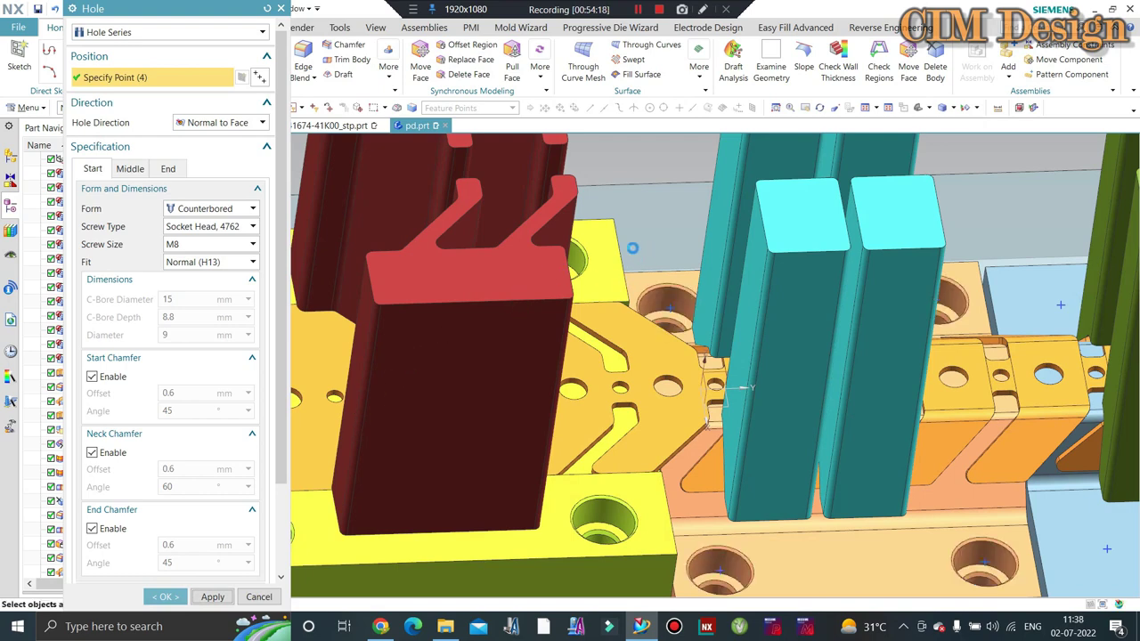
# Step: Set up holes at four points on the right light-blue block, then abandon them with Esc
pyautogui.scroll(-5, 683, 273)
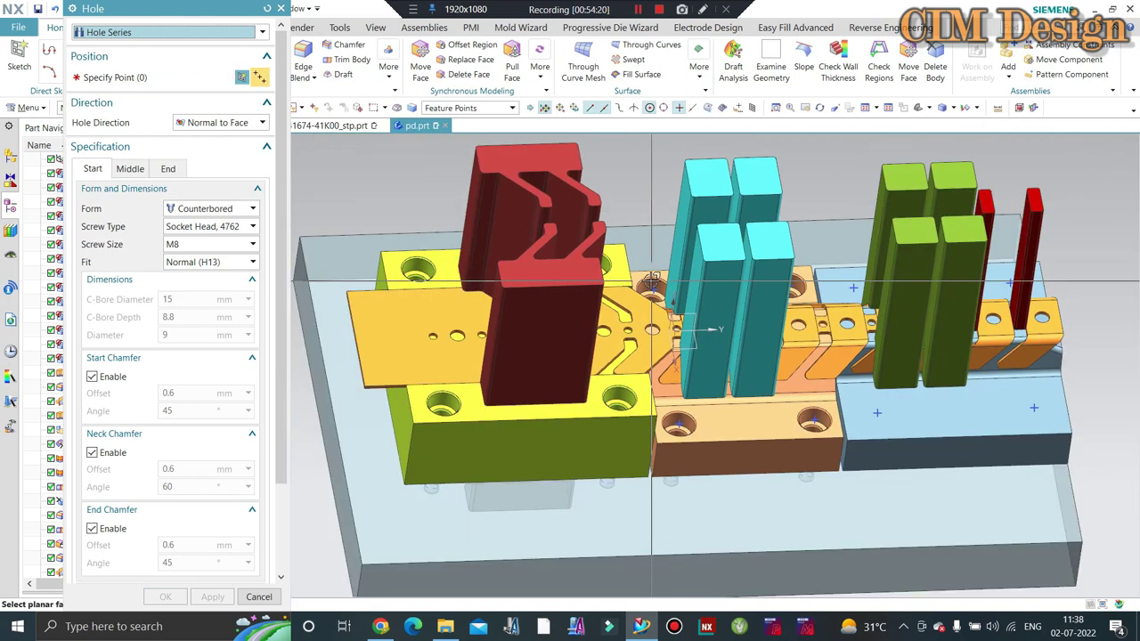
pyautogui.scroll(3, 823, 398)
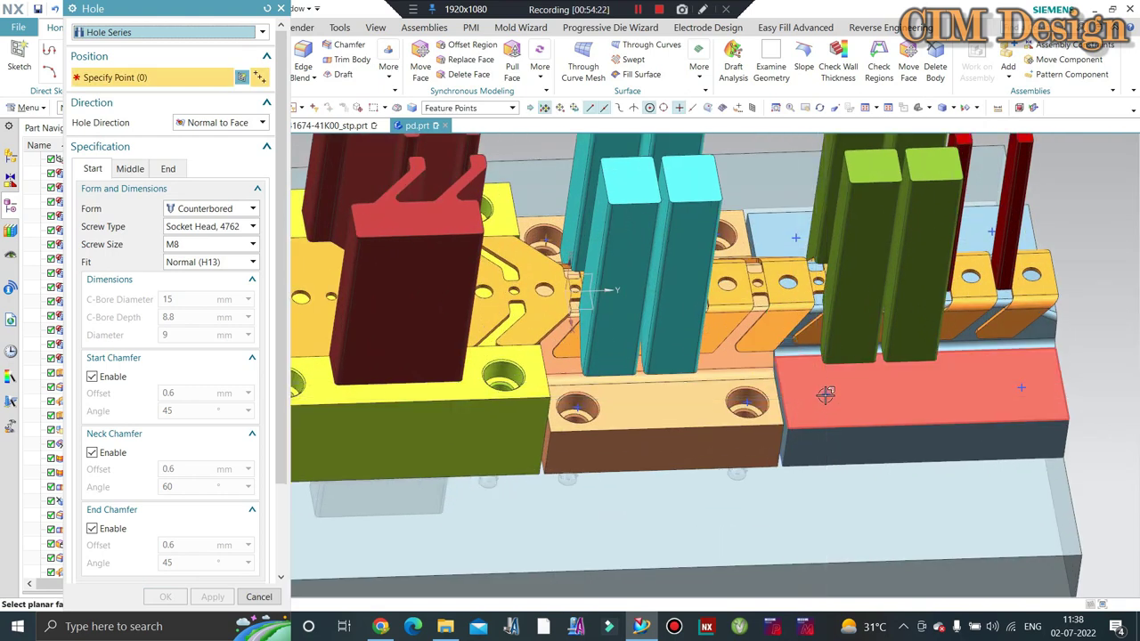
pyautogui.click(825, 395)
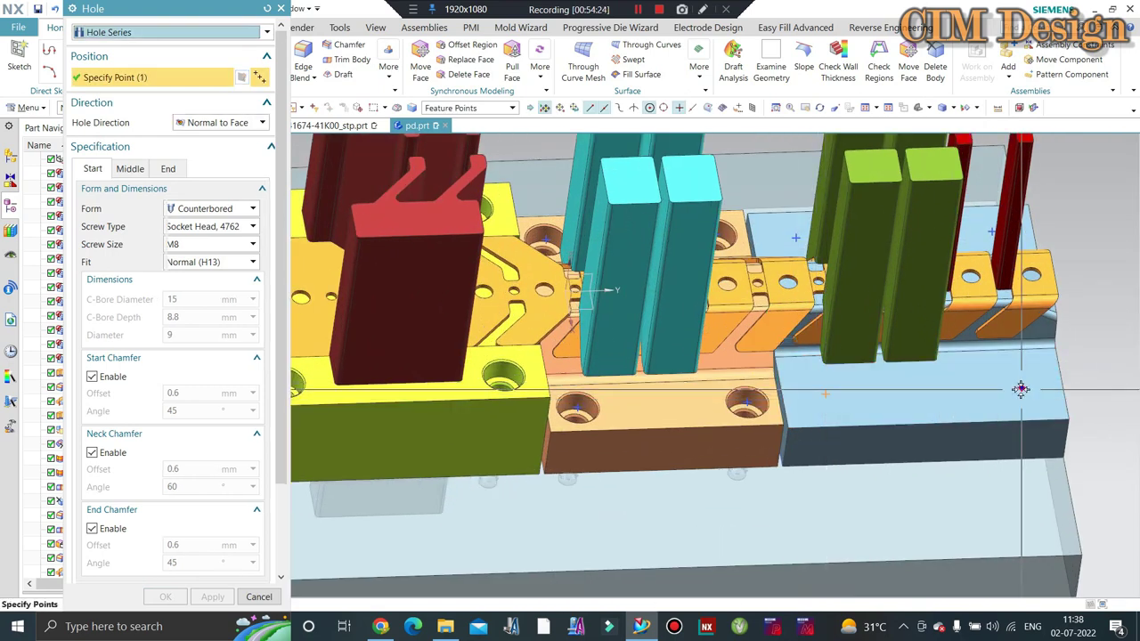
pyautogui.click(1022, 389)
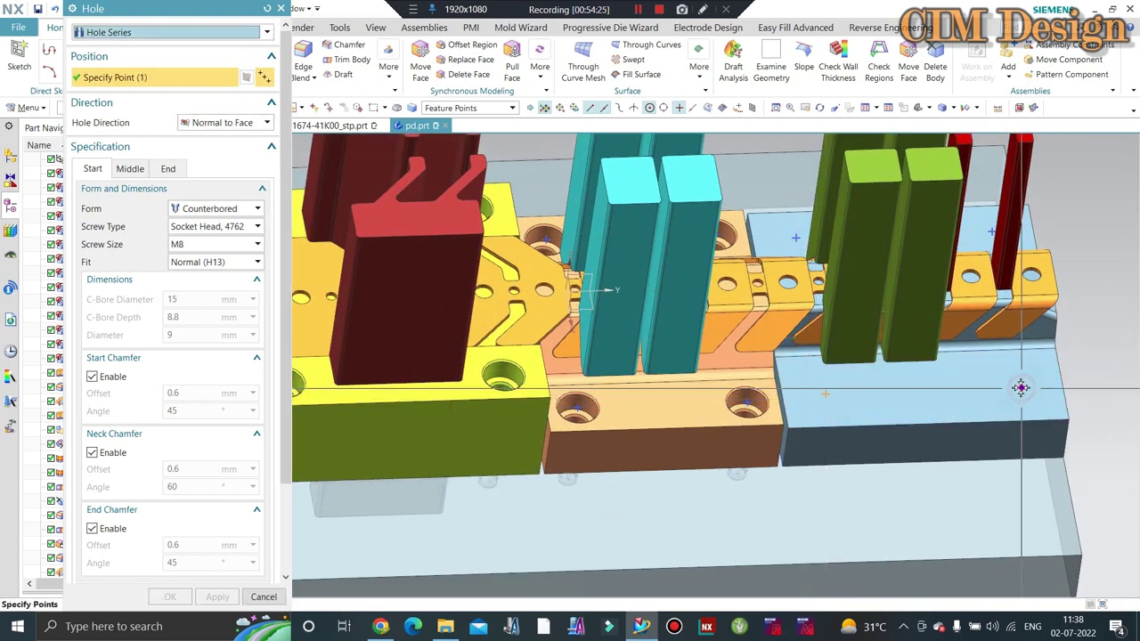
pyautogui.click(795, 238)
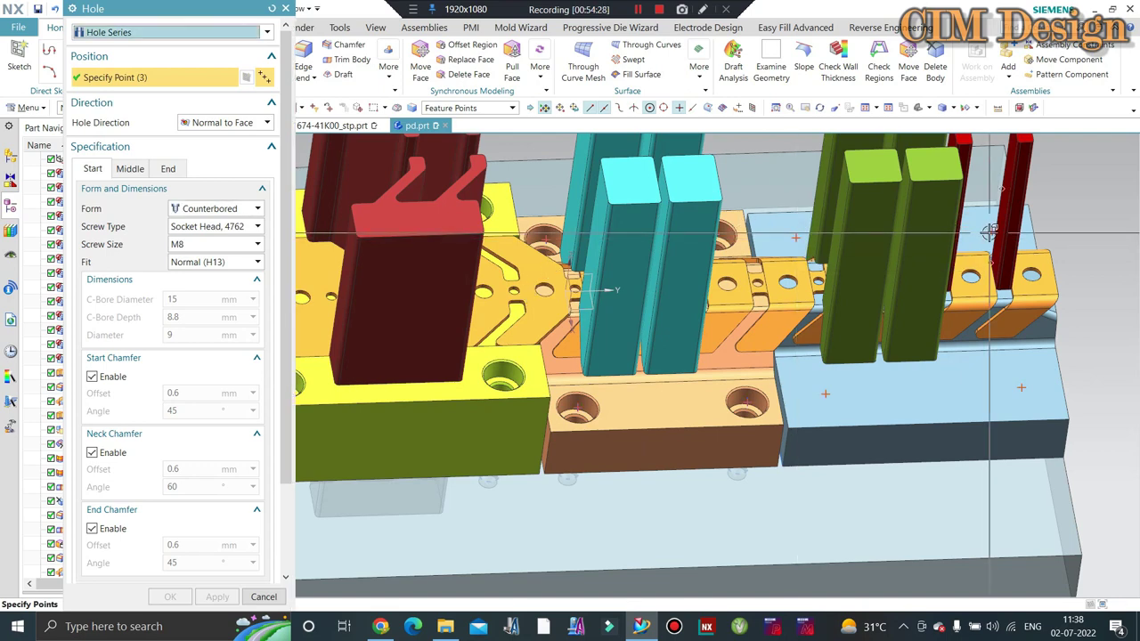
pyautogui.click(990, 231)
pyautogui.middleClick(178, 346)
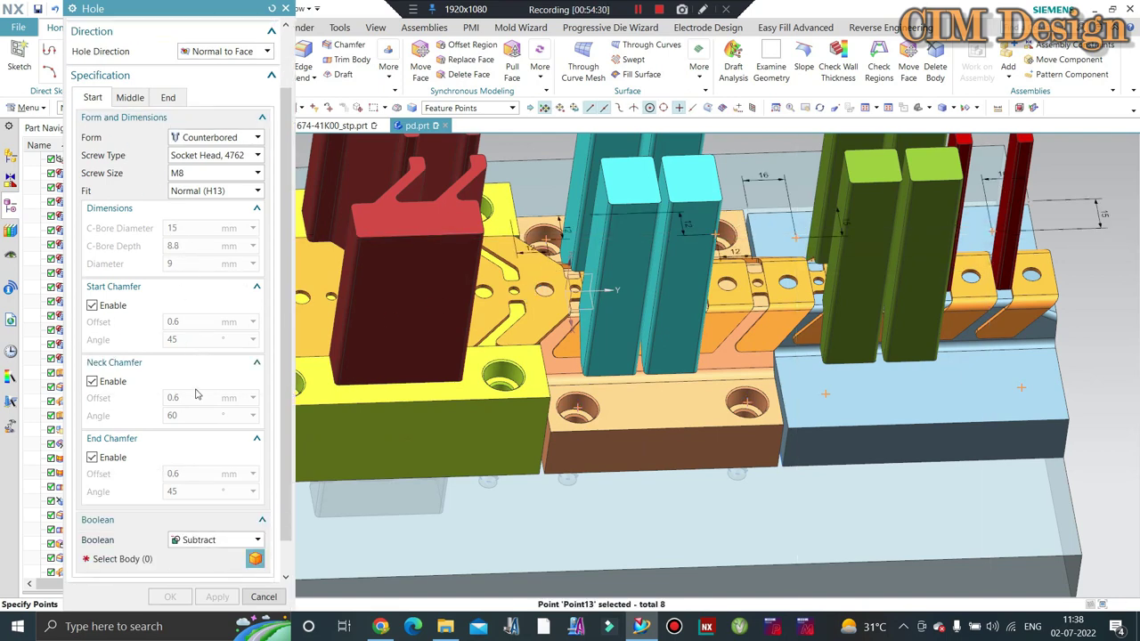
pyautogui.click(880, 373)
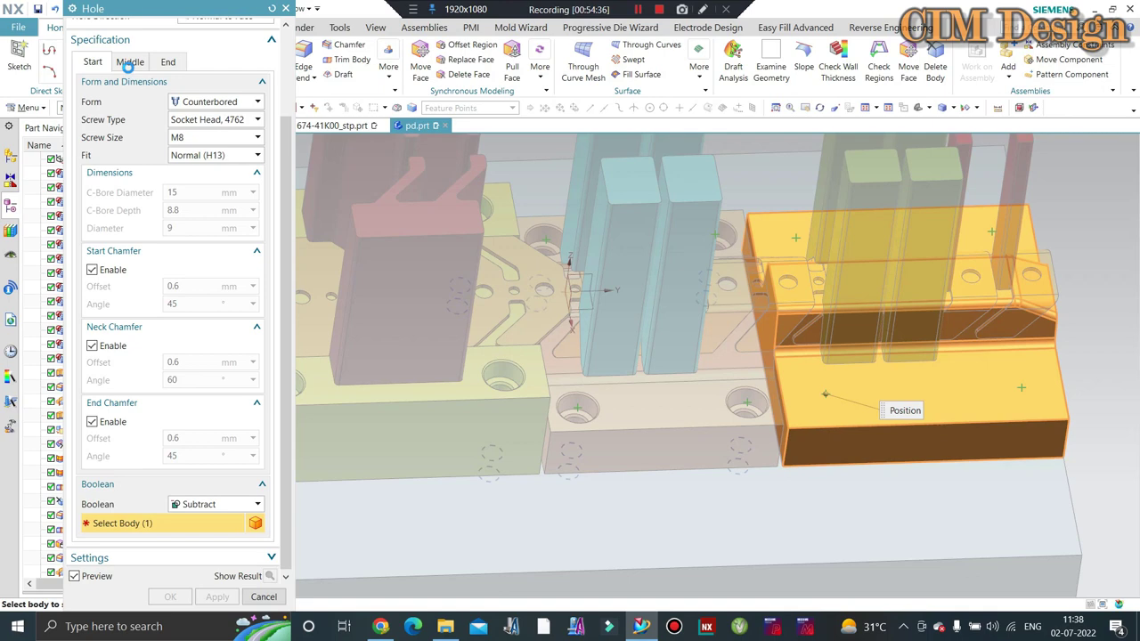
pyautogui.click(169, 62)
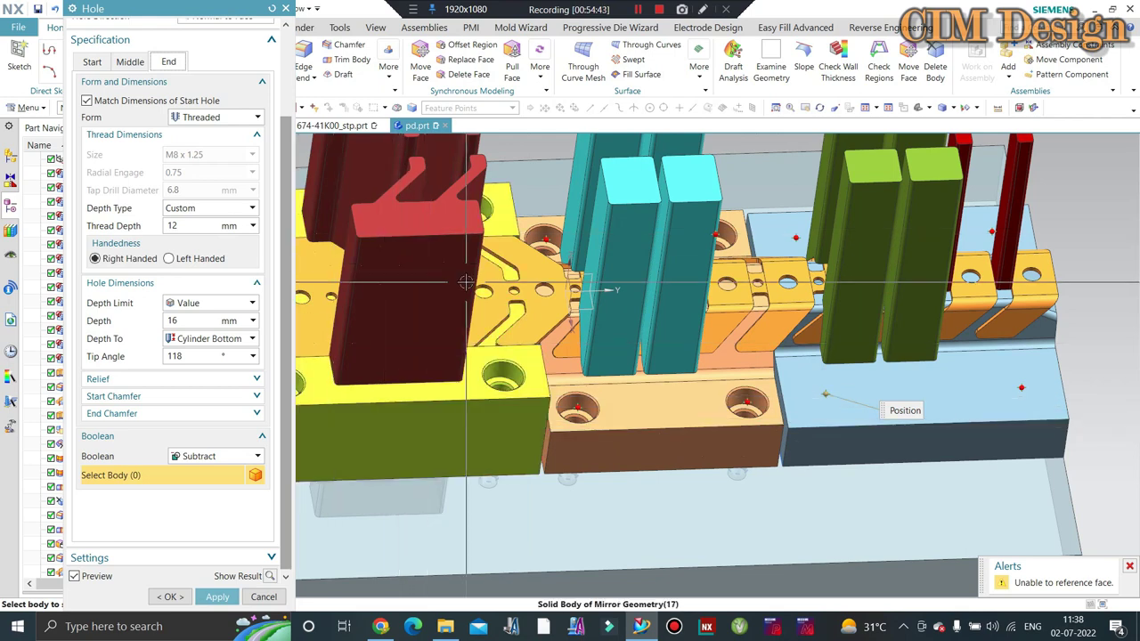
pyautogui.press('Escape')
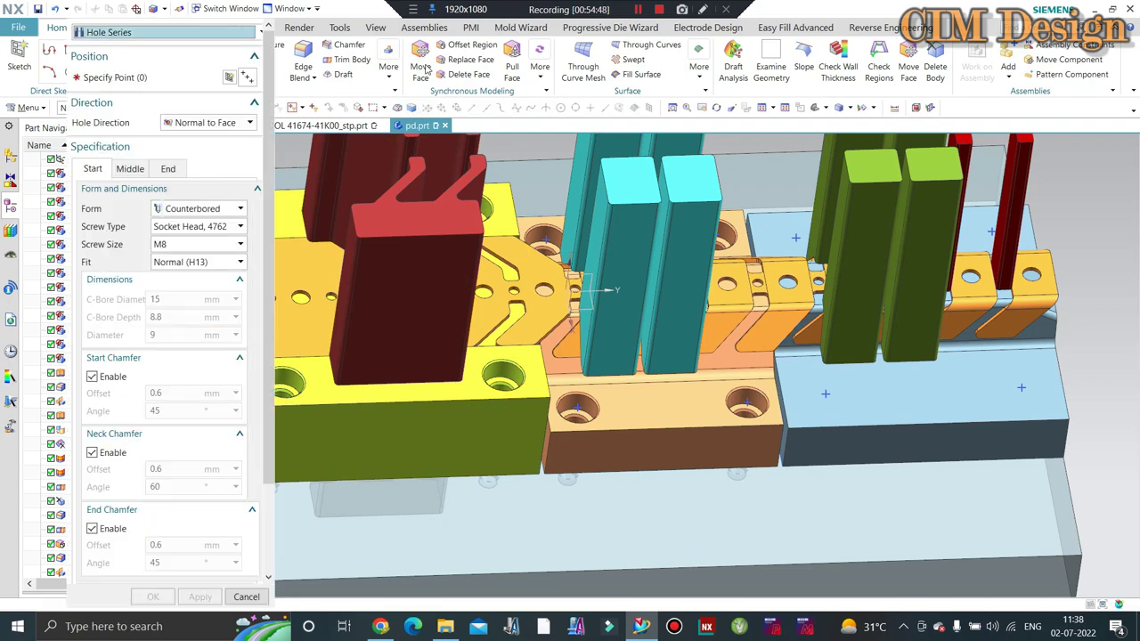
# Step: Try hole points on the light-blue block, then switch point snapping to Single Point
pyautogui.scroll(1, 828, 383)
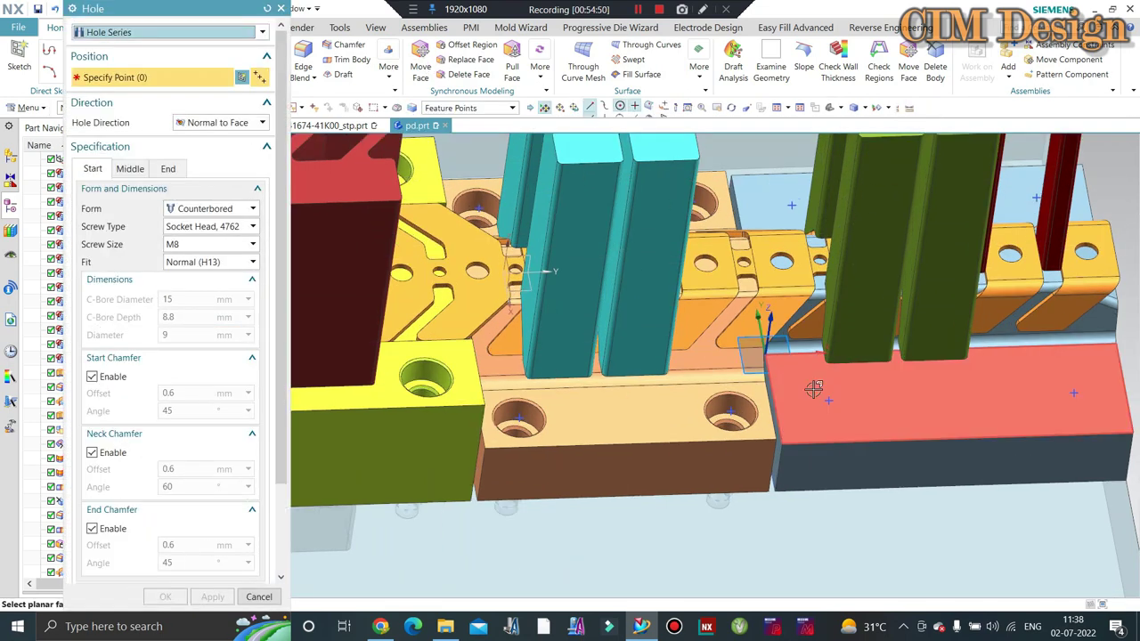
pyautogui.scroll(1, 832, 396)
pyautogui.click(836, 405)
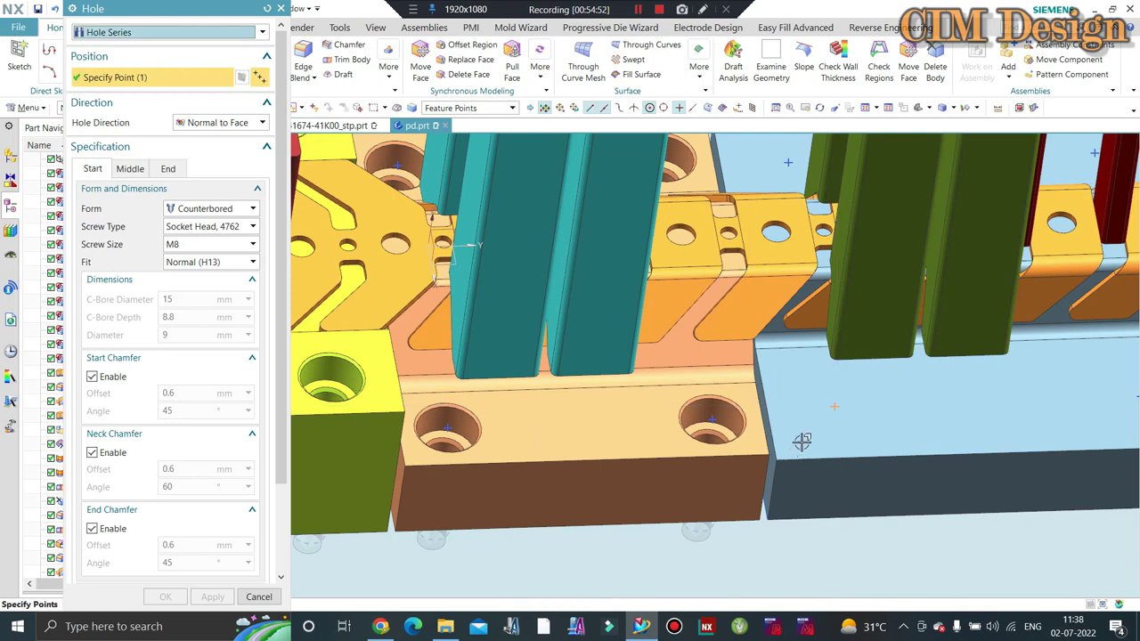
pyautogui.scroll(-1, 471, 373)
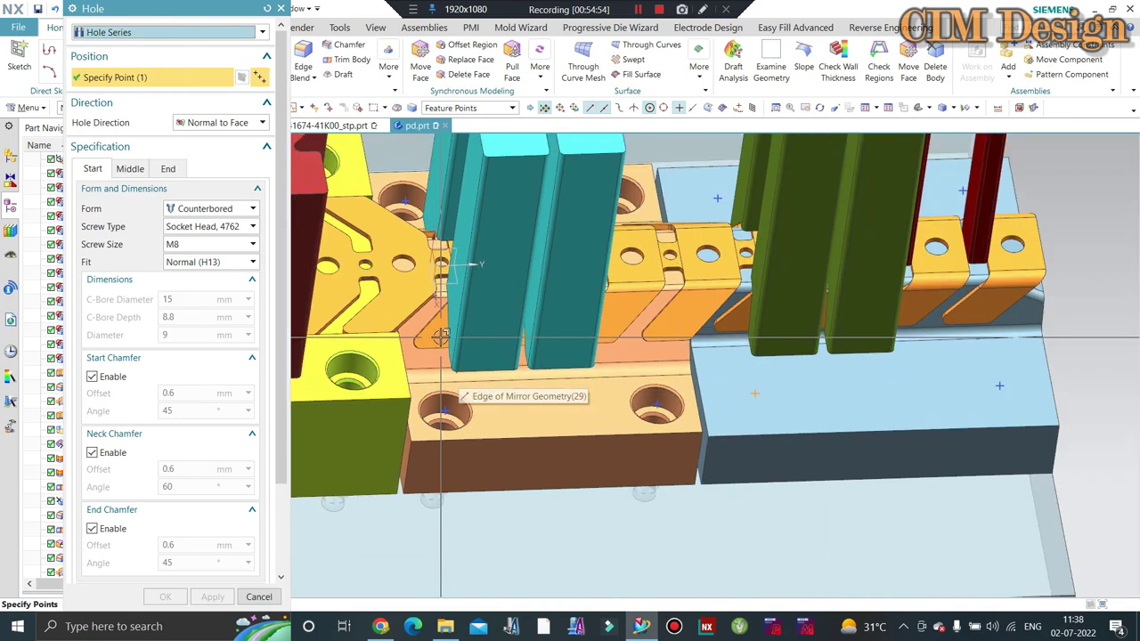
pyautogui.scroll(-1, 427, 356)
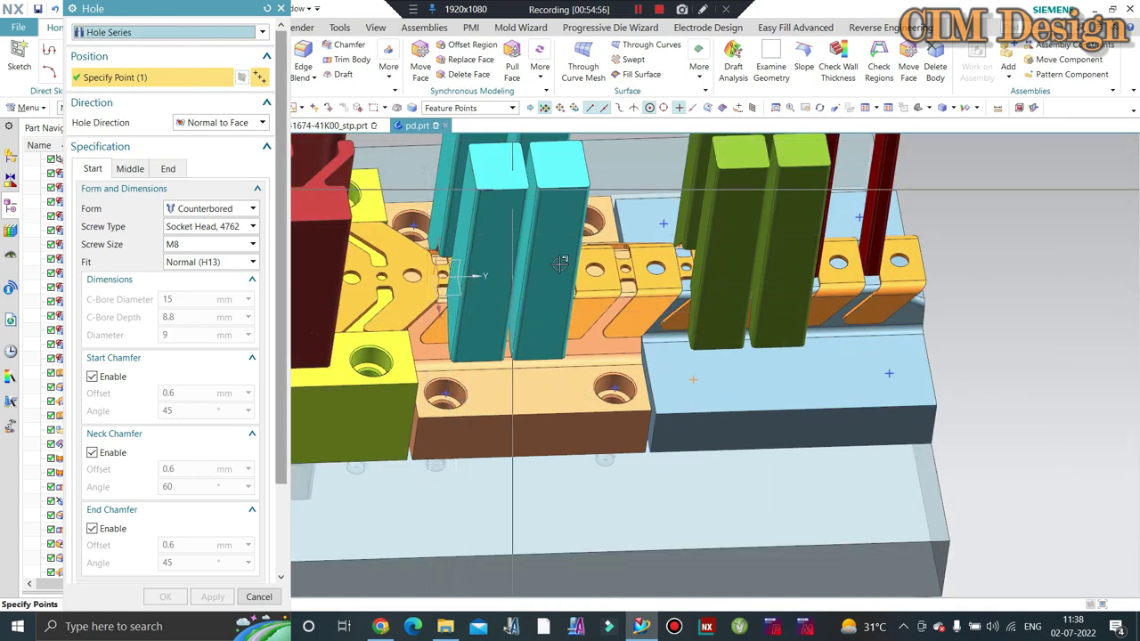
pyautogui.click(691, 380)
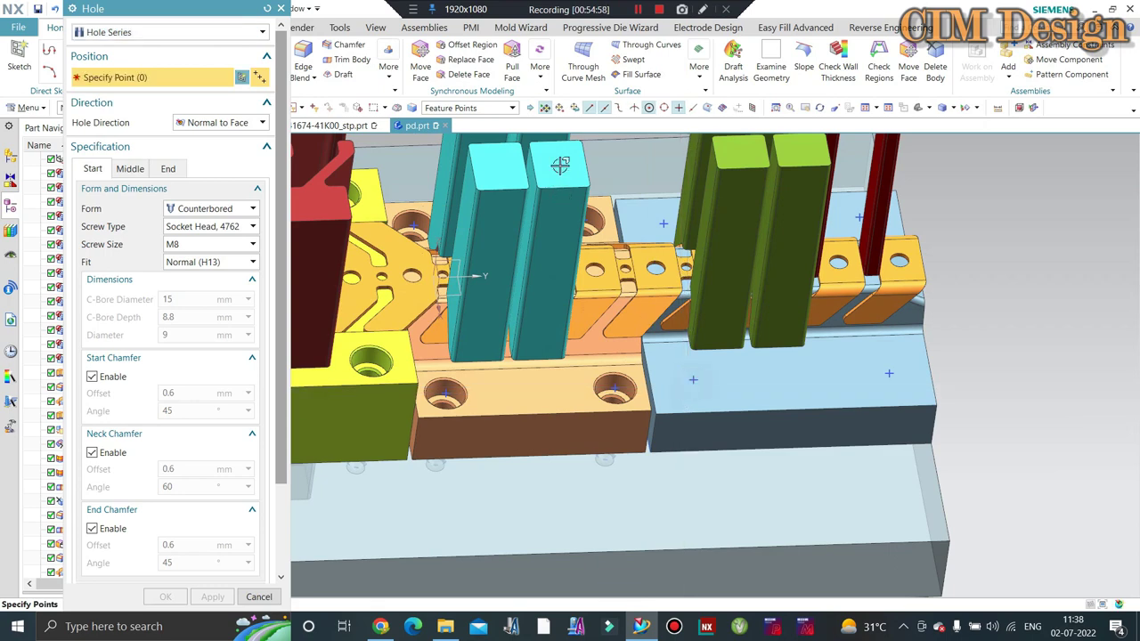
pyautogui.click(478, 108)
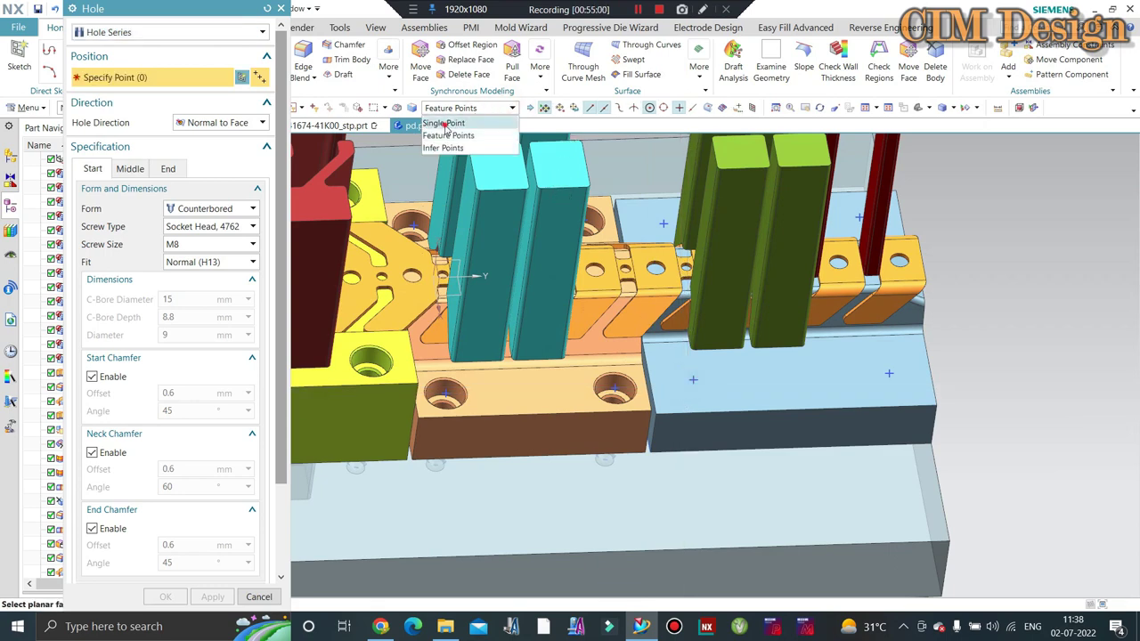
pyautogui.click(444, 125)
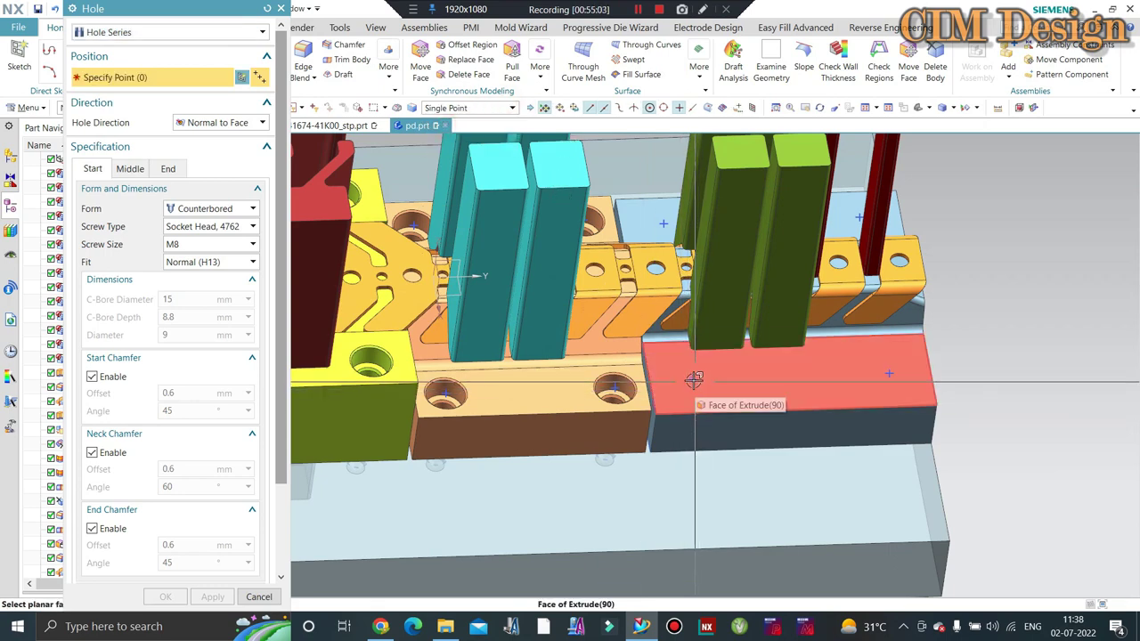
# Step: Pick four single hole points on the light-blue block and select it as the body
pyautogui.click(694, 379)
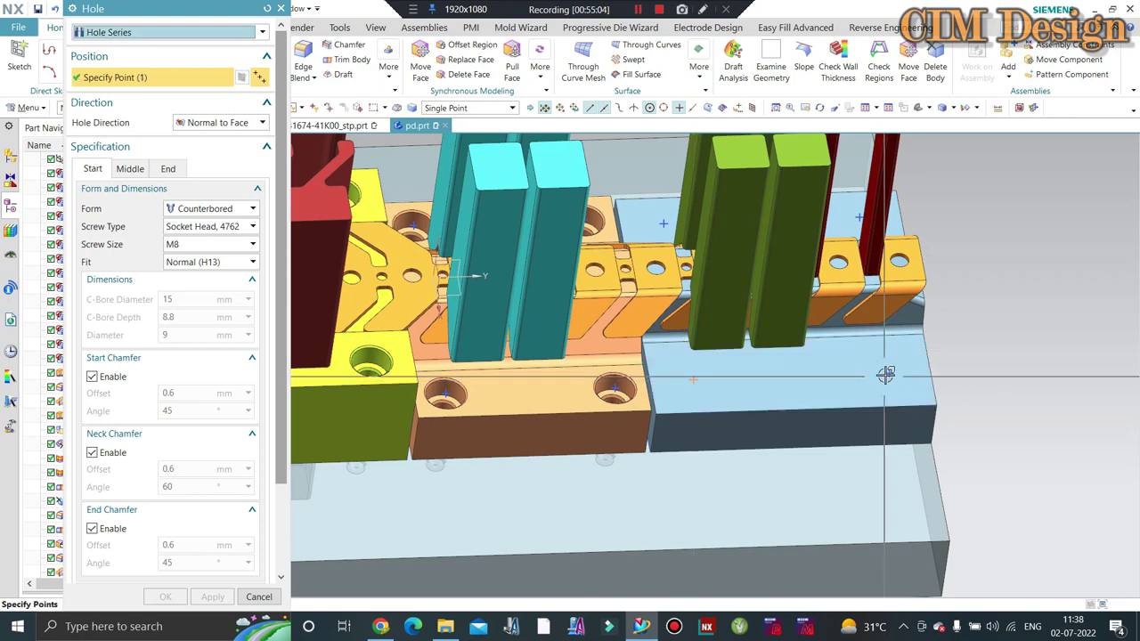
pyautogui.click(888, 374)
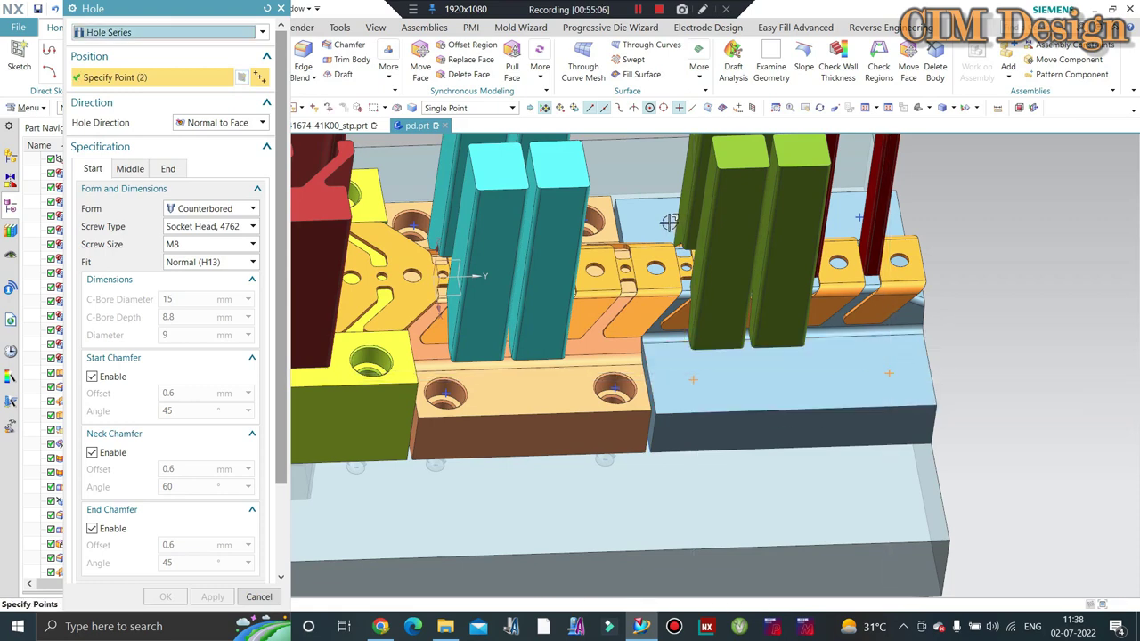
pyautogui.click(666, 221)
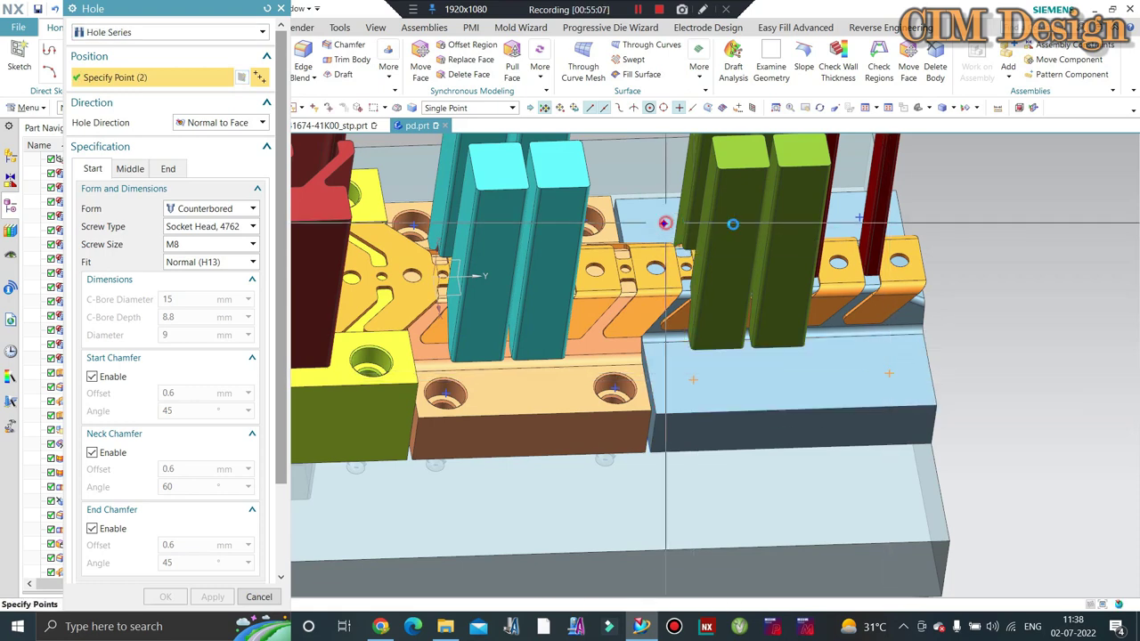
pyautogui.click(858, 217)
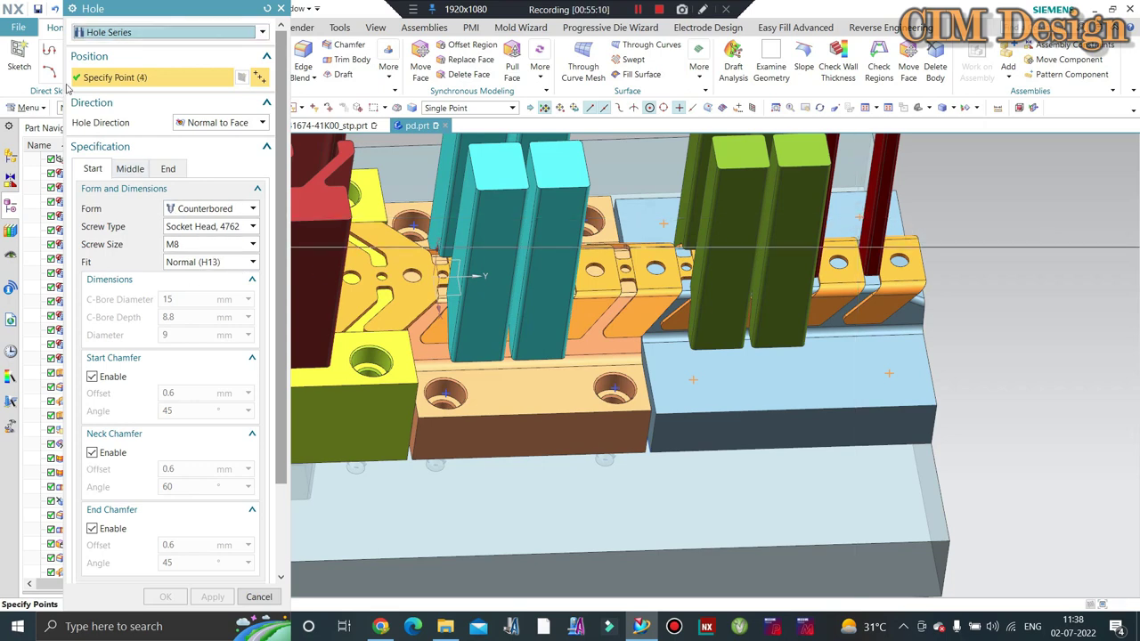
pyautogui.scroll(-2, 156, 431)
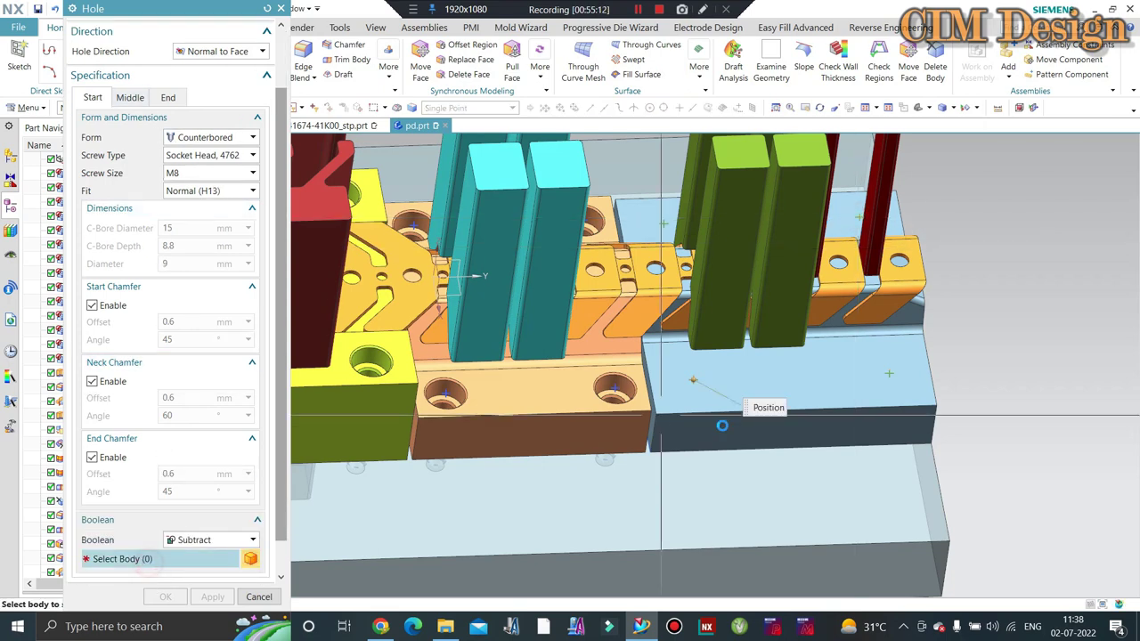
pyautogui.click(739, 401)
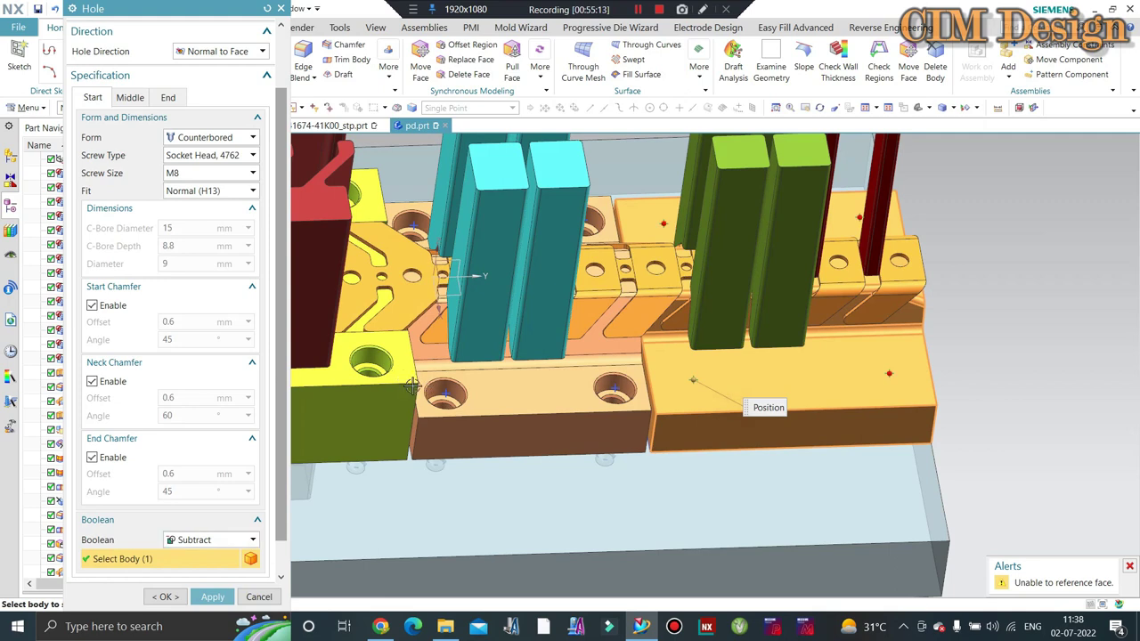
# Step: Add the lower base plate as a body, review End/Middle/Start tabs, close the Hole dialog
pyautogui.click(175, 99)
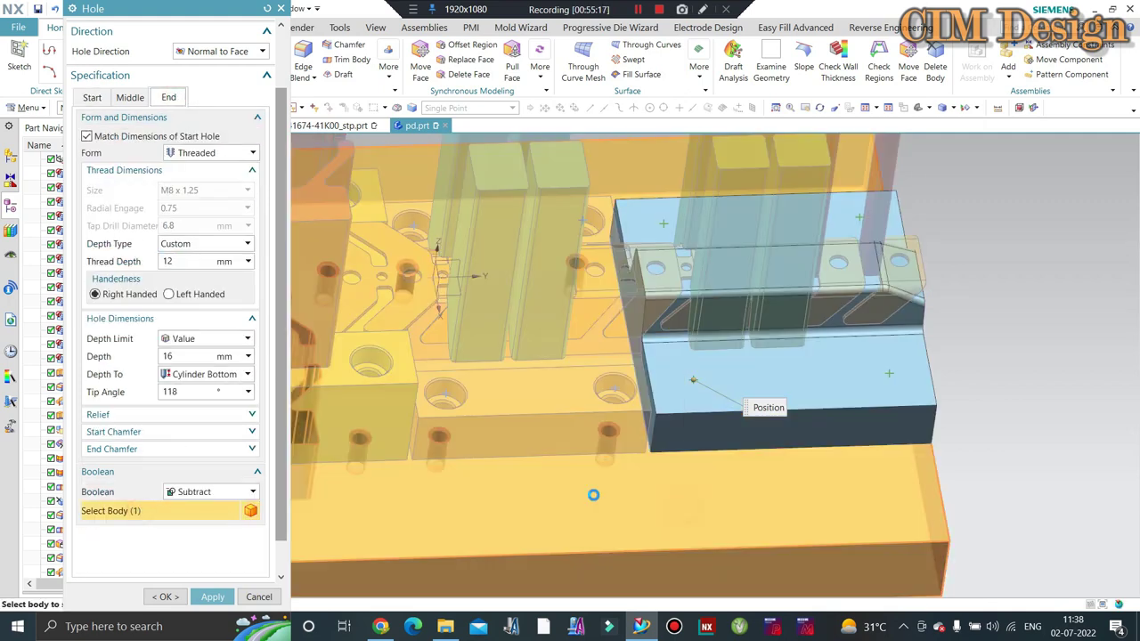
pyautogui.click(595, 490)
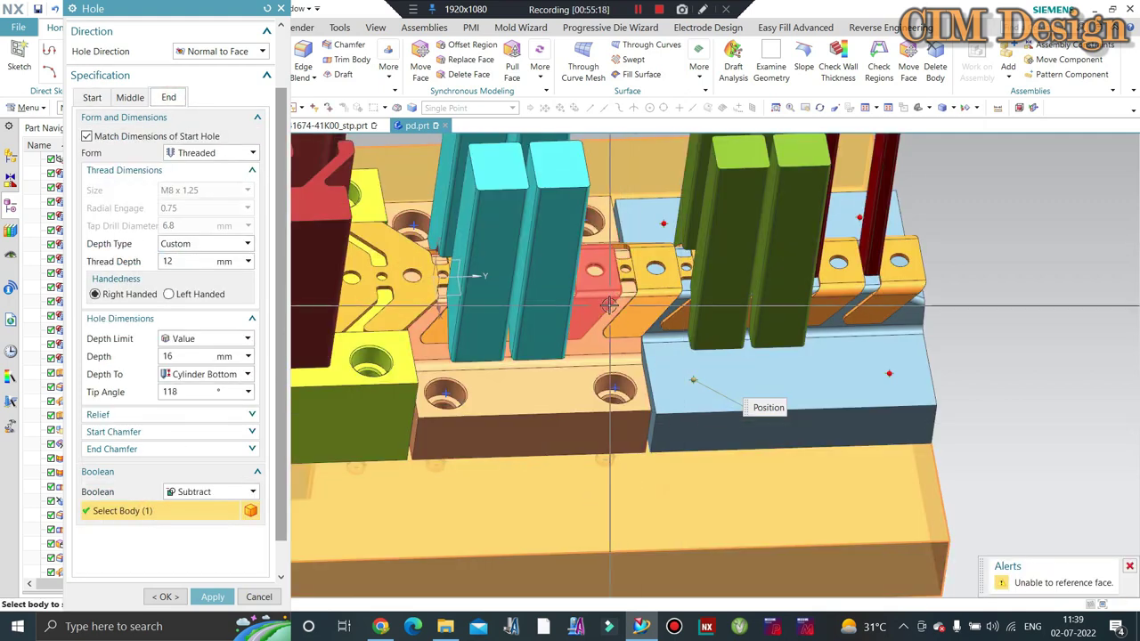
pyautogui.click(129, 98)
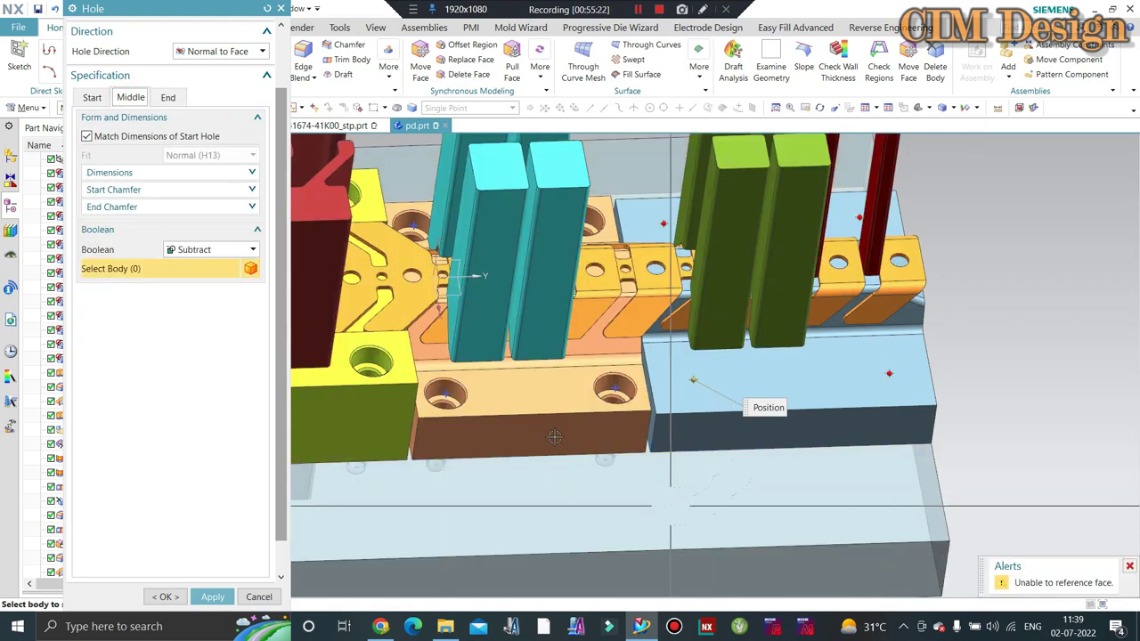
pyautogui.click(92, 97)
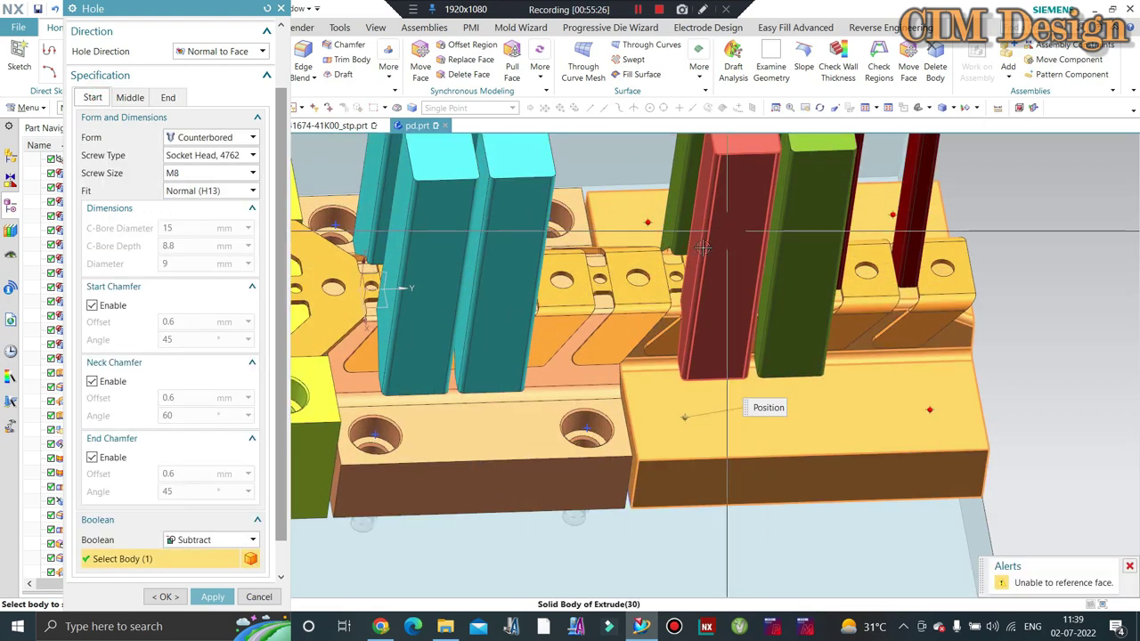
pyautogui.click(281, 9)
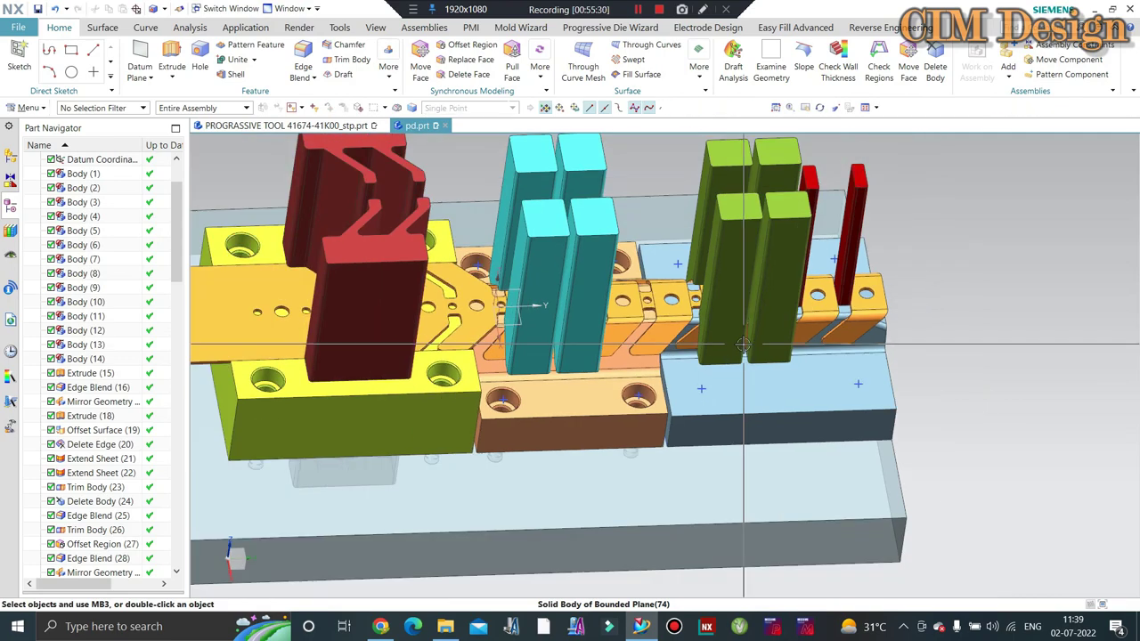
pyautogui.moveTo(801, 338)
pyautogui.mouseDown(button='middle')
pyautogui.moveTo(834, 323)
pyautogui.moveTo(1055, 293)
pyautogui.mouseUp(button='middle')
pyautogui.press('F8')
pyautogui.scroll(3, 730, 350)
# Step: Start Project Curve from the Curve tab and pick the four marked points
pyautogui.scroll(3, 646, 347)
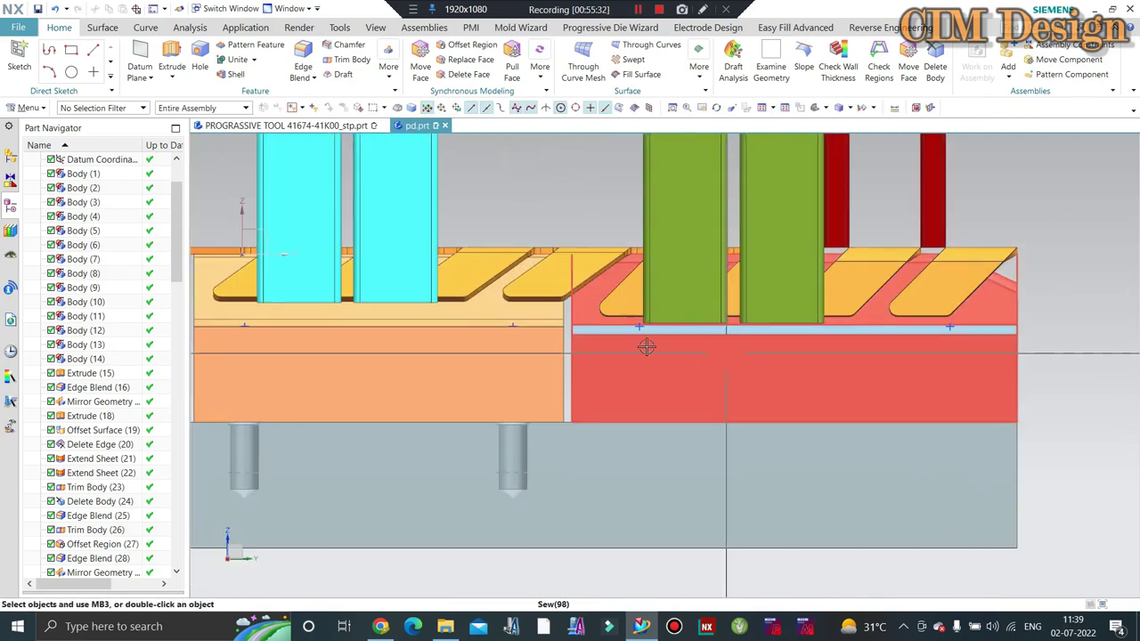
pyautogui.scroll(2, 646, 348)
pyautogui.scroll(-4, 657, 336)
pyautogui.moveTo(656, 336); pyautogui.dragTo(654, 354, button='middle')
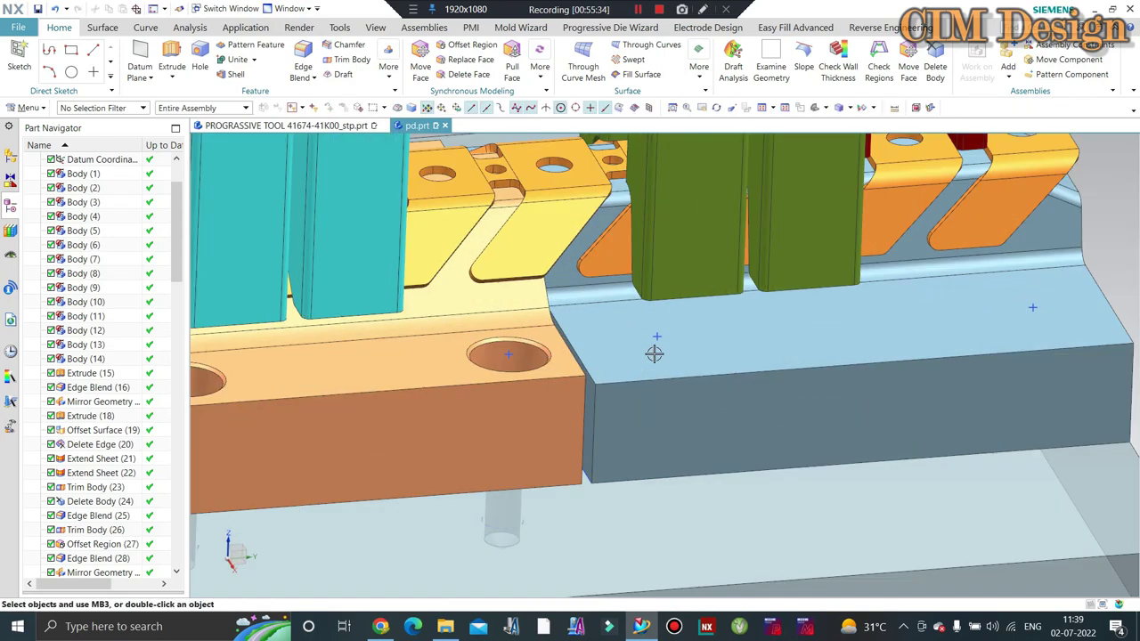
pyautogui.click(144, 28)
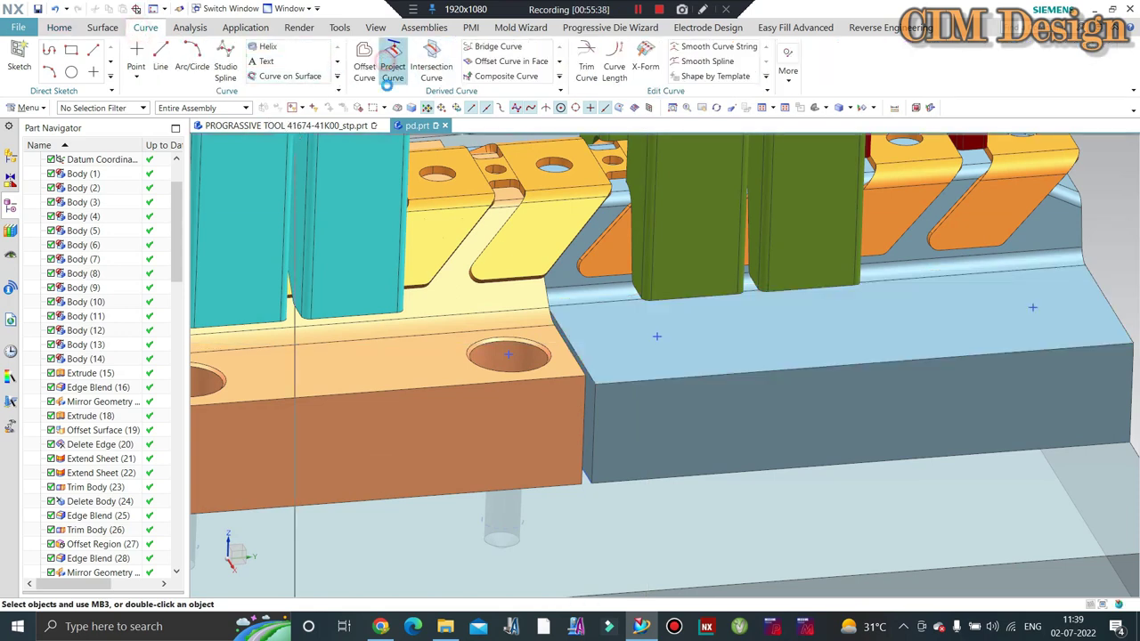
pyautogui.scroll(2, 659, 333)
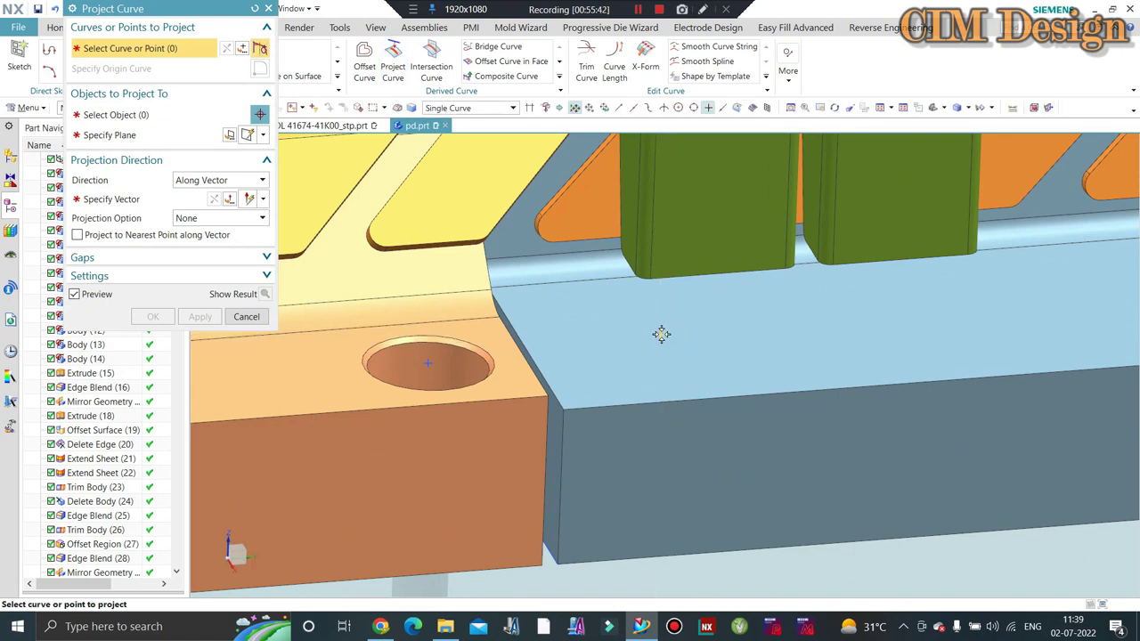
pyautogui.click(661, 334)
pyautogui.scroll(-1, 660, 334)
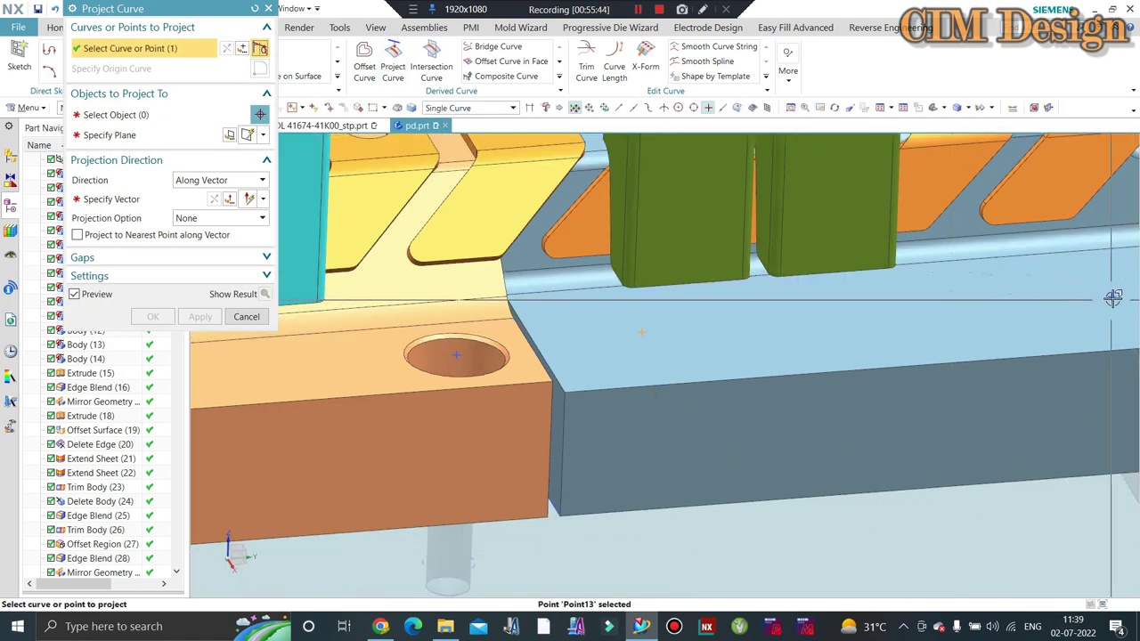
pyautogui.click(1113, 298)
pyautogui.scroll(-1, 673, 402)
pyautogui.moveTo(674, 402)
pyautogui.mouseDown(button='middle')
pyautogui.moveTo(630, 285)
pyautogui.moveTo(641, 338)
pyautogui.moveTo(813, 168)
pyautogui.mouseUp(button='middle')
pyautogui.click(651, 365)
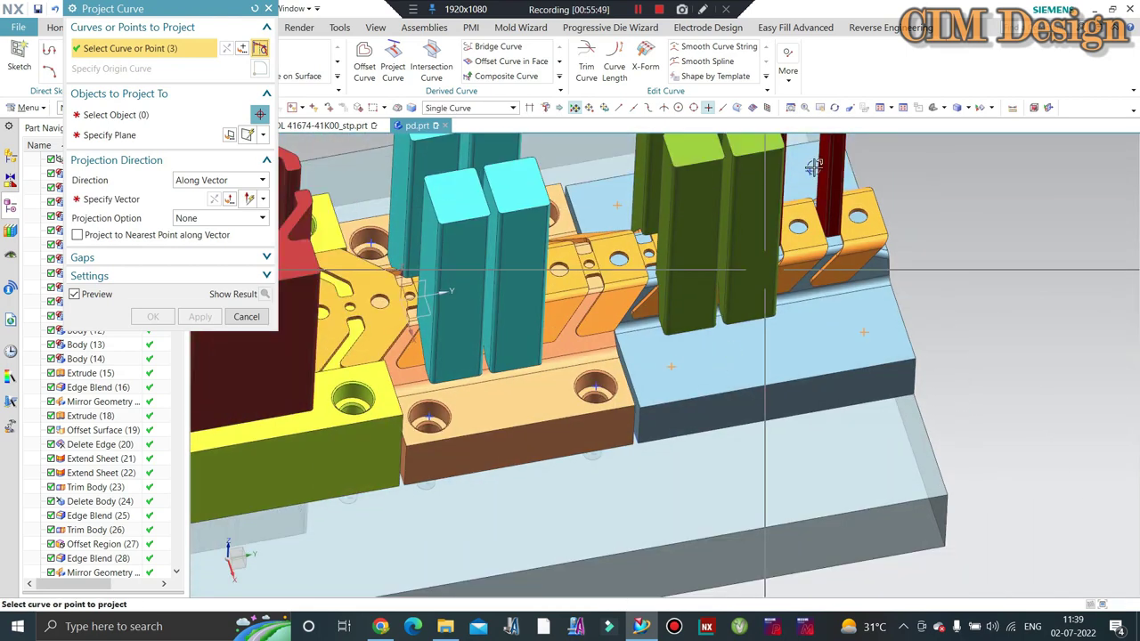
pyautogui.click(812, 167)
# Step: Project the points onto the light-blue plate's top face along the Z axis
pyautogui.scroll(1, 813, 167)
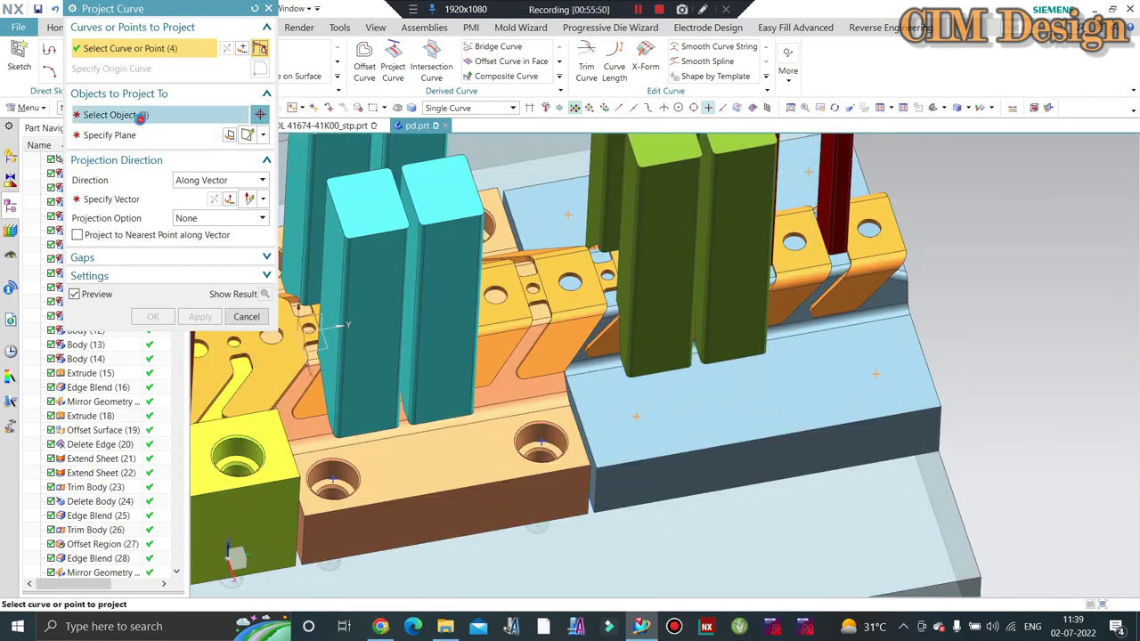
pyautogui.click(697, 412)
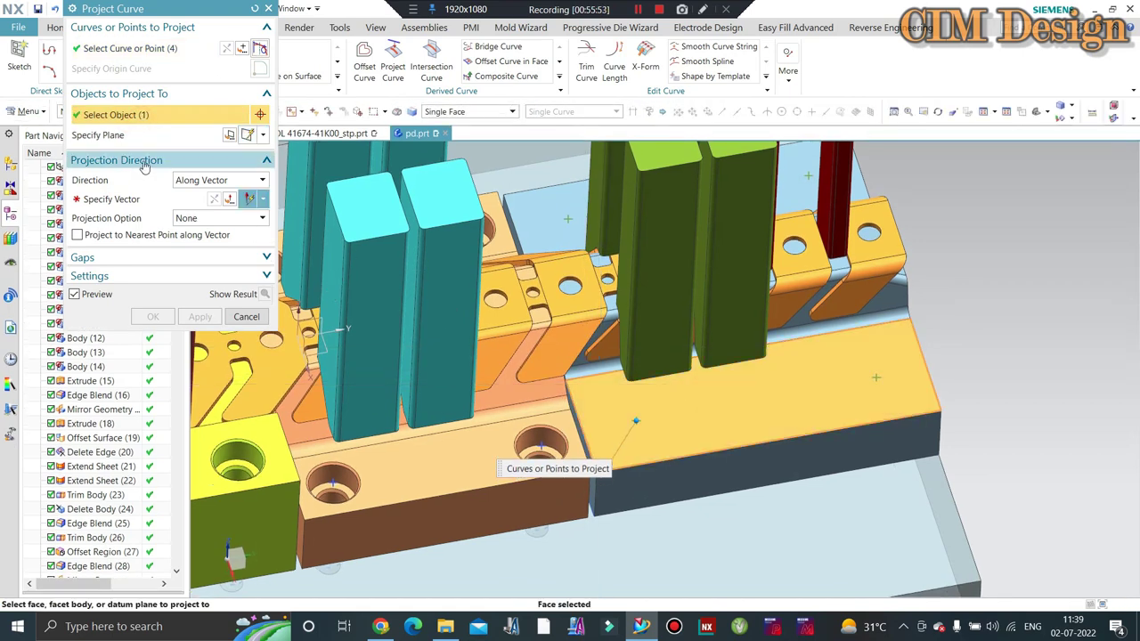
pyautogui.click(111, 199)
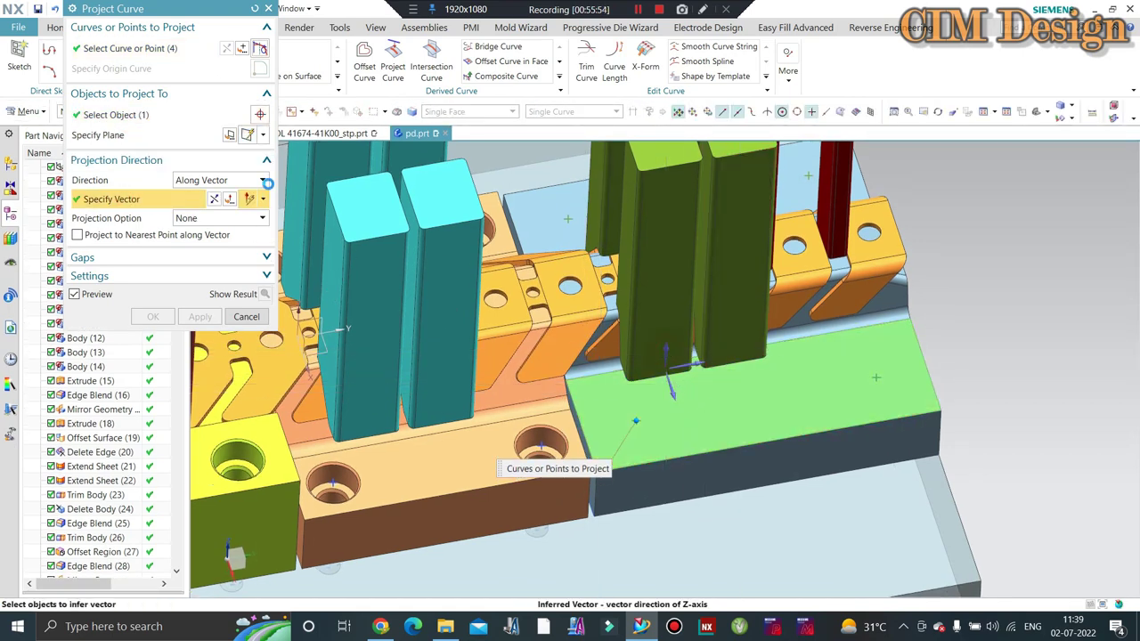
pyautogui.click(456, 300)
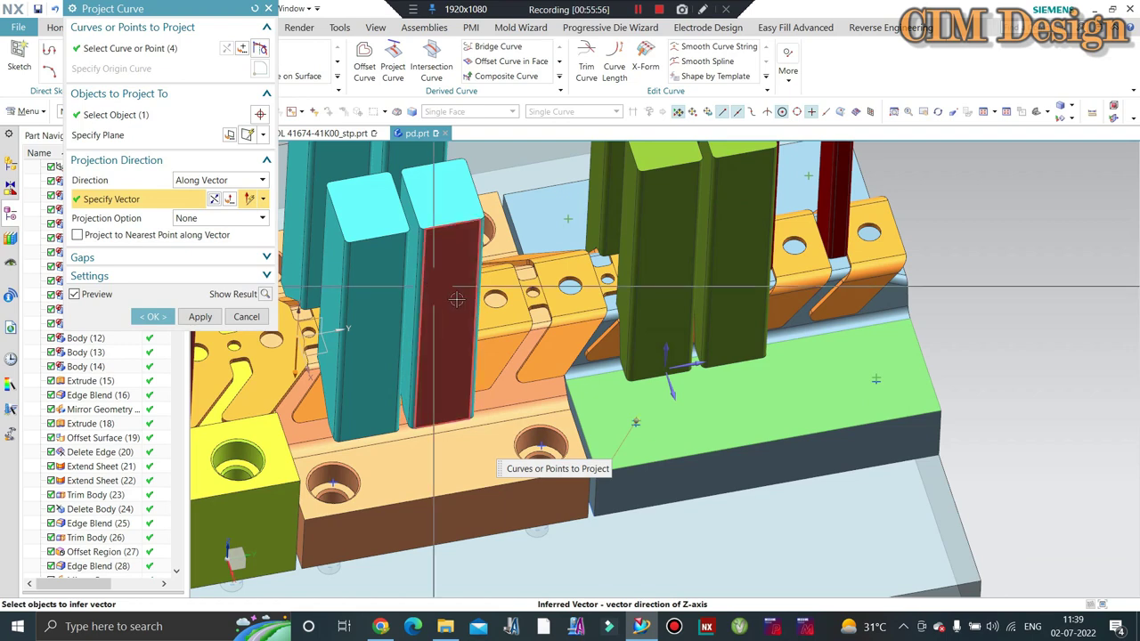
pyautogui.middleClick(456, 300)
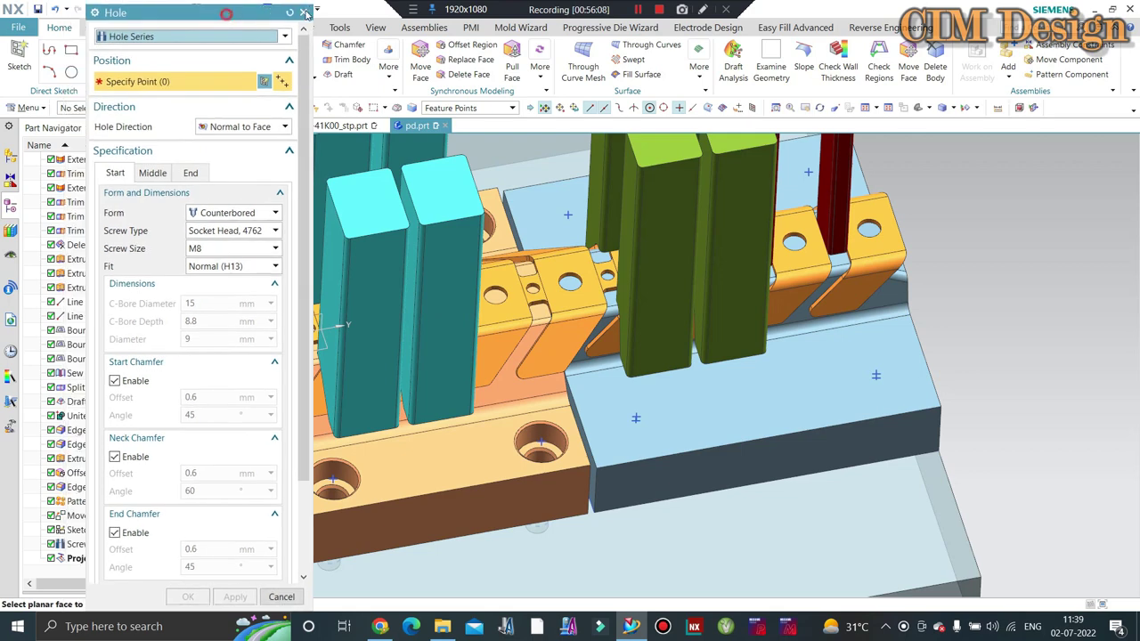
# Step: Preview holes at the projected curve points, then cancel the new hole feature
pyautogui.moveTo(243, 5); pyautogui.dragTo(323, 5)
pyautogui.click(93, 559)
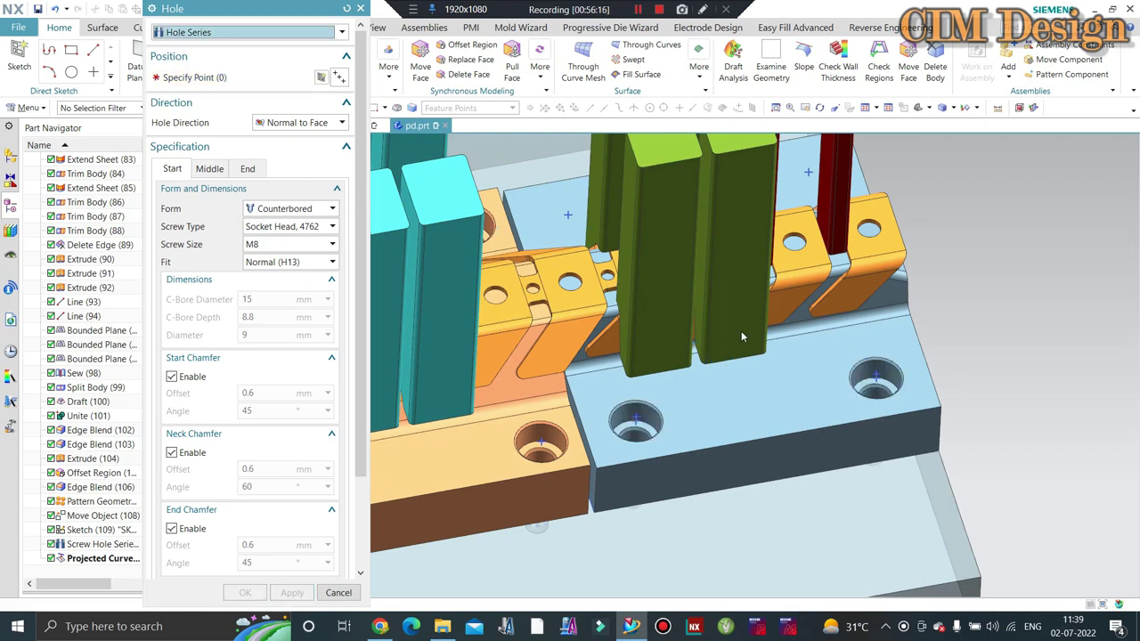
pyautogui.moveTo(766, 360)
pyautogui.mouseDown(button='middle')
pyautogui.moveTo(819, 381)
pyautogui.moveTo(784, 389)
pyautogui.moveTo(831, 320)
pyautogui.moveTo(941, 304)
pyautogui.mouseUp(button='middle')
pyautogui.hotkey('ctrl', 'f')
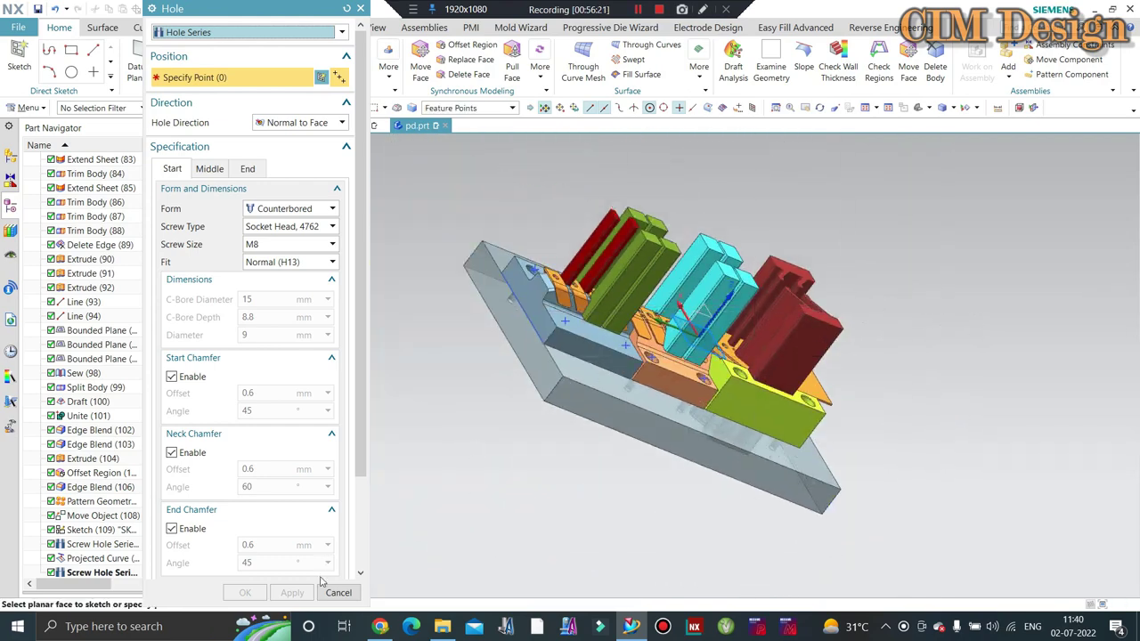
pyautogui.click(338, 593)
# Step: Edit Projected Curve (112) to include a second target face so the holes cut through
pyautogui.click(116, 559)
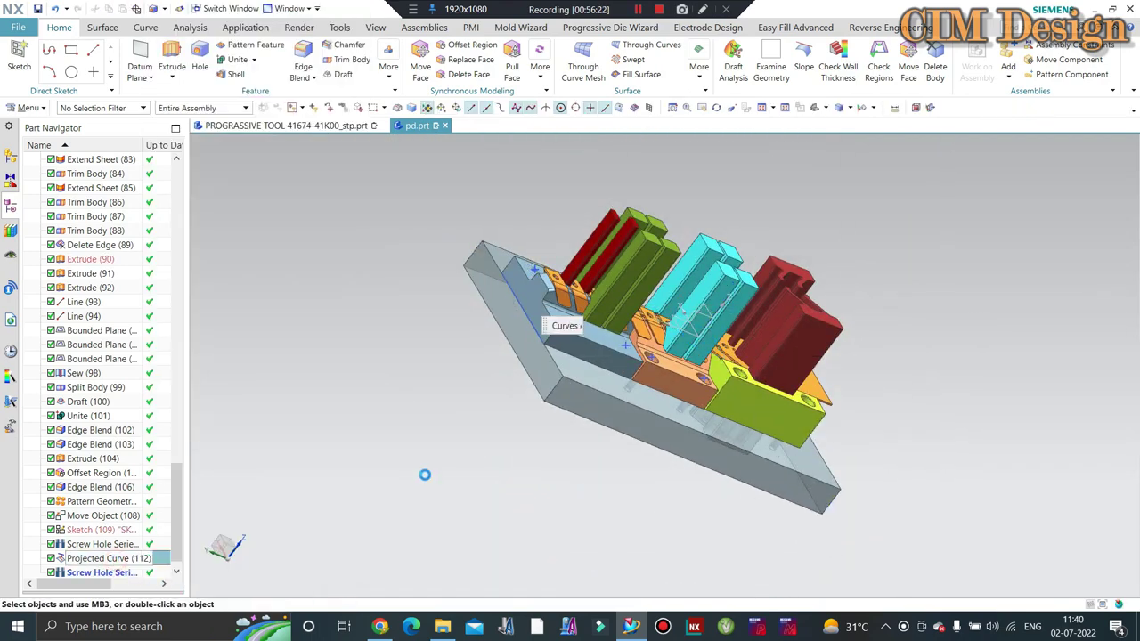
pyautogui.scroll(5, 614, 343)
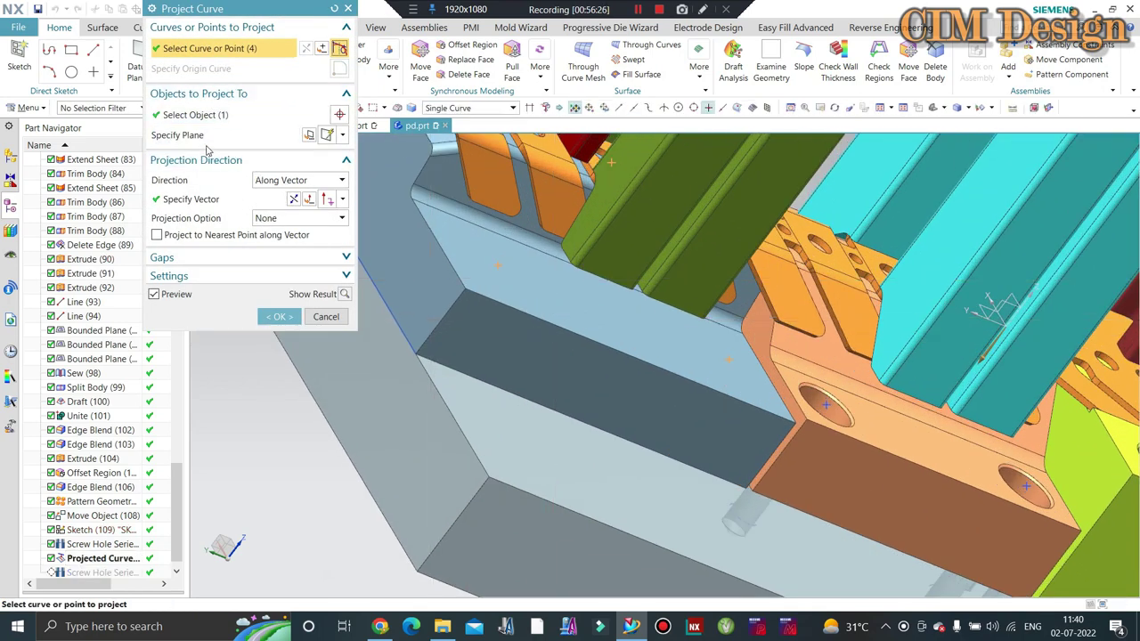
pyautogui.click(194, 115)
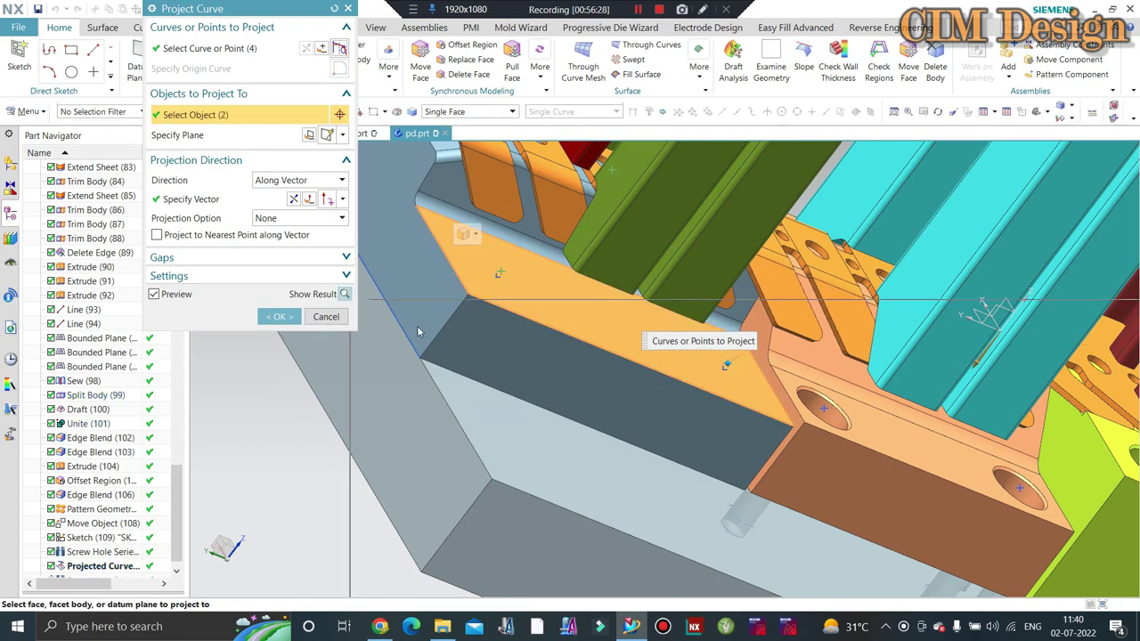
pyautogui.middleClick(447, 326)
pyautogui.scroll(2, 570, 374)
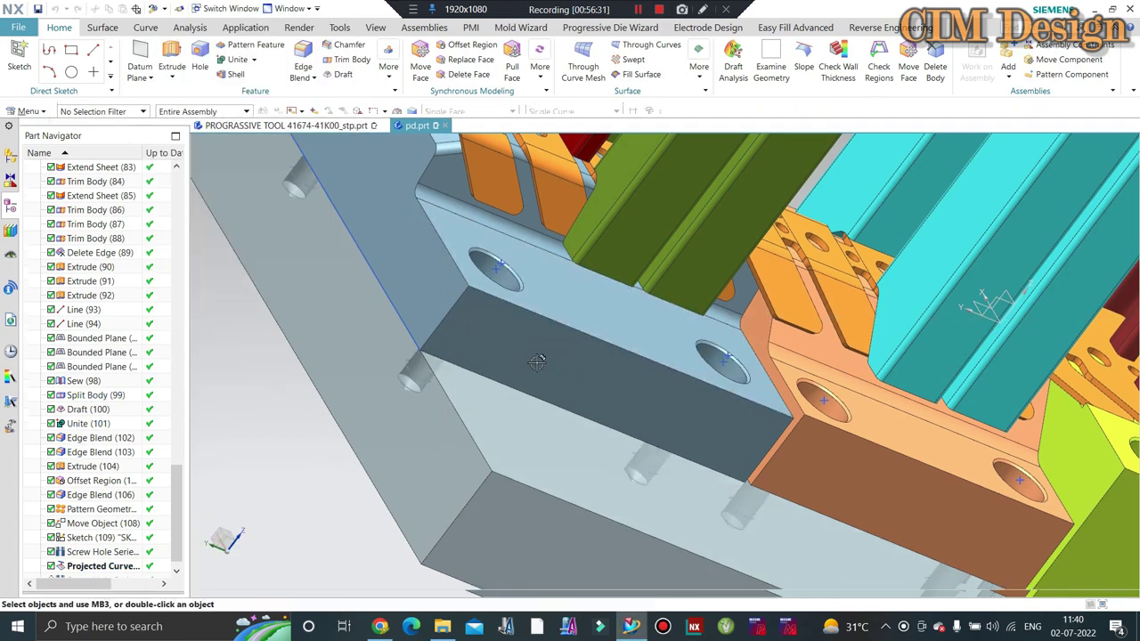
pyautogui.scroll(3, 552, 370)
pyautogui.scroll(3, 528, 363)
pyautogui.moveTo(528, 363)
pyautogui.mouseDown(button='middle')
pyautogui.moveTo(764, 392)
pyautogui.moveTo(801, 318)
pyautogui.moveTo(785, 365)
pyautogui.moveTo(712, 378)
pyautogui.mouseUp(button='middle')
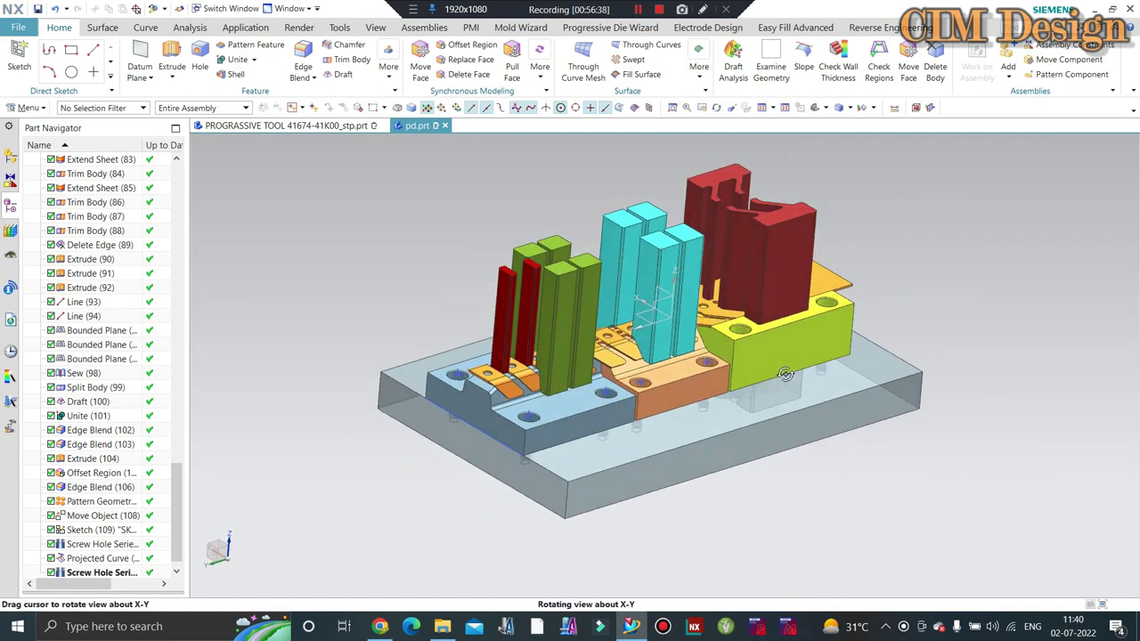
pyautogui.scroll(-3, 707, 378)
pyautogui.scroll(3, 708, 379)
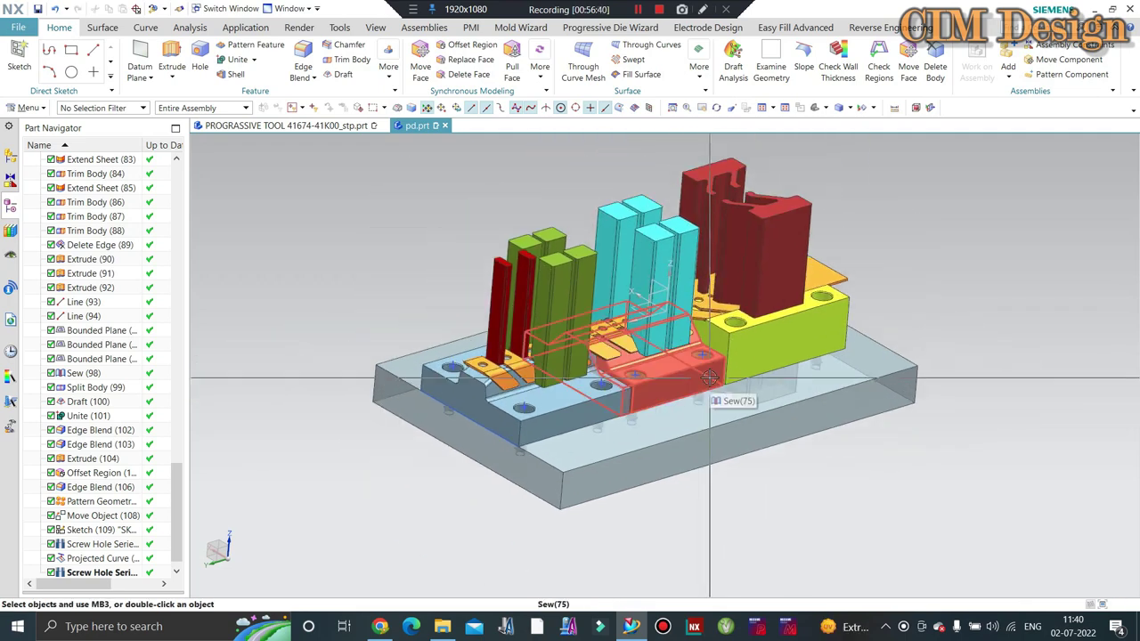
pyautogui.scroll(-2, 709, 379)
pyautogui.moveTo(709, 379)
pyautogui.mouseDown(button='middle')
pyautogui.moveTo(605, 374)
pyautogui.moveTo(546, 398)
pyautogui.moveTo(655, 301)
pyautogui.moveTo(664, 235)
pyautogui.mouseUp(button='middle')
pyautogui.press('F8')
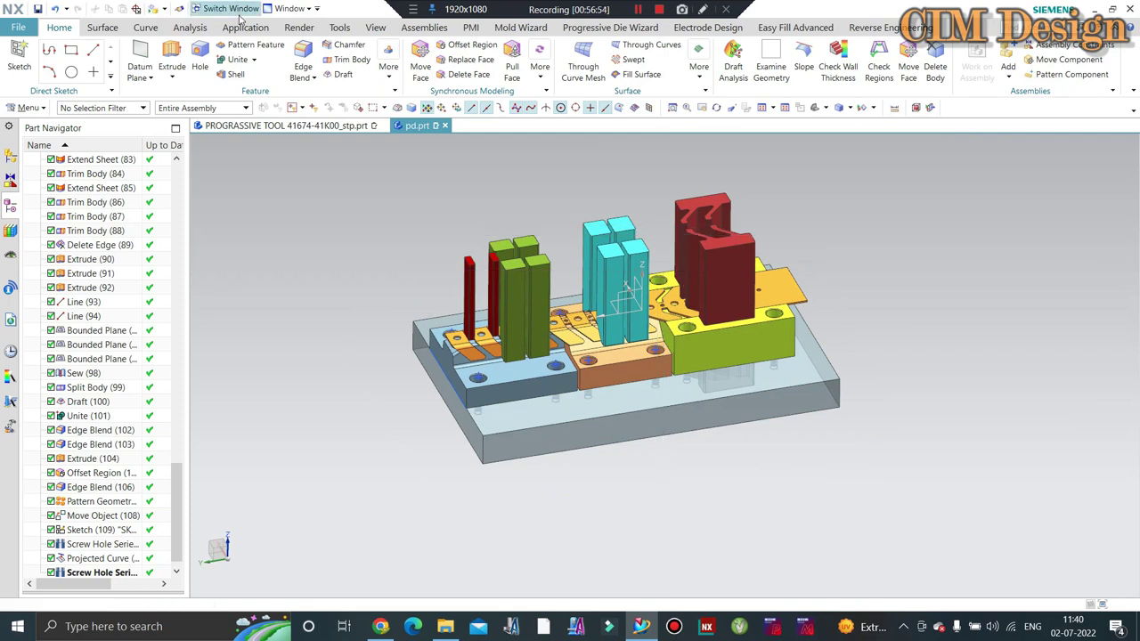
pyautogui.moveTo(680, 332)
pyautogui.mouseDown(button='middle')
pyautogui.moveTo(652, 284)
pyautogui.moveTo(656, 401)
pyautogui.mouseUp(button='middle')
pyautogui.scroll(3, 652, 283)
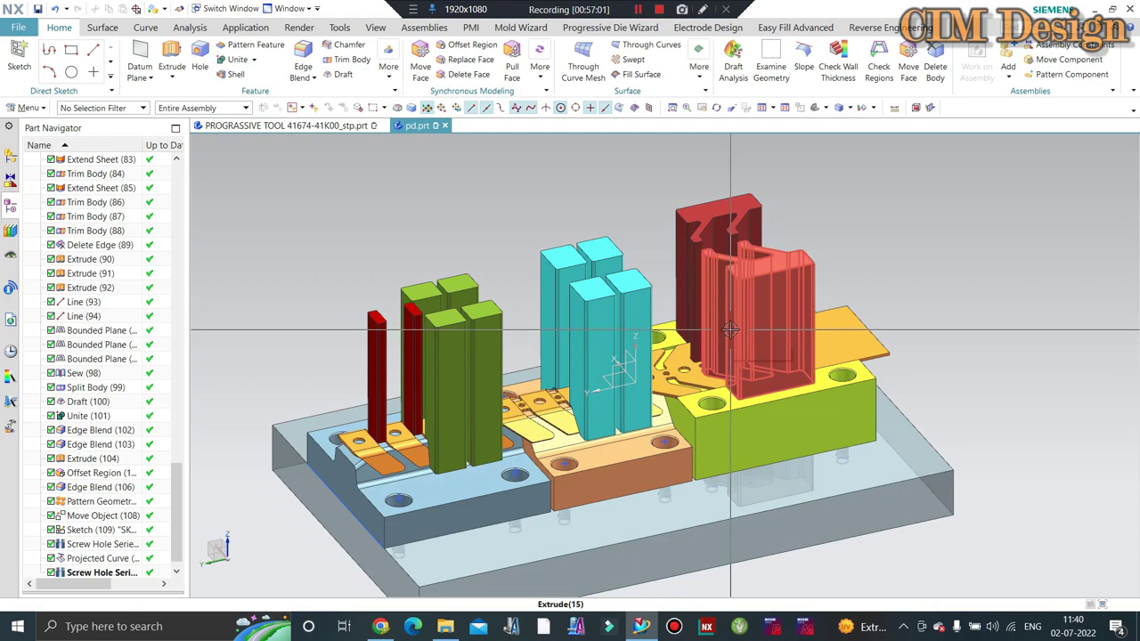
pyautogui.moveTo(729, 329)
pyautogui.mouseDown(button='middle')
pyautogui.moveTo(765, 345)
pyautogui.moveTo(687, 388)
pyautogui.moveTo(595, 506)
pyautogui.moveTo(657, 531)
pyautogui.moveTo(676, 381)
pyautogui.moveTo(685, 445)
pyautogui.mouseUp(button='middle')
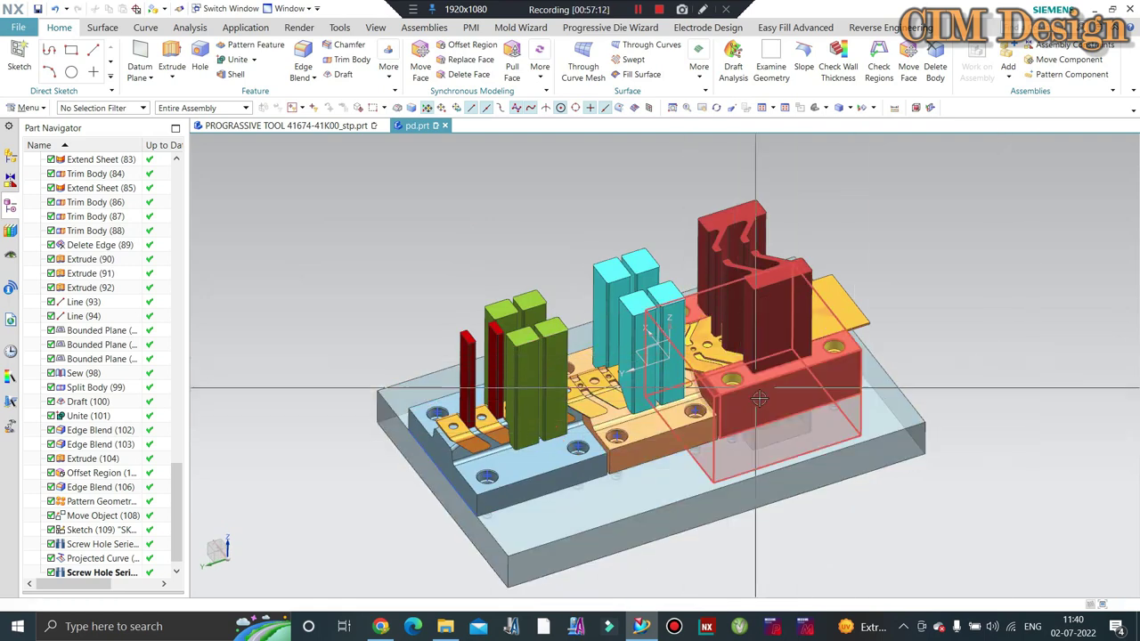
pyautogui.scroll(-2, 759, 399)
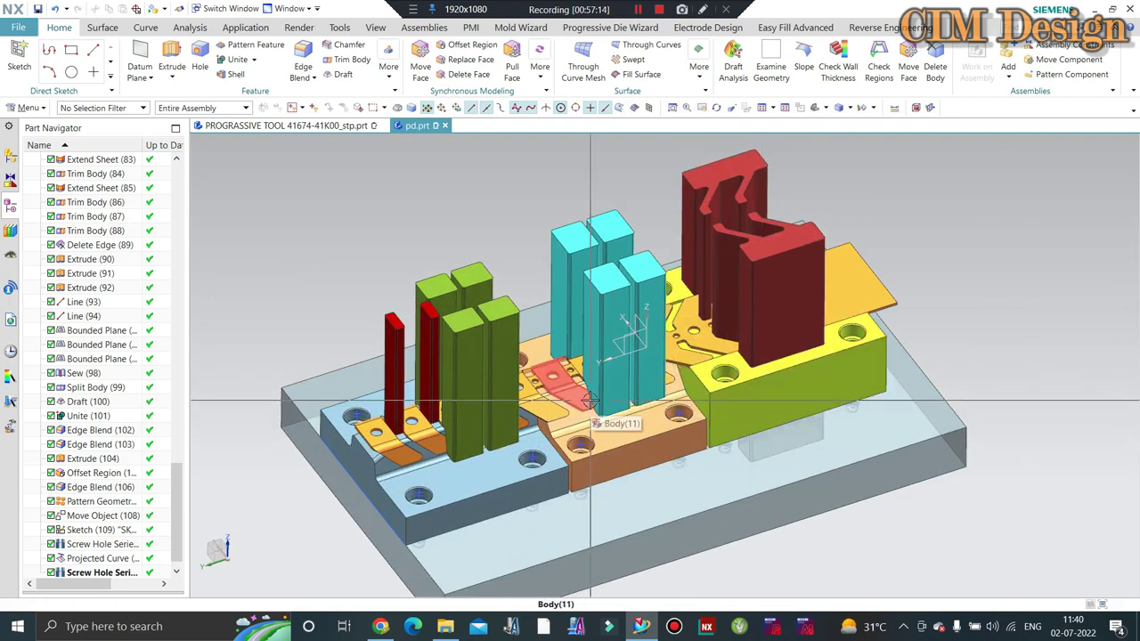